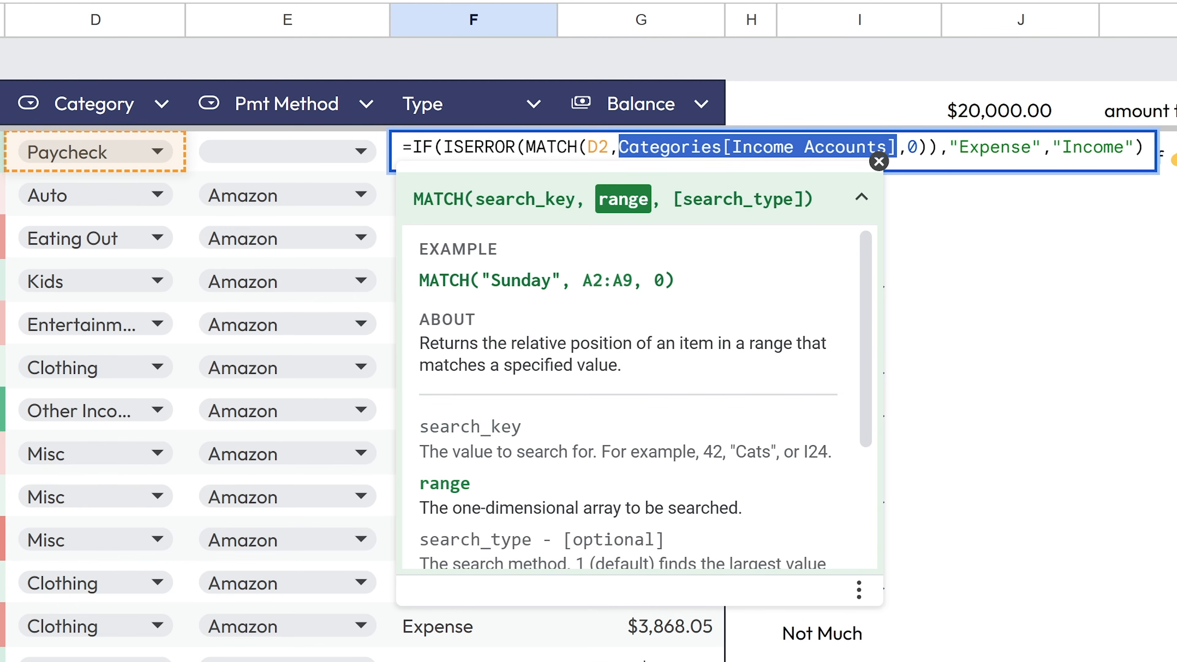
- Step through the arguments of the F2 IF/MATCH formula with the arrow keys
{"action": "key", "text": "Right"}
{"action": "key", "text": "shift+Right"}
{"action": "key", "text": "shift+Right"}
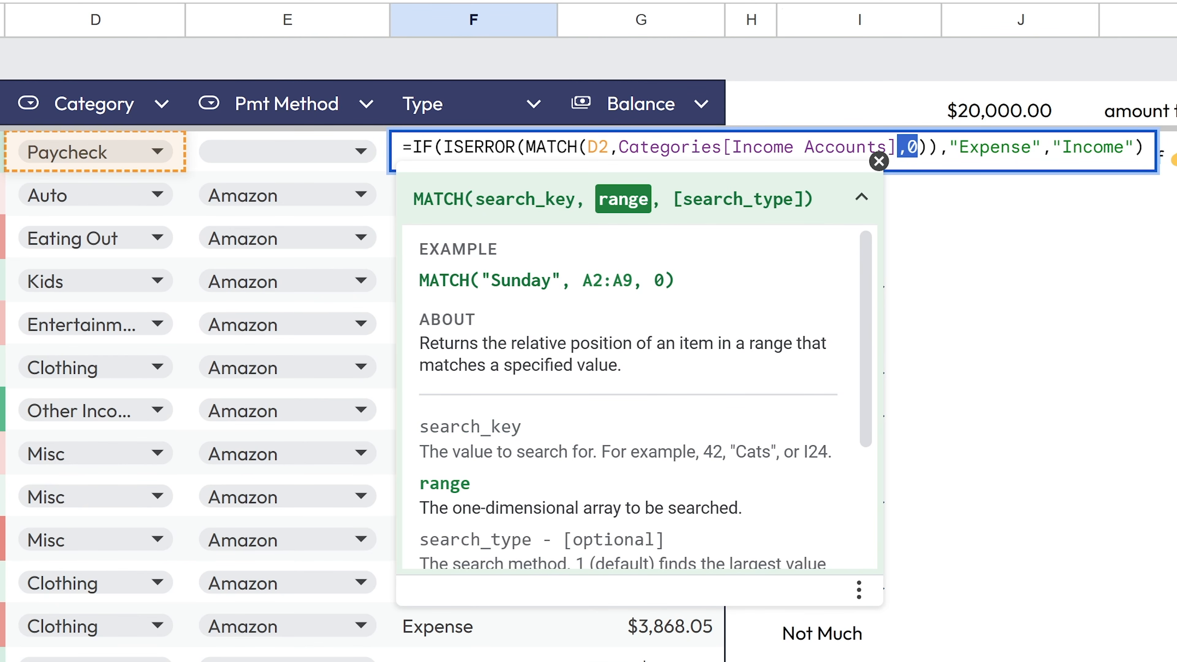
{"action": "key", "text": "Right"}
{"action": "key", "text": "Right"}
{"action": "key", "text": "Right"}
{"action": "key", "text": "Right"}
{"action": "key", "text": "shift+Right"}
{"action": "key", "text": "shift+Right"}
{"action": "key", "text": "shift+Right"}
{"action": "key", "text": "shift+Right"}
{"action": "key", "text": "shift+Right"}
{"action": "key", "text": "shift+Right"}
{"action": "key", "text": "shift+Right"}
{"action": "key", "text": "shift+Right"}
{"action": "key", "text": "shift+Right"}
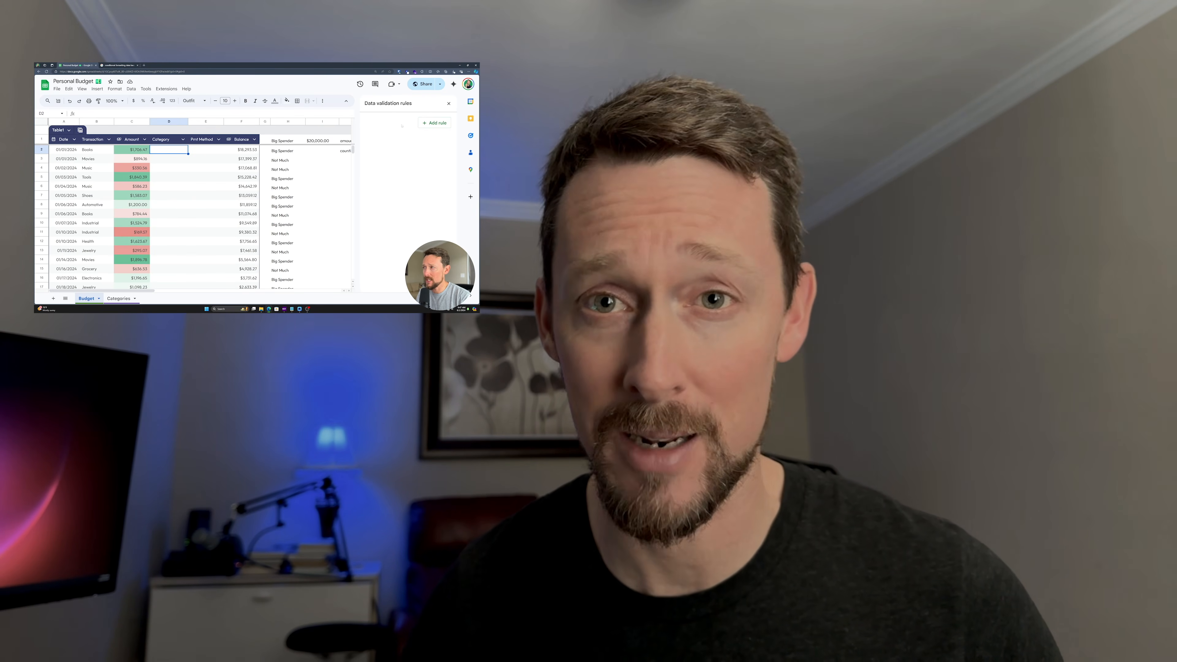
- Pick a colour for the Misc dropdown option, then open the Got Sheet newsletter signup page
{"action": "scroll", "coordinate": [288, 178], "scroll_direction": "right", "scroll_amount": 3}
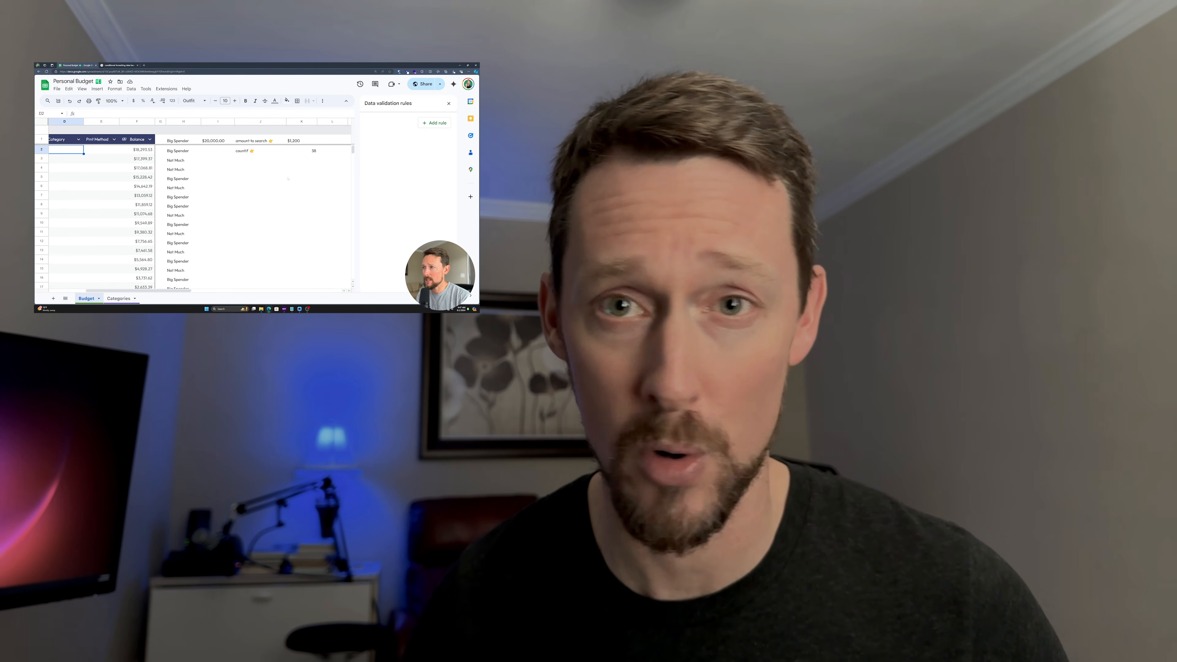
{"action": "scroll", "coordinate": [288, 179], "scroll_direction": "right", "scroll_amount": 2}
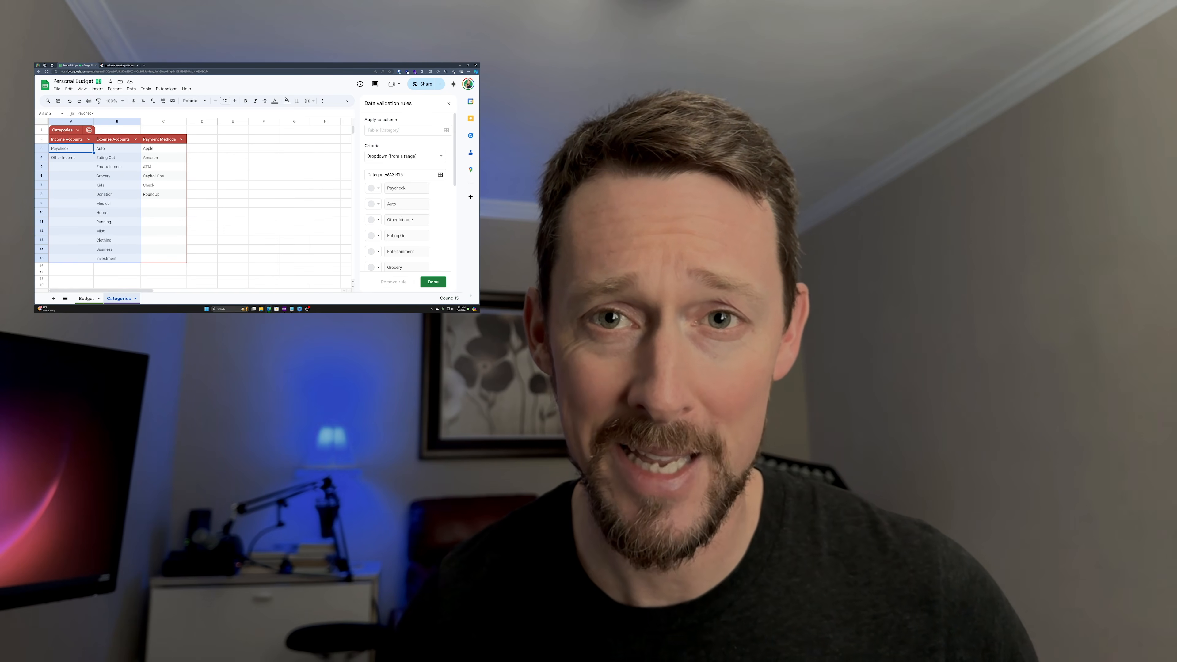
{"action": "scroll", "coordinate": [407, 220], "scroll_direction": "down", "scroll_amount": 5}
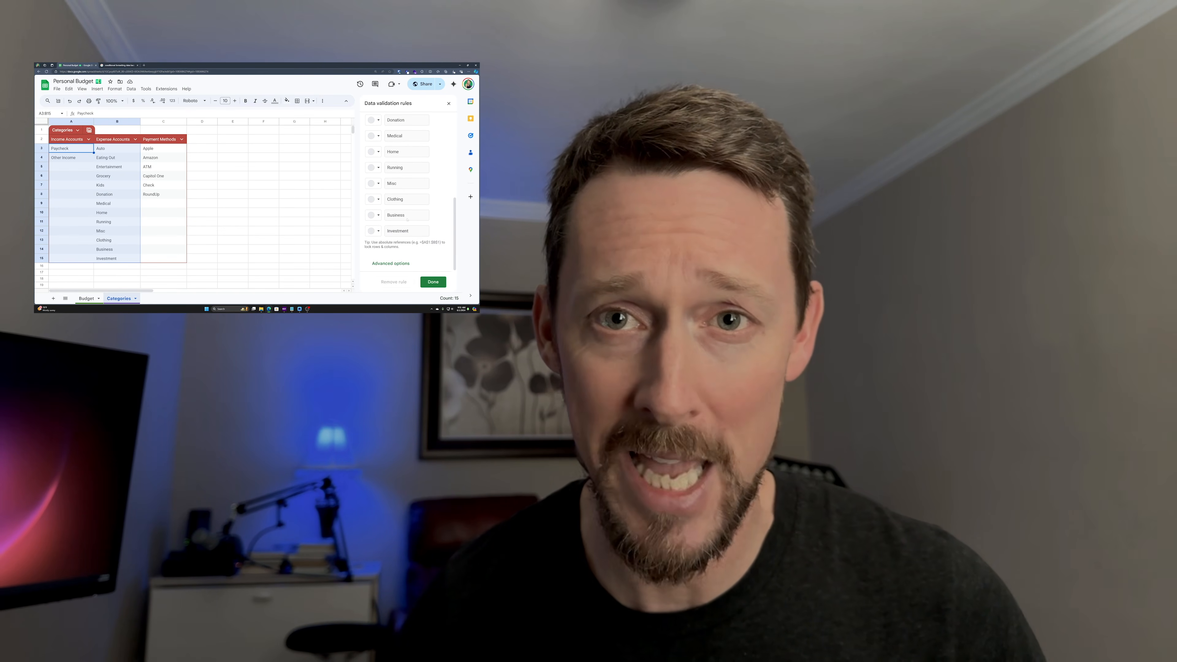
{"action": "left_click", "coordinate": [378, 183]}
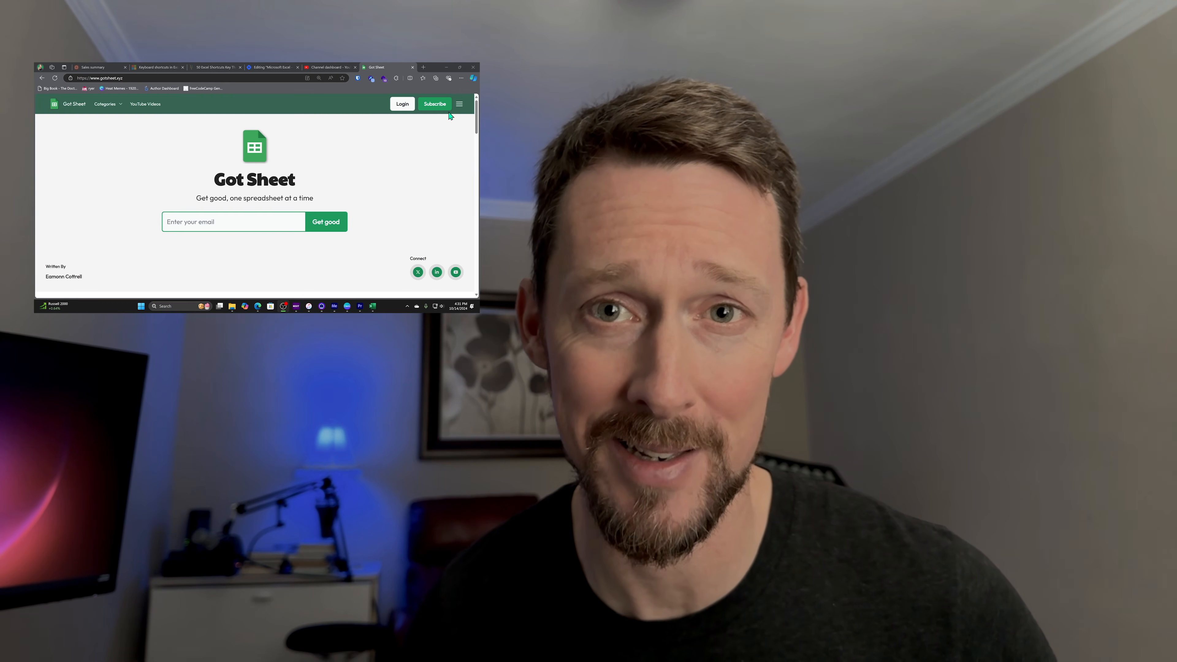
{"action": "left_click", "coordinate": [436, 104]}
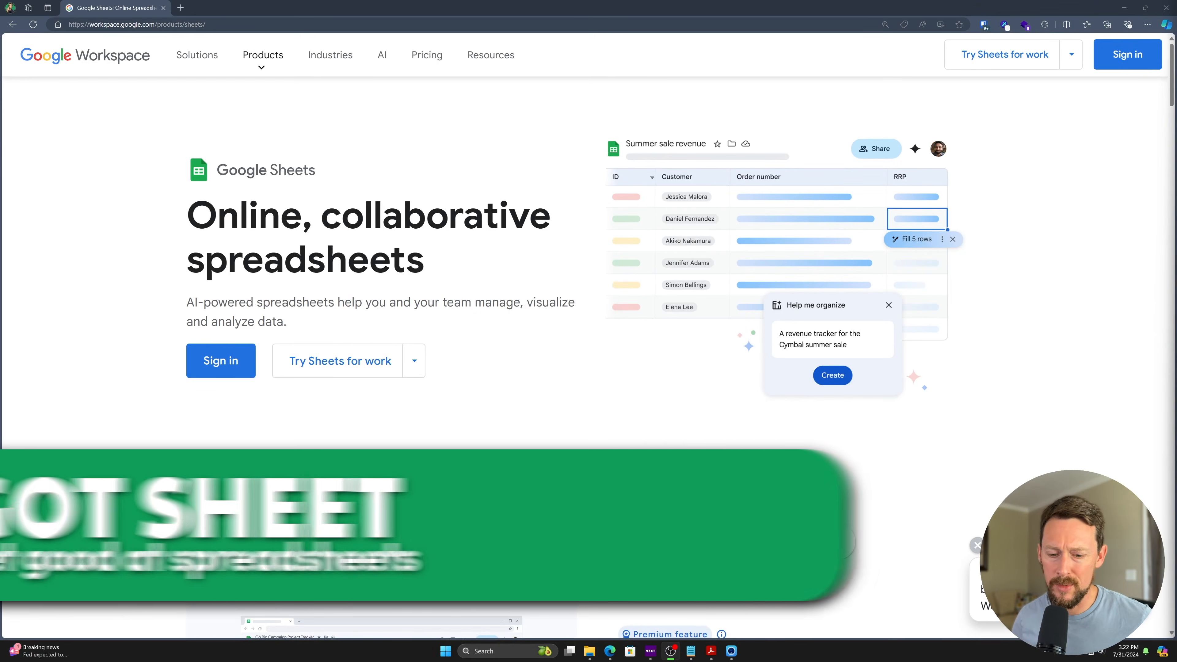
{"action": "left_click", "coordinate": [458, 4]}
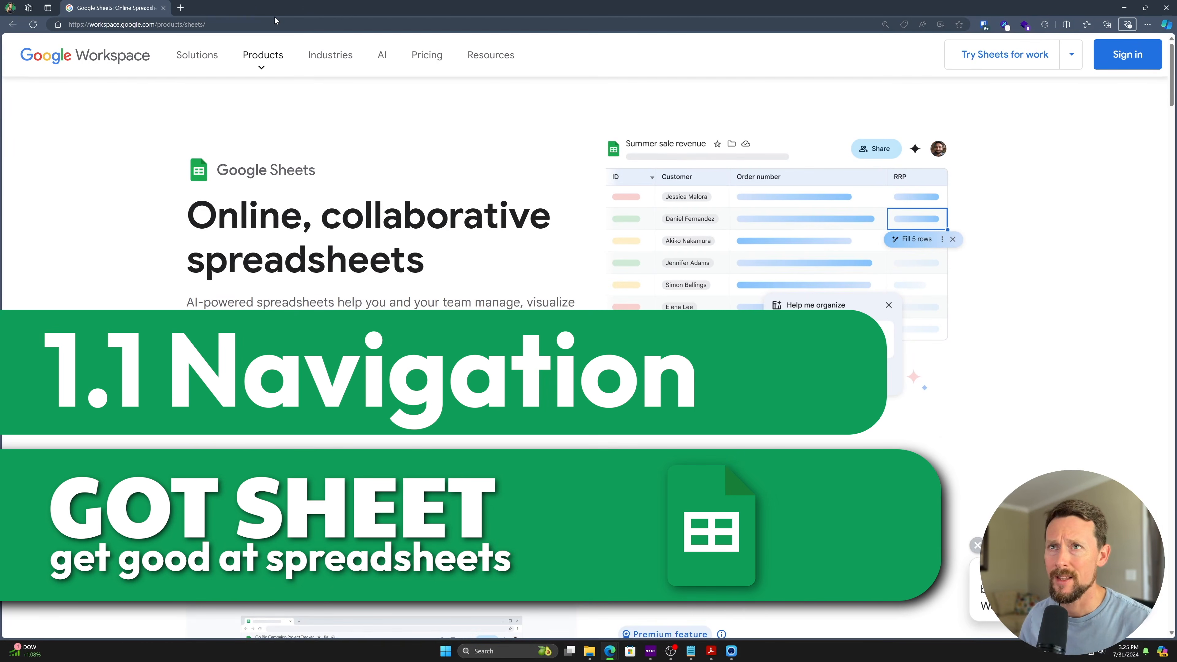
- Create a blank spreadsheet from sheets.new in a new tab, then start another new tab
{"action": "key", "text": "ctrl+t"}
{"action": "type", "text": "she"}
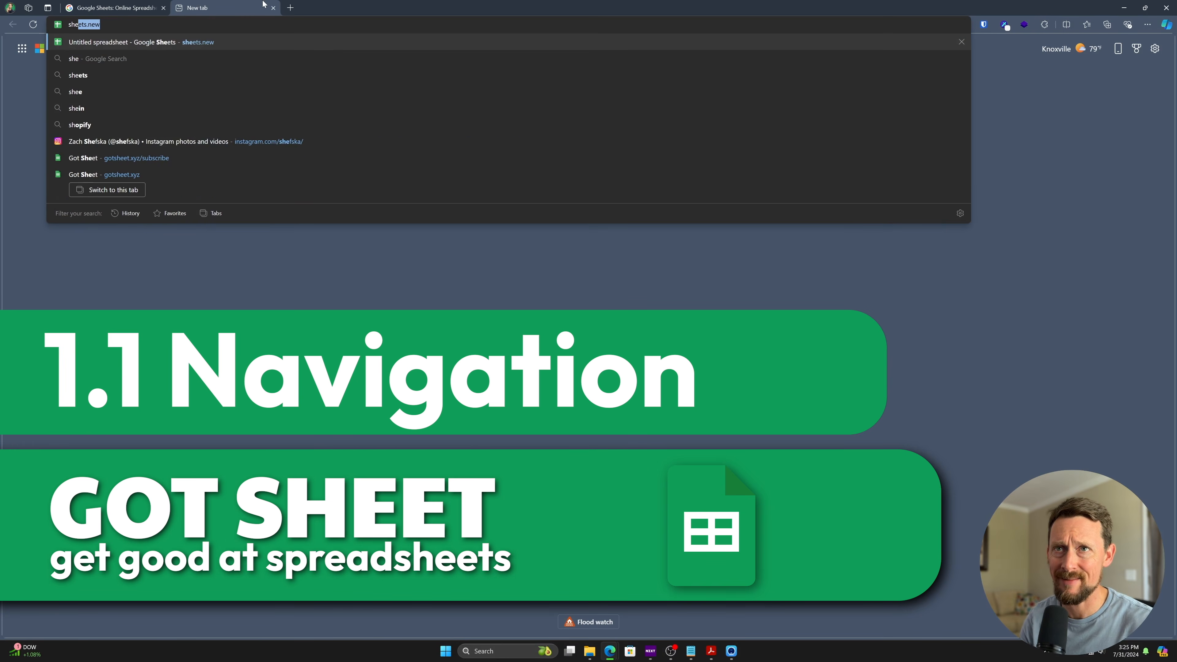
{"action": "type", "text": "ets.new"}
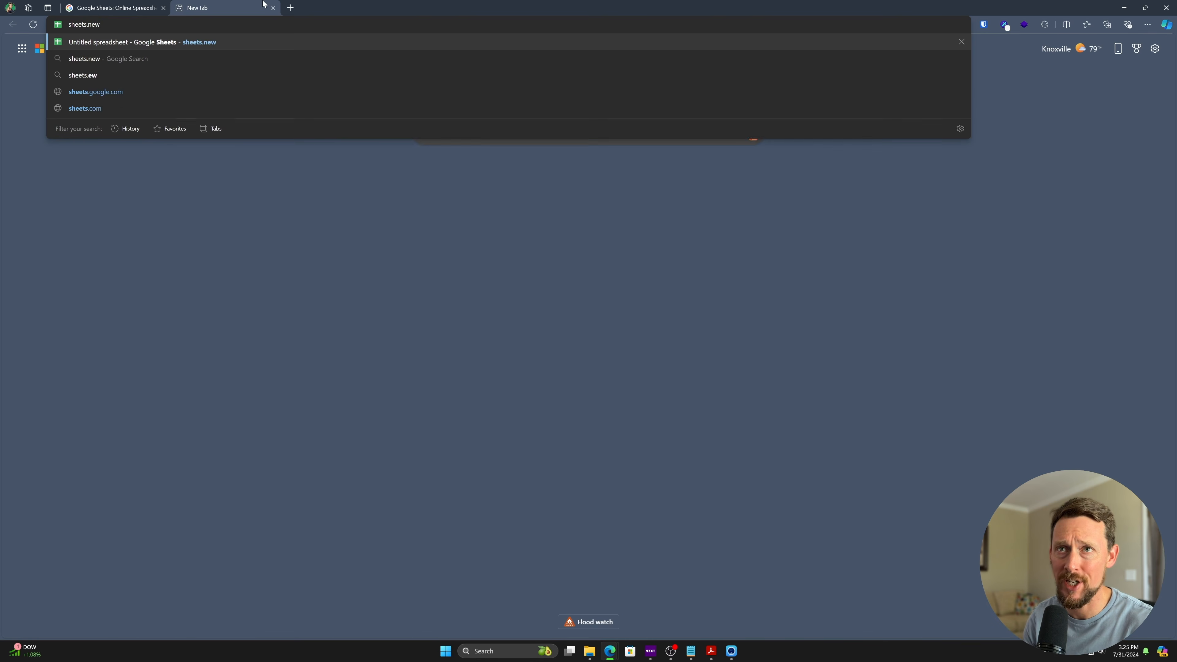
{"action": "key", "text": "Return"}
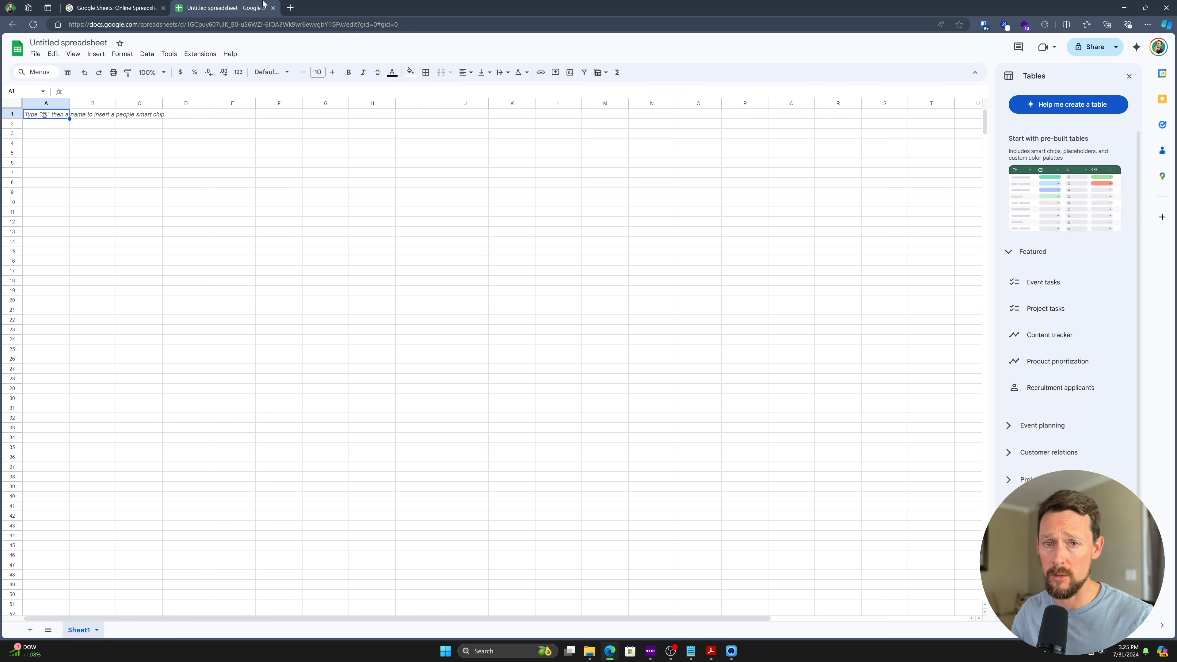
{"action": "left_click", "coordinate": [290, 7]}
{"action": "key", "text": "ctrl+shift+n"}
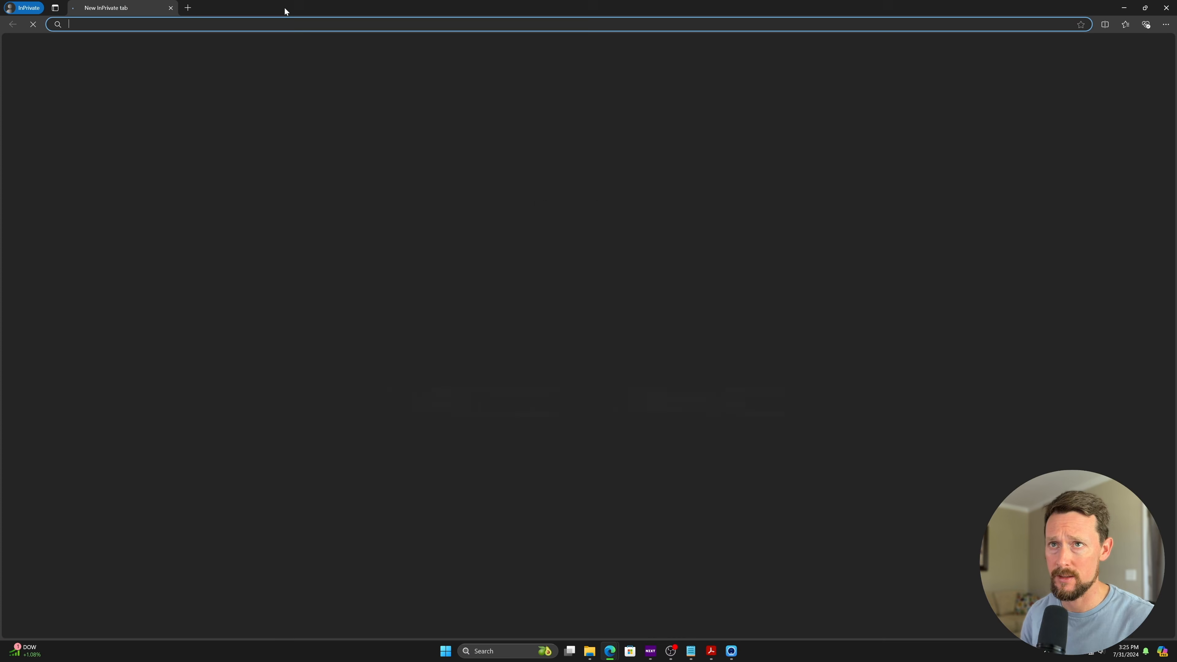
{"action": "type", "text": "g"}
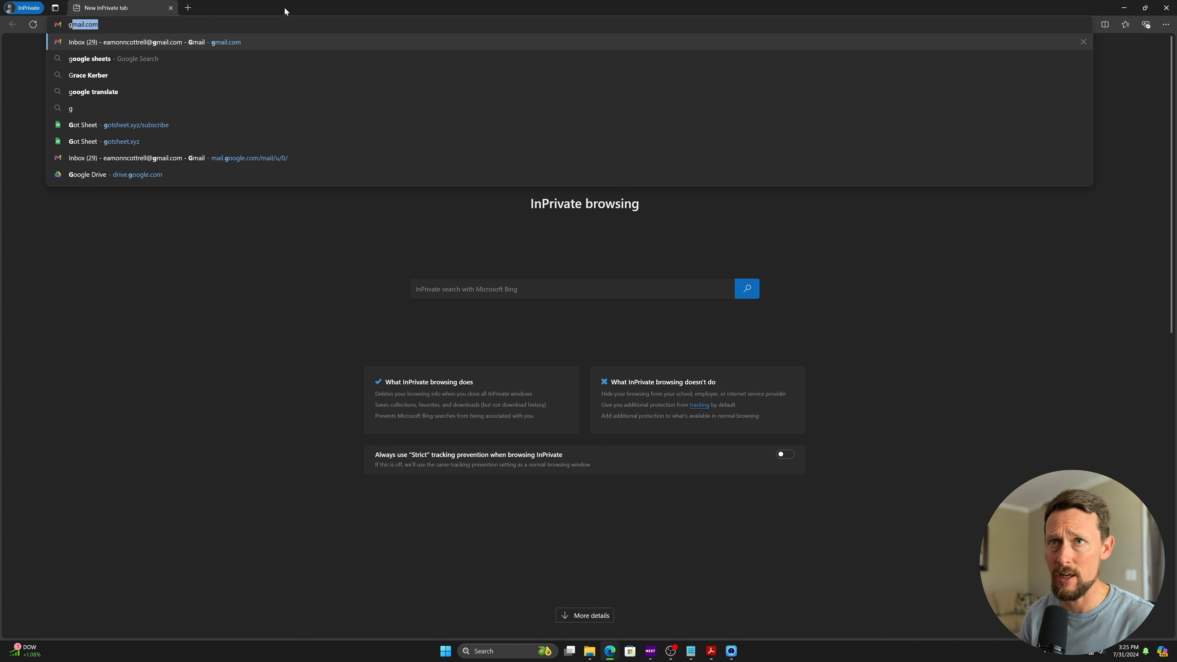
{"action": "key", "text": "BackSpace"}
{"action": "key", "text": "BackSpace"}
{"action": "type", "text": "sheets.new"}
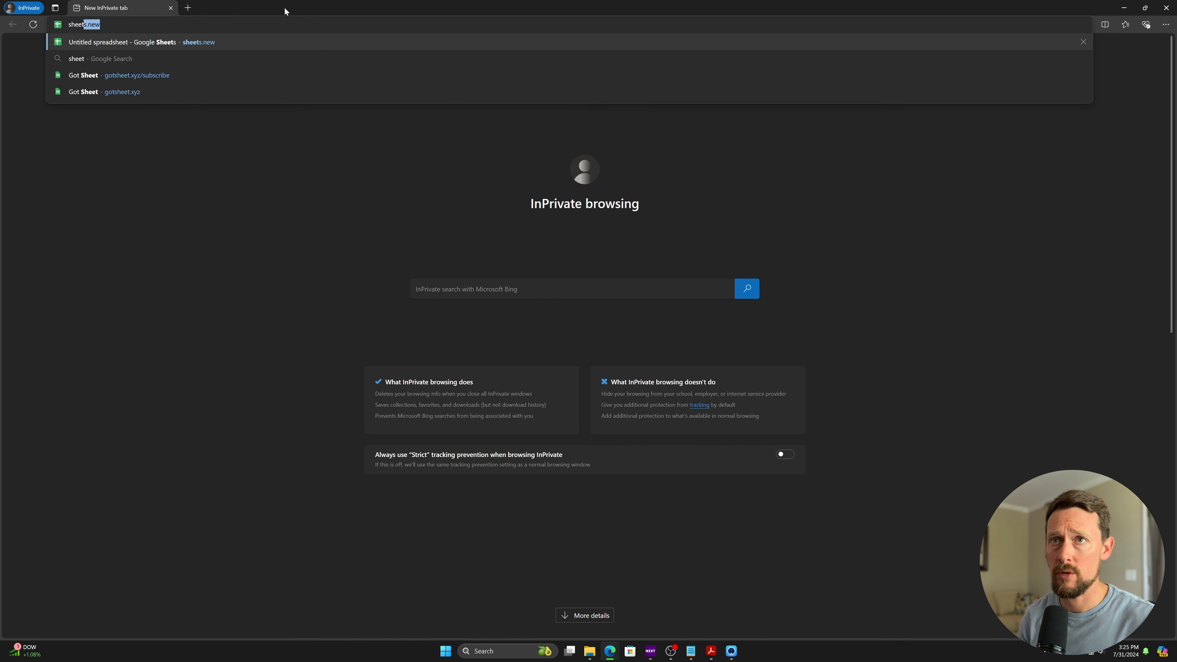
{"action": "key", "text": "Return"}
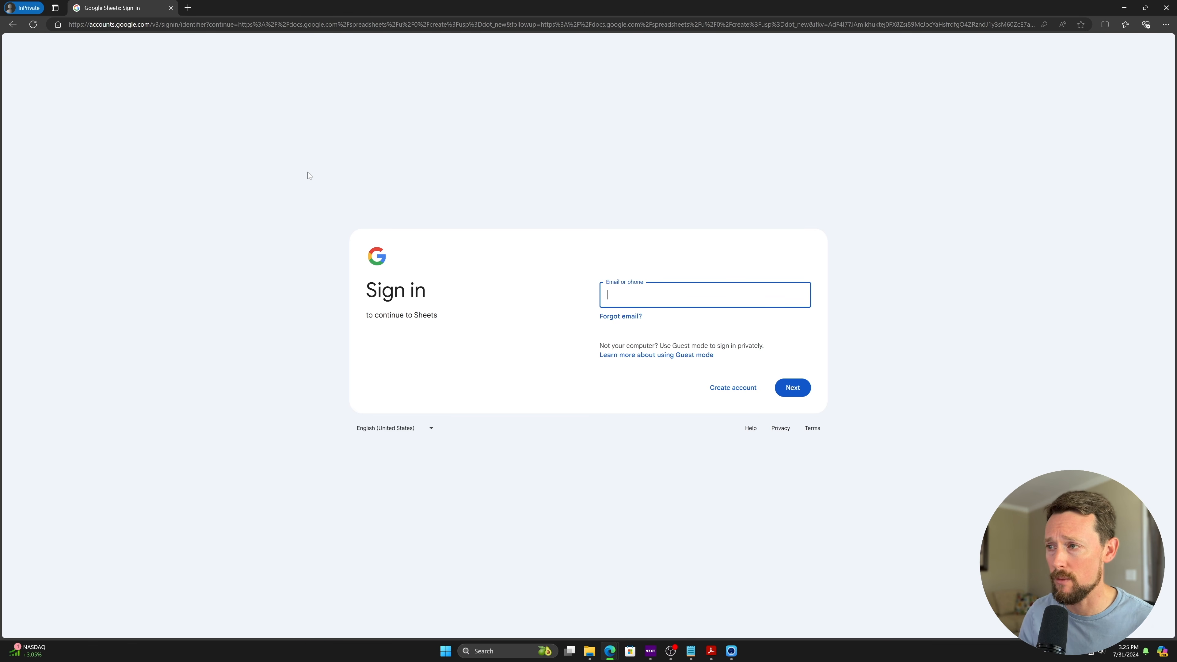
{"action": "left_click", "coordinate": [727, 394]}
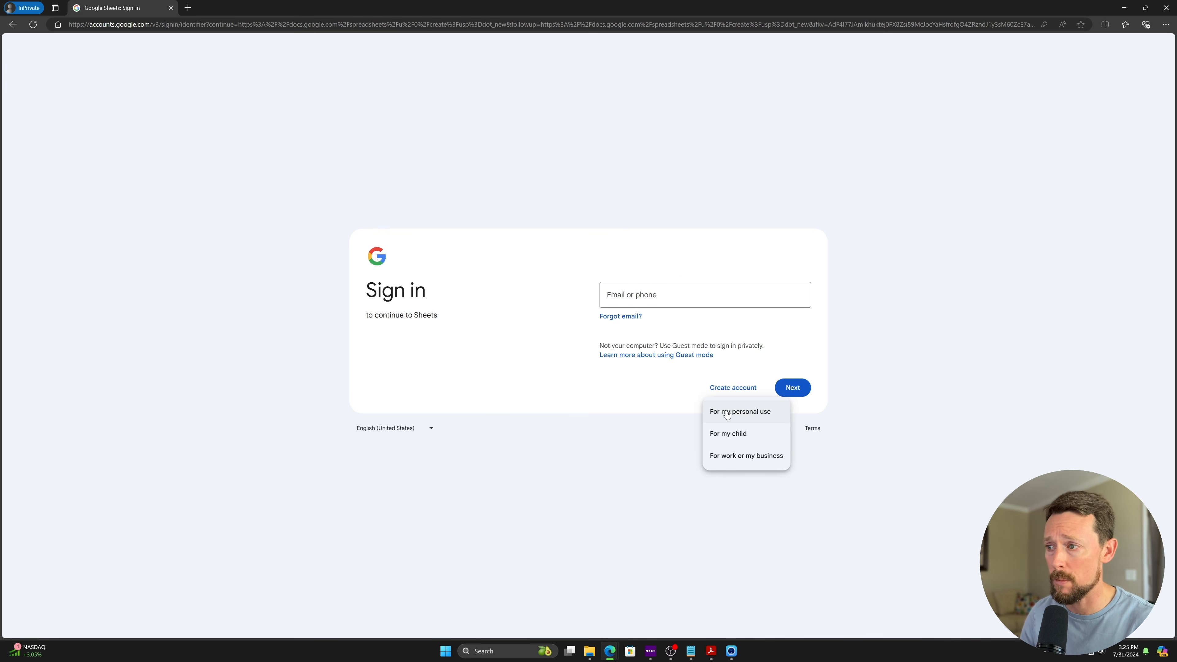
{"action": "left_click", "coordinate": [816, 59]}
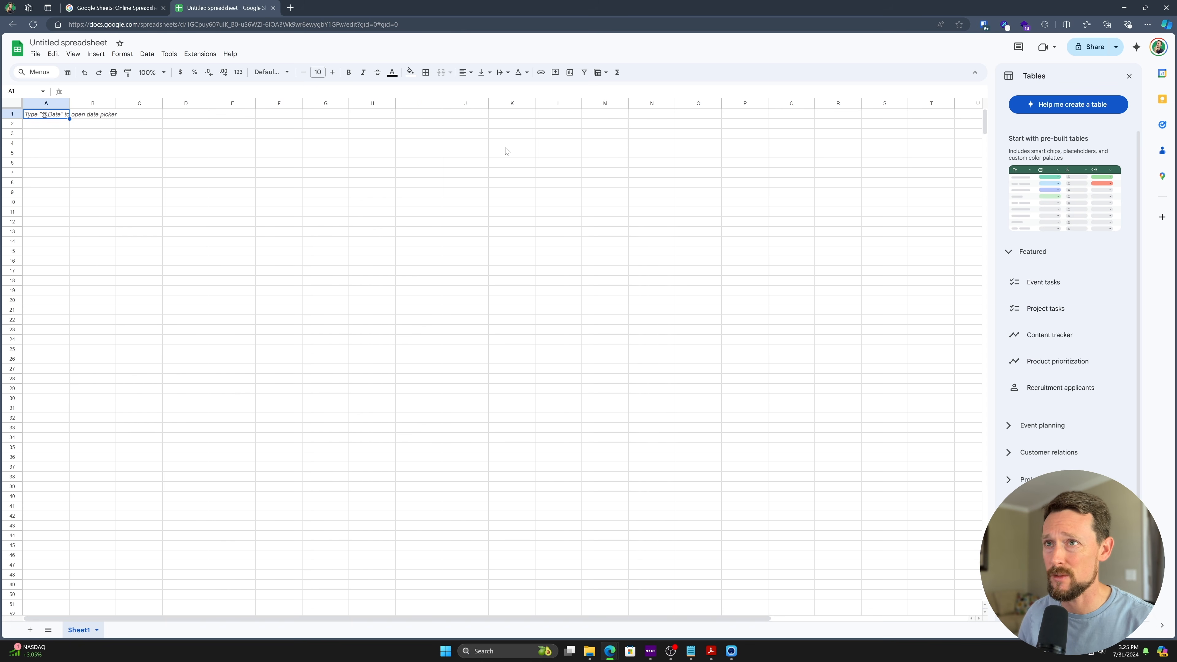
- Zoom the page in twice and select columns A through G one at a time
{"action": "key", "text": "ctrl+plus"}
{"action": "key", "text": "ctrl+plus"}
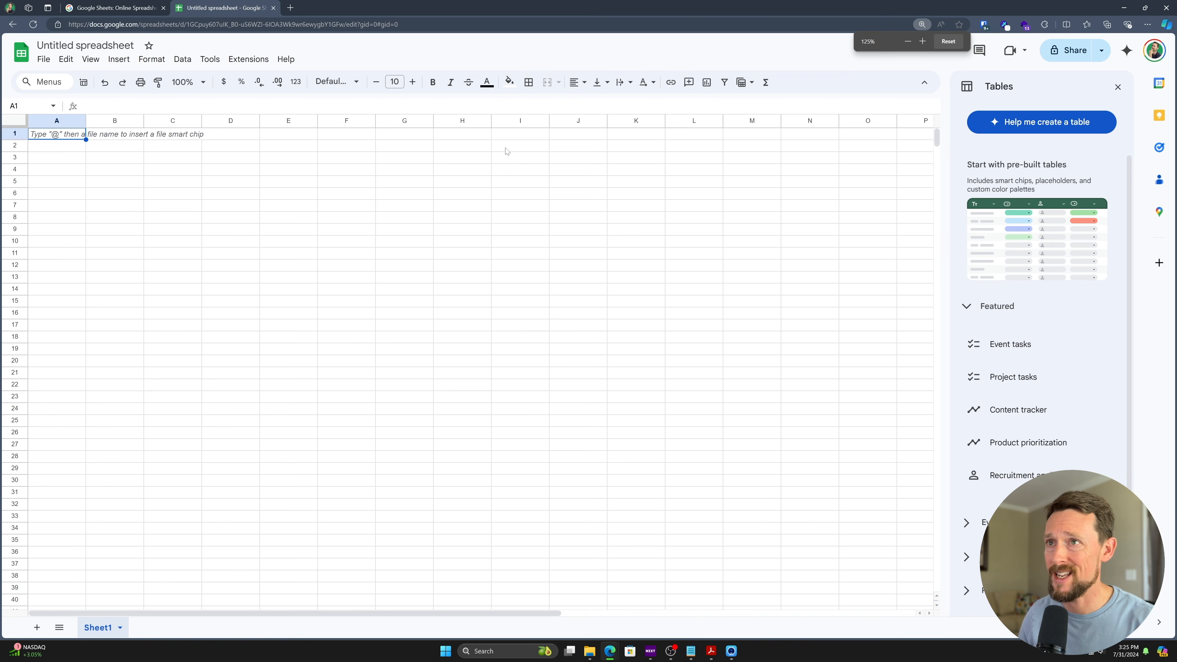
{"action": "key", "text": "ctrl+plus"}
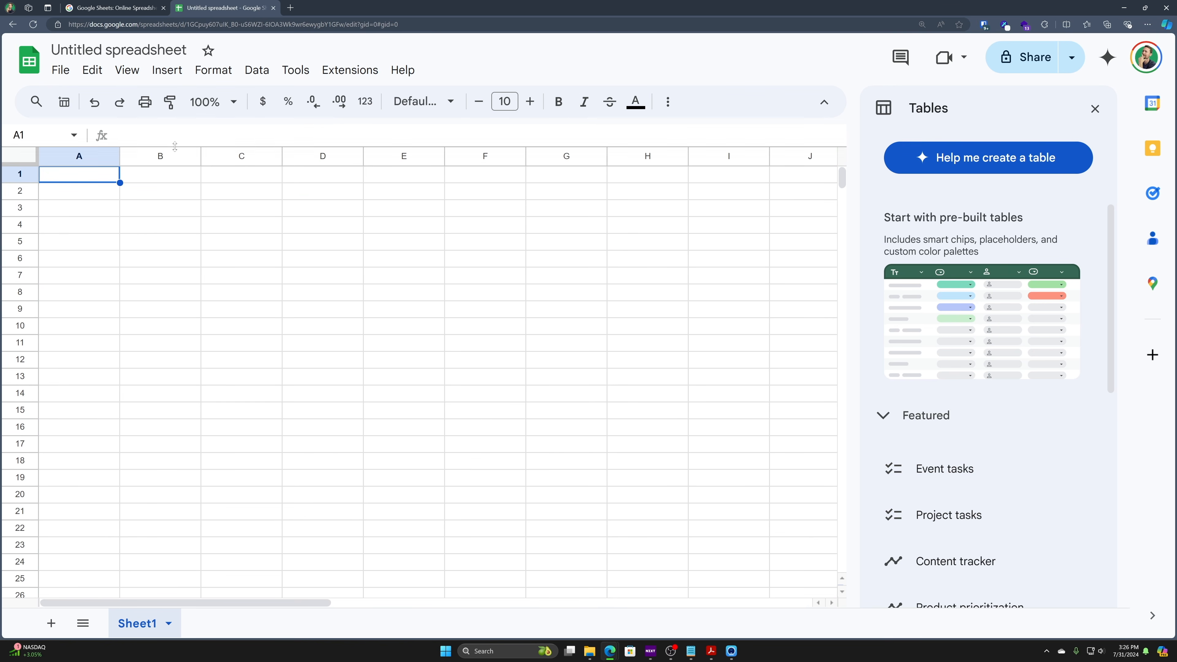
{"action": "left_click", "coordinate": [81, 156]}
{"action": "left_click", "coordinate": [150, 158]}
{"action": "left_click", "coordinate": [269, 157]}
{"action": "left_click", "coordinate": [357, 159]}
{"action": "left_click", "coordinate": [385, 159]}
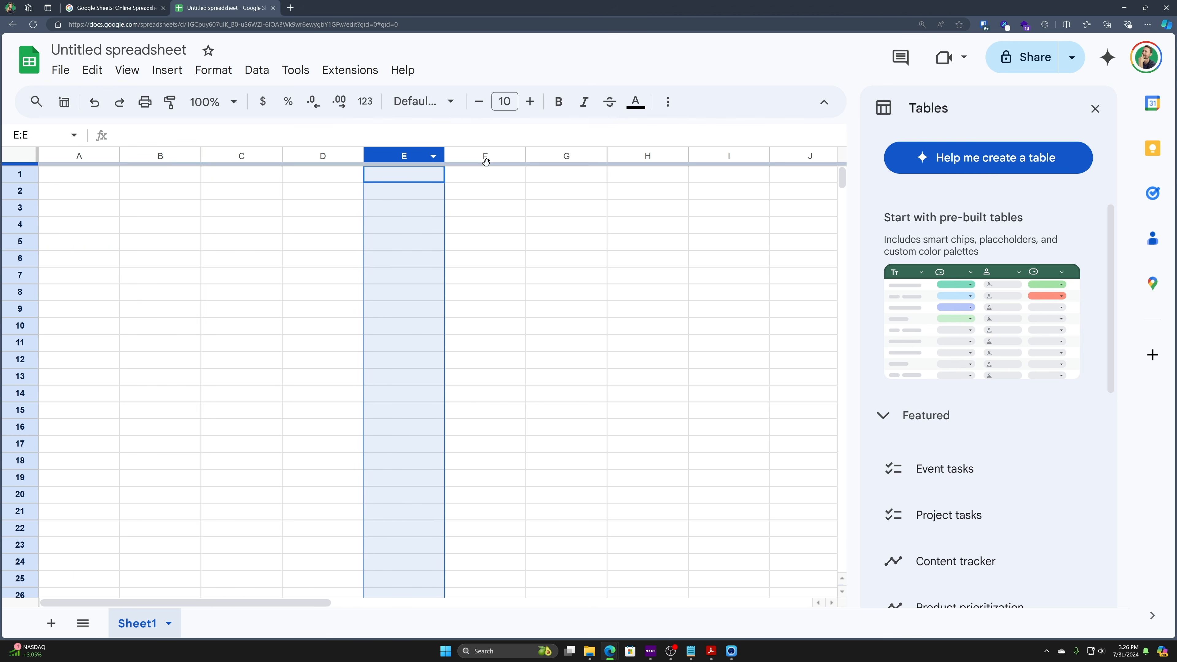
{"action": "right_click", "coordinate": [493, 149]}
{"action": "left_click", "coordinate": [493, 149]}
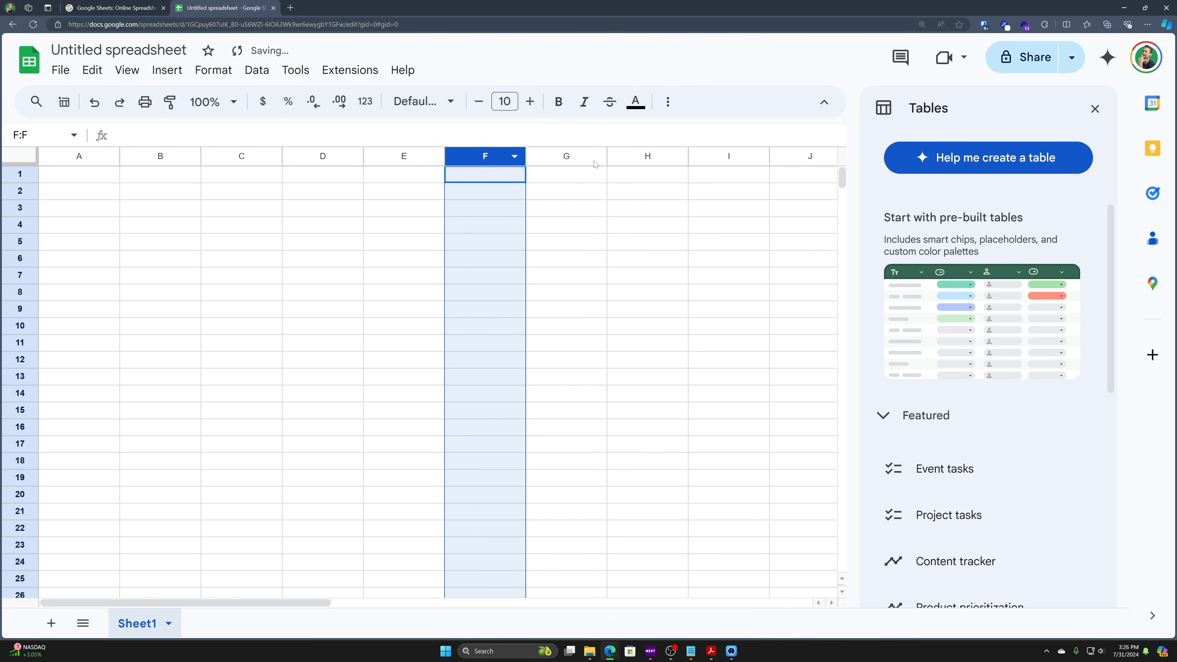
{"action": "left_click", "coordinate": [567, 157]}
- Select columns U–Z and insert 6 columns to the right of Z
{"action": "scroll", "coordinate": [640, 197], "scroll_direction": "right", "scroll_amount": 8}
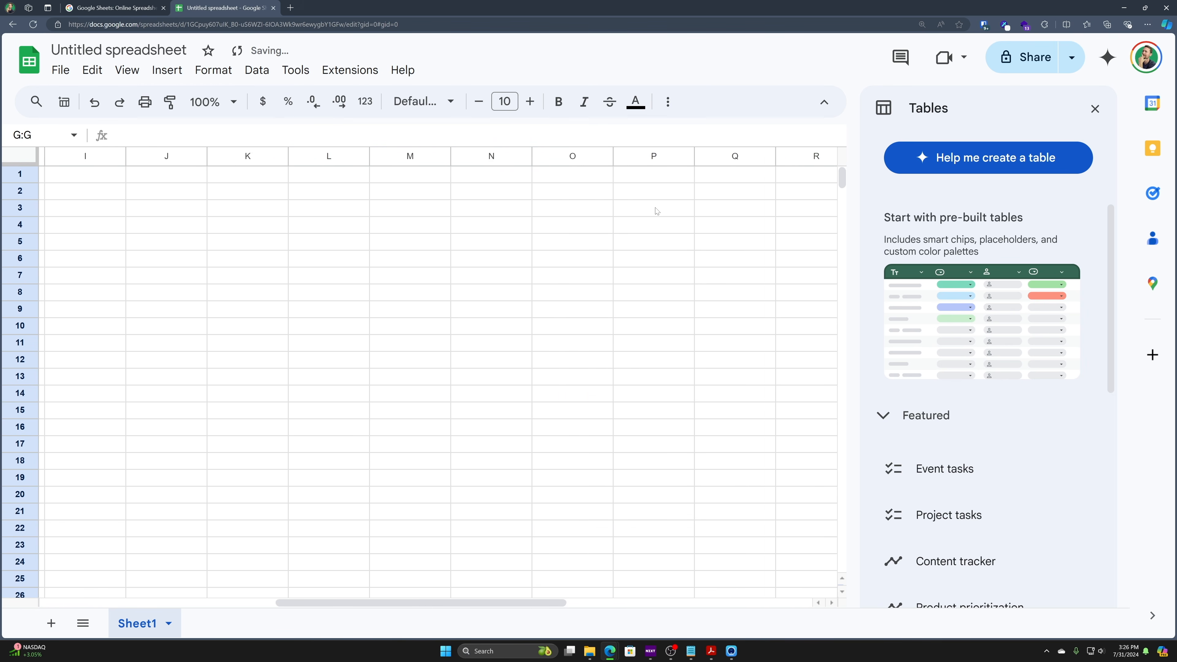
{"action": "left_click_drag", "start_coordinate": [795, 155], "coordinate": [388, 156]}
{"action": "right_click", "coordinate": [387, 156]}
{"action": "left_click", "coordinate": [436, 258]}
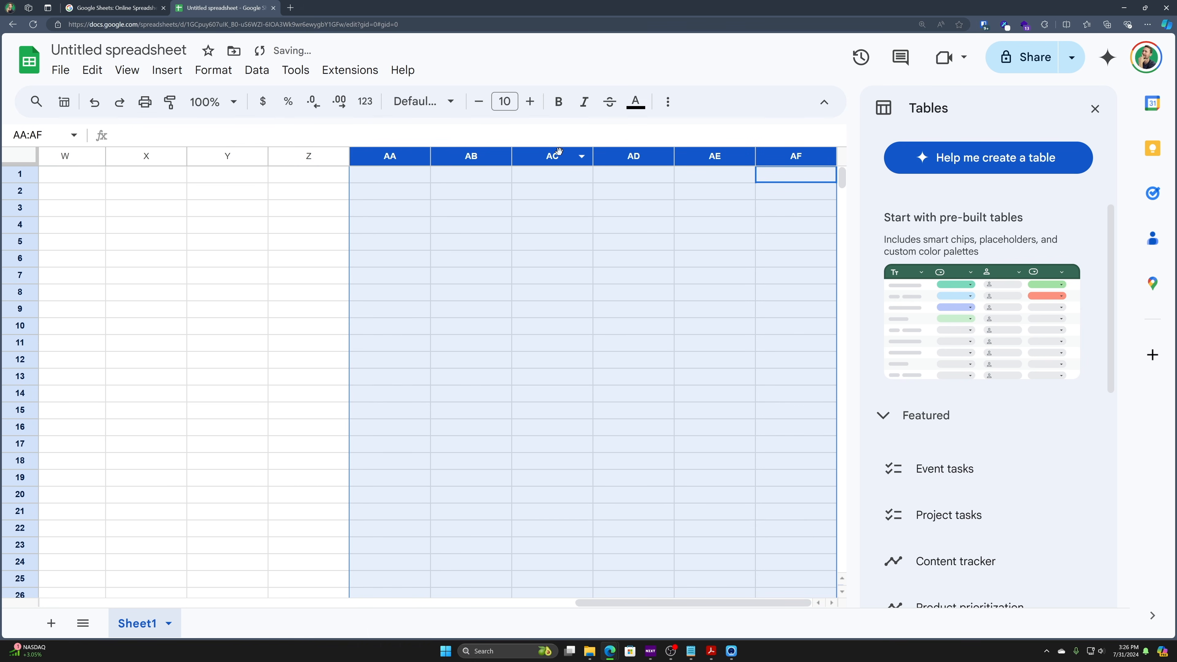
{"action": "left_click", "coordinate": [534, 230]}
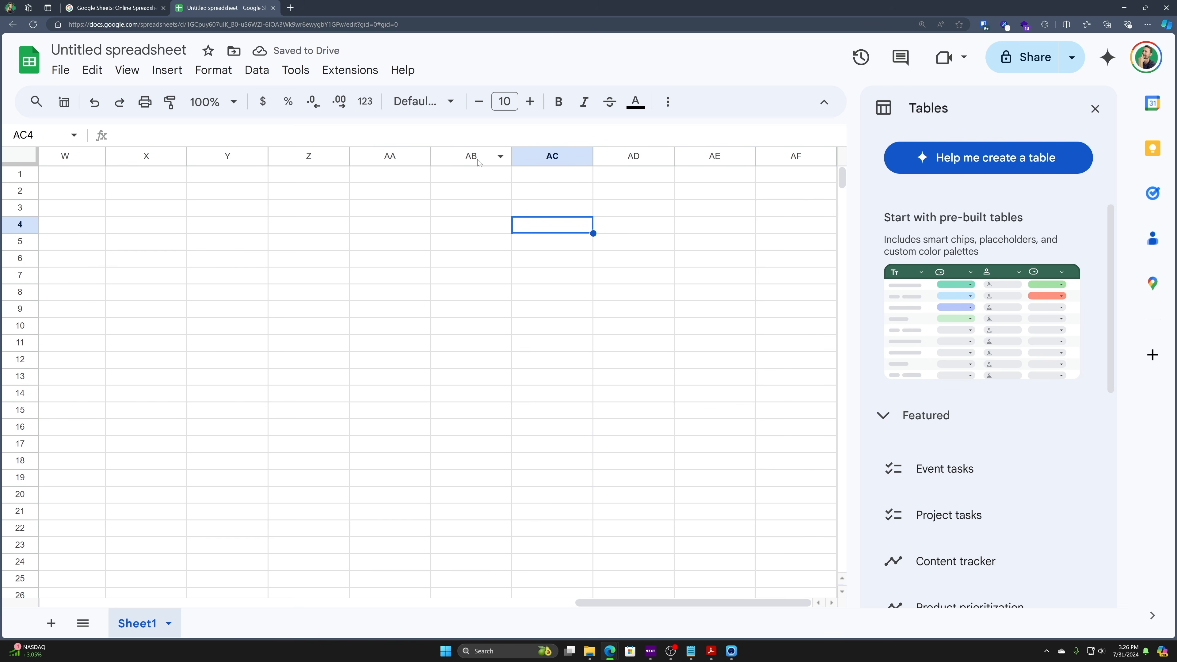
- Delete the six added columns AA–AF so the sheet ends at column Z
{"action": "left_click_drag", "start_coordinate": [398, 153], "coordinate": [797, 157]}
{"action": "right_click", "coordinate": [771, 253]}
{"action": "left_click", "coordinate": [843, 283]}
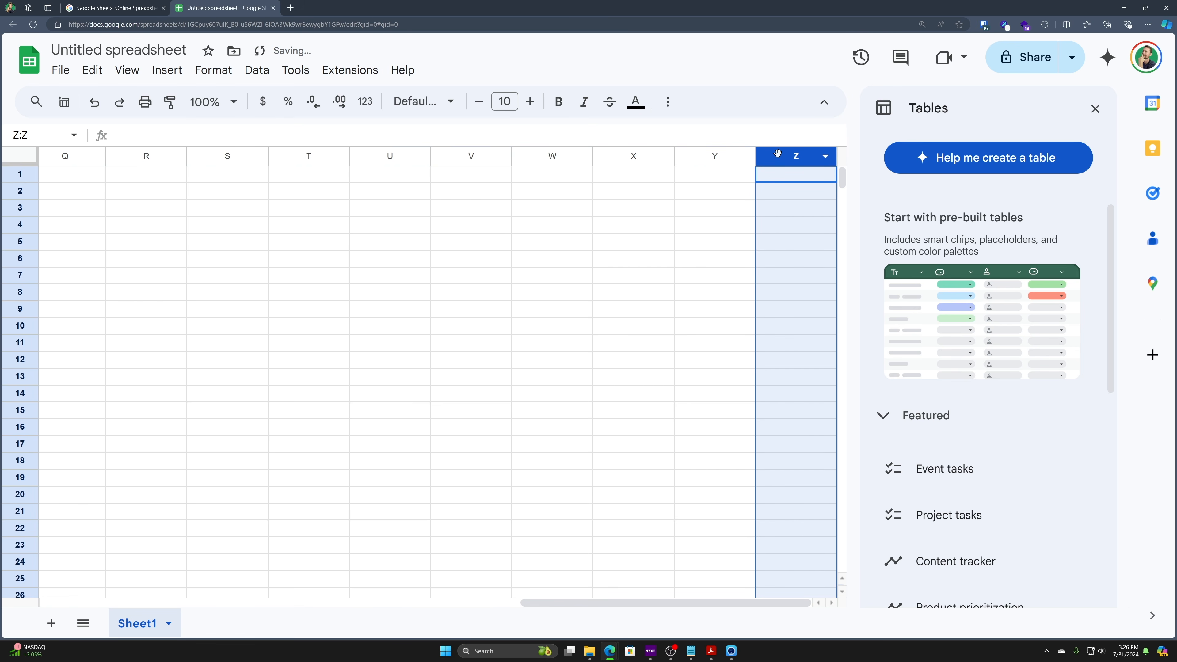
{"action": "left_click_drag", "start_coordinate": [27, 174], "coordinate": [56, 478]}
- Add two batches of 1000 rows at the bottom, then jump from A3000 back to A1
{"action": "scroll", "coordinate": [67, 463], "scroll_direction": "down", "scroll_amount": 4}
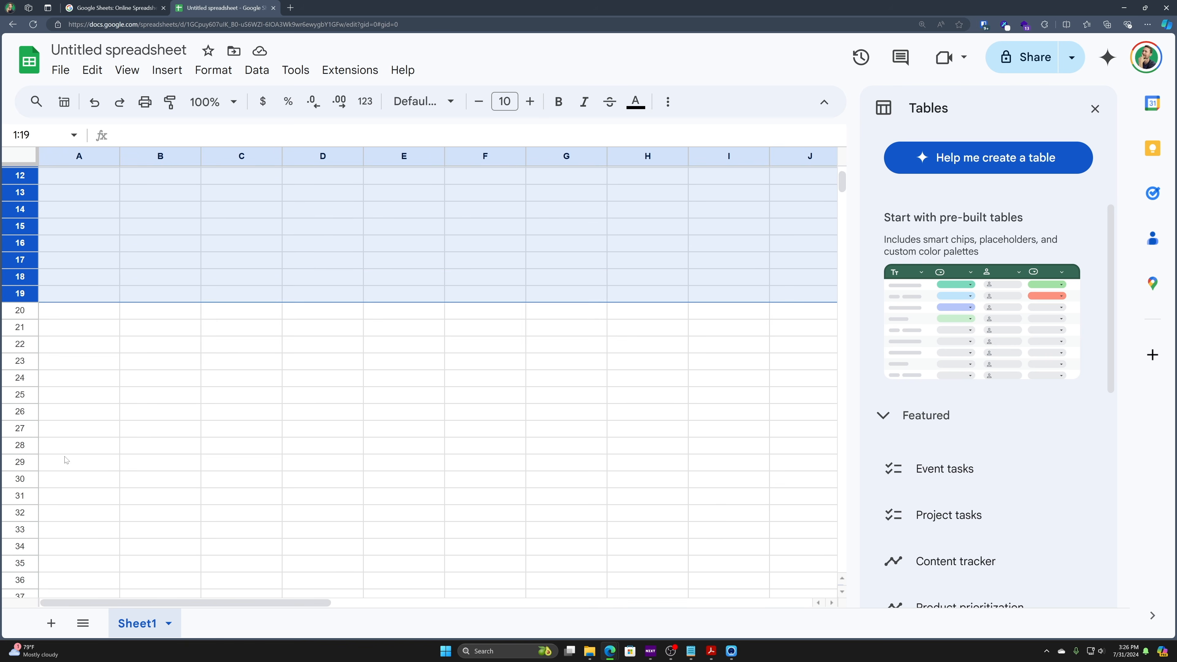
{"action": "scroll", "coordinate": [67, 461], "scroll_direction": "down", "scroll_amount": 20}
{"action": "scroll", "coordinate": [68, 427], "scroll_direction": "down", "scroll_amount": 20}
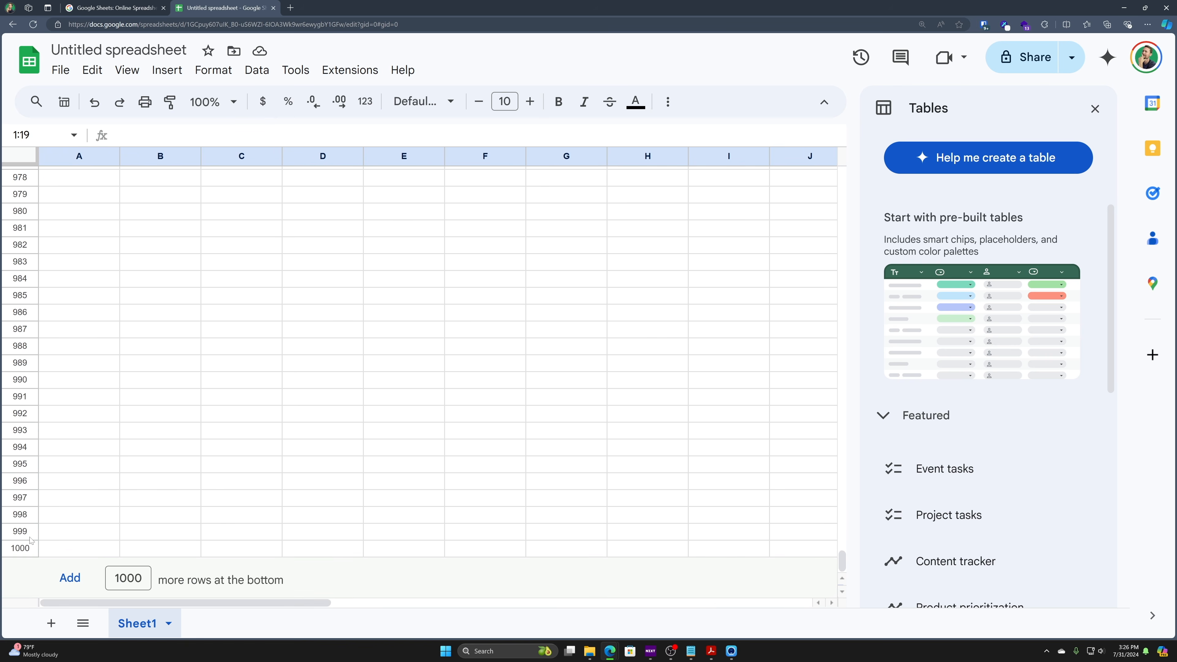
{"action": "left_click", "coordinate": [20, 549]}
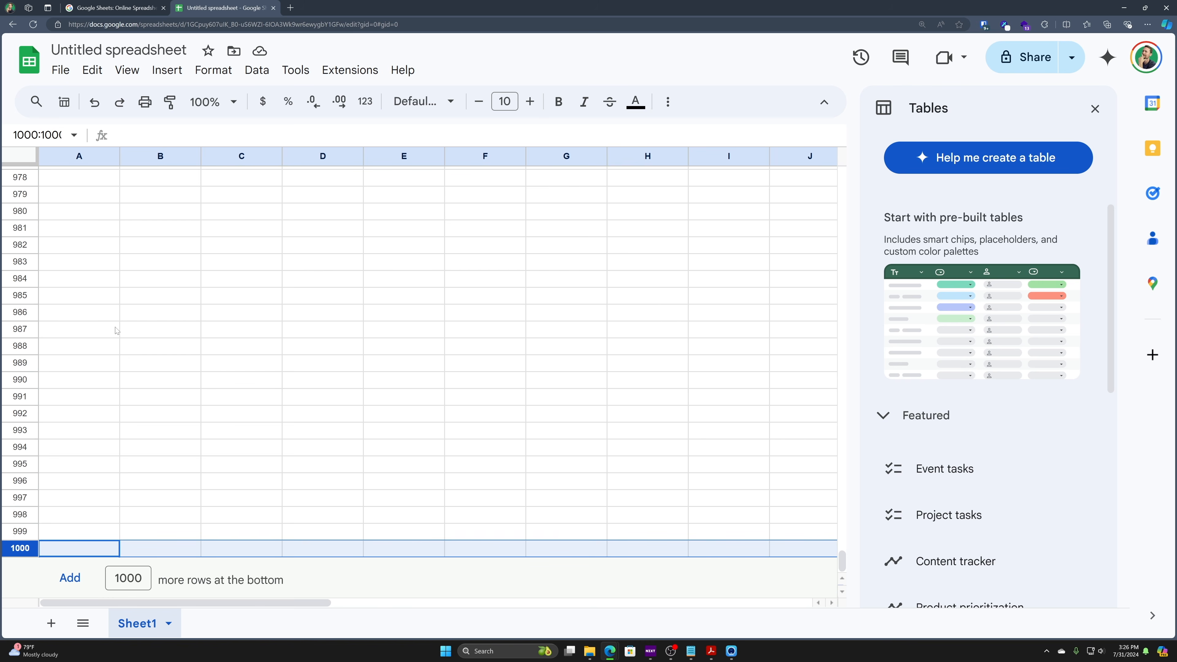
{"action": "left_click", "coordinate": [128, 578]}
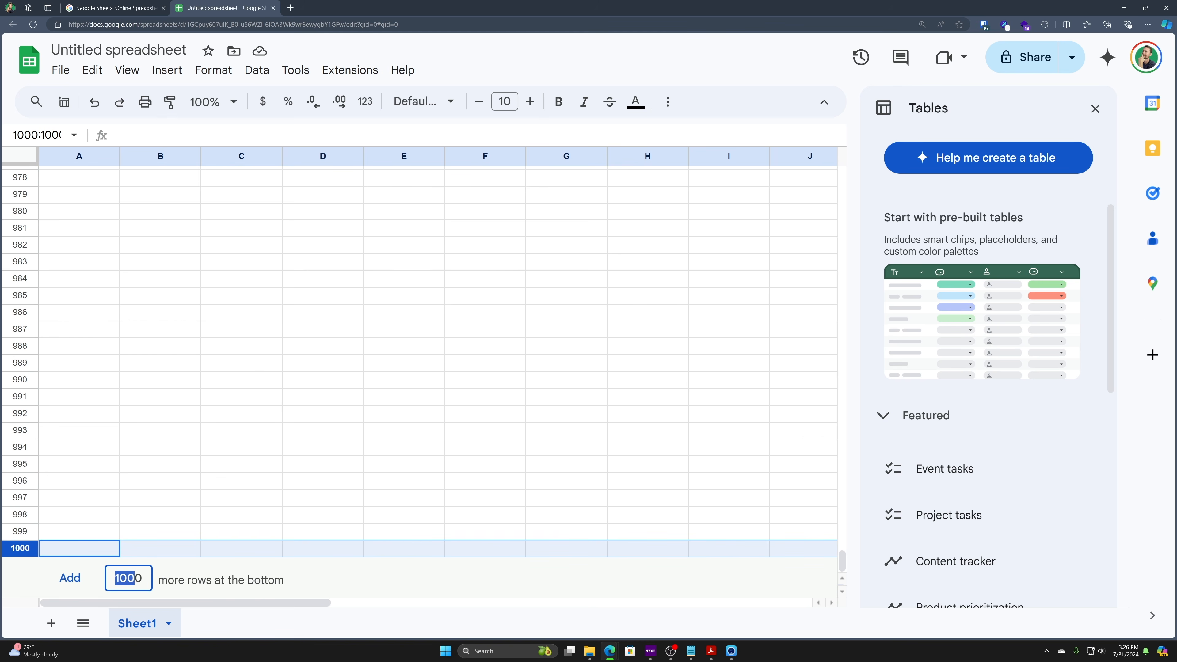
{"action": "left_click", "coordinate": [91, 585]}
{"action": "left_click", "coordinate": [70, 580]}
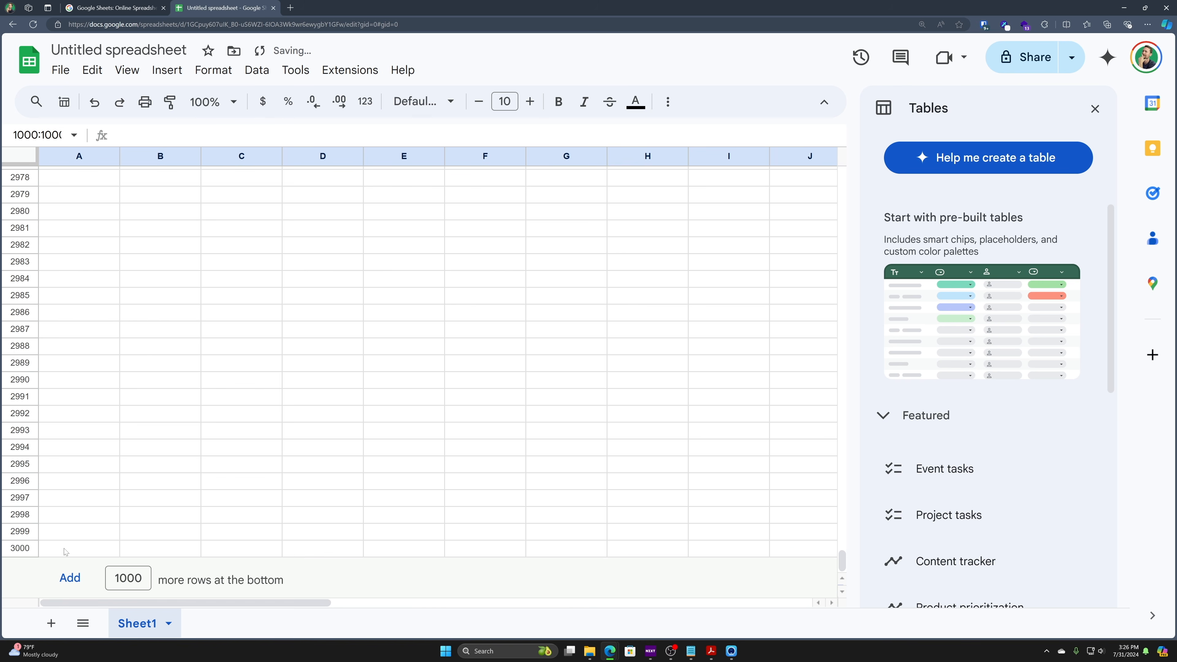
{"action": "left_click", "coordinate": [43, 551]}
{"action": "key", "text": "ctrl+Home"}
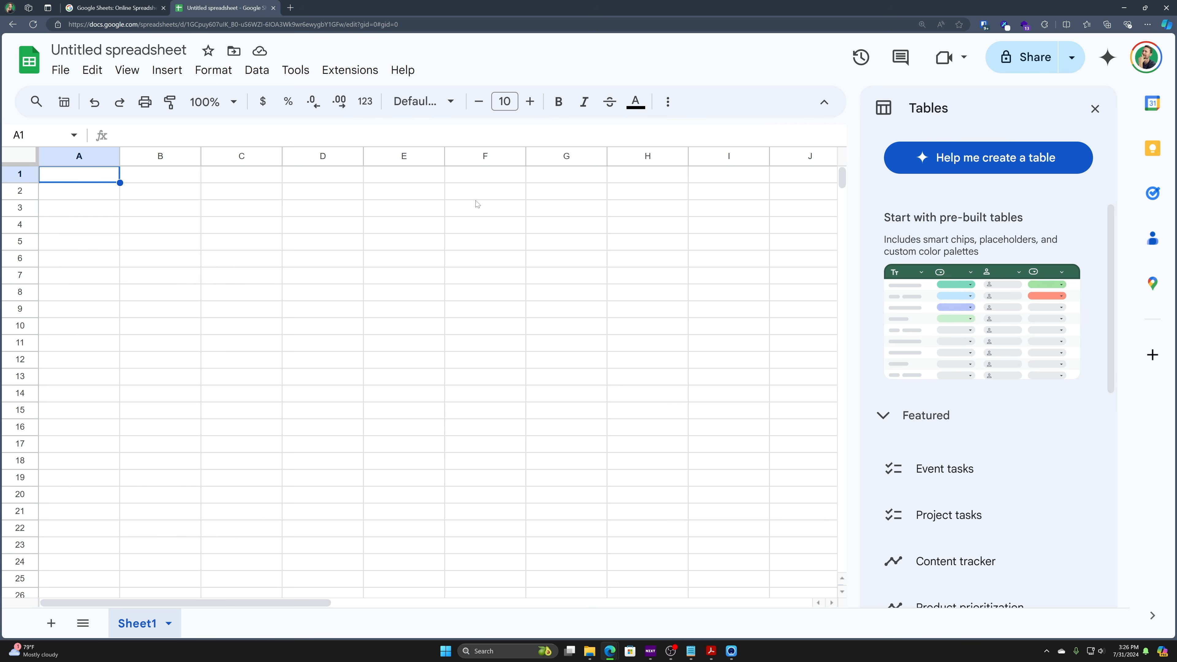
- Select several scattered cells, return to A1, then select all of column A and row 1
{"action": "left_click", "coordinate": [272, 230]}
{"action": "left_click", "coordinate": [317, 293]}
{"action": "left_click", "coordinate": [417, 398]}
{"action": "left_click", "coordinate": [295, 259]}
{"action": "left_click", "coordinate": [186, 240]}
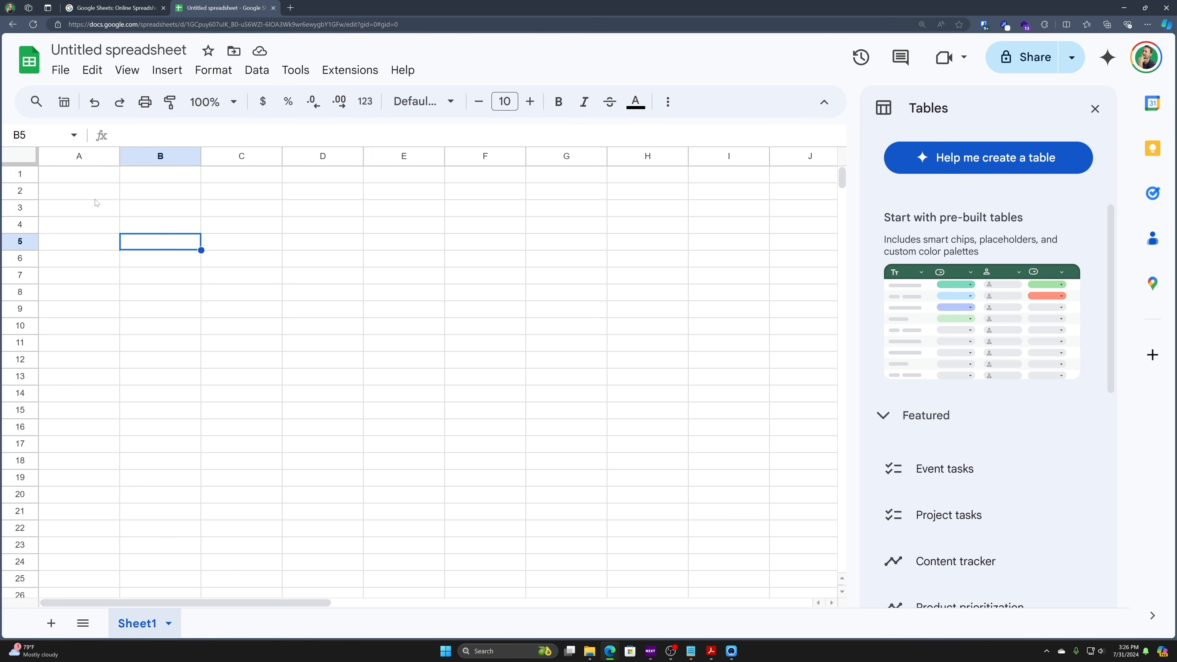
{"action": "key", "text": "ctrl+Home"}
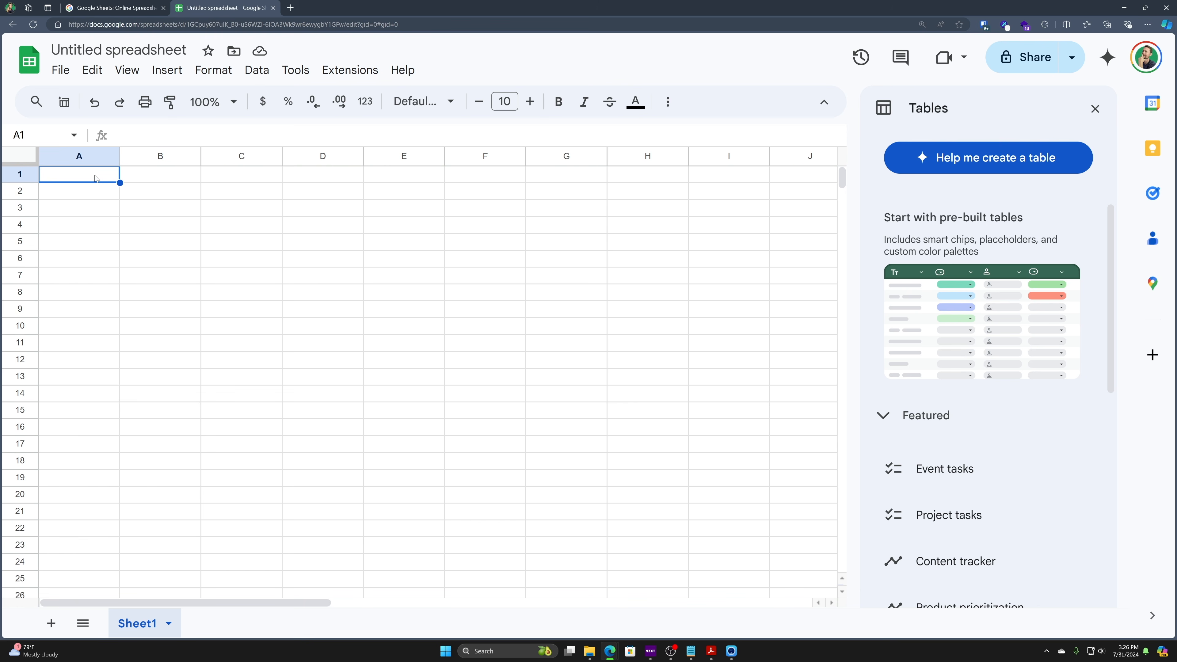
{"action": "left_click", "coordinate": [63, 160]}
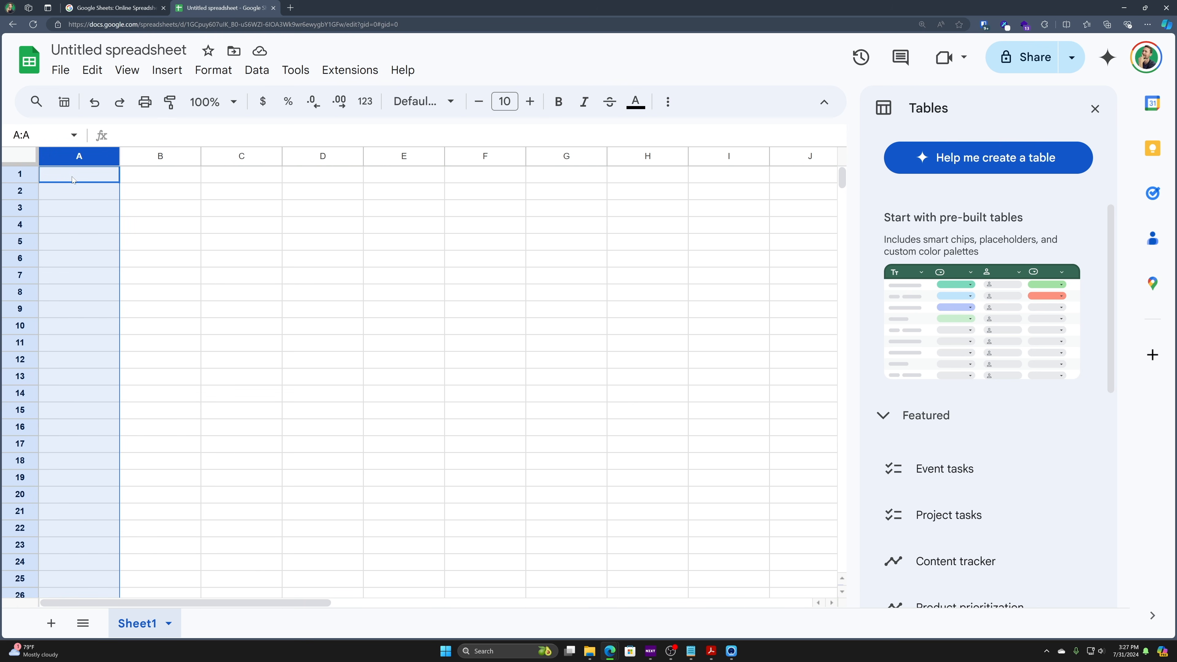
{"action": "left_click", "coordinate": [72, 179]}
{"action": "left_click", "coordinate": [77, 157]}
{"action": "left_click", "coordinate": [18, 174]}
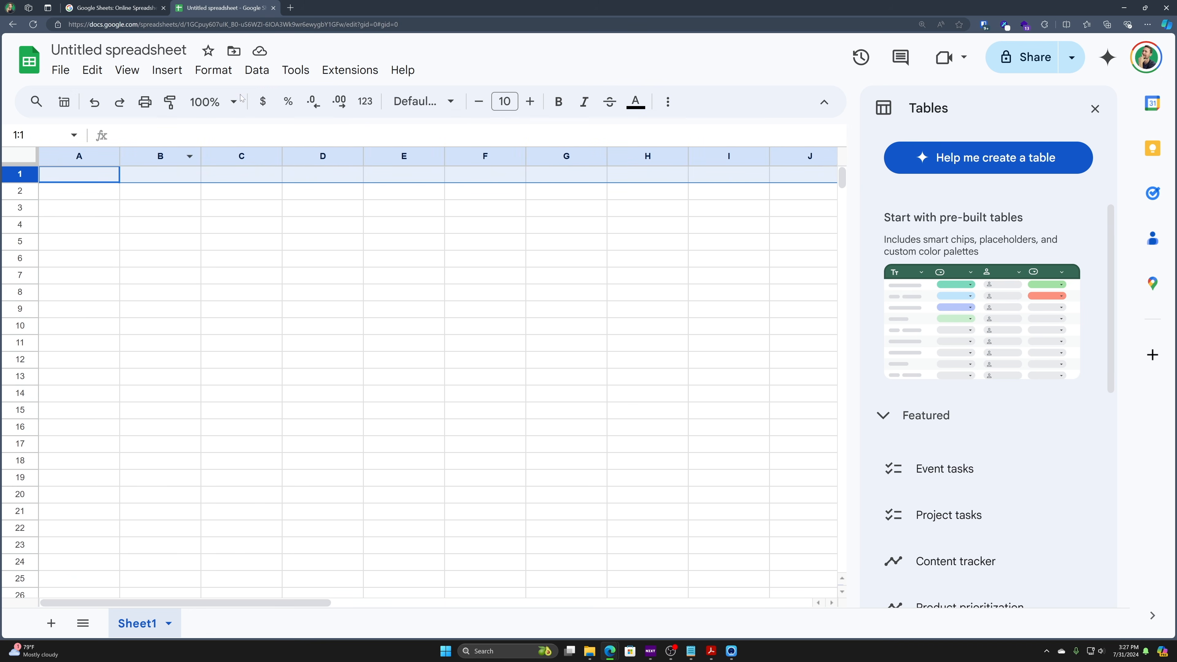
- Select a series of scattered cells across the sheet, from F14 through B14
{"action": "left_click", "coordinate": [468, 390]}
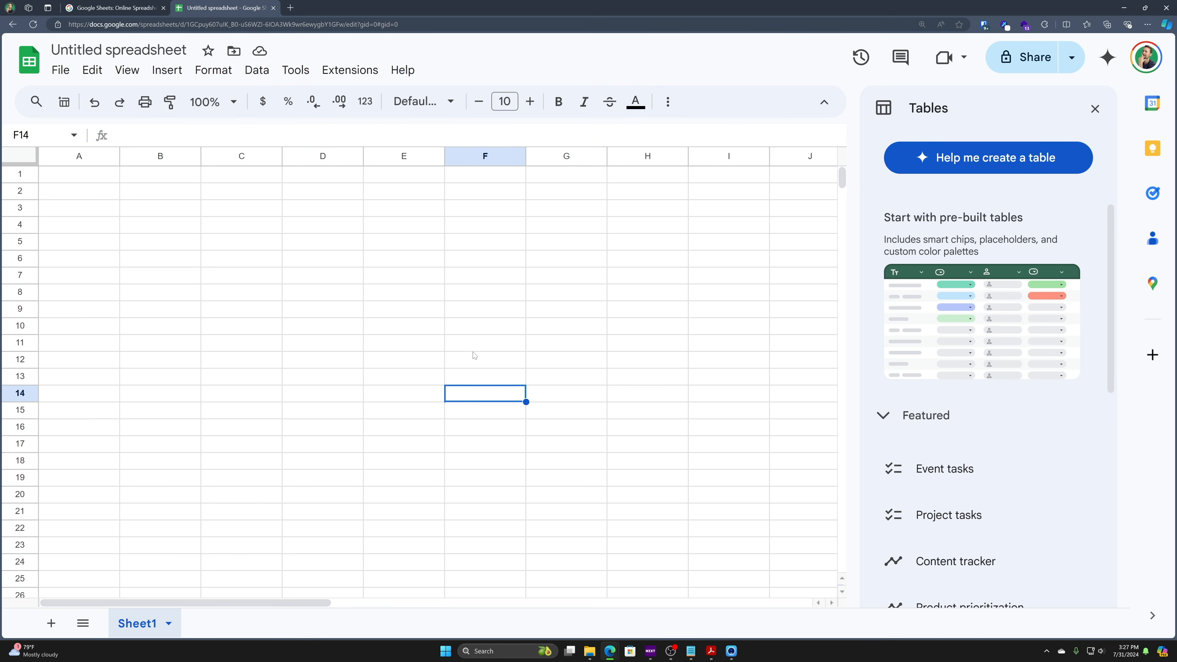
{"action": "key", "text": "Up"}
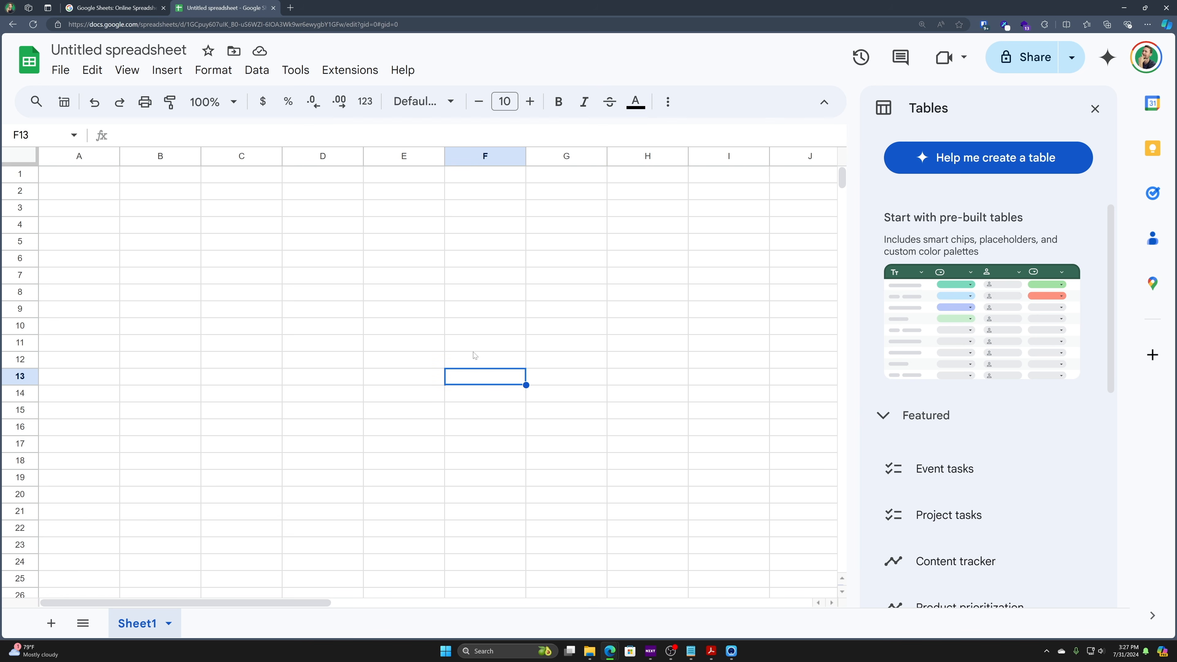
{"action": "left_click", "coordinate": [261, 278]}
{"action": "left_click", "coordinate": [386, 433]}
{"action": "left_click", "coordinate": [239, 293]}
{"action": "left_click", "coordinate": [602, 311]}
{"action": "left_click", "coordinate": [746, 244]}
{"action": "left_click", "coordinate": [705, 393]}
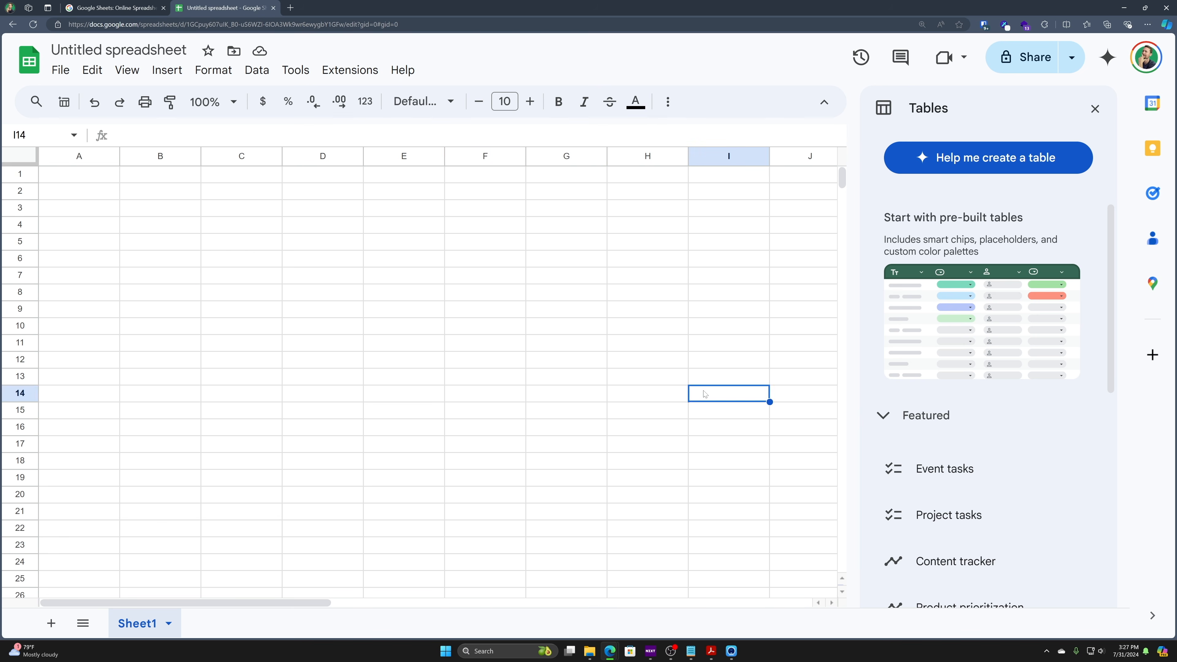
{"action": "left_click", "coordinate": [407, 259]}
{"action": "left_click", "coordinate": [245, 209]}
{"action": "left_click", "coordinate": [159, 191]}
{"action": "left_click", "coordinate": [175, 326]}
{"action": "left_click", "coordinate": [481, 261]}
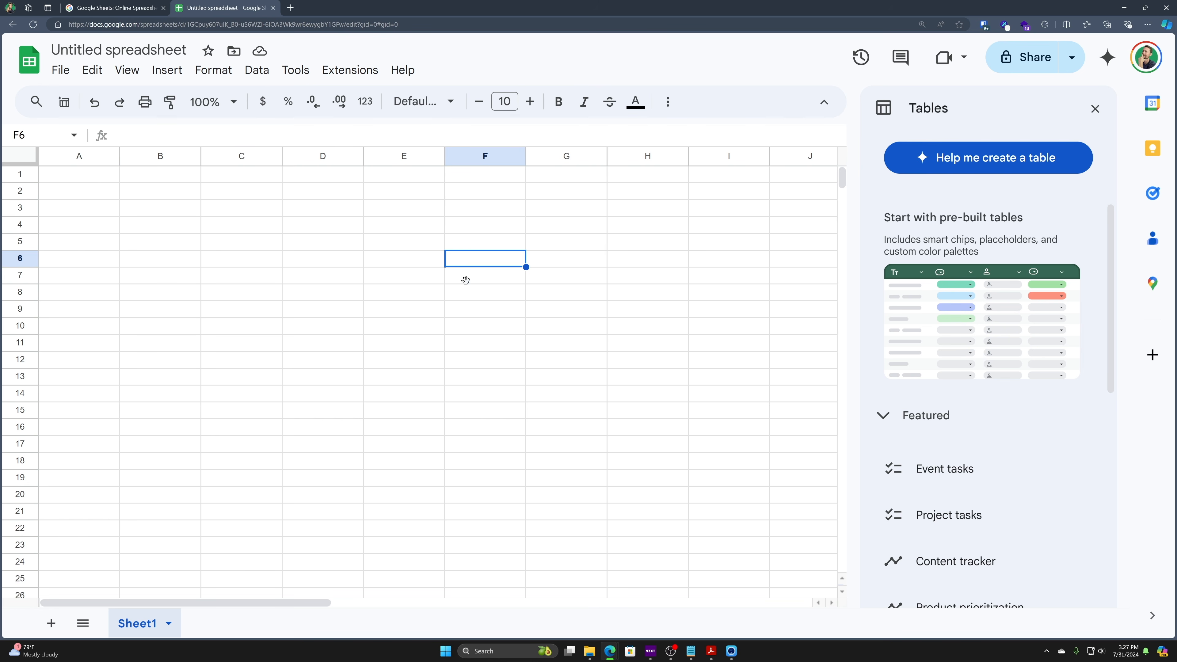
{"action": "left_click", "coordinate": [567, 478]}
{"action": "left_click", "coordinate": [323, 460]}
{"action": "left_click", "coordinate": [160, 393]}
- Enter the test text 'asdfasdf' in cell H22
{"action": "left_click", "coordinate": [646, 528]}
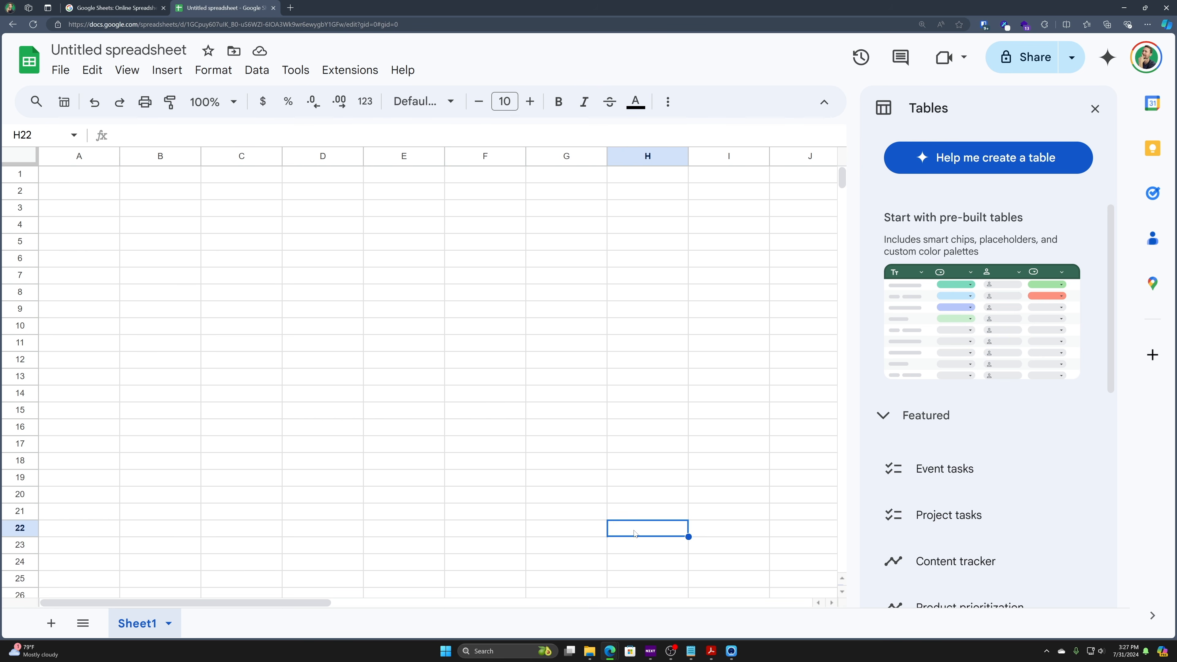
{"action": "type", "text": "asdfasdf"}
{"action": "key", "text": "Tab"}
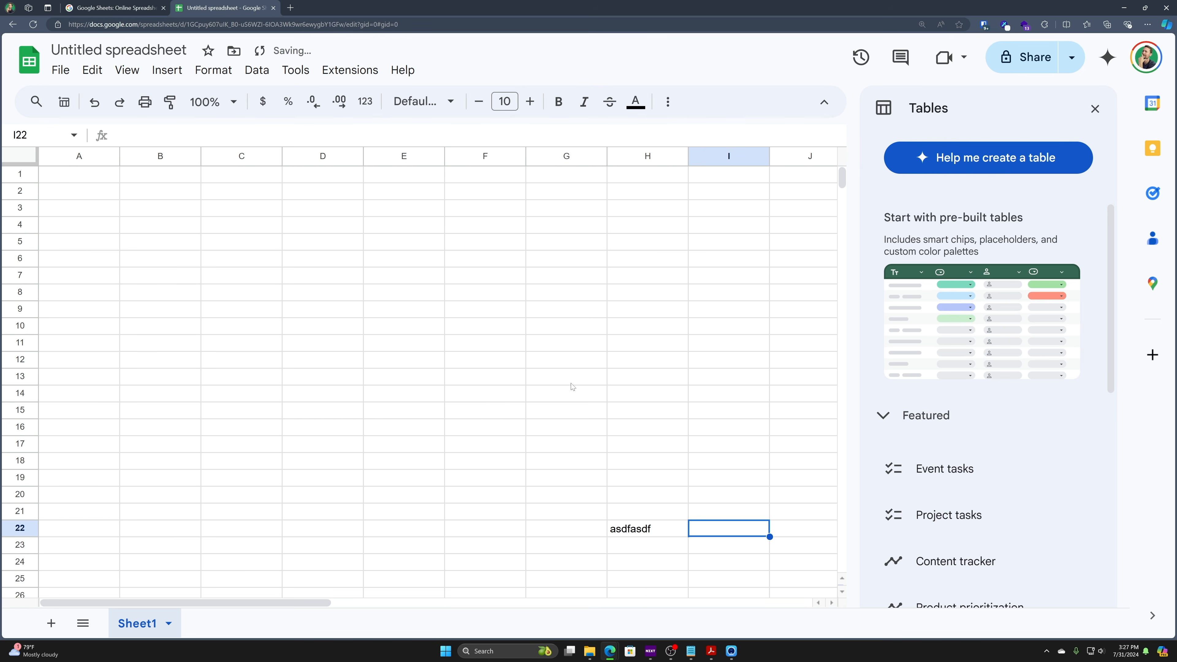
{"action": "left_click", "coordinate": [79, 342]}
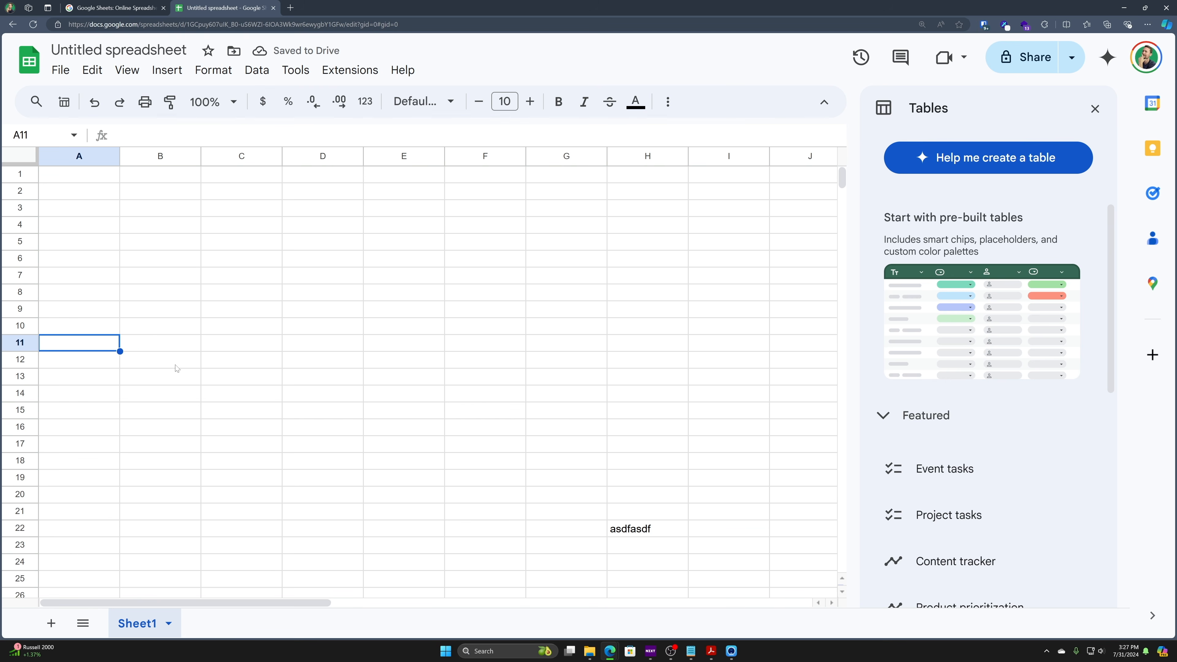
- Undo the 'asdfasdf' entry in H22 and the earlier selection moves
{"action": "key", "text": "ctrl+z"}
{"action": "key", "text": "ctrl+z"}
{"action": "key", "text": "ctrl+z"}
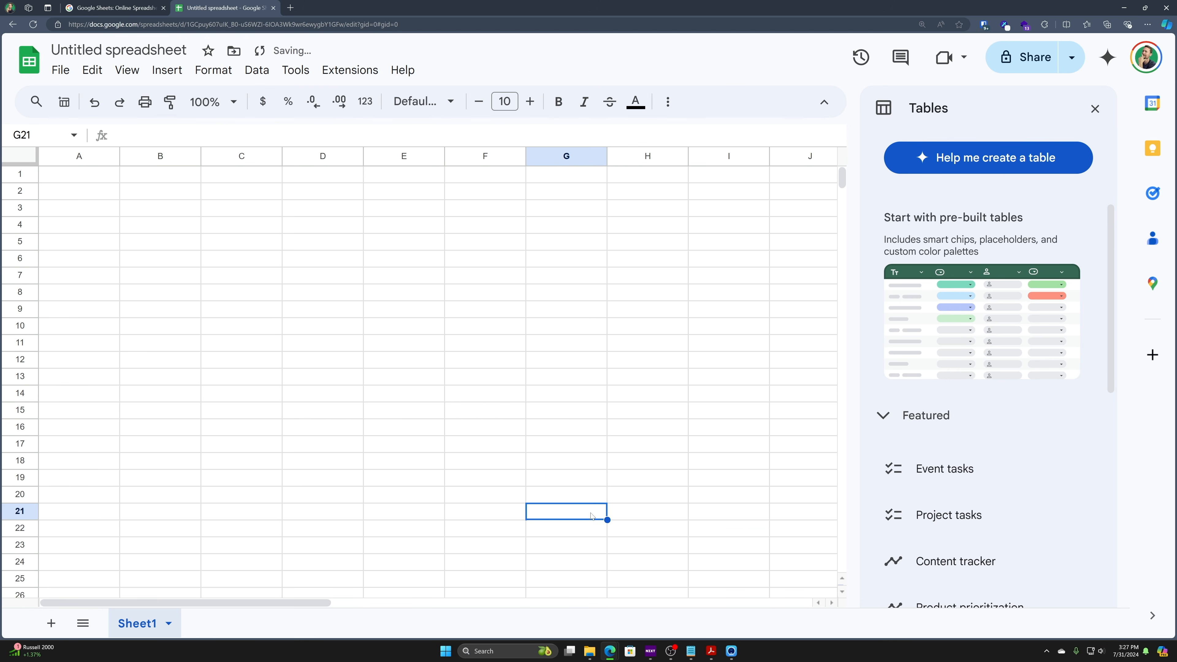
{"action": "key", "text": "ctrl+z"}
{"action": "key", "text": "ctrl+z"}
{"action": "key", "text": "ctrl+z"}
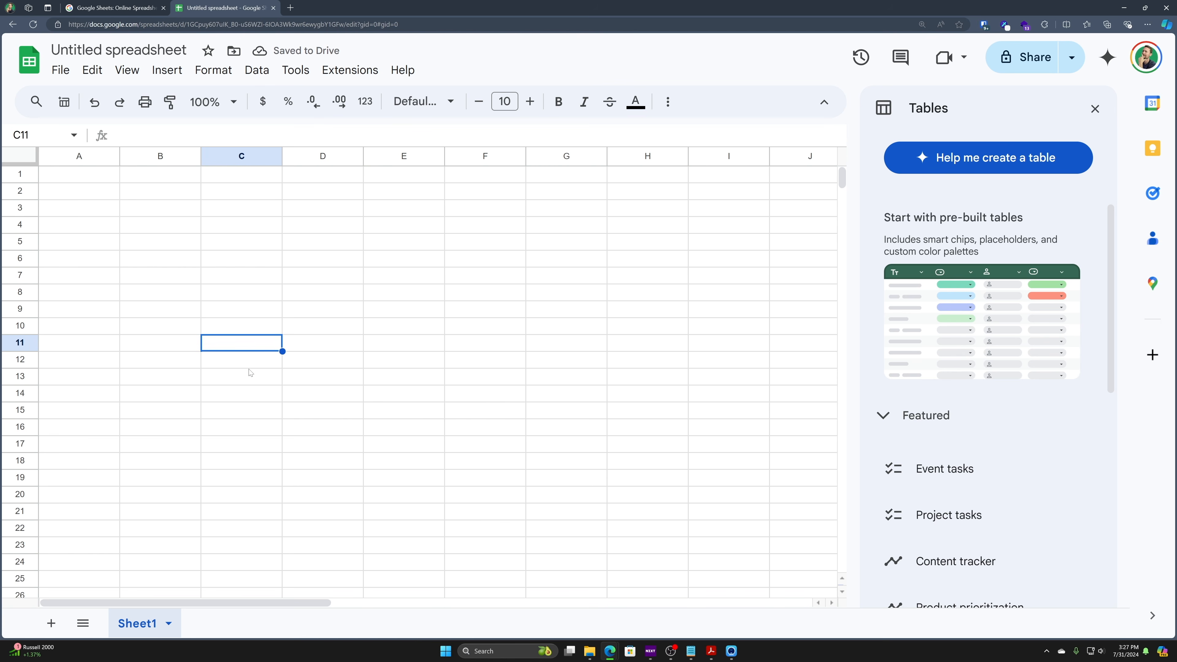
{"action": "key", "text": "ctrl+z"}
{"action": "key", "text": "ctrl+z"}
{"action": "key", "text": "ctrl+z"}
{"action": "key", "text": "ctrl+z"}
{"action": "key", "text": "ctrl+z"}
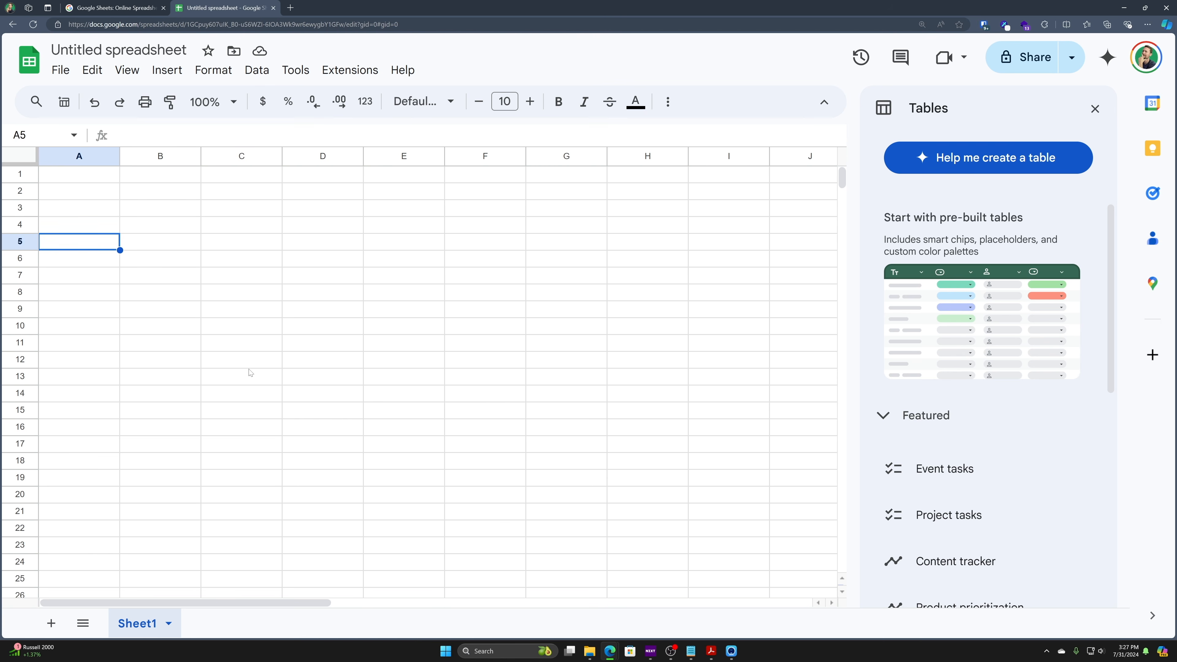
{"action": "key", "text": "ctrl+z"}
{"action": "key", "text": "ctrl+z"}
{"action": "key", "text": "ctrl+z"}
{"action": "key", "text": "ctrl+z"}
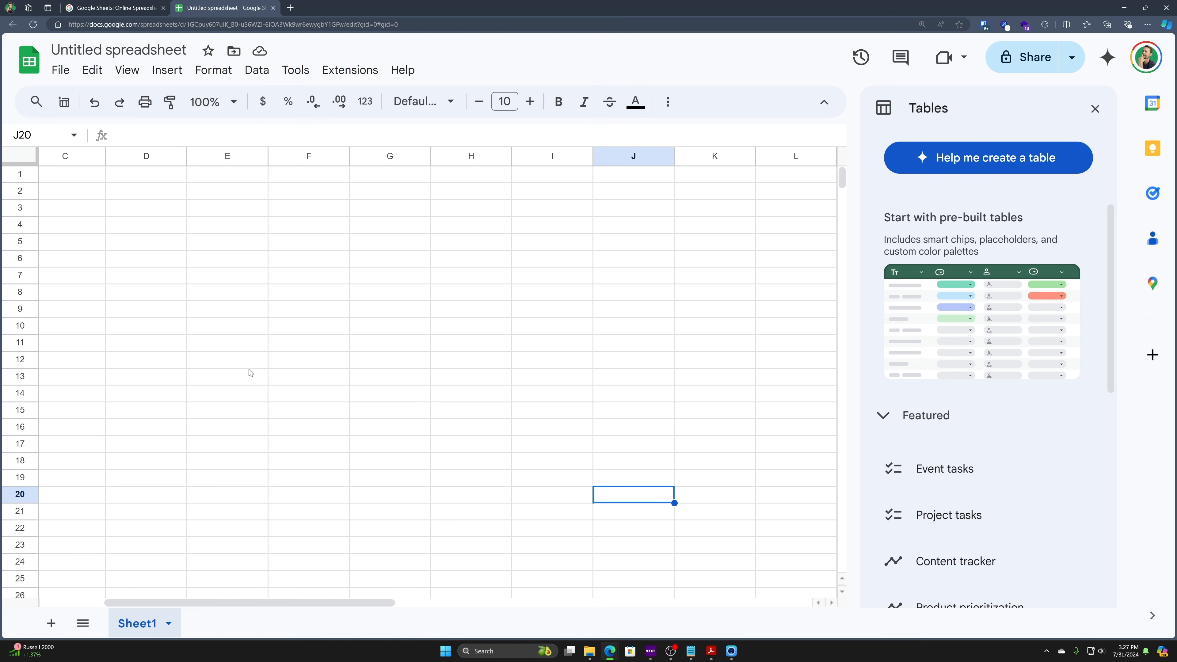
- Jump between the empty sheet's edges with Ctrl+arrow keys, ending at Z1
{"action": "key", "text": "ctrl+Left"}
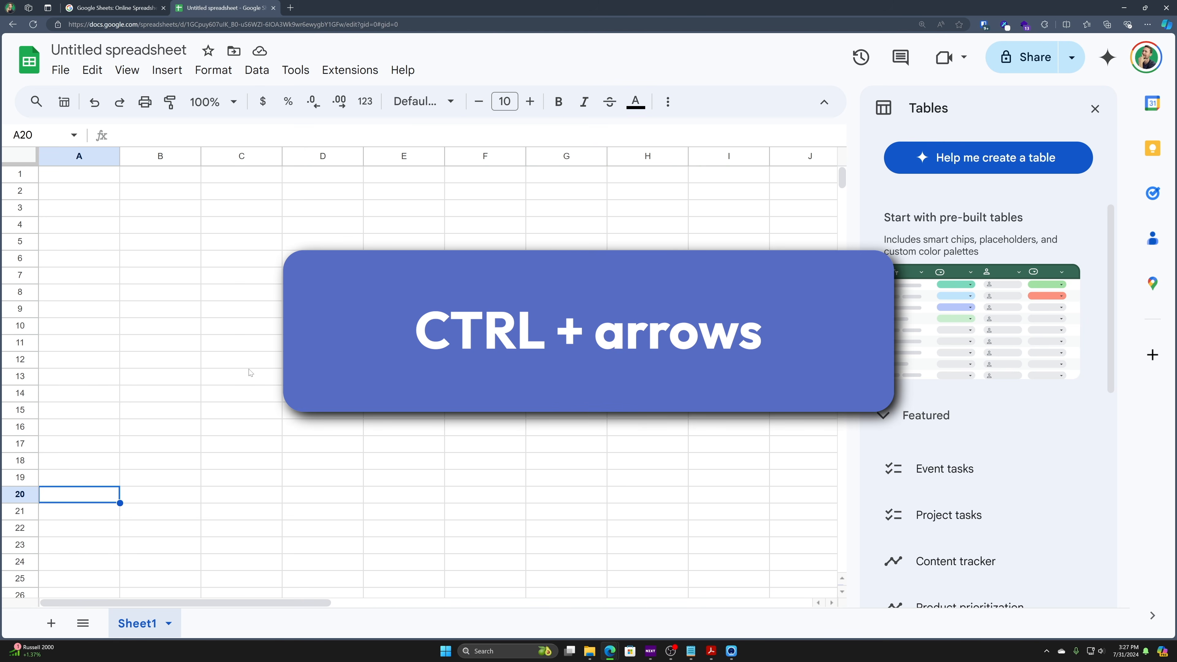
{"action": "key", "text": "ctrl+Up"}
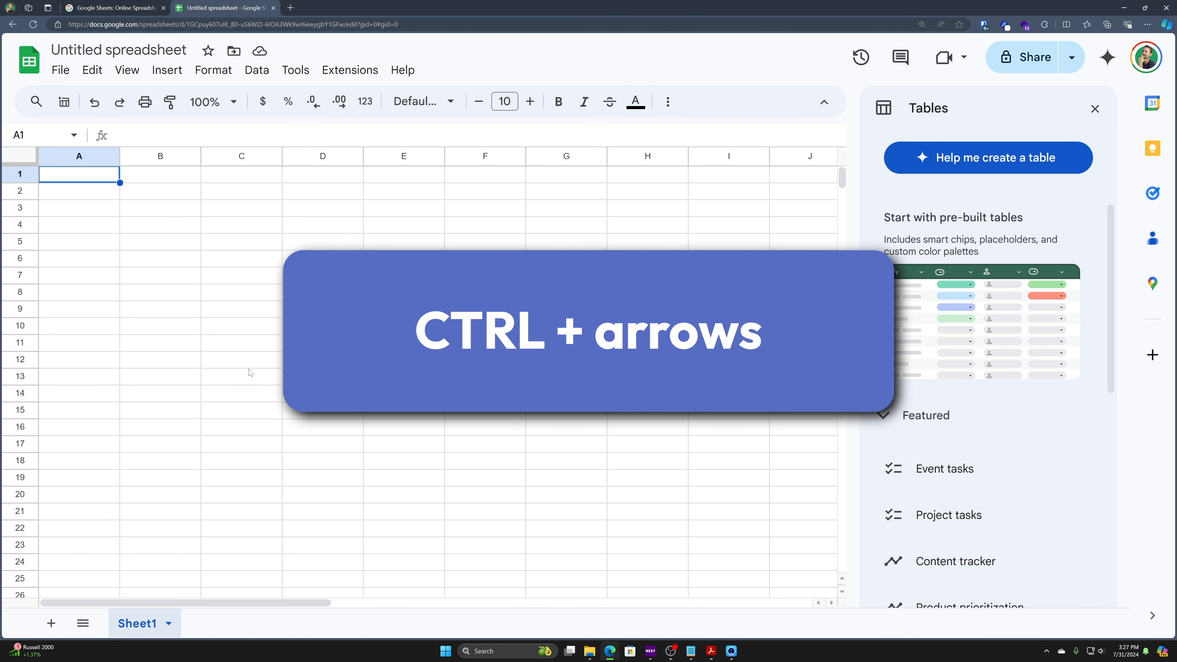
{"action": "key", "text": "ctrl+Right"}
{"action": "key", "text": "ctrl+Down"}
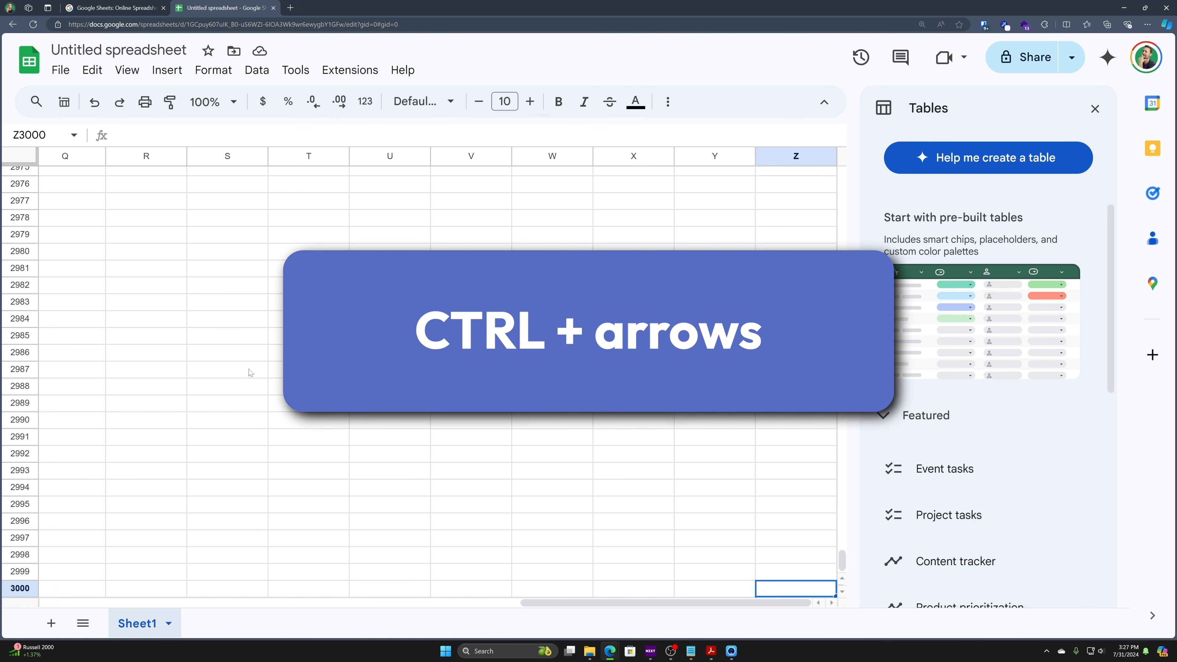
{"action": "key", "text": "ctrl+Left"}
{"action": "key", "text": "ctrl+Up"}
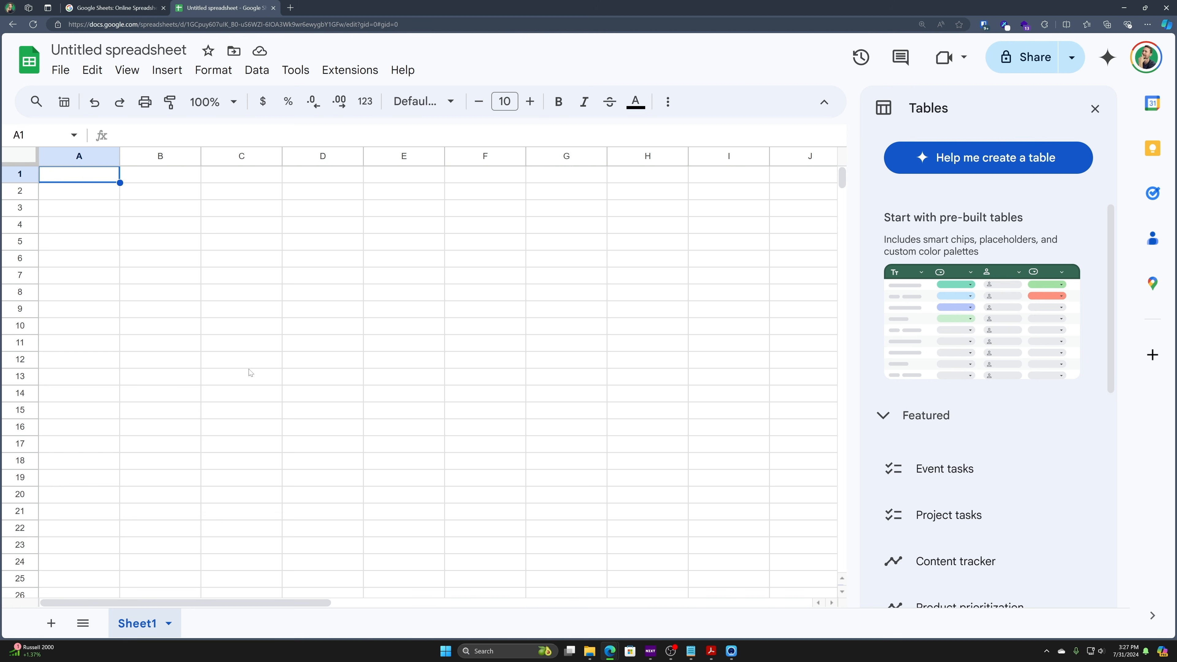
{"action": "key", "text": "ctrl+Right"}
{"action": "key", "text": "ctrl+Left"}
{"action": "key", "text": "ctrl+Right"}
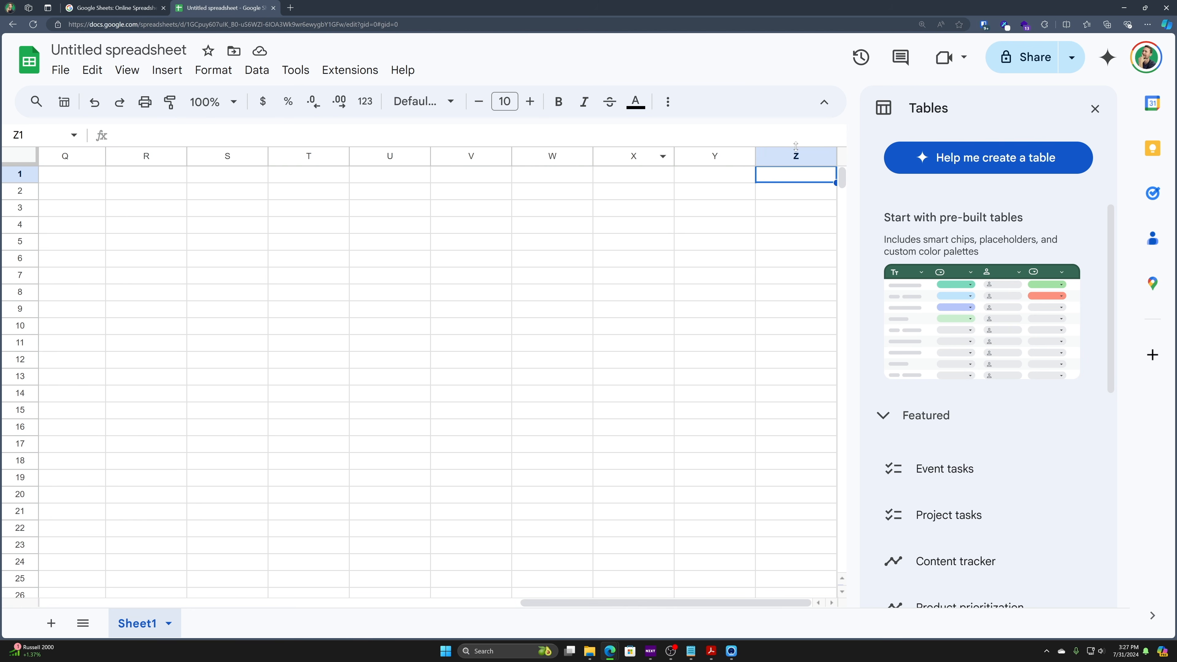
- Enter 67 in T1, test Ctrl+arrow jumps to and from it, then delete it
{"action": "left_click", "coordinate": [324, 176]}
{"action": "type", "text": "67"}
{"action": "key", "text": "Return"}
{"action": "key", "text": "Up"}
{"action": "key", "text": "ctrl+Left"}
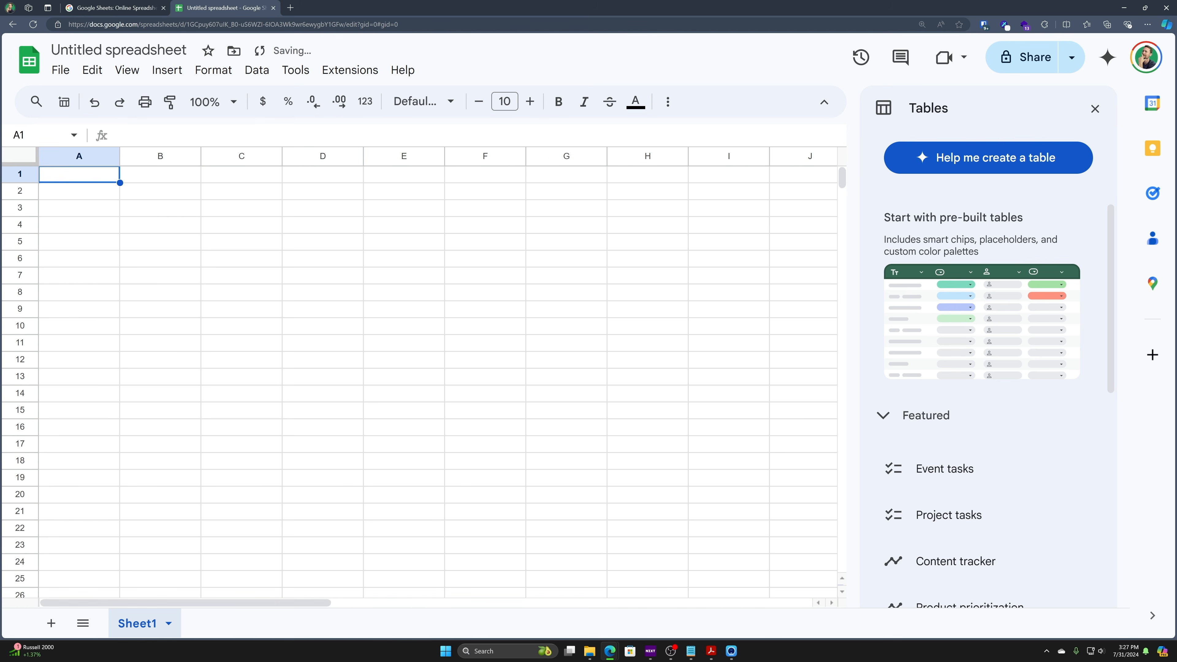
{"action": "key", "text": "ctrl+Right"}
{"action": "key", "text": "ctrl+Left"}
{"action": "key", "text": "ctrl+Right"}
{"action": "key", "text": "ctrl+Right"}
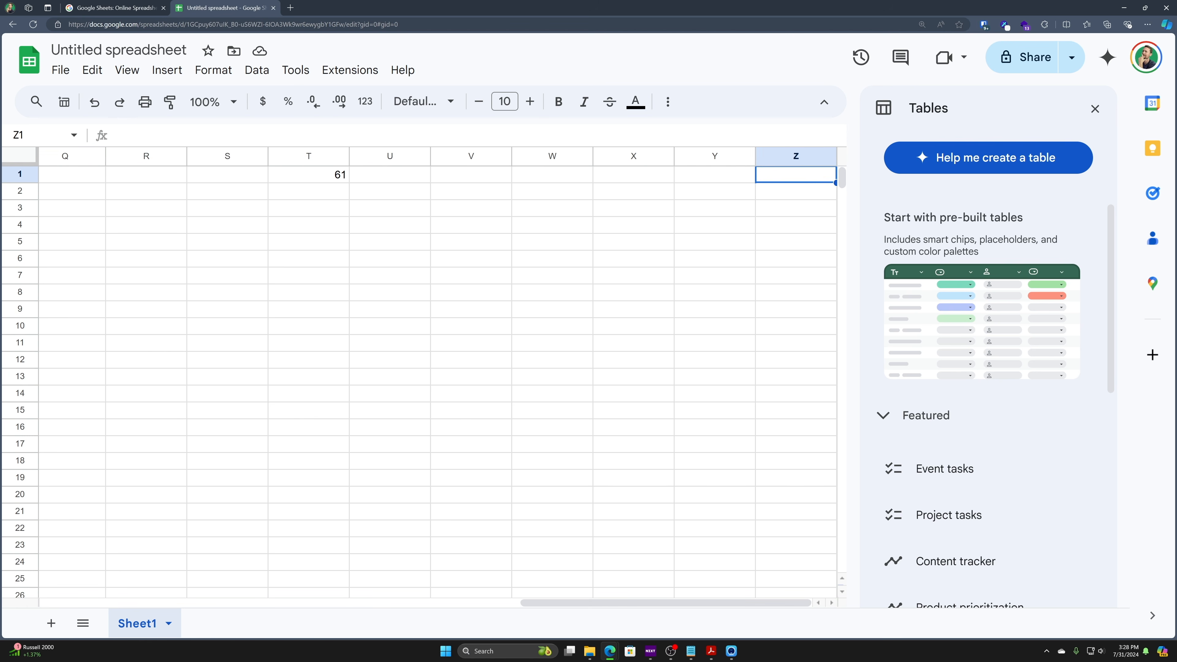
{"action": "key", "text": "ctrl+Left"}
{"action": "key", "text": "ctrl+Down"}
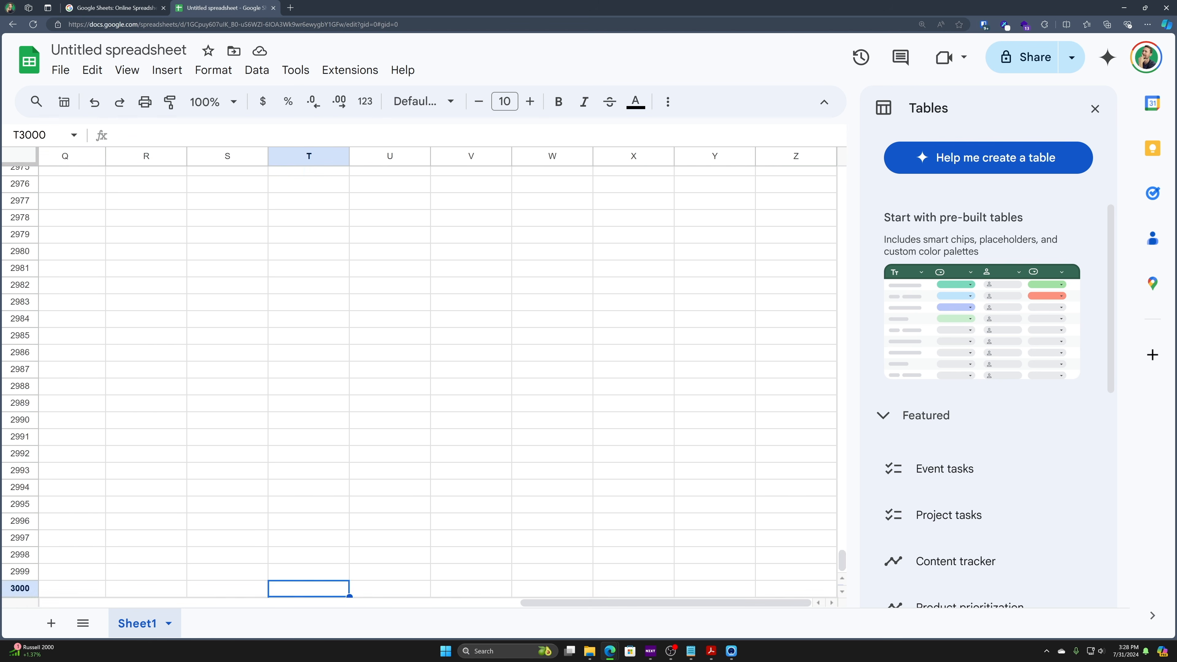
{"action": "key", "text": "ctrl+Up"}
{"action": "key", "text": "ctrl+Down"}
{"action": "key", "text": "ctrl+Up"}
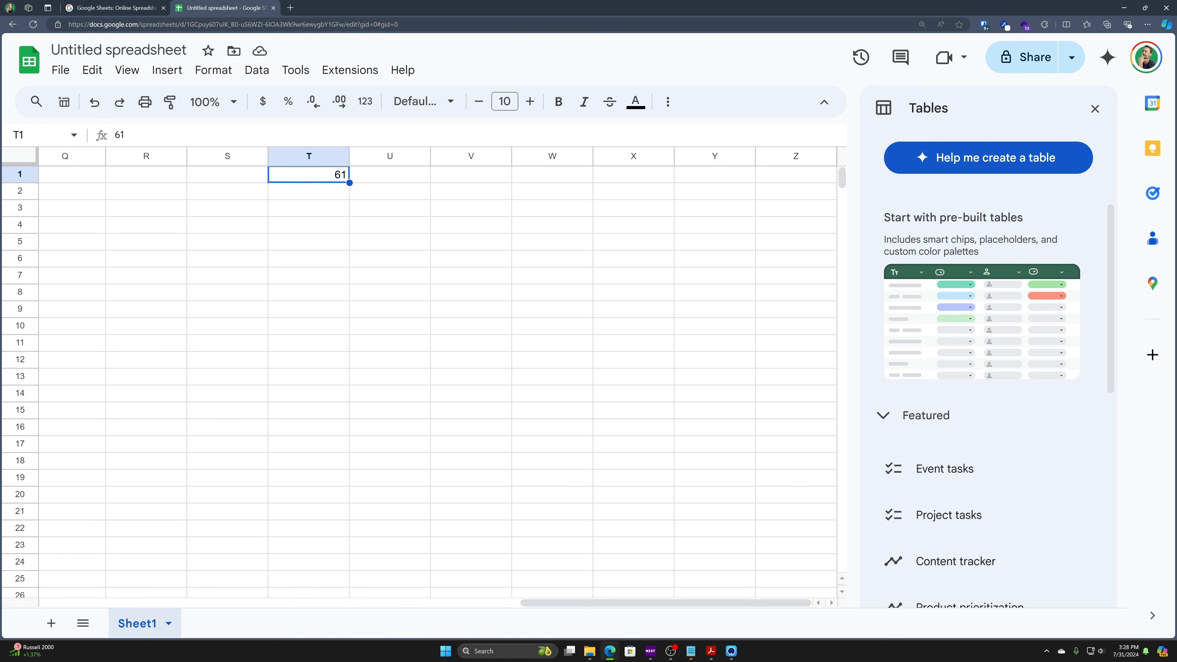
{"action": "key", "text": "Delete"}
- Jump between the first cell A1 and last cell Z3000 with Ctrl+Home and Ctrl+End
{"action": "key", "text": "Left"}
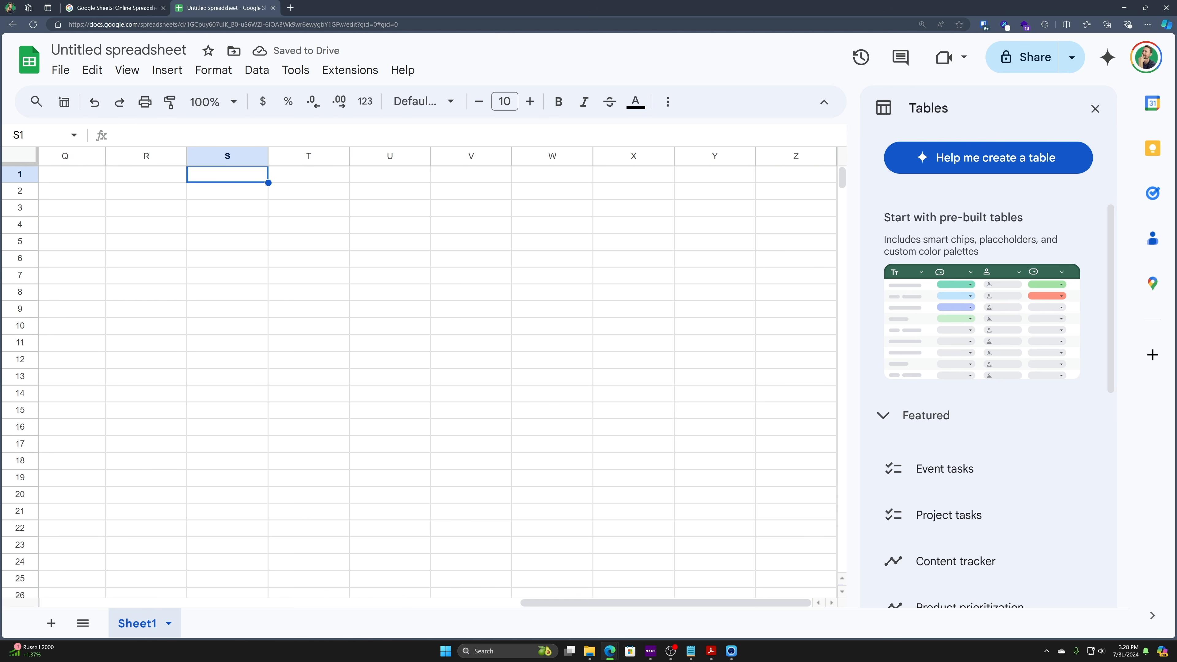
{"action": "key", "text": "ctrl+Home"}
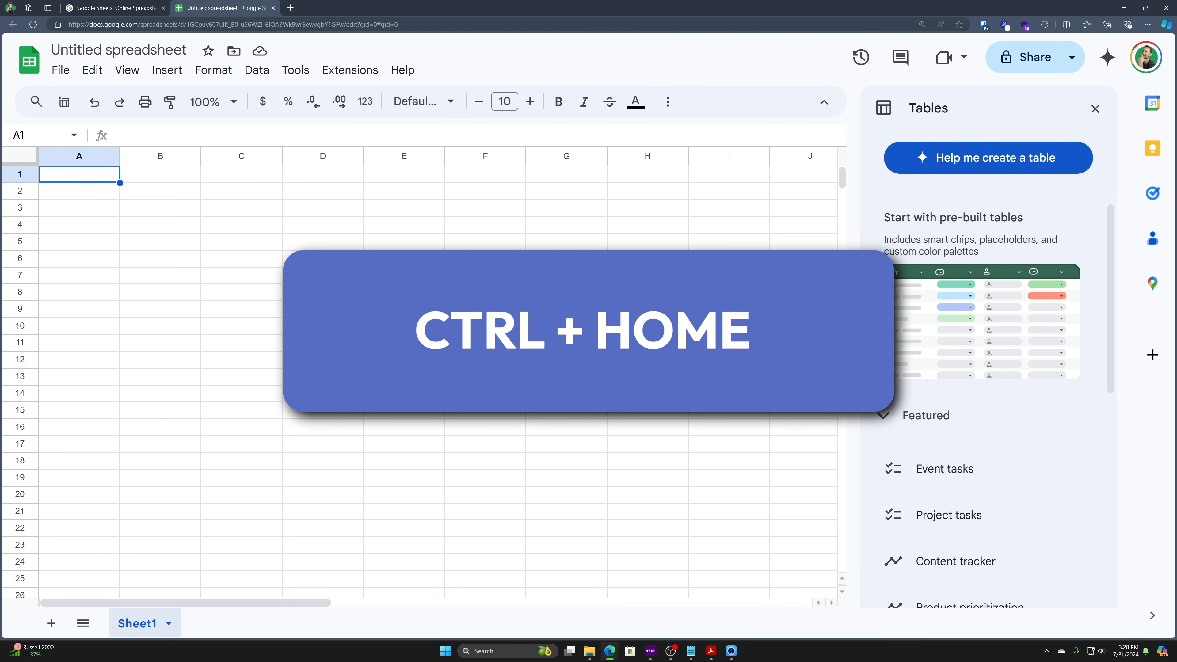
{"action": "key", "text": "ctrl+End"}
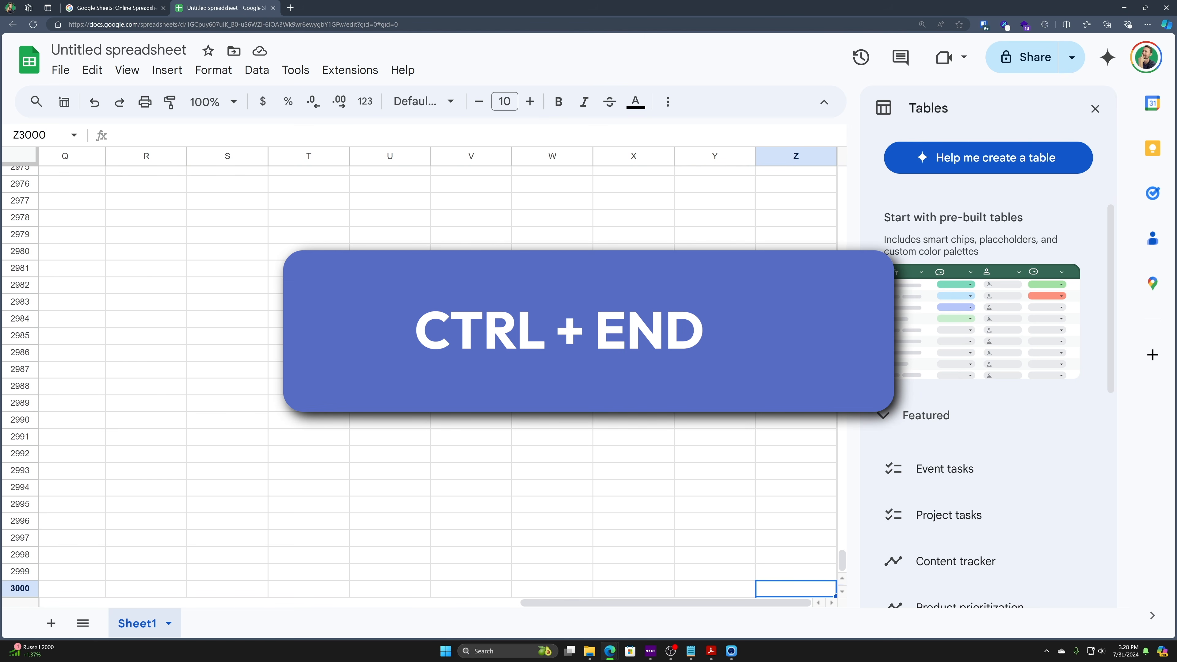
{"action": "key", "text": "ctrl+Home"}
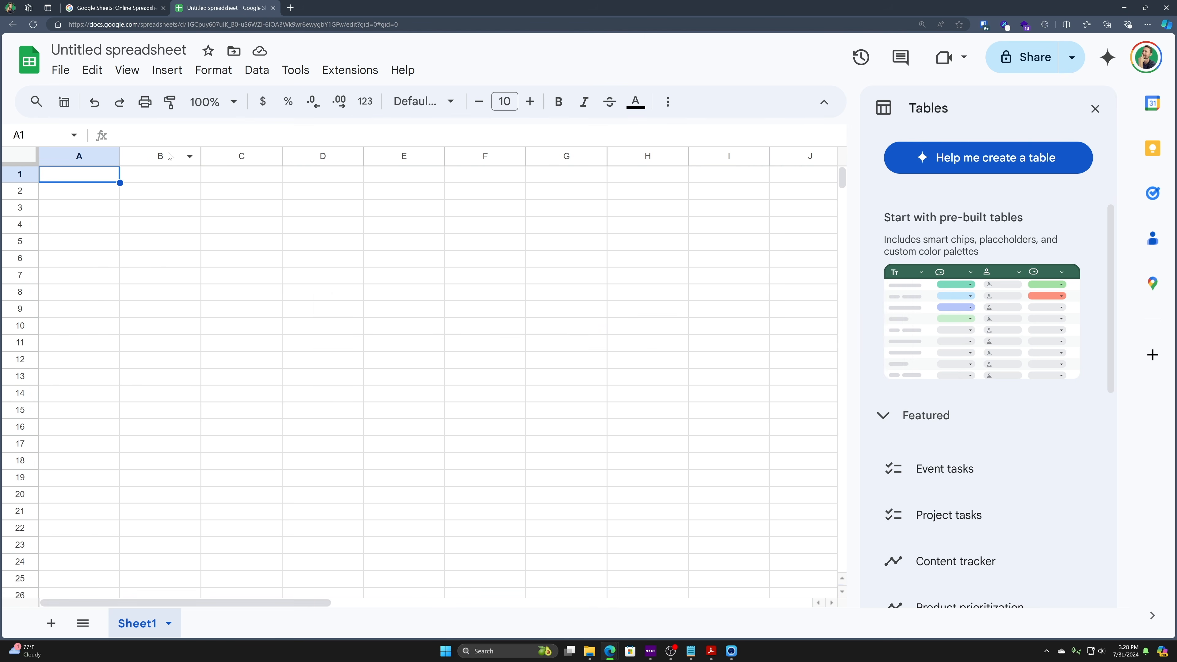
{"action": "left_click_drag", "start_coordinate": [160, 156], "coordinate": [324, 143]}
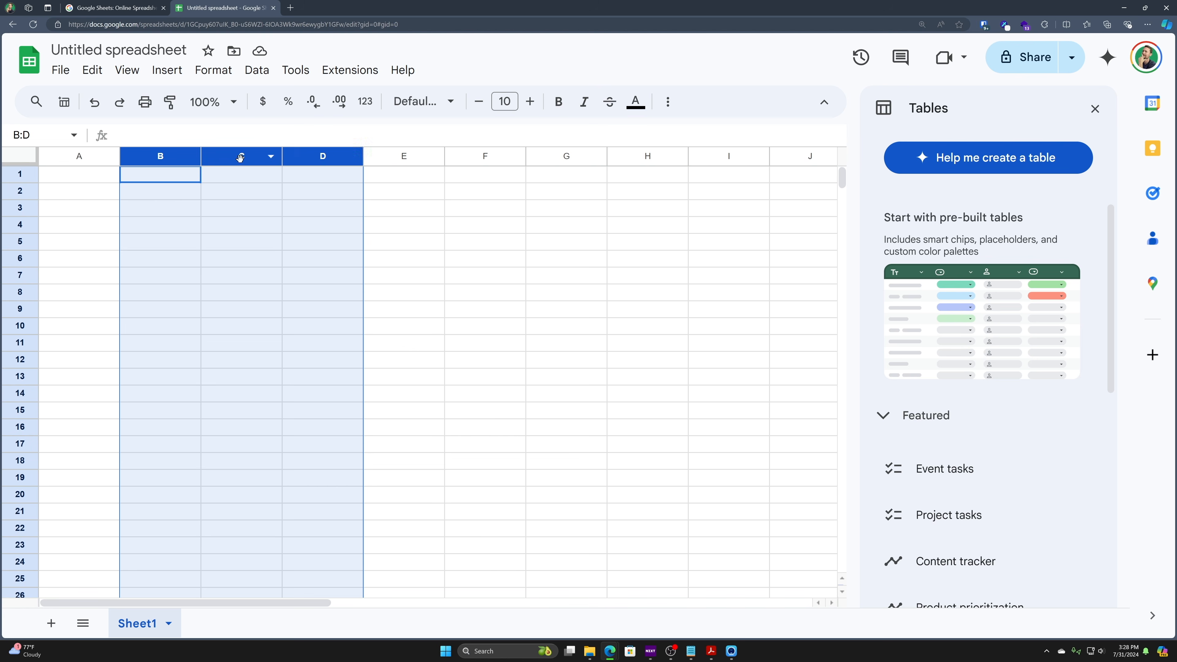
{"action": "left_click", "coordinate": [237, 232]}
{"action": "left_click", "coordinate": [160, 156]}
{"action": "right_click", "coordinate": [160, 157]}
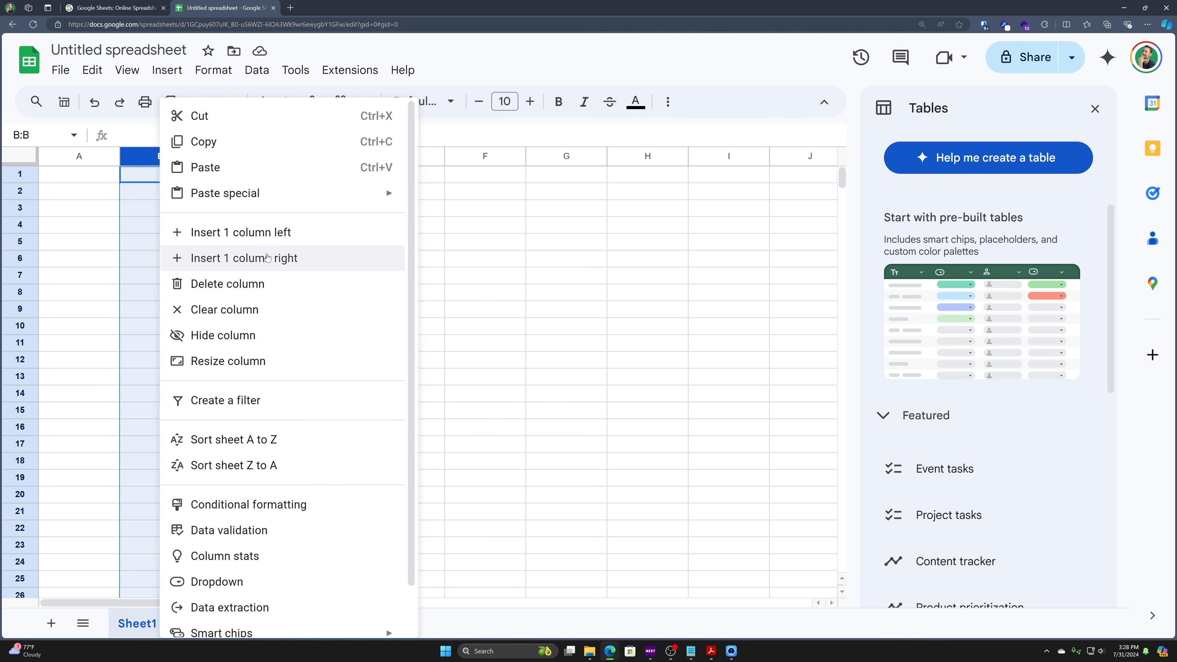
{"action": "left_click", "coordinate": [145, 199]}
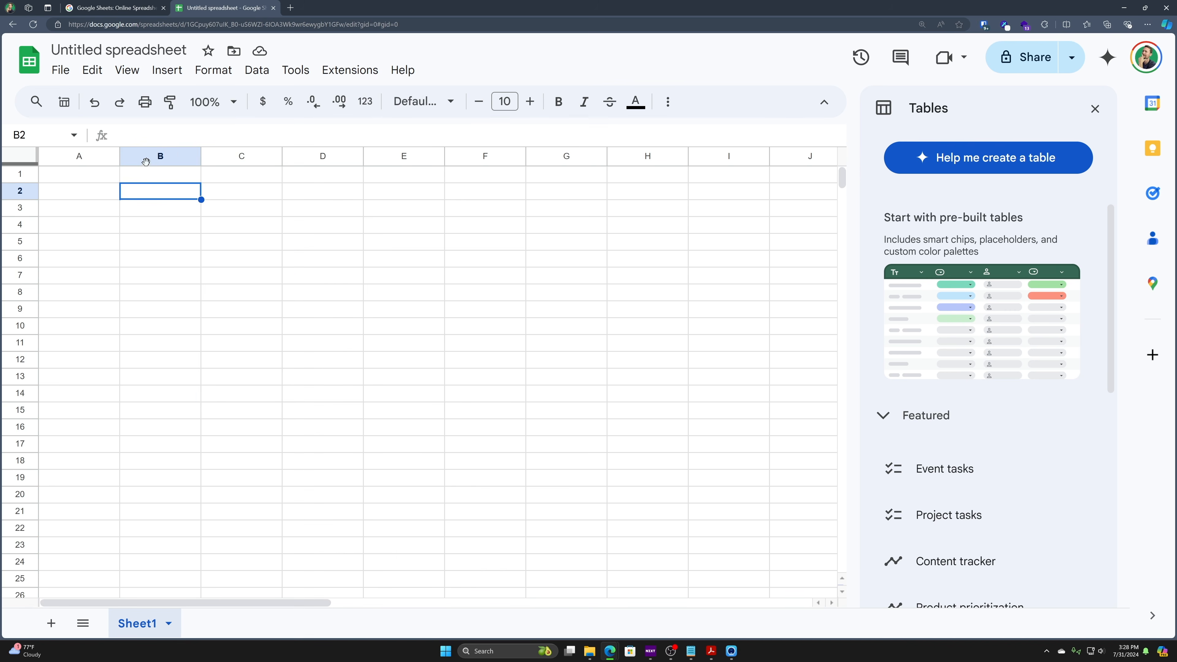
{"action": "left_click", "coordinate": [145, 164]}
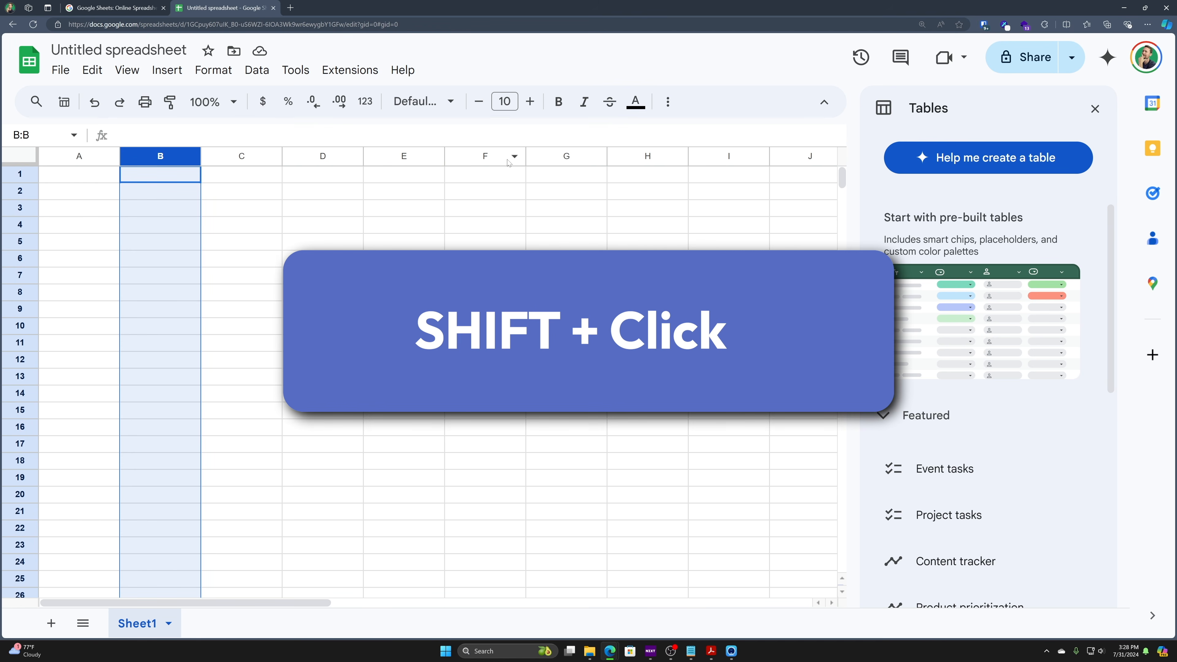
{"action": "left_click", "coordinate": [476, 153], "text": "shift"}
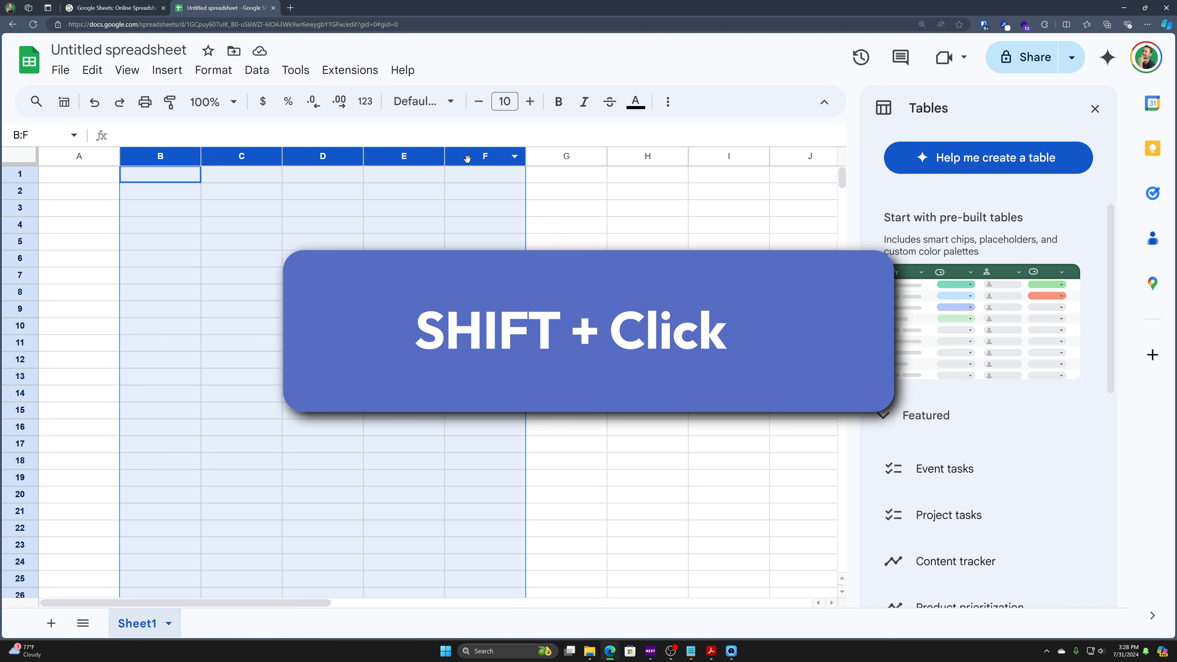
{"action": "right_click", "coordinate": [467, 158]}
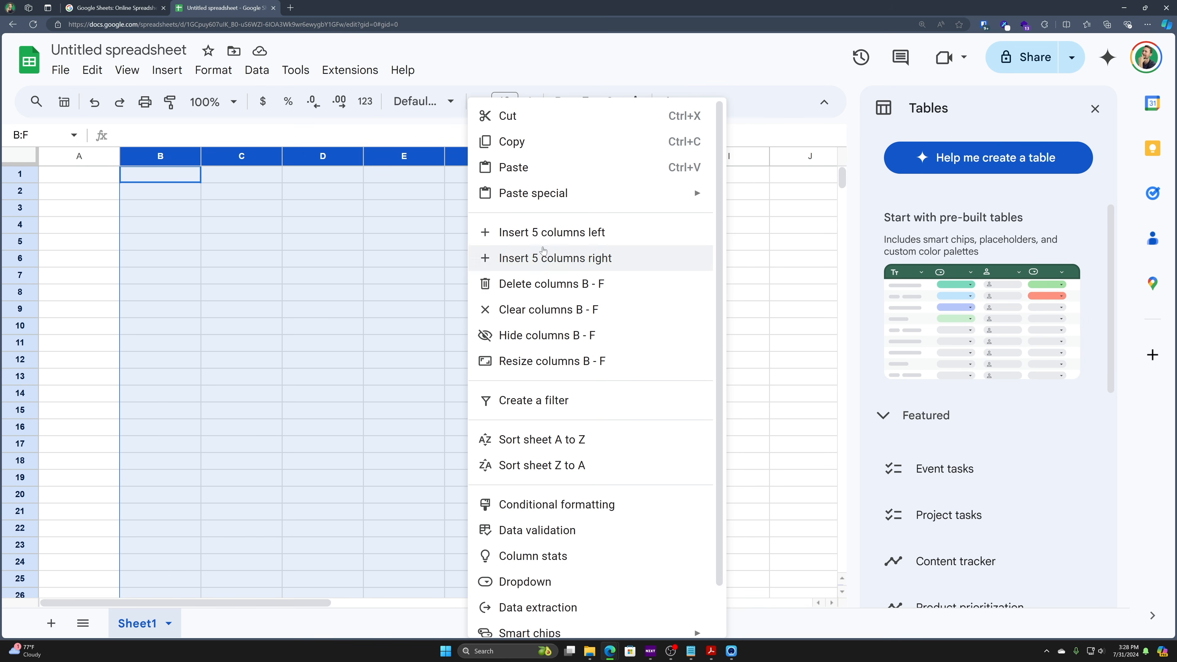
{"action": "scroll", "coordinate": [515, 543], "scroll_direction": "down", "scroll_amount": 1}
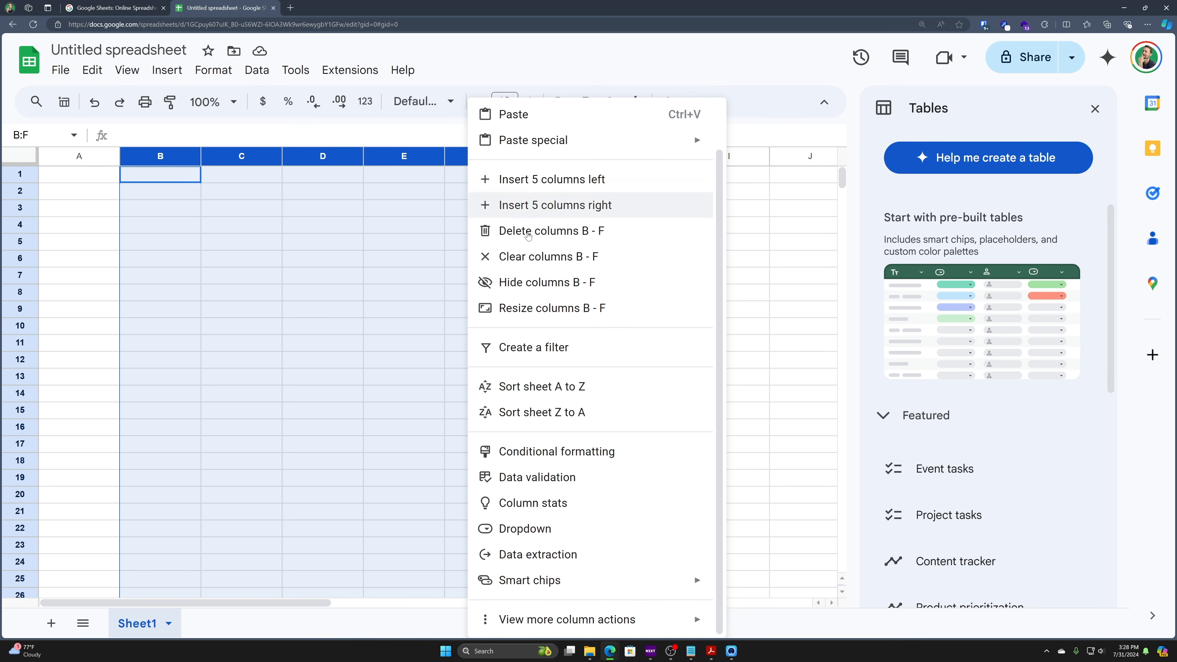
{"action": "left_click", "coordinate": [331, 231]}
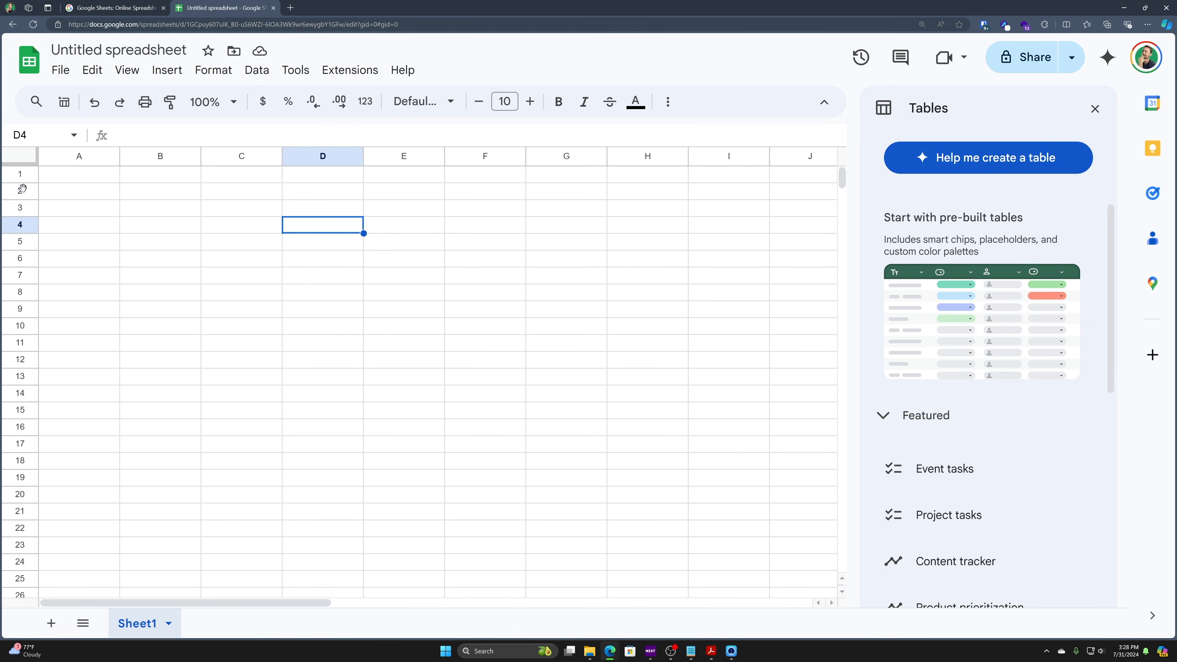
{"action": "left_click_drag", "start_coordinate": [19, 191], "coordinate": [20, 359]}
{"action": "right_click", "coordinate": [27, 280]}
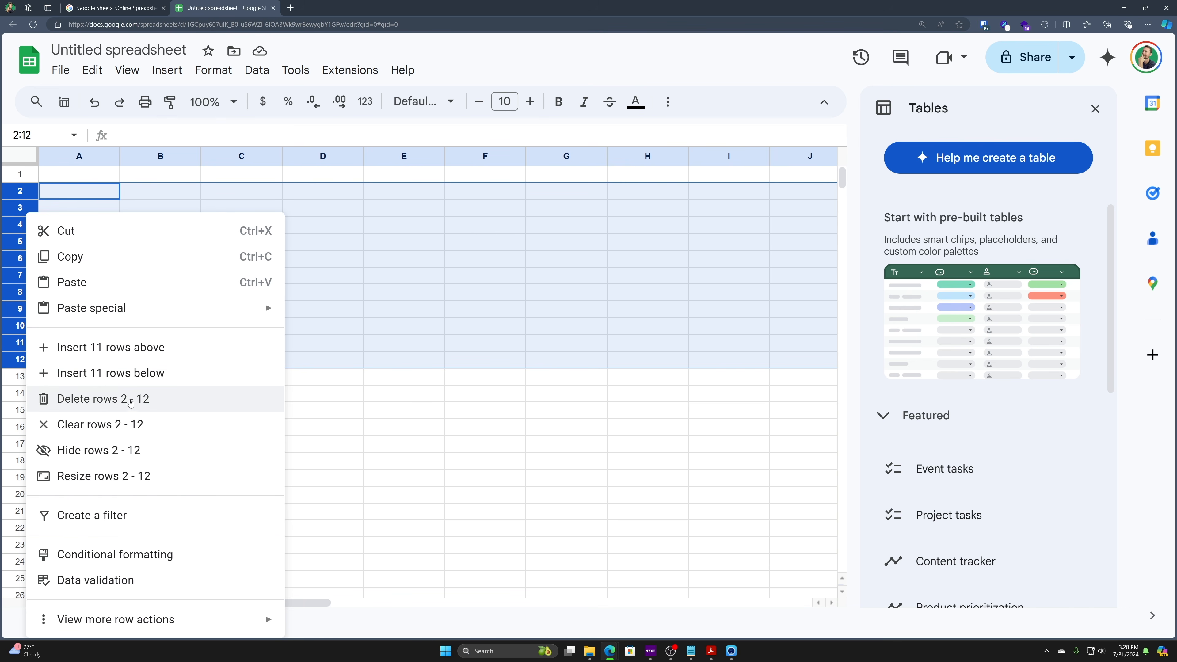
{"action": "left_click", "coordinate": [403, 300]}
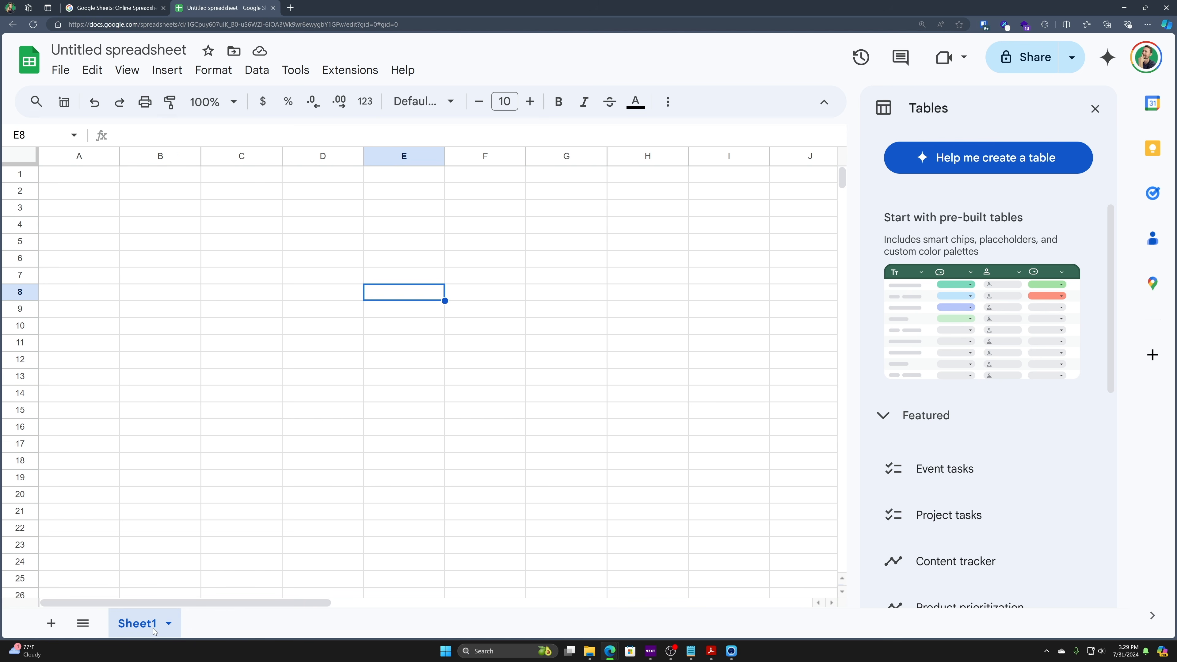
- Rename the Sheet1 tab to Budget
{"action": "double_click", "coordinate": [126, 622]}
{"action": "left_click", "coordinate": [162, 410]}
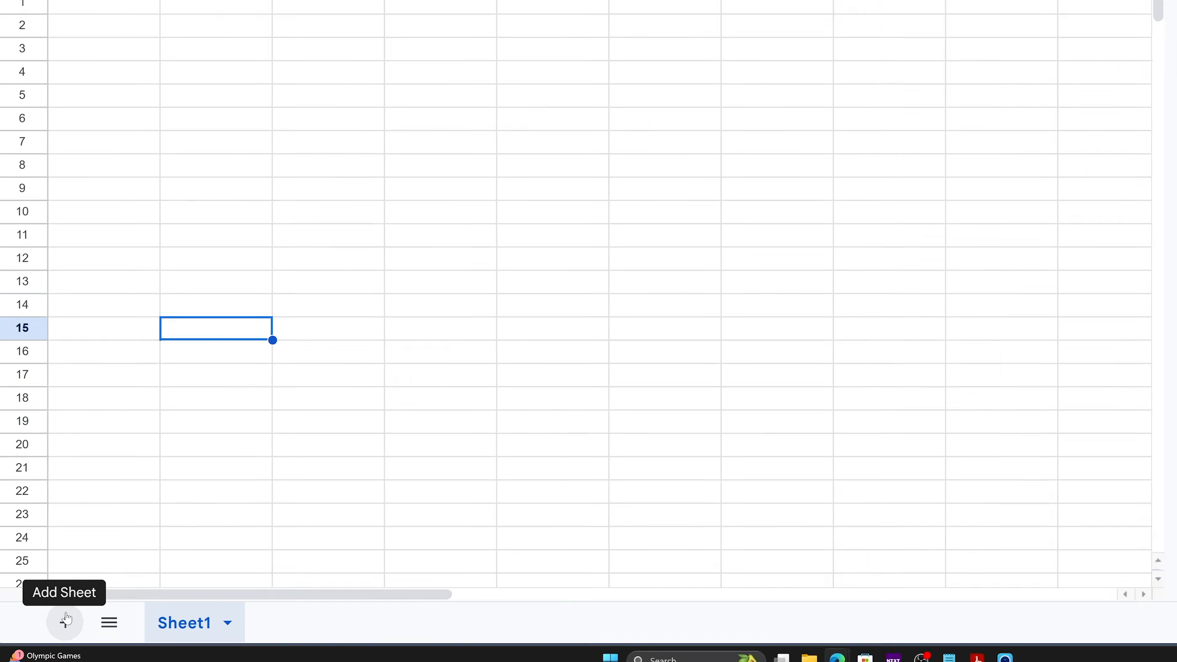
{"action": "double_click", "coordinate": [306, 627]}
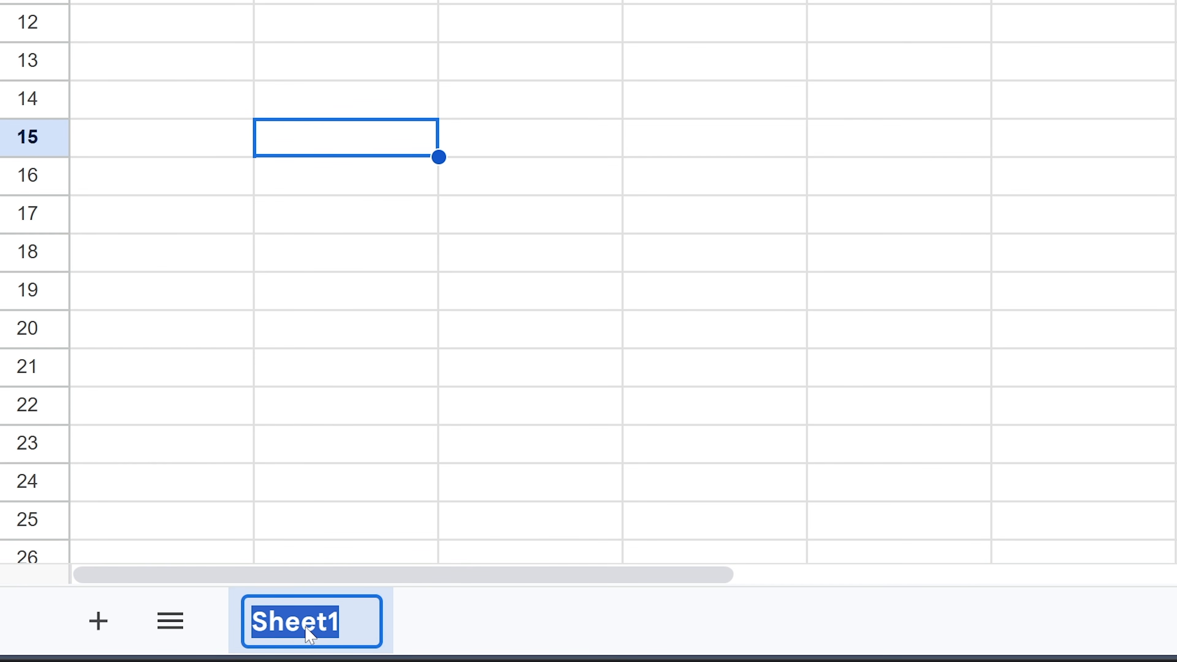
{"action": "type", "text": "Budget"}
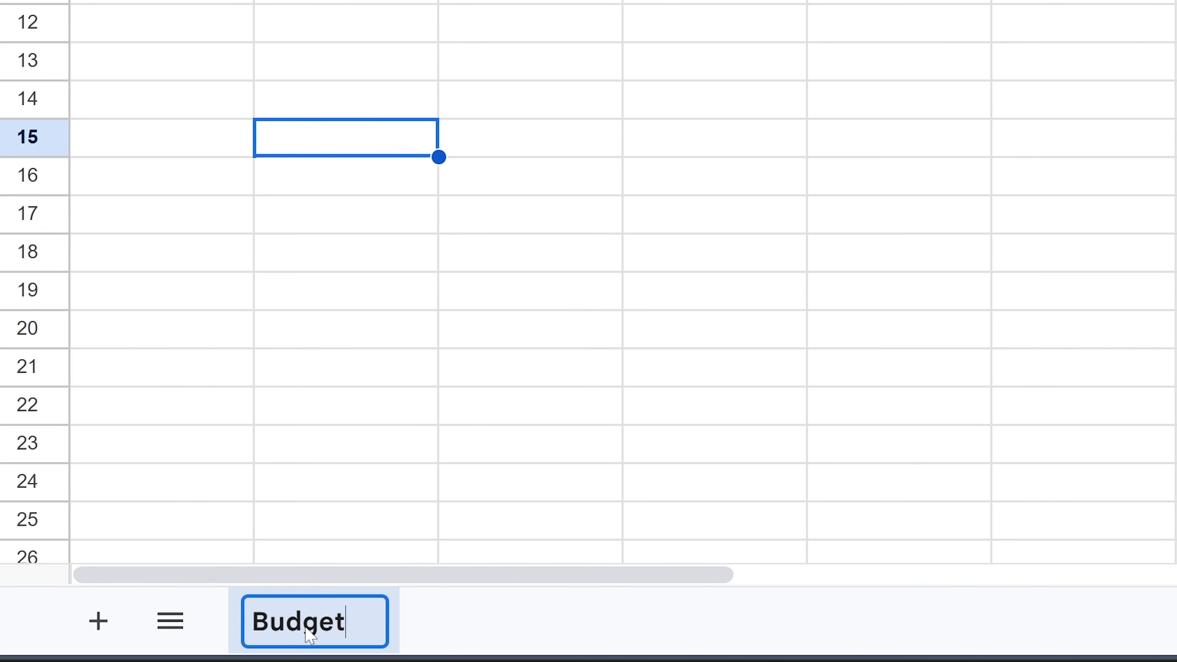
{"action": "key", "text": "Return"}
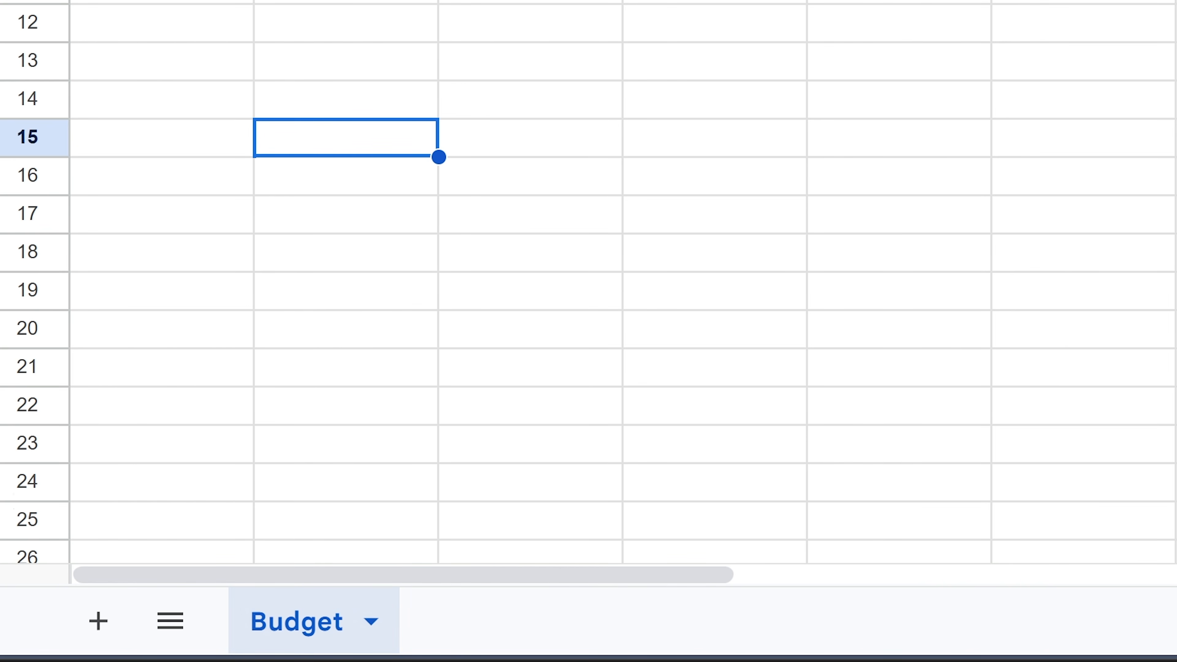
- Add a new sheet and rename it Categories
{"action": "left_click", "coordinate": [97, 620]}
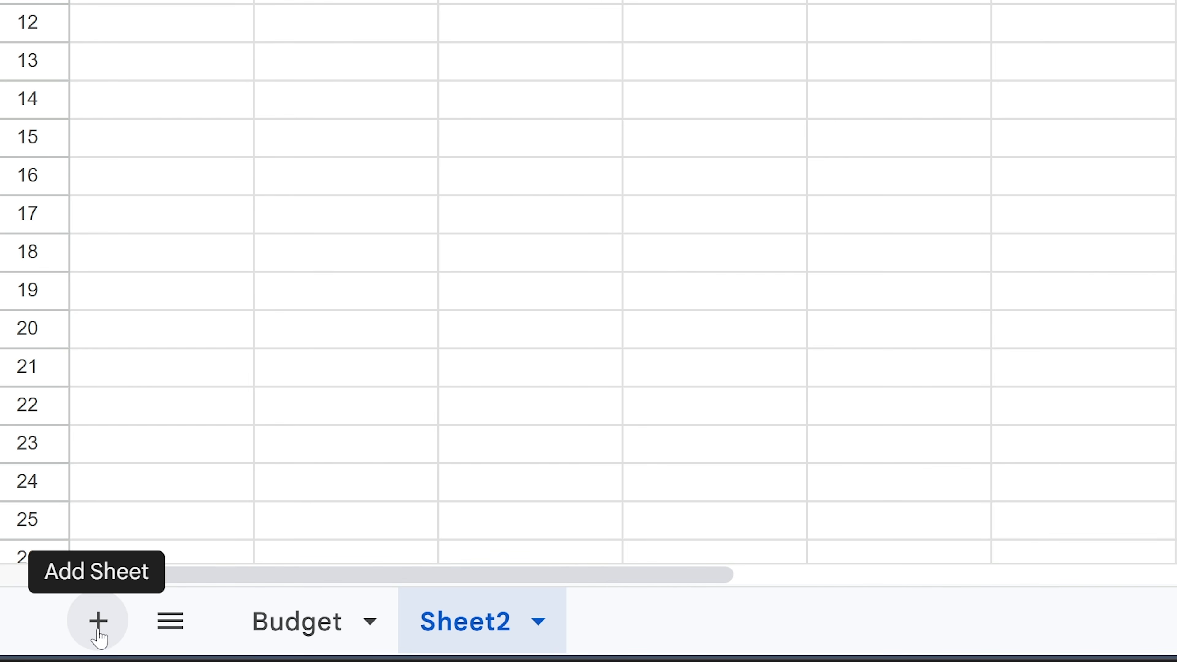
{"action": "double_click", "coordinate": [448, 622]}
{"action": "type", "text": "Categories"}
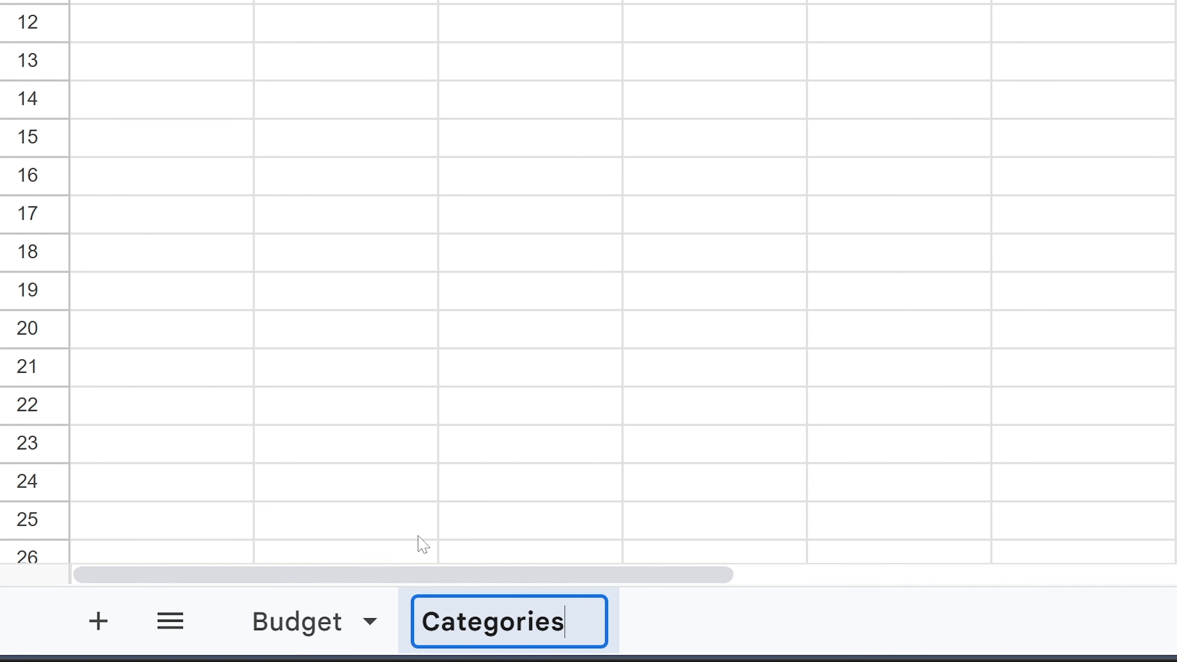
{"action": "key", "text": "Return"}
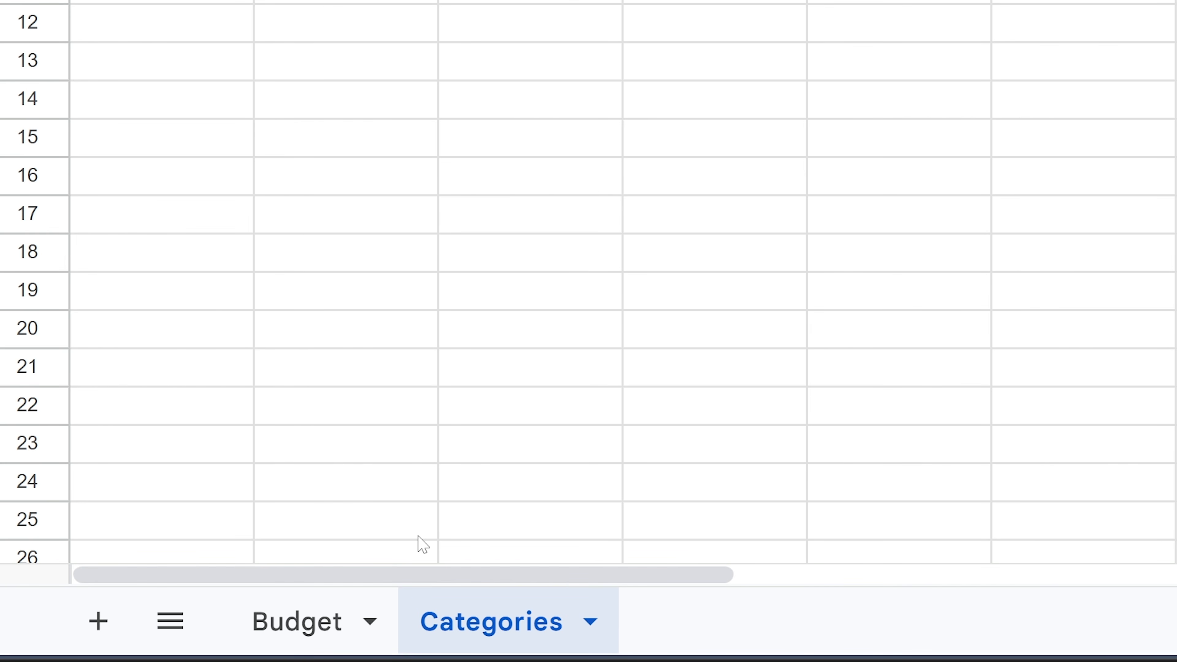
{"action": "double_click", "coordinate": [302, 621]}
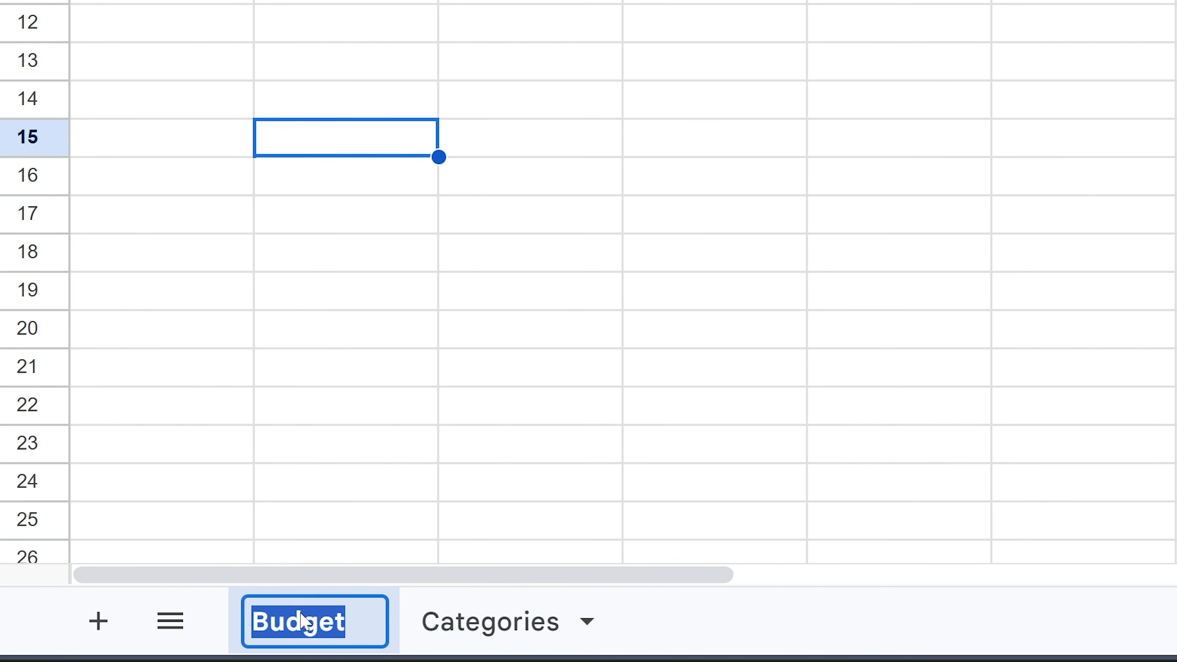
{"action": "double_click", "coordinate": [499, 629]}
{"action": "left_click", "coordinate": [502, 624]}
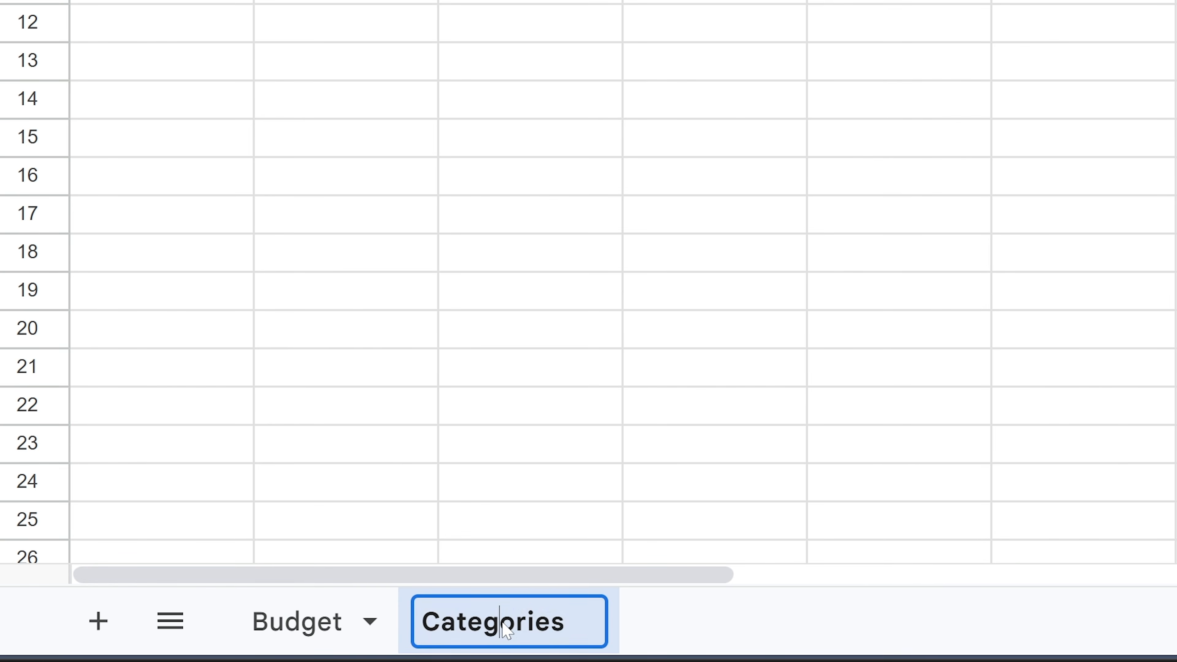
- Colour the Budget sheet tab dark green
{"action": "left_click", "coordinate": [306, 627]}
{"action": "right_click", "coordinate": [304, 629]}
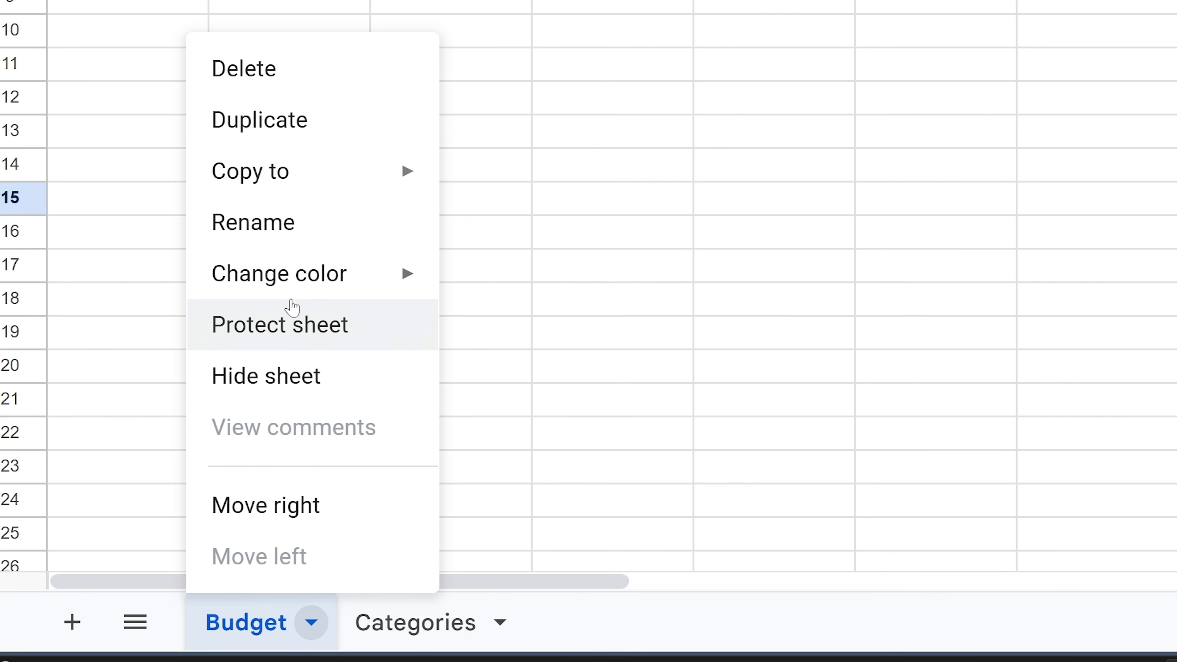
{"action": "mouse_move", "coordinate": [339, 284]}
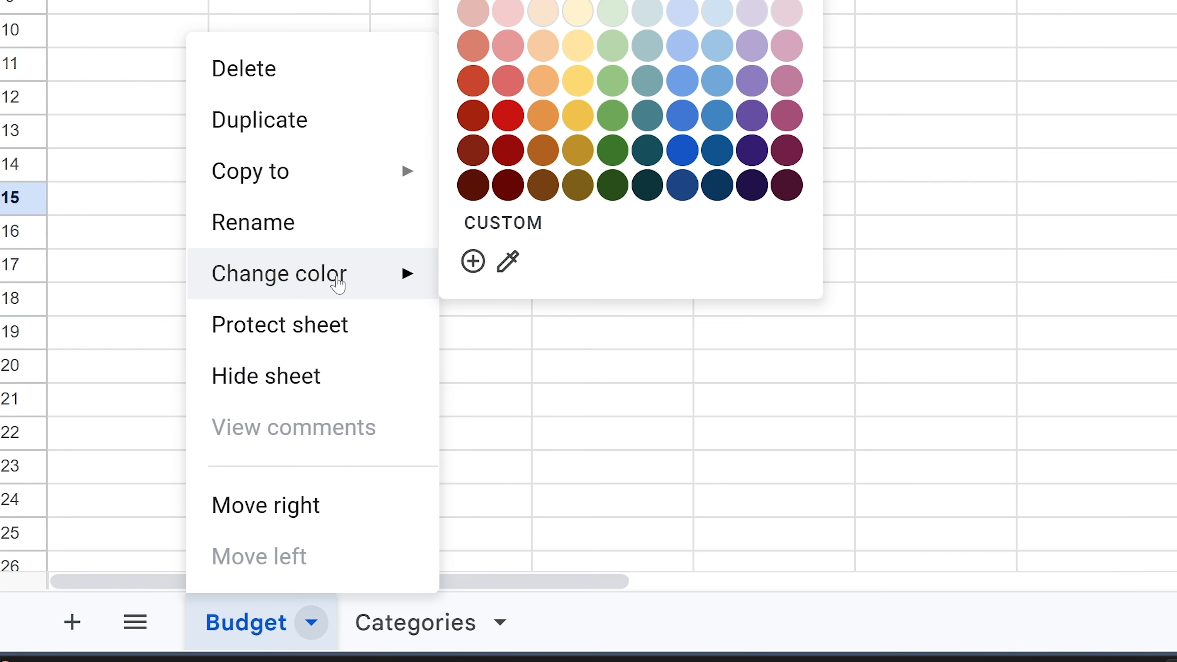
{"action": "left_click", "coordinate": [610, 152]}
- Colour the Categories sheet tab purple
{"action": "right_click", "coordinate": [458, 621]}
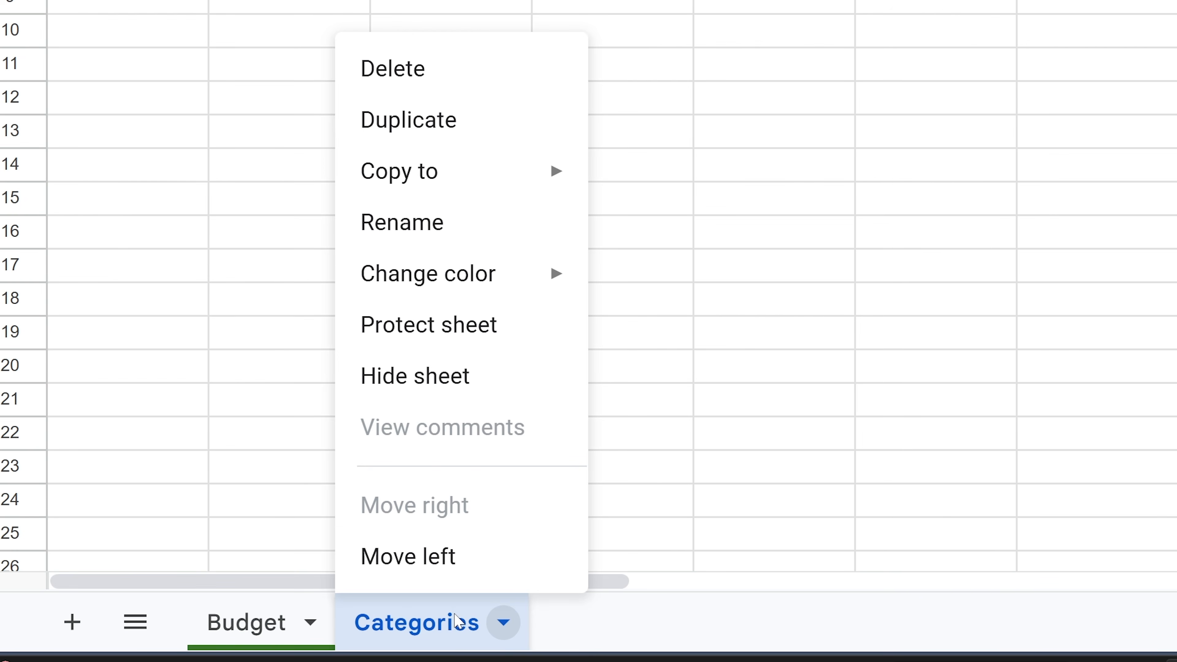
{"action": "mouse_move", "coordinate": [521, 272]}
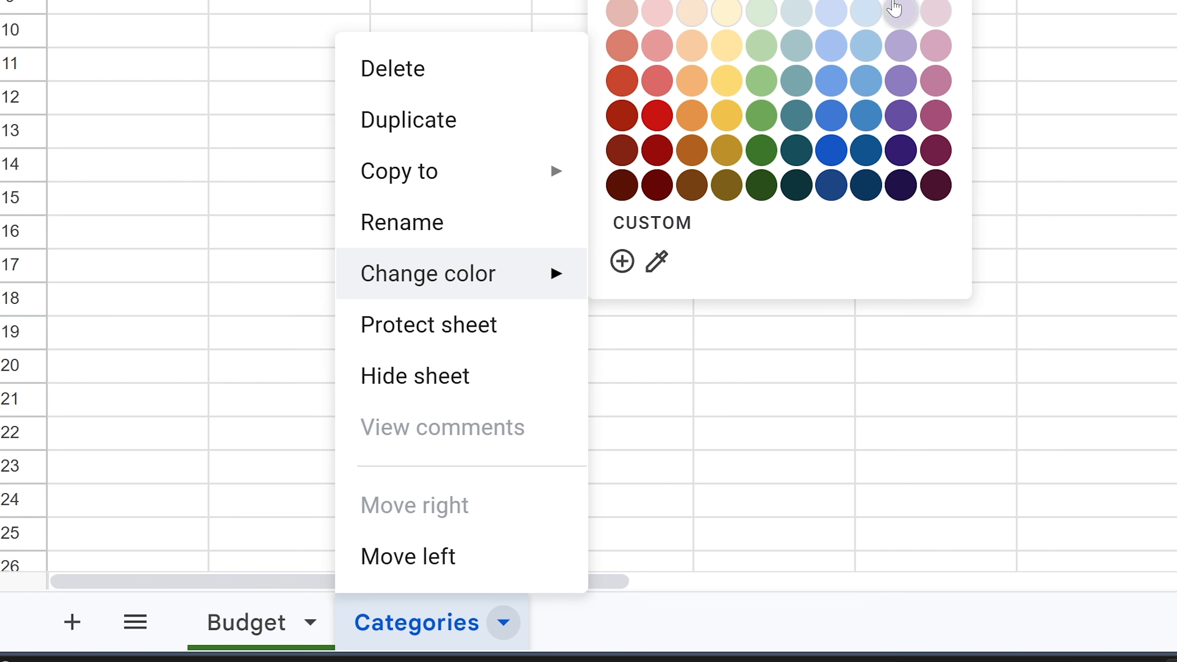
{"action": "left_click", "coordinate": [901, 117]}
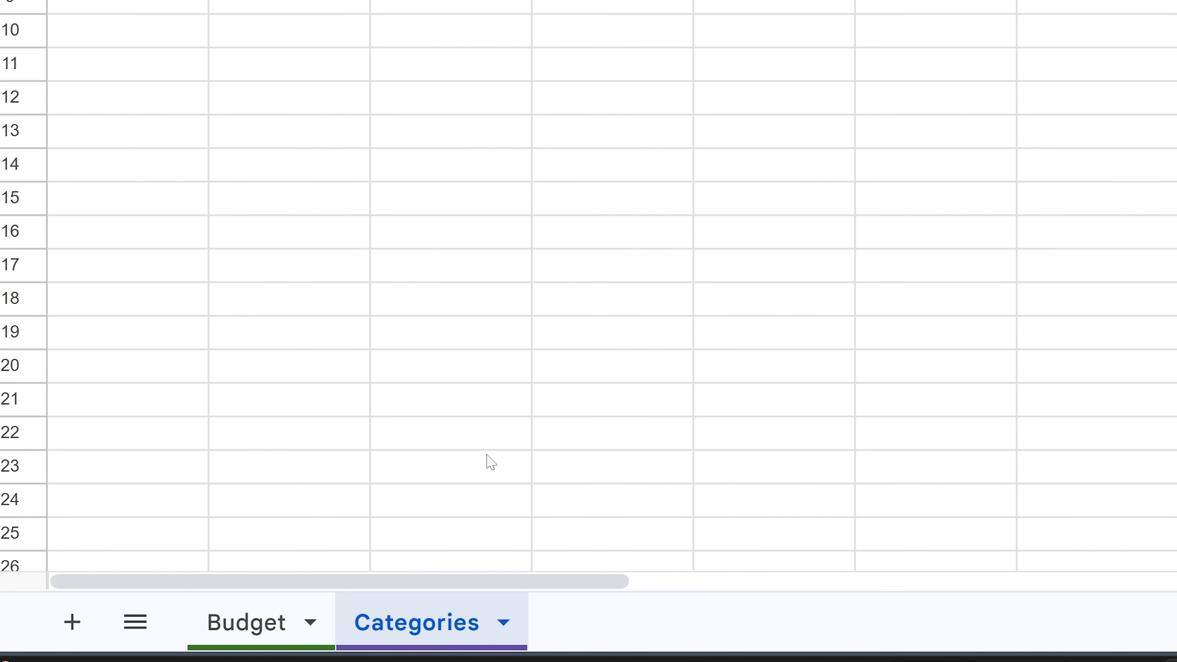
{"action": "left_click", "coordinate": [484, 438]}
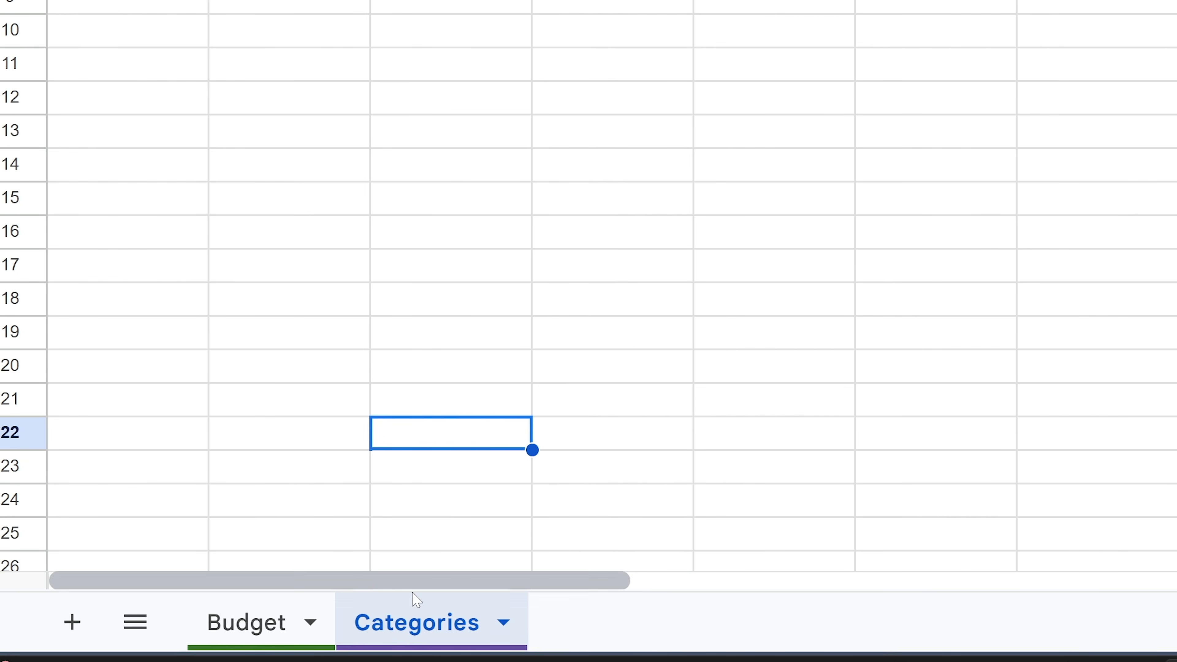
{"action": "right_click", "coordinate": [413, 602]}
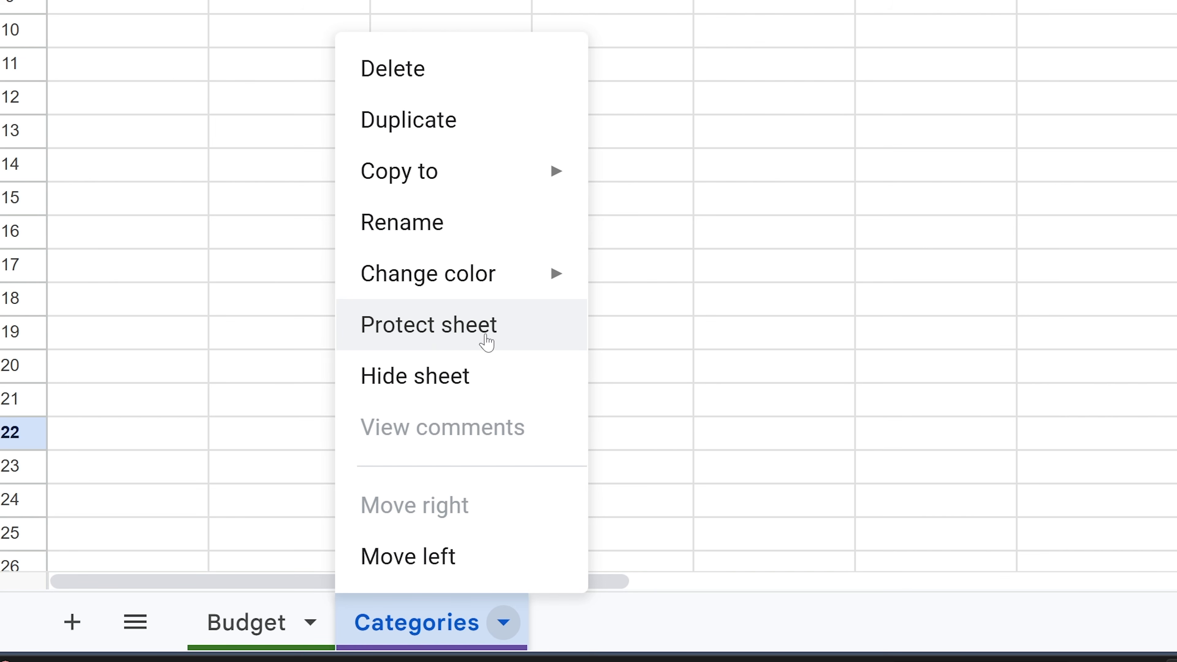
{"action": "left_click", "coordinate": [256, 414]}
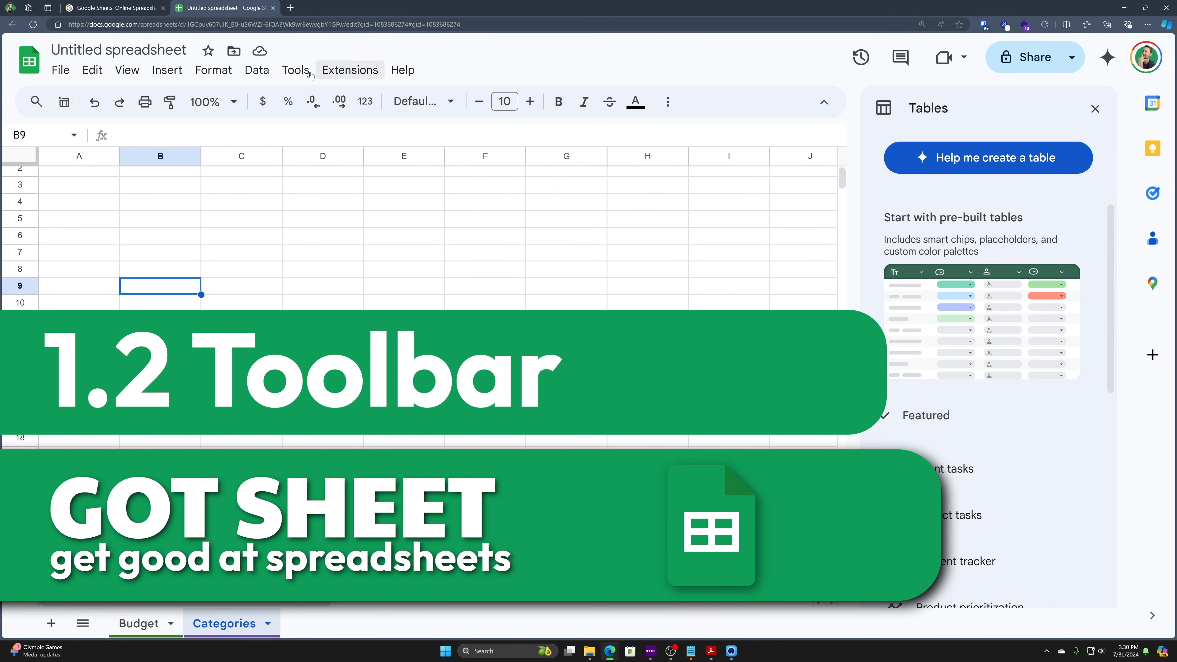
{"action": "left_click", "coordinate": [70, 69]}
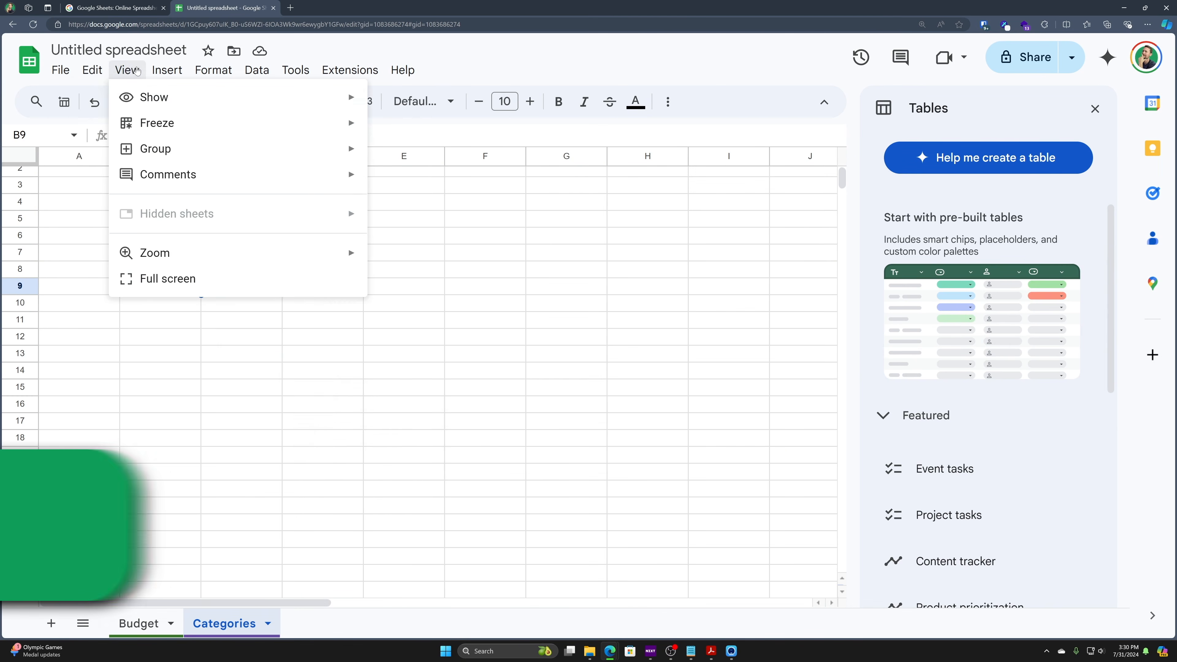
{"action": "mouse_move", "coordinate": [250, 70]}
{"action": "mouse_move", "coordinate": [324, 73]}
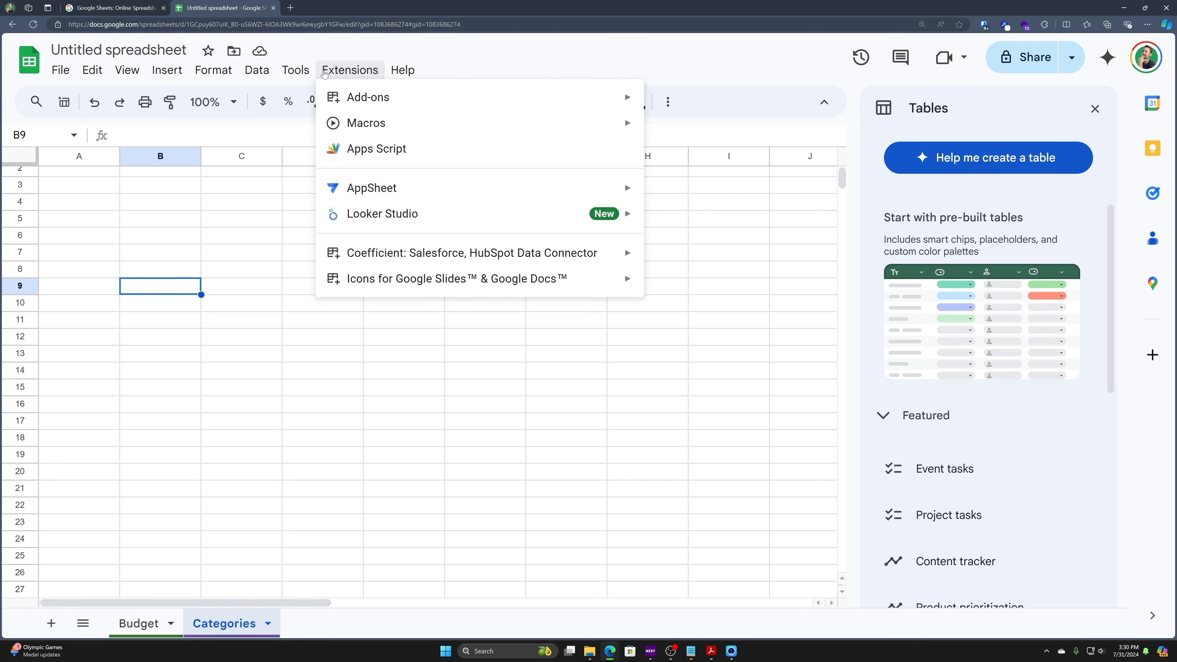
{"action": "mouse_move", "coordinate": [402, 71]}
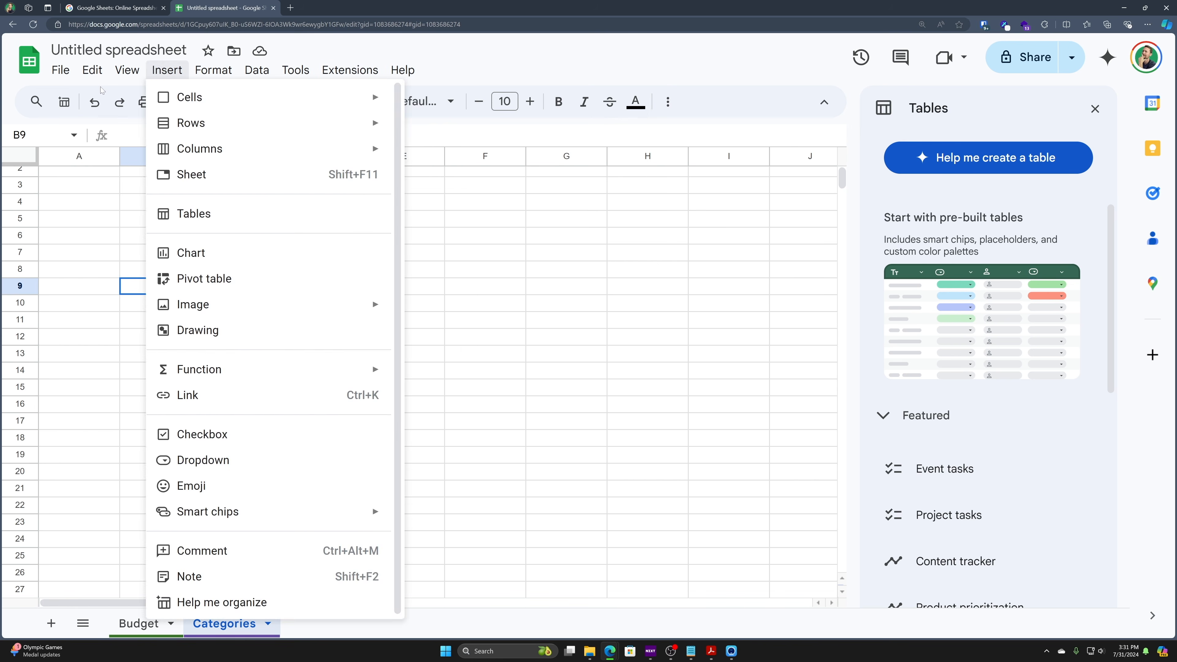
{"action": "mouse_move", "coordinate": [67, 71]}
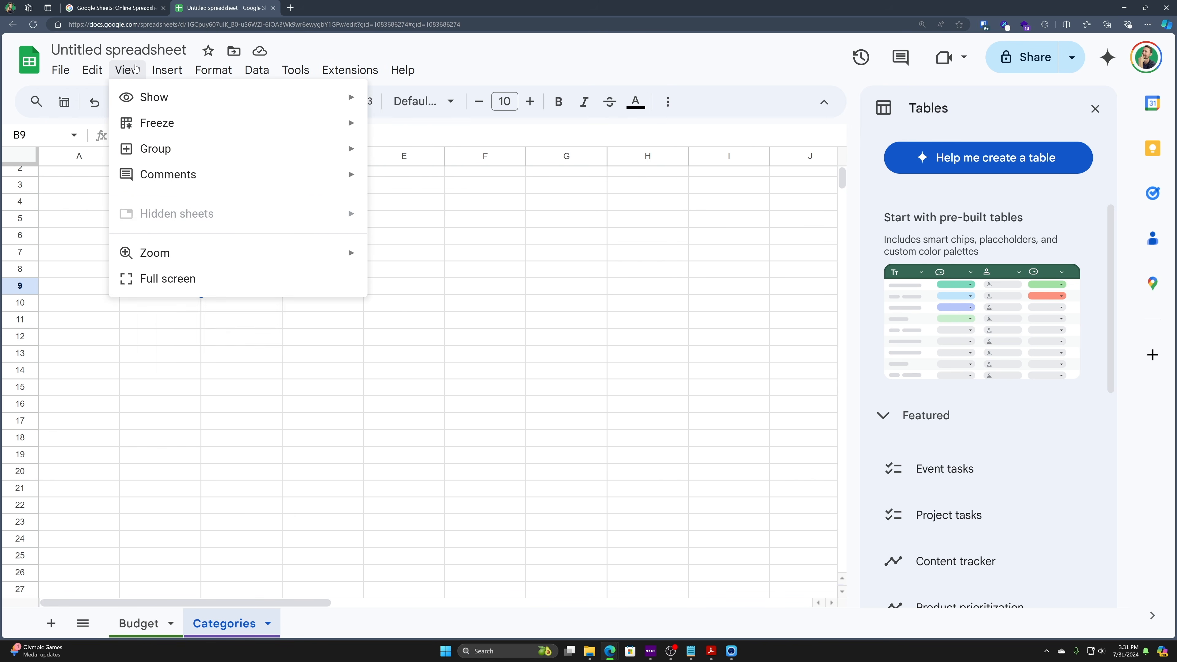
{"action": "mouse_move", "coordinate": [203, 70]}
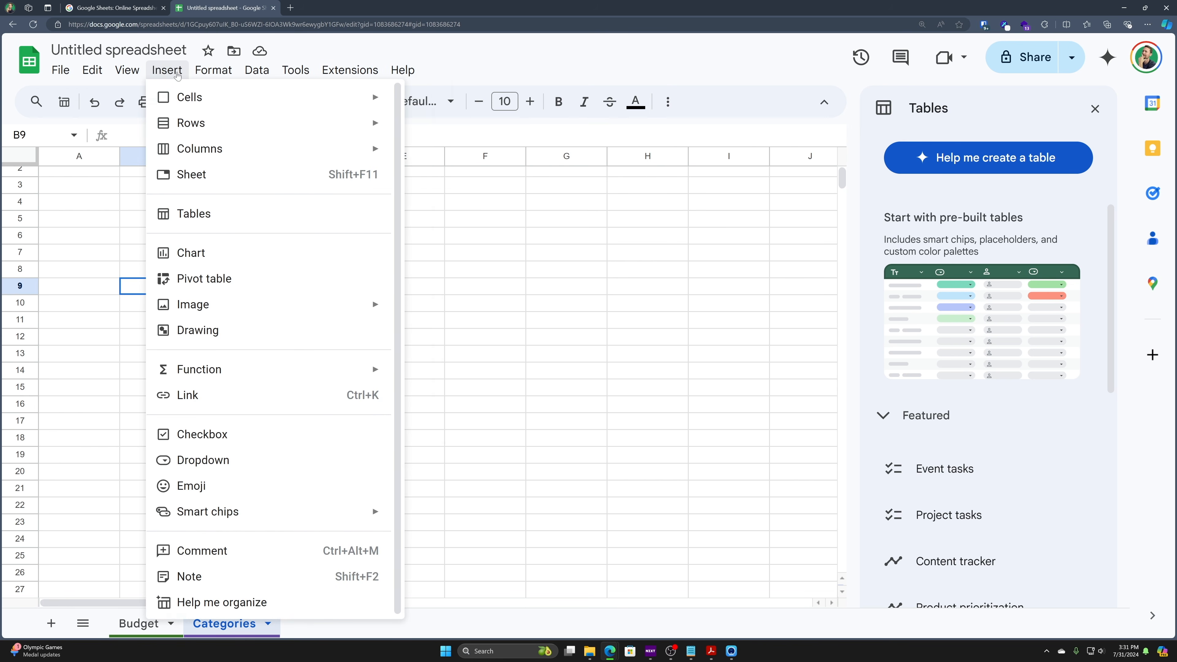
{"action": "mouse_move", "coordinate": [167, 72]}
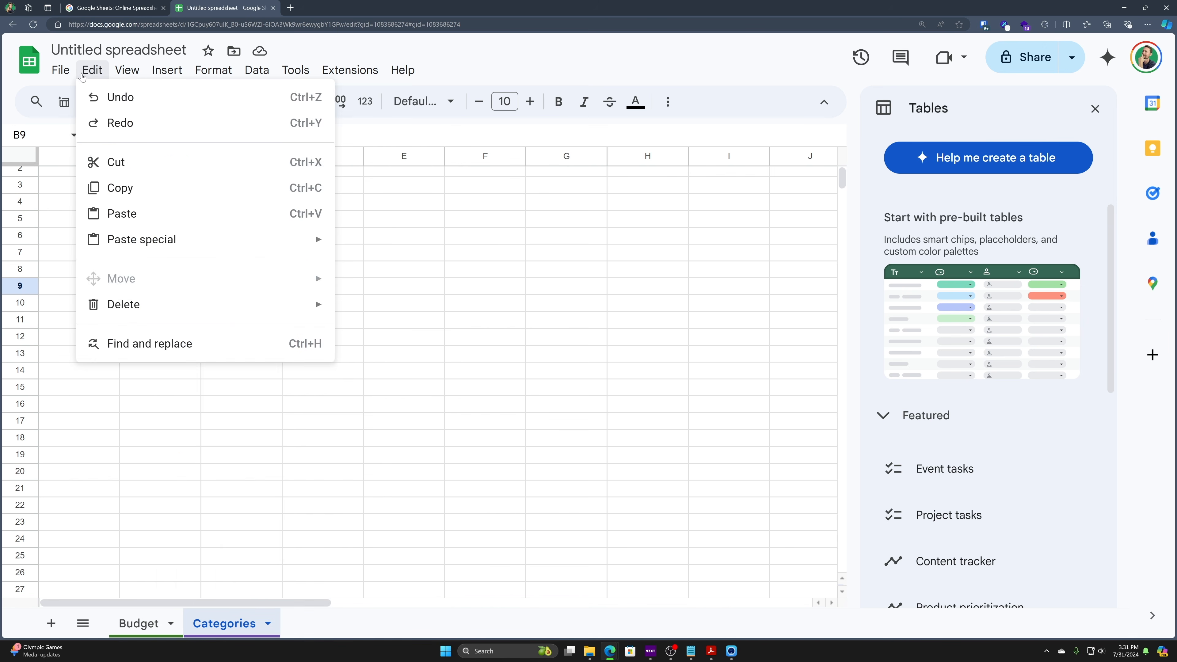
{"action": "left_click", "coordinate": [62, 72]}
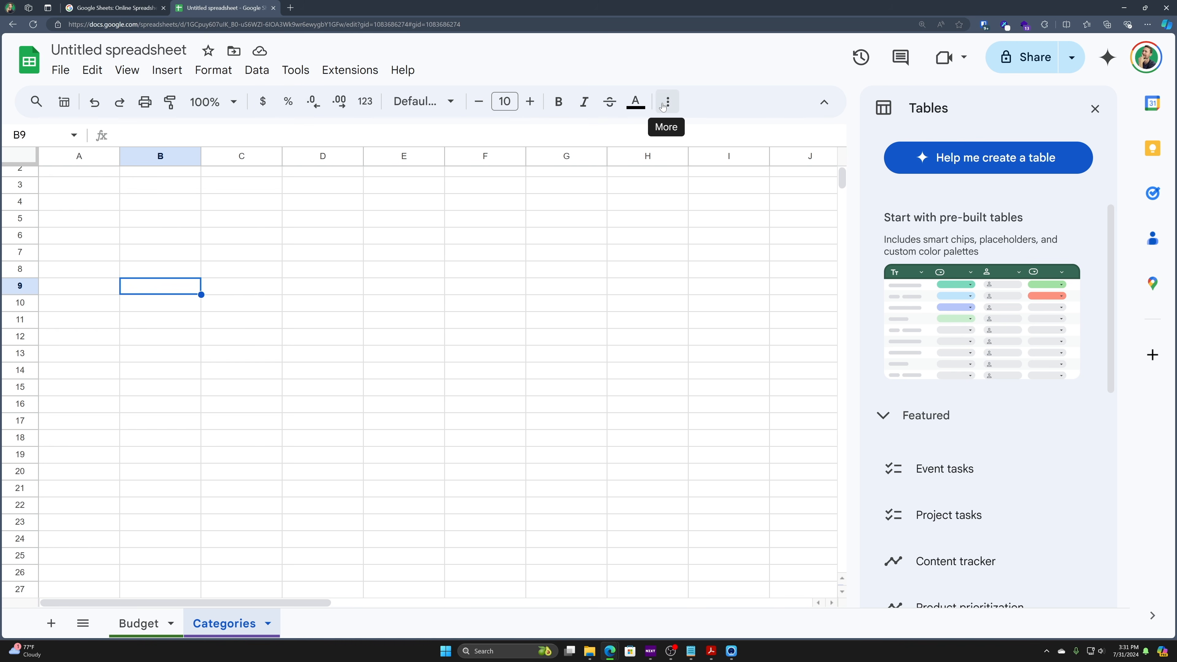
{"action": "scroll", "coordinate": [181, 193], "scroll_direction": "up", "scroll_amount": 1}
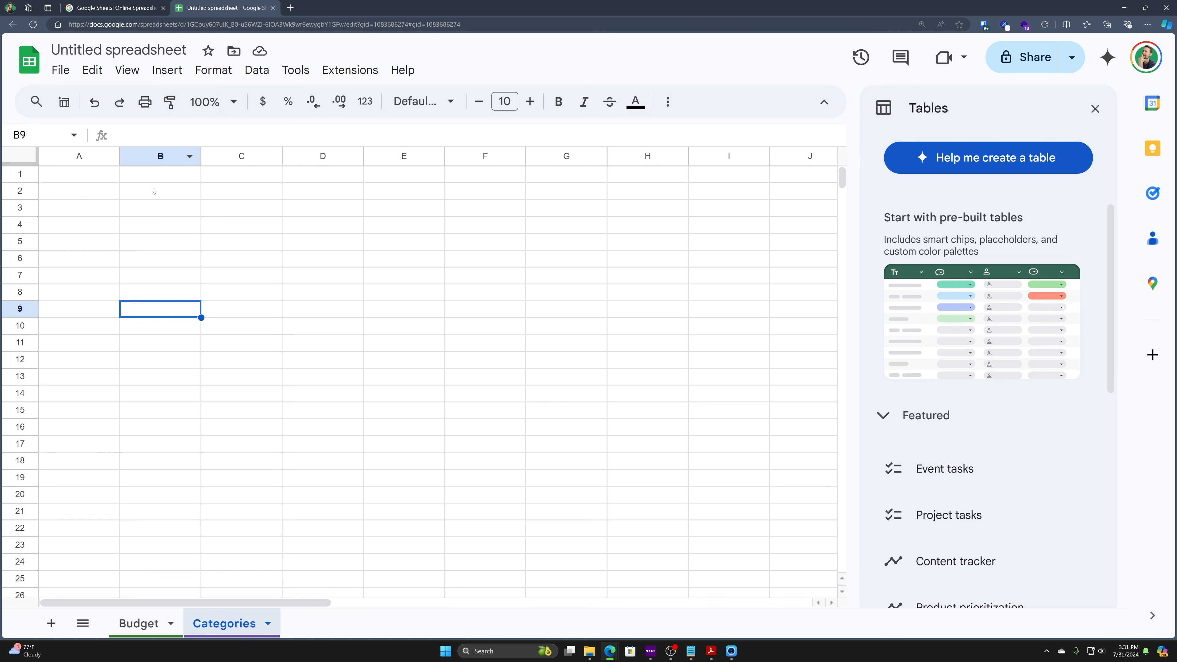
- Type a person's full name into Categories cell B2 and drag column B wider to fit
{"action": "left_click", "coordinate": [146, 197]}
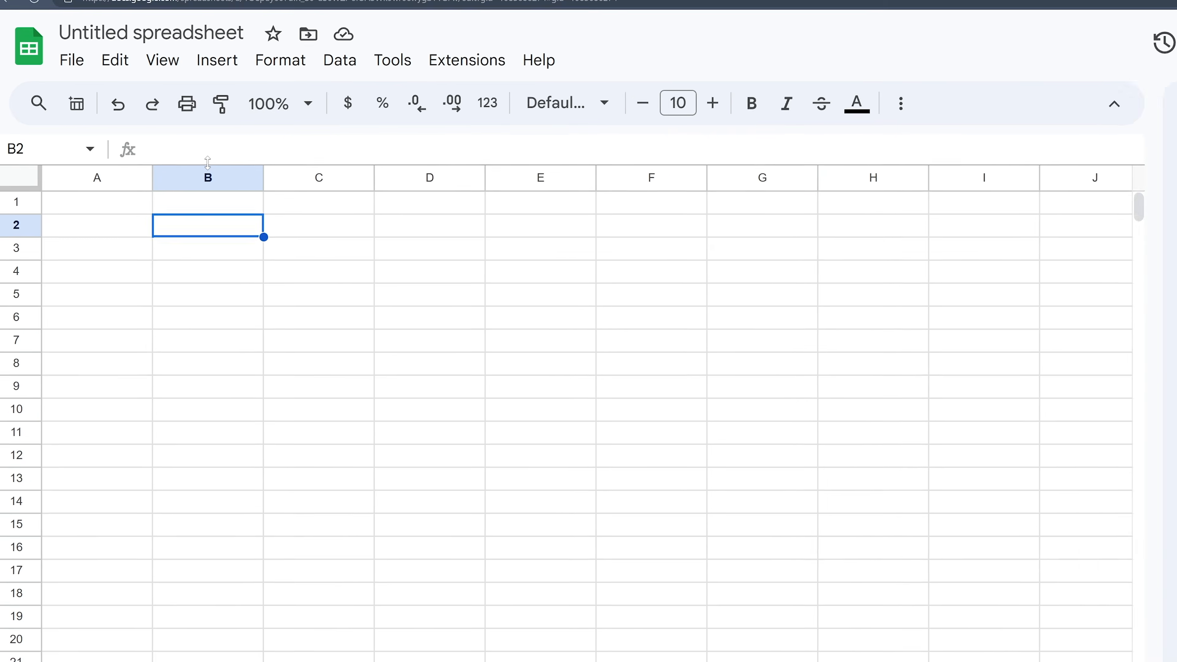
{"action": "key", "text": "Return"}
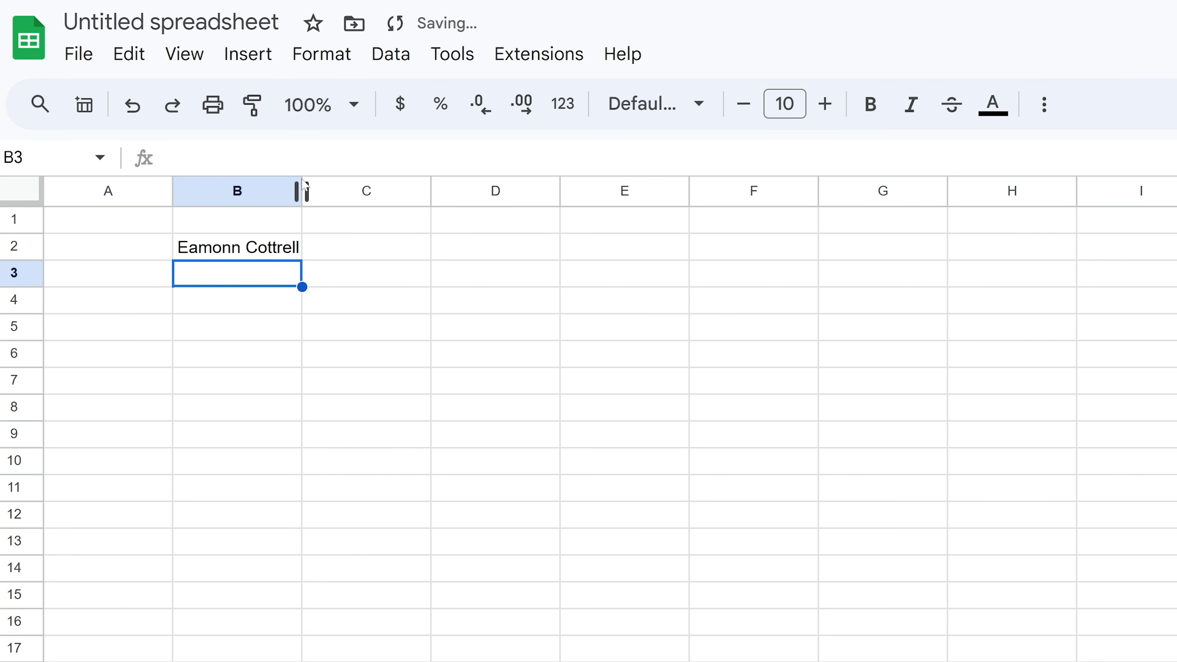
{"action": "mouse_move", "coordinate": [302, 193]}
{"action": "left_mouse_down"}
{"action": "mouse_move", "coordinate": [366, 192]}
{"action": "mouse_move", "coordinate": [309, 192]}
{"action": "left_mouse_up"}
{"action": "left_click", "coordinate": [362, 195]}
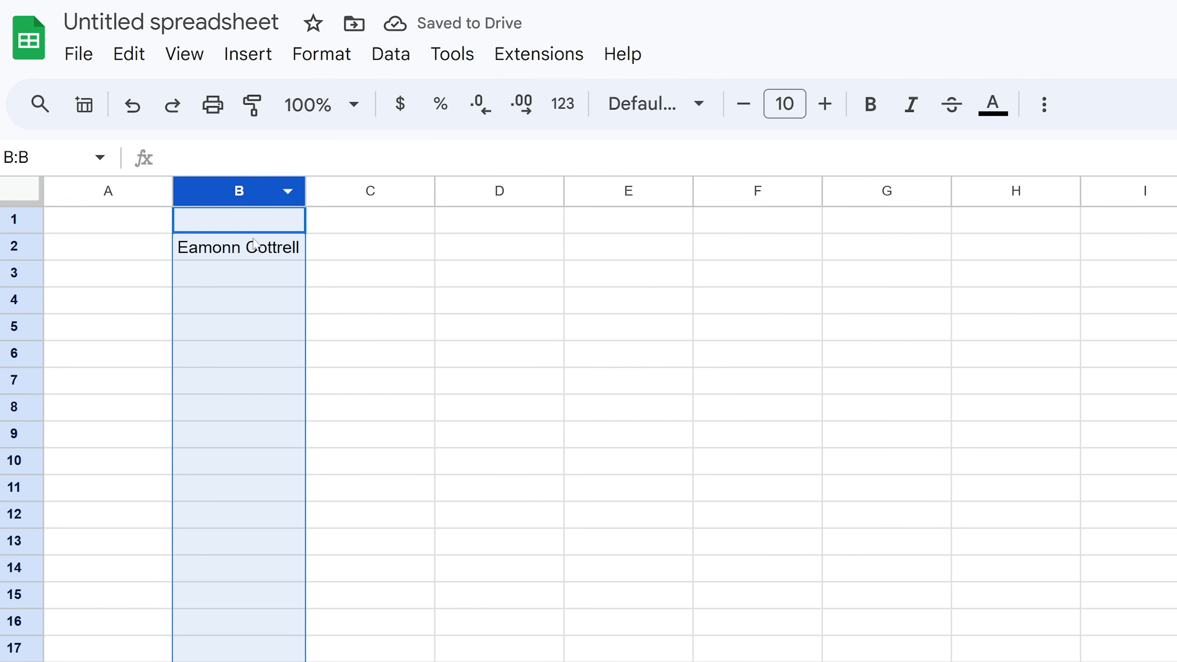
{"action": "left_click", "coordinate": [225, 252]}
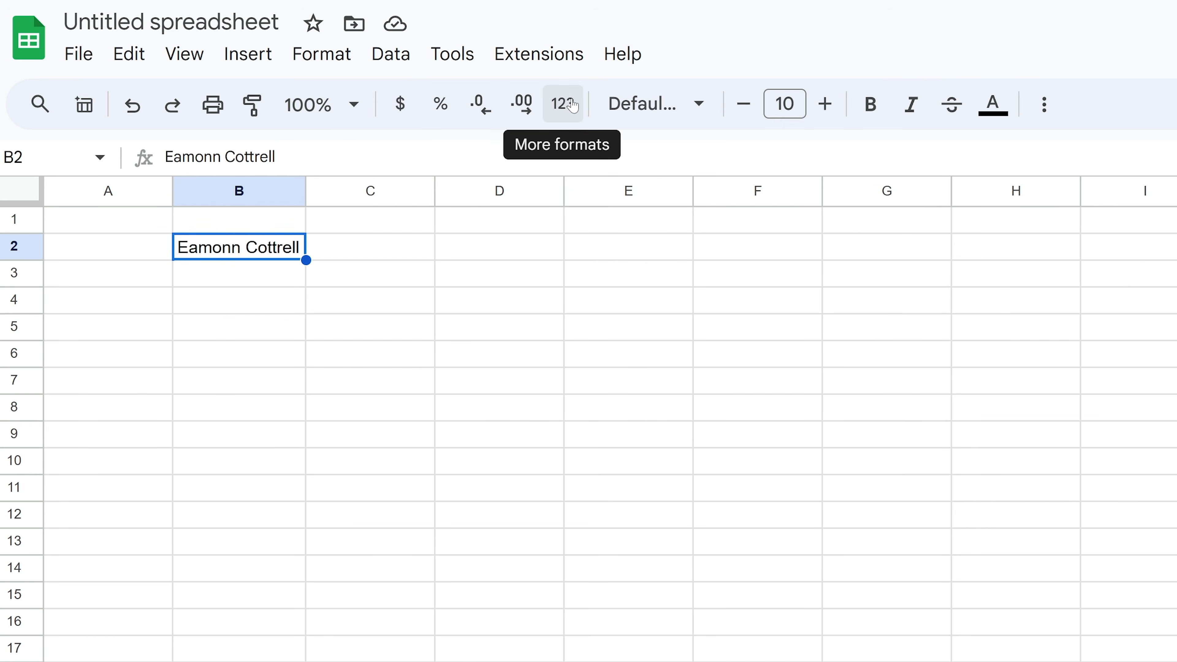
- Make the name in B2 bold, italic Outfit font and widen column B
{"action": "left_click", "coordinate": [649, 103]}
{"action": "left_click", "coordinate": [678, 358]}
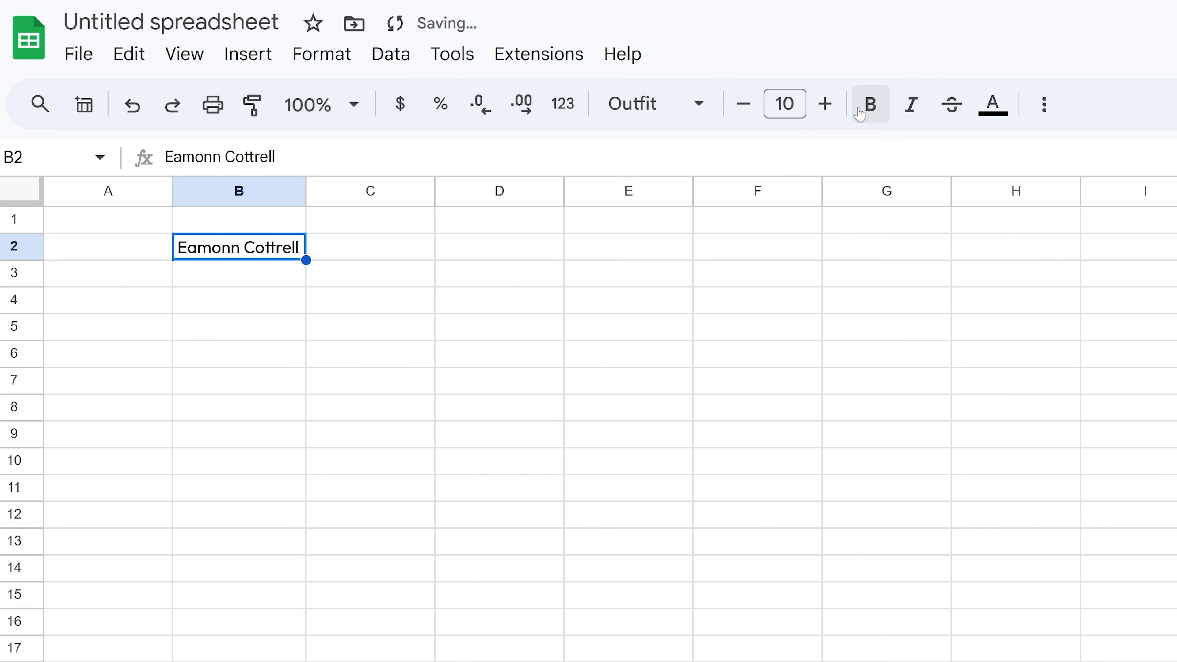
{"action": "left_click", "coordinate": [871, 103]}
{"action": "left_click", "coordinate": [912, 104]}
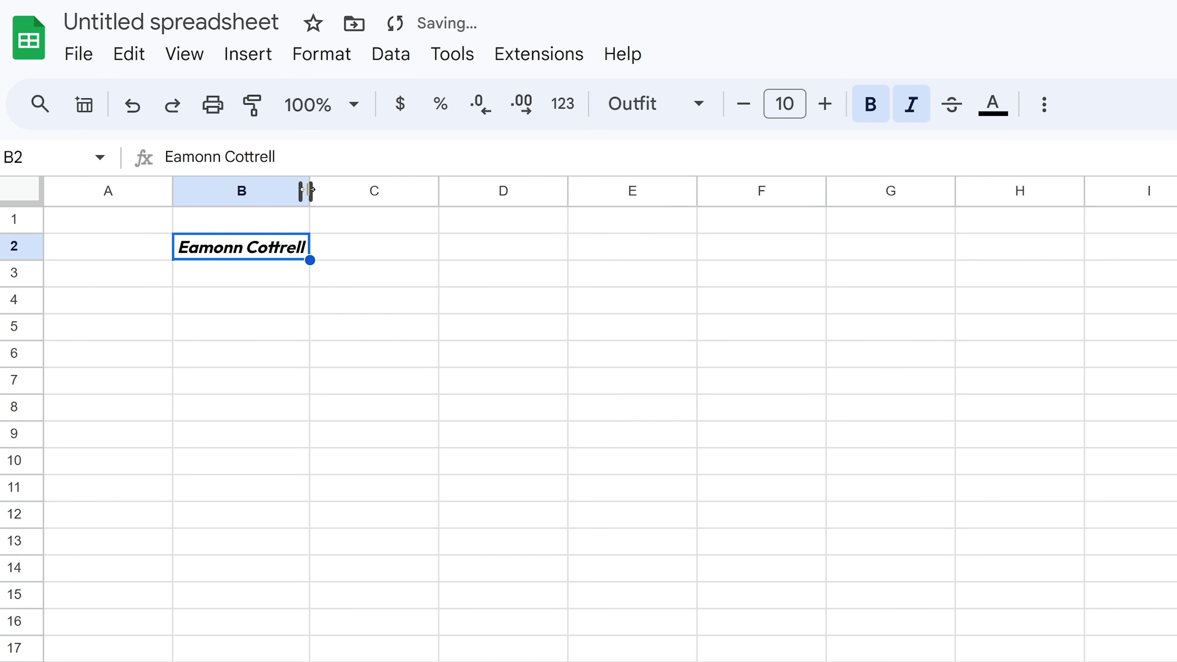
{"action": "left_click_drag", "start_coordinate": [310, 189], "coordinate": [344, 189]}
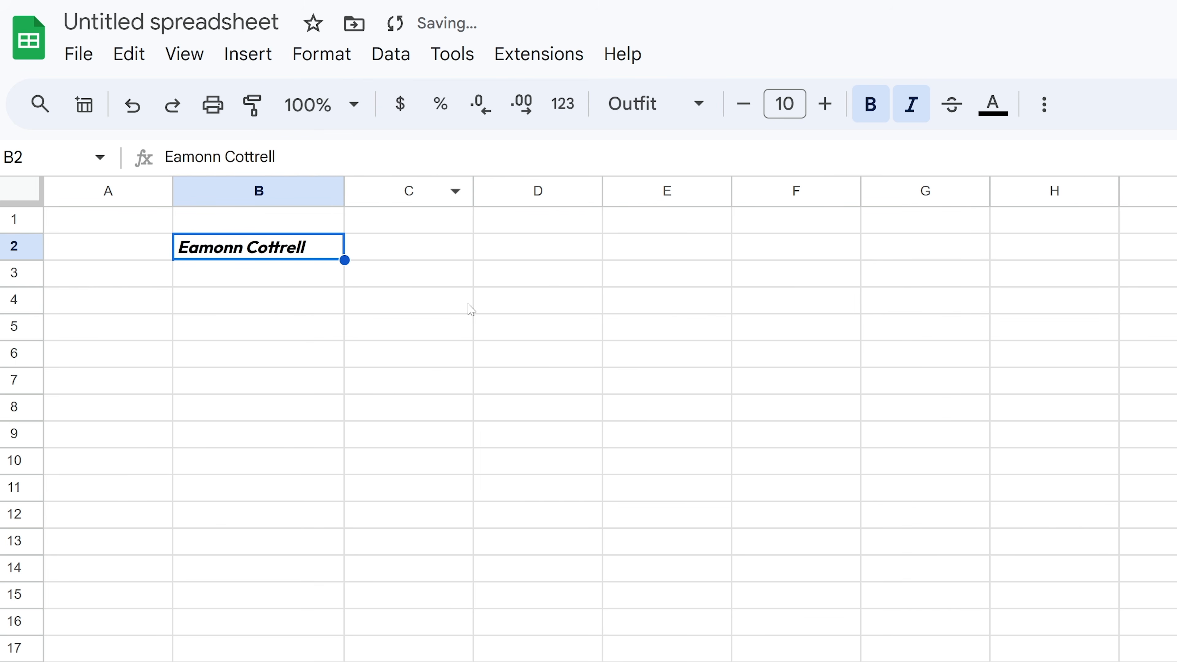
- Remove the strikethrough and turn the name in B2 red
{"action": "left_click", "coordinate": [955, 105]}
{"action": "left_click", "coordinate": [993, 103]}
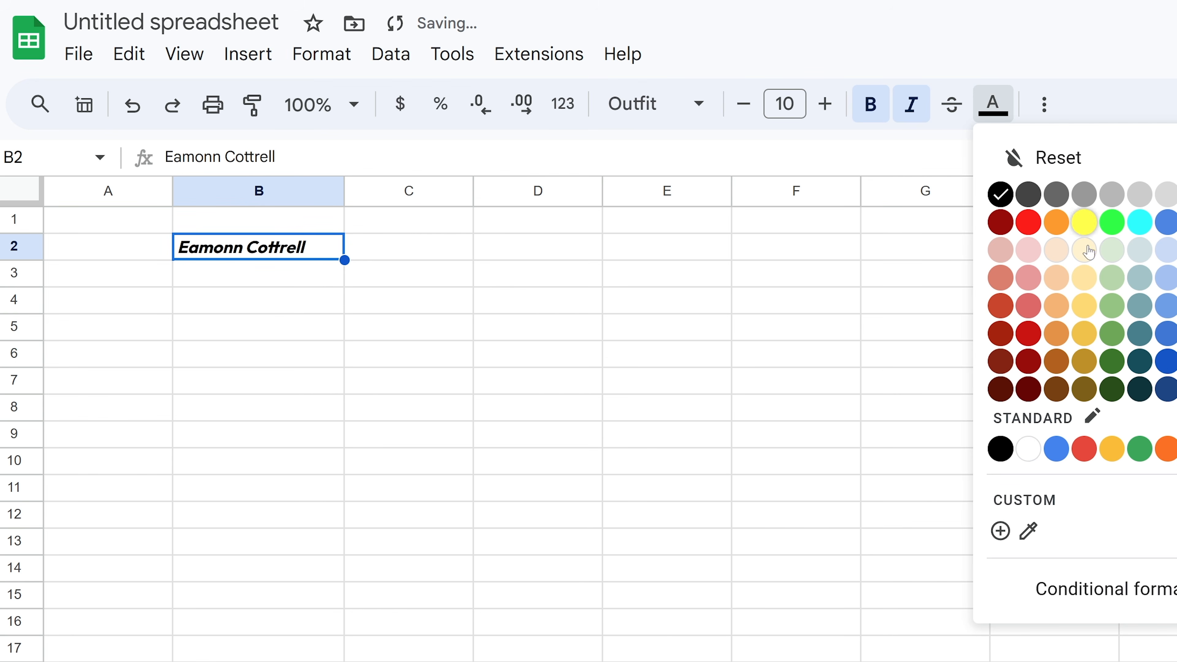
{"action": "left_click", "coordinate": [1083, 450]}
{"action": "left_click", "coordinate": [366, 354]}
{"action": "left_click", "coordinate": [318, 259]}
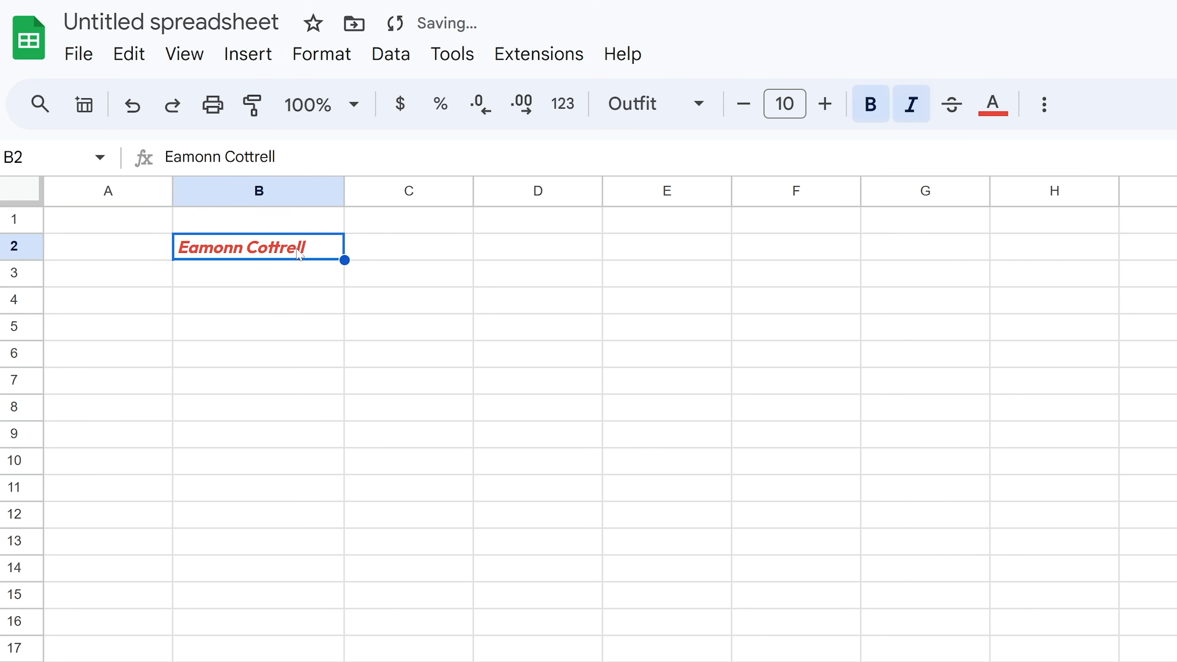
{"action": "left_click", "coordinate": [1040, 108]}
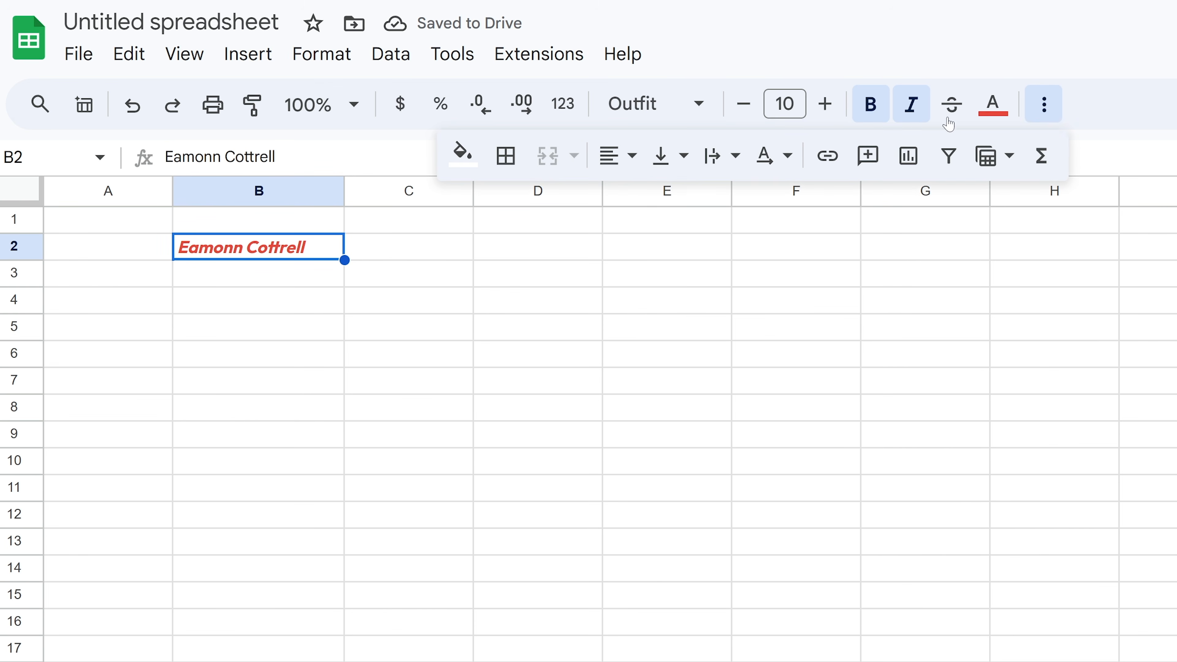
- Centre the name in B2 horizontally and vertically and give the cell a black fill
{"action": "left_click", "coordinate": [630, 167]}
{"action": "left_click", "coordinate": [660, 202]}
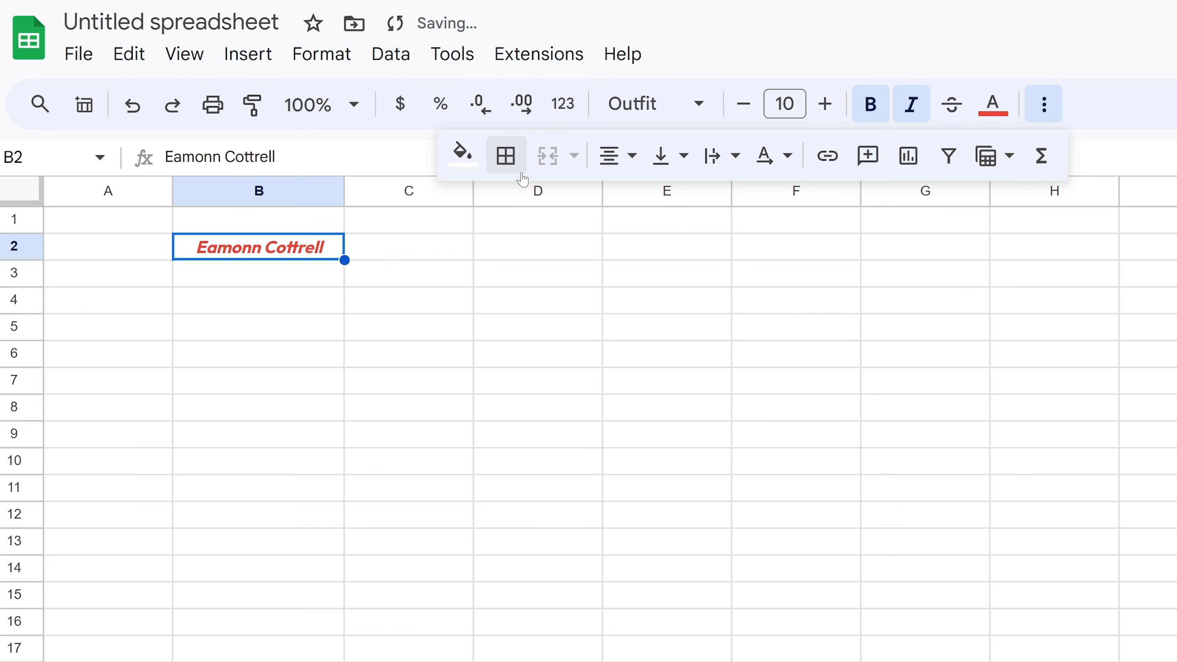
{"action": "left_click", "coordinate": [510, 157]}
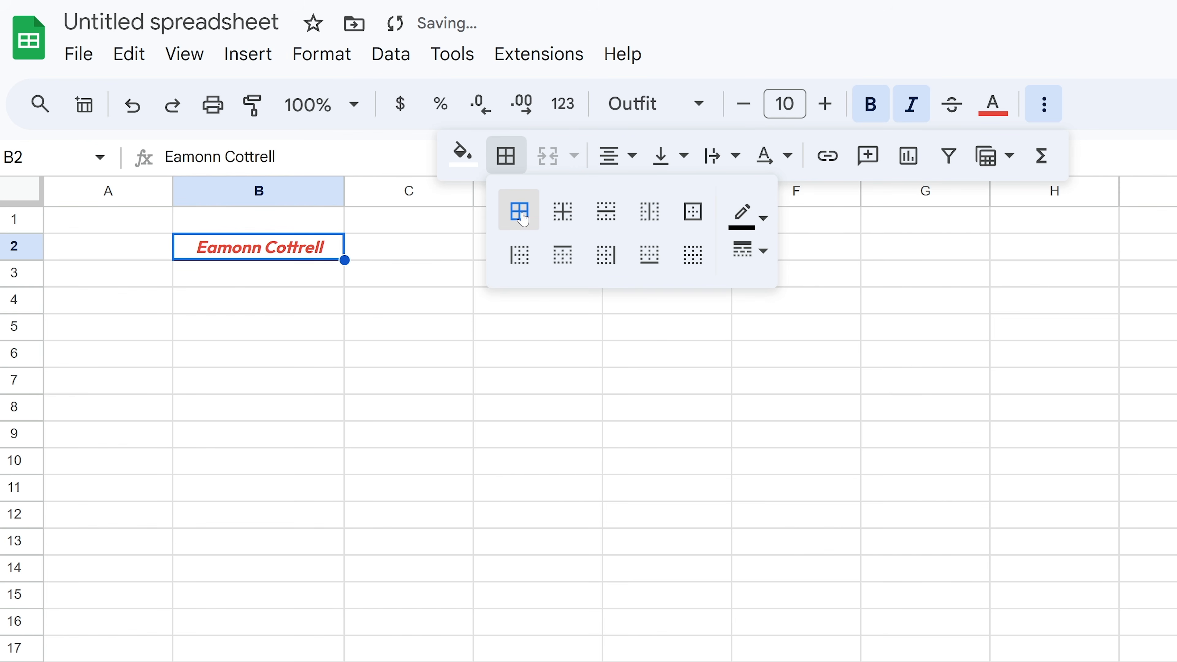
{"action": "left_click", "coordinate": [462, 154]}
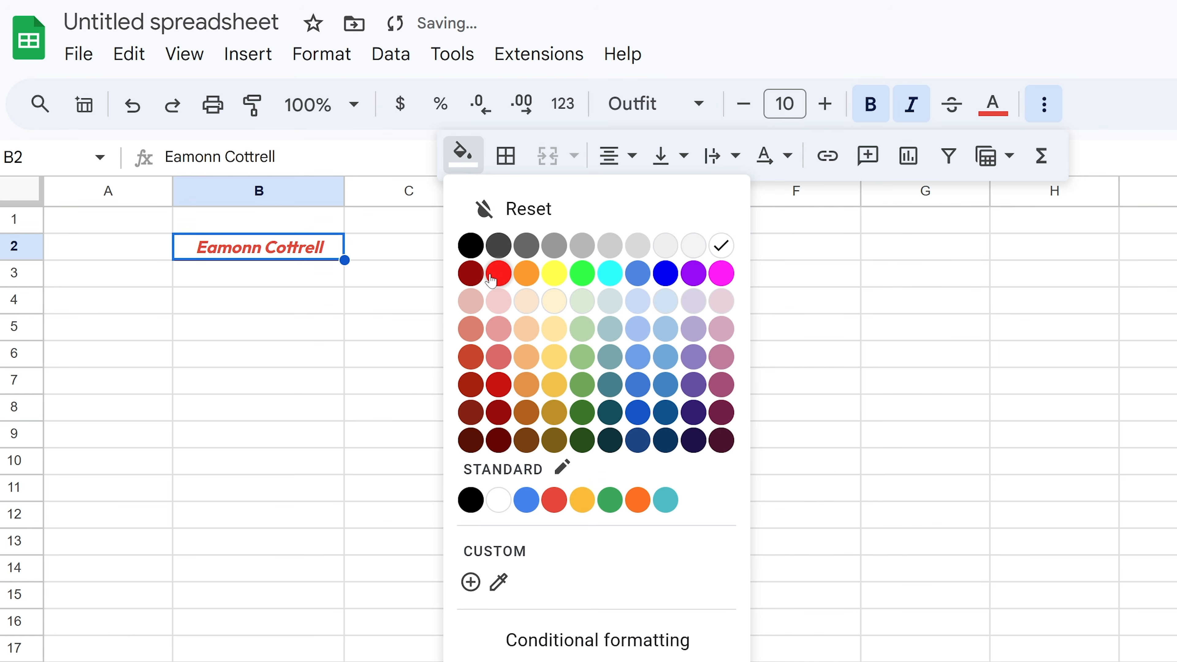
{"action": "left_click", "coordinate": [470, 245]}
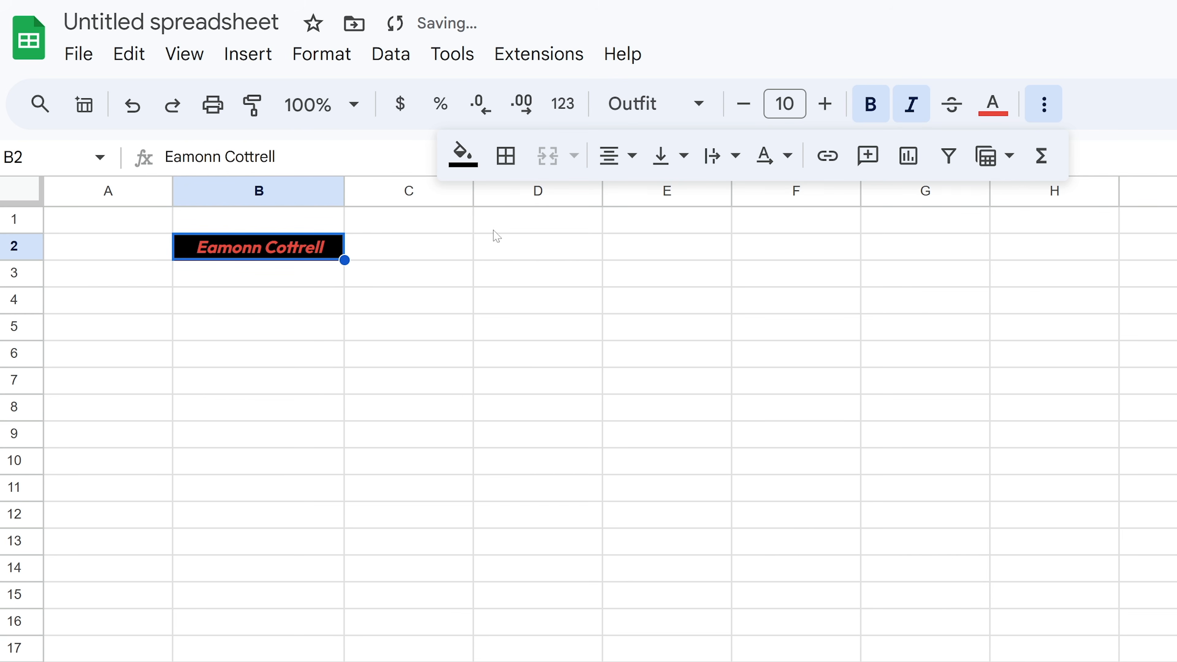
{"action": "left_click", "coordinate": [681, 157]}
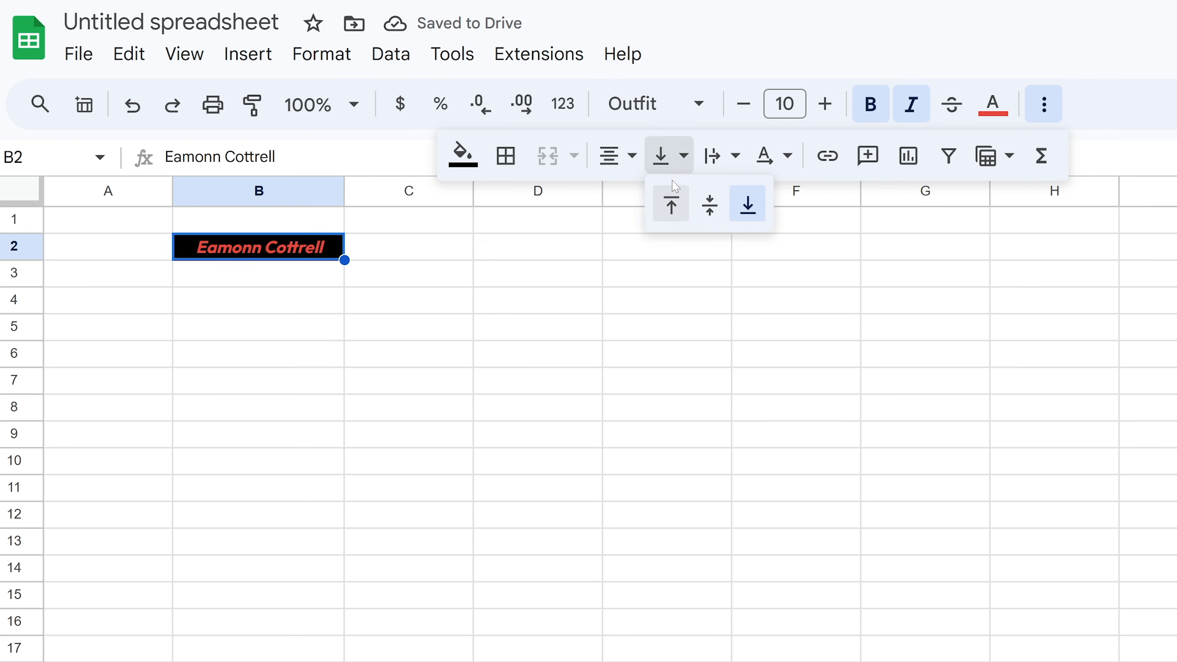
{"action": "left_click", "coordinate": [710, 205]}
- Drag row 2 much taller and reselect cell B2
{"action": "left_click", "coordinate": [62, 256]}
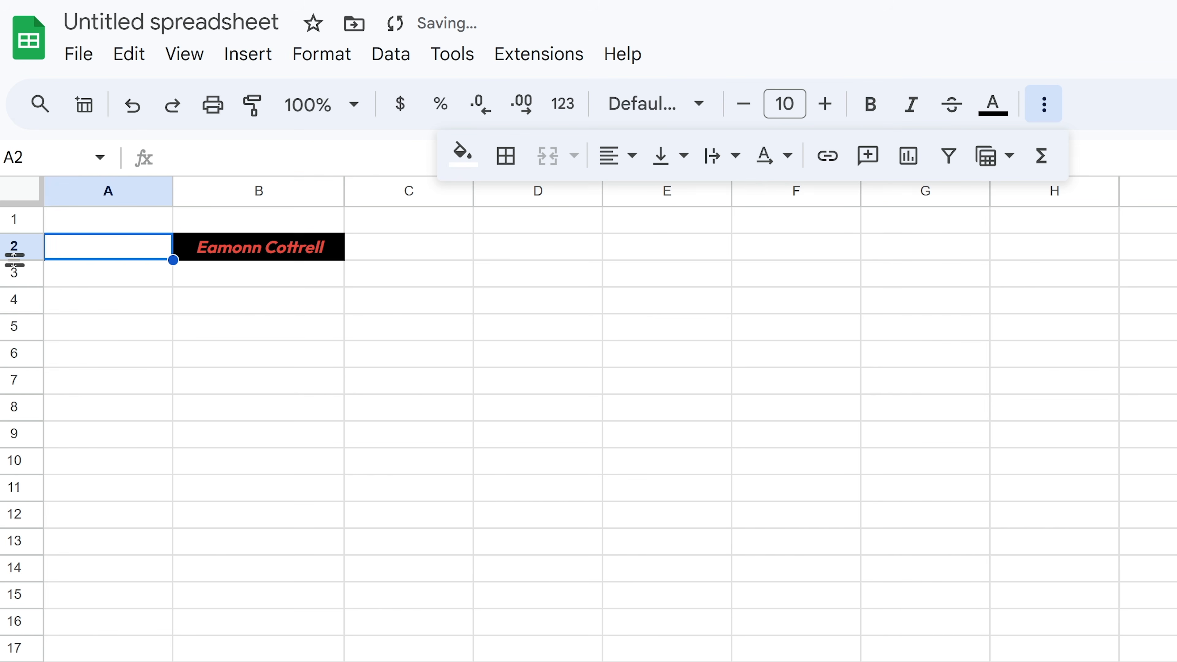
{"action": "left_click_drag", "start_coordinate": [14, 260], "coordinate": [14, 326]}
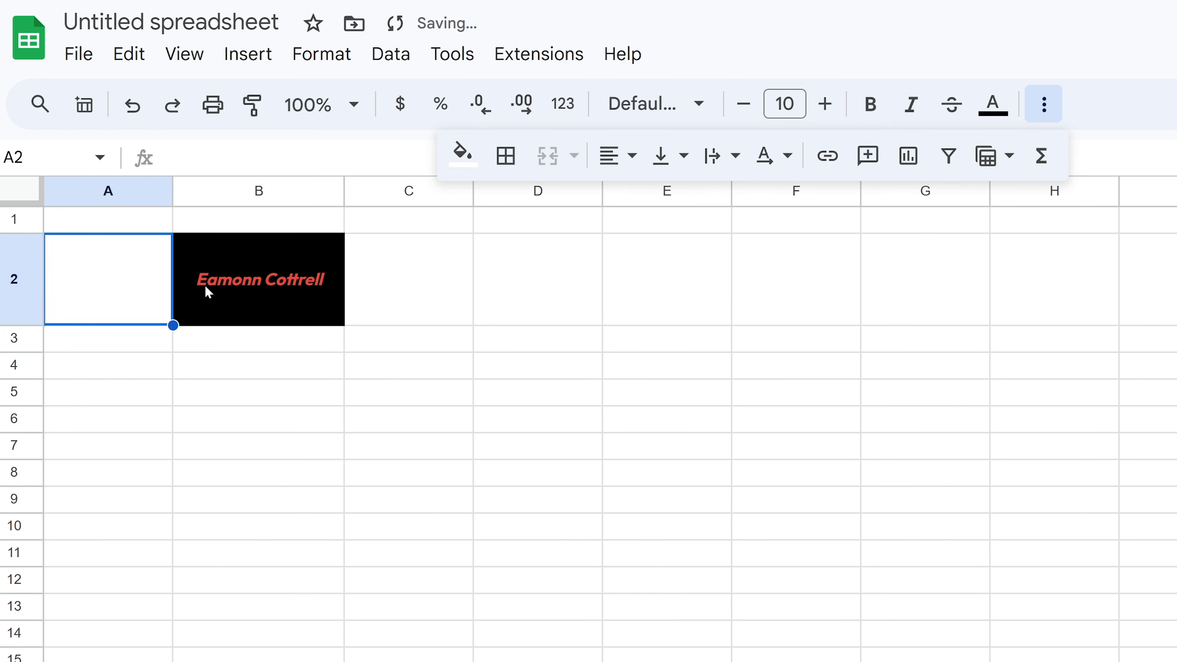
{"action": "left_click", "coordinate": [290, 284]}
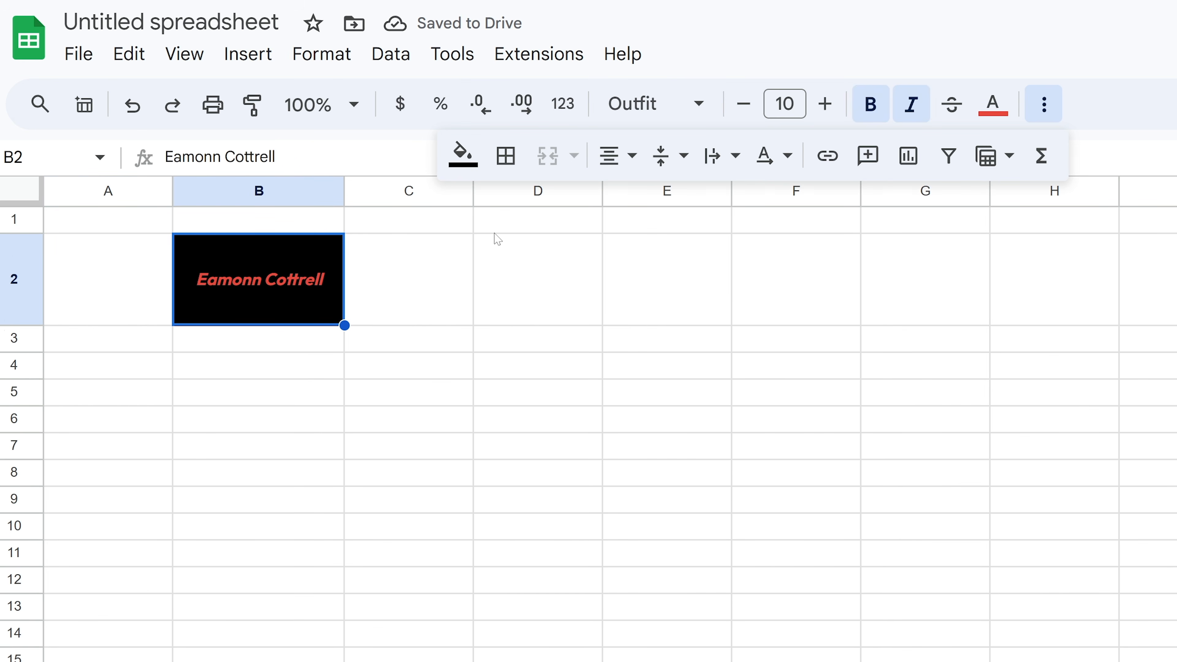
- Raise the name's font size to 15 and widen column B to fit it
{"action": "left_click", "coordinate": [825, 102]}
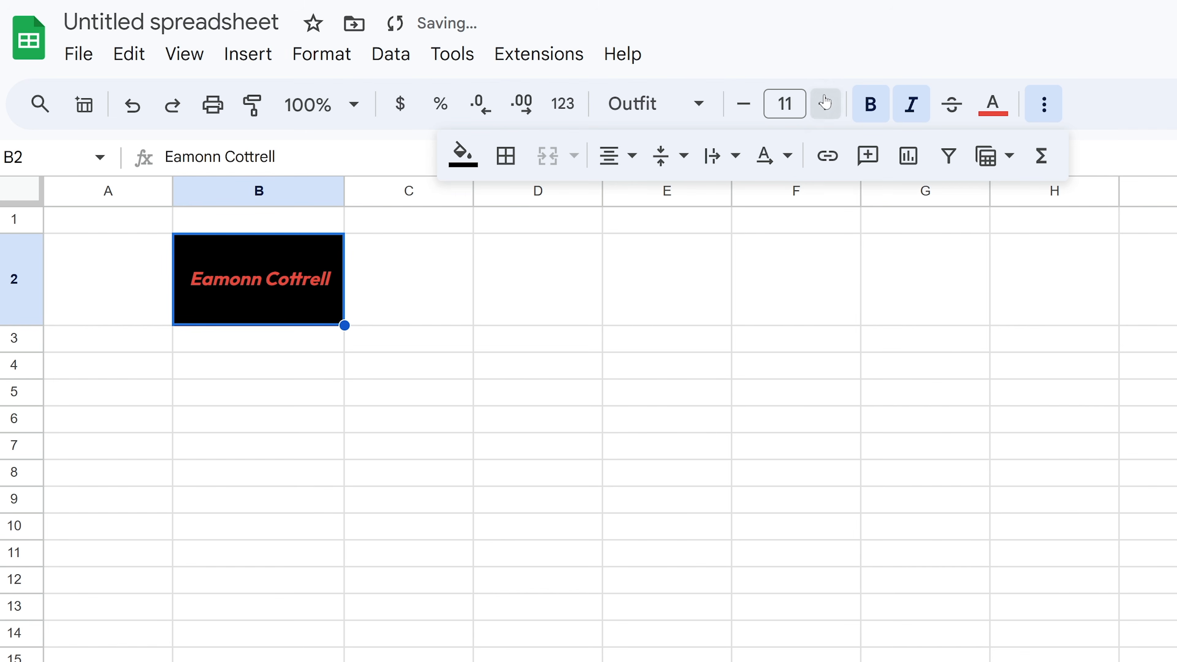
{"action": "left_click", "coordinate": [825, 102]}
{"action": "left_click", "coordinate": [826, 102]}
{"action": "left_click", "coordinate": [825, 102]}
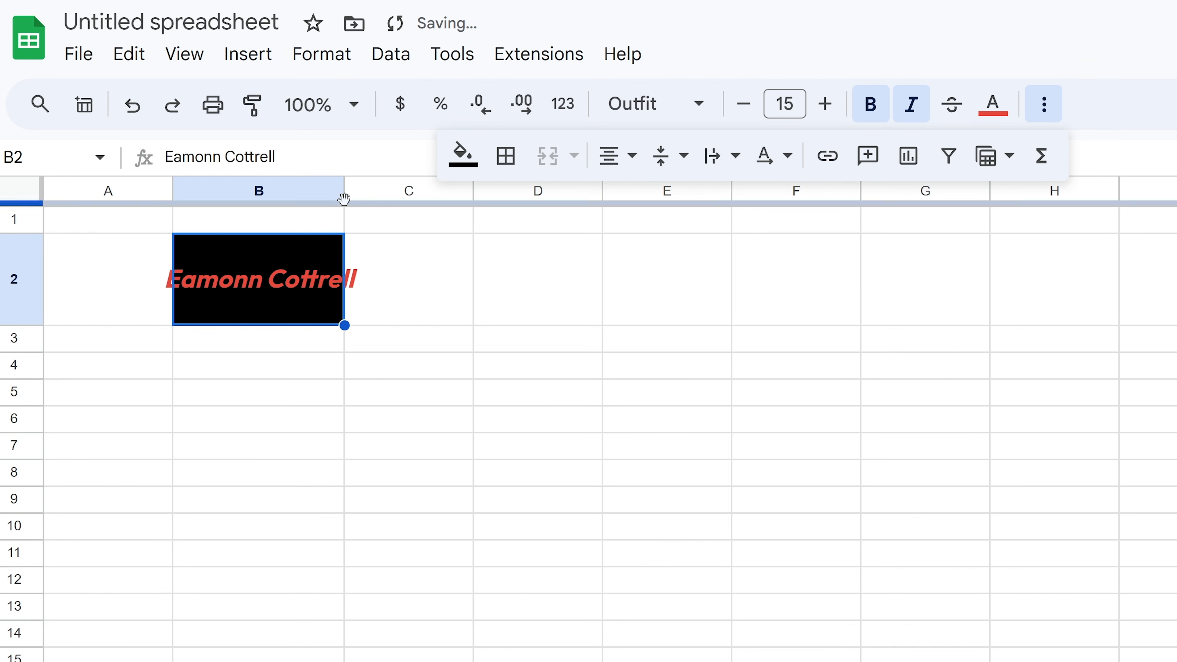
{"action": "left_click_drag", "start_coordinate": [344, 191], "coordinate": [374, 193]}
- Try rotating the text in a taller row 2, undo it, and hide the extra formatting toolbar
{"action": "left_click", "coordinate": [449, 257]}
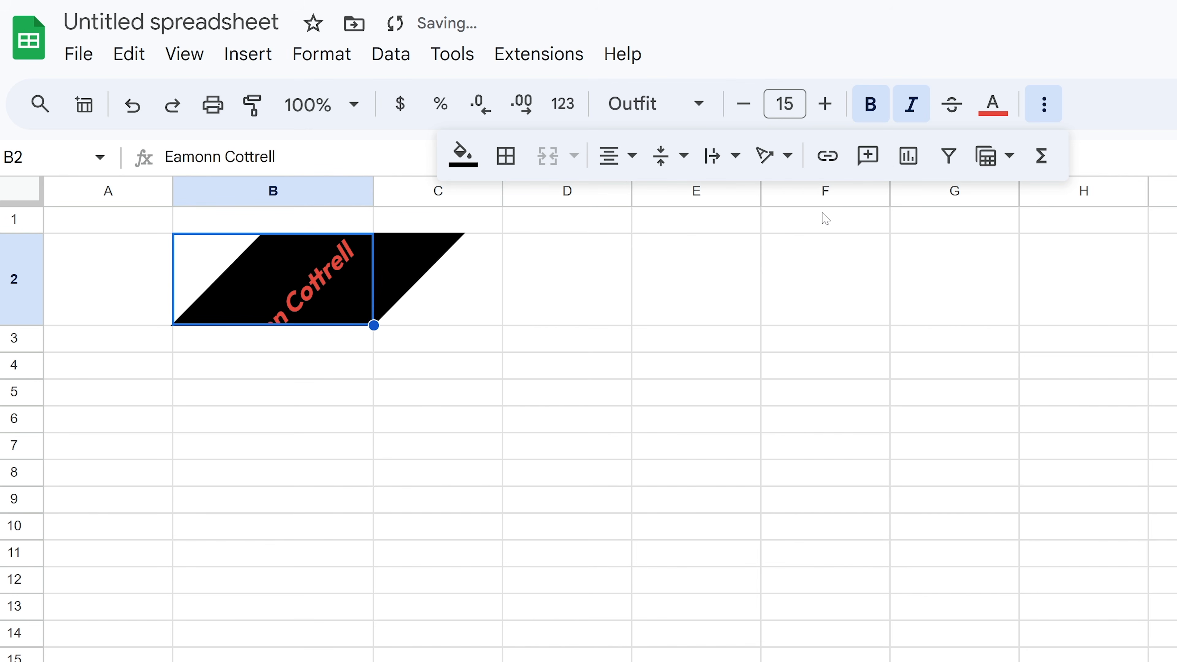
{"action": "left_click_drag", "start_coordinate": [15, 326], "coordinate": [31, 439]}
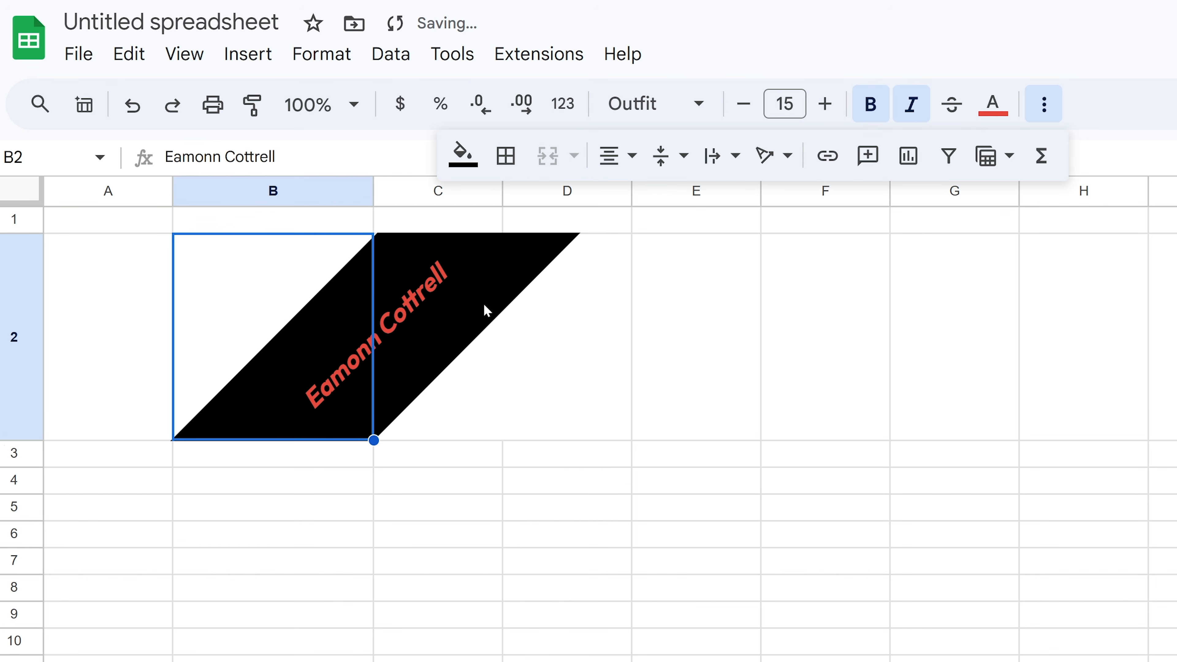
{"action": "key", "text": "ctrl+z"}
{"action": "key", "text": "ctrl+z"}
{"action": "left_click", "coordinate": [1037, 100]}
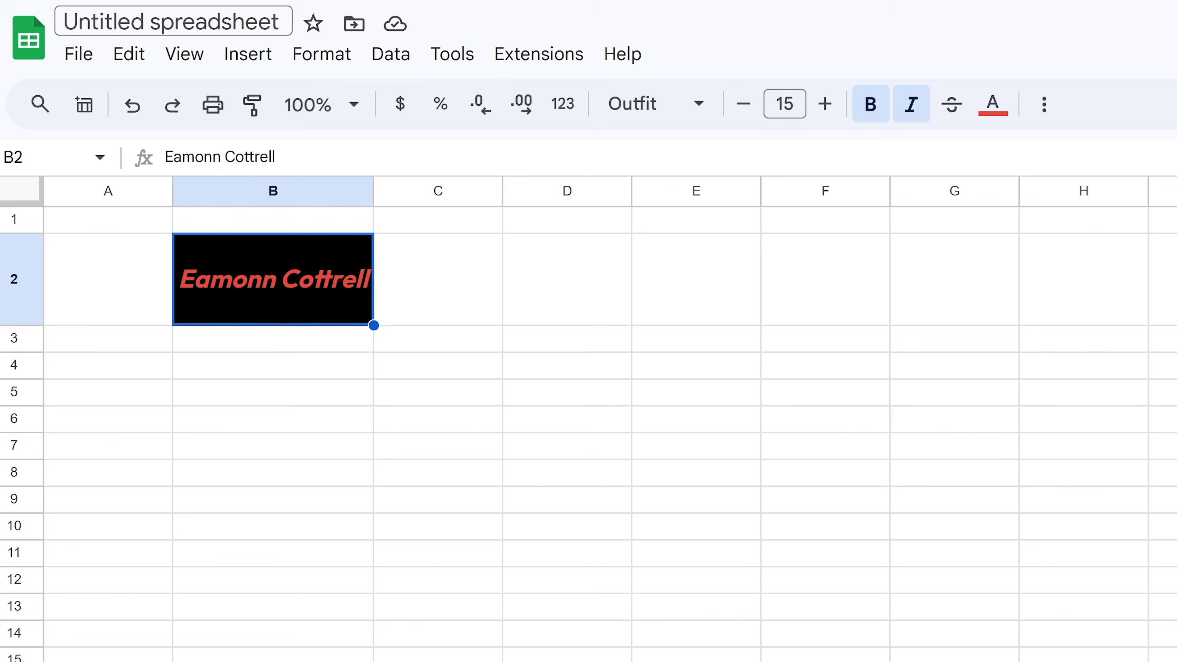
- Rename the spreadsheet 'Personal Budget' followed by the 💵 banknote emoji
{"action": "left_click", "coordinate": [171, 21]}
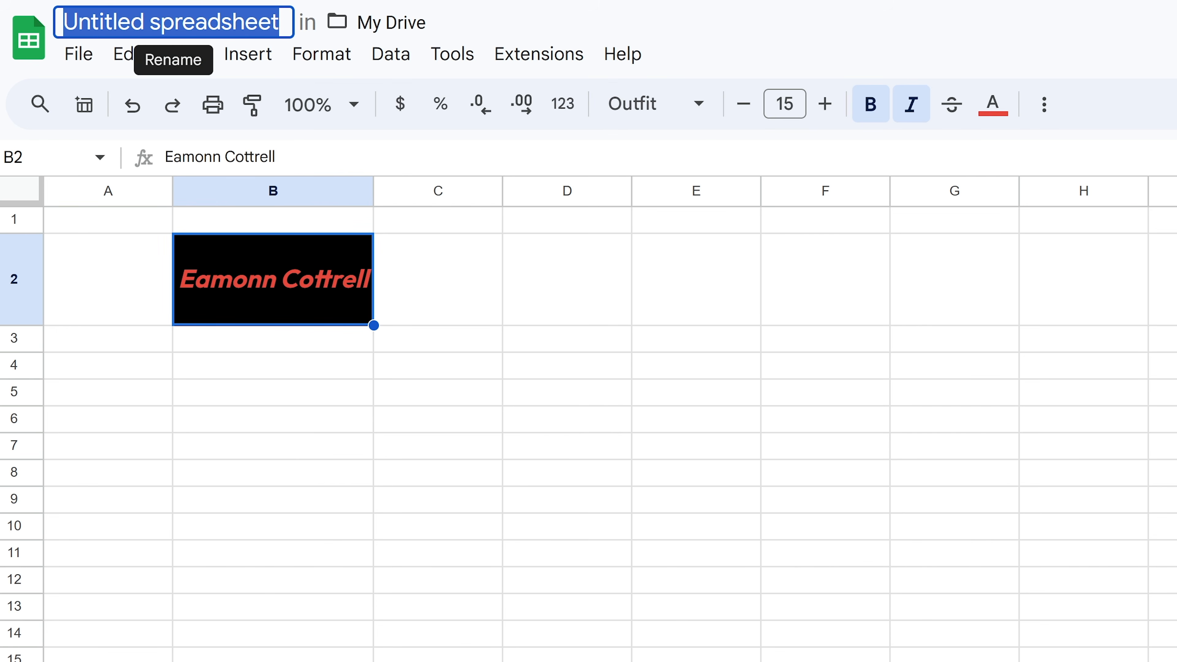
{"action": "type", "text": "Person"}
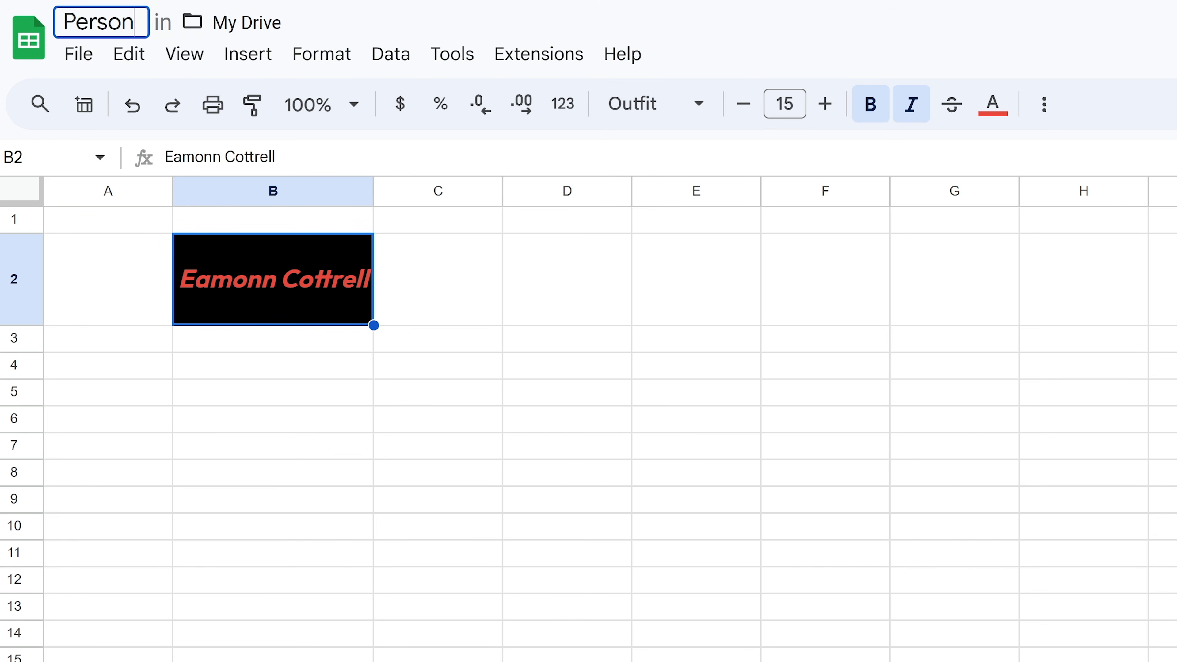
{"action": "type", "text": "al Budget"}
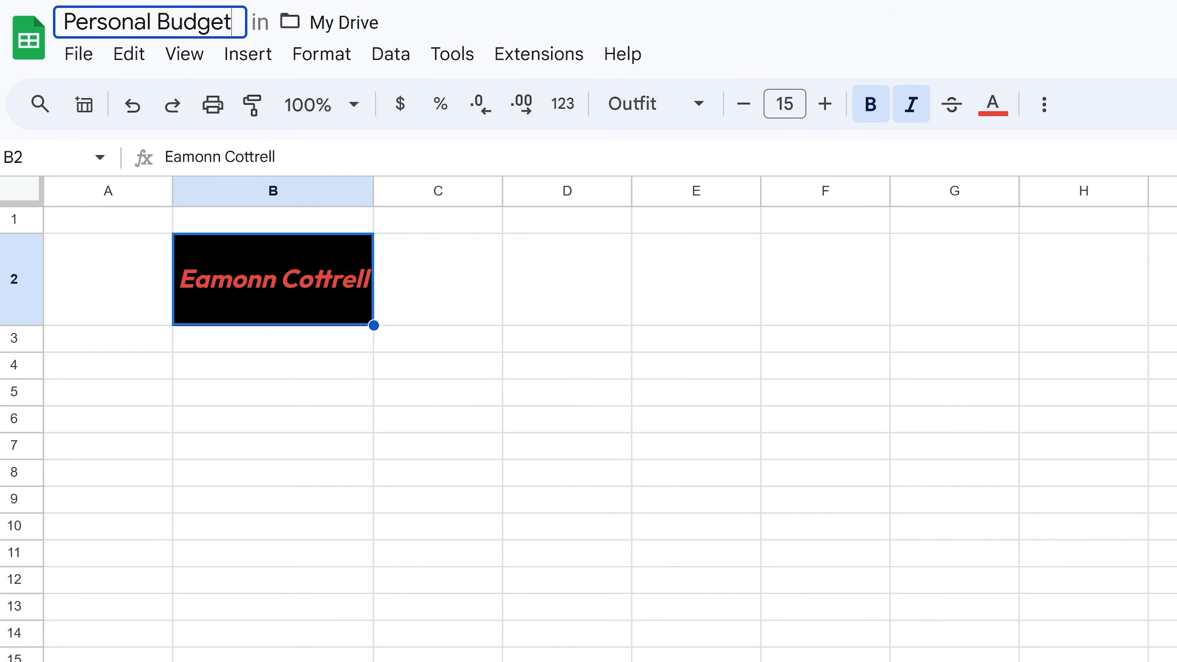
{"action": "key", "text": "super+period"}
{"action": "type", "text": "money"}
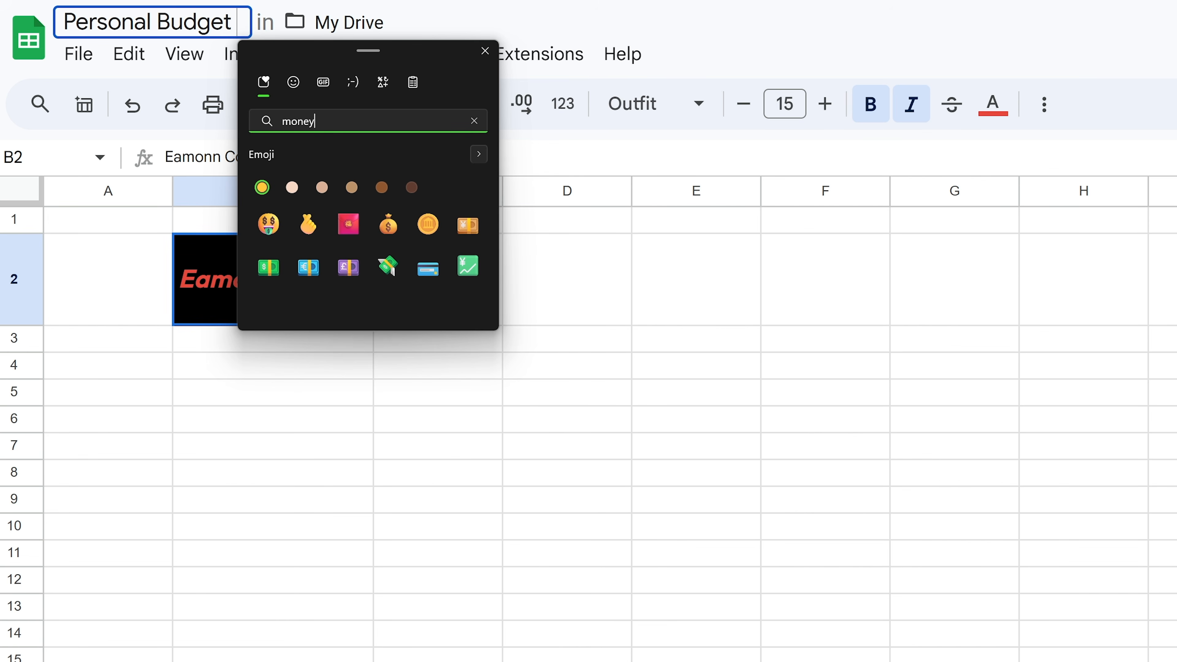
{"action": "left_click", "coordinate": [271, 267]}
{"action": "key", "text": "Escape"}
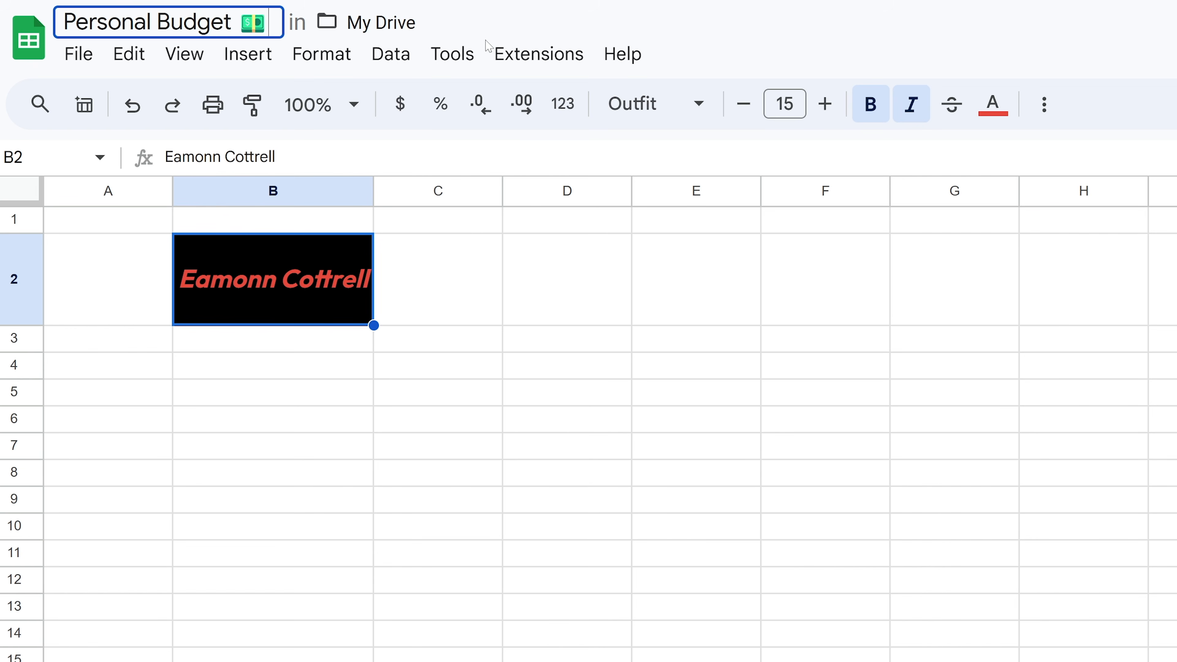
{"action": "key", "text": "Return"}
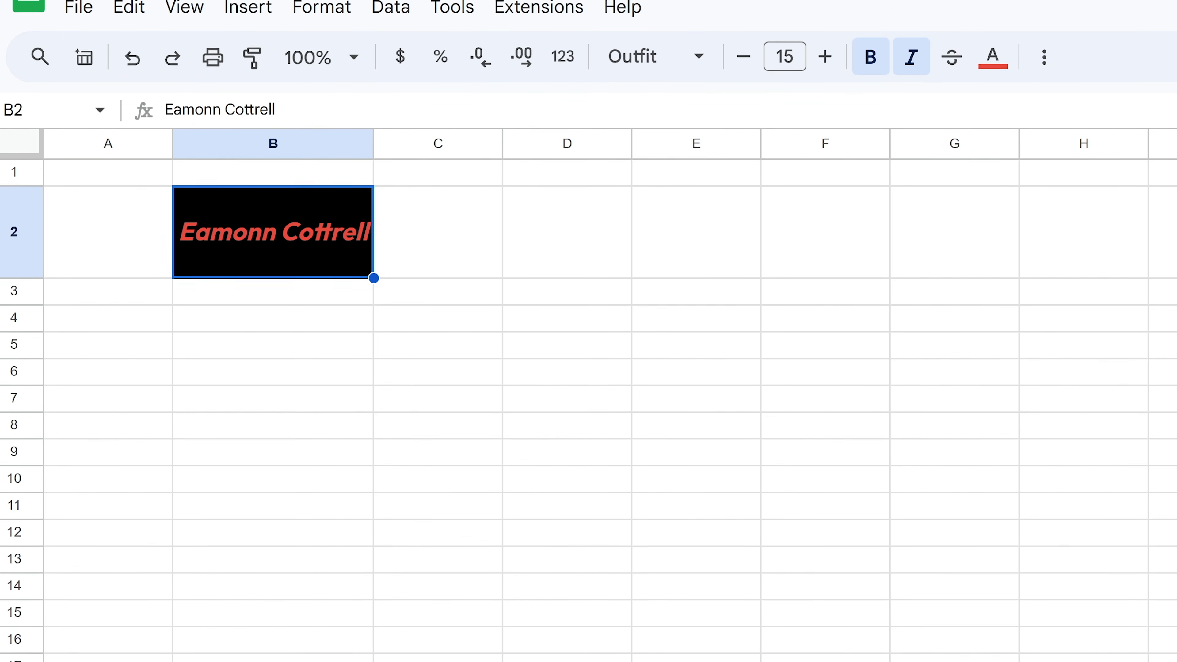
- Switch to the Budget sheet and back to the Categories sheet
{"action": "left_click", "coordinate": [222, 630]}
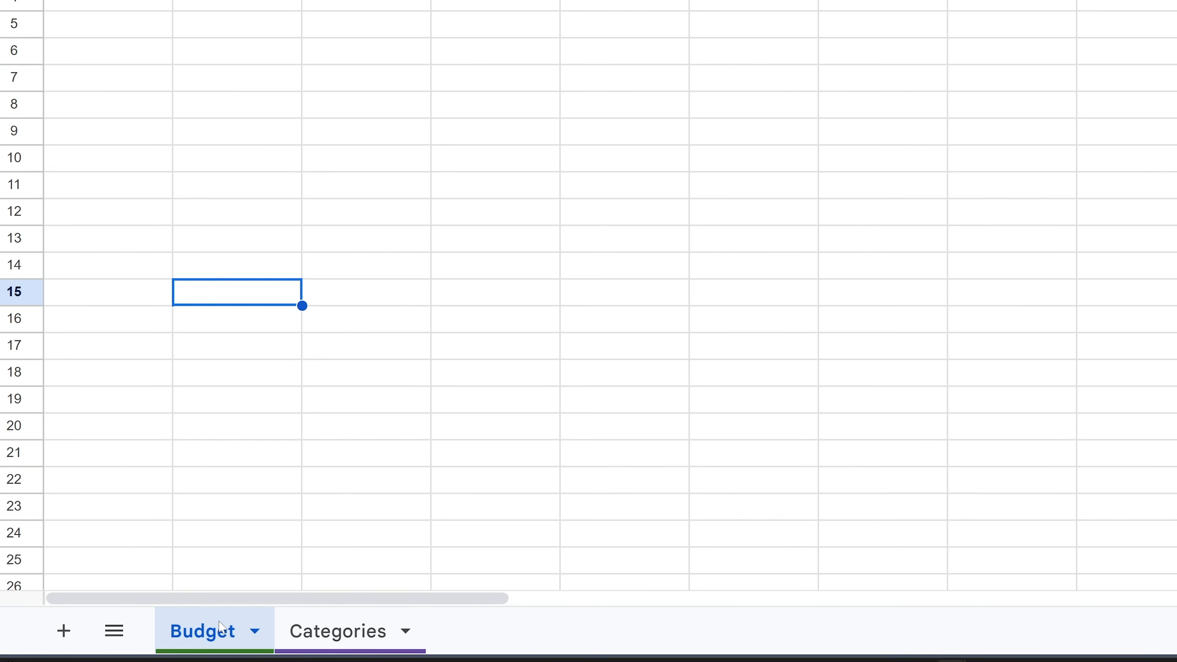
{"action": "left_click", "coordinate": [345, 630]}
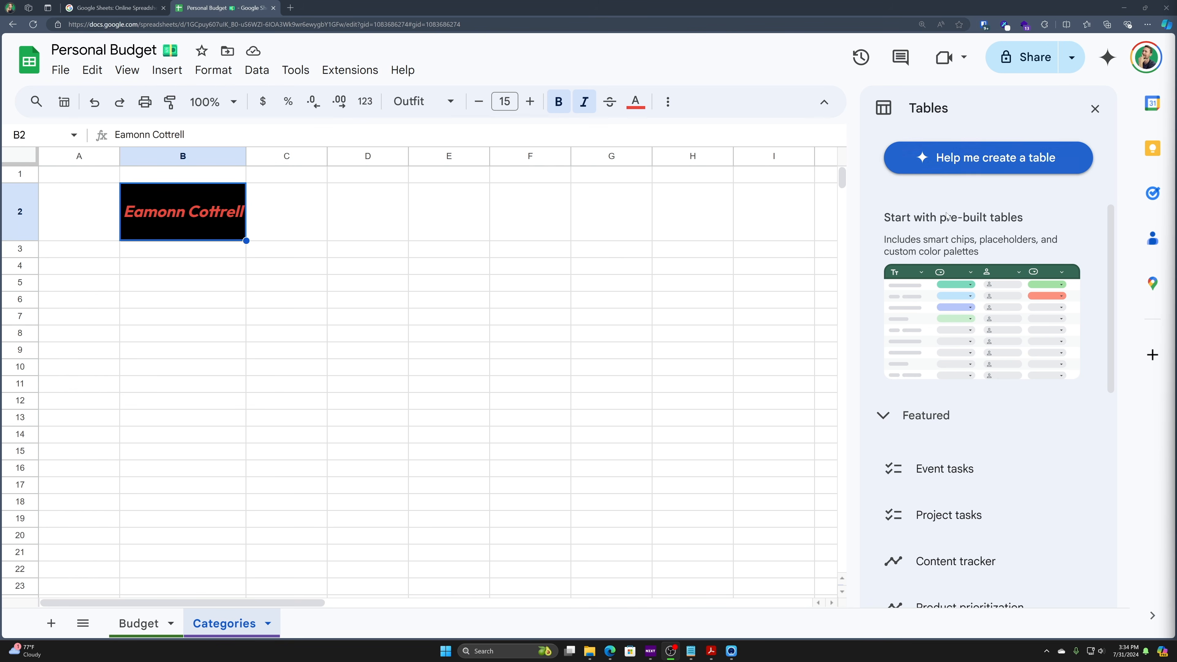
- Insert the Event schedule, tasks, guest list, vendor list and budget templates as new sheets
{"action": "scroll", "coordinate": [1001, 294], "scroll_direction": "down", "scroll_amount": 1}
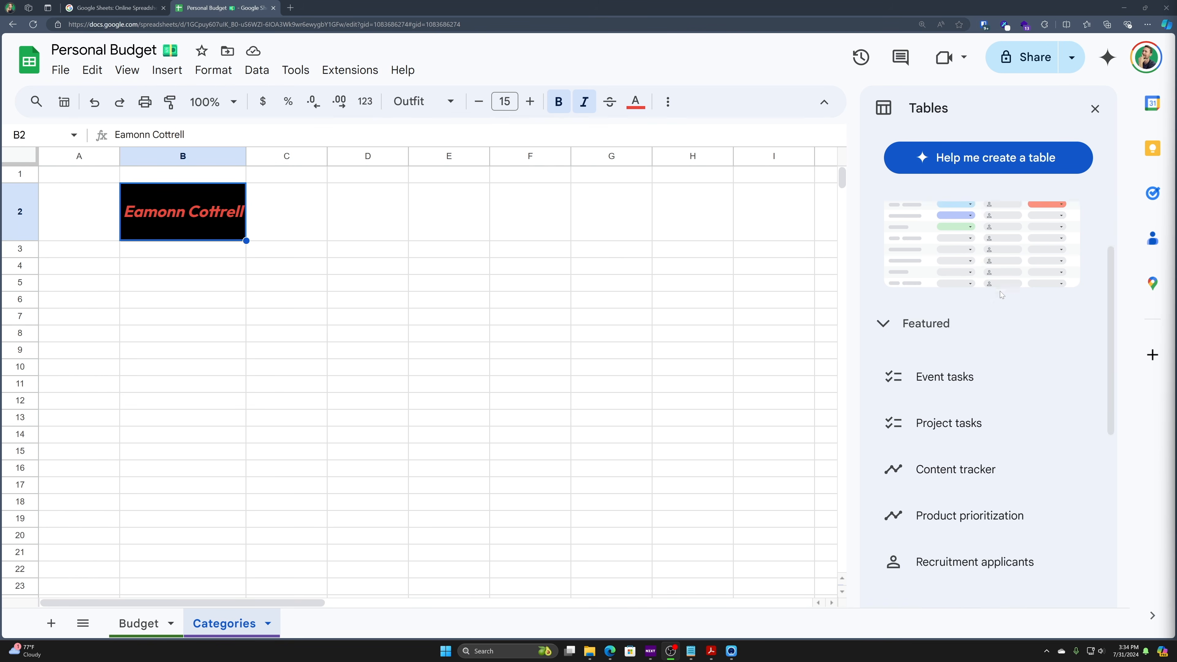
{"action": "scroll", "coordinate": [1001, 293], "scroll_direction": "down", "scroll_amount": 8}
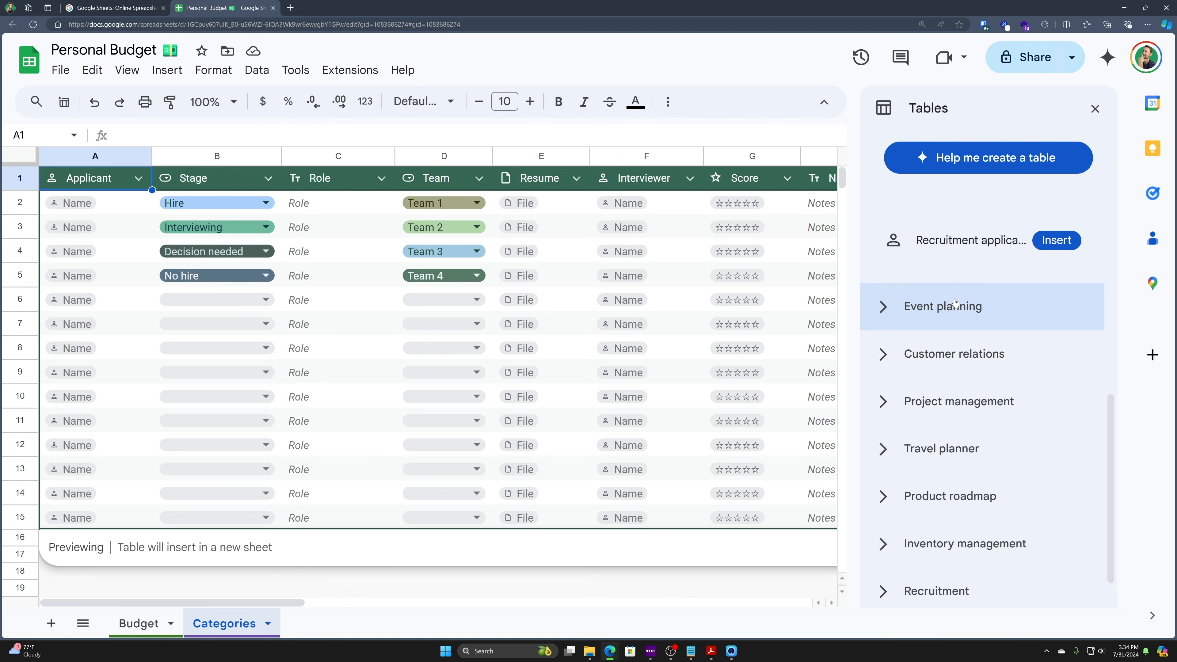
{"action": "left_click", "coordinate": [907, 318]}
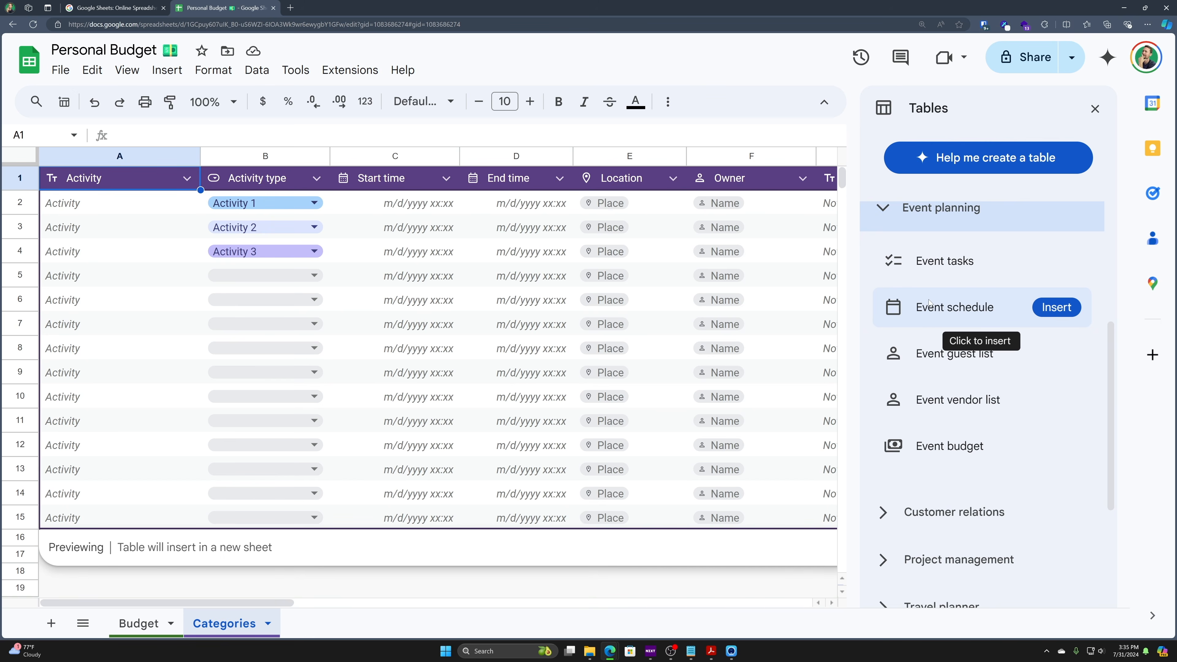
{"action": "left_click", "coordinate": [929, 303]}
{"action": "left_click", "coordinate": [925, 280]}
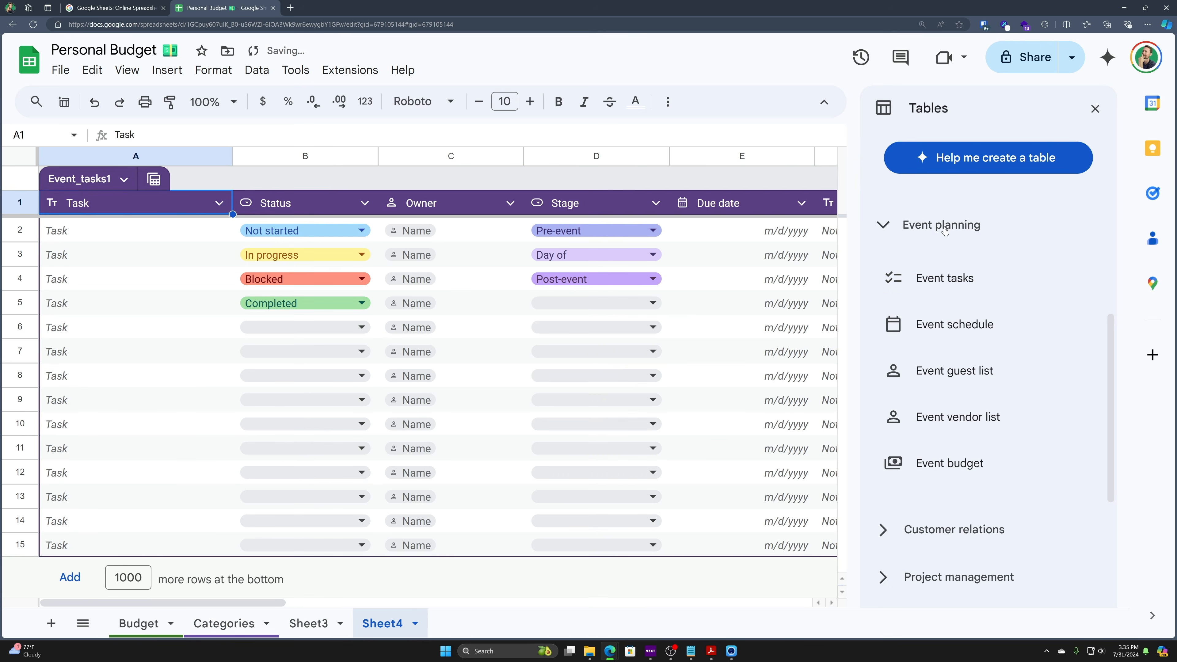
{"action": "left_click", "coordinate": [954, 371]}
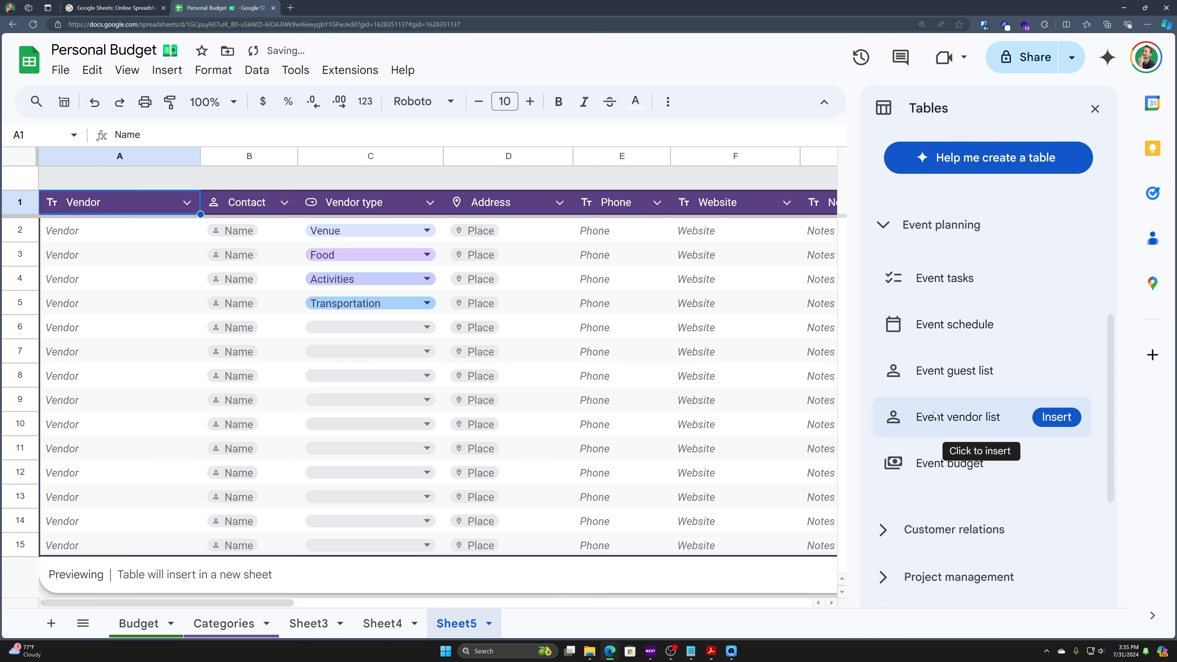
{"action": "left_click", "coordinate": [934, 415]}
{"action": "left_click", "coordinate": [934, 462]}
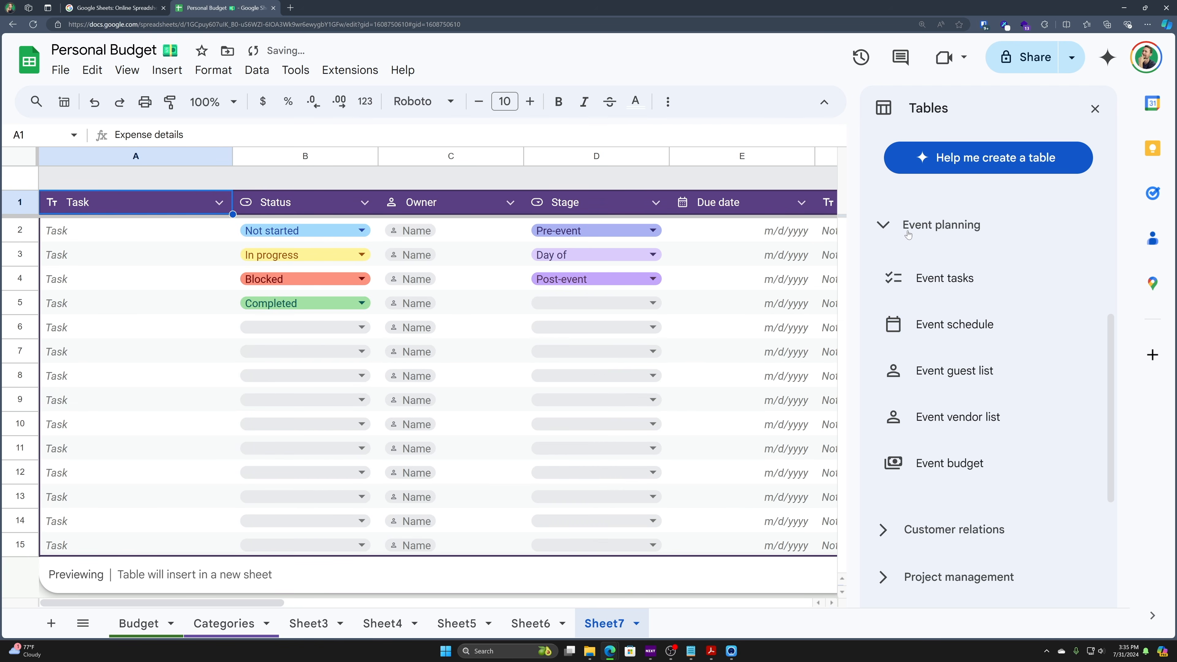
- Close the Tables panel and undo the inserted template sheets
{"action": "left_click", "coordinate": [884, 225]}
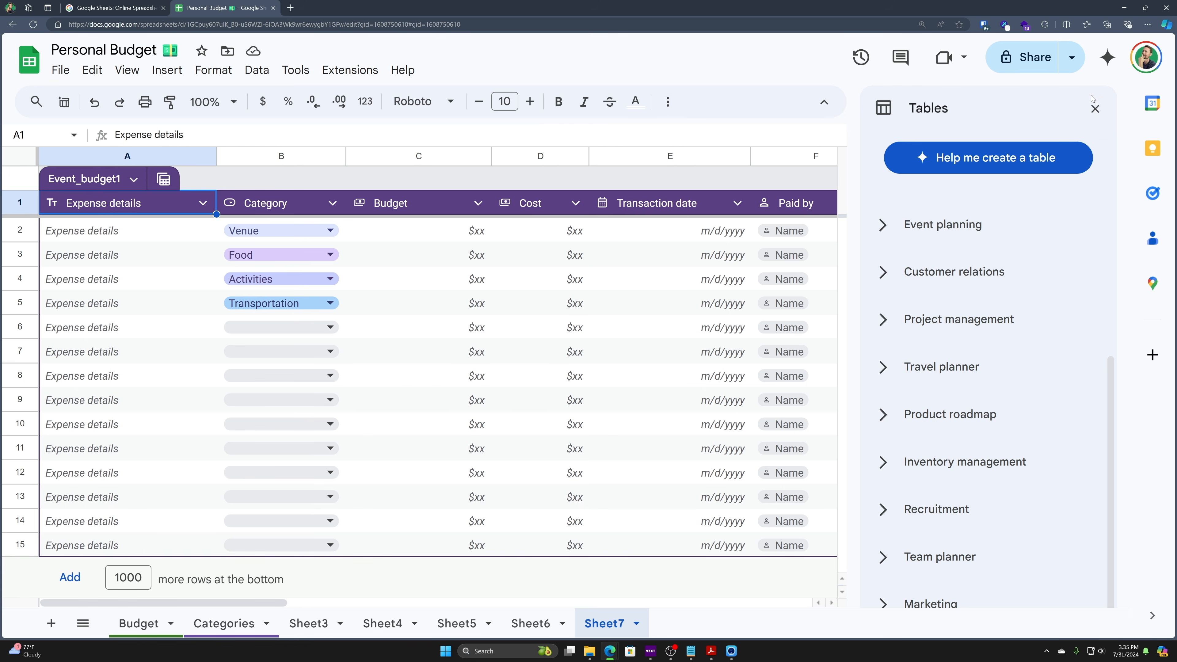
{"action": "left_click", "coordinate": [1096, 110]}
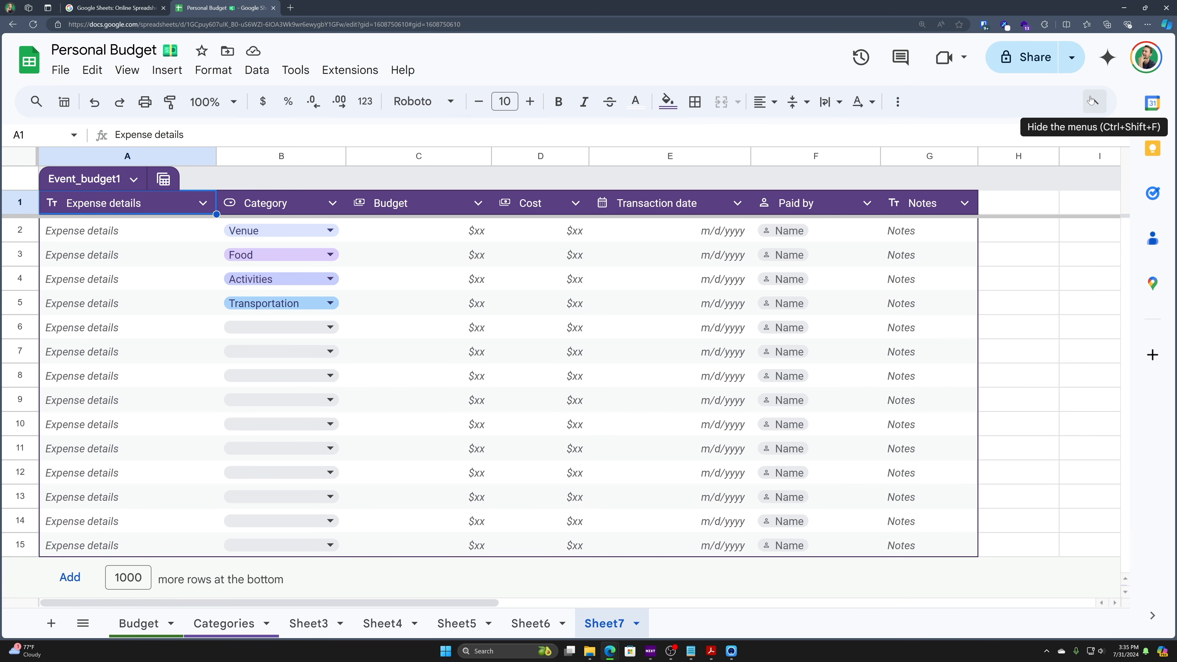
{"action": "key", "text": "ctrl+z"}
{"action": "key", "text": "ctrl+z"}
{"action": "key", "text": "ctrl+z"}
{"action": "key", "text": "ctrl+z"}
{"action": "key", "text": "ctrl+z"}
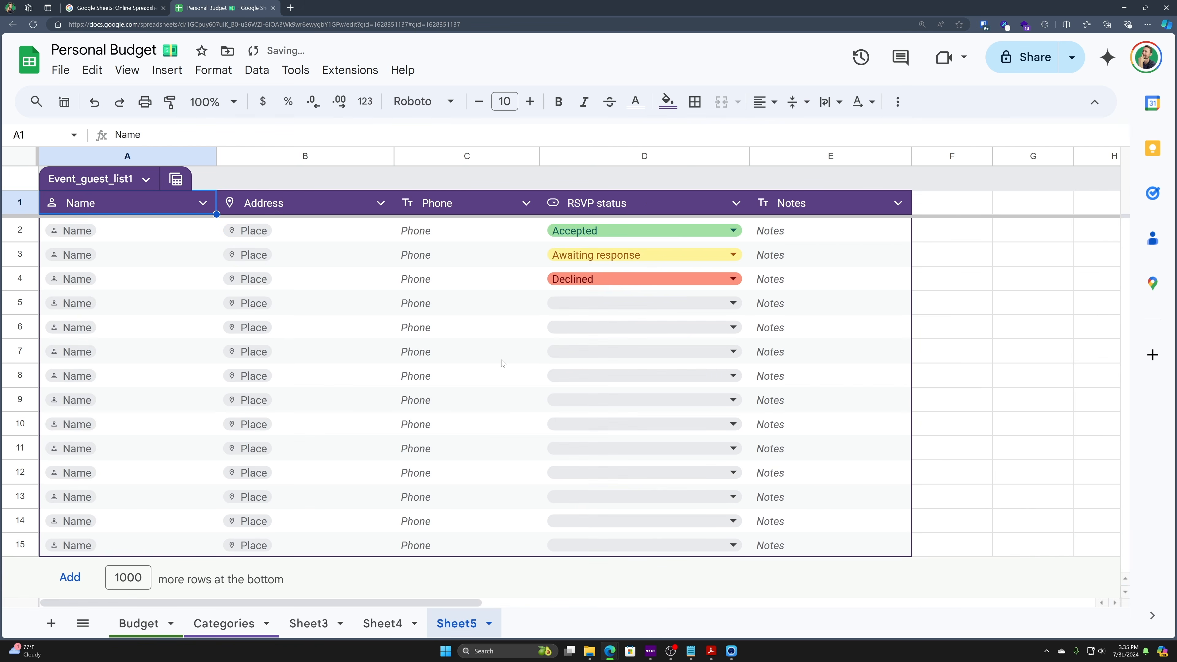
{"action": "left_click", "coordinate": [452, 371]}
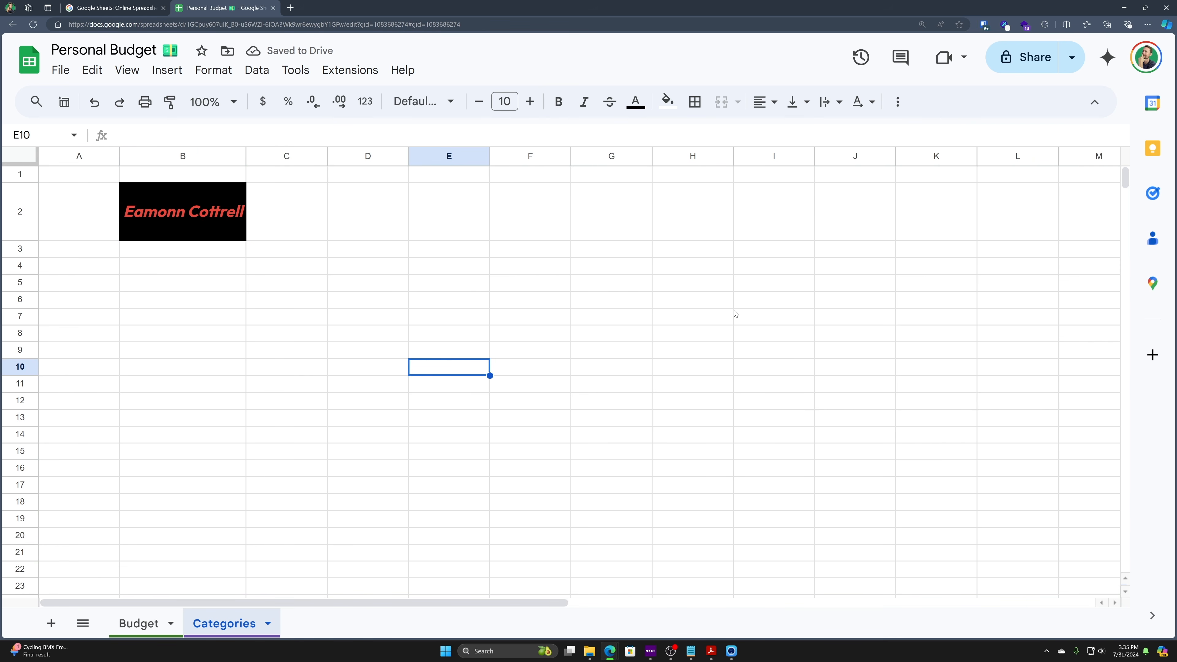
{"action": "left_click", "coordinate": [623, 266]}
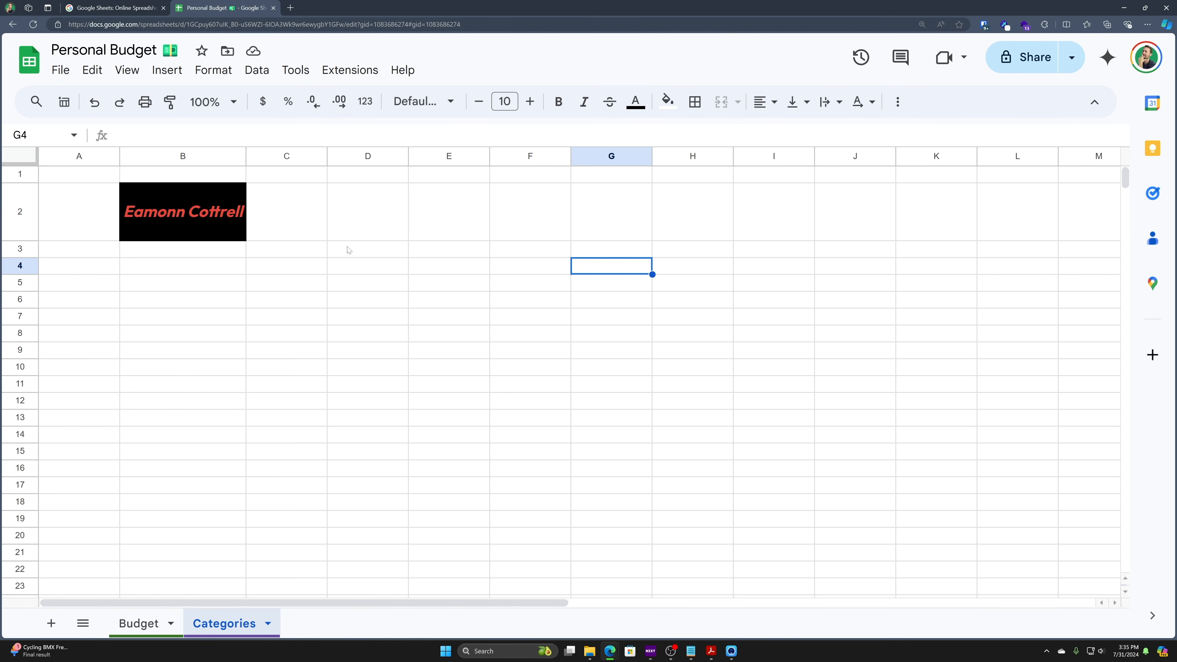
{"action": "key", "text": "ctrl+plus"}
{"action": "key", "text": "ctrl+minus"}
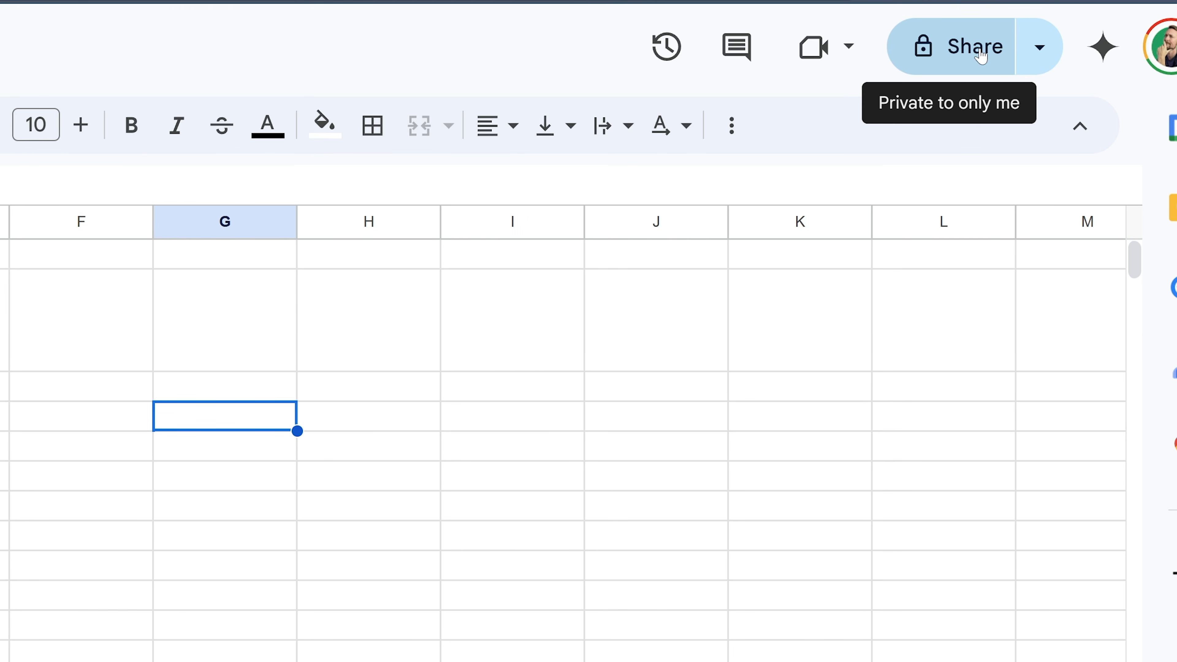
- Copy the sheet link, confirm it requires sign-in in a private window, then open Share settings
{"action": "left_click", "coordinate": [1038, 47]}
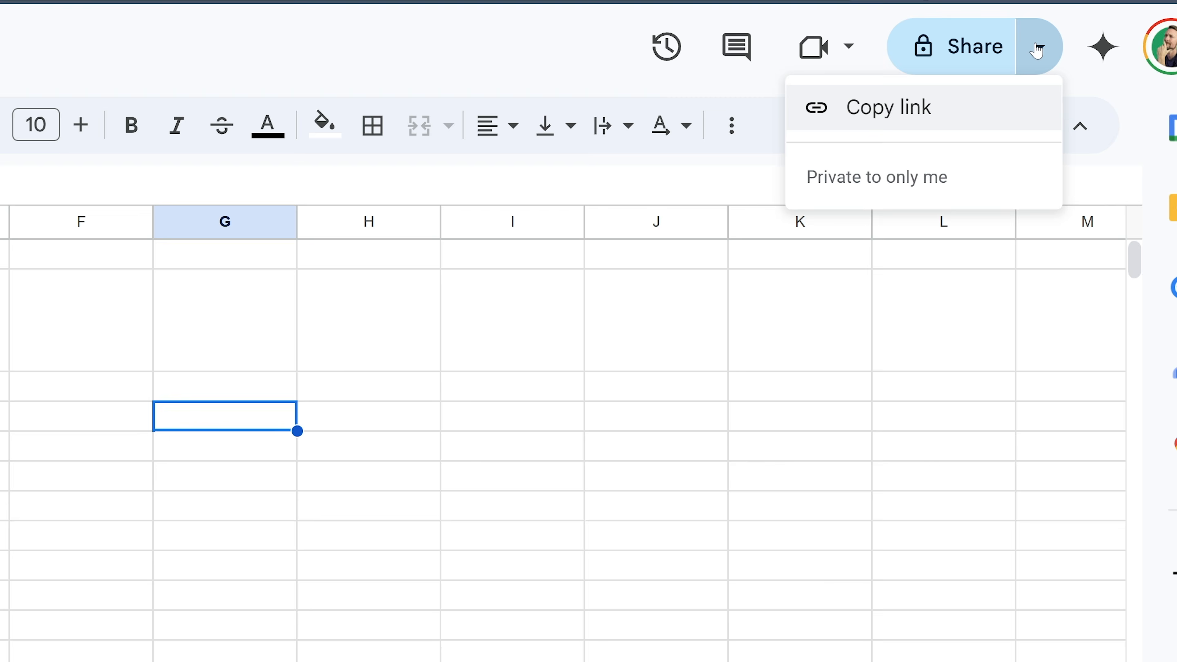
{"action": "left_click", "coordinate": [885, 111]}
{"action": "key", "text": "alt+Tab"}
{"action": "key", "text": "ctrl+v"}
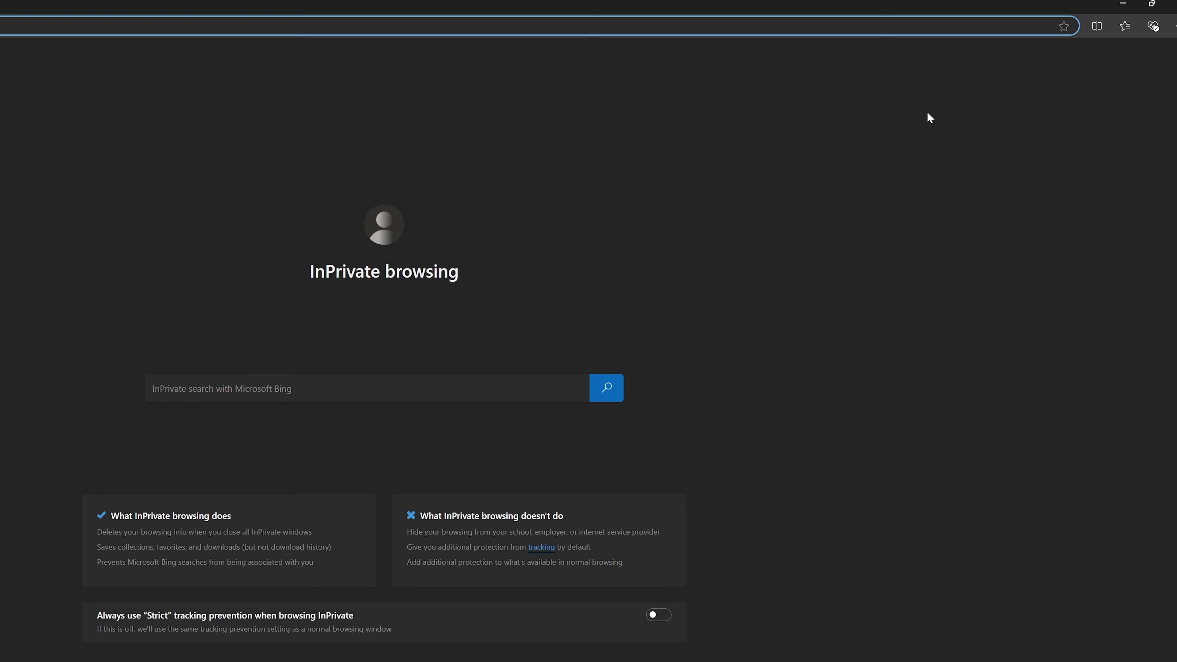
{"action": "key", "text": "Return"}
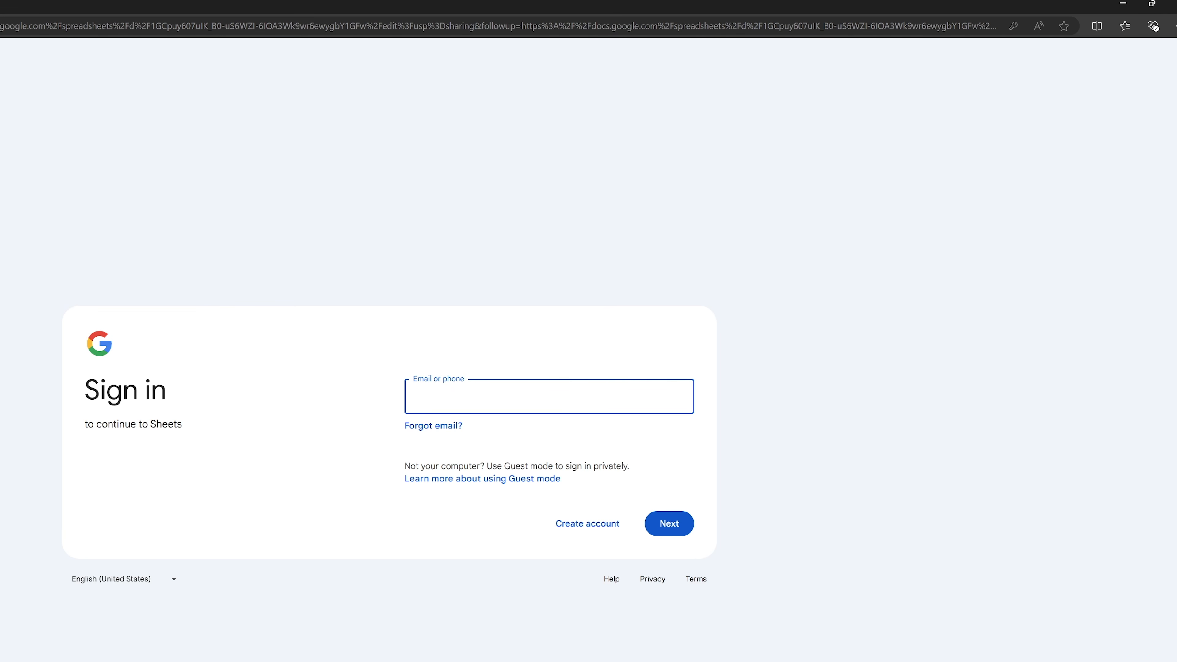
{"action": "key", "text": "alt+Tab"}
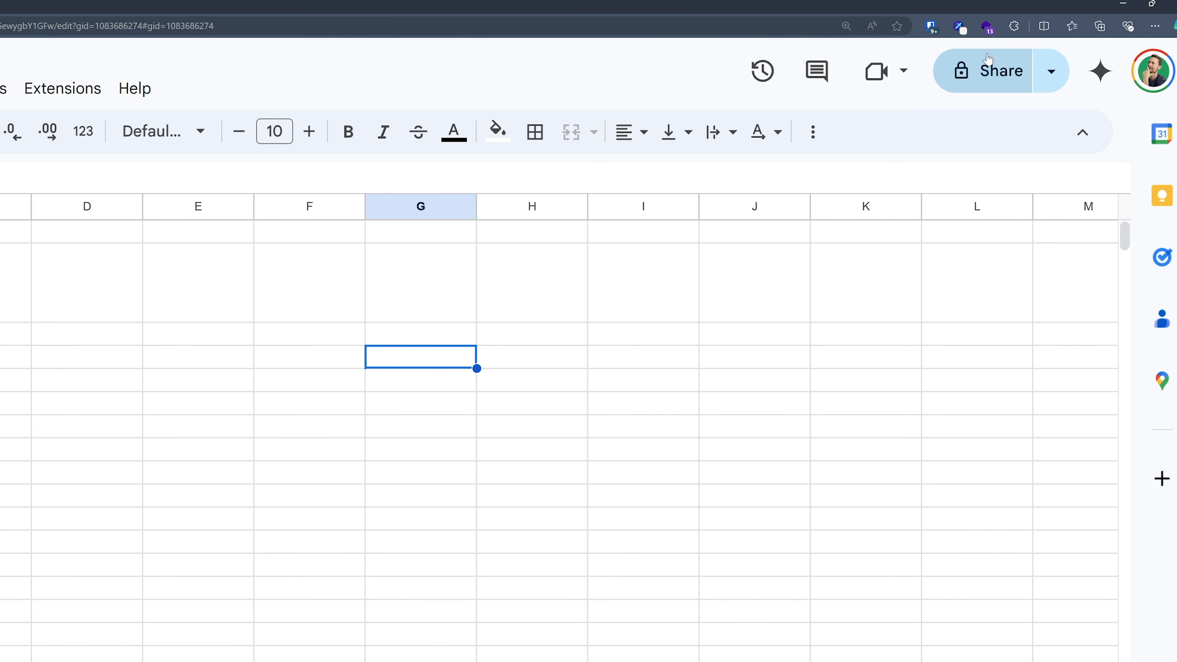
{"action": "left_click", "coordinate": [992, 74]}
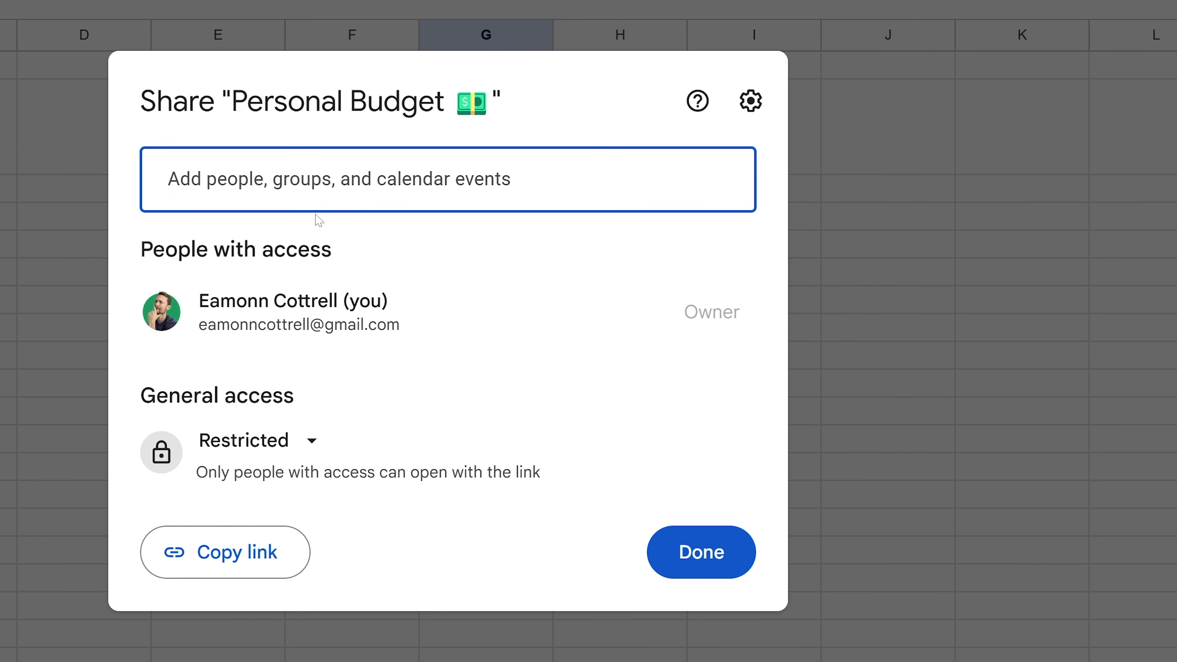
- Set General access to Anyone with the link with the Editor role
{"action": "left_click", "coordinate": [320, 186]}
{"action": "left_click", "coordinate": [538, 116]}
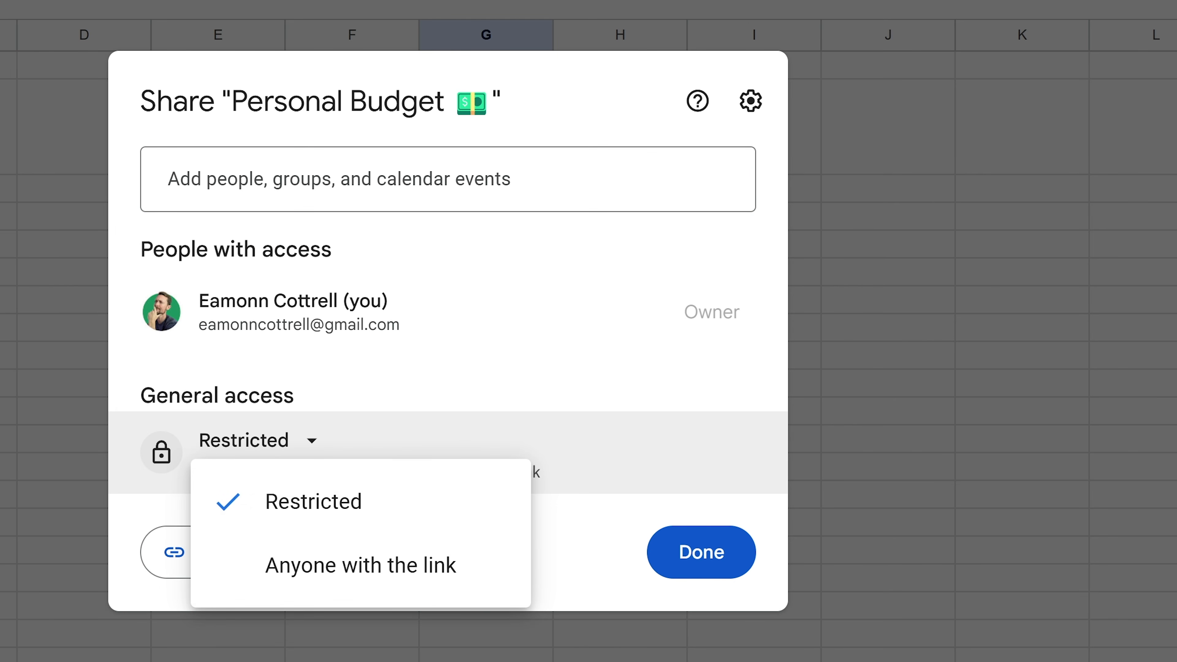
{"action": "left_click", "coordinate": [330, 568]}
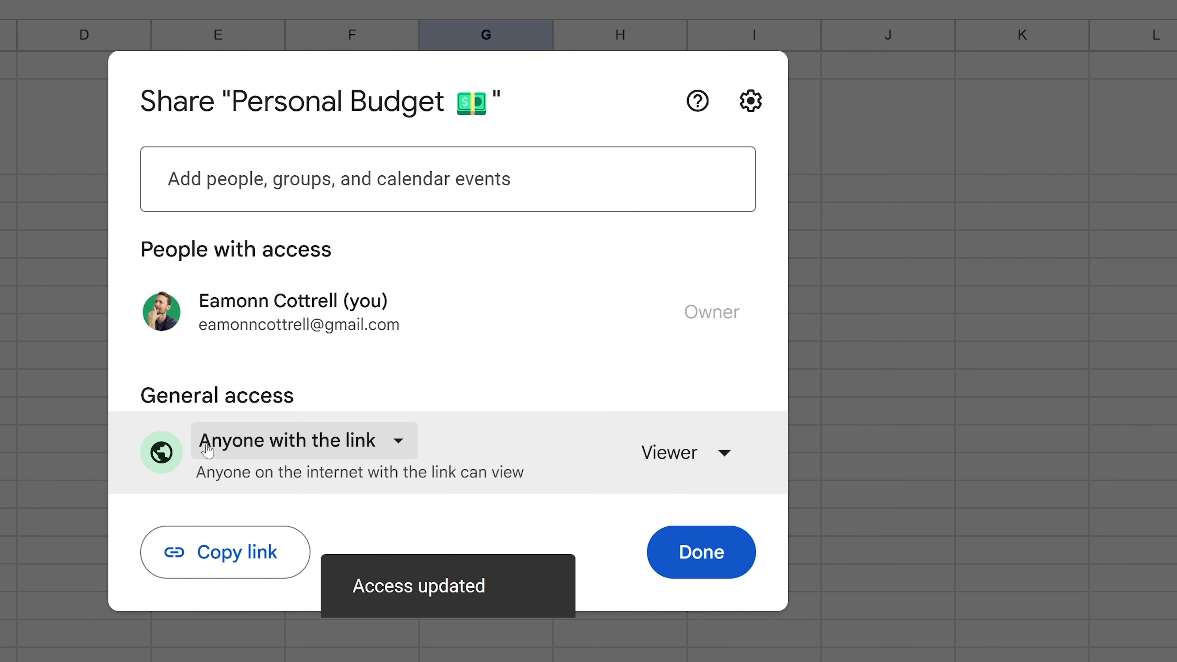
{"action": "left_click", "coordinate": [686, 453]}
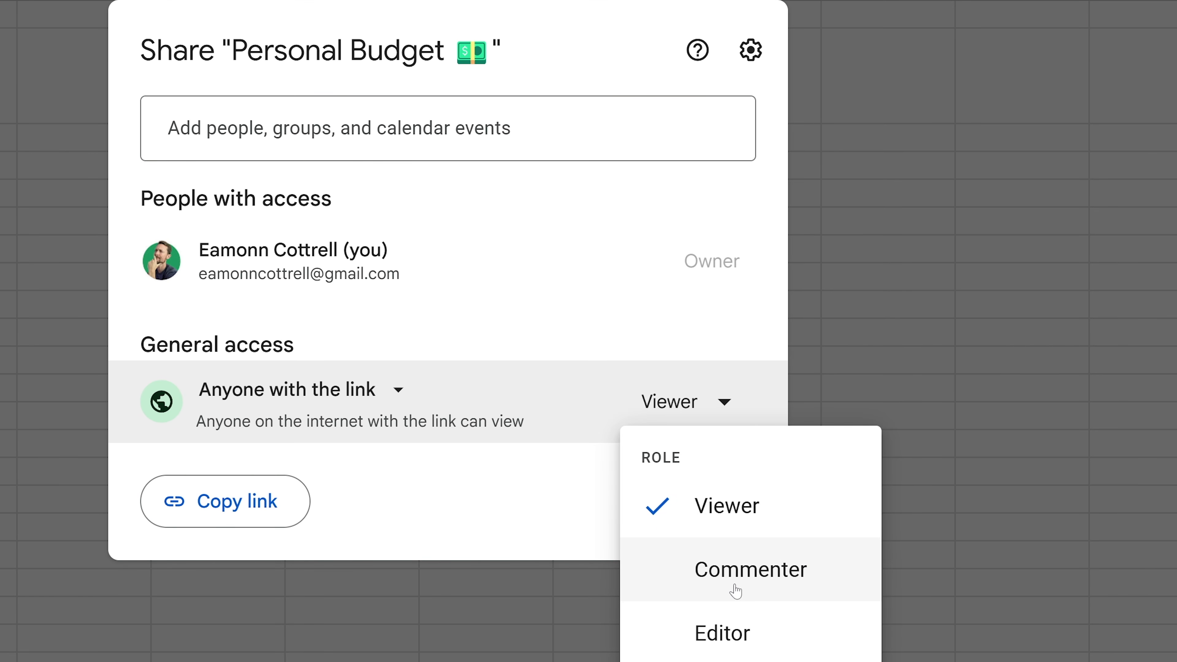
{"action": "left_click", "coordinate": [756, 632]}
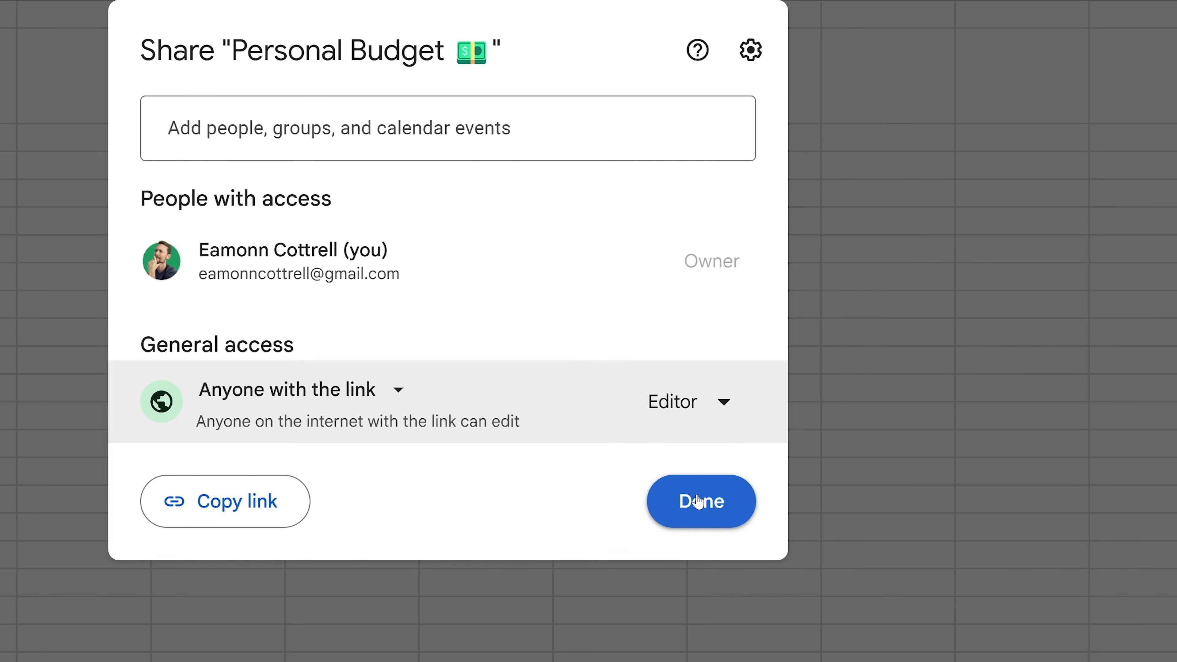
{"action": "left_click", "coordinate": [623, 153]}
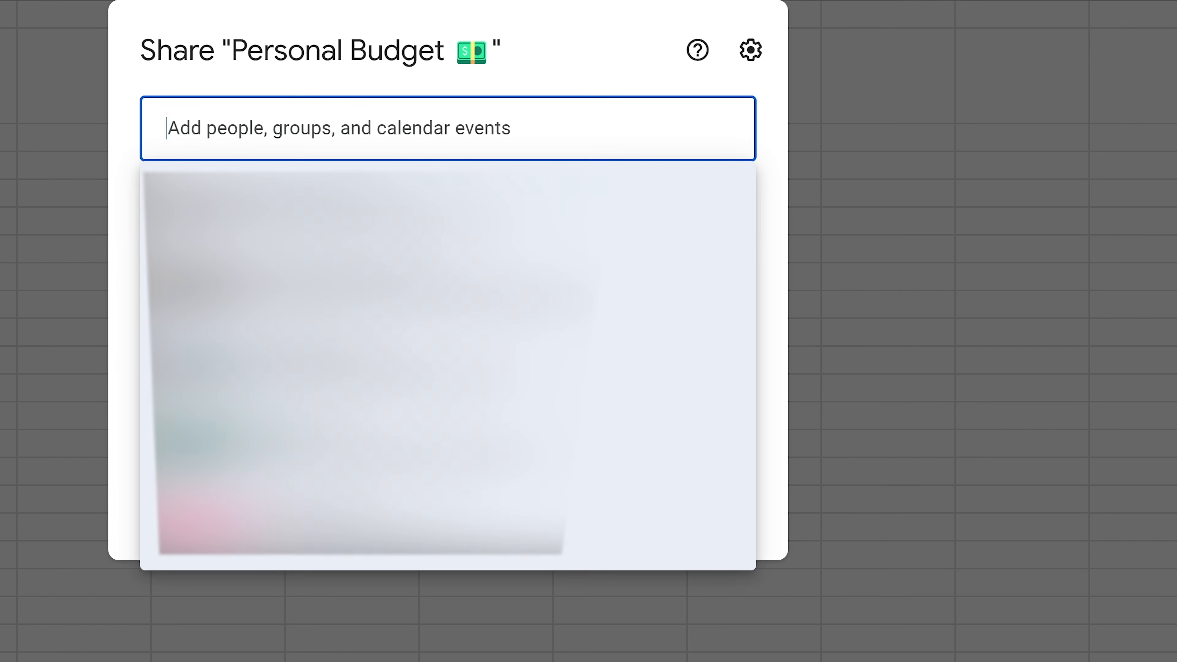
- Share with a contact, adding the note 'Hey buddy, here's a sheet from the video course.', and send
{"action": "left_click", "coordinate": [463, 182]}
{"action": "left_click", "coordinate": [435, 306]}
{"action": "type", "text": "Hey buddy, here"}
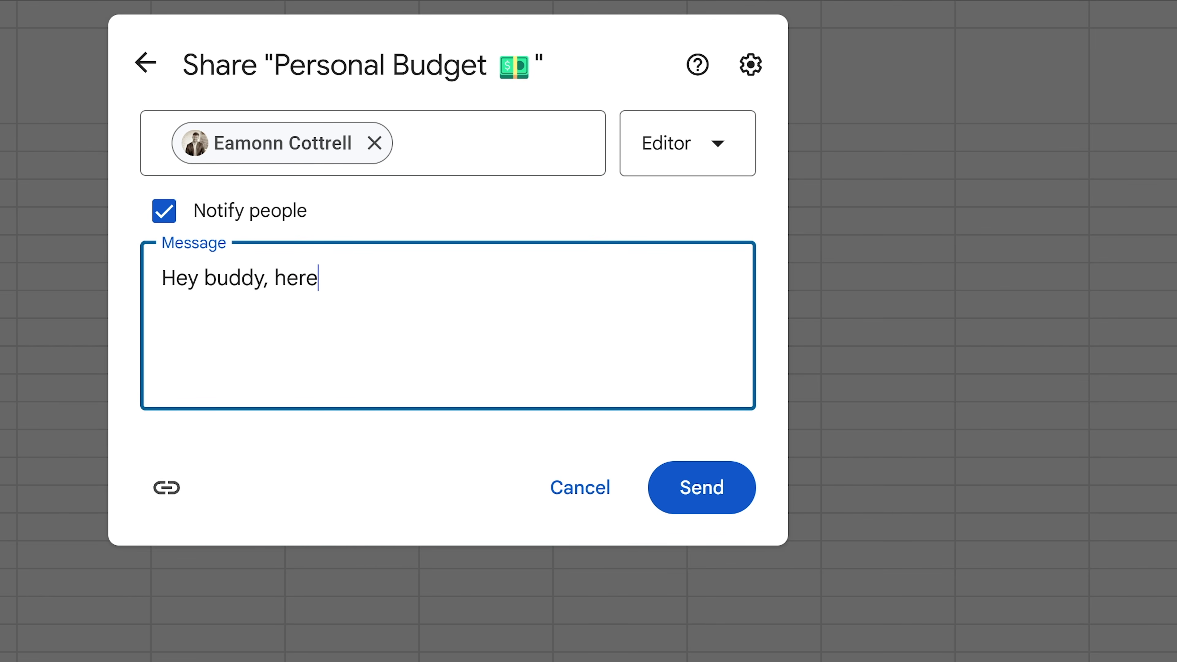
{"action": "type", "text": "'s a sheet from the video cours"}
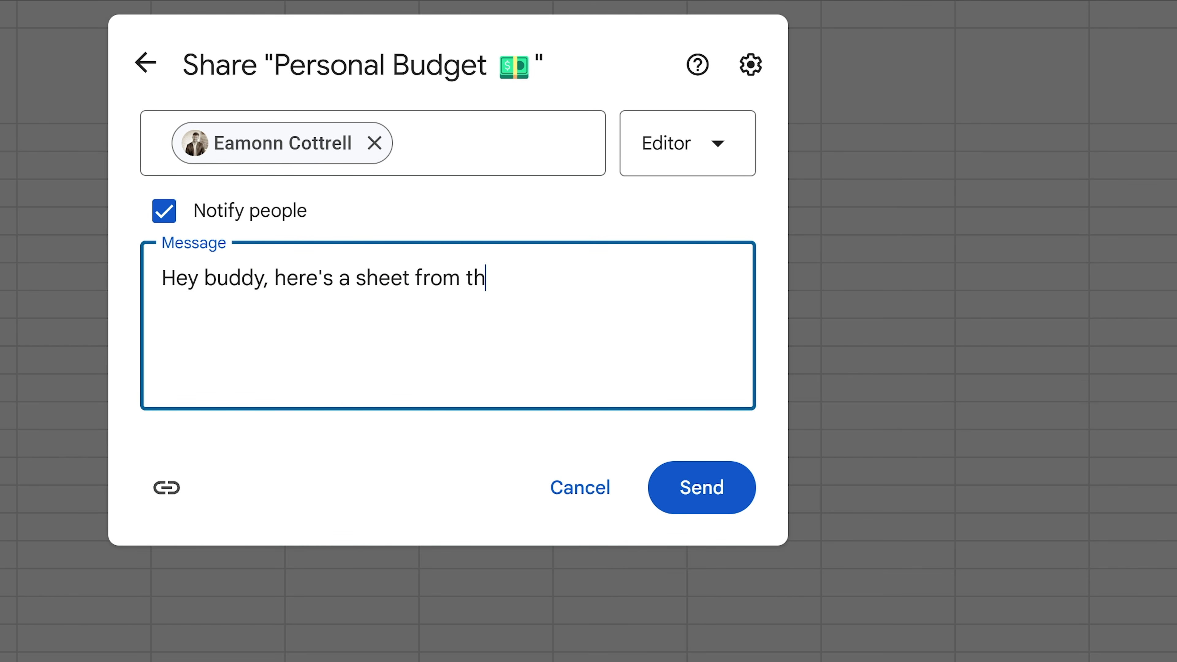
{"action": "type", "text": "e."}
{"action": "left_click", "coordinate": [700, 487]}
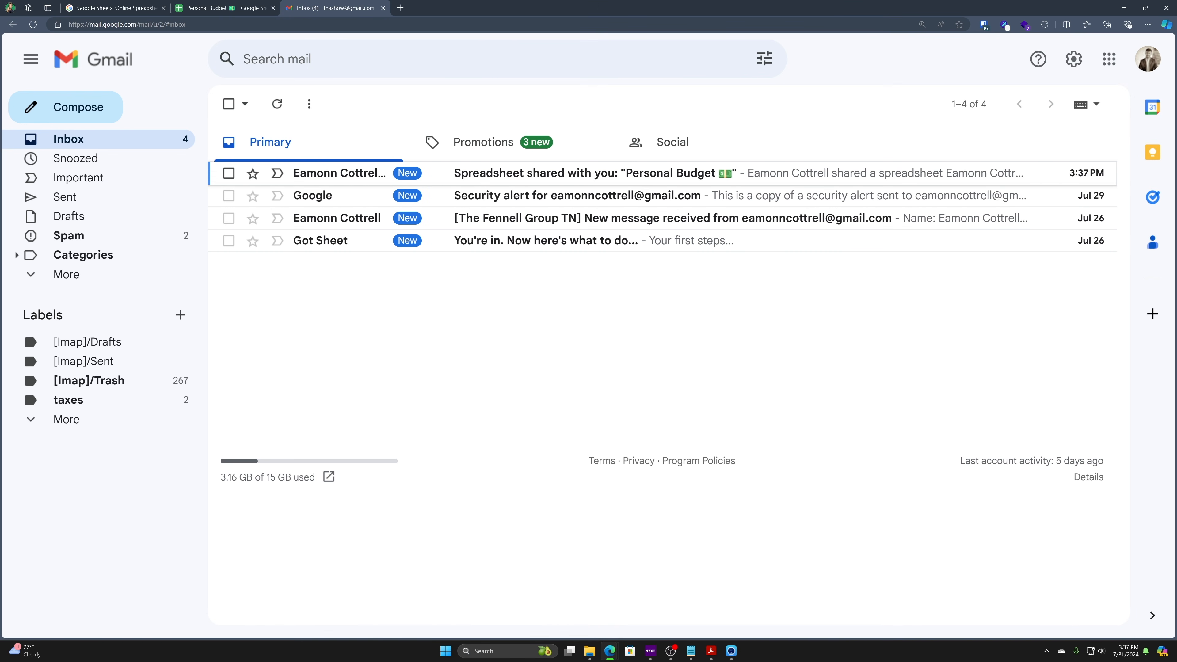
- Open the share notification email, dismiss the dynamic email notice, and open Personal Budget
{"action": "left_click", "coordinate": [311, 175]}
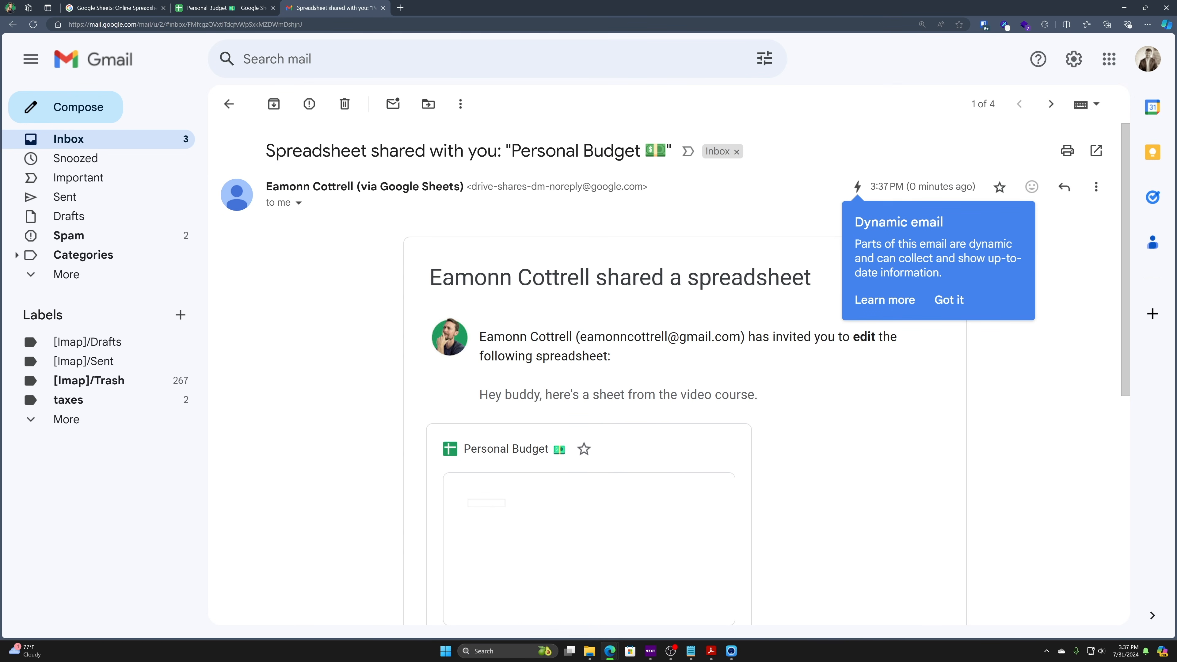
{"action": "left_click", "coordinate": [953, 302]}
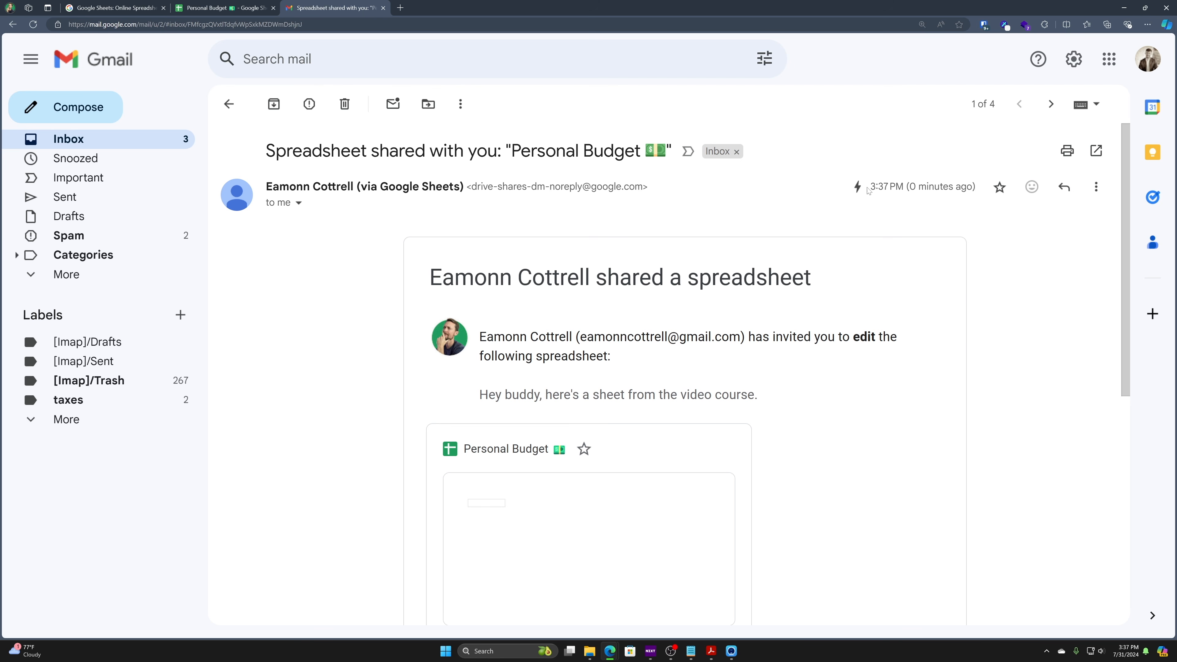
{"action": "scroll", "coordinate": [688, 361], "scroll_direction": "down", "scroll_amount": 1}
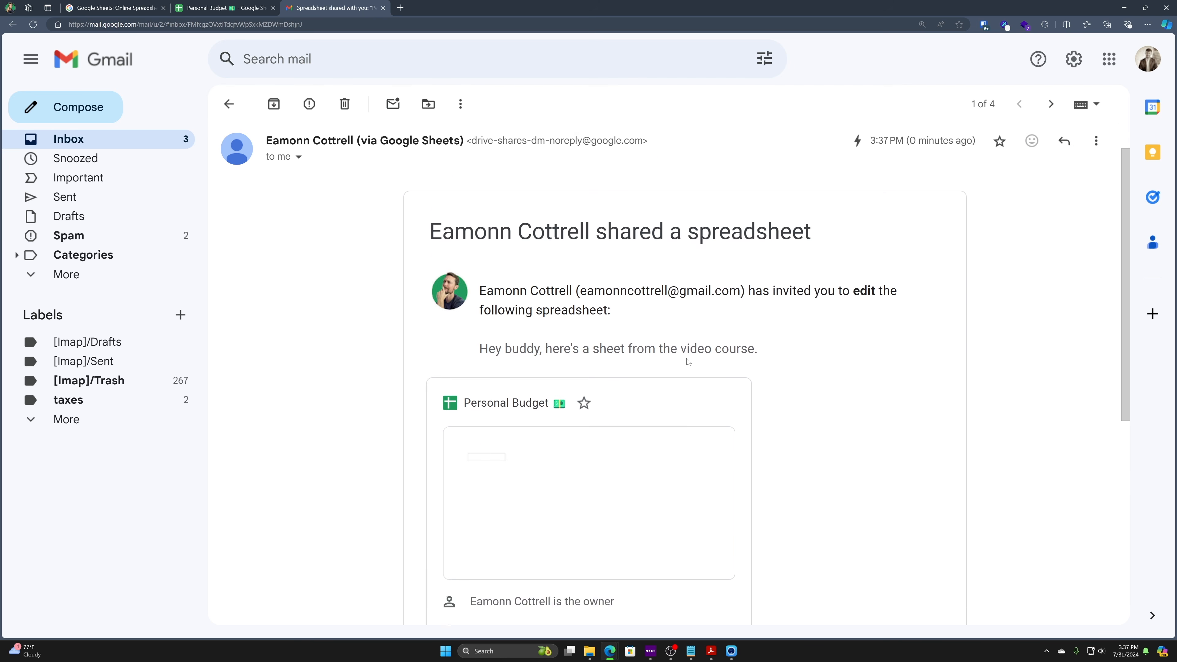
{"action": "scroll", "coordinate": [688, 362], "scroll_direction": "down", "scroll_amount": 3}
{"action": "scroll", "coordinate": [696, 447], "scroll_direction": "down", "scroll_amount": 3}
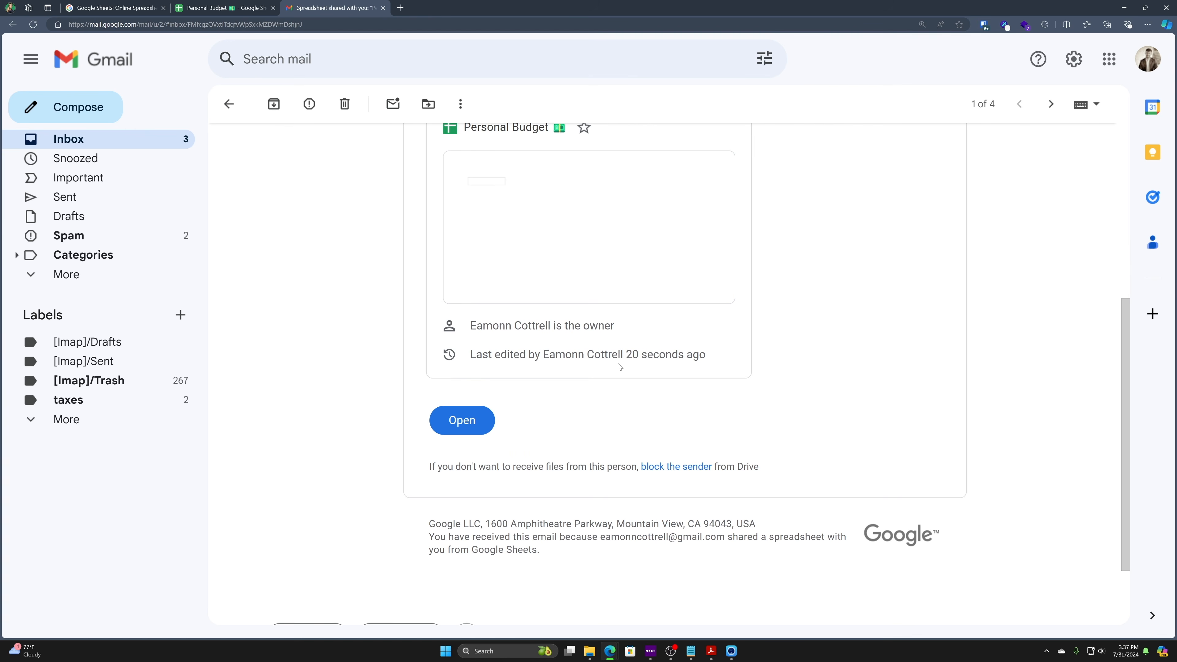
{"action": "scroll", "coordinate": [560, 321], "scroll_direction": "up", "scroll_amount": 3}
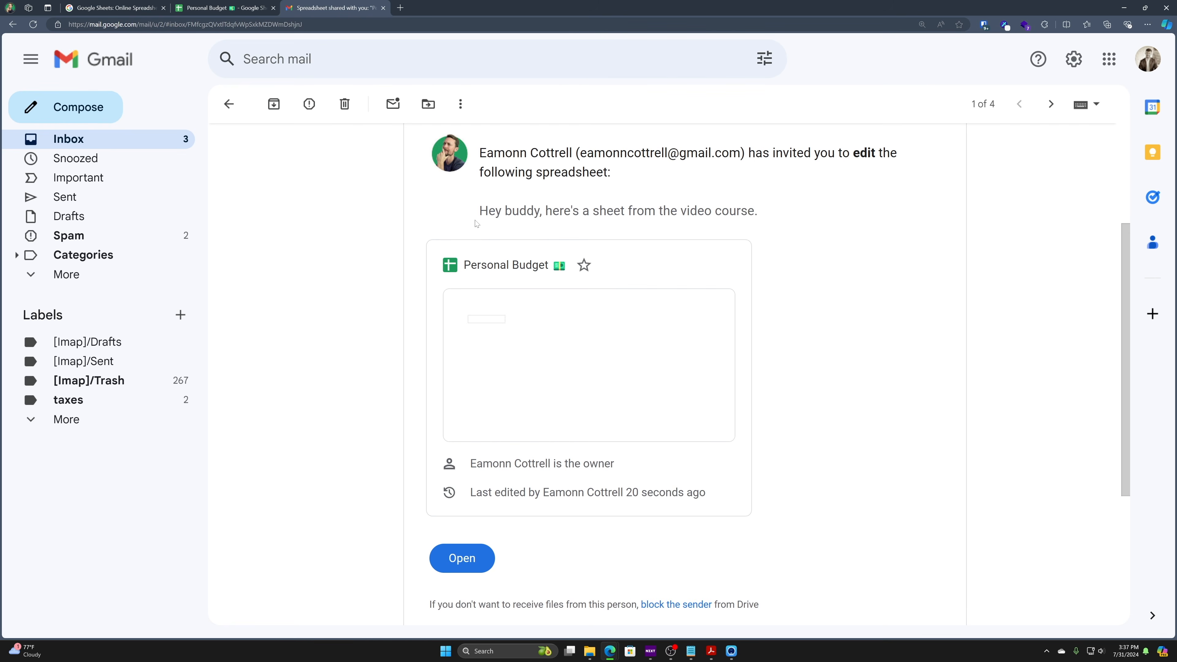
{"action": "left_click", "coordinate": [462, 559]}
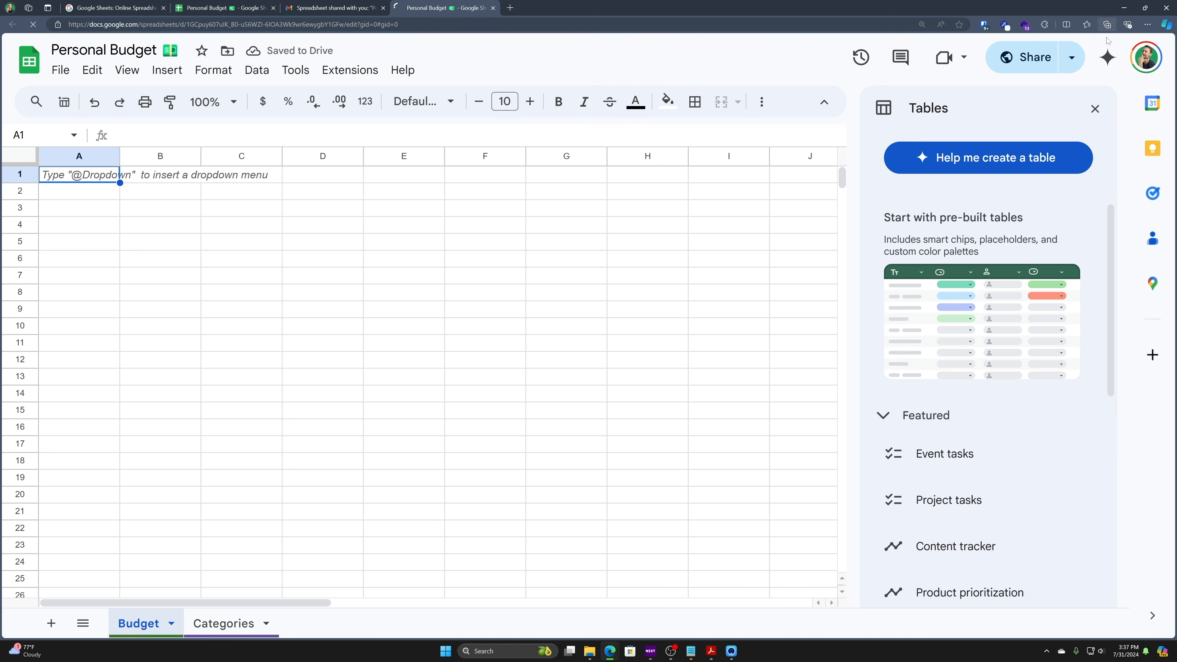
- Switch to the second Google account and enter a test note in B3 confirming it can edit
{"action": "left_click", "coordinate": [1150, 65]}
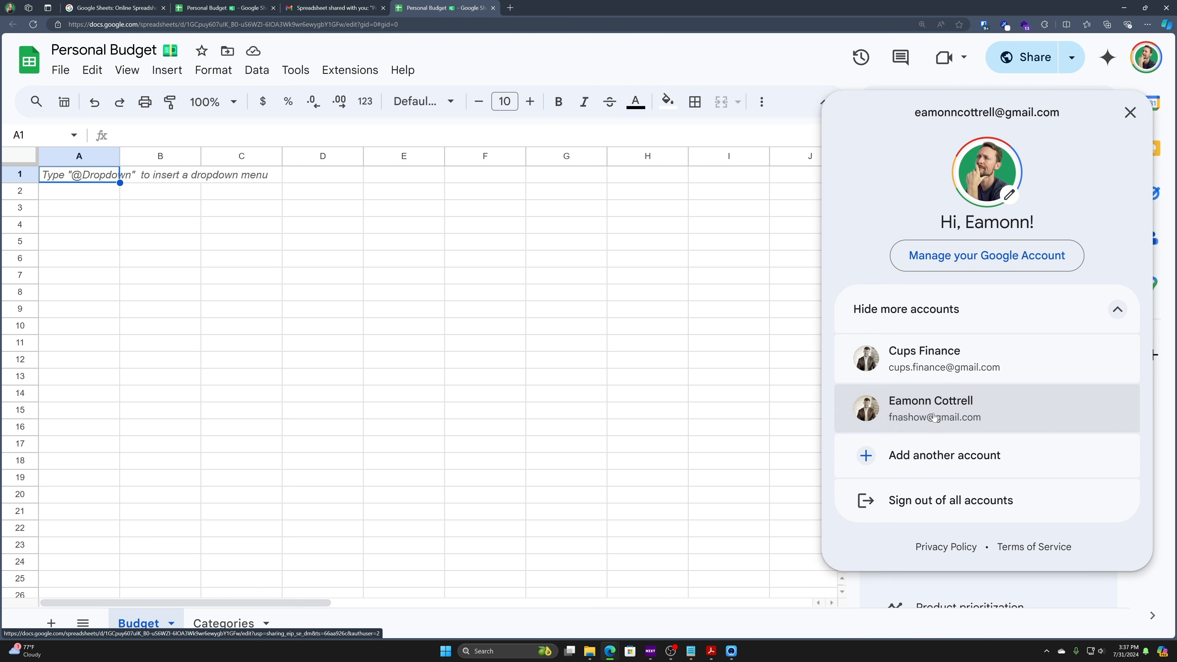
{"action": "left_click", "coordinate": [941, 399]}
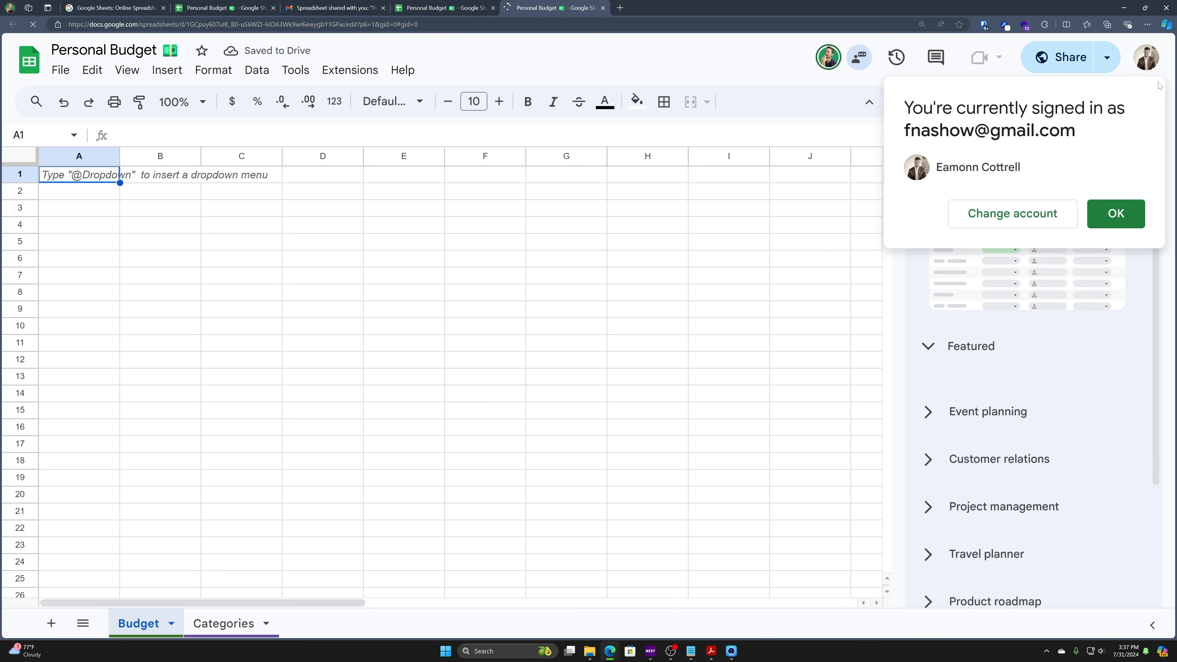
{"action": "left_click", "coordinate": [1116, 217]}
{"action": "left_click", "coordinate": [157, 210]}
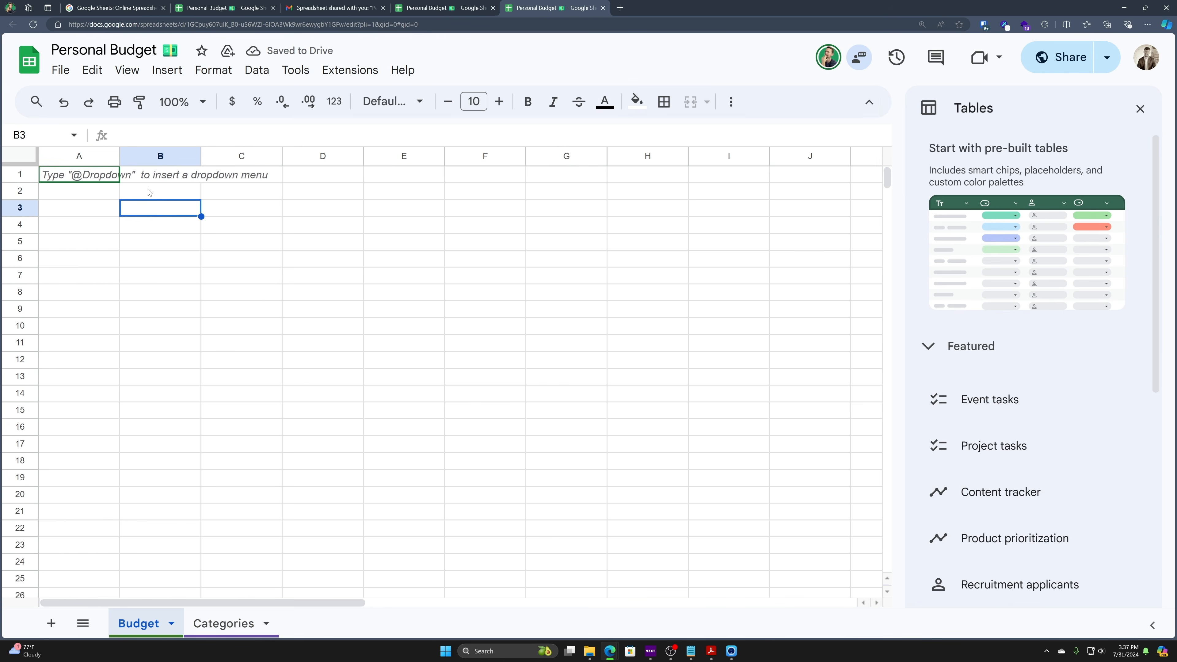
{"action": "type", "text": "I can edit a"}
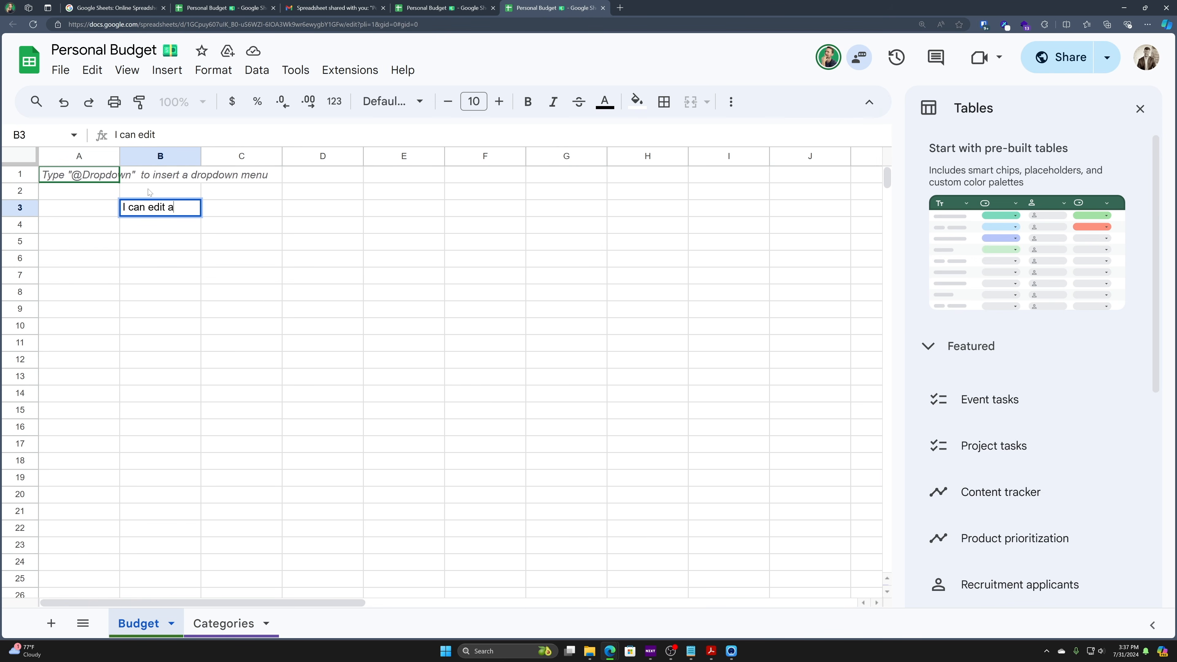
{"action": "type", "text": "s fnashow"}
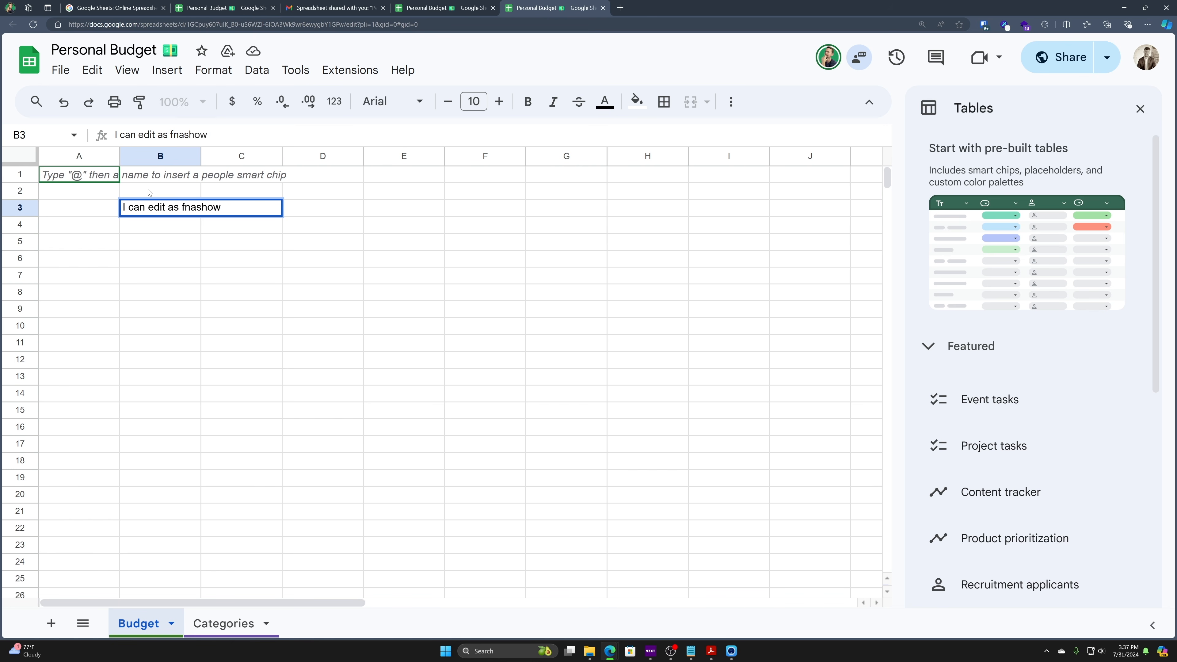
{"action": "key", "text": "Return"}
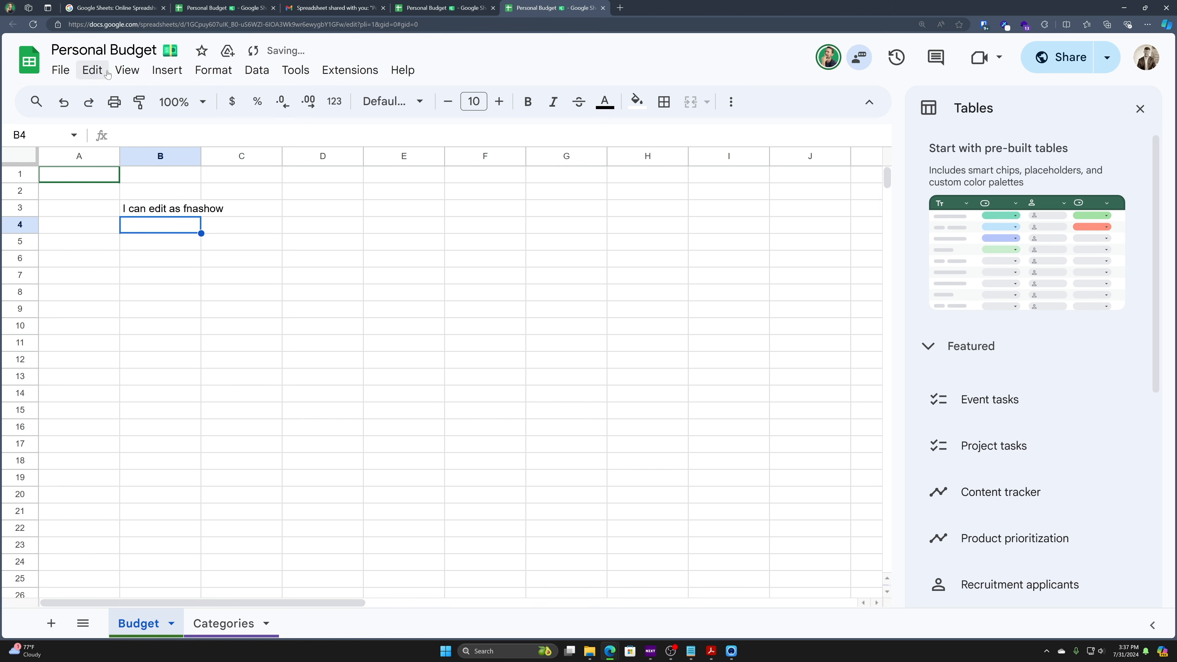
- Compare the owner's and the second account's Personal Budget tabs side by side
{"action": "left_click", "coordinate": [459, 6]}
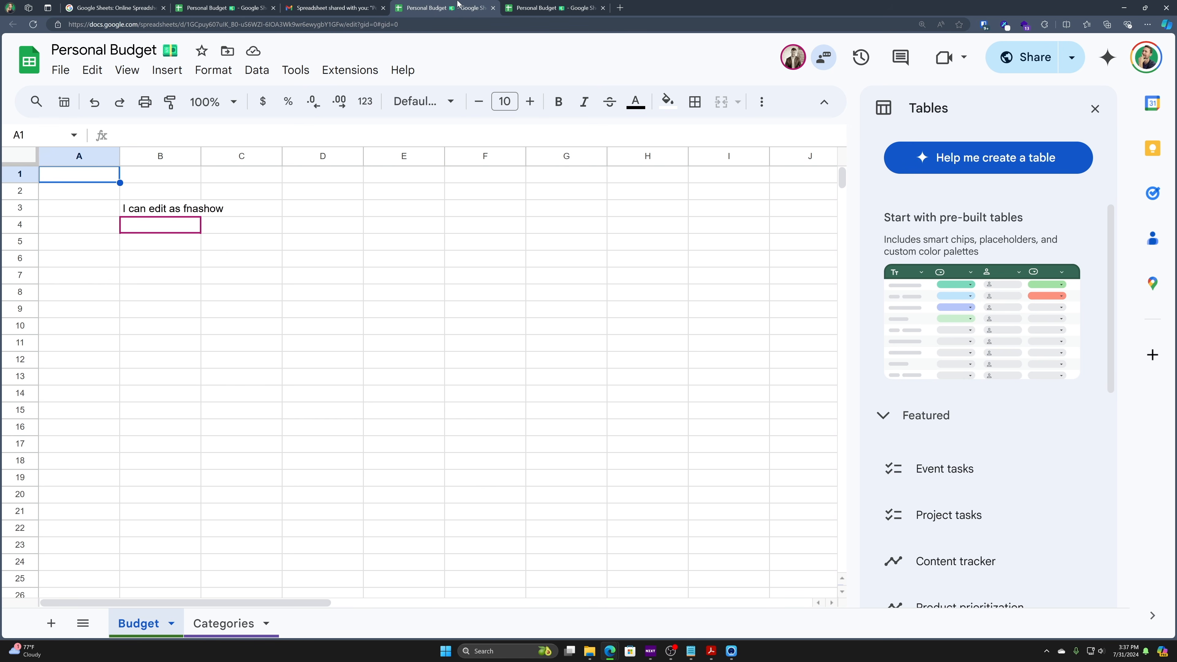
{"action": "left_click", "coordinate": [552, 6]}
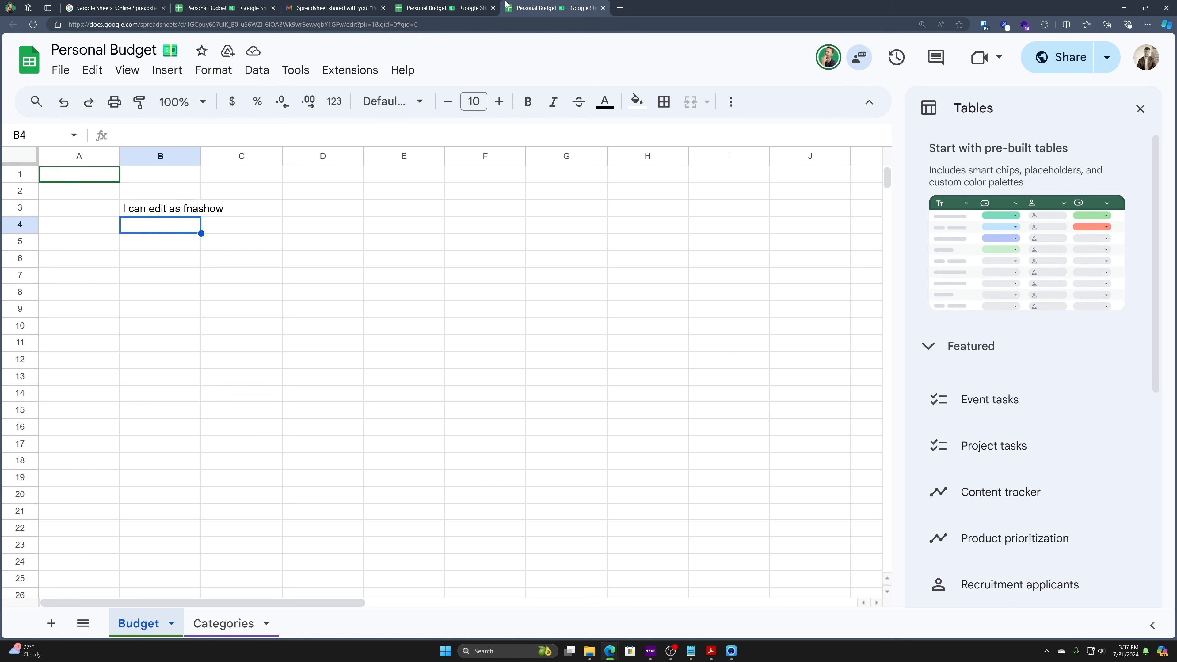
{"action": "left_click", "coordinate": [416, 6]}
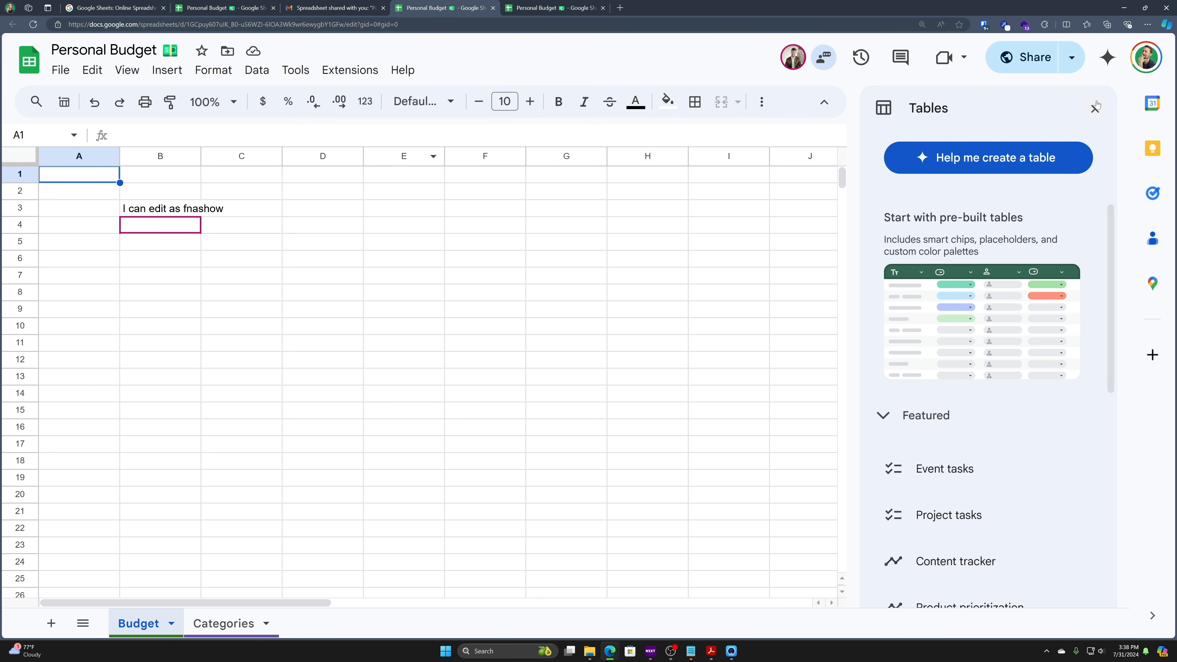
{"action": "left_click", "coordinate": [530, 5]}
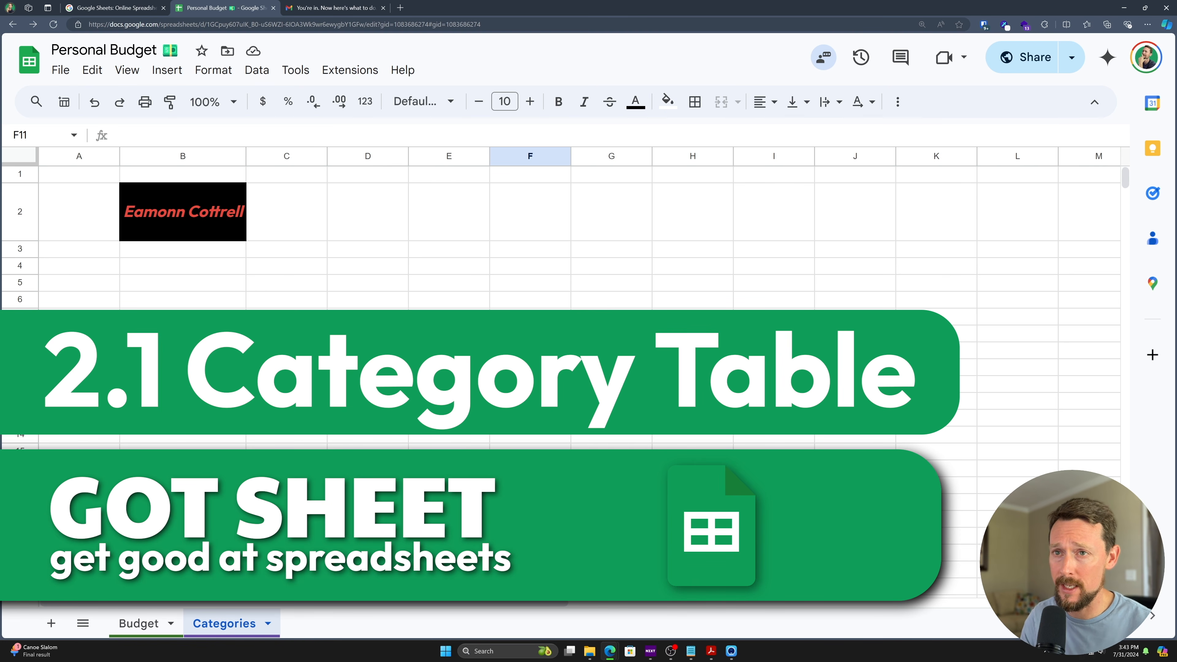
- Delete the name banner in row 2 of the Categories sheet
{"action": "left_click", "coordinate": [89, 221]}
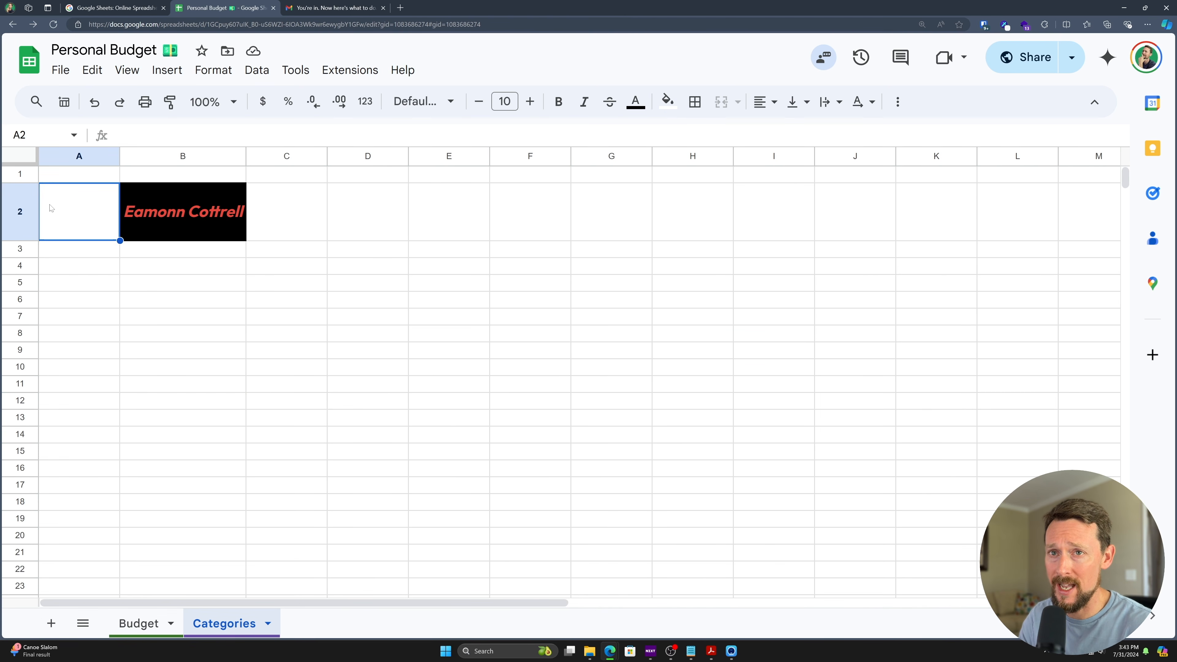
{"action": "left_click", "coordinate": [18, 212]}
{"action": "right_click", "coordinate": [21, 212]}
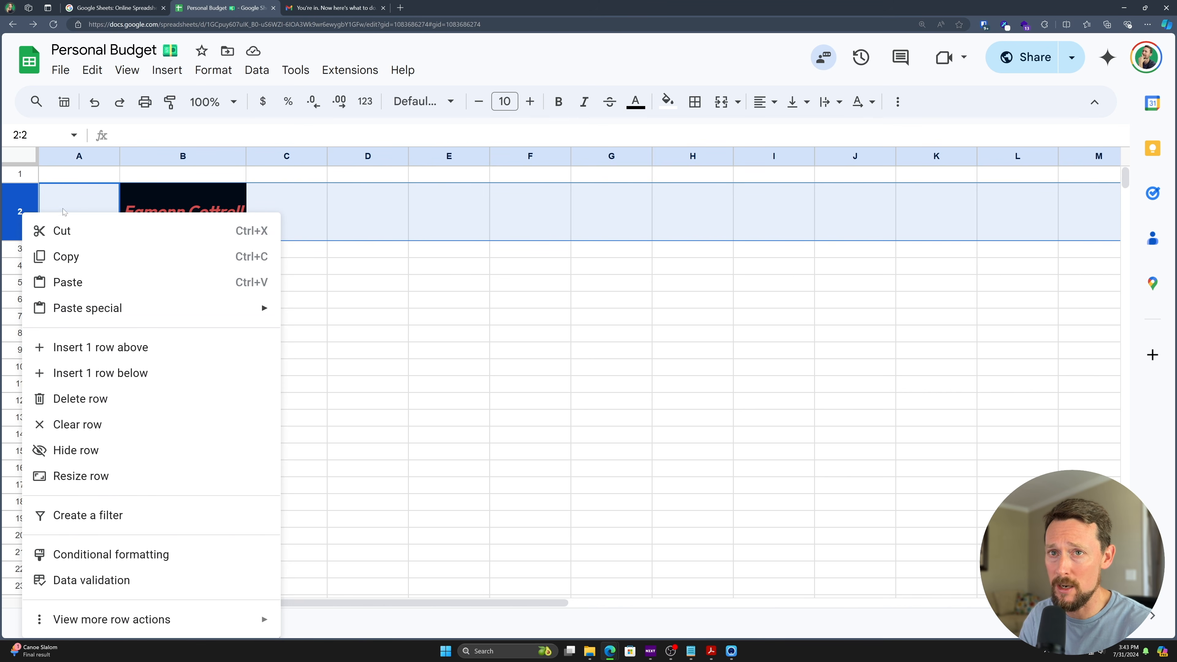
{"action": "right_click", "coordinate": [18, 198]}
{"action": "left_click", "coordinate": [83, 385]}
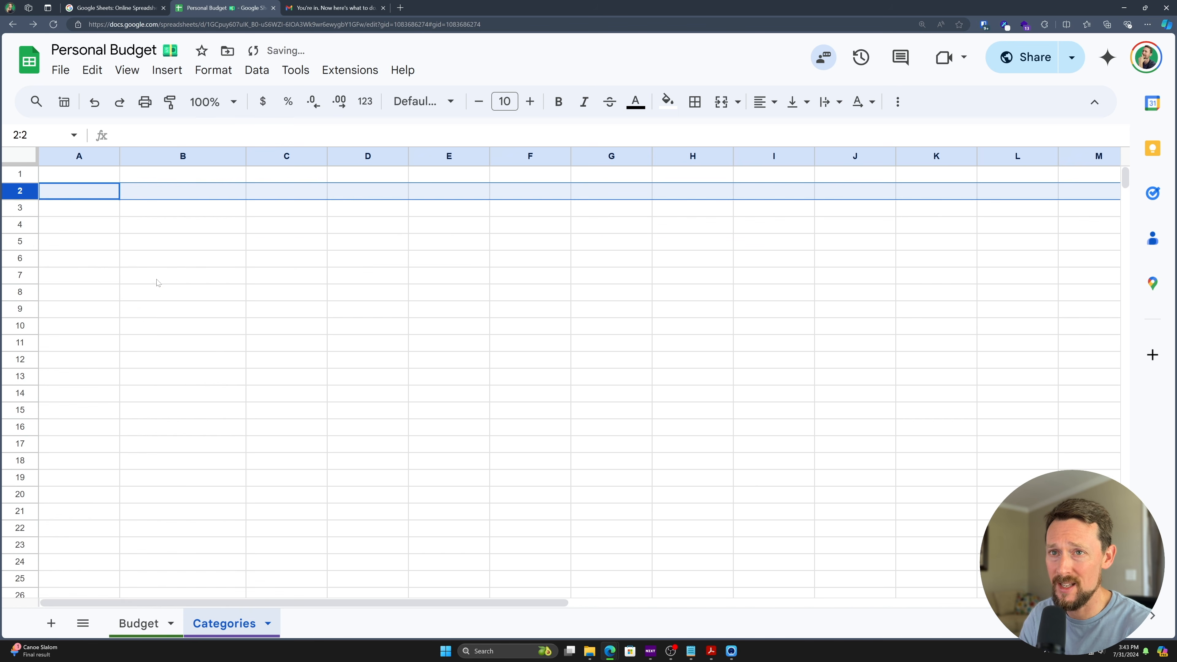
{"action": "left_click", "coordinate": [146, 309]}
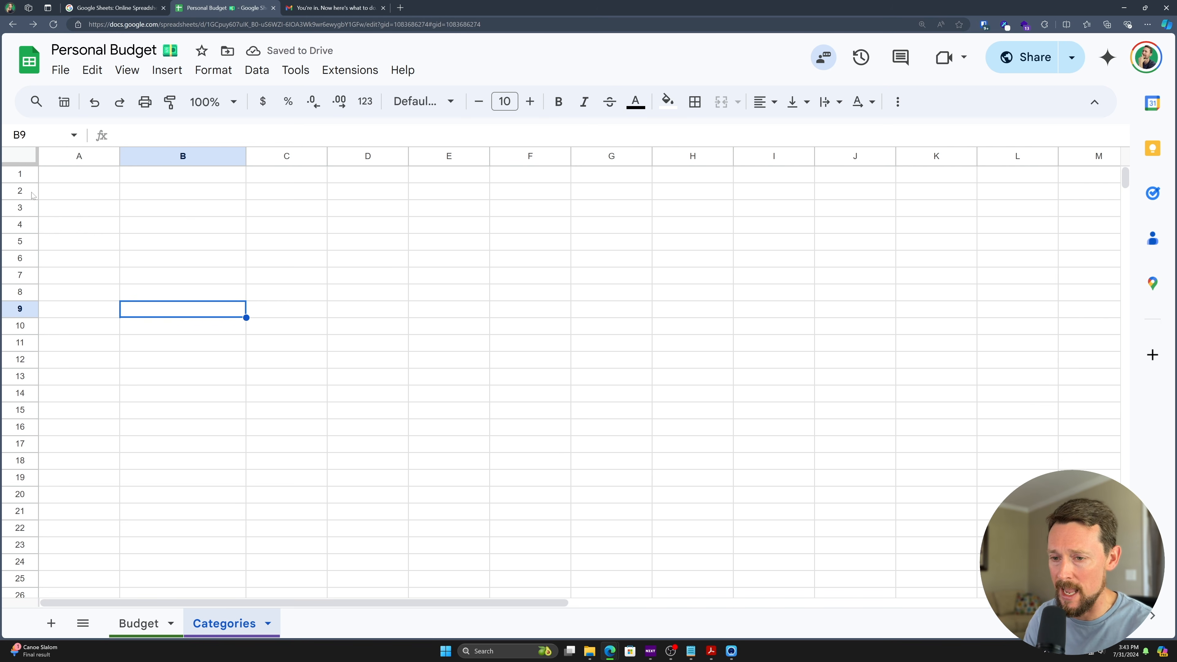
- Clear the test note from Budget cell B3, then go back to Categories
{"action": "left_click", "coordinate": [128, 615]}
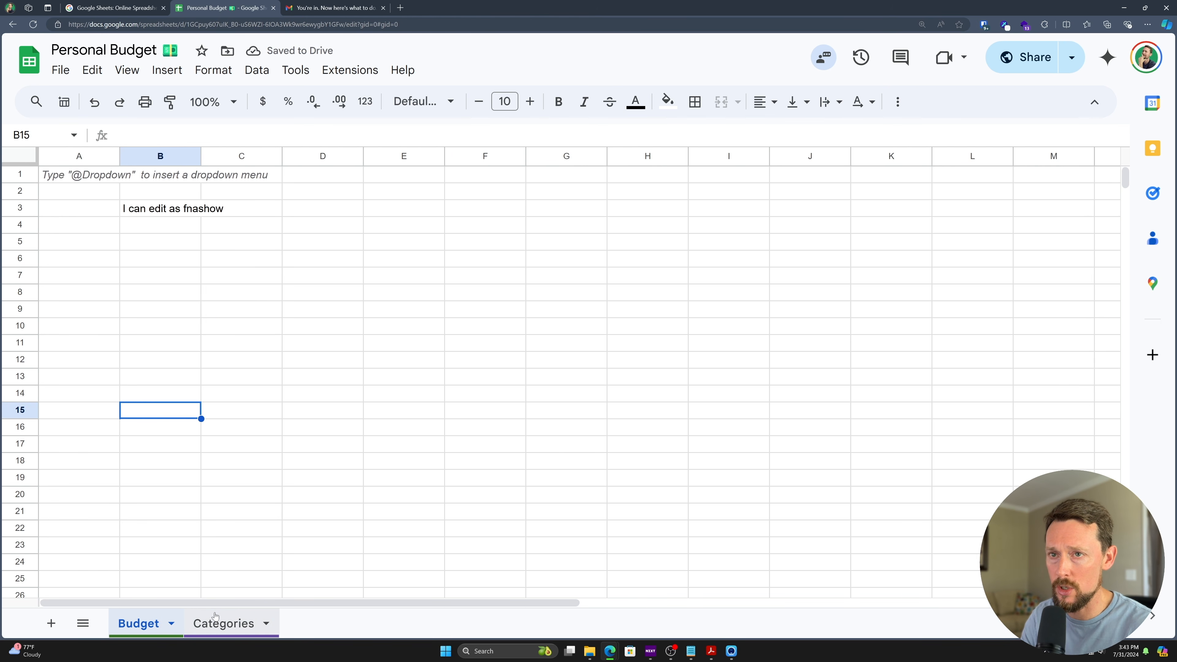
{"action": "key", "text": "ctrl+Up"}
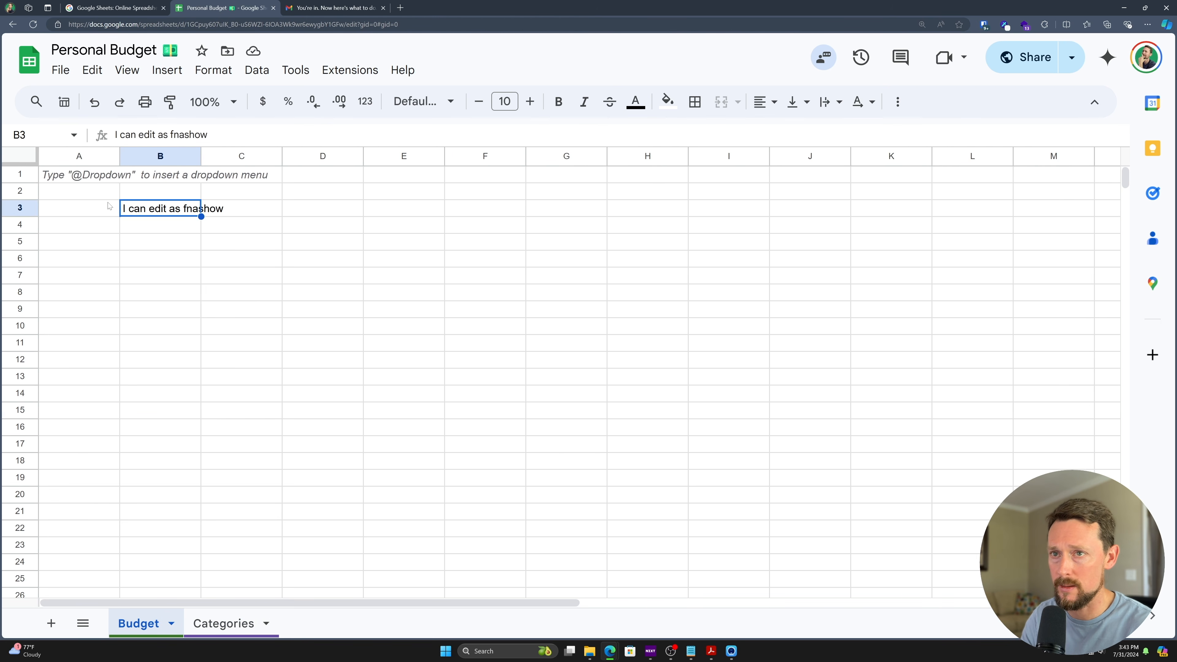
{"action": "key", "text": "Delete"}
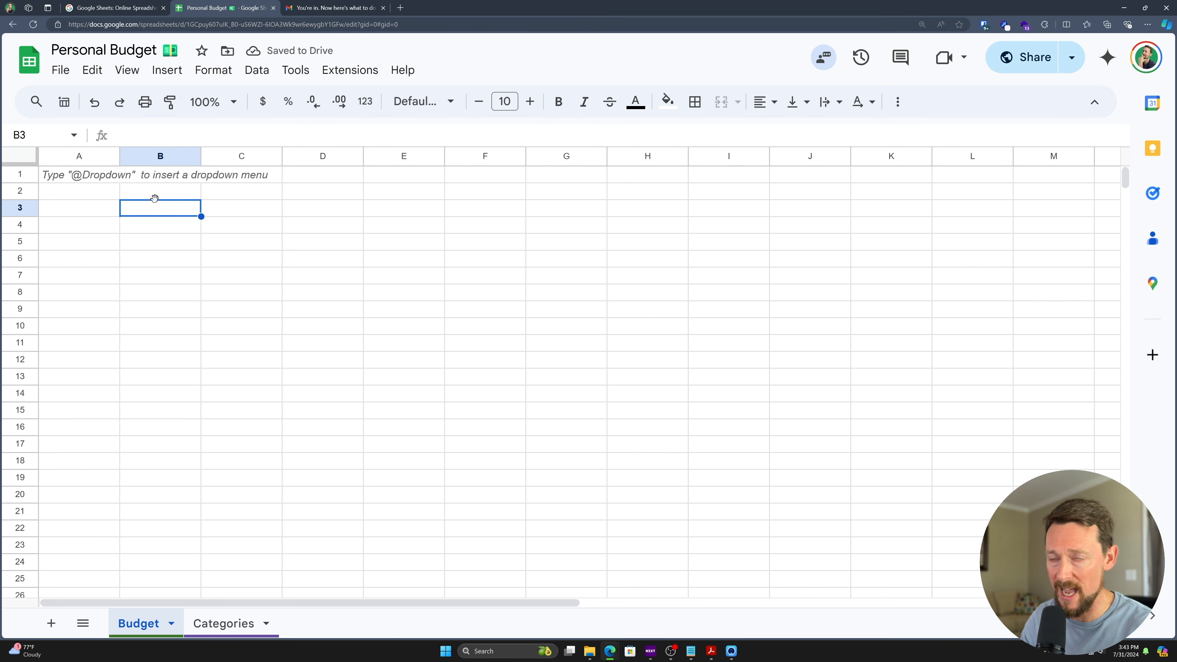
{"action": "left_click", "coordinate": [173, 227]}
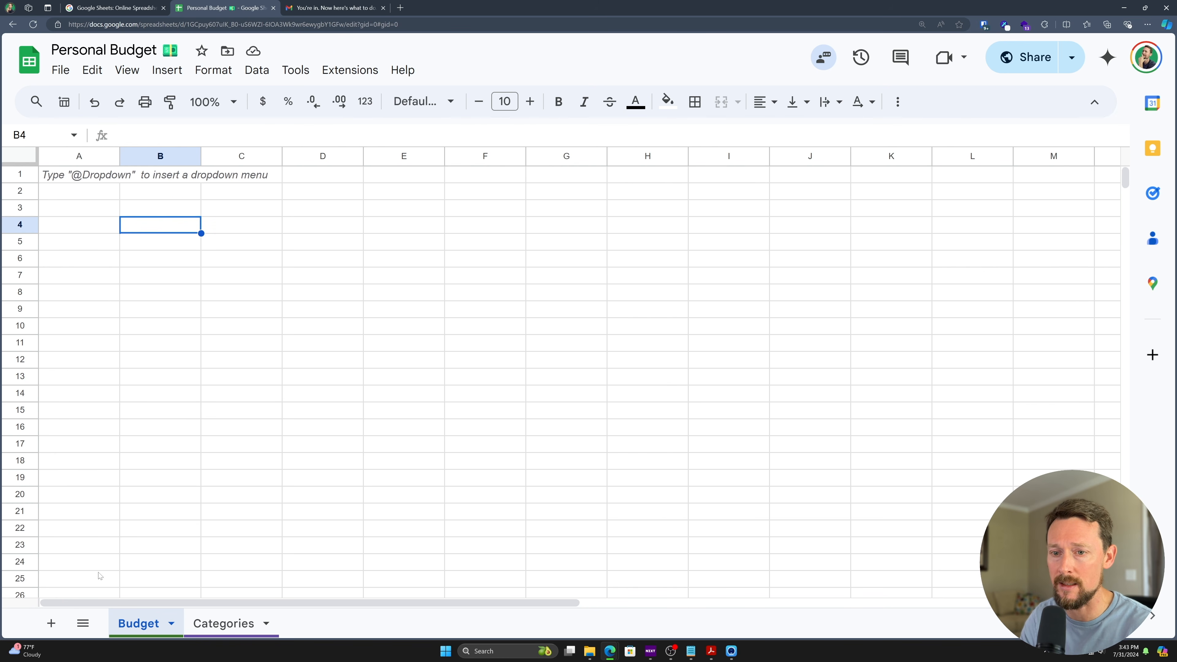
{"action": "left_click", "coordinate": [226, 626]}
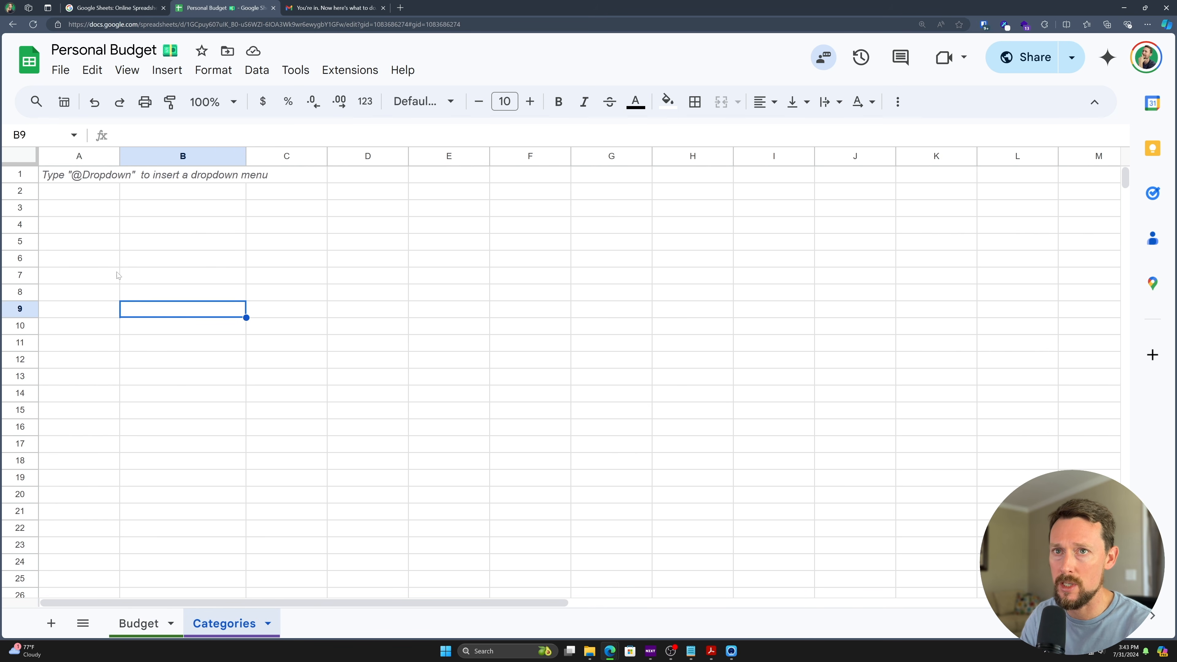
- Enter the headings Income Accounts, Expense Accounts and Payment Methods in A2:C2
{"action": "left_click", "coordinate": [82, 197]}
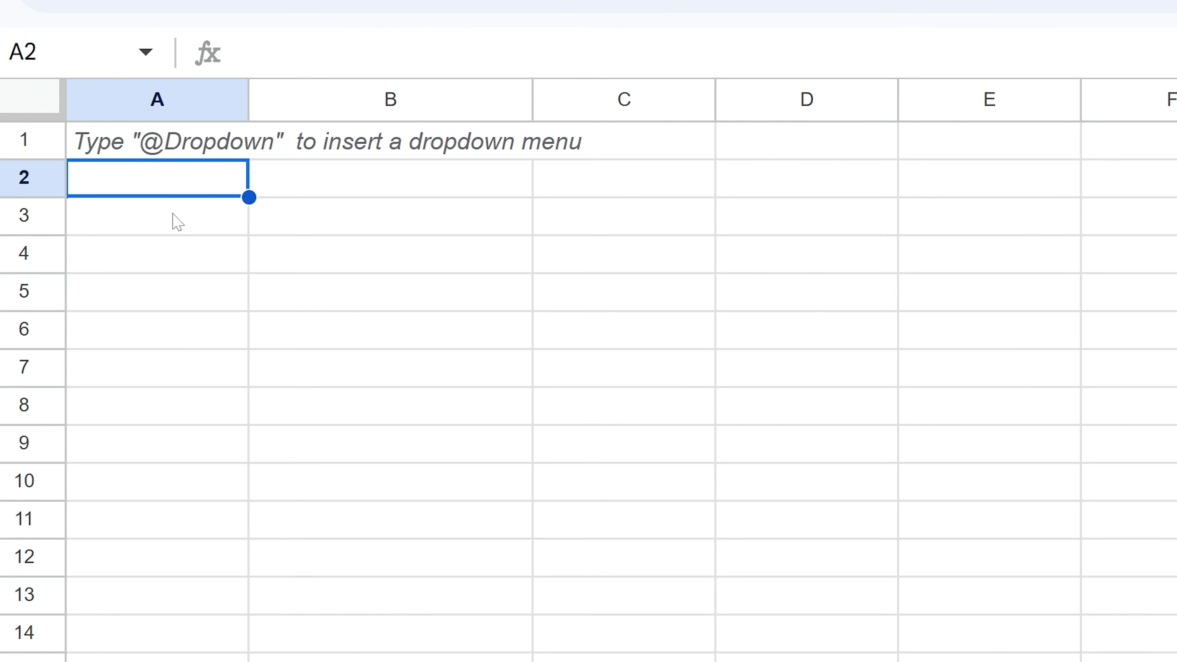
{"action": "type", "text": "Inc"}
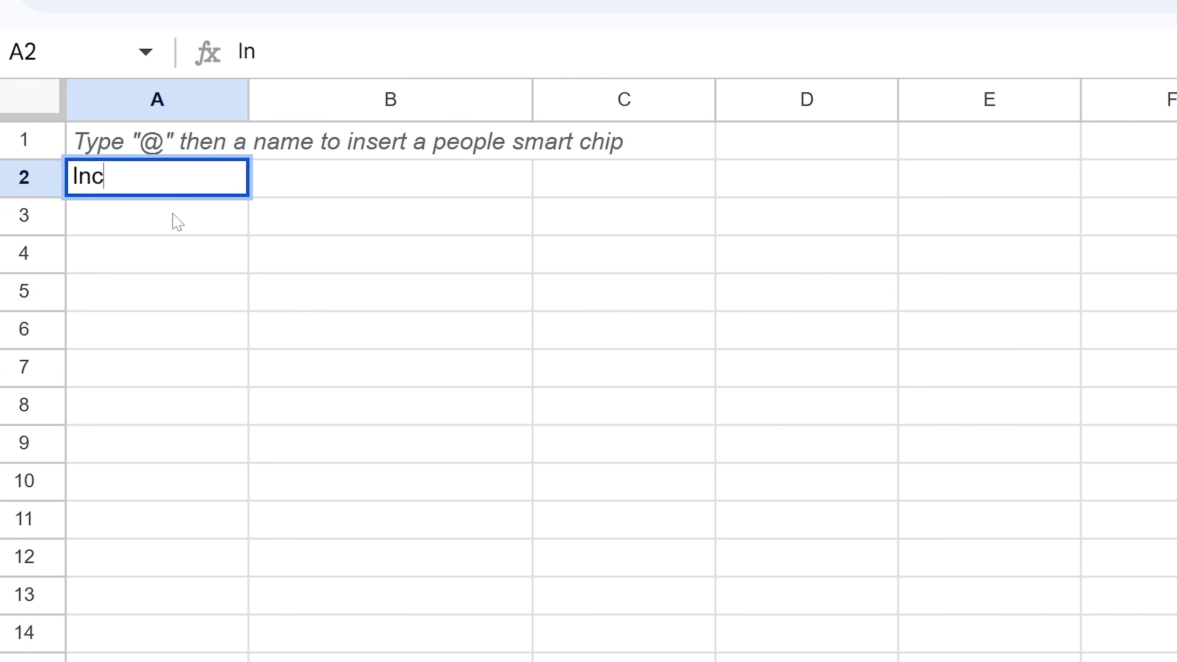
{"action": "type", "text": "ome Expense"}
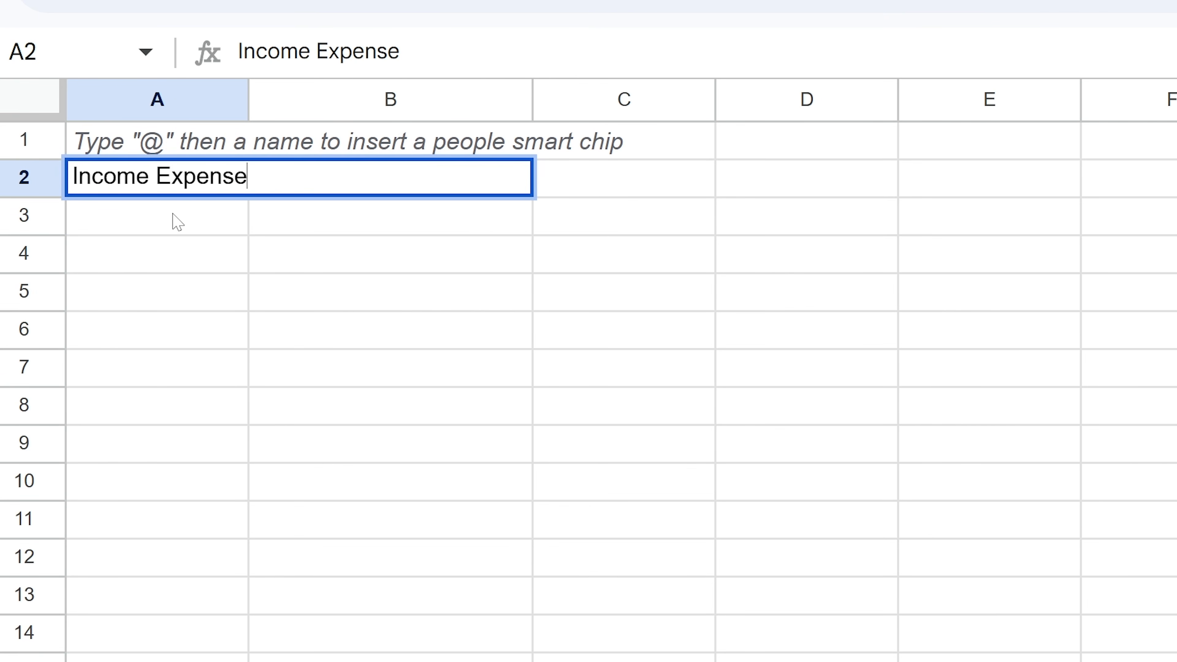
{"action": "key", "text": "ctrl+BackSpace"}
{"action": "type", "text": "Accounts"}
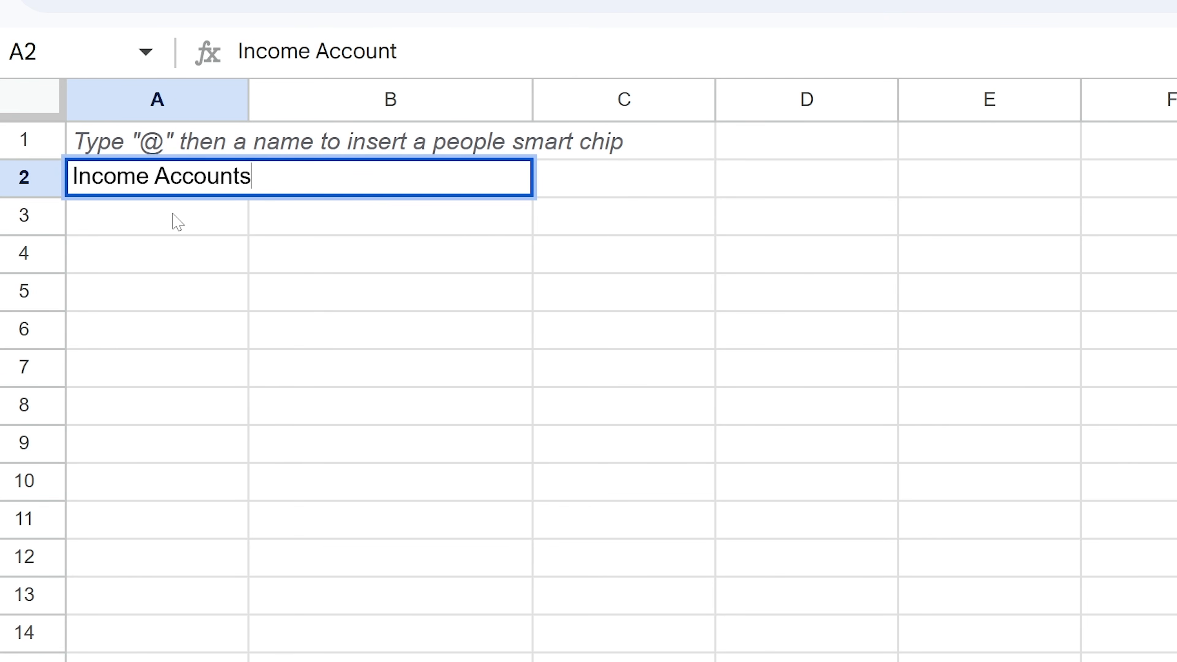
{"action": "key", "text": "Tab"}
{"action": "type", "text": "Expense Accounts"}
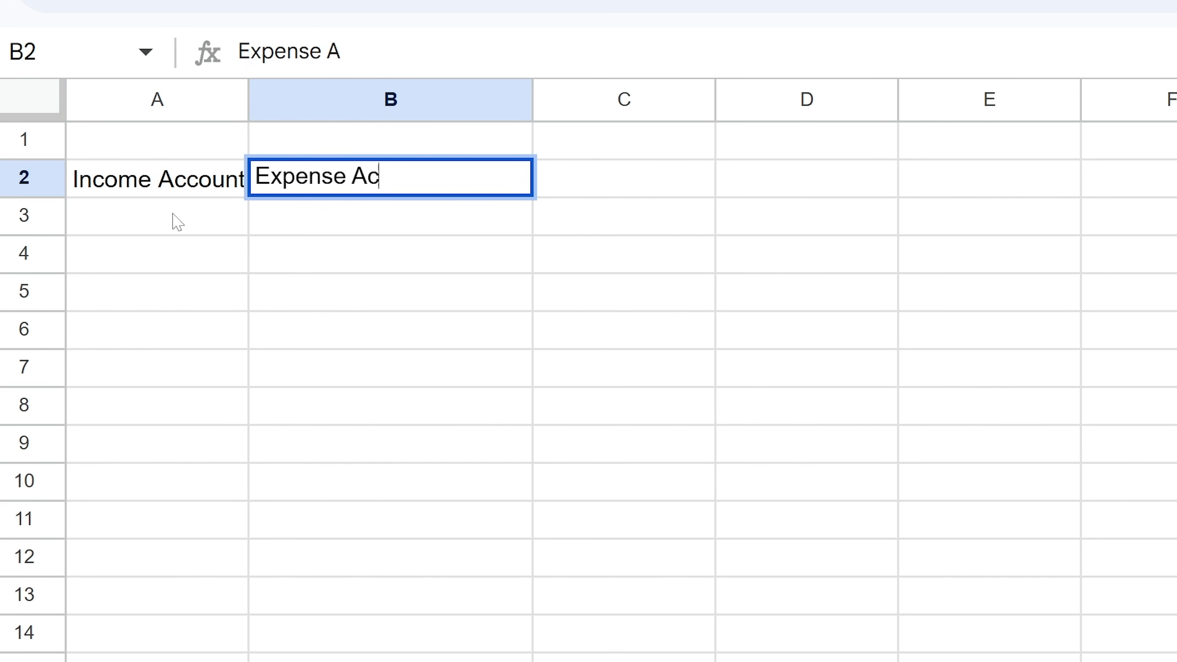
{"action": "key", "text": "Tab"}
{"action": "type", "text": "Payment Methods"}
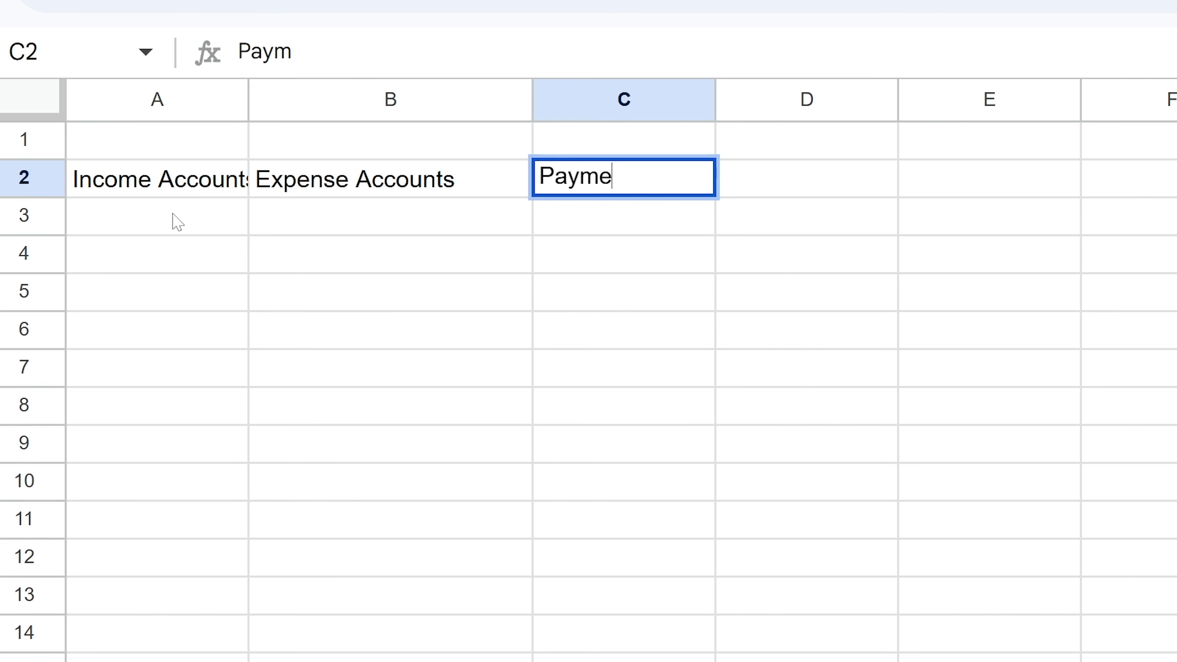
{"action": "left_click", "coordinate": [177, 221]}
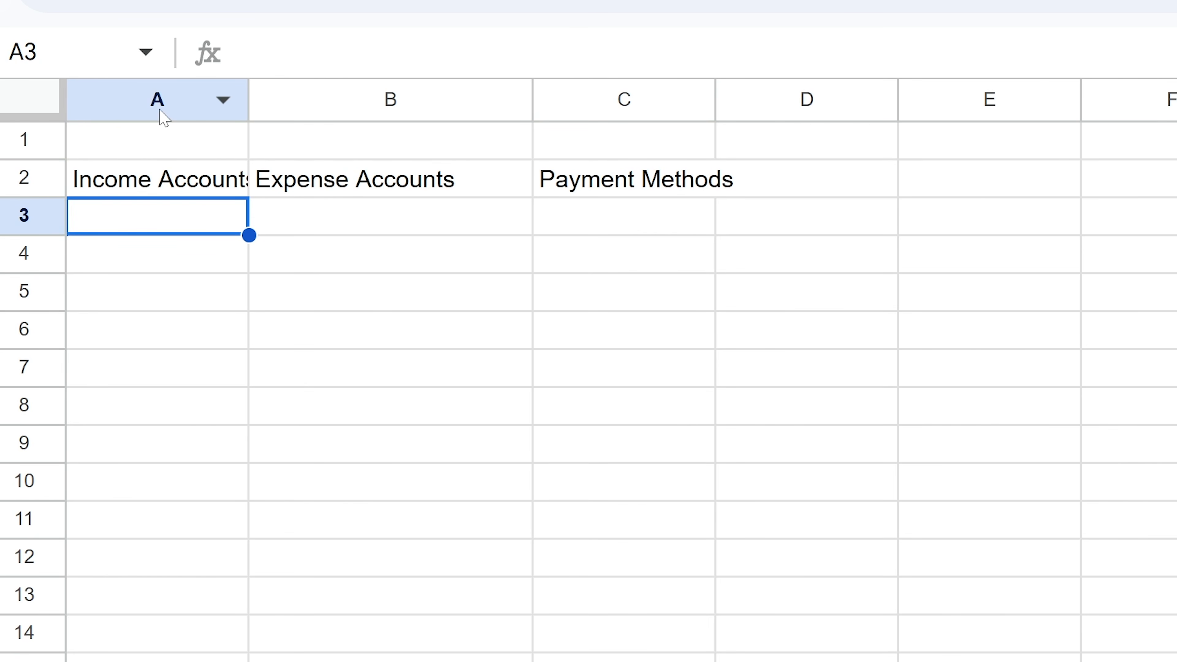
{"action": "key", "text": "ctrl+a"}
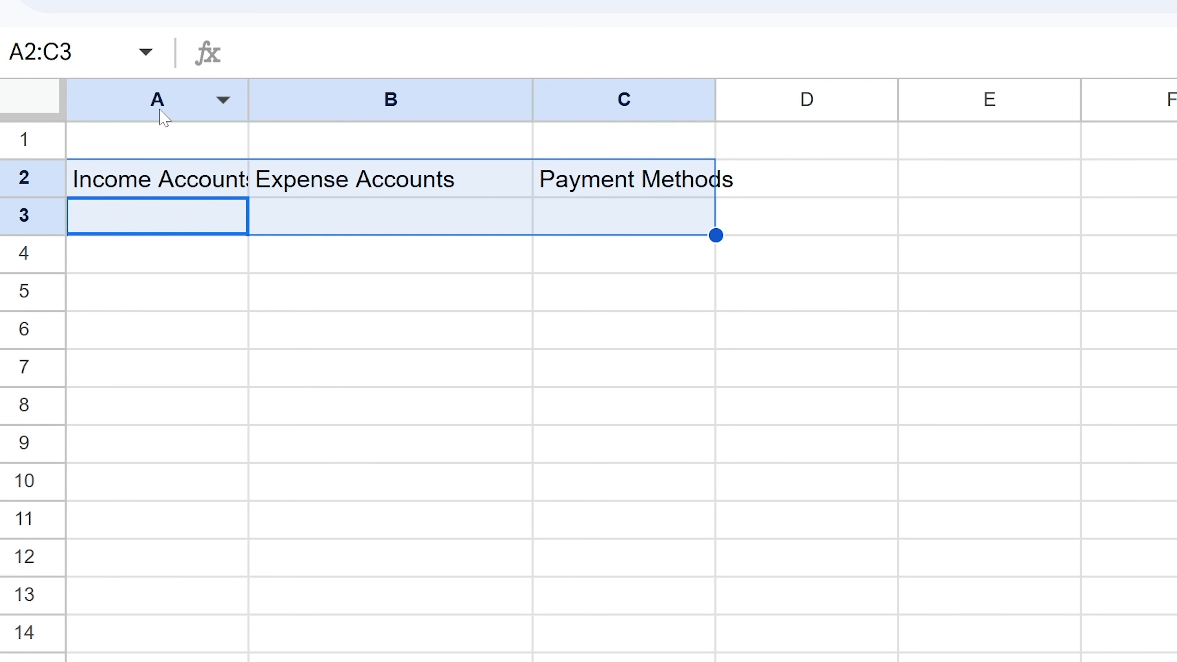
- Auto-fit all column widths and apply the Outfit font to the whole Categories sheet
{"action": "key", "text": "ctrl+a"}
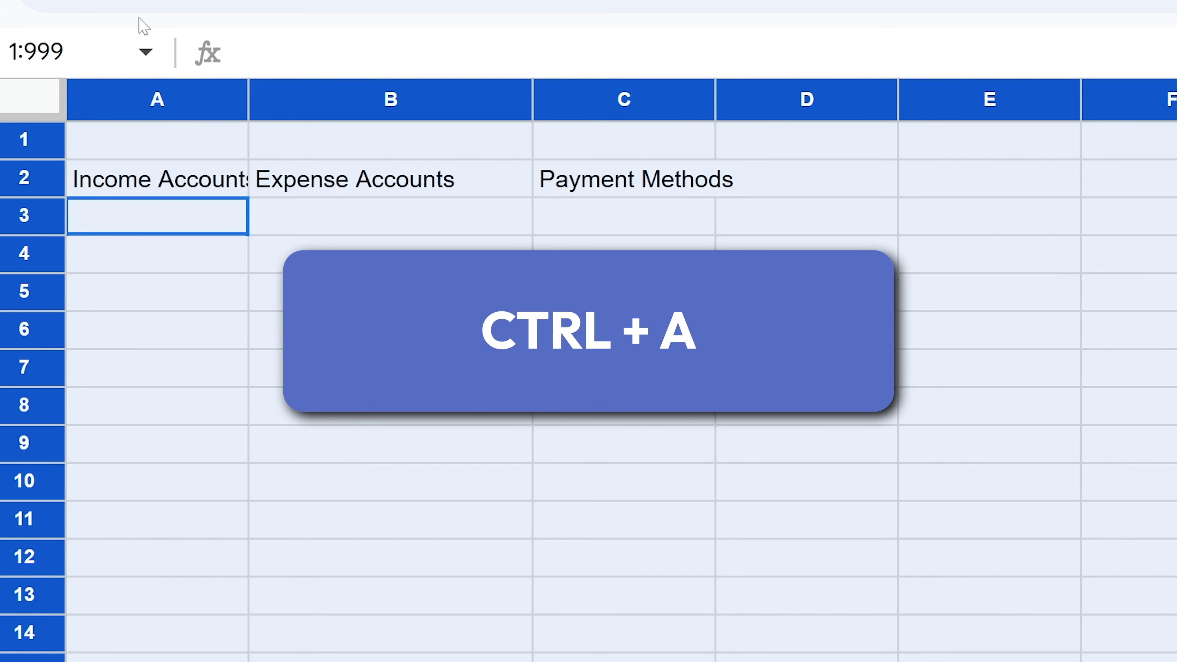
{"action": "double_click", "coordinate": [250, 101]}
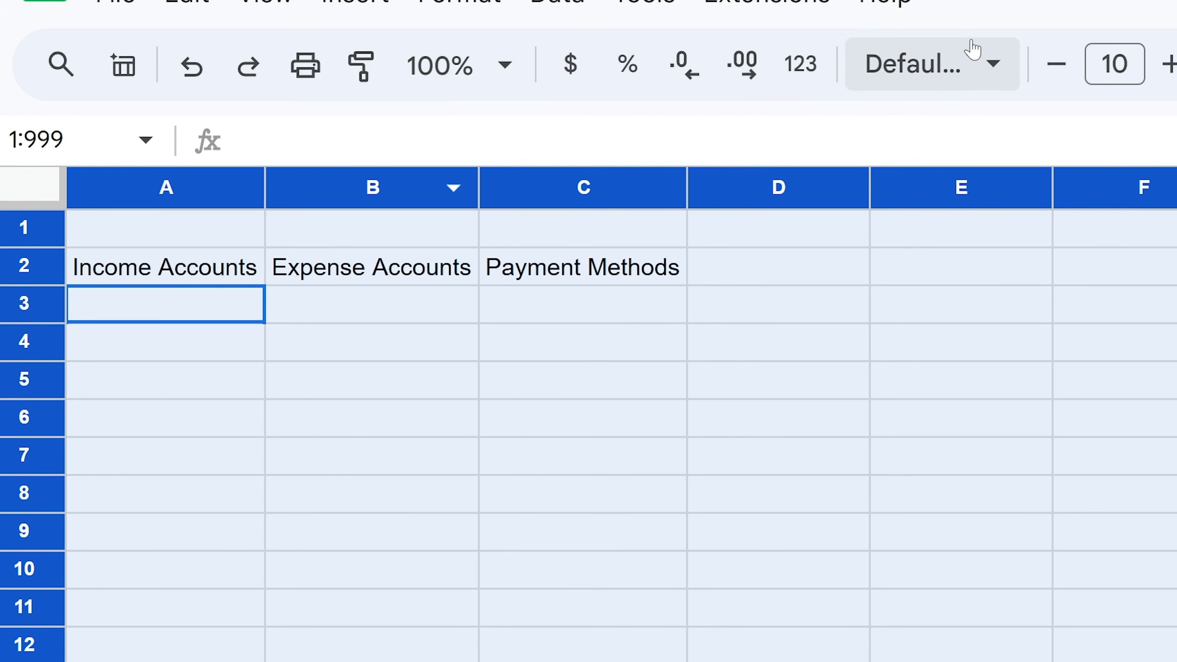
{"action": "left_click", "coordinate": [974, 48]}
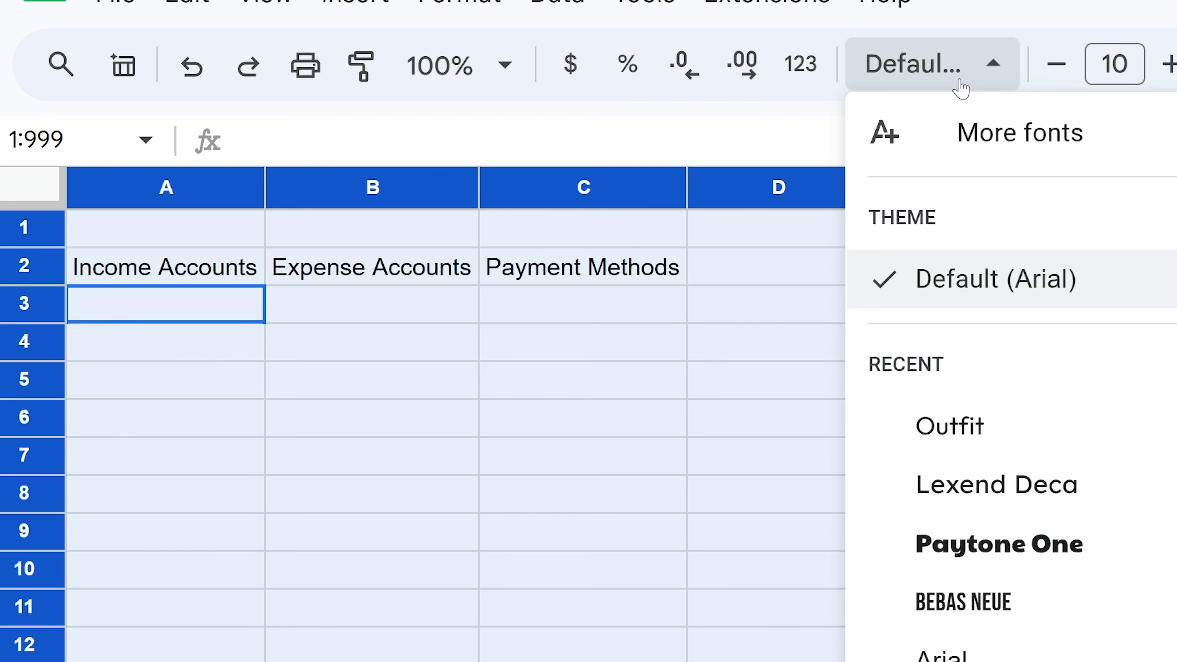
{"action": "left_click", "coordinate": [1002, 439]}
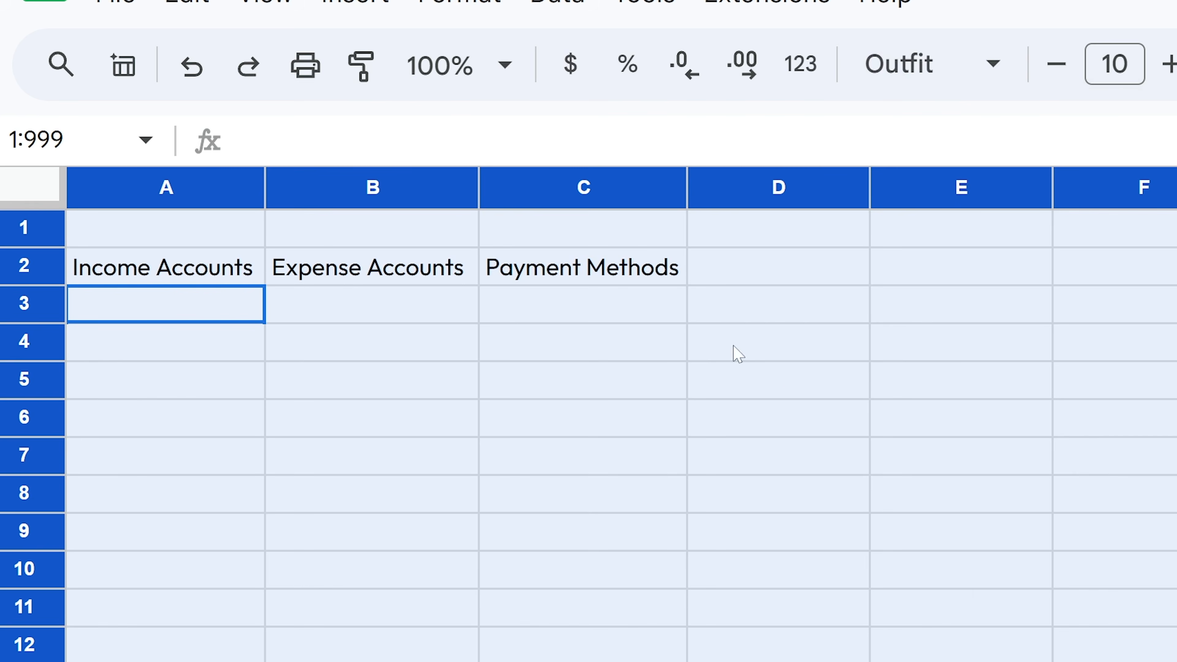
- Make the row 2 headings bold
{"action": "left_click", "coordinate": [47, 268]}
{"action": "key", "text": "ctrl+b"}
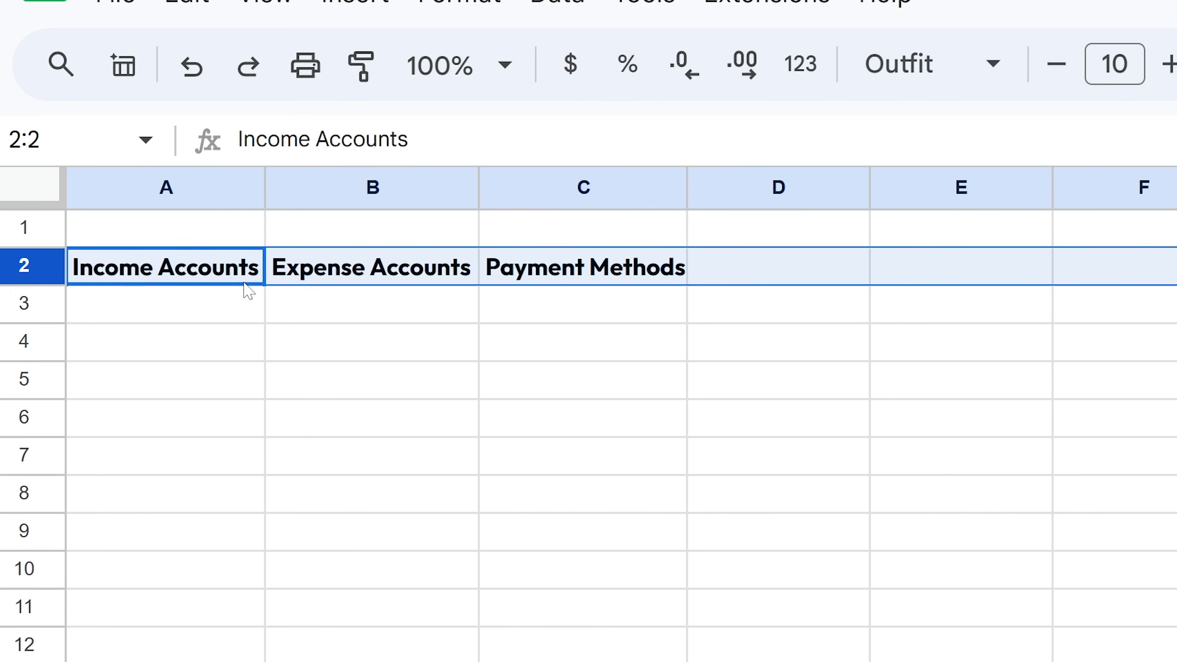
{"action": "left_click", "coordinate": [982, 65]}
{"action": "left_click", "coordinate": [981, 65]}
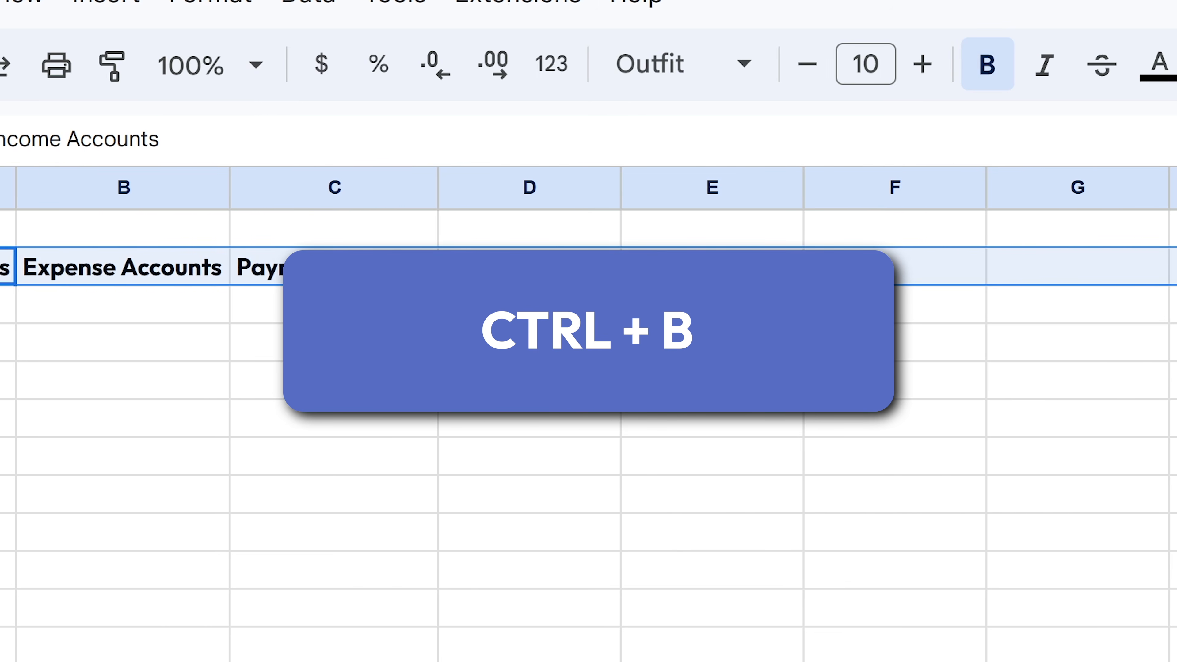
{"action": "left_click_drag", "start_coordinate": [123, 316], "coordinate": [548, 569]}
{"action": "left_click_drag", "start_coordinate": [549, 636], "coordinate": [552, 660]}
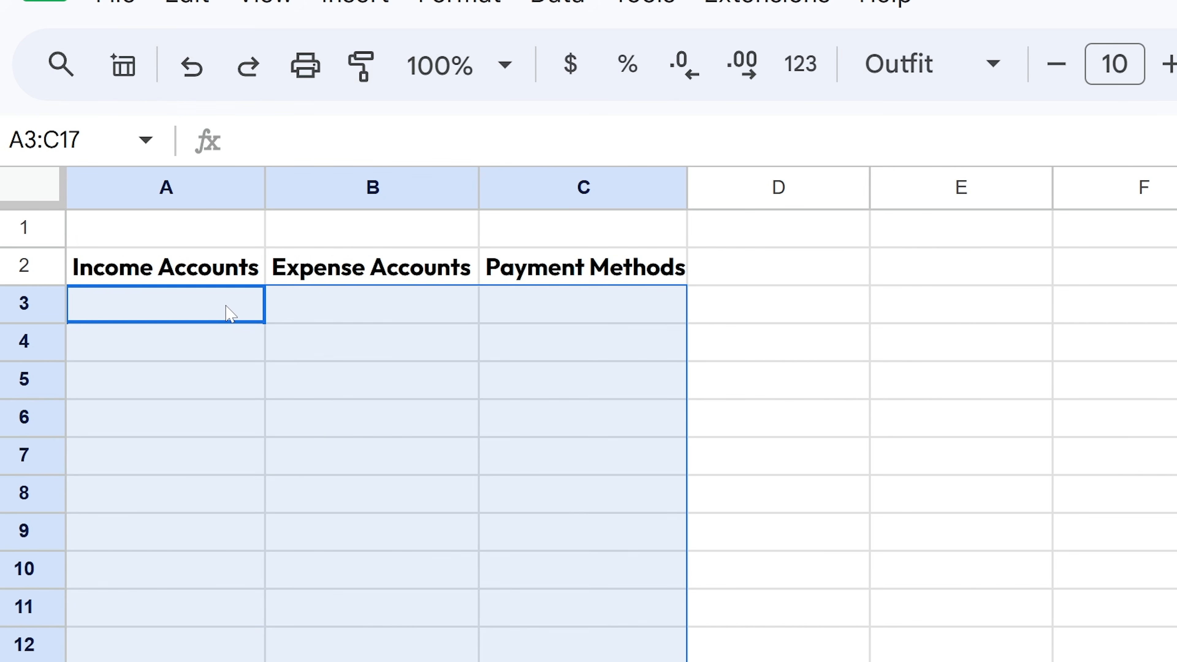
- Paste the income accounts (Paycheck, Other Income) at A3 as values only
{"action": "left_click", "coordinate": [234, 311]}
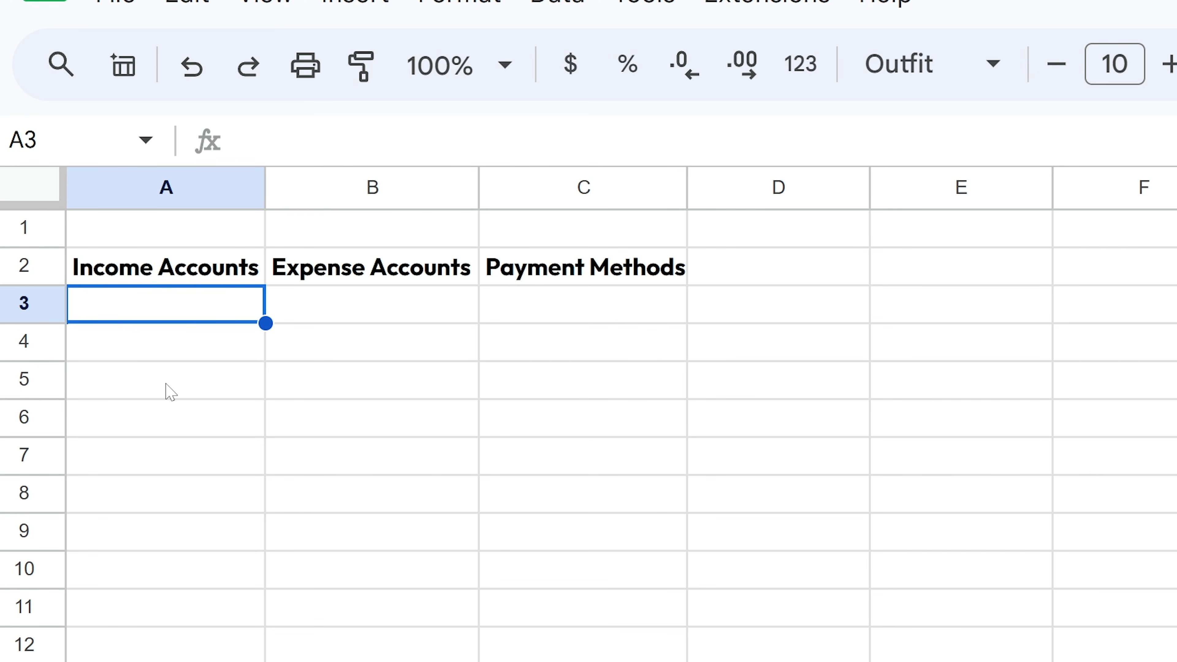
{"action": "type", "text": "Paycheck Other Income"}
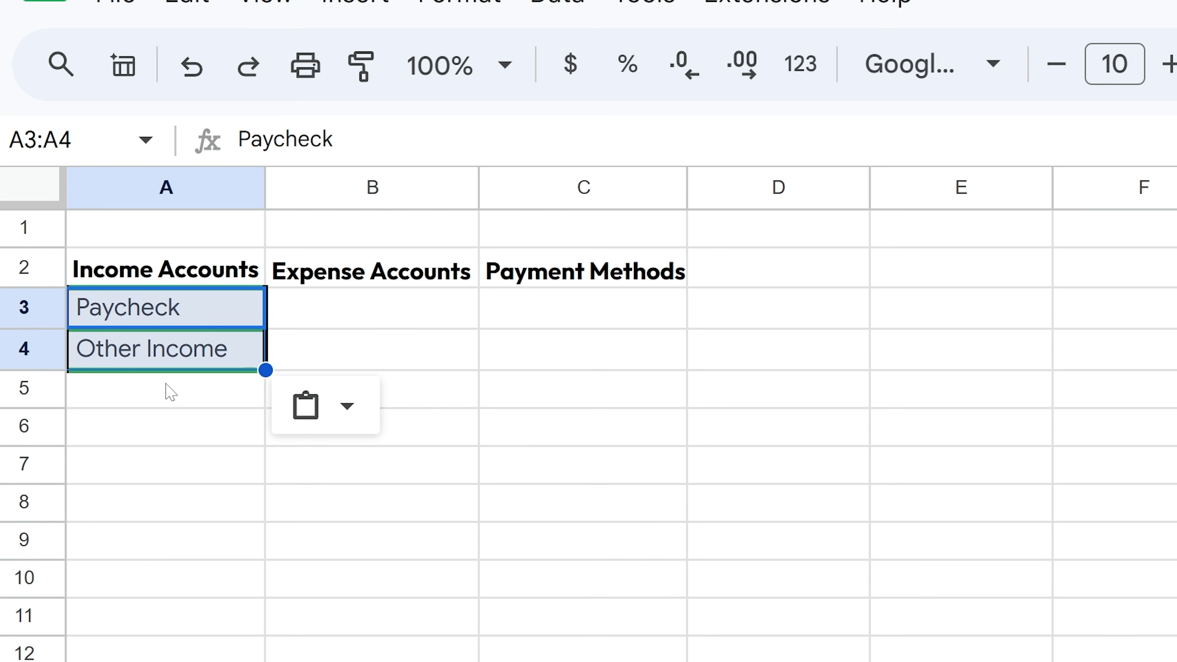
{"action": "left_click", "coordinate": [218, 650]}
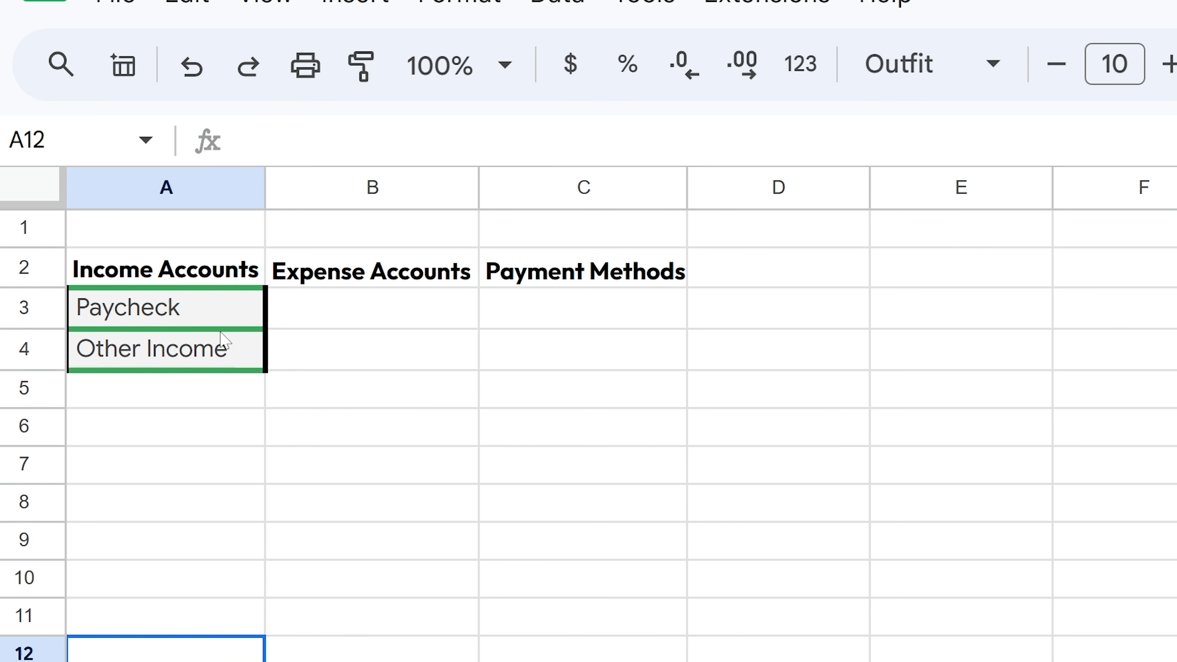
{"action": "left_click_drag", "start_coordinate": [226, 329], "coordinate": [225, 342]}
{"action": "key", "text": "ctrl+c"}
{"action": "key", "text": "ctrl+z"}
{"action": "key", "text": "ctrl+shift+v"}
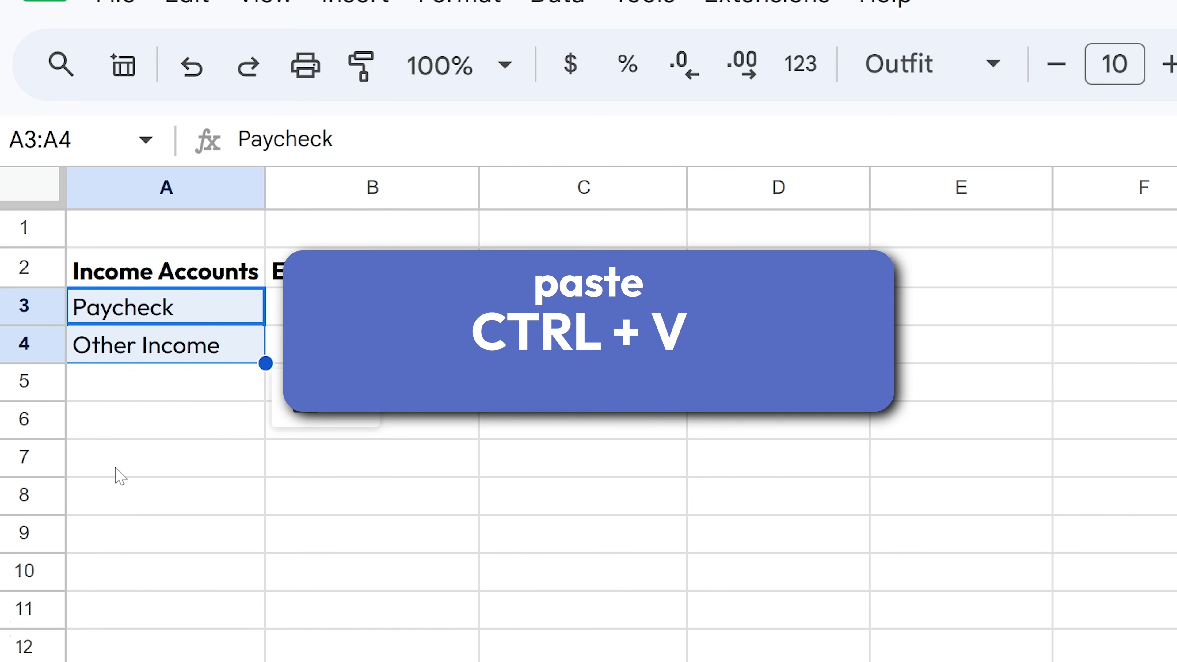
{"action": "left_click", "coordinate": [205, 325]}
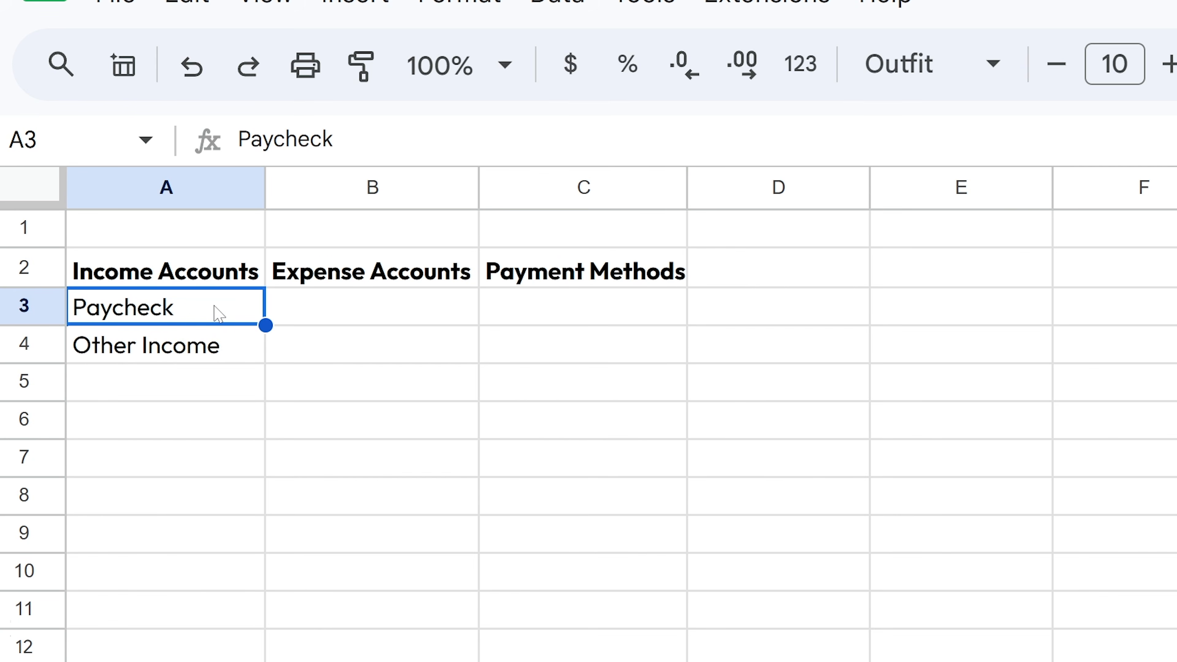
{"action": "key", "text": "ctrl+z"}
{"action": "key", "text": "ctrl+v"}
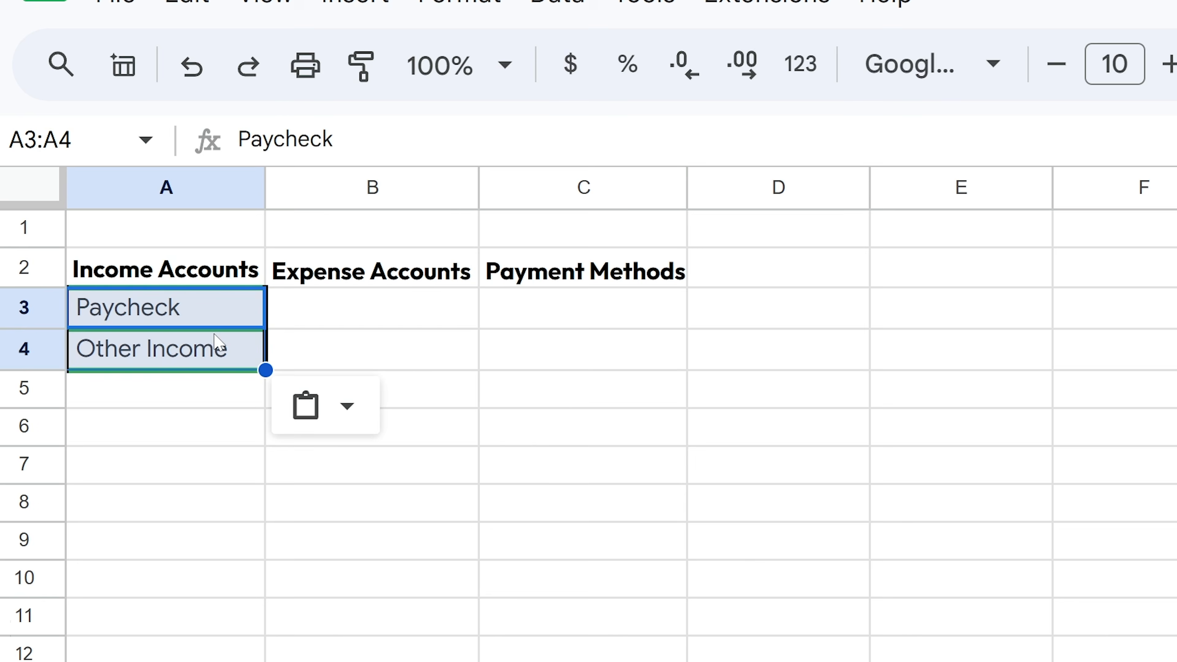
{"action": "left_click", "coordinate": [327, 406]}
{"action": "left_click", "coordinate": [440, 490]}
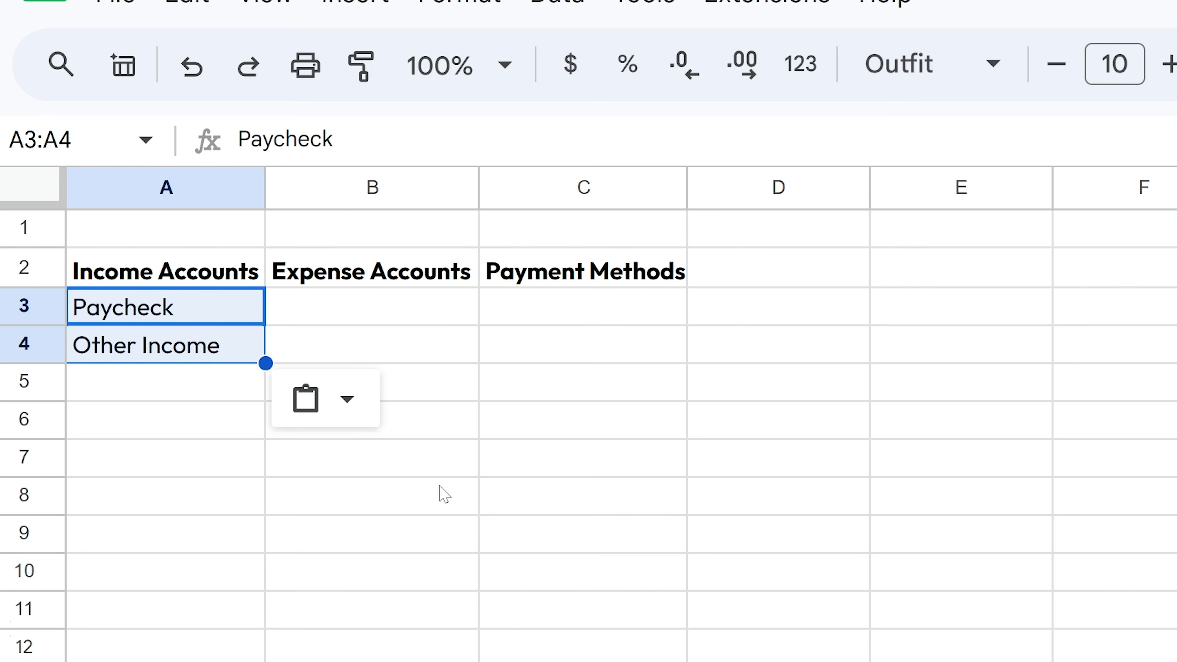
{"action": "left_click", "coordinate": [352, 408]}
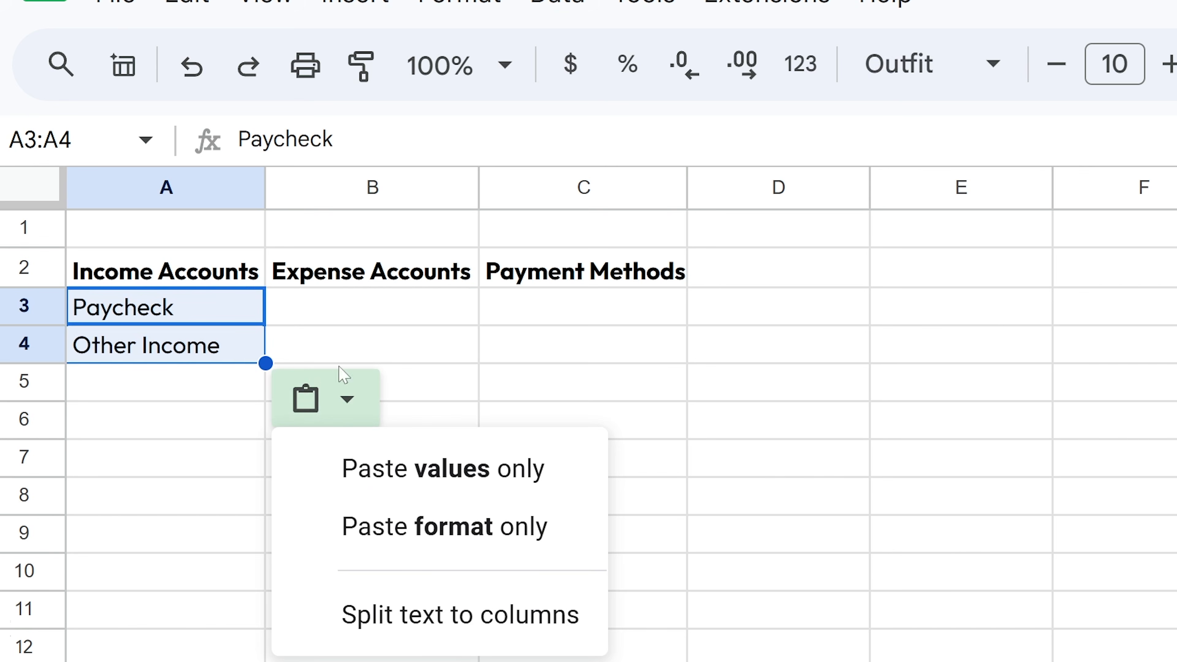
{"action": "left_click", "coordinate": [159, 338]}
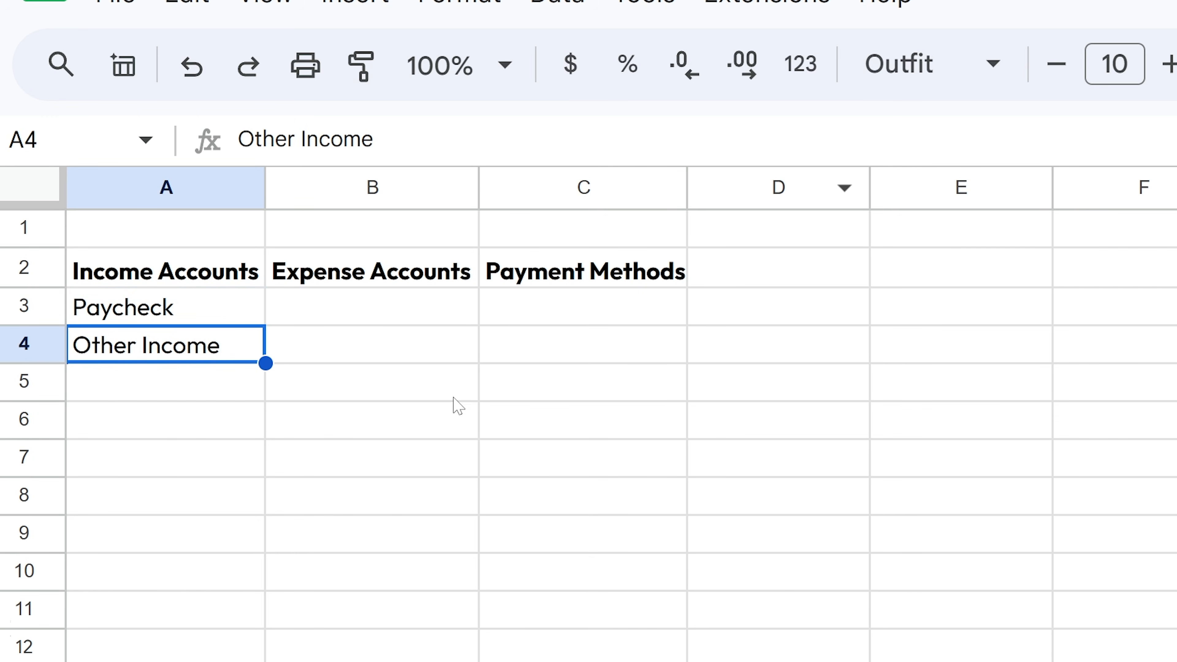
- Paste the ten expense accounts and six payment methods starting at B3
{"action": "left_click", "coordinate": [373, 313]}
{"action": "key", "text": "ctrl+v"}
{"action": "left_click", "coordinate": [640, 495]}
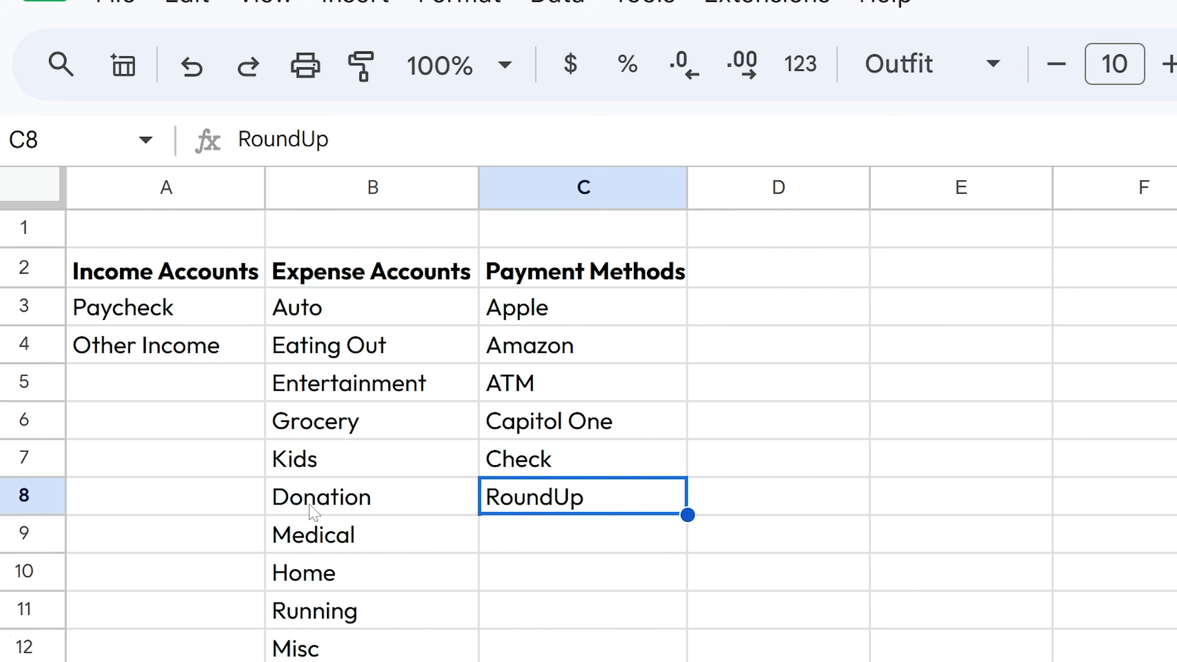
{"action": "left_click", "coordinate": [327, 344]}
- Convert the category block into a table named Categories
{"action": "left_click", "coordinate": [223, 282]}
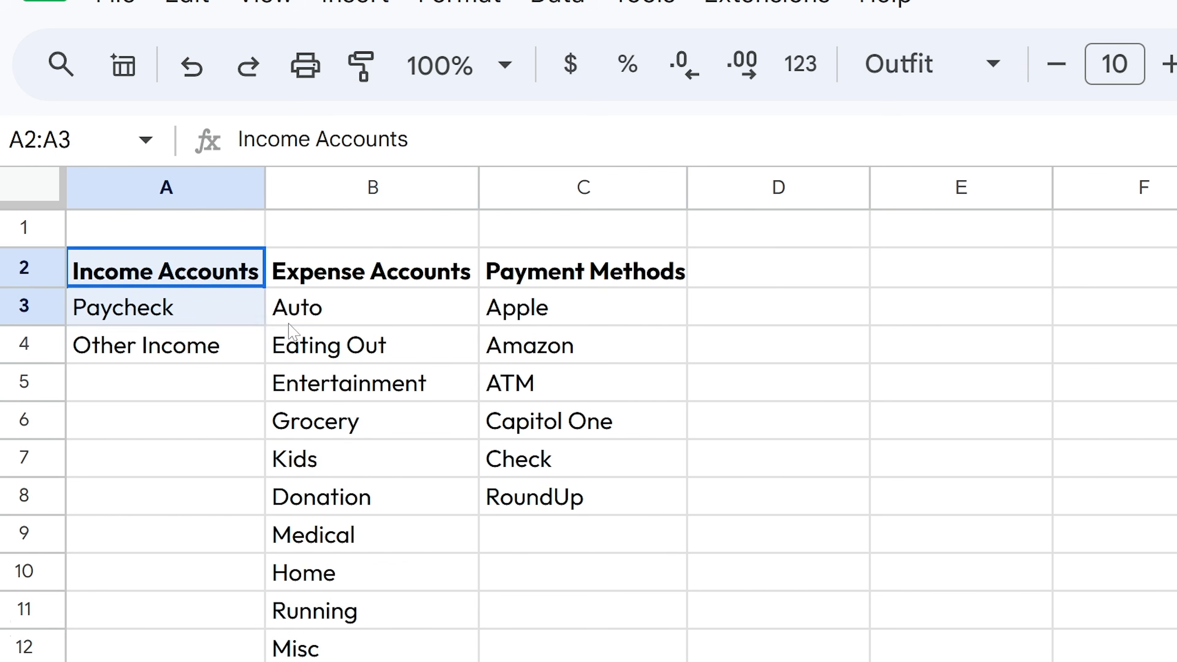
{"action": "key", "text": "ctrl+a"}
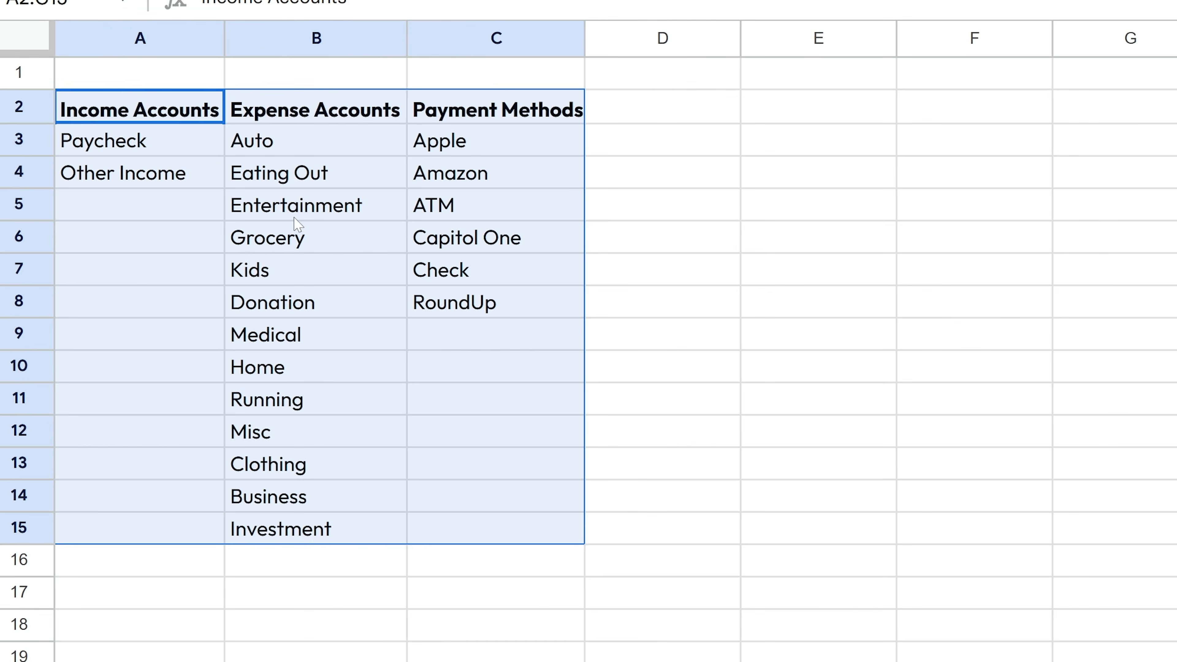
{"action": "right_click", "coordinate": [297, 225]}
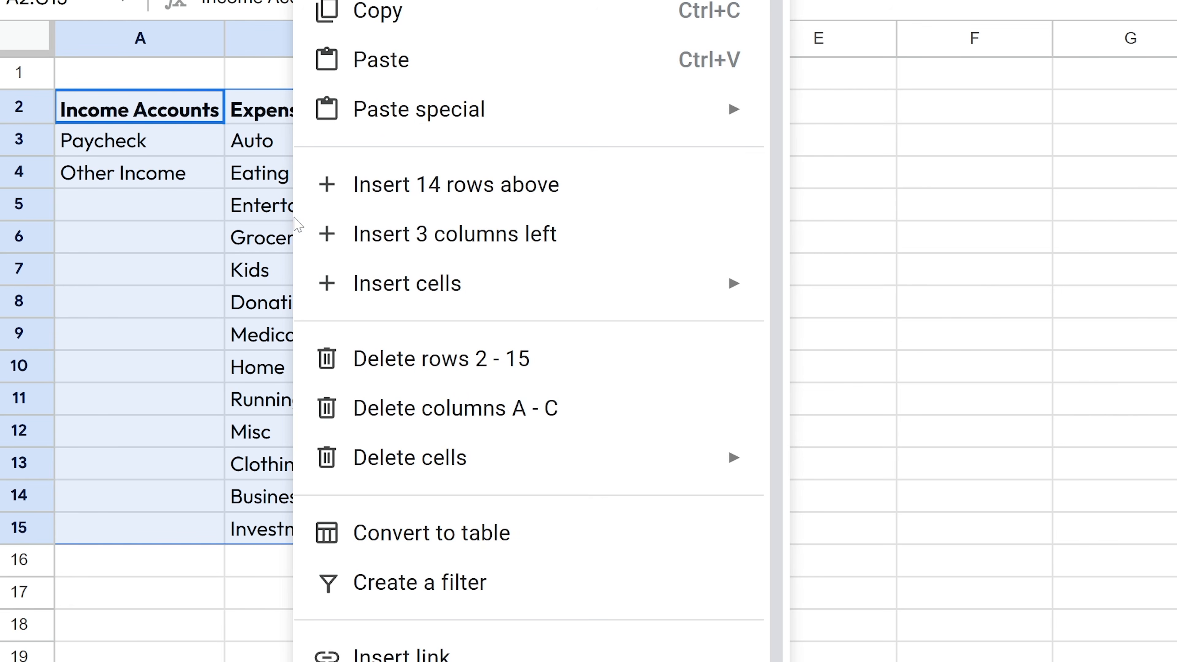
{"action": "left_click", "coordinate": [438, 536]}
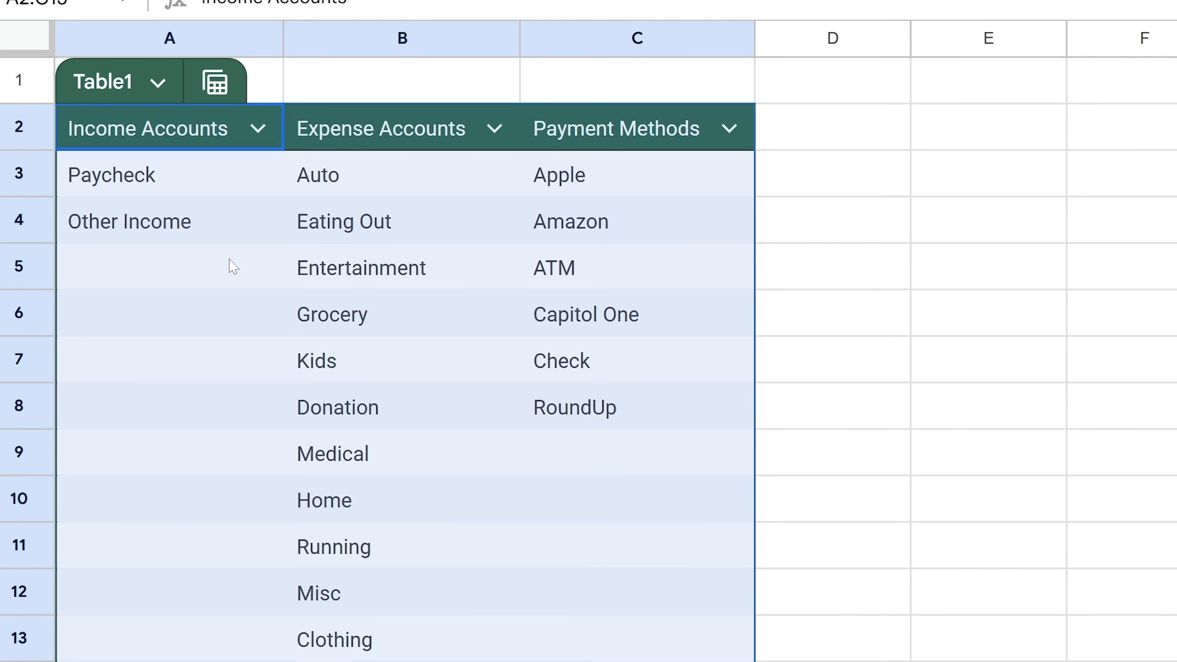
{"action": "left_click", "coordinate": [102, 82]}
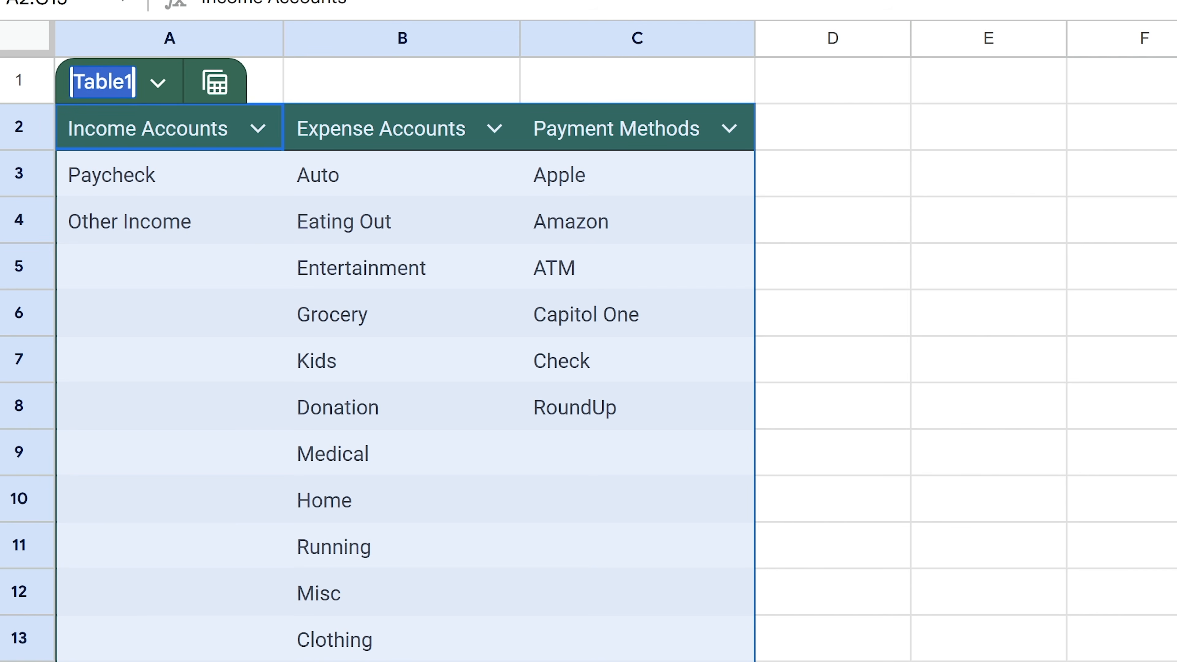
{"action": "type", "text": "Categ"}
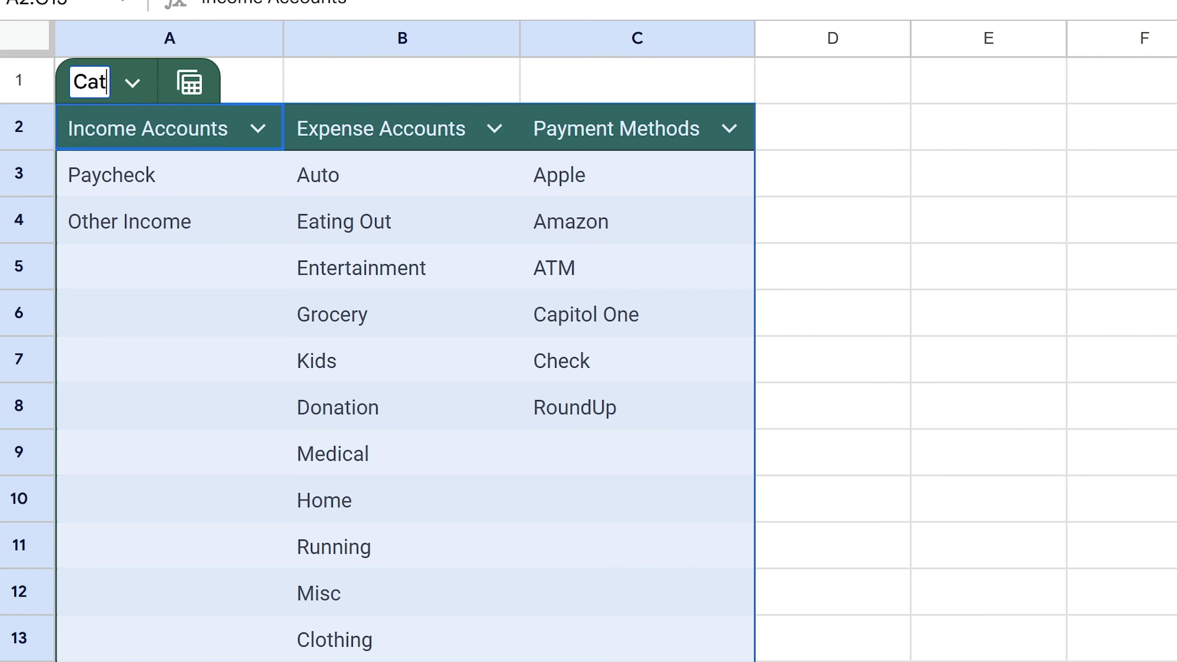
{"action": "key", "text": "BackSpace"}
{"action": "type", "text": "gories"}
{"action": "key", "text": "Return"}
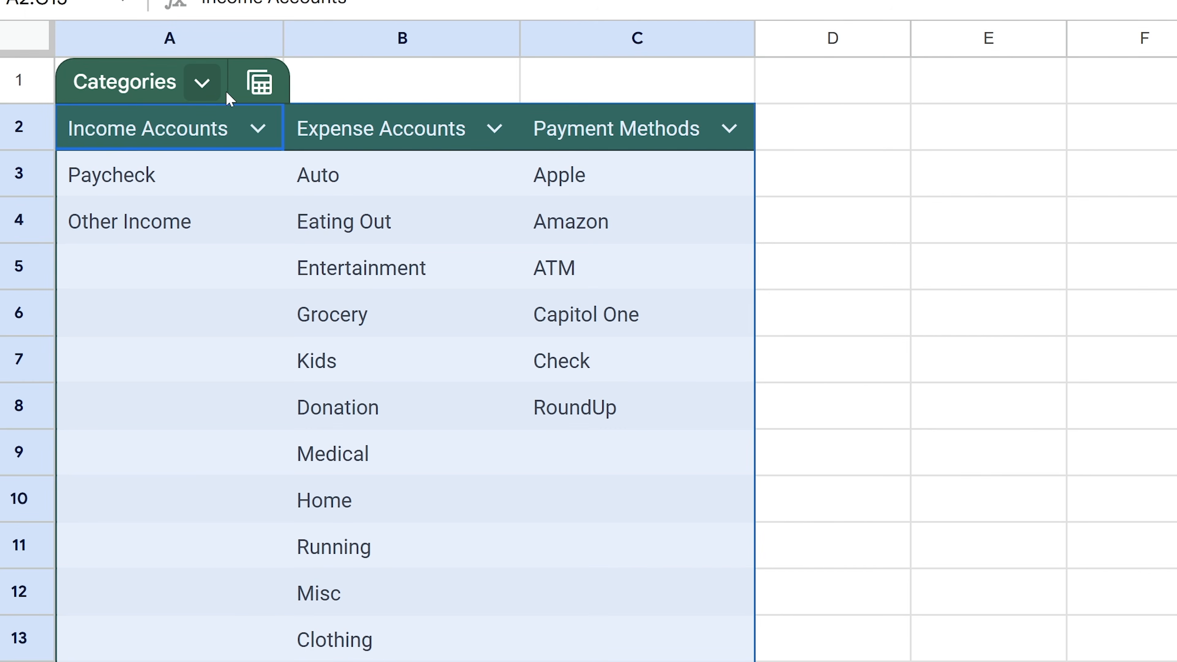
- Set the Categories table colour to bright red
{"action": "left_click", "coordinate": [201, 83]}
{"action": "mouse_move", "coordinate": [449, 314]}
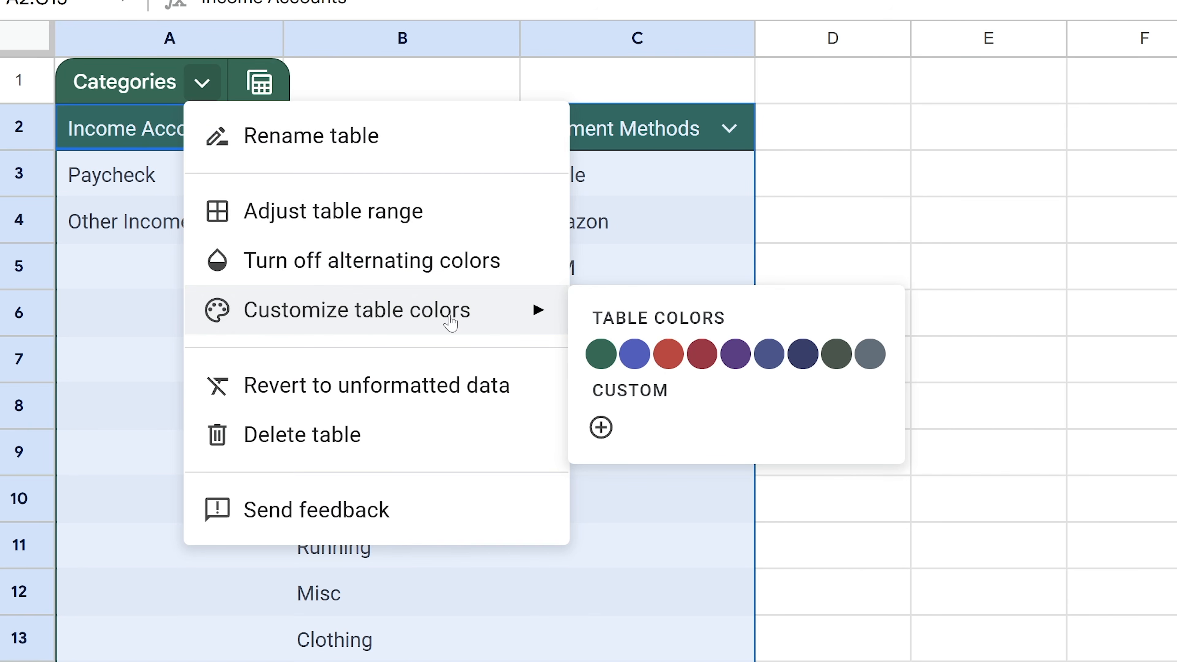
{"action": "left_click", "coordinate": [702, 355]}
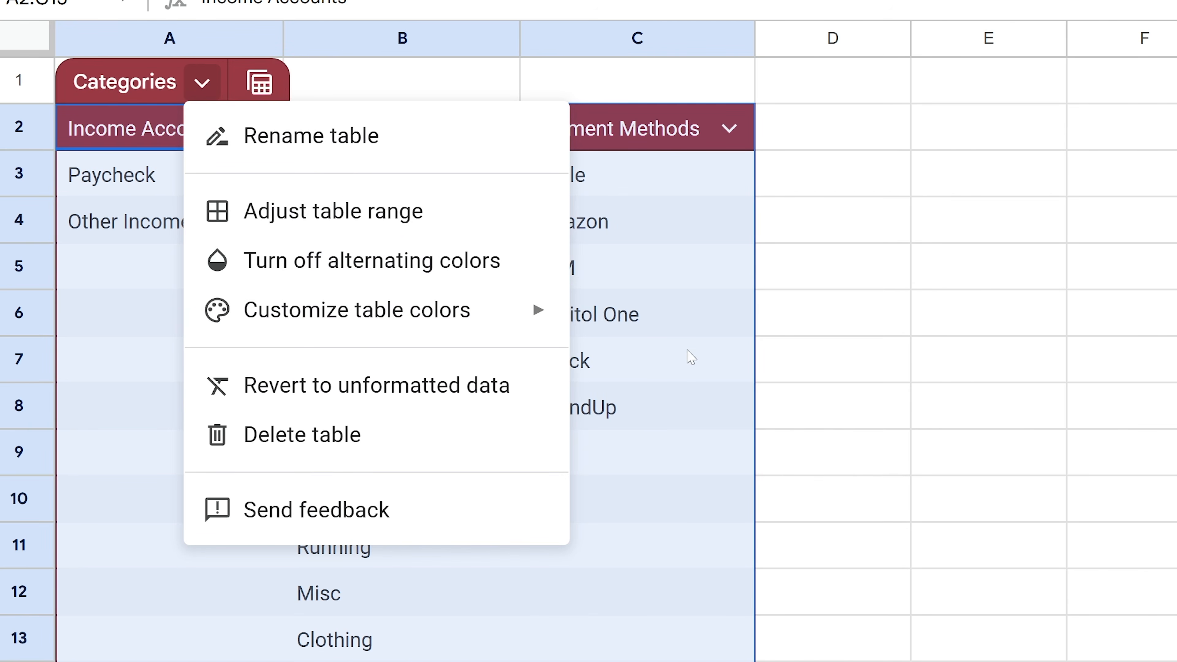
{"action": "mouse_move", "coordinate": [549, 325]}
{"action": "left_click", "coordinate": [681, 363]}
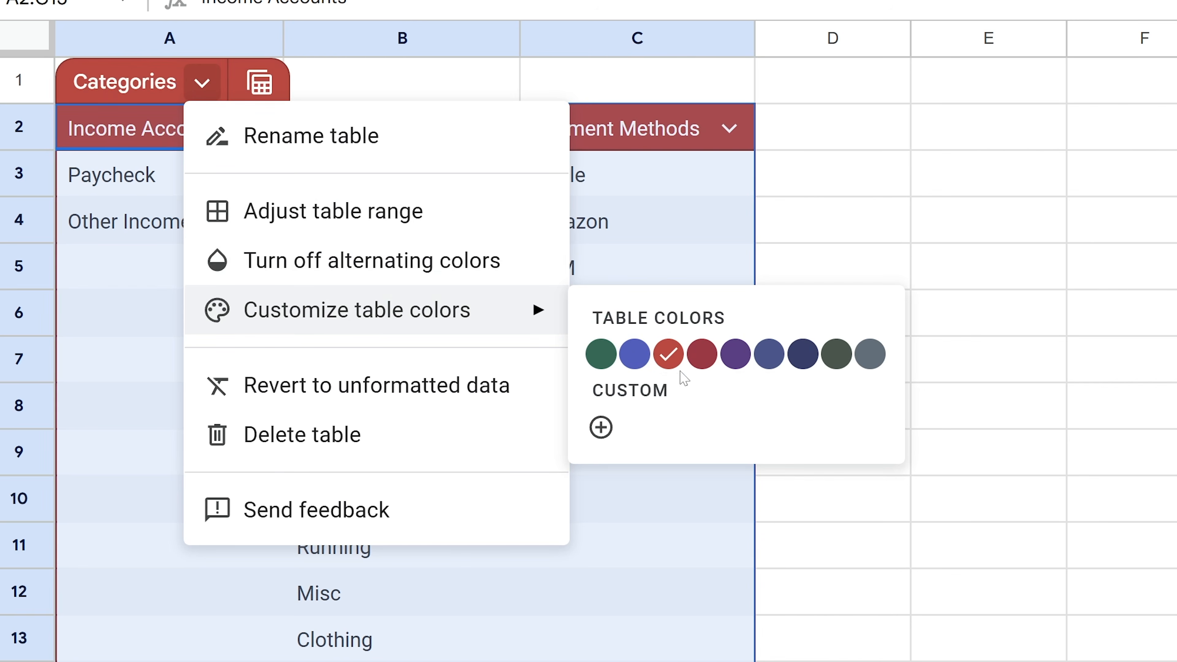
{"action": "key", "text": "Escape"}
{"action": "left_click", "coordinate": [402, 467]}
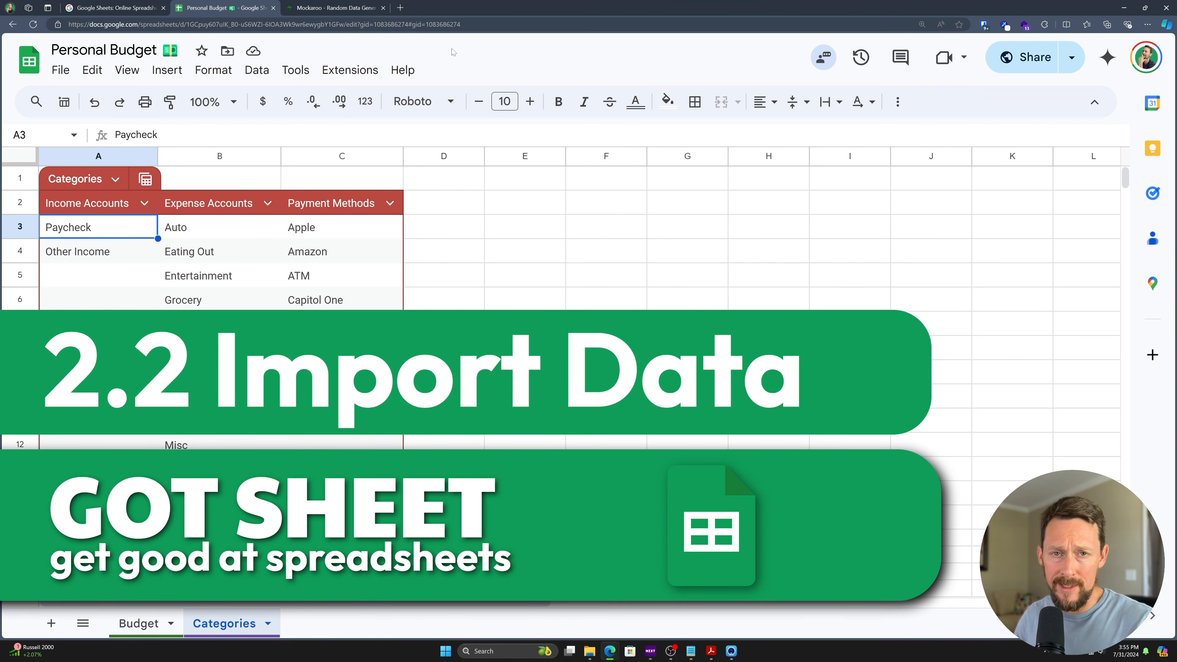
- Apply the Outfit font to the entire Budget sheet
{"action": "left_click", "coordinate": [138, 630]}
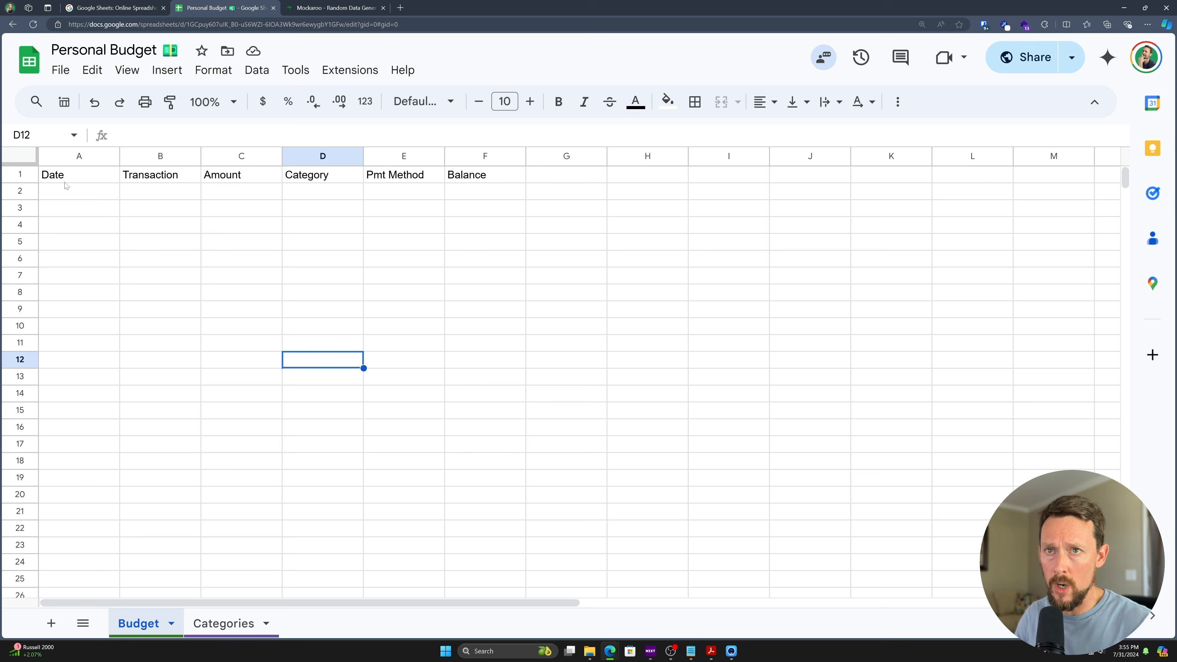
{"action": "left_click", "coordinate": [19, 156]}
{"action": "left_click", "coordinate": [420, 101]}
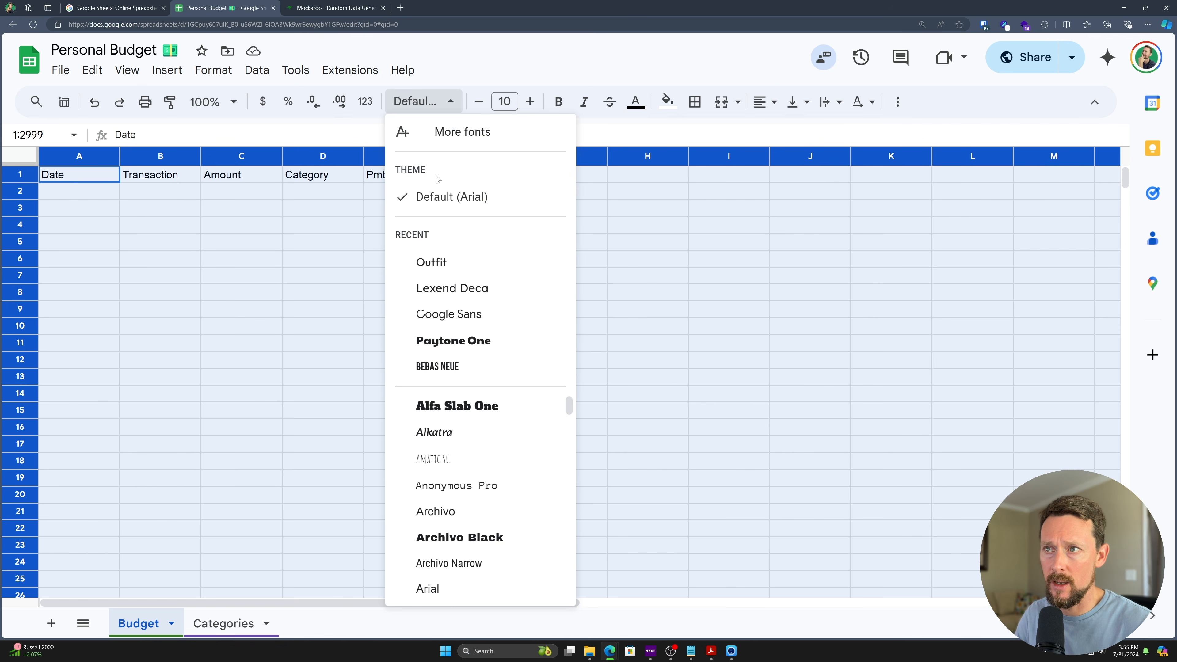
{"action": "left_click", "coordinate": [472, 263]}
{"action": "left_click", "coordinate": [115, 213]}
- Freeze row 1 so the Date through Balance headers stay at the top
{"action": "left_click_drag", "start_coordinate": [74, 175], "coordinate": [482, 177]}
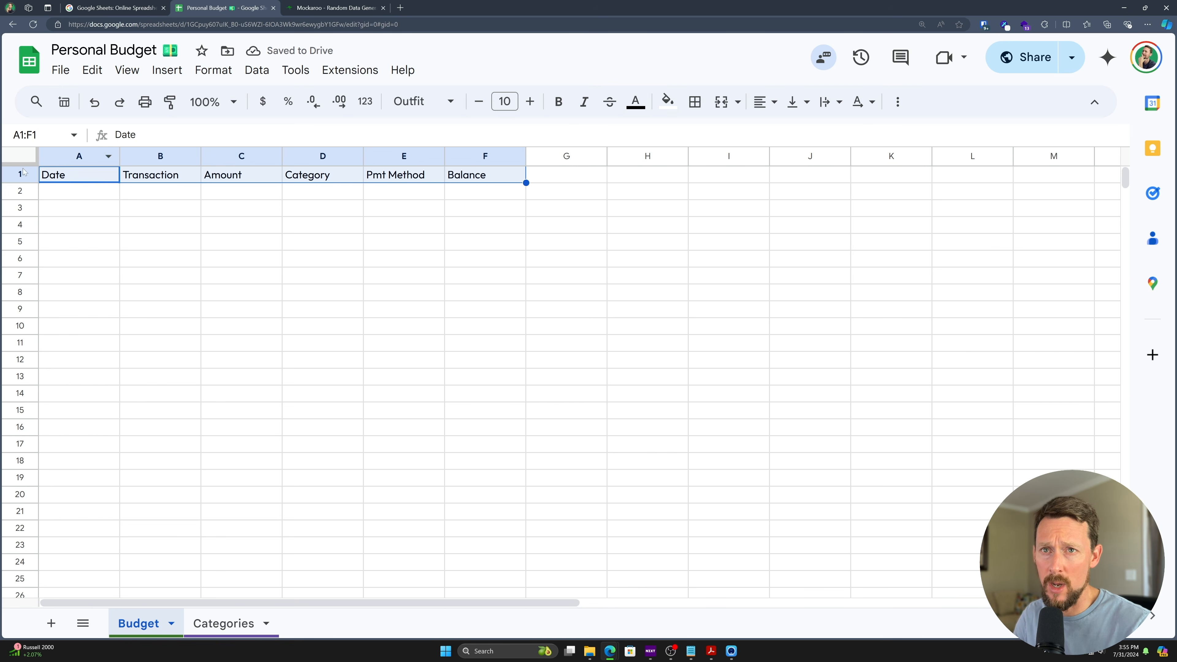
{"action": "left_click", "coordinate": [47, 176]}
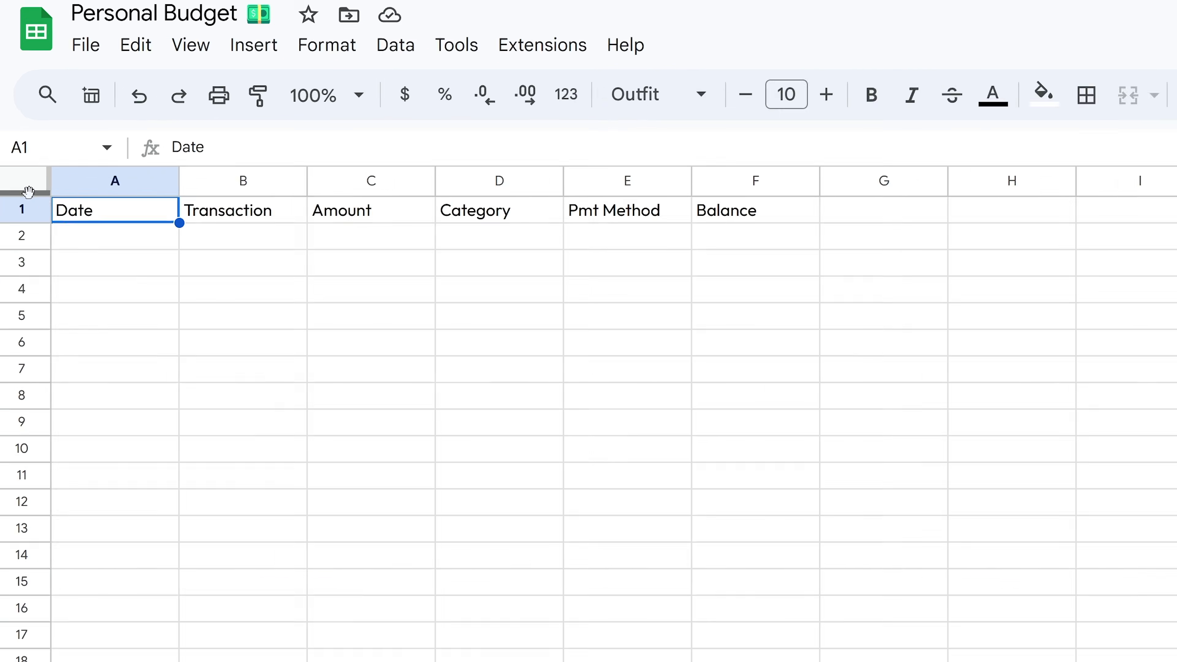
{"action": "left_click_drag", "start_coordinate": [27, 163], "coordinate": [18, 178]}
{"action": "left_click_drag", "start_coordinate": [20, 263], "coordinate": [41, 274]}
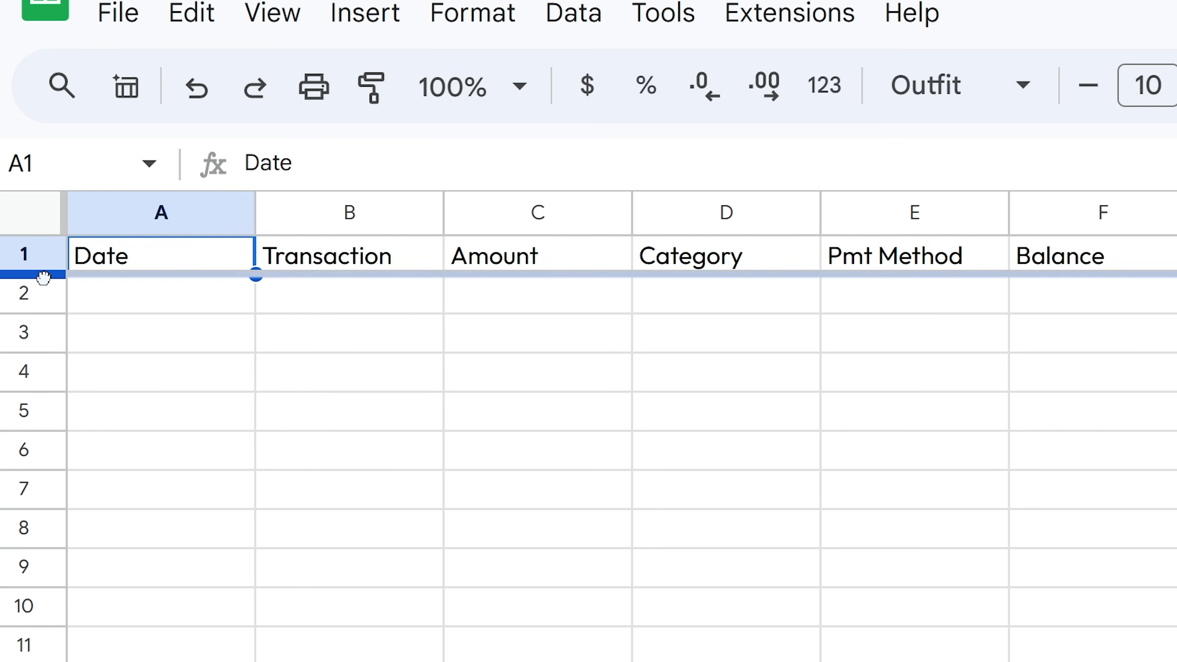
{"action": "scroll", "coordinate": [431, 415], "scroll_direction": "down", "scroll_amount": 3}
{"action": "scroll", "coordinate": [475, 474], "scroll_direction": "down", "scroll_amount": 5}
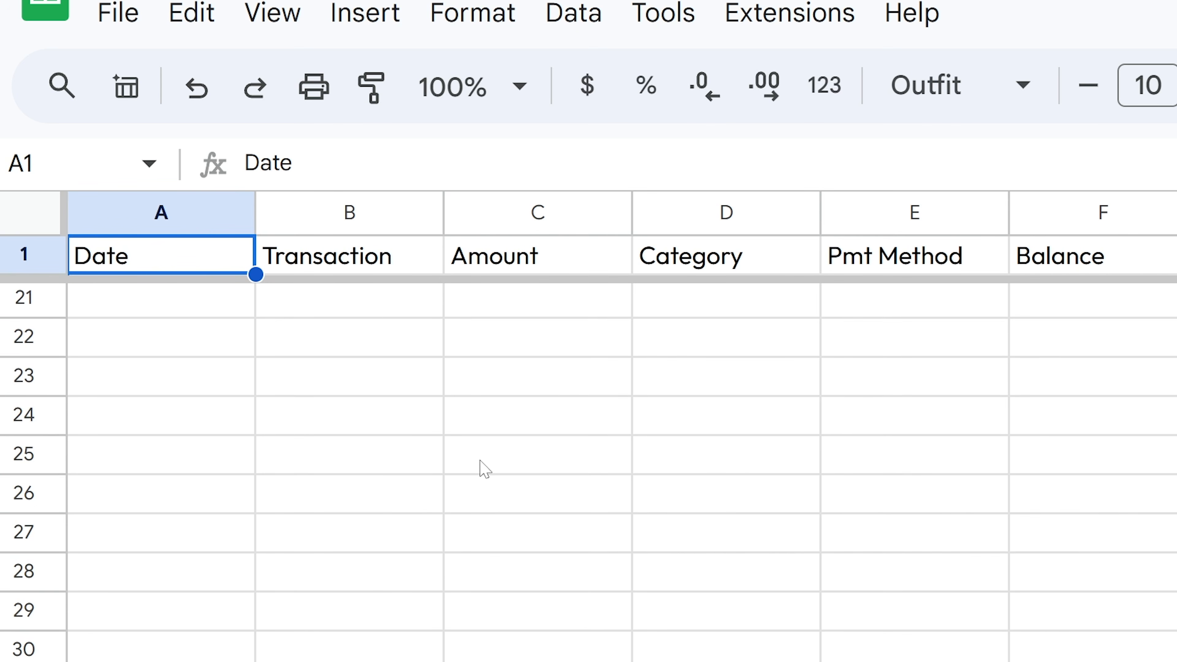
{"action": "scroll", "coordinate": [538, 552], "scroll_direction": "up", "scroll_amount": 7}
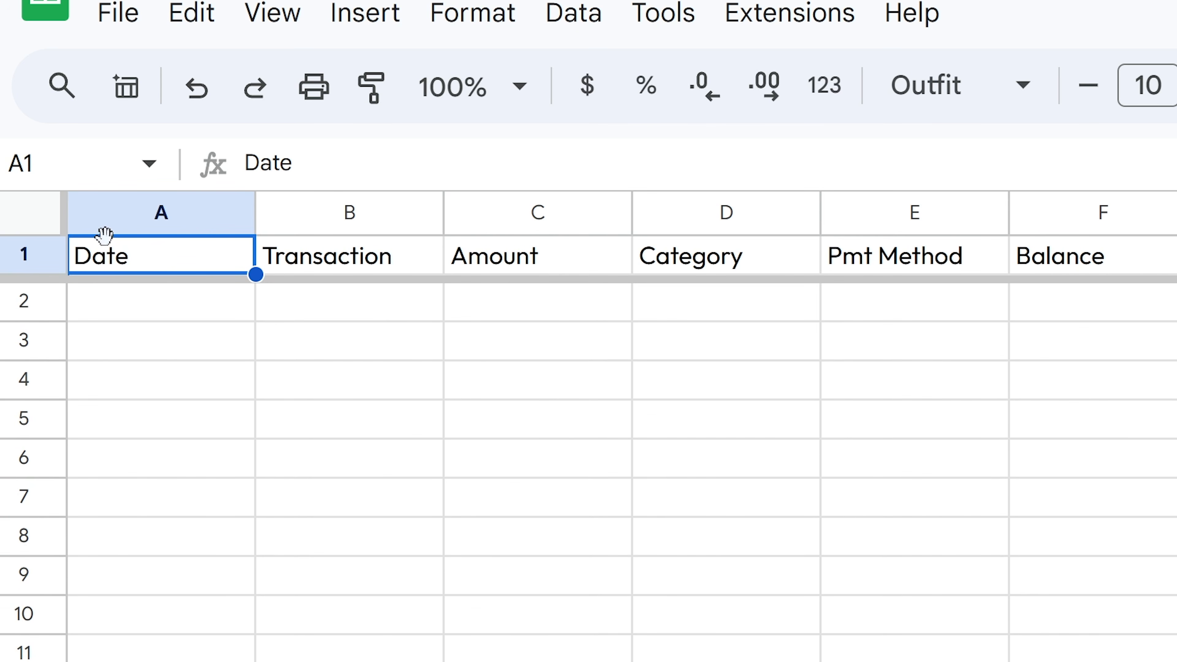
{"action": "left_click_drag", "start_coordinate": [157, 267], "coordinate": [1089, 257]}
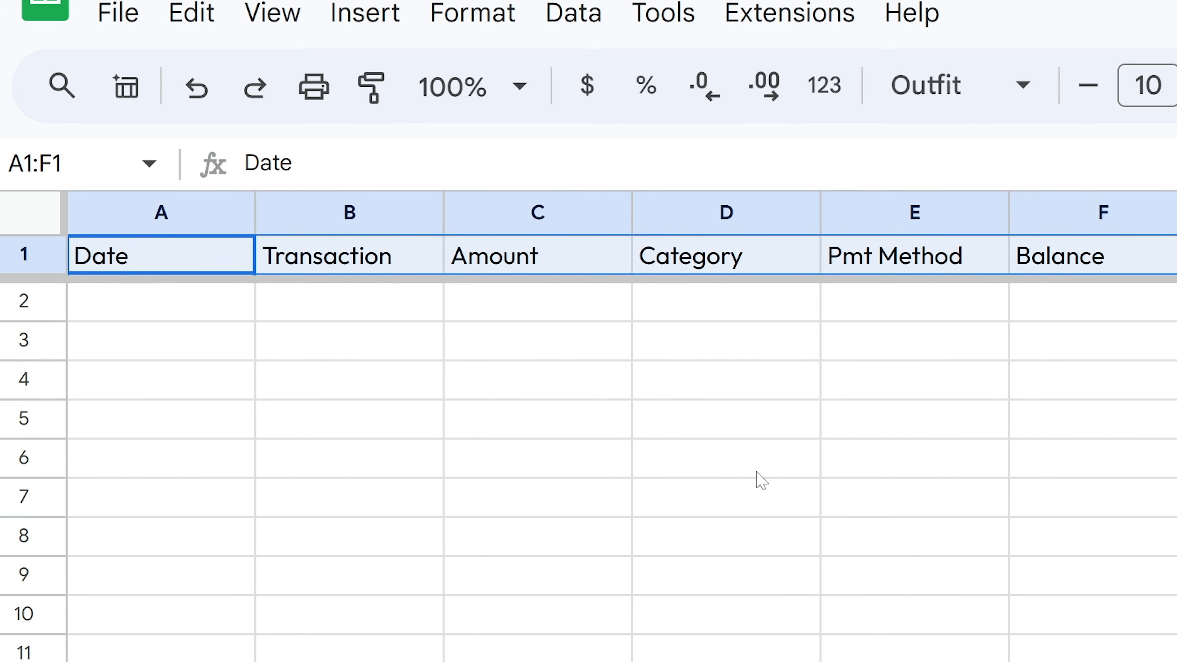
{"action": "left_click", "coordinate": [722, 417]}
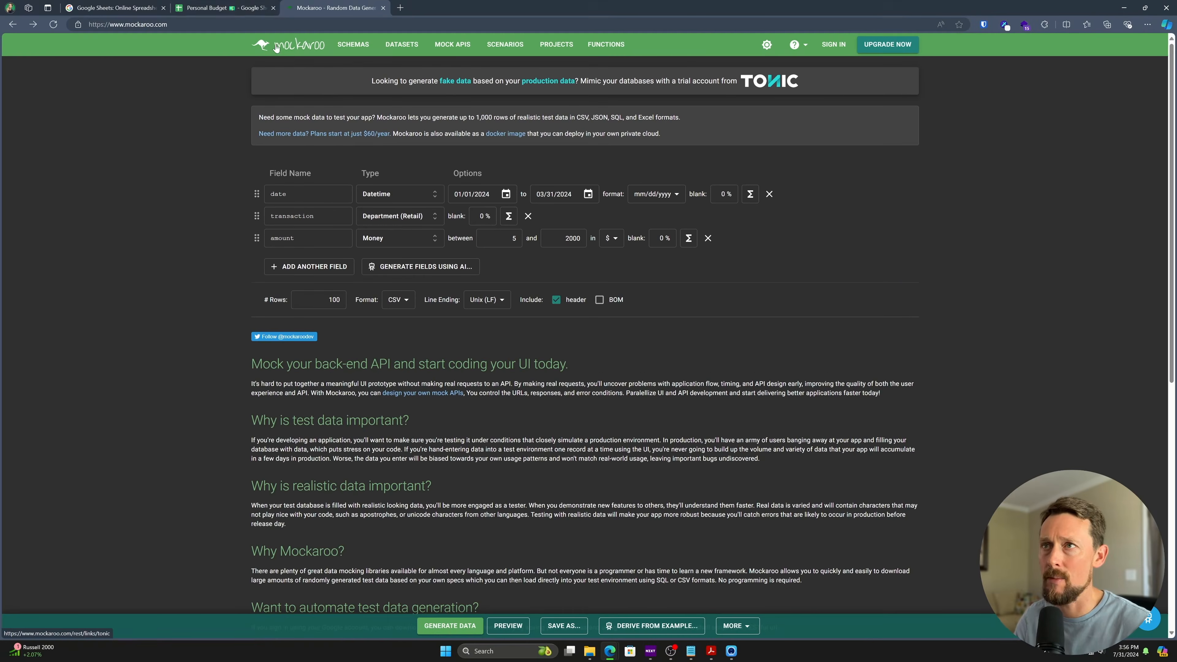
- Open and then close the Gemini assistant panel in the Personal Budget spreadsheet
{"action": "left_click", "coordinate": [238, 6]}
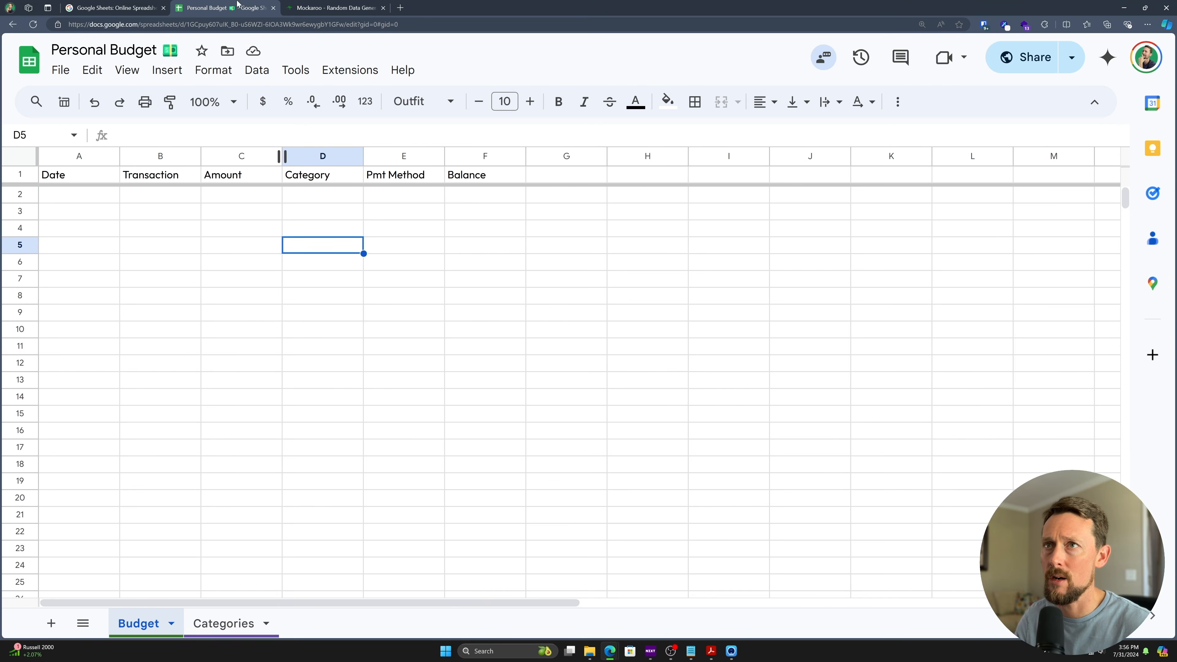
{"action": "left_click", "coordinate": [1108, 57]}
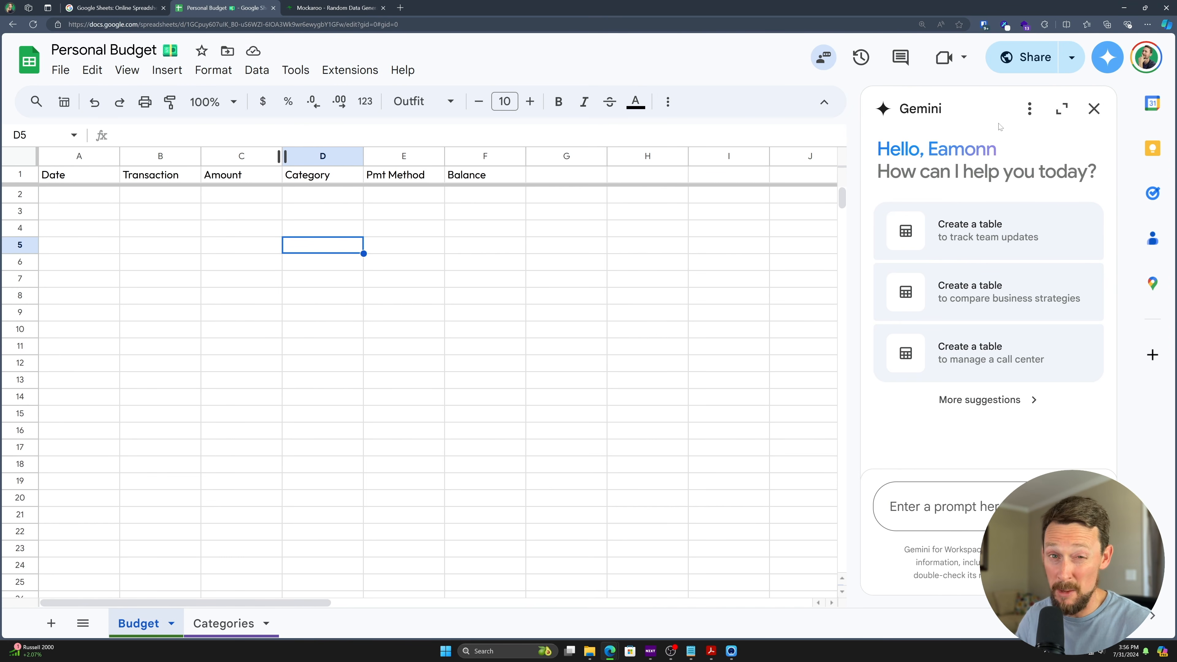
{"action": "left_click", "coordinate": [1100, 120]}
- Generate a 100-row Mockaroo CSV of date, transaction and amount data
{"action": "left_click", "coordinate": [342, 6]}
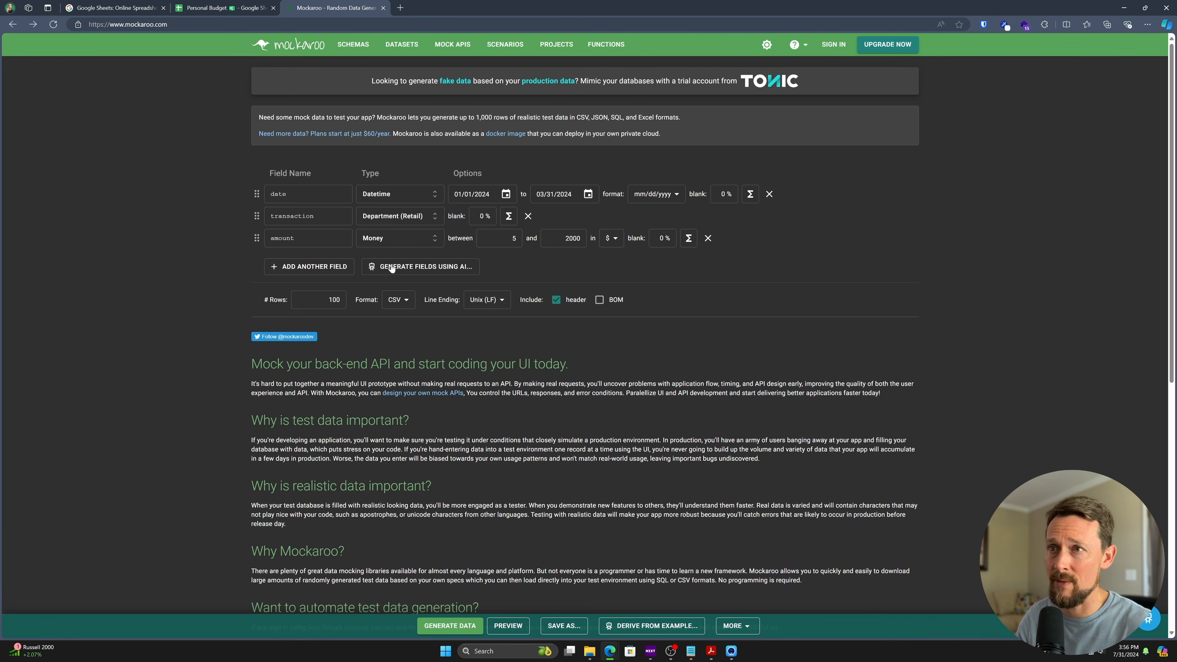
{"action": "key", "text": "ctrl+plus"}
{"action": "key", "text": "ctrl+plus"}
{"action": "key", "text": "ctrl+plus"}
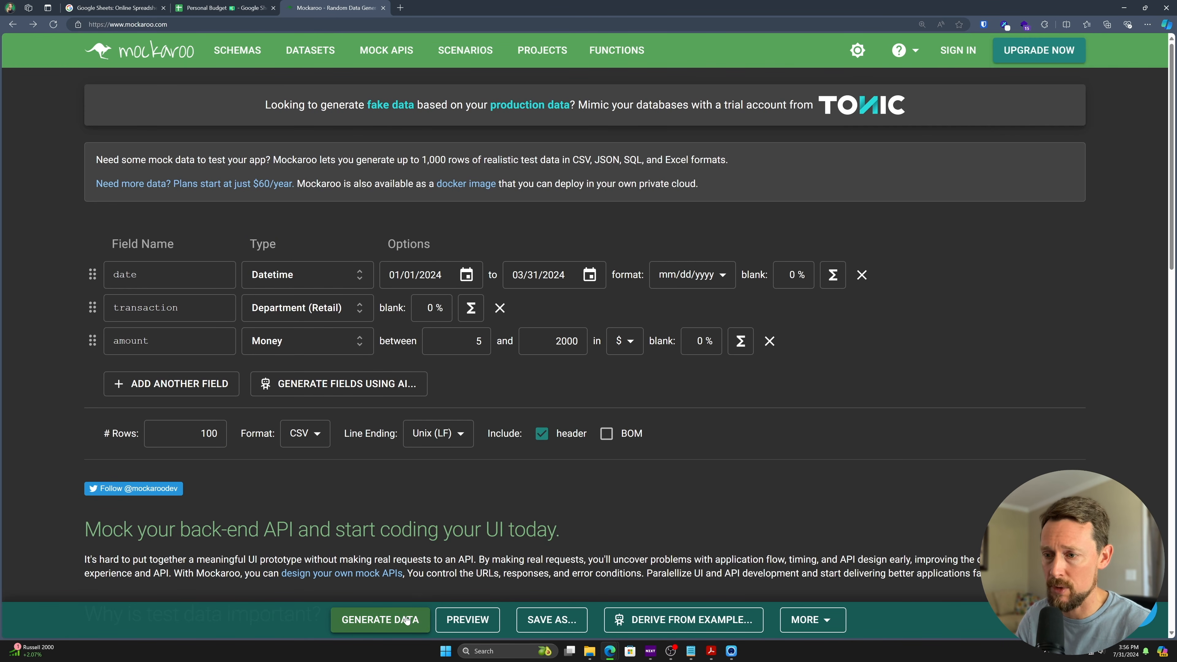
{"action": "left_click", "coordinate": [172, 282]}
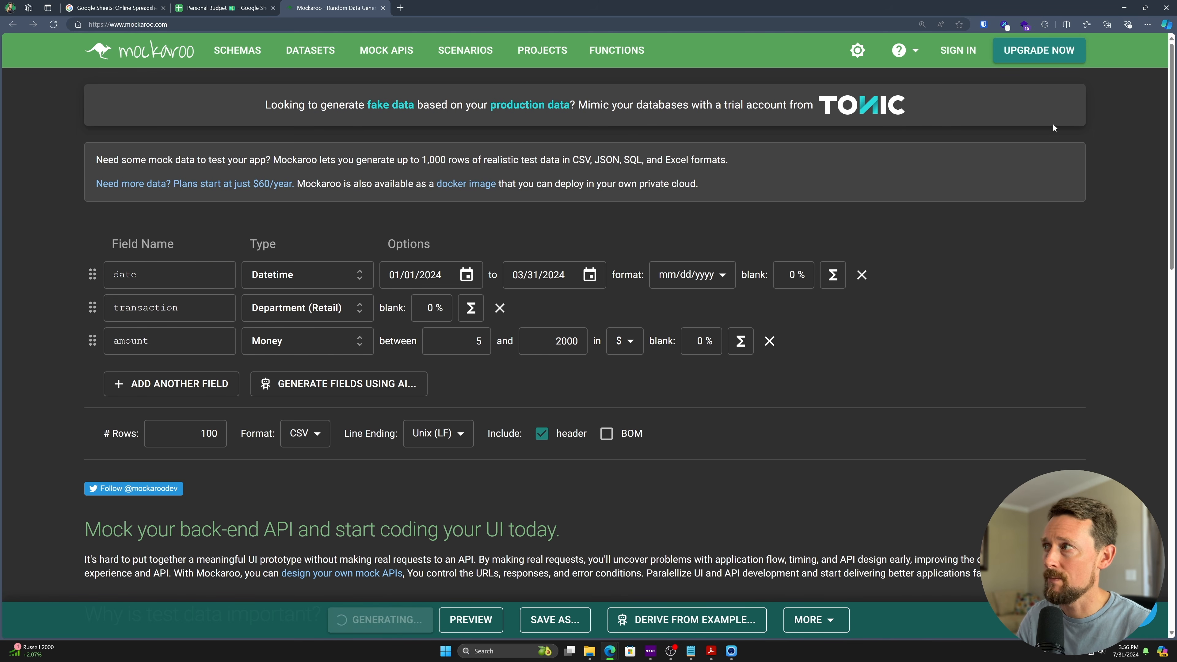
{"action": "left_click", "coordinate": [1049, 83]}
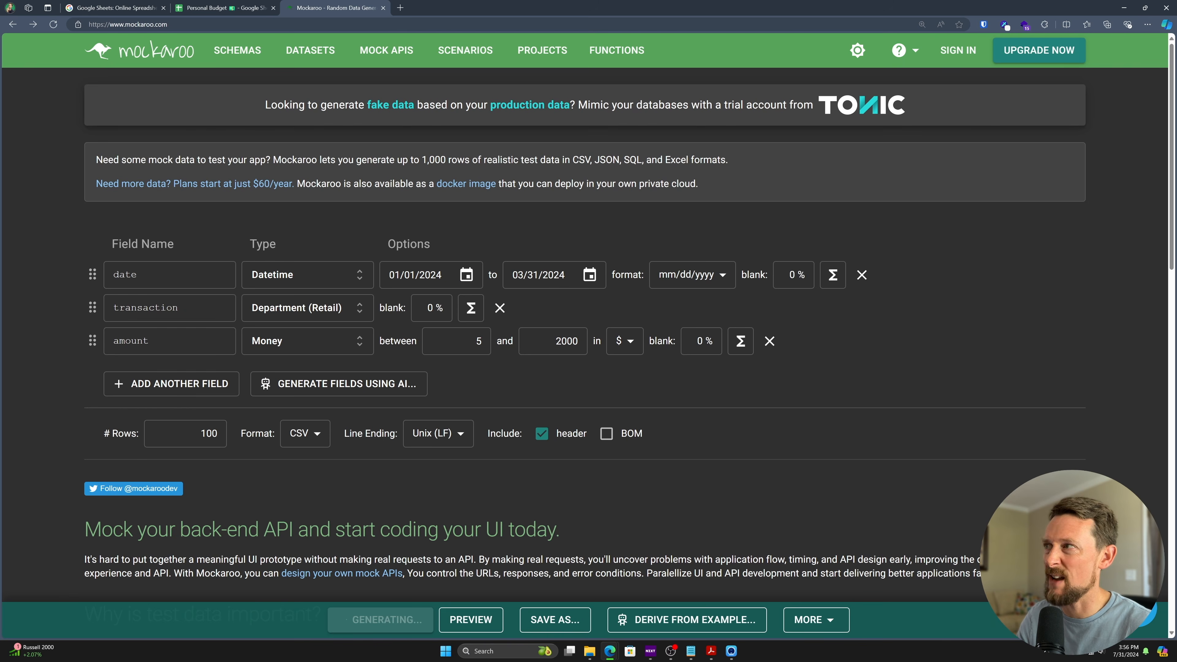
{"action": "left_click", "coordinate": [196, 4]}
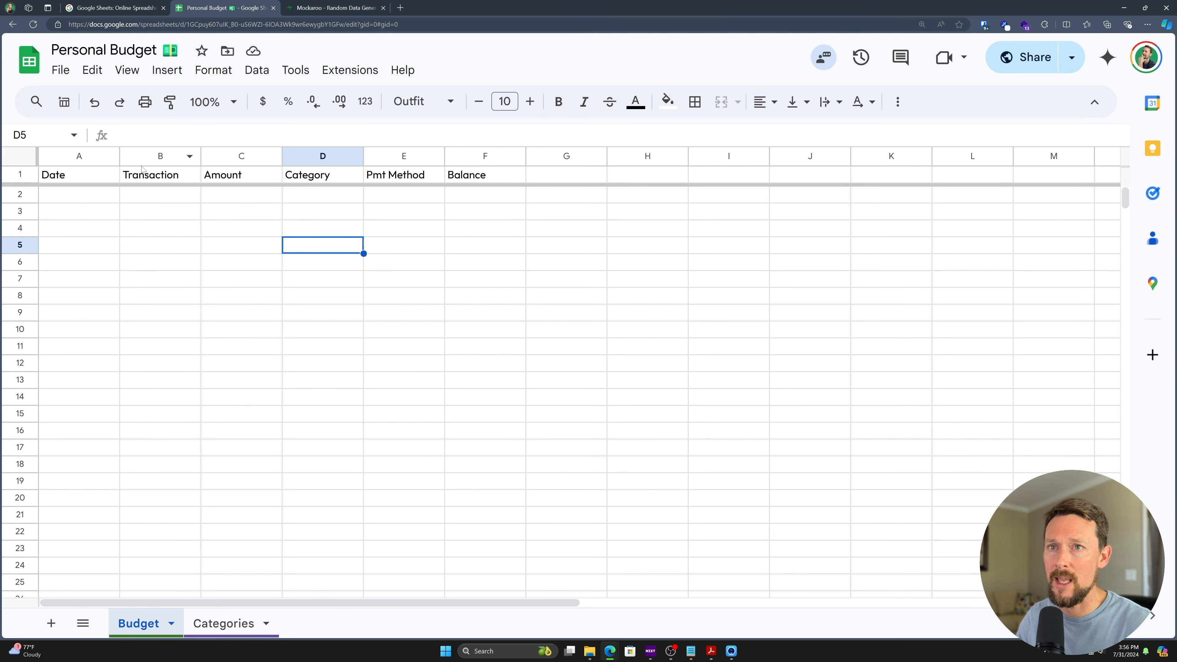
- Upload MOCK_DATA.csv and append its rows to the current Budget sheet
{"action": "key", "text": "ctrl+Home"}
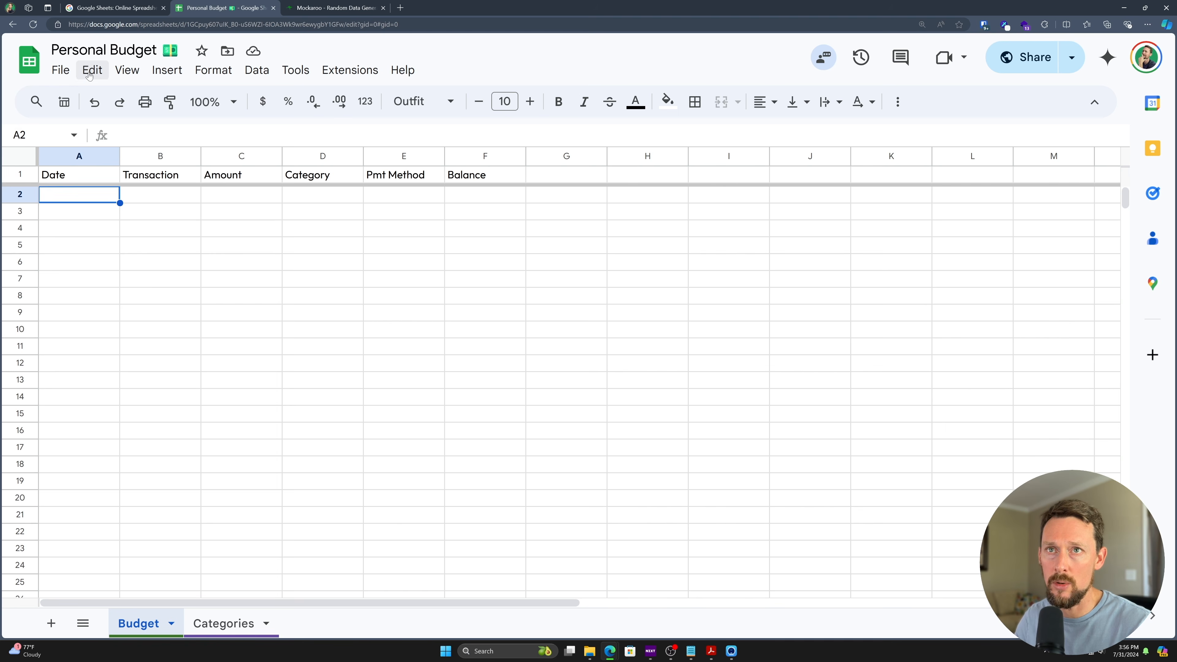
{"action": "left_click", "coordinate": [60, 72]}
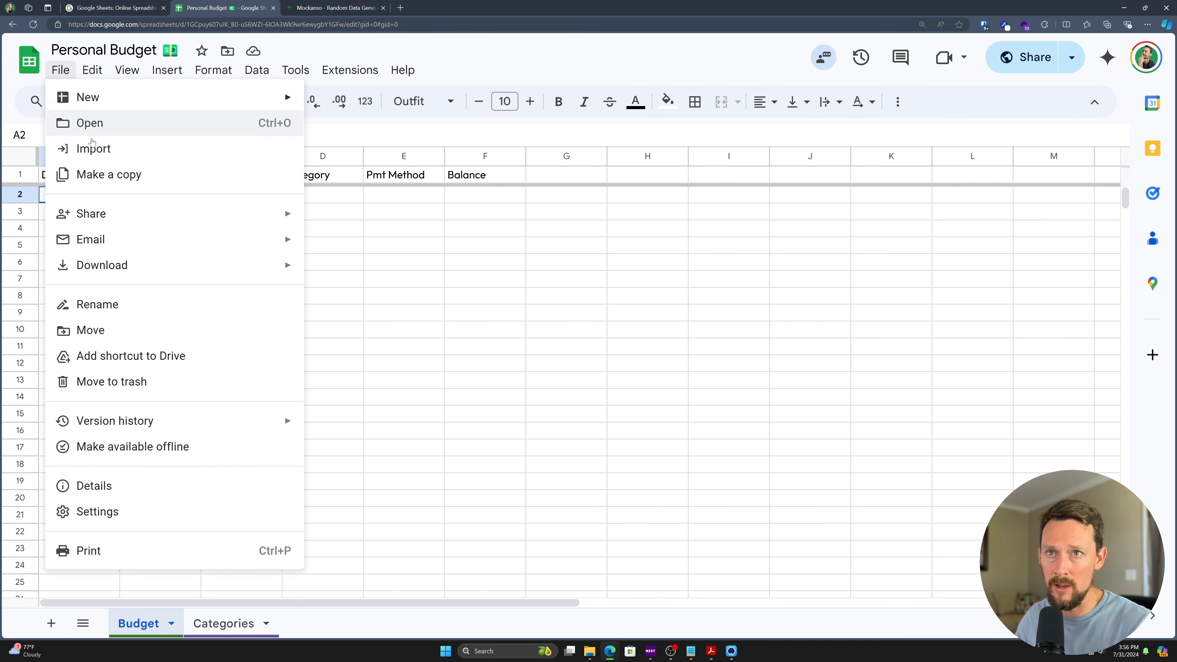
{"action": "left_click", "coordinate": [65, 148]}
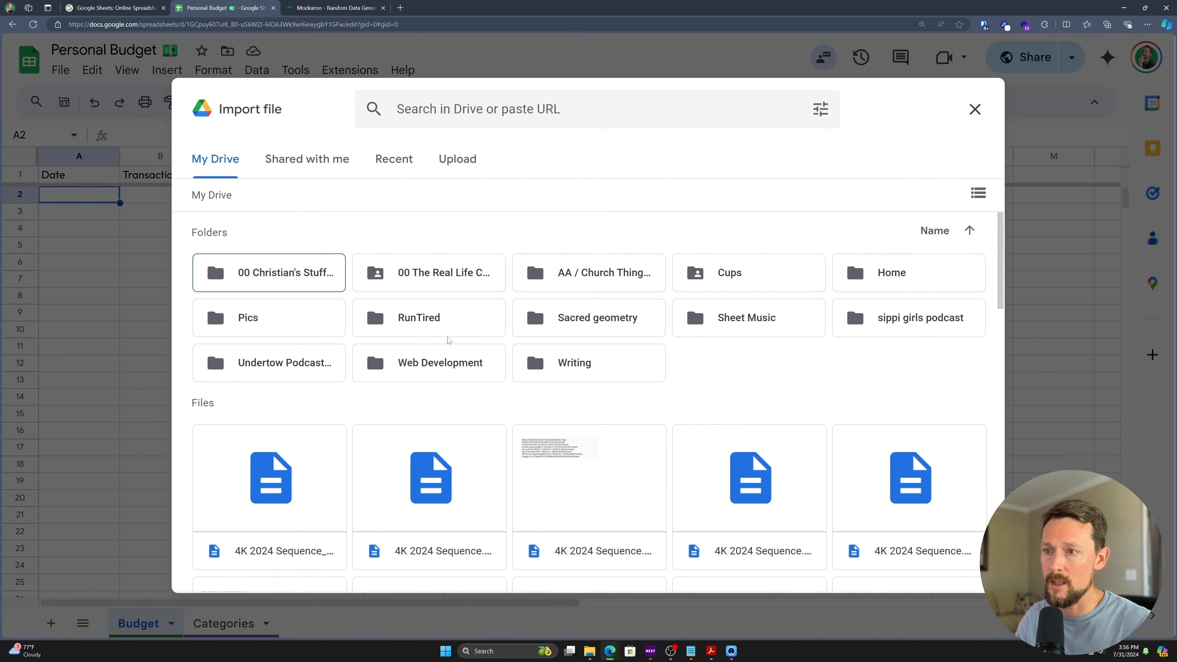
{"action": "left_click", "coordinate": [457, 160]}
{"action": "left_click", "coordinate": [573, 433]}
{"action": "left_click", "coordinate": [316, 75]}
{"action": "double_click", "coordinate": [317, 74]}
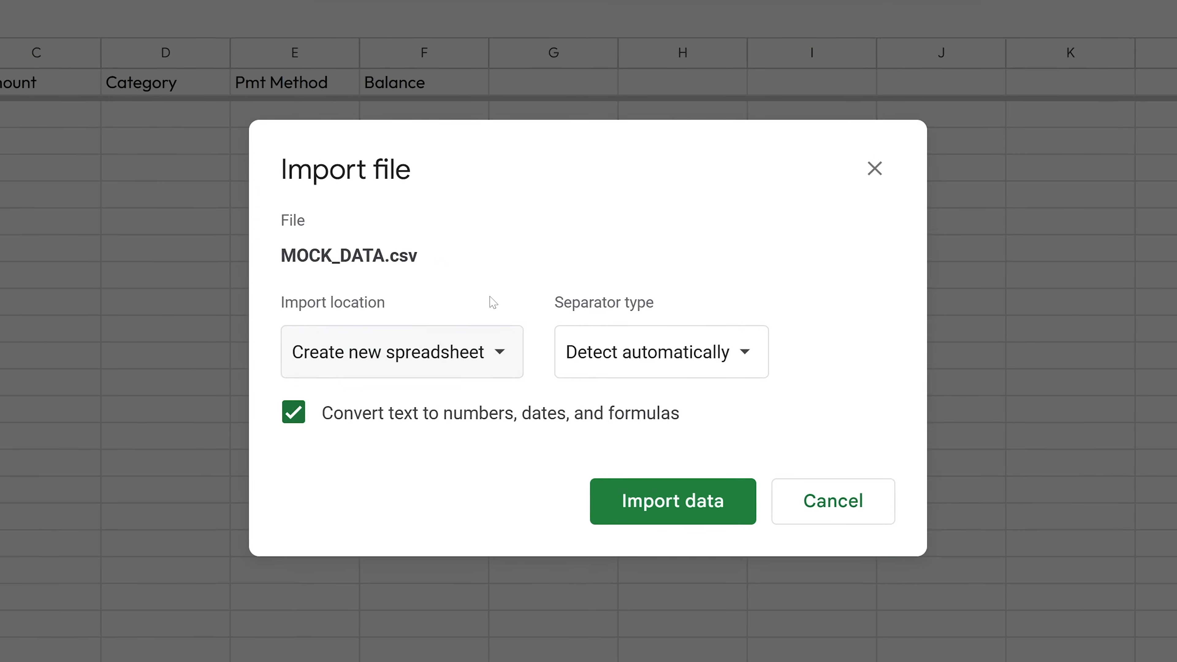
{"action": "left_click", "coordinate": [397, 360]}
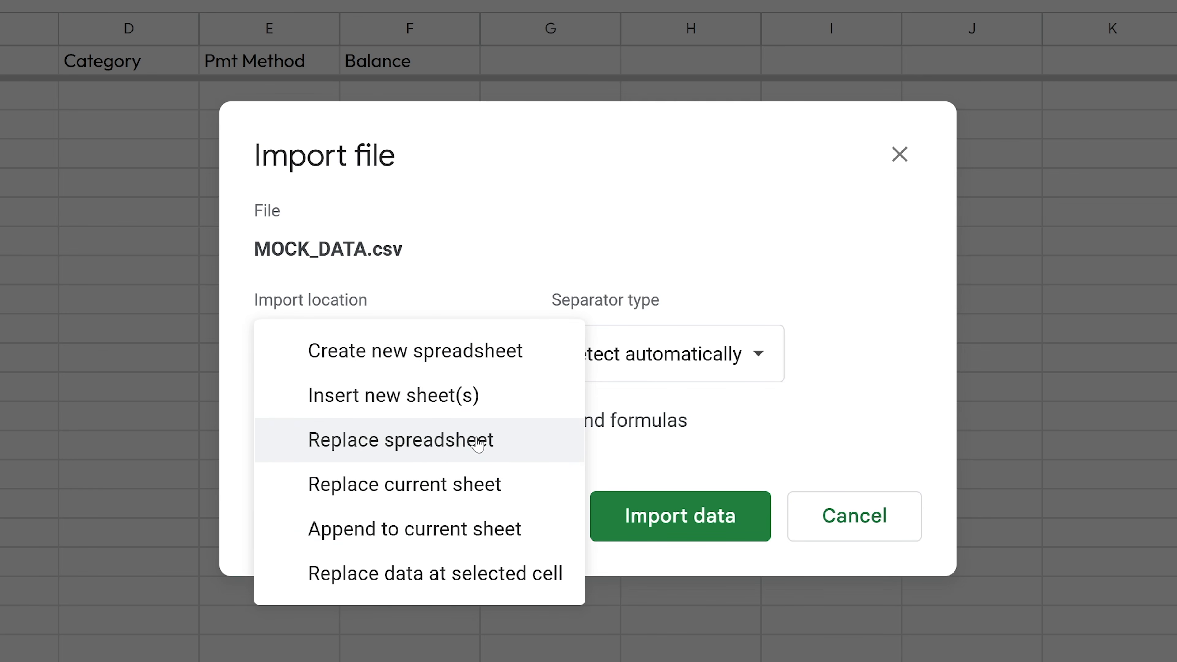
{"action": "left_click", "coordinate": [441, 527]}
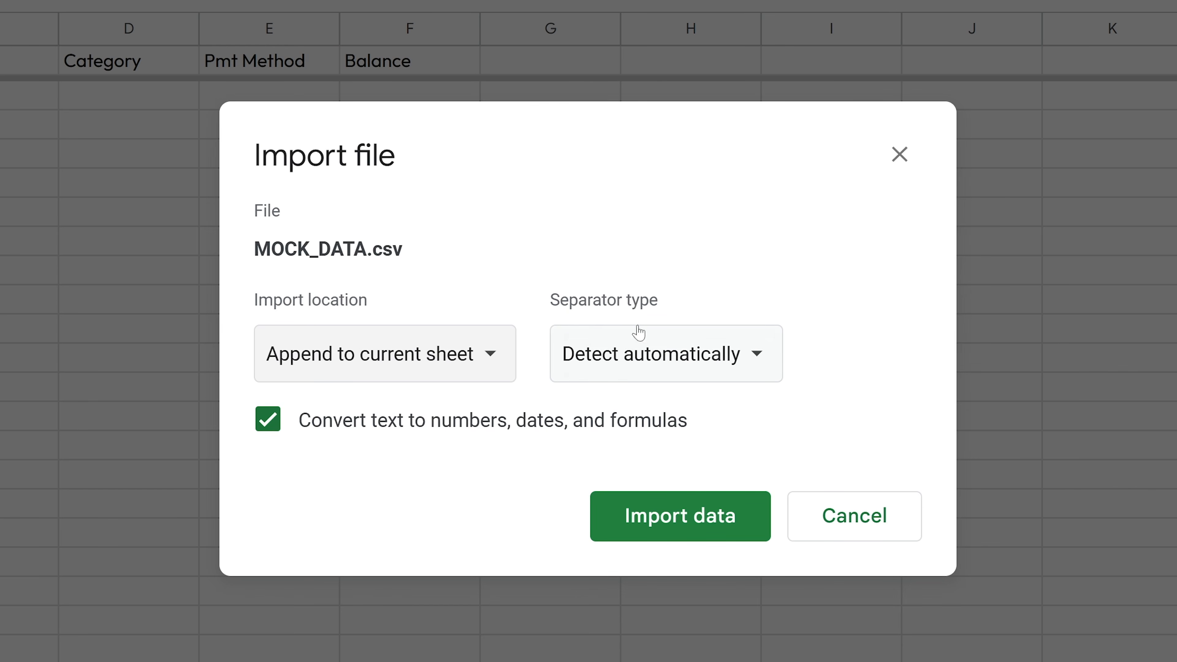
{"action": "left_click", "coordinate": [711, 534]}
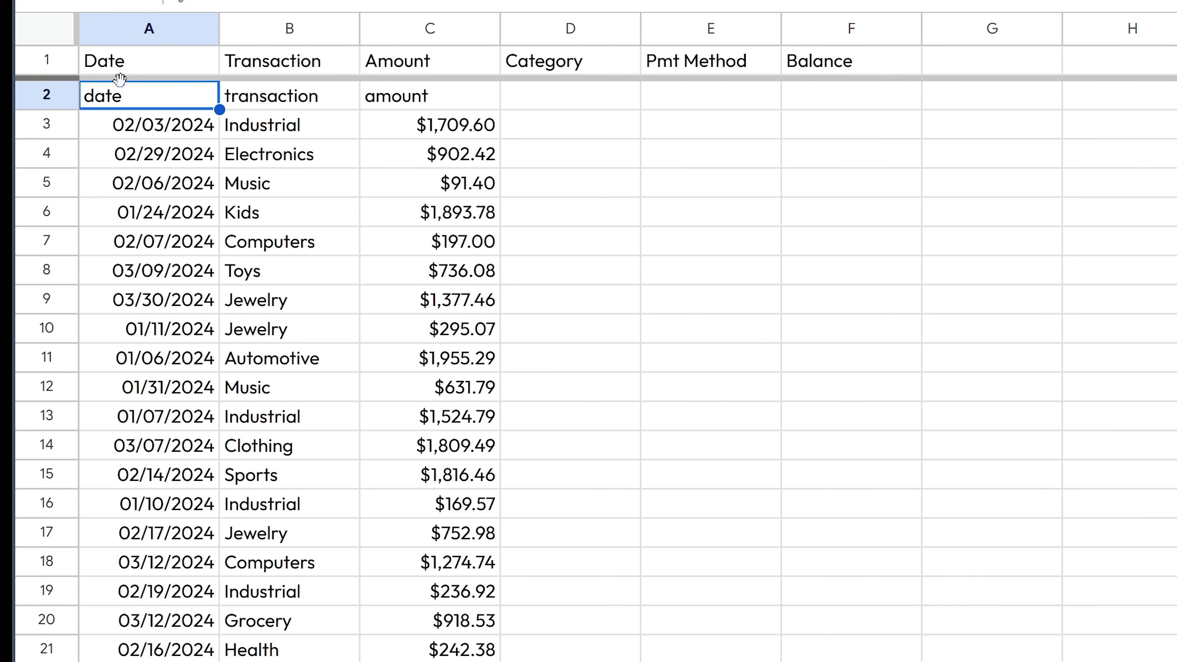
- Delete the duplicate lowercase header row 2 from the imported data
{"action": "left_click", "coordinate": [55, 91]}
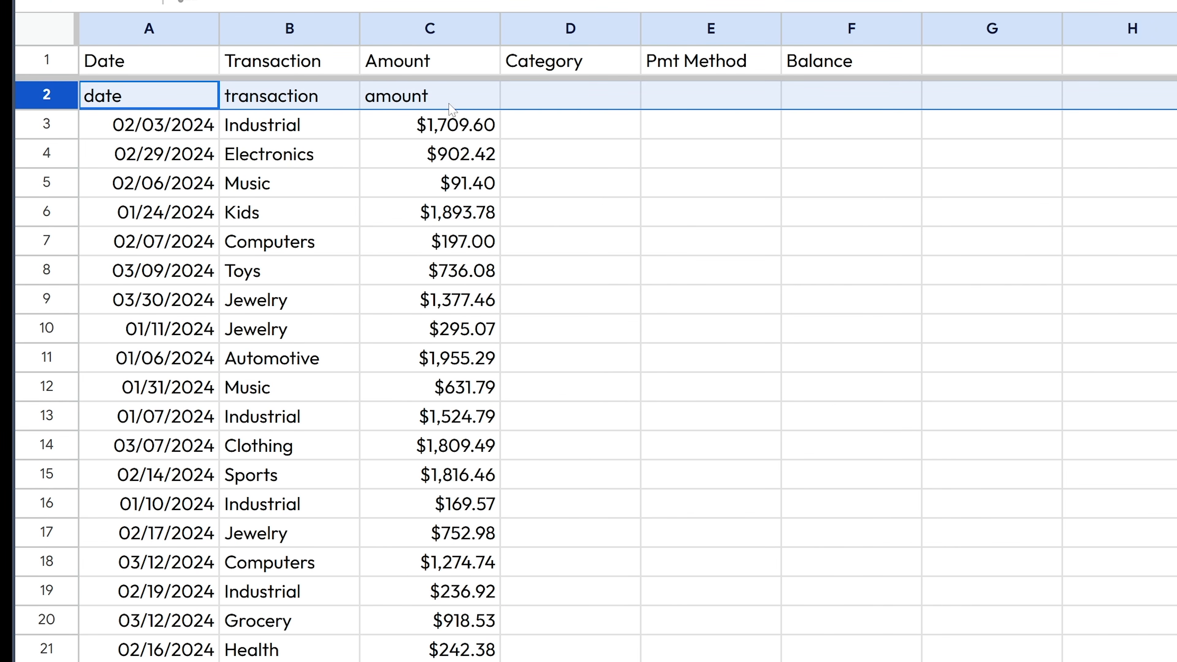
{"action": "right_click", "coordinate": [60, 95]}
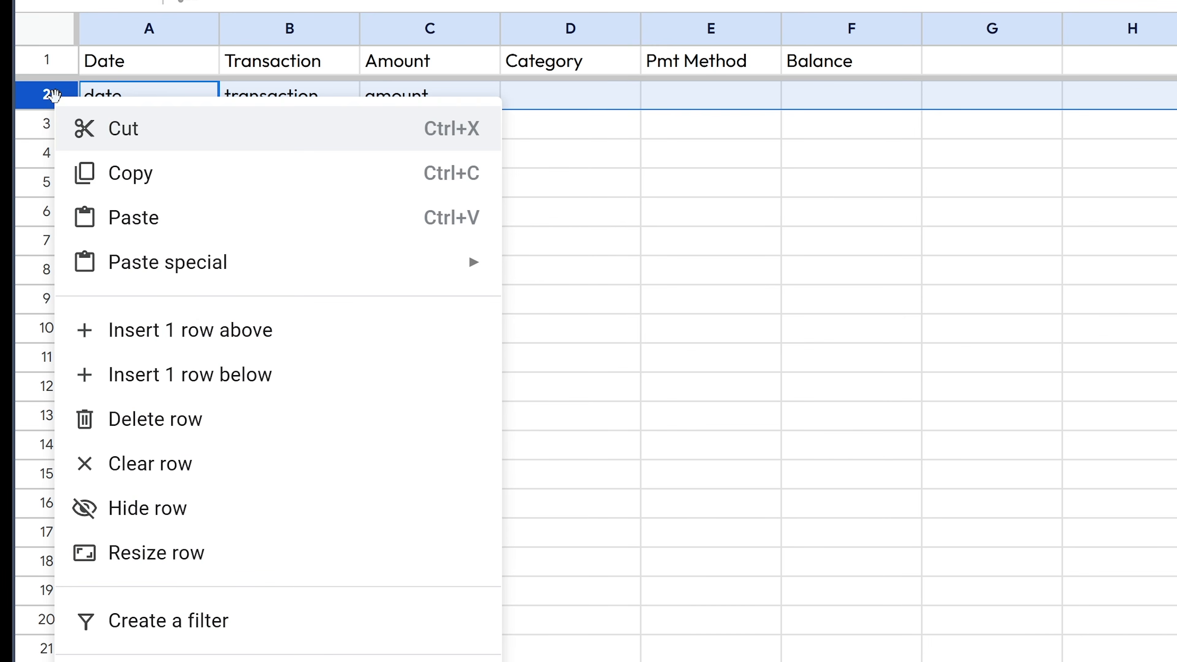
{"action": "left_click", "coordinate": [262, 420]}
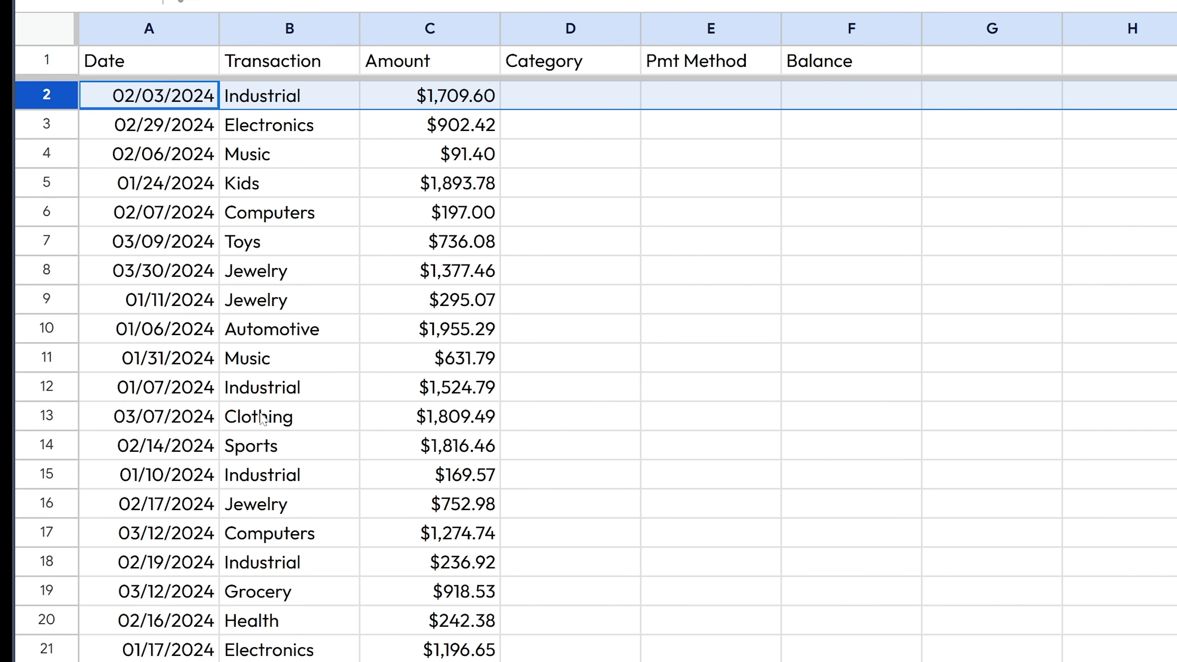
{"action": "left_click", "coordinate": [279, 388]}
{"action": "scroll", "coordinate": [309, 292], "scroll_direction": "down", "scroll_amount": 7}
{"action": "scroll", "coordinate": [310, 293], "scroll_direction": "down", "scroll_amount": 20}
{"action": "scroll", "coordinate": [154, 197], "scroll_direction": "up", "scroll_amount": 5}
{"action": "scroll", "coordinate": [158, 186], "scroll_direction": "up", "scroll_amount": 5}
{"action": "scroll", "coordinate": [174, 164], "scroll_direction": "up", "scroll_amount": 1}
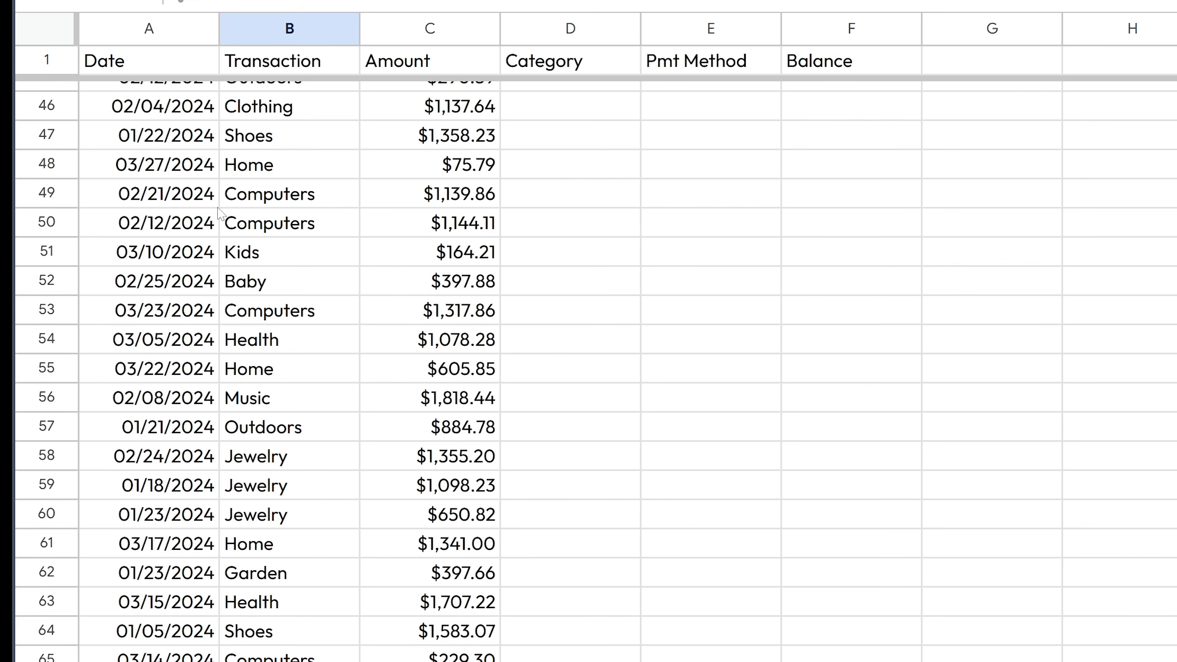
{"action": "left_click", "coordinate": [204, 194]}
{"action": "scroll", "coordinate": [352, 297], "scroll_direction": "up", "scroll_amount": 15}
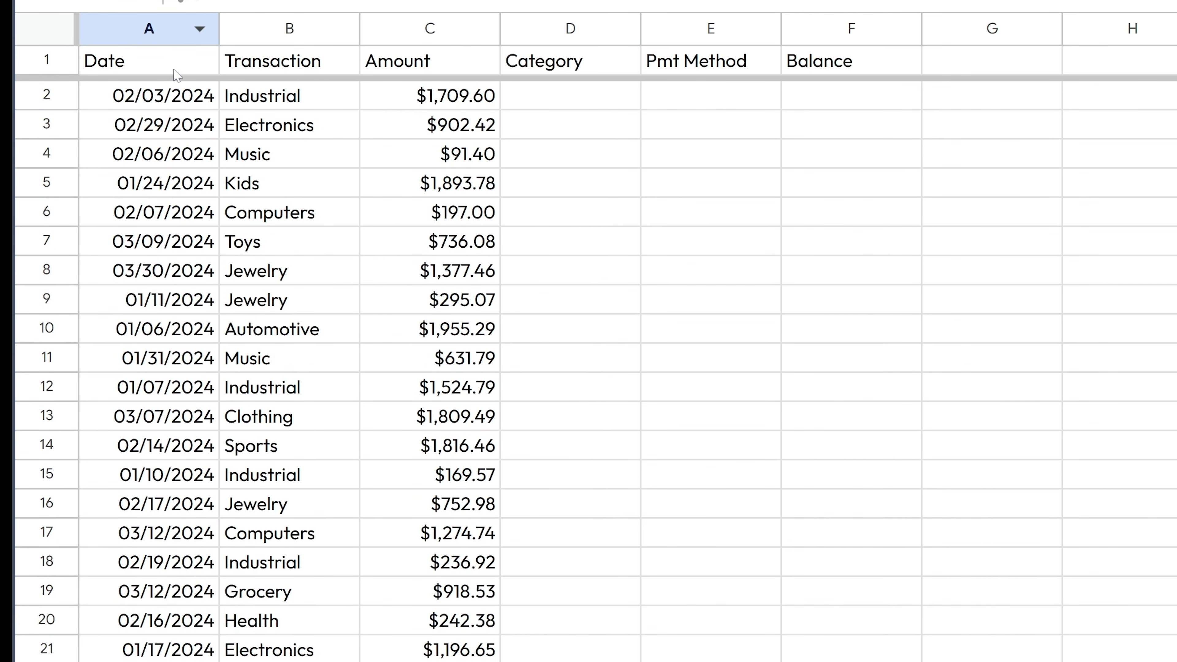
- Sort the sheet A to Z by Date and confirm the data ends at row 101
{"action": "left_click", "coordinate": [164, 137]}
{"action": "left_click", "coordinate": [200, 29]}
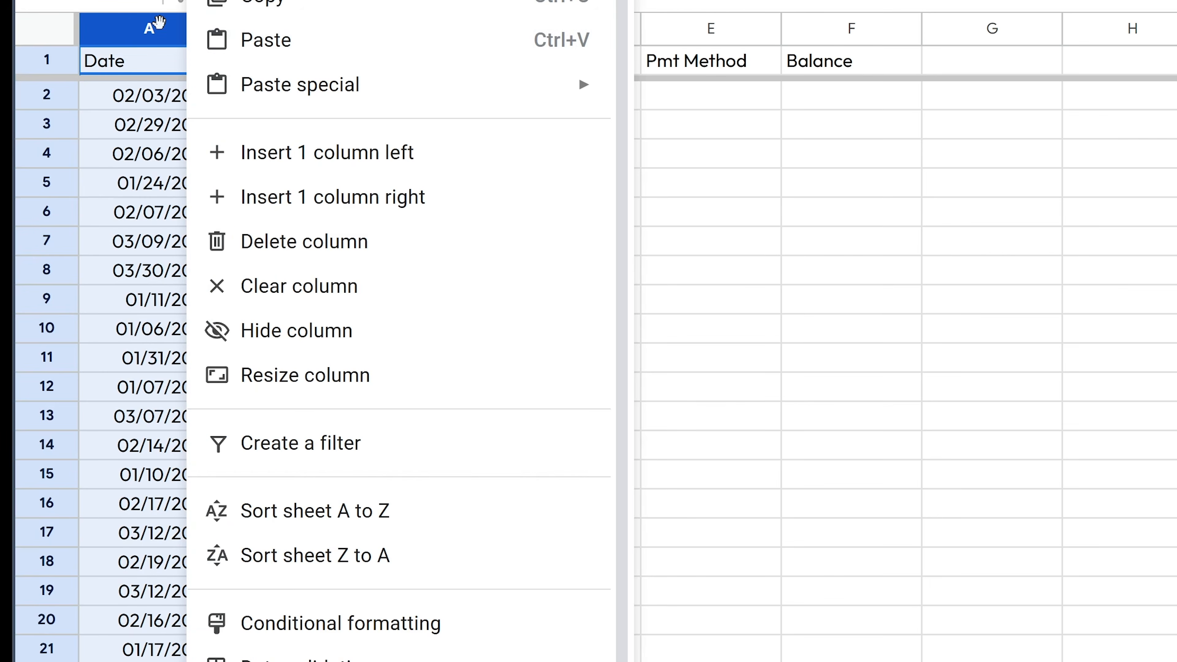
{"action": "left_click", "coordinate": [197, 32]}
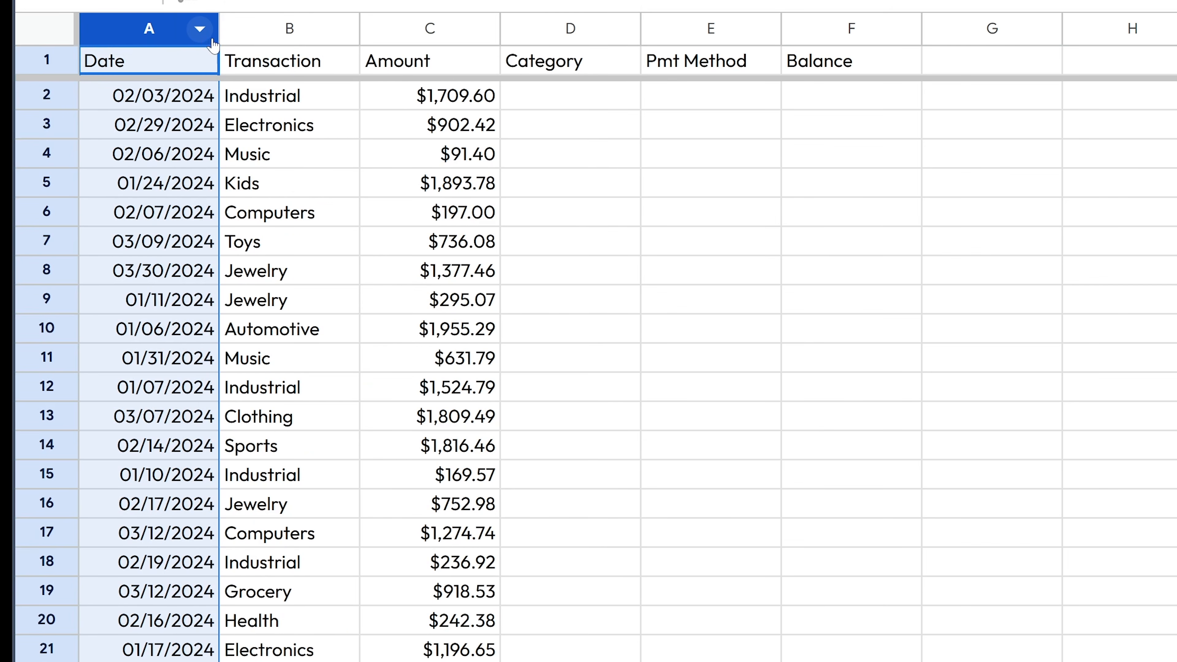
{"action": "left_click", "coordinate": [200, 31]}
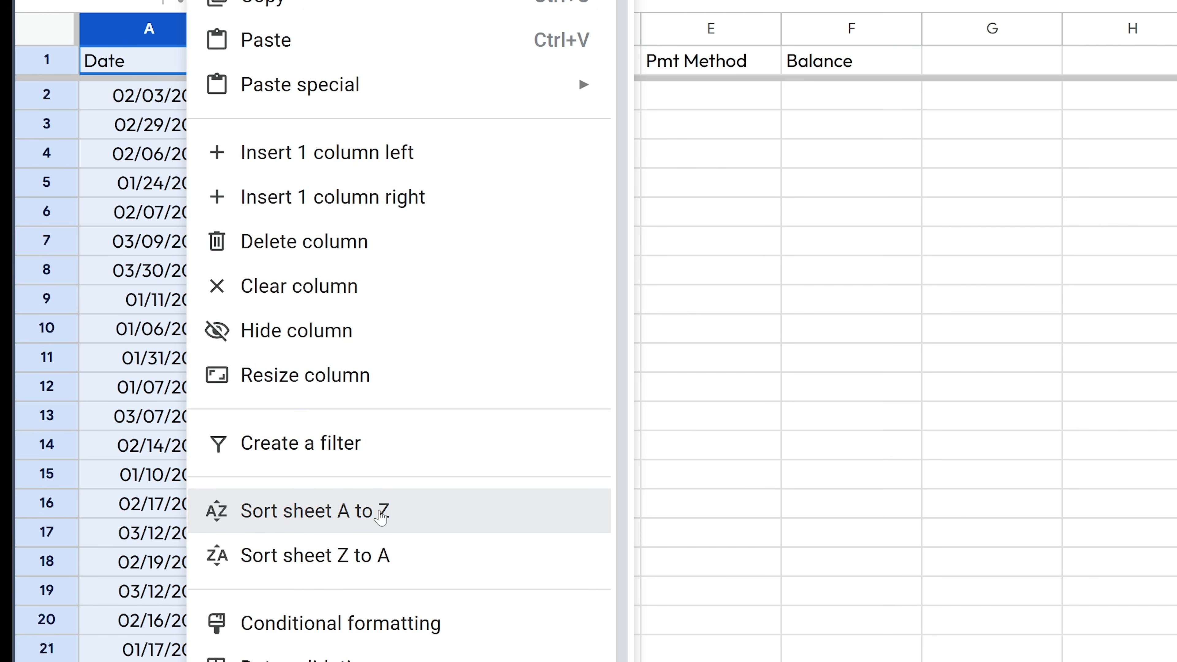
{"action": "left_click", "coordinate": [382, 515]}
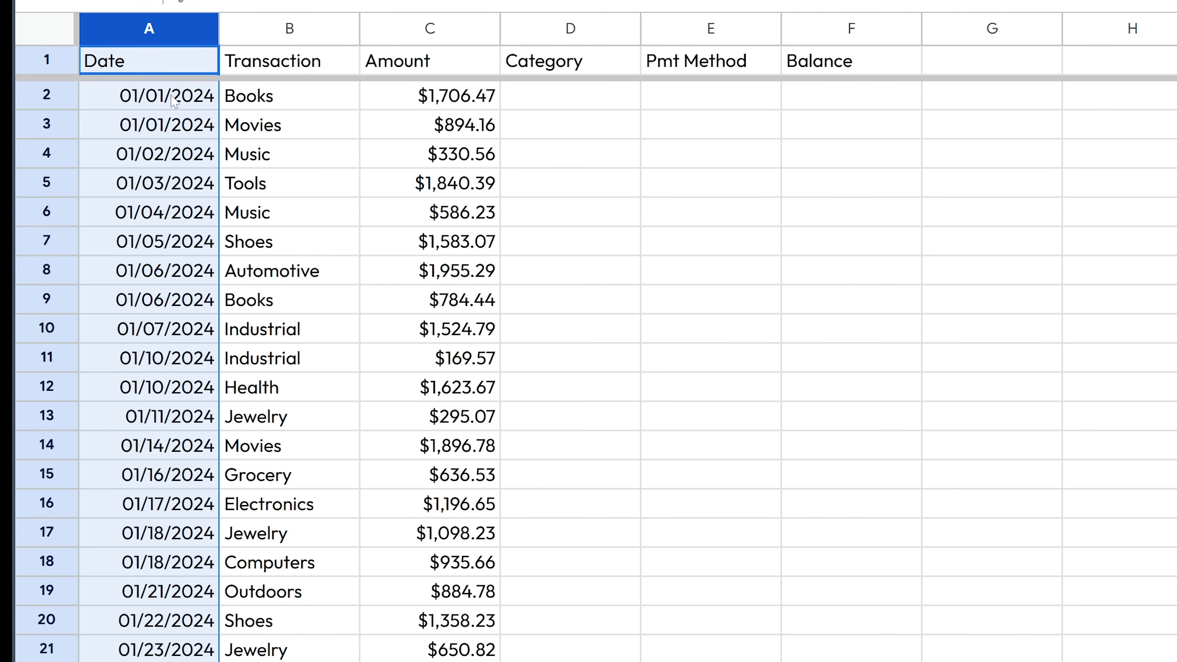
{"action": "left_click_drag", "start_coordinate": [169, 107], "coordinate": [204, 396]}
{"action": "scroll", "coordinate": [182, 406], "scroll_direction": "down", "scroll_amount": 5}
{"action": "scroll", "coordinate": [182, 406], "scroll_direction": "down", "scroll_amount": 20}
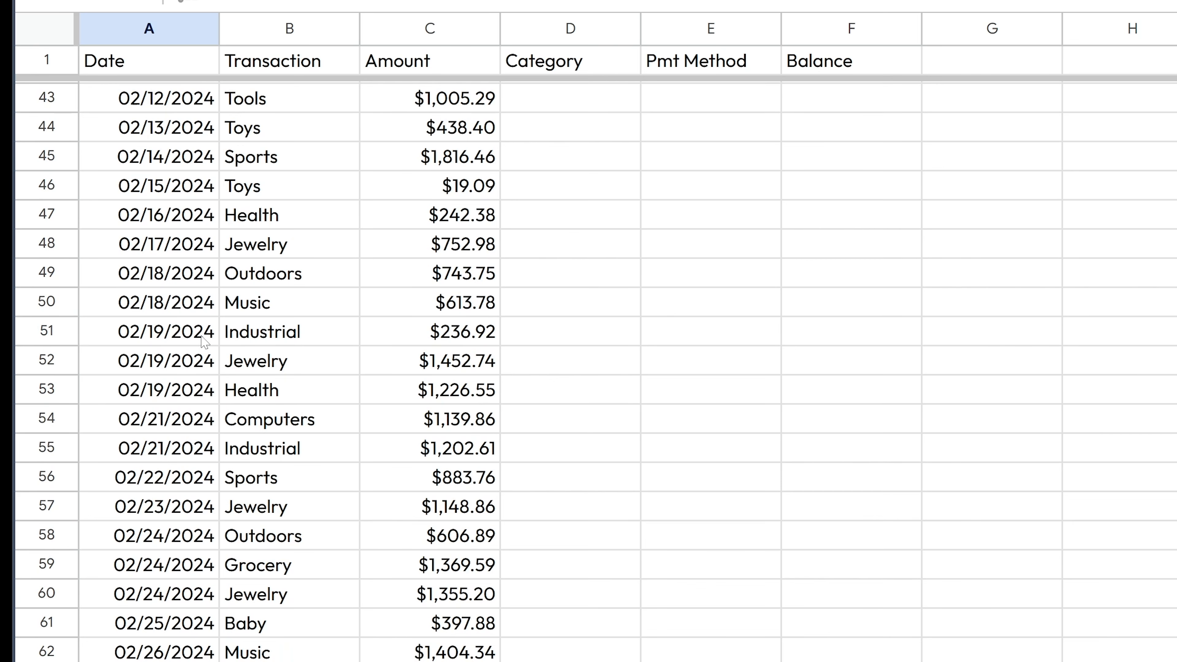
{"action": "scroll", "coordinate": [211, 306], "scroll_direction": "down", "scroll_amount": 5}
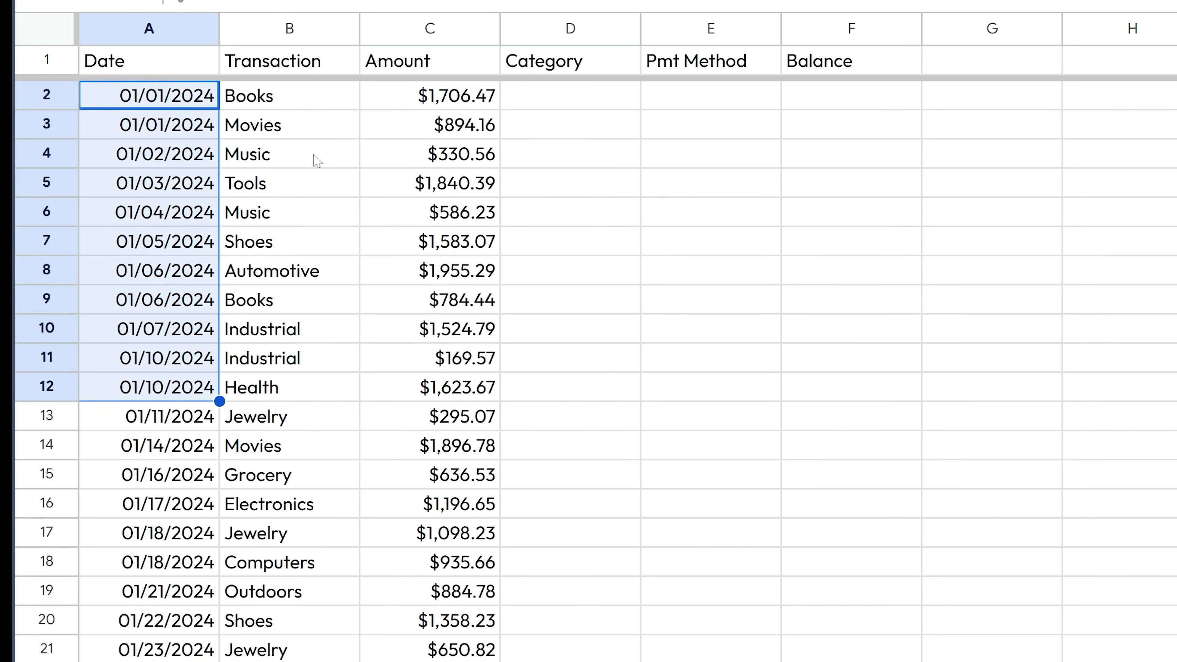
{"action": "left_click", "coordinate": [432, 185]}
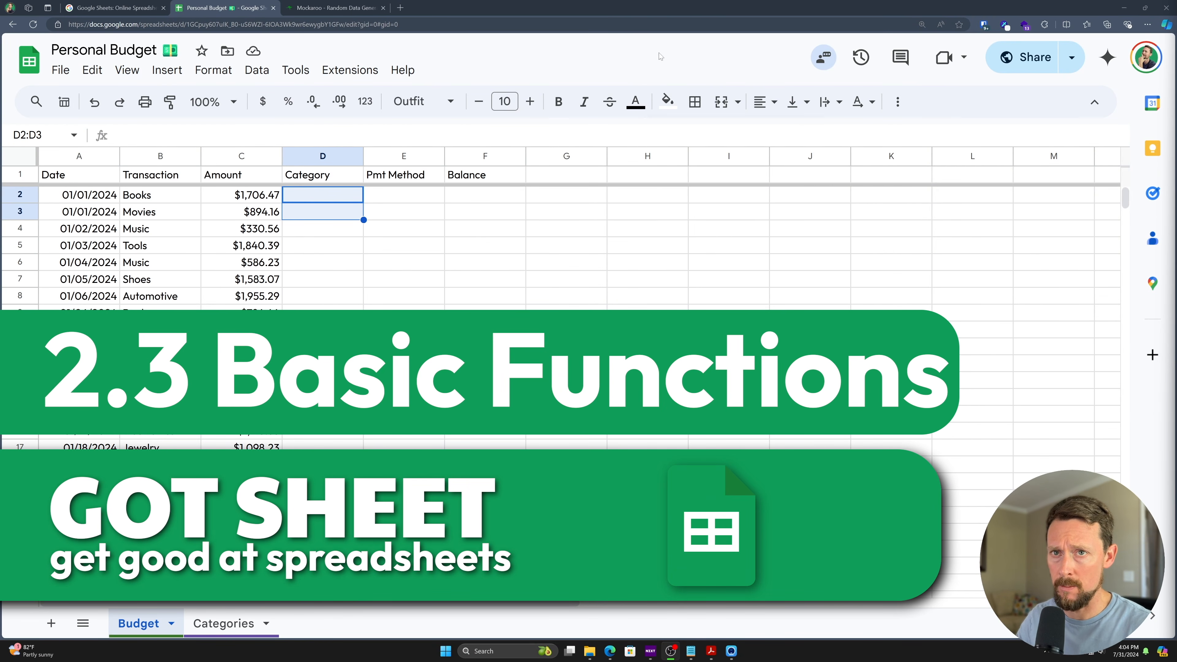
- Enter =SUM(5,5) in the first Category cell D2, dismissing the autofill suggestion
{"action": "left_click", "coordinate": [343, 201]}
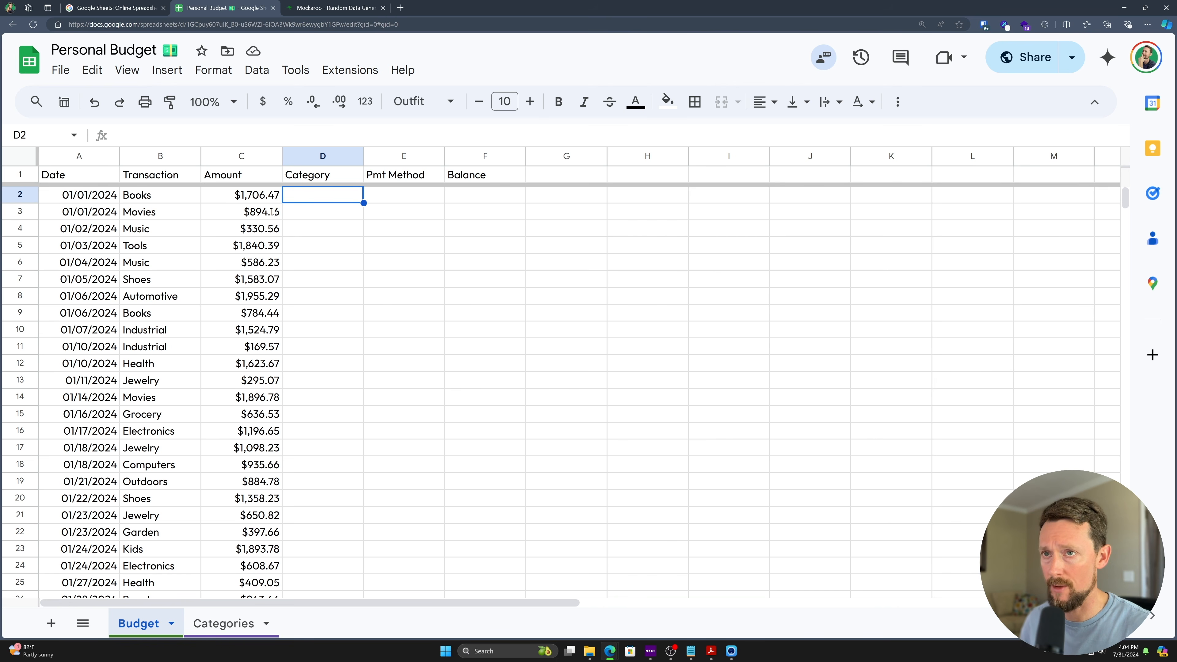
{"action": "type", "text": "=sum"}
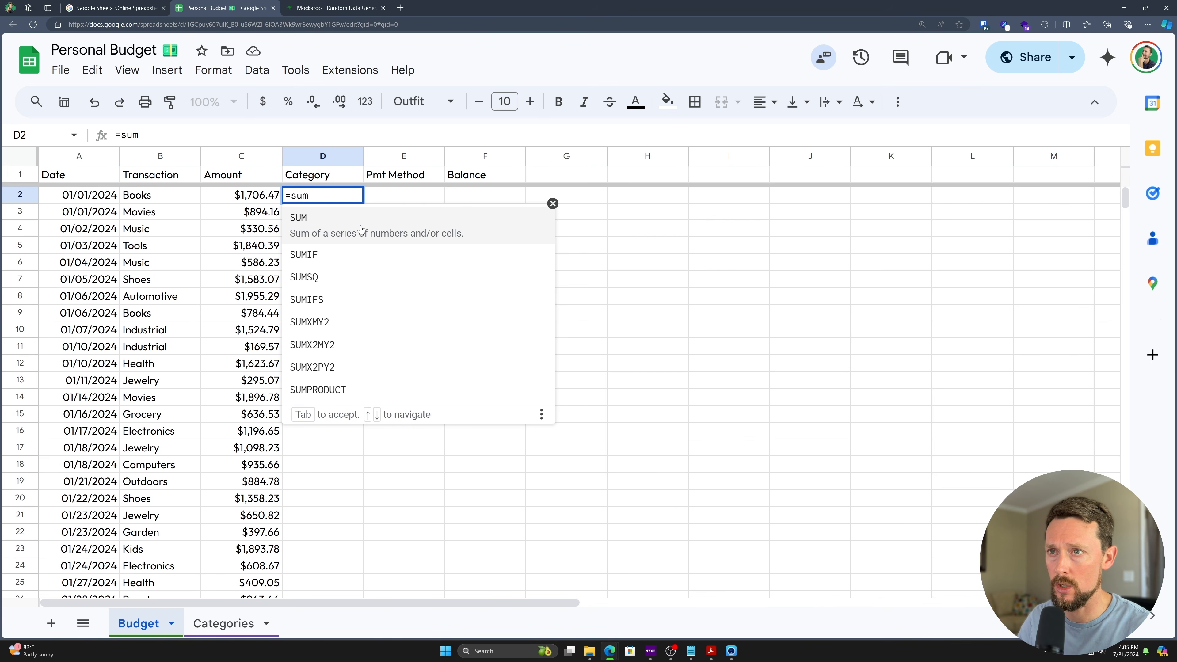
{"action": "key", "text": "Tab"}
{"action": "left_click_drag", "start_coordinate": [291, 196], "coordinate": [308, 195]}
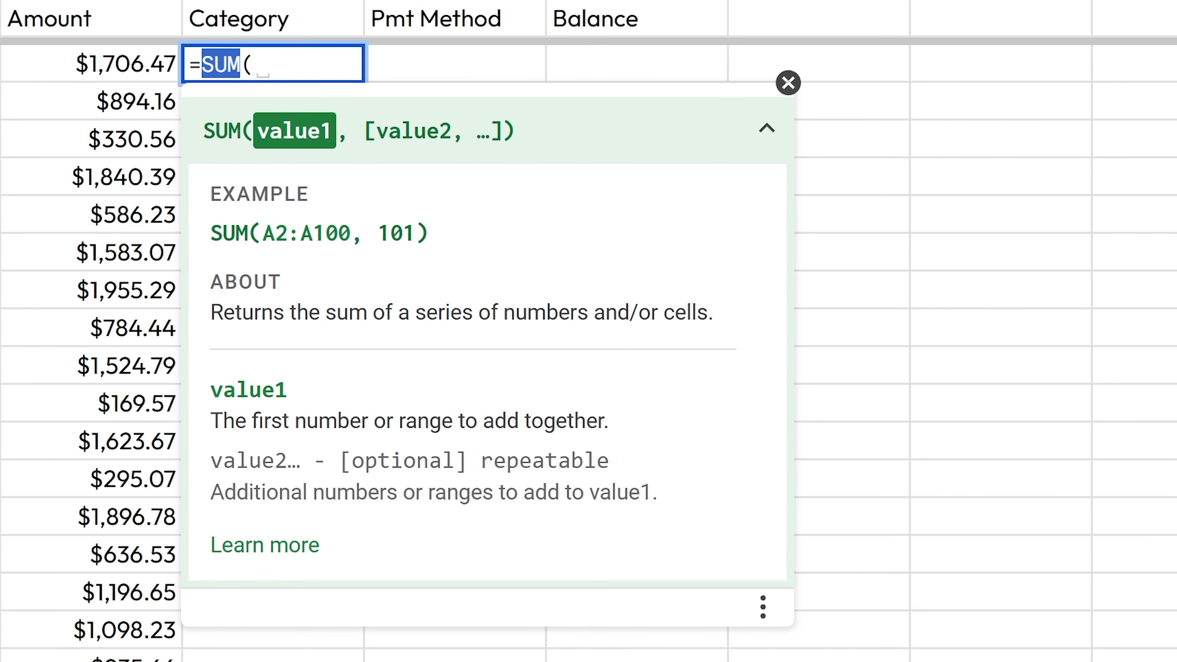
{"action": "left_click", "coordinate": [254, 64]}
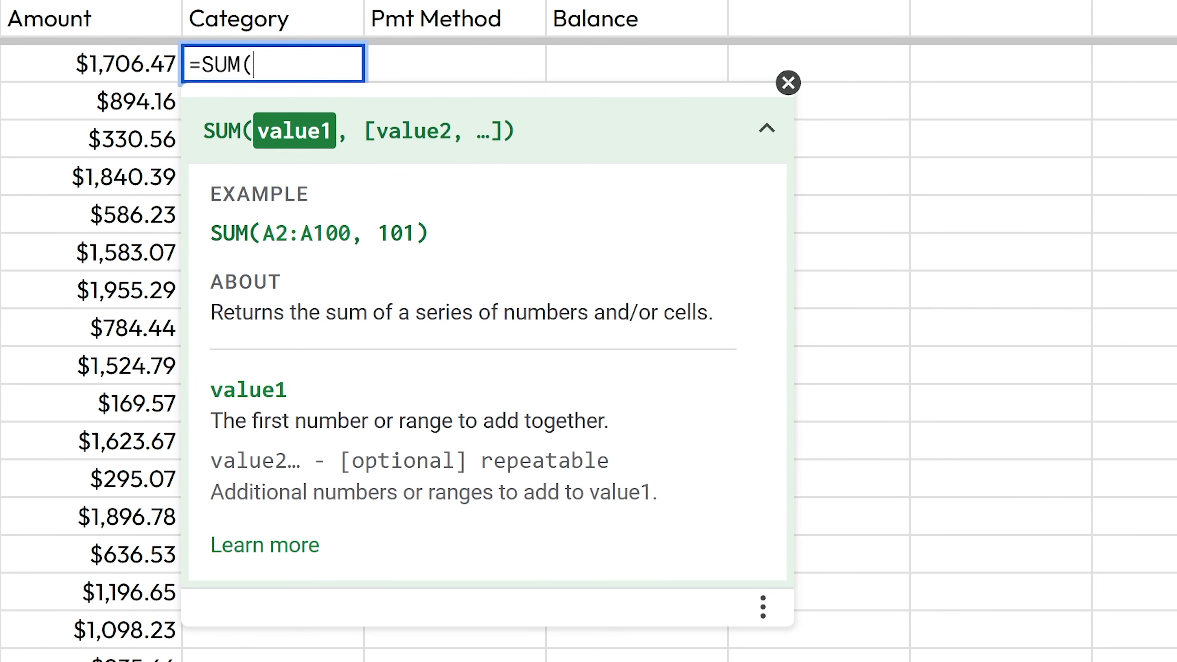
{"action": "type", "text": "5"}
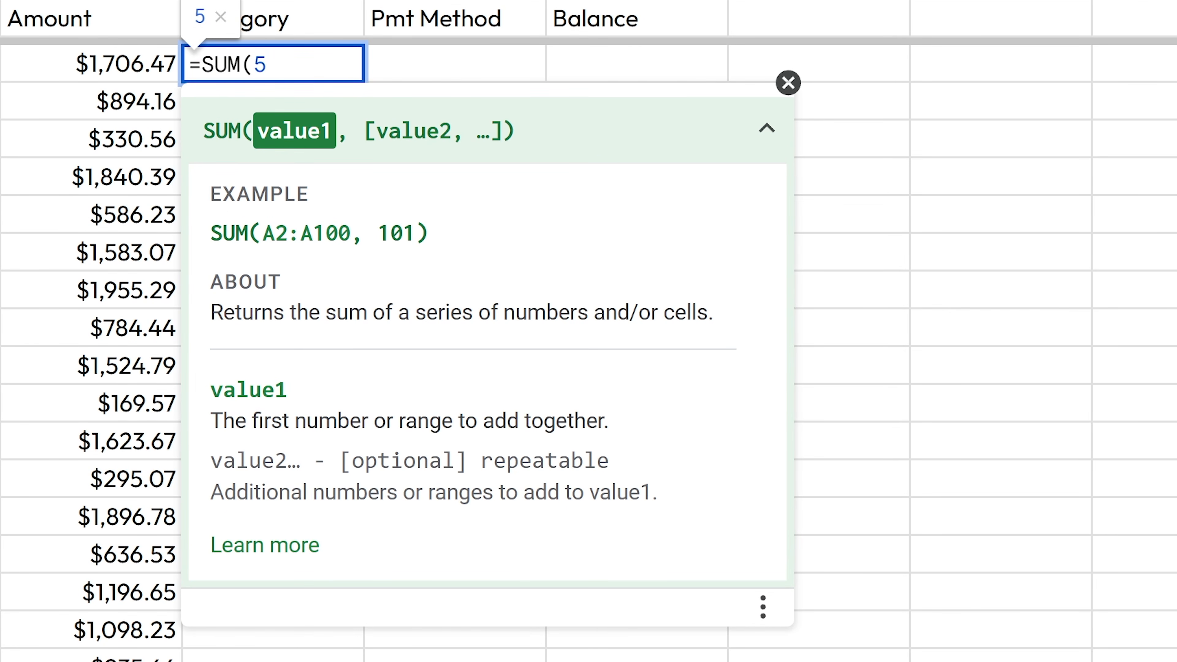
{"action": "type", "text": ",5)"}
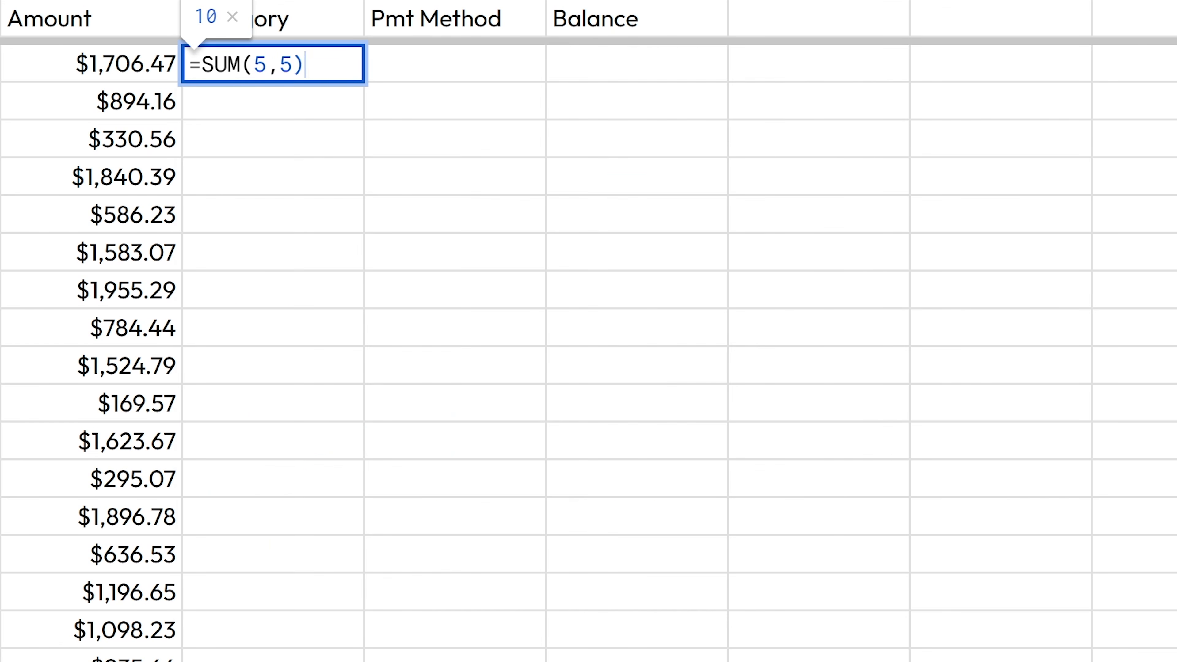
{"action": "key", "text": "Return"}
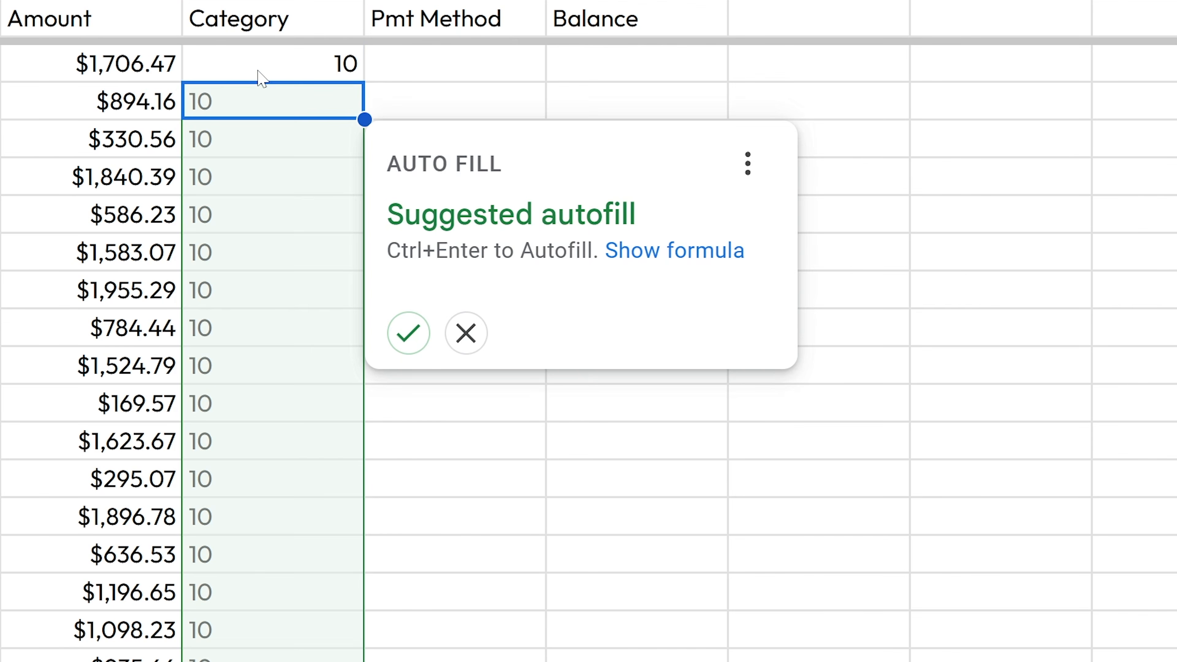
{"action": "key", "text": "Escape"}
- Enter =SUM(C3:C5) in D3 to total the Amounts, giving $3,065.11
{"action": "type", "text": "=su"}
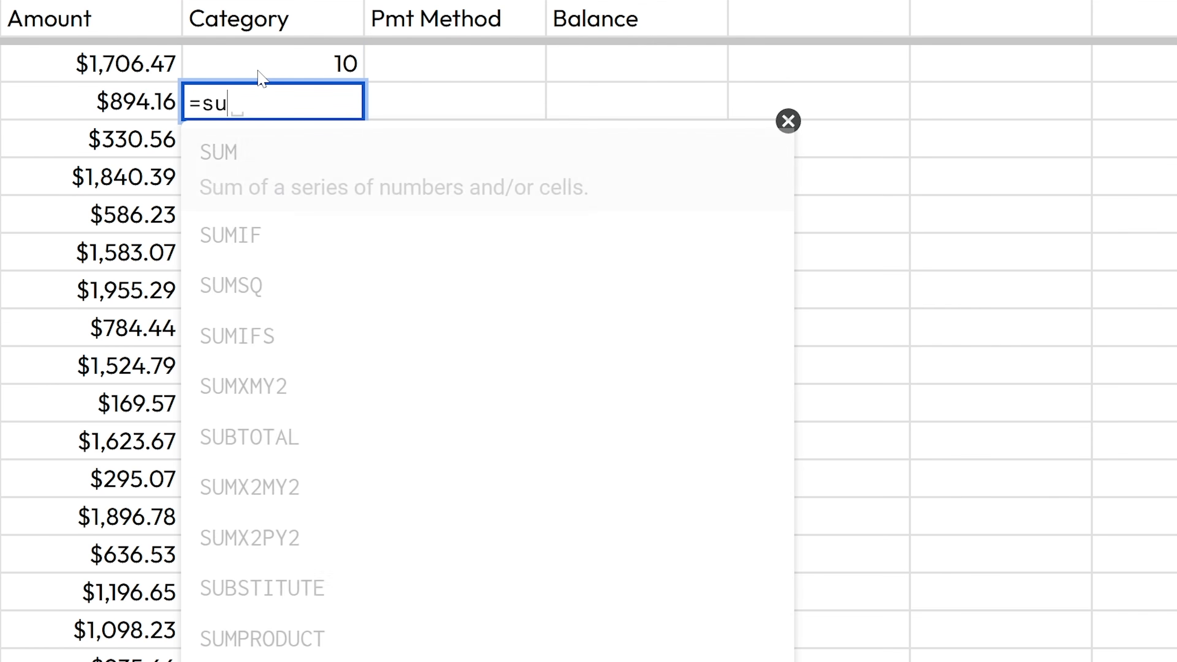
{"action": "key", "text": "Tab"}
{"action": "left_click_drag", "start_coordinate": [144, 104], "coordinate": [146, 193]}
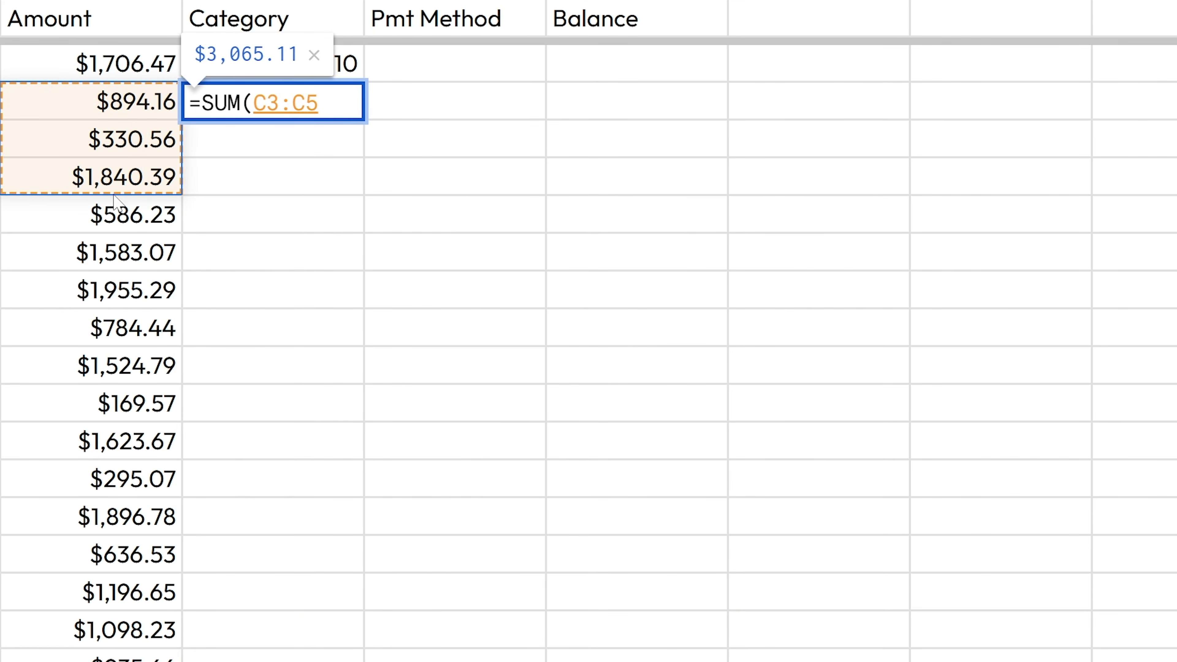
{"action": "type", "text": ")"}
{"action": "key", "text": "Return"}
{"action": "key", "text": "Left"}
{"action": "key", "text": "Up"}
{"action": "key", "text": "Down"}
{"action": "key", "text": "Down"}
{"action": "key", "text": "Up"}
{"action": "key", "text": "Up"}
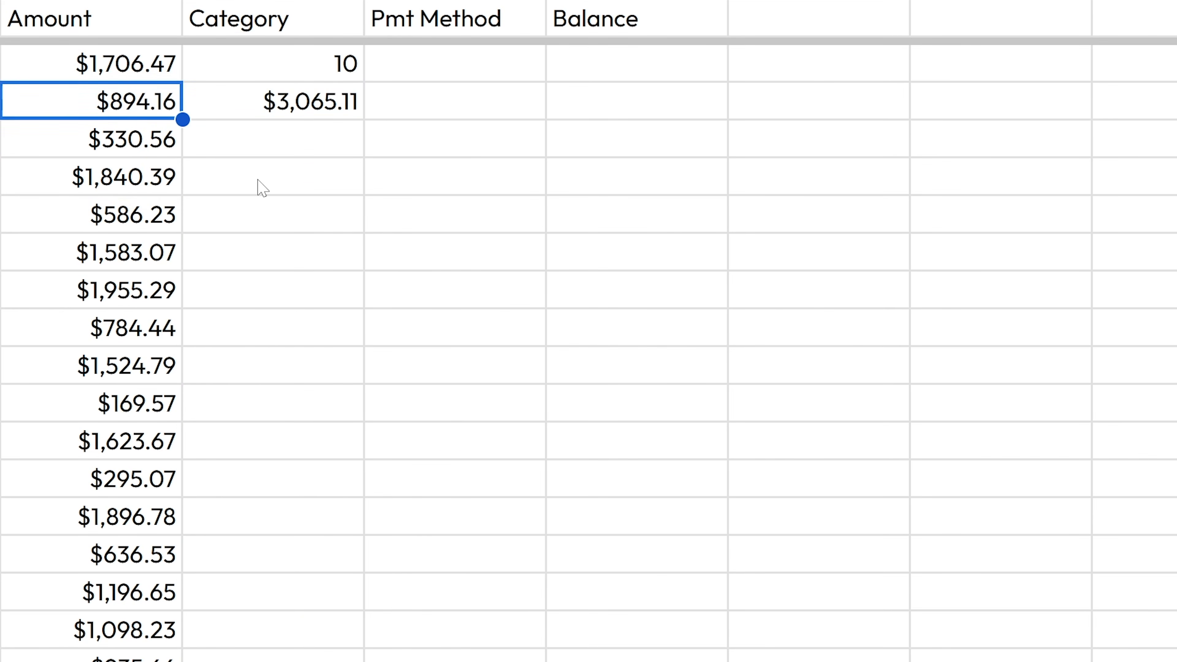
- Enter =5+5 in D4 to show 10, then reopen the D3 SUM formula
{"action": "key", "text": "Down"}
{"action": "key", "text": "Right"}
{"action": "type", "text": "="}
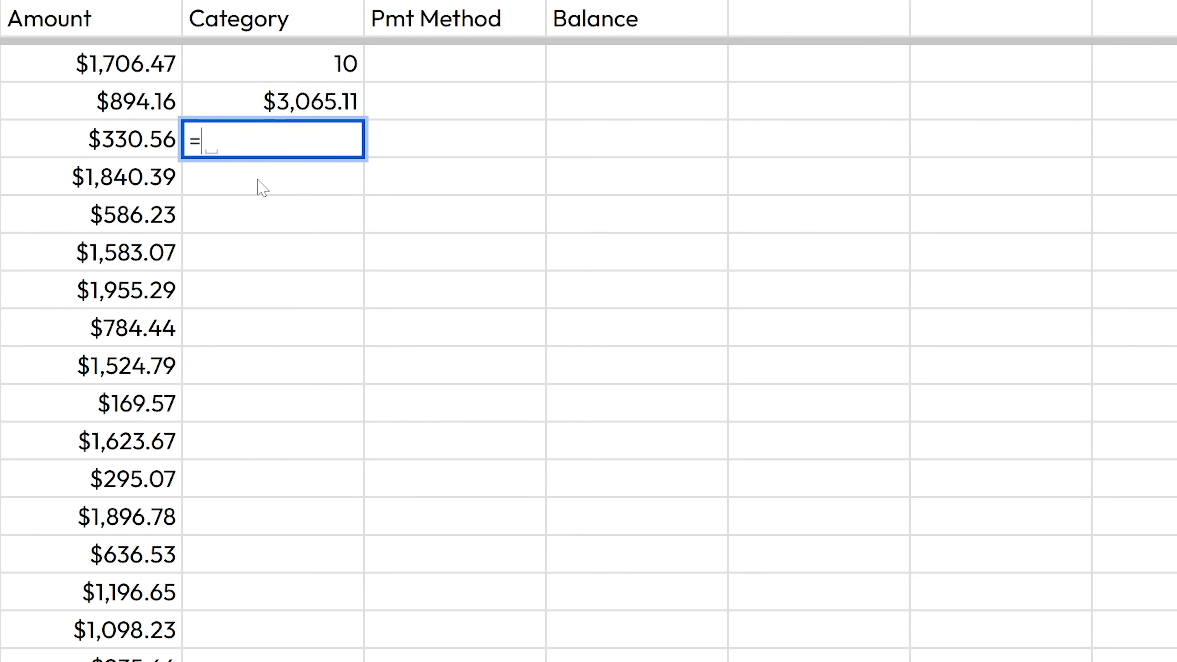
{"action": "type", "text": "5+5"}
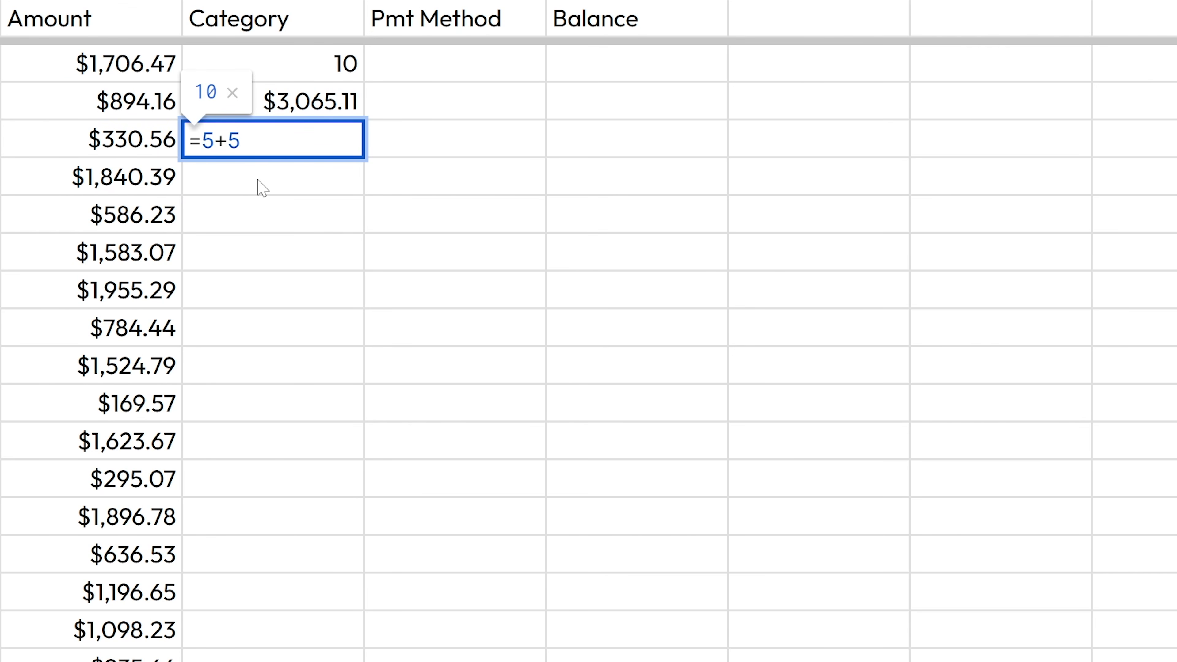
{"action": "key", "text": "Return"}
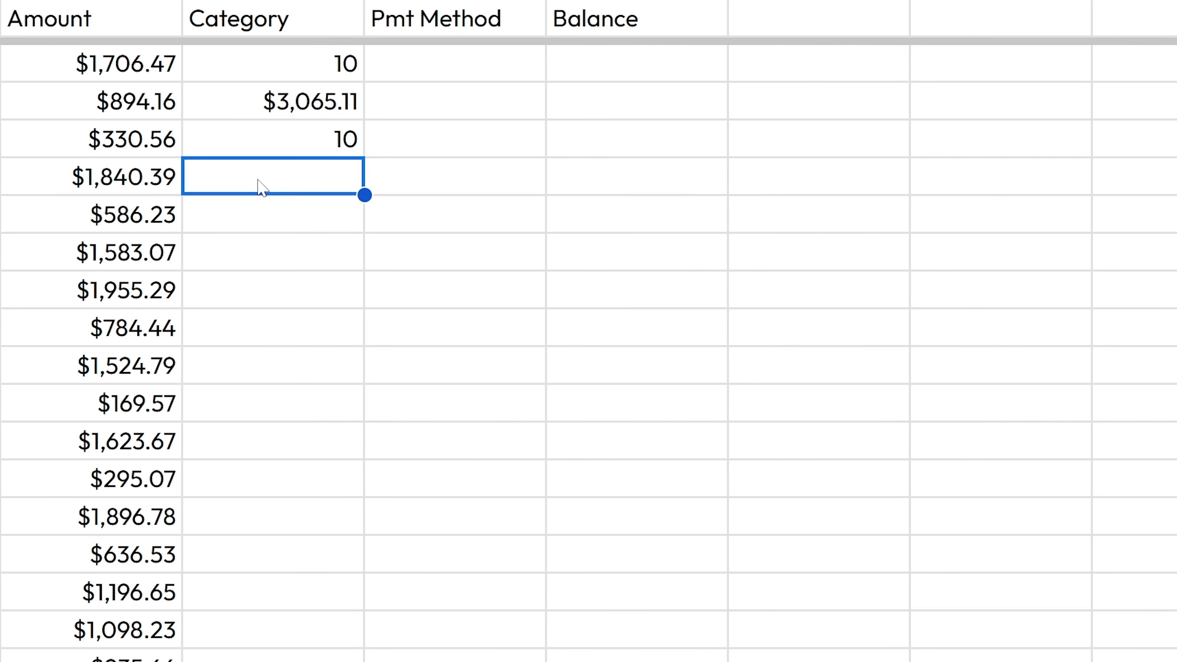
{"action": "type", "text": "="}
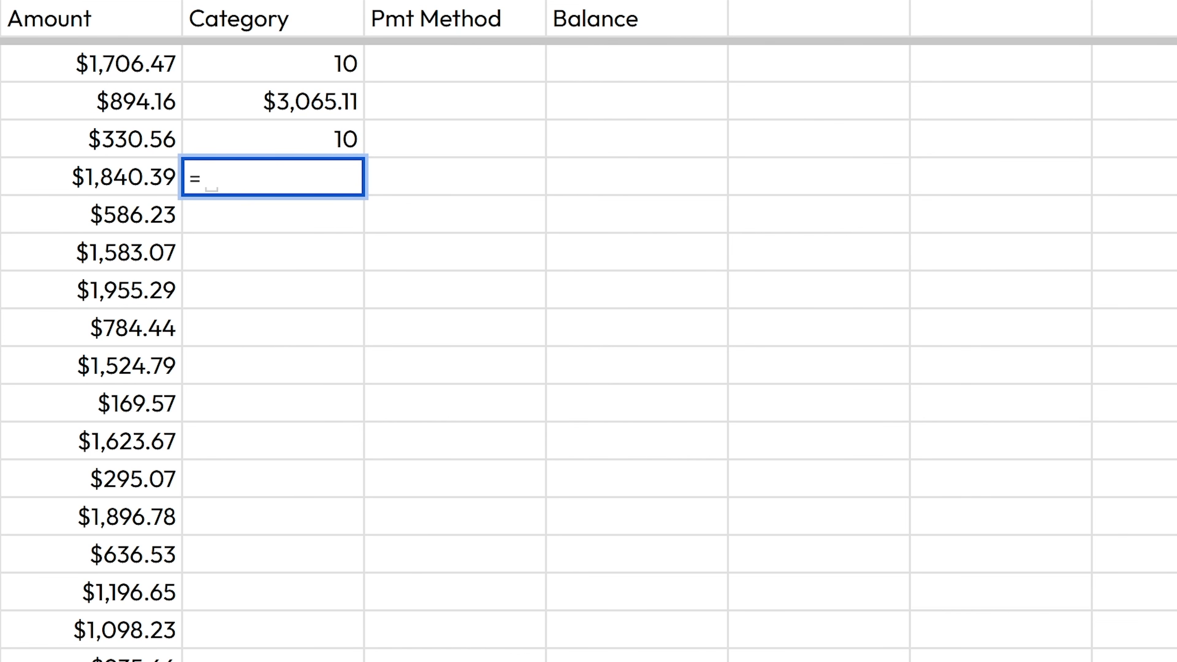
{"action": "key", "text": "Escape"}
{"action": "key", "text": "Up"}
{"action": "key", "text": "Up"}
{"action": "key", "text": "F2"}
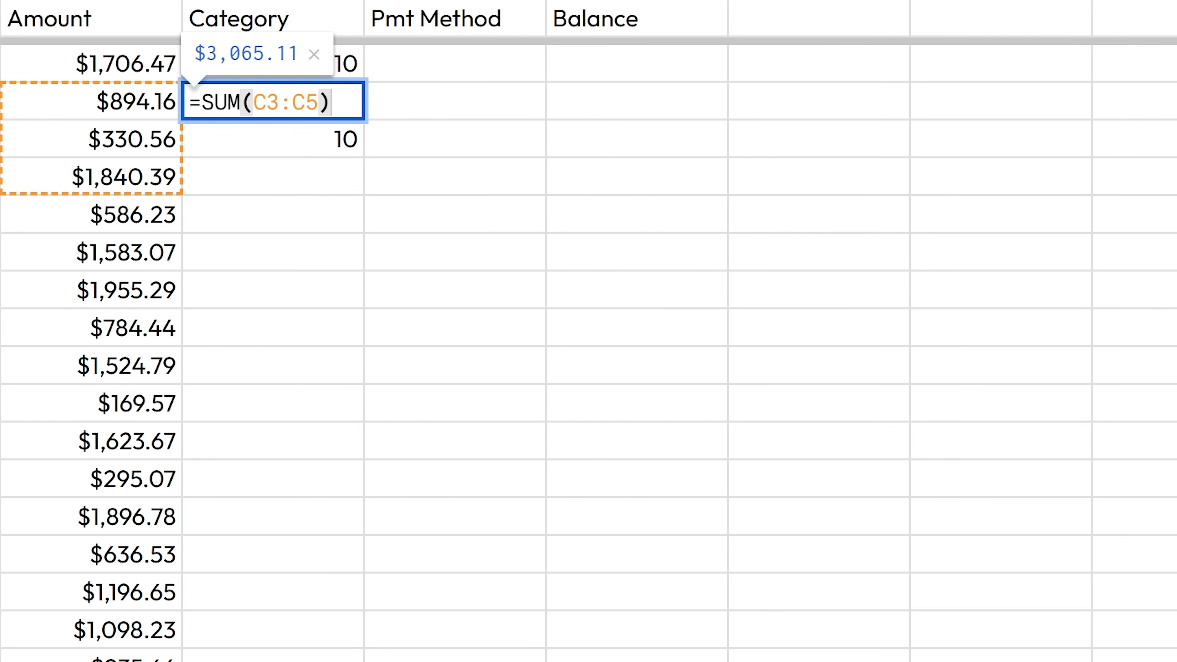
{"action": "left_click", "coordinate": [227, 102]}
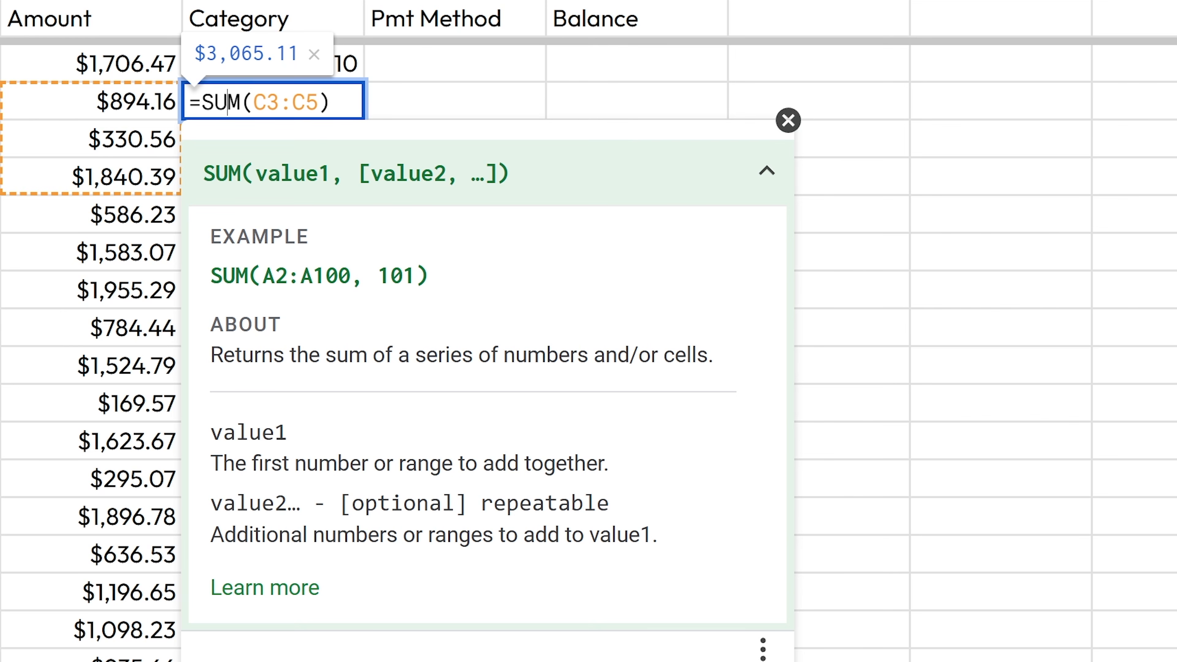
{"action": "left_click", "coordinate": [768, 174]}
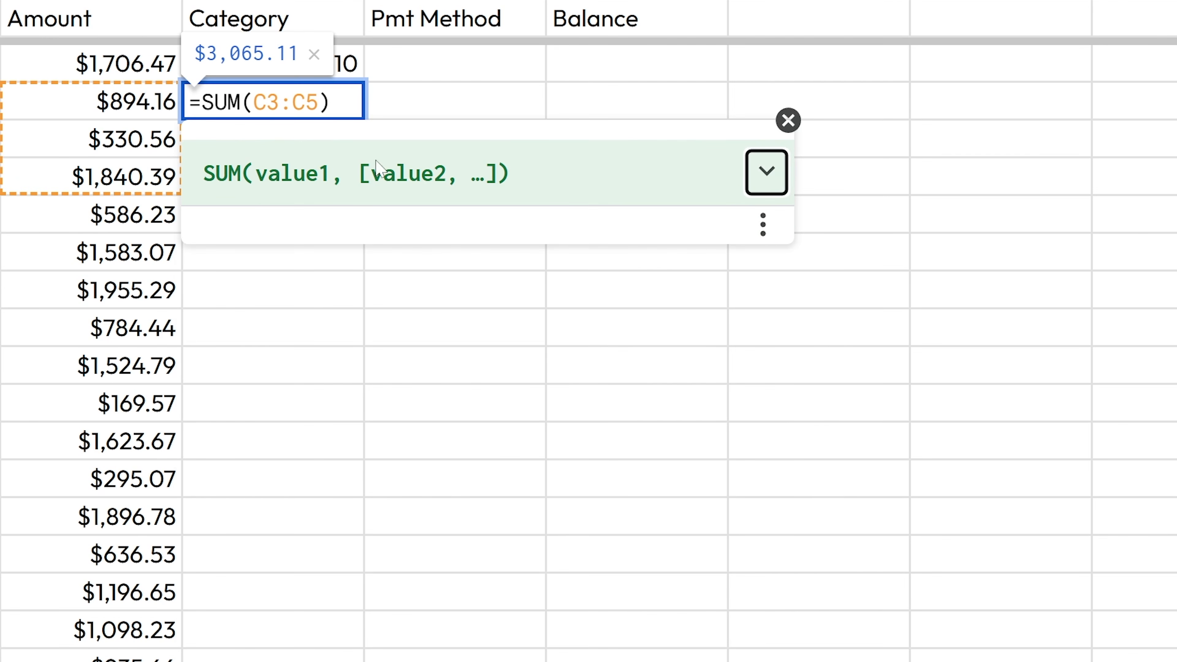
{"action": "left_click", "coordinate": [767, 174]}
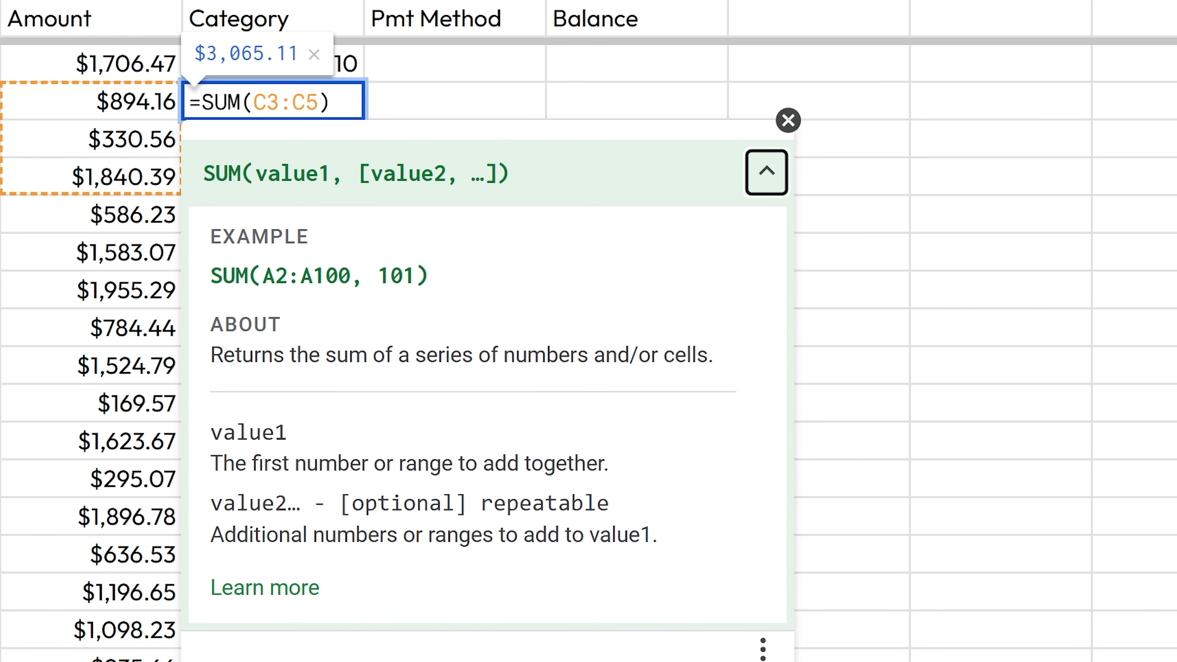
{"action": "left_click", "coordinate": [527, 74]}
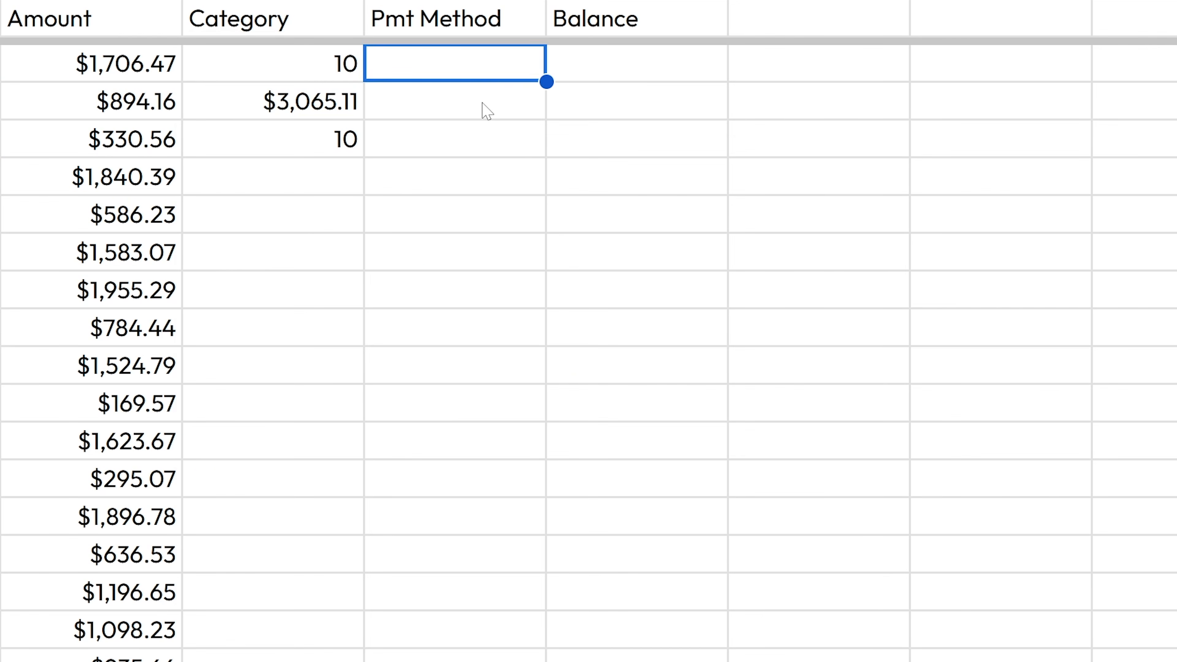
- Start an XLOOKUP formula in the Pmt Method cell, read its help, then cancel it
{"action": "type", "text": "=xlook"}
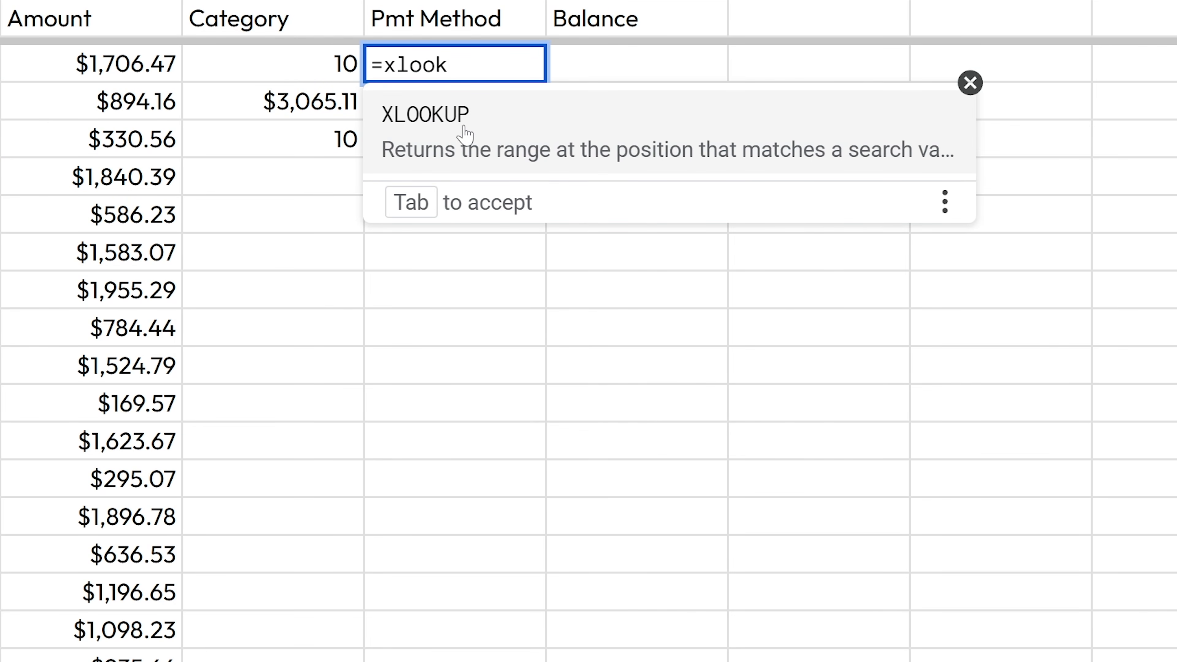
{"action": "left_click", "coordinate": [462, 127]}
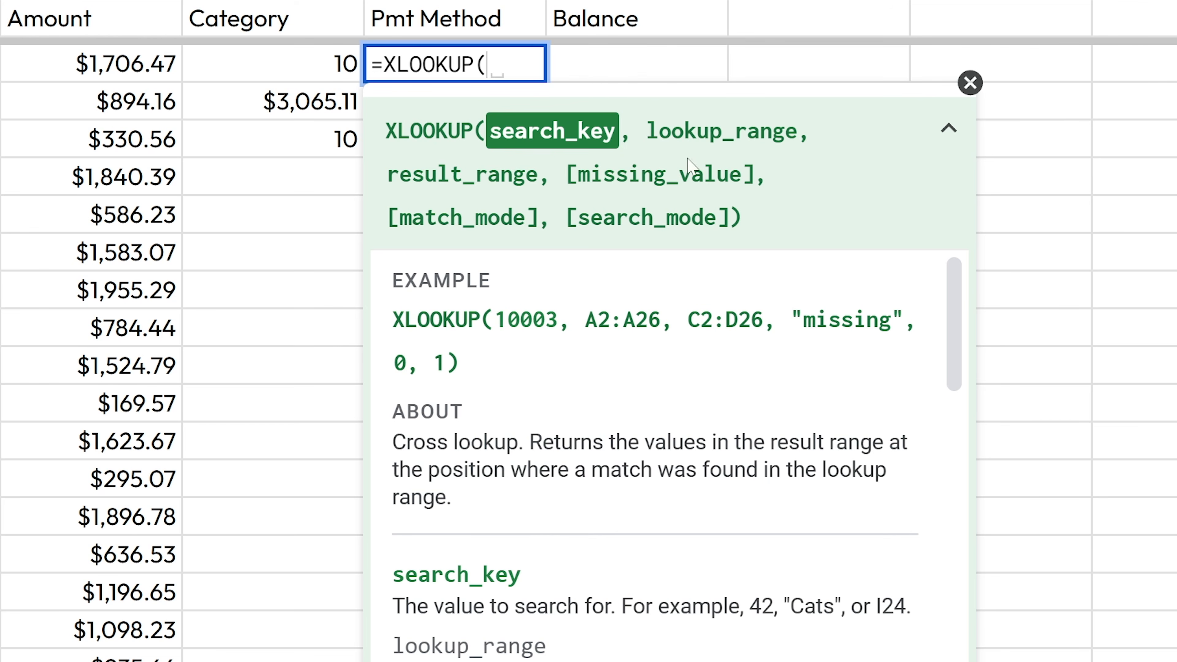
{"action": "left_click_drag", "start_coordinate": [567, 176], "coordinate": [762, 181]}
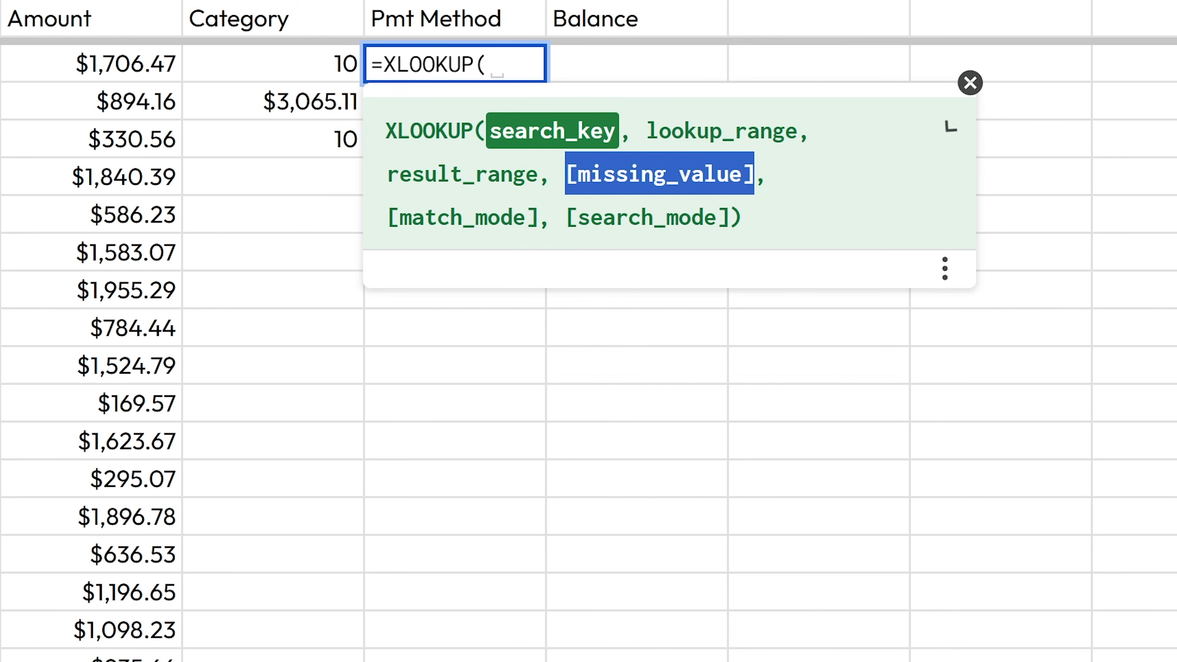
{"action": "left_click", "coordinate": [948, 129]}
{"action": "scroll", "coordinate": [542, 353], "scroll_direction": "down", "scroll_amount": 10}
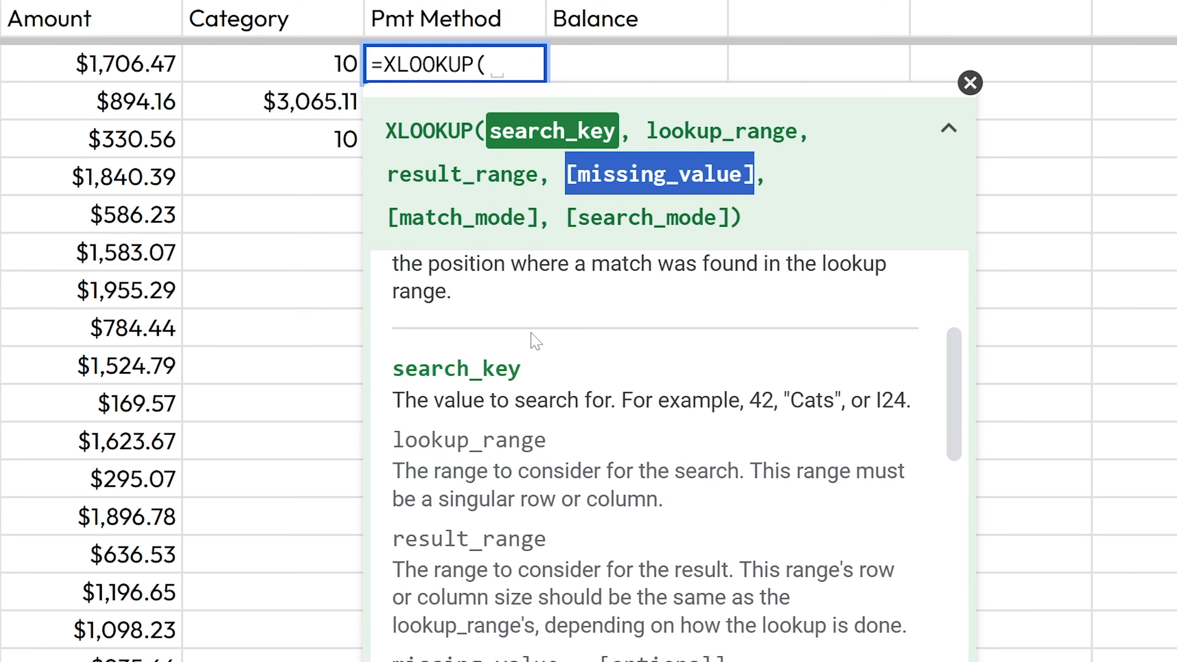
{"action": "scroll", "coordinate": [566, 334], "scroll_direction": "down", "scroll_amount": 1}
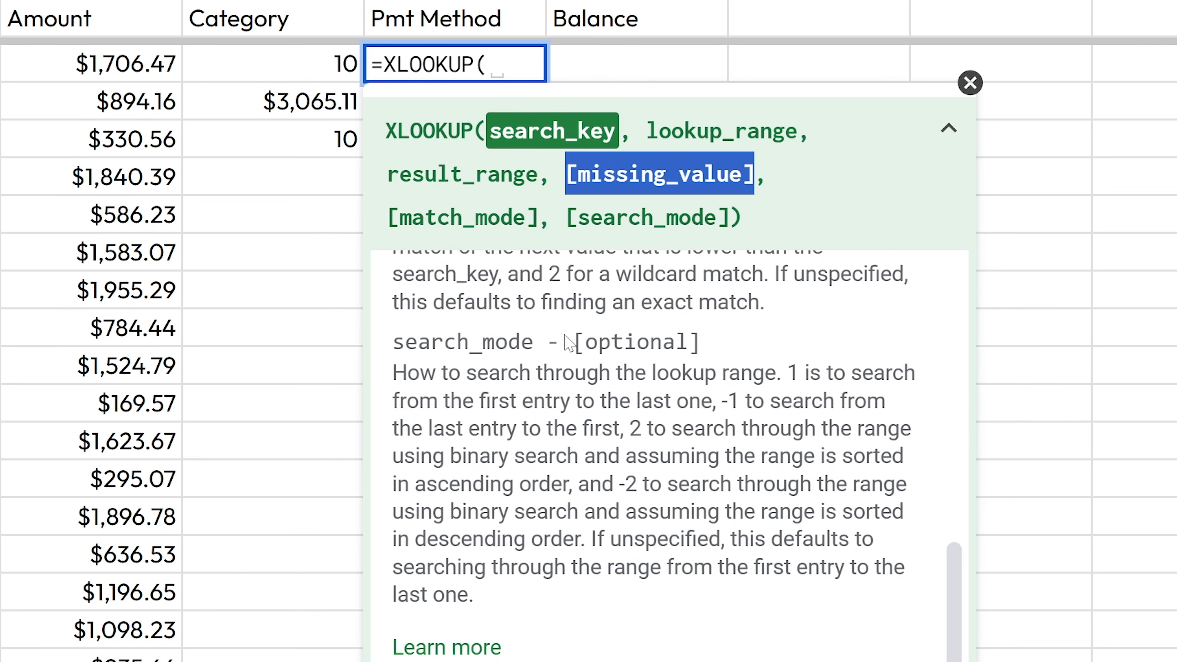
{"action": "key", "text": "Escape"}
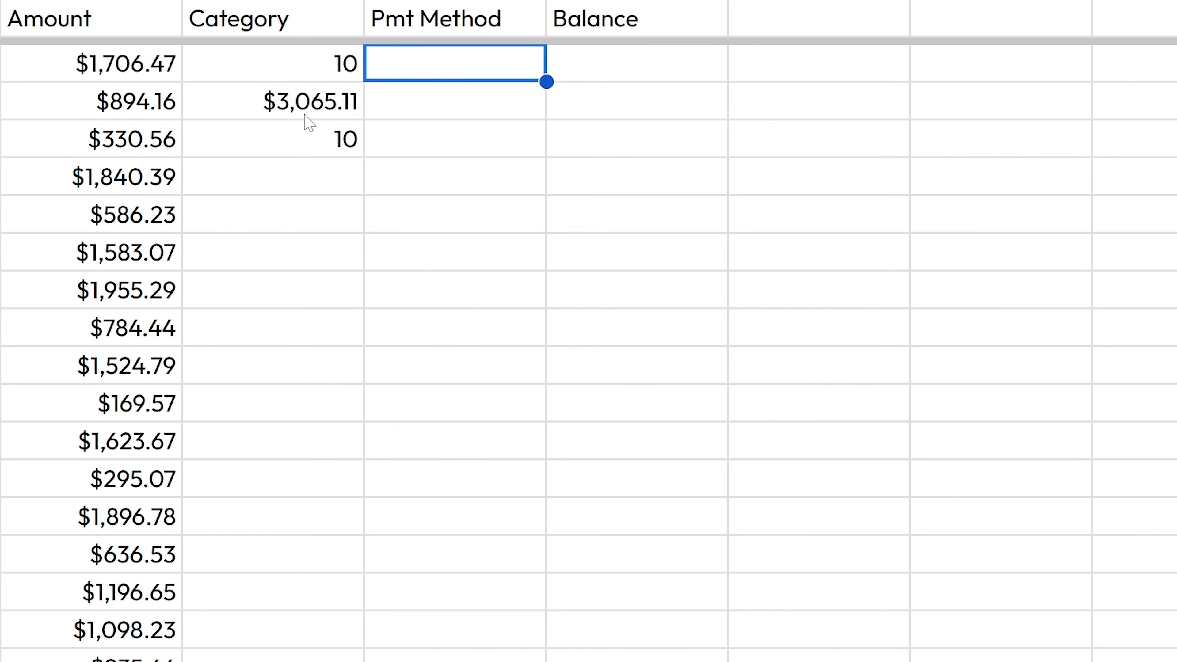
- In D3, start a new =SUM( with C2 and browse the SUM help panel
{"action": "left_click", "coordinate": [320, 103]}
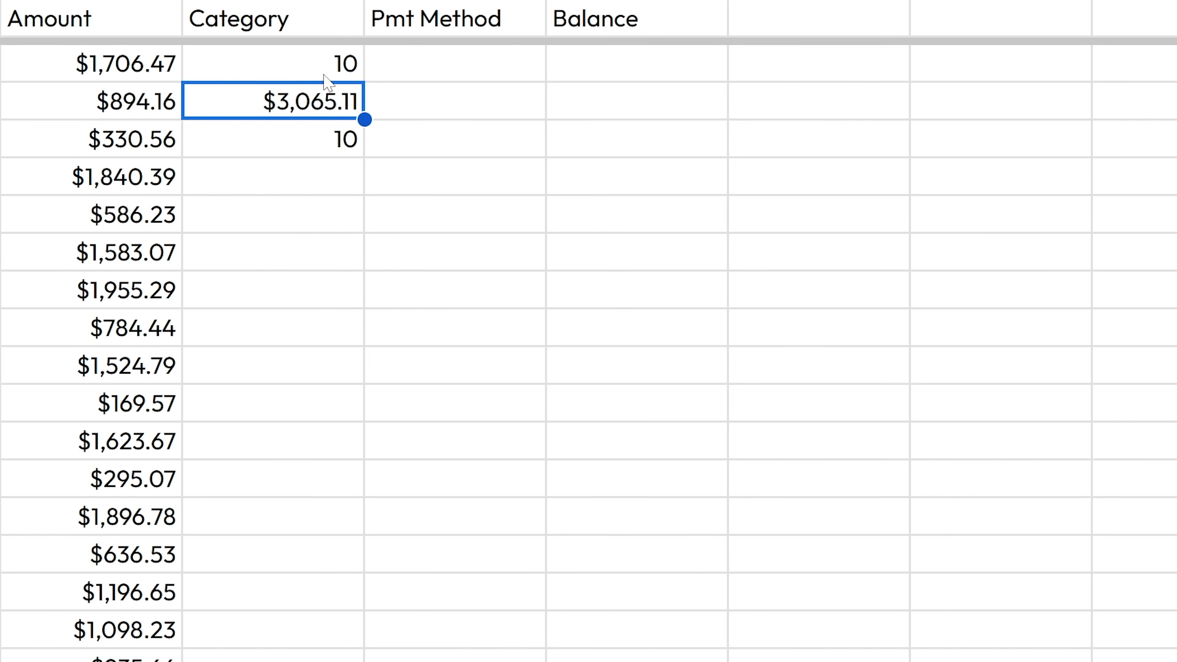
{"action": "type", "text": "=sum("}
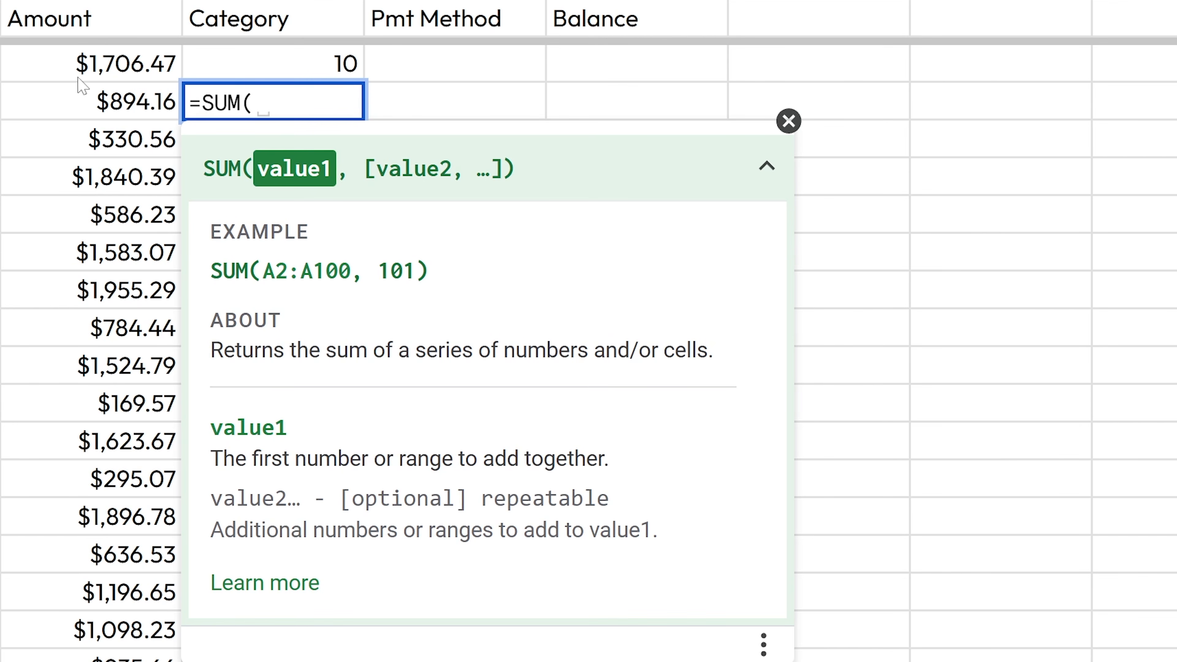
{"action": "left_click", "coordinate": [108, 115]}
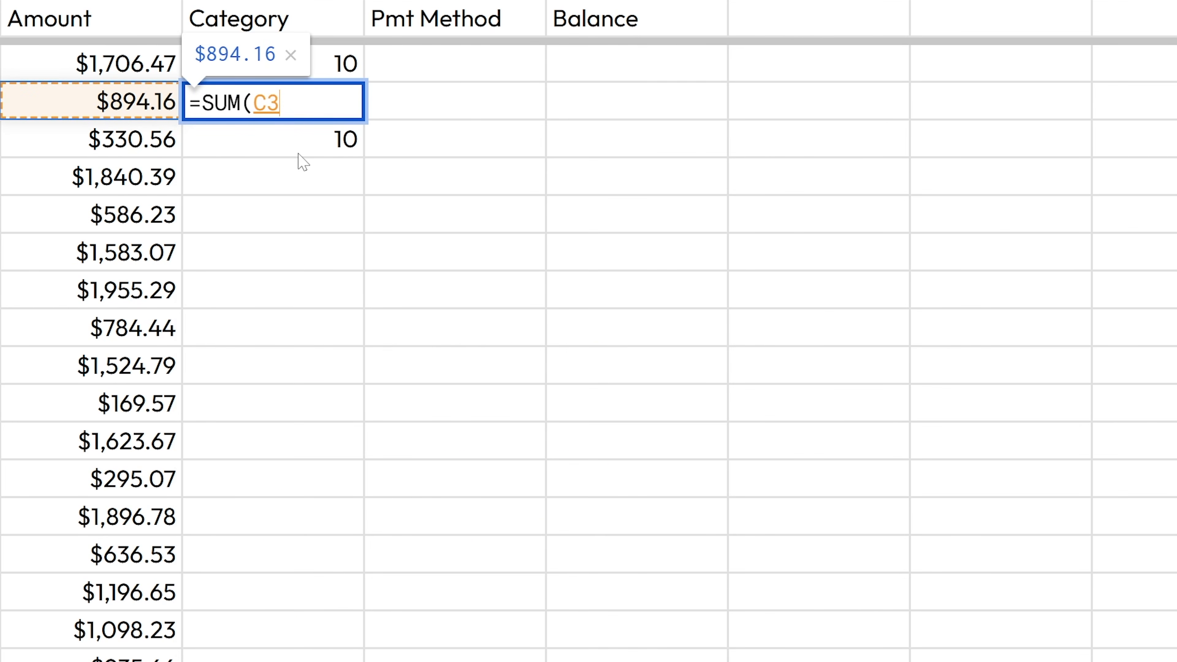
{"action": "type", "text": ","}
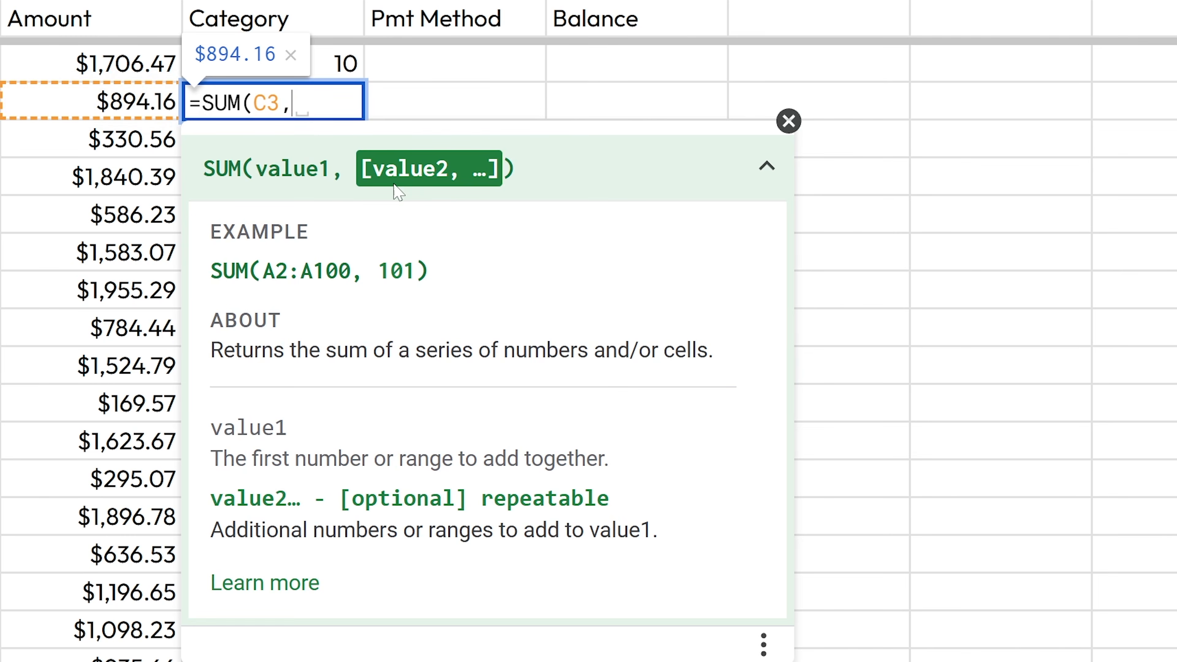
{"action": "left_click_drag", "start_coordinate": [346, 169], "coordinate": [493, 172]}
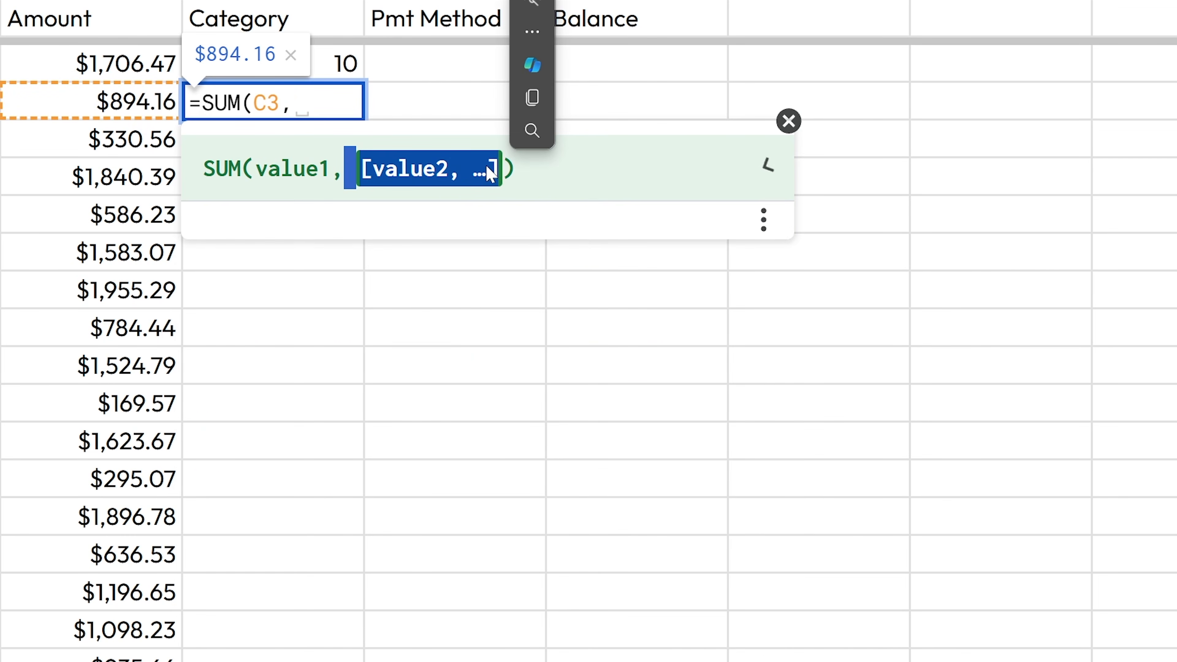
{"action": "left_click", "coordinate": [492, 174]}
{"action": "left_click", "coordinate": [766, 166]}
{"action": "left_click", "coordinate": [767, 167]}
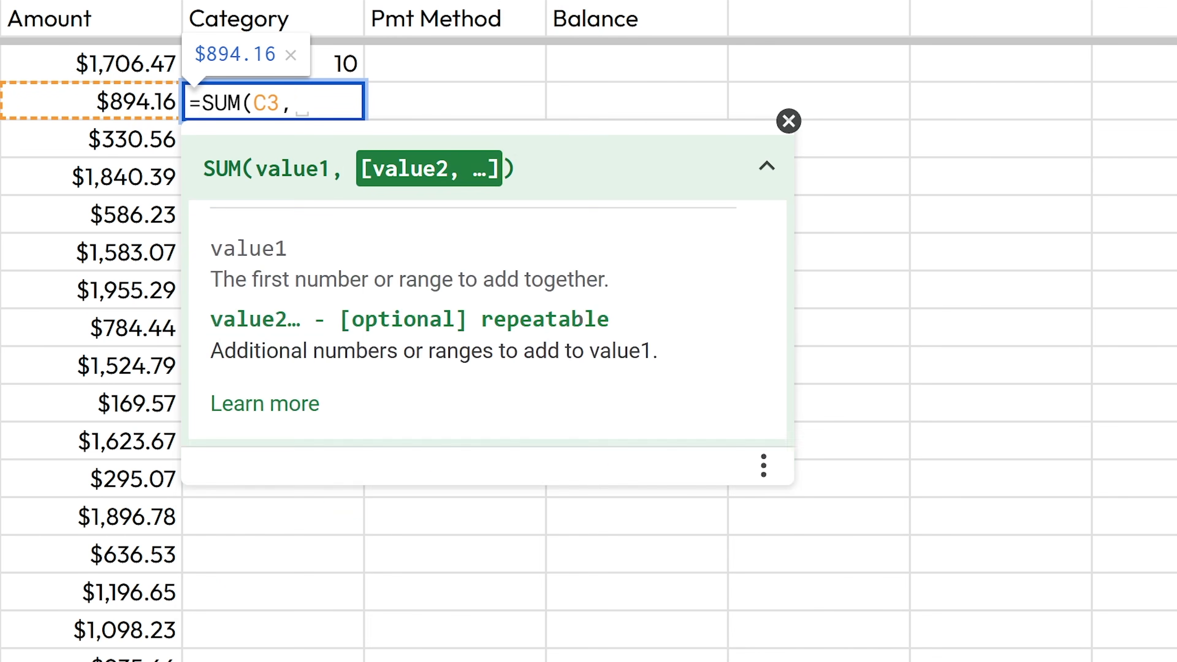
{"action": "left_click", "coordinate": [766, 166]}
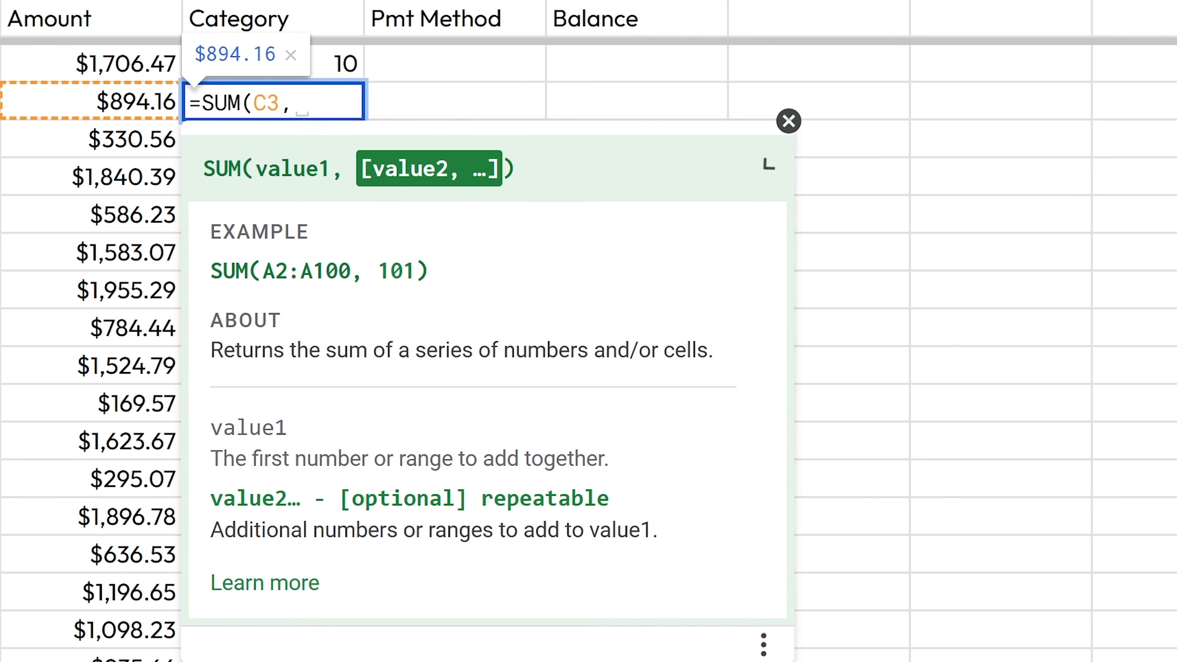
{"action": "type", "text": ","}
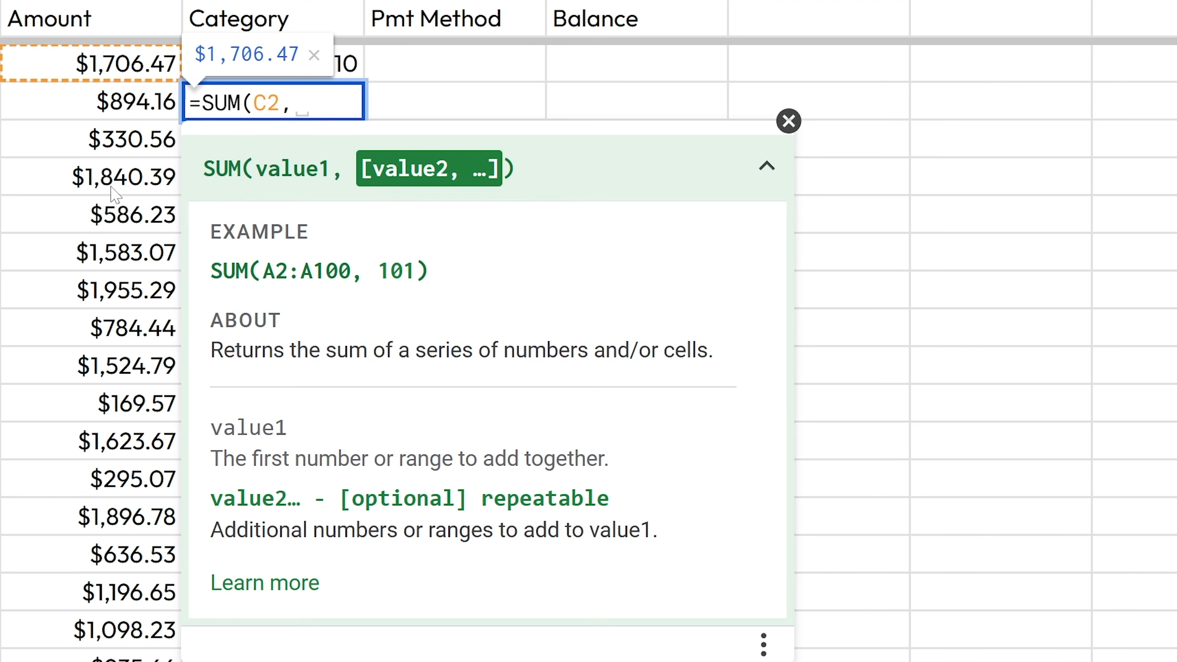
- Add C5, C7, C10, C15, C19, C23, C25 and C21 to the sum, totalling $11,129.68
{"action": "left_click", "coordinate": [114, 192]}
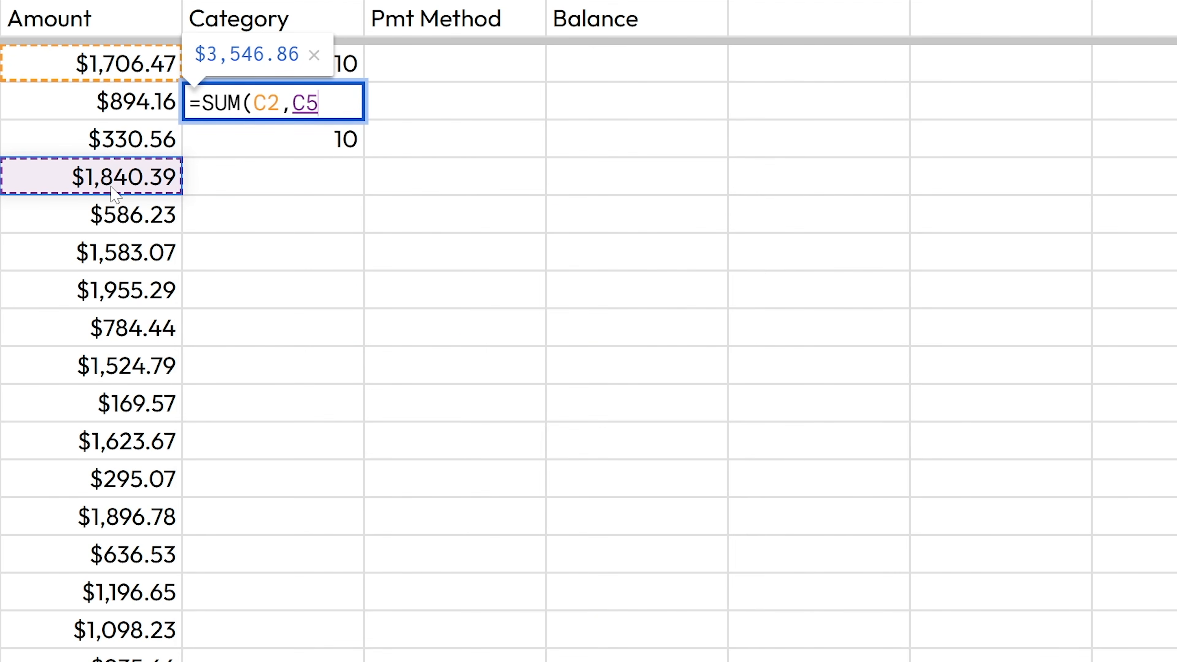
{"action": "type", "text": ","}
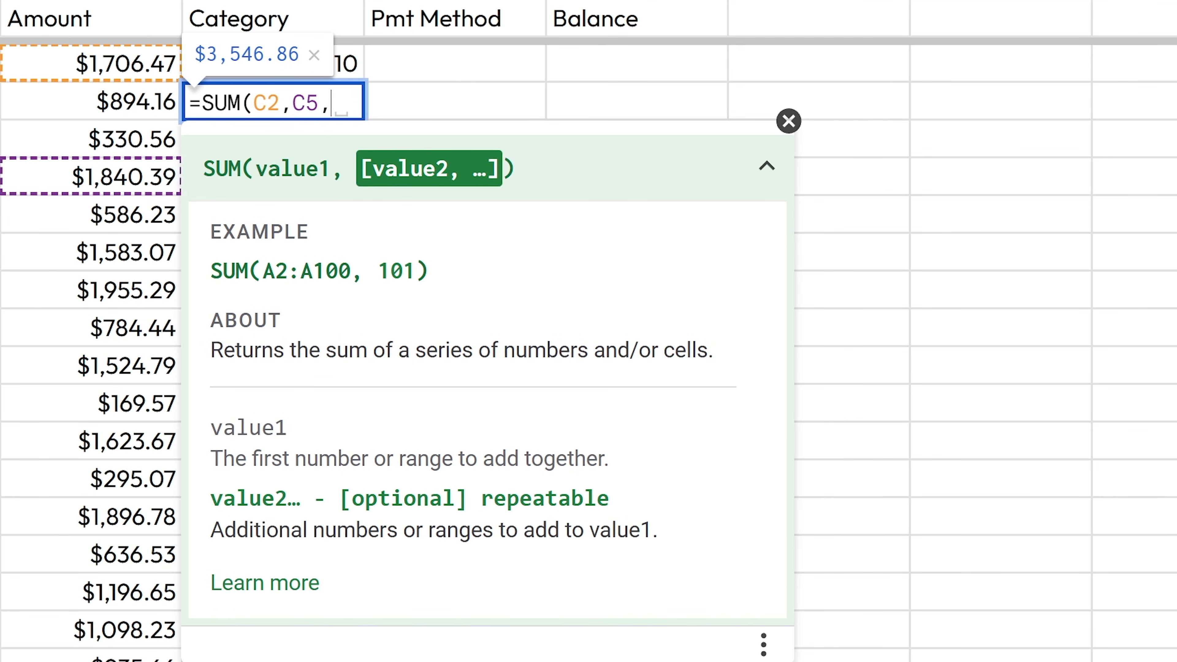
{"action": "left_click", "coordinate": [113, 267]}
{"action": "type", "text": ","}
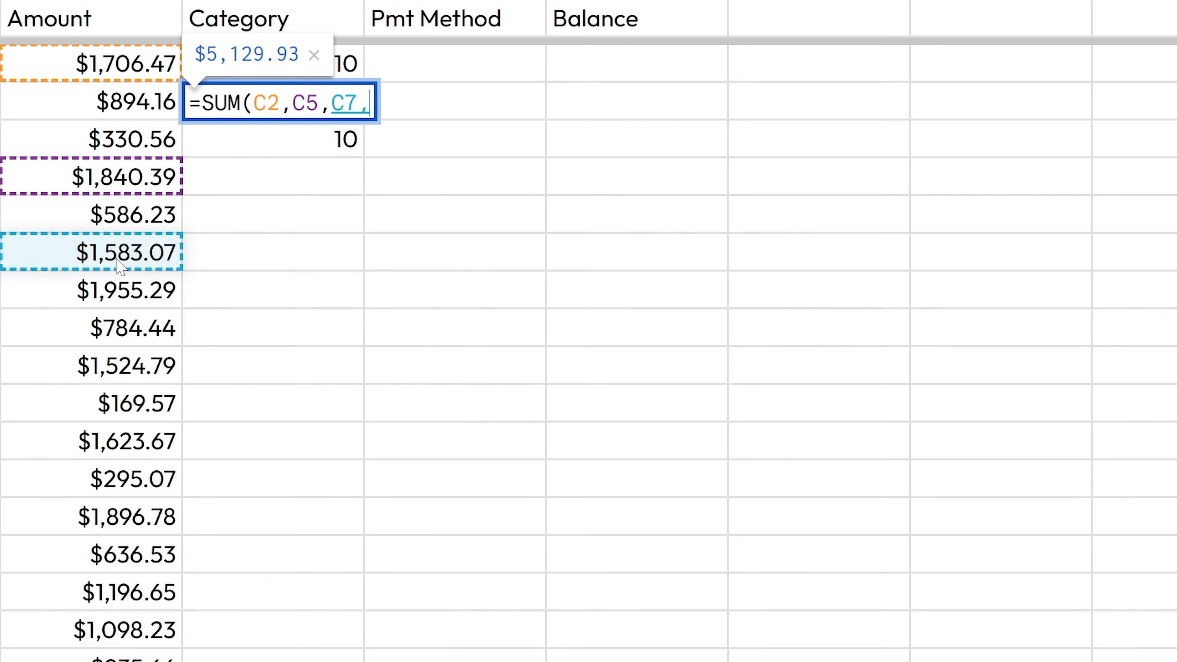
{"action": "left_click", "coordinate": [92, 366]}
{"action": "type", "text": ","}
{"action": "left_click", "coordinate": [95, 554]}
{"action": "type", "text": ",C19"}
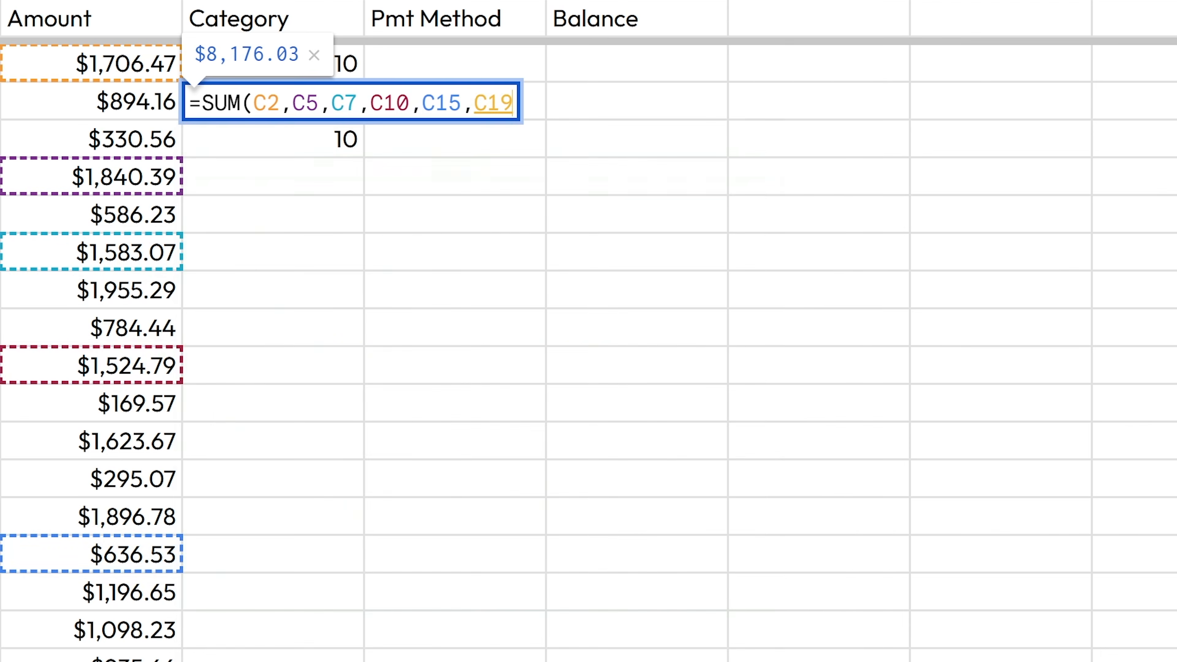
{"action": "type", "text": ",C23,C25,"}
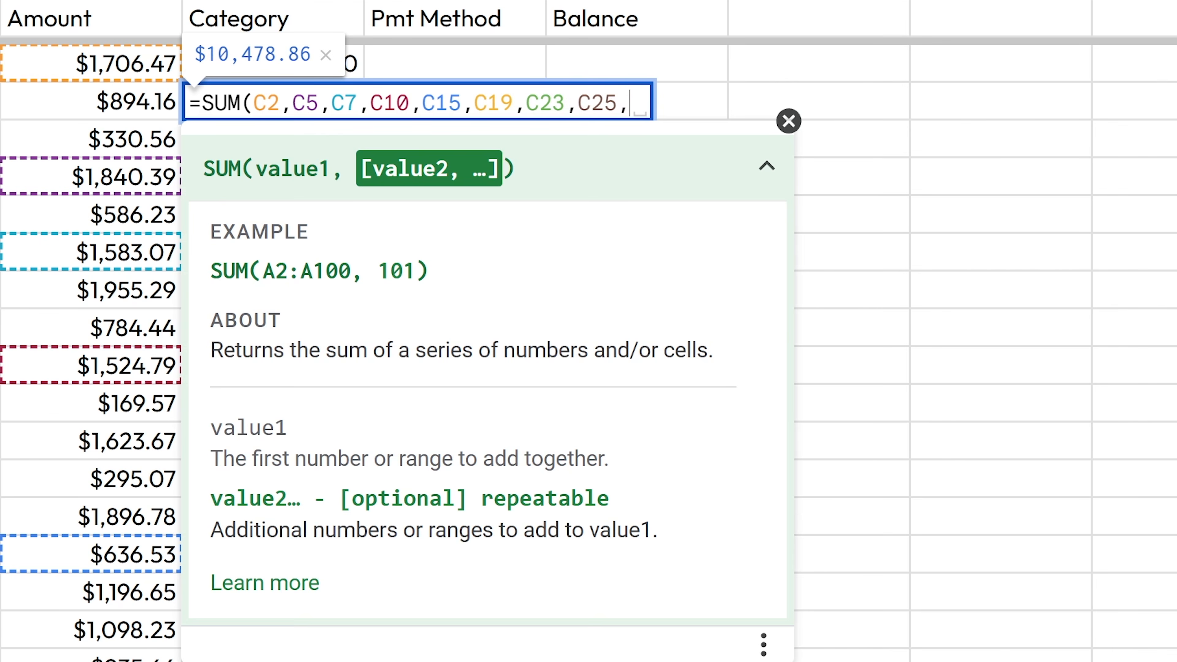
{"action": "type", "text": "C21"}
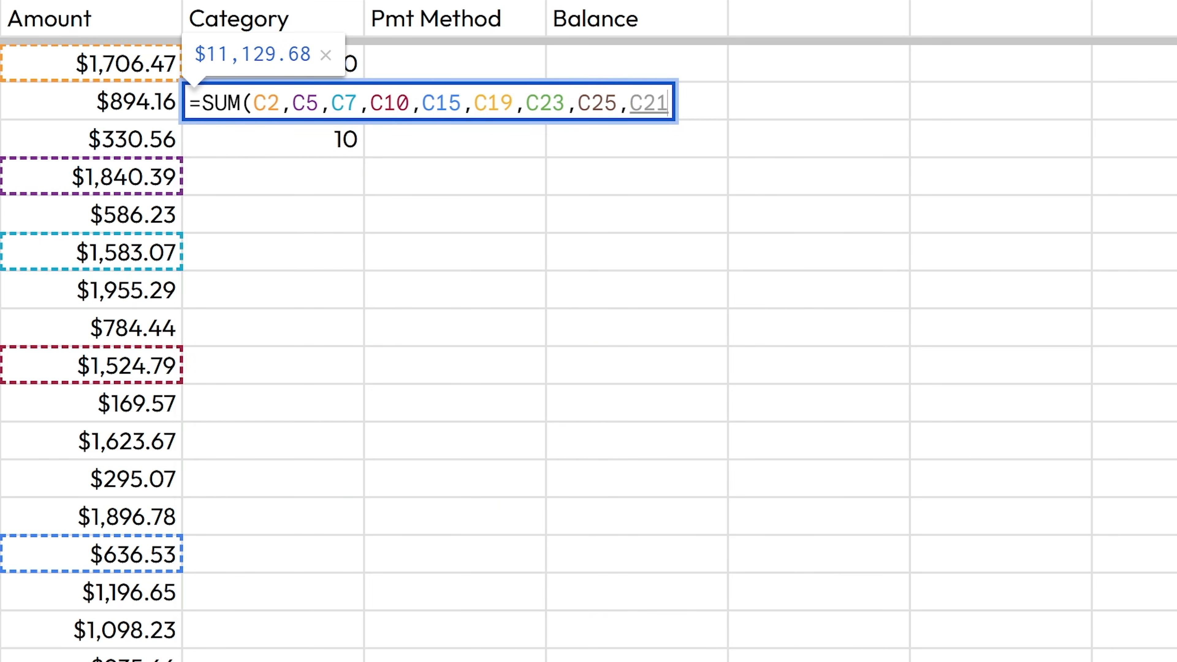
{"action": "type", "text": ")"}
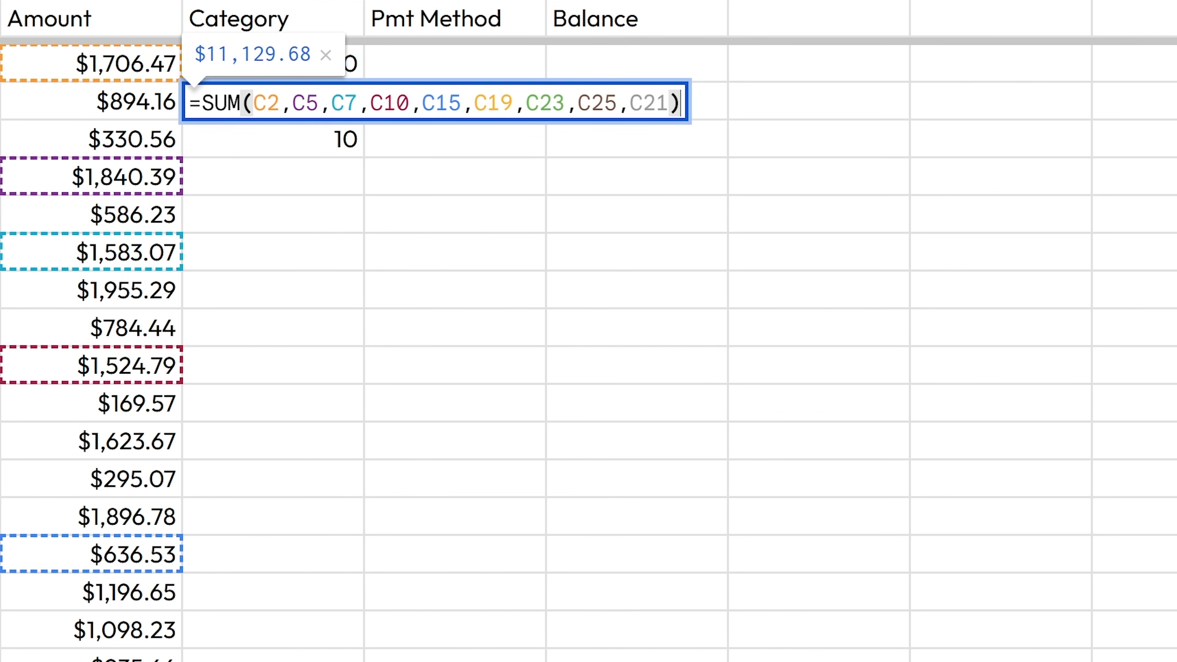
{"action": "key", "text": "Return"}
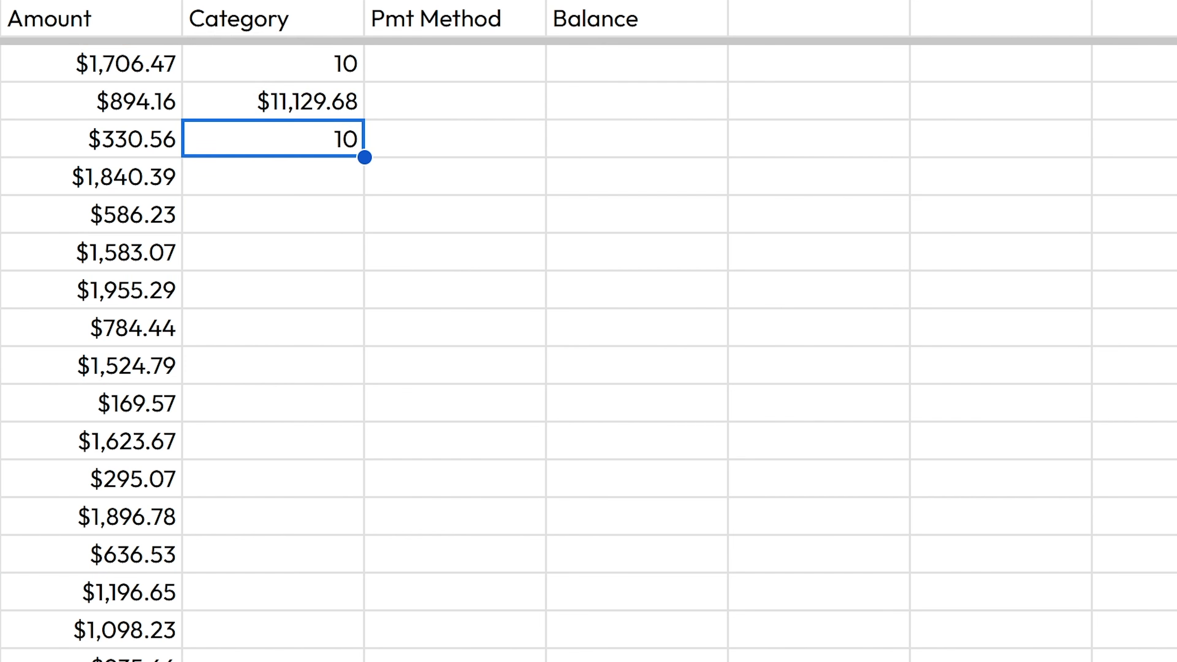
{"action": "left_click", "coordinate": [301, 108]}
{"action": "double_click", "coordinate": [301, 111]}
{"action": "key", "text": "Escape"}
{"action": "left_click", "coordinate": [154, 63]}
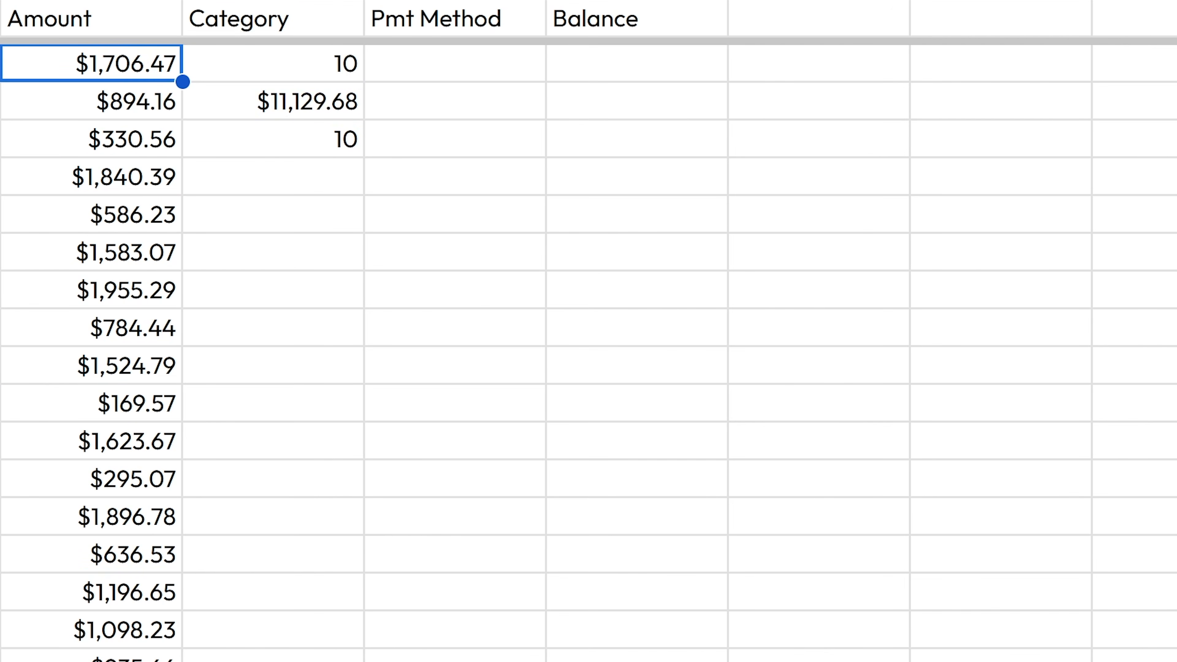
{"action": "type", "text": "1"}
{"action": "key", "text": "Return"}
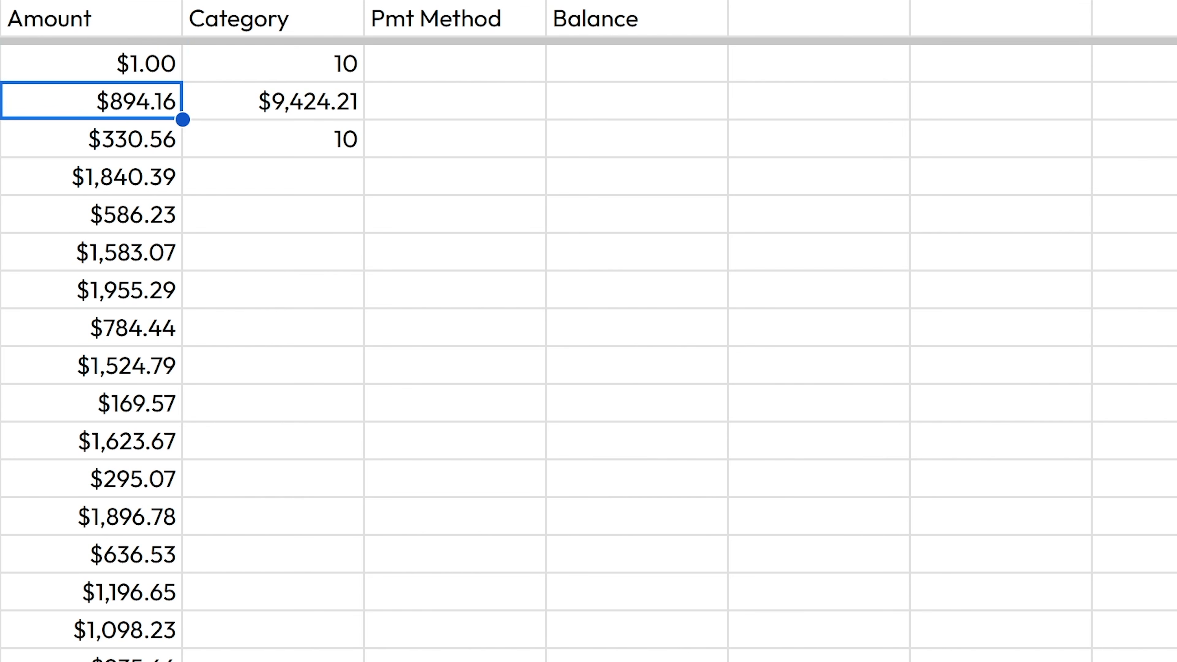
{"action": "key", "text": "ctrl+z"}
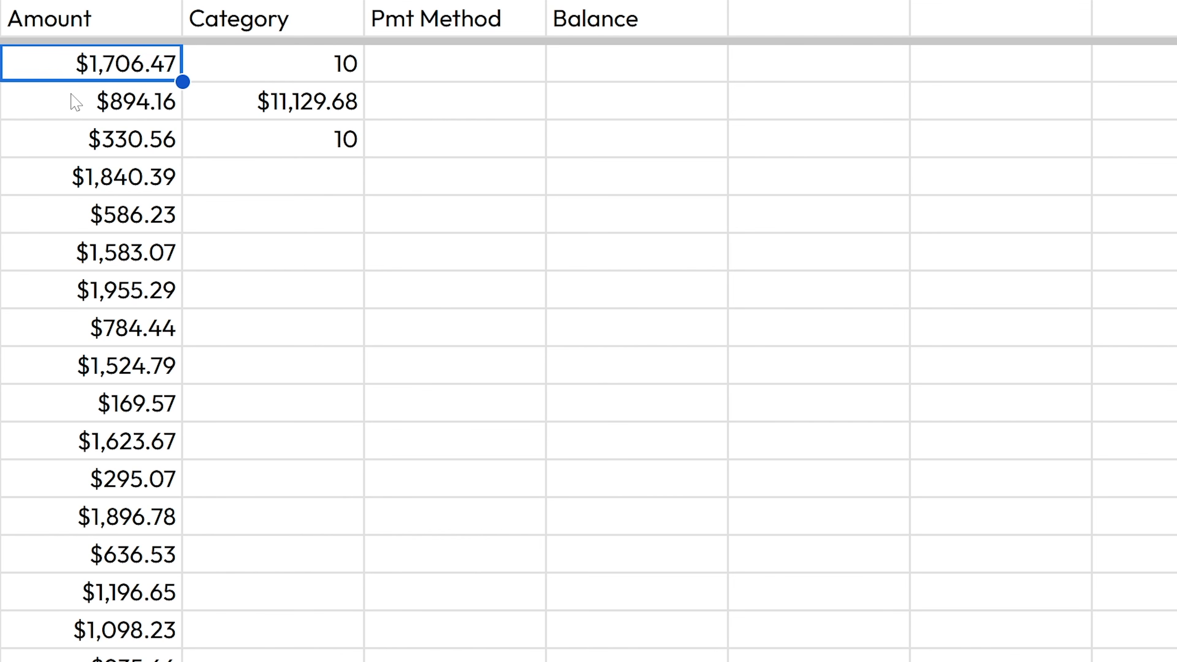
- In D5, build =AVERAGE(C2:C19) over the Amount values, previewing $1,107.91
{"action": "key", "text": "Right"}
{"action": "key", "text": "Down"}
{"action": "key", "text": "Down"}
{"action": "key", "text": "Down"}
{"action": "type", "text": "="}
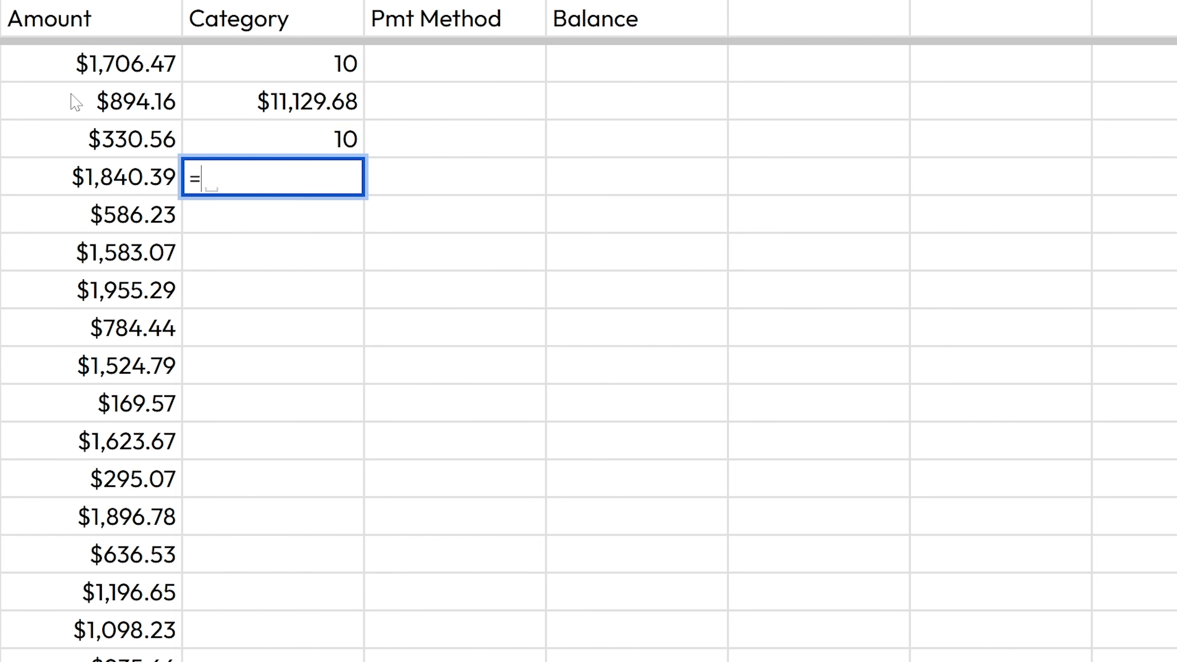
{"action": "type", "text": "average"}
{"action": "key", "text": "Tab"}
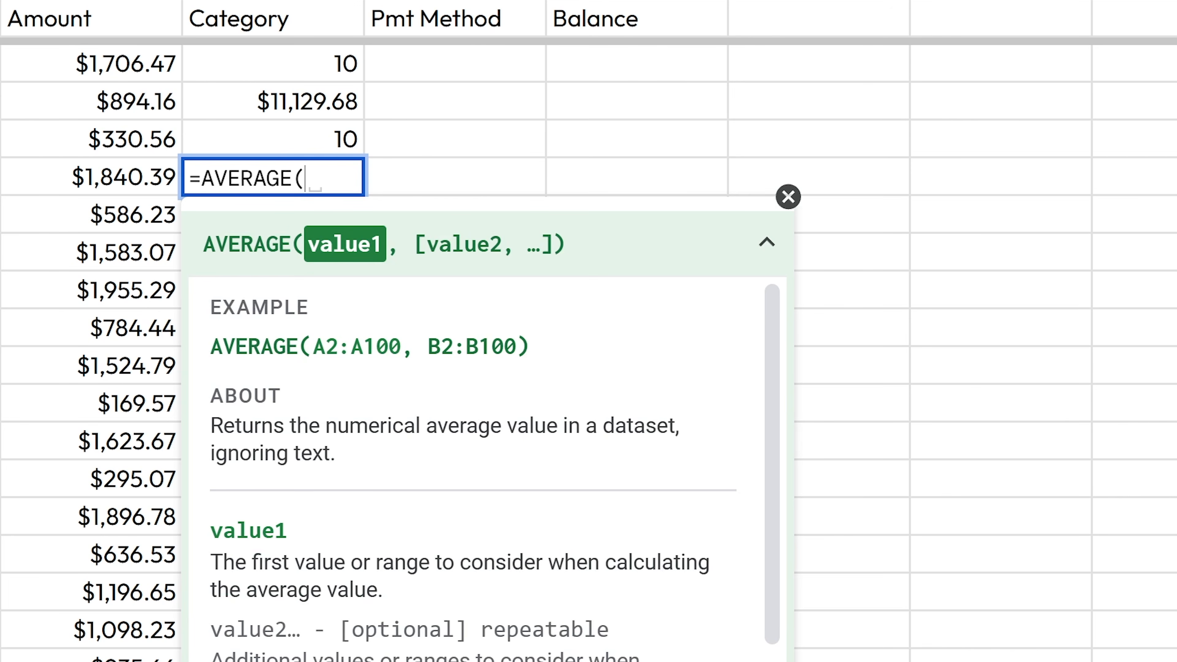
{"action": "left_click_drag", "start_coordinate": [535, 426], "coordinate": [668, 426]}
{"action": "left_click_drag", "start_coordinate": [107, 69], "coordinate": [121, 659]}
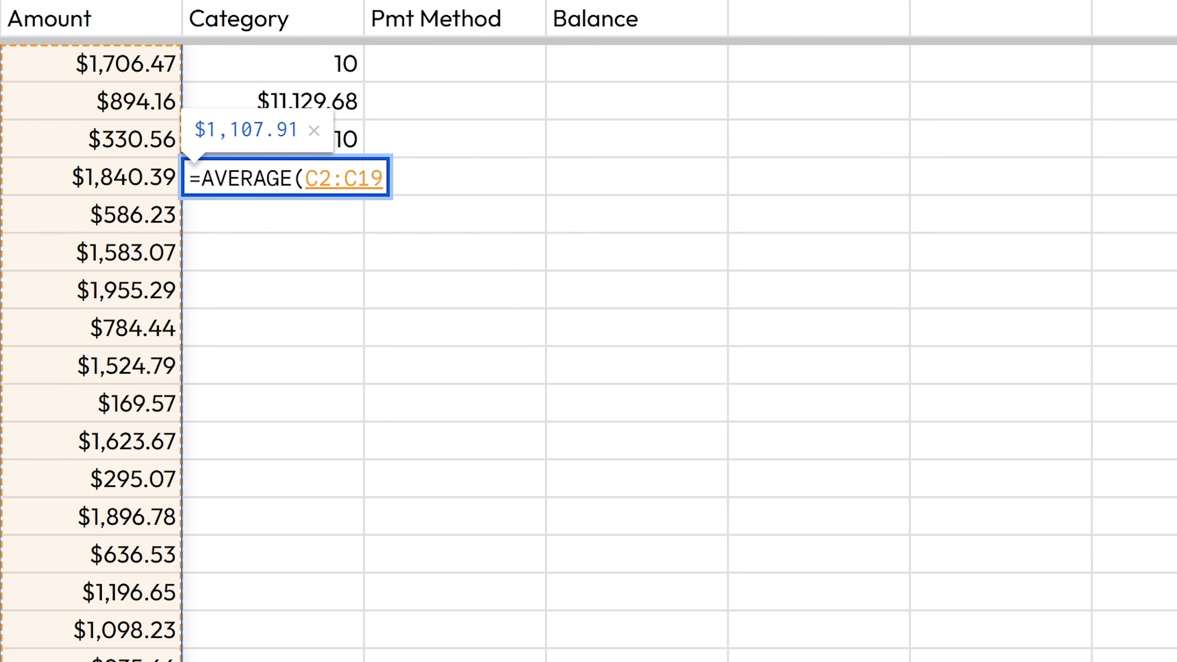
{"action": "double_click", "coordinate": [338, 178]}
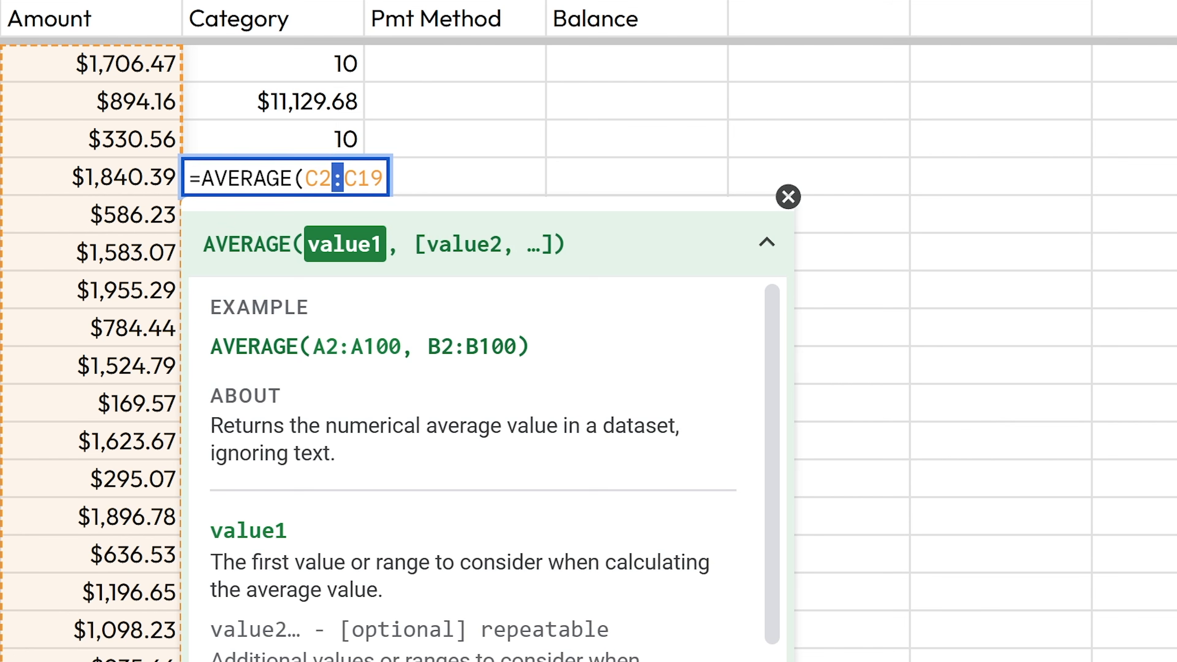
{"action": "left_click", "coordinate": [383, 179]}
{"action": "type", "text": ")"}
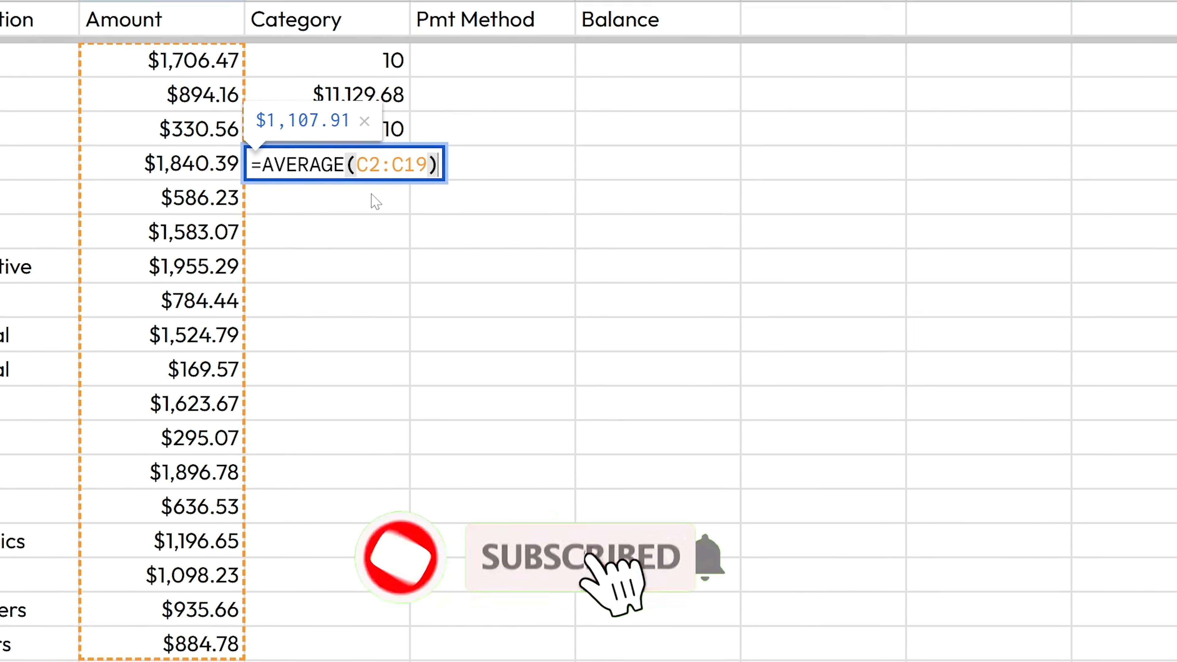
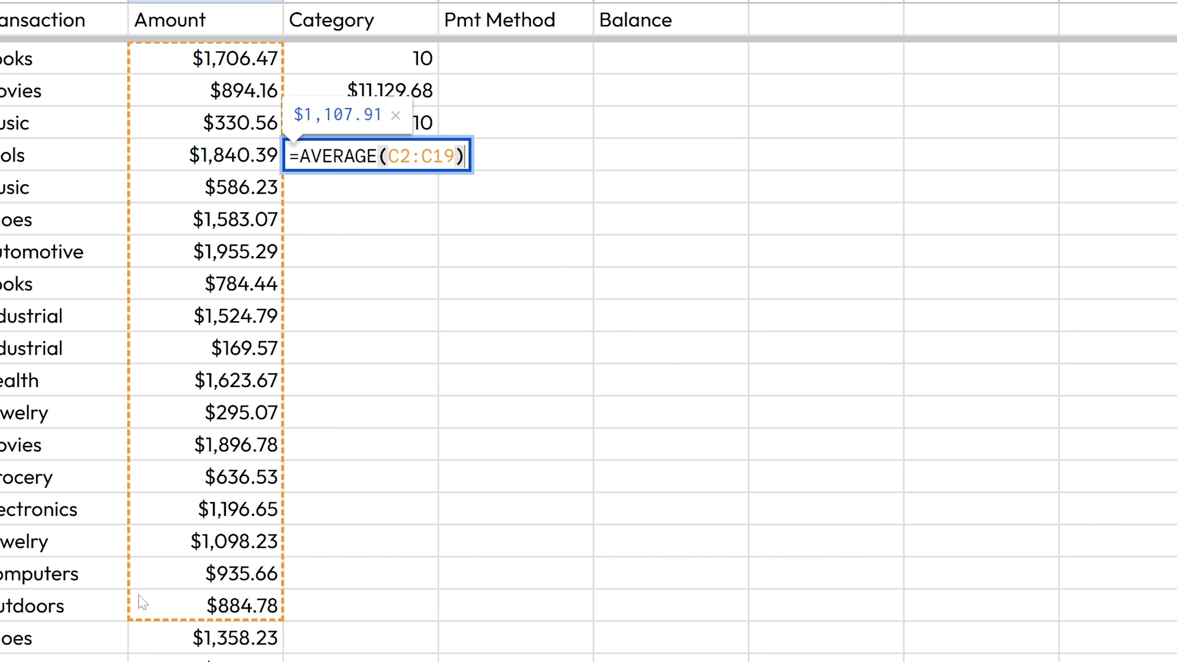
- Commit the =AVERAGE(C2:C19) formula, then test recalculation by changing an amount to 1 and undoing
{"action": "key", "text": "Return"}
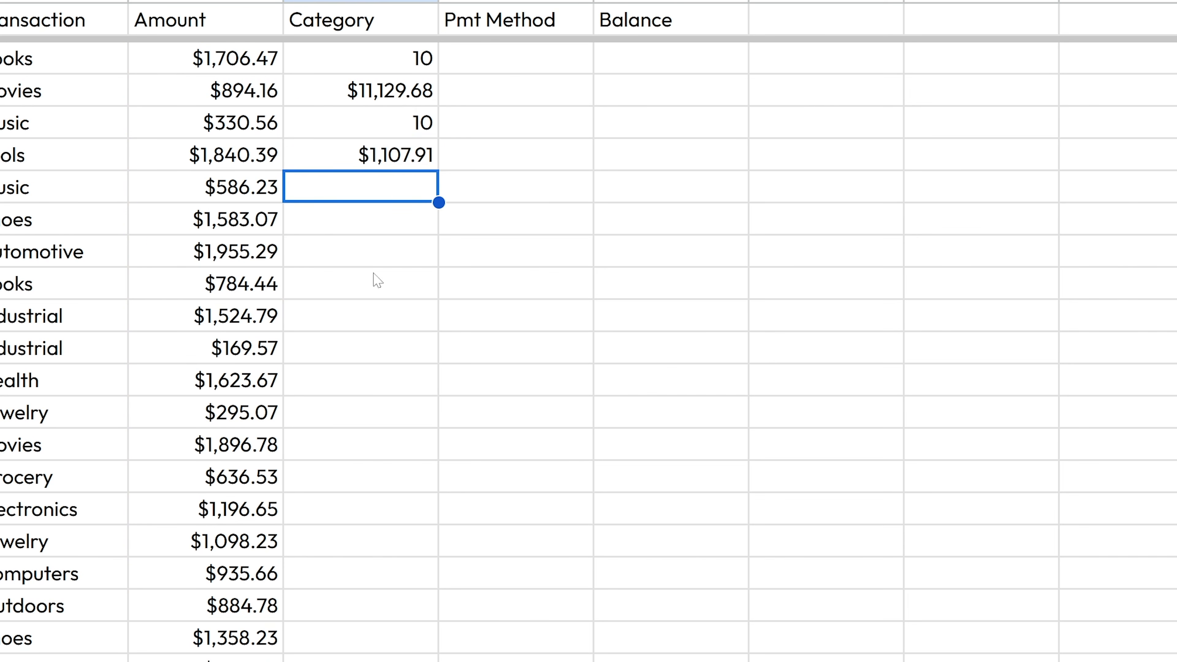
{"action": "left_click", "coordinate": [364, 165]}
{"action": "key", "text": "Left"}
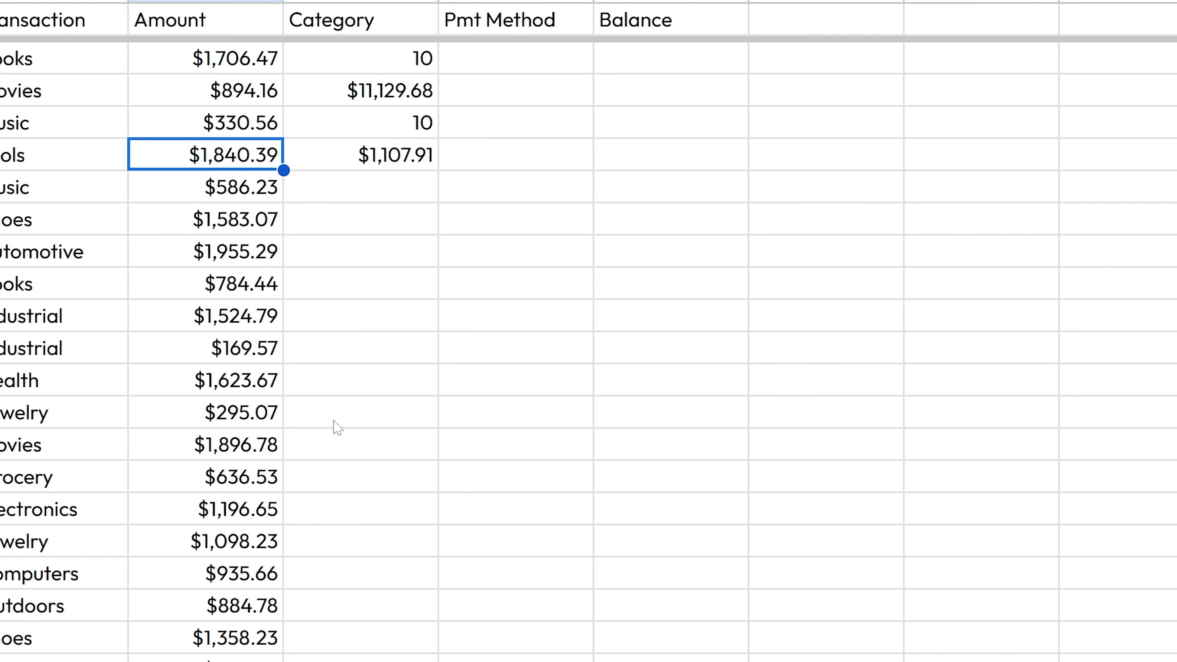
{"action": "type", "text": "1"}
{"action": "key", "text": "Return"}
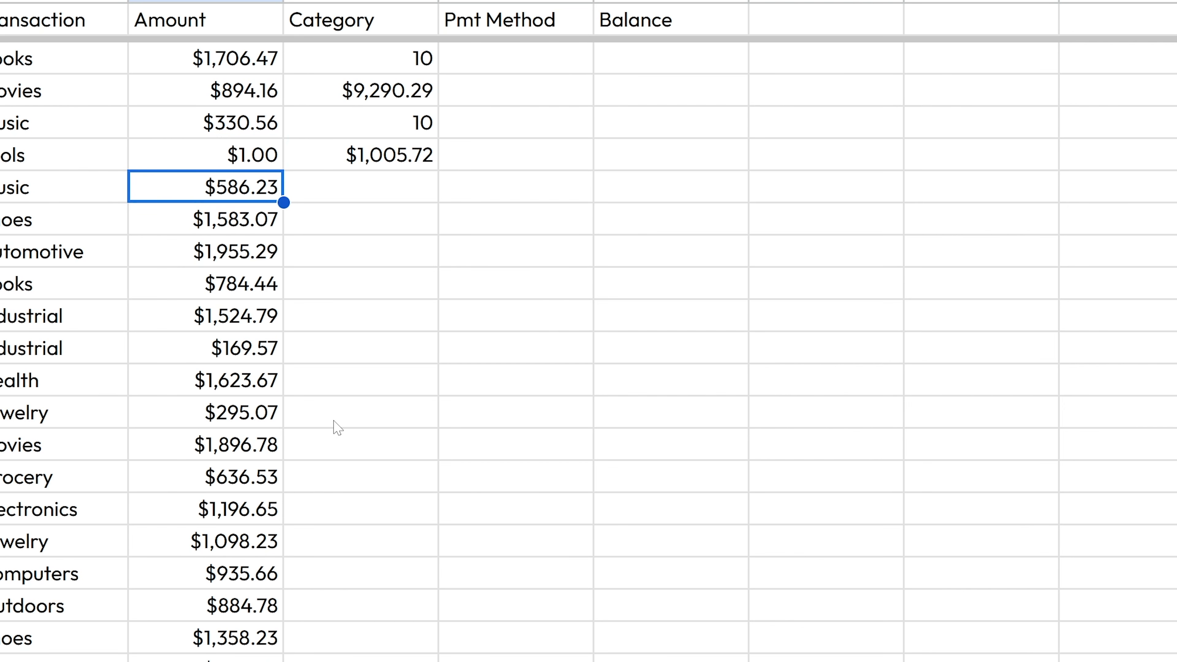
{"action": "key", "text": "ctrl+z"}
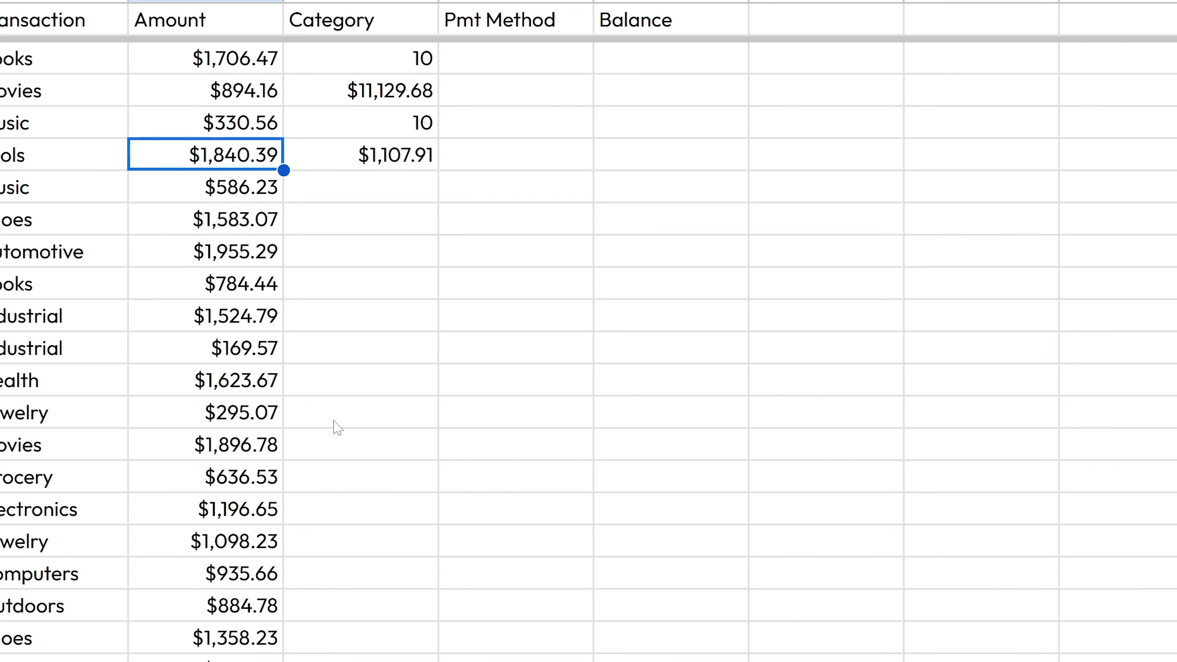
- Return to the empty cell below the average and open a new browser tab
{"action": "key", "text": "Down"}
{"action": "key", "text": "Right"}
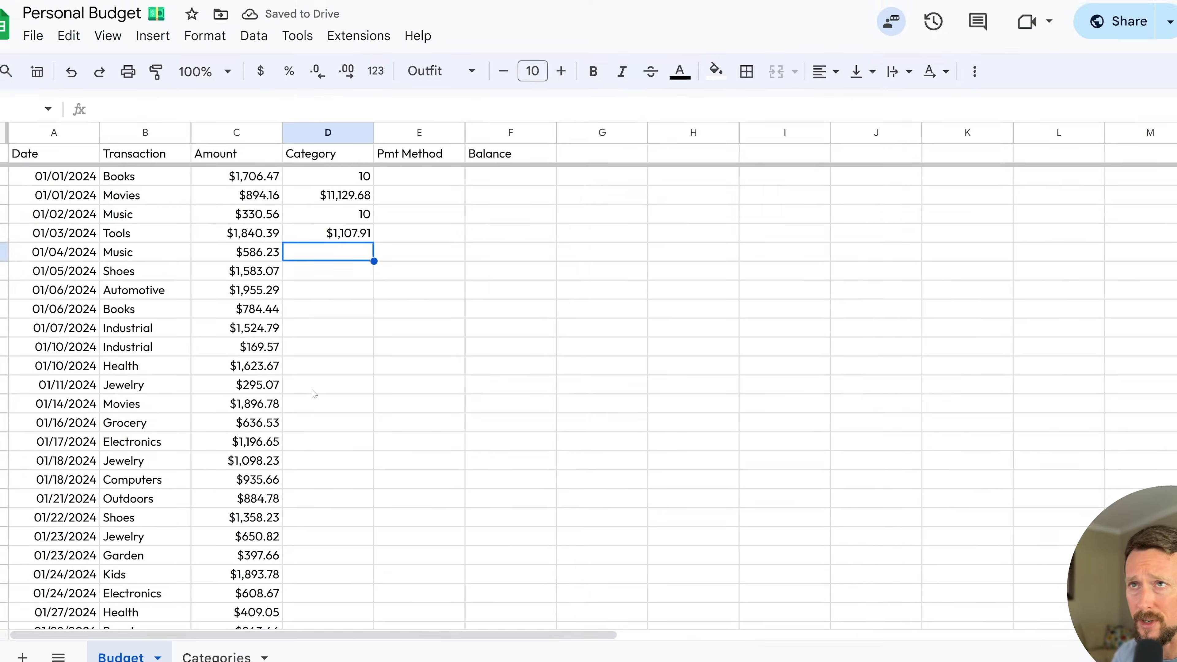
{"action": "key", "text": "ctrl+t"}
- Search the web for 'google sheets fucntions' and open the Google Sheets function list page
{"action": "type", "text": "go"}
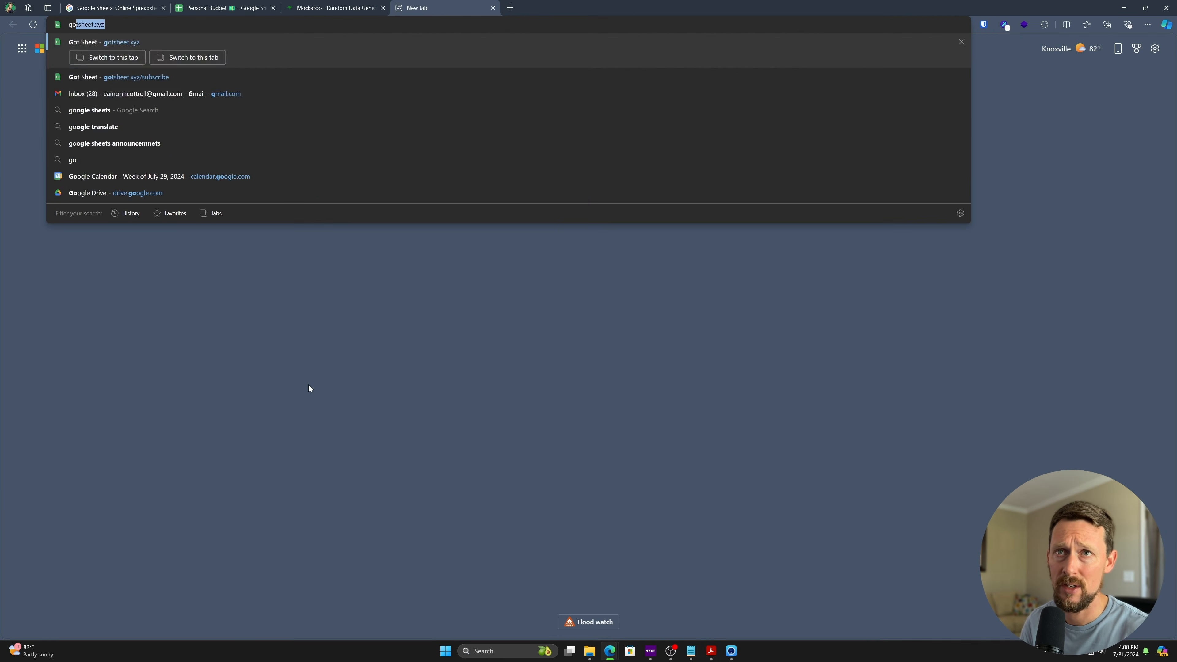
{"action": "type", "text": "ogle sheets fucntions"}
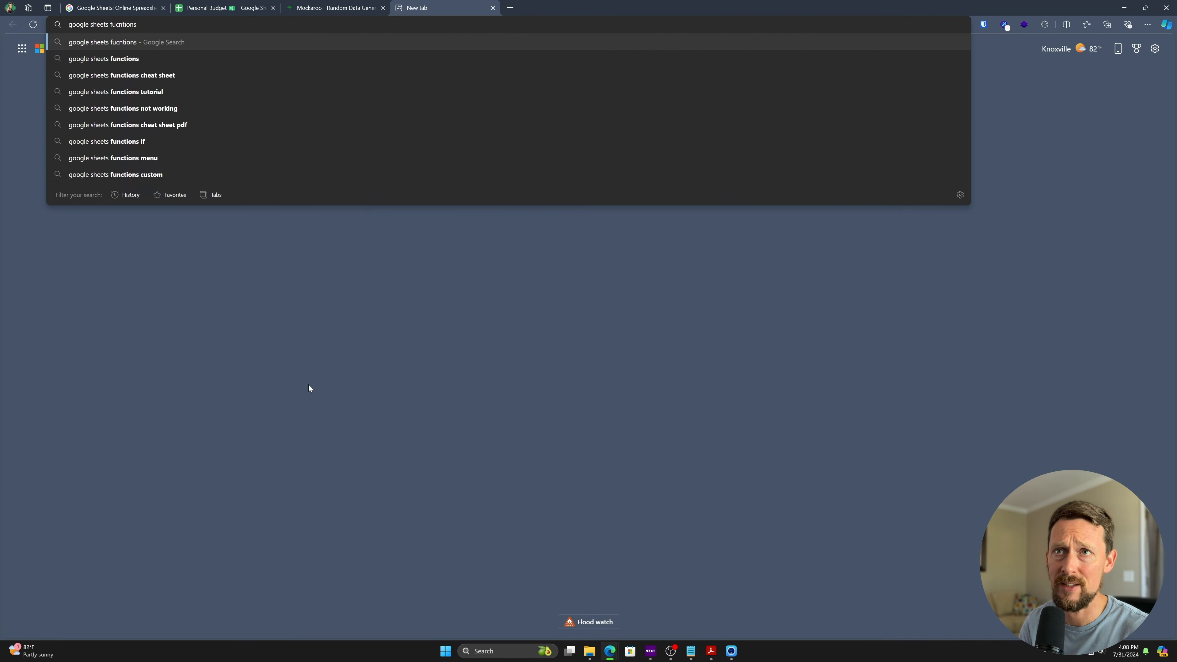
{"action": "key", "text": "Return"}
{"action": "left_click", "coordinate": [193, 169]}
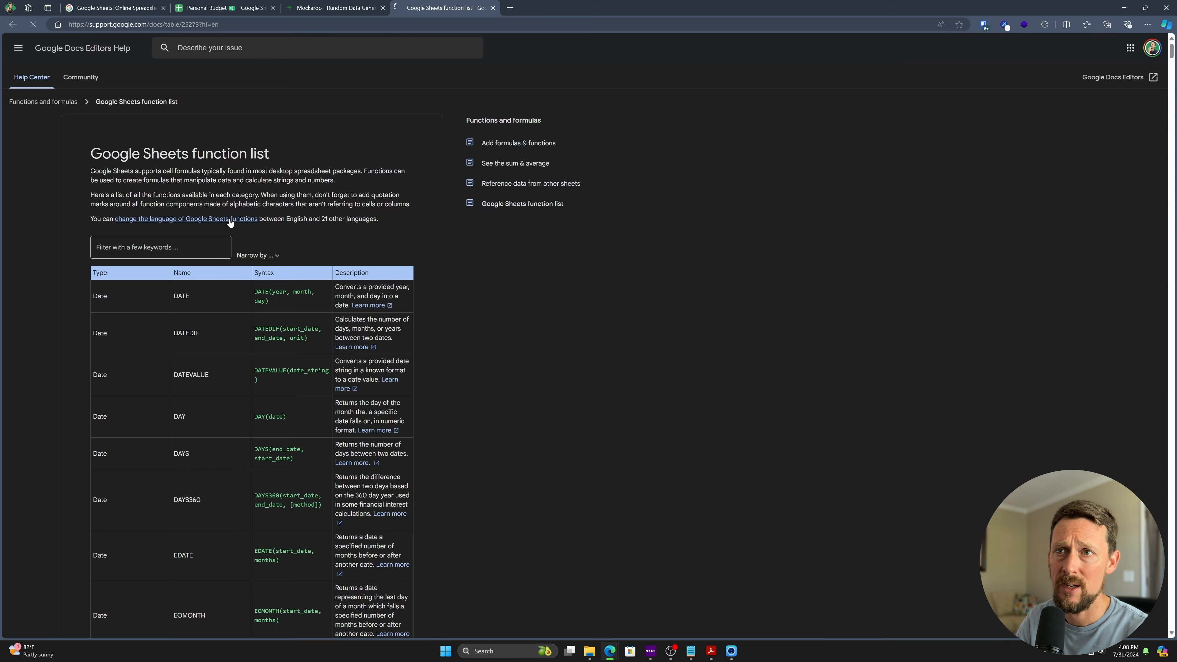
{"action": "scroll", "coordinate": [249, 335], "scroll_direction": "down", "scroll_amount": 20}
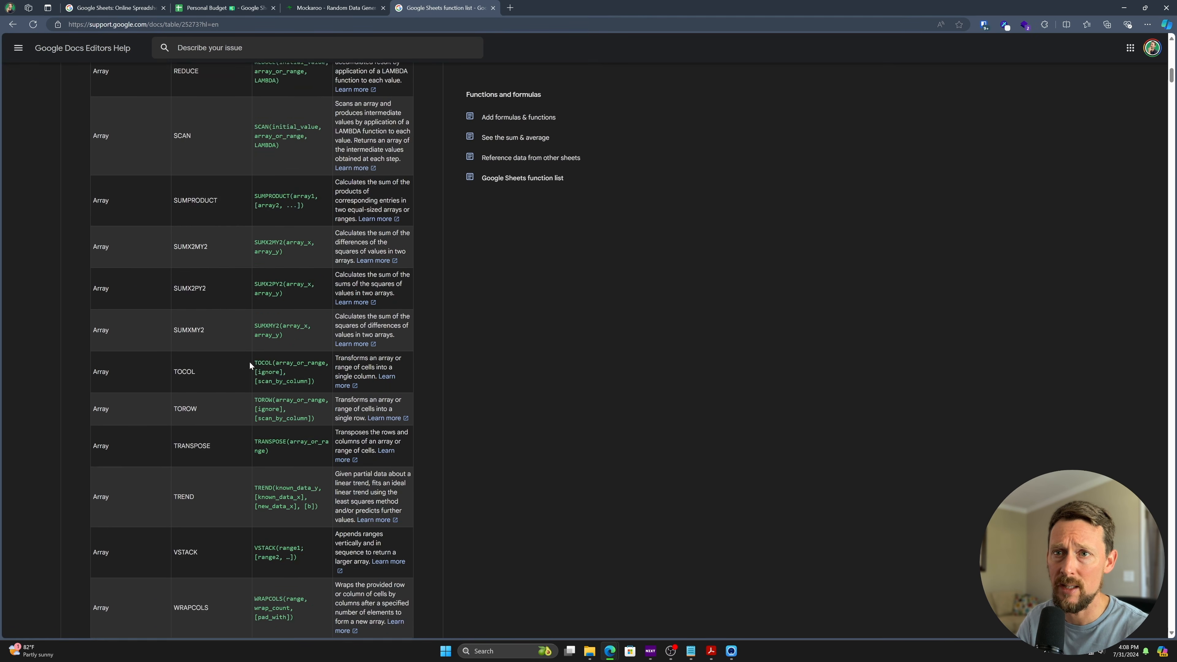
{"action": "scroll", "coordinate": [304, 269], "scroll_direction": "down", "scroll_amount": 20}
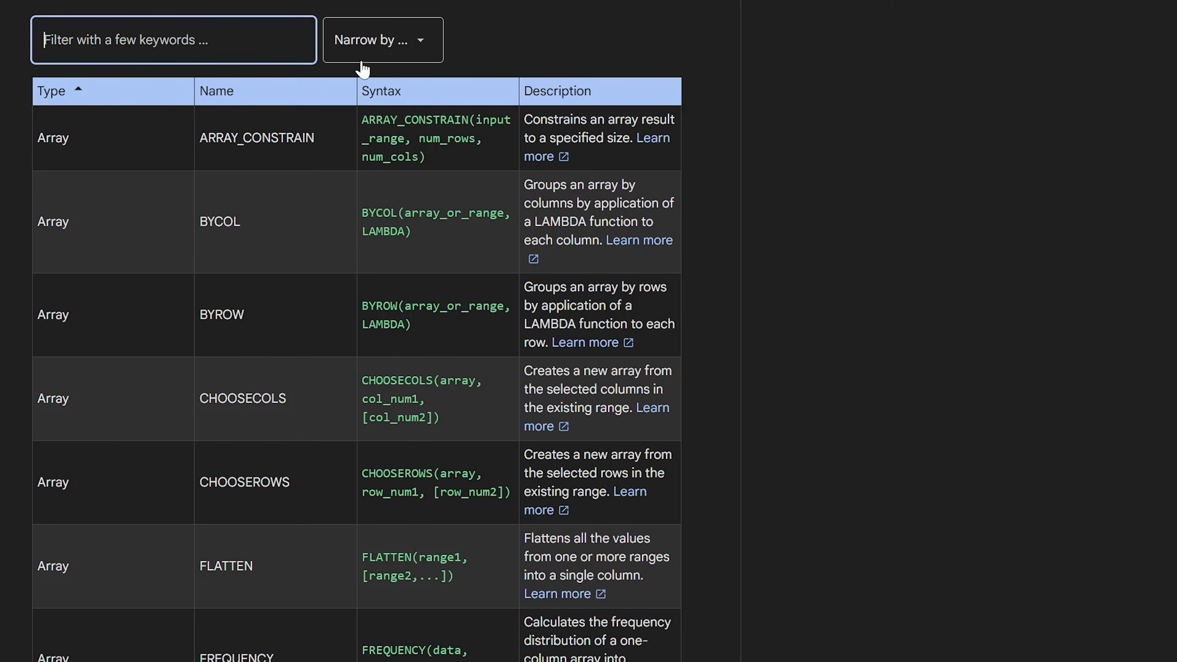
- Filter the function list by 'max', clear it, then narrow the list to Lookup functions
{"action": "type", "text": "max"}
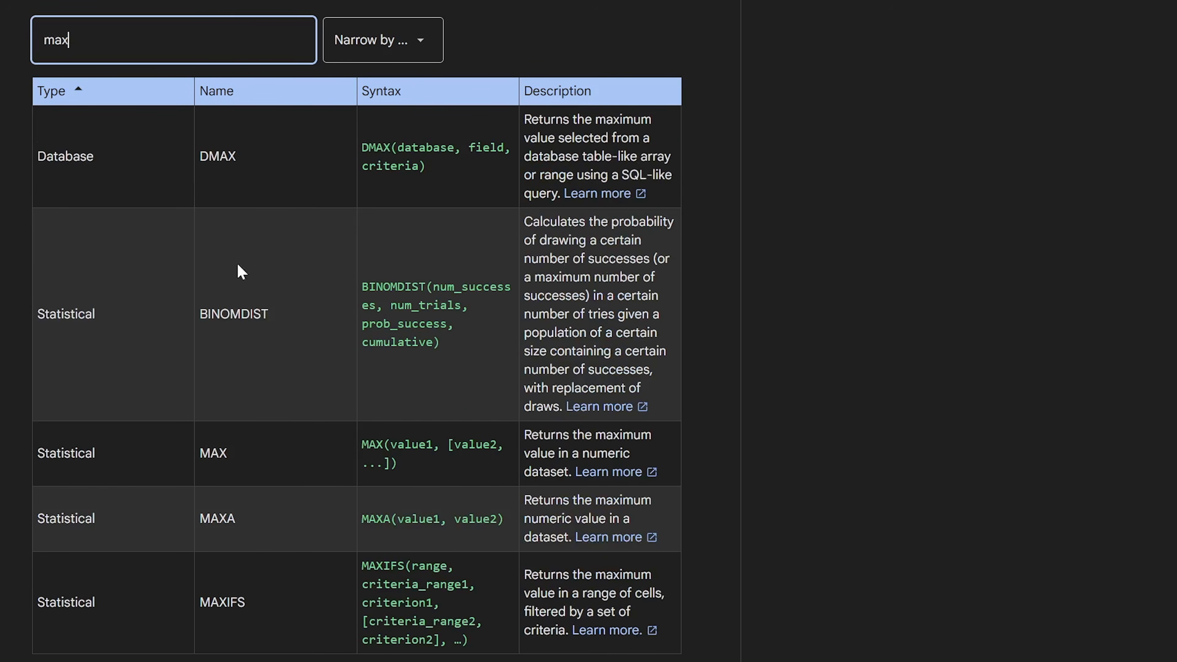
{"action": "key", "text": "ctrl+a"}
{"action": "key", "text": "BackSpace"}
{"action": "left_click", "coordinate": [425, 41]}
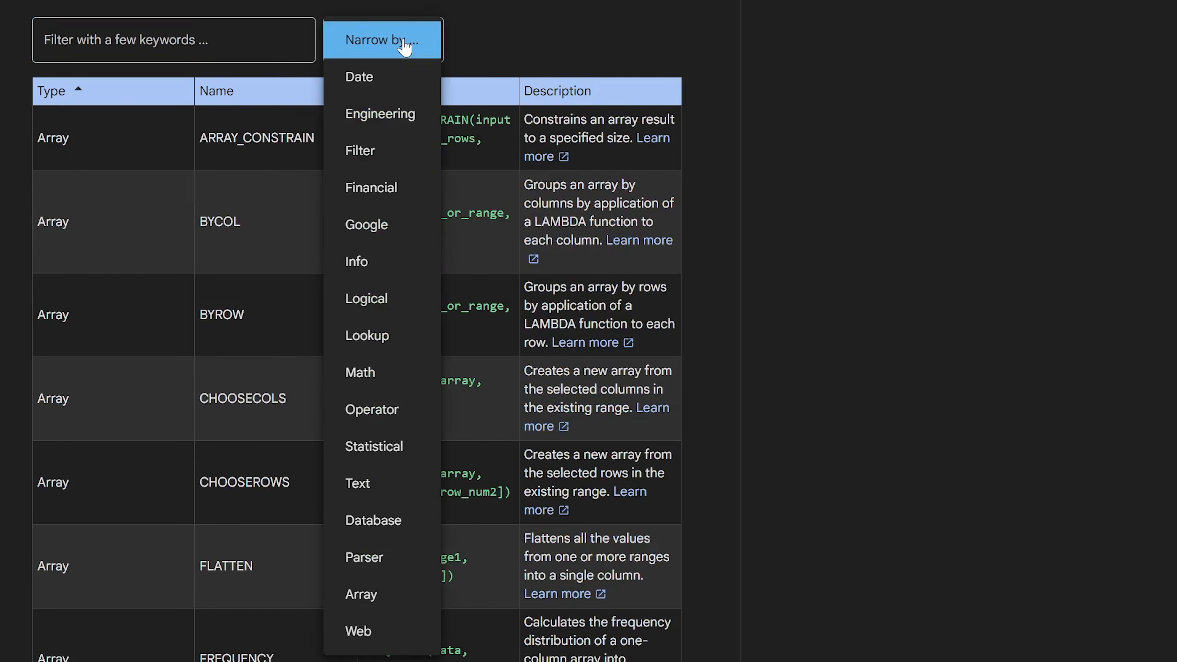
{"action": "left_click", "coordinate": [398, 336]}
{"action": "scroll", "coordinate": [237, 253], "scroll_direction": "down", "scroll_amount": 2}
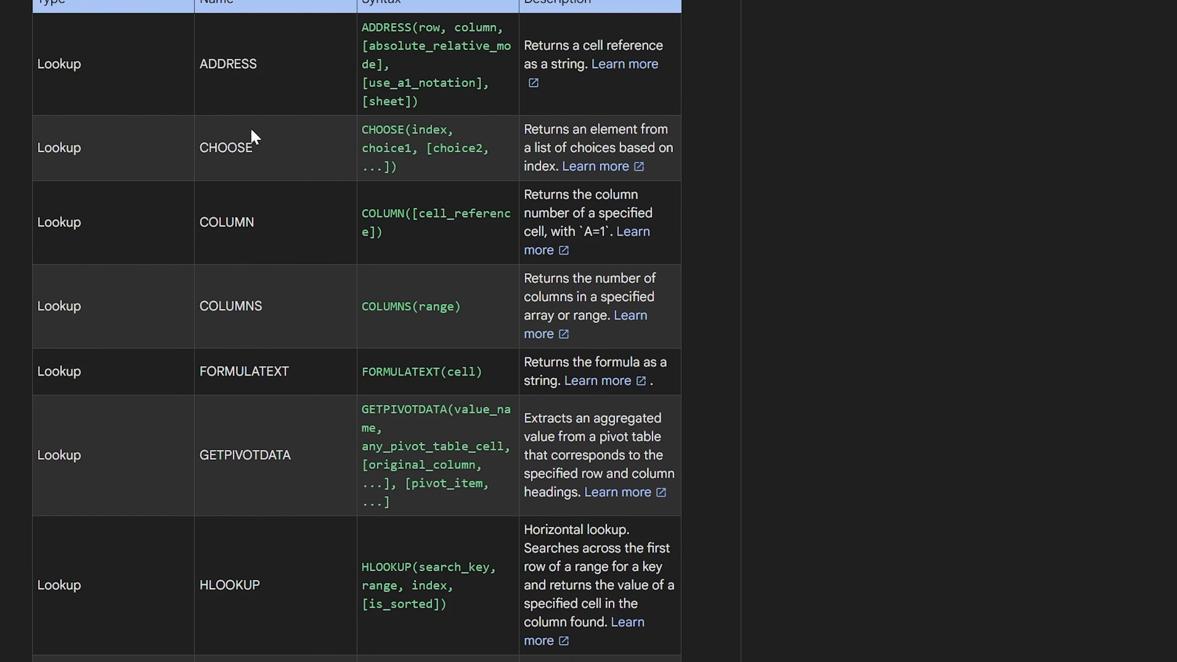
{"action": "scroll", "coordinate": [303, 313], "scroll_direction": "down", "scroll_amount": 4}
{"action": "scroll", "coordinate": [303, 313], "scroll_direction": "down", "scroll_amount": 15}
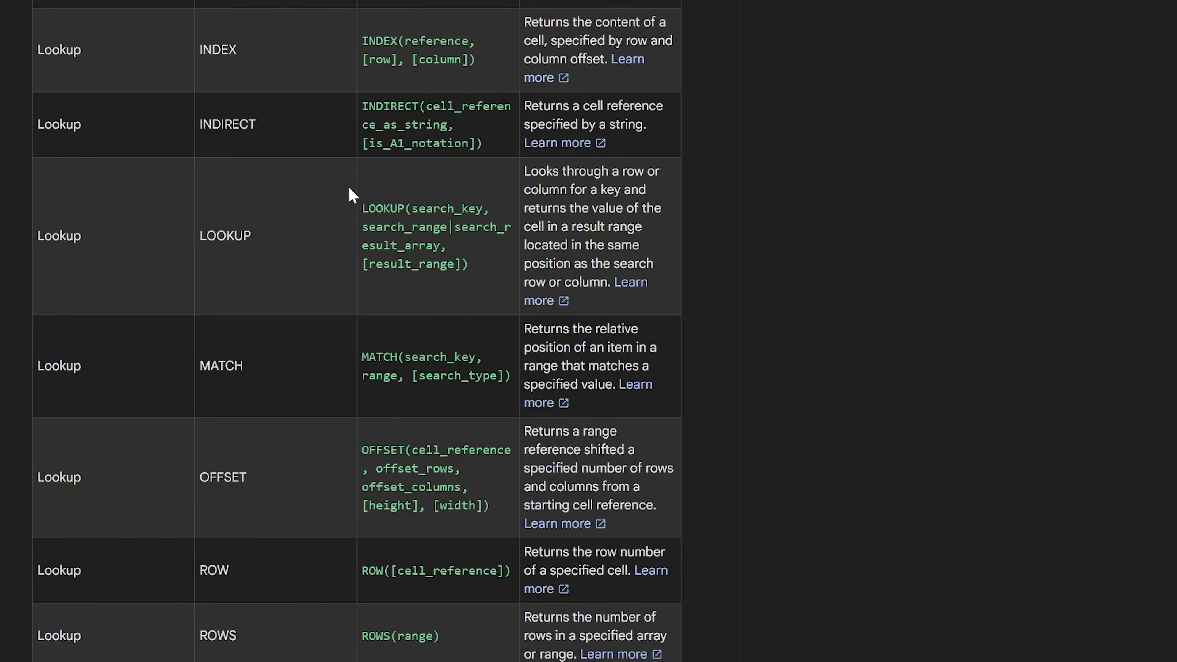
{"action": "scroll", "coordinate": [368, 216], "scroll_direction": "up", "scroll_amount": 20}
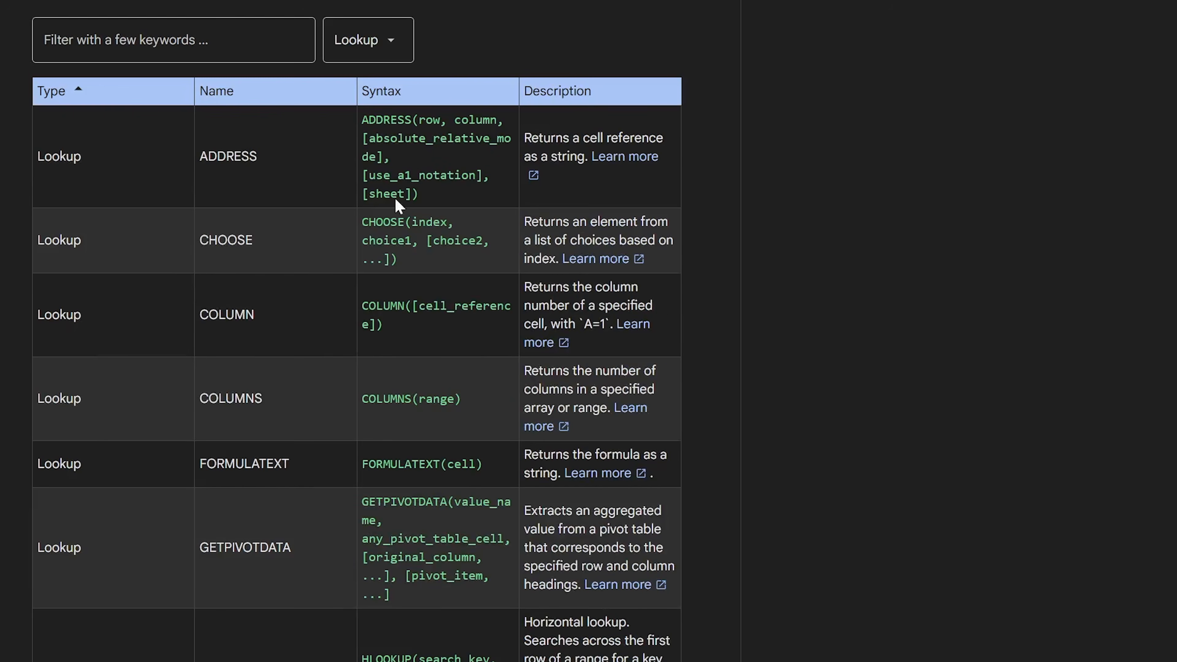
{"action": "left_click", "coordinate": [352, 46]}
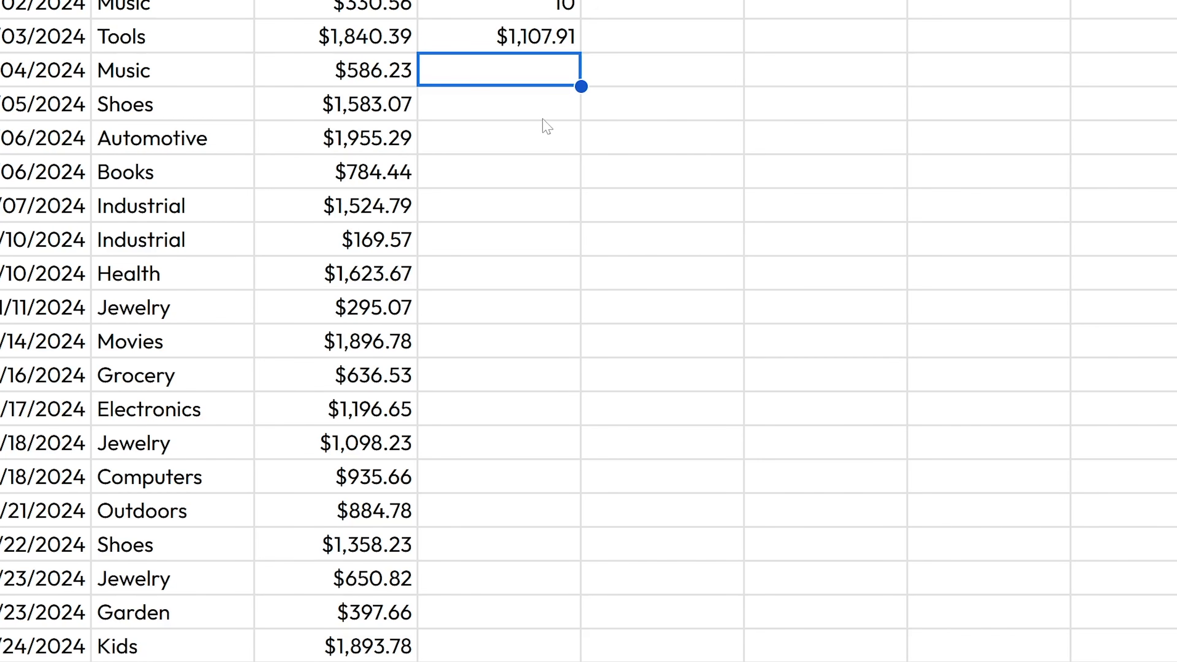
- Below the average, enter =COUNT(C2:C11) giving 10 and =COUNTA(A2:C11) giving 30
{"action": "type", "text": "=count"}
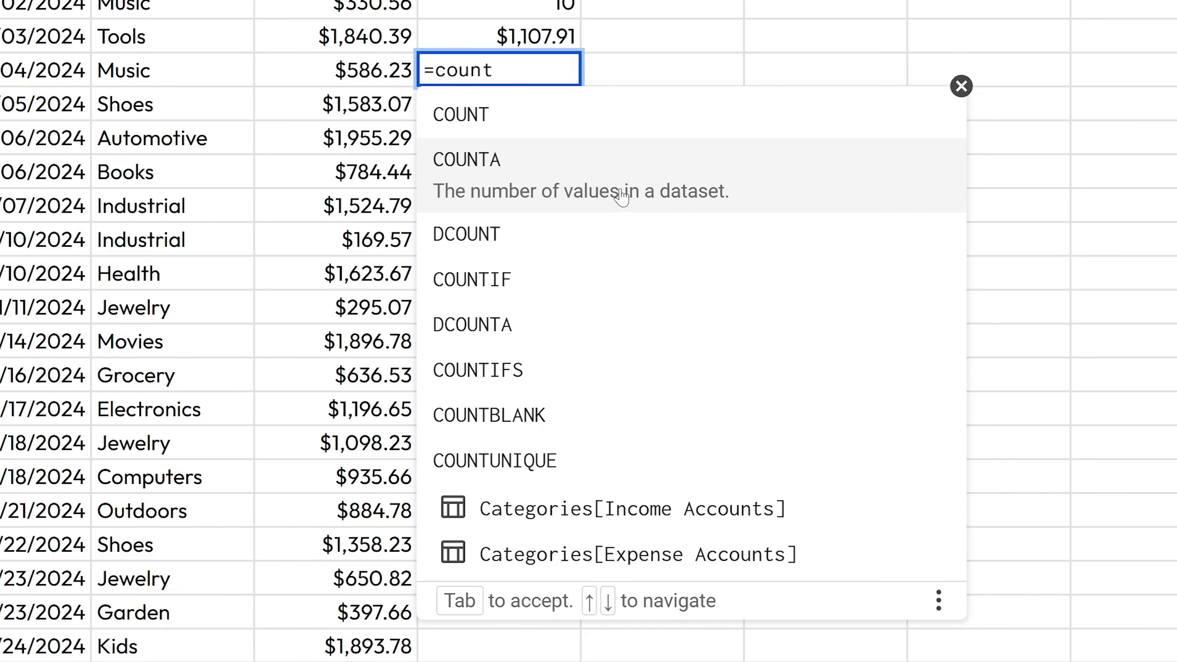
{"action": "left_click", "coordinate": [541, 123]}
{"action": "left_click_drag", "start_coordinate": [376, 0], "coordinate": [377, 238]}
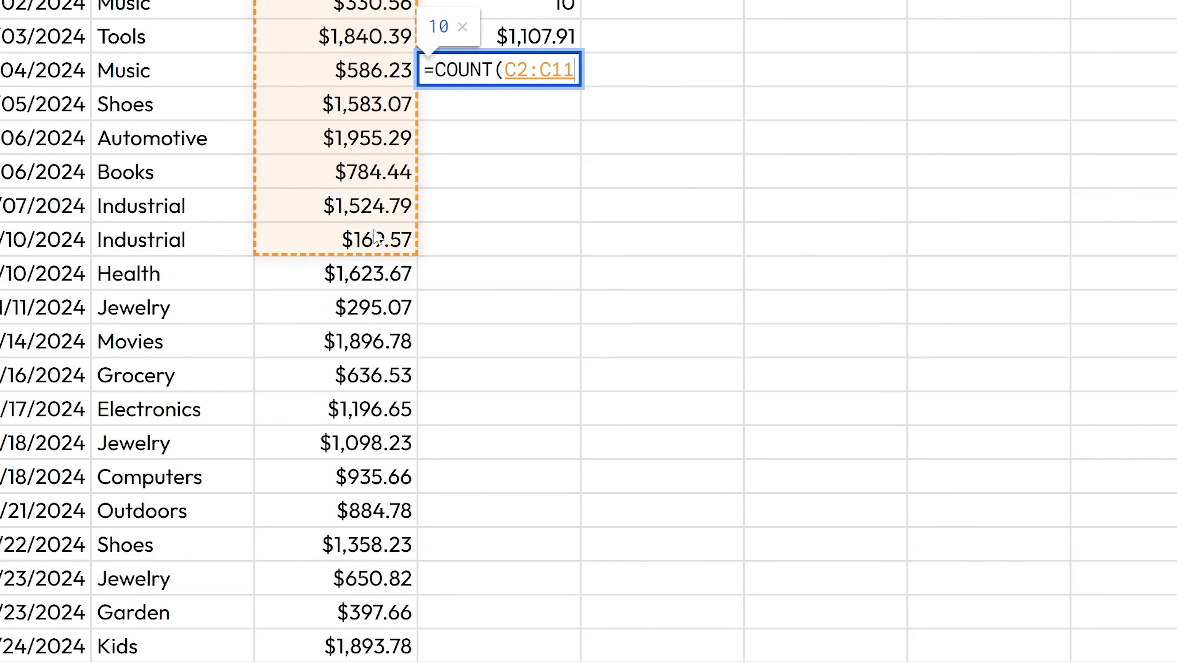
{"action": "key", "text": "Return"}
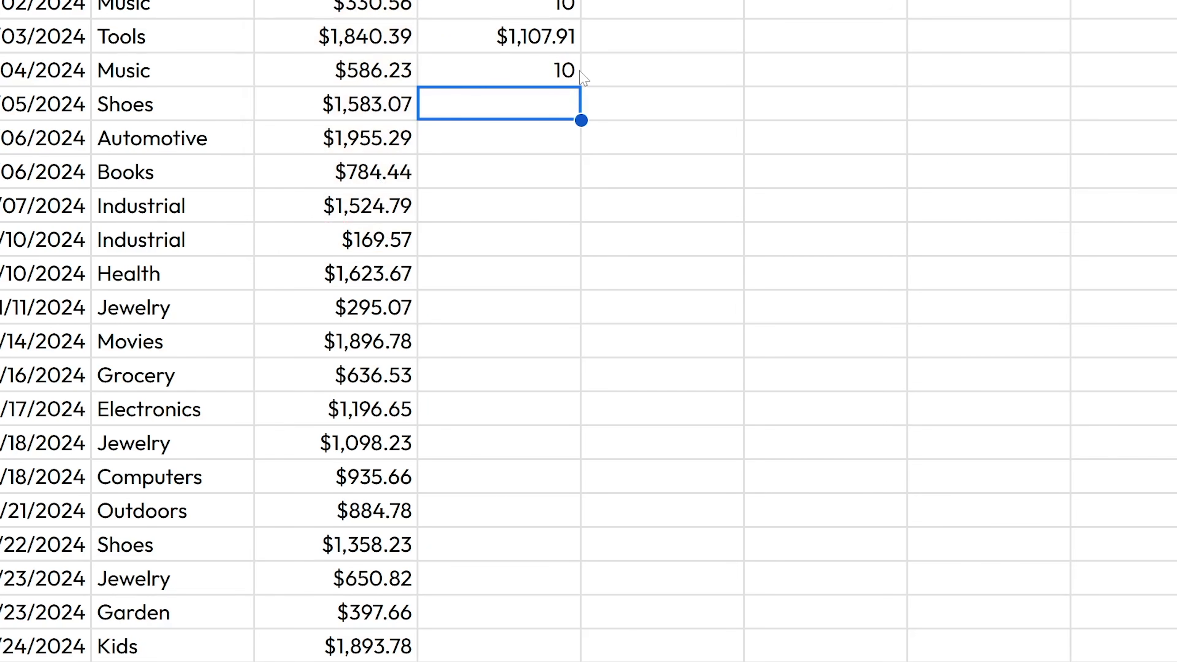
{"action": "type", "text": "=coun"}
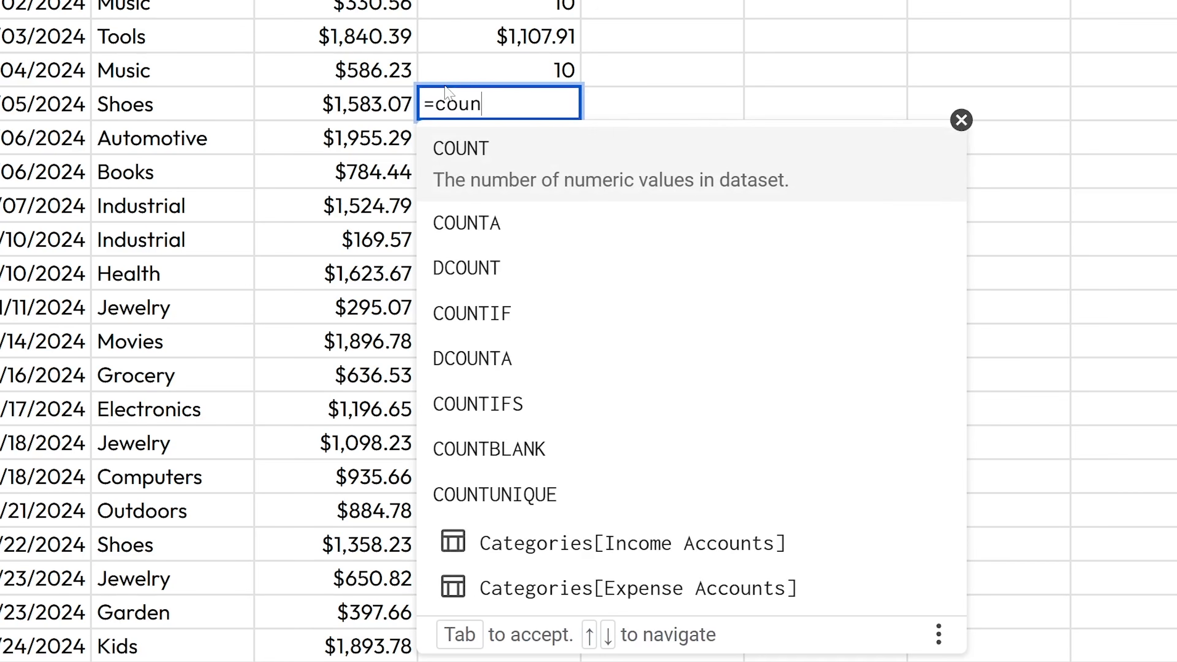
{"action": "type", "text": "ta"}
{"action": "key", "text": "Tab"}
{"action": "left_click_drag", "start_coordinate": [44, 5], "coordinate": [326, 253]}
{"action": "key", "text": "Return"}
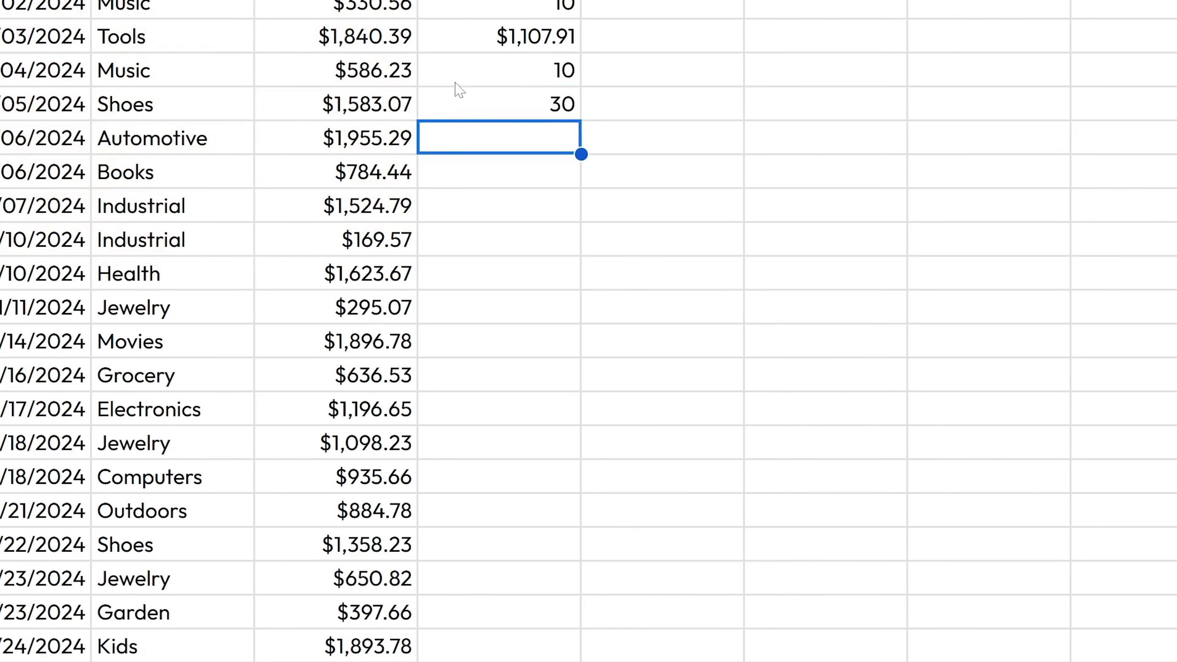
- Change the COUNT range to A2:C11 so it shows 20, then review the counted ranges
{"action": "left_click", "coordinate": [487, 77]}
{"action": "key", "text": "F2"}
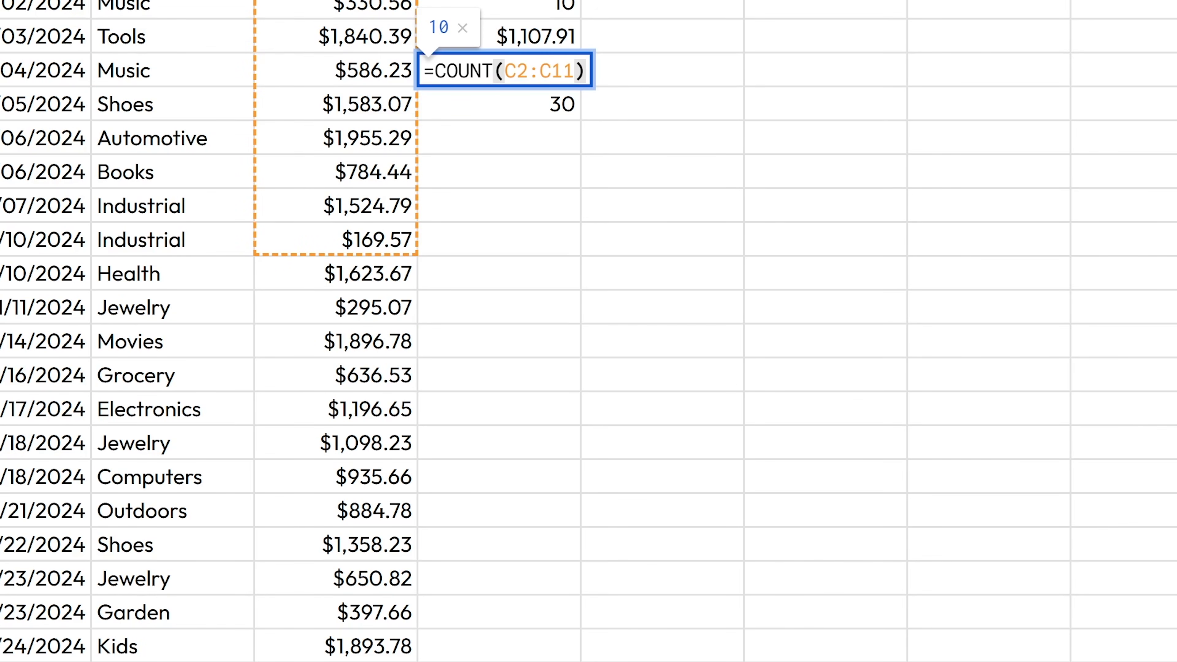
{"action": "left_click_drag", "start_coordinate": [516, 71], "coordinate": [504, 71]}
{"action": "type", "text": "A"}
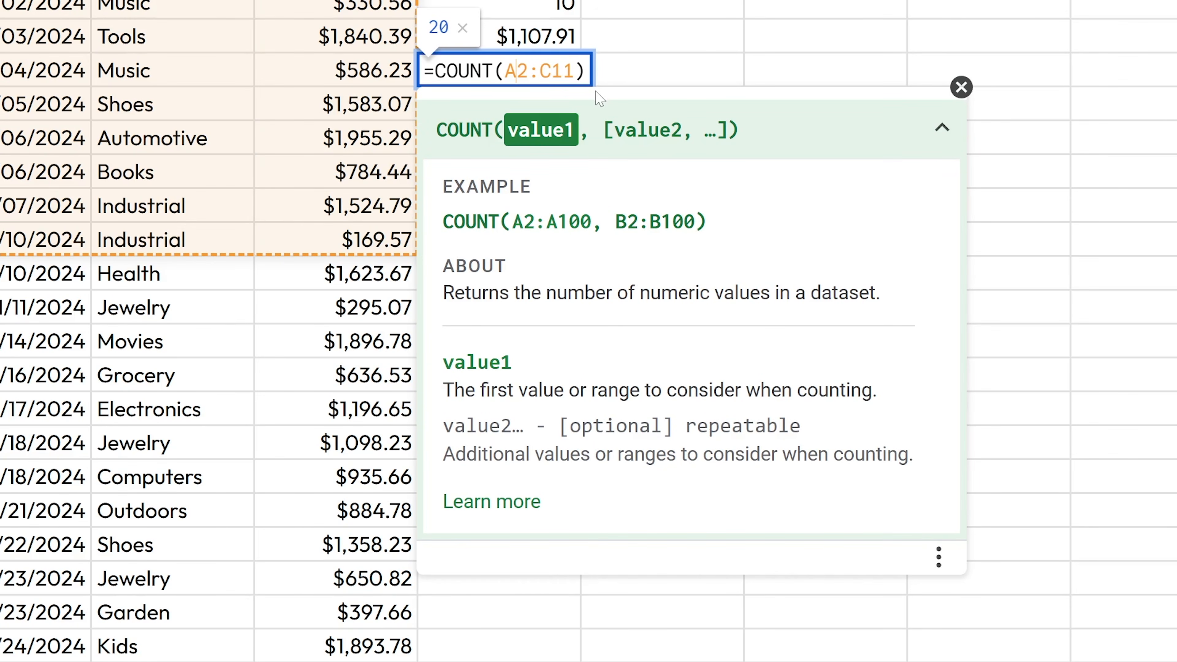
{"action": "key", "text": "Tab"}
{"action": "key", "text": "Left"}
{"action": "key", "text": "F2"}
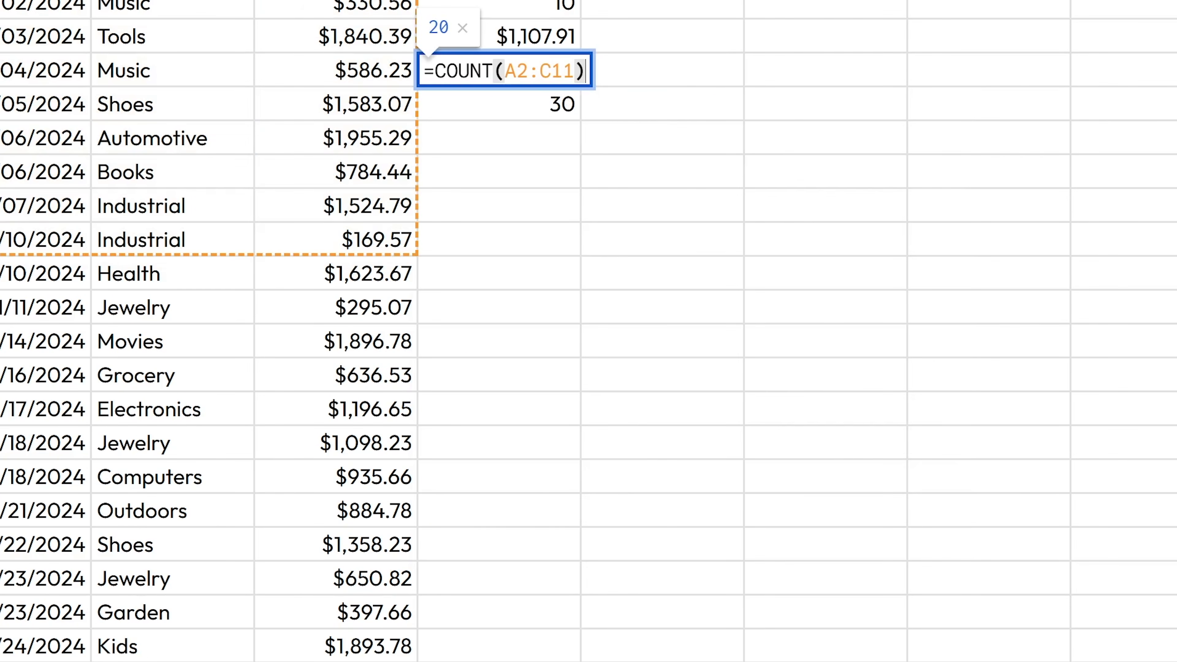
{"action": "left_click_drag", "start_coordinate": [70, 1], "coordinate": [82, 241]}
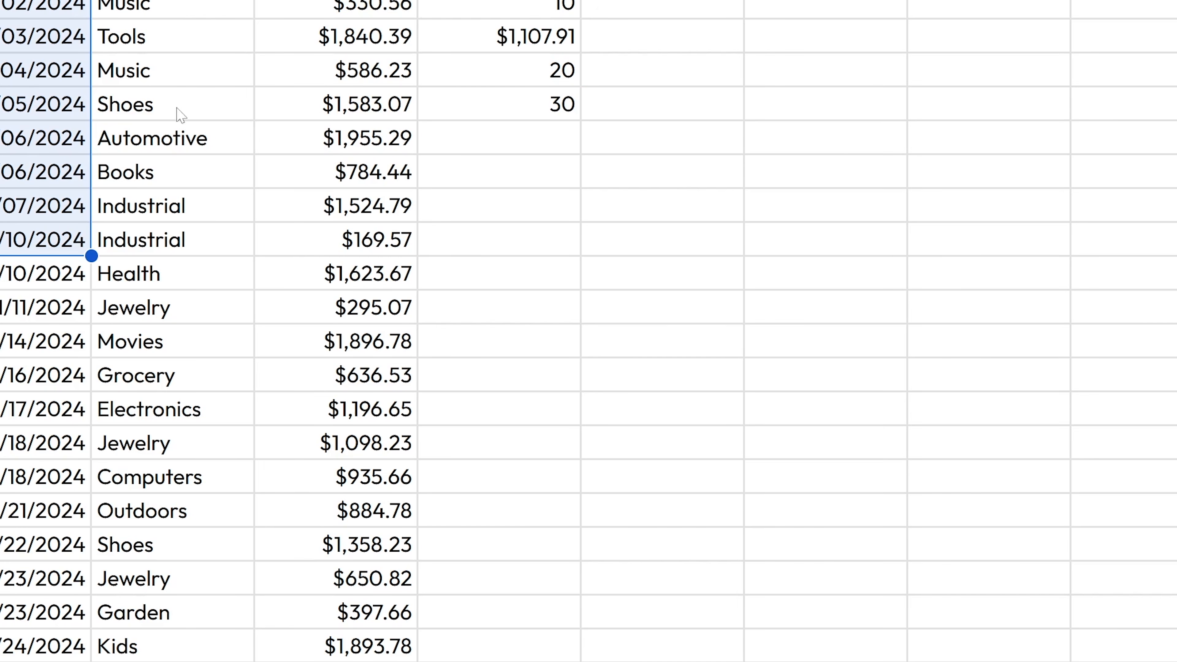
{"action": "left_click_drag", "start_coordinate": [370, 2], "coordinate": [401, 237]}
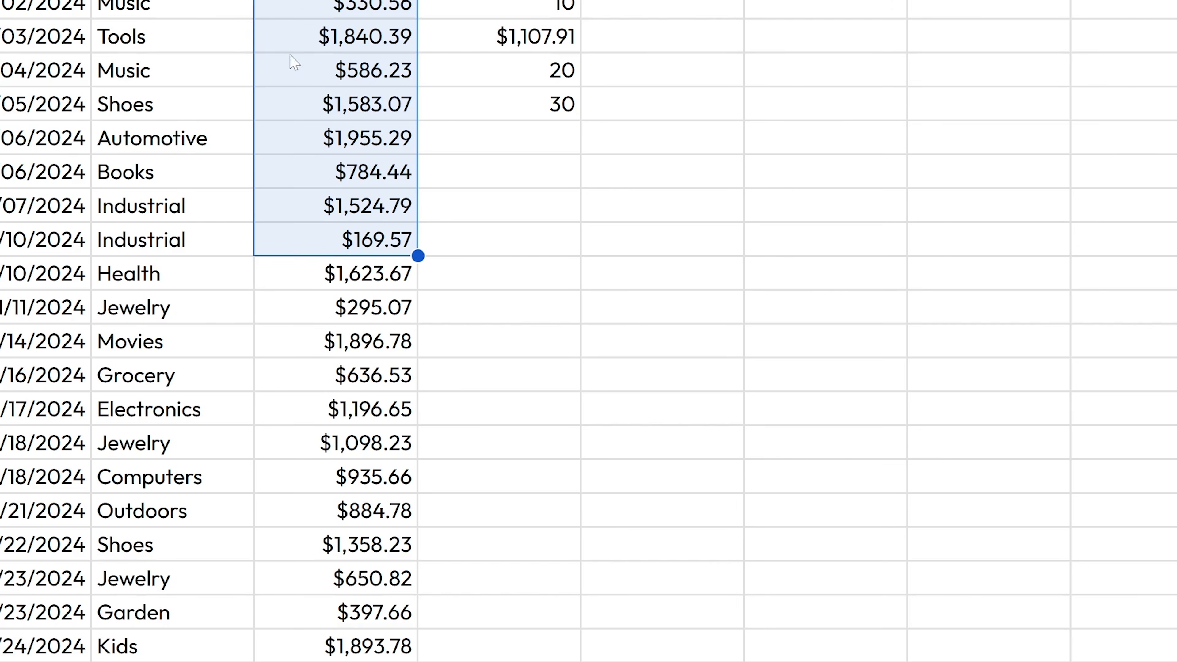
{"action": "left_click", "coordinate": [583, 4]}
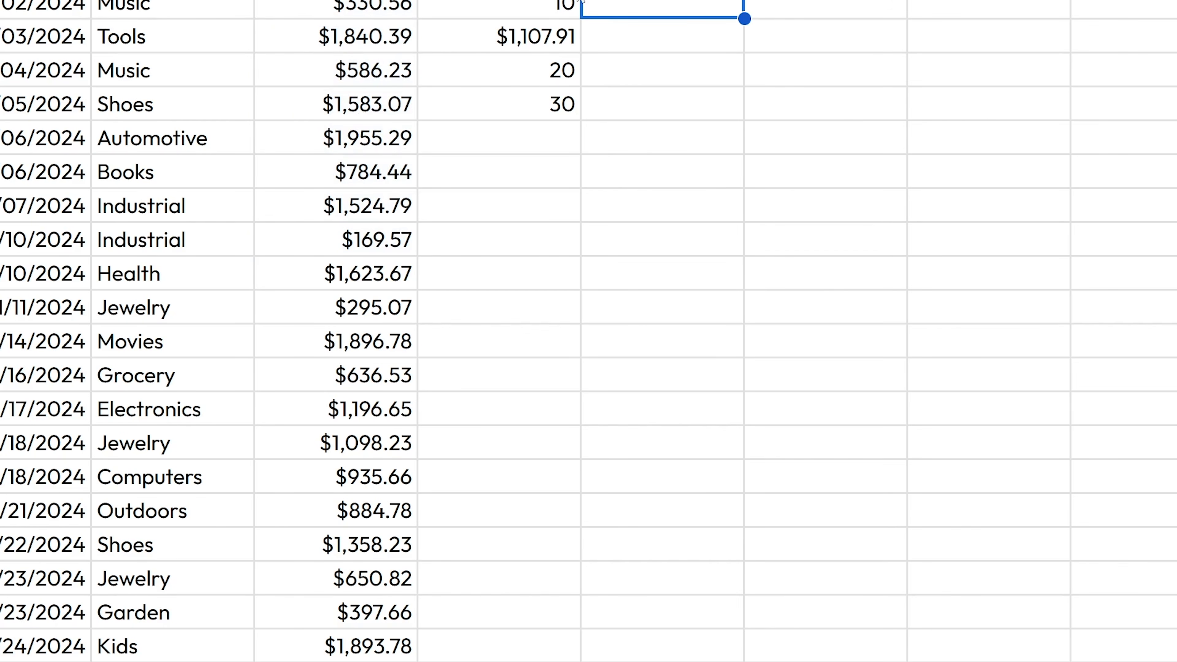
- Clear the four test calculation results
{"action": "key", "text": "Left"}
{"action": "key", "text": "Up"}
{"action": "key", "text": "ctrl+shift+Down"}
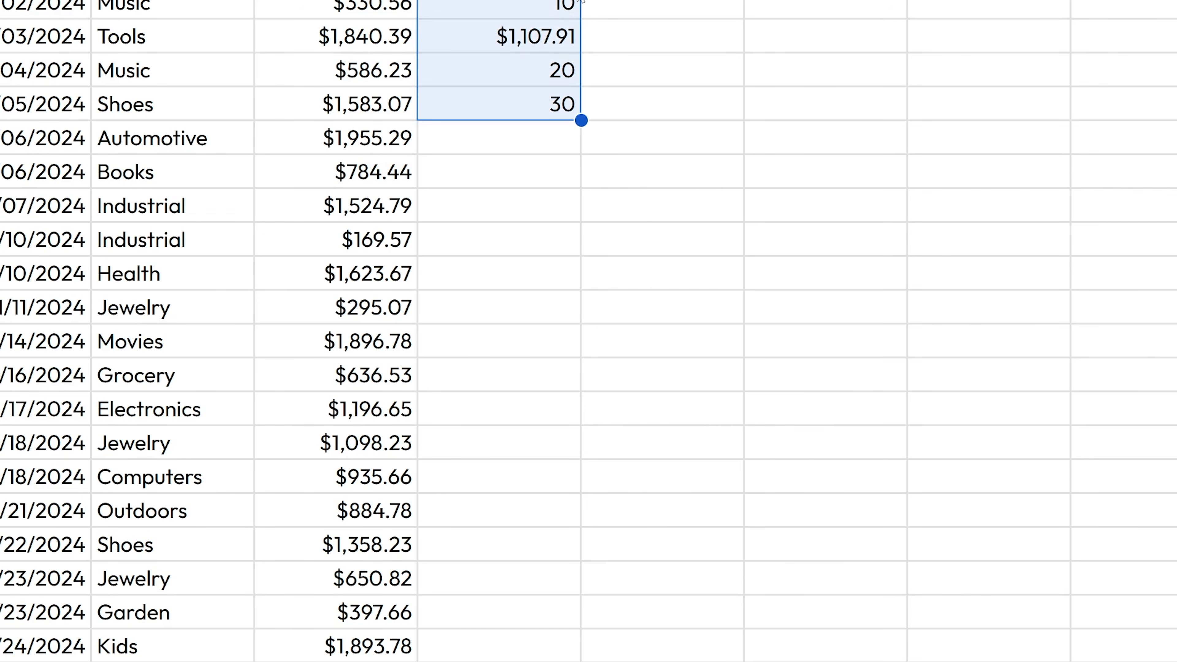
{"action": "key", "text": "Delete"}
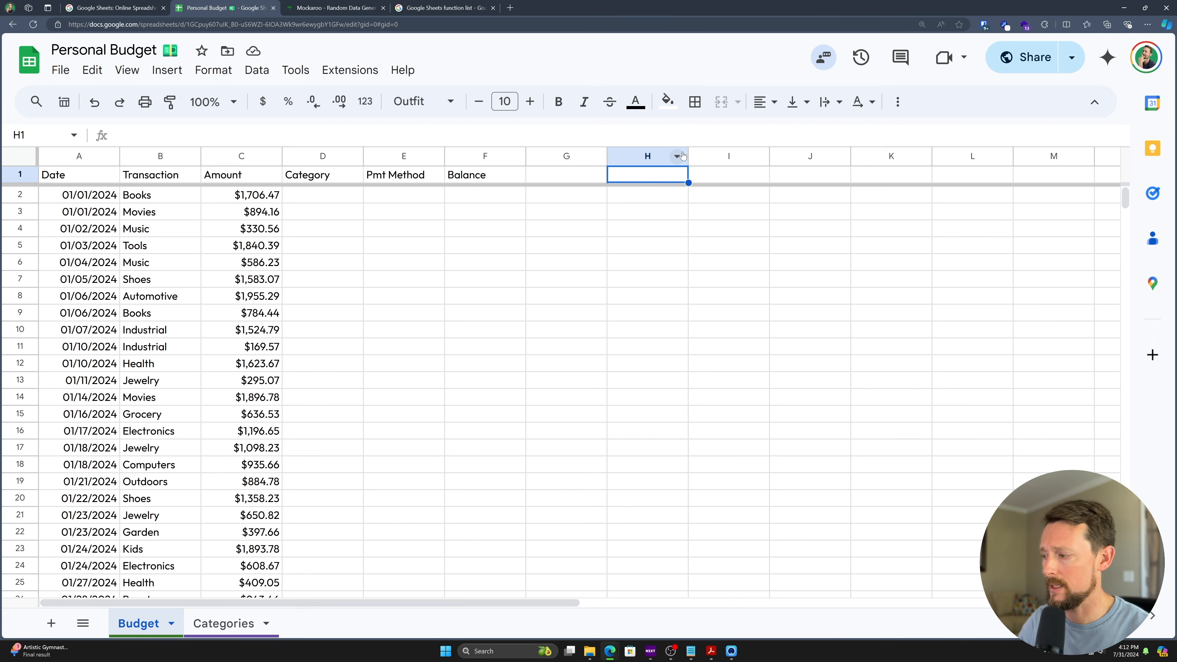
- Enter 20,000 in H1 as the $20,000.00 starting balance
{"action": "type", "text": "20,000"}
{"action": "key", "text": "Return"}
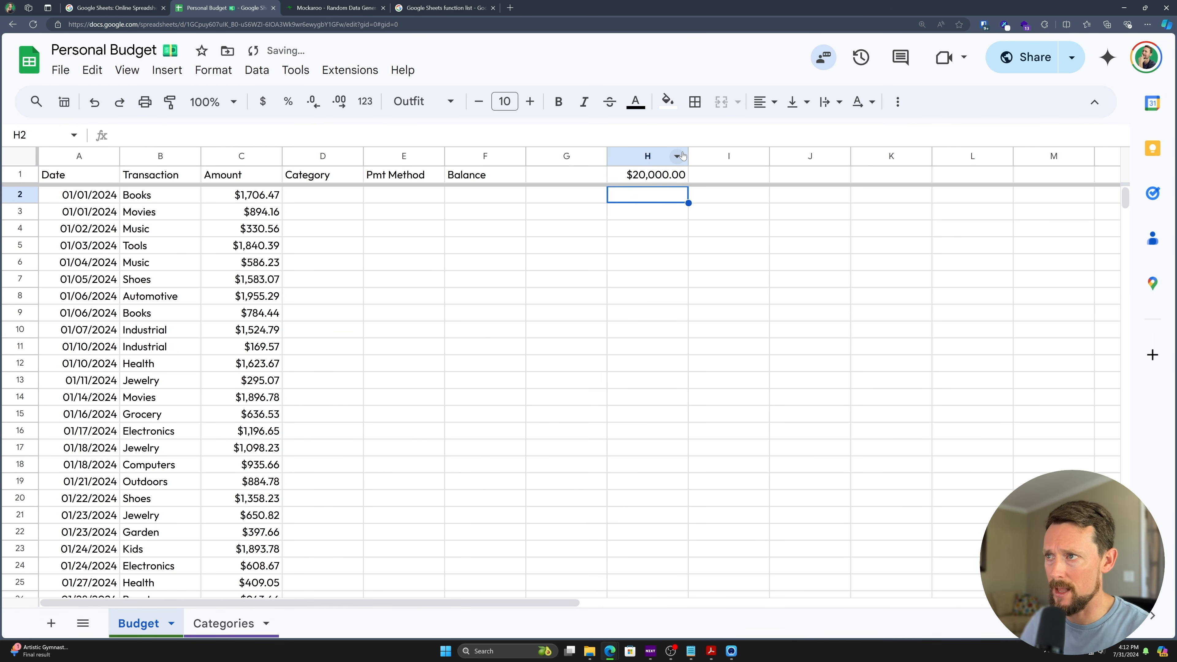
{"action": "left_click", "coordinate": [664, 178]}
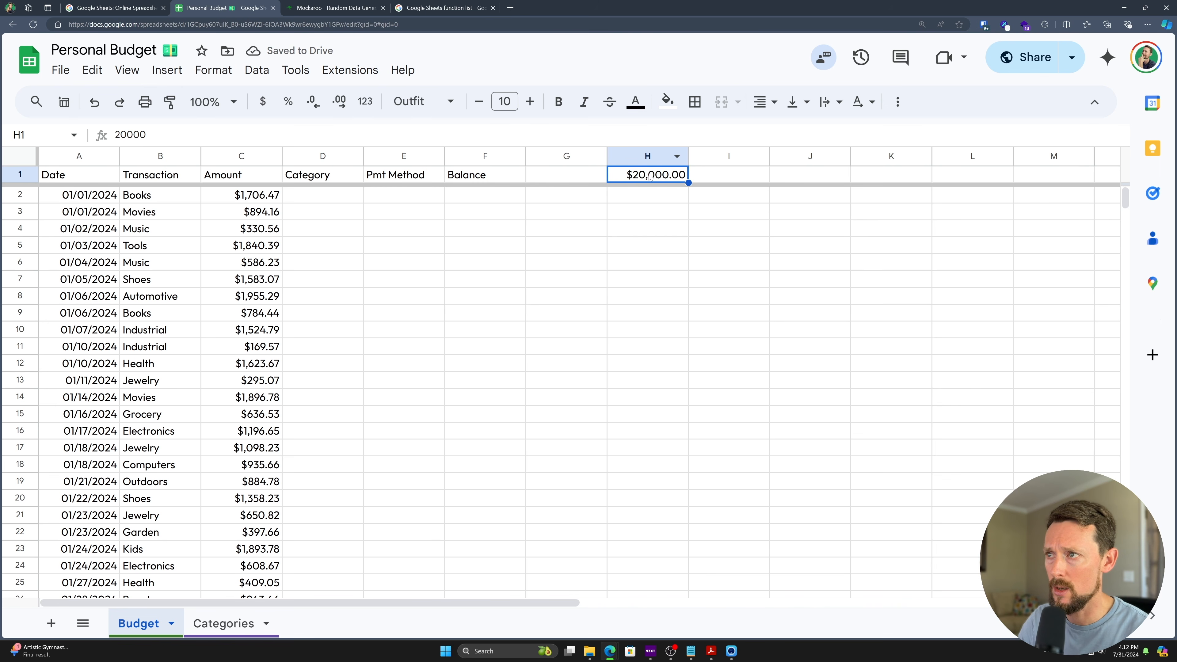
{"action": "left_click", "coordinate": [465, 199]}
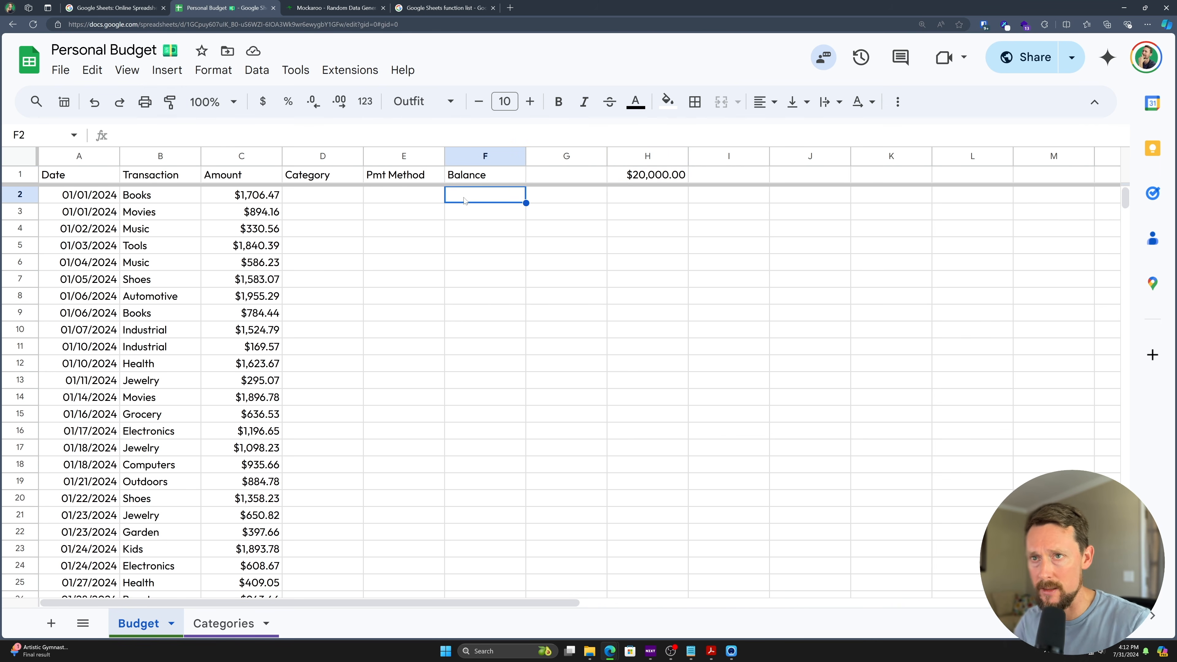
- In F2, enter =H1-C2 for the first running balance
{"action": "type", "text": "="}
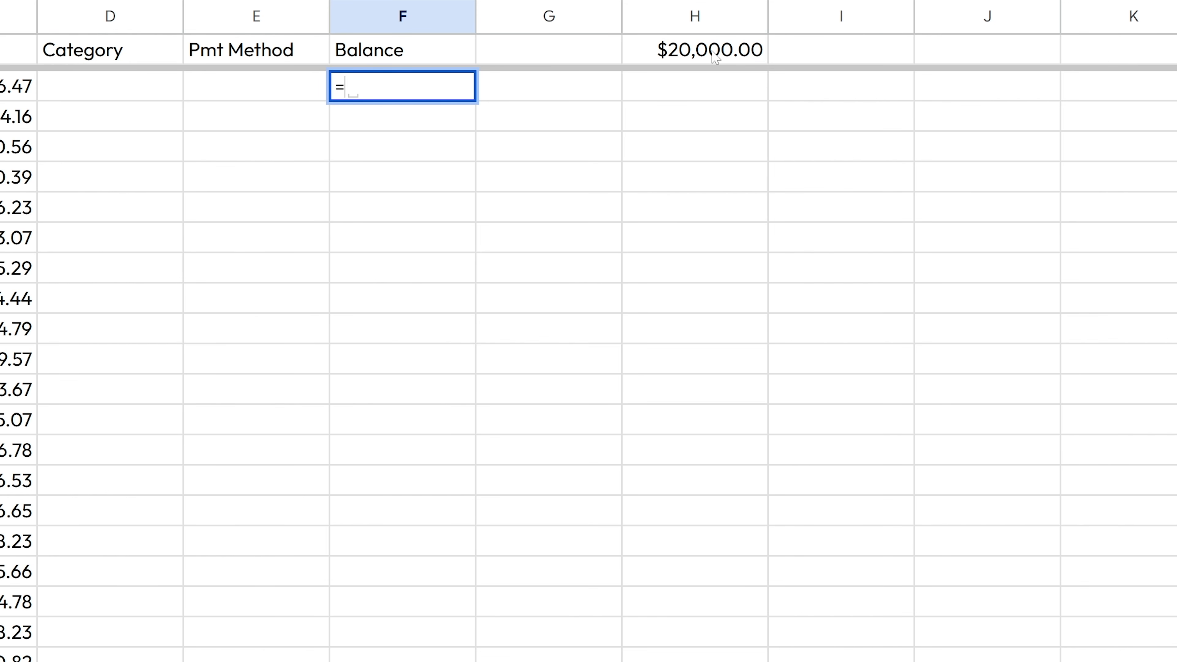
{"action": "type", "text": "H1"}
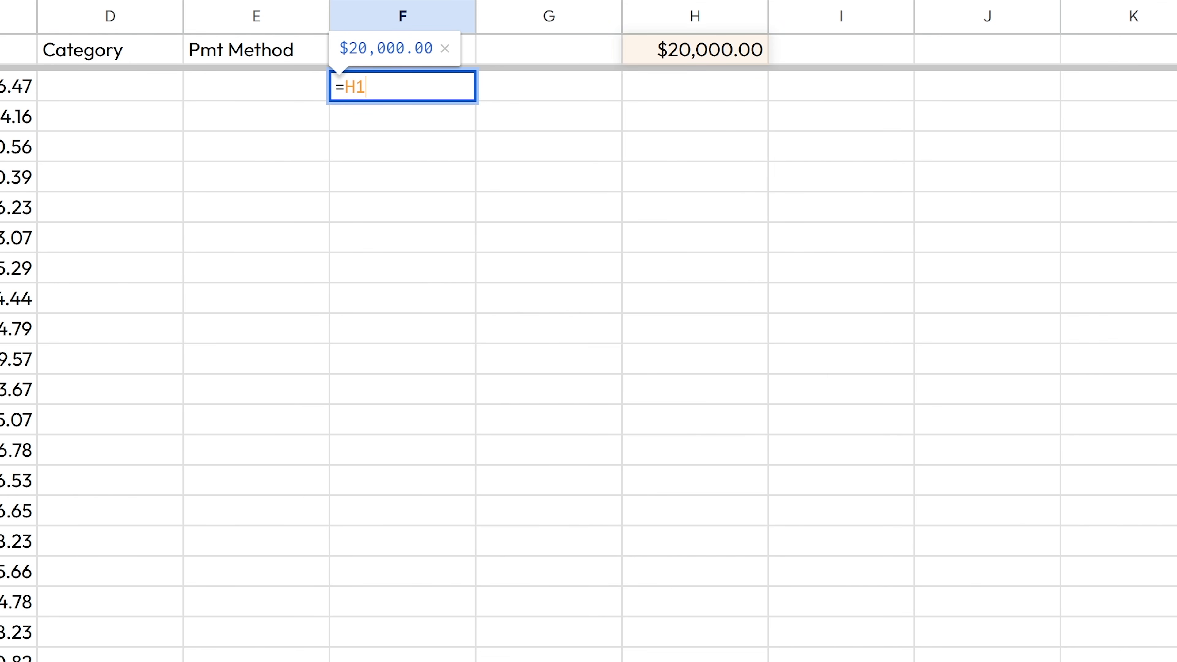
{"action": "key", "text": "BackSpace"}
{"action": "key", "text": "BackSpace"}
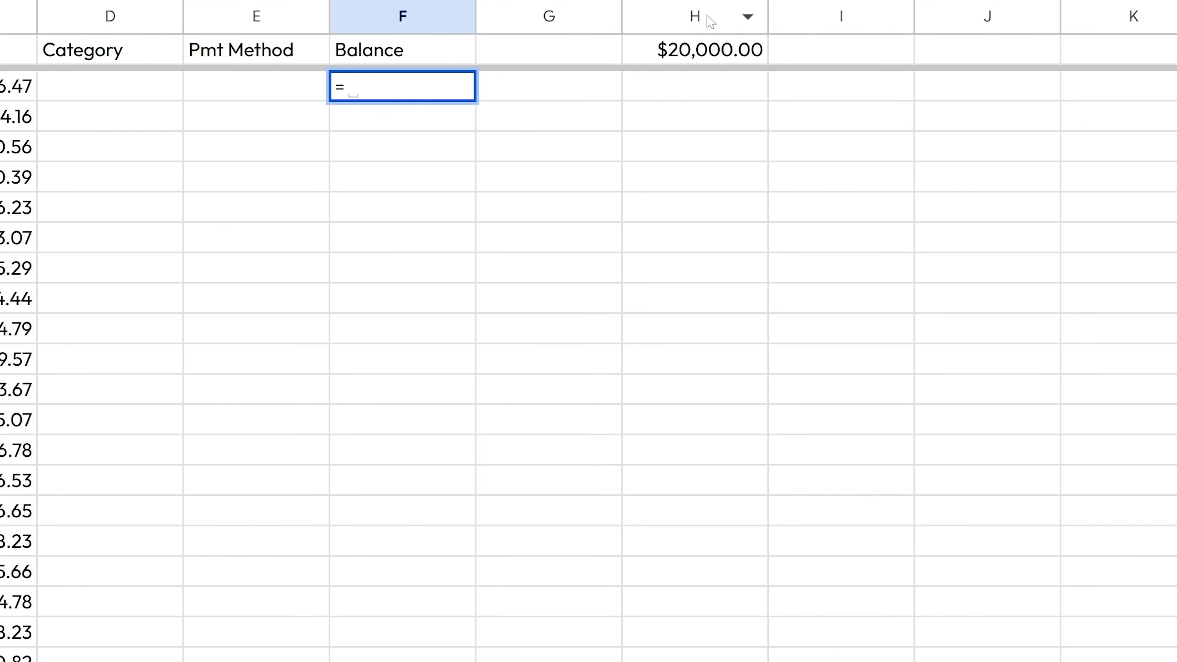
{"action": "left_click", "coordinate": [708, 58]}
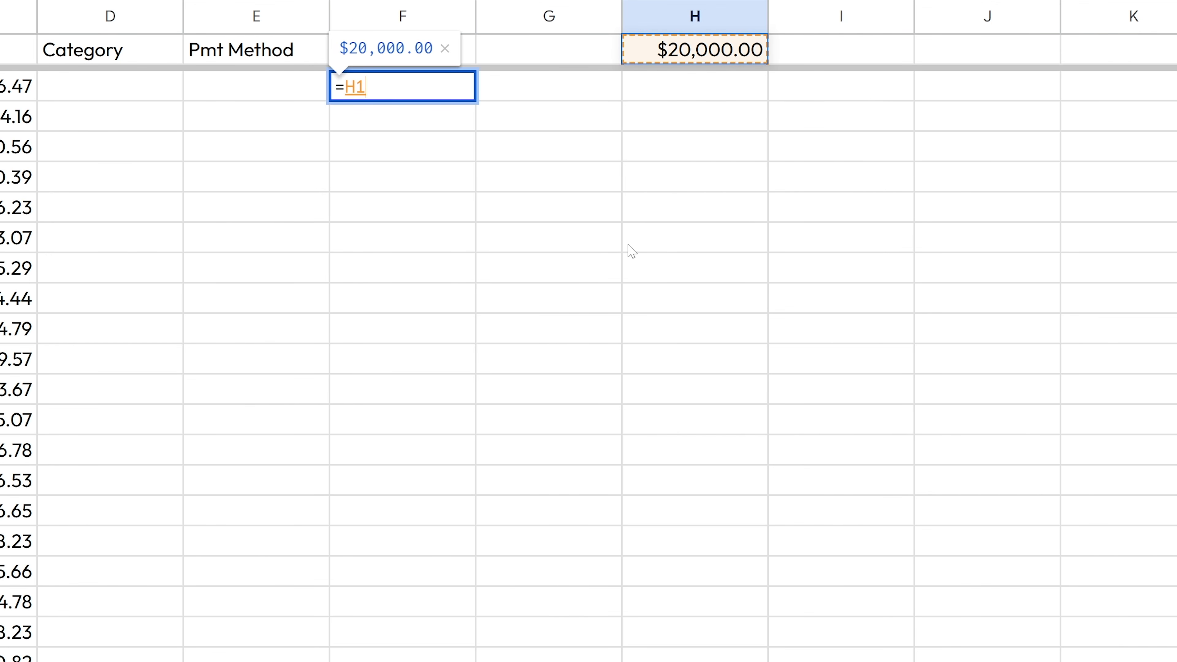
{"action": "type", "text": "-"}
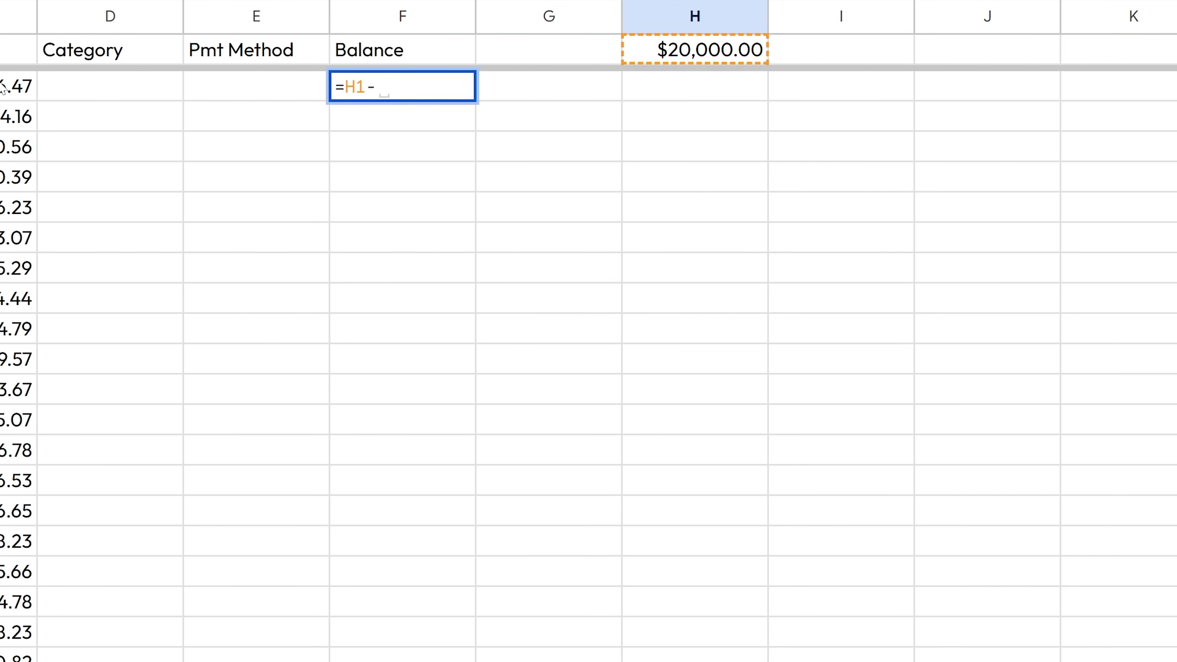
{"action": "left_click", "coordinate": [10, 88]}
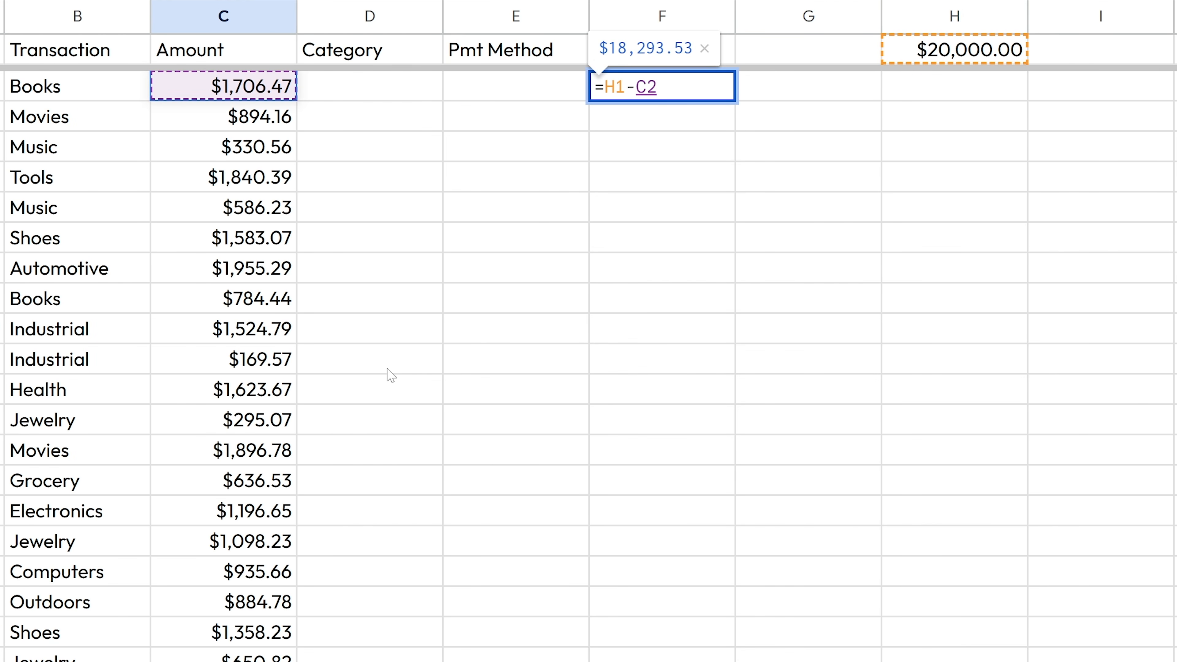
{"action": "key", "text": "Return"}
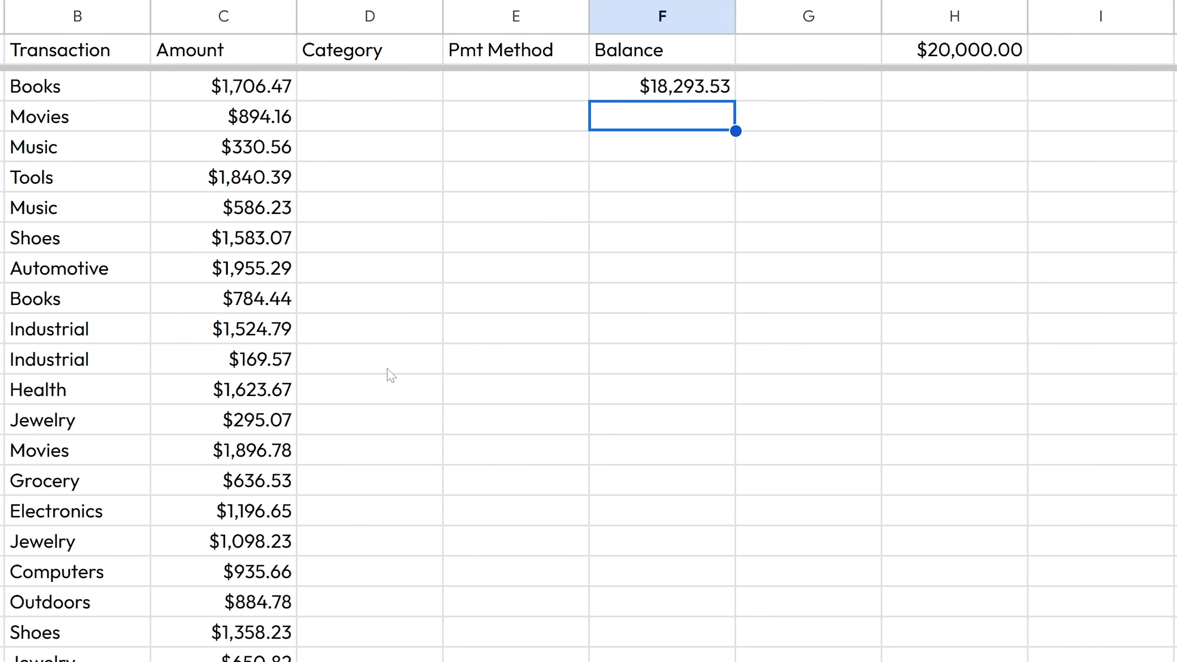
- In F3, enter =F2-C3 to subtract the second Amount from the previous balance
{"action": "key", "text": "Up"}
{"action": "key", "text": "Left"}
{"action": "key", "text": "Left"}
{"action": "key", "text": "Left"}
{"action": "key", "text": "Left"}
{"action": "key", "text": "Right"}
{"action": "key", "text": "Left"}
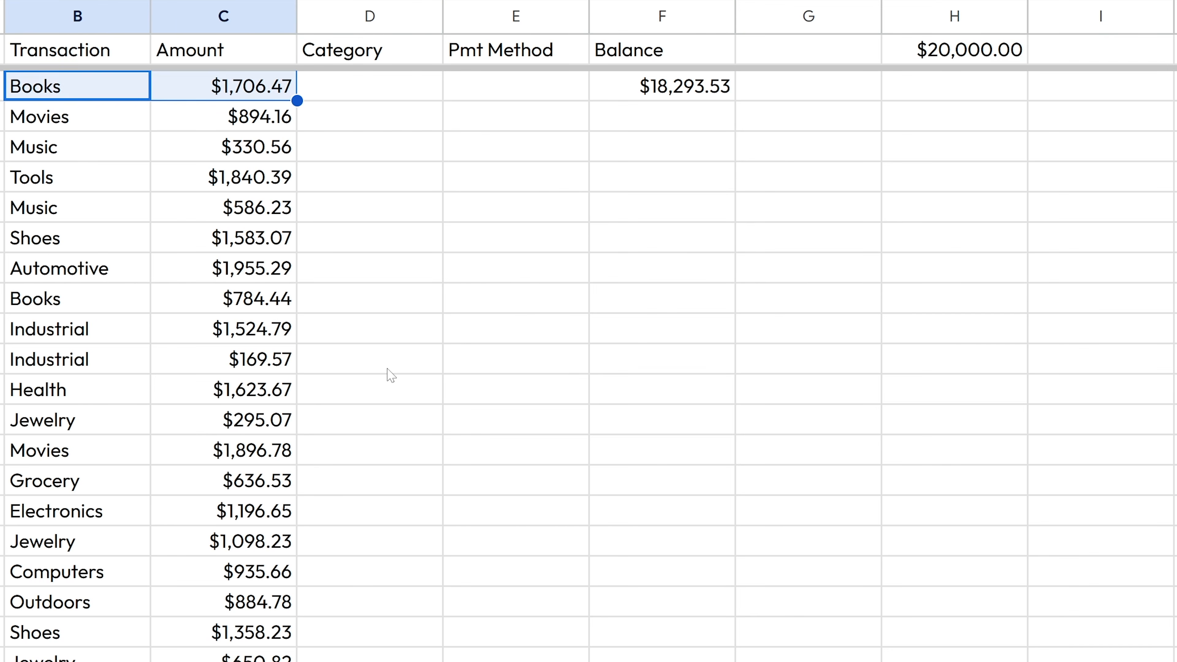
{"action": "key", "text": "Down"}
{"action": "key", "text": "Right"}
{"action": "key", "text": "Right"}
{"action": "key", "text": "Right"}
{"action": "key", "text": "Right"}
{"action": "type", "text": "="}
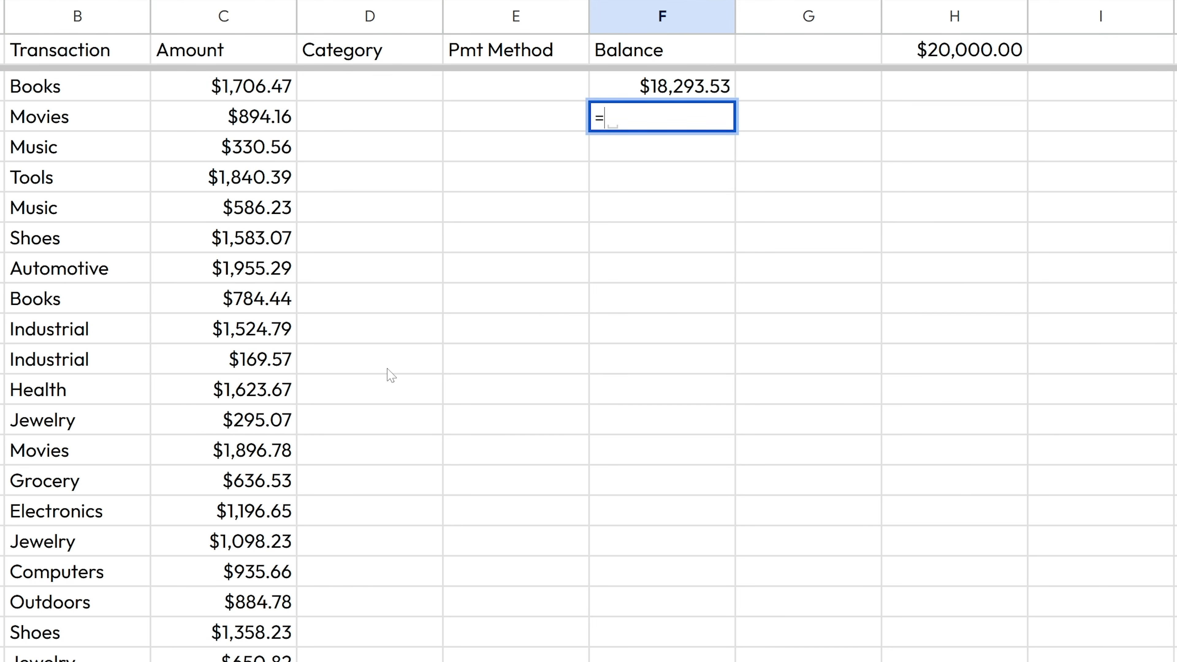
{"action": "key", "text": "Up"}
{"action": "type", "text": "-"}
{"action": "key", "text": "Left"}
{"action": "key", "text": "Left"}
{"action": "key", "text": "Left"}
{"action": "key", "text": "Return"}
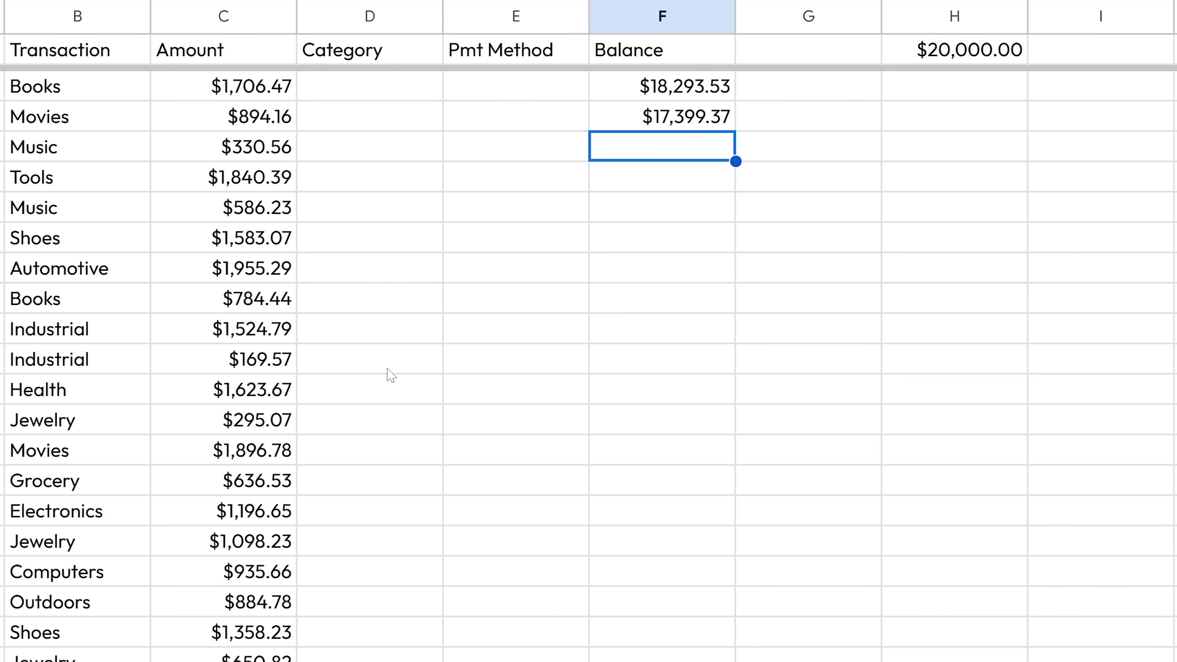
{"action": "key", "text": "Up"}
- Fill the balance formula down through row 8 and inspect F8's formula
{"action": "scroll", "coordinate": [664, 194], "scroll_direction": "down", "scroll_amount": 2}
{"action": "scroll", "coordinate": [664, 194], "scroll_direction": "down", "scroll_amount": 5}
{"action": "scroll", "coordinate": [670, 174], "scroll_direction": "up", "scroll_amount": 6}
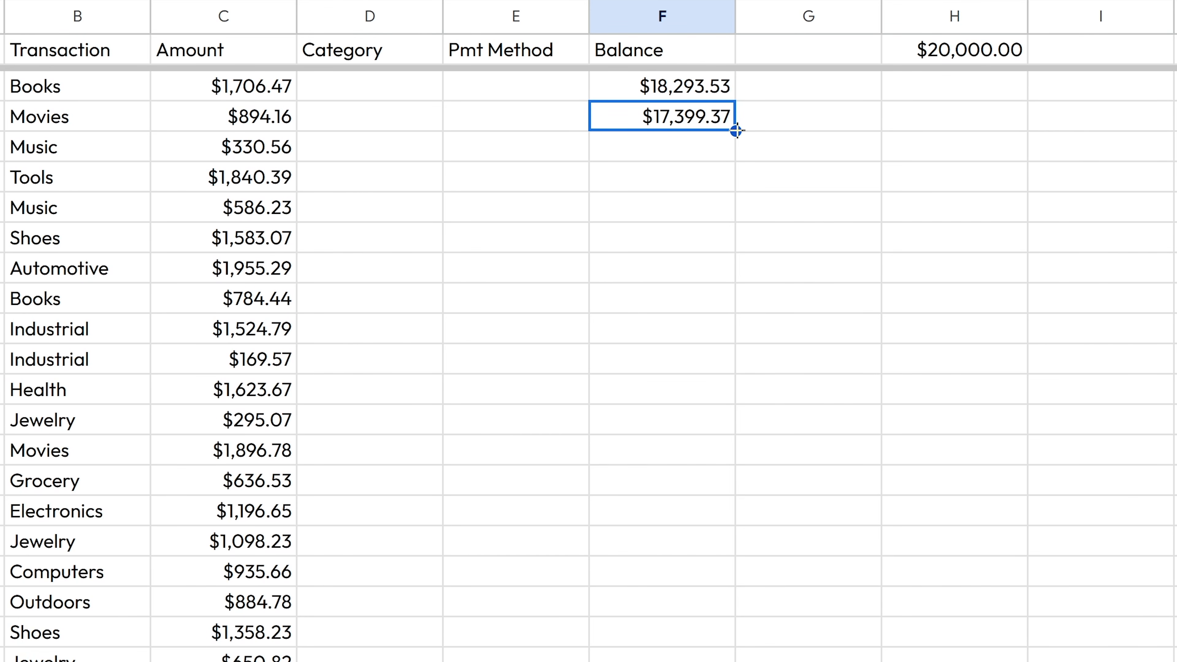
{"action": "left_click_drag", "start_coordinate": [737, 131], "coordinate": [729, 258]}
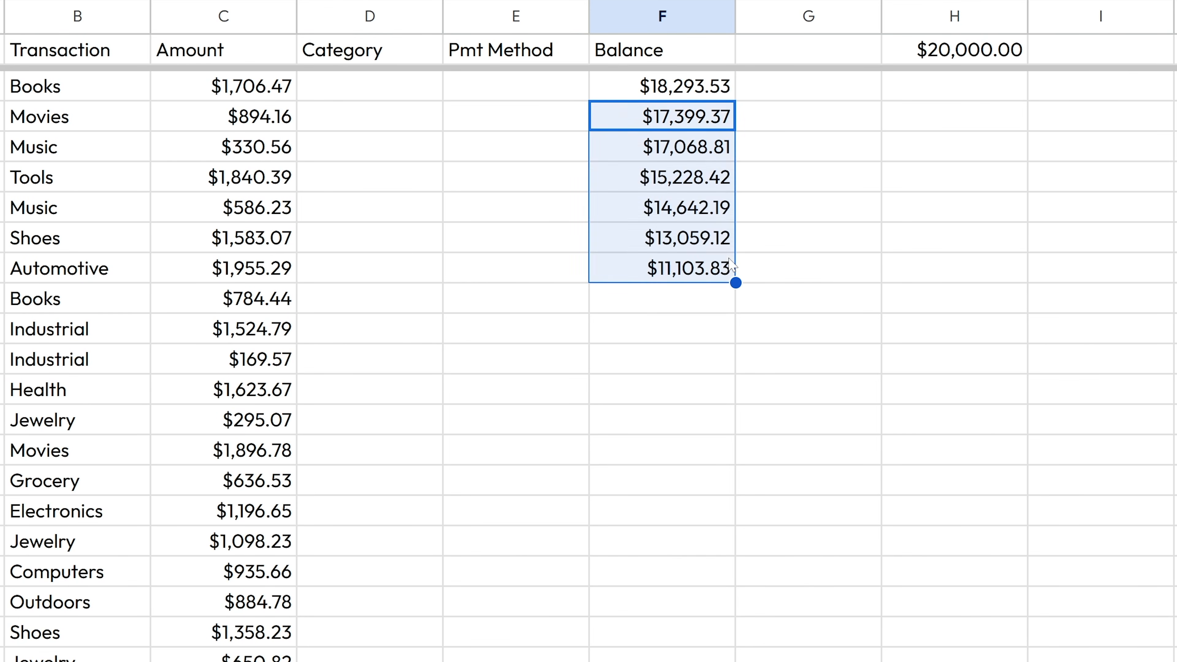
{"action": "double_click", "coordinate": [694, 267]}
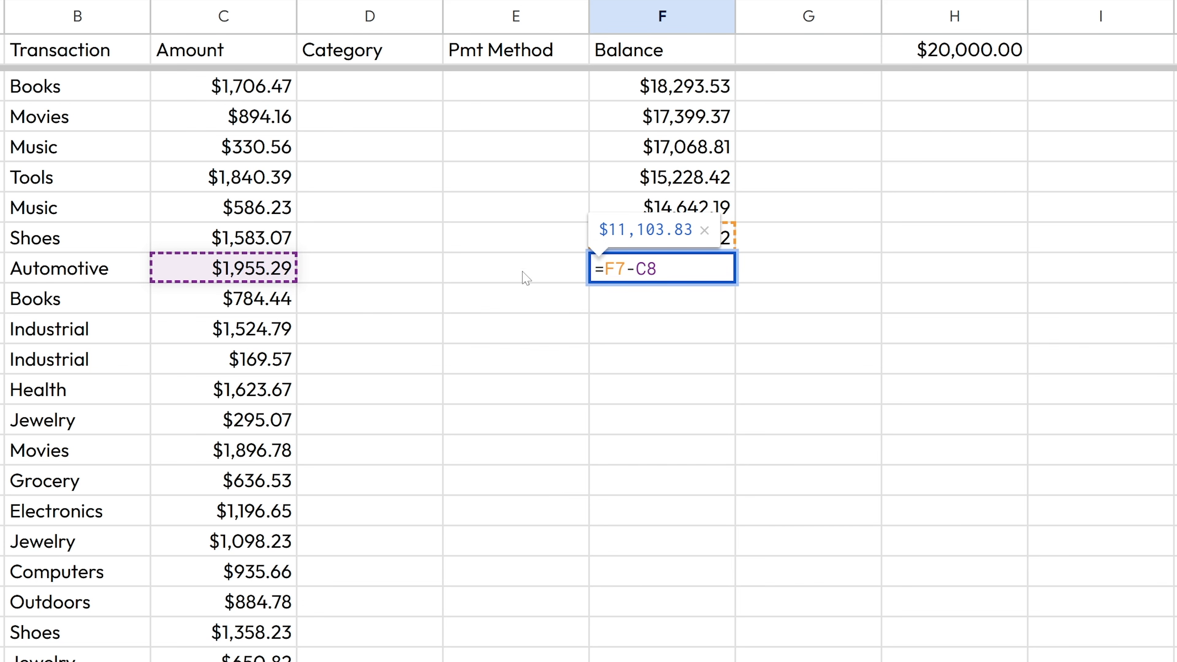
- Check the copied formulas in F3–F6, then extend the fill further down column F
{"action": "left_click", "coordinate": [699, 87]}
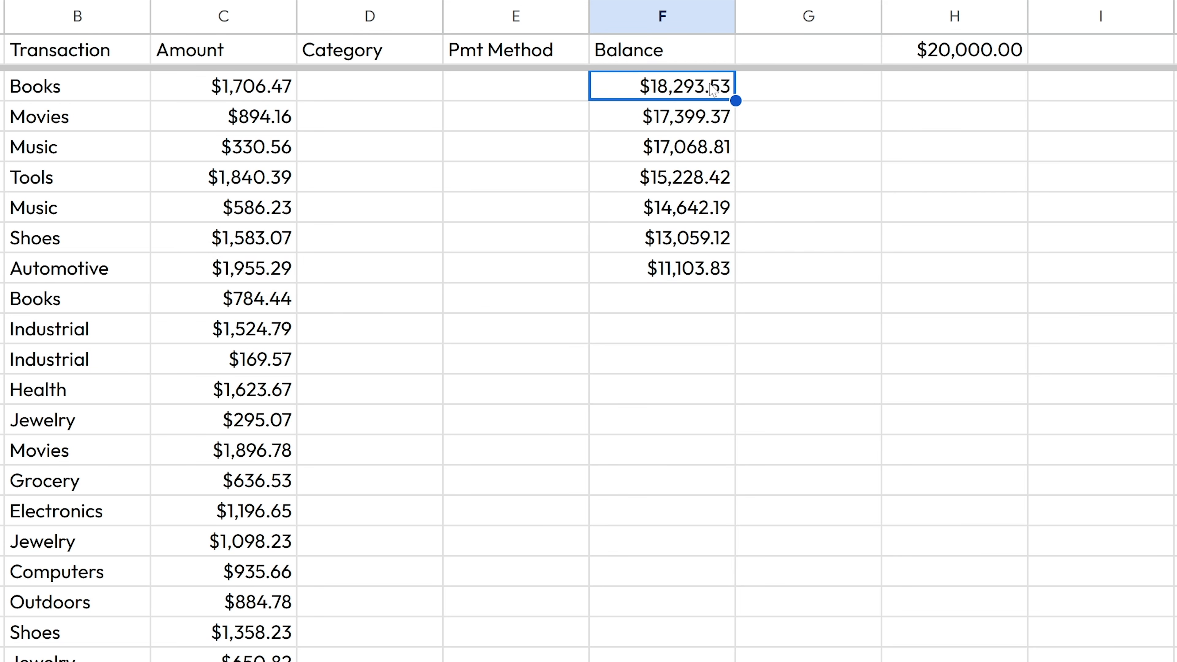
{"action": "left_click", "coordinate": [701, 127]}
{"action": "key", "text": "Return"}
{"action": "key", "text": "Return"}
{"action": "key", "text": "Return"}
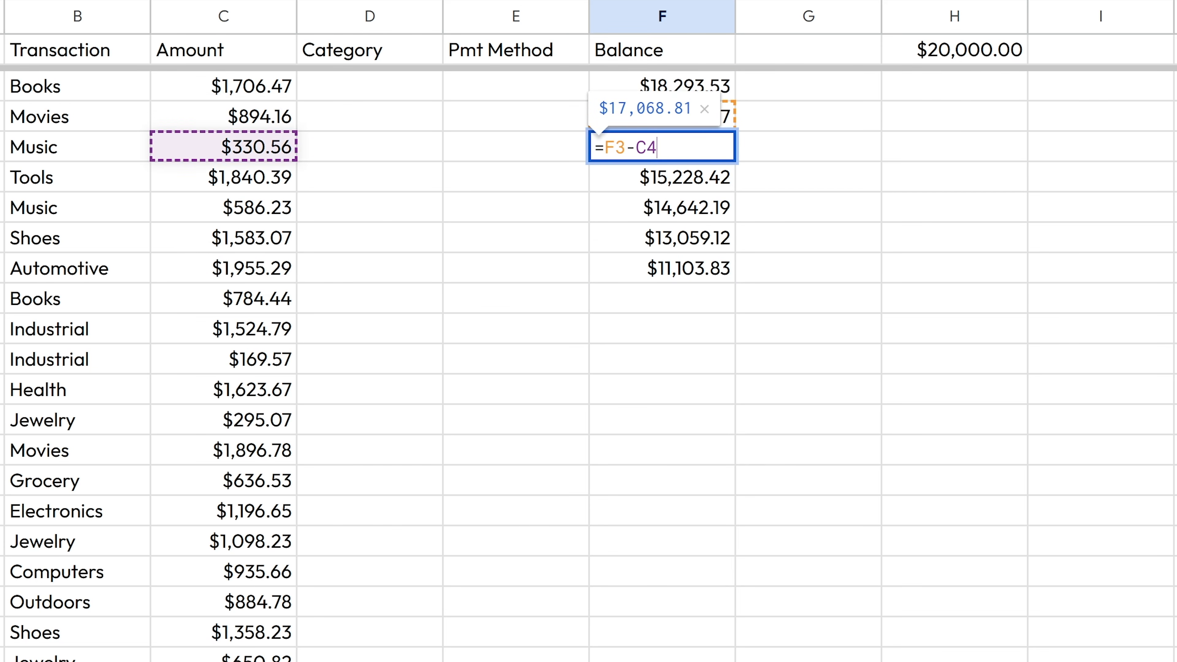
{"action": "key", "text": "Escape"}
{"action": "double_click", "coordinate": [698, 184]}
{"action": "key", "text": "Escape"}
{"action": "left_click", "coordinate": [690, 211]}
{"action": "key", "text": "Return"}
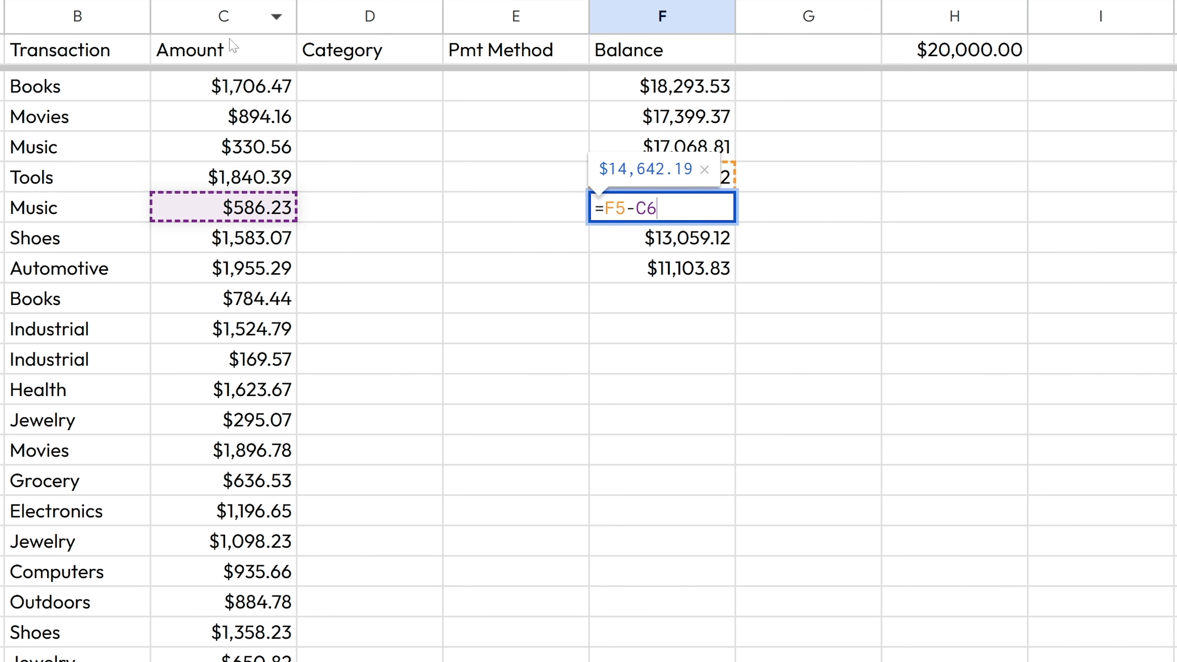
{"action": "key", "text": "Escape"}
{"action": "left_click", "coordinate": [724, 272]}
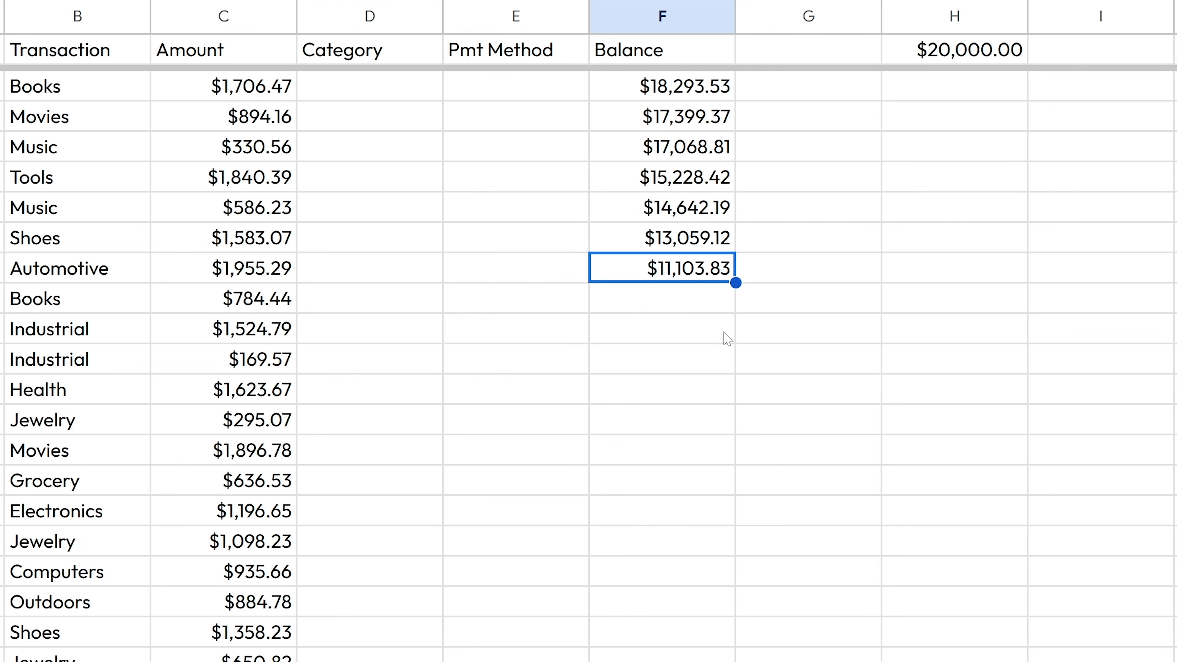
{"action": "left_click_drag", "start_coordinate": [735, 281], "coordinate": [733, 661]}
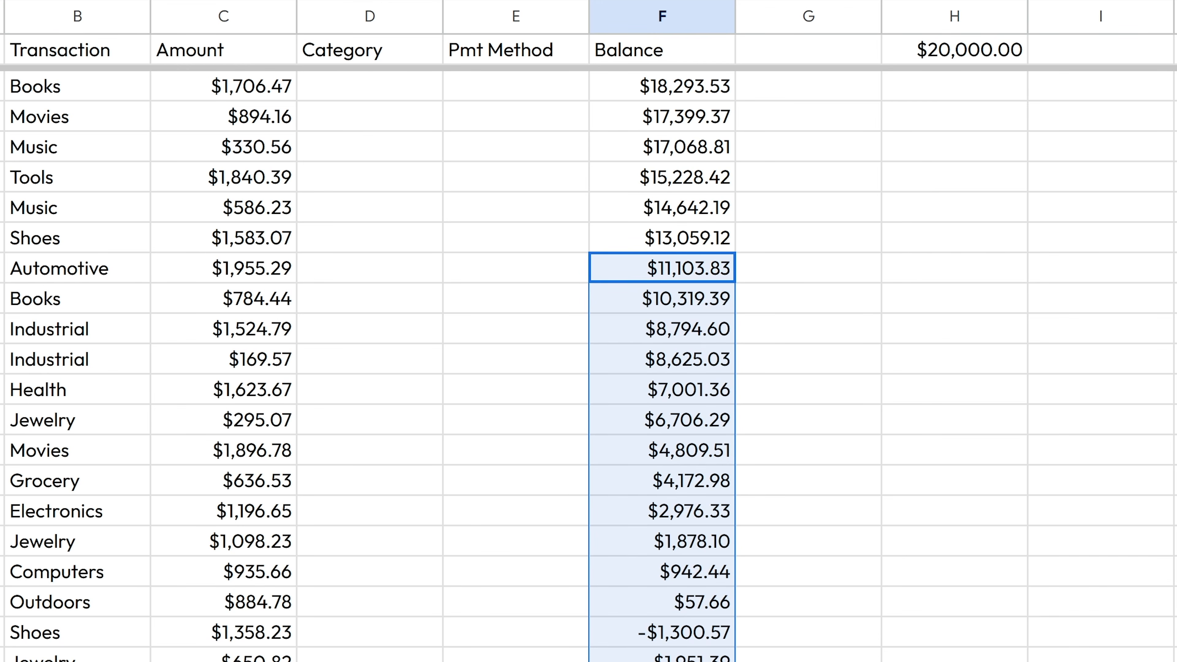
- Select column F down to row 101 and fill the running balance down with Ctrl+D
{"action": "left_click", "coordinate": [723, 661]}
{"action": "scroll", "coordinate": [730, 575], "scroll_direction": "down", "scroll_amount": 20}
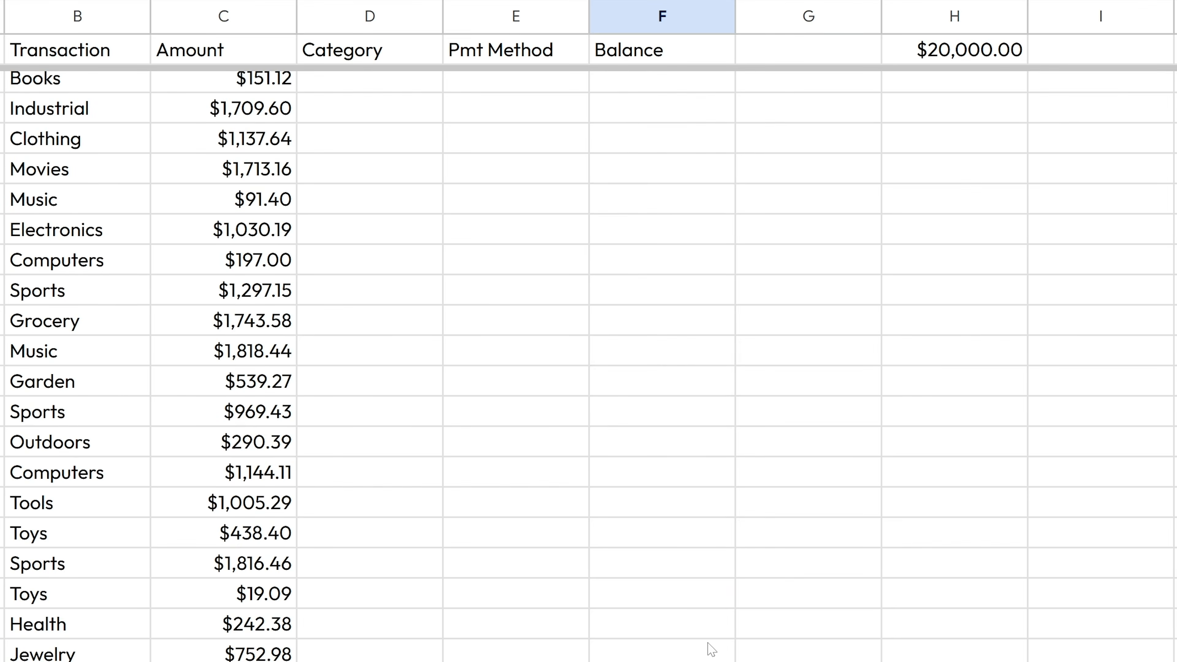
{"action": "scroll", "coordinate": [730, 575], "scroll_direction": "down", "scroll_amount": 5}
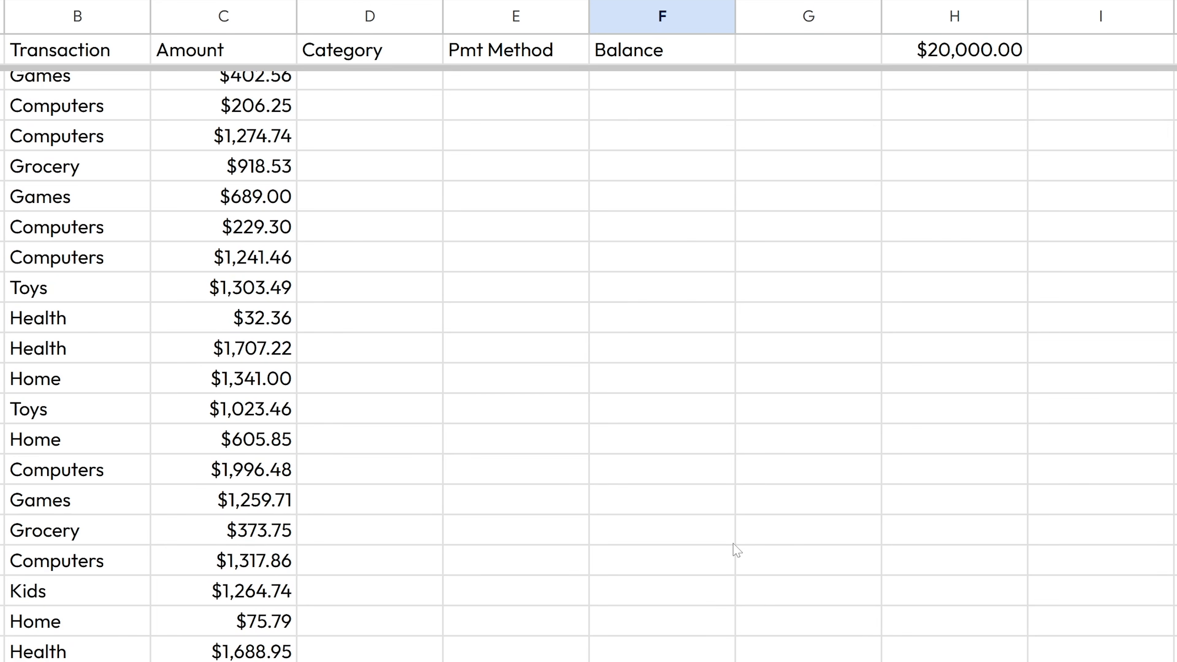
{"action": "left_click", "coordinate": [664, 612], "text": "shift"}
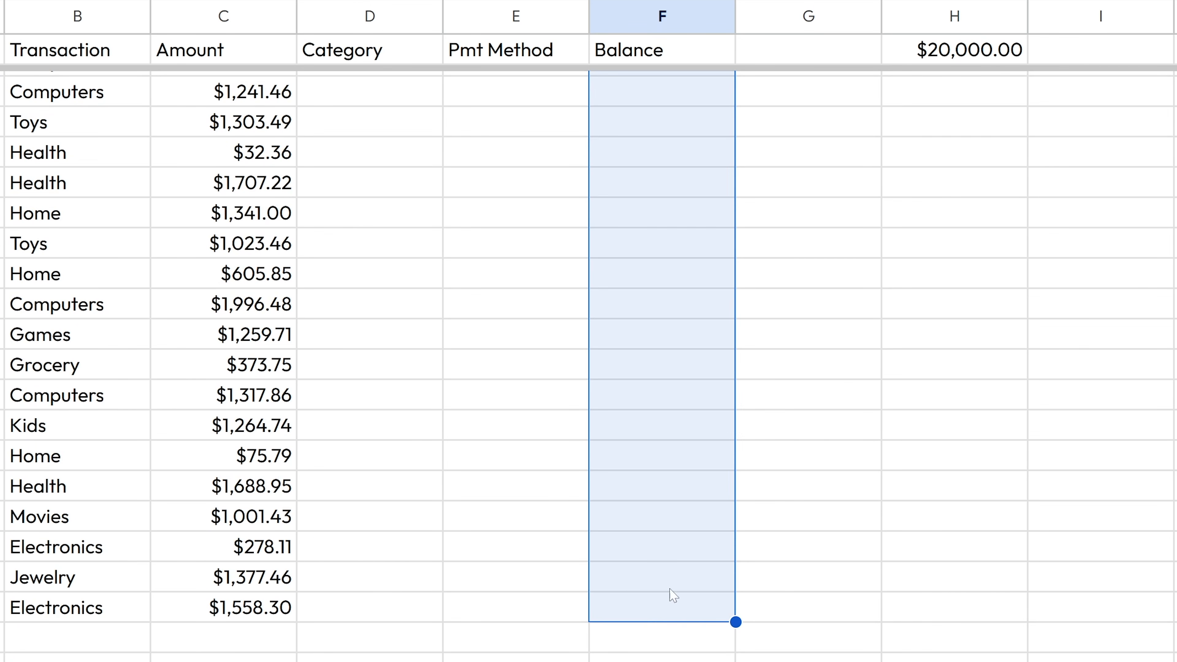
{"action": "scroll", "coordinate": [660, 552], "scroll_direction": "up", "scroll_amount": 15}
{"action": "scroll", "coordinate": [714, 560], "scroll_direction": "down", "scroll_amount": 4}
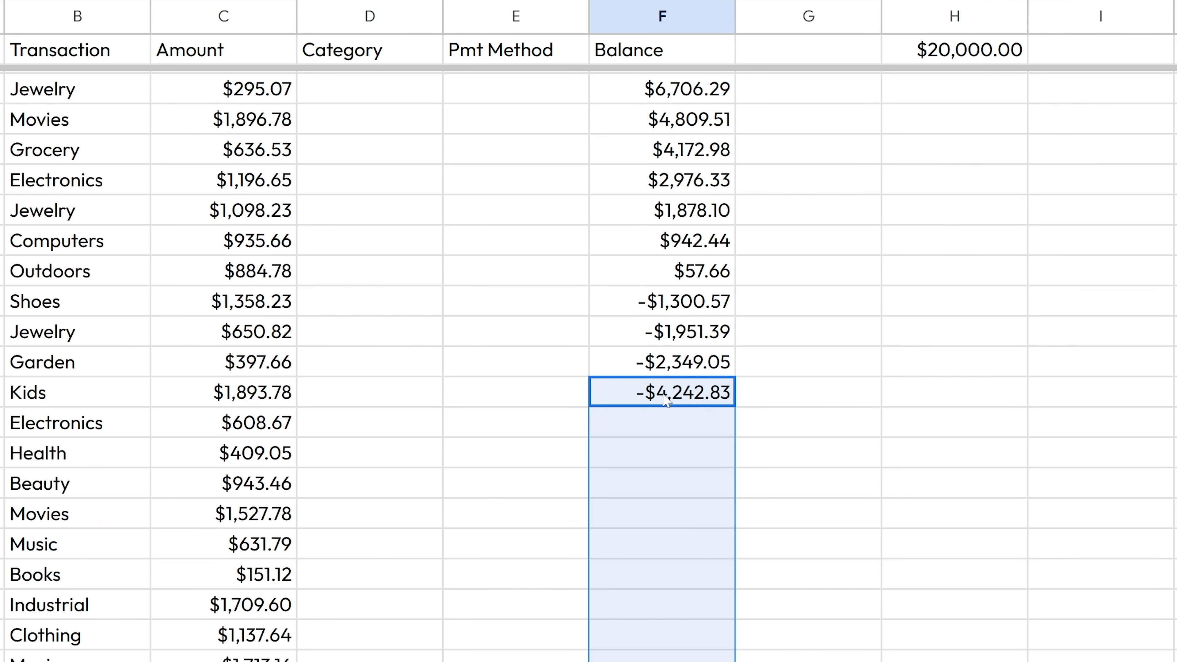
{"action": "key", "text": "ctrl+d"}
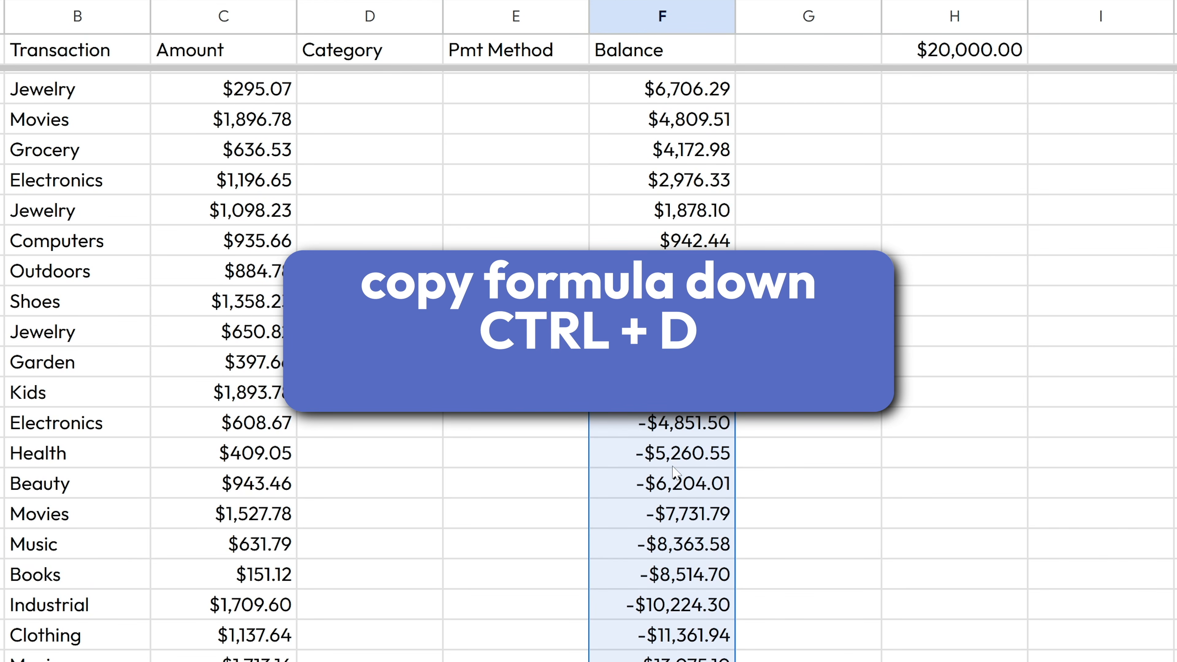
- Verify the last row's formula =F100-C101, ending at -$78,360.26
{"action": "scroll", "coordinate": [794, 400], "scroll_direction": "down", "scroll_amount": 20}
{"action": "scroll", "coordinate": [739, 455], "scroll_direction": "down", "scroll_amount": 10}
{"action": "scroll", "coordinate": [742, 417], "scroll_direction": "up", "scroll_amount": 2}
{"action": "double_click", "coordinate": [705, 279]}
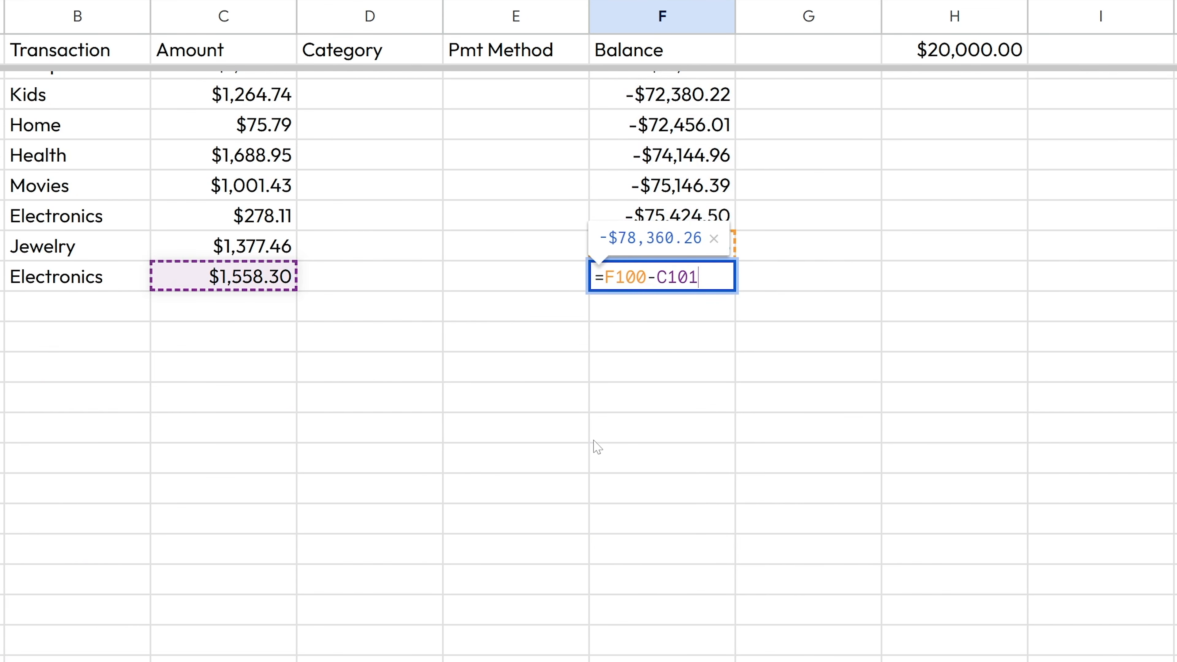
{"action": "scroll", "coordinate": [593, 459], "scroll_direction": "up", "scroll_amount": 3}
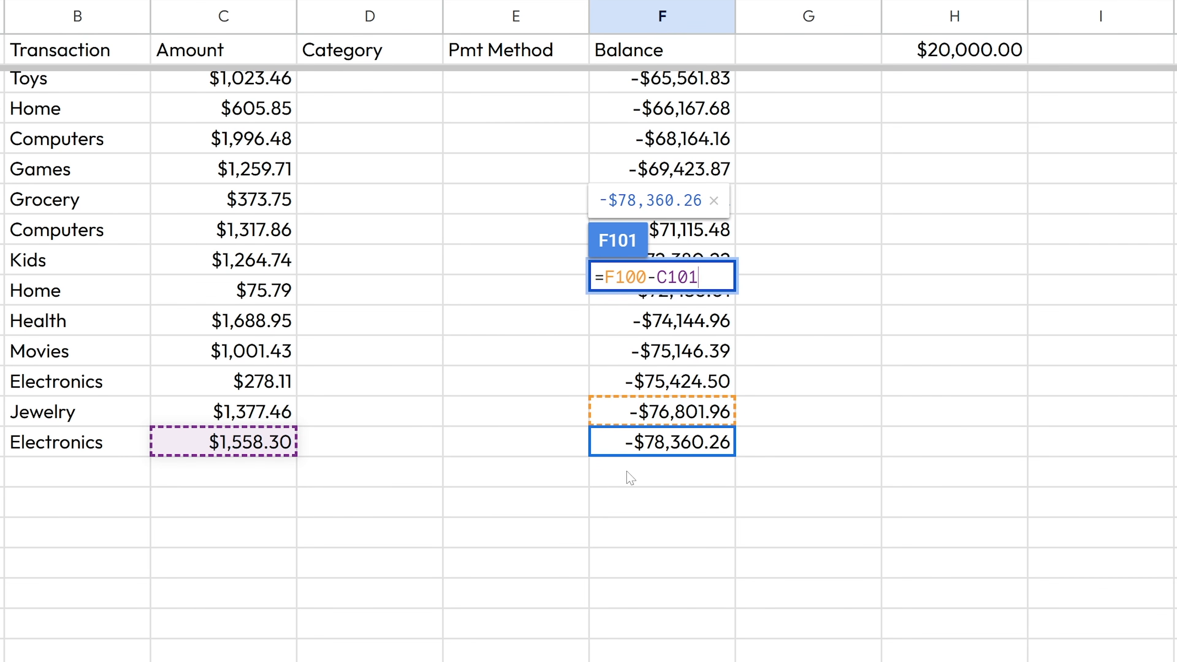
{"action": "key", "text": "Escape"}
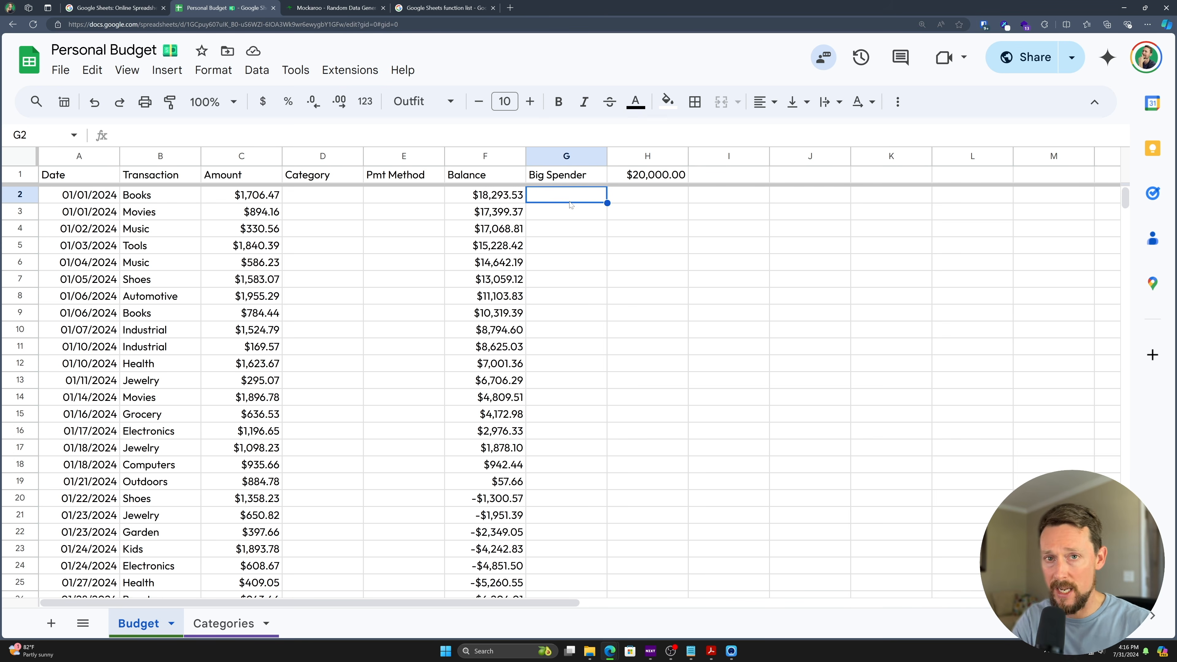
- In G2, start an =IF( formula and read through its syntax help example
{"action": "type", "text": "="}
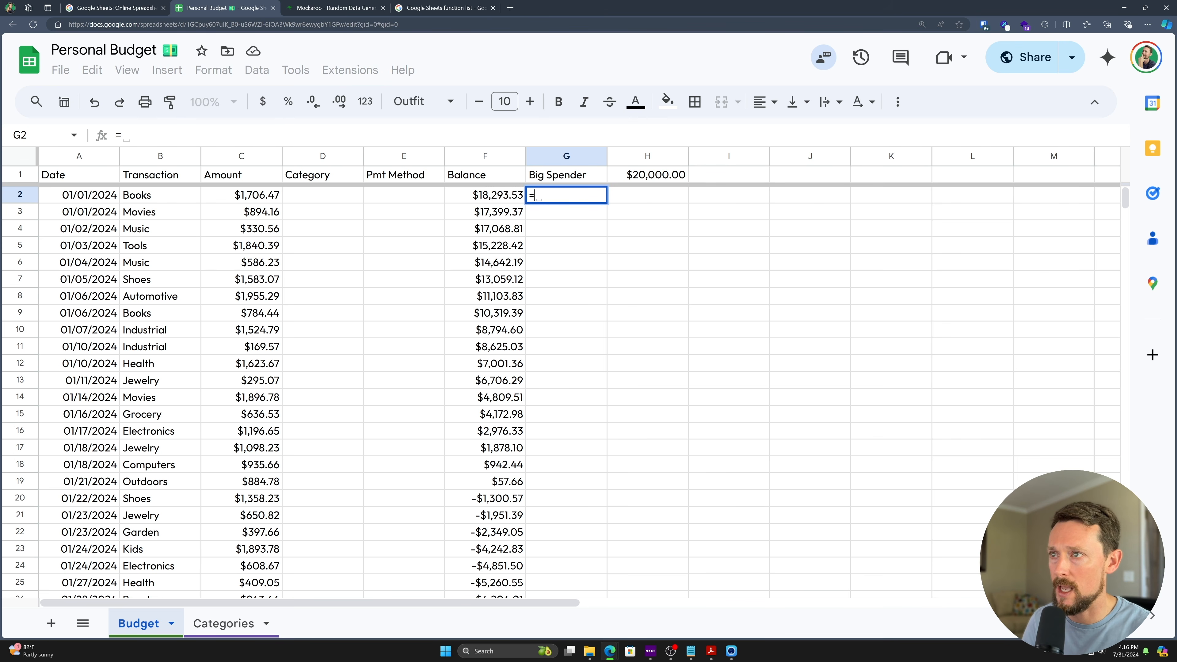
{"action": "type", "text": "if"}
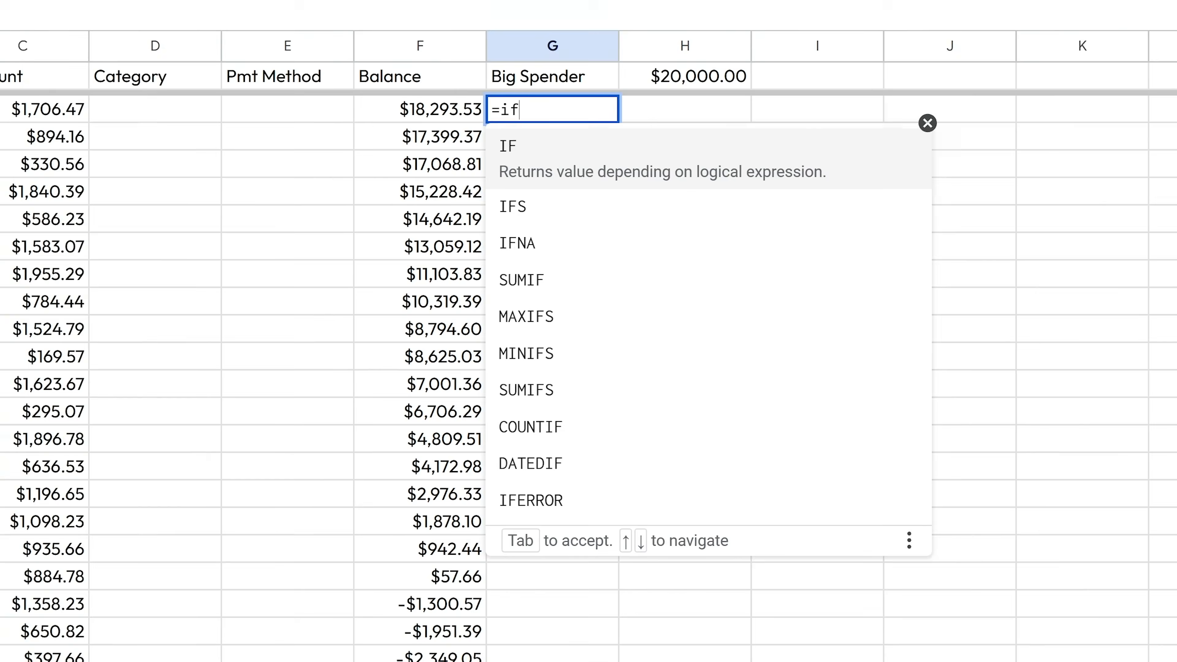
{"action": "left_click", "coordinate": [584, 126]}
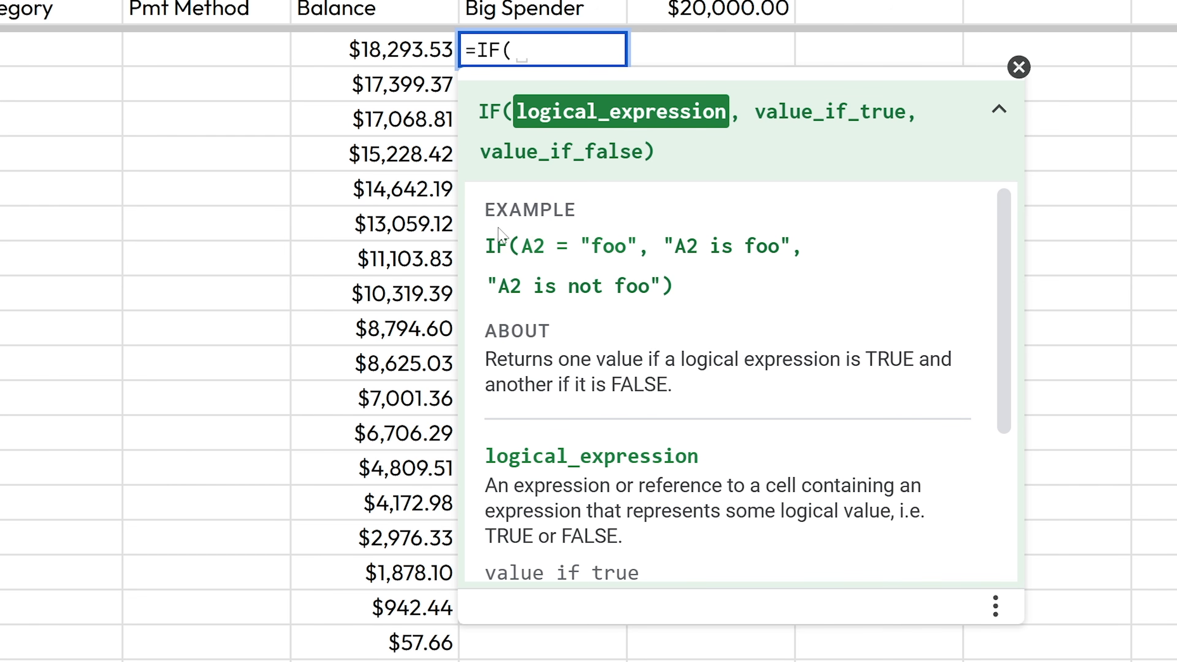
{"action": "left_click_drag", "start_coordinate": [521, 246], "coordinate": [791, 247]}
{"action": "left_click_drag", "start_coordinate": [488, 285], "coordinate": [660, 285]}
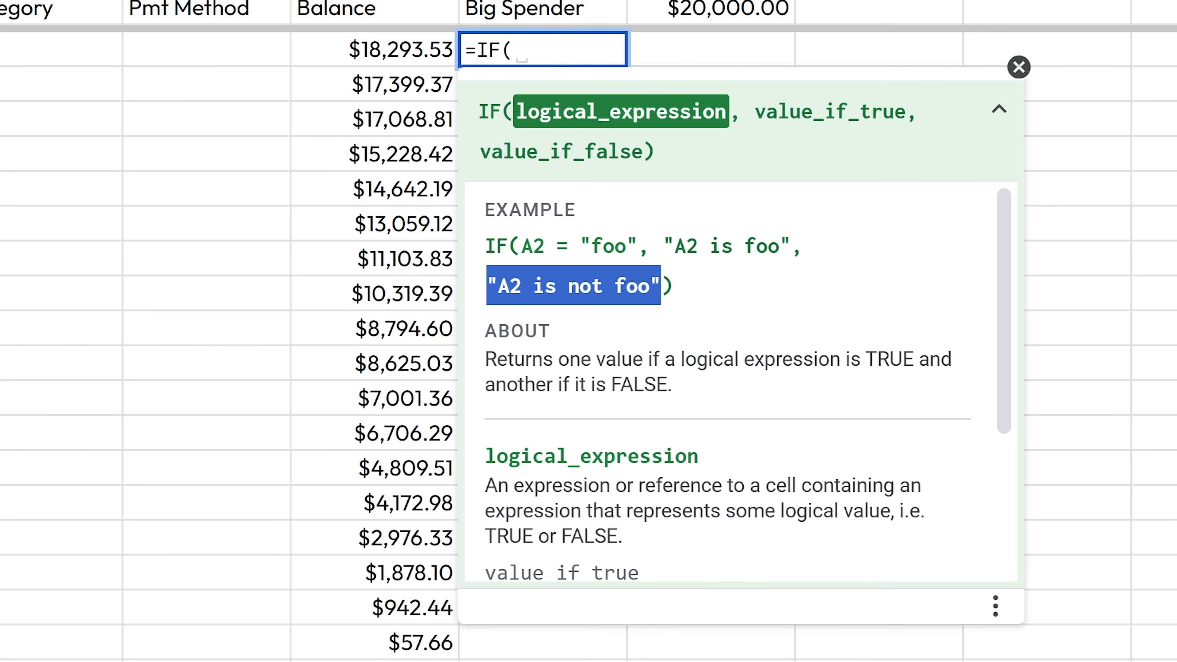
{"action": "left_click", "coordinate": [549, 52]}
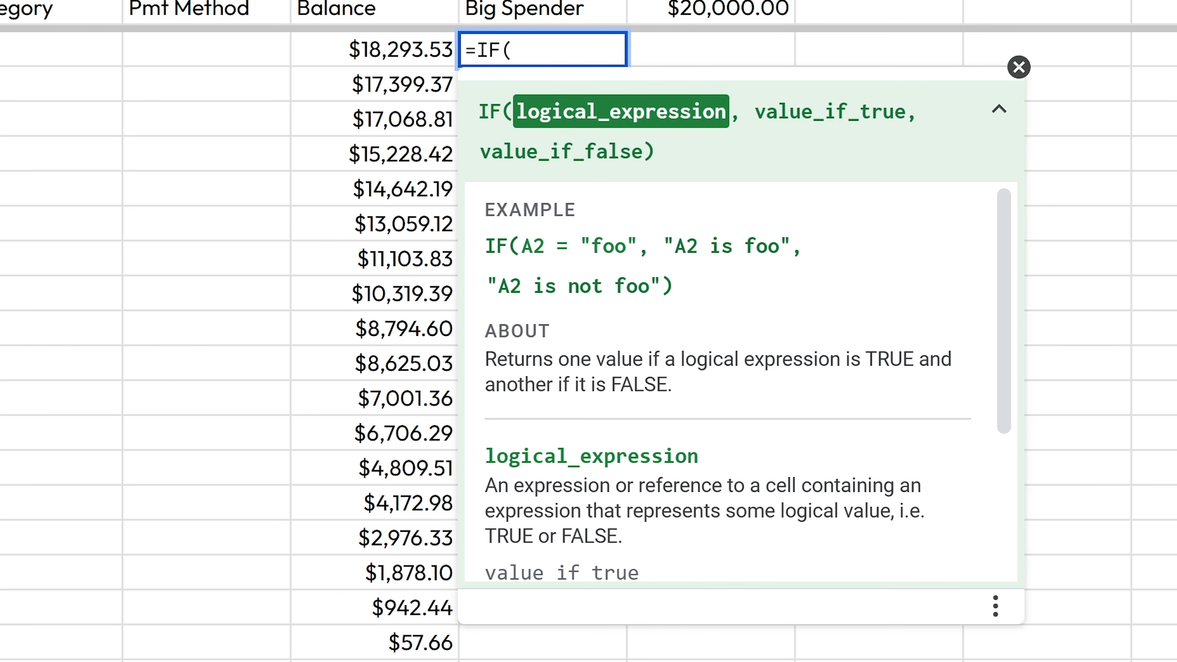
- Complete G2 as =IF(C2>1000,"Big Spender","Not Much") and commit it
{"action": "left_click", "coordinate": [82, 63]}
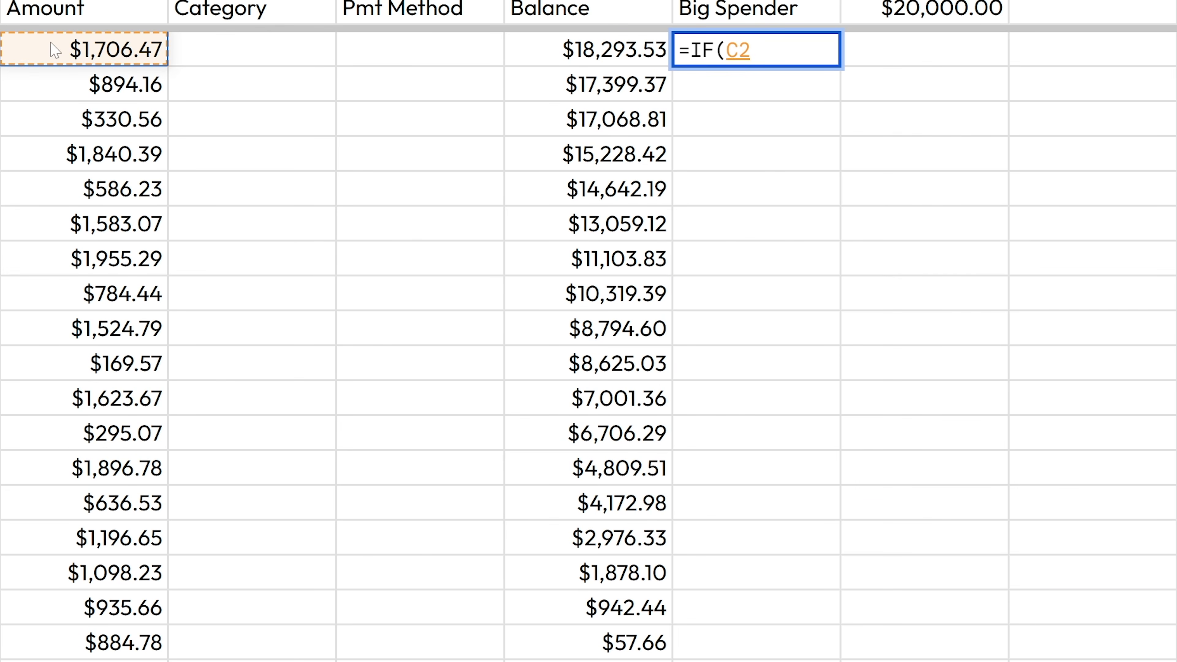
{"action": "type", "text": ">"}
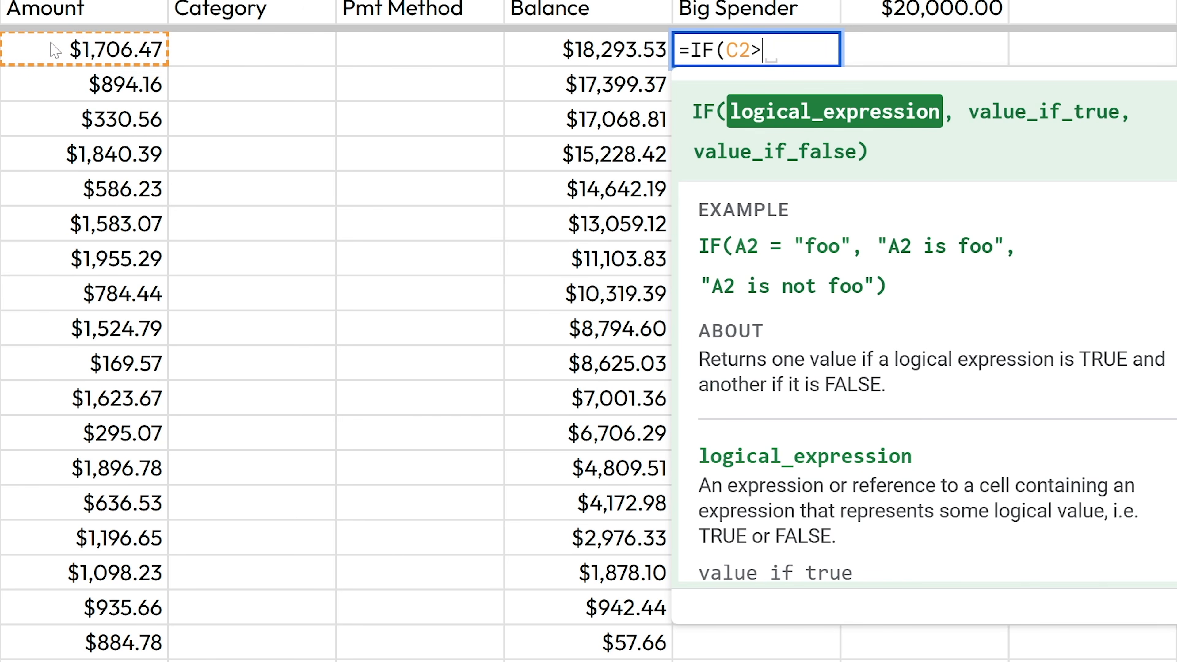
{"action": "type", "text": "1000,\""}
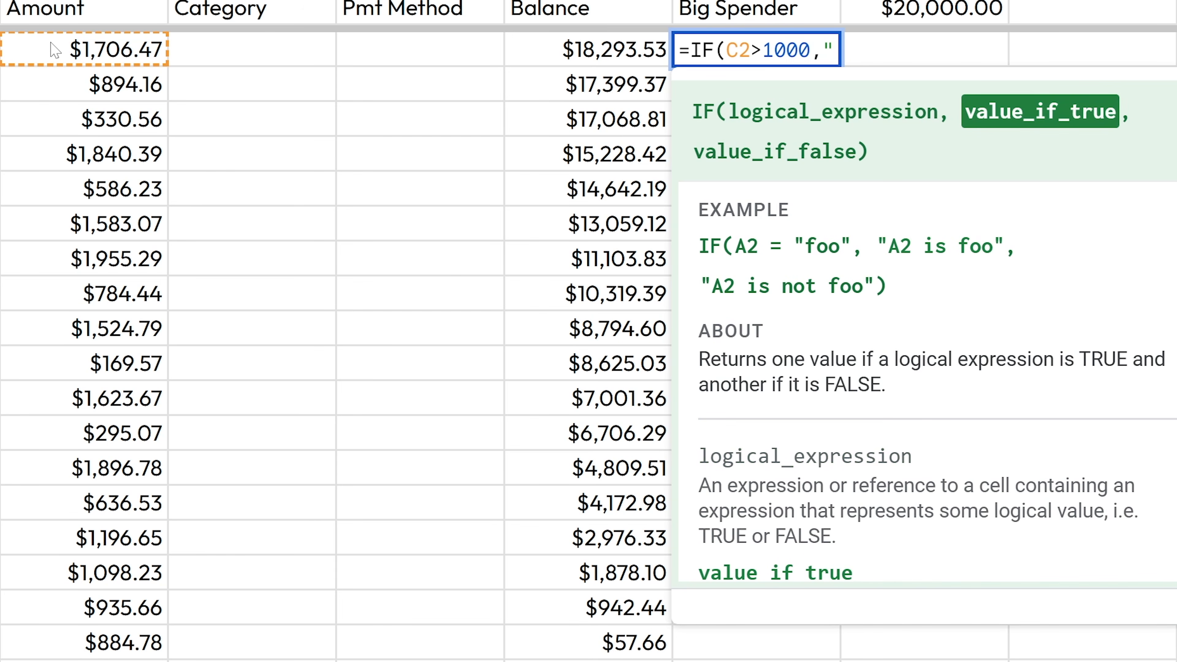
{"action": "type", "text": "Big Spender"}
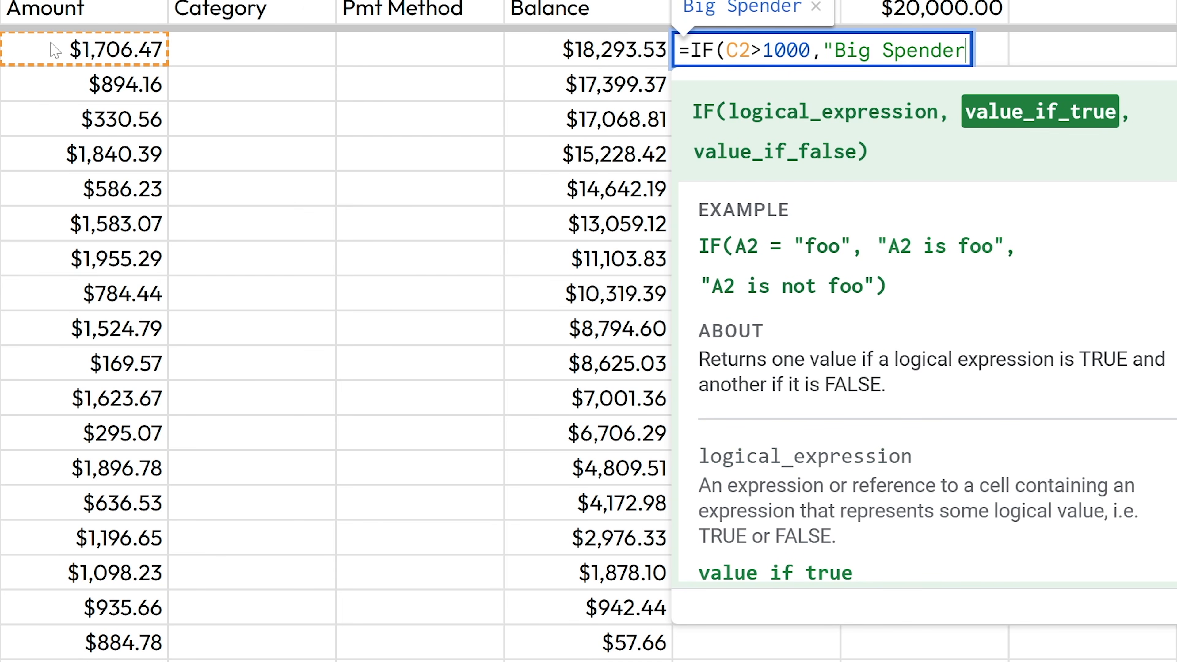
{"action": "type", "text": "\", "}
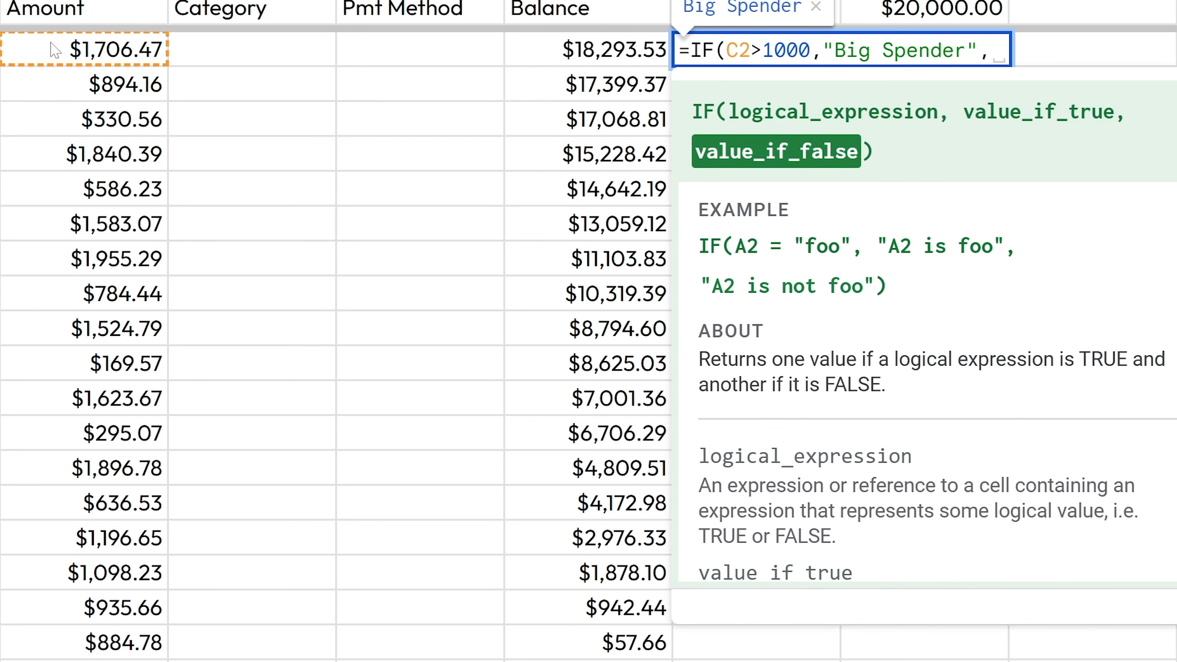
{"action": "type", "text": "\"Not Much\")"}
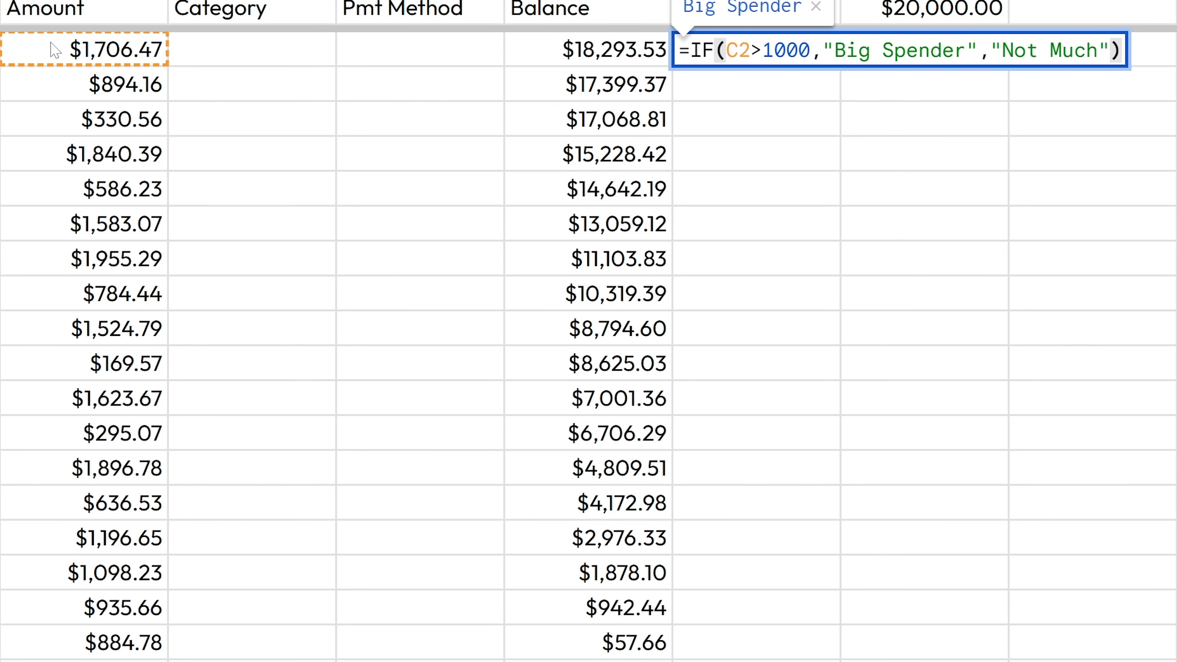
{"action": "key", "text": "Return"}
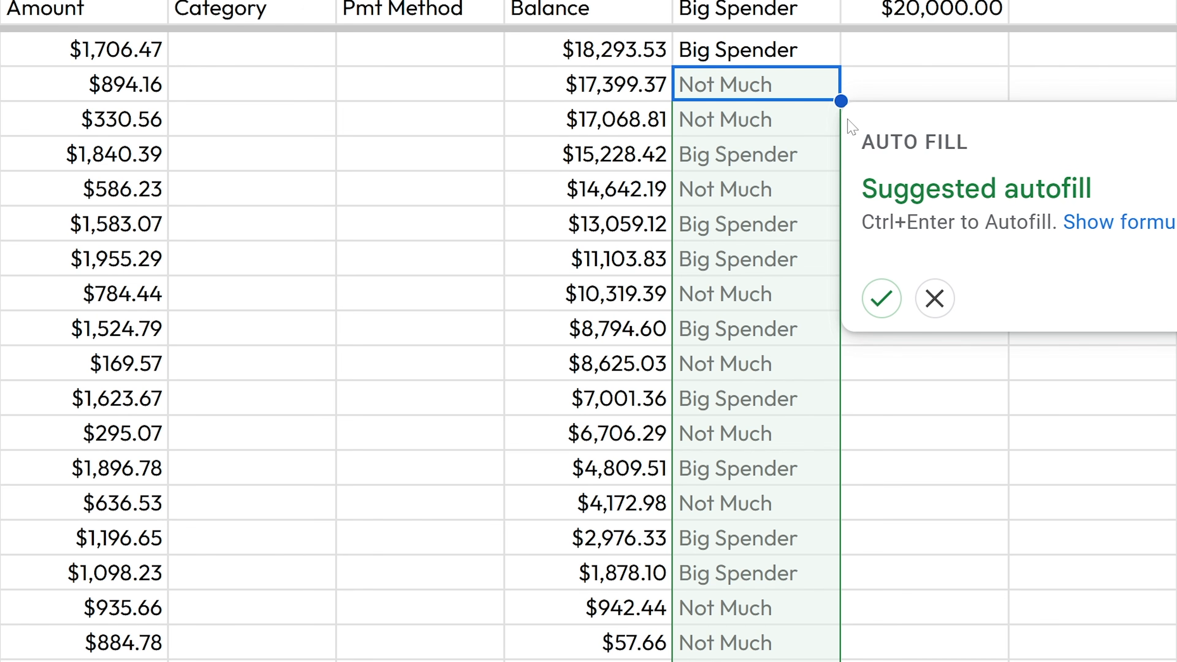
- Accept the suggested autofill for column G and spot-check several rows' IF formulas
{"action": "key", "text": "ctrl+Return"}
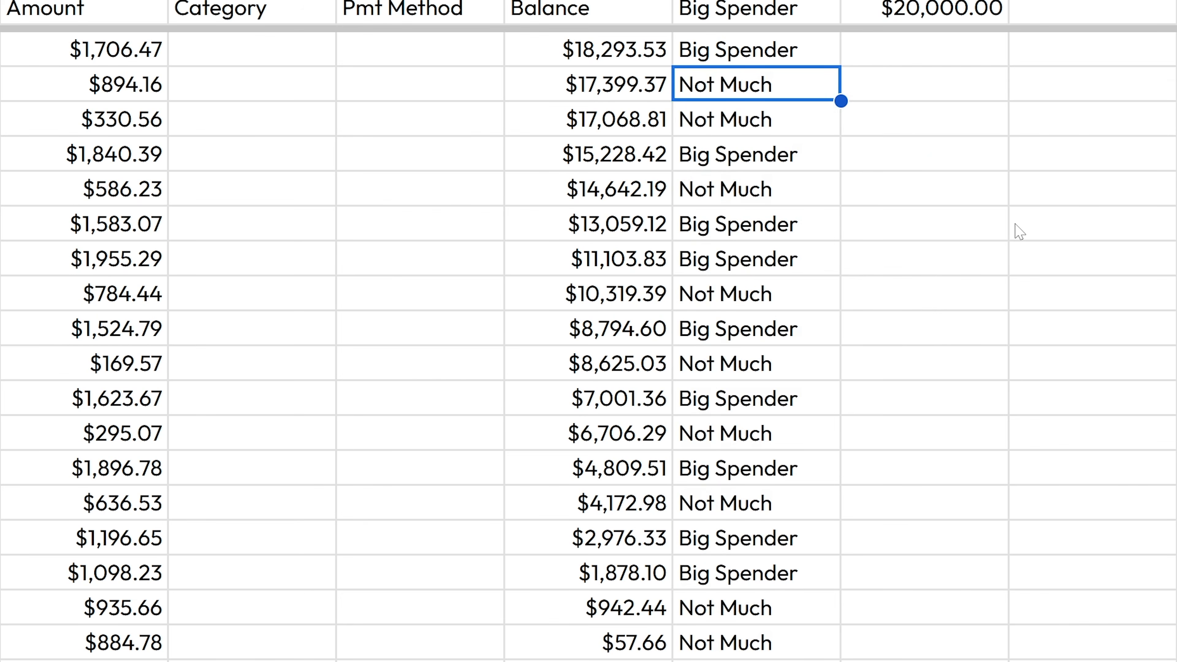
{"action": "double_click", "coordinate": [721, 407]}
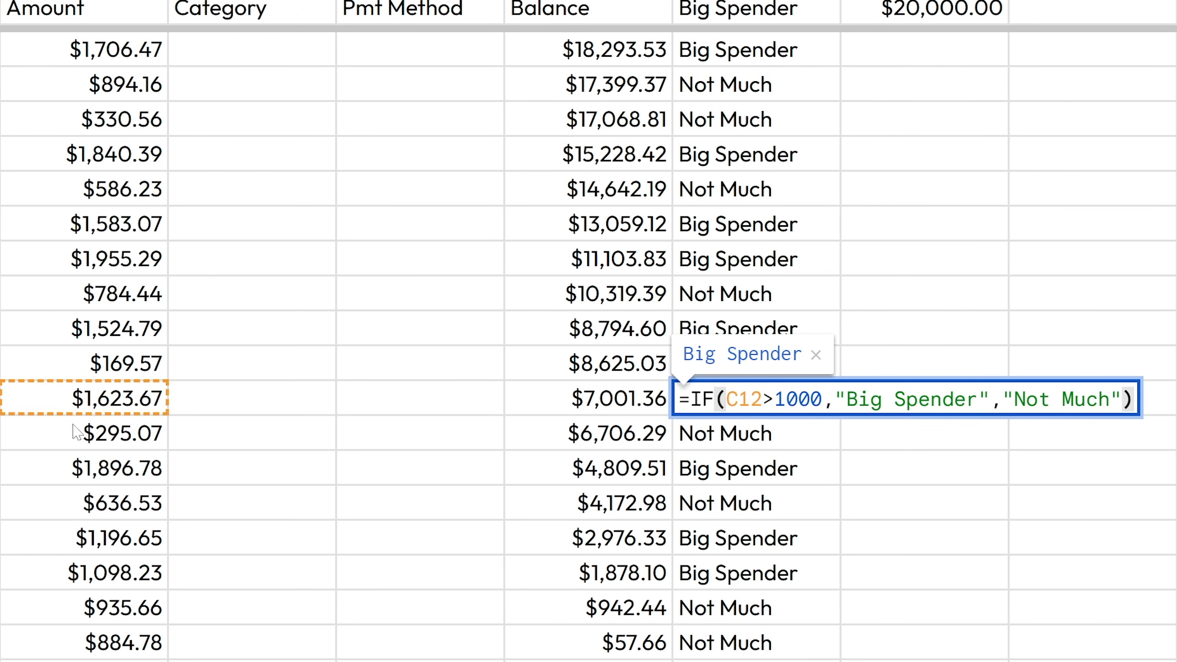
{"action": "key", "text": "Escape"}
{"action": "double_click", "coordinate": [760, 507]}
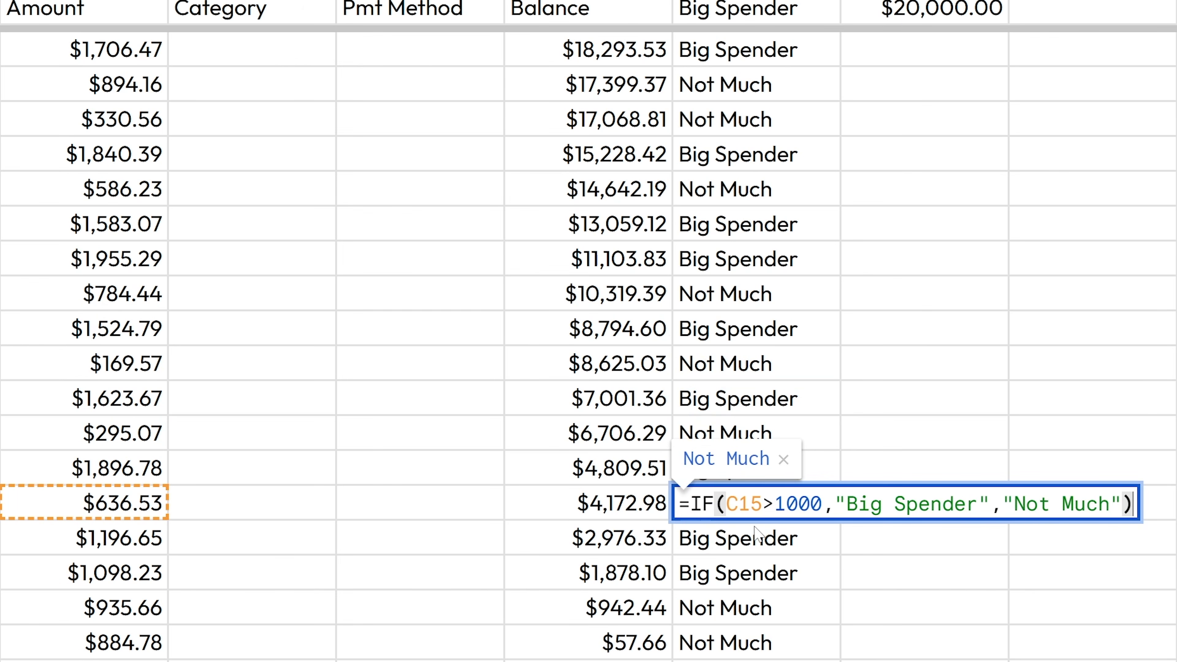
{"action": "key", "text": "Escape"}
{"action": "double_click", "coordinate": [783, 539]}
{"action": "key", "text": "Escape"}
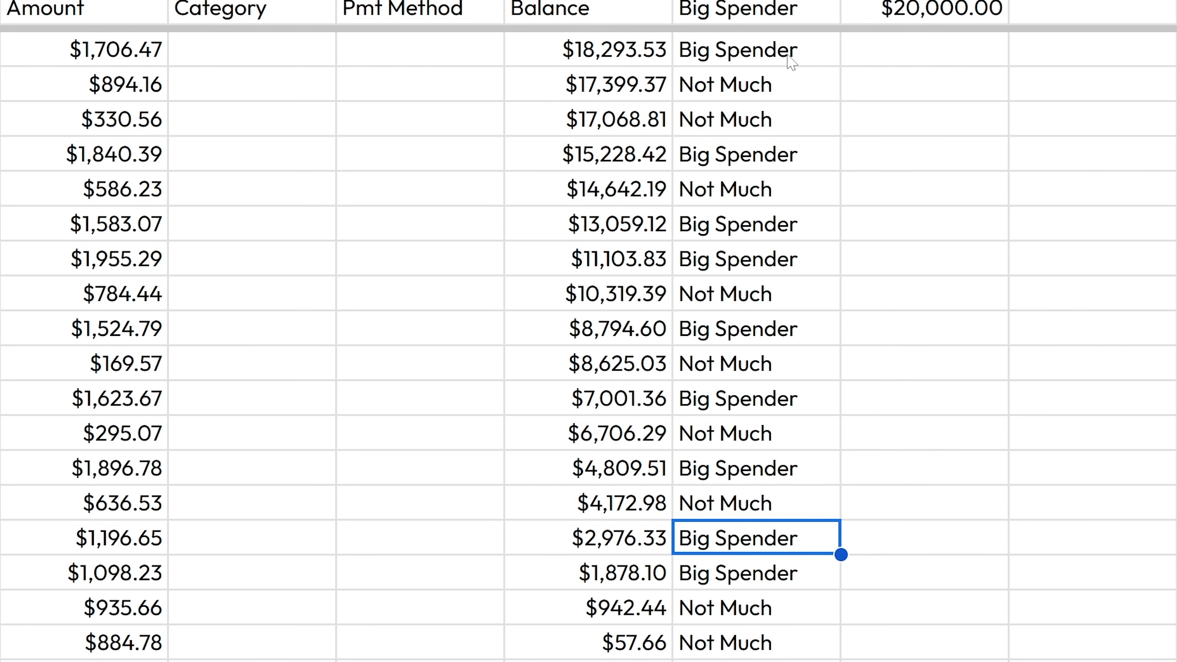
{"action": "left_click", "coordinate": [757, 57]}
{"action": "double_click", "coordinate": [760, 59]}
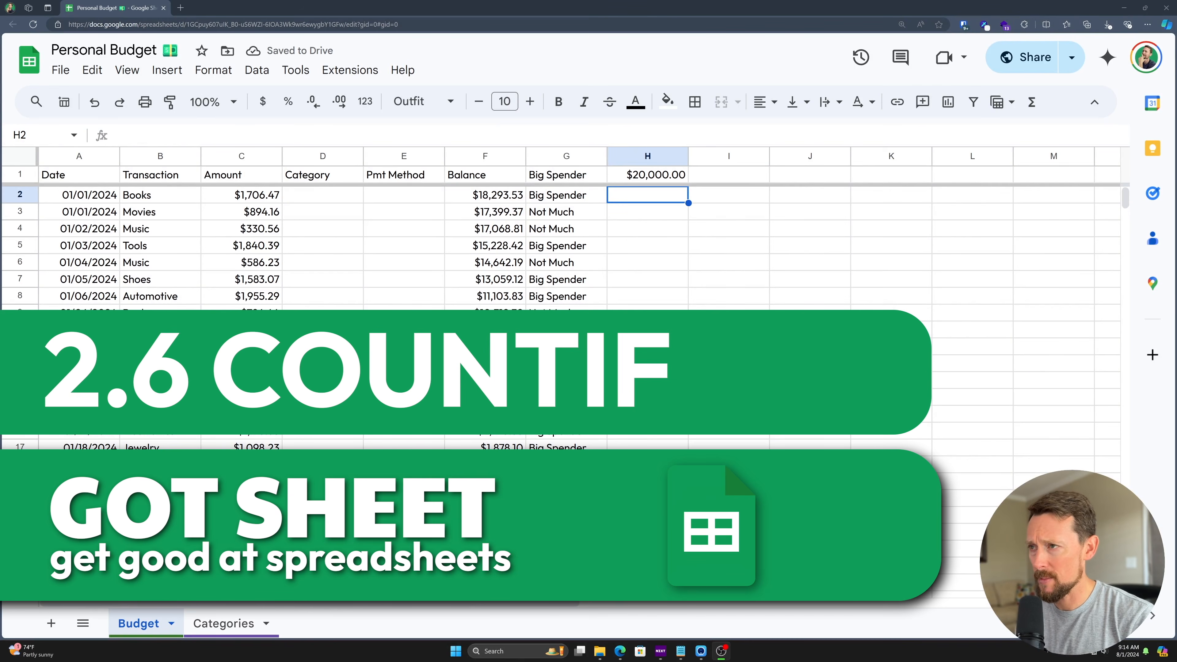
- Type =if in H2 to bring up the matching function suggestions
{"action": "type", "text": "=if"}
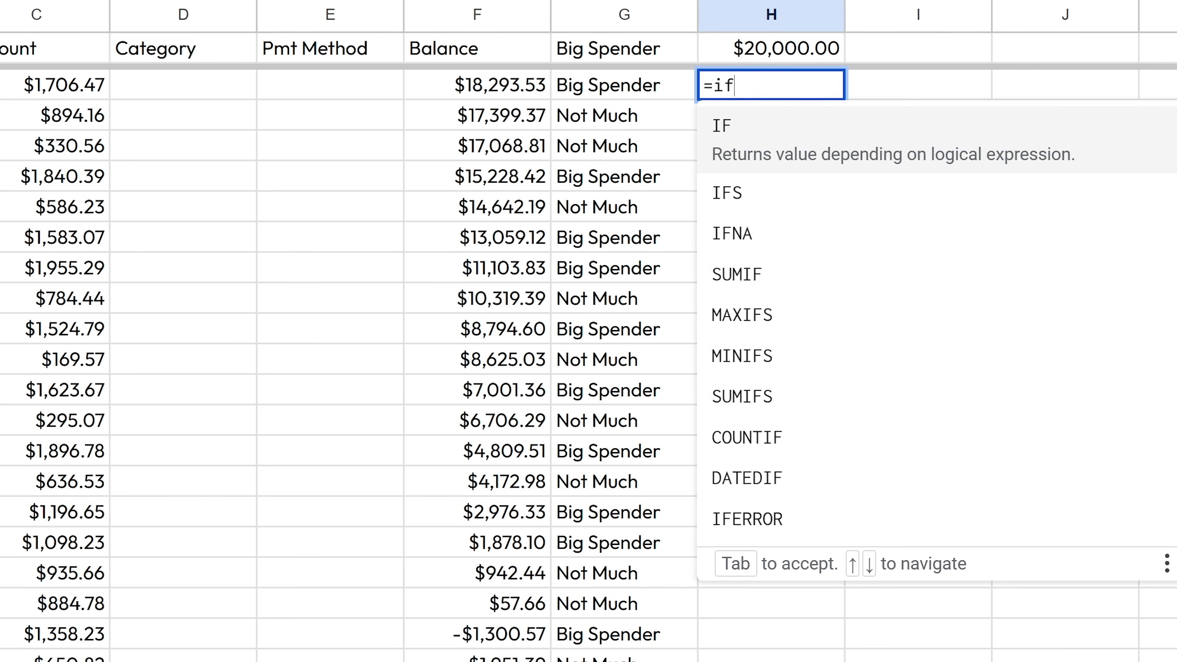
- Enter a COUNTIF over C2:C in H2, committed at first without a criterion
{"action": "left_click", "coordinate": [1173, 109]}
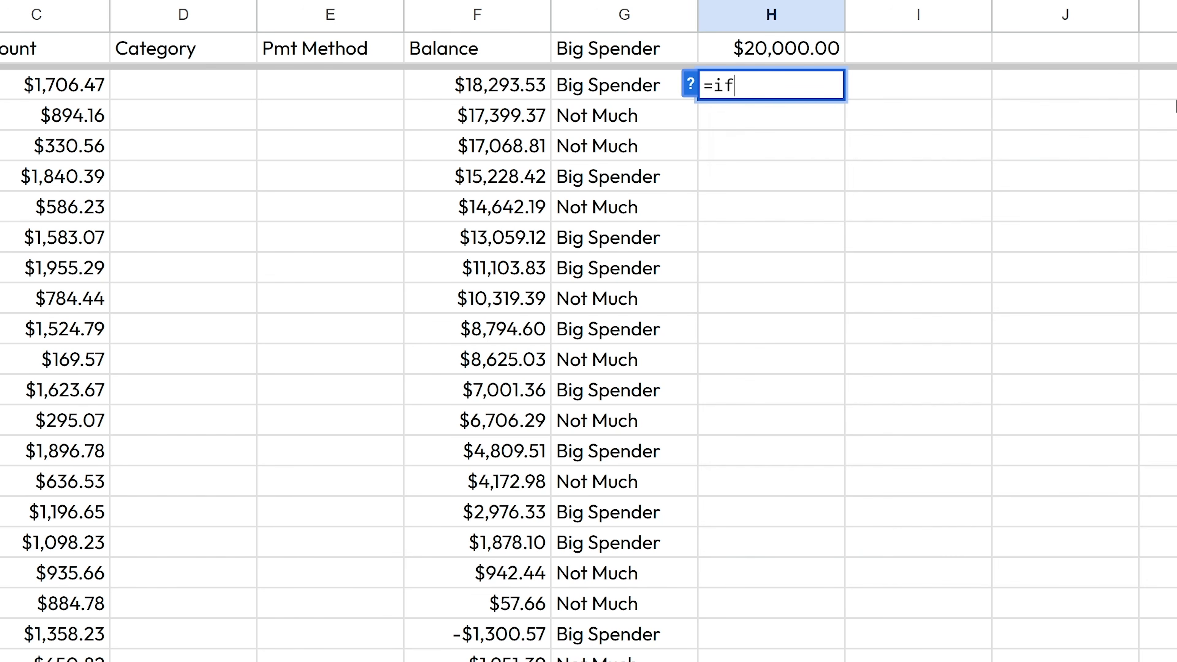
{"action": "left_click", "coordinate": [691, 93]}
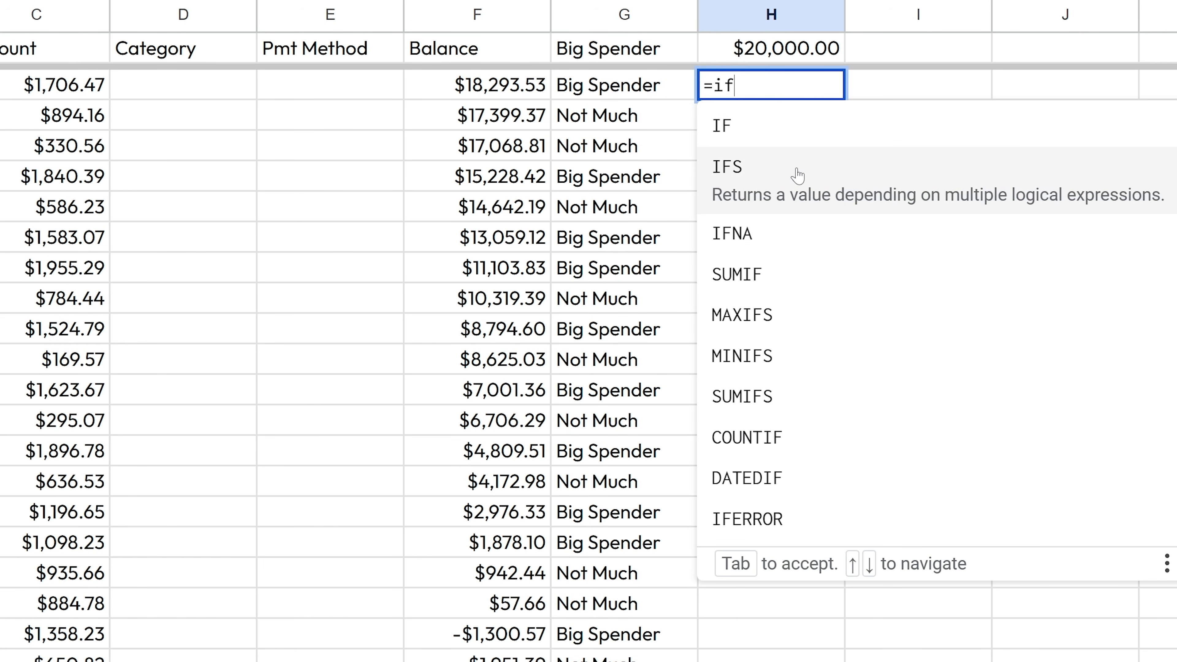
{"action": "left_click", "coordinate": [789, 446]}
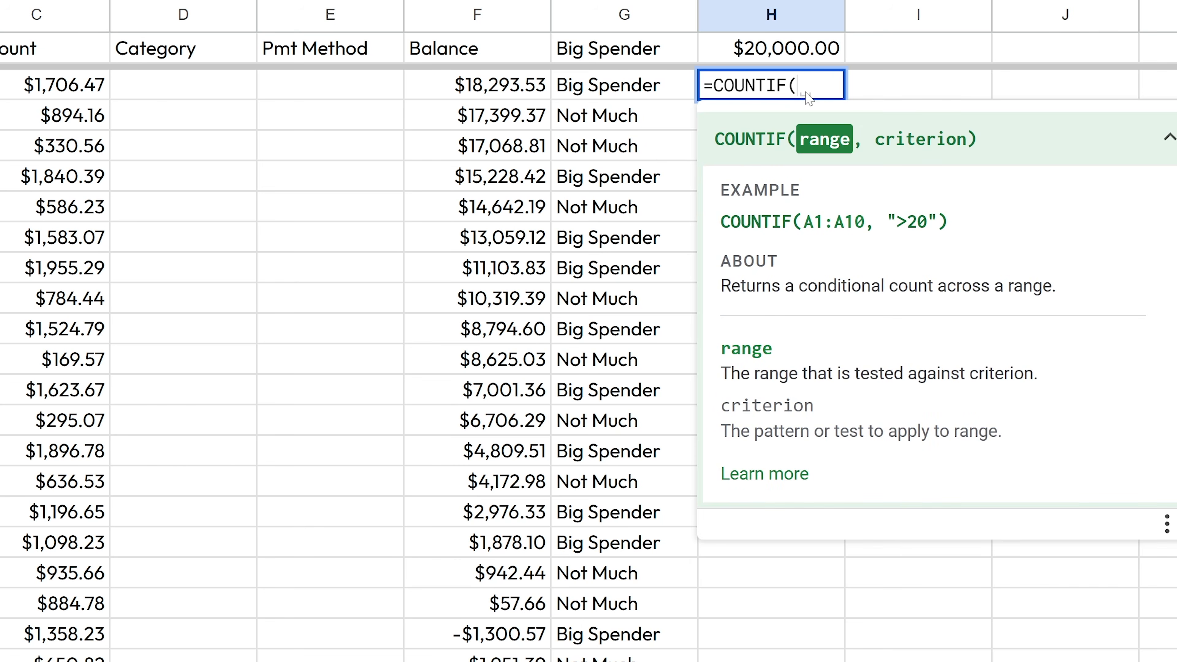
{"action": "type", "text": "C2"}
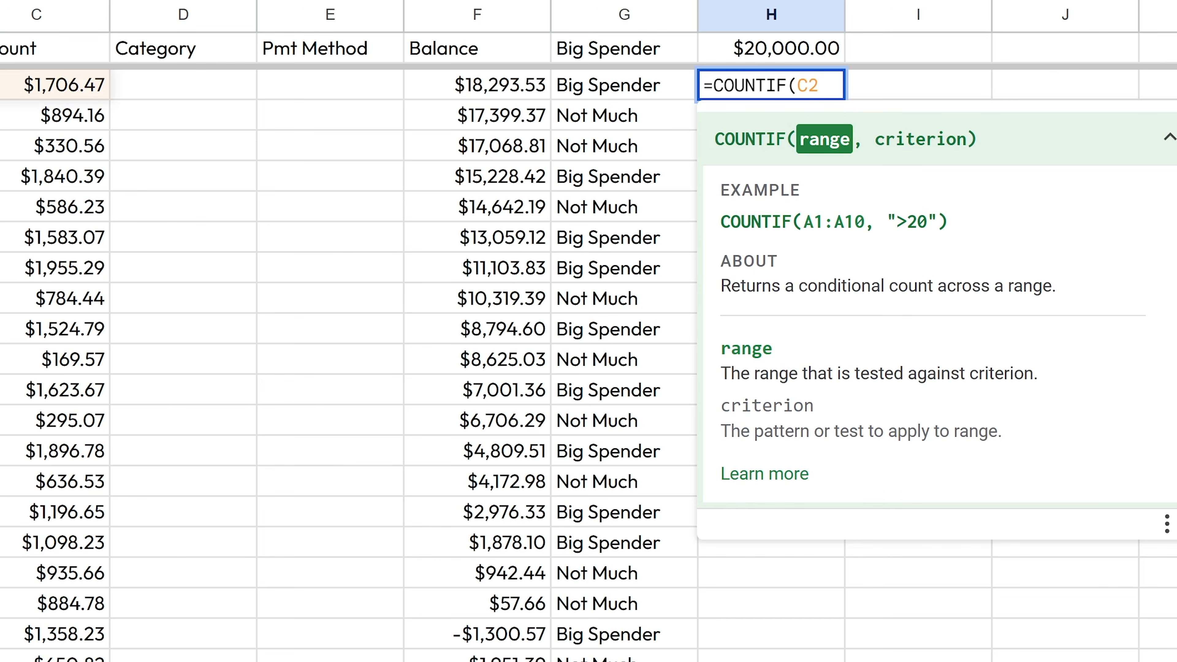
{"action": "type", "text": ":"}
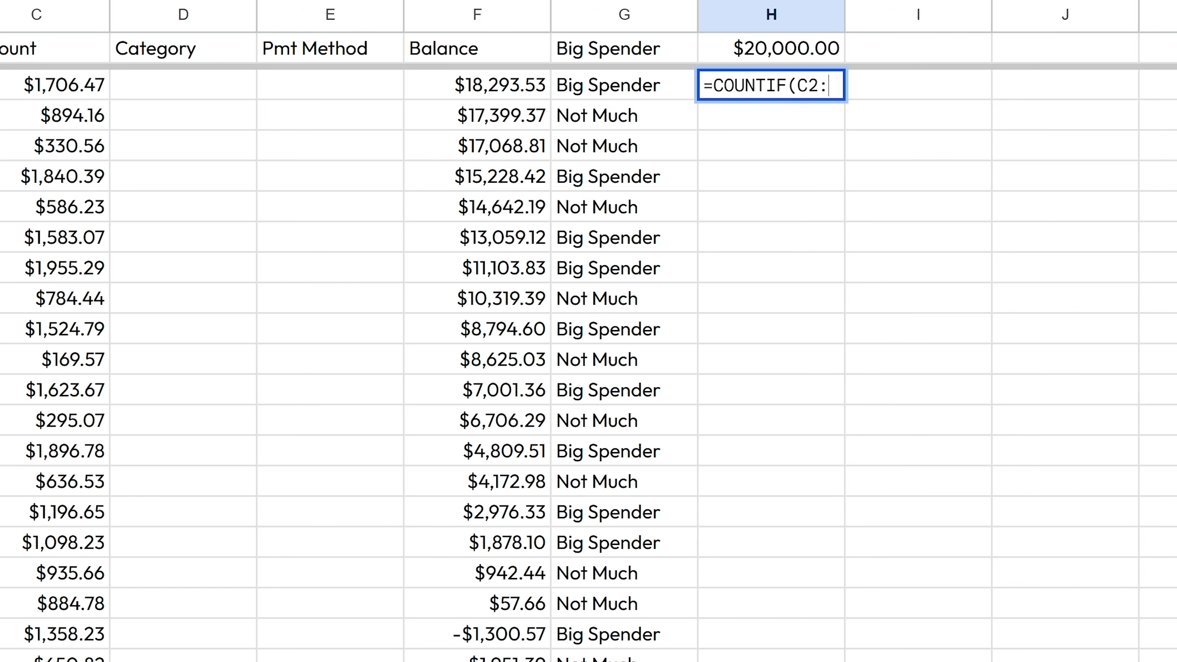
{"action": "type", "text": "C"}
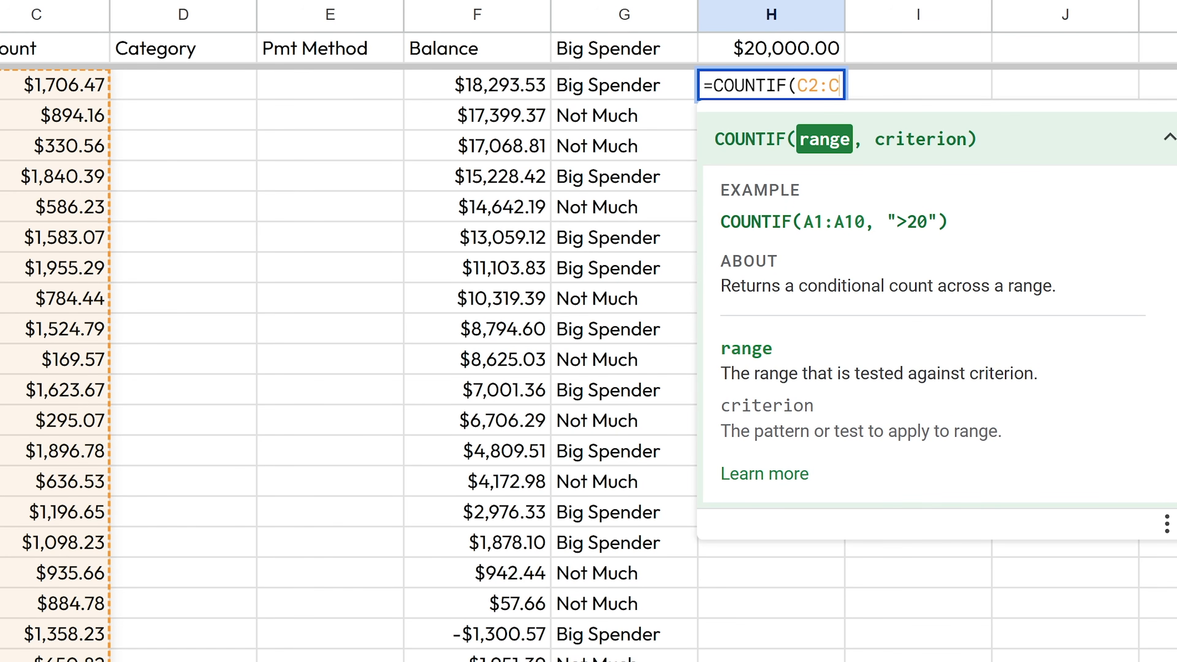
{"action": "type", "text": ")"}
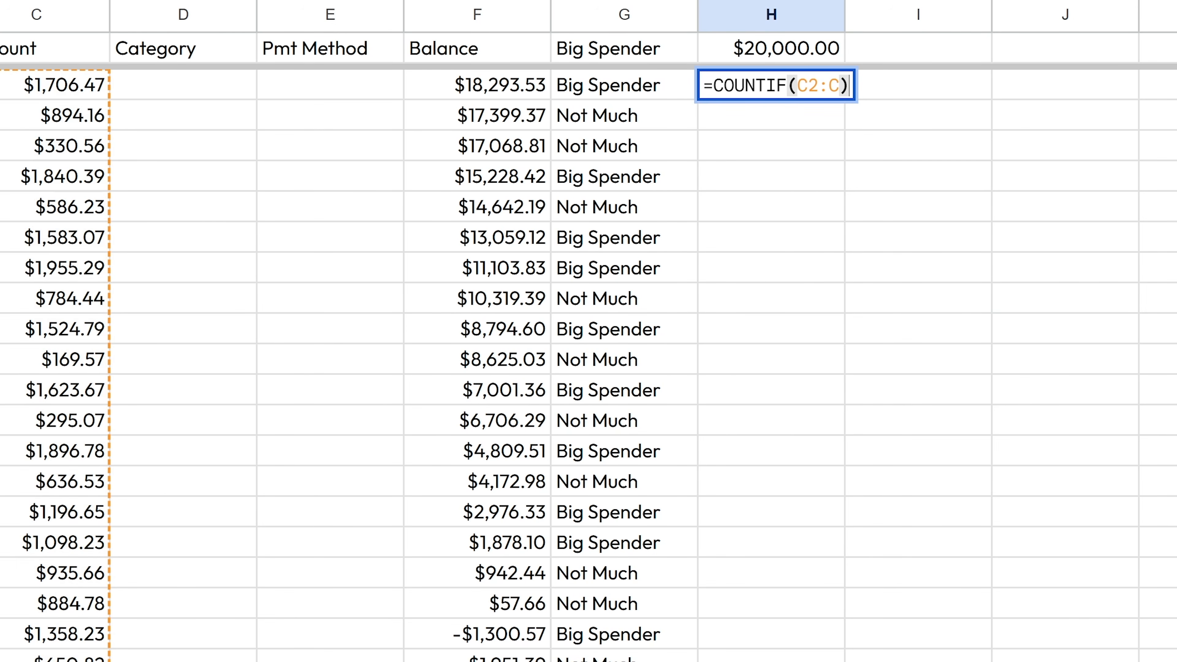
{"action": "key", "text": "Return"}
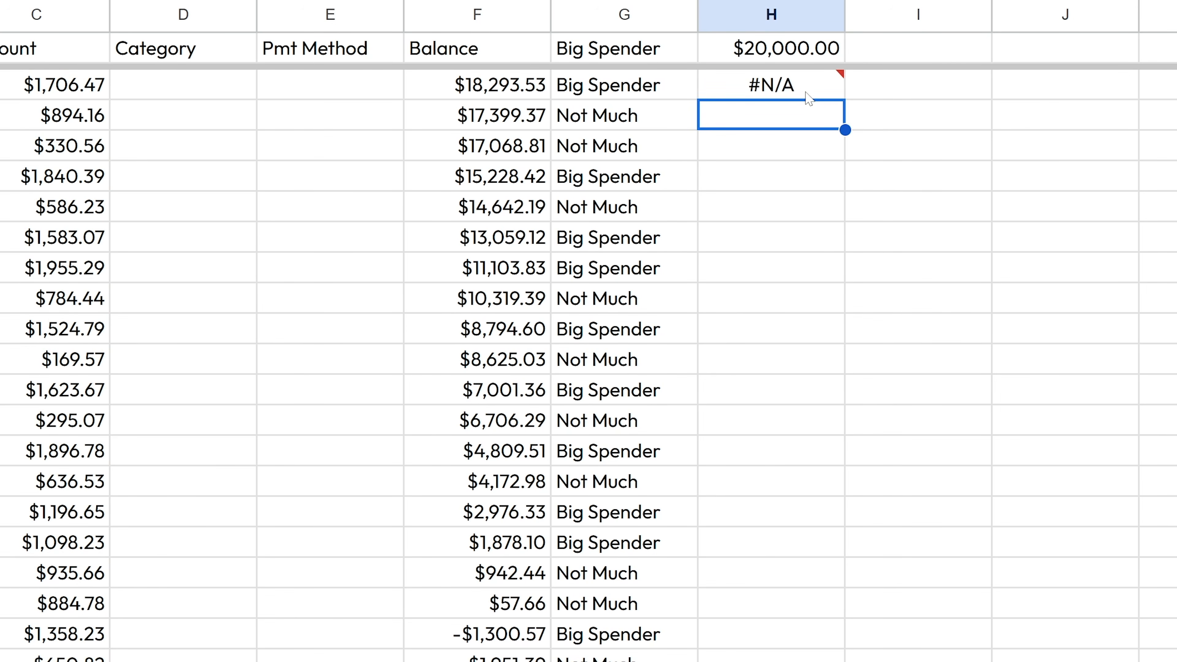
- Fix H2 to =COUNTIF(C2:C,">500") so it returns 76
{"action": "left_click", "coordinate": [809, 93]}
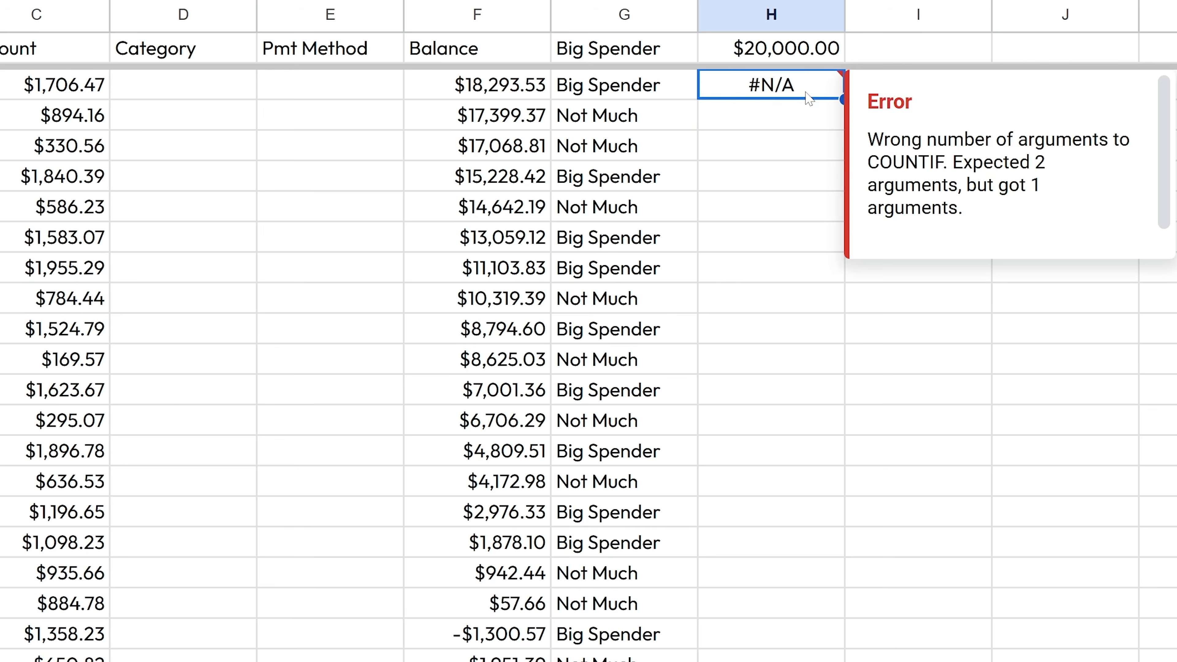
{"action": "double_click", "coordinate": [836, 86]}
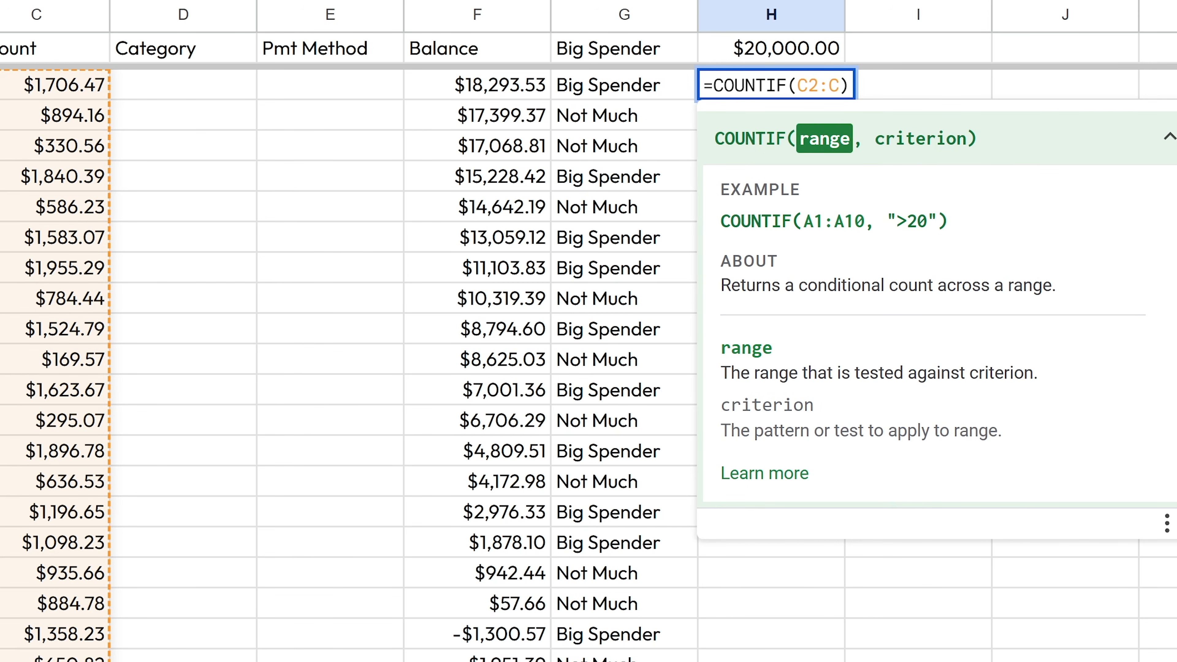
{"action": "type", "text": ","}
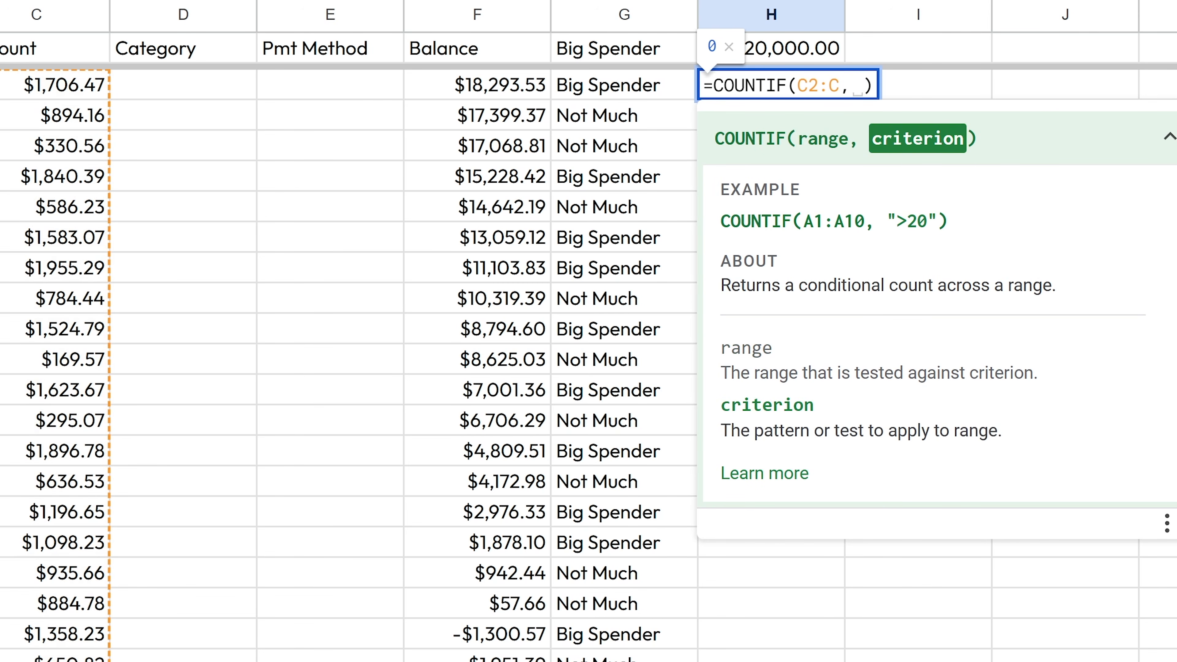
{"action": "key", "text": "BackSpace"}
{"action": "type", "text": "\">500\""}
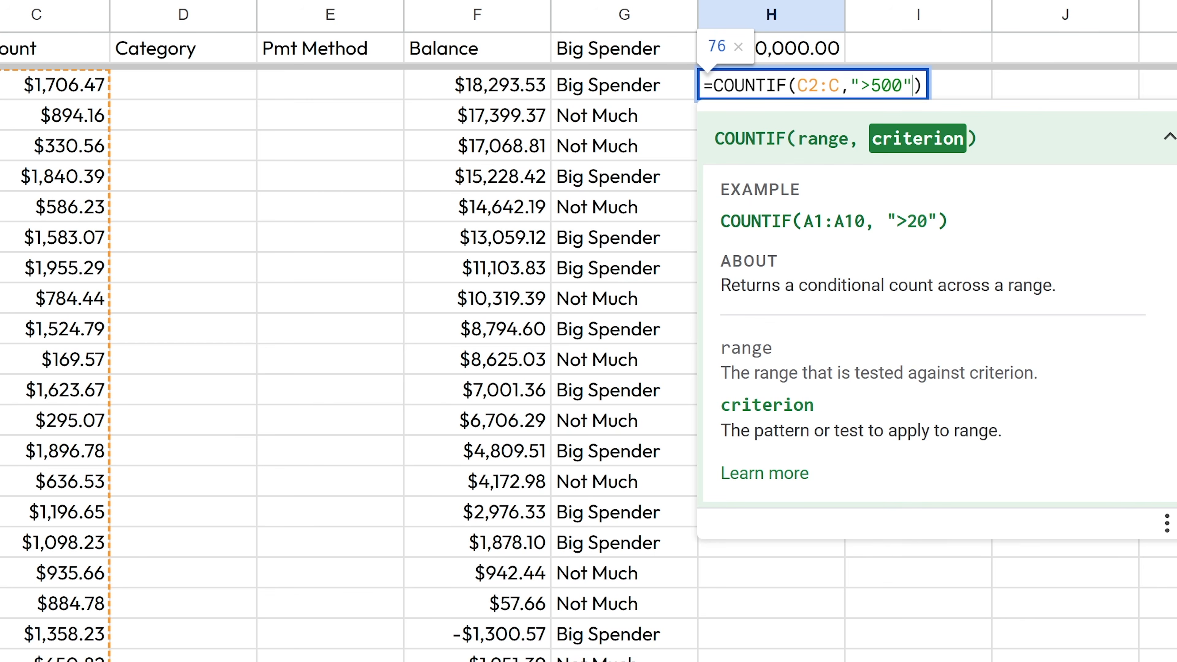
{"action": "key", "text": "Return"}
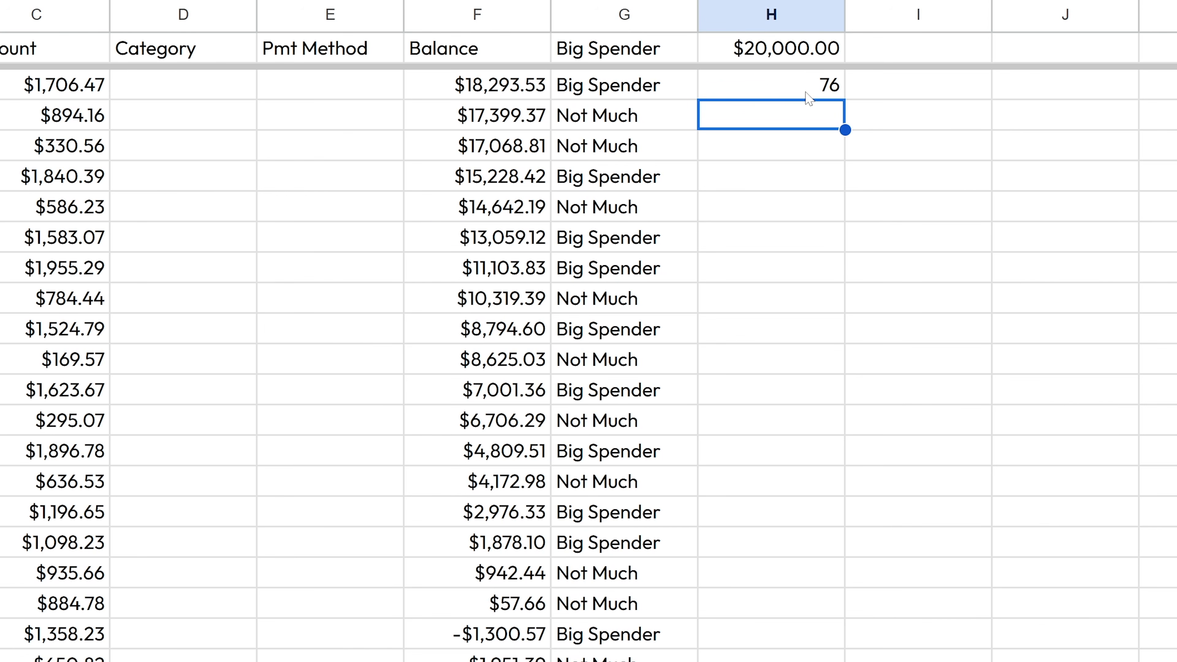
{"action": "key", "text": "Up"}
{"action": "key", "text": "Right"}
- Enter 500 in J1 and label I1 'amount to search 👉'
{"action": "key", "text": "Up"}
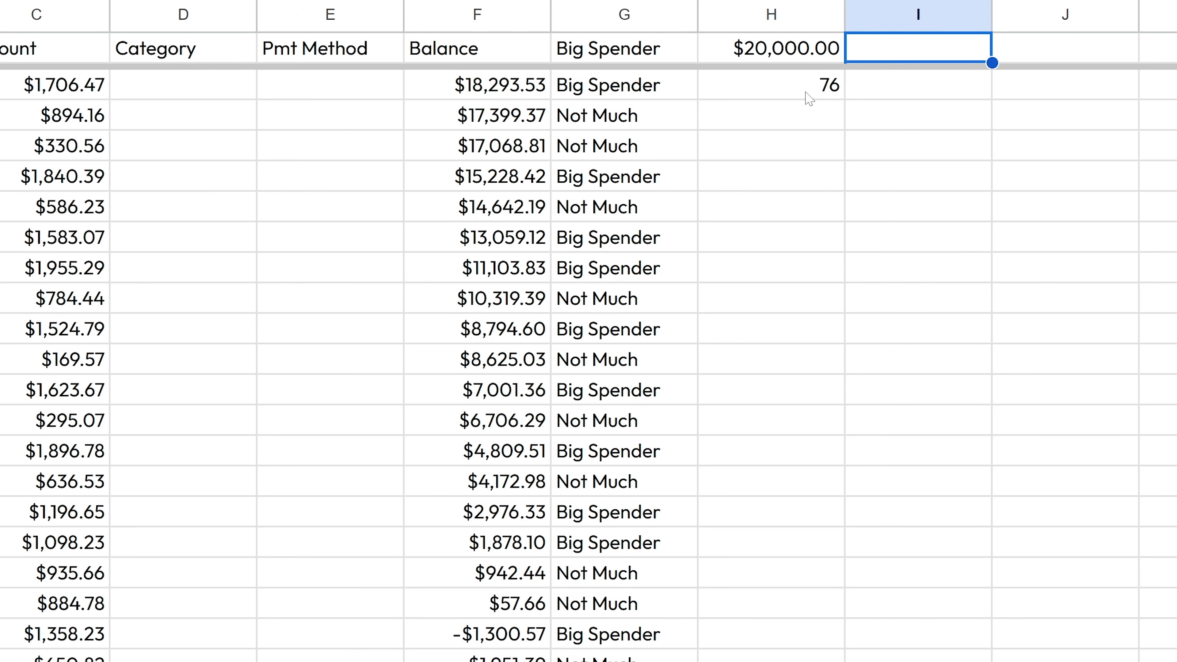
{"action": "key", "text": "Right"}
{"action": "type", "text": "500"}
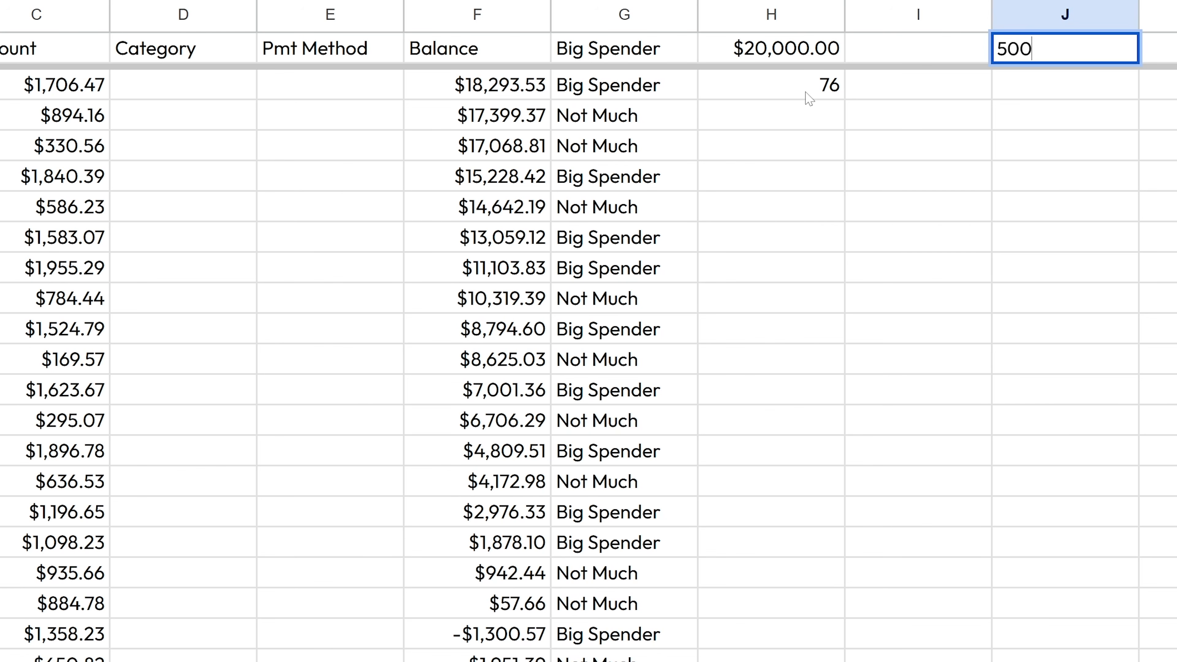
{"action": "key", "text": "Left"}
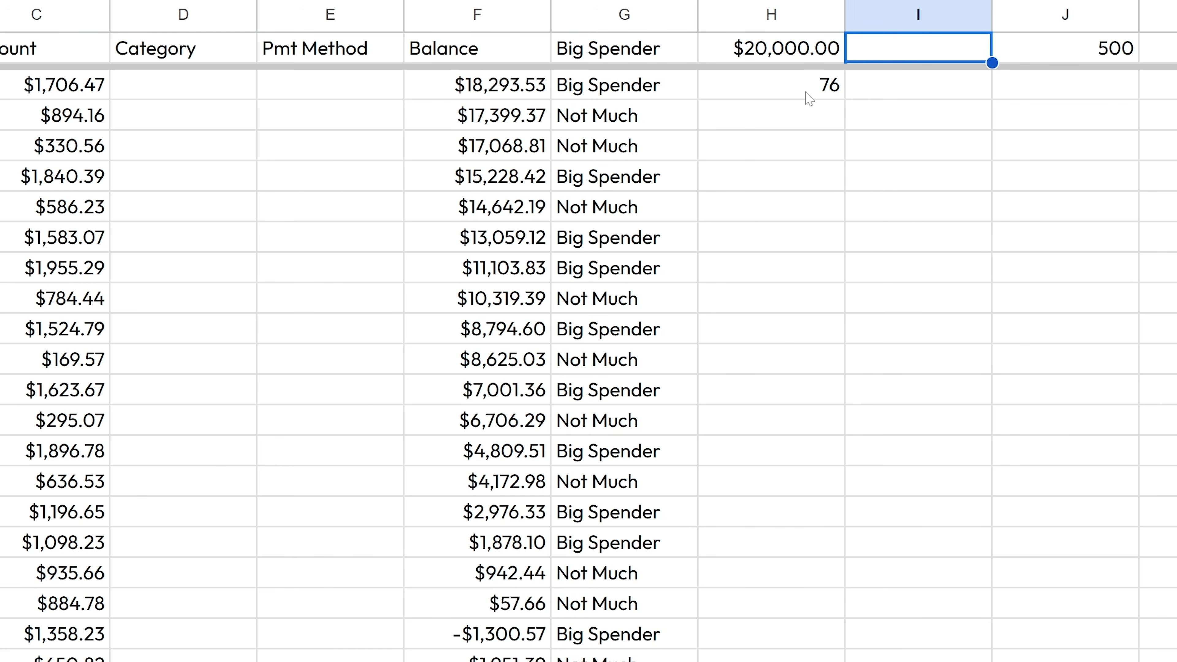
{"action": "type", "text": "amount to search"}
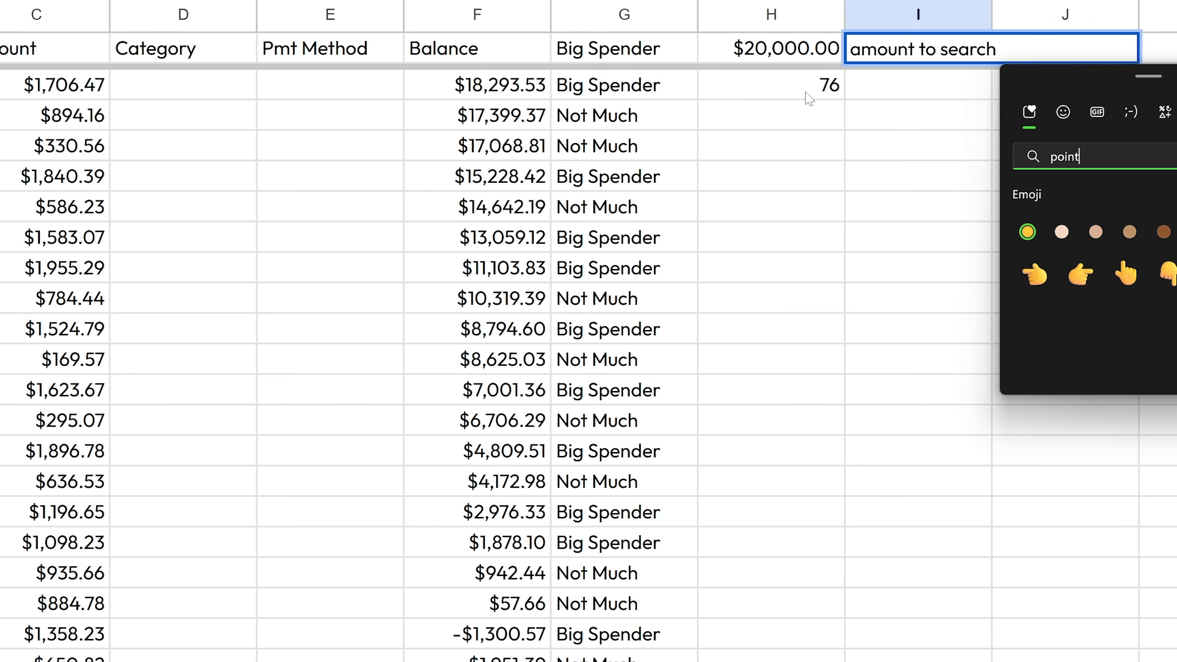
{"action": "key", "text": "Right"}
{"action": "key", "text": "Return"}
{"action": "key", "text": "Escape"}
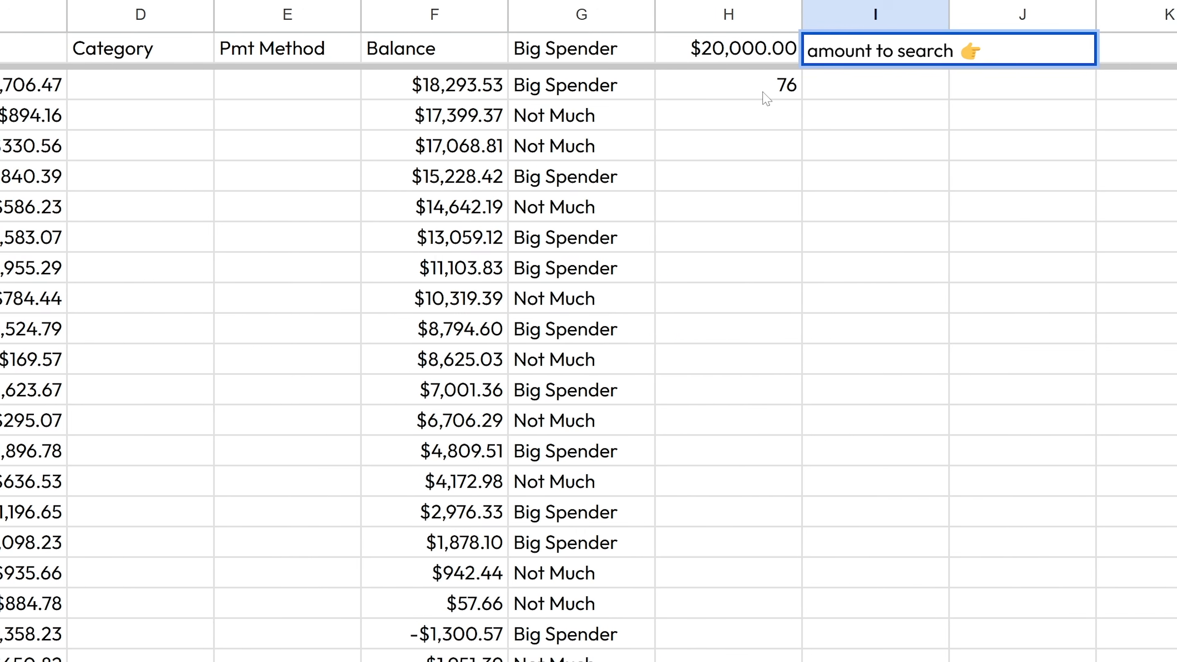
{"action": "key", "text": "Return"}
{"action": "key", "text": "Up"}
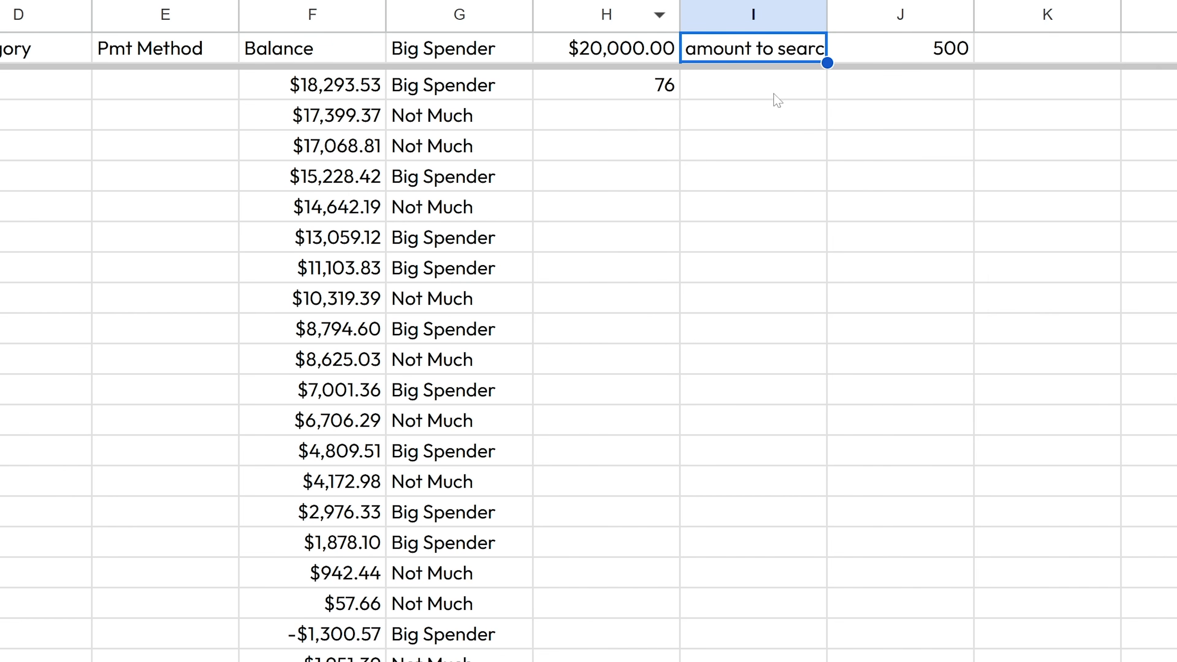
- Widen column I to fit the label and make J1 a bold $500
{"action": "left_click_drag", "start_coordinate": [828, 14], "coordinate": [872, 14]}
{"action": "left_click", "coordinate": [946, 60]}
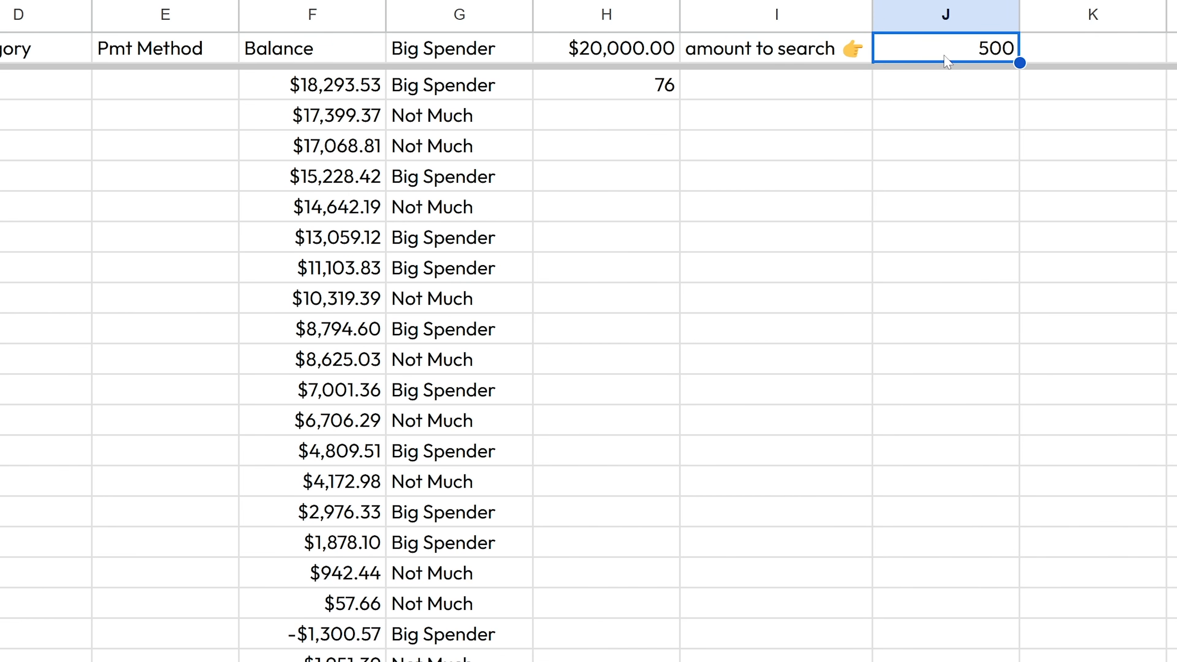
{"action": "key", "text": "ctrl+b"}
{"action": "type", "text": "$500"}
{"action": "key", "text": "Return"}
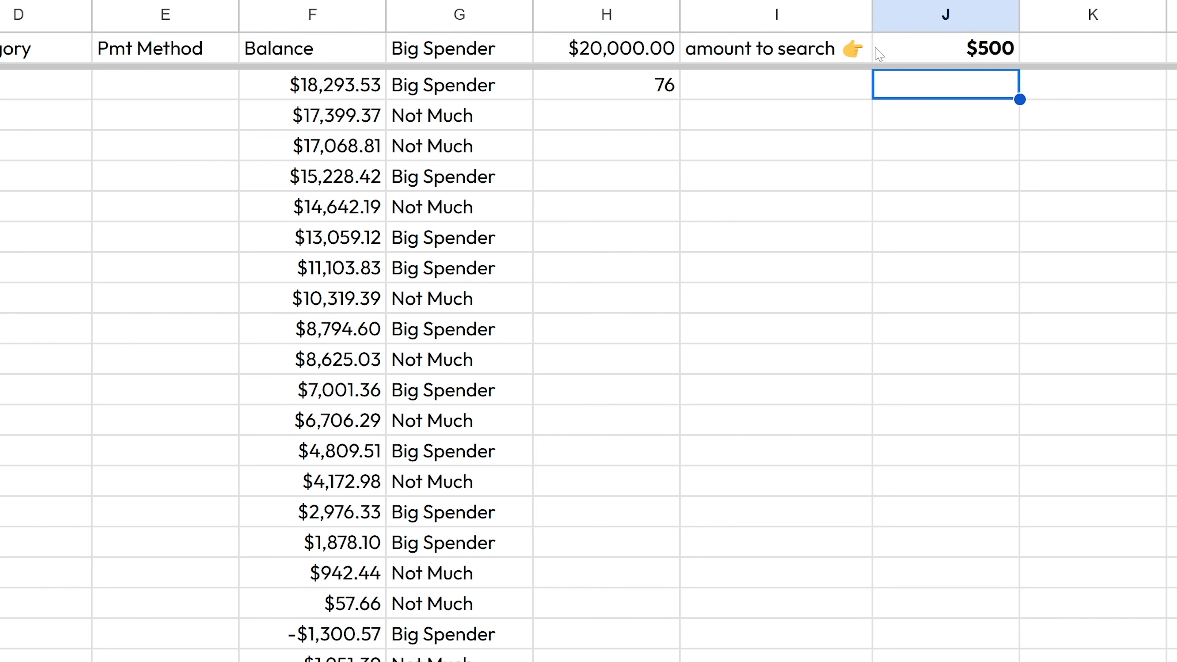
{"action": "left_click", "coordinate": [610, 95]}
- Replace the fixed 500 in H2's COUNTIF criterion with J1
{"action": "double_click", "coordinate": [611, 96]}
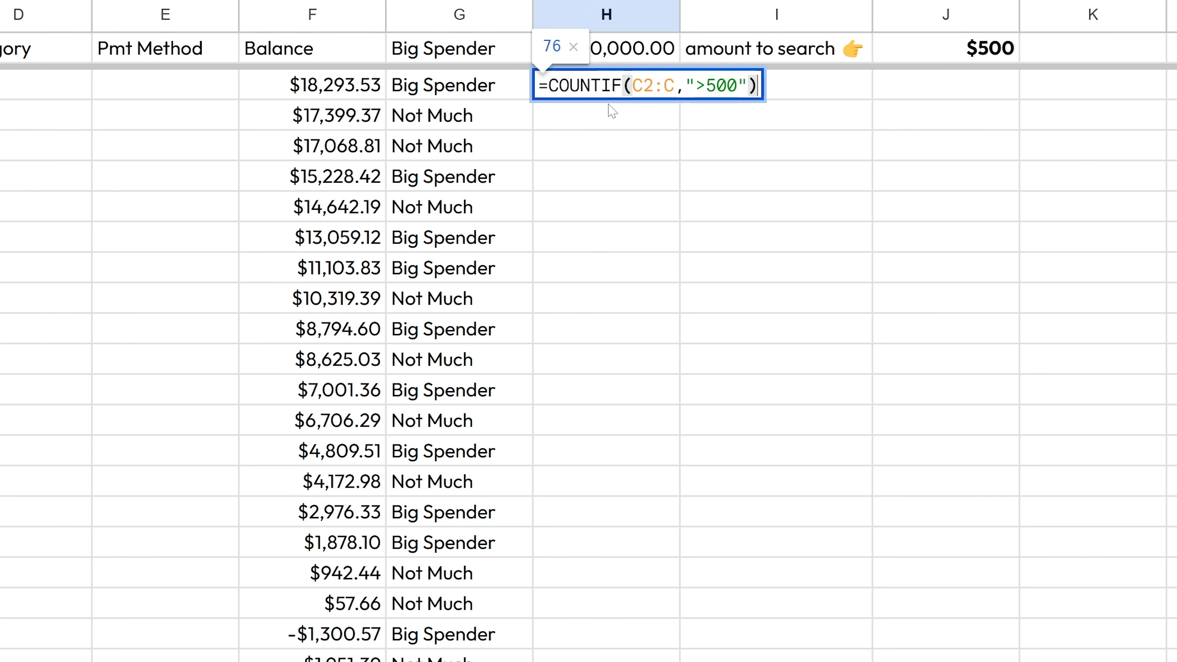
{"action": "key", "text": "BackSpace"}
{"action": "key", "text": "BackSpace"}
{"action": "key", "text": "BackSpace"}
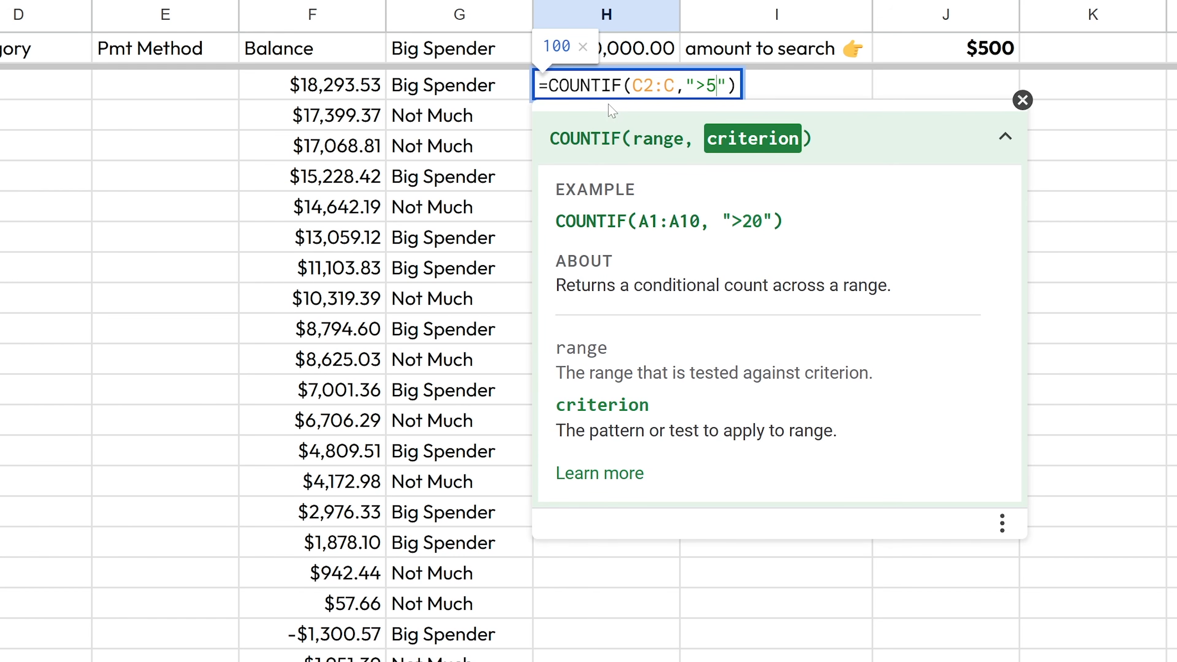
{"action": "type", "text": "J1"}
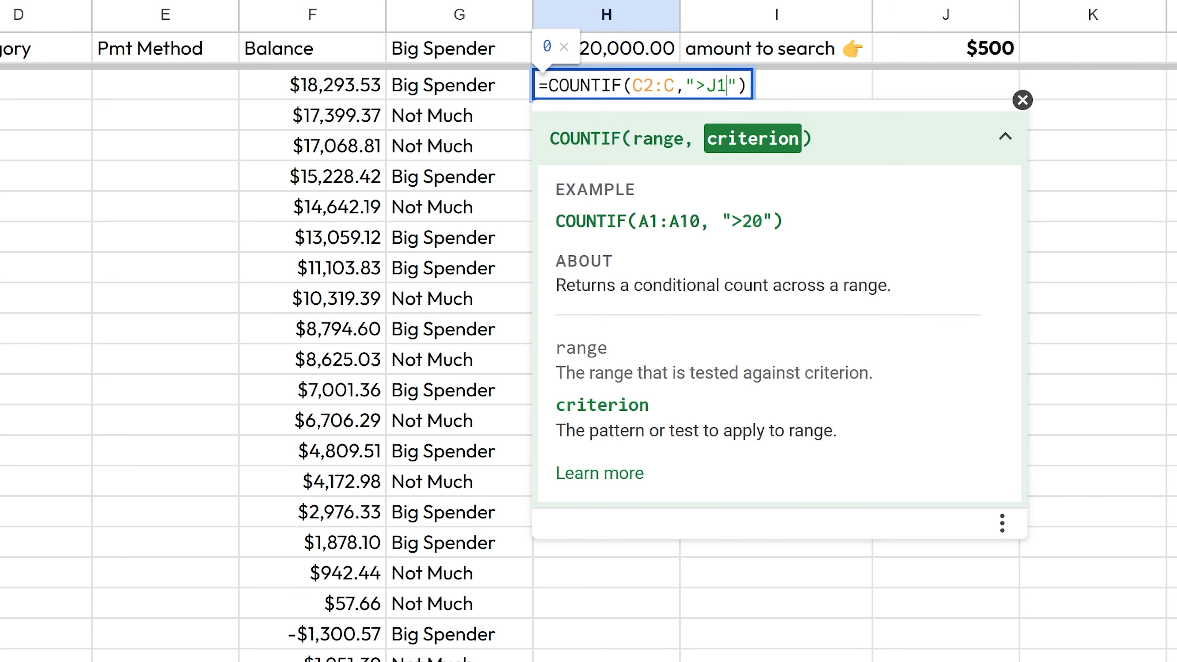
{"action": "key", "text": "Return"}
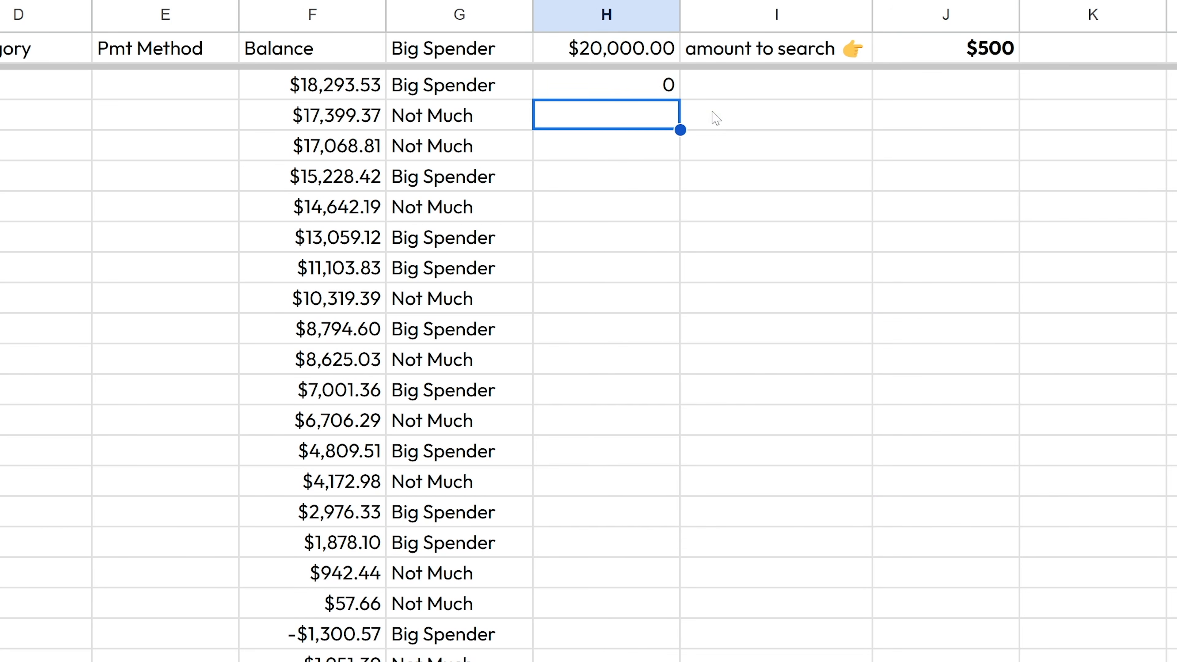
- Correct H2 to =COUNTIF(C2:C,">"&J1) so it references the J1 search amount
{"action": "key", "text": "Up"}
{"action": "key", "text": "Return"}
{"action": "key", "text": "Left"}
{"action": "key", "text": "Left"}
{"action": "key", "text": "shift+Left"}
{"action": "key", "text": "shift+Left"}
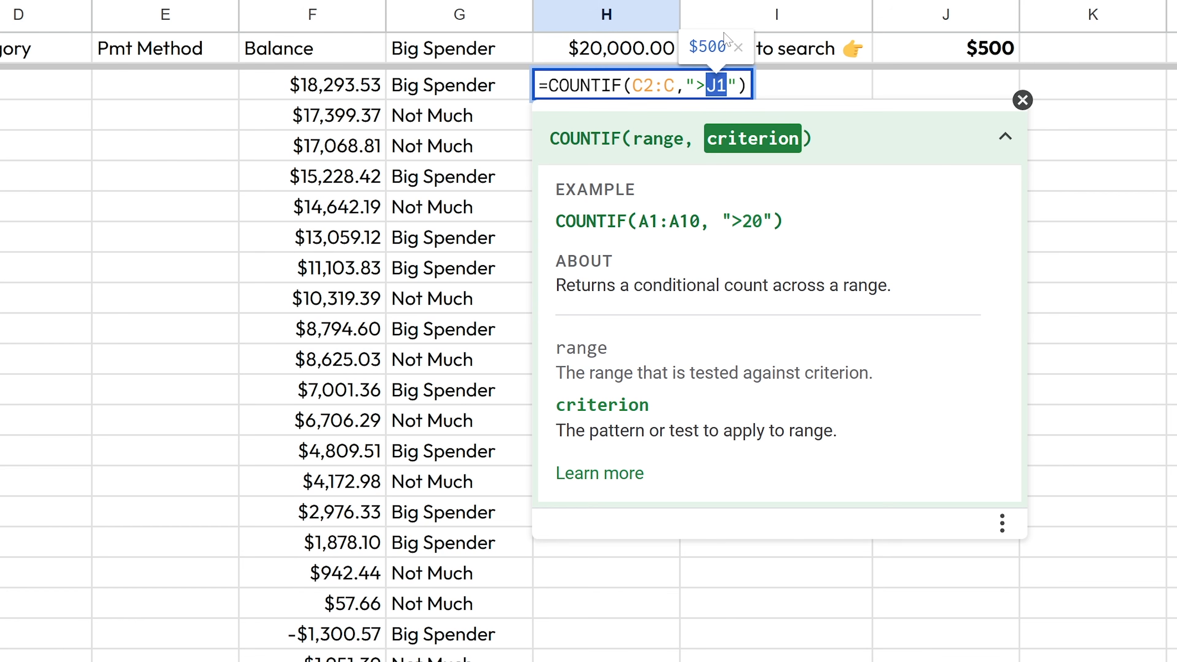
{"action": "key", "text": "BackSpace"}
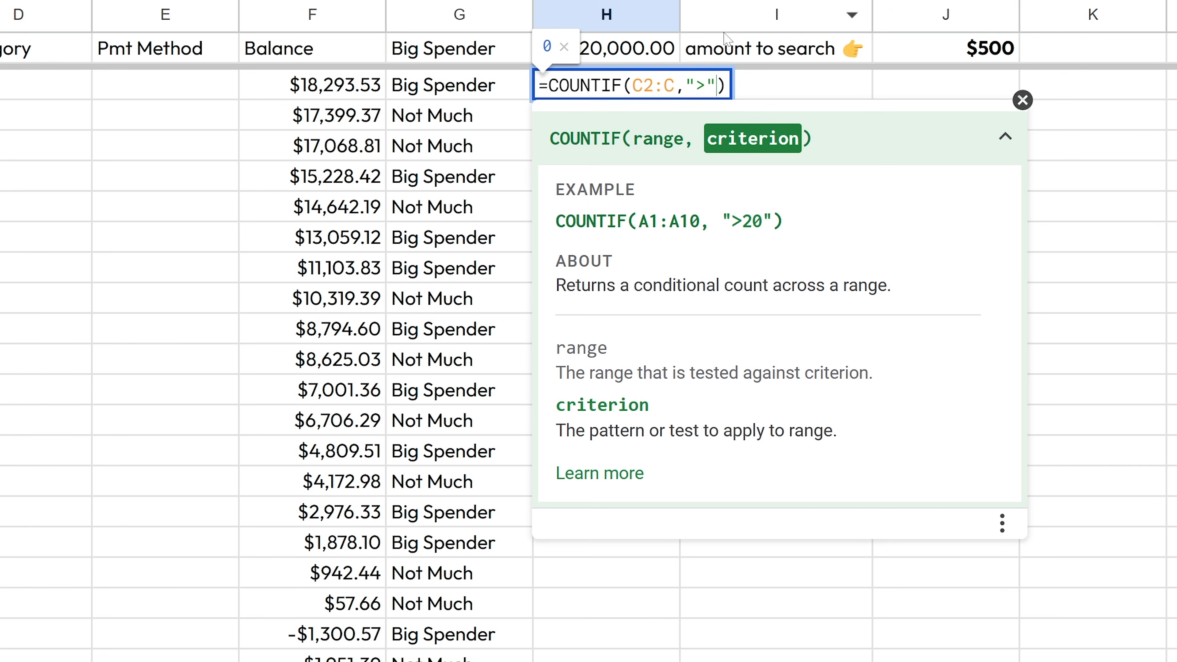
{"action": "type", "text": "& "}
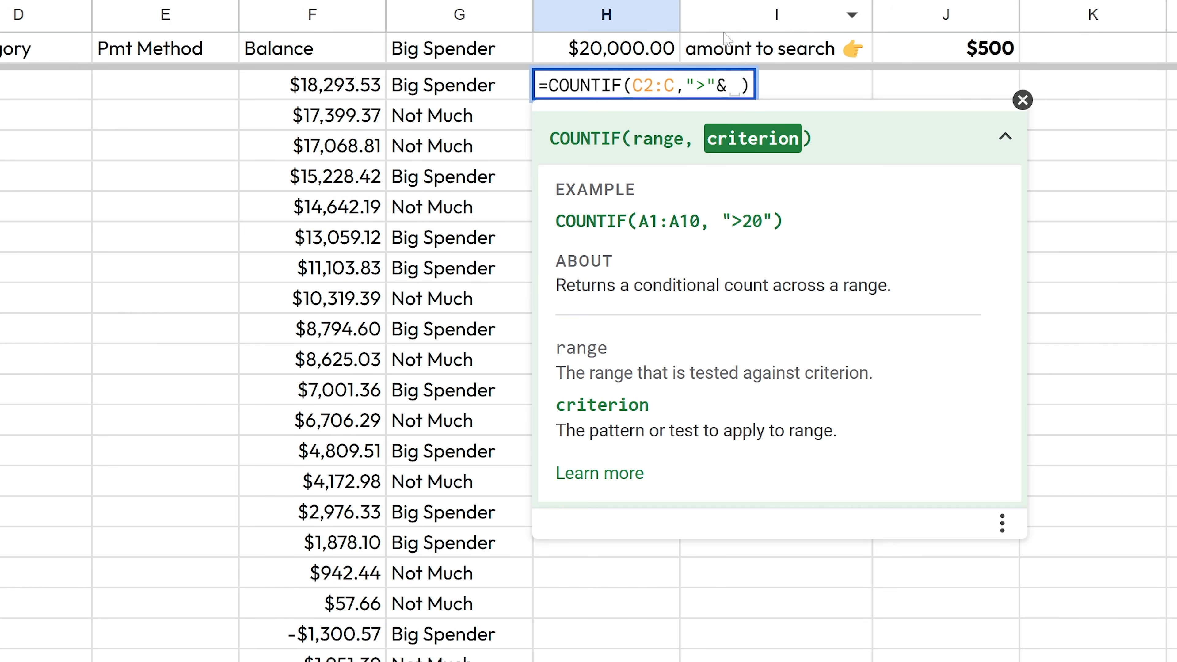
{"action": "type", "text": "J1"}
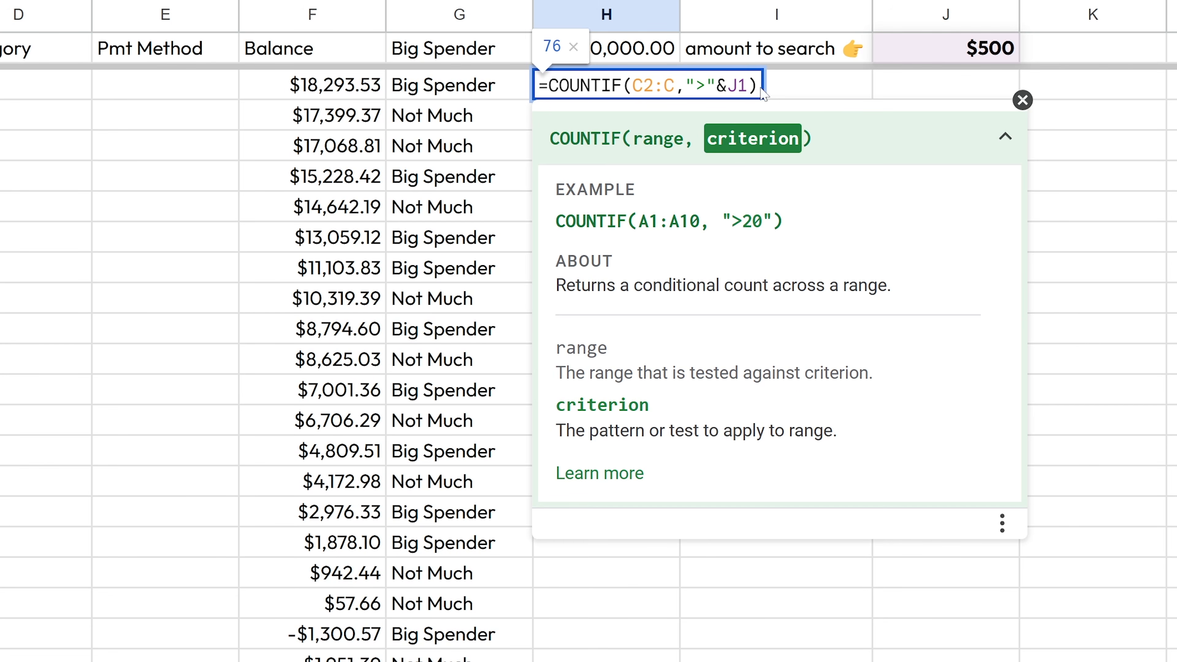
{"action": "left_click_drag", "start_coordinate": [727, 85], "coordinate": [748, 86]}
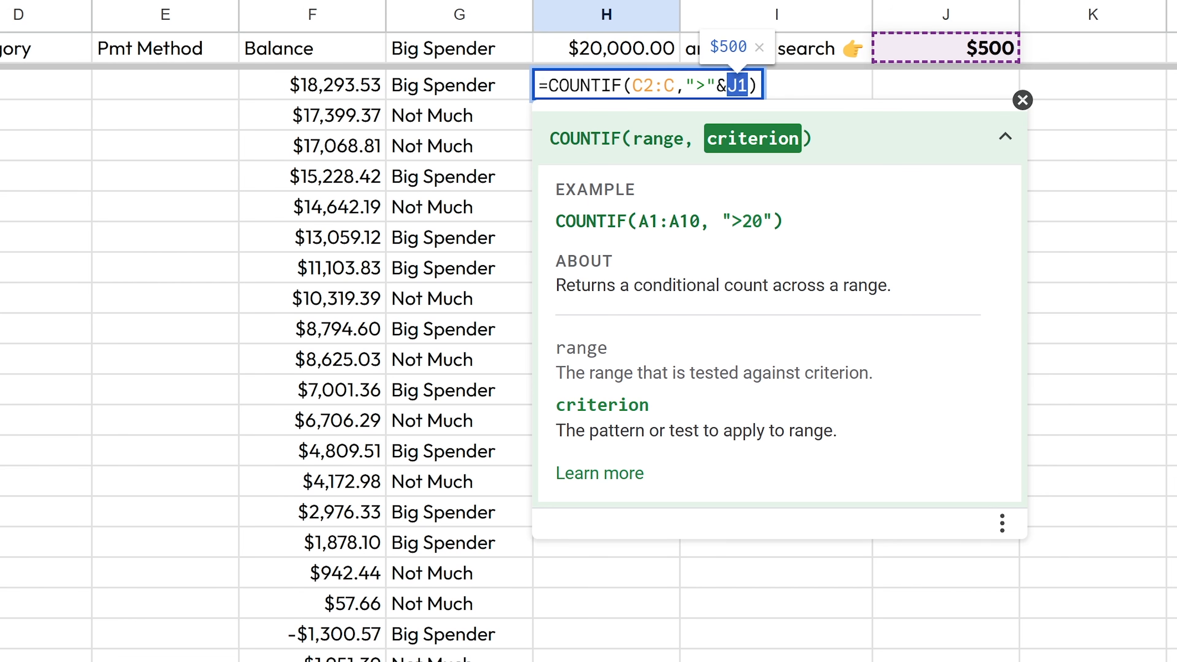
{"action": "left_click", "coordinate": [737, 85]}
{"action": "key", "text": "Right"}
{"action": "key", "text": "shift+Left"}
{"action": "key", "text": "shift+Left"}
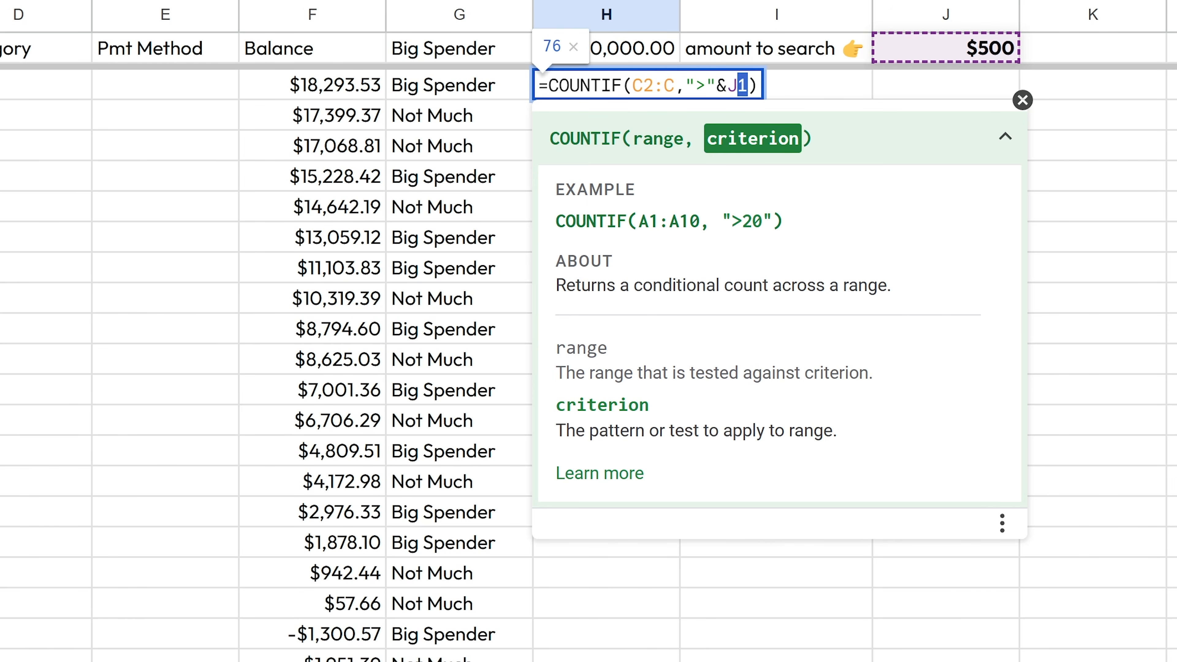
{"action": "left_click", "coordinate": [737, 86]}
{"action": "key", "text": "Return"}
- Type 1200 as the new search amount in J1
{"action": "key", "text": "Up"}
{"action": "key", "text": "Up"}
{"action": "key", "text": "Right"}
{"action": "key", "text": "Right"}
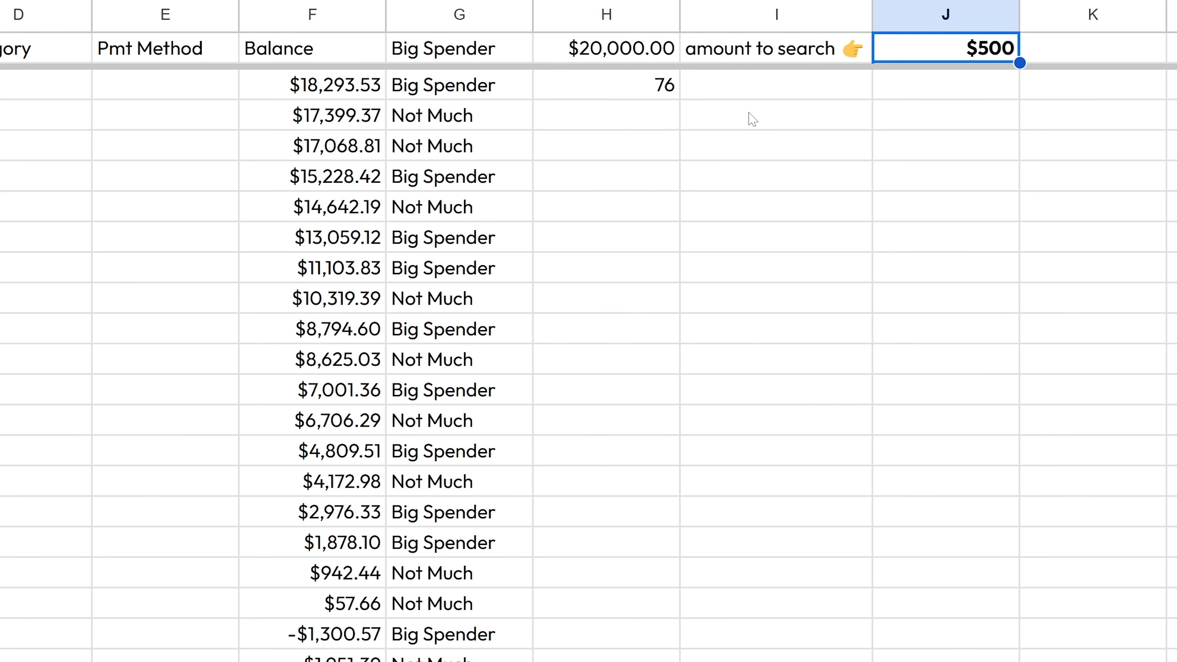
{"action": "type", "text": "1200"}
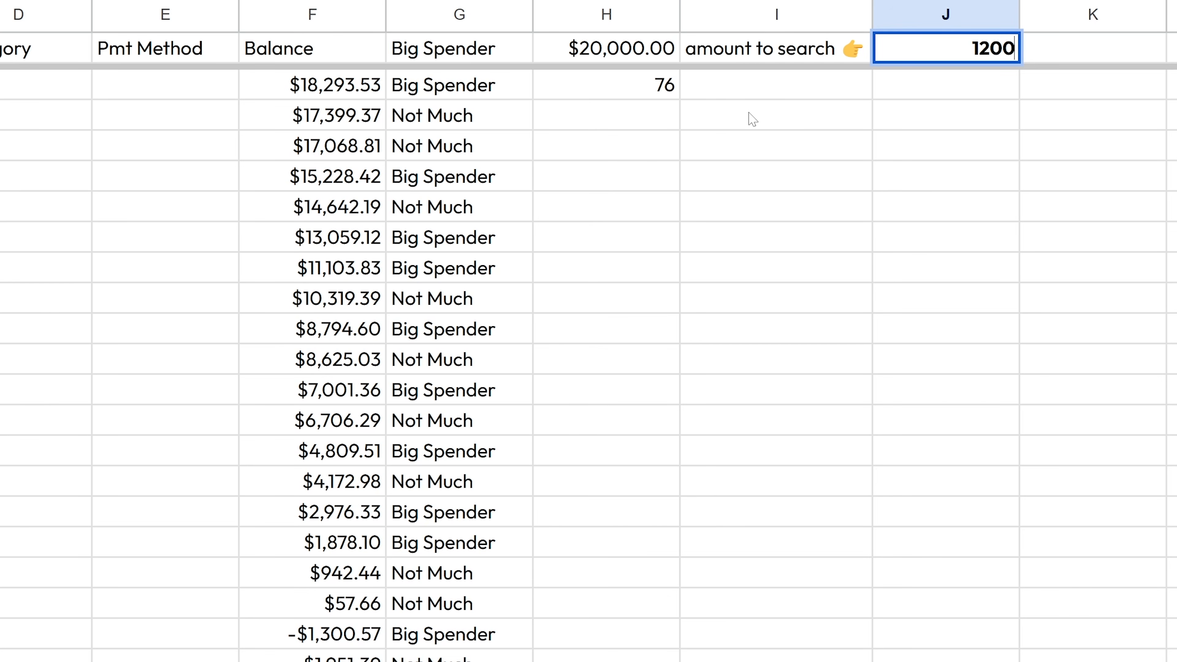
- Commit $1,200 in J1 and verify H2's formula now counts 39
{"action": "key", "text": "Return"}
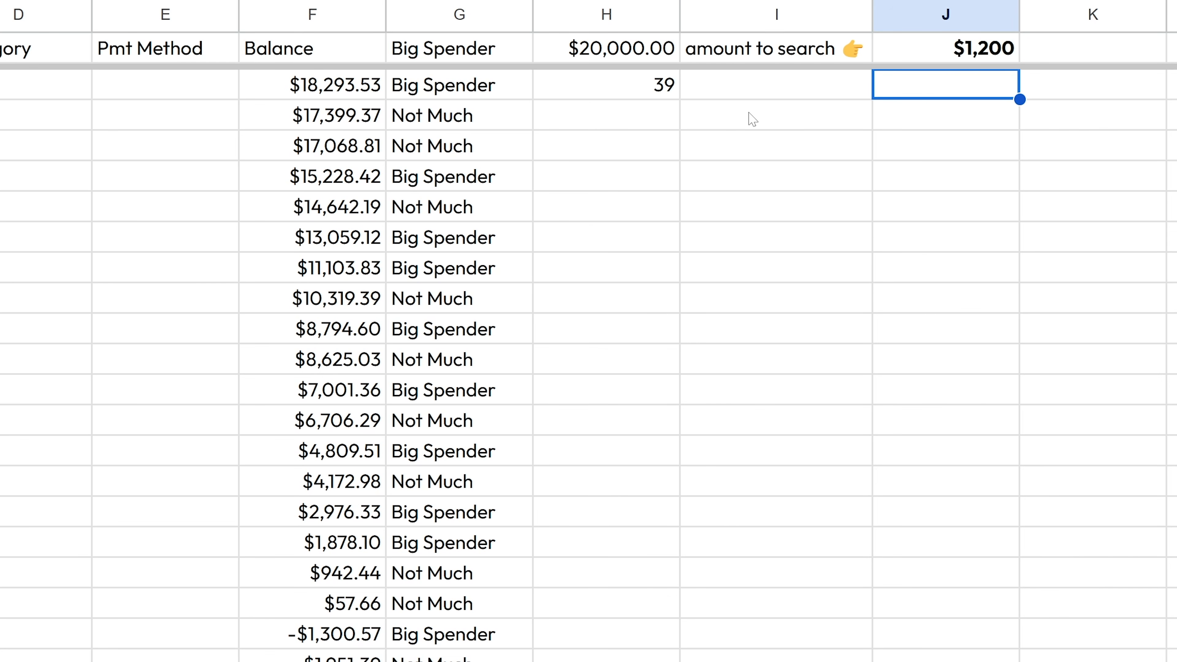
{"action": "key", "text": "Left"}
{"action": "key", "text": "Left"}
{"action": "key", "text": "Return"}
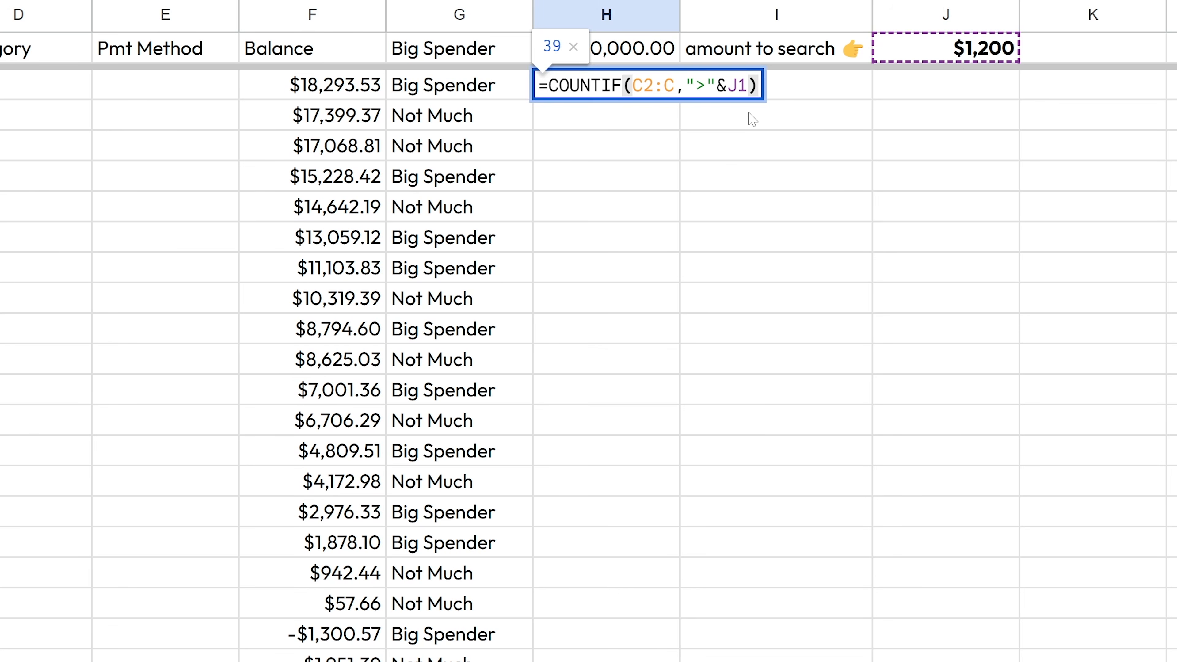
{"action": "key", "text": "Escape"}
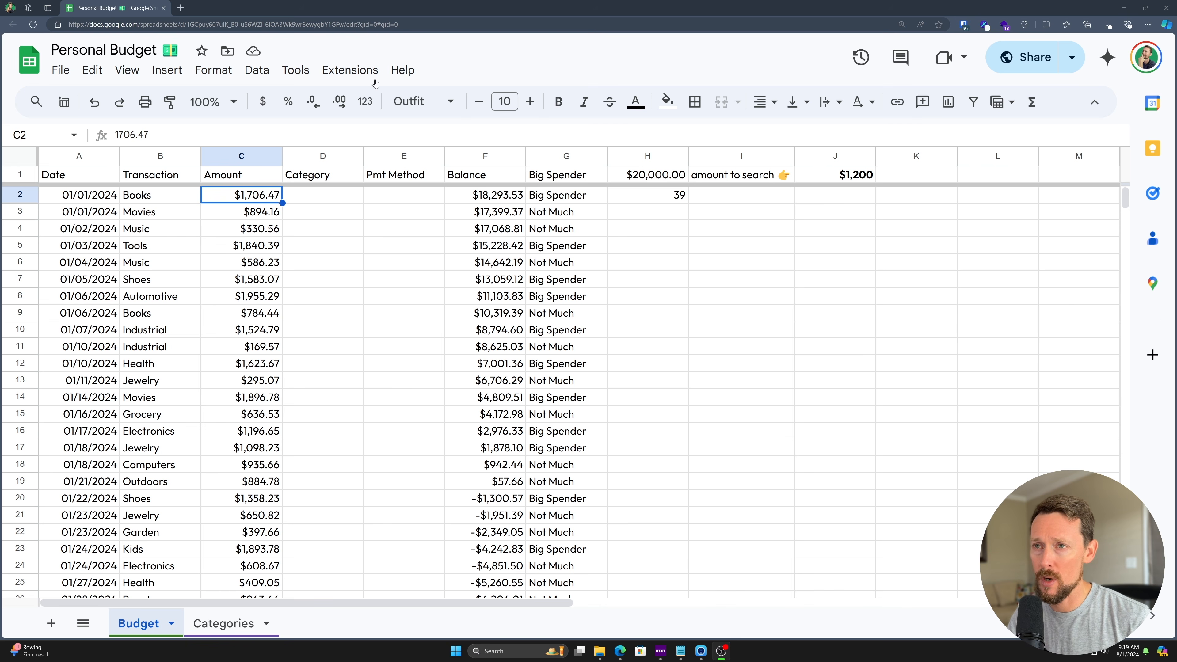
{"action": "left_click_drag", "start_coordinate": [325, 160], "coordinate": [398, 156]}
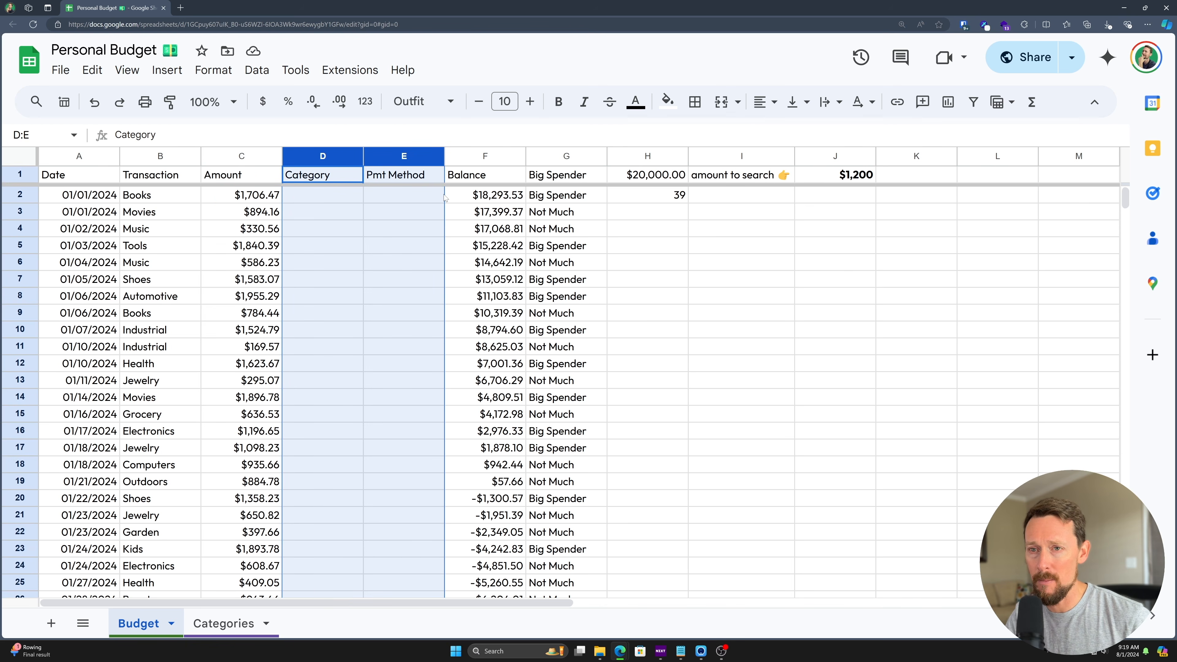
{"action": "left_click", "coordinate": [486, 250]}
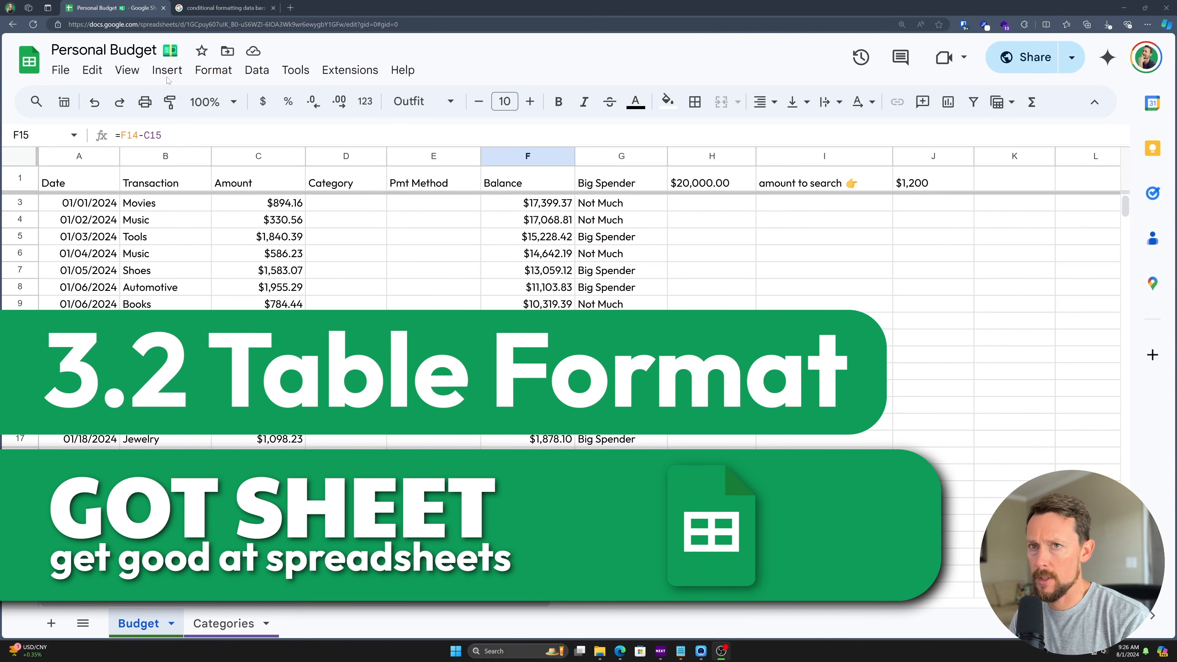
- Convert the budget data into Table1 via Format > Convert to table
{"action": "left_click_drag", "start_coordinate": [74, 183], "coordinate": [621, 183]}
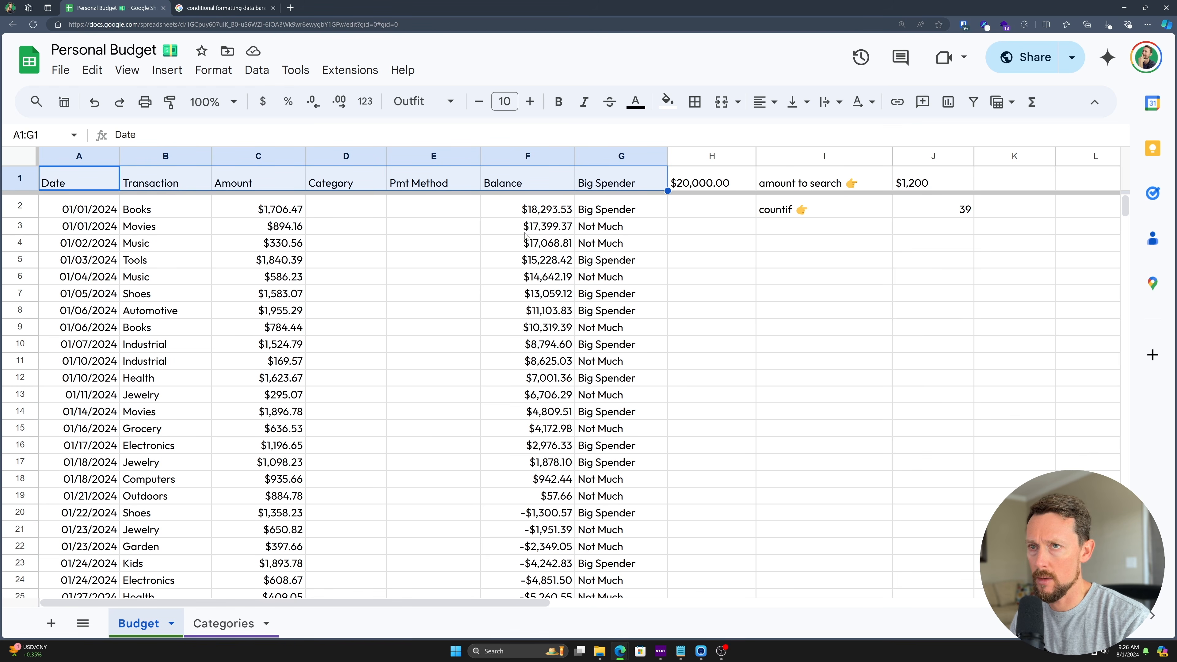
{"action": "left_click", "coordinate": [302, 279]}
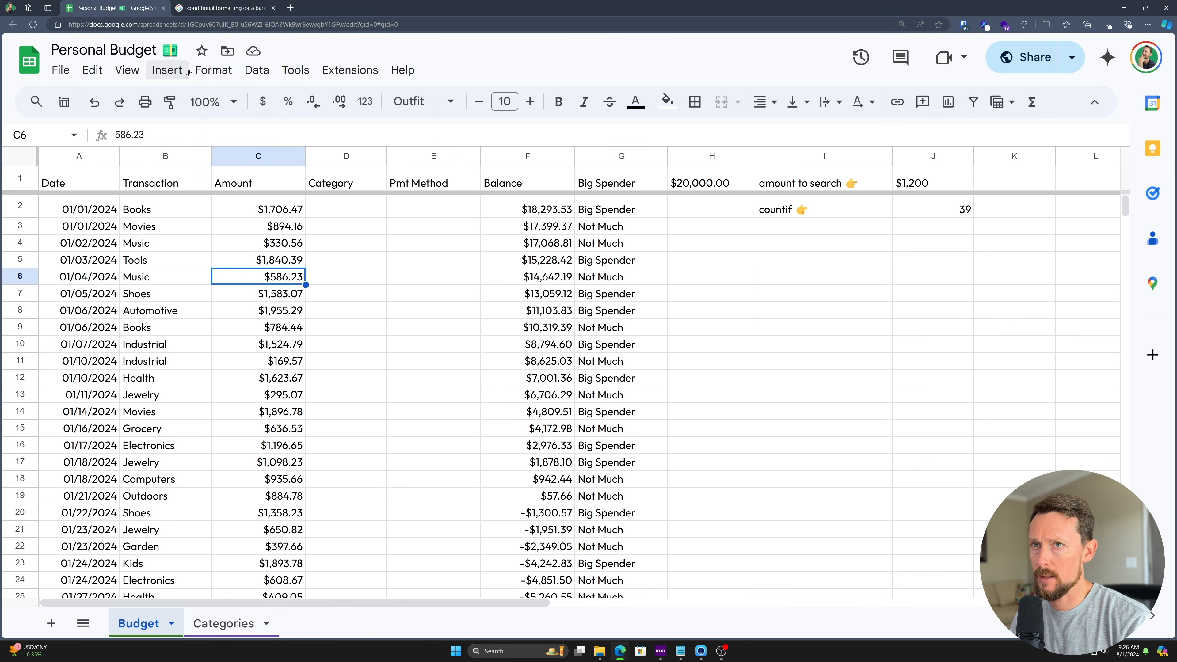
{"action": "left_click", "coordinate": [213, 69]}
{"action": "left_click", "coordinate": [299, 358]}
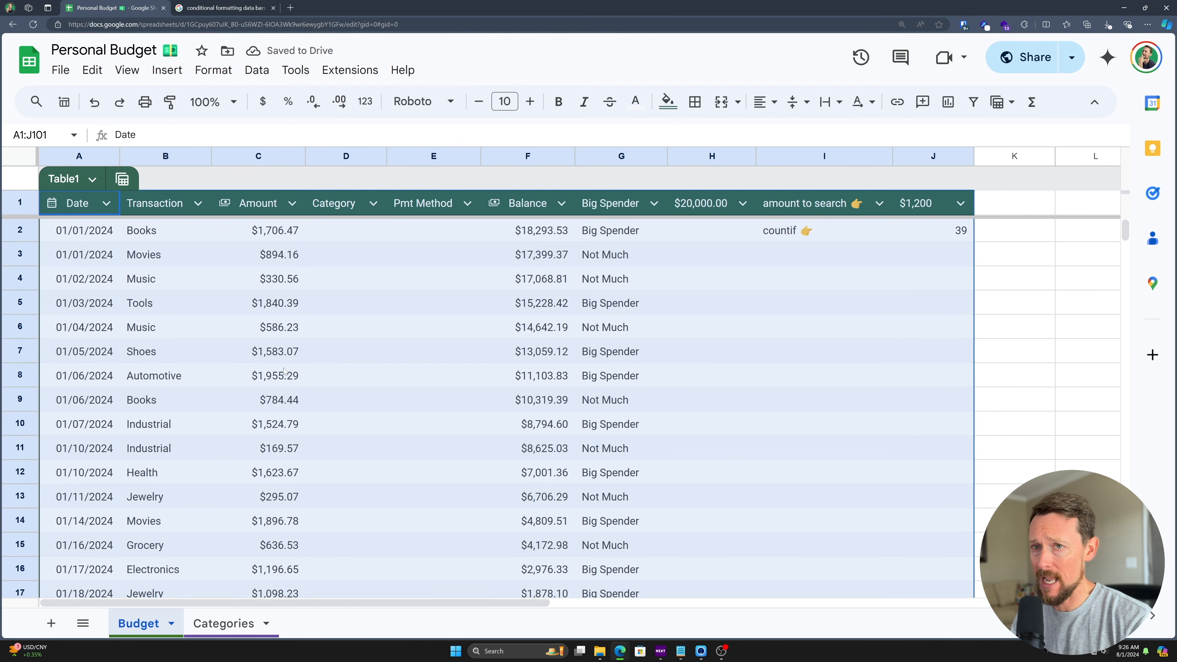
{"action": "scroll", "coordinate": [182, 504], "scroll_direction": "down", "scroll_amount": 2}
{"action": "scroll", "coordinate": [182, 503], "scroll_direction": "down", "scroll_amount": 20}
{"action": "scroll", "coordinate": [231, 467], "scroll_direction": "up", "scroll_amount": 20}
{"action": "scroll", "coordinate": [297, 361], "scroll_direction": "up", "scroll_amount": 20}
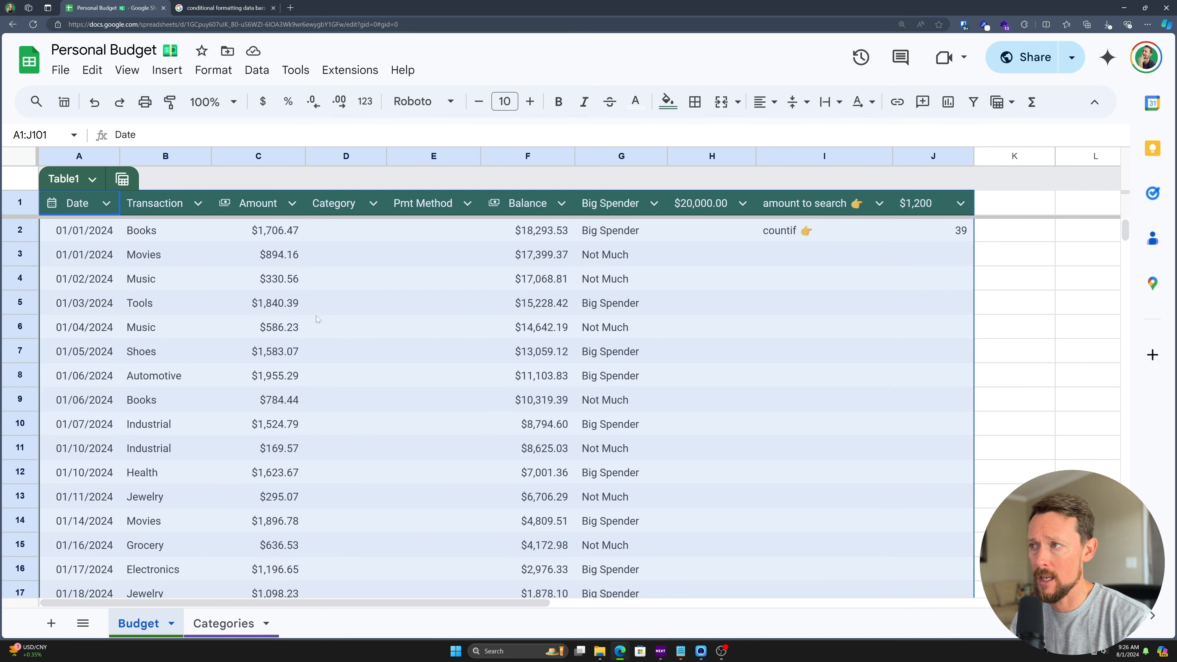
- Inspect the extra cells H1:J7 and columns G through J beside the table
{"action": "left_click", "coordinate": [340, 306]}
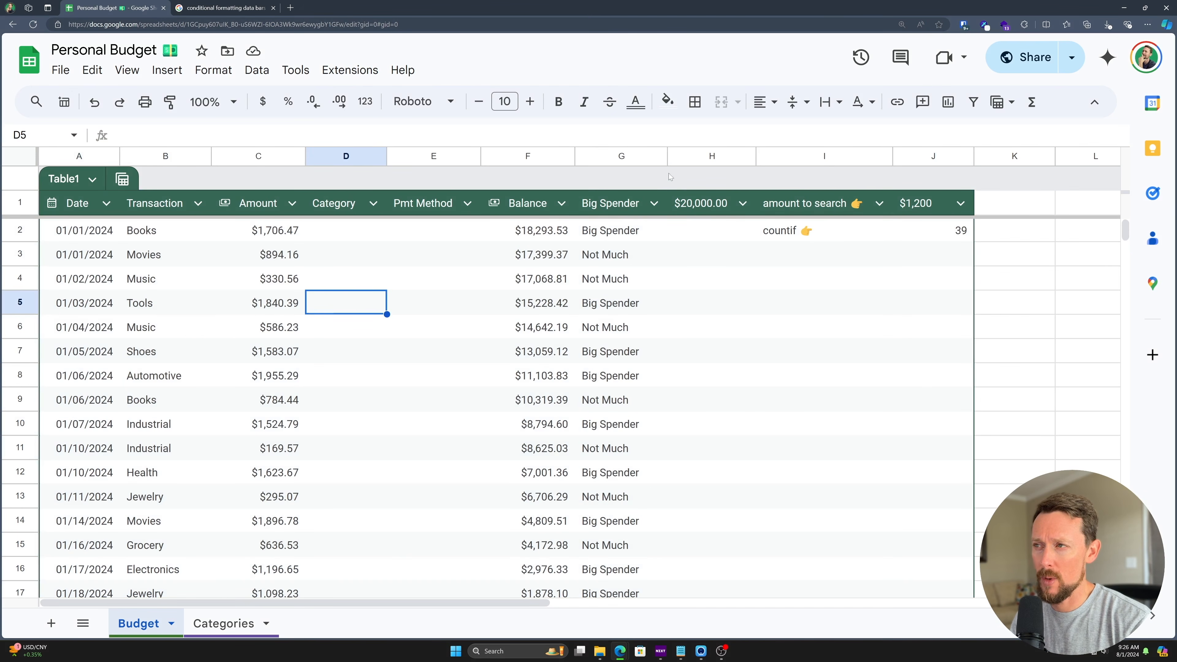
{"action": "left_click_drag", "start_coordinate": [693, 204], "coordinate": [936, 352]}
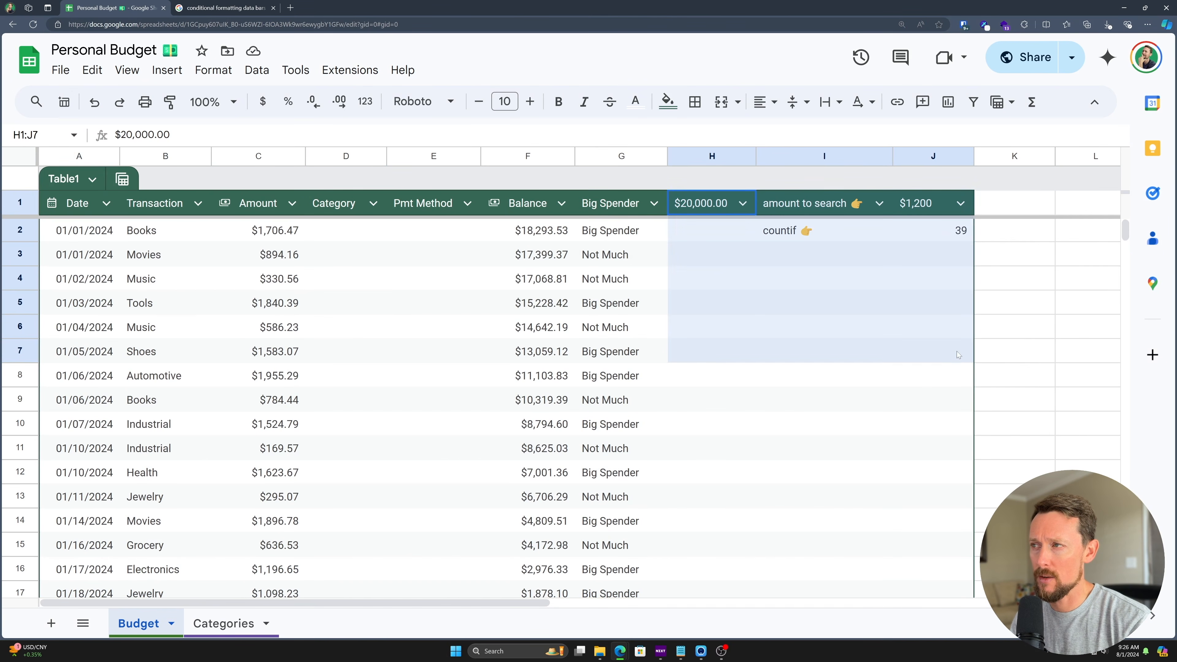
{"action": "left_click", "coordinate": [629, 156]}
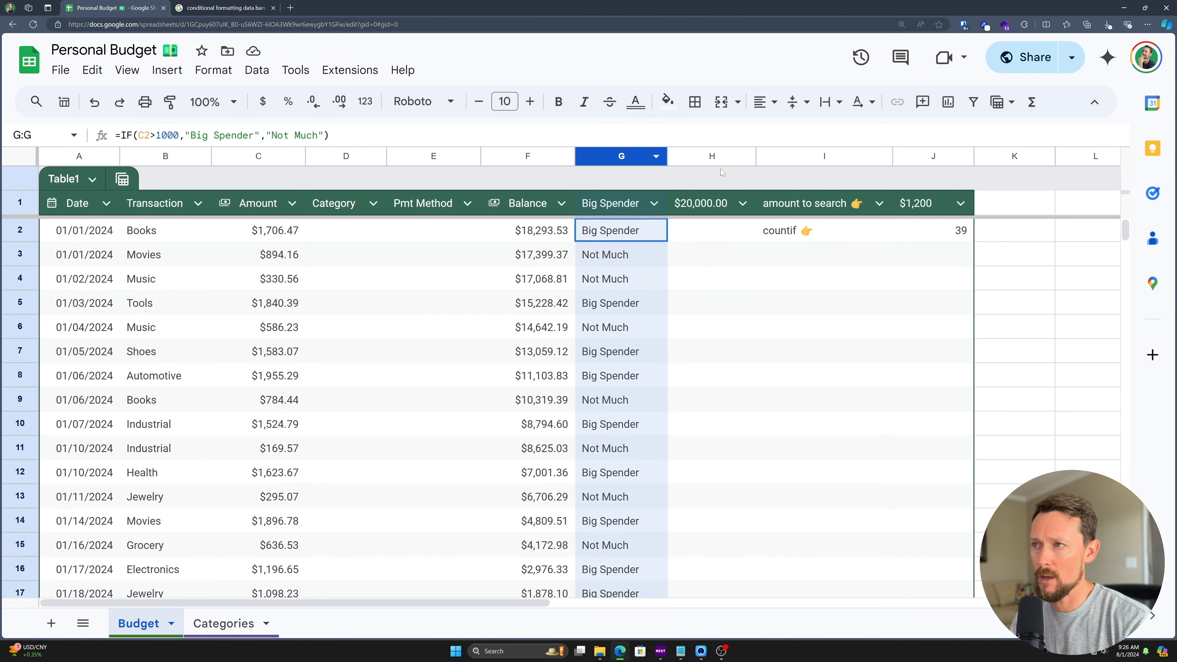
{"action": "left_click_drag", "start_coordinate": [935, 160], "coordinate": [621, 158]}
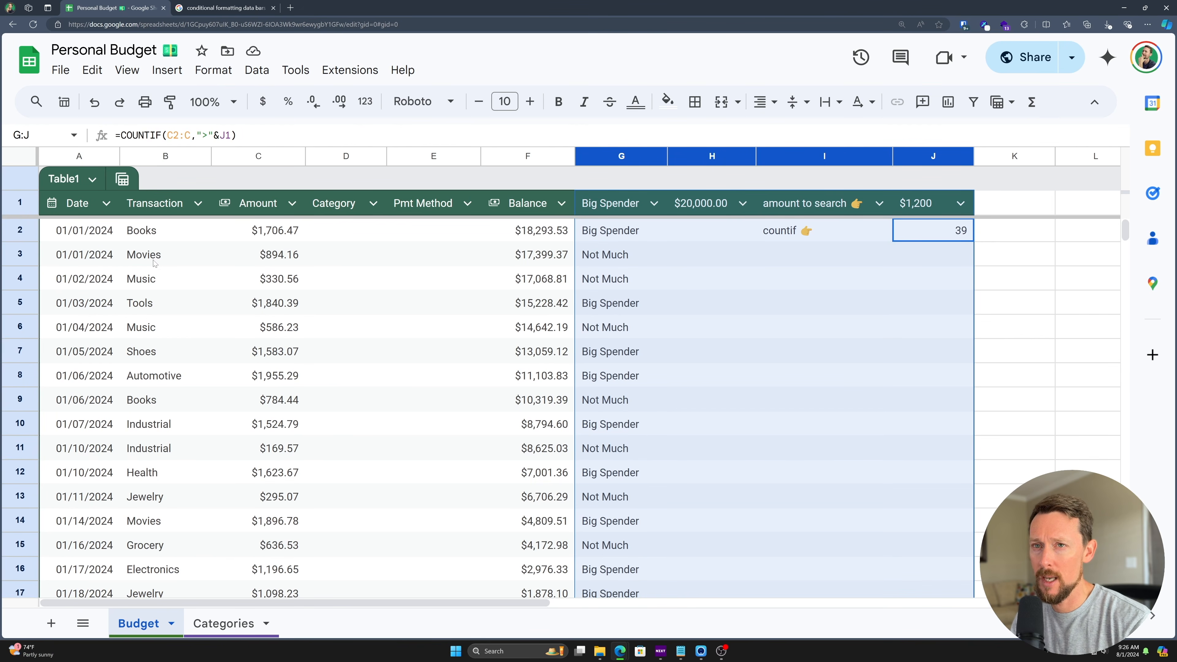
{"action": "left_click", "coordinate": [162, 255]}
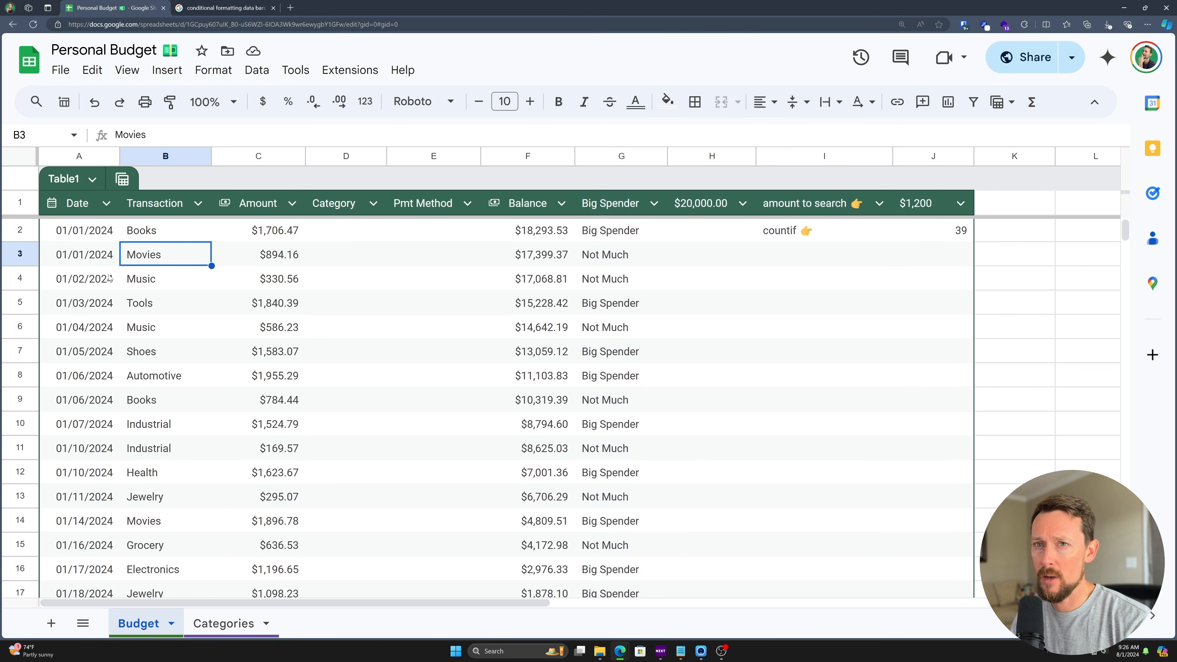
- Shrink Table1's range so it spans only columns A–F
{"action": "left_click", "coordinate": [91, 181]}
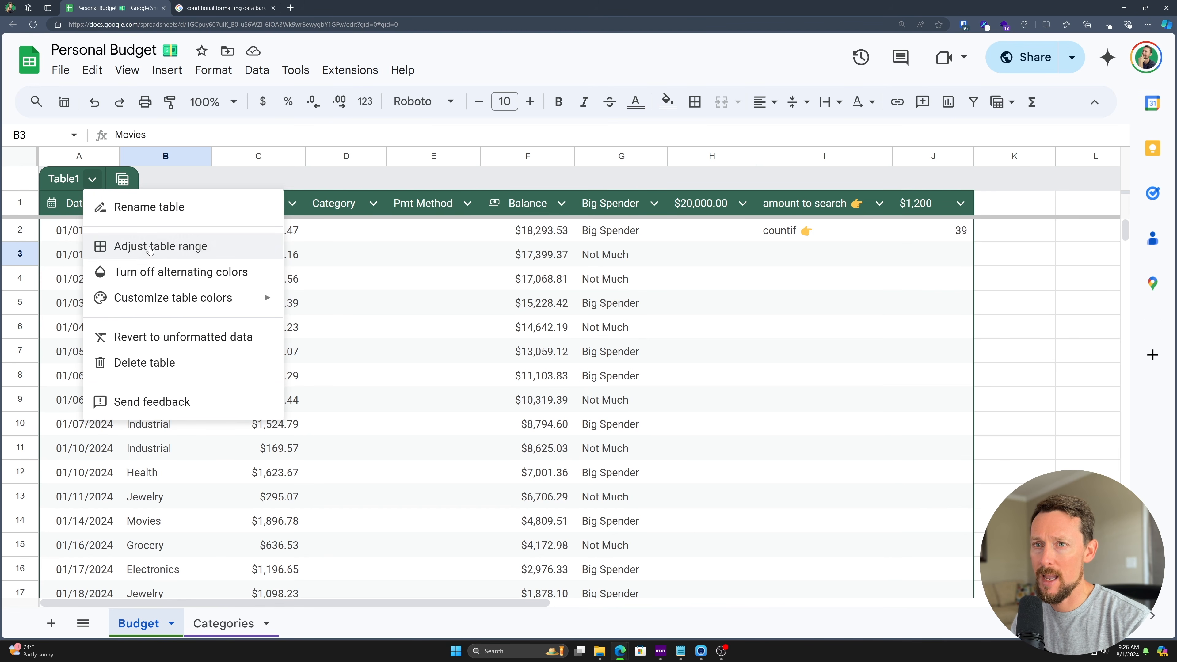
{"action": "left_click", "coordinate": [150, 250]}
{"action": "left_click_drag", "start_coordinate": [530, 326], "coordinate": [525, 326]}
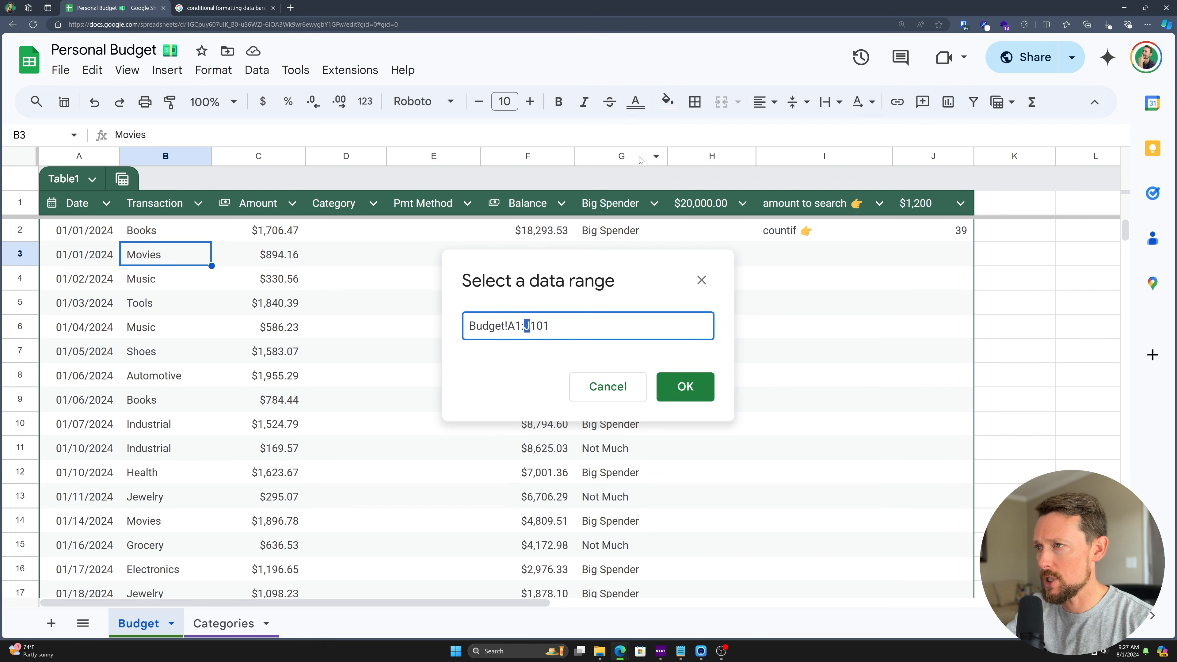
{"action": "type", "text": "F"}
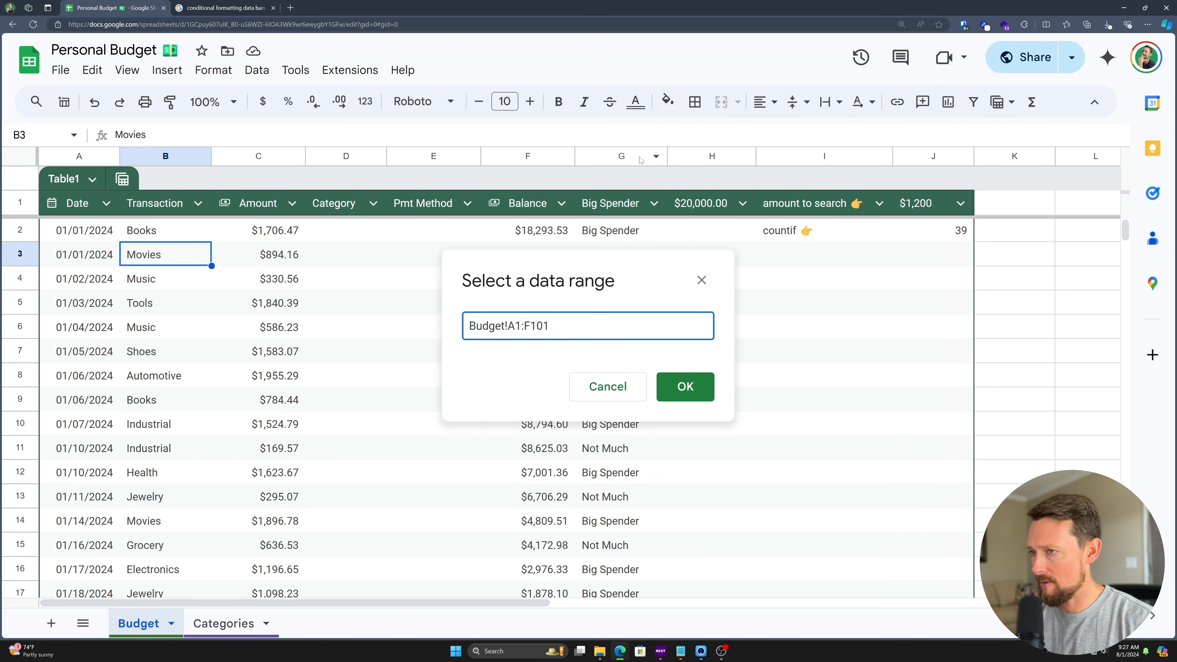
{"action": "key", "text": "Return"}
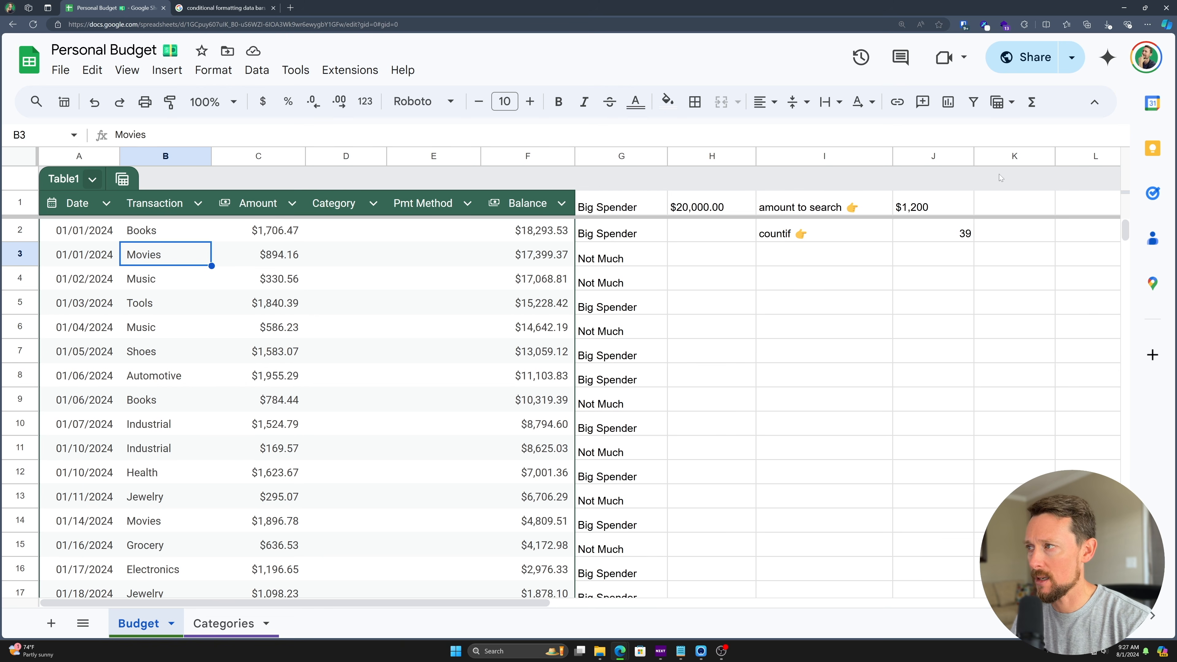
- Move the empty column K to position G as a spacer beside the table
{"action": "left_click", "coordinate": [1009, 156]}
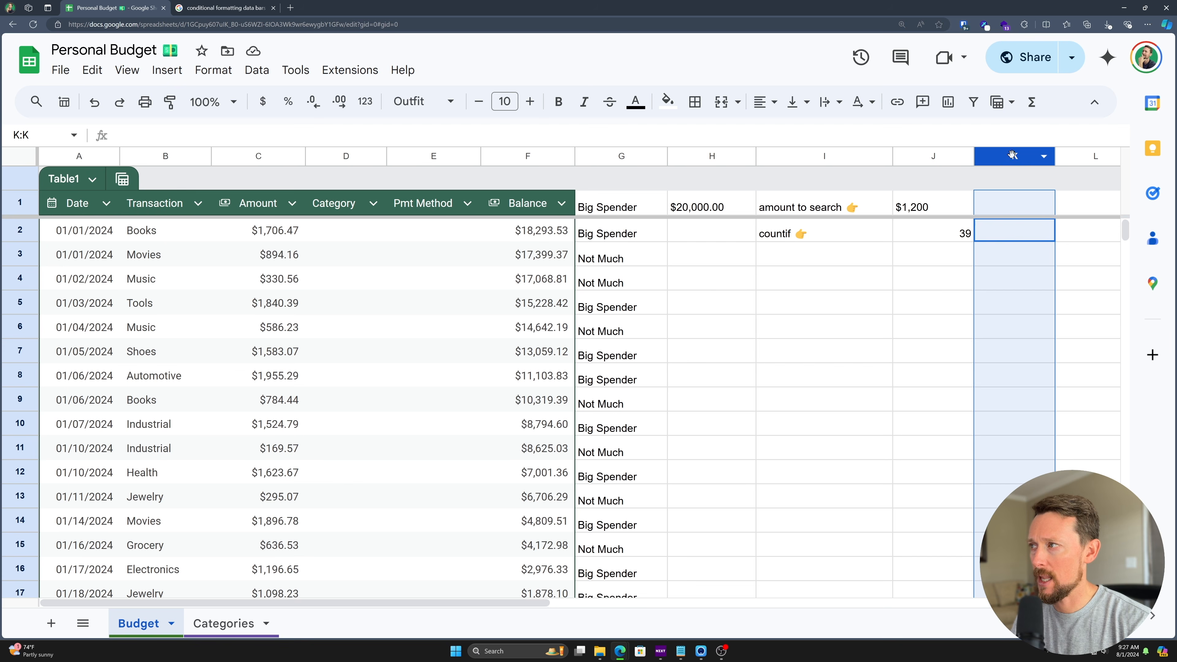
{"action": "left_click_drag", "start_coordinate": [1013, 156], "coordinate": [604, 155]}
{"action": "left_click", "coordinate": [651, 225]}
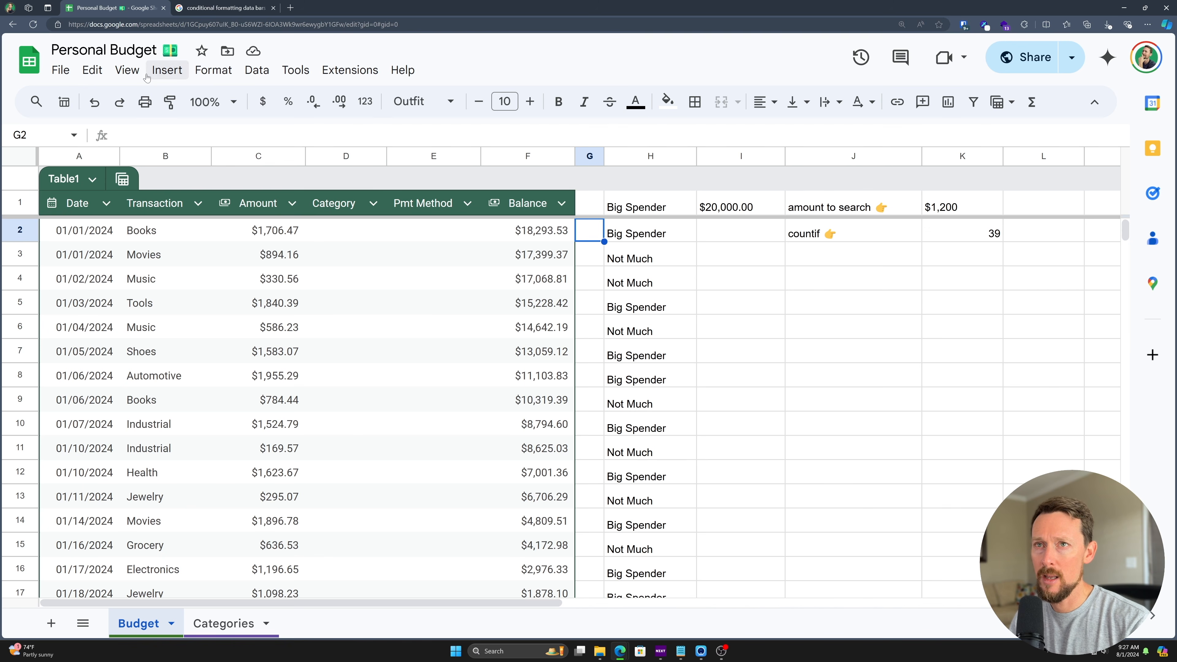
- Hide the sheet's gridlines from the View > Show menu
{"action": "left_click", "coordinate": [132, 75]}
{"action": "mouse_move", "coordinate": [214, 109]}
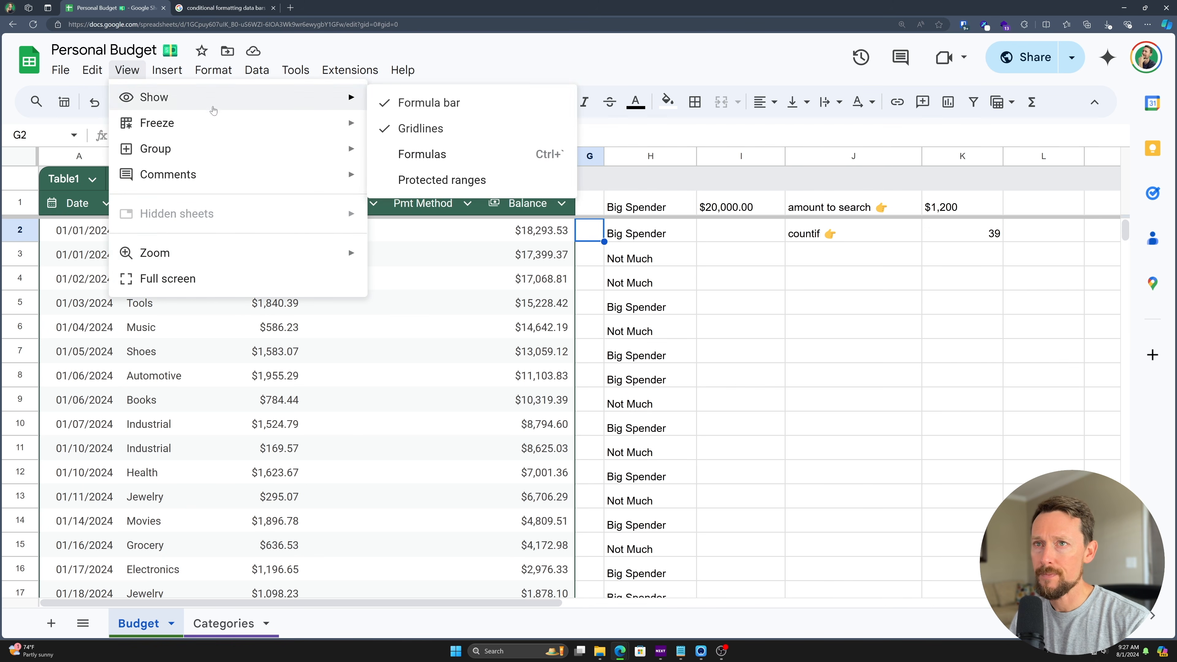
{"action": "left_click", "coordinate": [423, 130]}
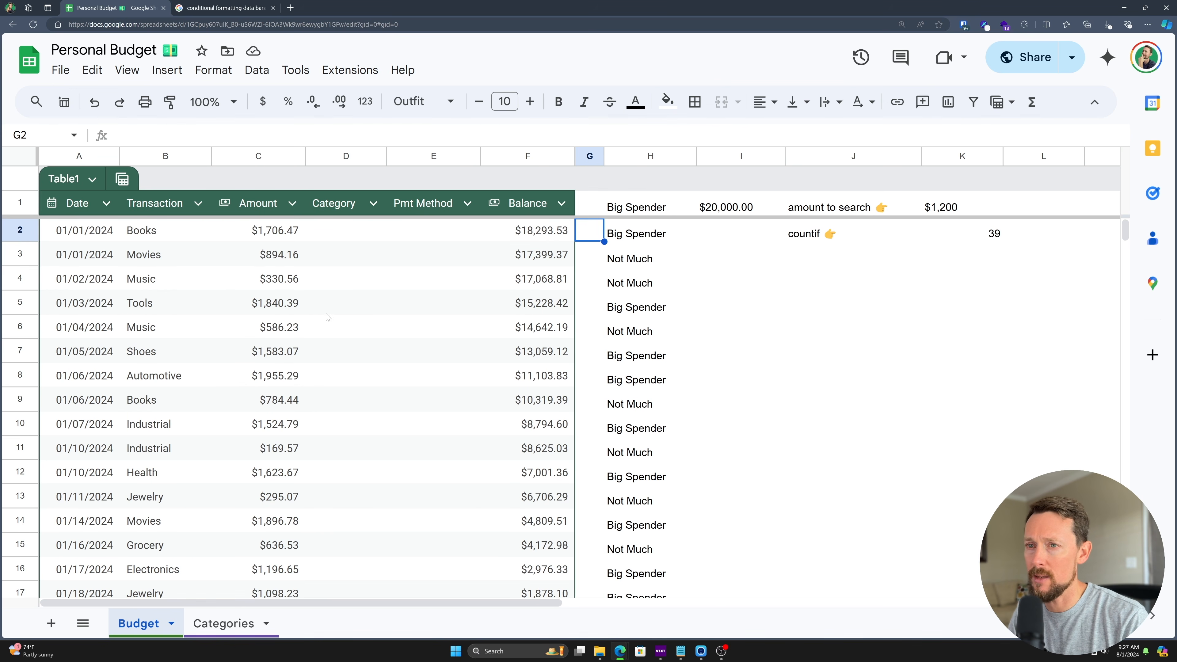
- Set the entire sheet's font to Outfit
{"action": "key", "text": "ctrl+a"}
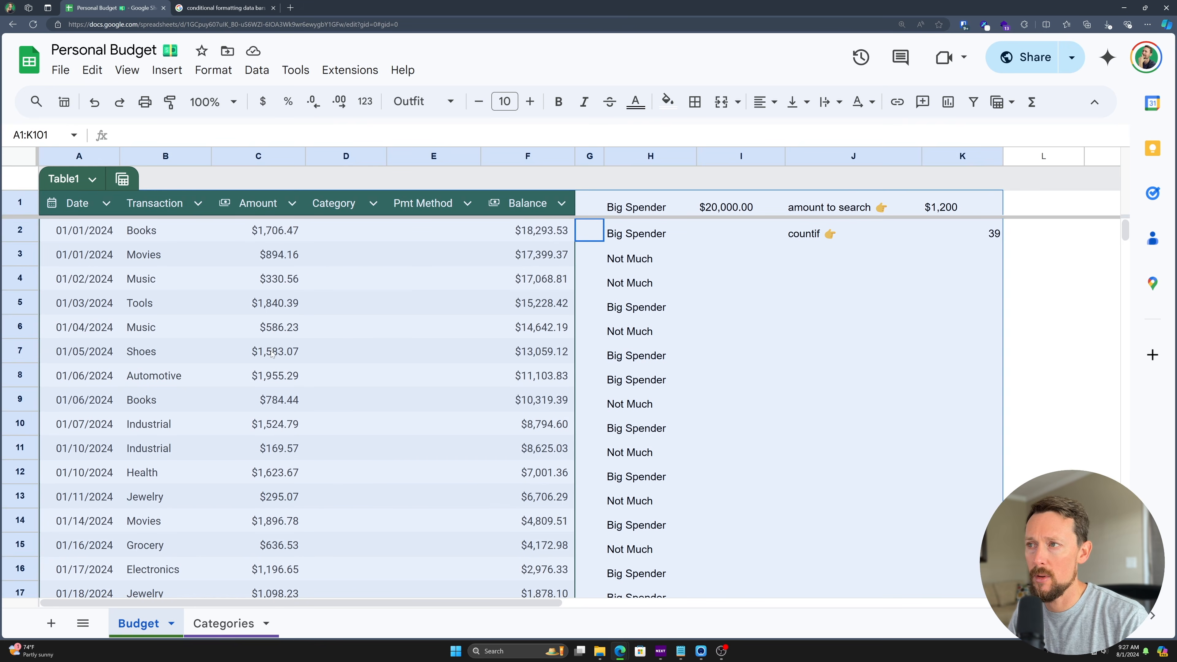
{"action": "key", "text": "ctrl+a"}
{"action": "left_click", "coordinate": [422, 101]}
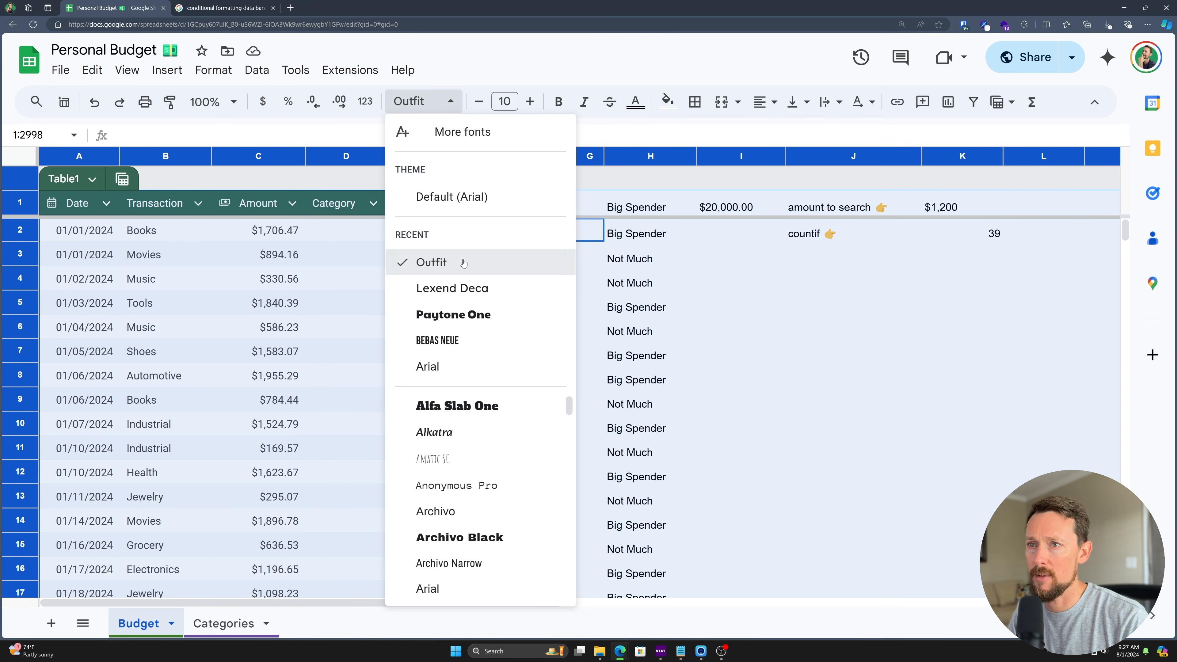
{"action": "left_click", "coordinate": [431, 262]}
{"action": "left_click", "coordinate": [451, 327]}
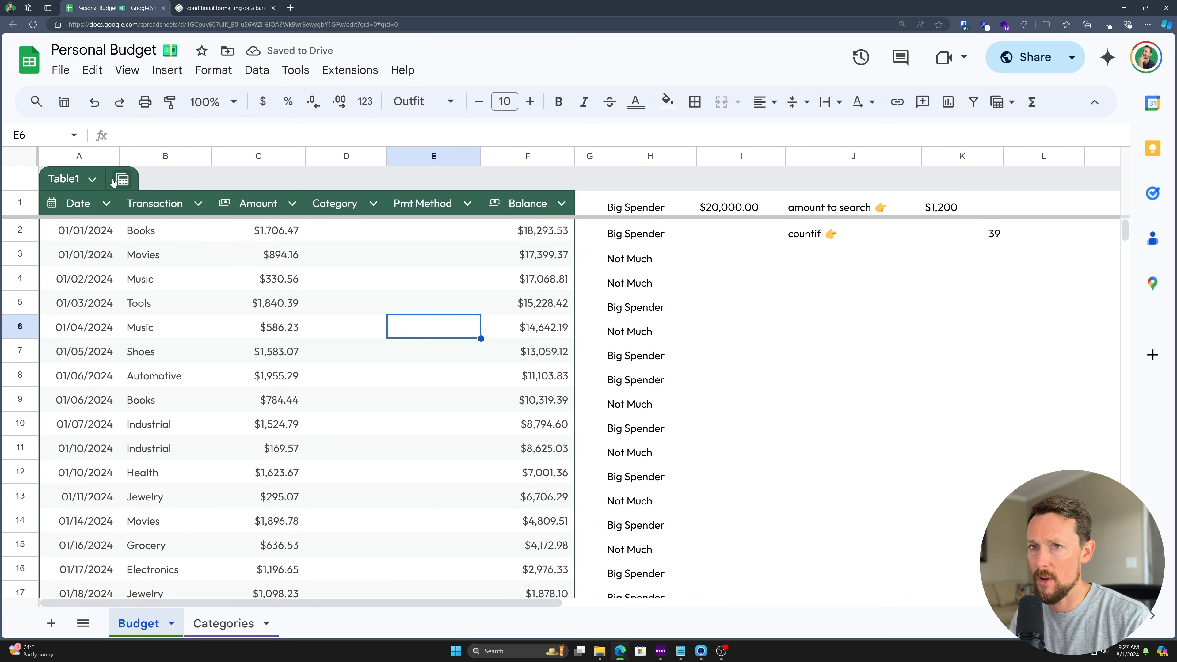
- Pick the navy swatch in Table1's custom colors to replace the green header
{"action": "left_click", "coordinate": [92, 179]}
{"action": "mouse_move", "coordinate": [185, 297]}
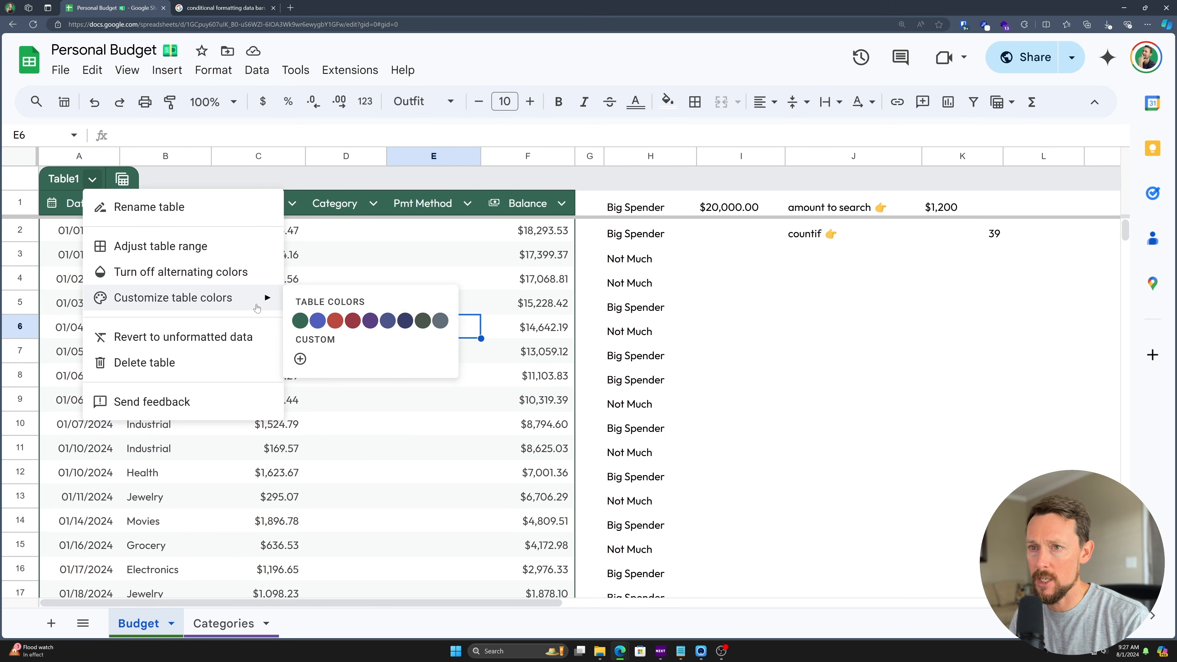
{"action": "left_click", "coordinate": [405, 321]}
{"action": "left_click", "coordinate": [394, 448]}
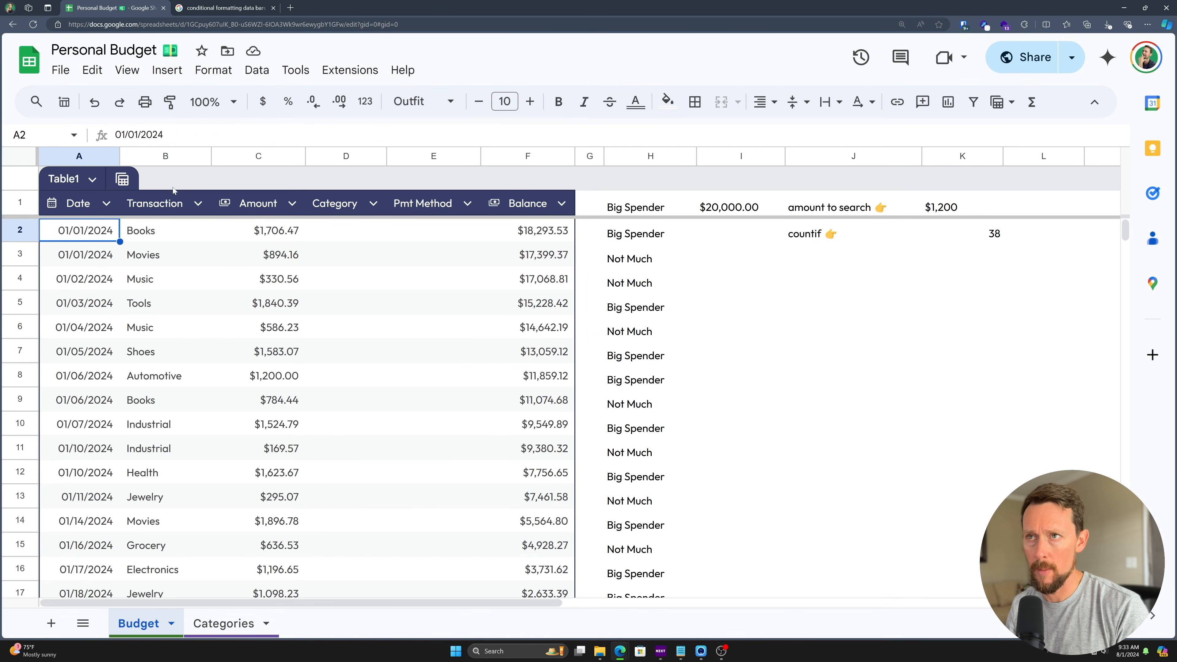
{"action": "left_click", "coordinate": [211, 71]}
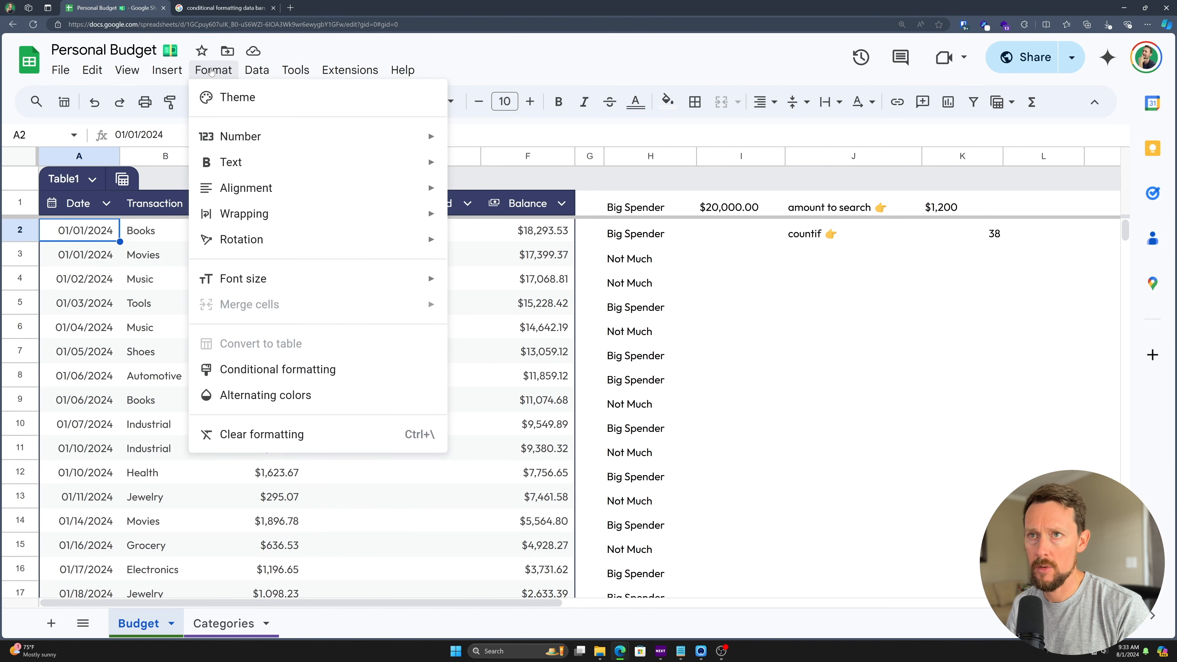
- Start a conditional formatting rule applied to range A2:A
{"action": "left_click", "coordinate": [260, 369]}
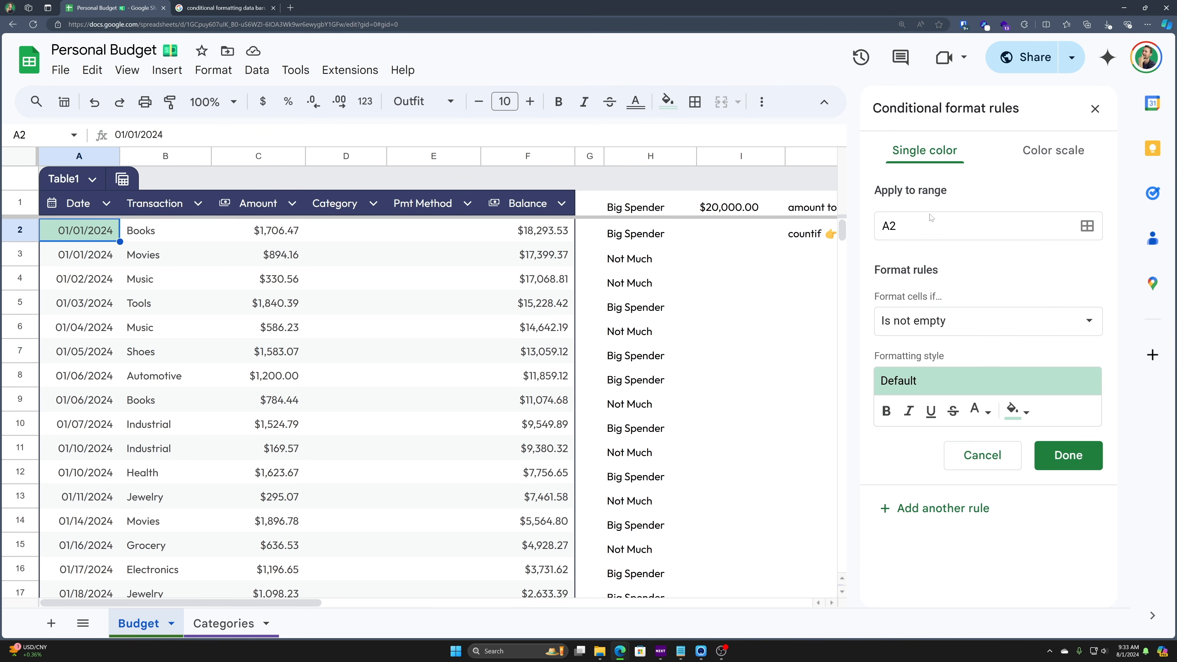
{"action": "left_click", "coordinate": [936, 226]}
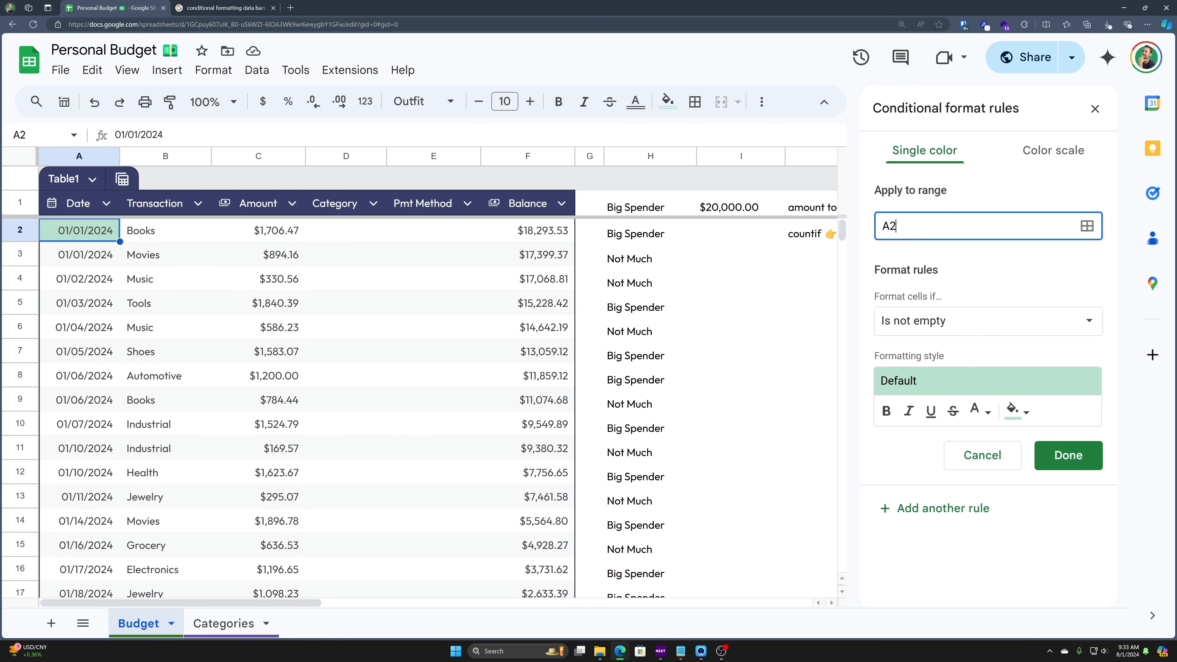
{"action": "key", "text": "ctrl+a"}
{"action": "key", "text": "Right"}
{"action": "type", "text": ":A"}
{"action": "key", "text": "Tab"}
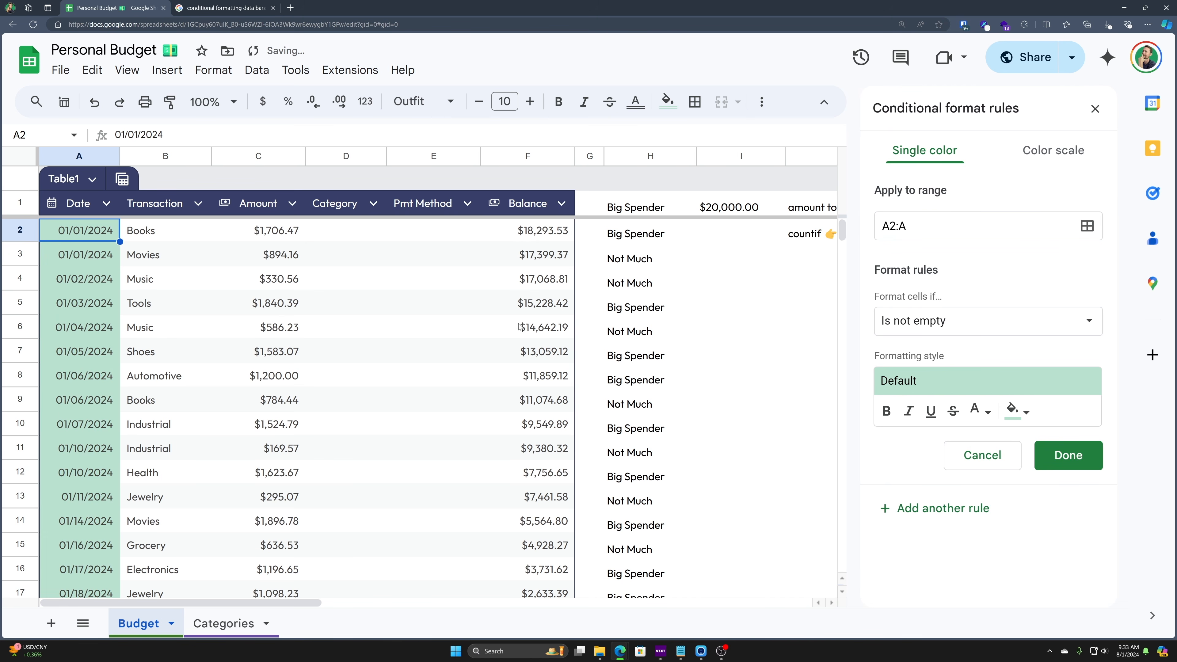
- Set the rule's condition to Date is after the exact date 2/1/2024
{"action": "left_click", "coordinate": [969, 322]}
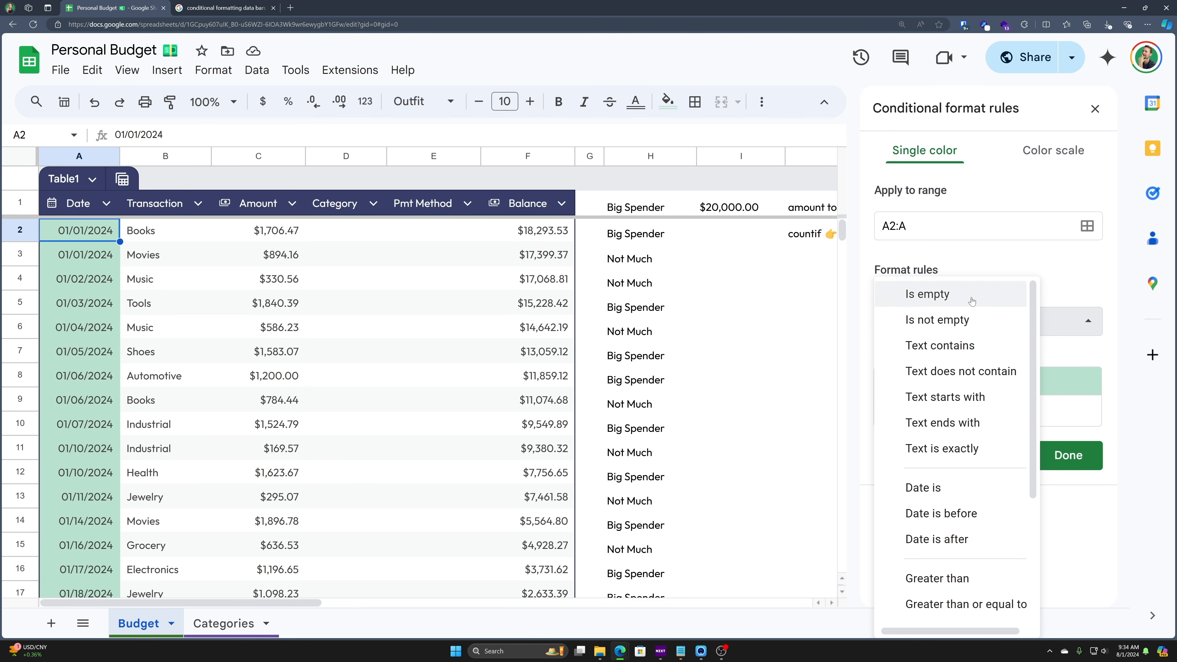
{"action": "scroll", "coordinate": [955, 452], "scroll_direction": "down", "scroll_amount": 2}
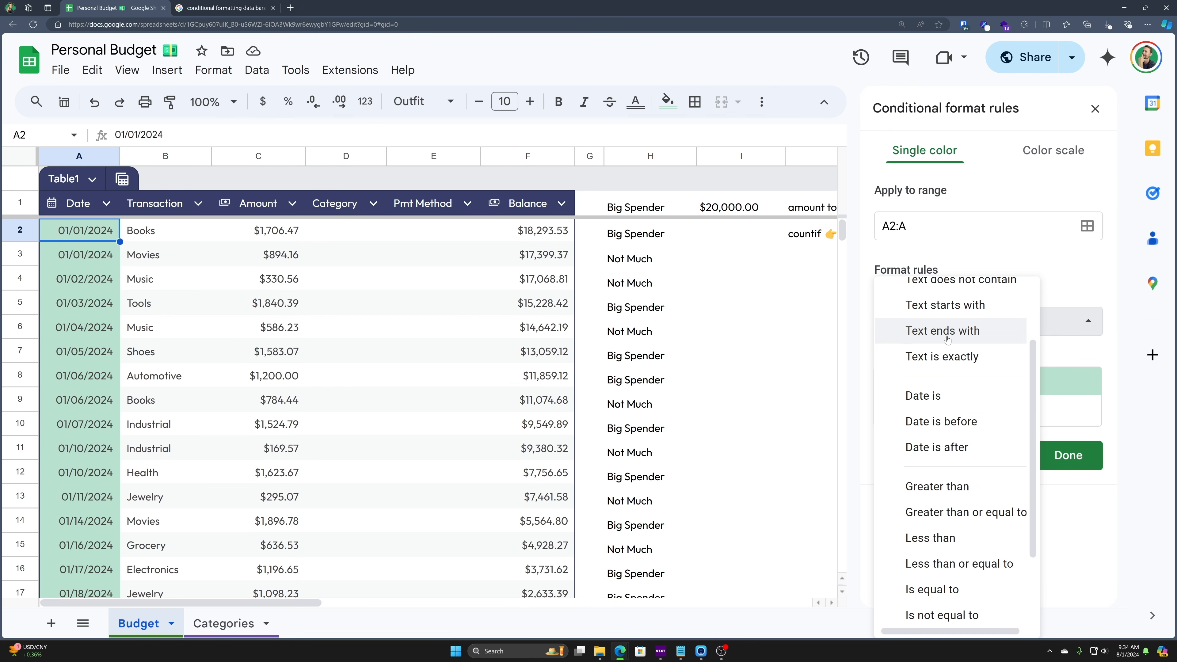
{"action": "scroll", "coordinate": [954, 367], "scroll_direction": "down", "scroll_amount": 2}
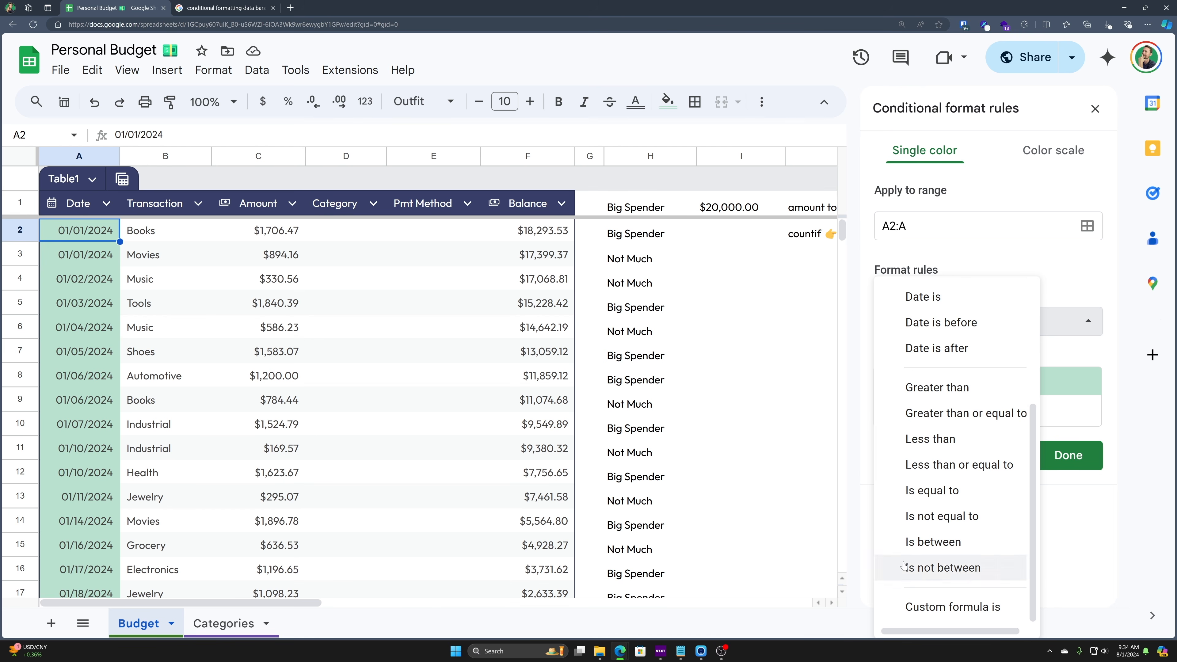
{"action": "left_click", "coordinate": [974, 614]}
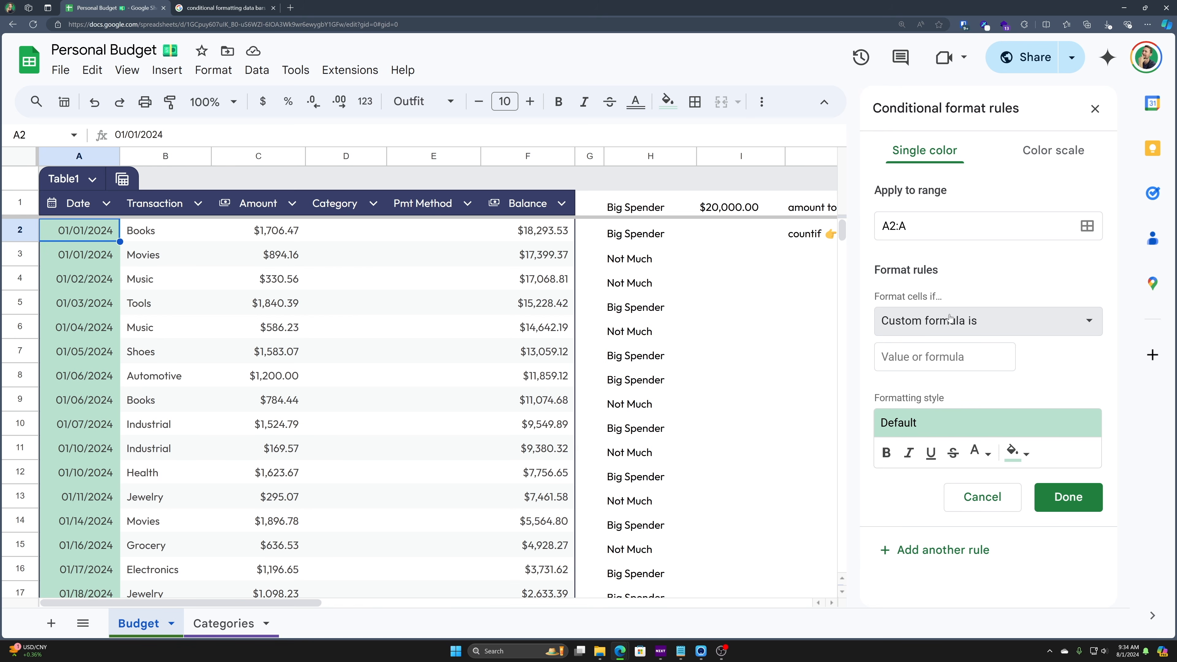
{"action": "left_click", "coordinate": [977, 332]}
{"action": "scroll", "coordinate": [955, 492], "scroll_direction": "up", "scroll_amount": 1}
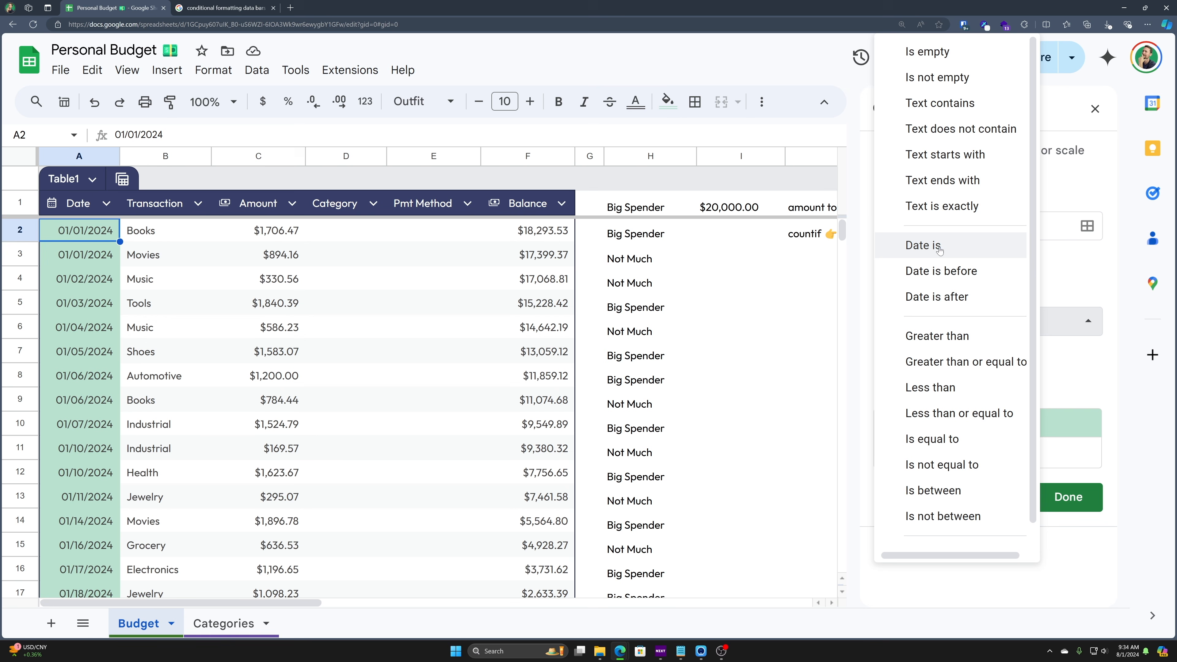
{"action": "left_click", "coordinate": [946, 302]}
{"action": "left_click", "coordinate": [934, 356]}
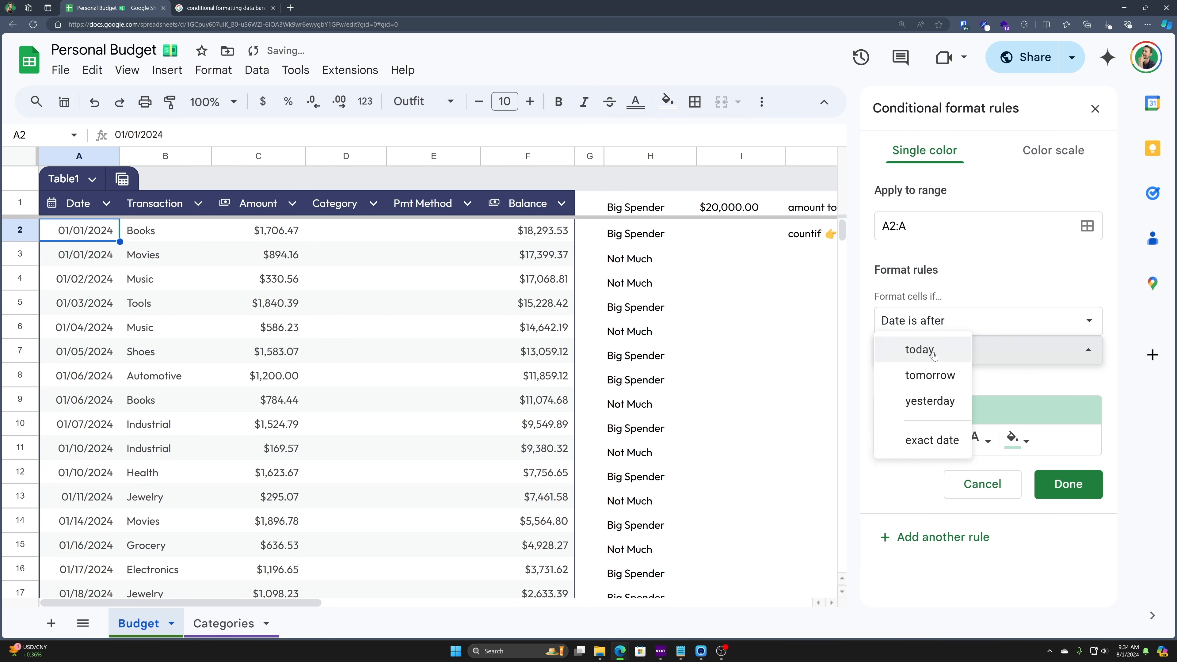
{"action": "left_click", "coordinate": [933, 440]}
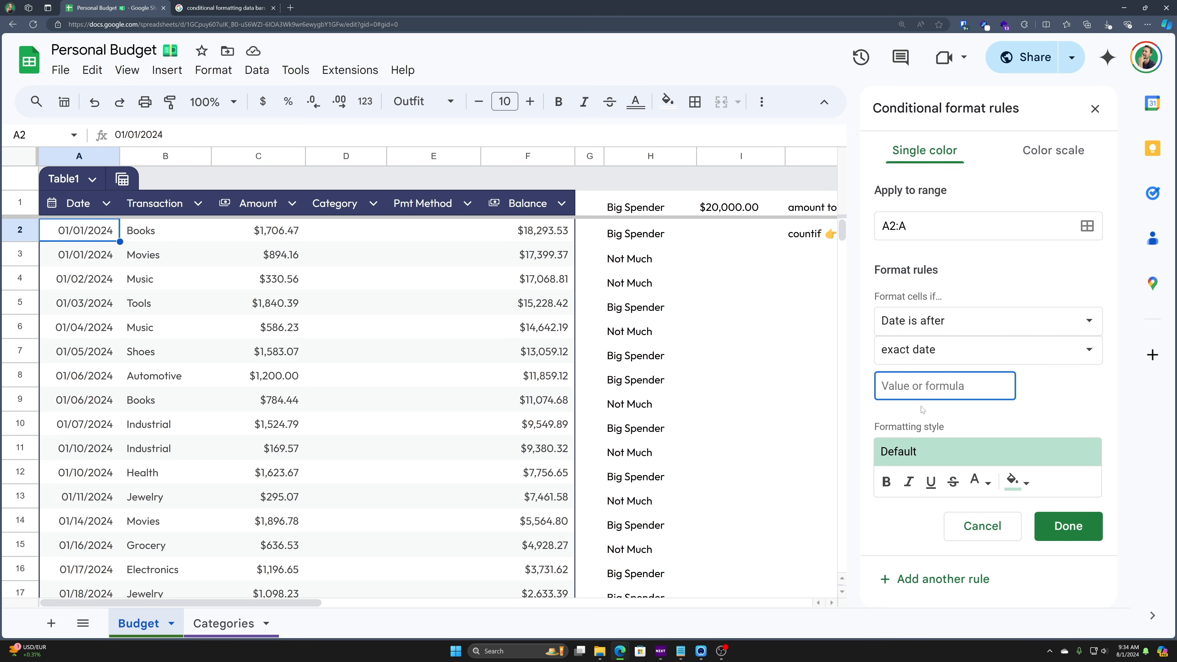
{"action": "type", "text": "2/1/2024"}
{"action": "key", "text": "Tab"}
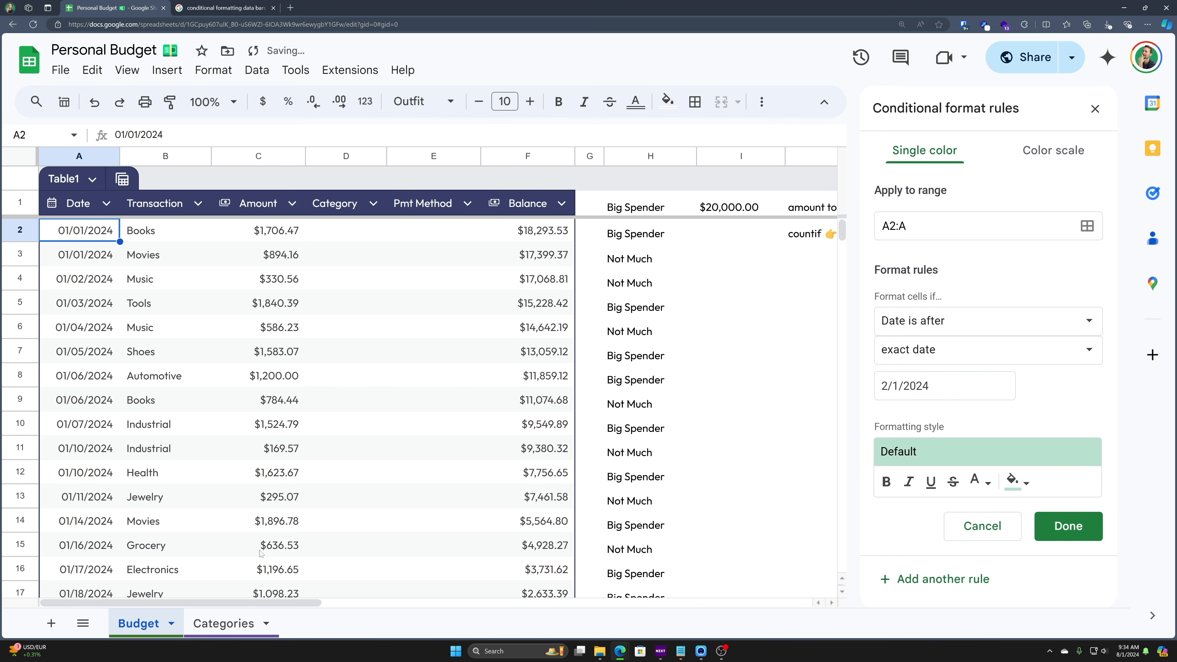
{"action": "scroll", "coordinate": [116, 452], "scroll_direction": "down", "scroll_amount": 8}
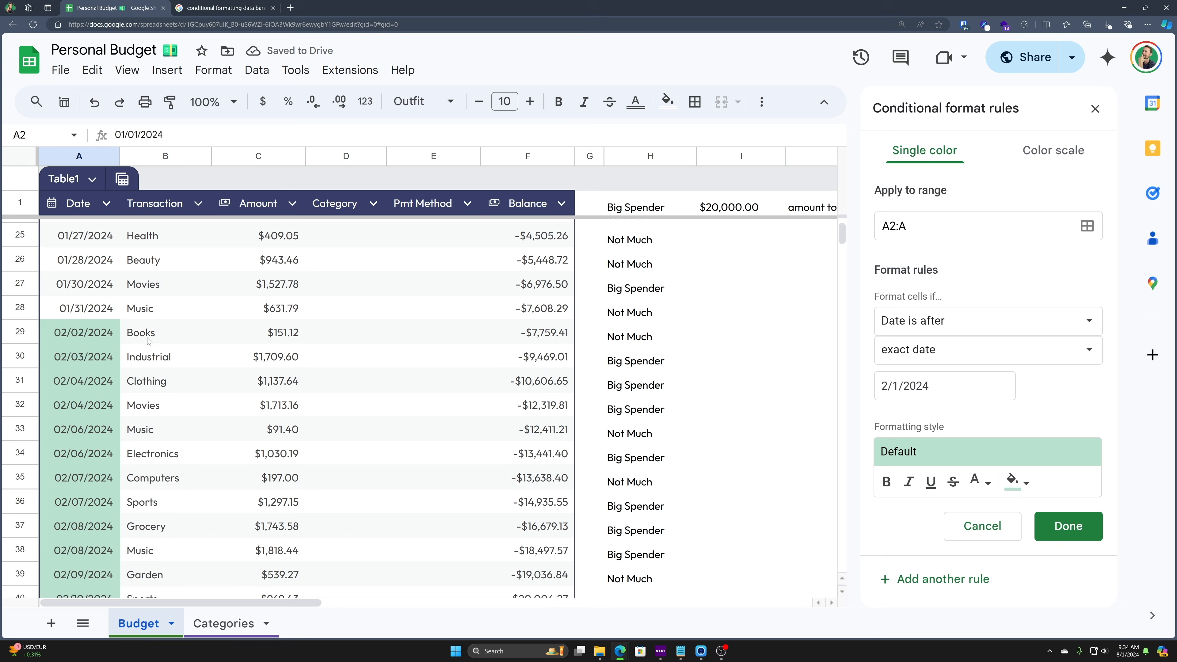
- Make the date rule's style bold, italic, underlined and struck through
{"action": "scroll", "coordinate": [149, 341], "scroll_direction": "down", "scroll_amount": 2}
{"action": "left_click_drag", "start_coordinate": [103, 247], "coordinate": [103, 556]}
{"action": "scroll", "coordinate": [92, 507], "scroll_direction": "down", "scroll_amount": 3}
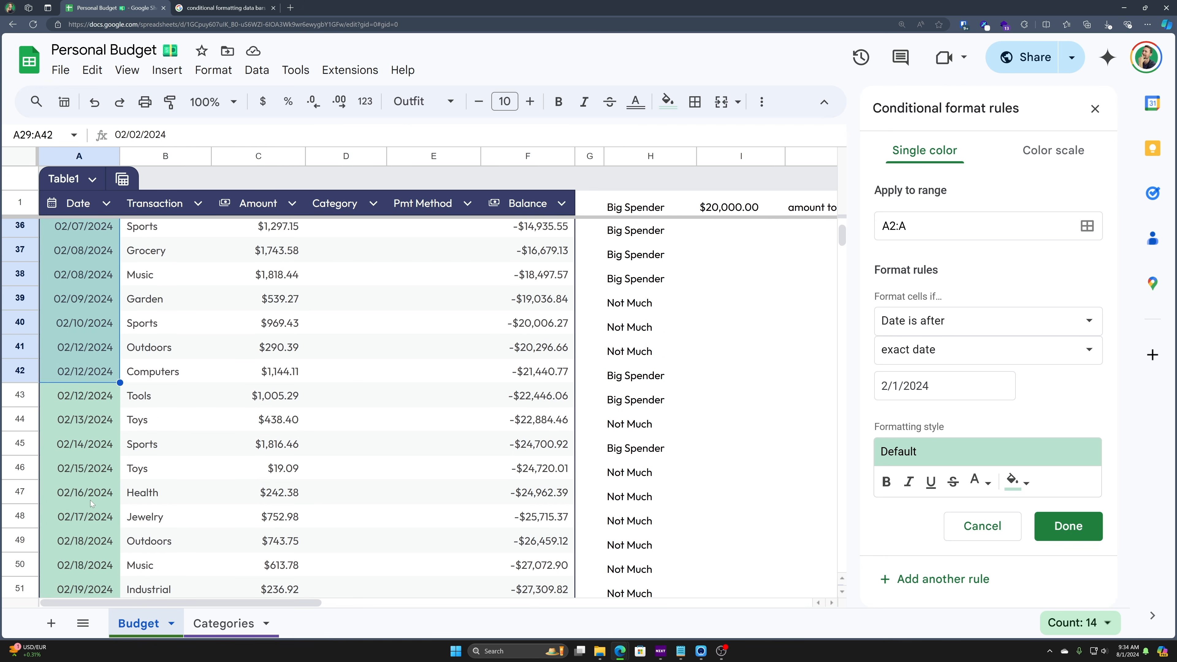
{"action": "scroll", "coordinate": [93, 507], "scroll_direction": "up", "scroll_amount": 3}
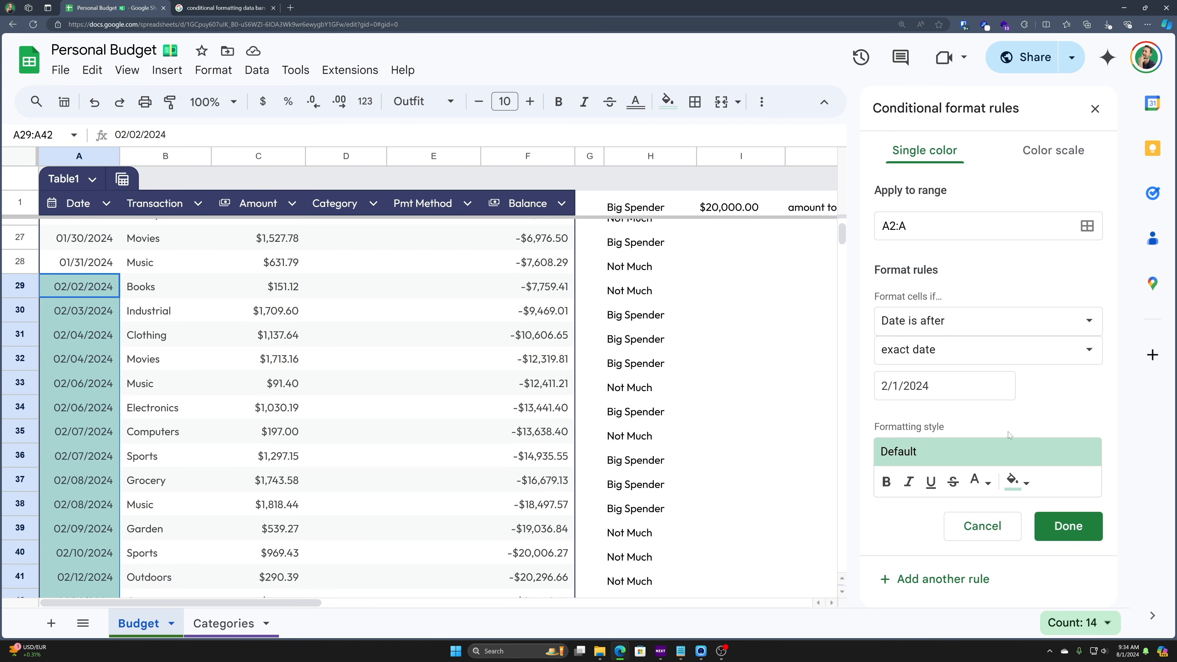
{"action": "scroll", "coordinate": [263, 407], "scroll_direction": "down", "scroll_amount": 1}
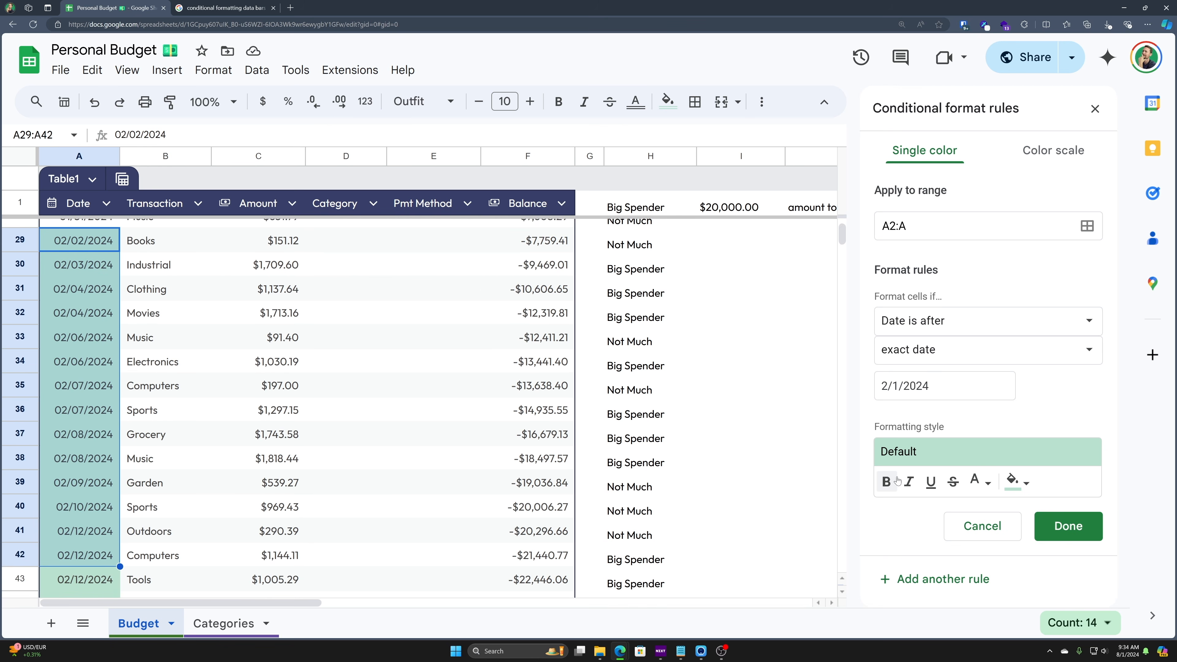
{"action": "left_click", "coordinate": [887, 482]}
{"action": "left_click", "coordinate": [909, 482]}
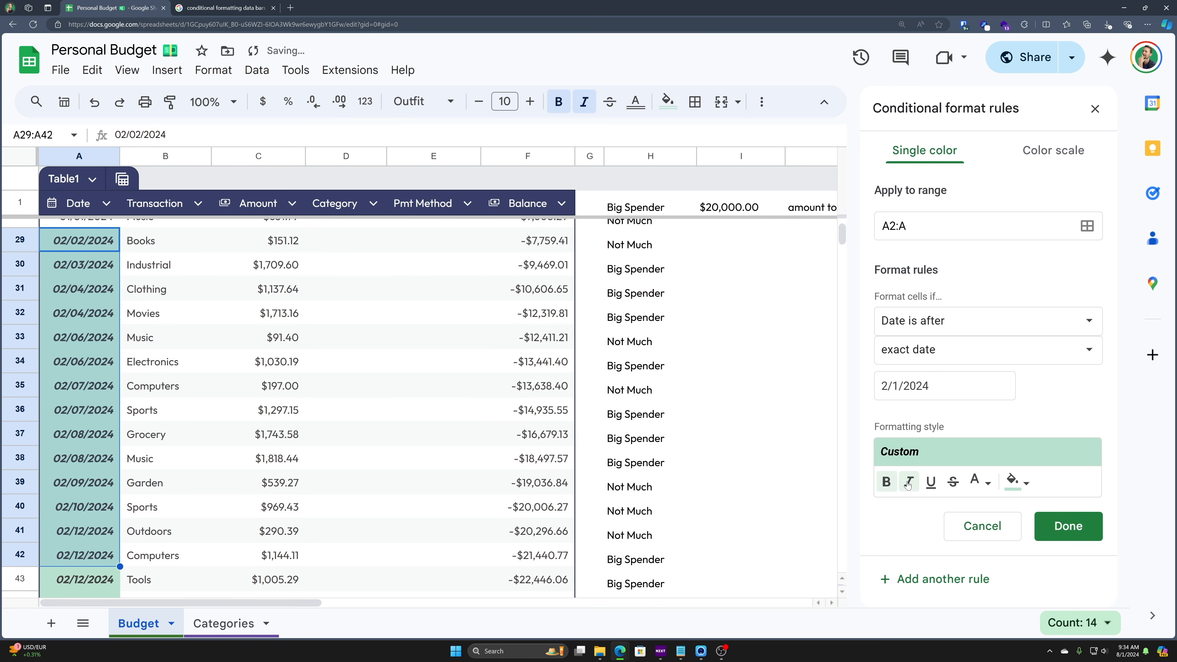
{"action": "left_click", "coordinate": [930, 485]}
{"action": "left_click", "coordinate": [946, 485]}
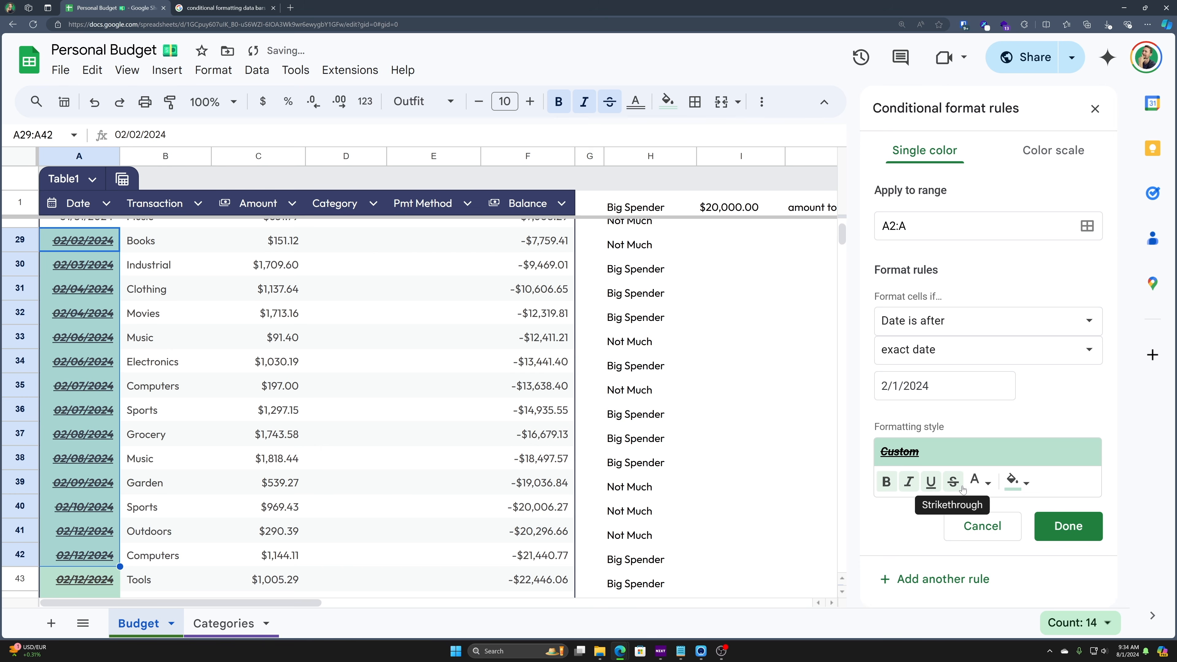
- Give the rule red text on bright green fill and change its range to C2:C
{"action": "left_click", "coordinate": [979, 482]}
{"action": "left_click", "coordinate": [983, 454]}
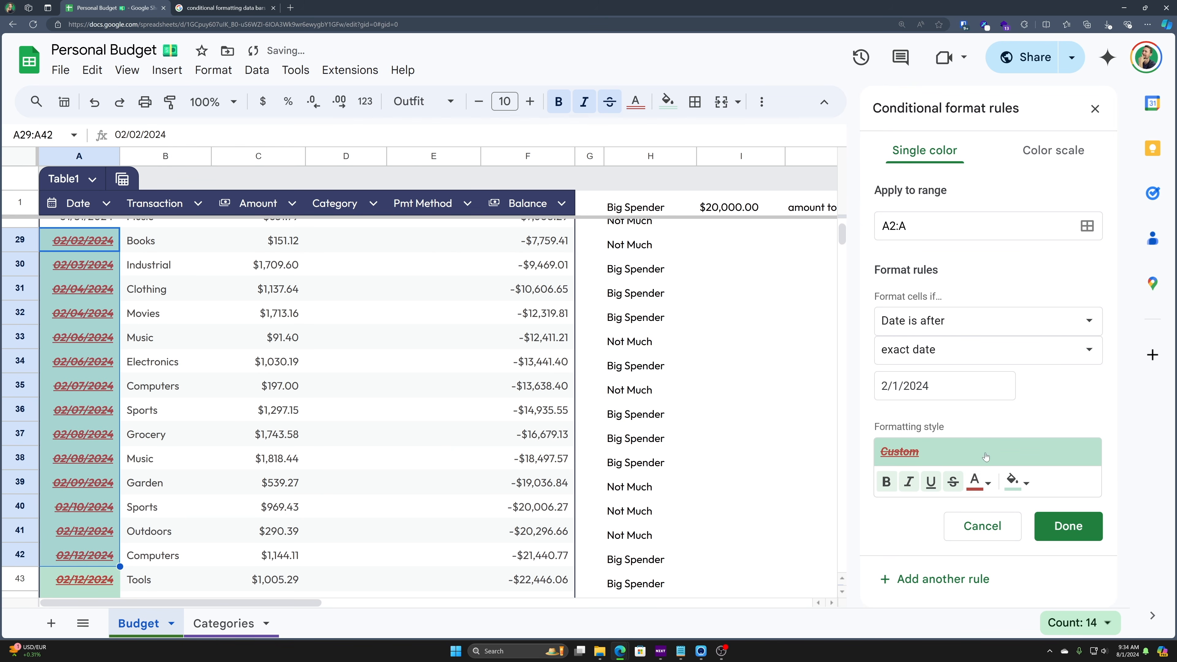
{"action": "left_click", "coordinate": [1017, 483]}
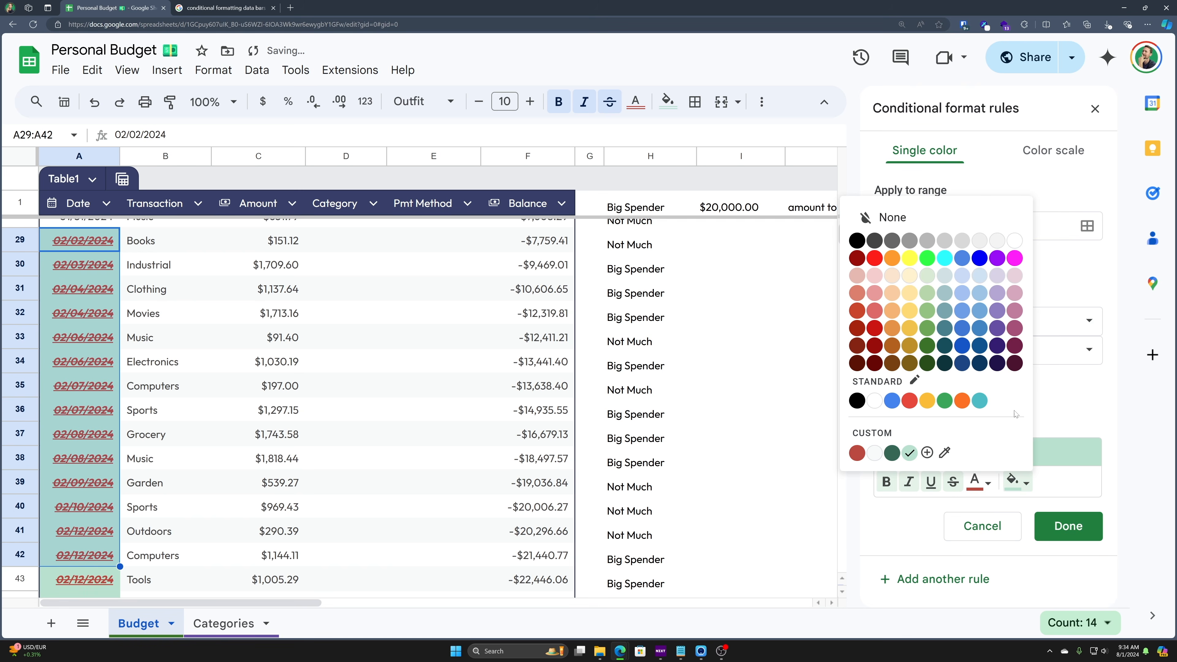
{"action": "left_click", "coordinate": [927, 264]}
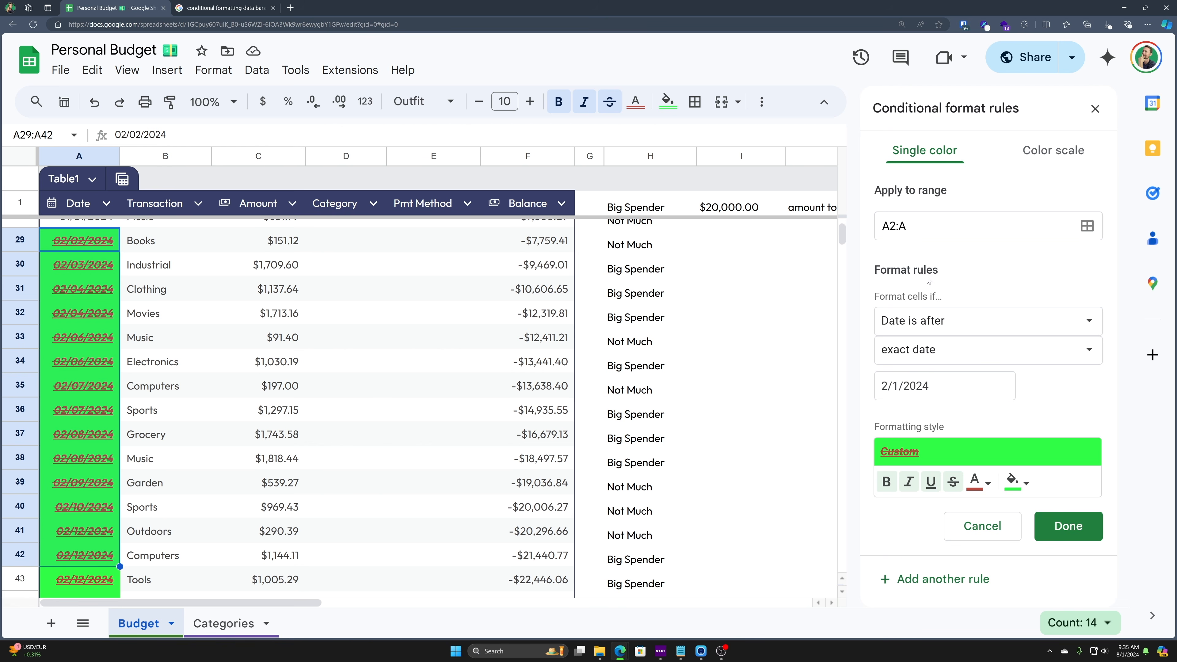
{"action": "left_click_drag", "start_coordinate": [930, 226], "coordinate": [836, 218]}
{"action": "type", "text": "C2:C"}
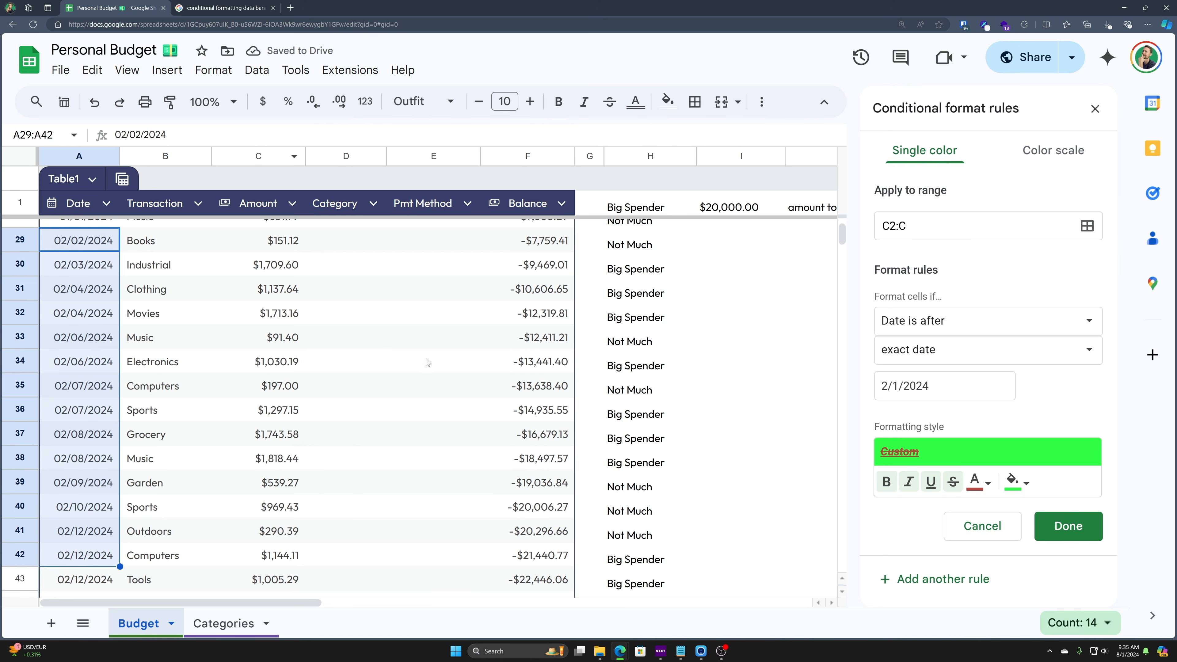
- Set the Amount rule to Greater than 500 with no bold, italic, underline or strikethrough, dark green fill and white text
{"action": "left_click", "coordinate": [995, 329]}
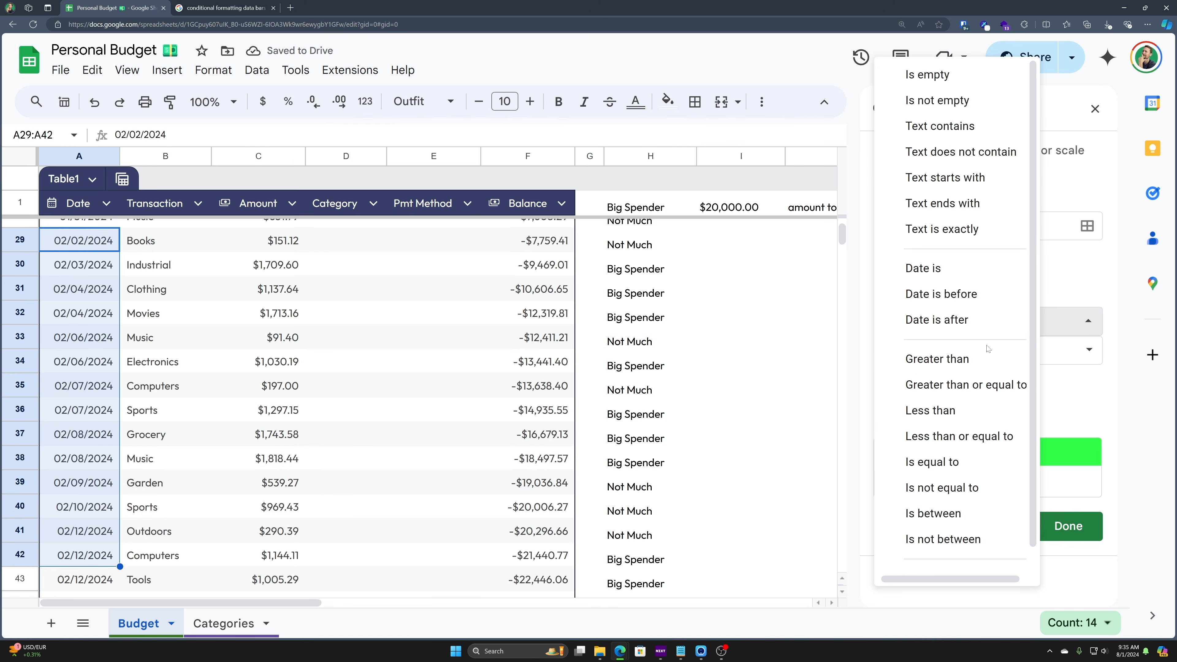
{"action": "left_click", "coordinate": [974, 359]}
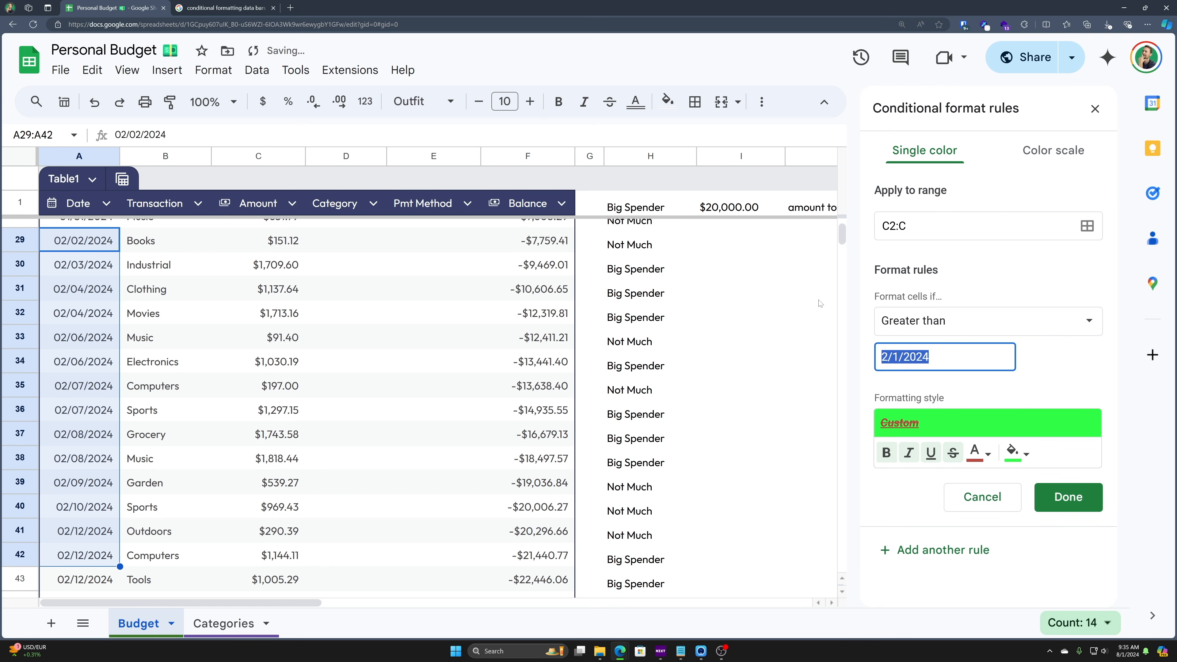
{"action": "type", "text": "500"}
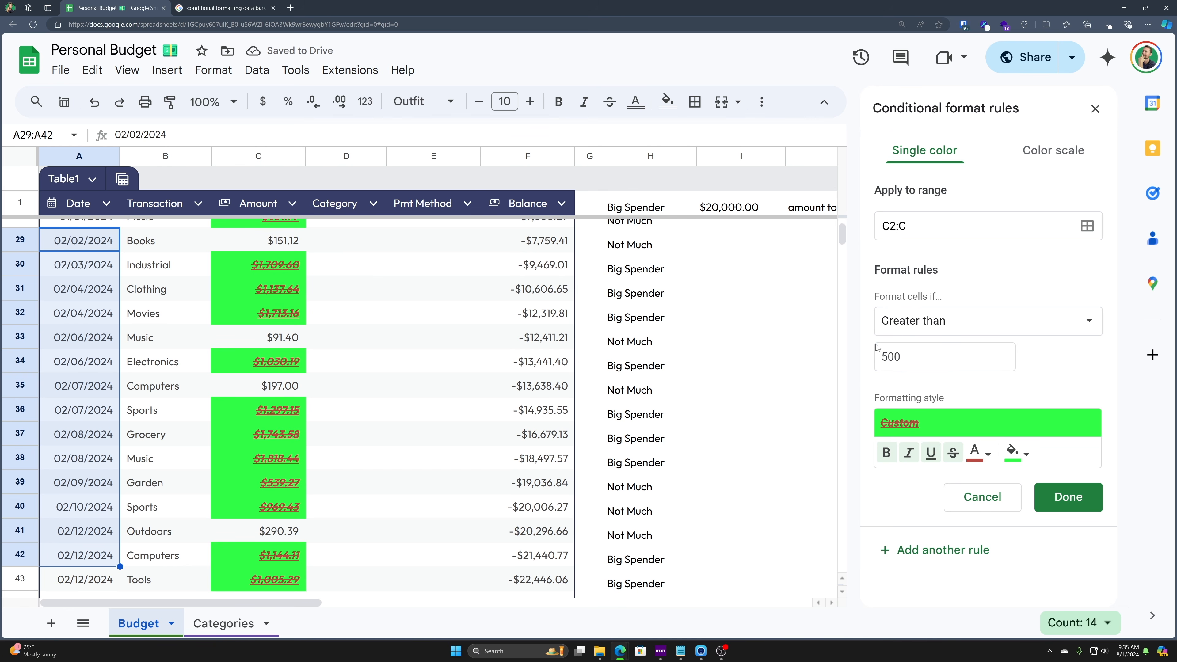
{"action": "left_click", "coordinate": [886, 453]}
{"action": "left_click", "coordinate": [909, 452]}
{"action": "left_click", "coordinate": [931, 452]}
{"action": "left_click", "coordinate": [953, 453]}
{"action": "left_click", "coordinate": [1016, 452]}
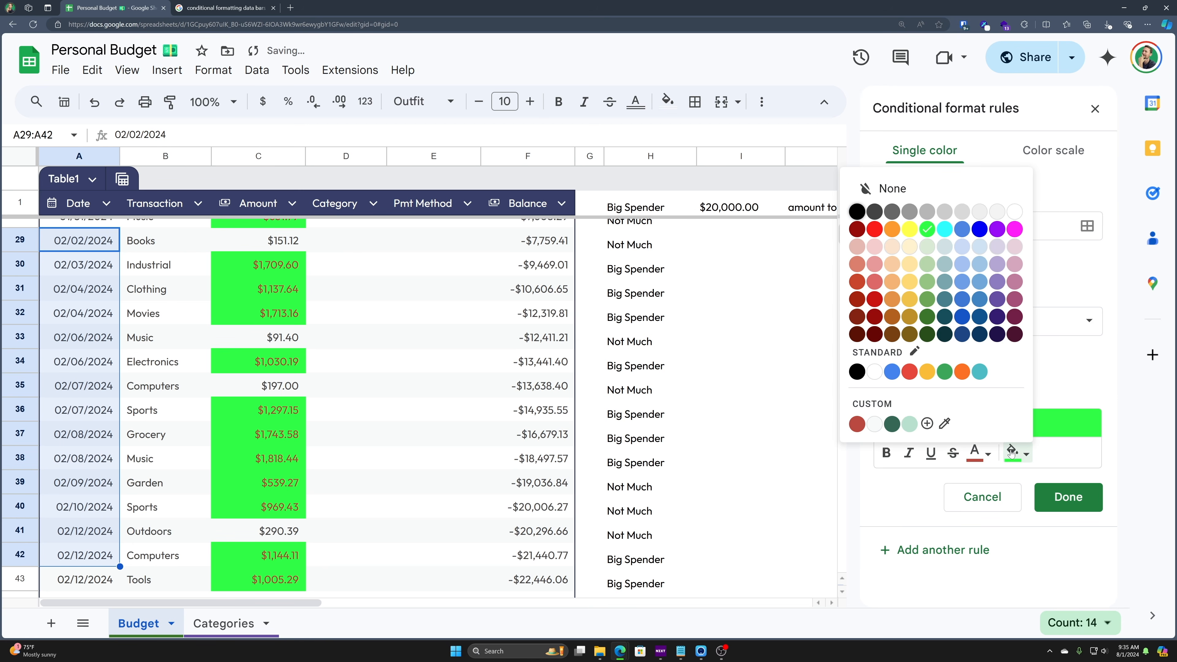
{"action": "left_click", "coordinate": [936, 318]}
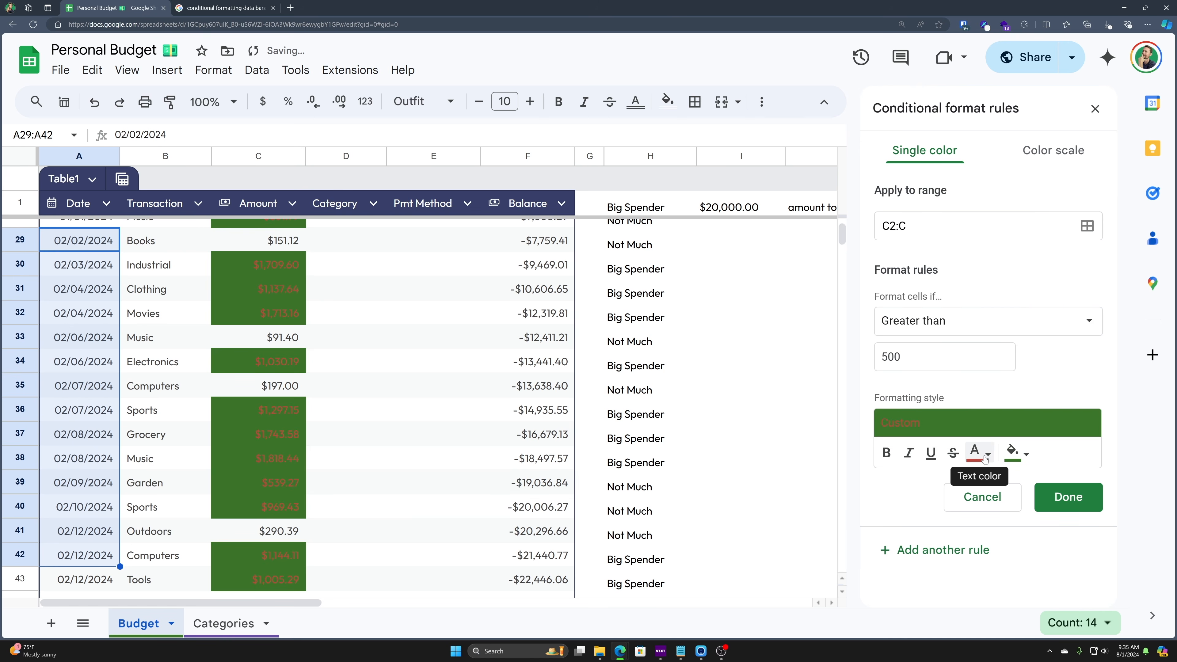
{"action": "left_click", "coordinate": [976, 453]}
{"action": "left_click", "coordinate": [1000, 371]}
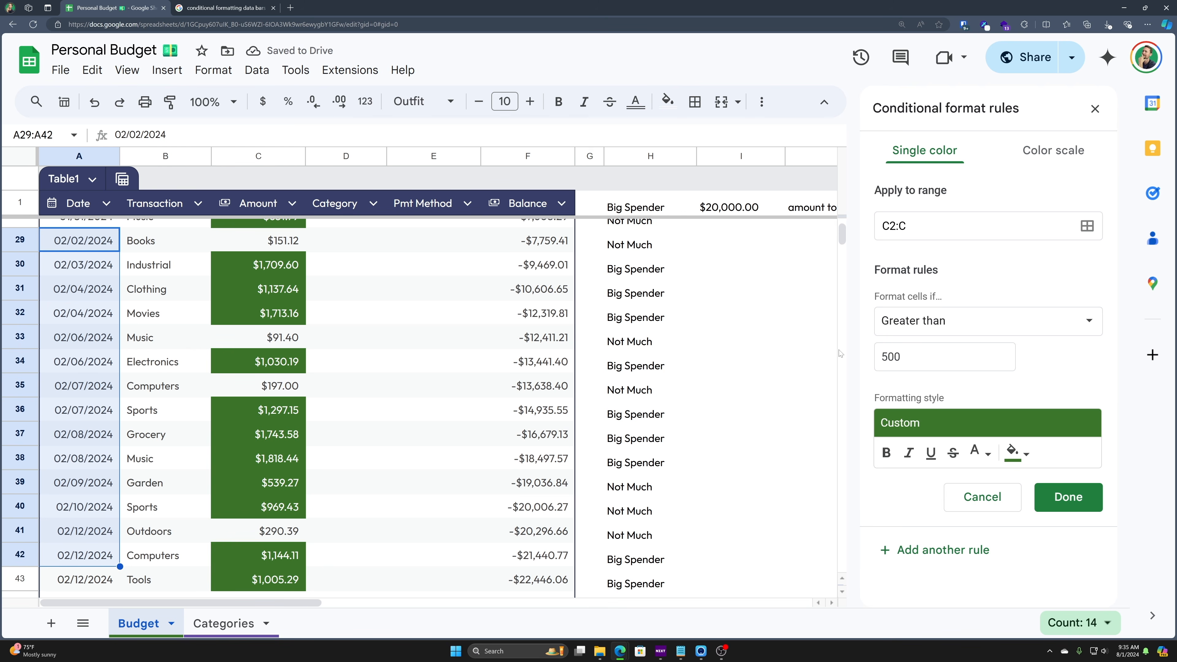
- Change the condition to Less than 100 and the highlight fill to red
{"action": "left_click", "coordinate": [932, 329]}
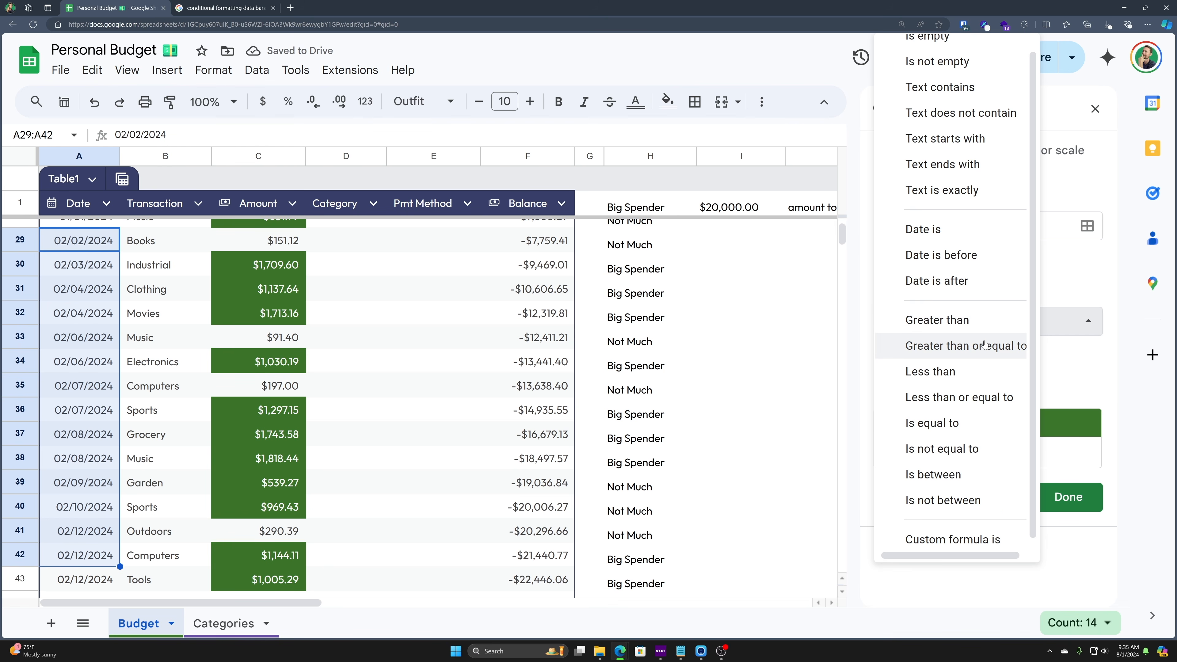
{"action": "left_click", "coordinate": [945, 374]}
{"action": "double_click", "coordinate": [900, 357]}
{"action": "type", "text": "100"}
{"action": "left_click", "coordinate": [903, 427]}
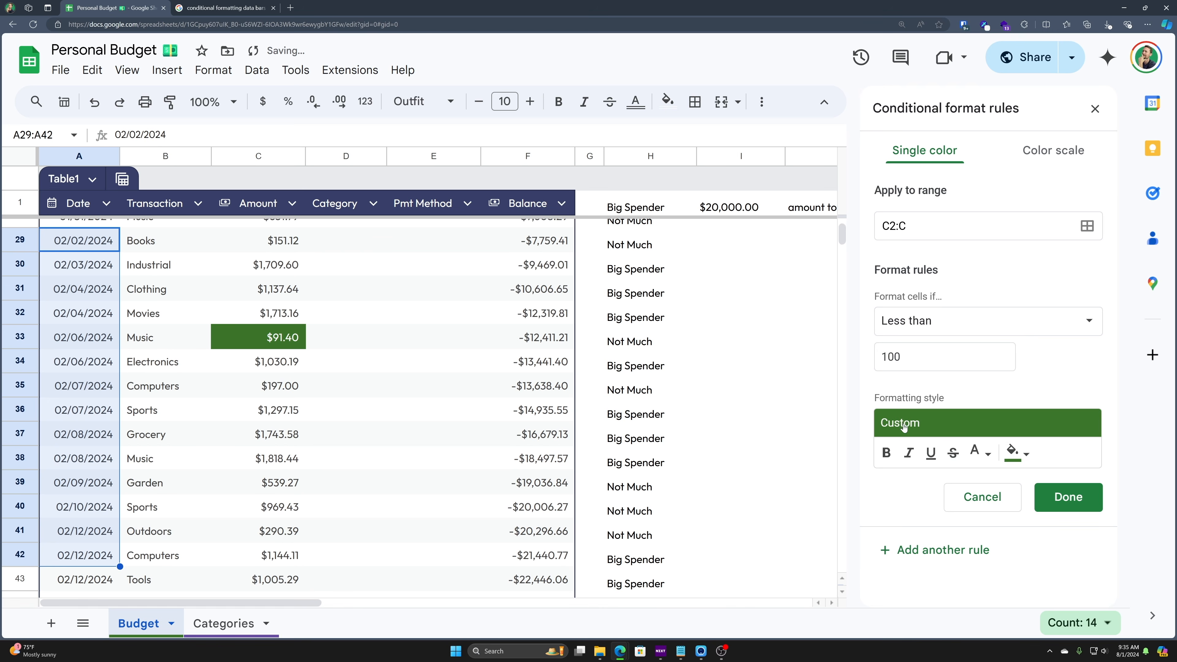
{"action": "left_click", "coordinate": [1017, 453]}
{"action": "left_click", "coordinate": [857, 424]}
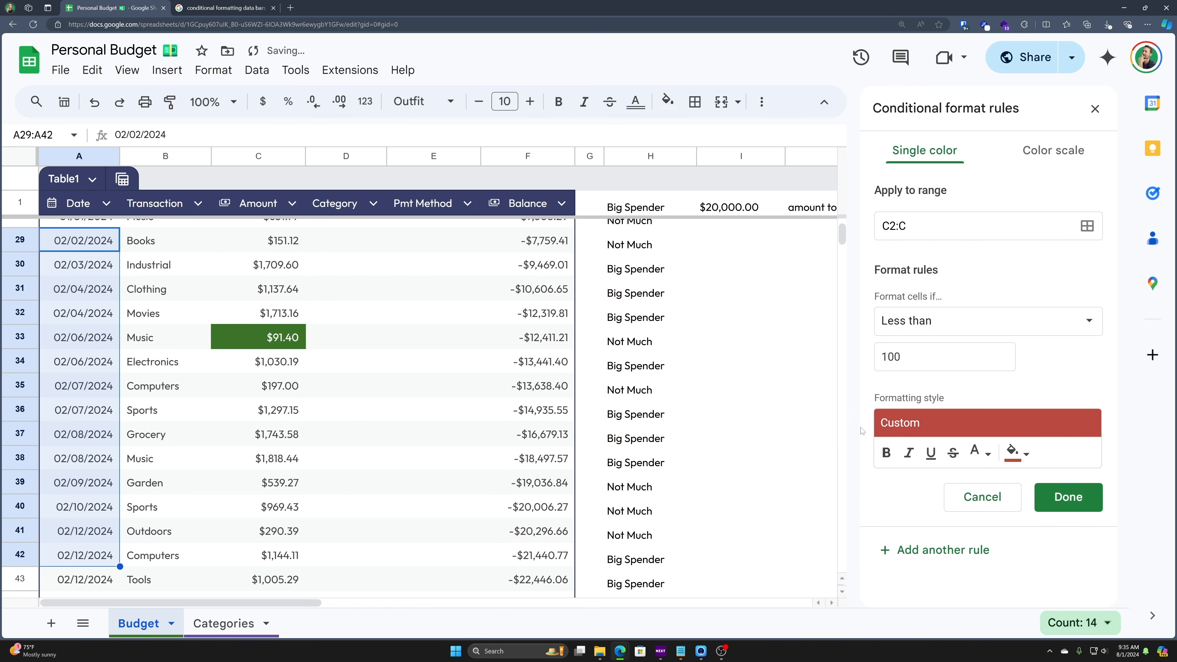
{"action": "scroll", "coordinate": [352, 464], "scroll_direction": "up", "scroll_amount": 3}
{"action": "scroll", "coordinate": [353, 462], "scroll_direction": "down", "scroll_amount": 5}
{"action": "scroll", "coordinate": [352, 461], "scroll_direction": "down", "scroll_amount": 5}
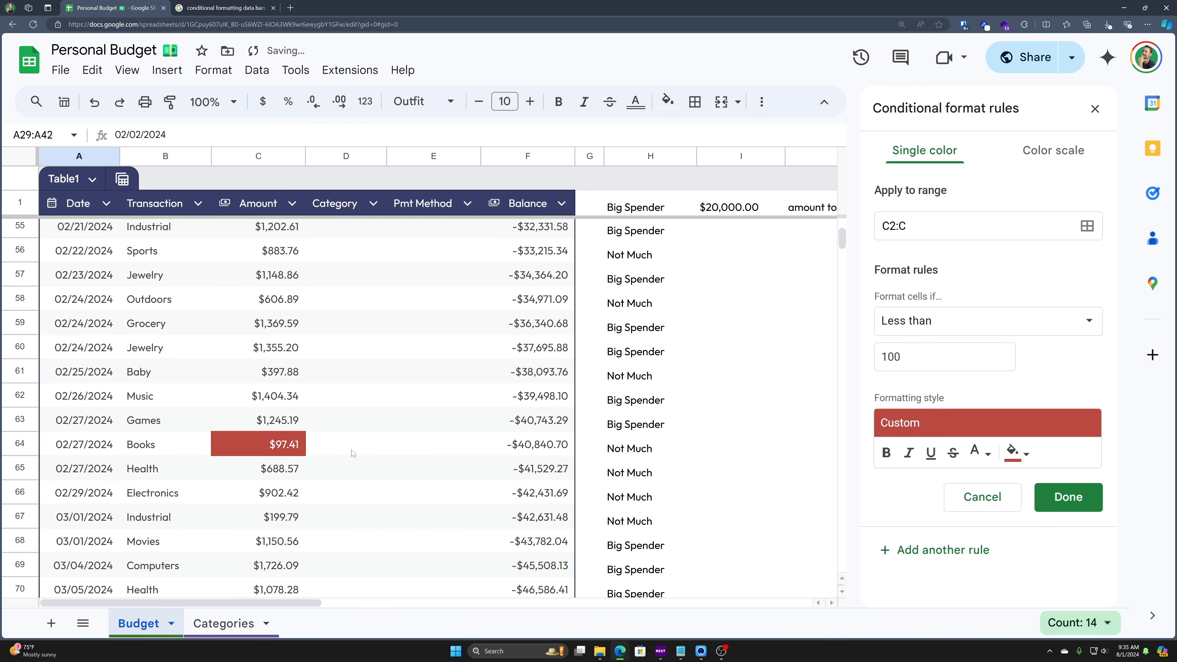
{"action": "scroll", "coordinate": [351, 455], "scroll_direction": "up", "scroll_amount": 10}
{"action": "scroll", "coordinate": [370, 419], "scroll_direction": "up", "scroll_amount": 5}
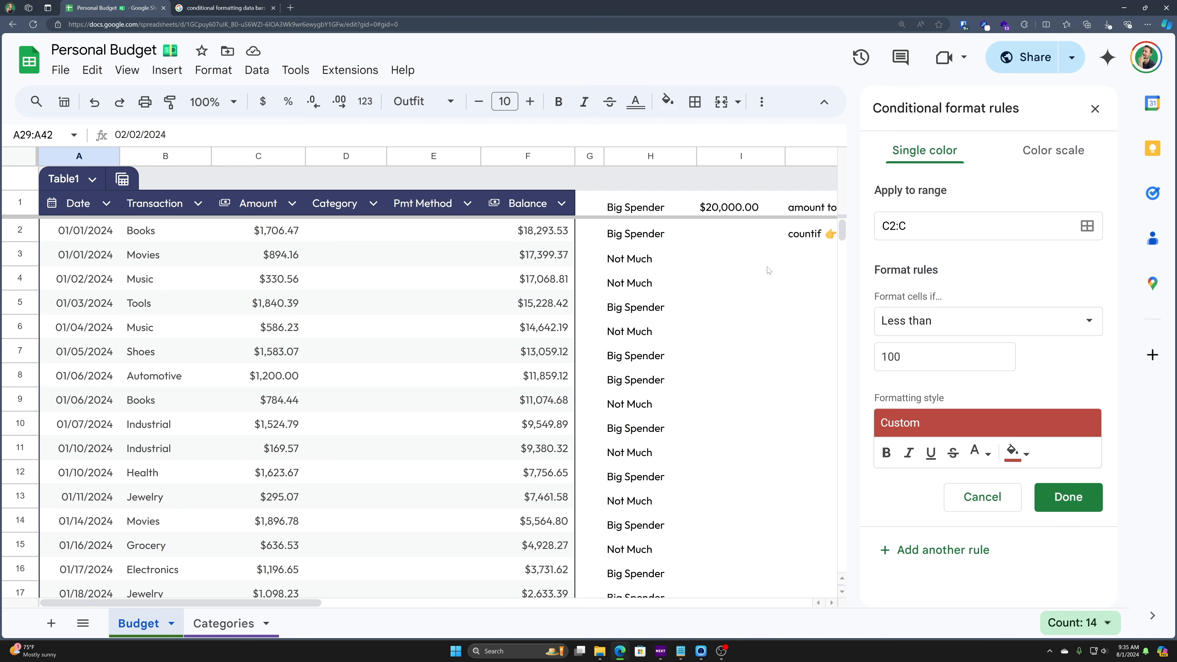
- Switch the Amount rule to a colour scale using the red-white-green preset
{"action": "left_click", "coordinate": [1063, 159]}
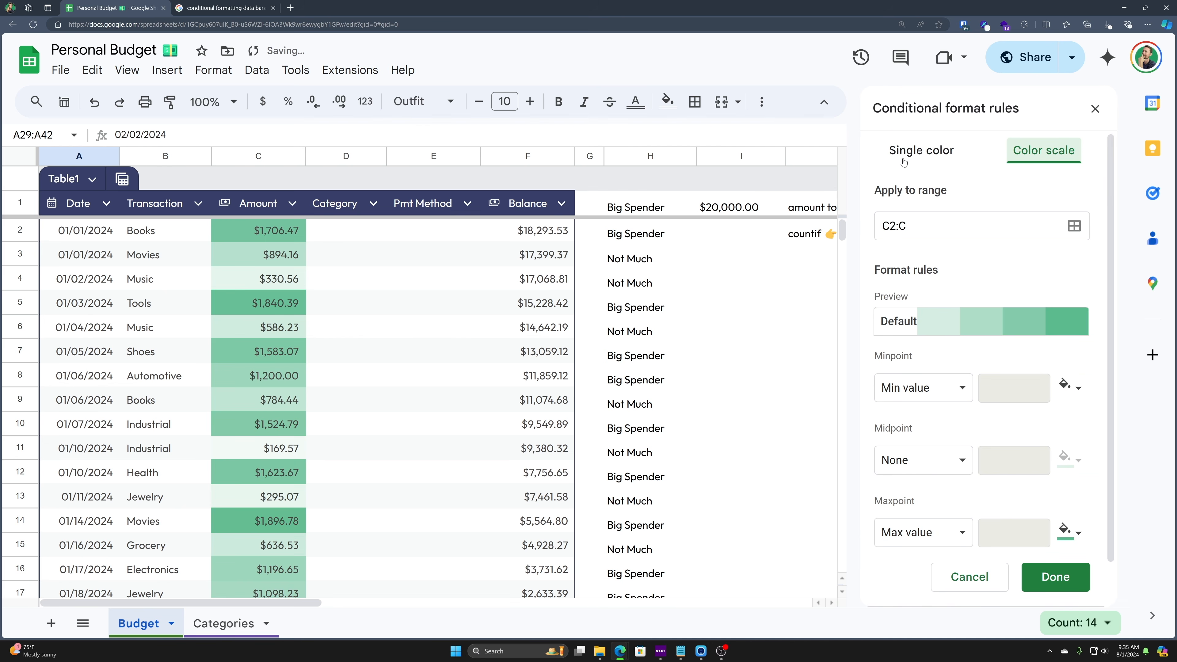
{"action": "left_click", "coordinate": [916, 154]}
{"action": "left_click", "coordinate": [1044, 158]}
{"action": "left_click", "coordinate": [1009, 327]}
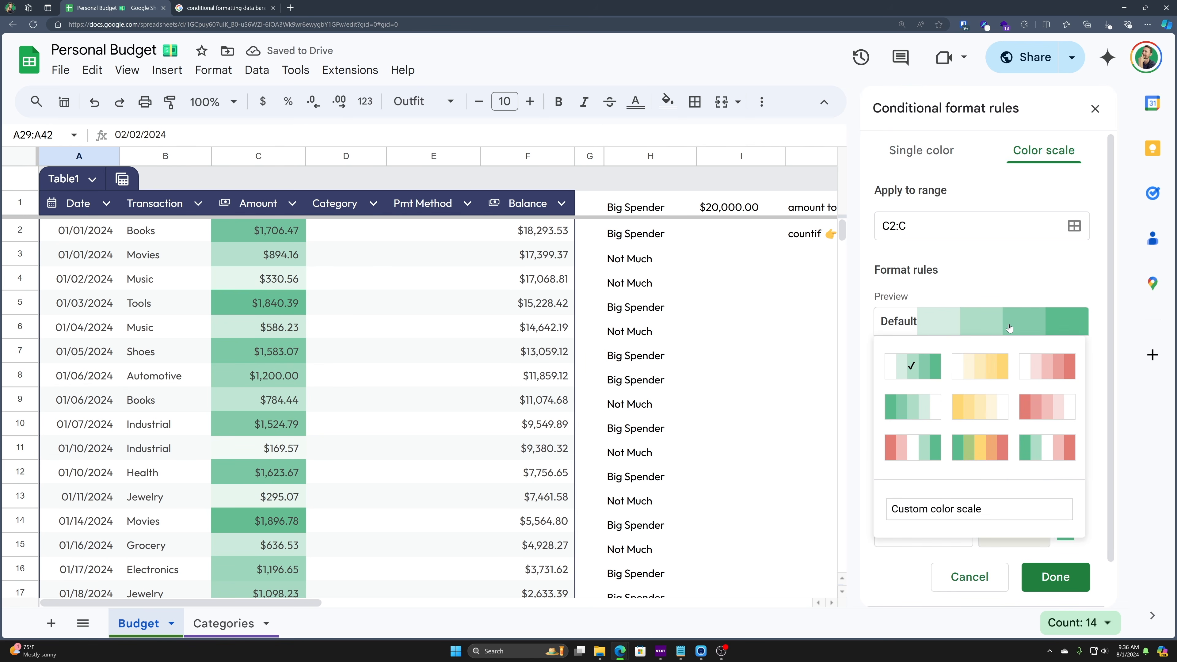
{"action": "left_click", "coordinate": [911, 445]}
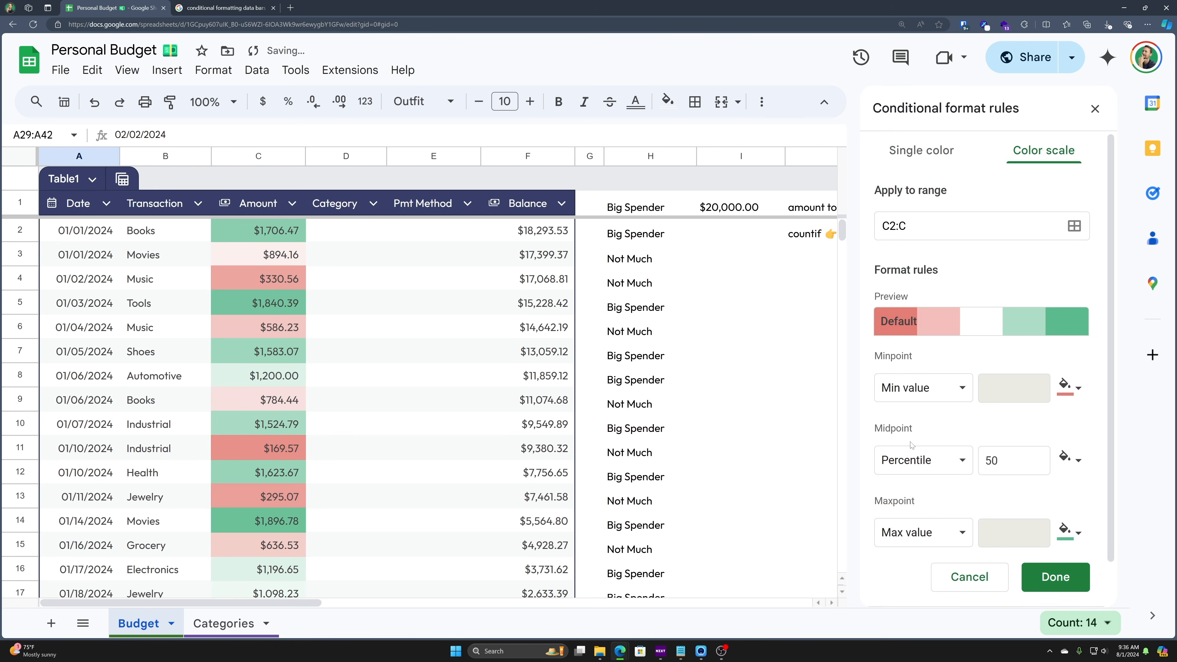
- Choose the custom colour scale, keeping the minpoint at Min value
{"action": "left_click", "coordinate": [1050, 331]}
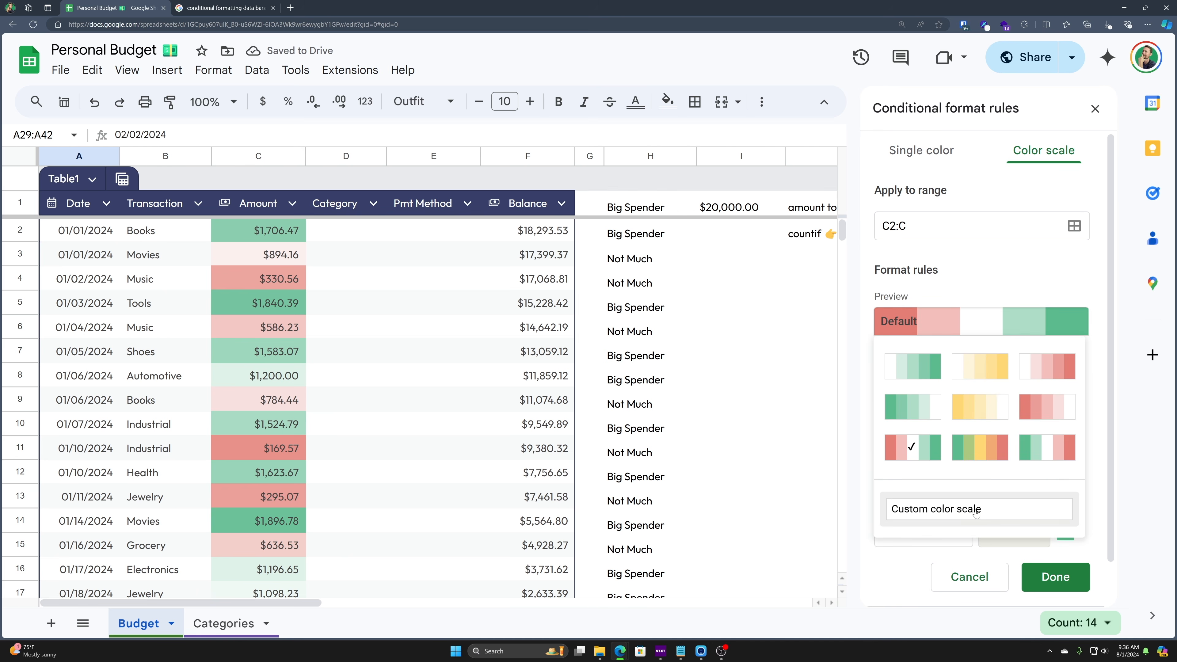
{"action": "left_click", "coordinate": [976, 509]}
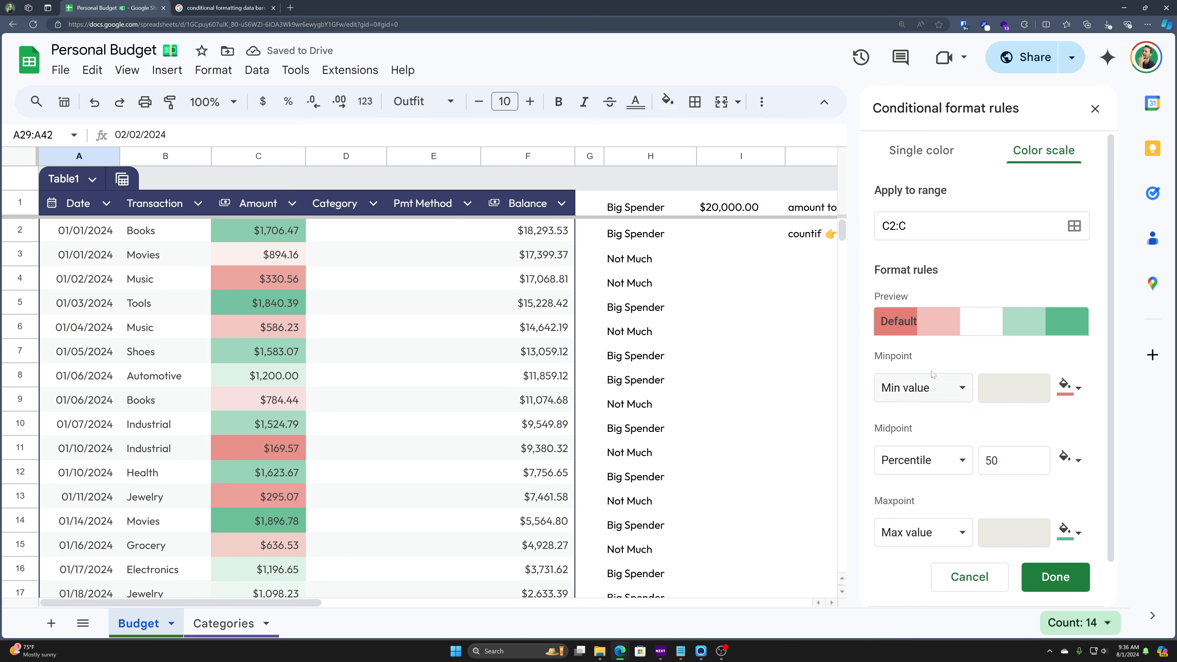
{"action": "left_click", "coordinate": [967, 329]}
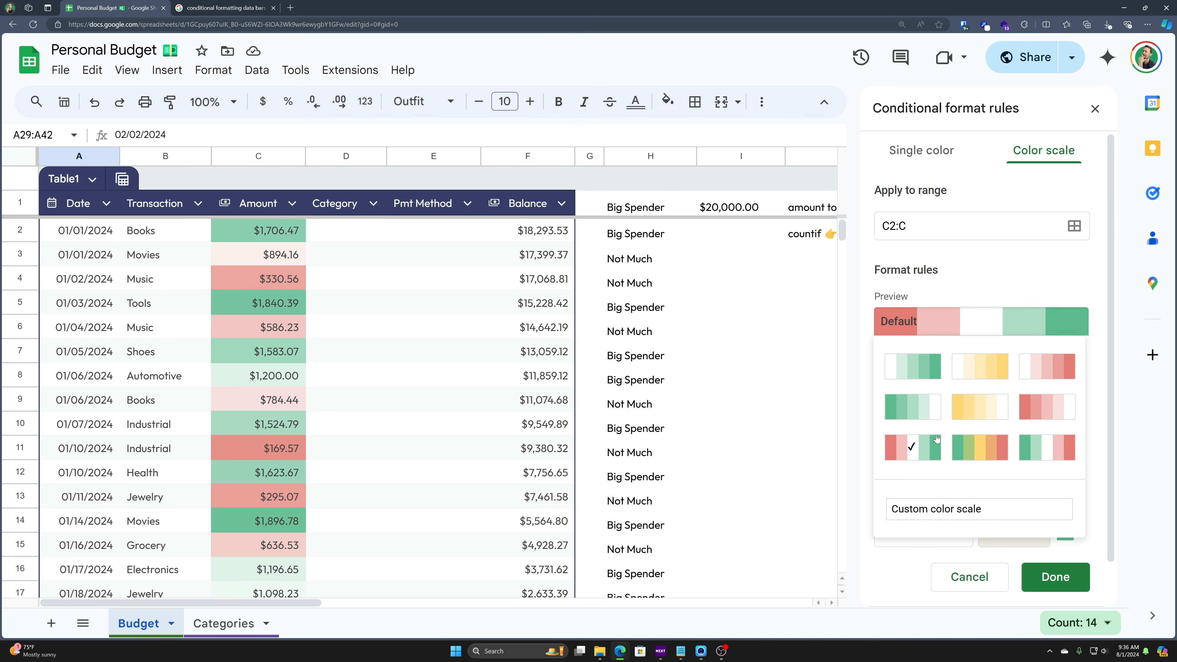
{"action": "left_click", "coordinate": [920, 452]}
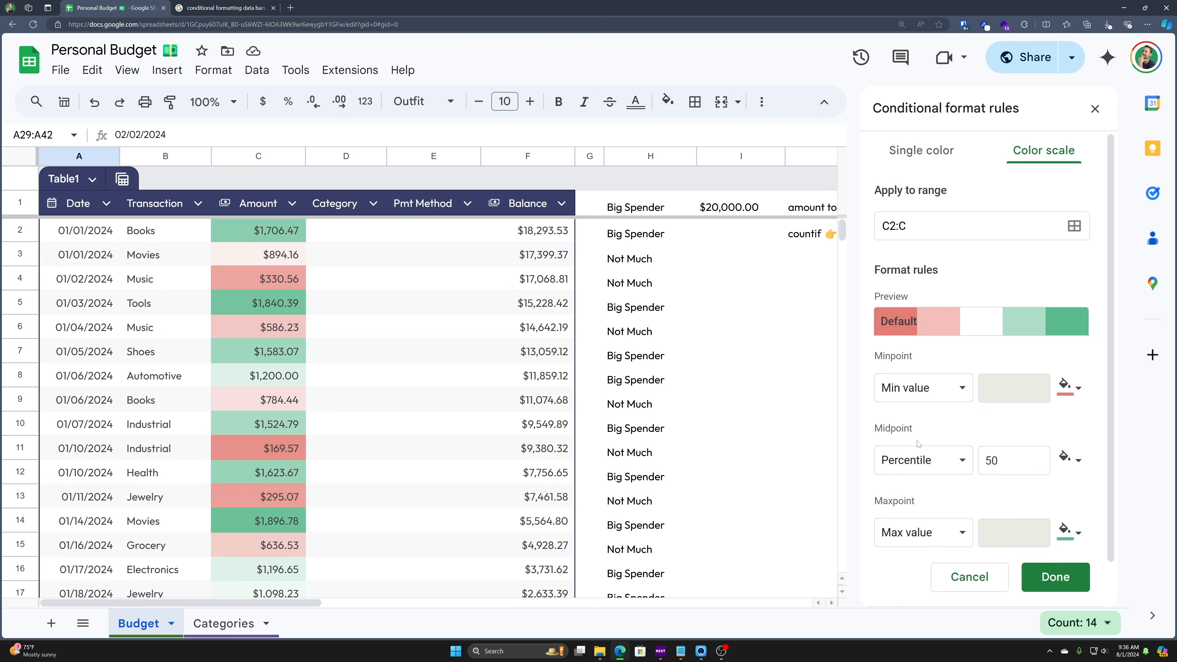
{"action": "left_click", "coordinate": [959, 389]}
{"action": "left_click", "coordinate": [950, 389]}
{"action": "left_click", "coordinate": [1066, 387]}
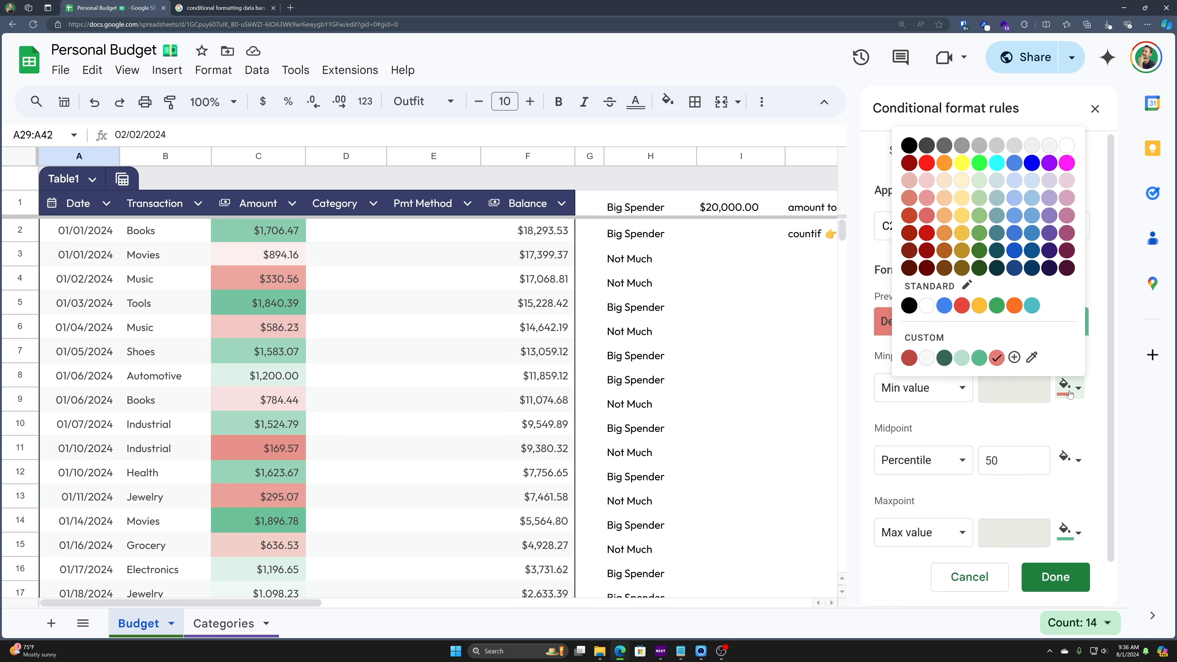
{"action": "left_click", "coordinate": [1071, 392]}
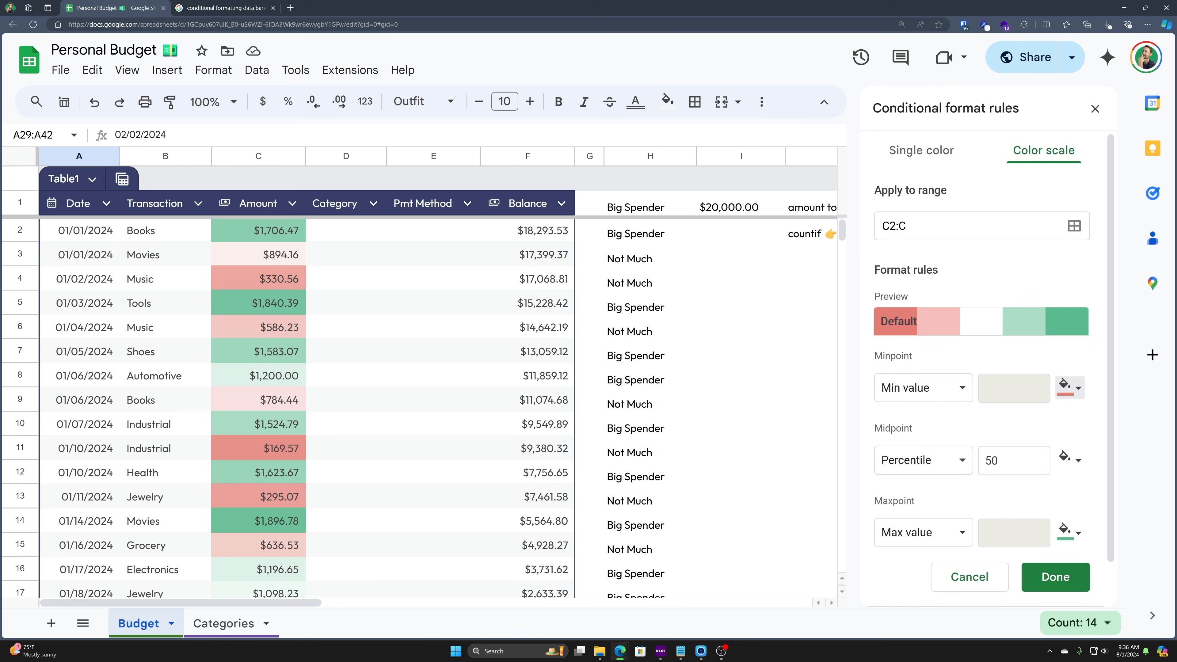
{"action": "scroll", "coordinate": [915, 485], "scroll_direction": "down", "scroll_amount": 1}
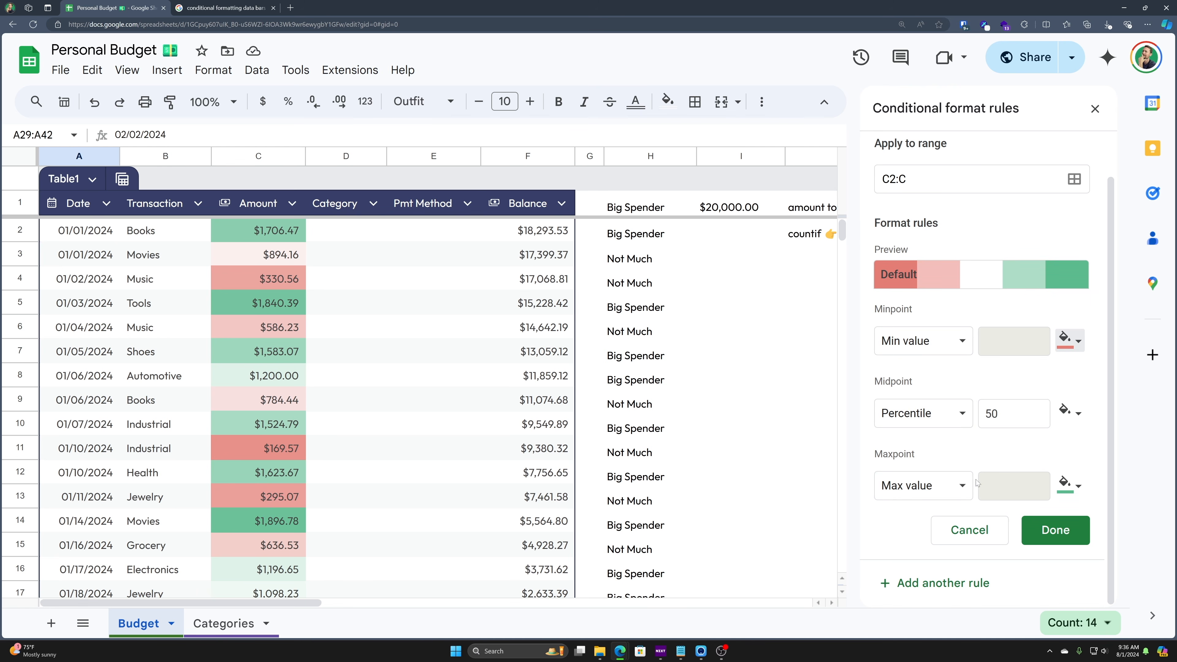
{"action": "left_click", "coordinate": [1066, 485]}
{"action": "left_click", "coordinate": [1068, 494]}
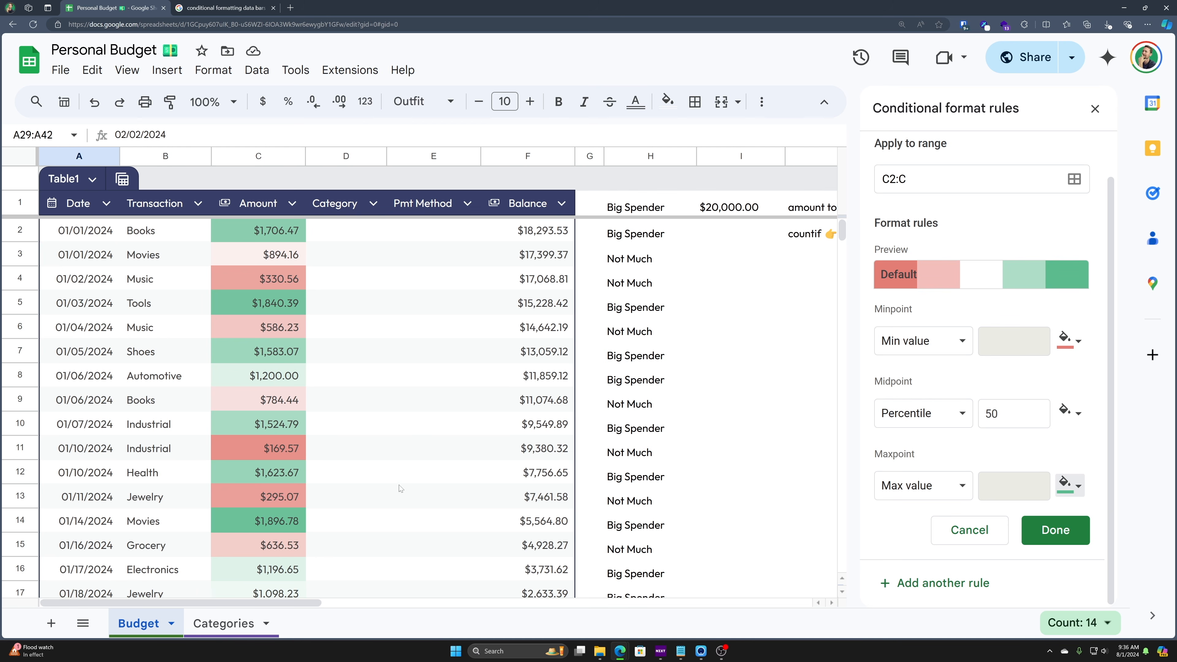
{"action": "scroll", "coordinate": [422, 465], "scroll_direction": "down", "scroll_amount": 5}
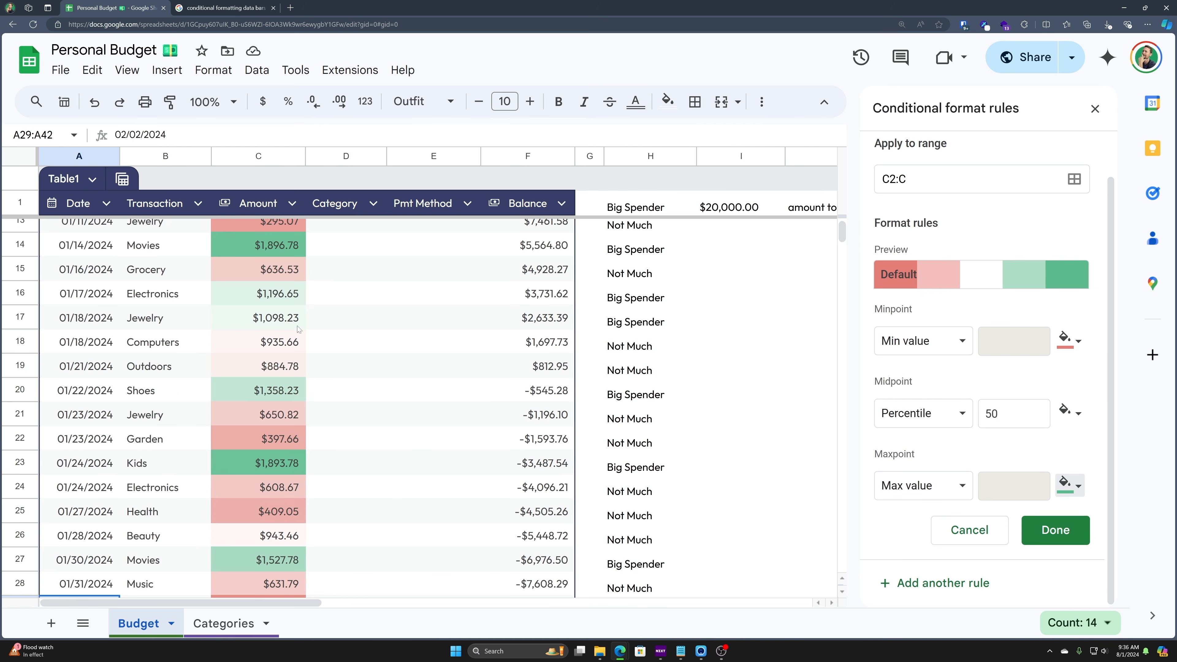
{"action": "scroll", "coordinate": [298, 329], "scroll_direction": "down", "scroll_amount": 10}
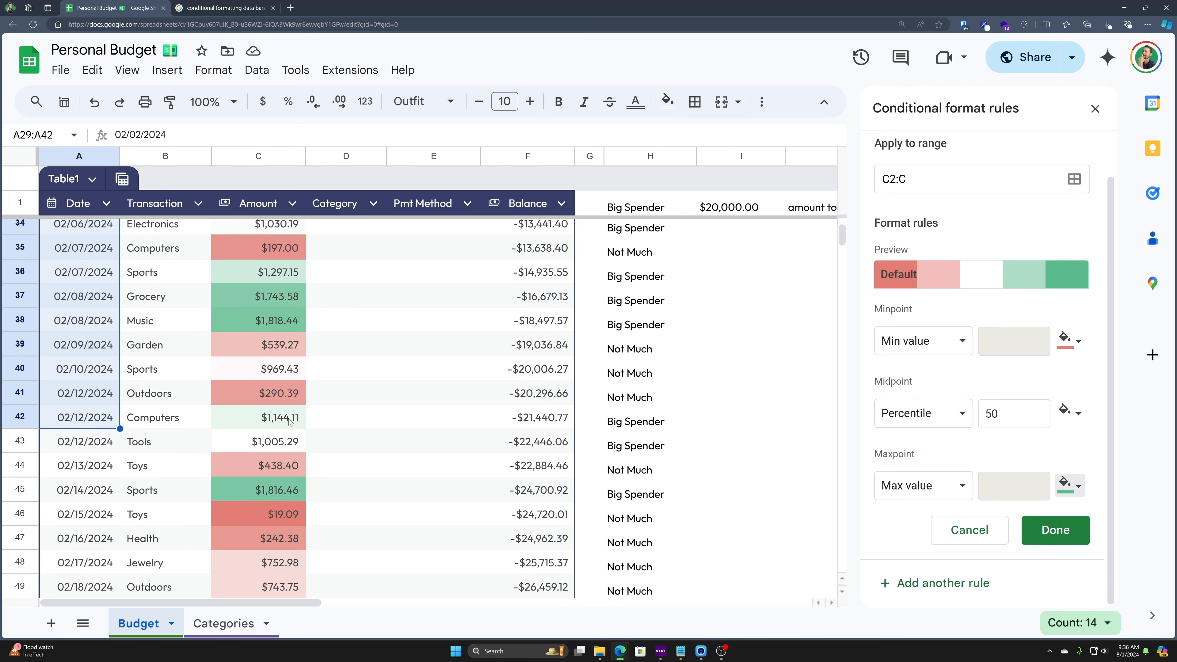
{"action": "scroll", "coordinate": [289, 419], "scroll_direction": "down", "scroll_amount": 8}
{"action": "scroll", "coordinate": [320, 431], "scroll_direction": "down", "scroll_amount": 10}
{"action": "scroll", "coordinate": [313, 455], "scroll_direction": "down", "scroll_amount": 6}
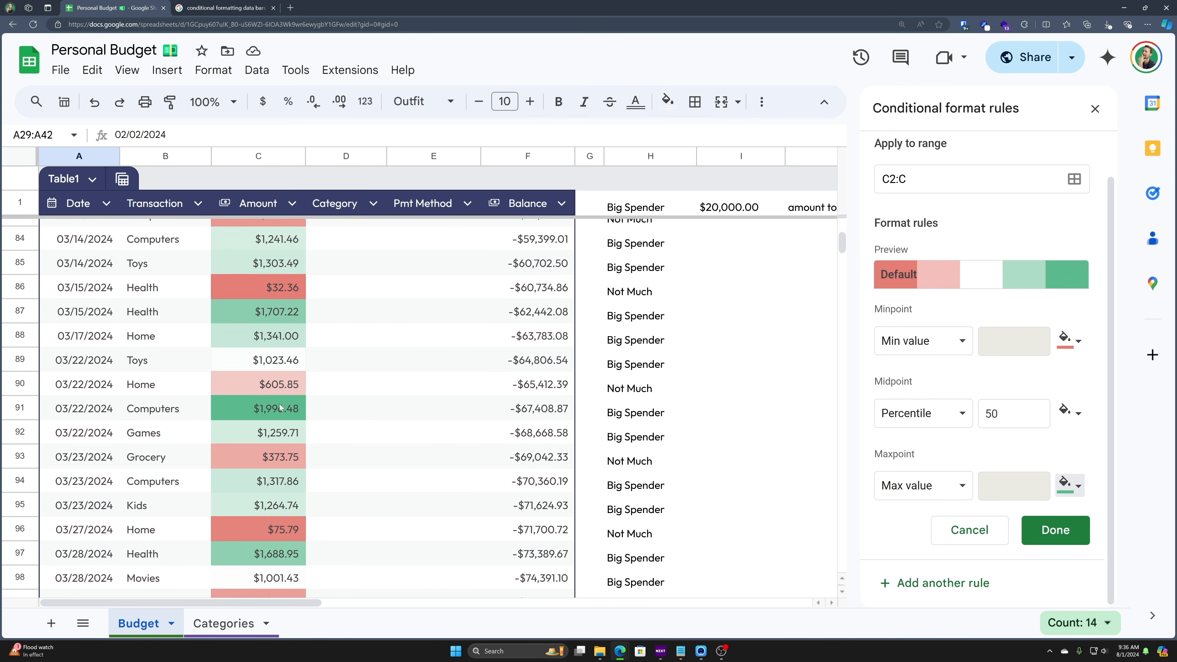
{"action": "left_click", "coordinate": [278, 406]}
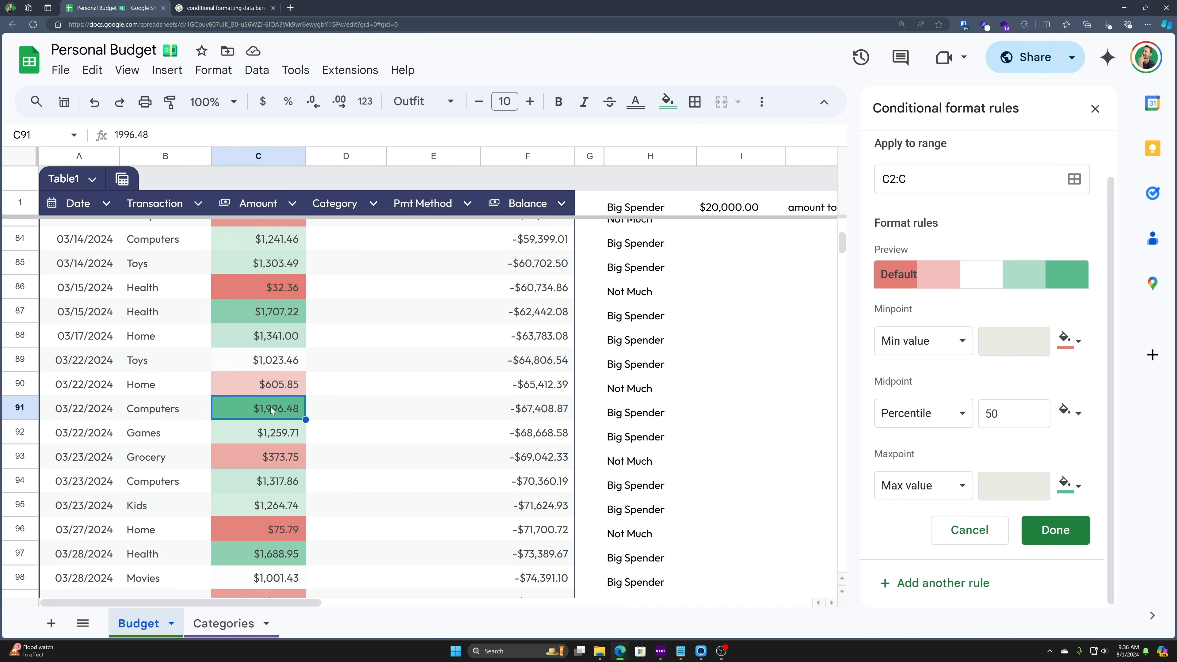
{"action": "scroll", "coordinate": [270, 481], "scroll_direction": "down", "scroll_amount": 2}
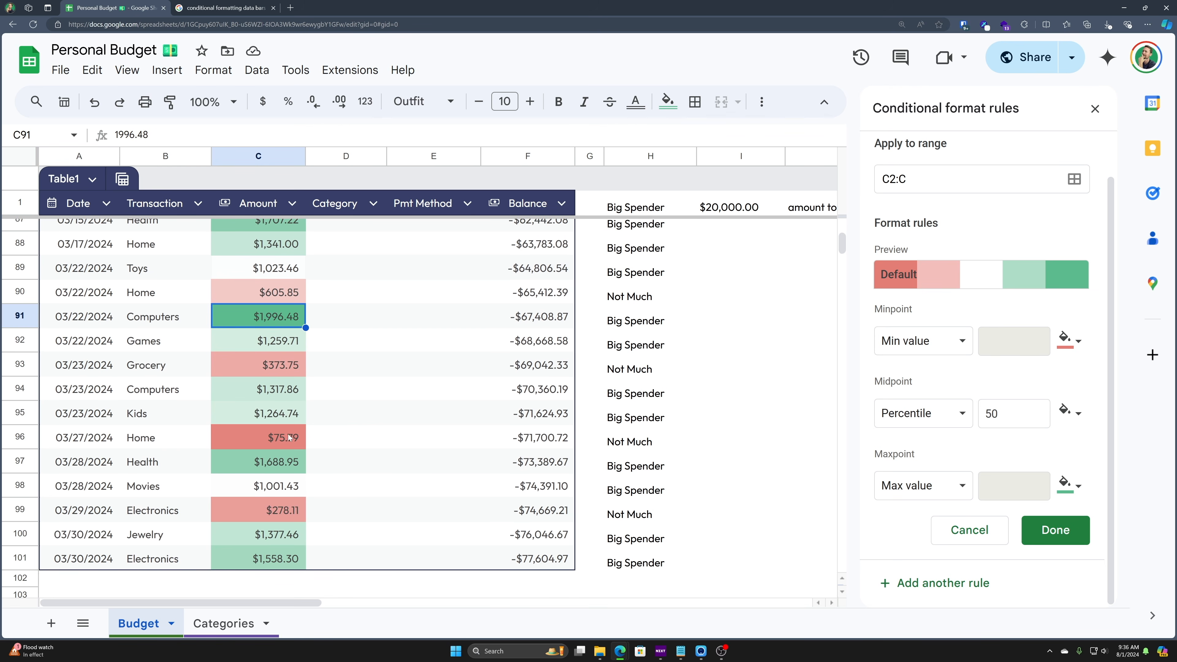
- Try midpoint percentiles of 75 and then 25 for the Amount colour scale
{"action": "double_click", "coordinate": [1001, 413]}
{"action": "type", "text": "75"}
{"action": "key", "text": "Tab"}
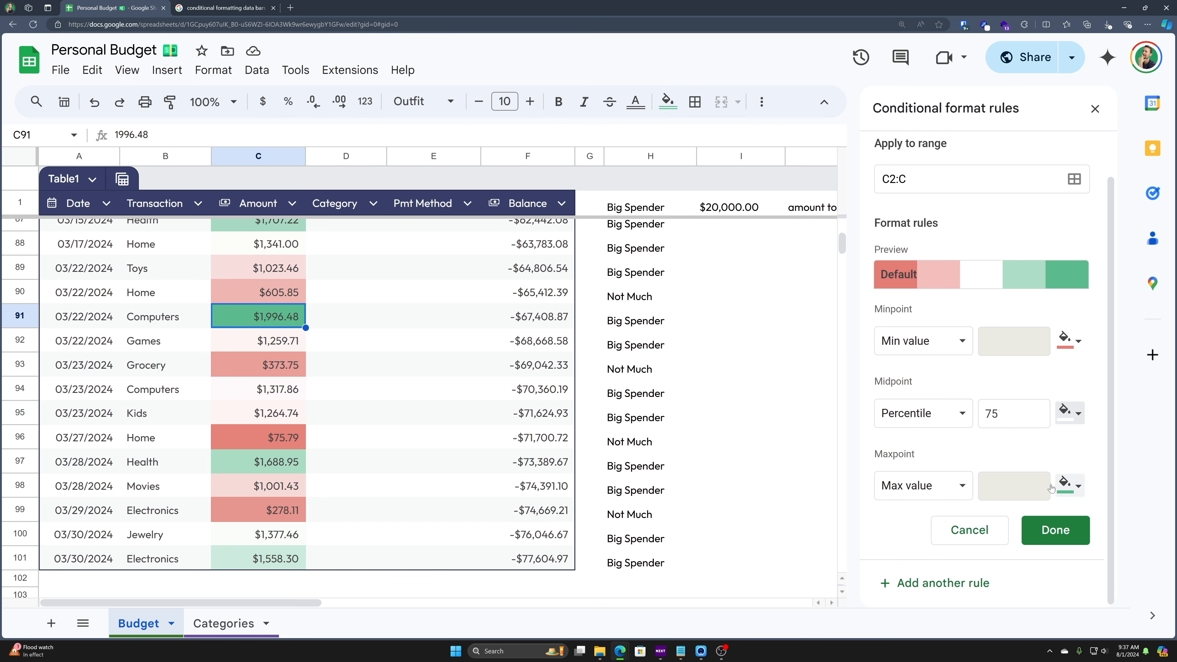
{"action": "scroll", "coordinate": [264, 401], "scroll_direction": "up", "scroll_amount": 5}
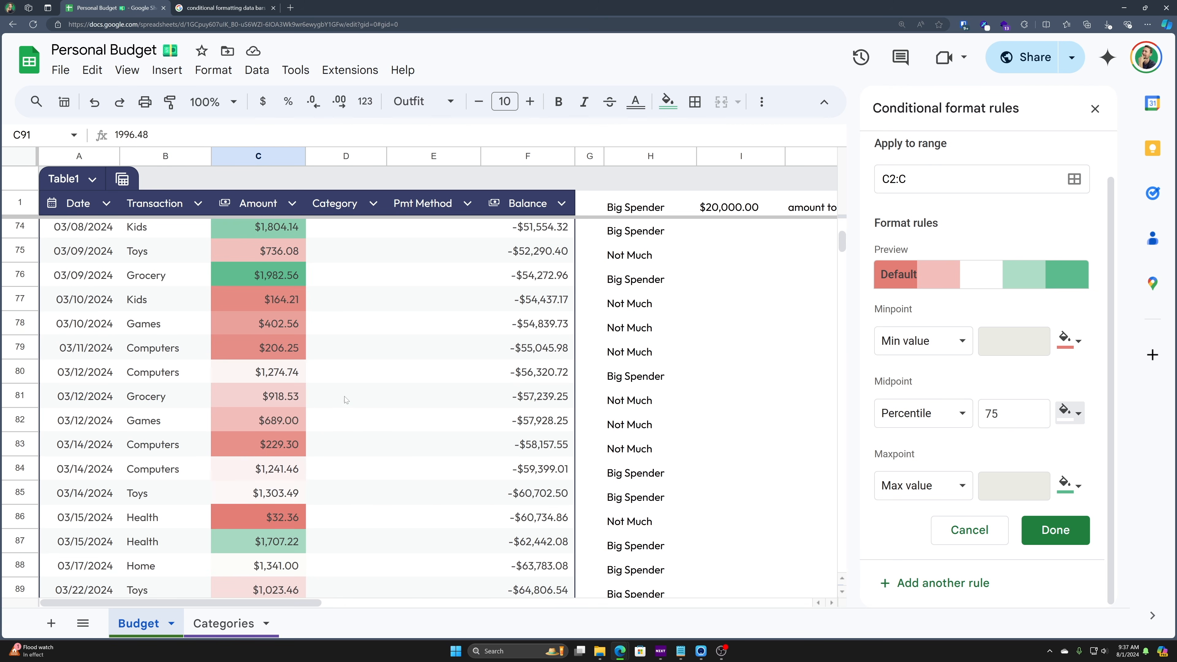
{"action": "scroll", "coordinate": [345, 399], "scroll_direction": "up", "scroll_amount": 12}
{"action": "scroll", "coordinate": [272, 312], "scroll_direction": "up", "scroll_amount": 13}
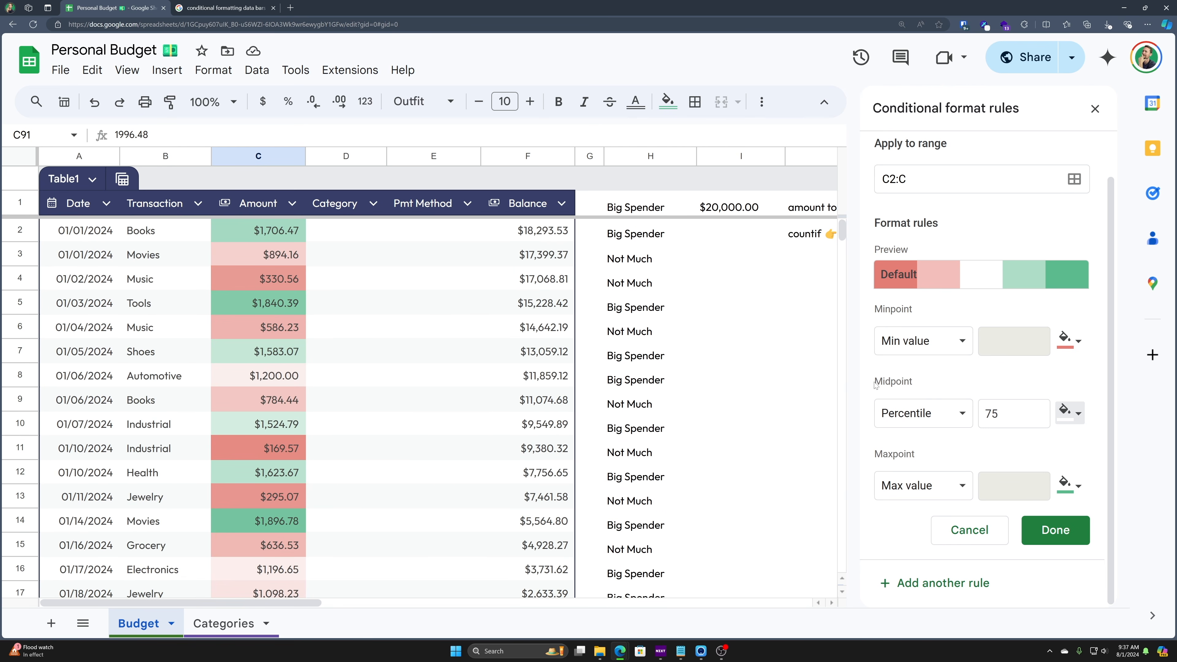
{"action": "double_click", "coordinate": [1001, 413]}
{"action": "type", "text": "2"}
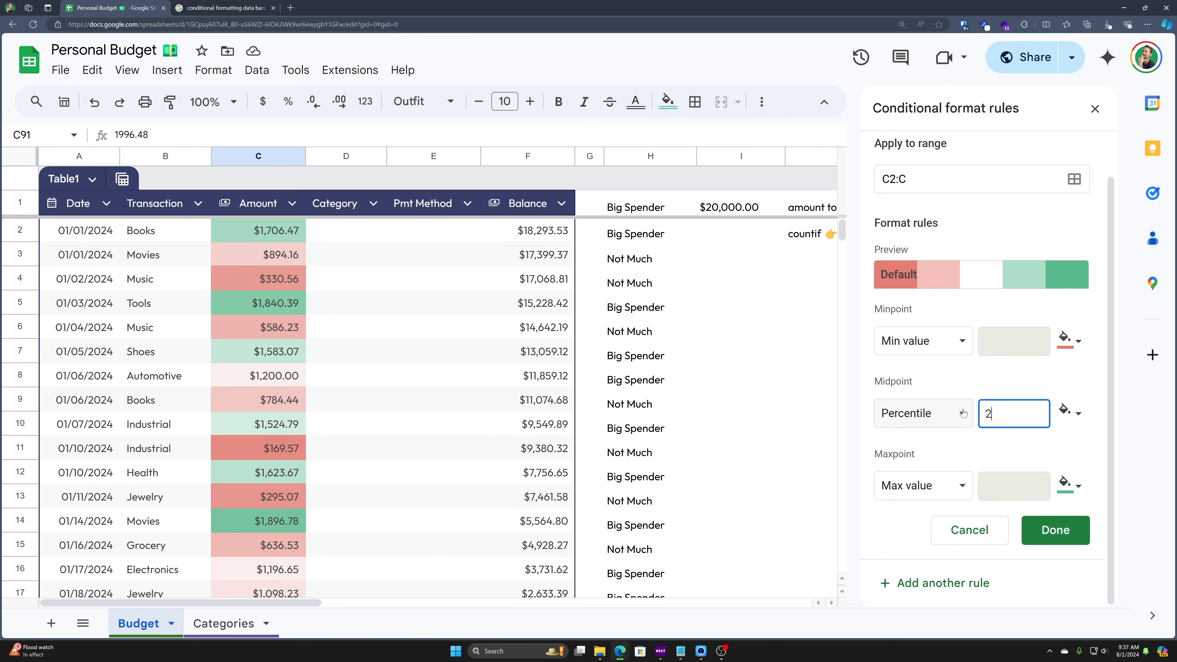
{"action": "type", "text": "5"}
{"action": "scroll", "coordinate": [381, 331], "scroll_direction": "down", "scroll_amount": 2}
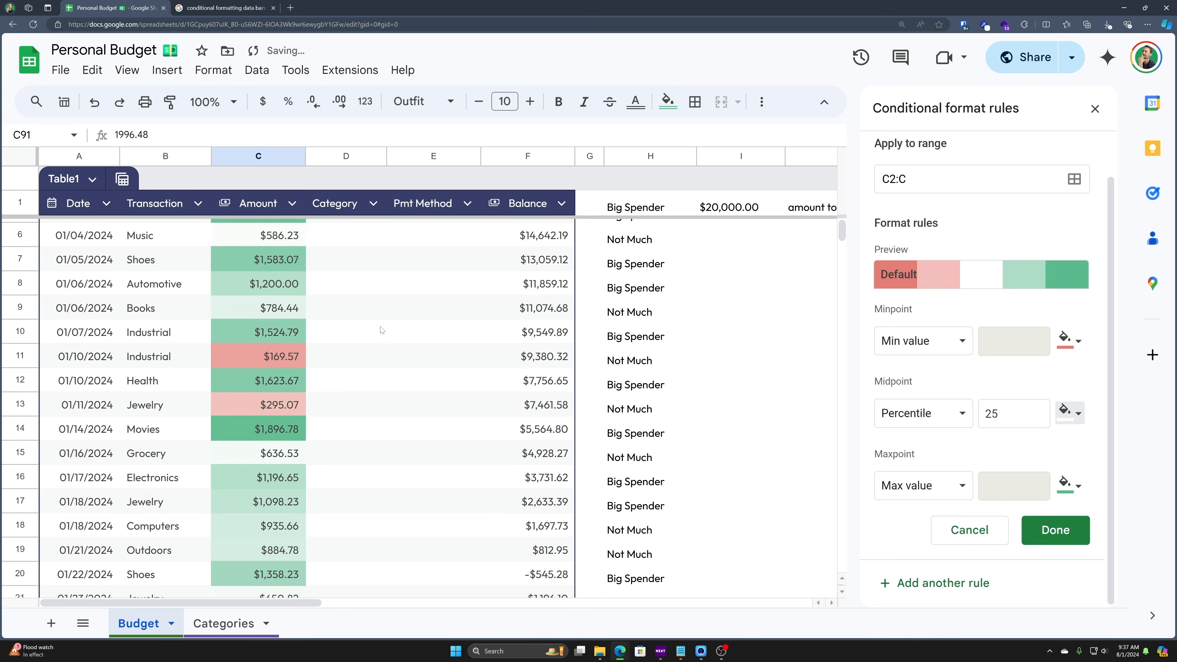
{"action": "scroll", "coordinate": [381, 331], "scroll_direction": "down", "scroll_amount": 14}
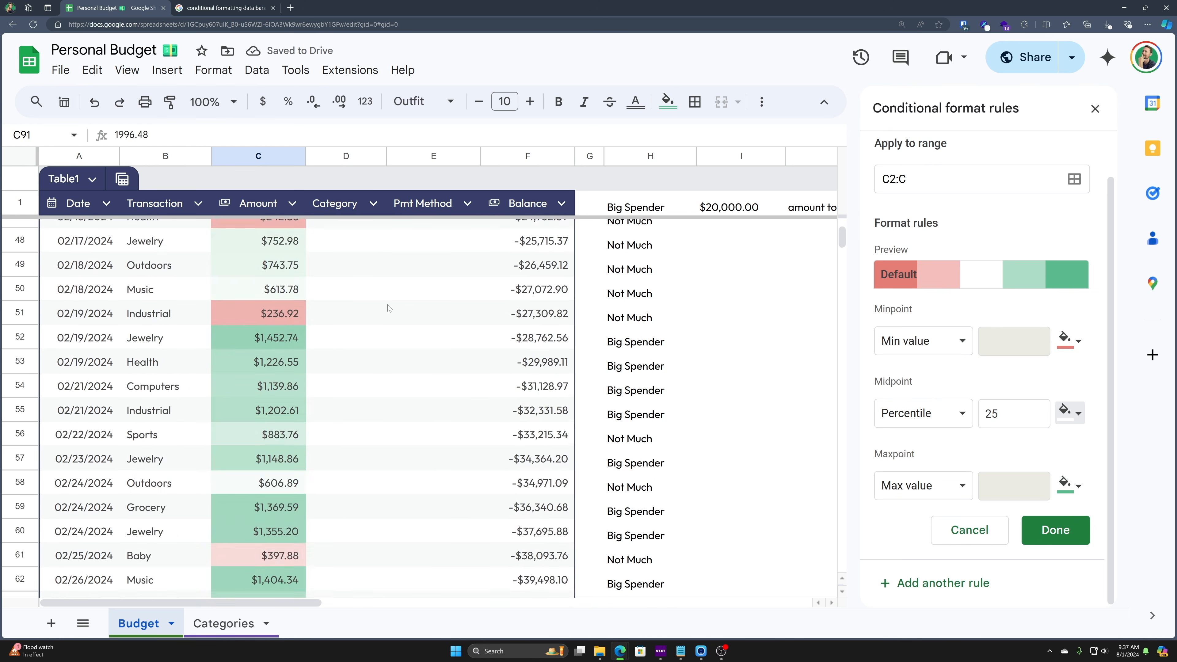
{"action": "scroll", "coordinate": [388, 309], "scroll_direction": "down", "scroll_amount": 15}
{"action": "scroll", "coordinate": [422, 334], "scroll_direction": "up", "scroll_amount": 7}
- Set the midpoint to the 50th percentile and save the colour scale rule
{"action": "double_click", "coordinate": [995, 413]}
{"action": "type", "text": "50"}
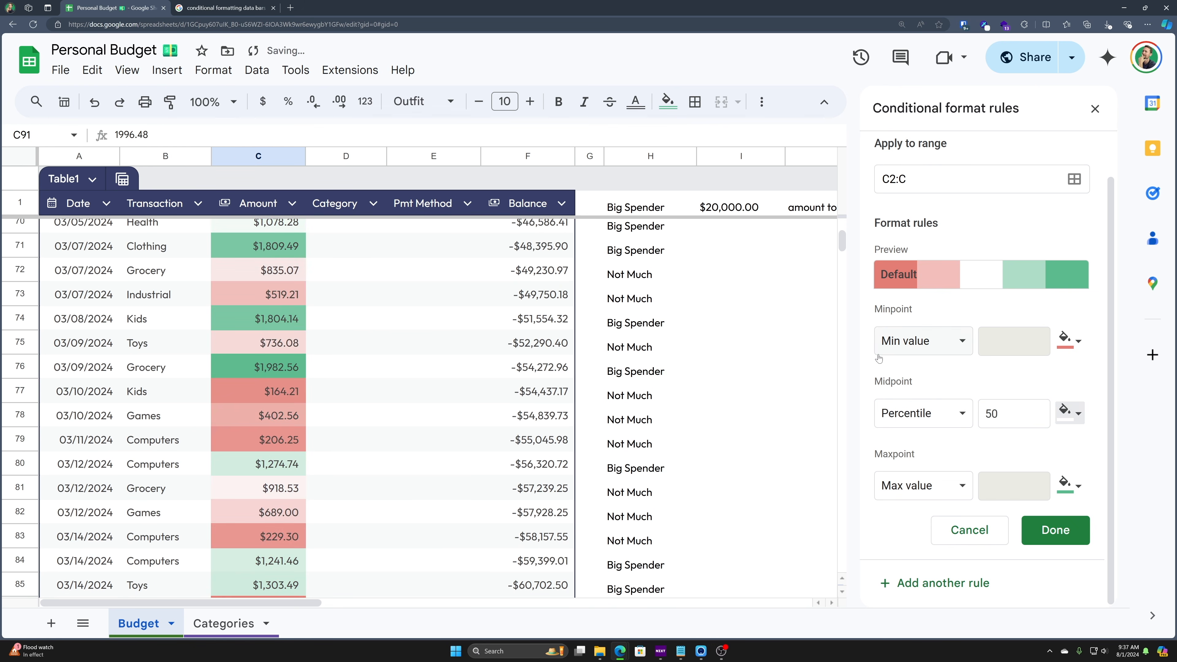
{"action": "left_click", "coordinate": [958, 413]}
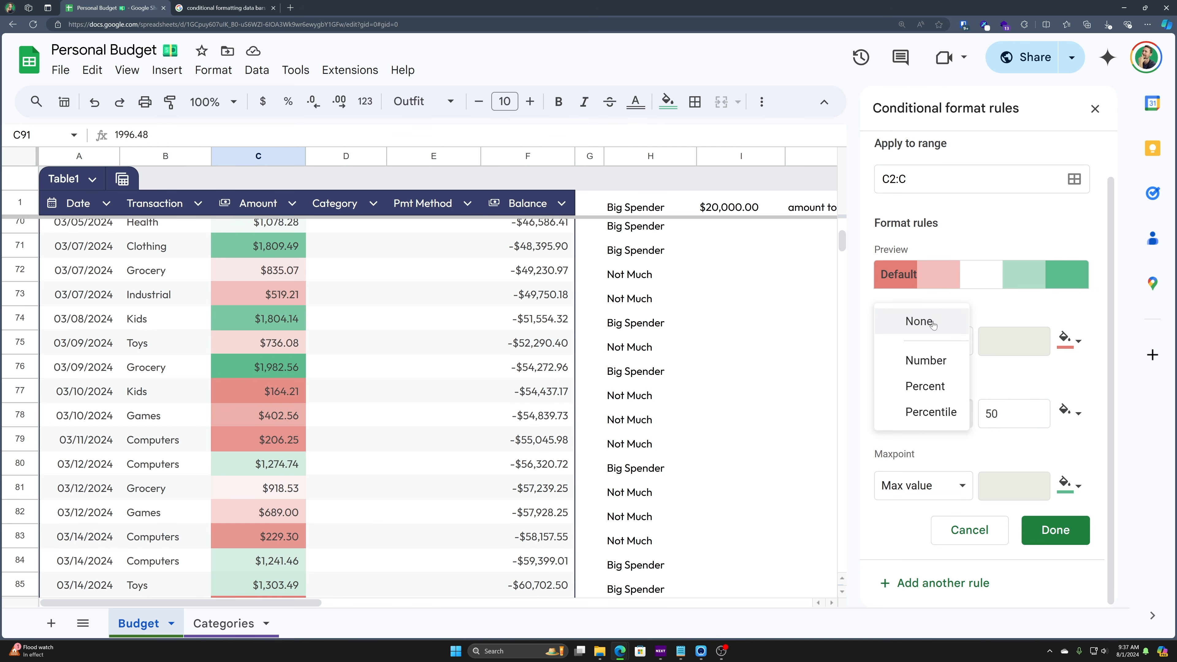
{"action": "left_click", "coordinate": [1025, 386]}
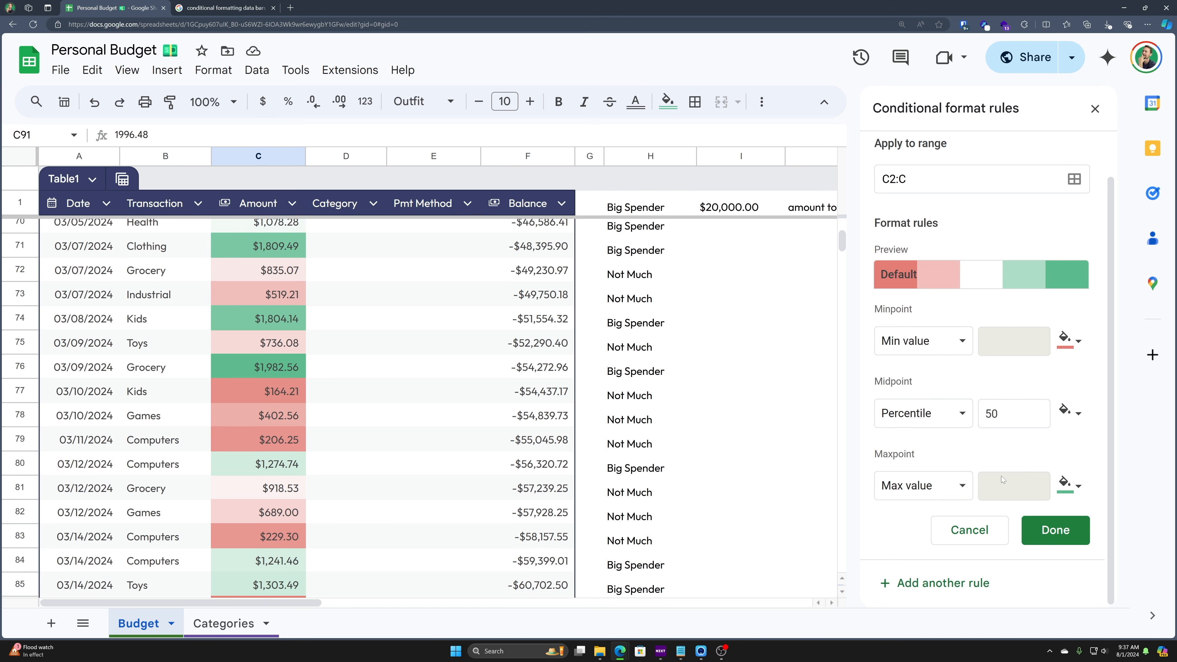
{"action": "left_click", "coordinate": [1044, 542]}
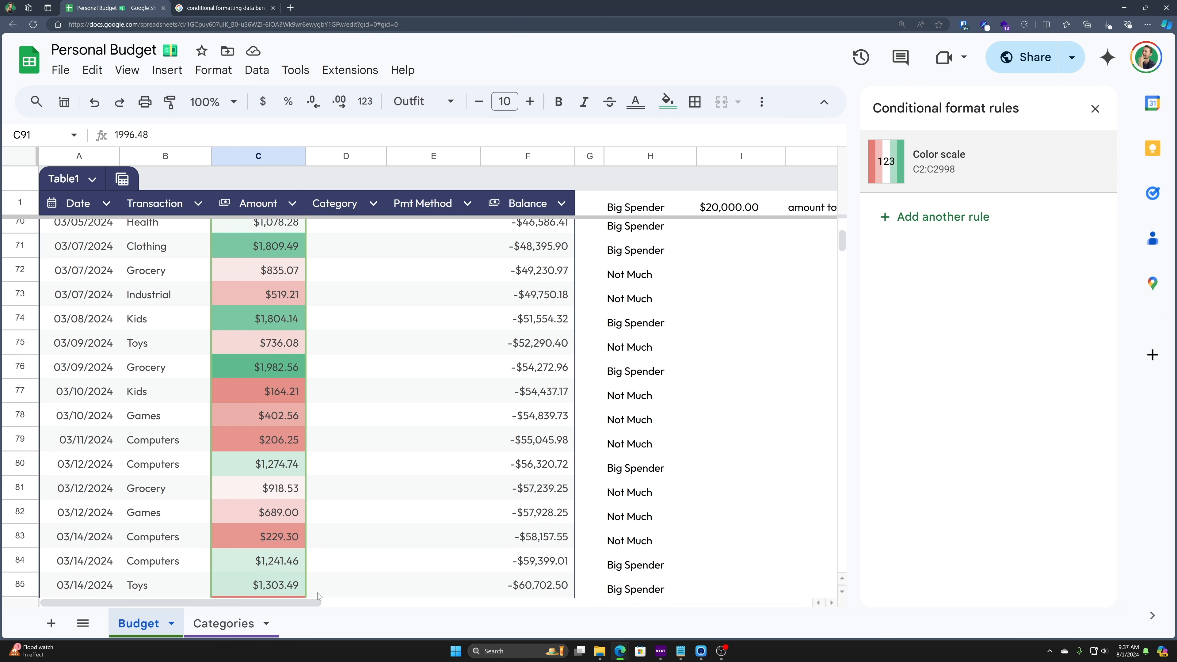
{"action": "left_click", "coordinate": [227, 623]}
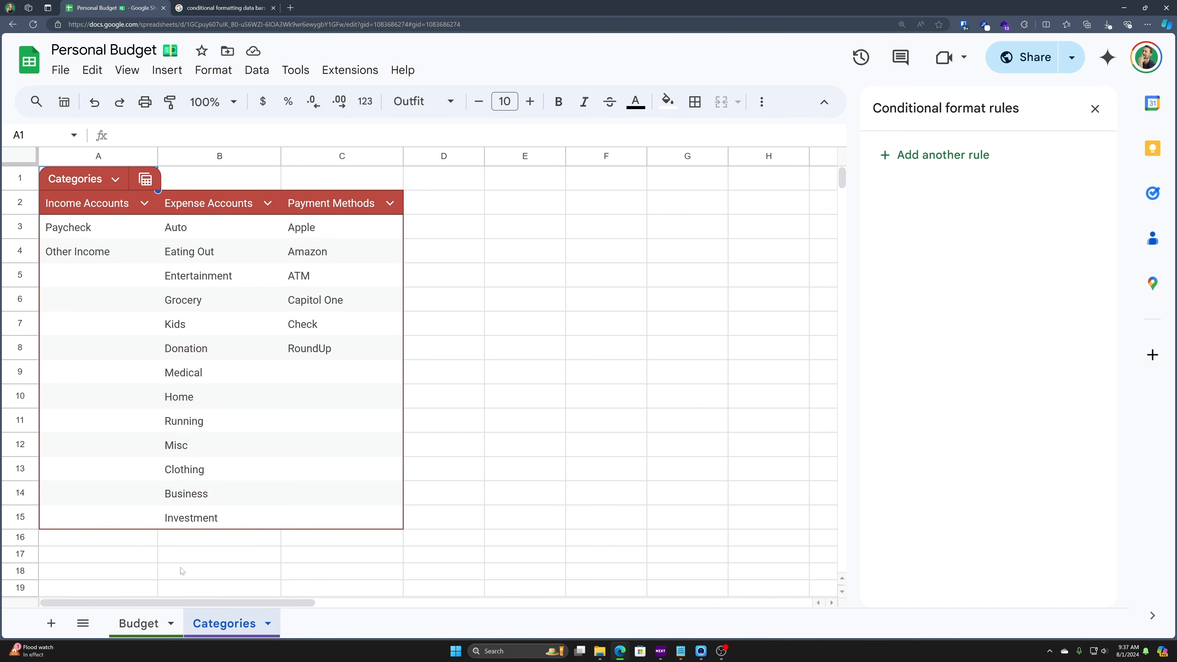
{"action": "left_click", "coordinate": [159, 628]}
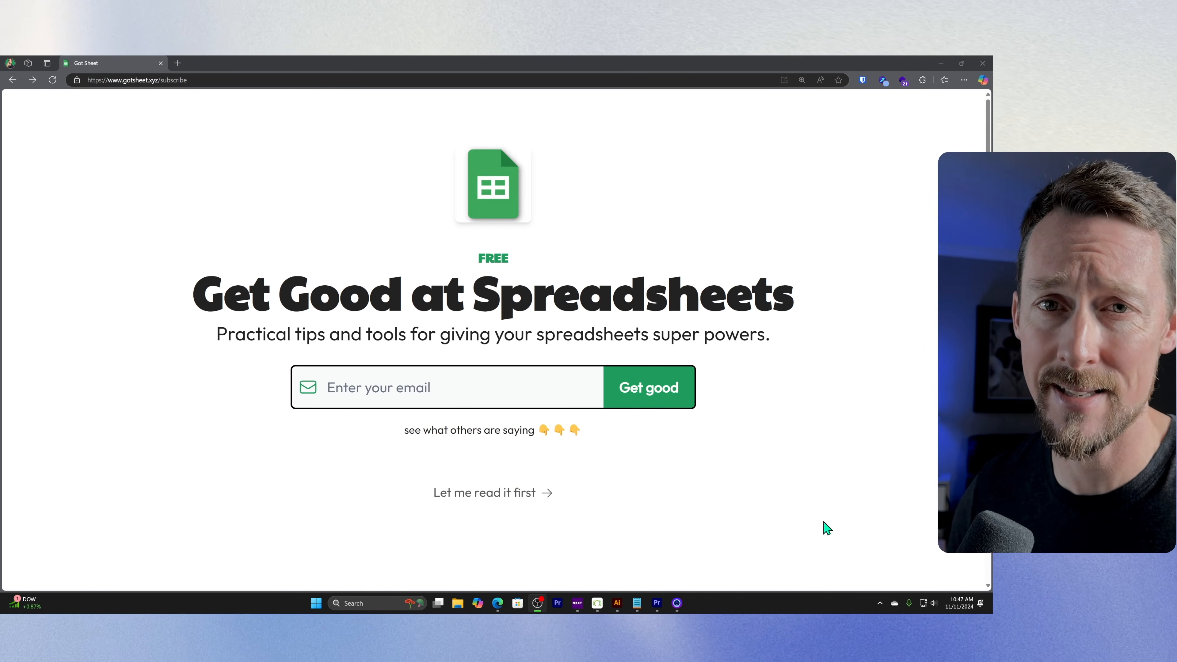
- Skip the Got Sheet subscribe page and scroll through the home page's featured and recent posts
{"action": "left_click", "coordinate": [508, 492]}
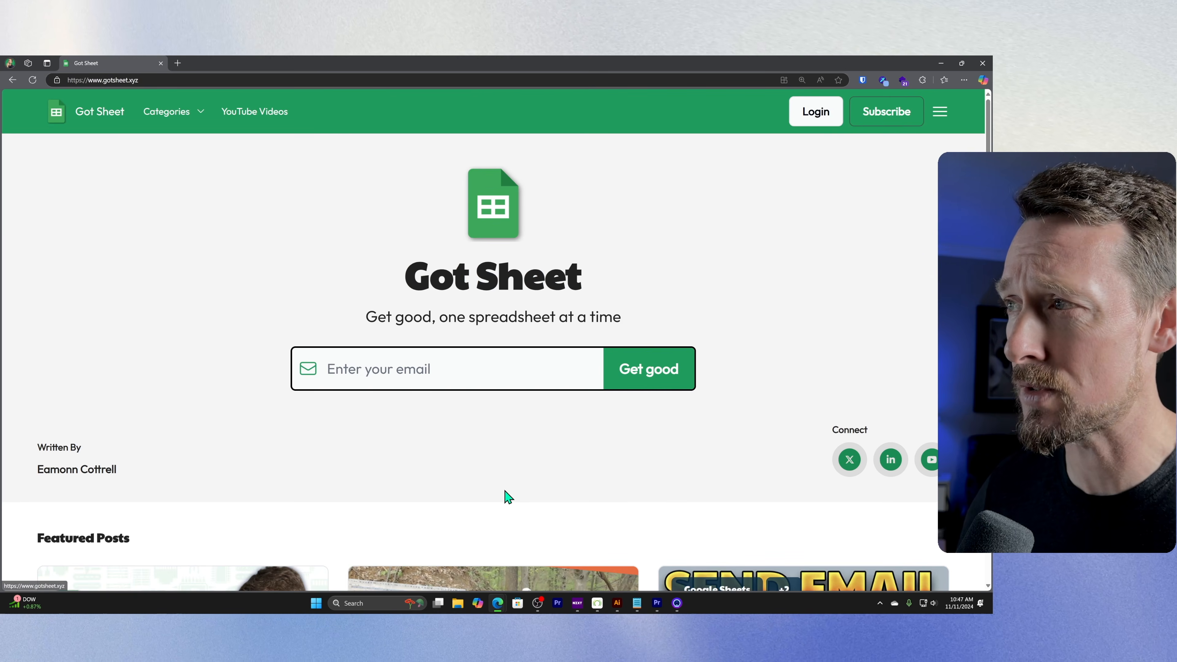
{"action": "scroll", "coordinate": [495, 475], "scroll_direction": "down", "scroll_amount": 10}
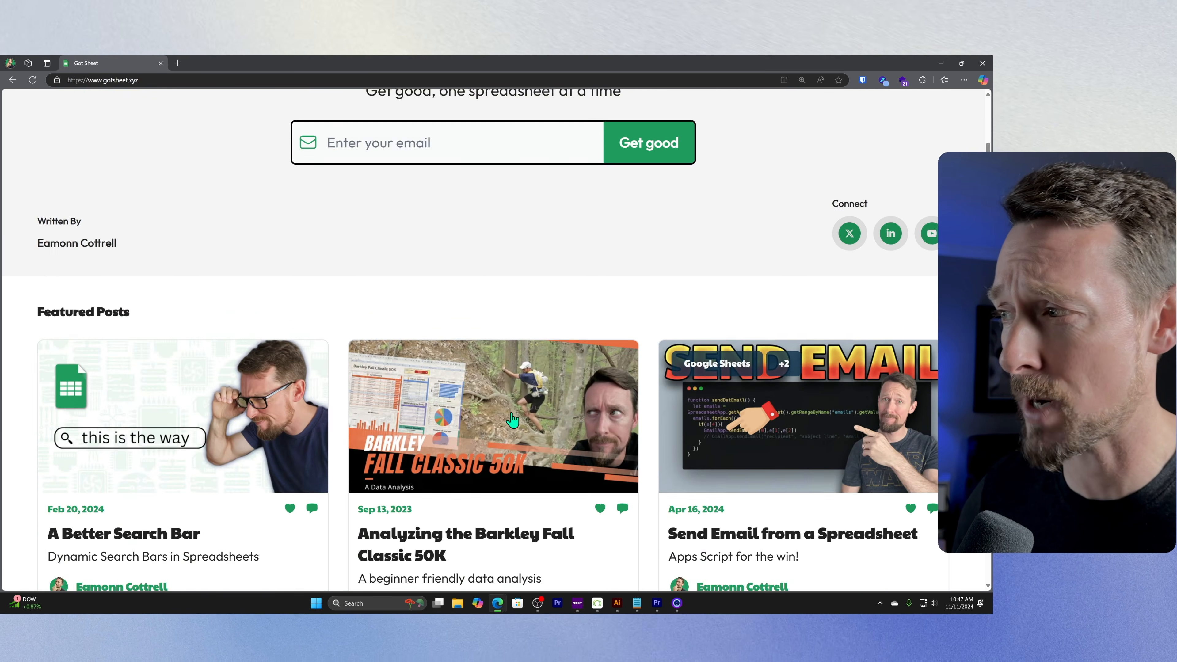
{"action": "scroll", "coordinate": [522, 408], "scroll_direction": "down", "scroll_amount": 10}
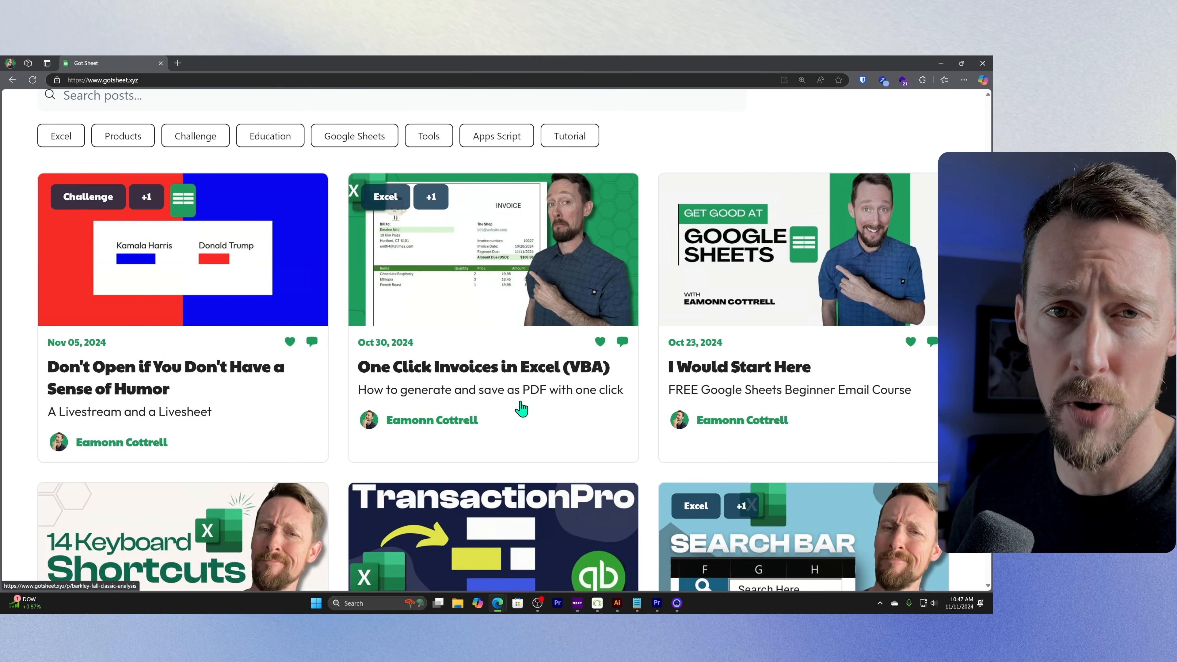
{"action": "scroll", "coordinate": [524, 352], "scroll_direction": "down", "scroll_amount": 4}
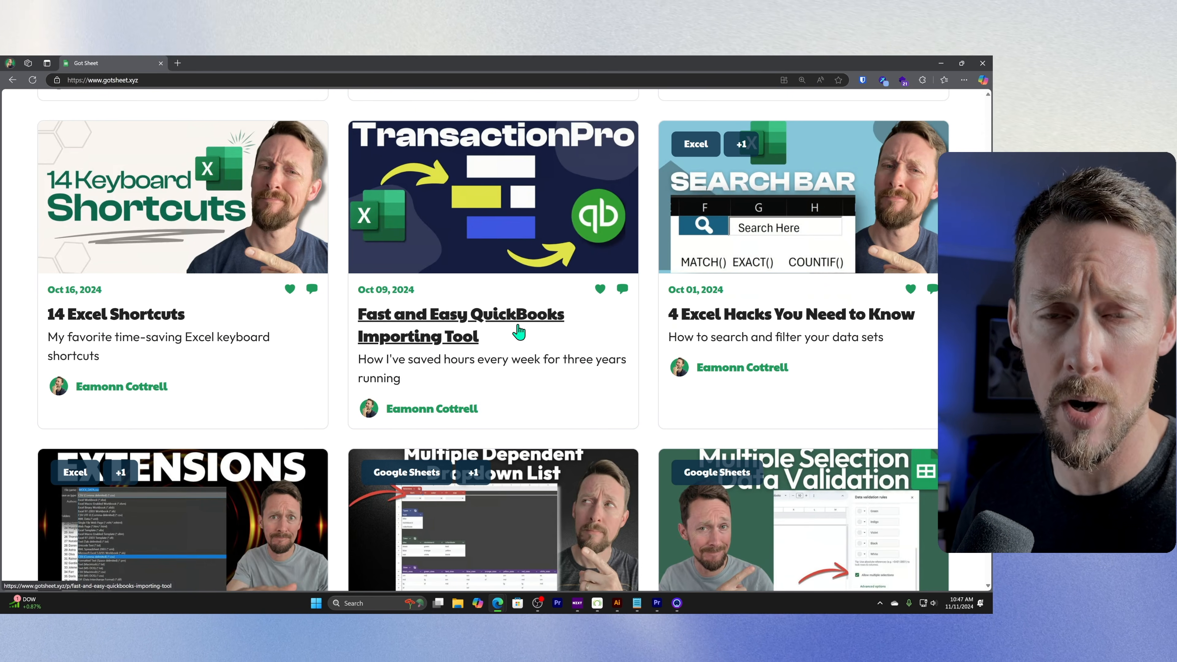
{"action": "scroll", "coordinate": [315, 210], "scroll_direction": "down", "scroll_amount": 7}
{"action": "scroll", "coordinate": [315, 210], "scroll_direction": "down", "scroll_amount": 2}
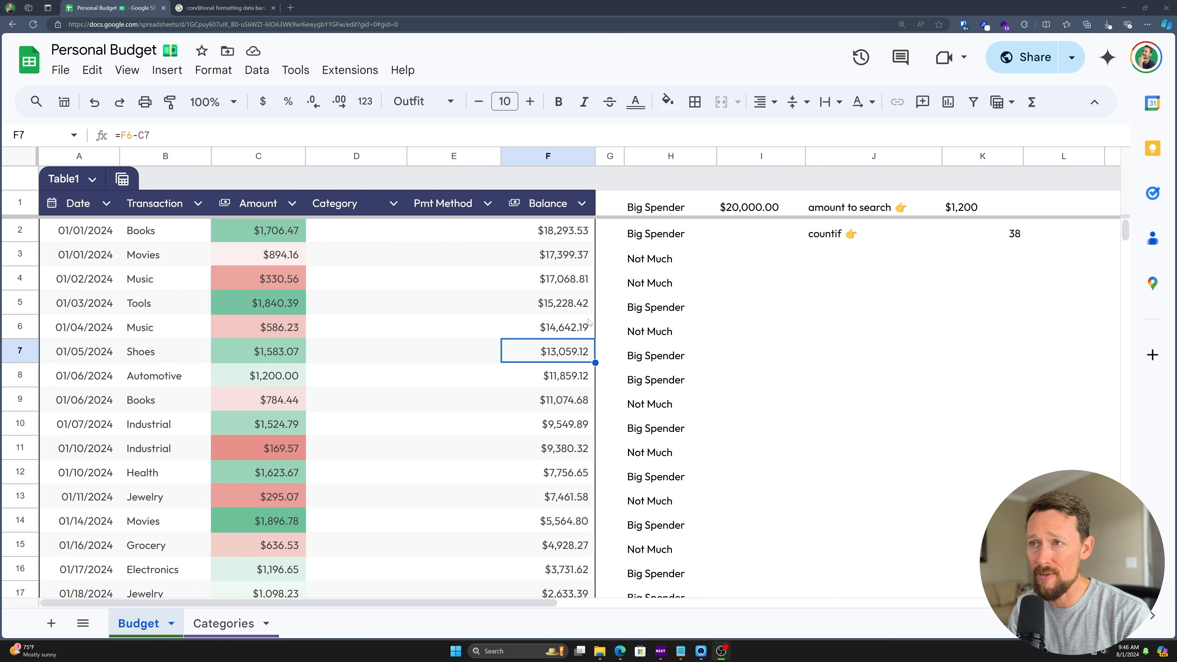
- Review the Categories sheet lists, then select cell D2 on Budget and open the Data menu
{"action": "left_click", "coordinate": [422, 157]}
{"action": "left_click", "coordinate": [356, 157], "text": "shift"}
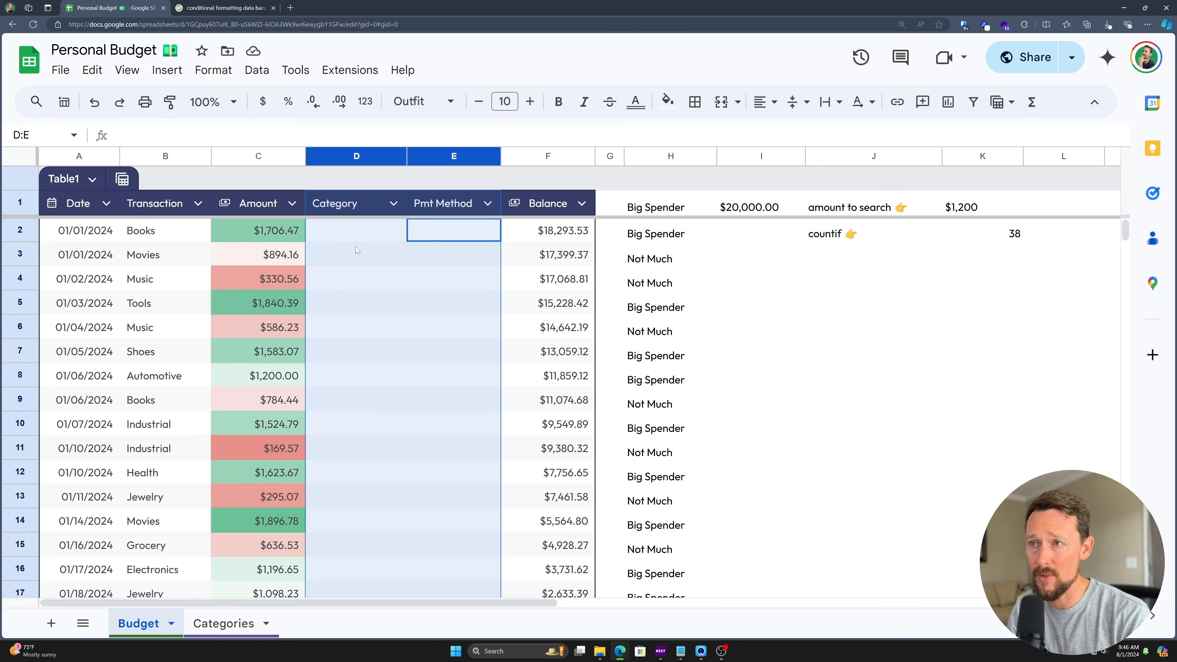
{"action": "left_click", "coordinate": [223, 623]}
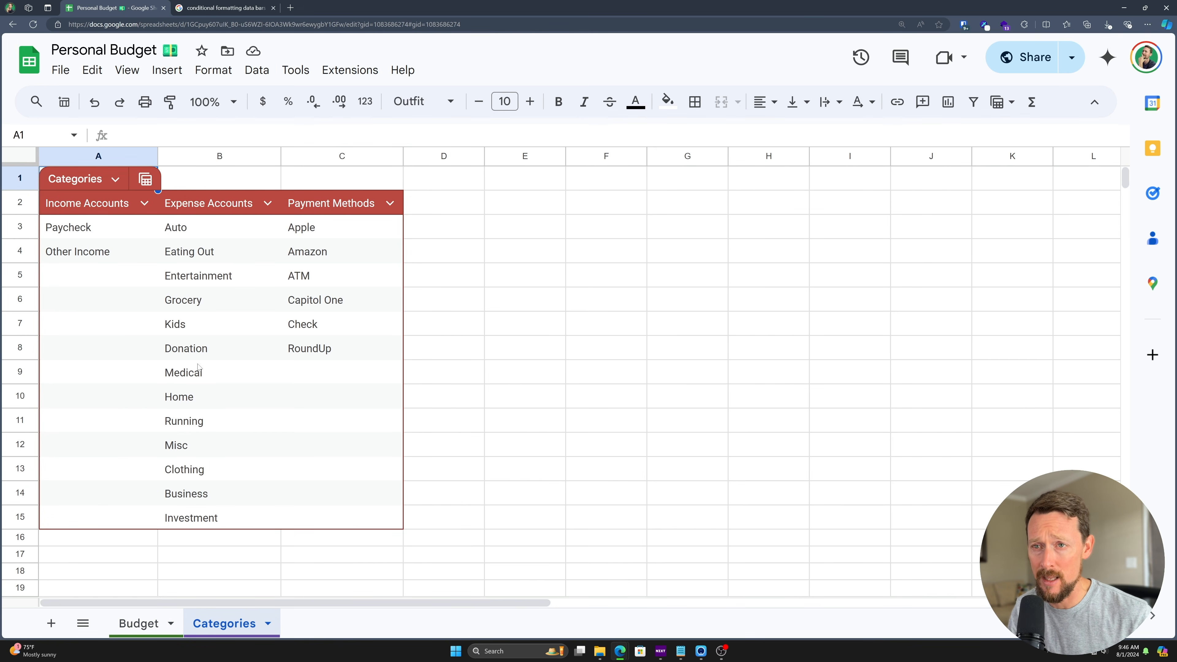
{"action": "left_click", "coordinate": [139, 623]}
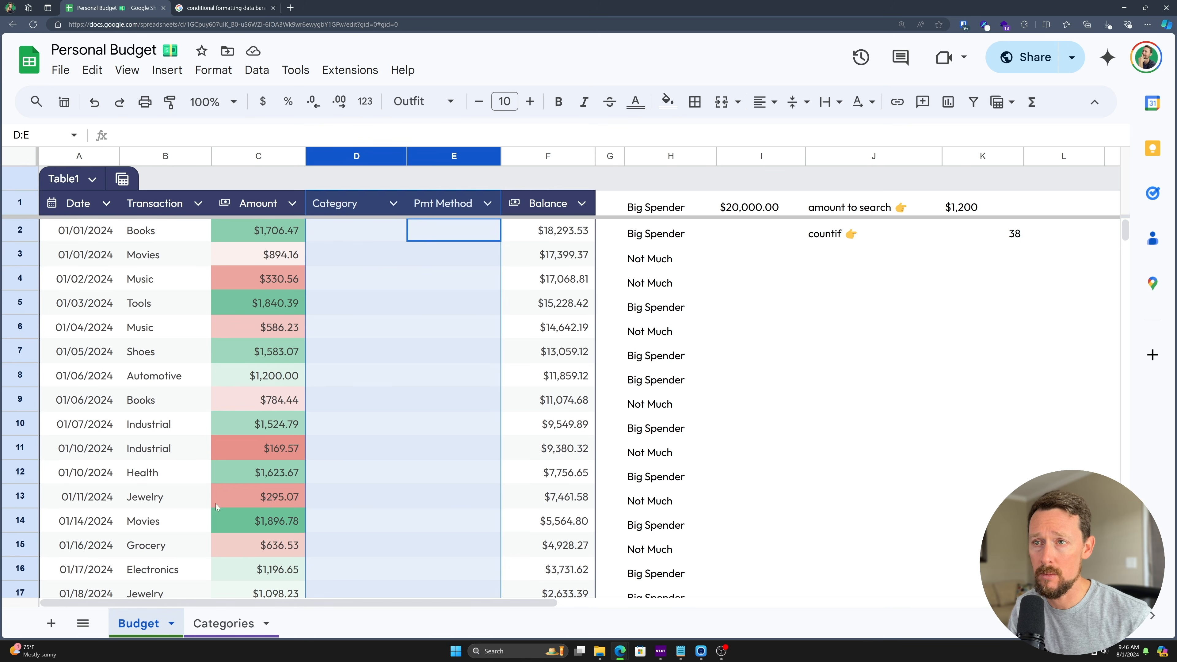
{"action": "left_click", "coordinate": [364, 265]}
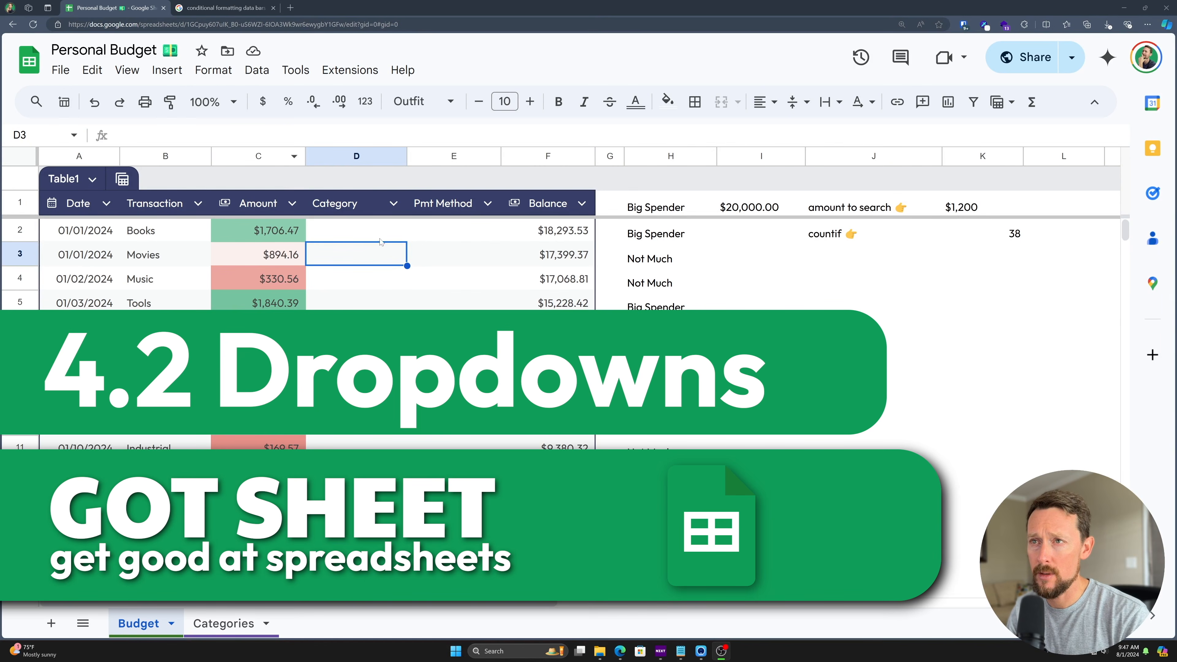
{"action": "key", "text": "Up"}
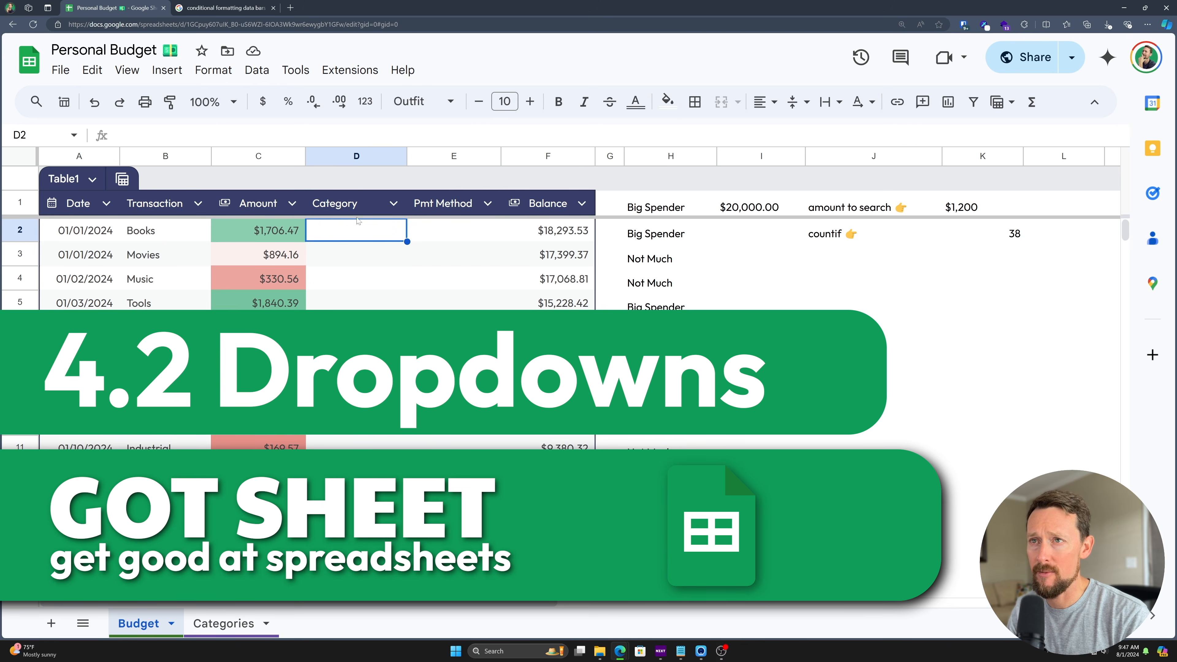
{"action": "left_click", "coordinate": [261, 74]}
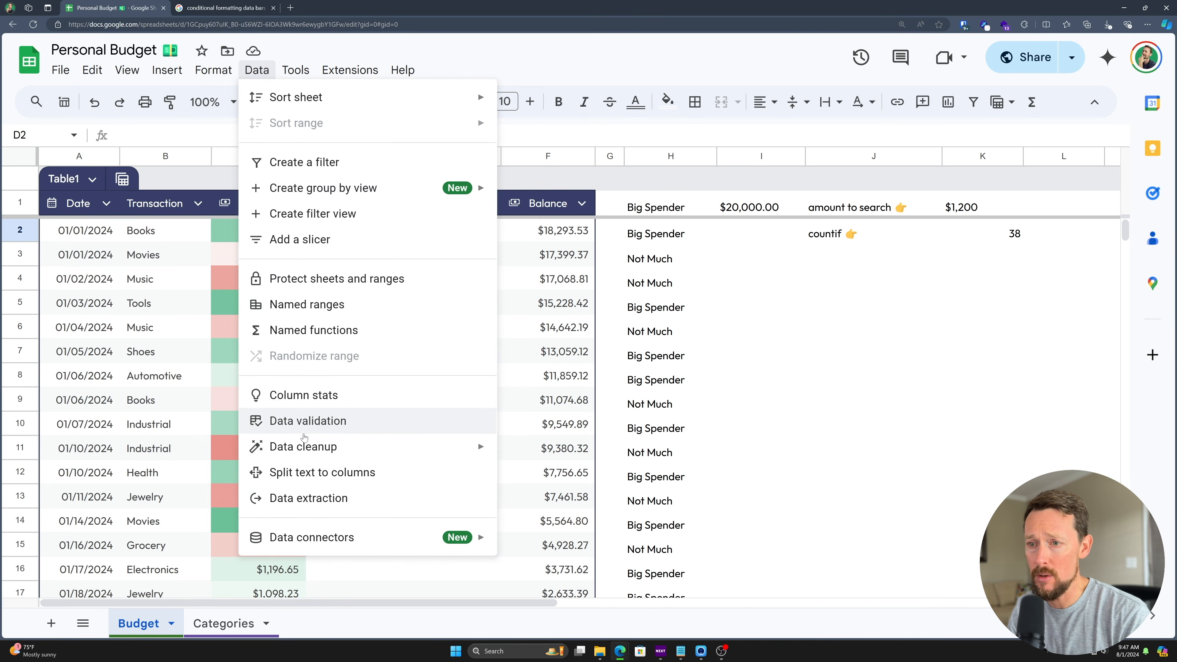
- Add a new data validation rule applying to the range Budget!M2:M5
{"action": "left_click", "coordinate": [303, 421]}
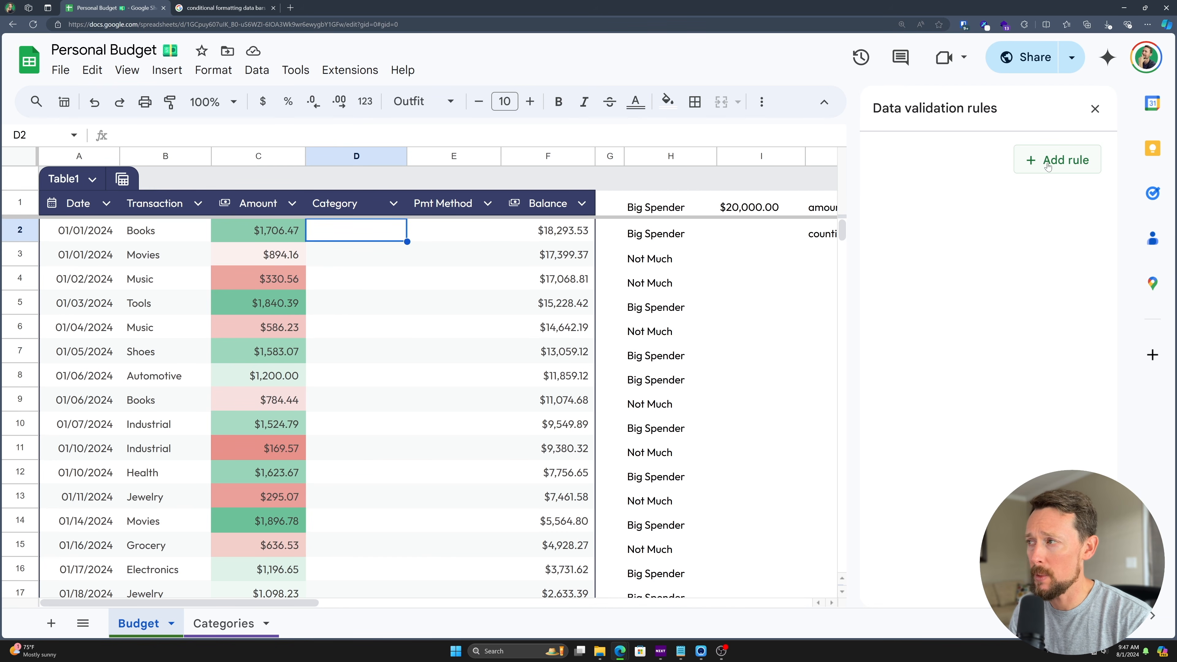
{"action": "scroll", "coordinate": [746, 211], "scroll_direction": "right", "scroll_amount": 6}
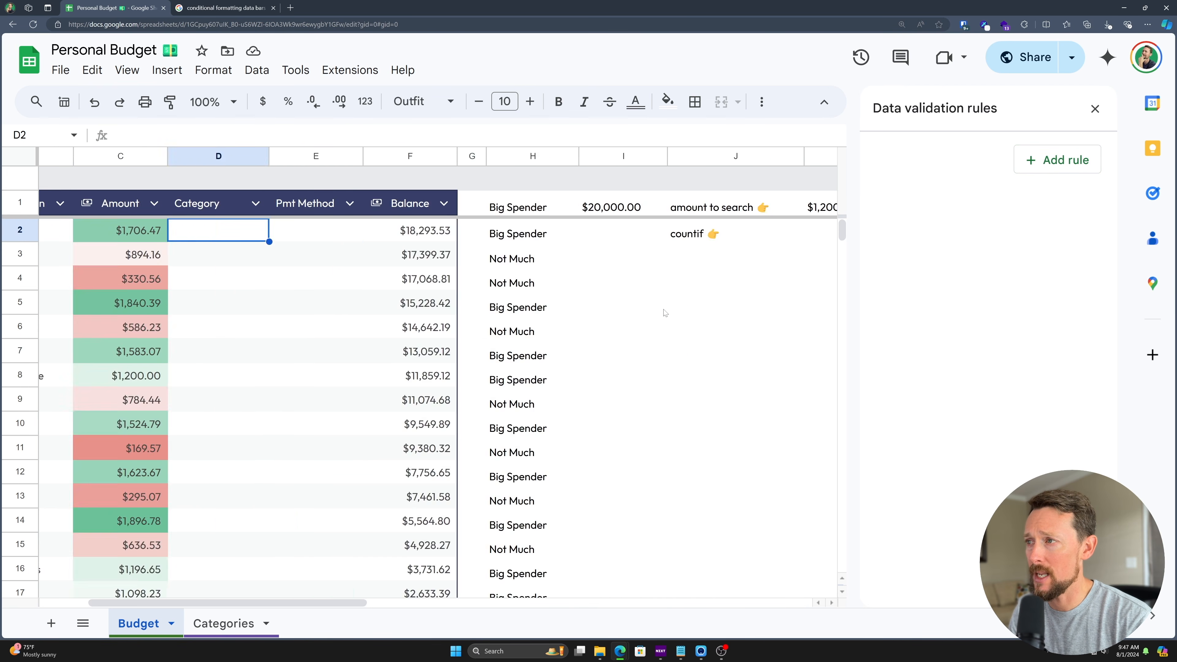
{"action": "left_click", "coordinate": [755, 234]}
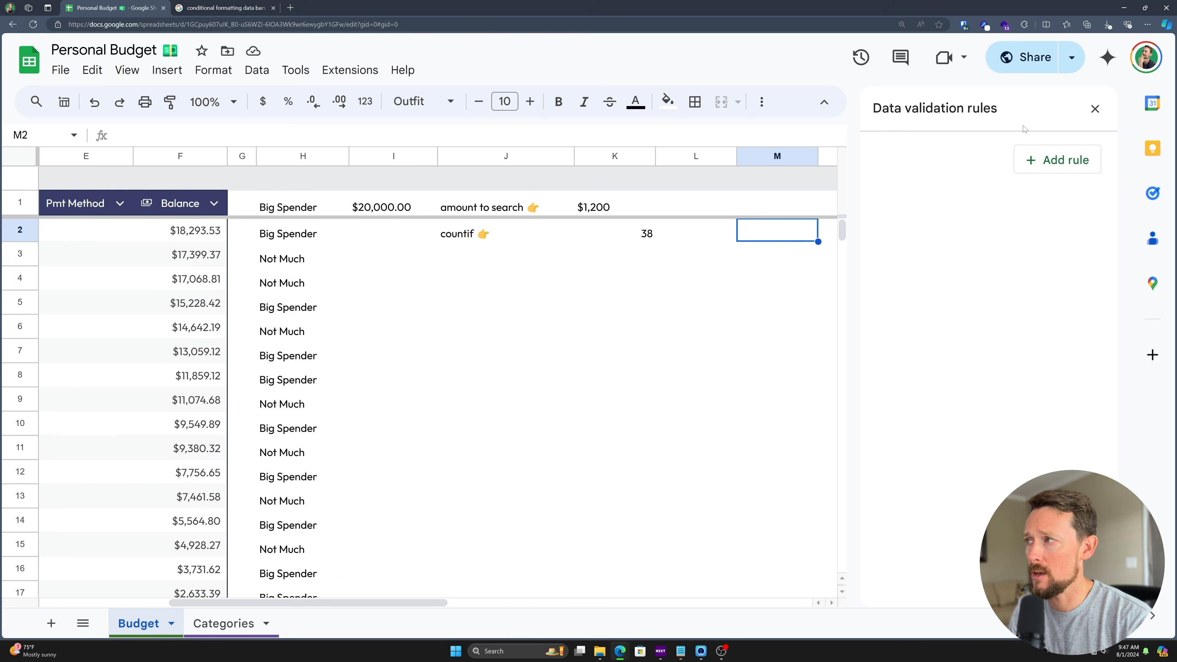
{"action": "left_click", "coordinate": [1049, 160]}
{"action": "scroll", "coordinate": [770, 216], "scroll_direction": "right", "scroll_amount": 4}
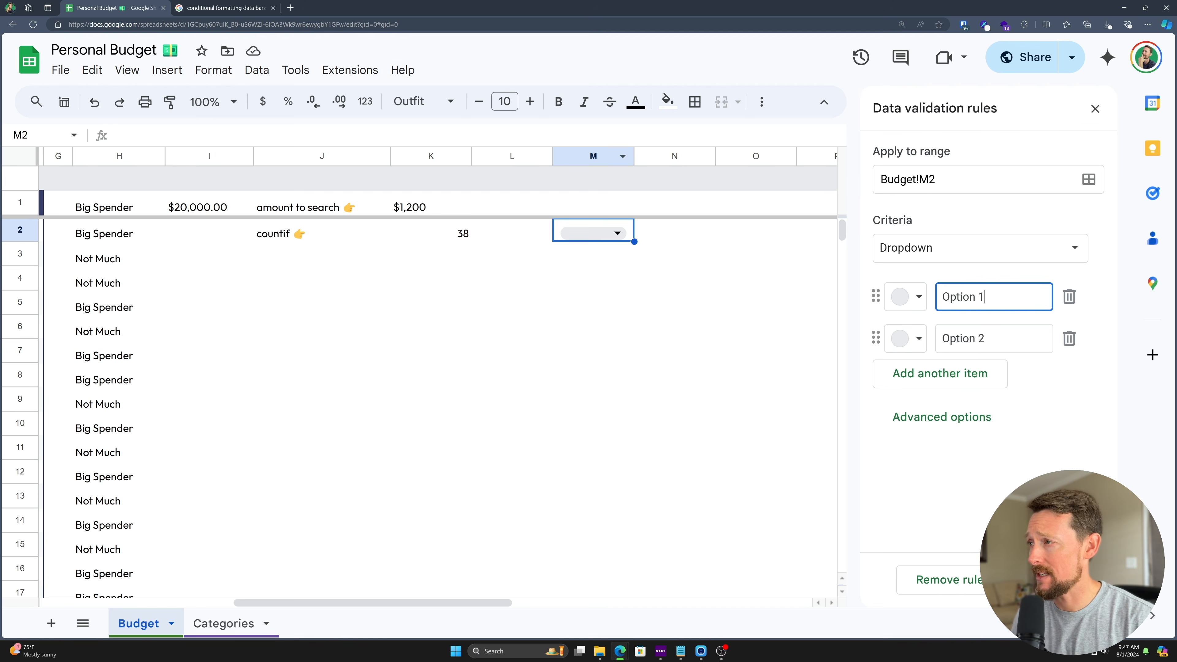
{"action": "left_click", "coordinate": [942, 188]}
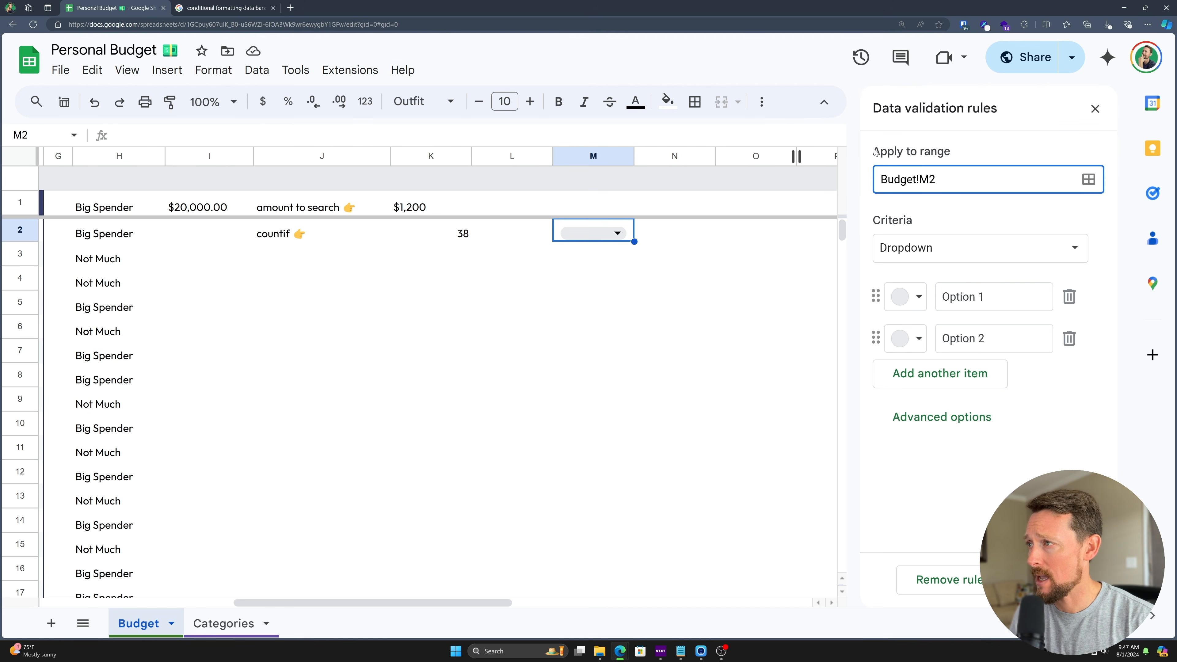
{"action": "type", "text": ":M5"}
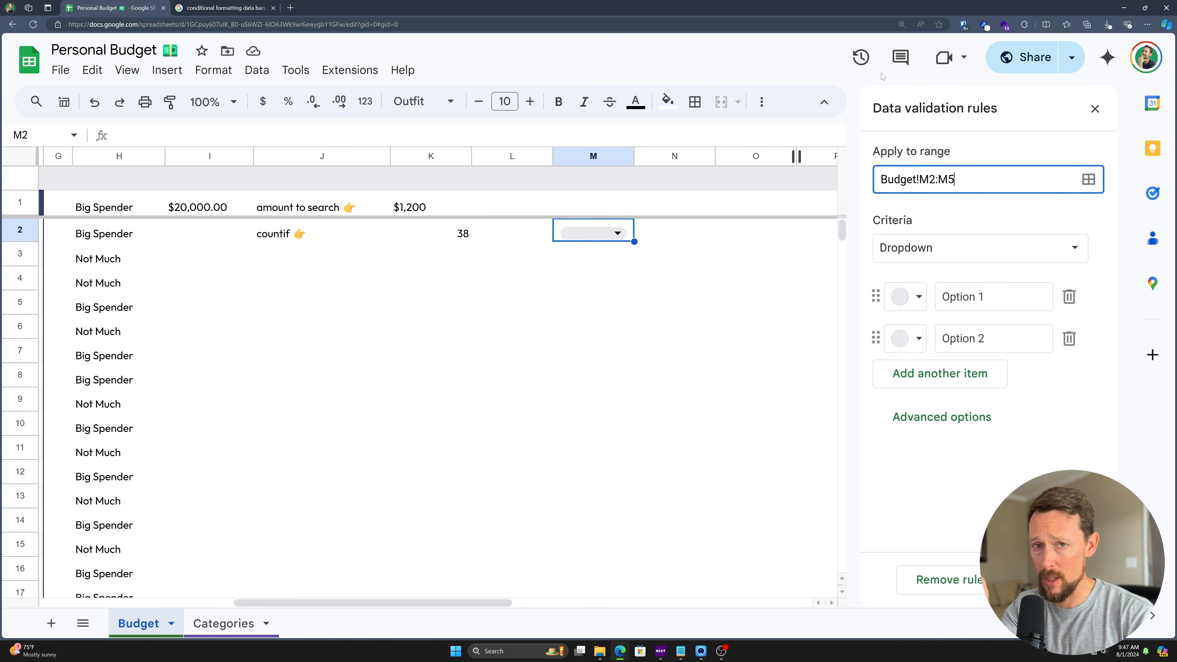
{"action": "key", "text": "Tab"}
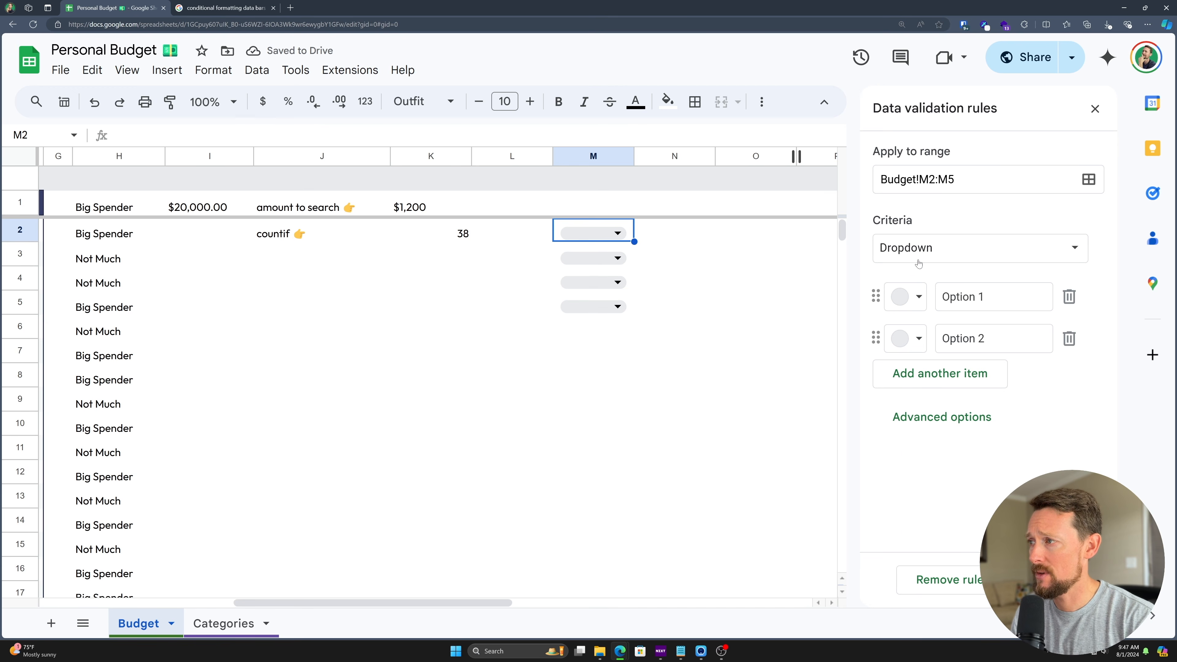
- Make the rule a Dropdown with Option 1 pink and Option 2 yellow, and save it
{"action": "left_click", "coordinate": [909, 245]}
{"action": "scroll", "coordinate": [921, 246], "scroll_direction": "down", "scroll_amount": 5}
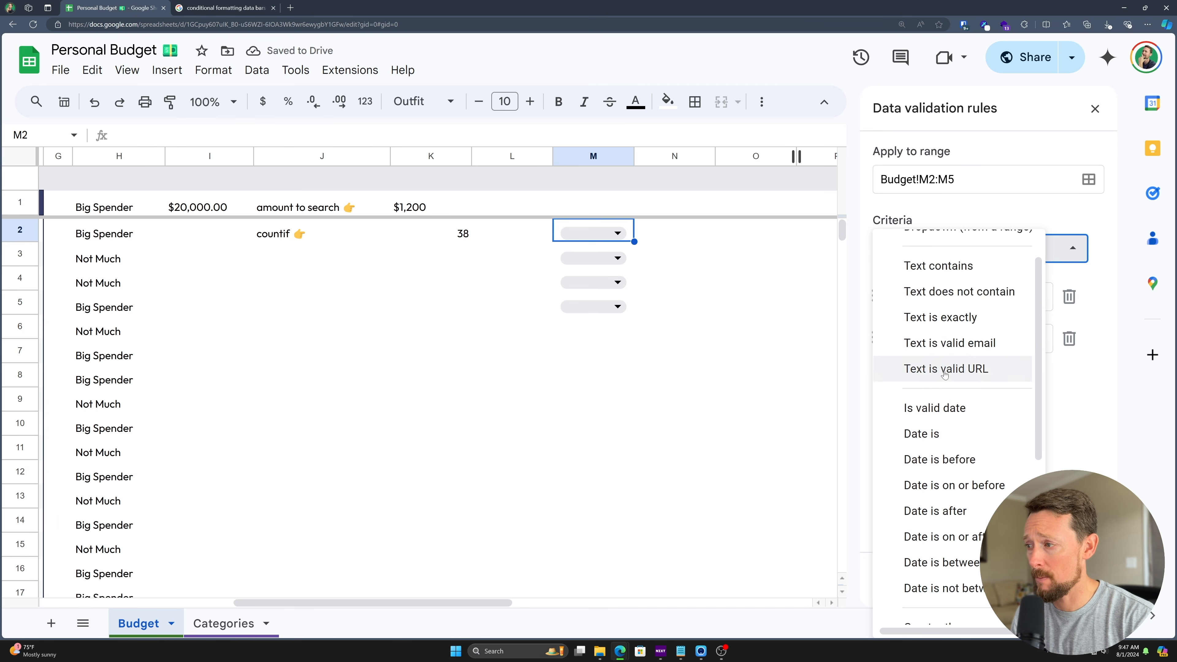
{"action": "scroll", "coordinate": [969, 284], "scroll_direction": "up", "scroll_amount": 5}
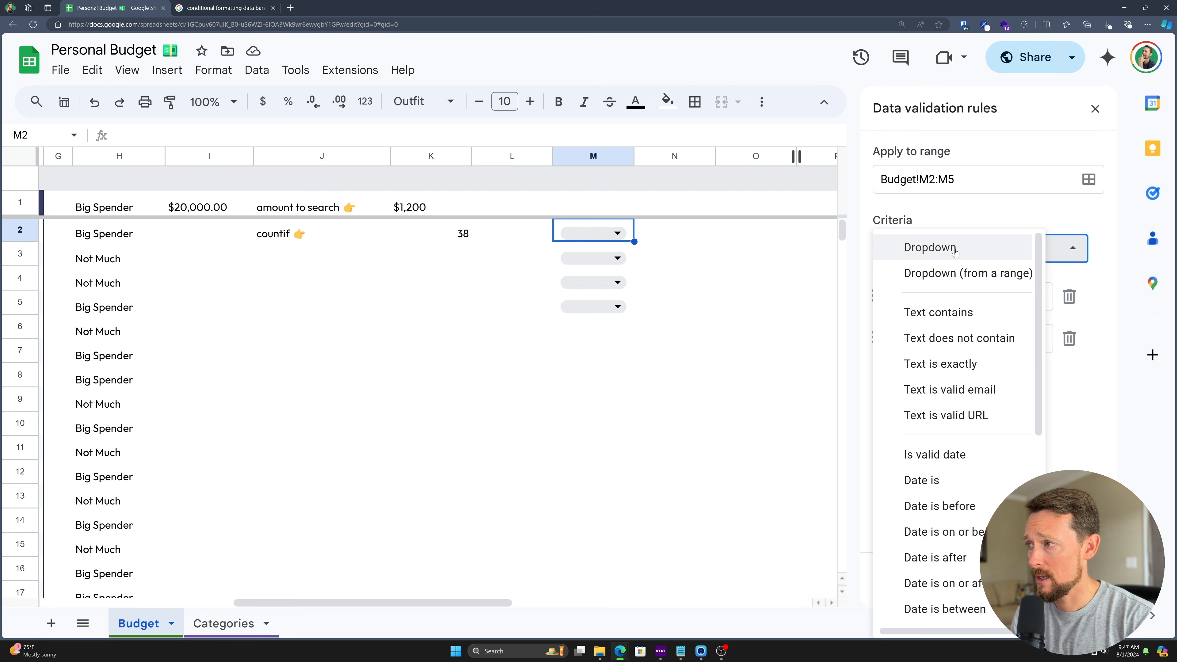
{"action": "left_click", "coordinate": [956, 249]}
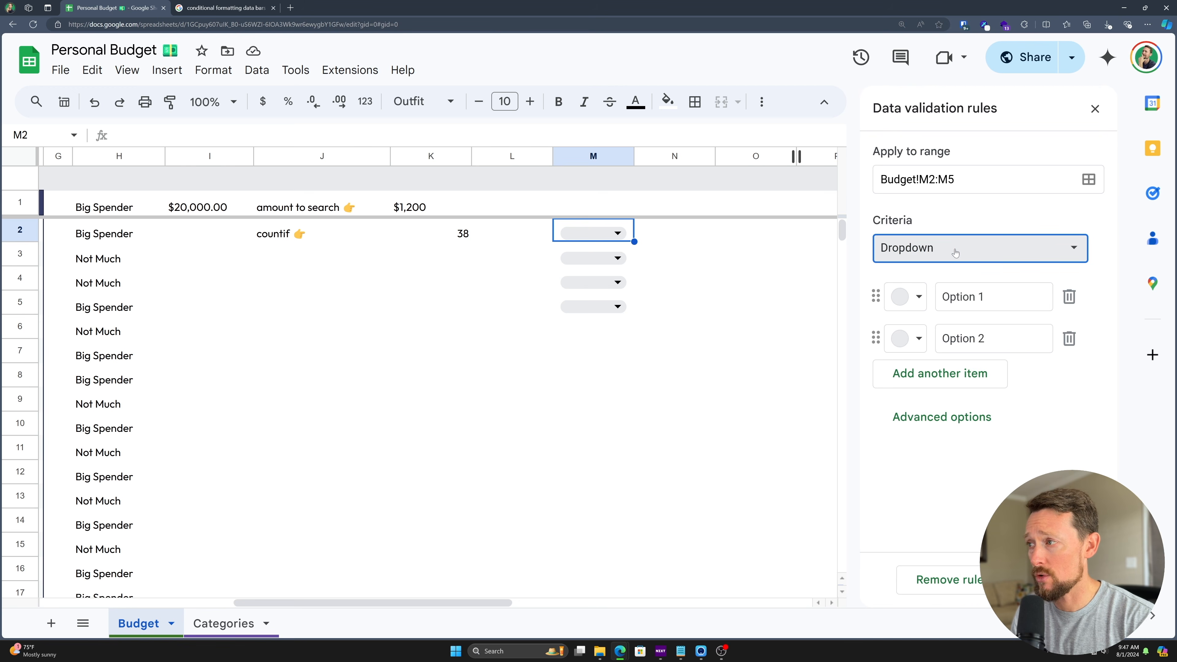
{"action": "left_click", "coordinate": [919, 300]}
{"action": "left_click", "coordinate": [937, 356]}
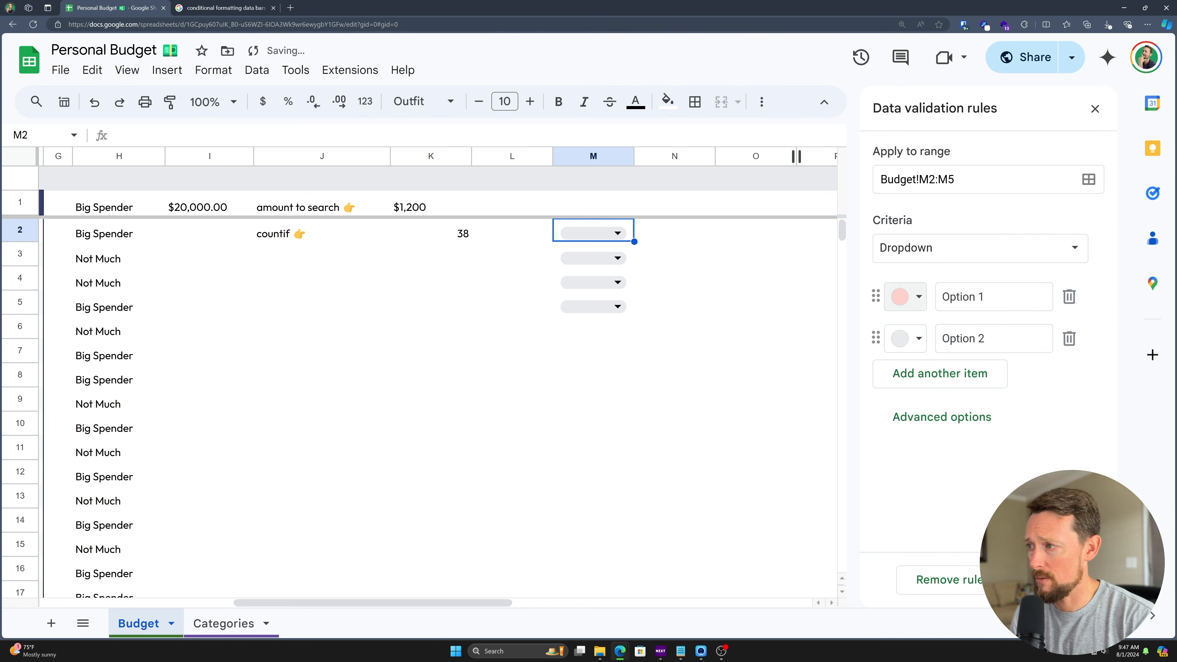
{"action": "left_click", "coordinate": [919, 339]}
{"action": "left_click", "coordinate": [990, 398]}
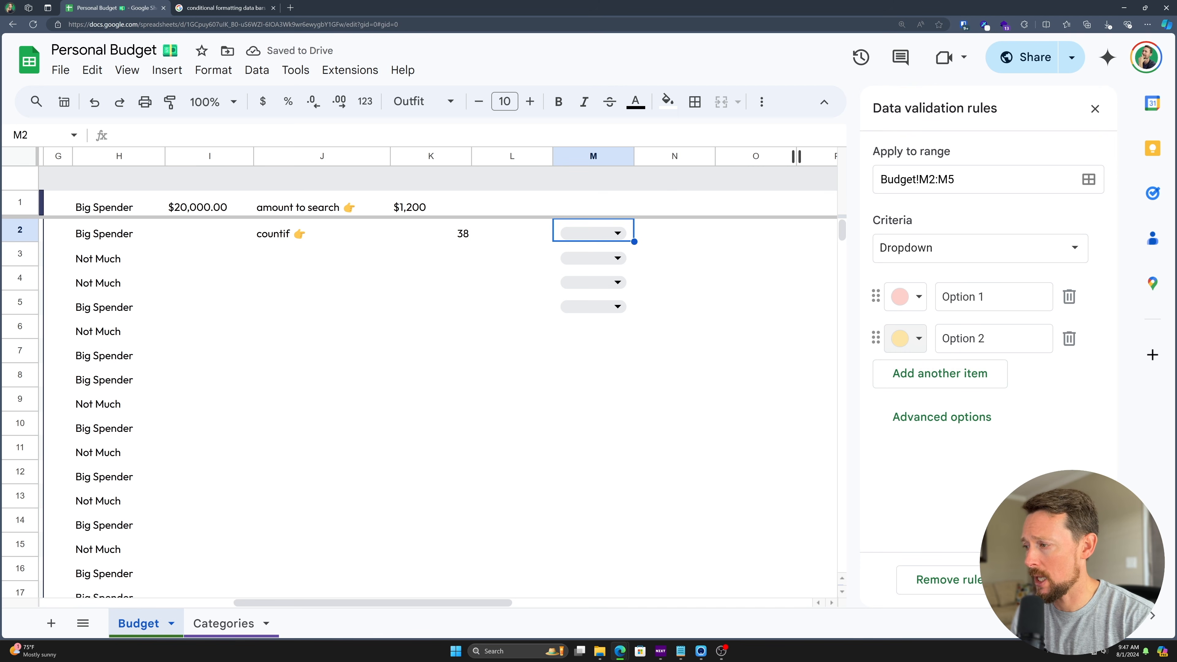
{"action": "left_click", "coordinate": [1051, 580]}
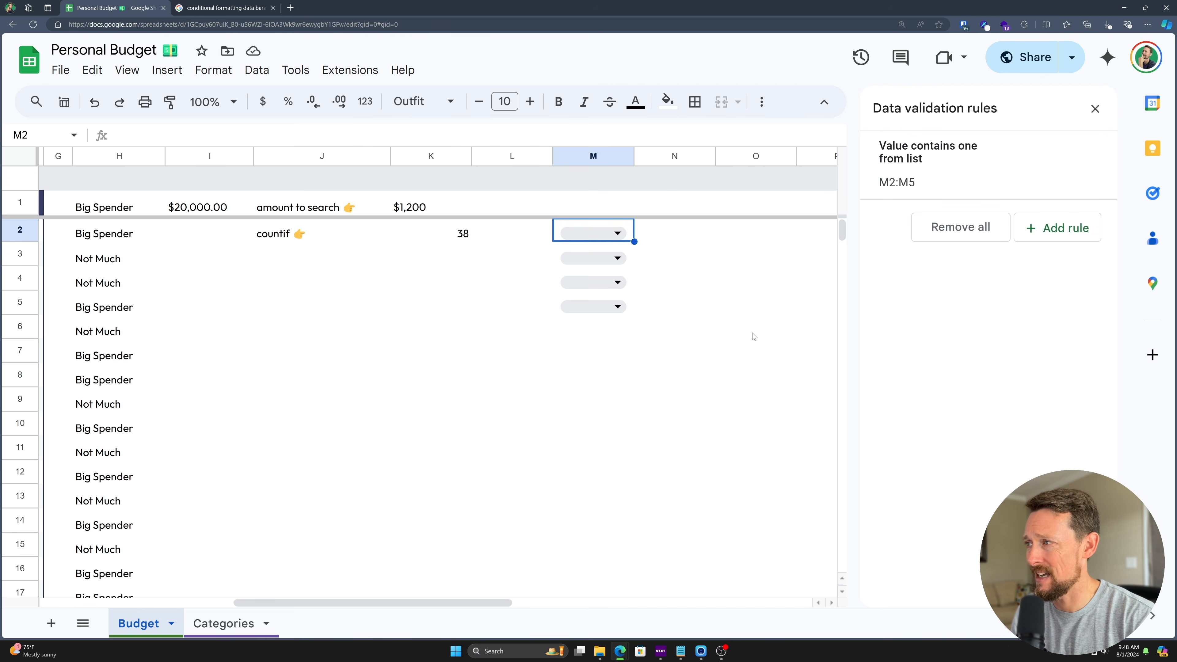
- Choose Option 1 in M2, Option 2 in M3, and Option 1 in M4
{"action": "left_click", "coordinate": [617, 232]}
{"action": "left_click", "coordinate": [616, 255]}
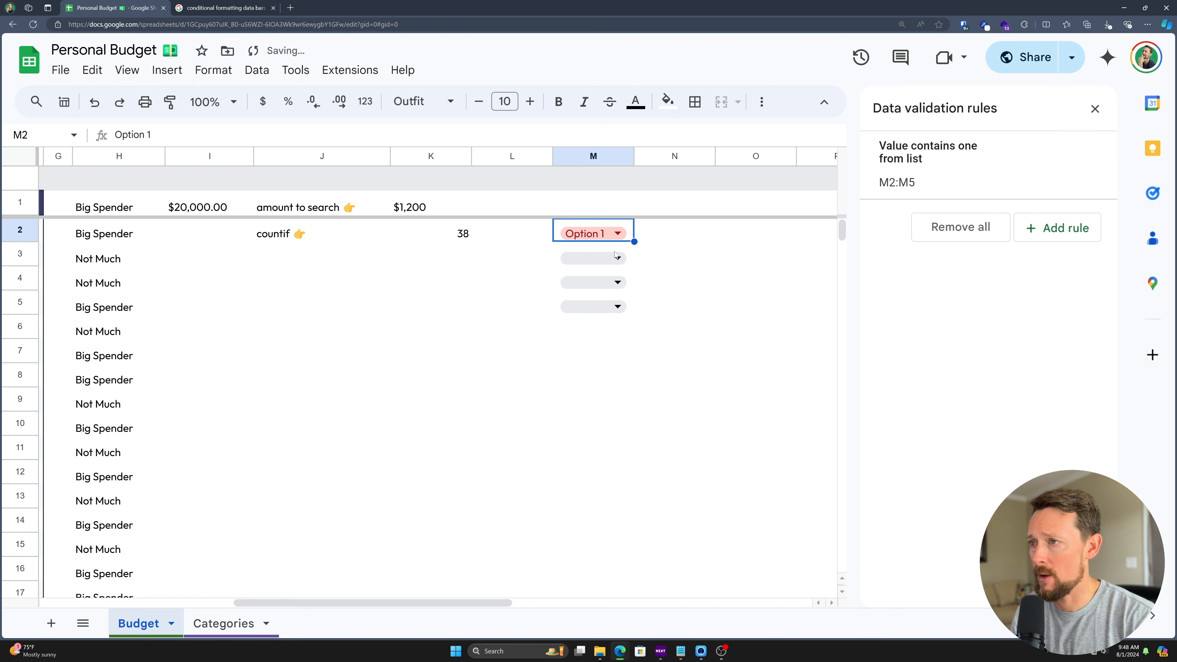
{"action": "left_click", "coordinate": [617, 257]}
{"action": "left_click", "coordinate": [611, 304]}
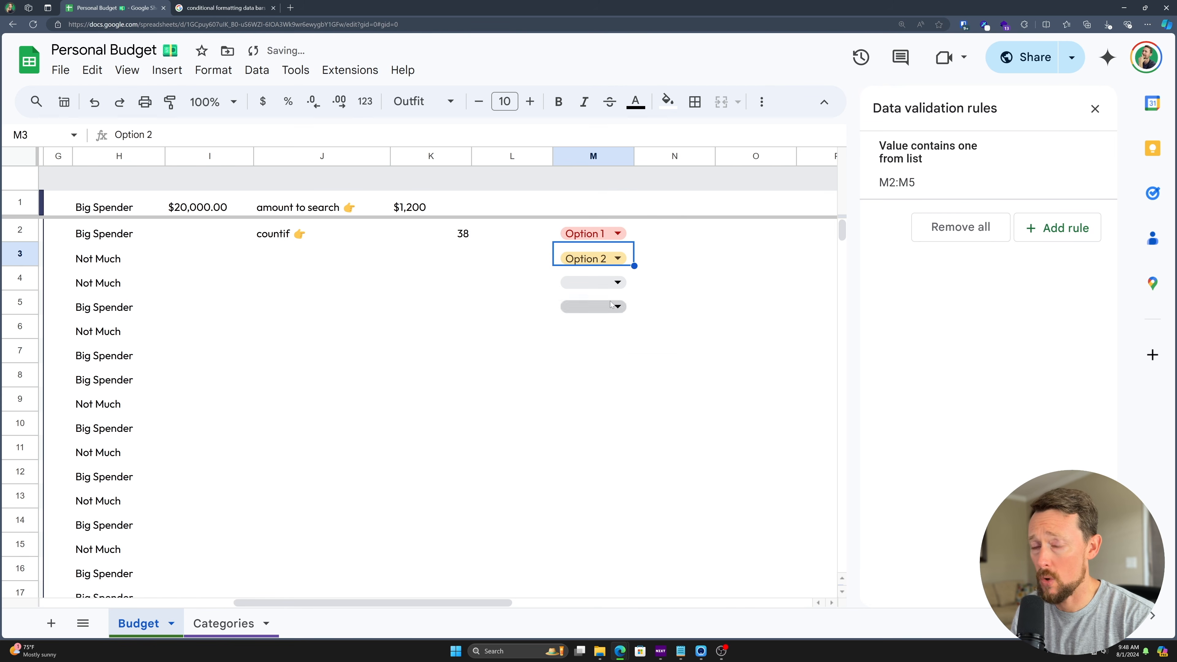
{"action": "left_click", "coordinate": [618, 282]}
{"action": "left_click", "coordinate": [618, 305]}
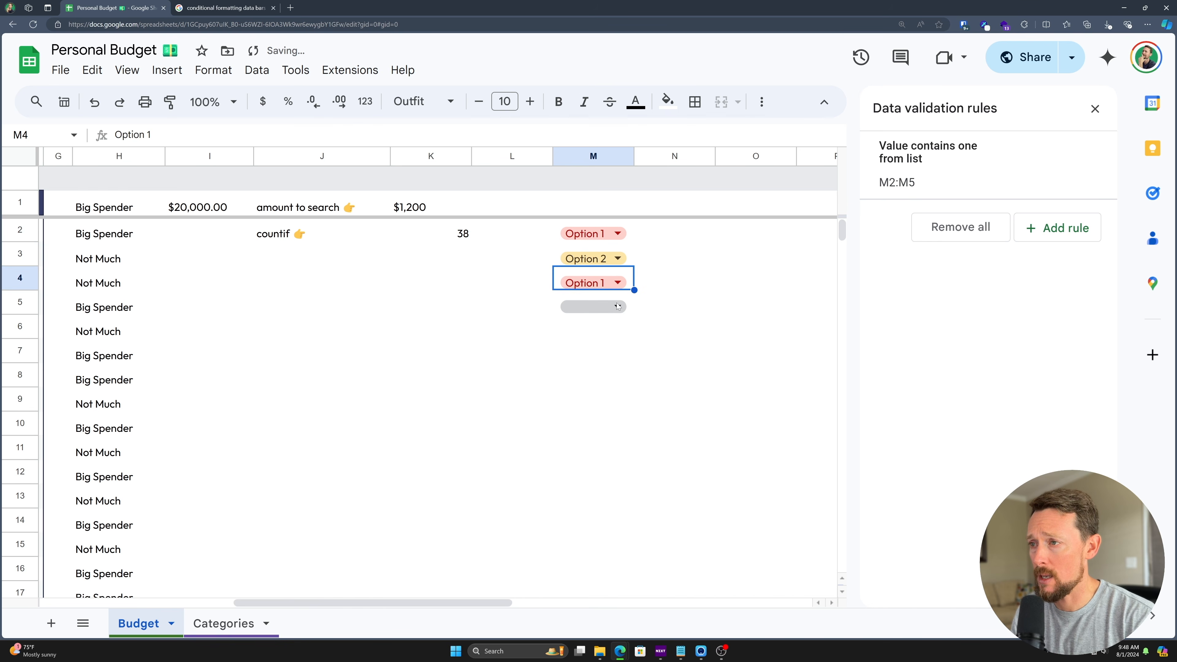
- Enter the invalid value 'Ooption1' in M5 and dismiss the rejection error
{"action": "key", "text": "Down"}
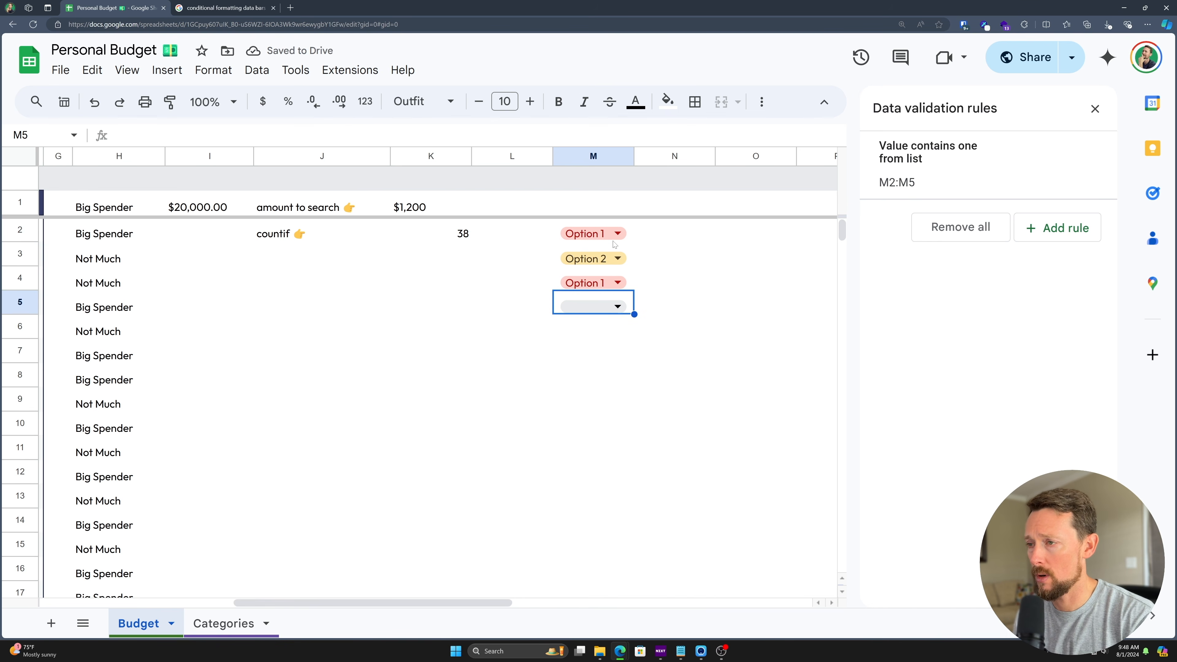
{"action": "type", "text": "Ooption"}
{"action": "type", "text": "1"}
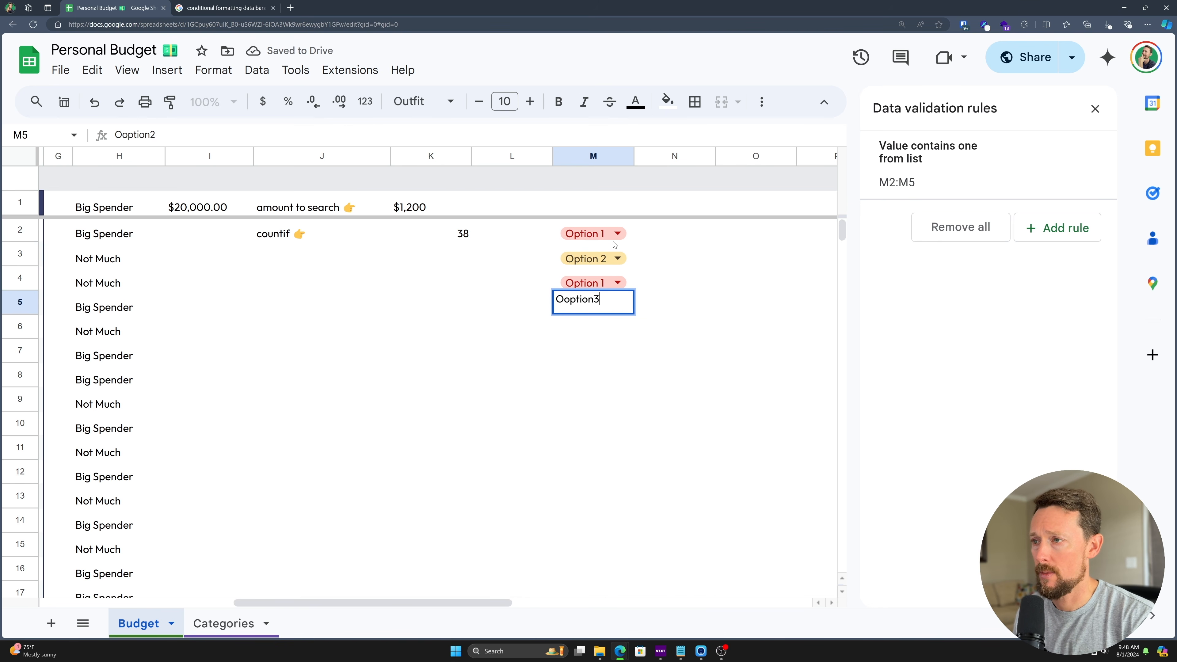
{"action": "key", "text": "Return"}
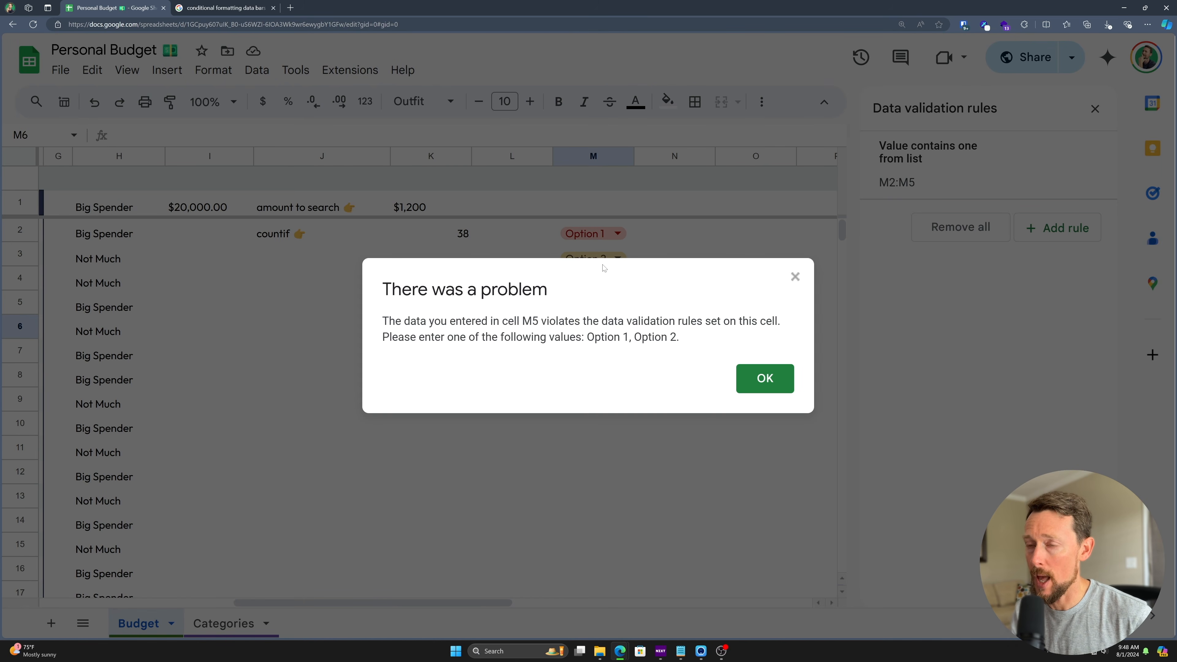
{"action": "left_click", "coordinate": [767, 376]}
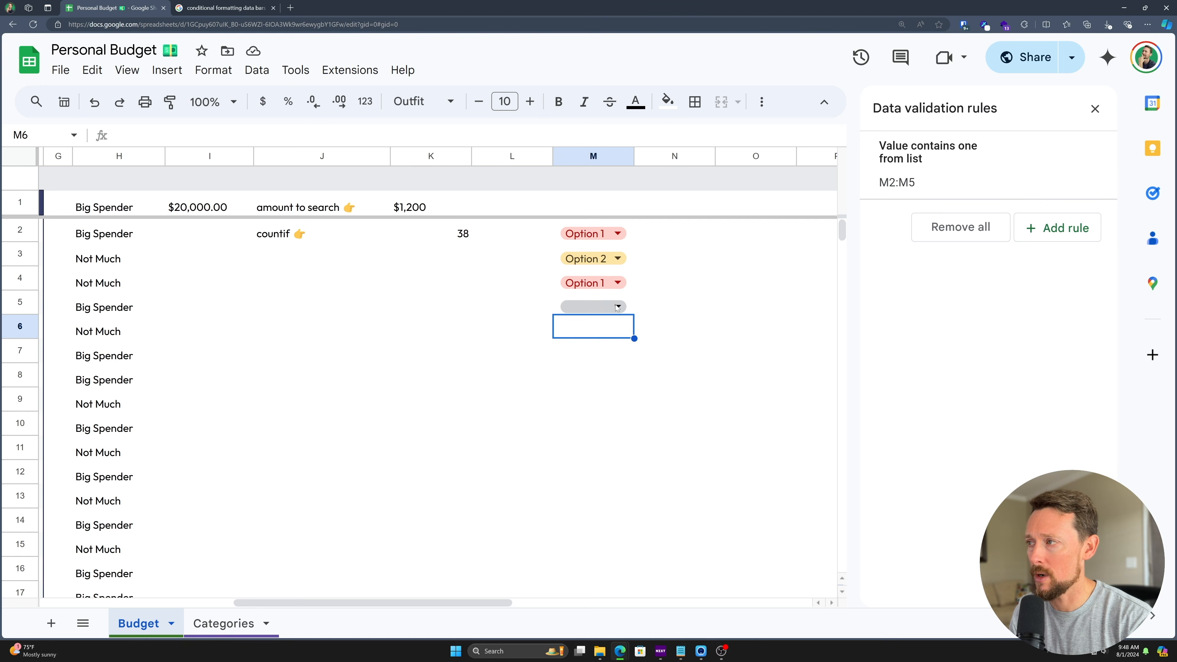
- Turn on help text for the M2:M5 rule reading 'Select an option please'
{"action": "left_click", "coordinate": [920, 170]}
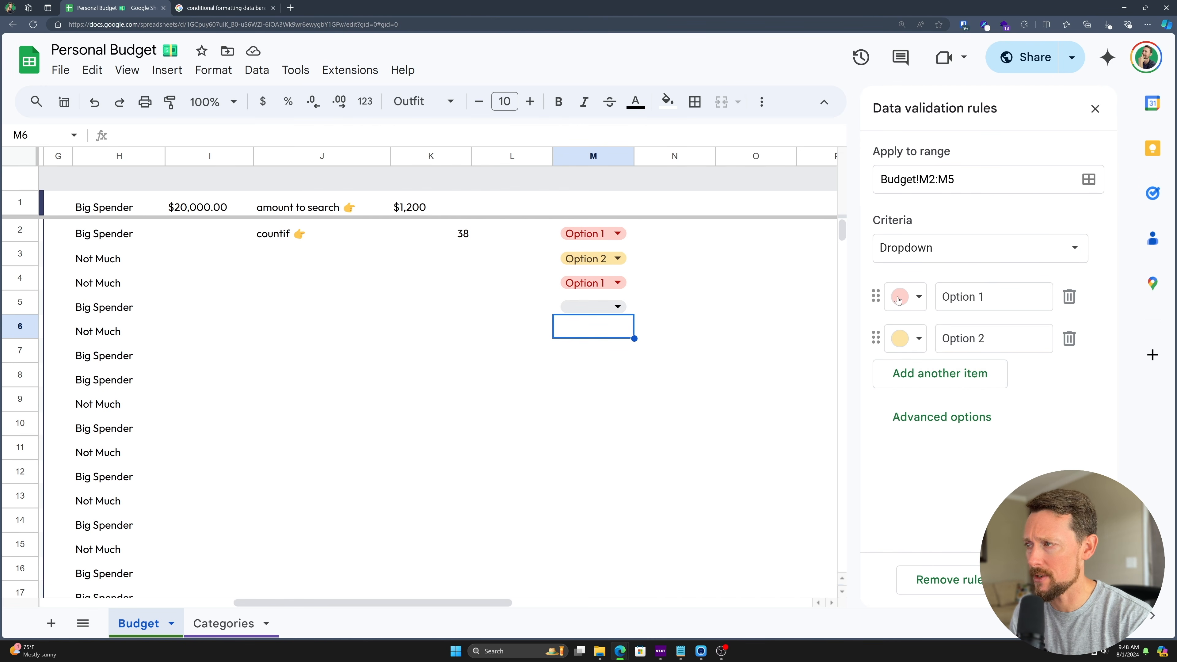
{"action": "left_click", "coordinate": [953, 419]}
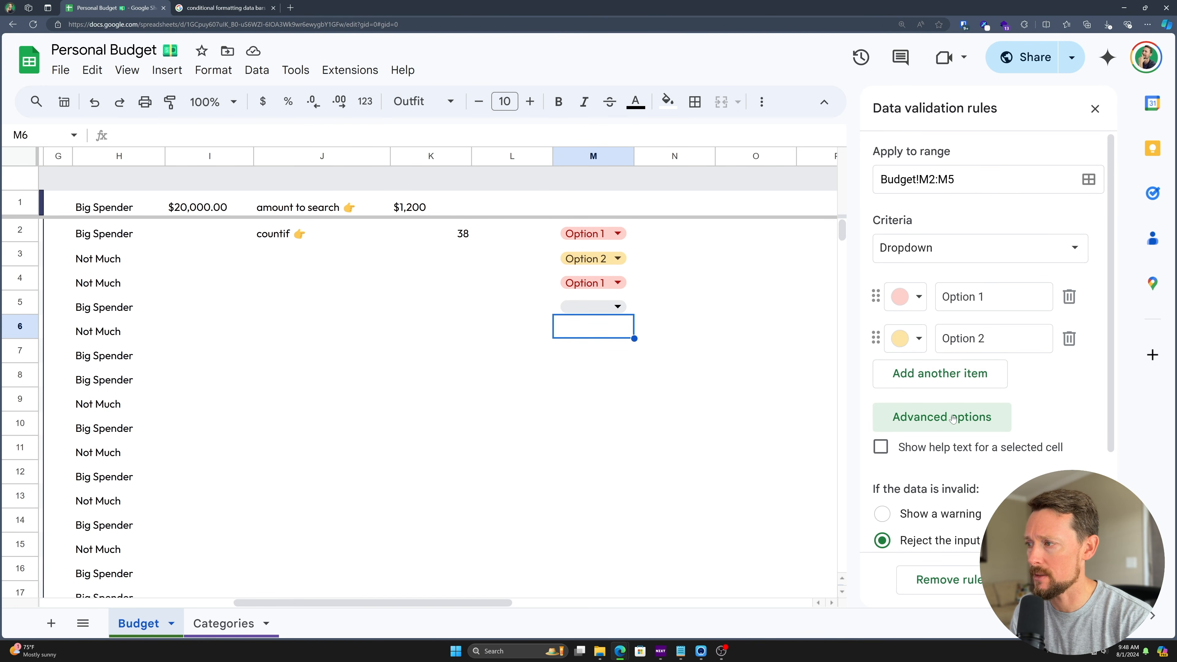
{"action": "scroll", "coordinate": [973, 361], "scroll_direction": "down", "scroll_amount": 3}
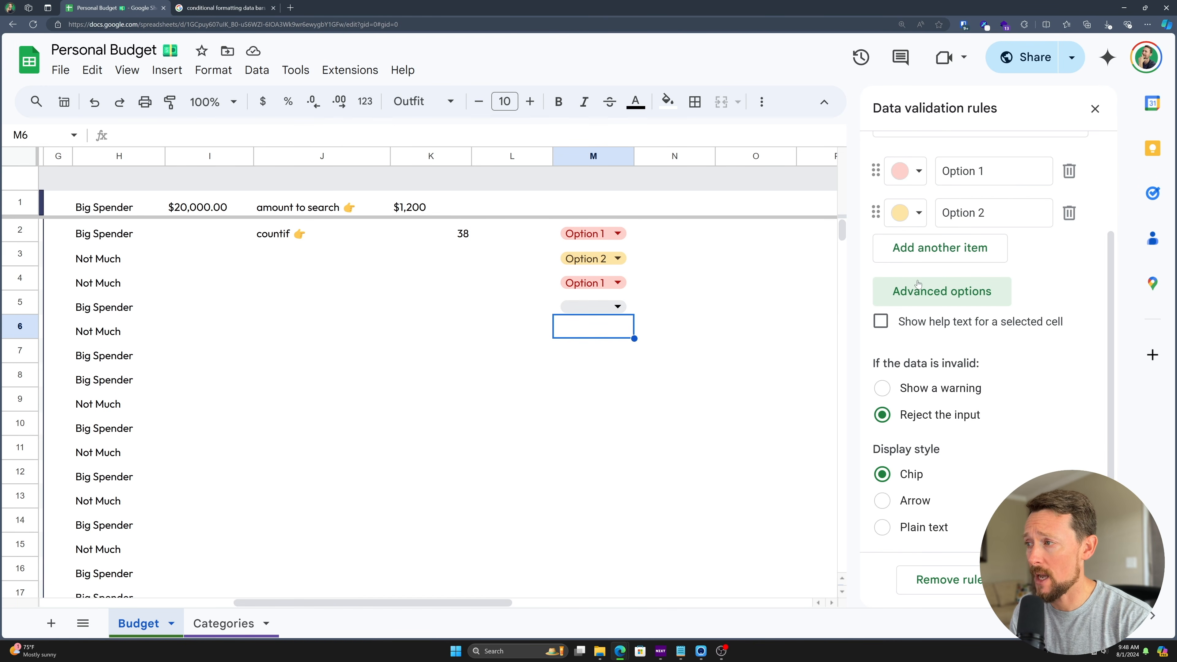
{"action": "left_click", "coordinate": [881, 321]}
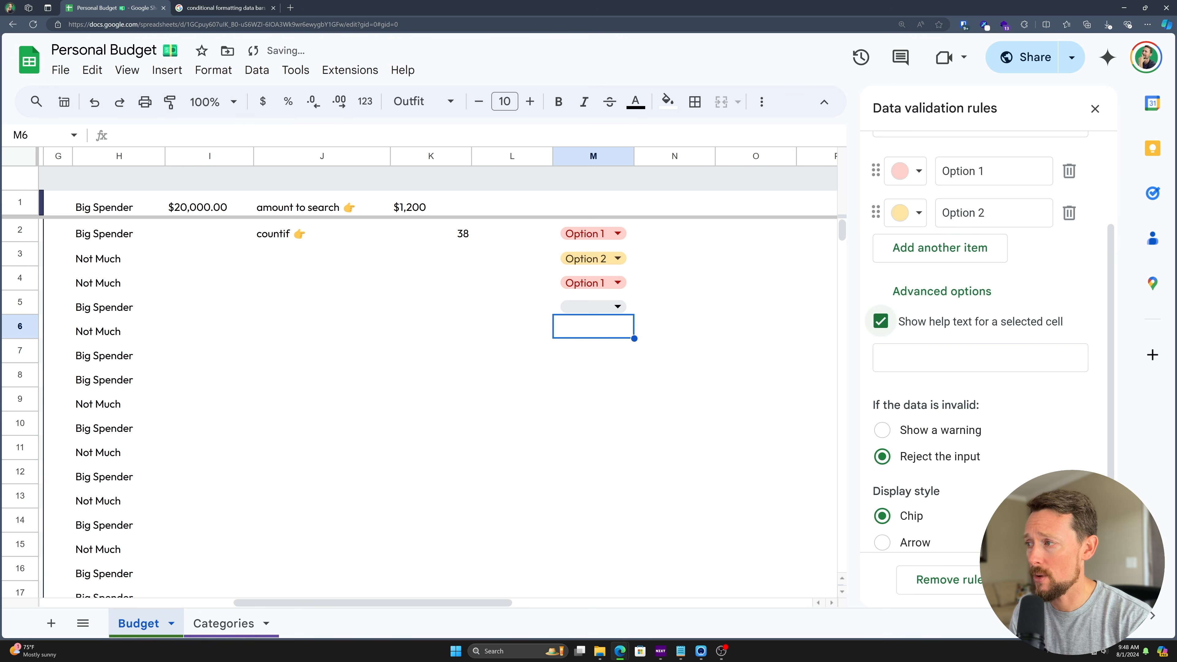
{"action": "type", "text": "Selec"}
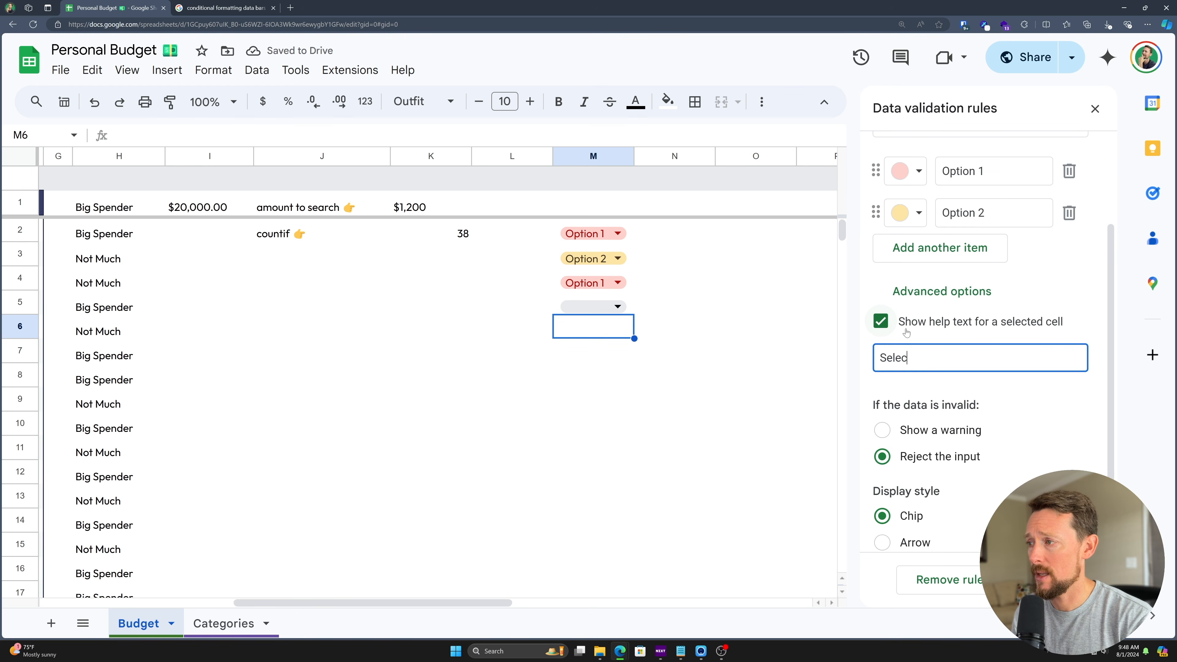
{"action": "type", "text": "t an option please"}
{"action": "key", "text": "Tab"}
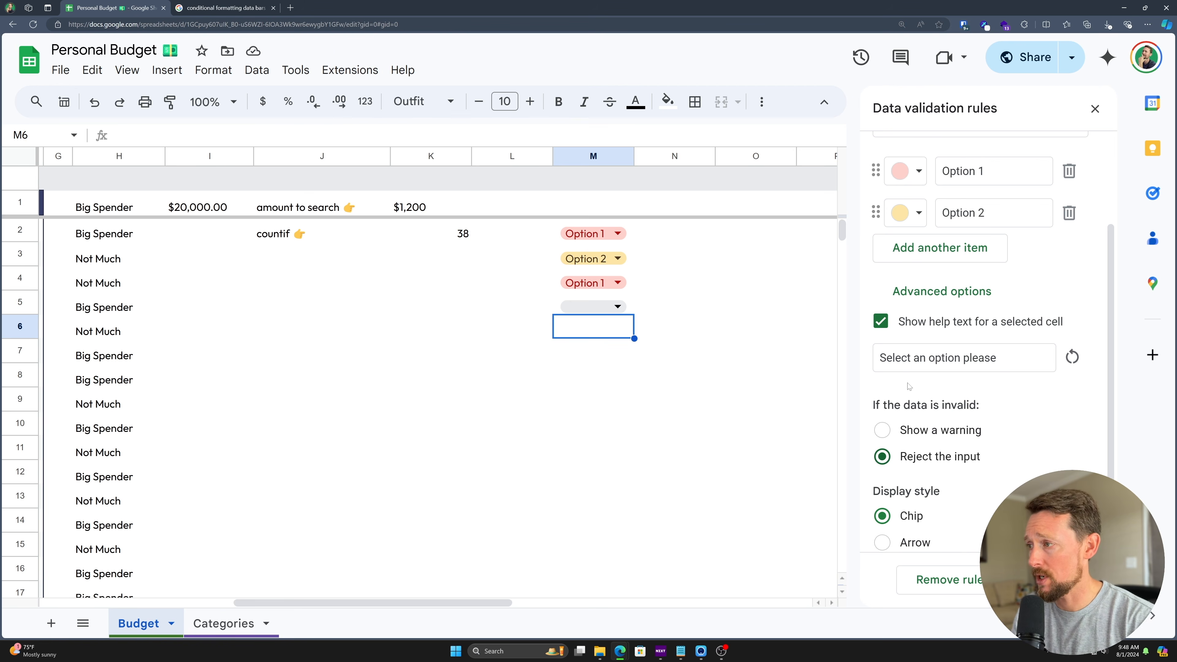
- Try the Arrow and Plain text display styles, then keep Chip and finish the rule
{"action": "scroll", "coordinate": [908, 385], "scroll_direction": "down", "scroll_amount": 1}
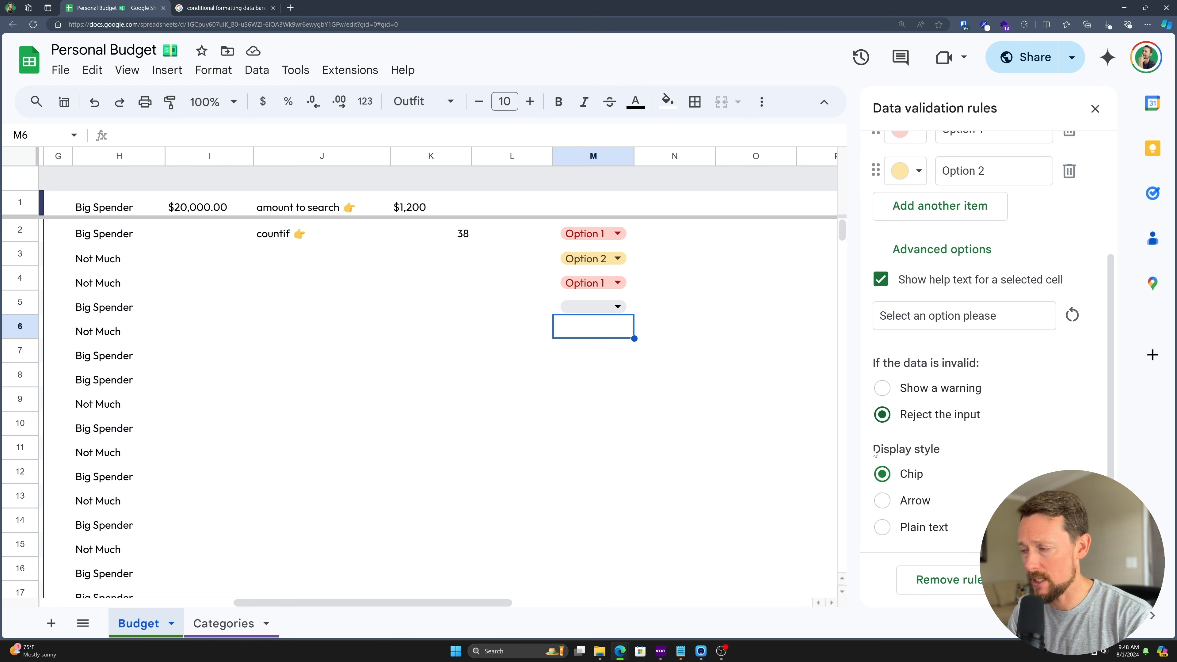
{"action": "left_click", "coordinate": [882, 503]}
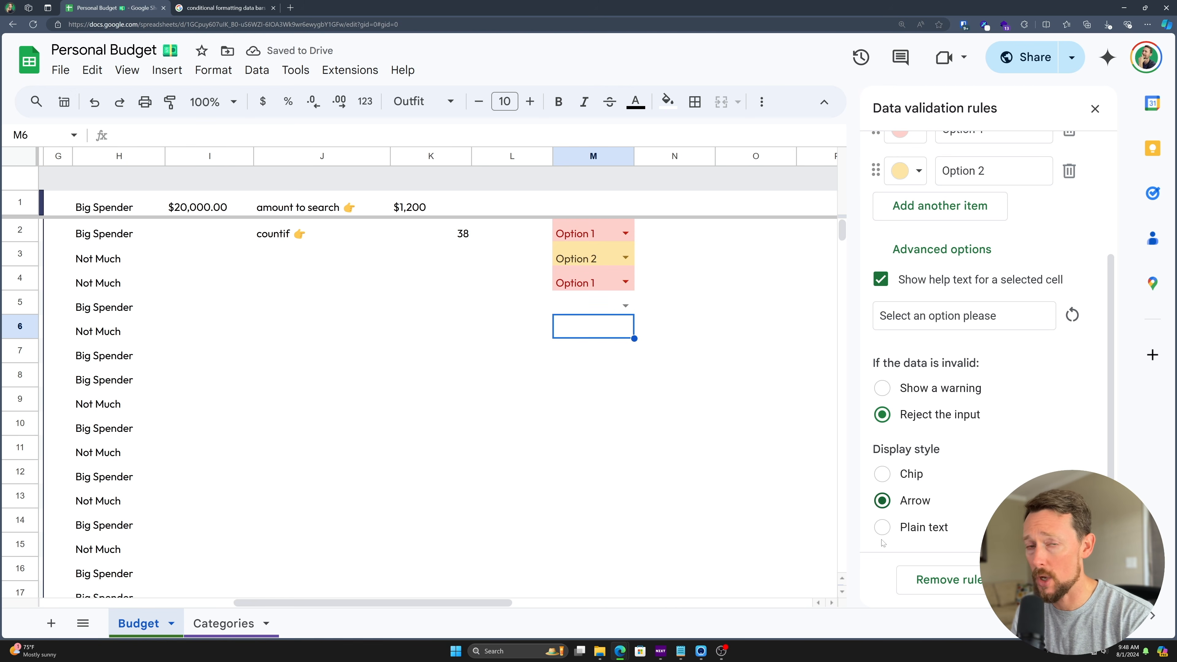
{"action": "left_click", "coordinate": [883, 530]}
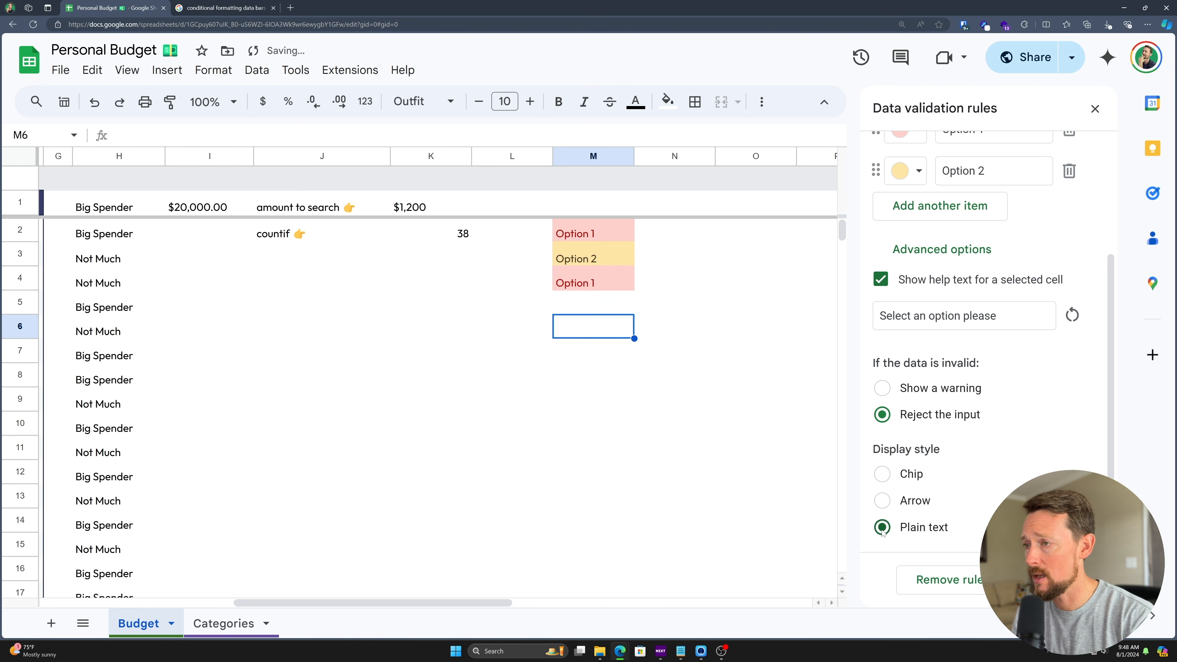
{"action": "left_click", "coordinate": [885, 501]}
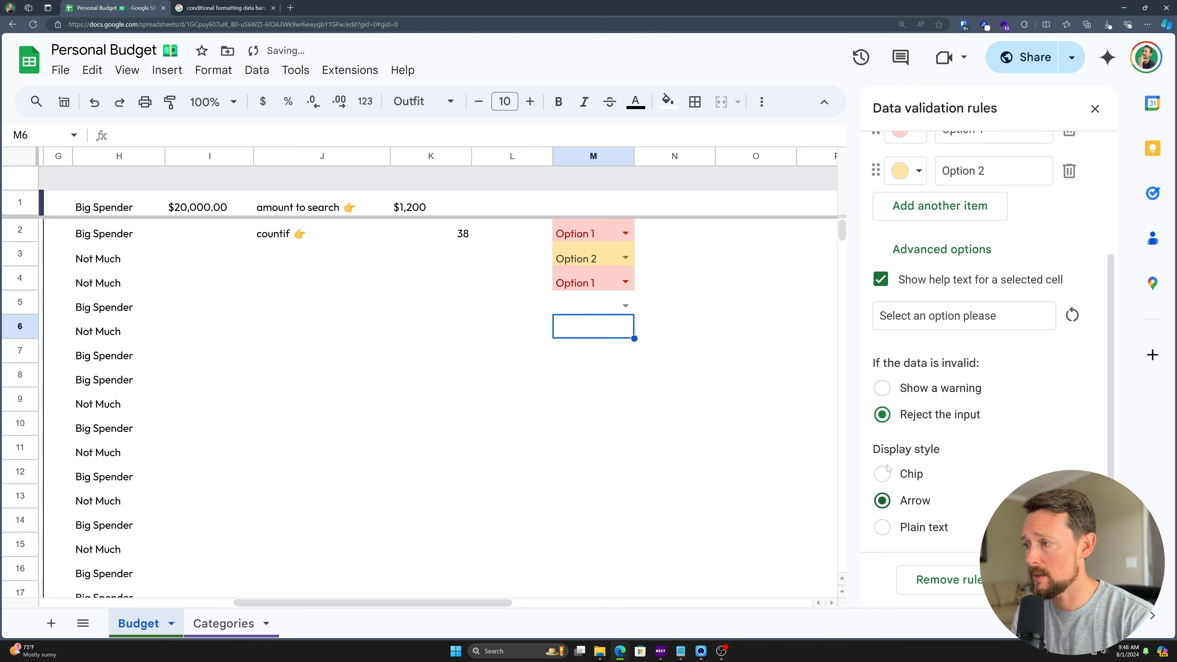
{"action": "left_click", "coordinate": [882, 473]}
{"action": "left_click", "coordinate": [1054, 579]}
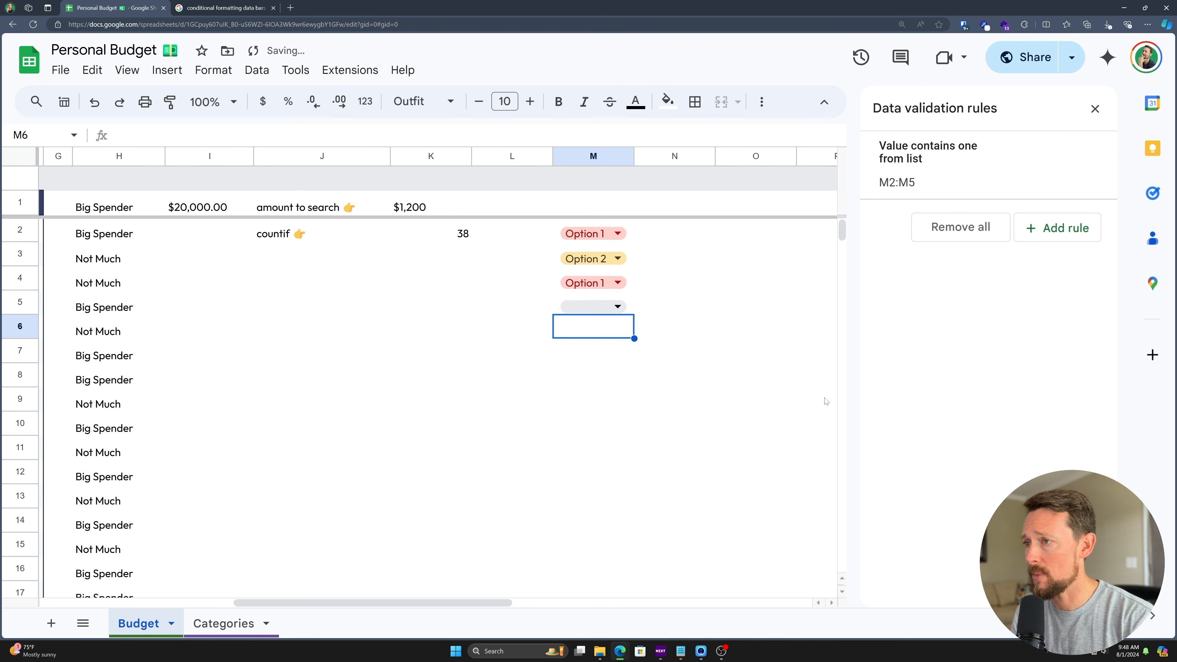
- Enter 'Option 3' in M5 and dismiss the custom help text error
{"action": "left_click", "coordinate": [618, 307]}
{"action": "type", "text": "Option 3"}
{"action": "key", "text": "Return"}
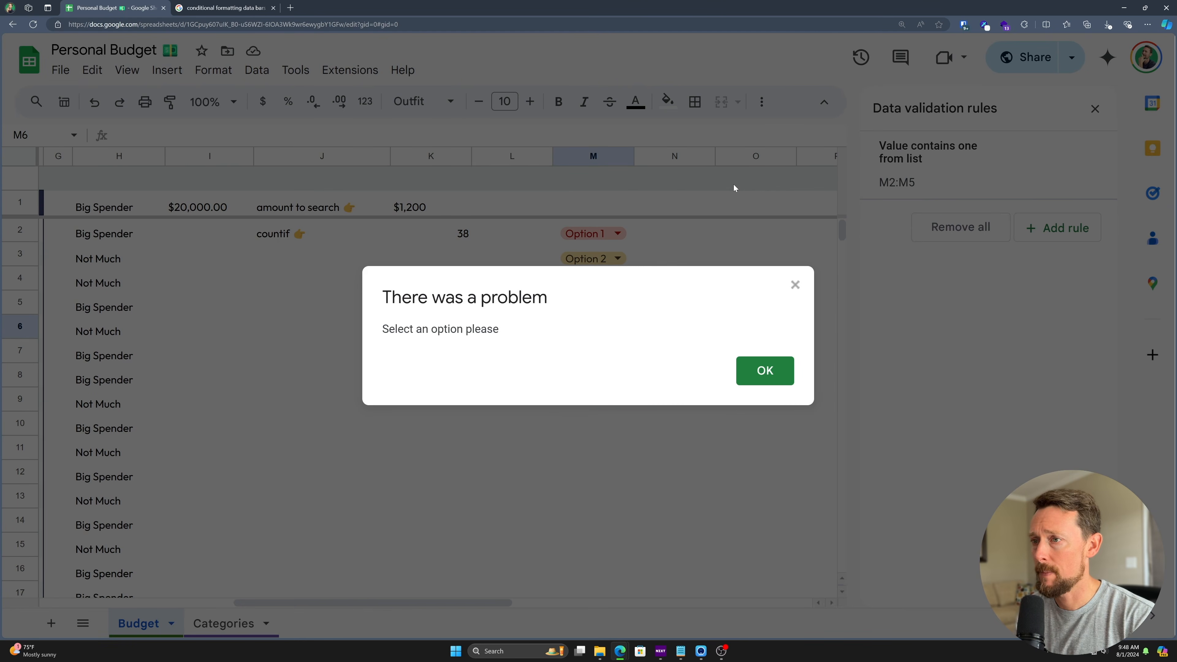
{"action": "left_click_drag", "start_coordinate": [380, 336], "coordinate": [512, 346]}
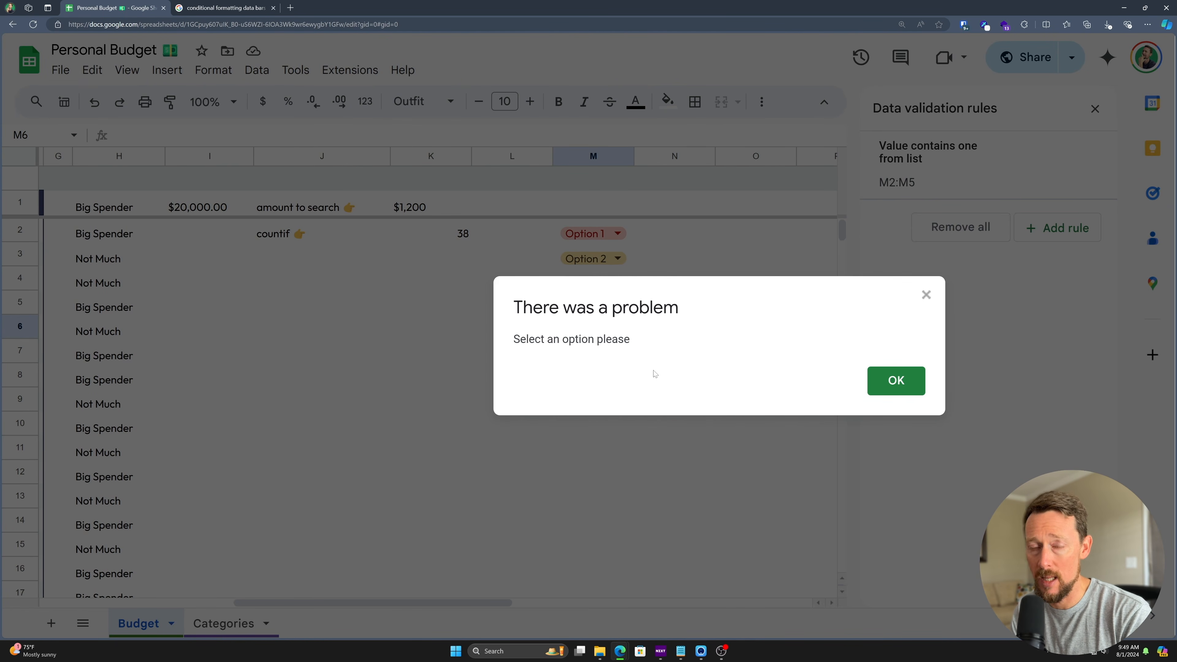
{"action": "left_click", "coordinate": [896, 383]}
- Reopen the rule to review its help text, then close the Data validation panel
{"action": "left_click", "coordinate": [959, 188]}
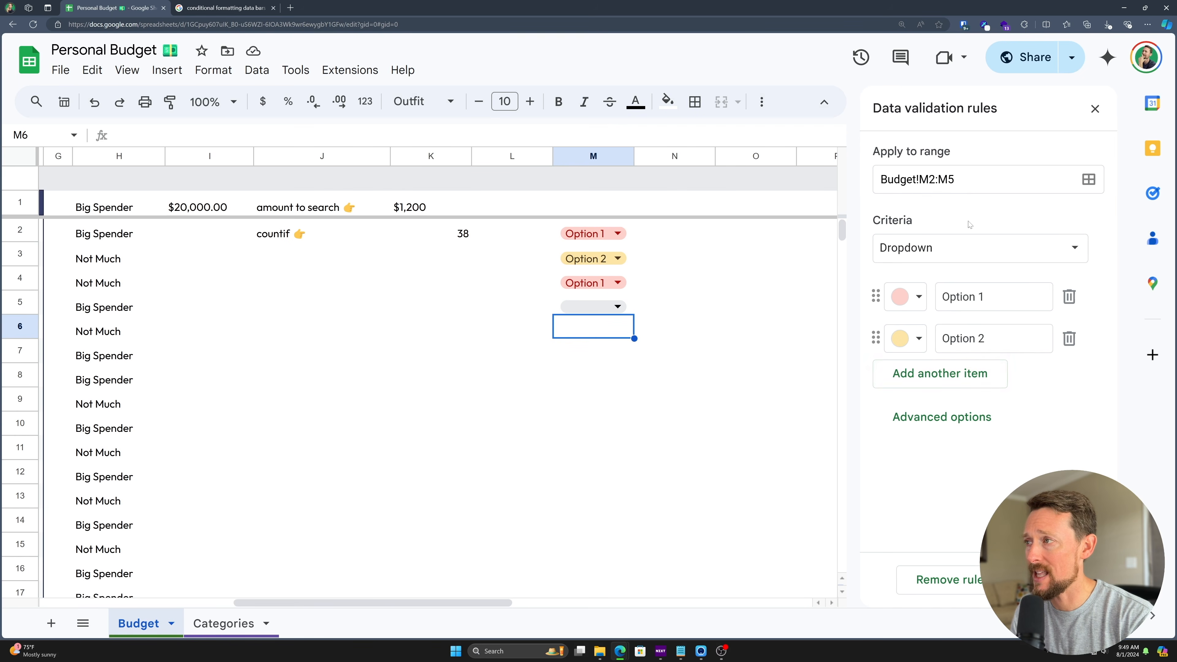
{"action": "left_click", "coordinate": [958, 417]}
{"action": "scroll", "coordinate": [952, 459], "scroll_direction": "down", "scroll_amount": 2}
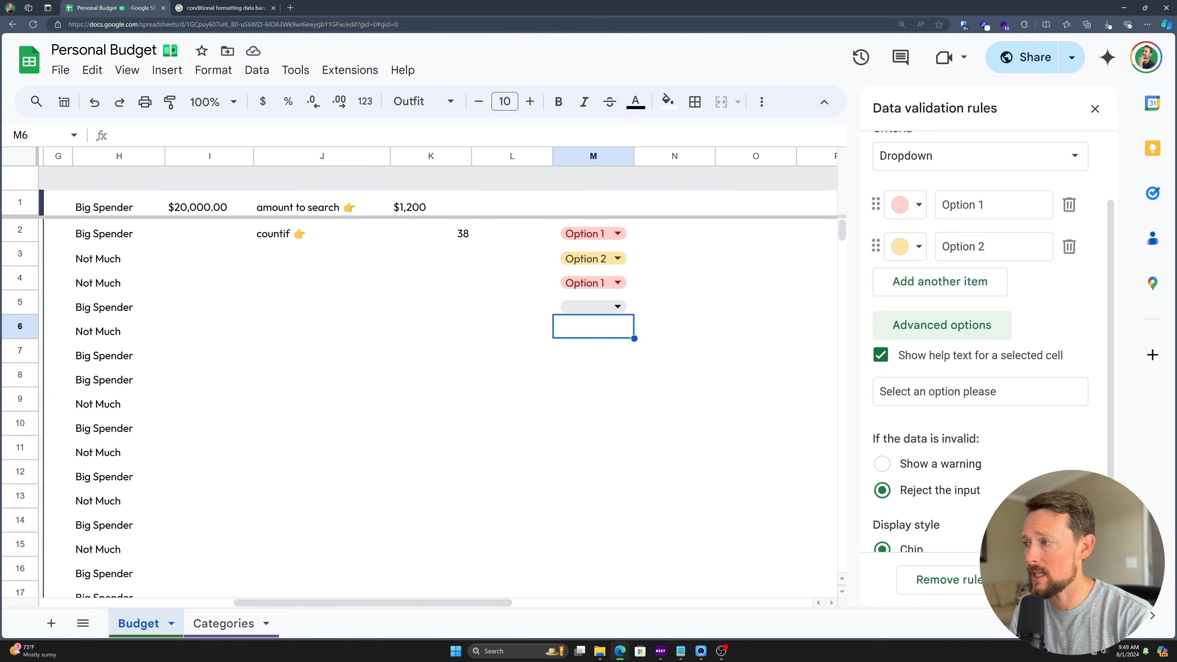
{"action": "left_click_drag", "start_coordinate": [1018, 394], "coordinate": [830, 394]}
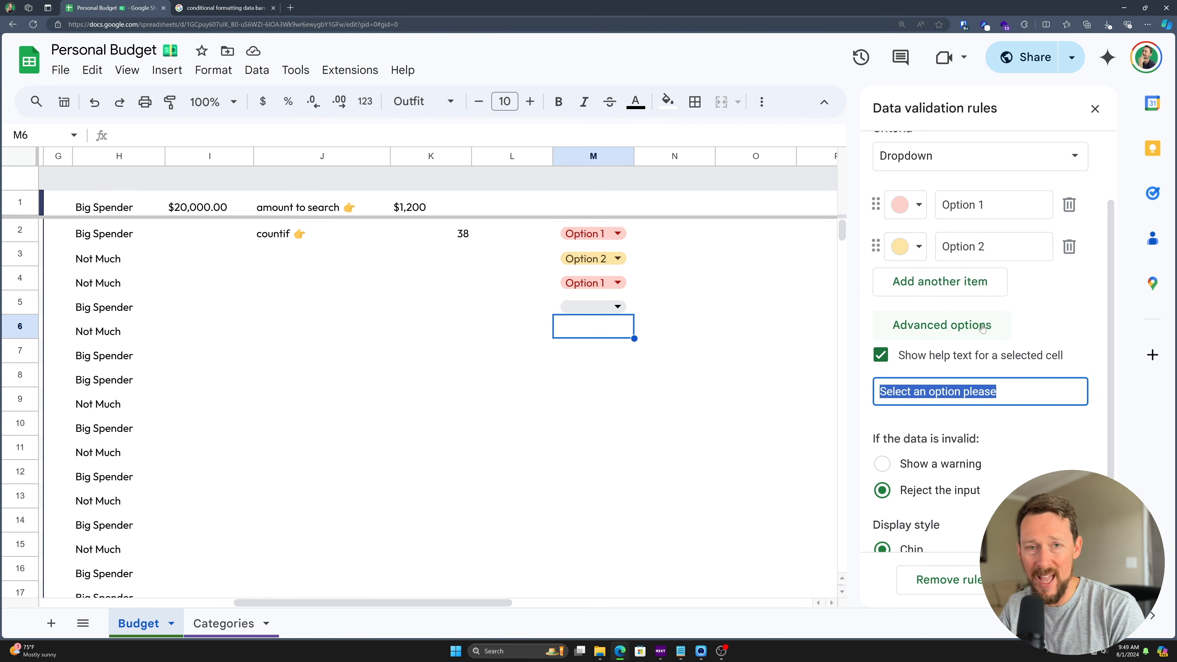
{"action": "left_click", "coordinate": [674, 351]}
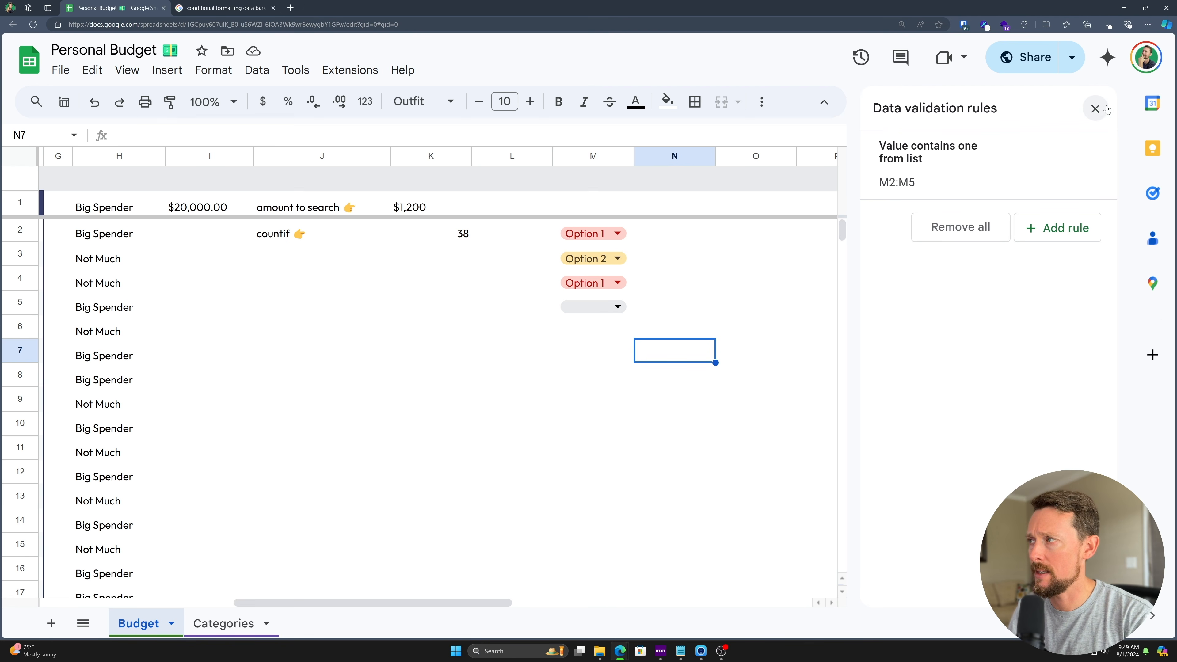
{"action": "left_click", "coordinate": [1095, 108]}
- Select Category cell D2 and look over its right-click options
{"action": "scroll", "coordinate": [639, 246], "scroll_direction": "left", "scroll_amount": 5}
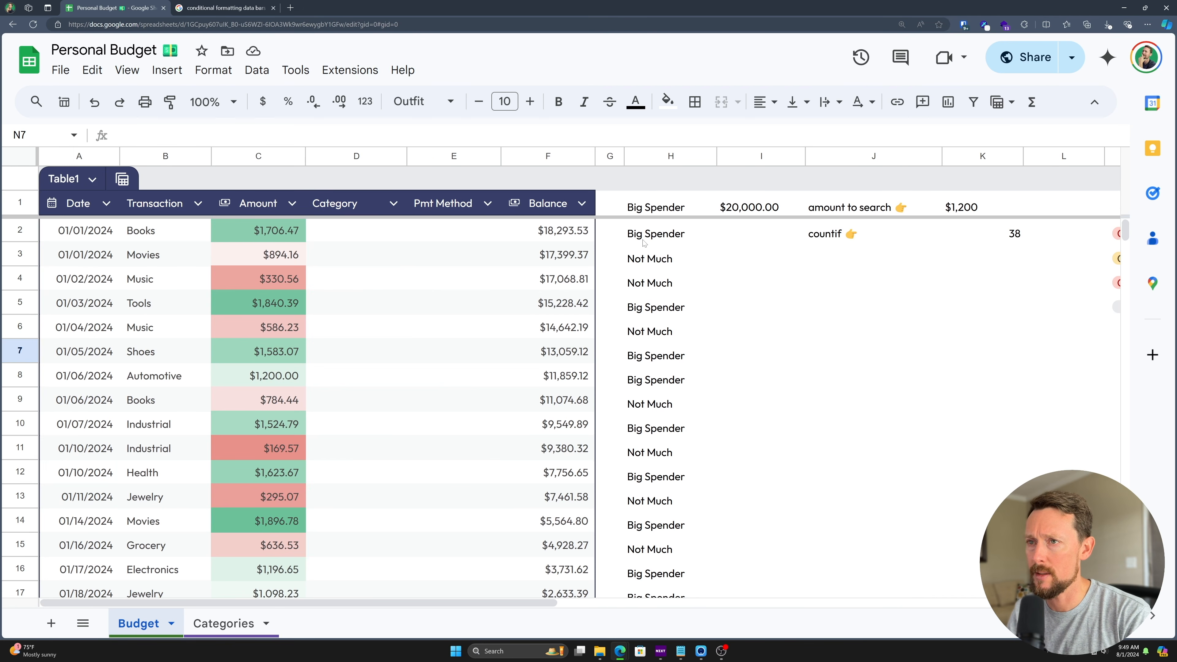
{"action": "left_click", "coordinate": [370, 238]}
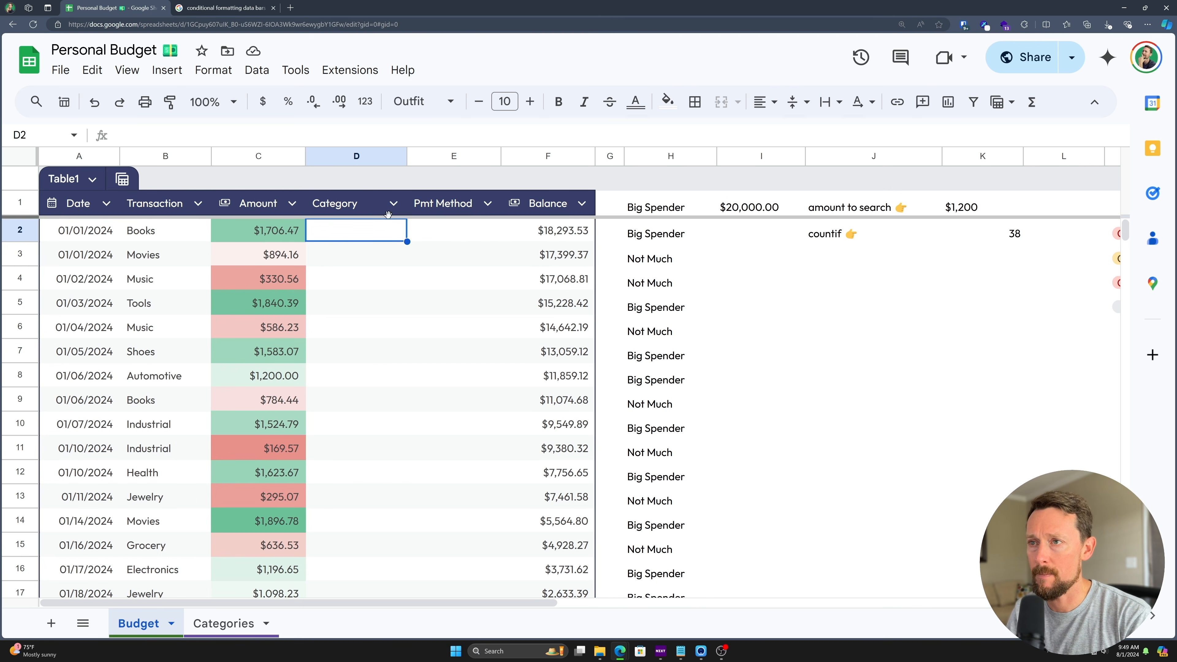
{"action": "right_click", "coordinate": [388, 239]}
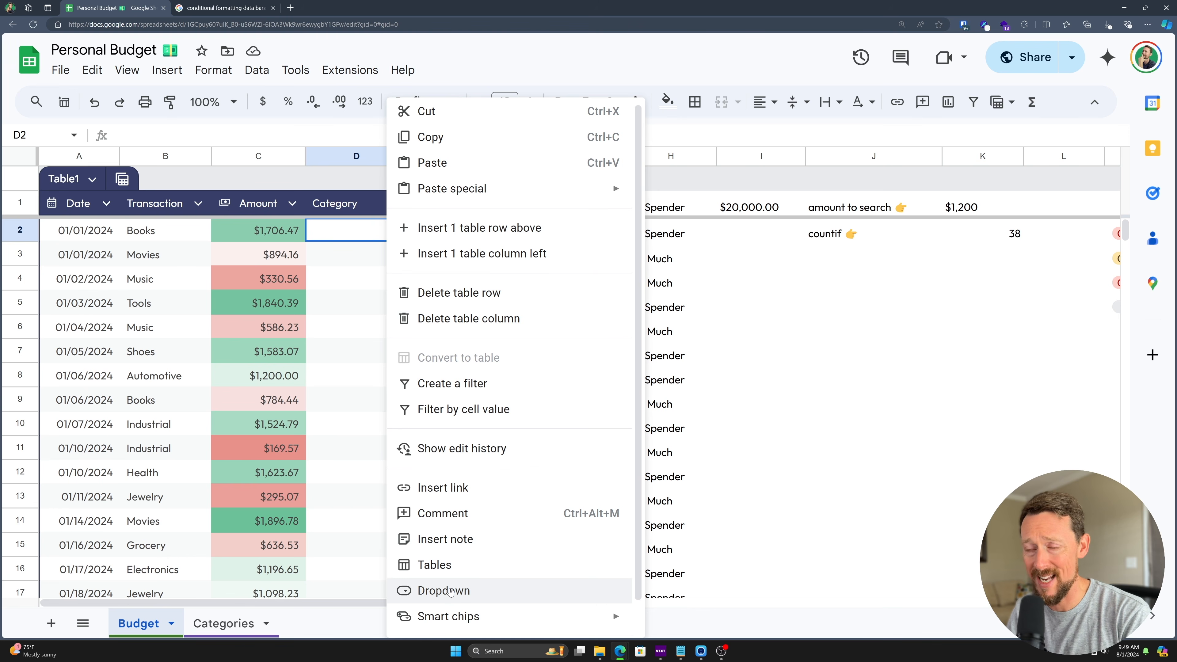
{"action": "left_click", "coordinate": [344, 236]}
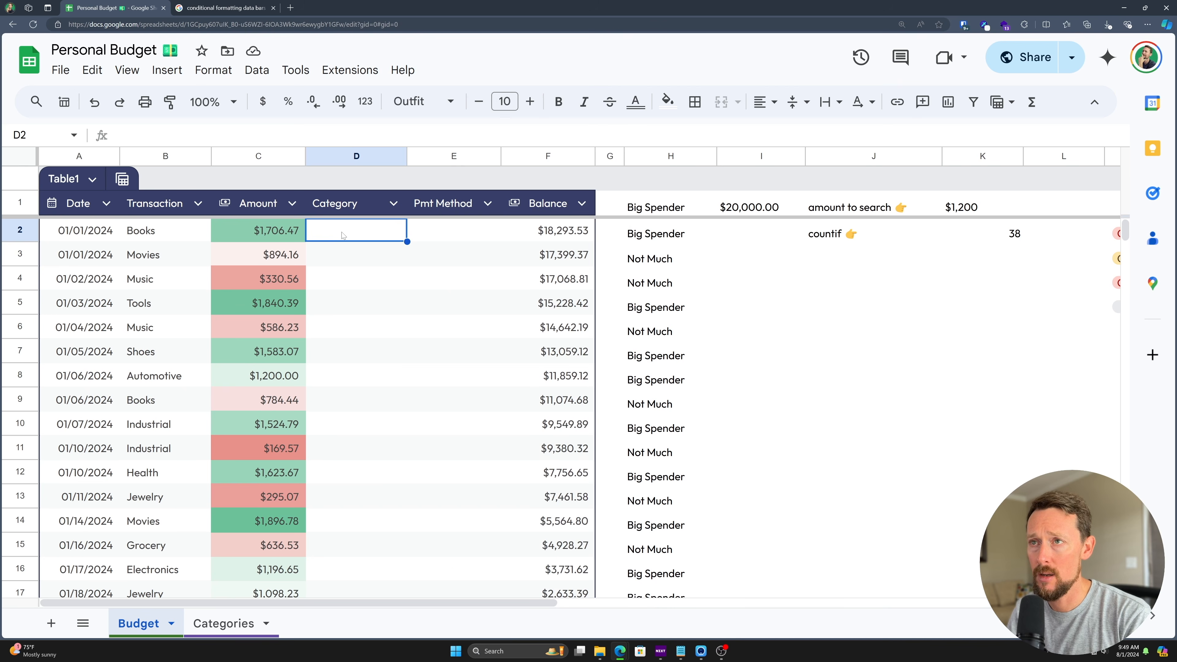
{"action": "left_click", "coordinate": [295, 70]}
{"action": "left_click", "coordinate": [296, 69]}
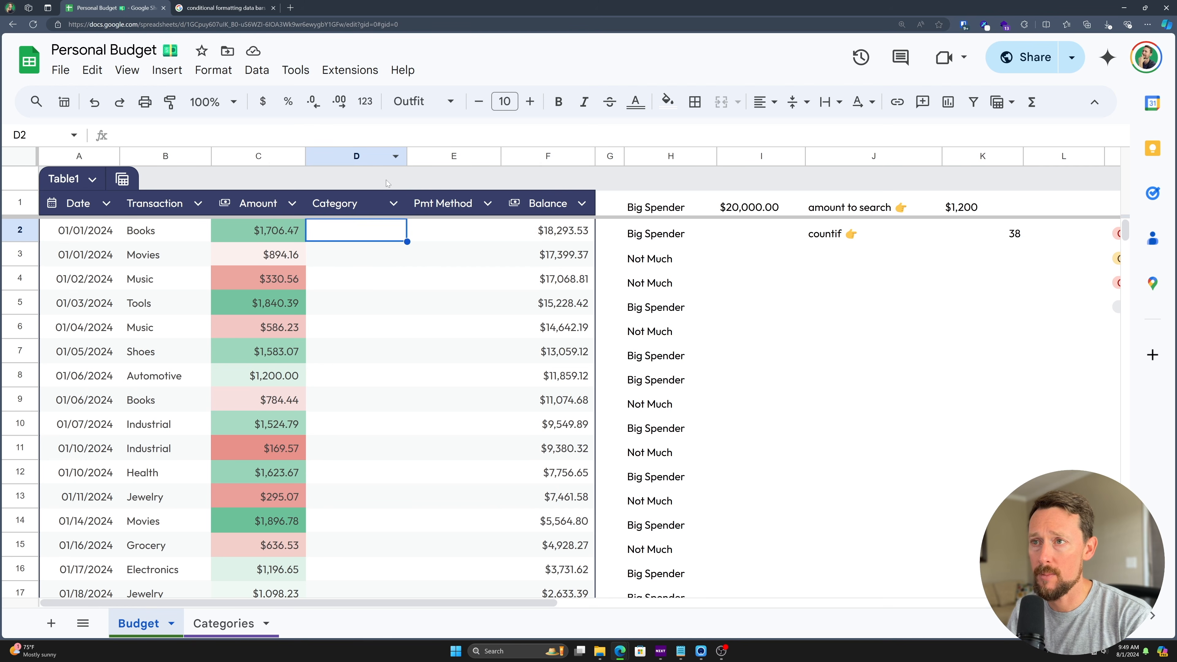
- Change the Category column's type to Dropdown
{"action": "left_click", "coordinate": [393, 204]}
{"action": "mouse_move", "coordinate": [452, 242]}
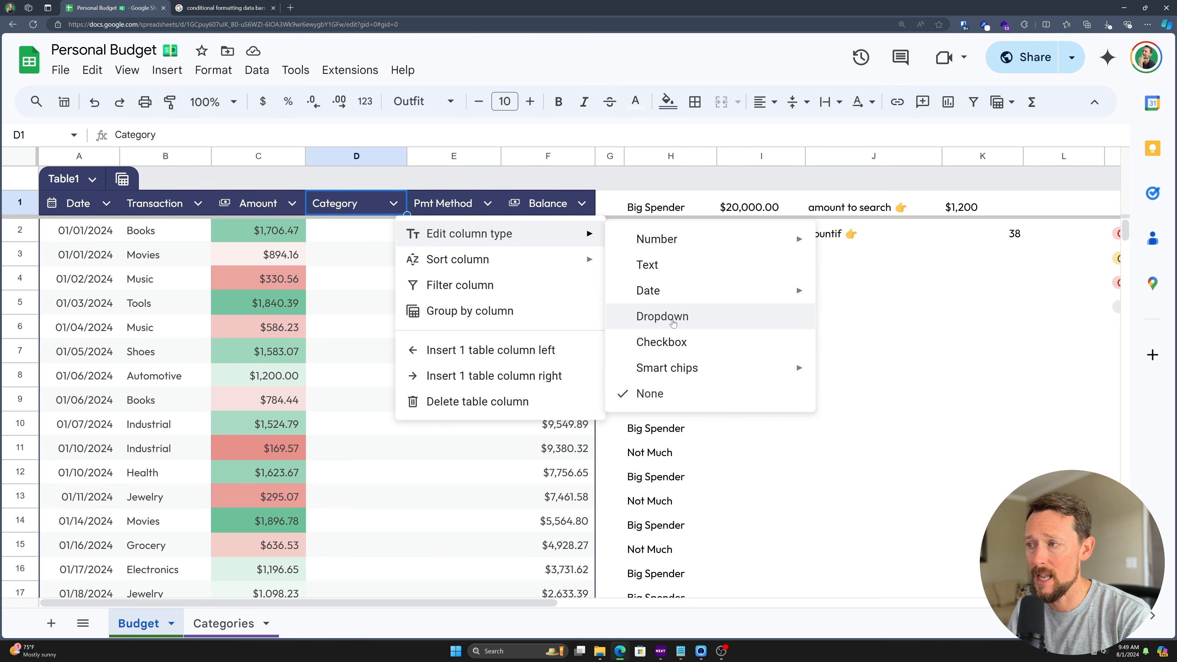
{"action": "mouse_move", "coordinate": [707, 376]}
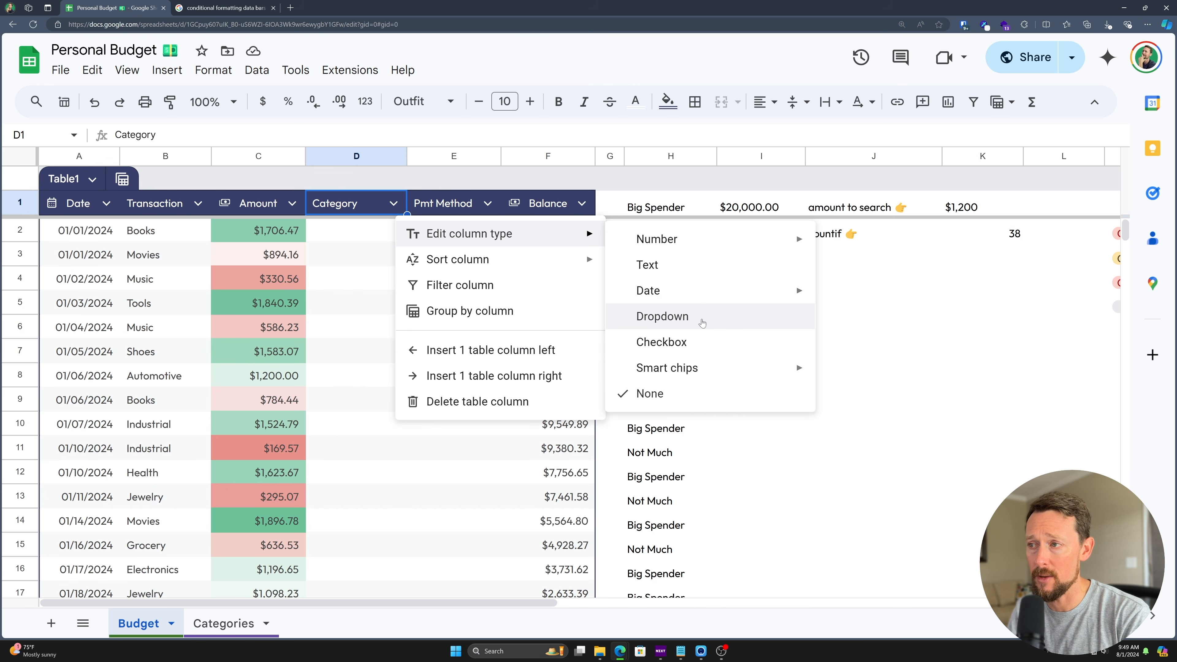
{"action": "left_click", "coordinate": [703, 323]}
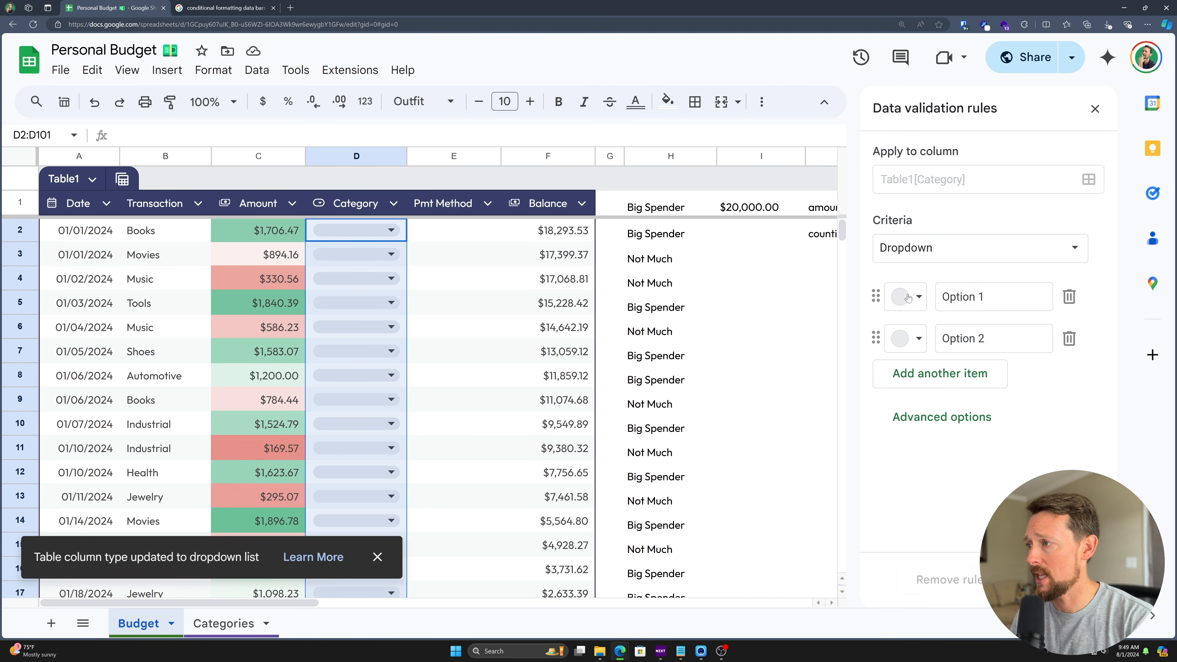
{"action": "key", "text": "Left"}
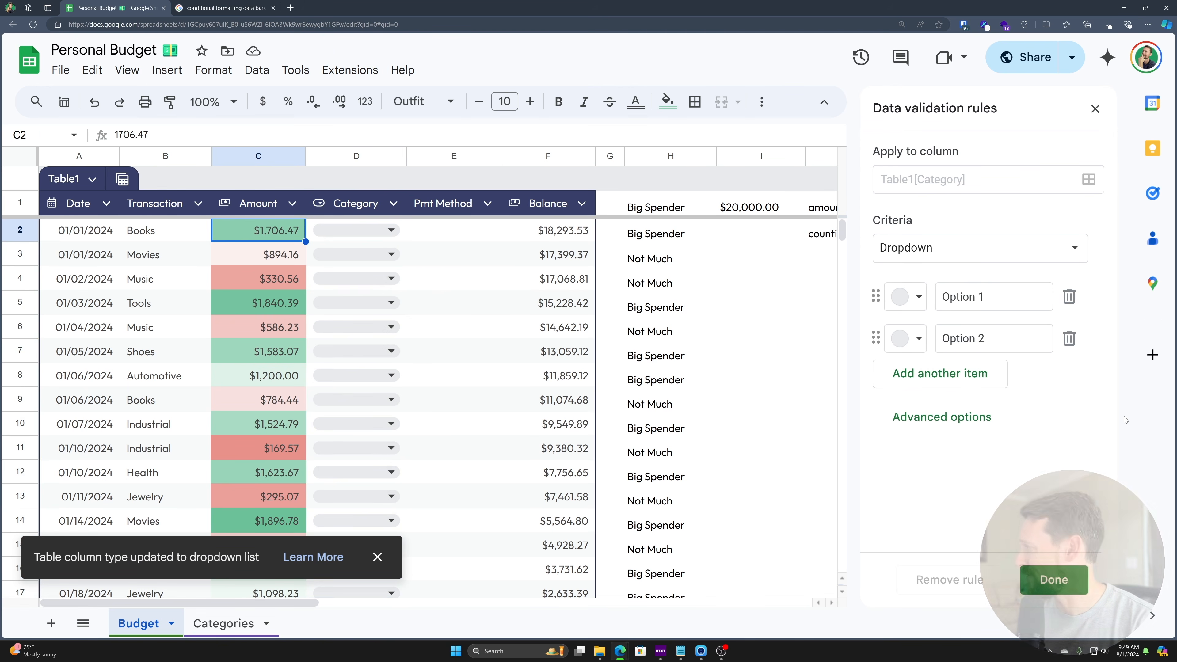
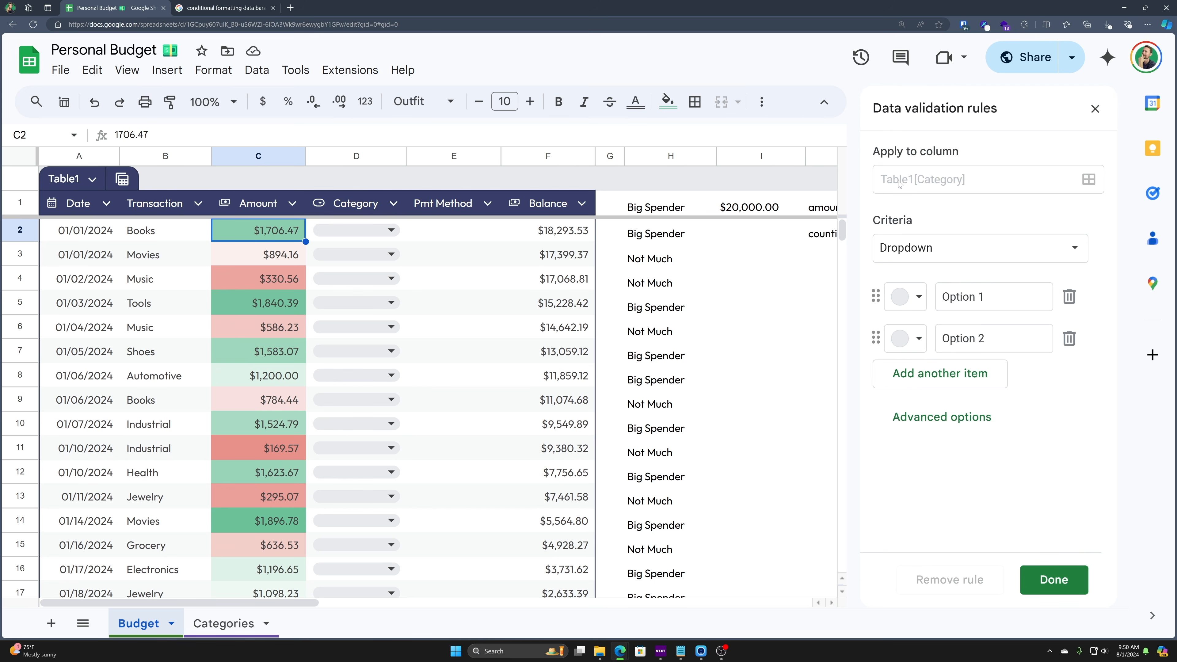
- Colour the dropdown's Option 1 light red, expand Advanced options, and list the criteria types
{"action": "scroll", "coordinate": [349, 263], "scroll_direction": "down", "scroll_amount": 20}
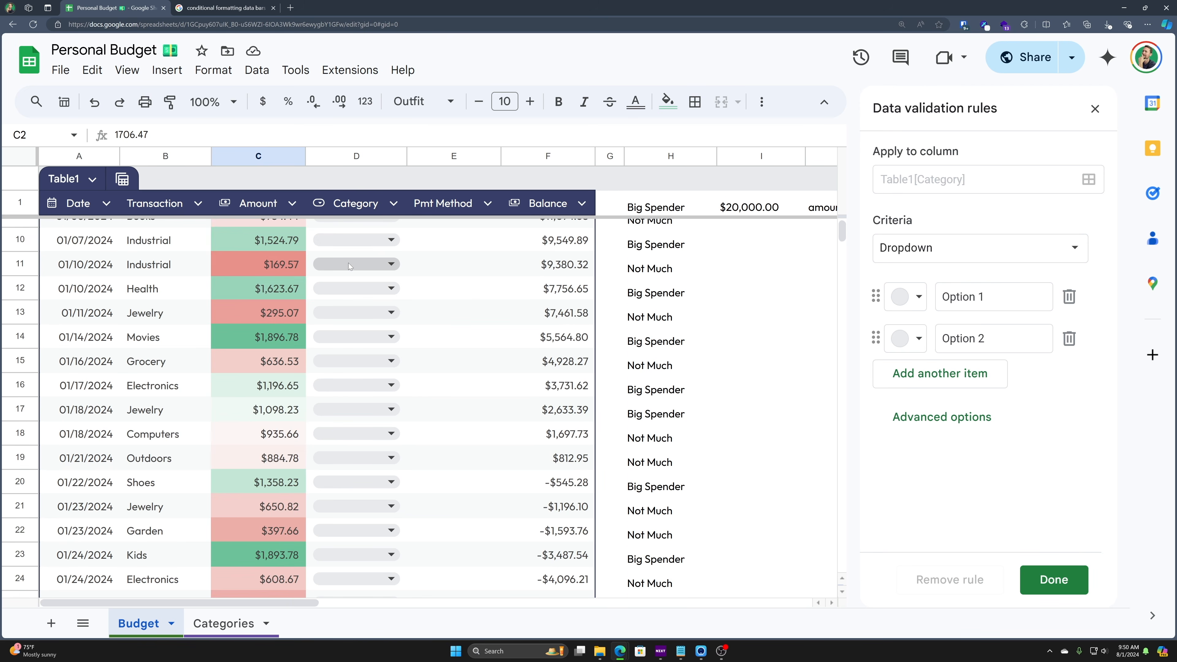
{"action": "scroll", "coordinate": [367, 263], "scroll_direction": "down", "scroll_amount": 18}
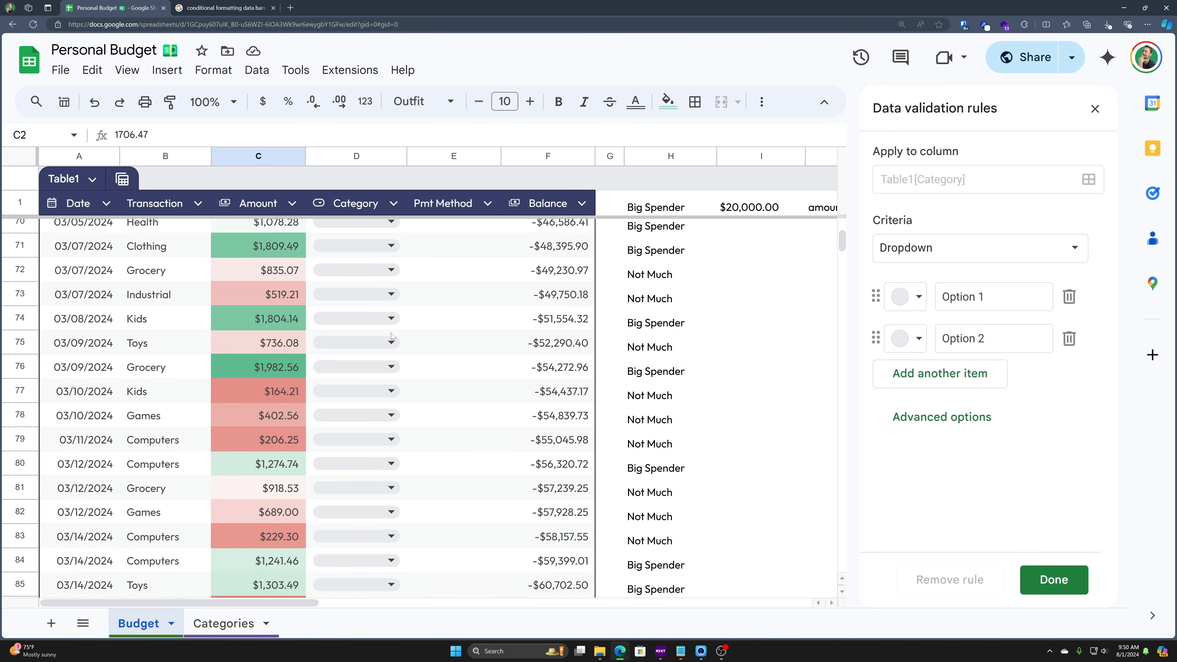
{"action": "scroll", "coordinate": [409, 424], "scroll_direction": "up", "scroll_amount": 3}
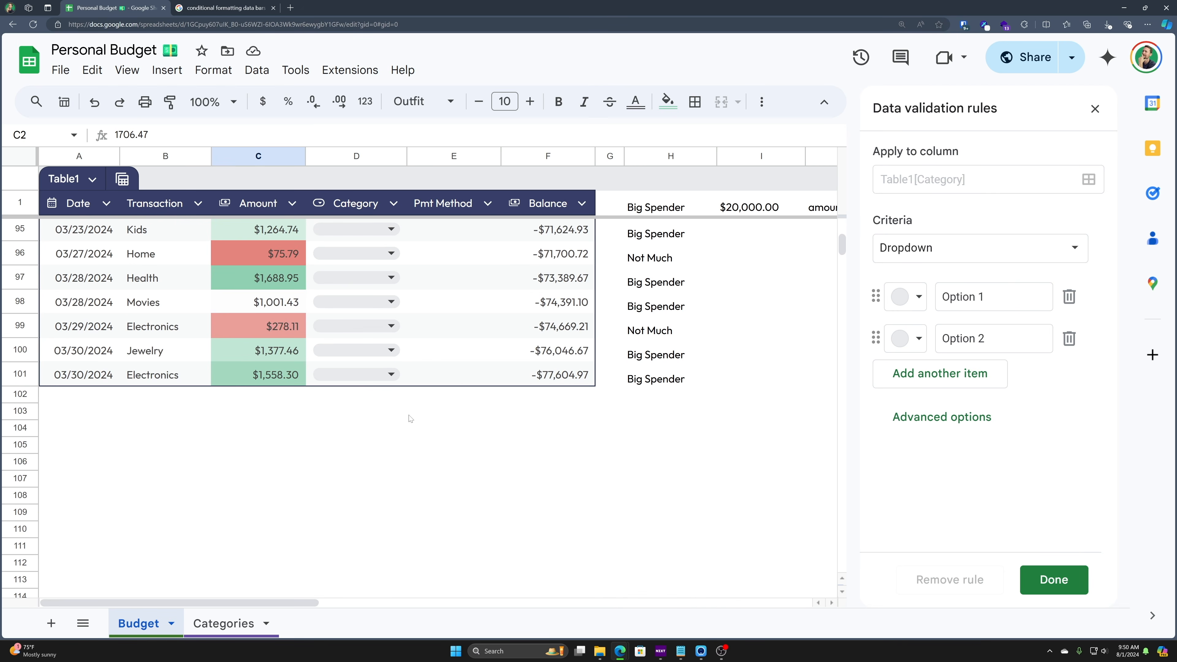
{"action": "left_click", "coordinate": [362, 395]}
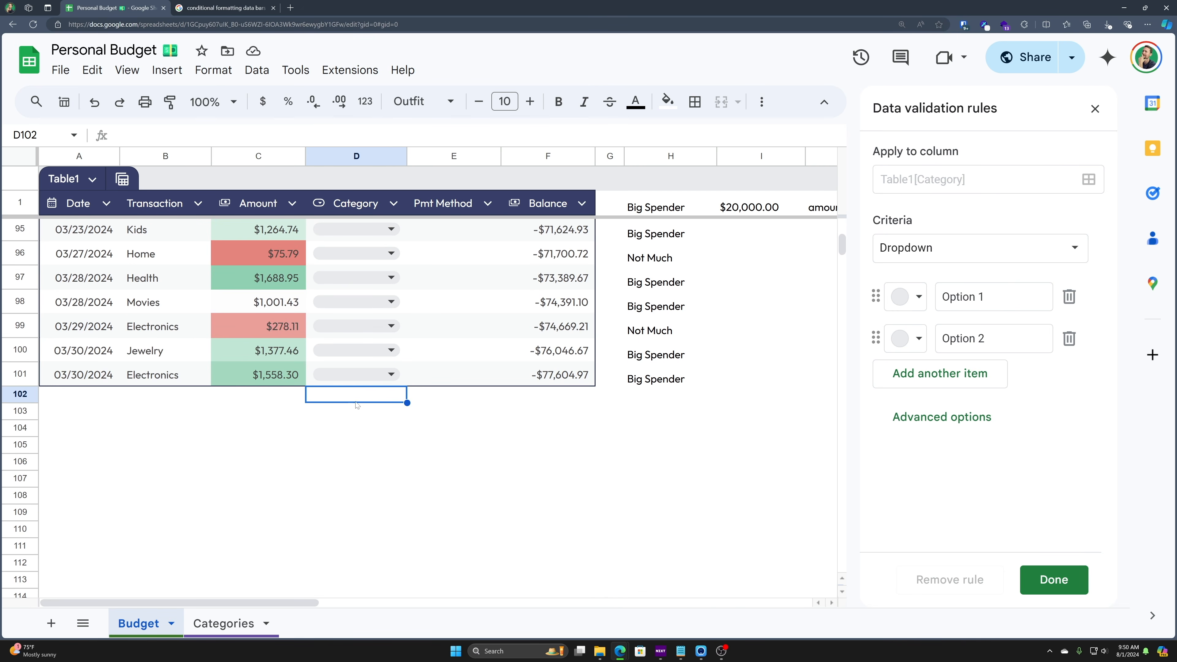
{"action": "scroll", "coordinate": [350, 492], "scroll_direction": "up", "scroll_amount": 20}
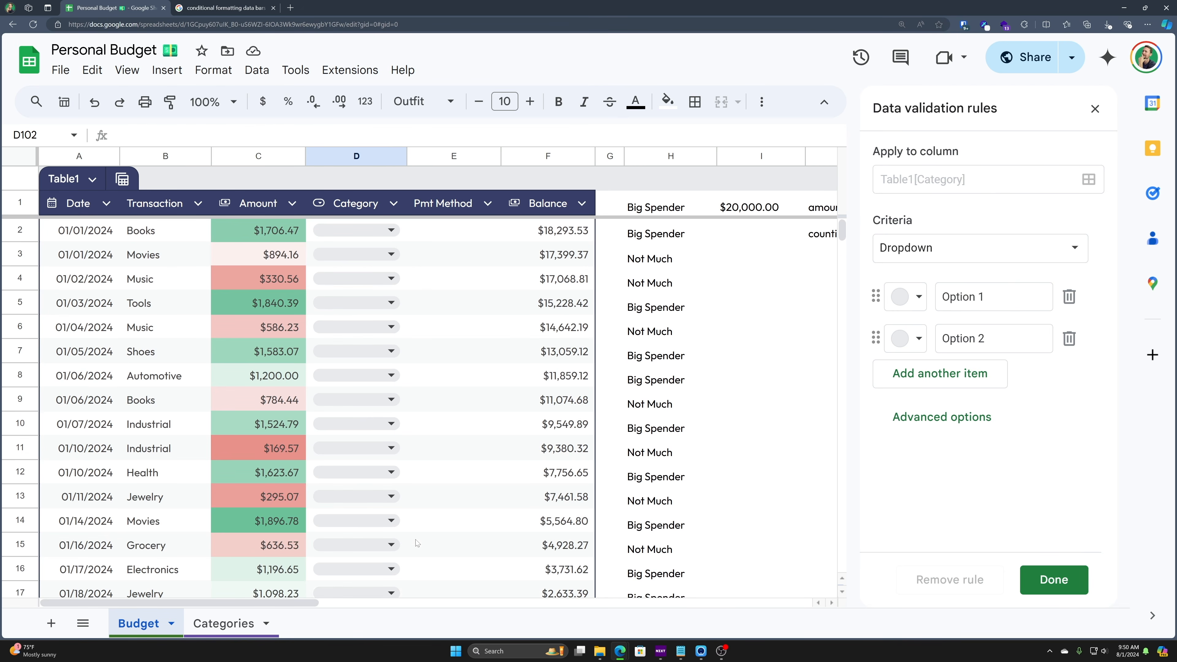
{"action": "left_click", "coordinate": [917, 297]}
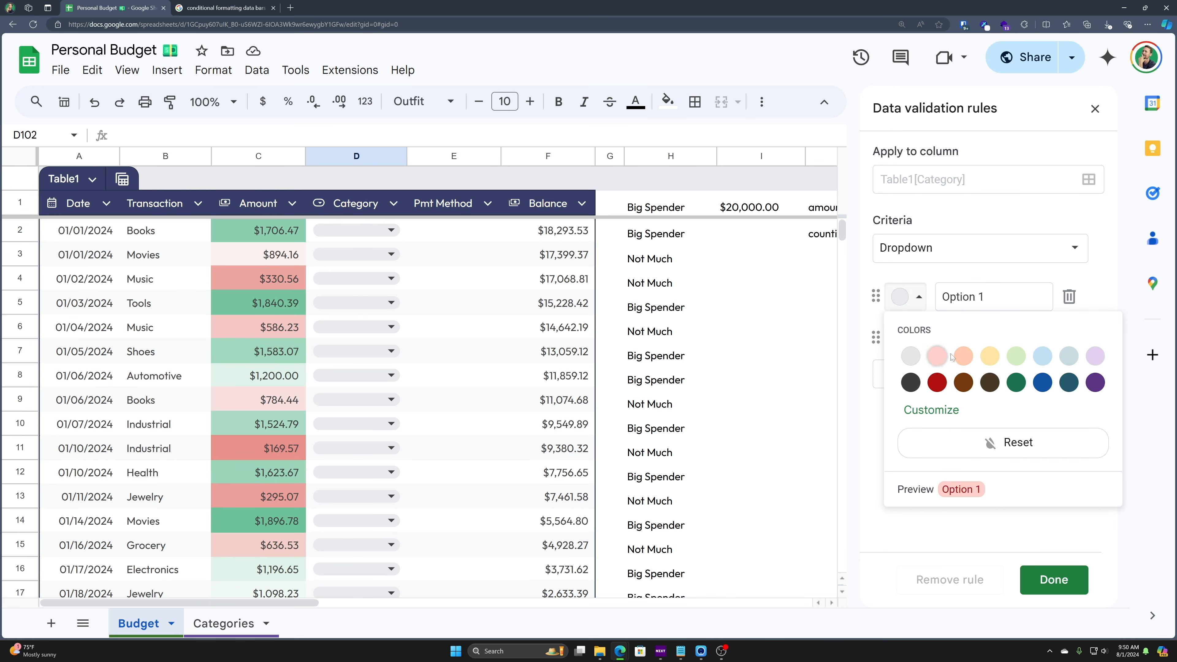
{"action": "left_click", "coordinate": [937, 357]}
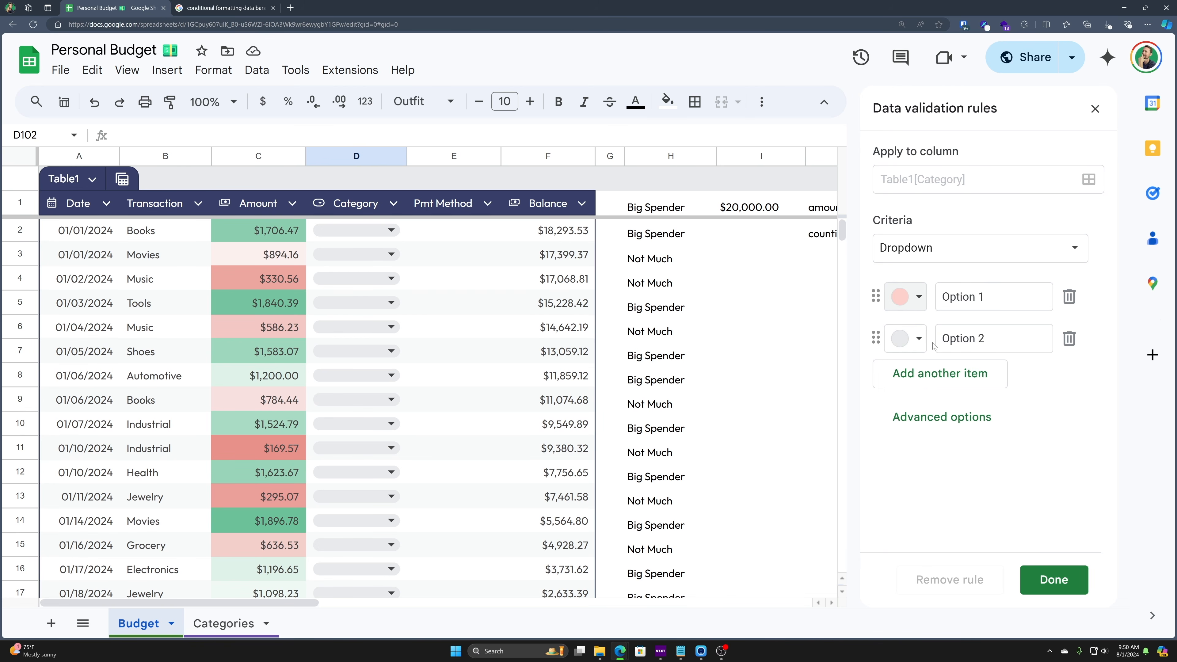
{"action": "left_click", "coordinate": [944, 414]}
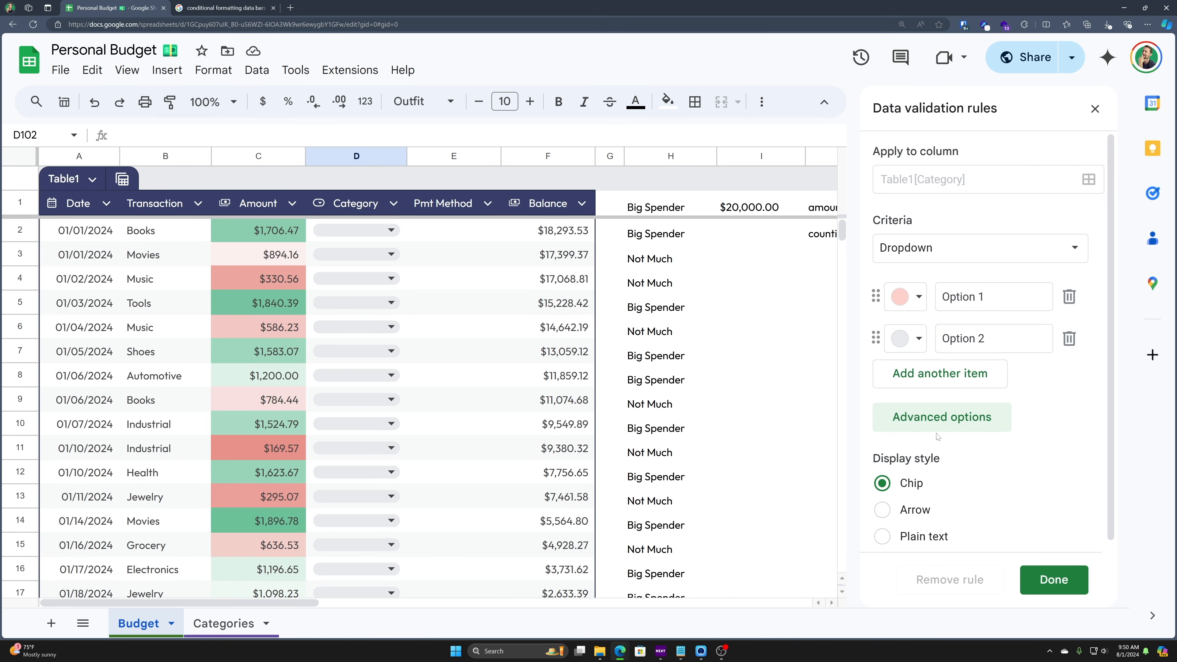
{"action": "left_click", "coordinate": [961, 253]}
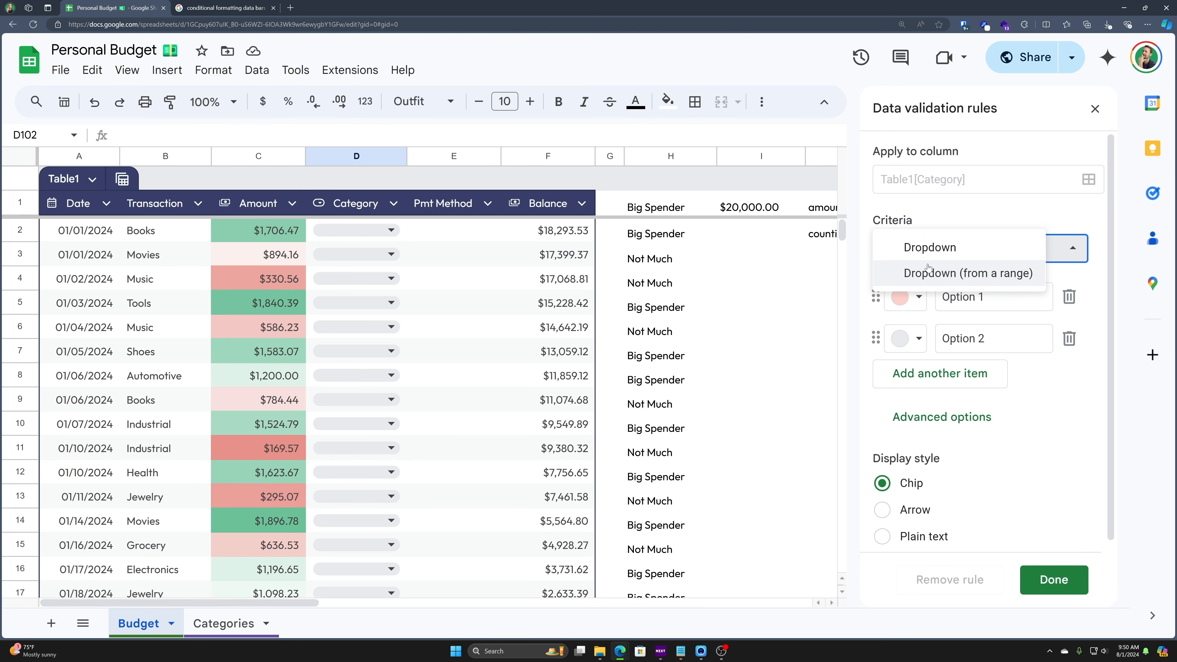
- Switch the Category rule to Dropdown (from a range) using Categories!A3:B15
{"action": "left_click", "coordinate": [960, 278]}
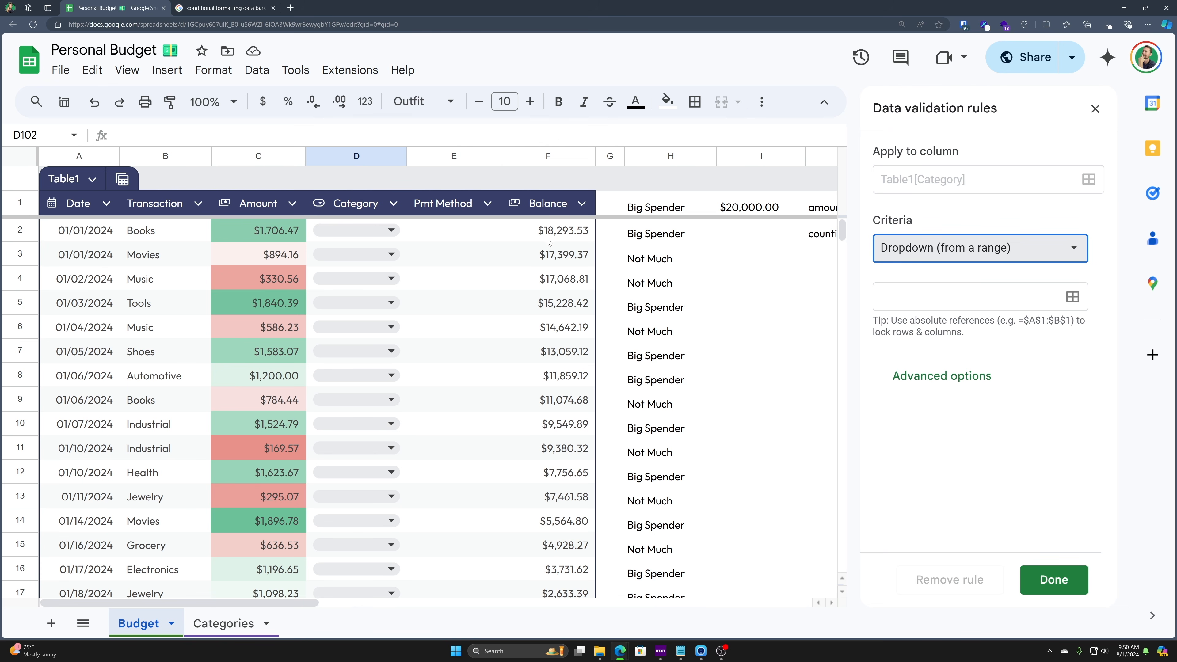
{"action": "left_click", "coordinate": [226, 631]}
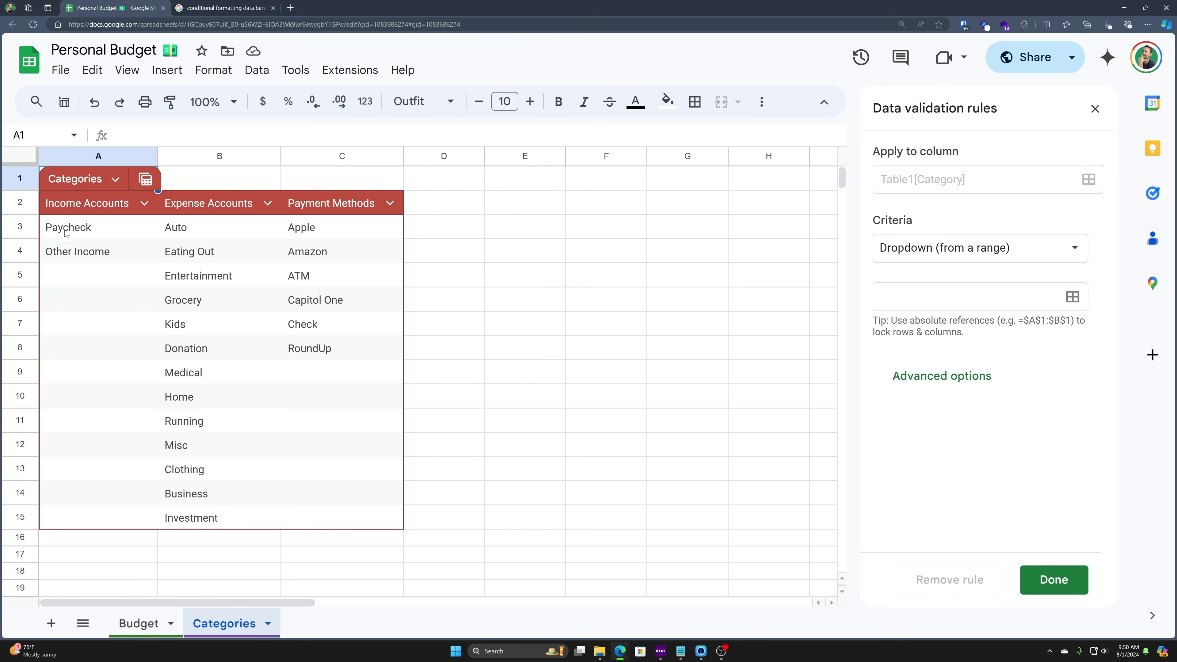
{"action": "left_click_drag", "start_coordinate": [61, 231], "coordinate": [231, 518]}
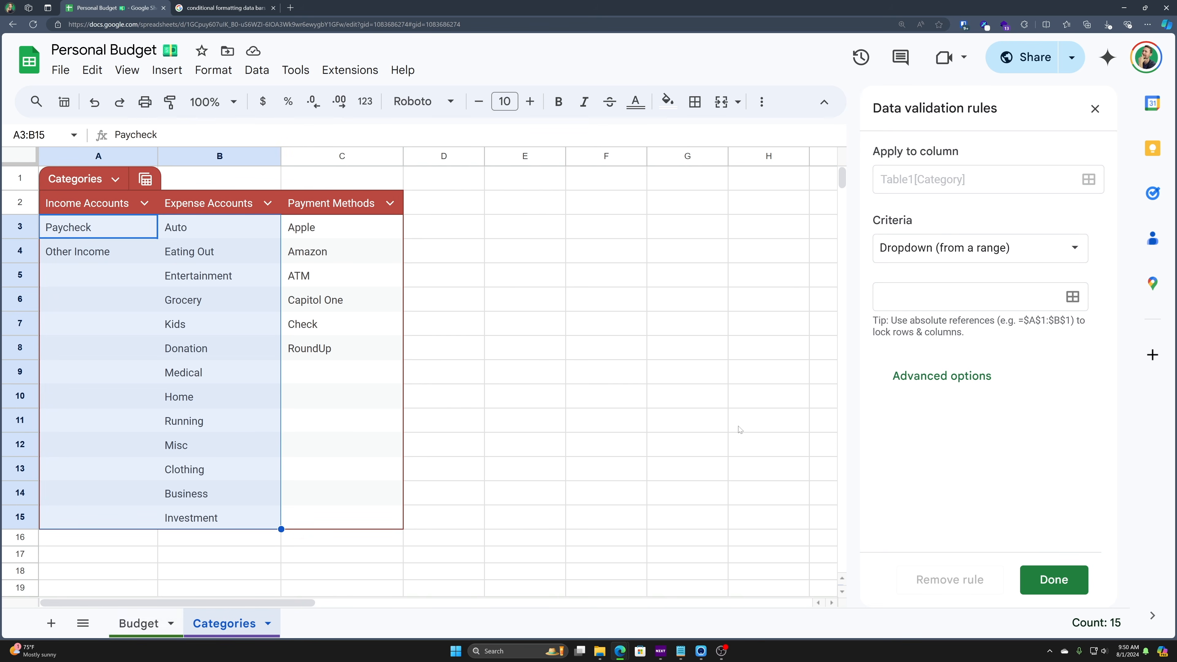
{"action": "left_click", "coordinate": [1073, 297]}
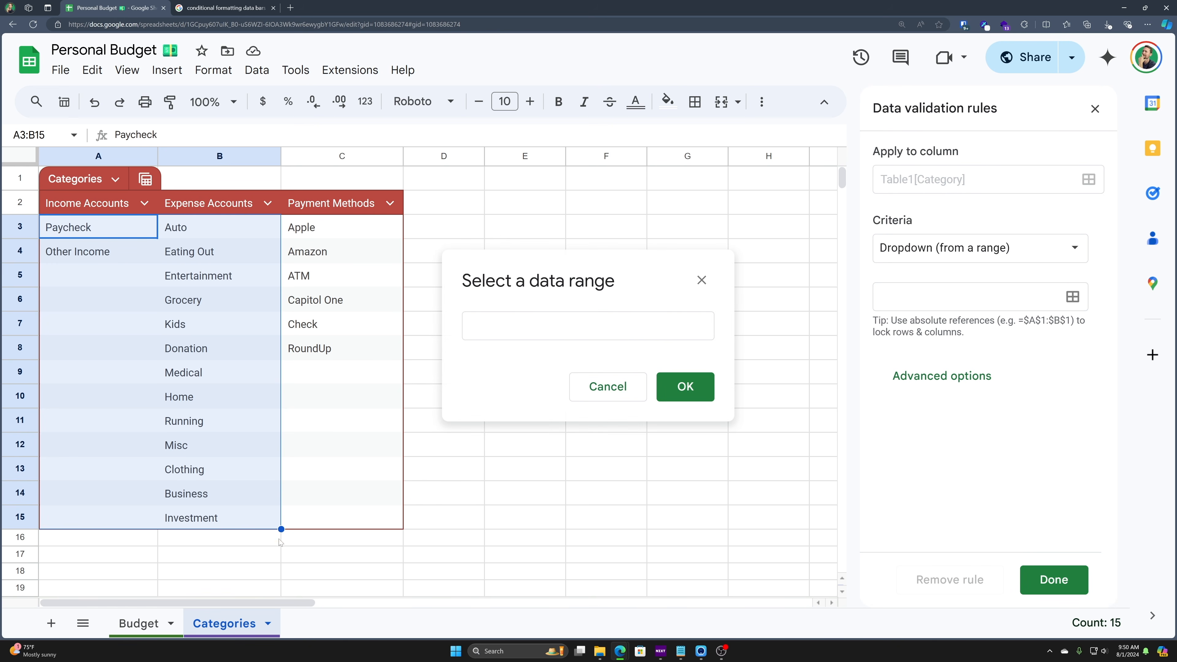
{"action": "left_click_drag", "start_coordinate": [95, 222], "coordinate": [218, 518]}
{"action": "left_click", "coordinate": [684, 387]}
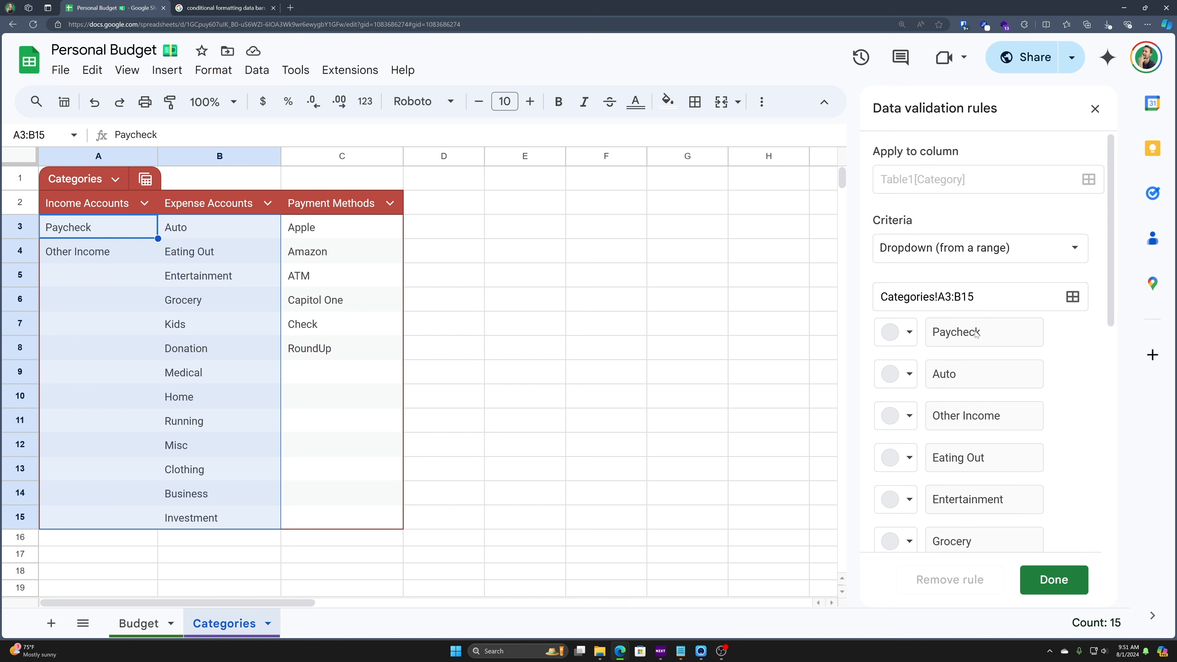
- Review the option colours and display style, then save the dropdown rule
{"action": "scroll", "coordinate": [976, 333], "scroll_direction": "down", "scroll_amount": 6}
{"action": "scroll", "coordinate": [988, 371], "scroll_direction": "down", "scroll_amount": 4}
{"action": "scroll", "coordinate": [988, 374], "scroll_direction": "up", "scroll_amount": 4}
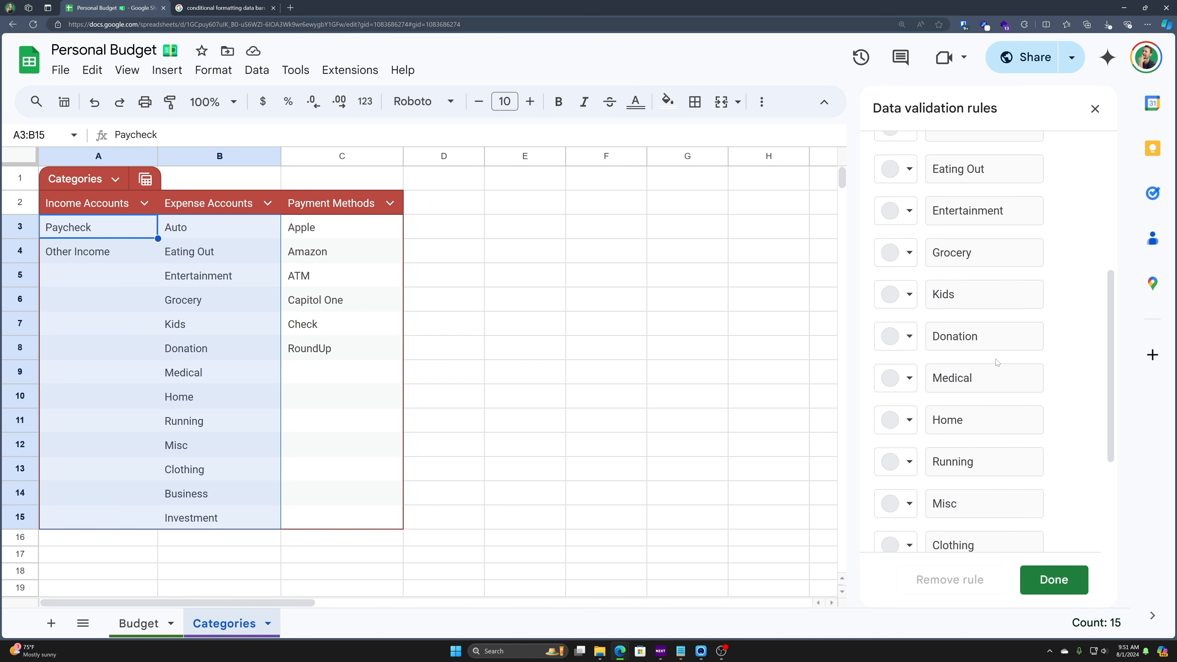
{"action": "scroll", "coordinate": [996, 353], "scroll_direction": "up", "scroll_amount": 6}
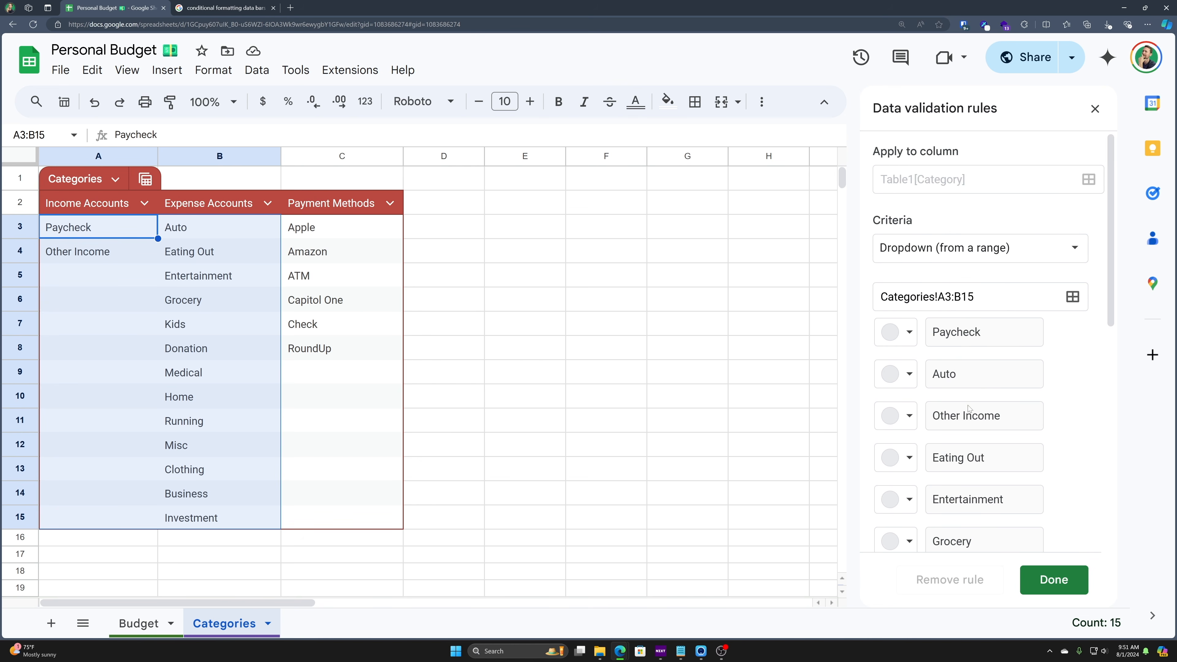
{"action": "scroll", "coordinate": [970, 412], "scroll_direction": "down", "scroll_amount": 10}
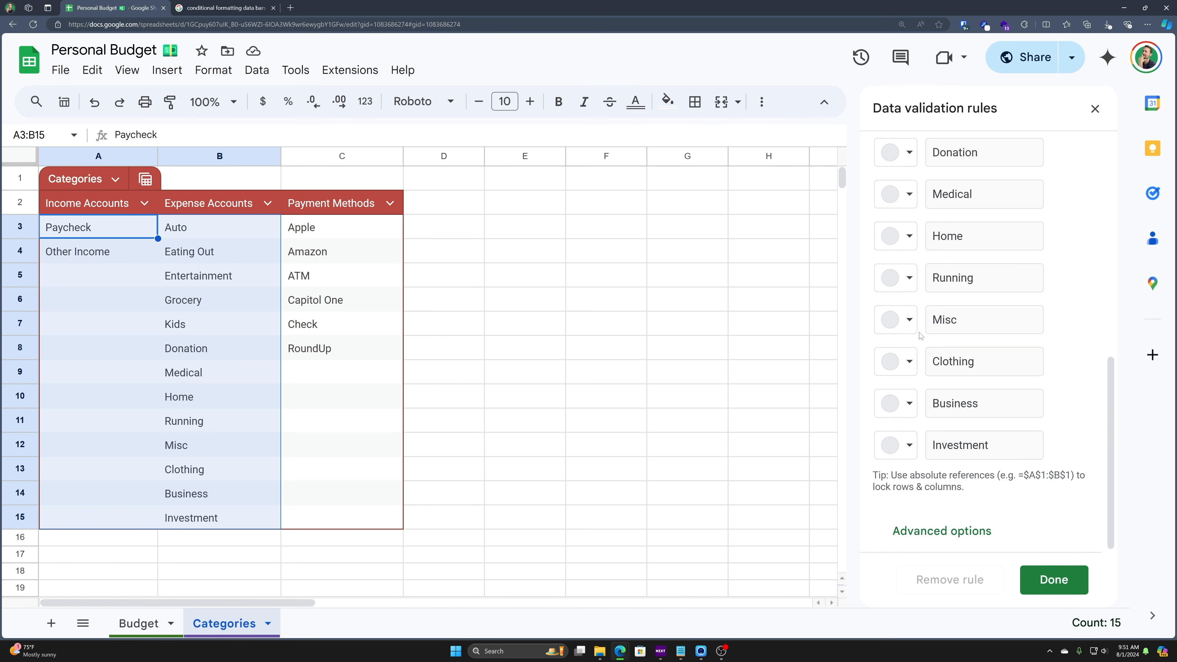
{"action": "left_click", "coordinate": [912, 323]}
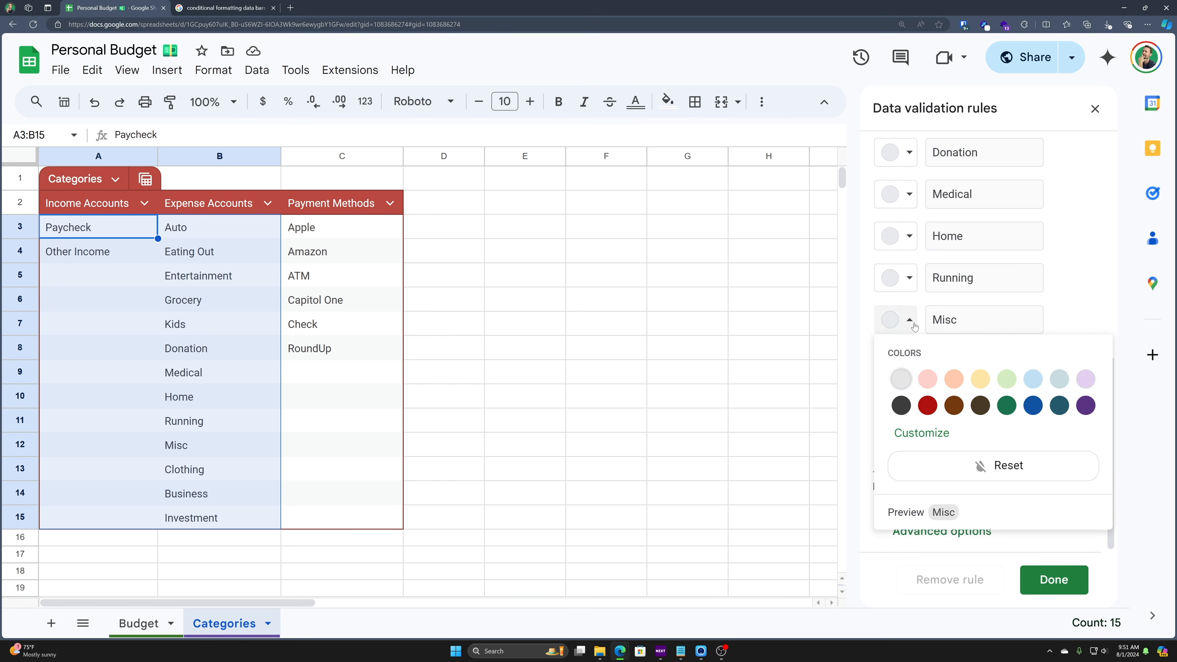
{"action": "left_click", "coordinate": [1071, 284]}
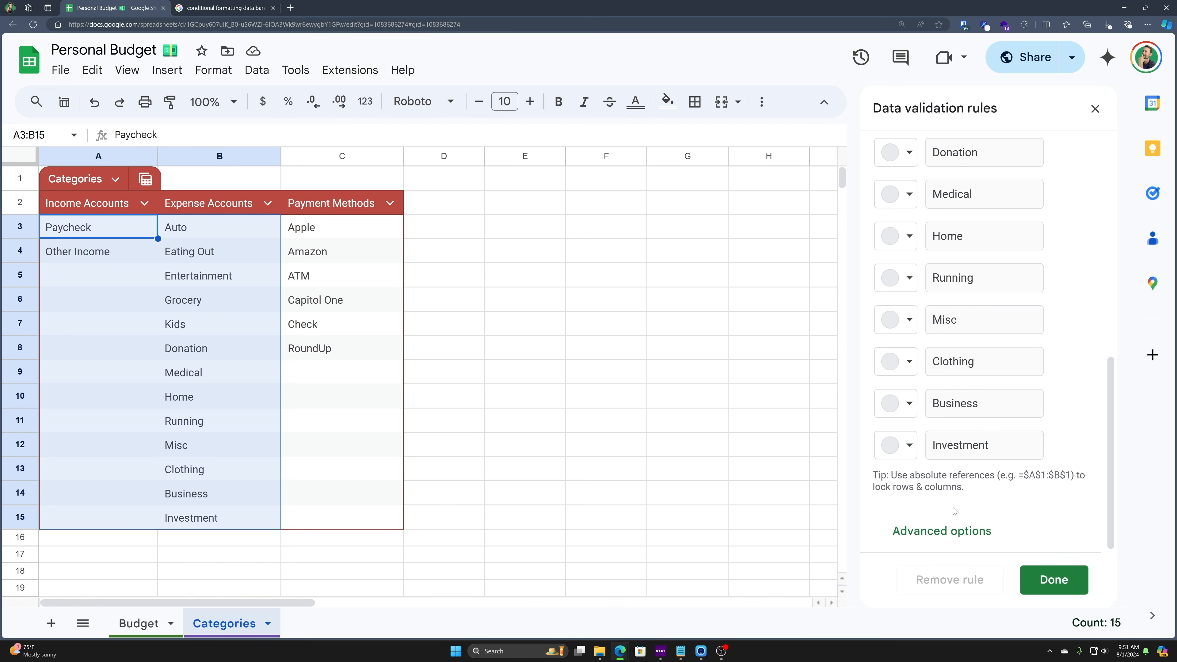
{"action": "left_click", "coordinate": [955, 531]}
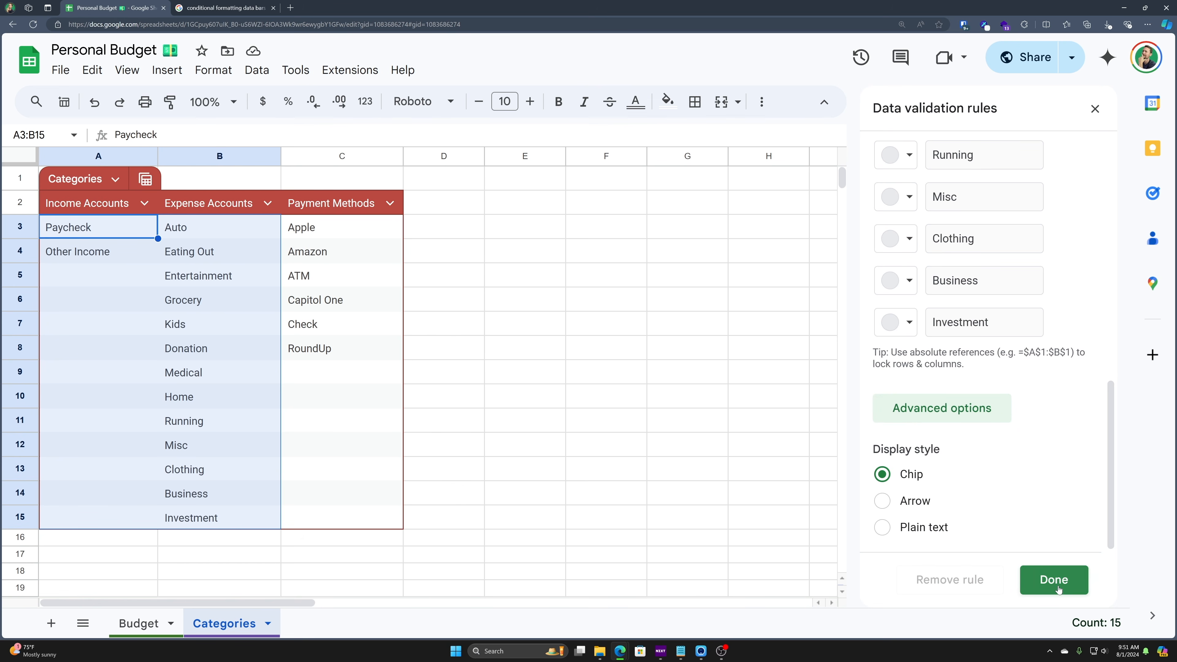
{"action": "scroll", "coordinate": [1028, 463], "scroll_direction": "up", "scroll_amount": 12}
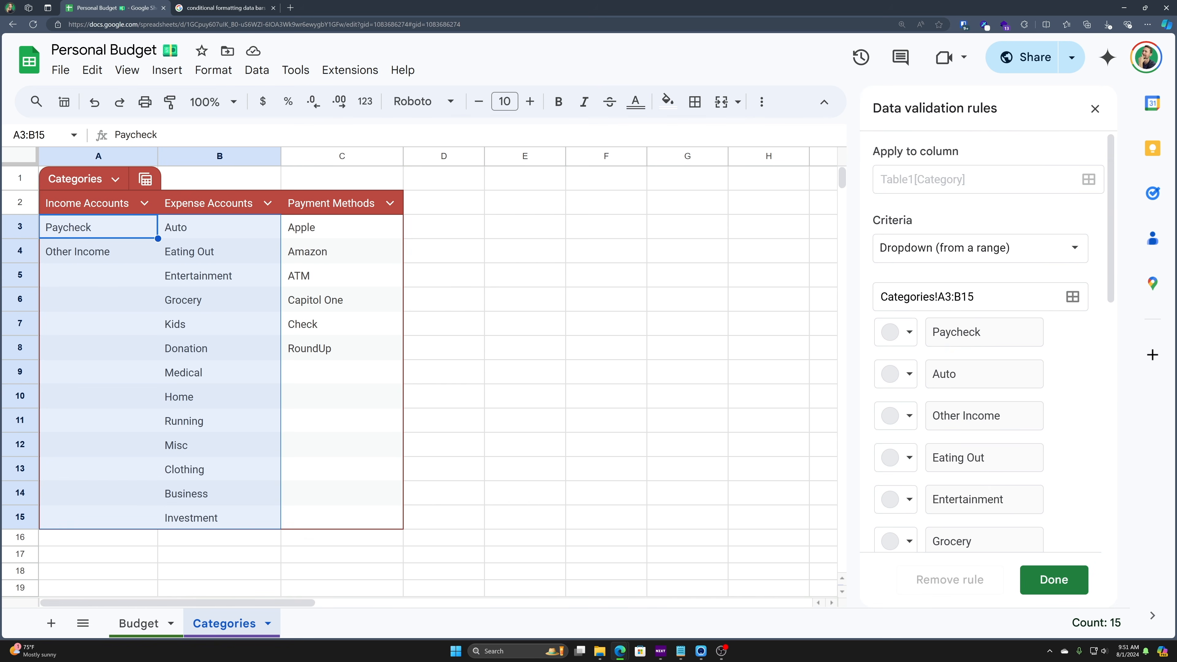
{"action": "scroll", "coordinate": [1022, 357], "scroll_direction": "down", "scroll_amount": 10}
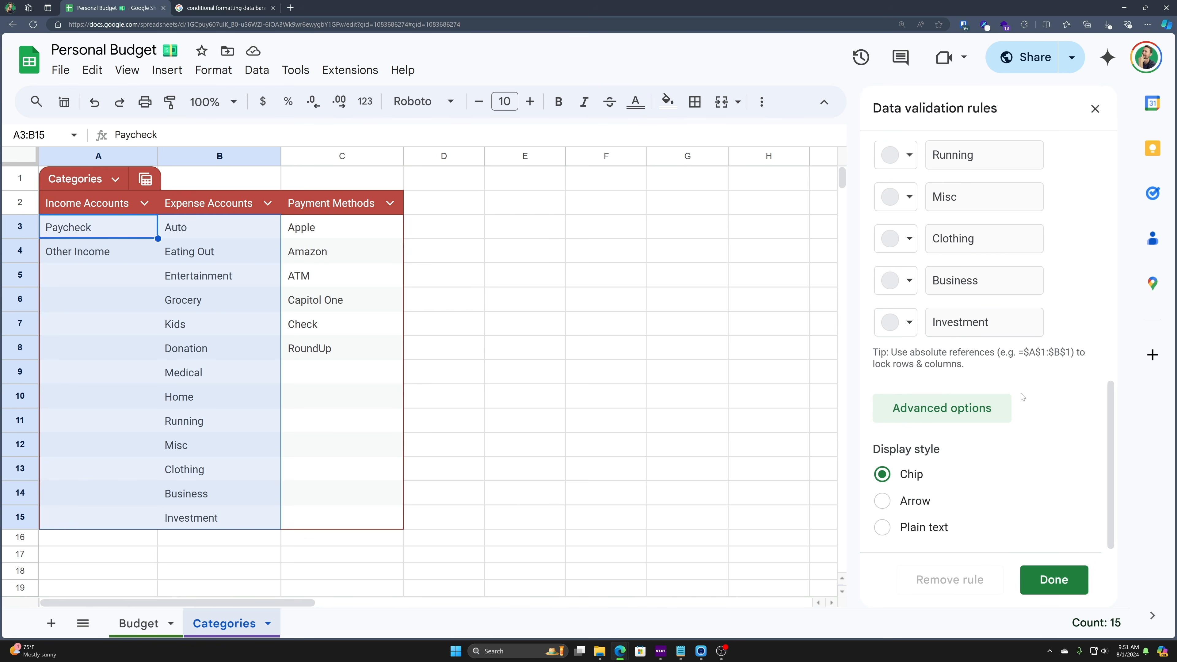
{"action": "left_click", "coordinate": [1054, 580]}
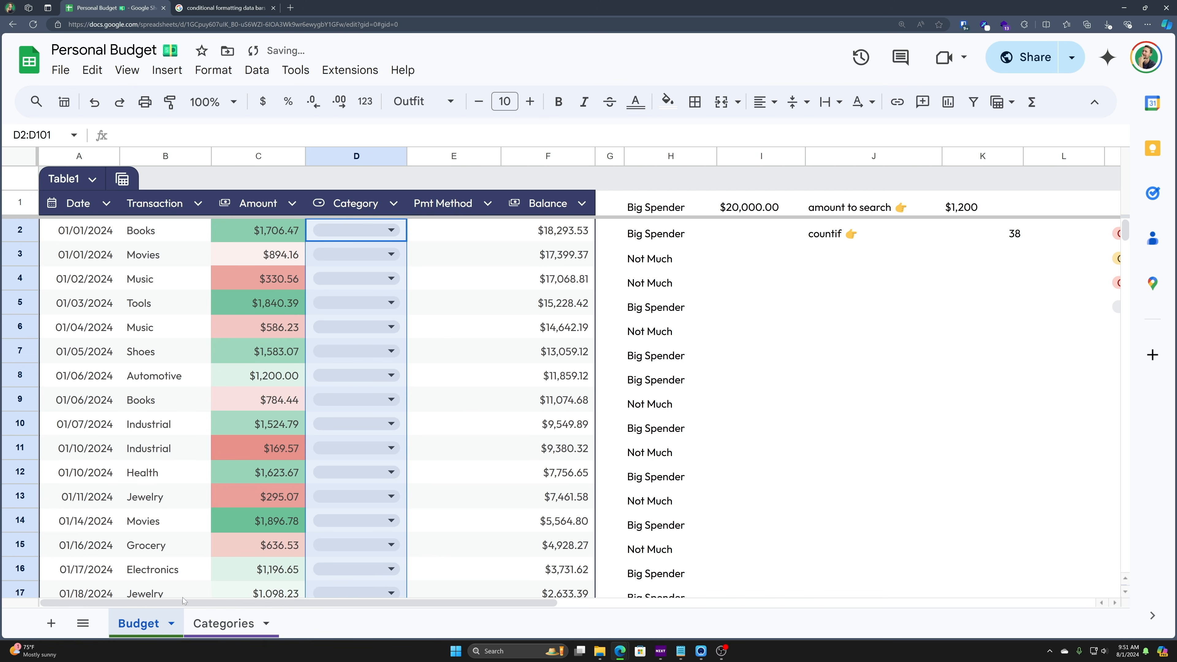
{"action": "left_click", "coordinate": [353, 231]}
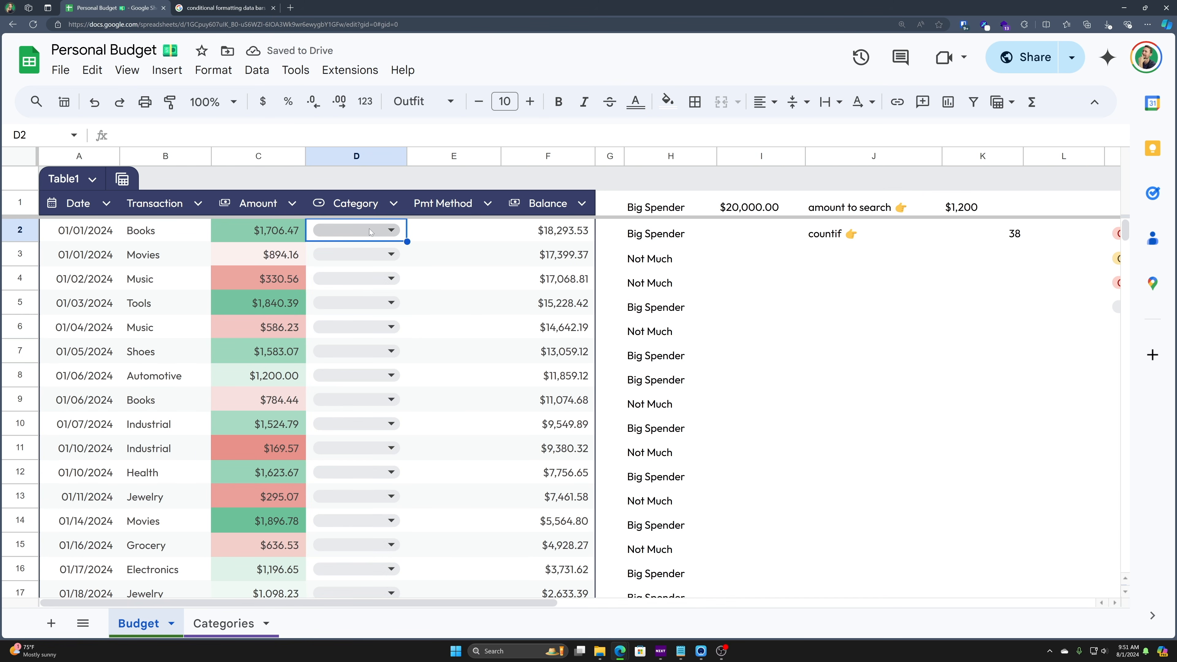
{"action": "left_click", "coordinate": [389, 232]}
{"action": "left_click", "coordinate": [340, 256]}
{"action": "left_click", "coordinate": [356, 255]}
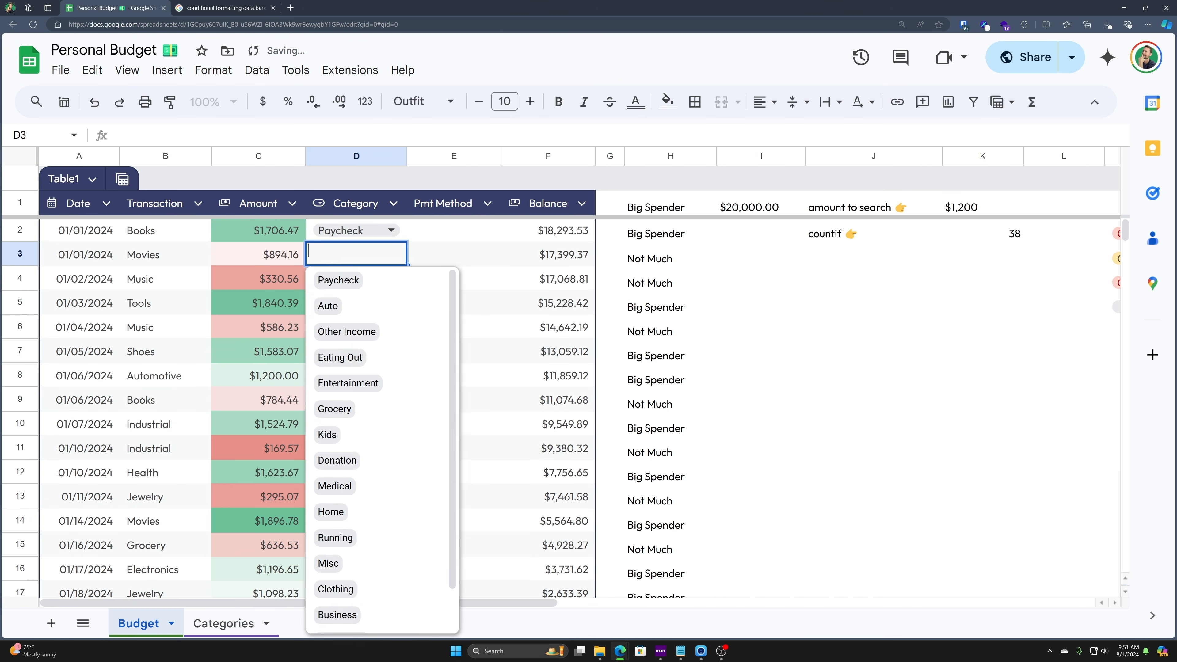
{"action": "left_click", "coordinate": [355, 310]}
{"action": "left_click", "coordinate": [366, 279]}
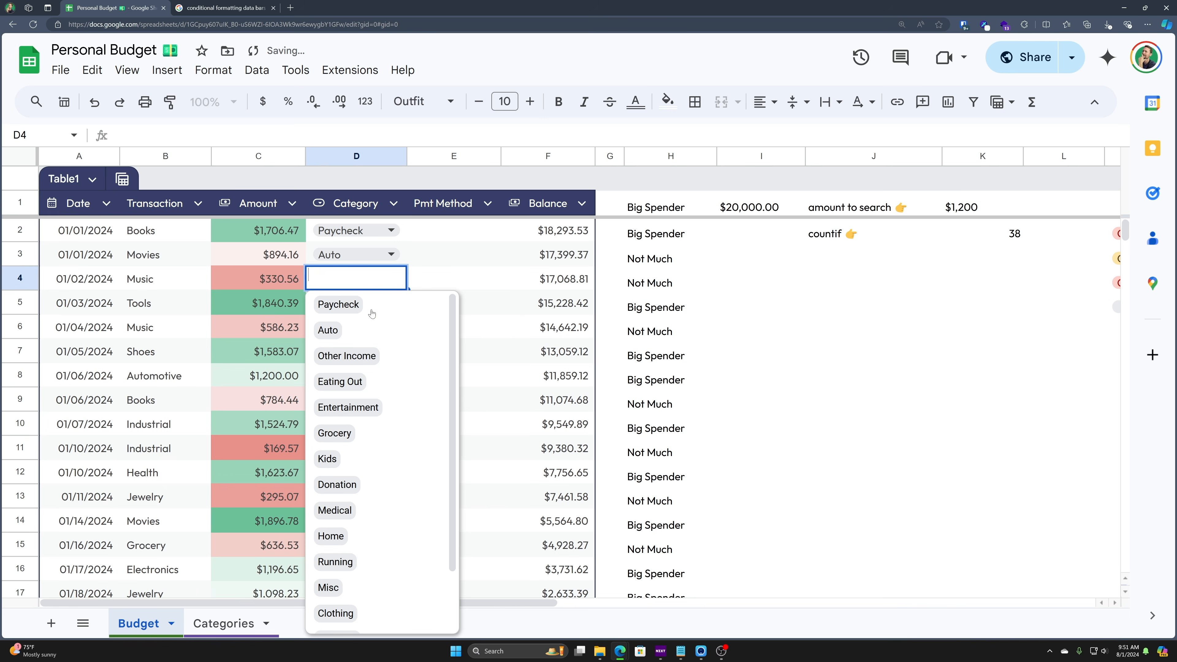
{"action": "left_click", "coordinate": [375, 381]}
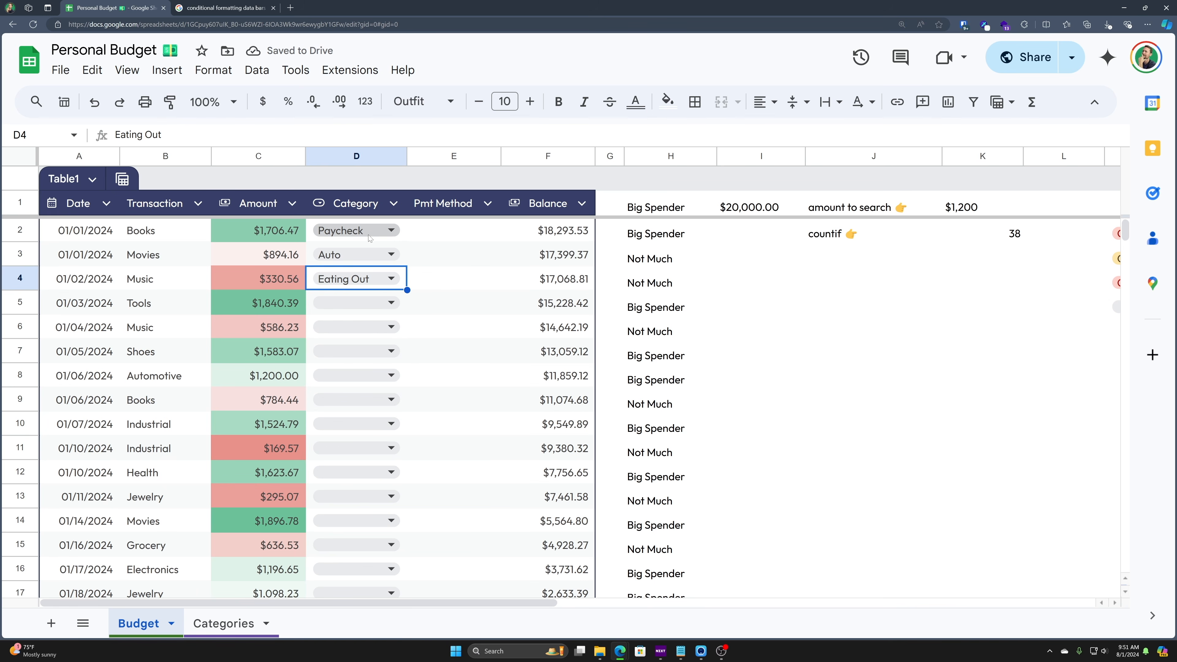
{"action": "left_click", "coordinate": [389, 299]}
{"action": "type", "text": "Test"}
{"action": "key", "text": "Return"}
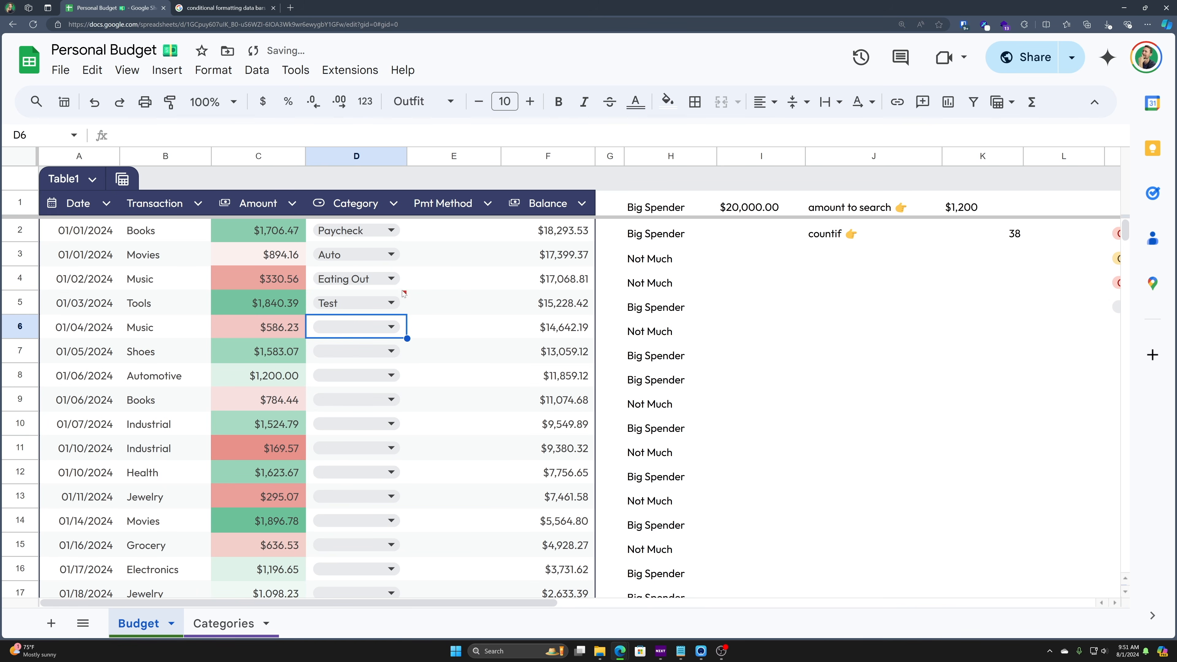
{"action": "mouse_move", "coordinate": [408, 298]}
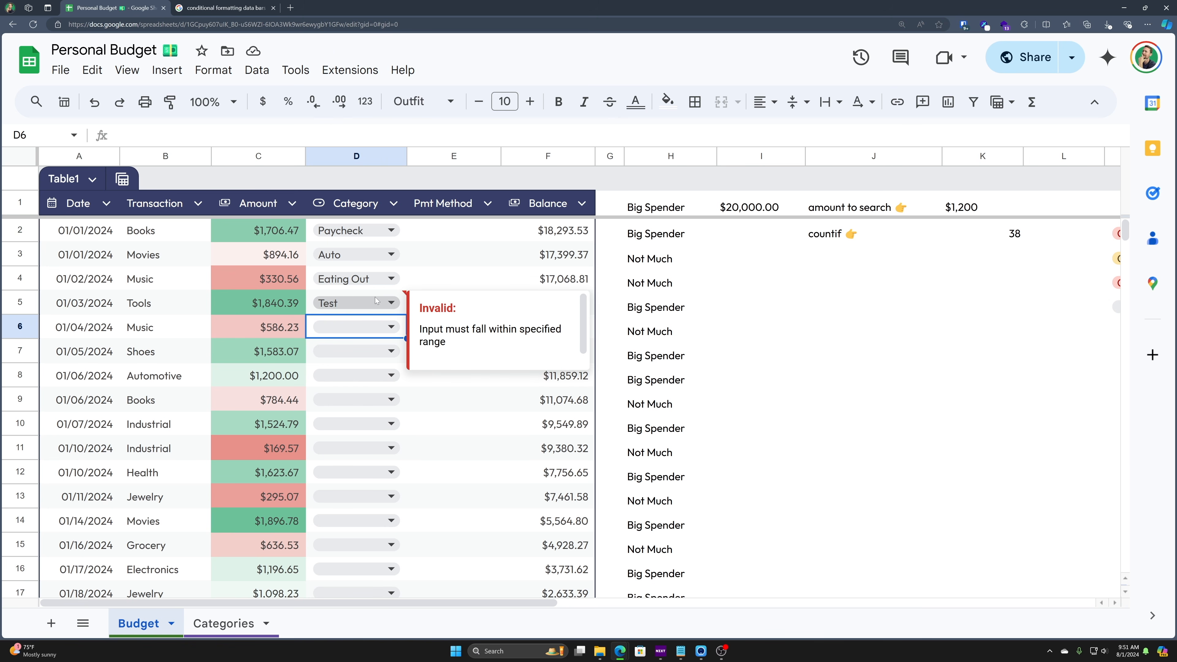
{"action": "left_click", "coordinate": [403, 296]}
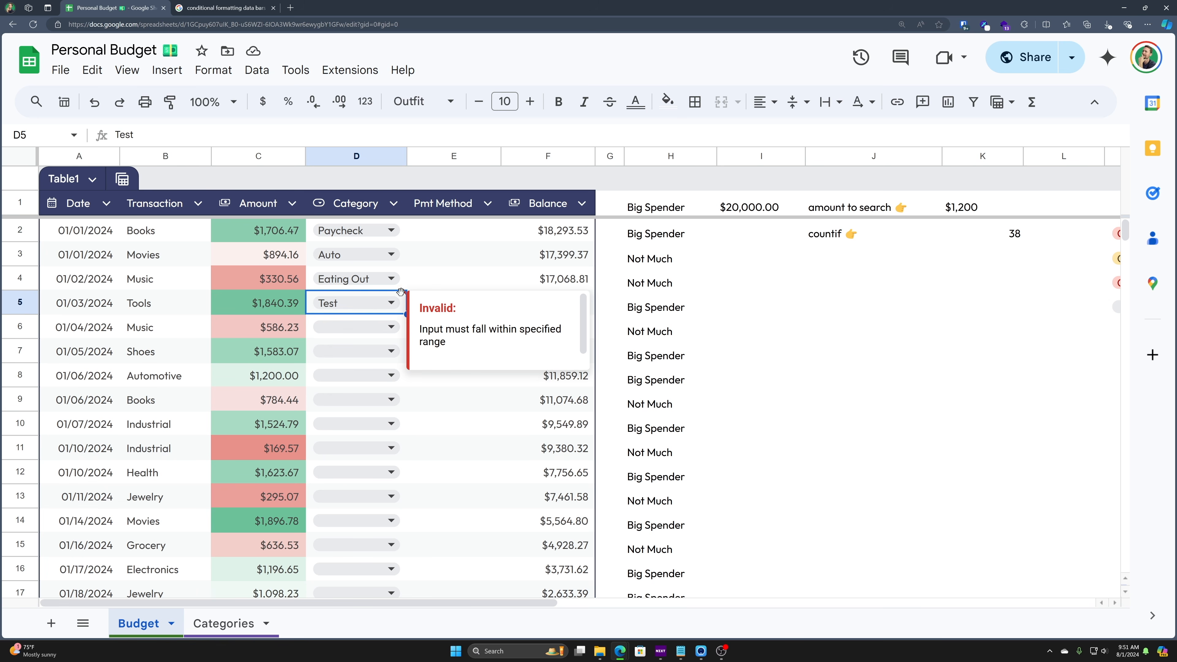
{"action": "left_click", "coordinate": [392, 302]}
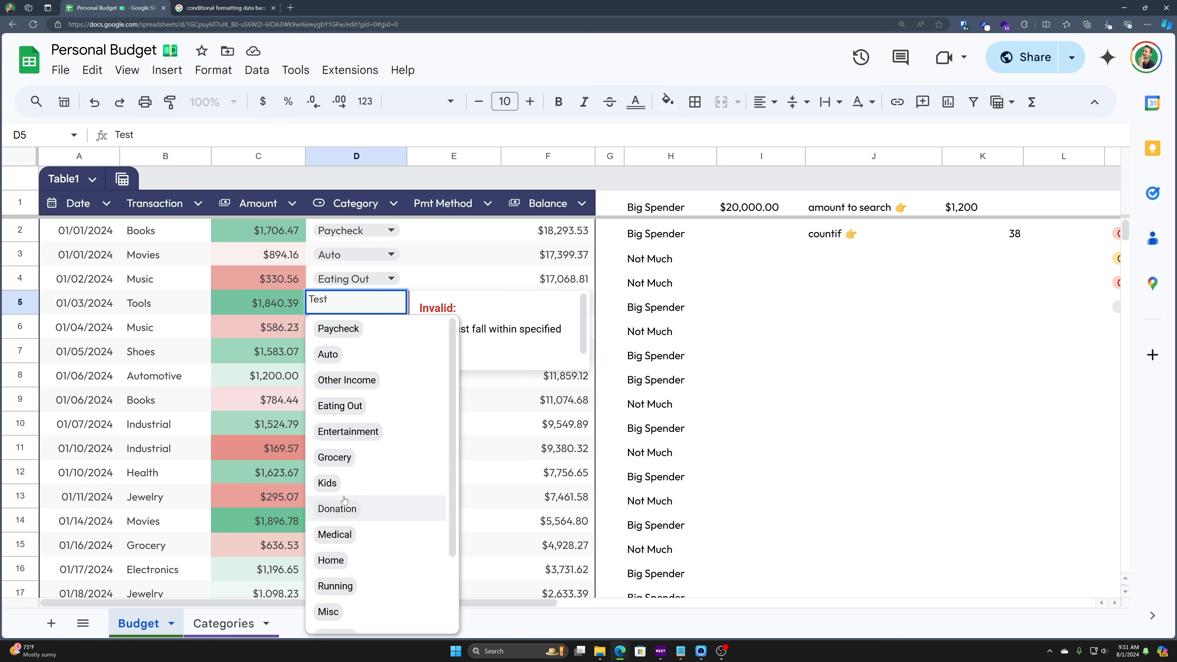
{"action": "left_click", "coordinate": [344, 483]}
{"action": "left_click", "coordinate": [408, 456]}
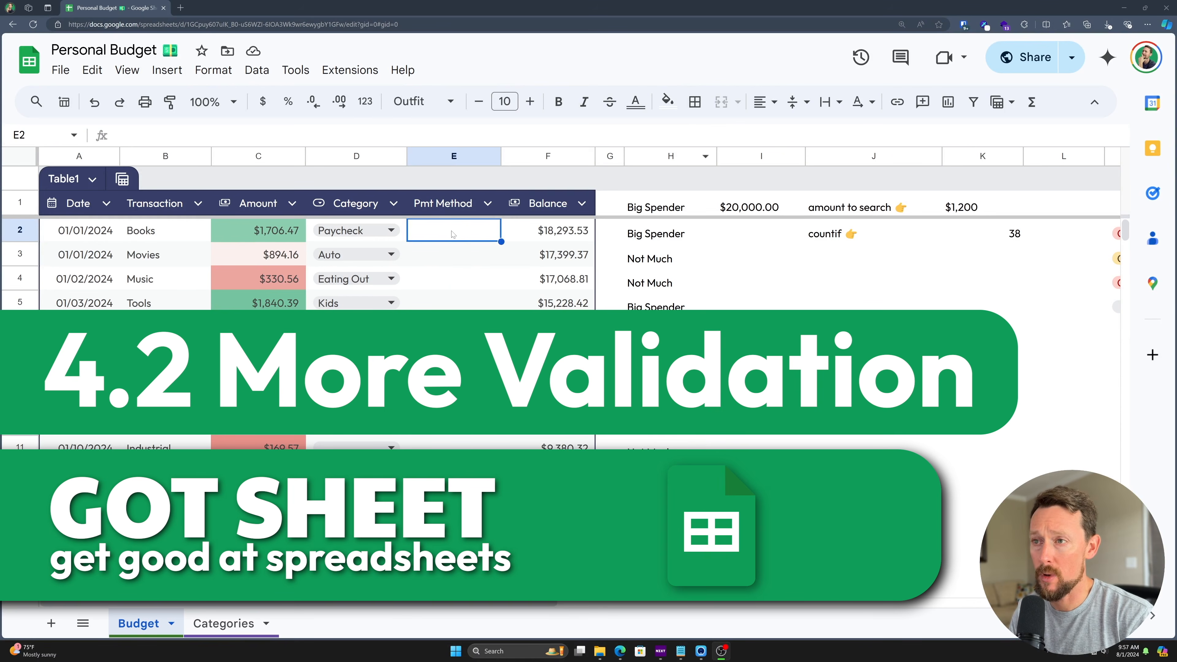
- Make the Pmt Method column a dropdown from the range =Categories[Payment Methods]
{"action": "right_click", "coordinate": [453, 234]}
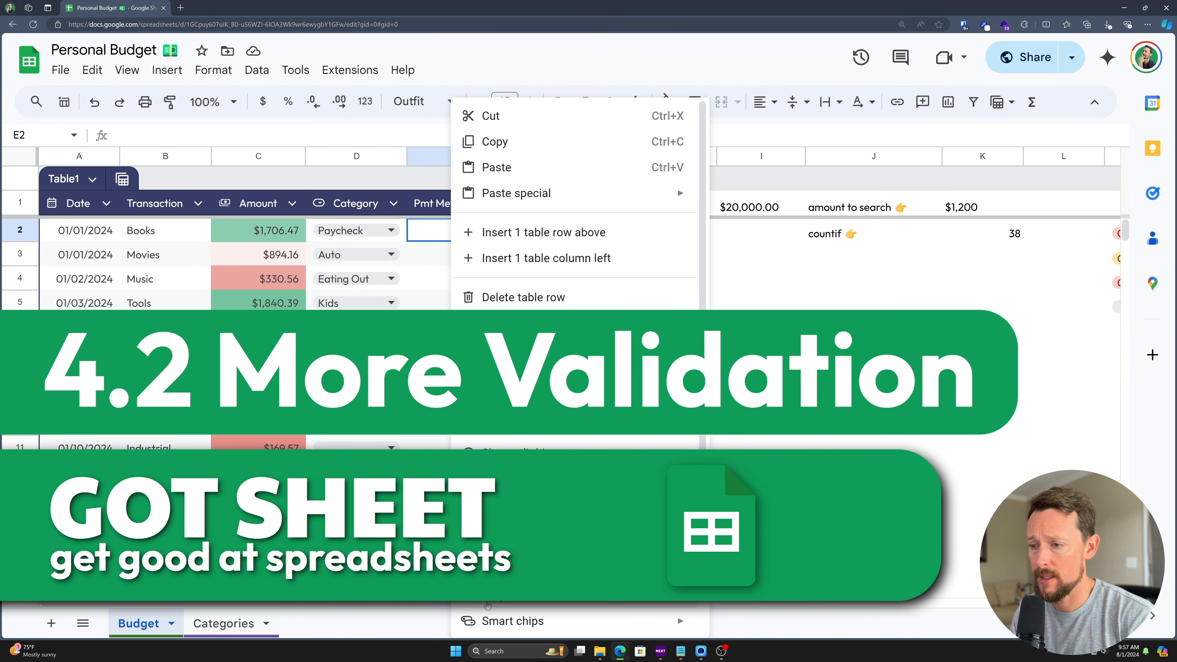
{"action": "left_click", "coordinate": [487, 603]}
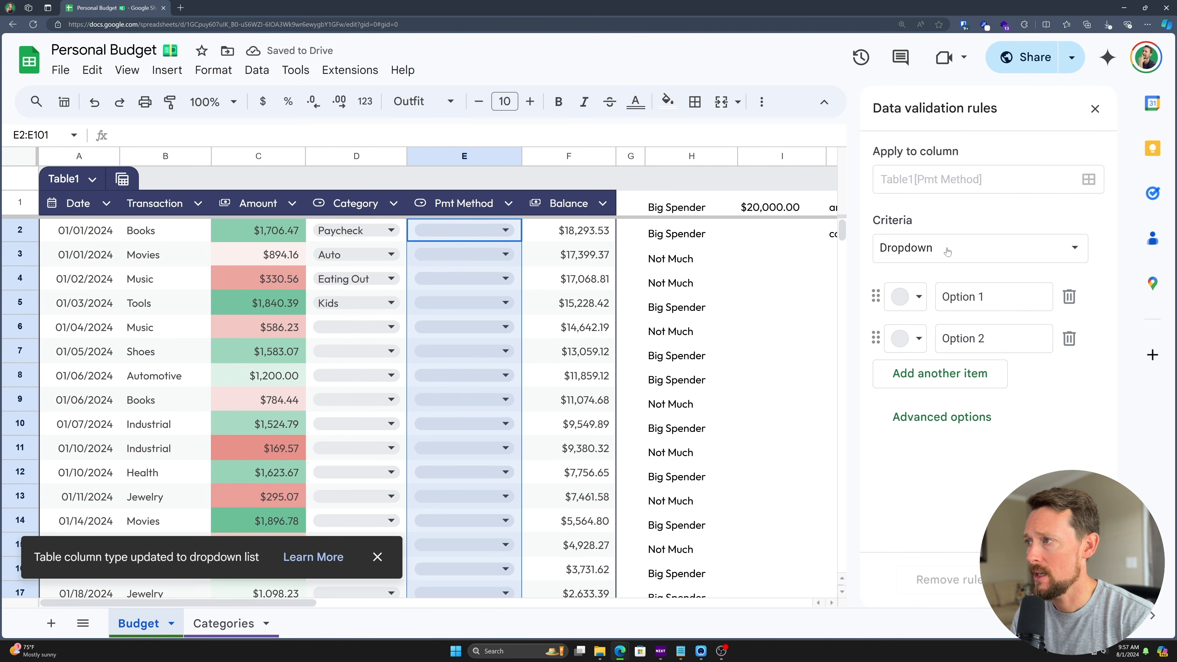
{"action": "left_click", "coordinate": [1002, 248]}
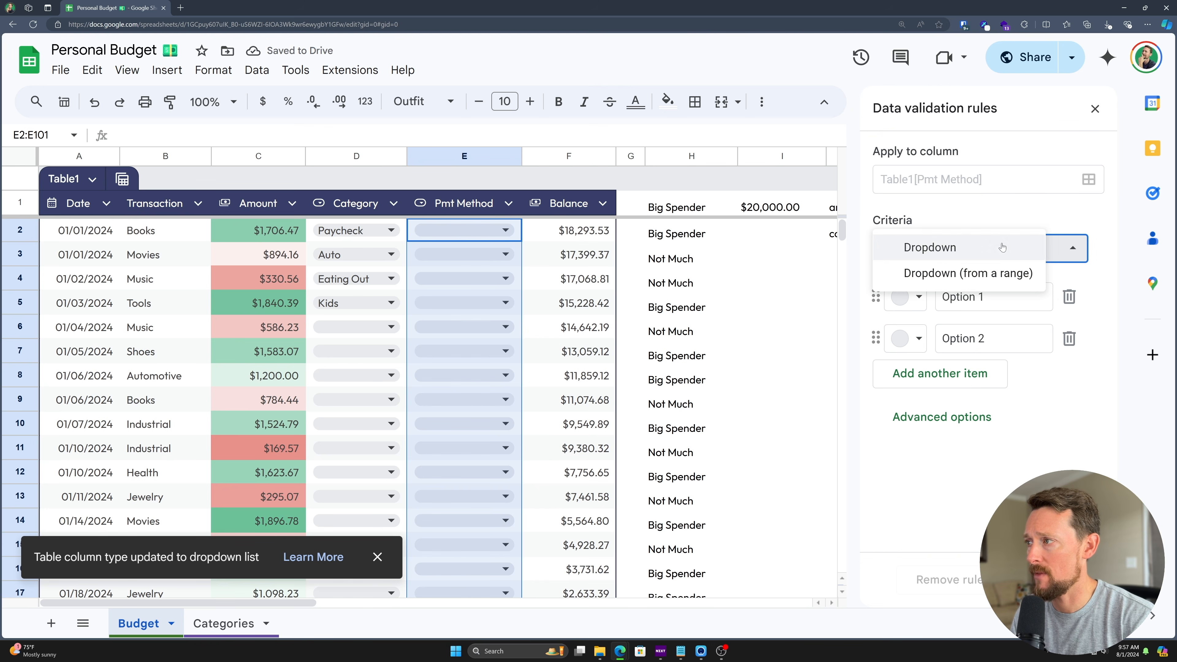
{"action": "left_click", "coordinate": [980, 282]}
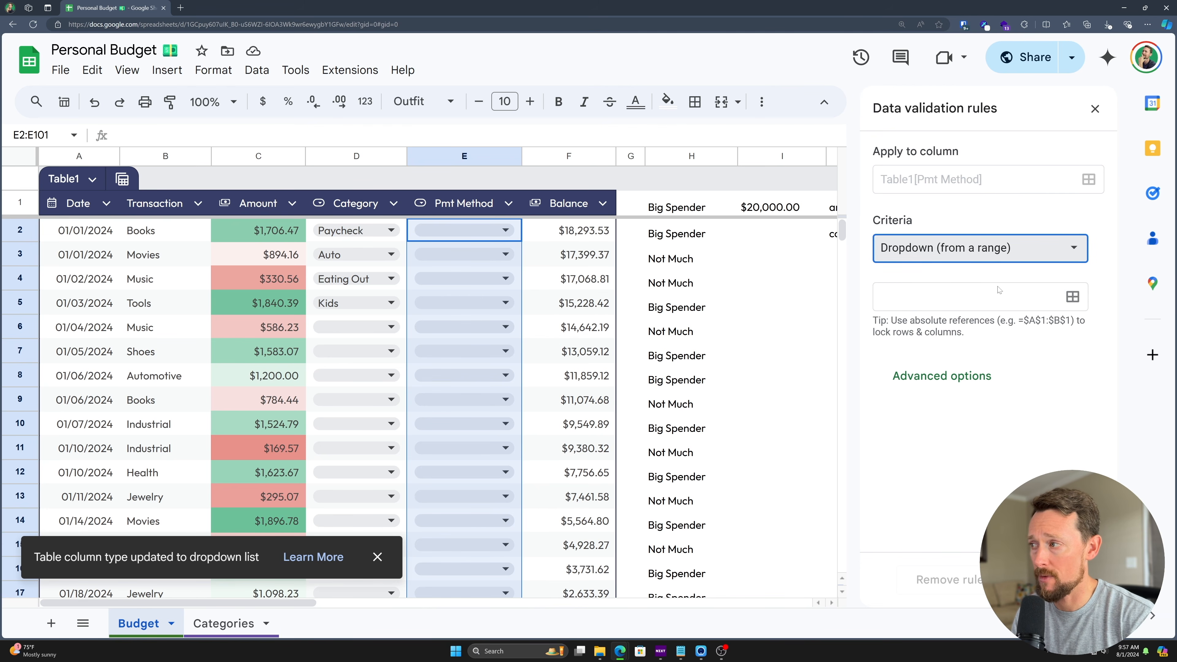
{"action": "left_click", "coordinate": [1009, 297]}
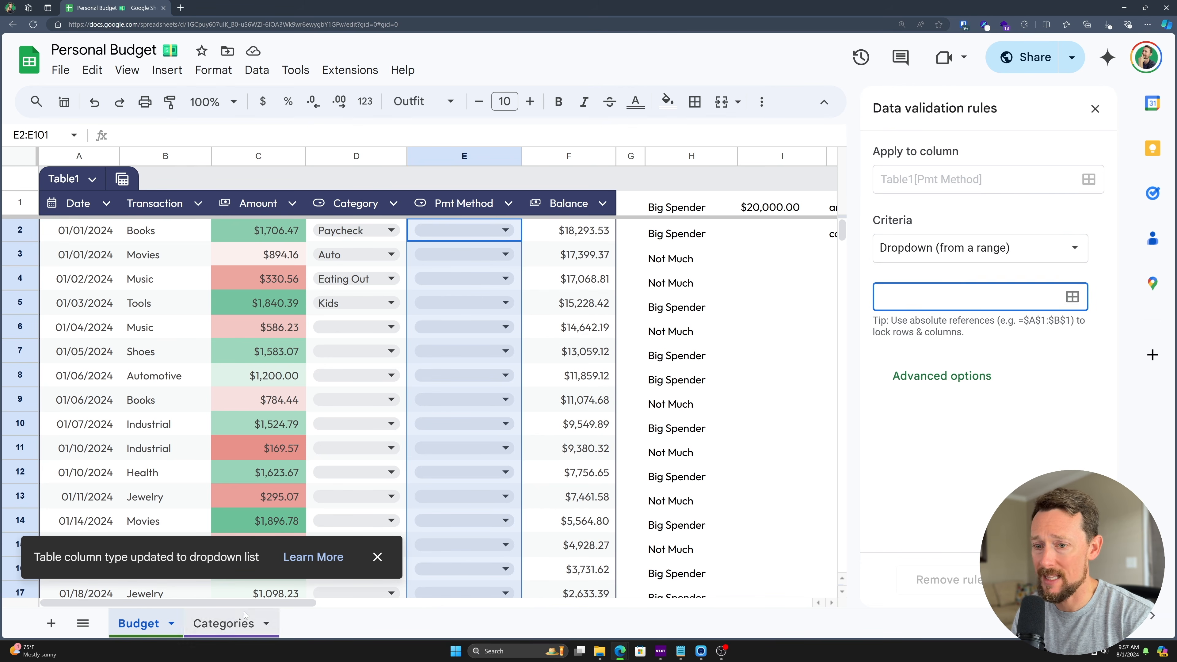
{"action": "left_click", "coordinate": [224, 624]}
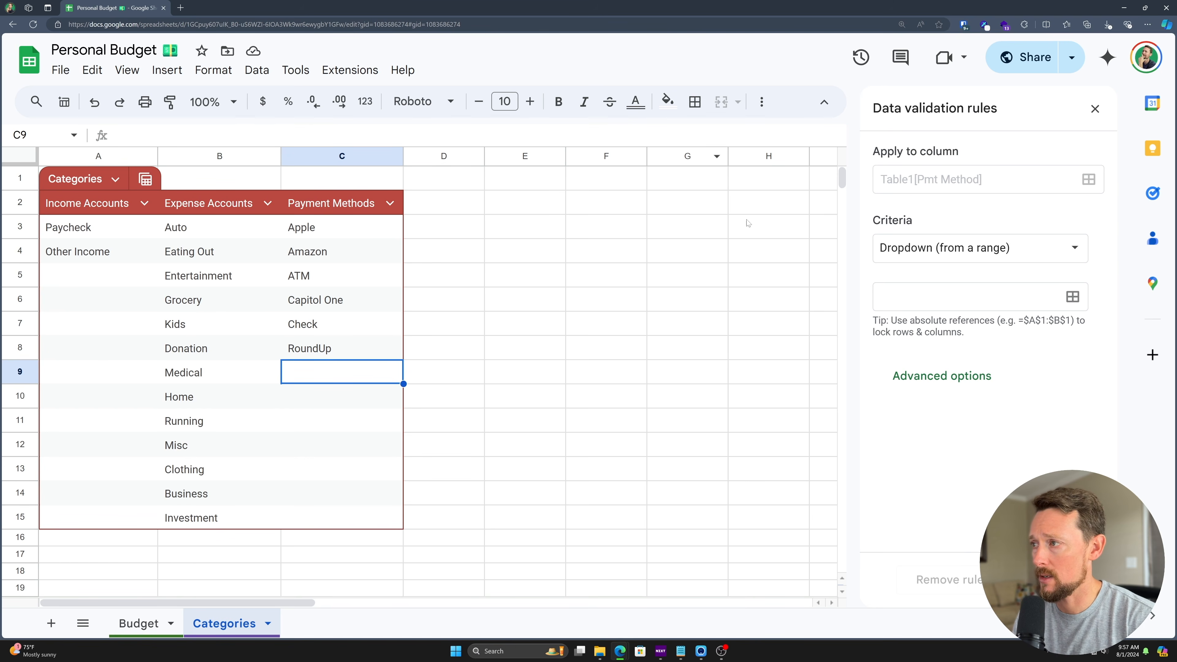
{"action": "left_click", "coordinate": [917, 298]}
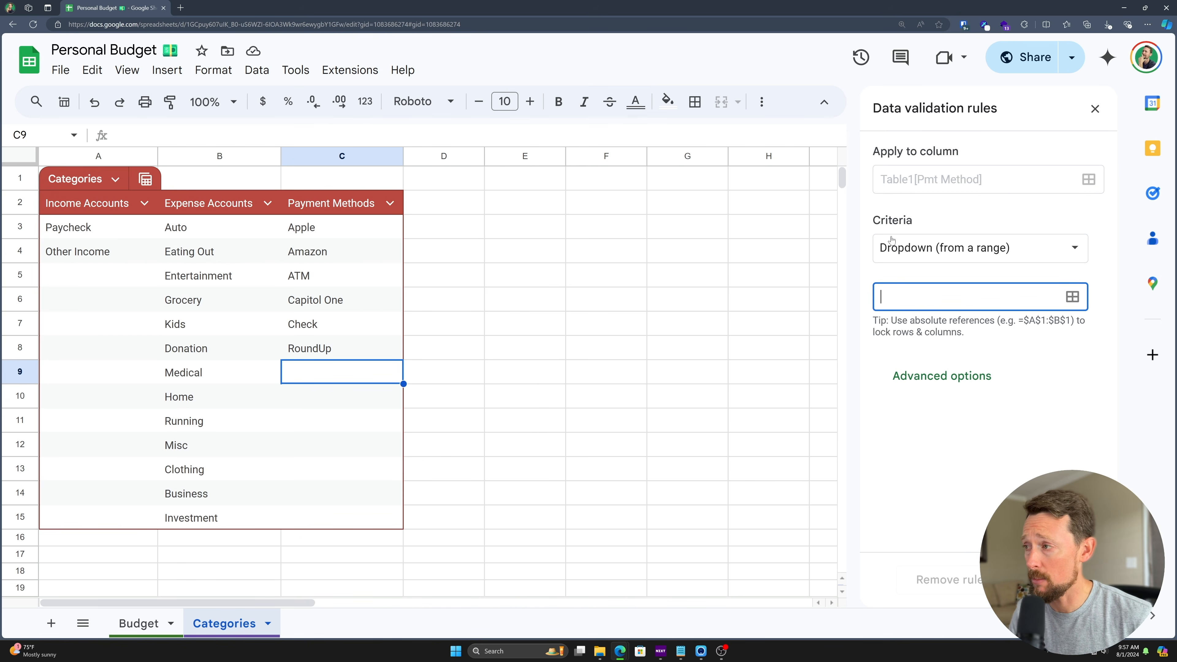
{"action": "type", "text": "=Categor"}
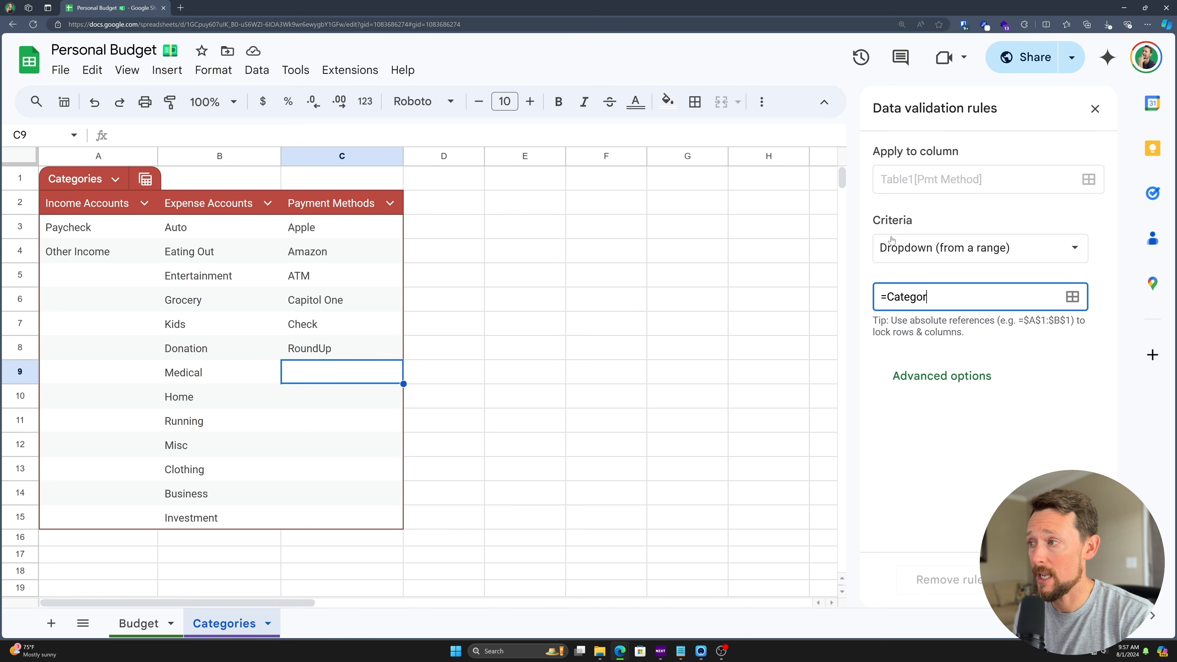
{"action": "type", "text": "ies["}
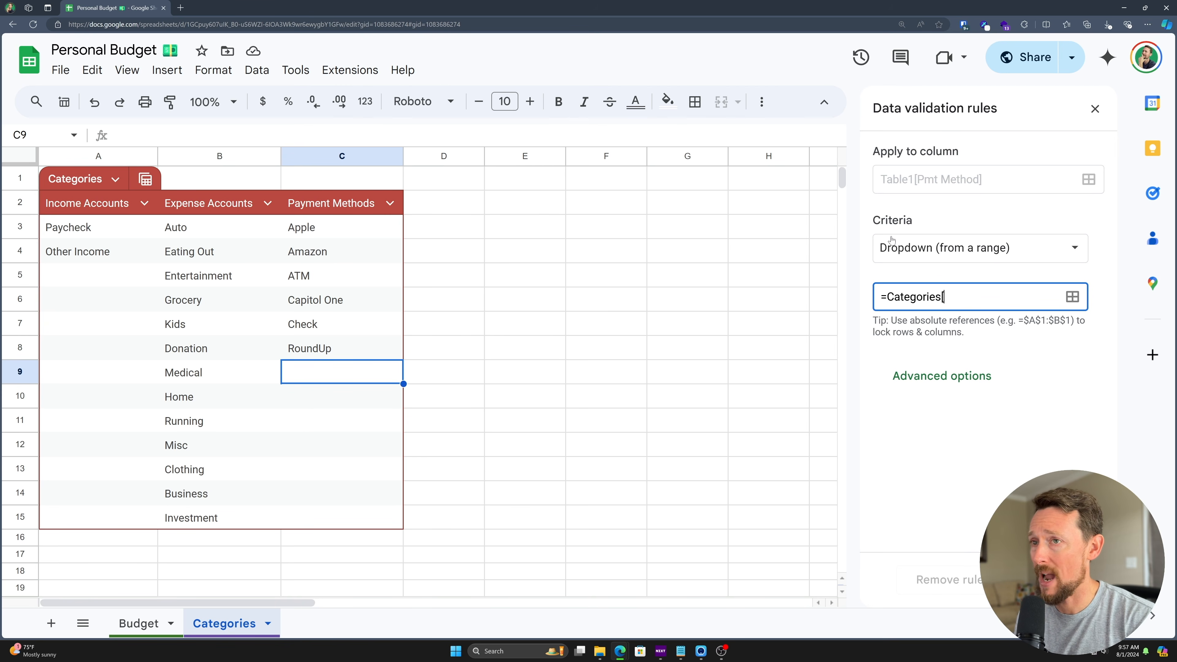
{"action": "type", "text": "Payment Meth"}
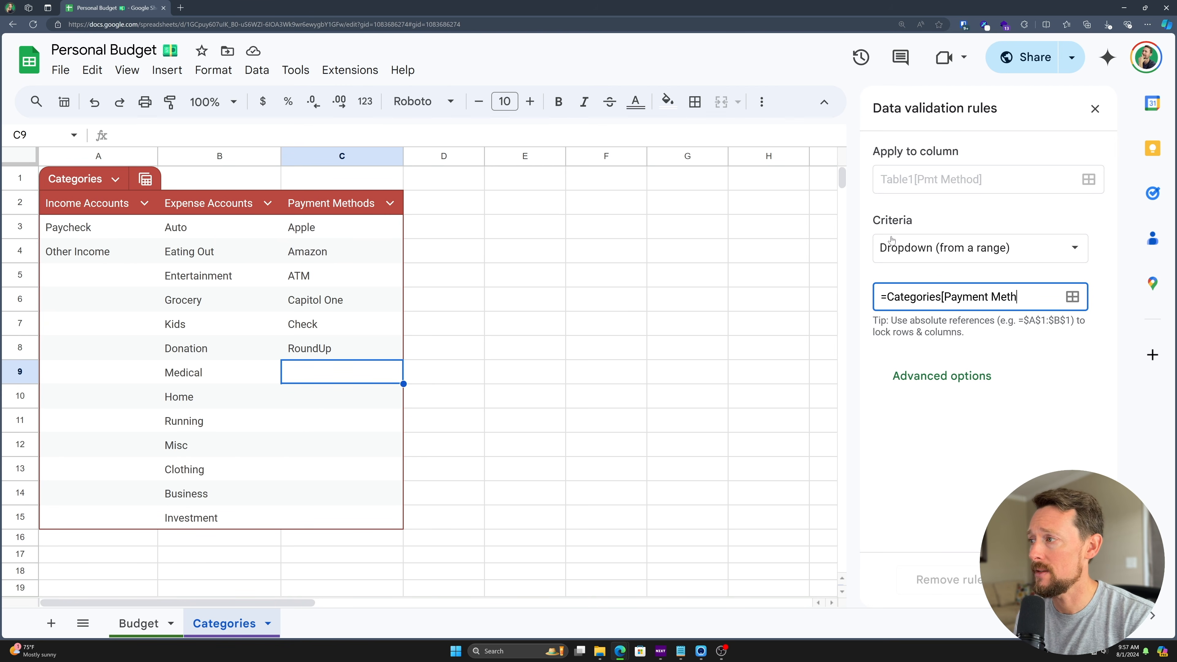
{"action": "type", "text": "ods]"}
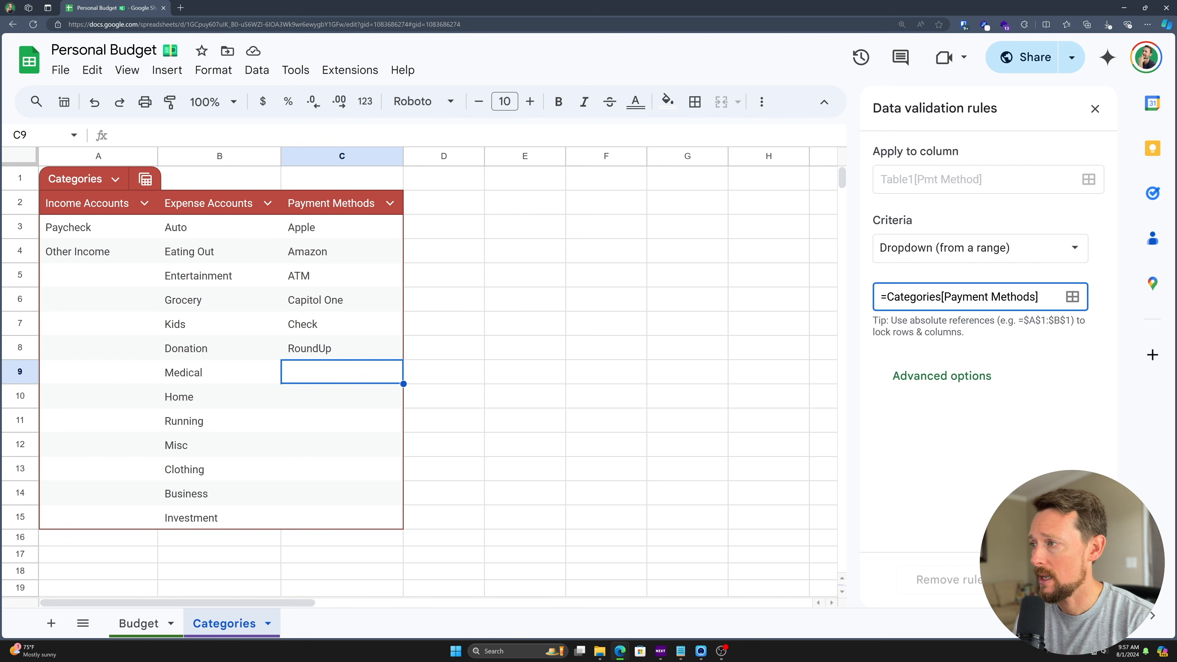
{"action": "key", "text": "Tab"}
- Add Another Card to the Payment Methods list and save the rule
{"action": "scroll", "coordinate": [1007, 334], "scroll_direction": "down", "scroll_amount": 2}
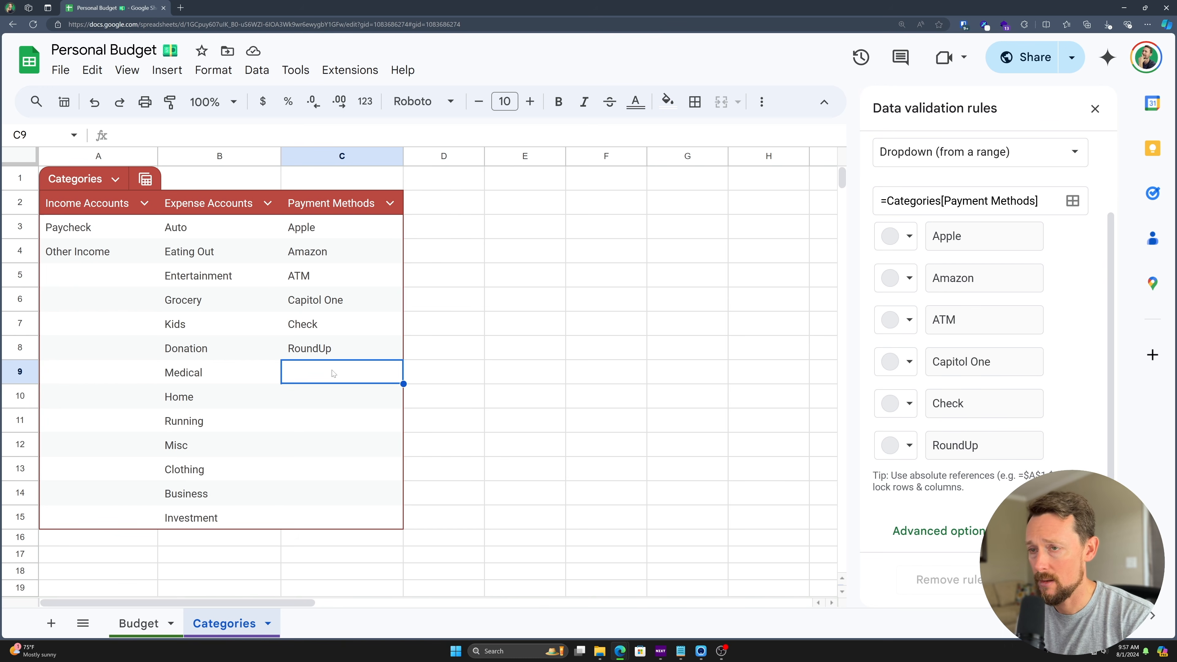
{"action": "type", "text": "Another Card"}
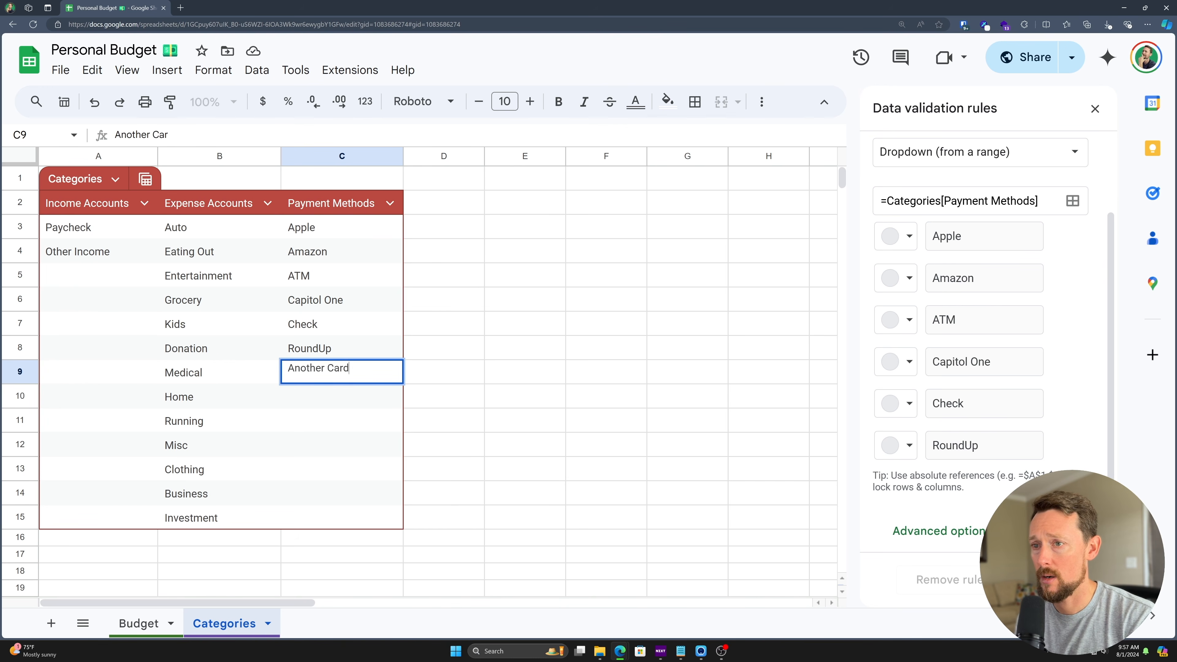
{"action": "key", "text": "Return"}
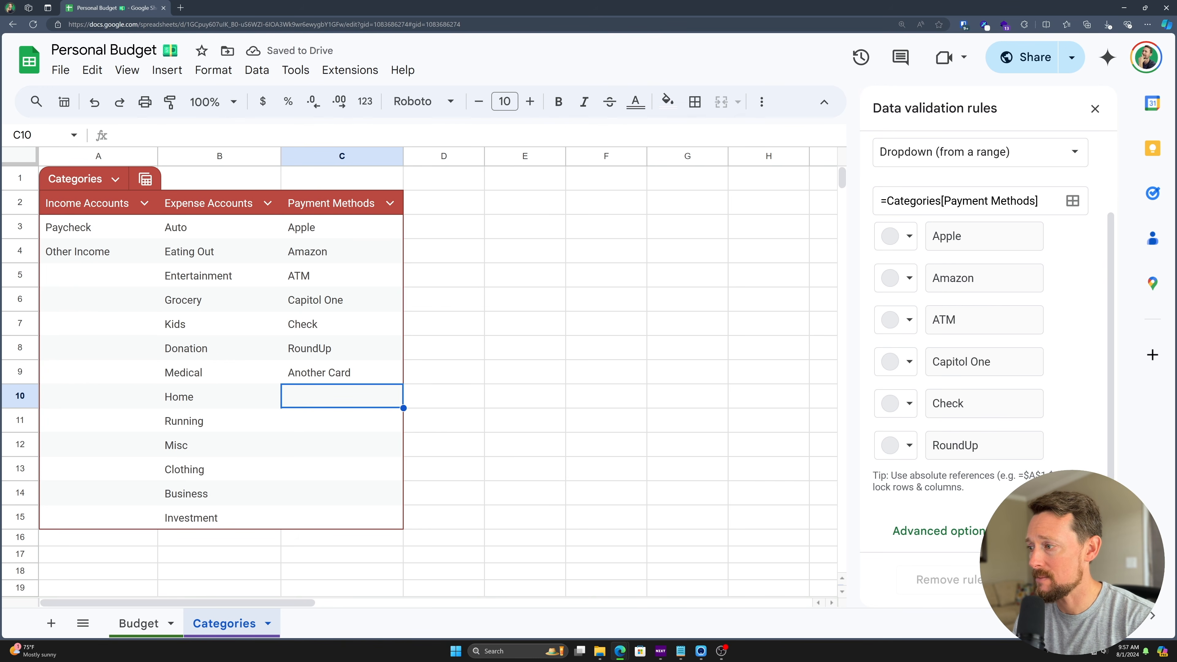
{"action": "left_click", "coordinate": [1047, 580]}
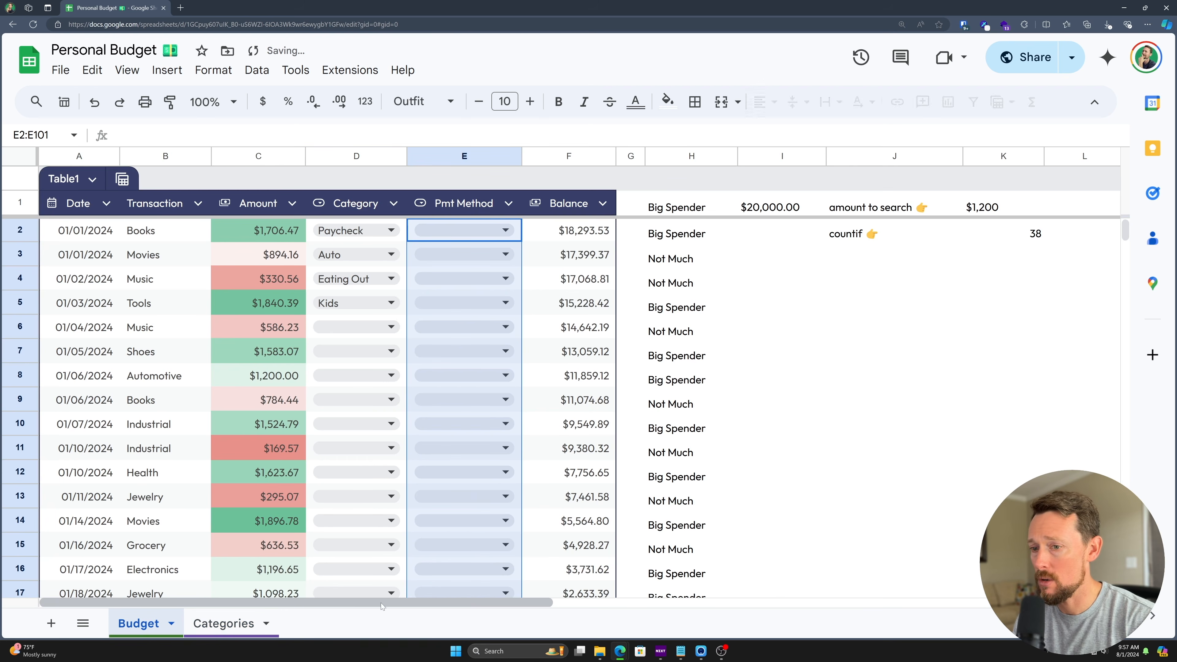
- Set E2's payment method to Apple
{"action": "left_click", "coordinate": [500, 230]}
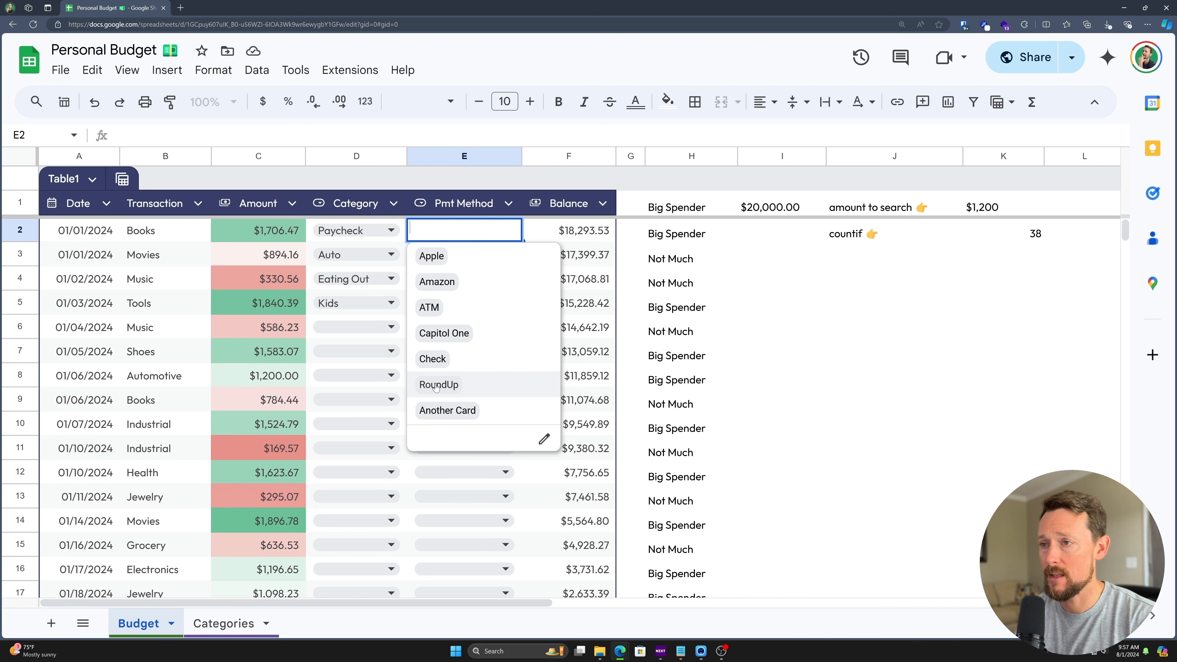
{"action": "left_click", "coordinate": [516, 411]}
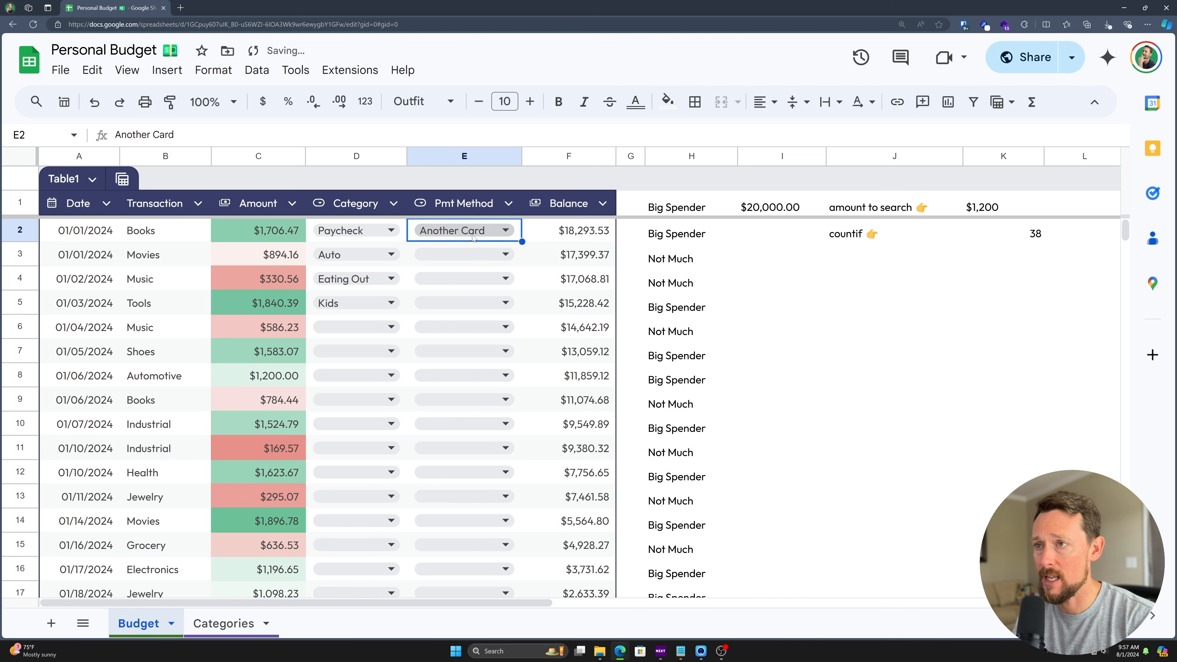
{"action": "left_click", "coordinate": [473, 237]}
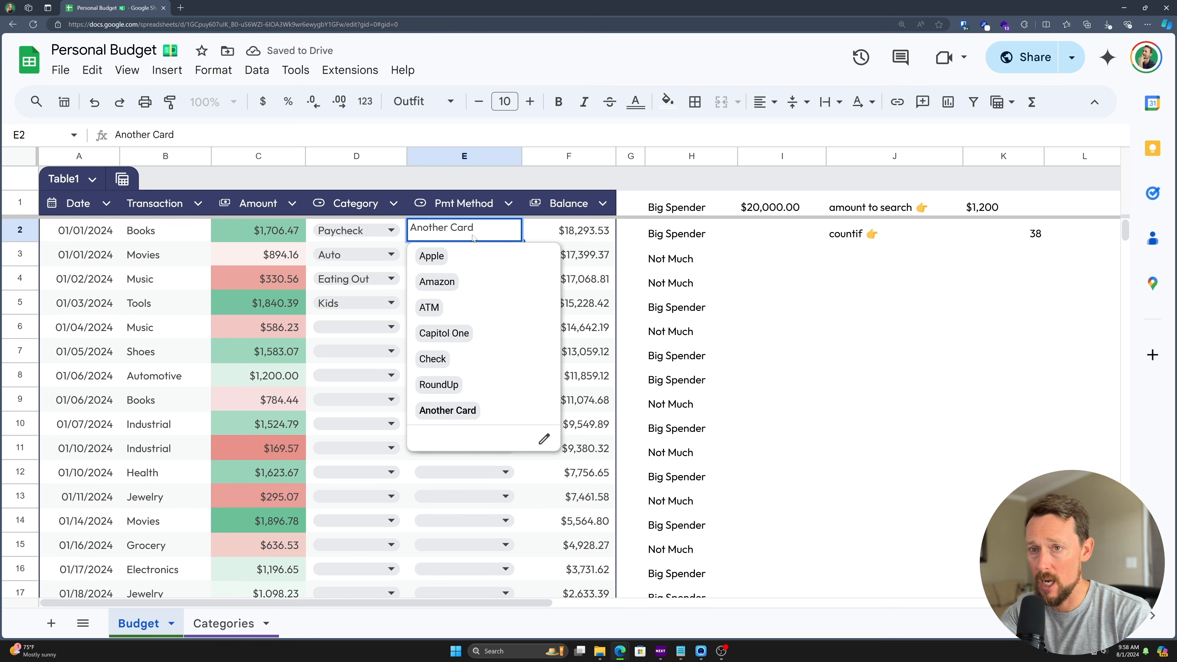
{"action": "key", "text": "Up"}
{"action": "key", "text": "Up"}
{"action": "key", "text": "Up"}
{"action": "key", "text": "Up"}
{"action": "key", "text": "Up"}
{"action": "key", "text": "Up"}
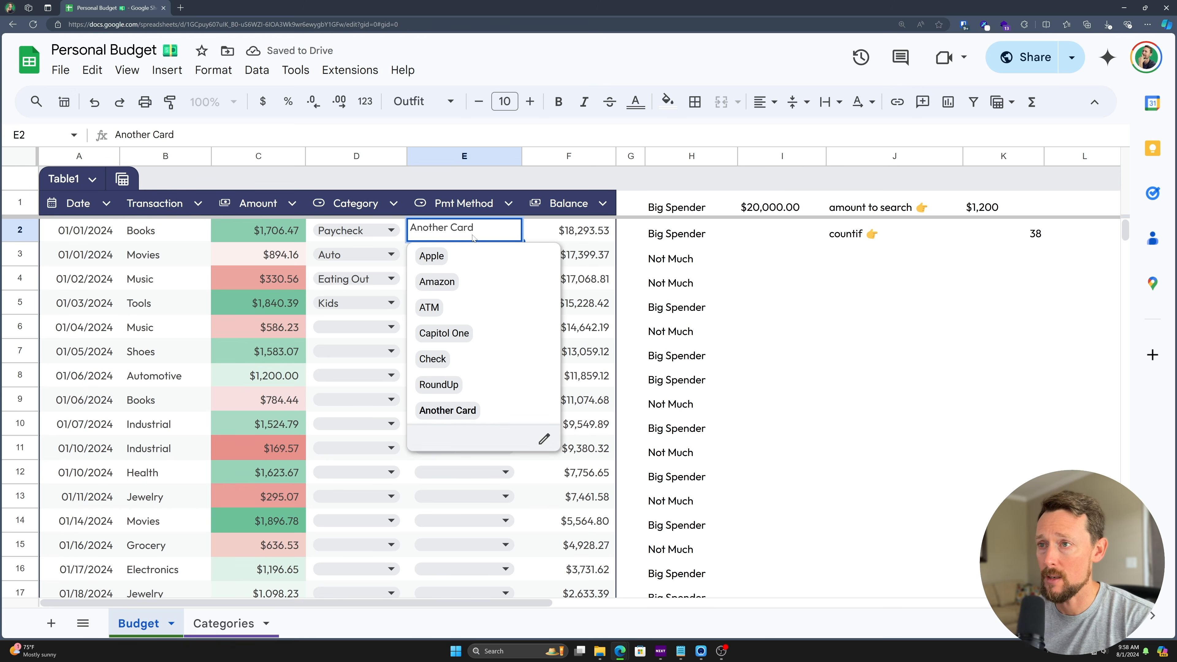
{"action": "key", "text": "Return"}
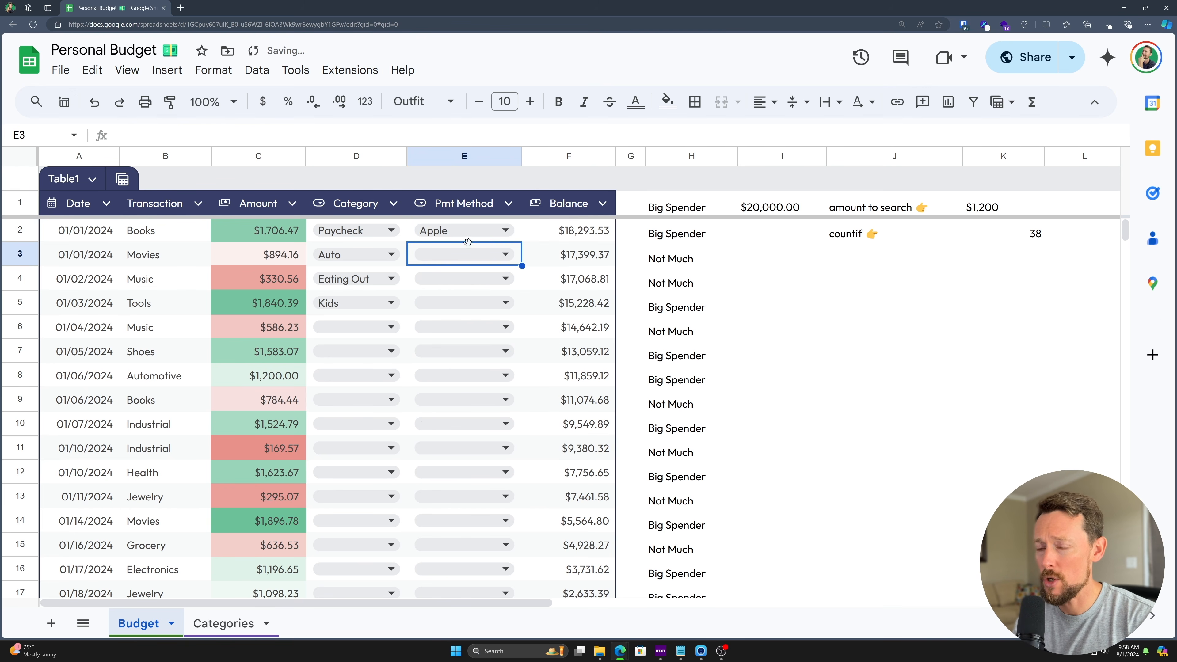
- Enter 'Yet another card' in Categories C16 and confirm it appears in E3's dropdown
{"action": "left_click", "coordinate": [220, 624]}
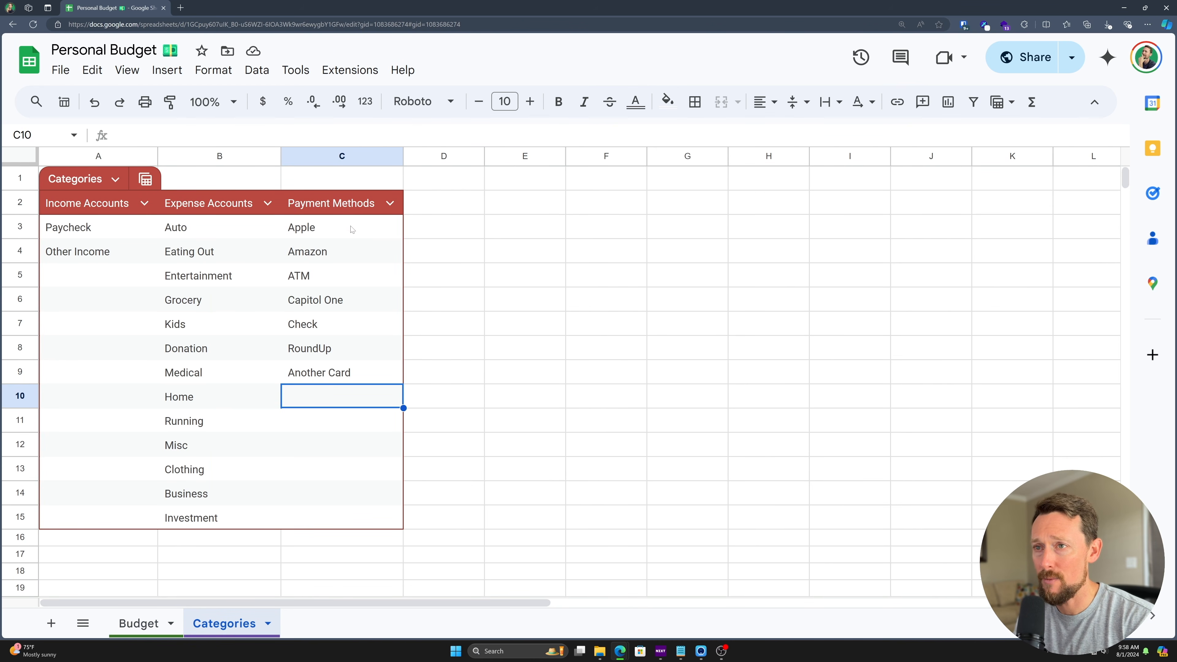
{"action": "left_click", "coordinate": [326, 543]}
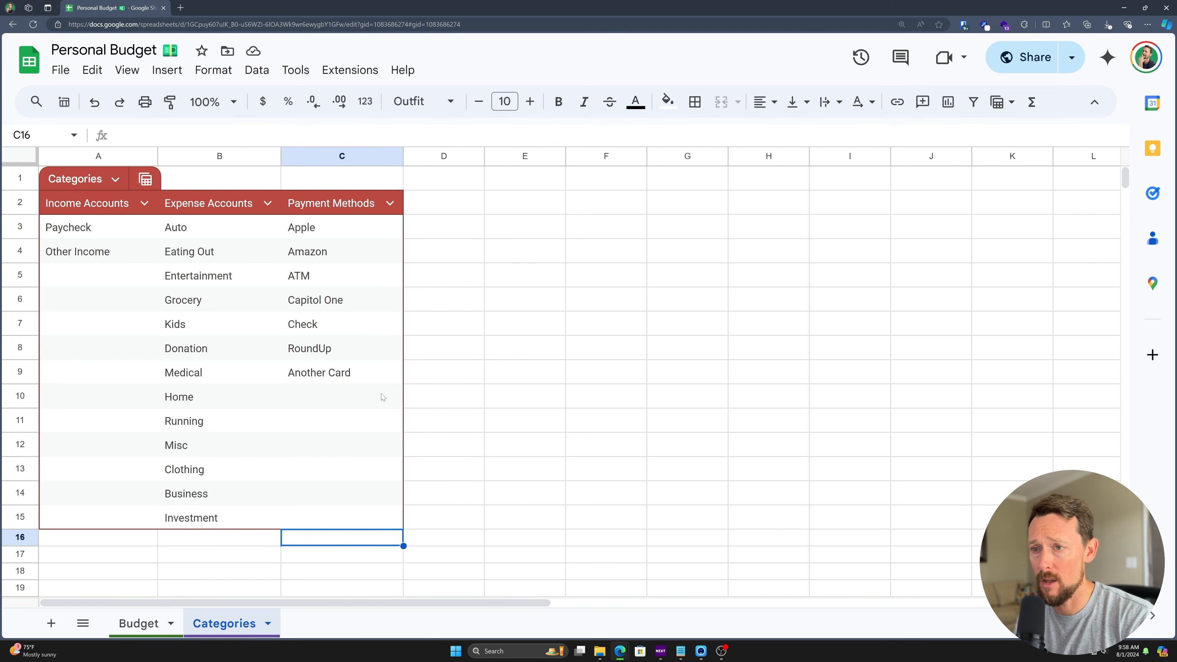
{"action": "type", "text": "Yet another card"}
{"action": "key", "text": "Return"}
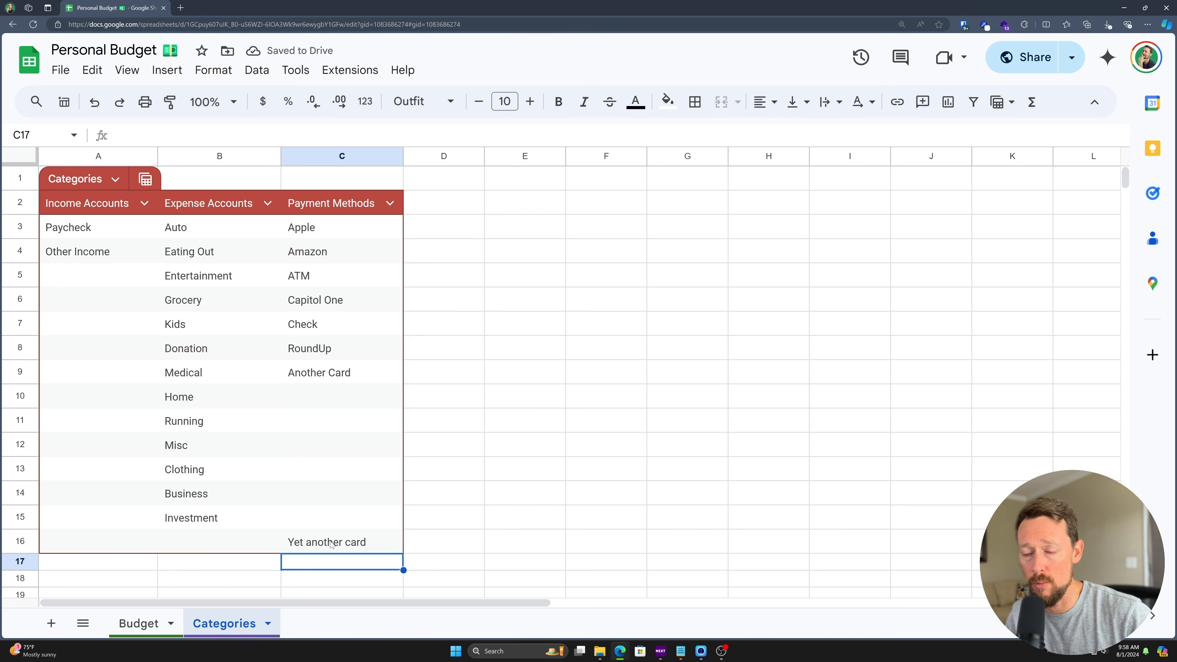
{"action": "left_click", "coordinate": [139, 623]}
{"action": "left_click", "coordinate": [456, 255]}
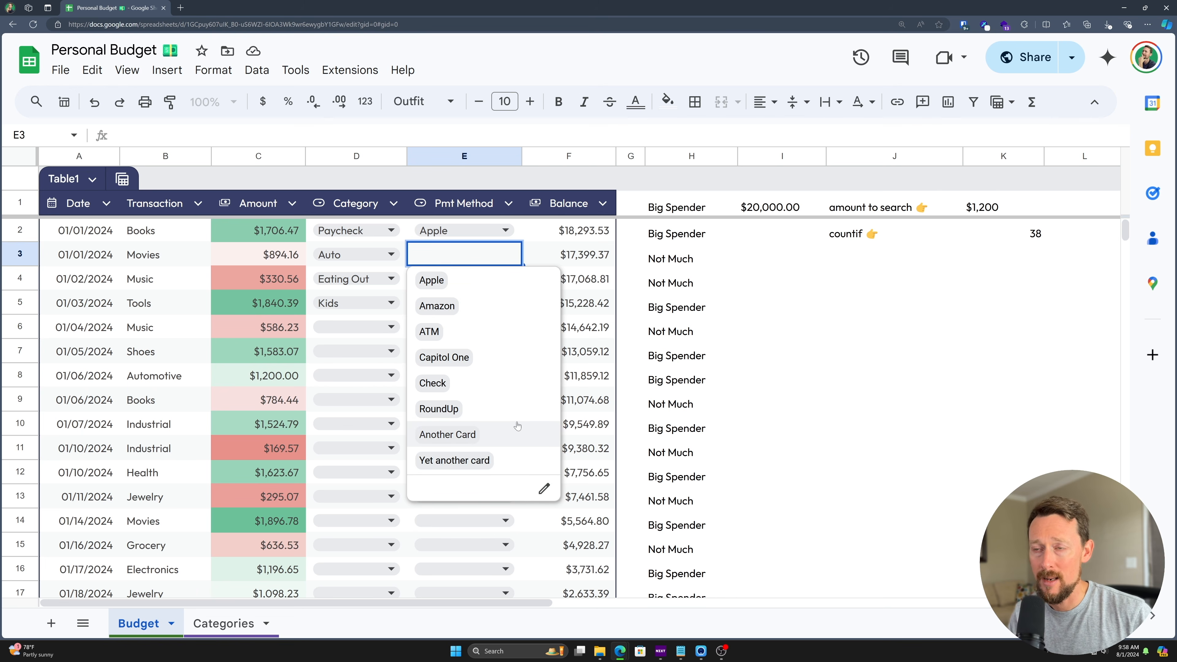
- Close E3's payment-method dropdown without choosing an option
{"action": "key", "text": "Escape"}
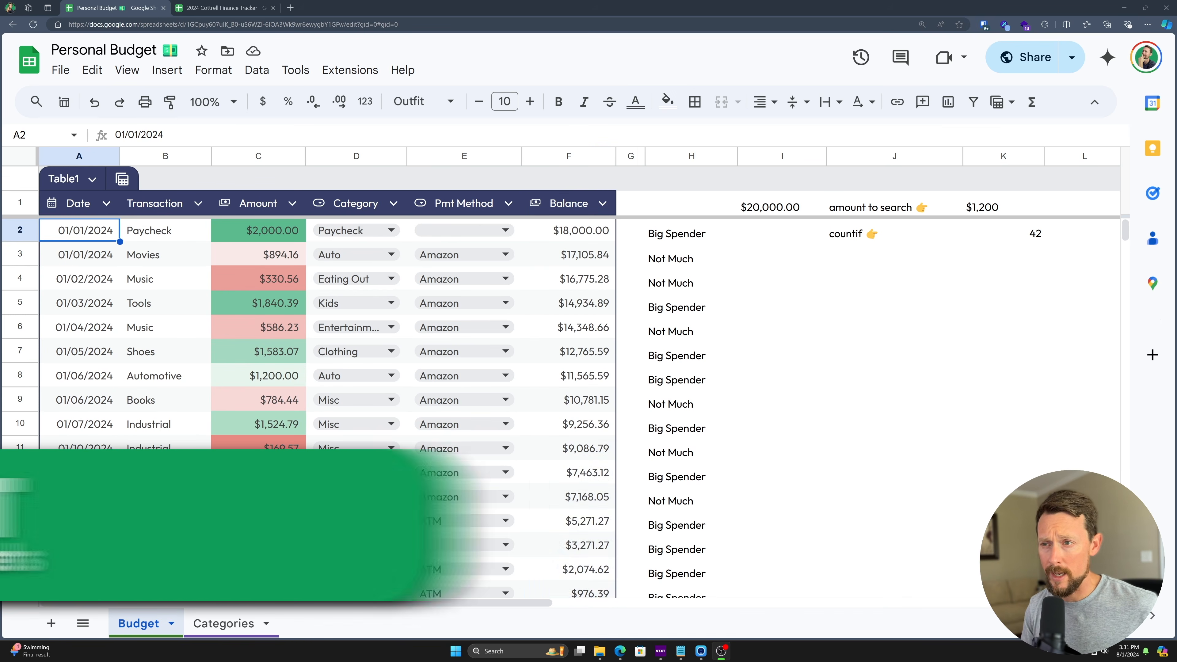
{"action": "scroll", "coordinate": [422, 217], "scroll_direction": "down", "scroll_amount": 4}
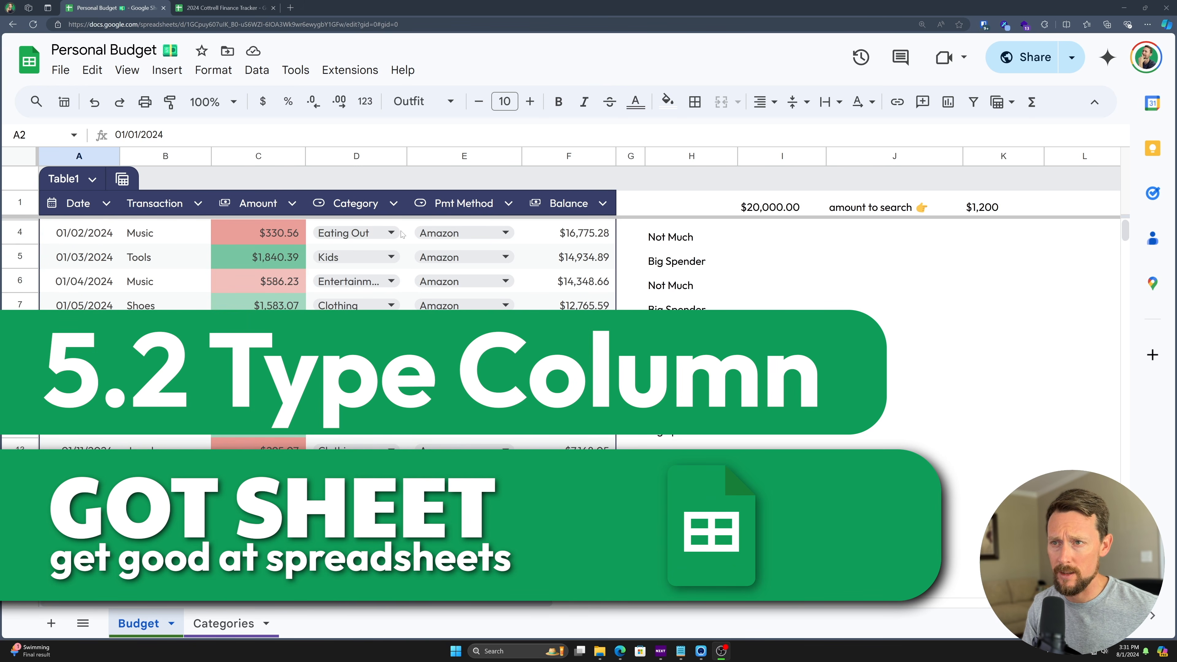
{"action": "left_click", "coordinate": [359, 153]}
{"action": "scroll", "coordinate": [379, 260], "scroll_direction": "down", "scroll_amount": 8}
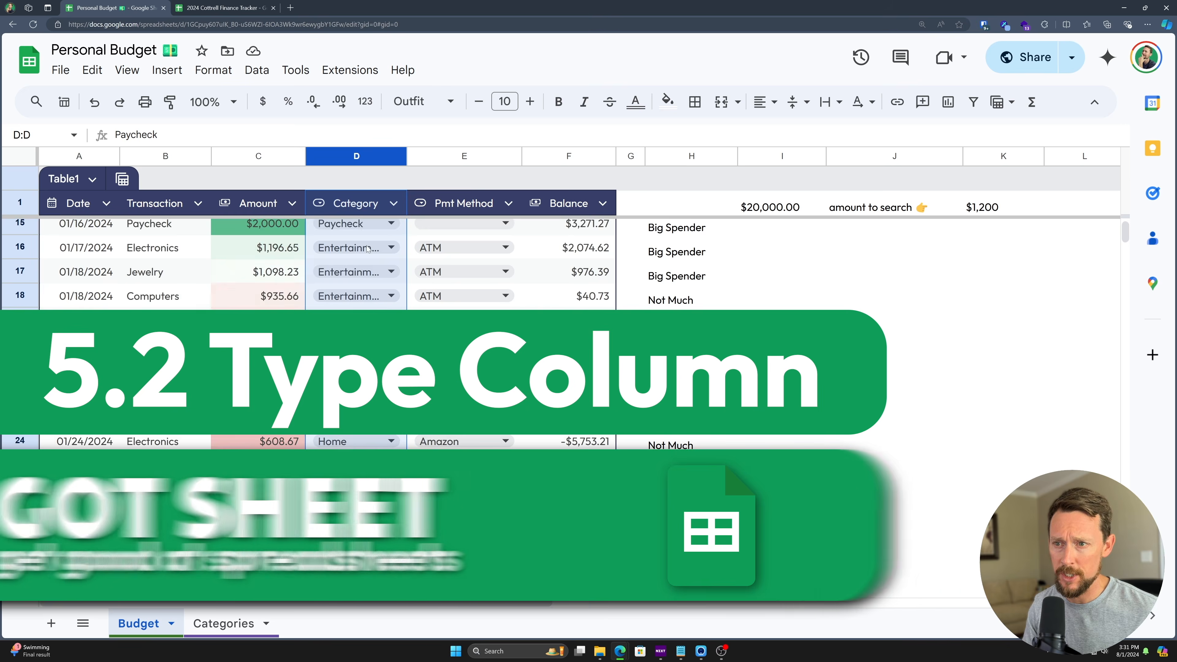
{"action": "scroll", "coordinate": [379, 260], "scroll_direction": "down", "scroll_amount": 8}
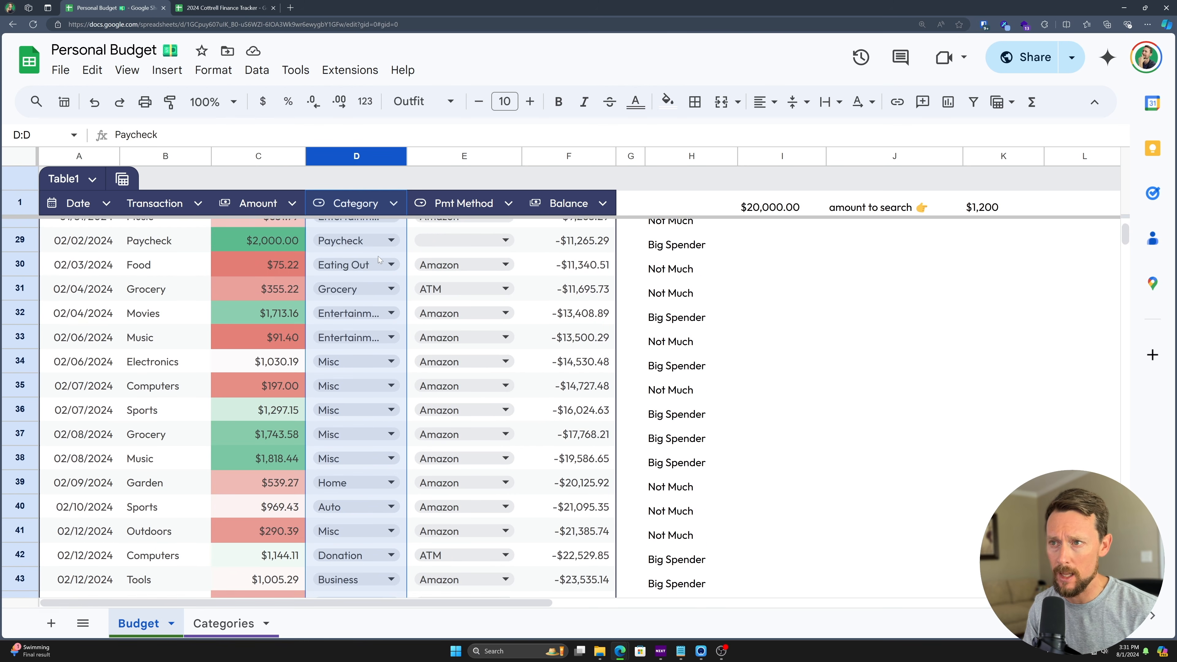
{"action": "scroll", "coordinate": [473, 249], "scroll_direction": "down", "scroll_amount": 6}
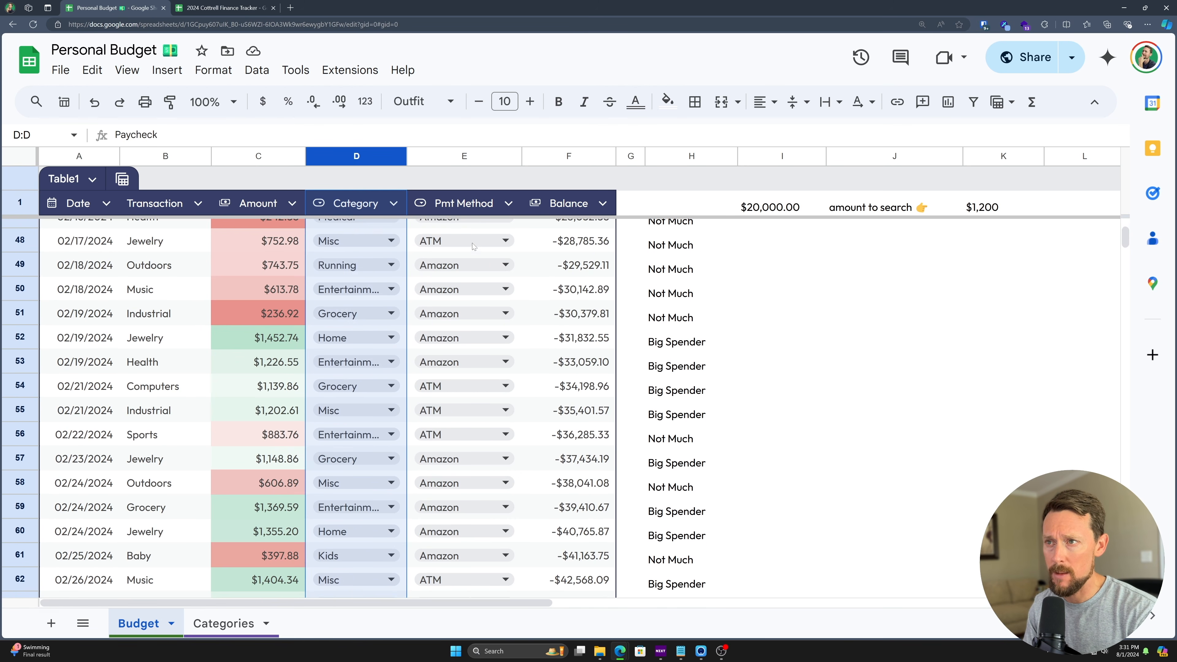
{"action": "left_click", "coordinate": [478, 156]}
{"action": "scroll", "coordinate": [466, 293], "scroll_direction": "up", "scroll_amount": 3}
{"action": "scroll", "coordinate": [466, 292], "scroll_direction": "up", "scroll_amount": 15}
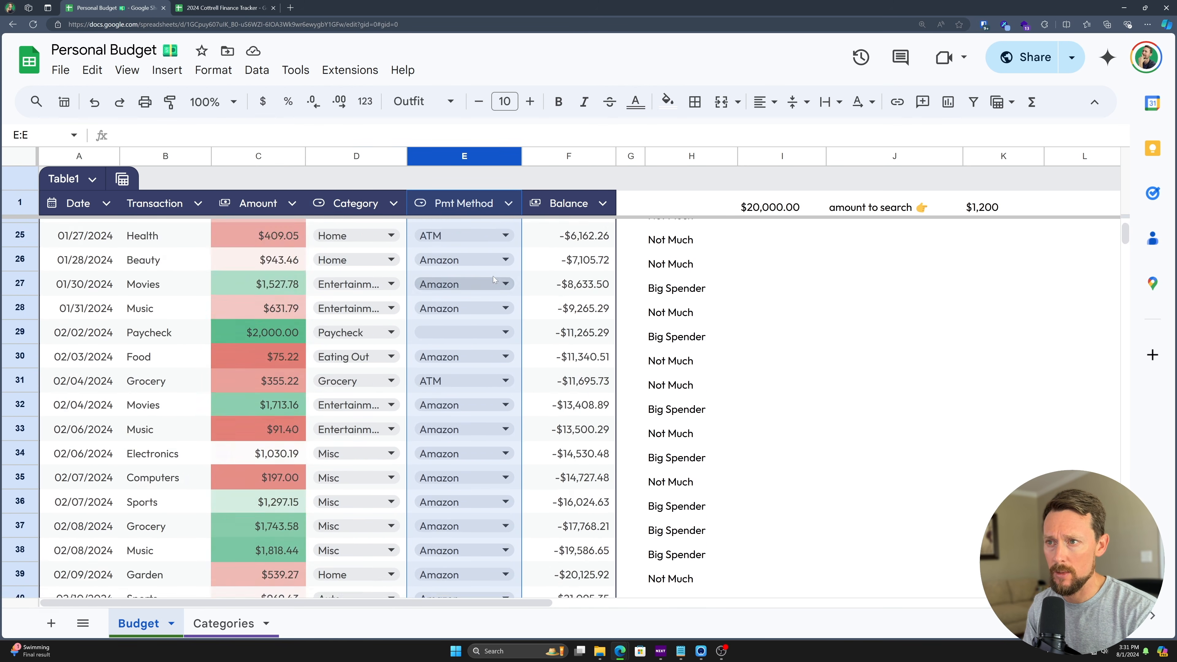
{"action": "left_click", "coordinate": [498, 229]}
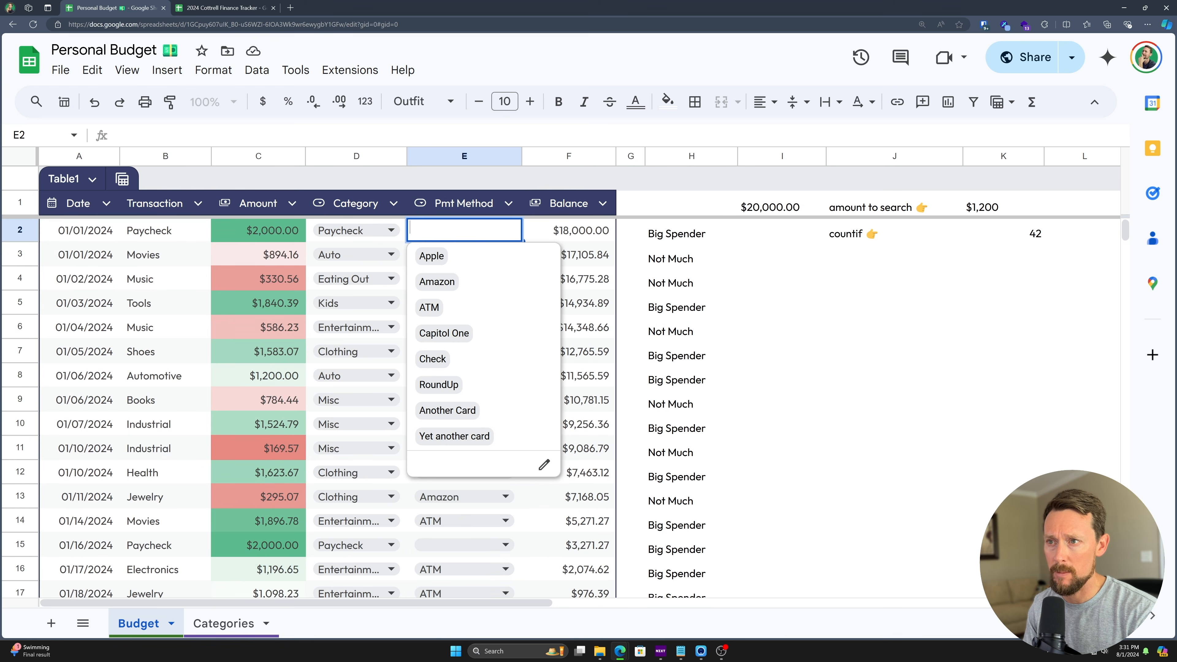
{"action": "key", "text": "Escape"}
{"action": "left_click", "coordinate": [237, 228]}
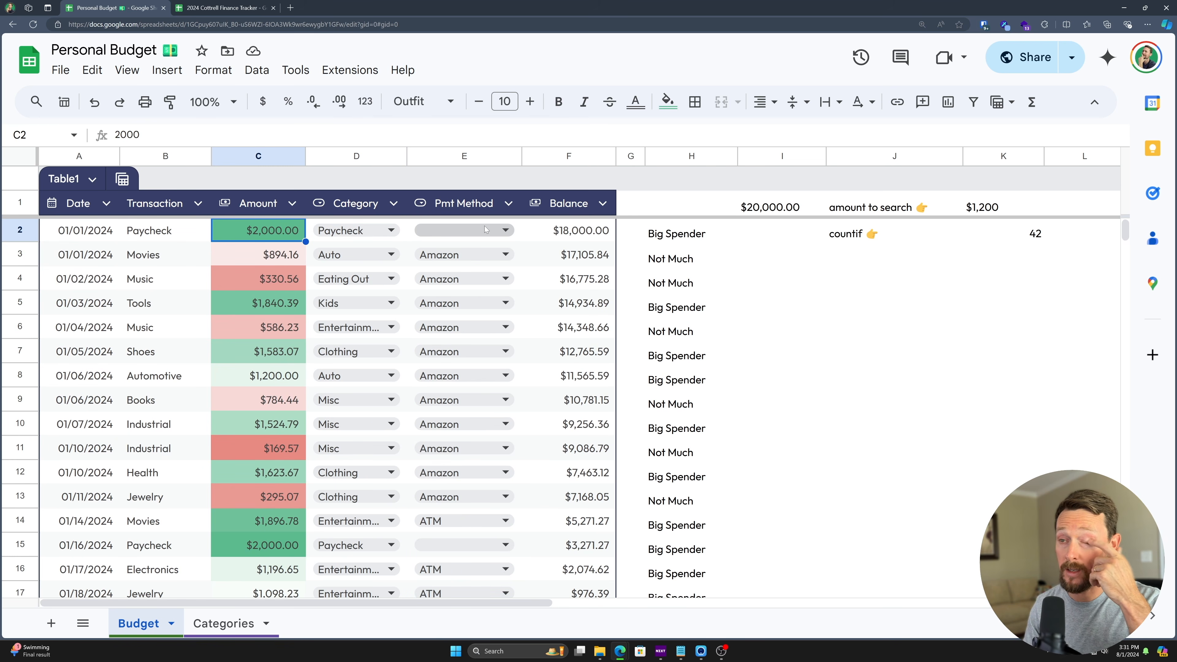
{"action": "left_click", "coordinate": [453, 230]}
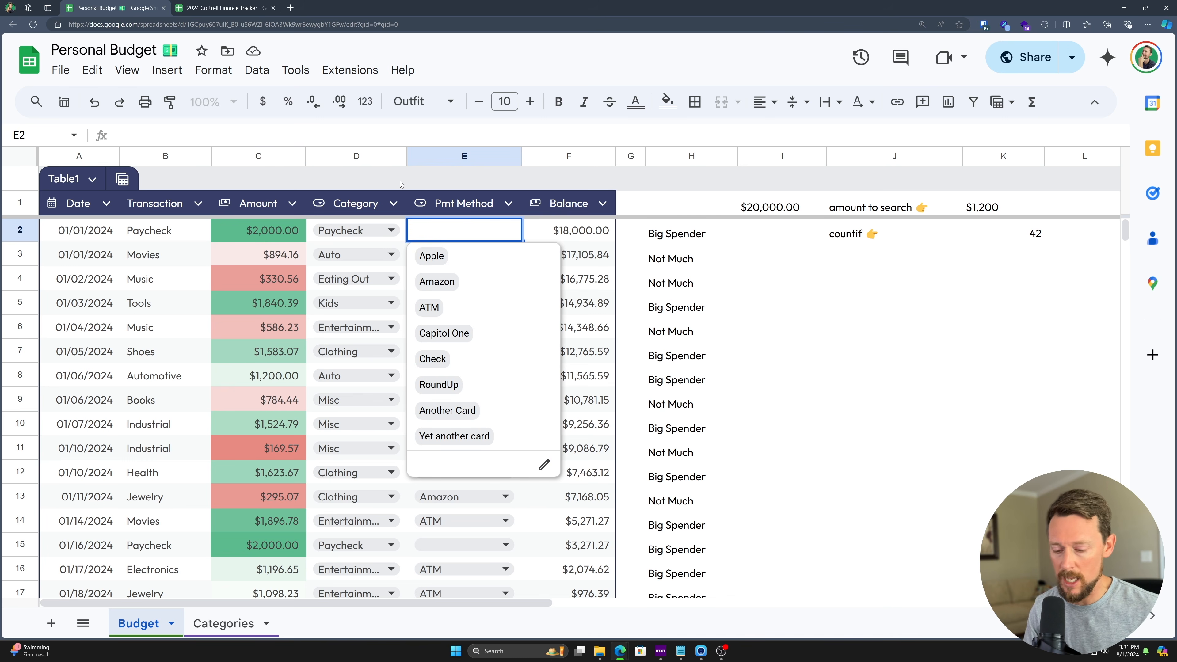
{"action": "key", "text": "Escape"}
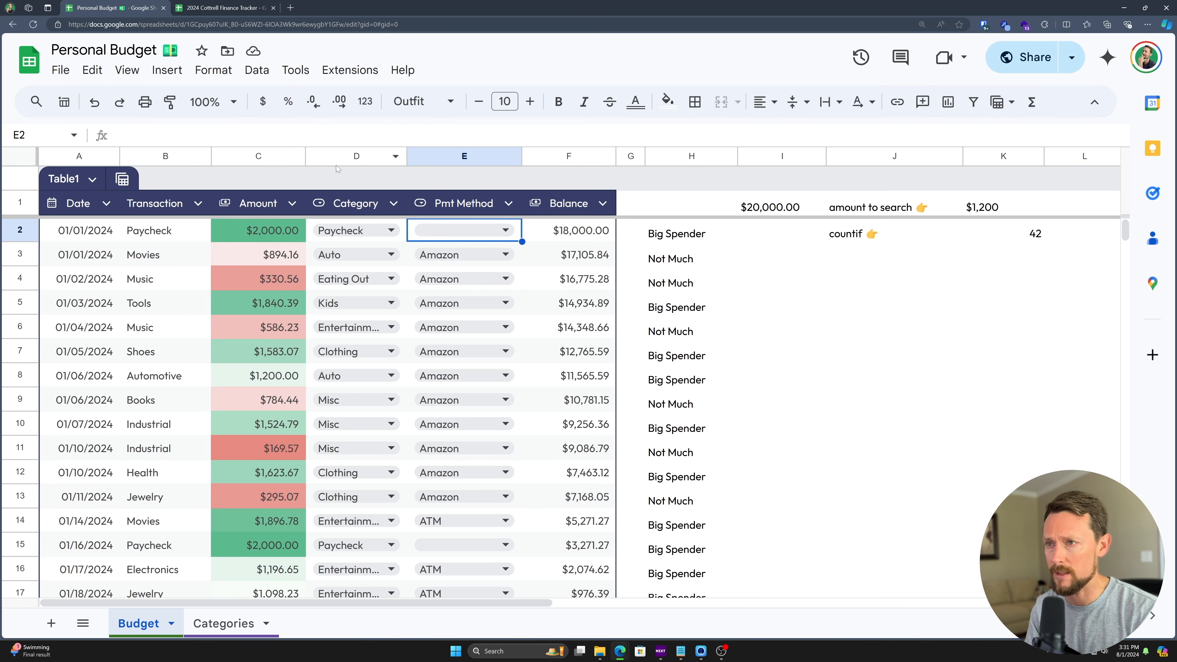
- Insert a new column before Balance and name its header Type
{"action": "right_click", "coordinate": [540, 156]}
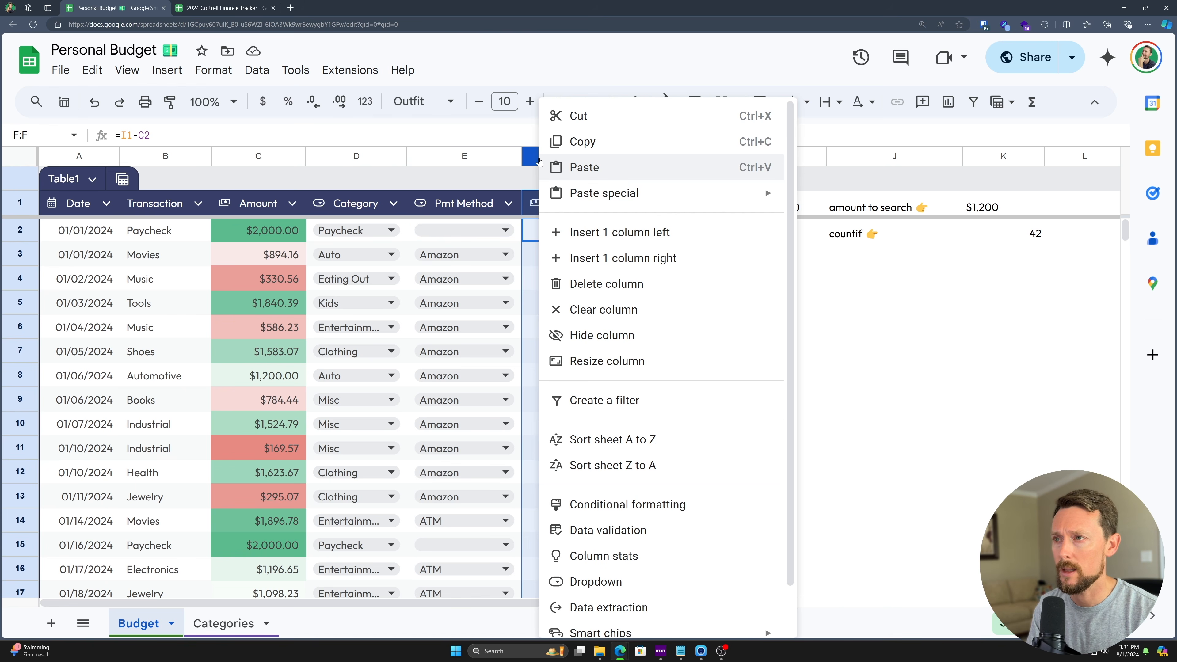
{"action": "left_click", "coordinate": [605, 233]}
{"action": "double_click", "coordinate": [538, 208]}
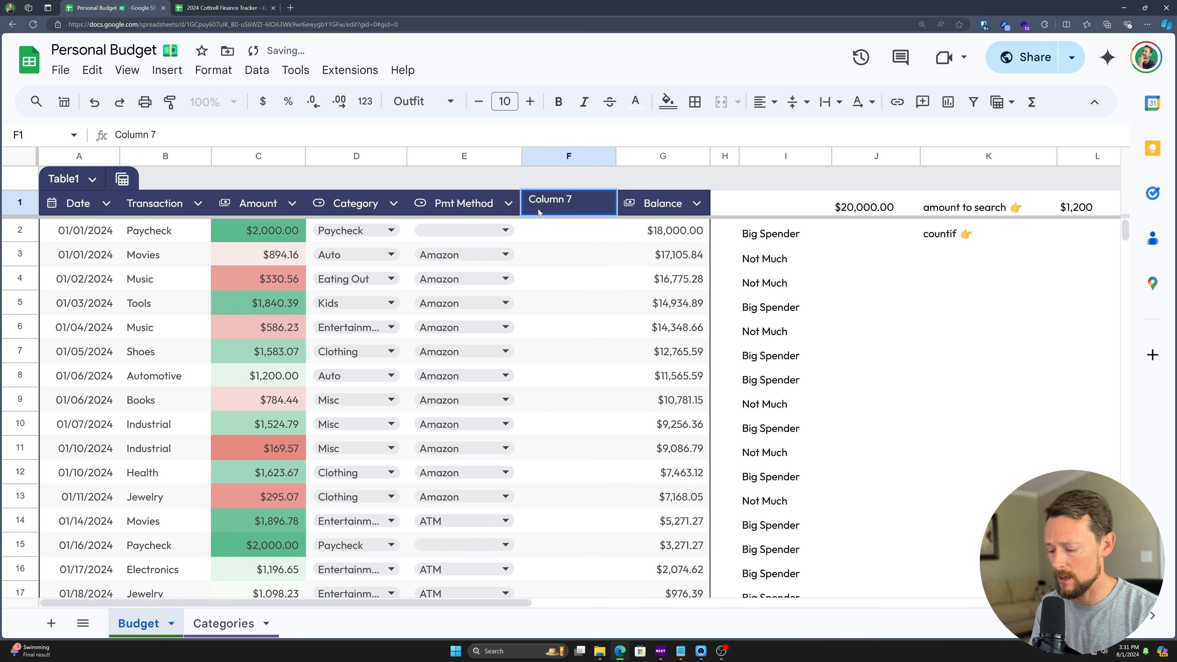
{"action": "type", "text": "Type"}
{"action": "key", "text": "Return"}
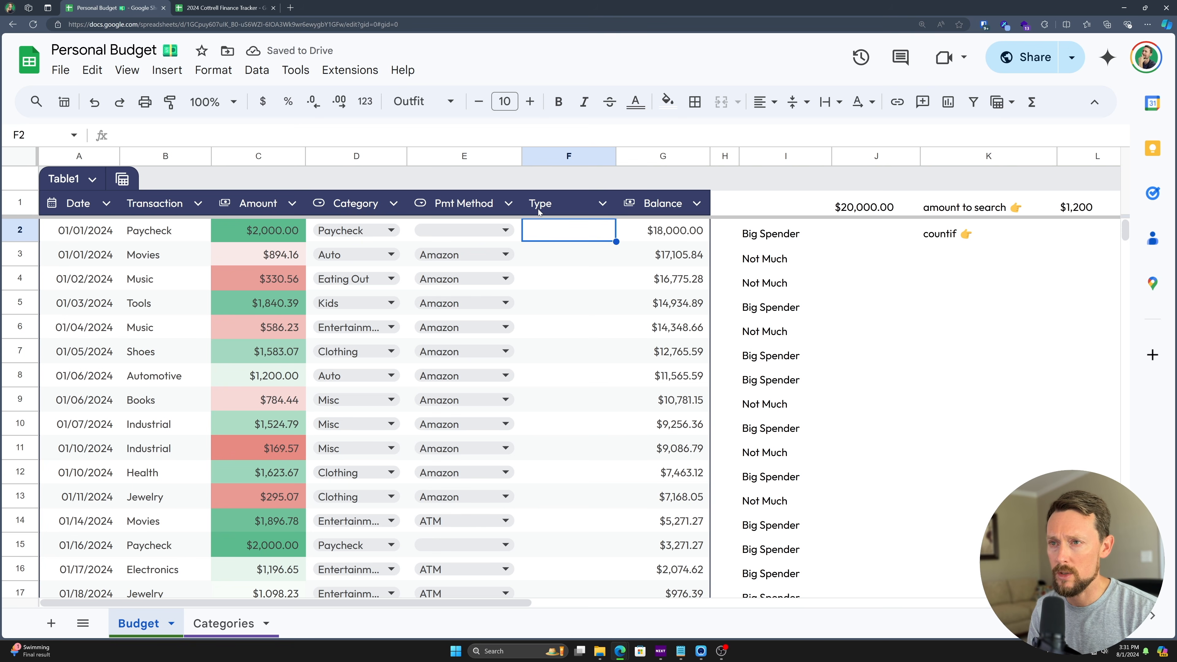
{"action": "key", "text": "Left"}
{"action": "key", "text": "Left"}
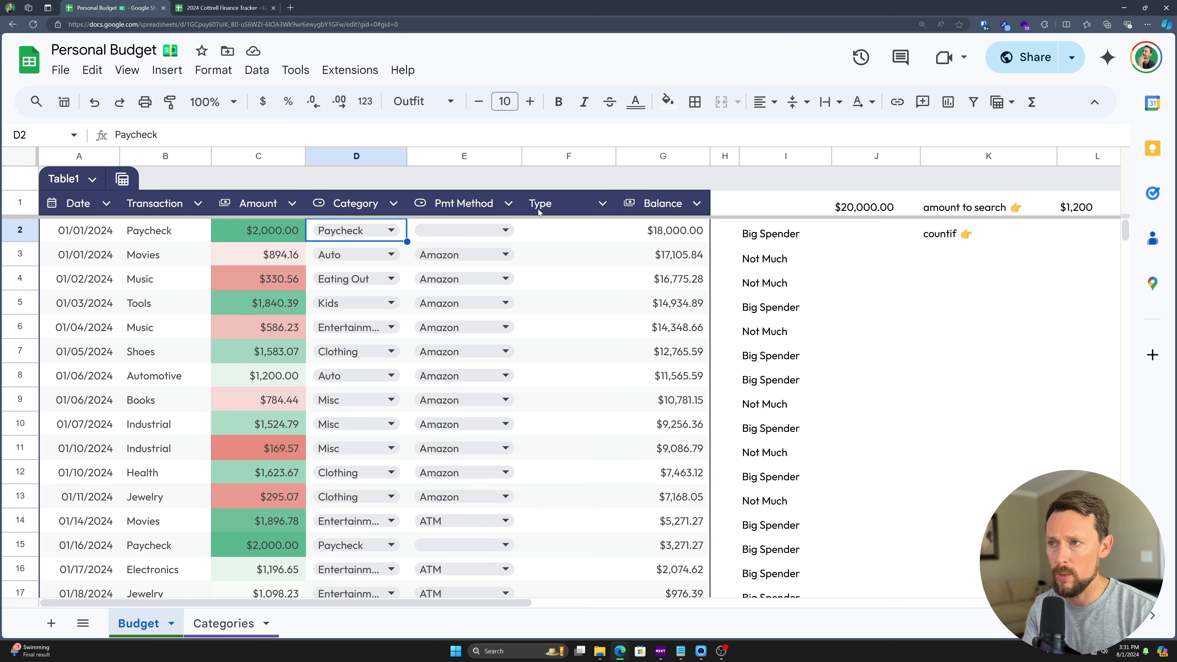
{"action": "key", "text": "Right"}
{"action": "key", "text": "Right"}
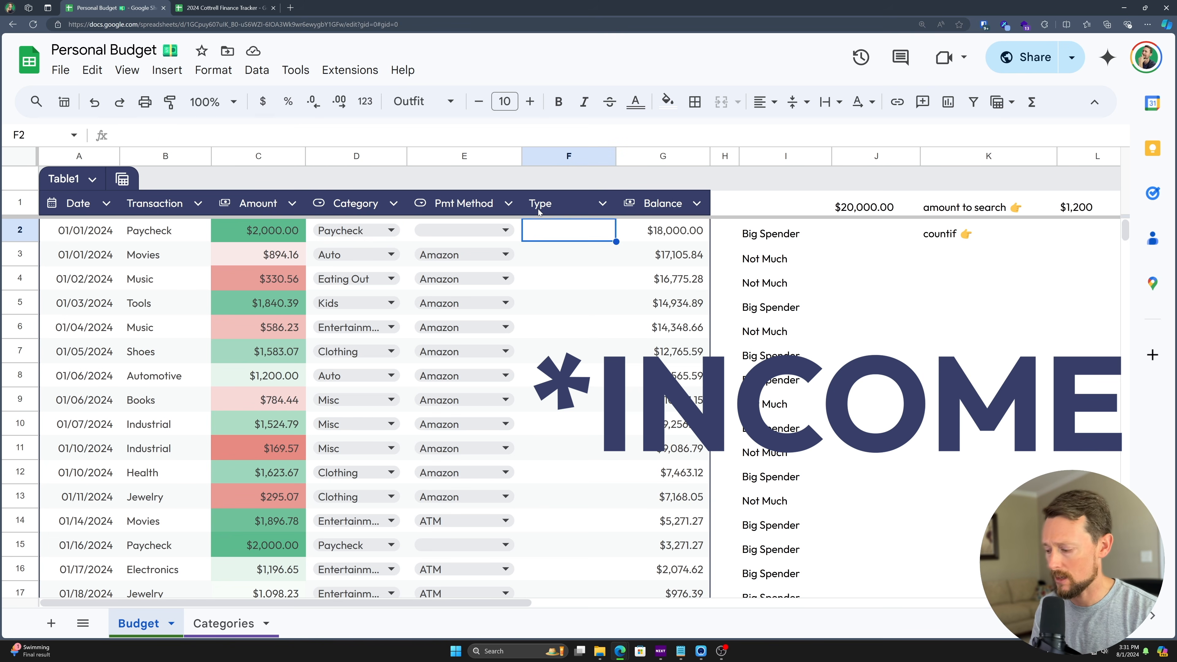
- Enter =IF(D2="Paycheck","Income","Expense") in F2 and fill it down the Type column
{"action": "type", "text": "=IF("}
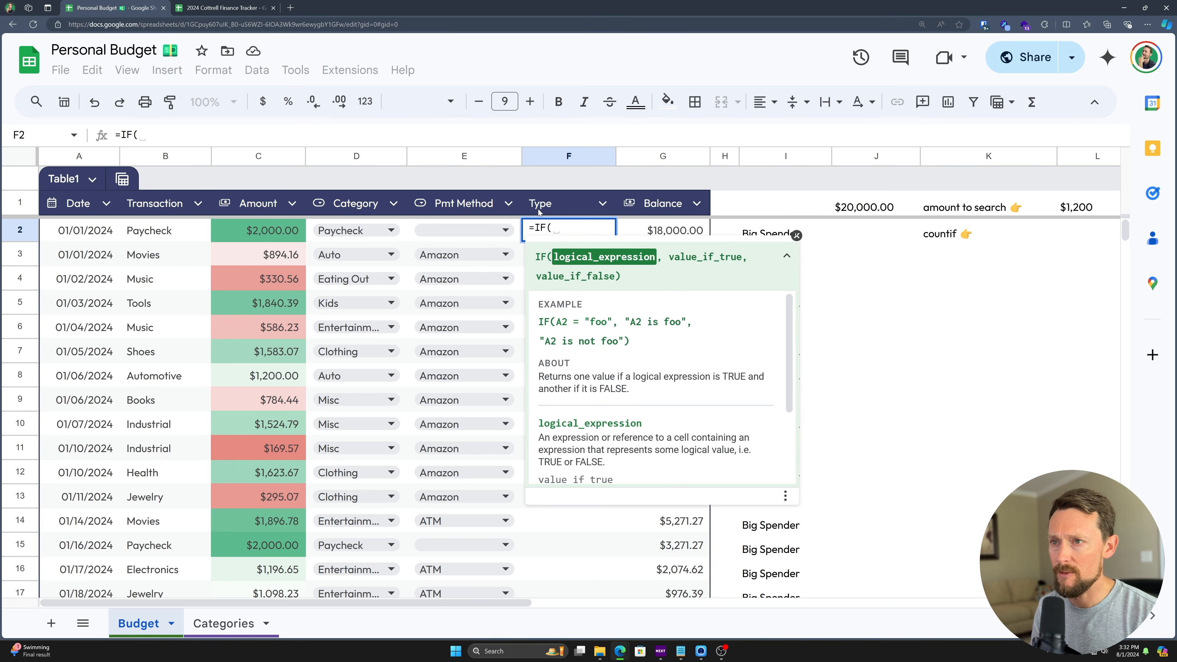
{"action": "key", "text": "Left"}
{"action": "key", "text": "Left"}
{"action": "type", "text": "="}
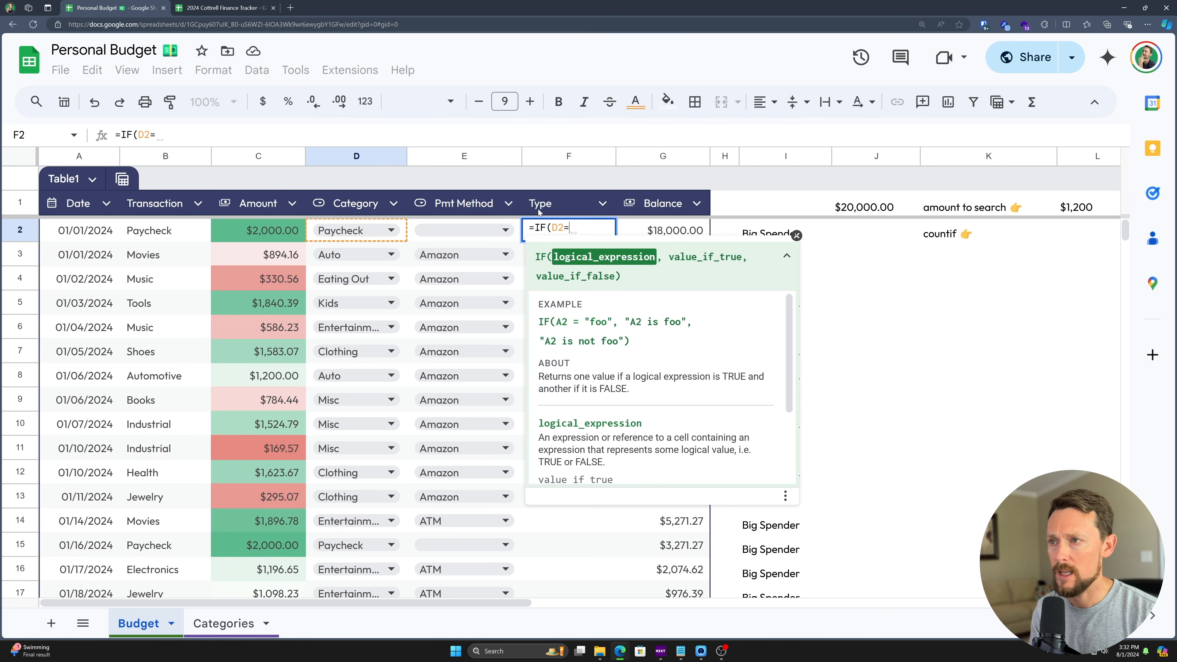
{"action": "type", "text": "\"Paycheck\",\"In"}
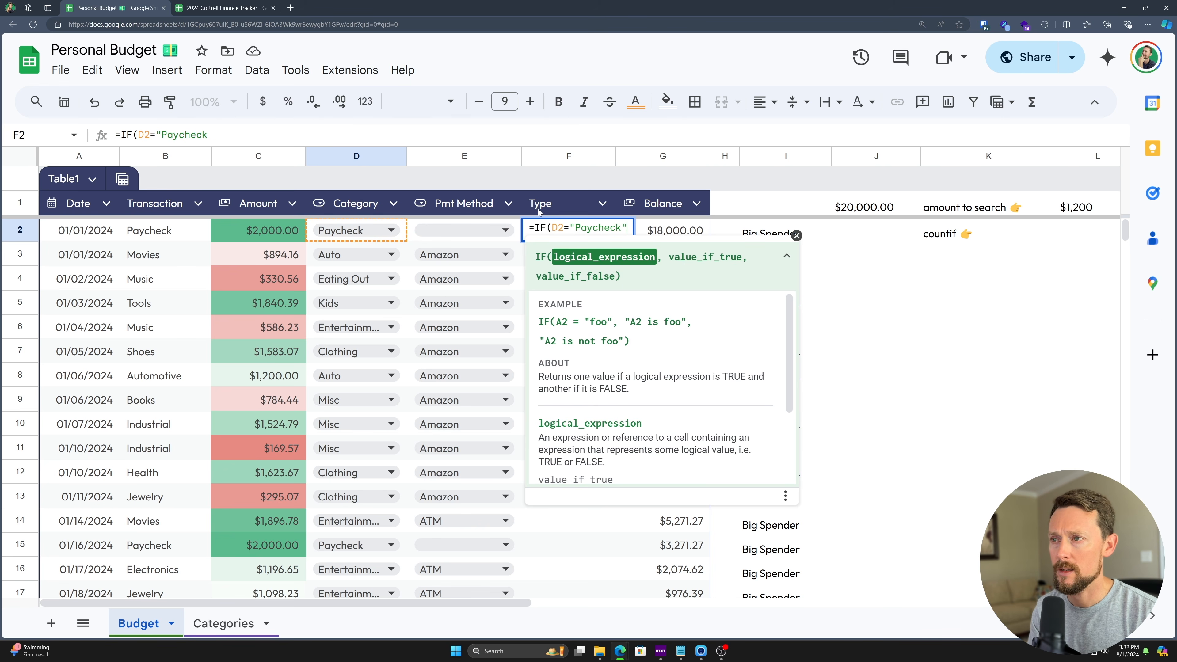
{"action": "type", "text": "come"}
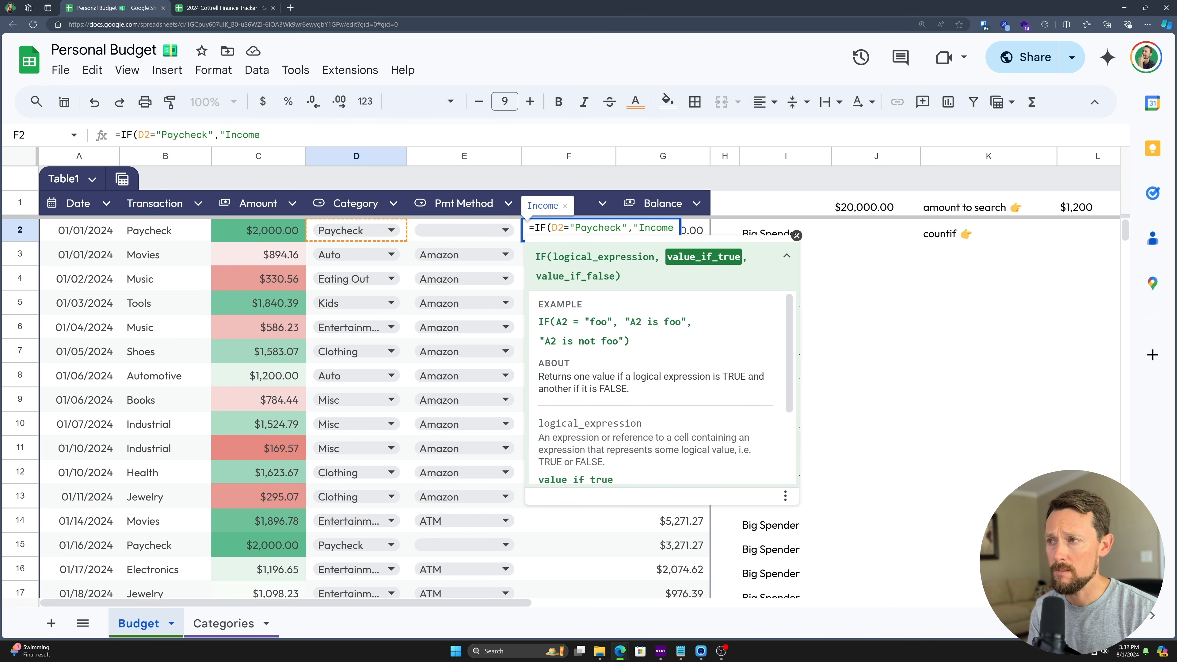
{"action": "type", "text": "\",\"Expense\")"}
{"action": "key", "text": "Return"}
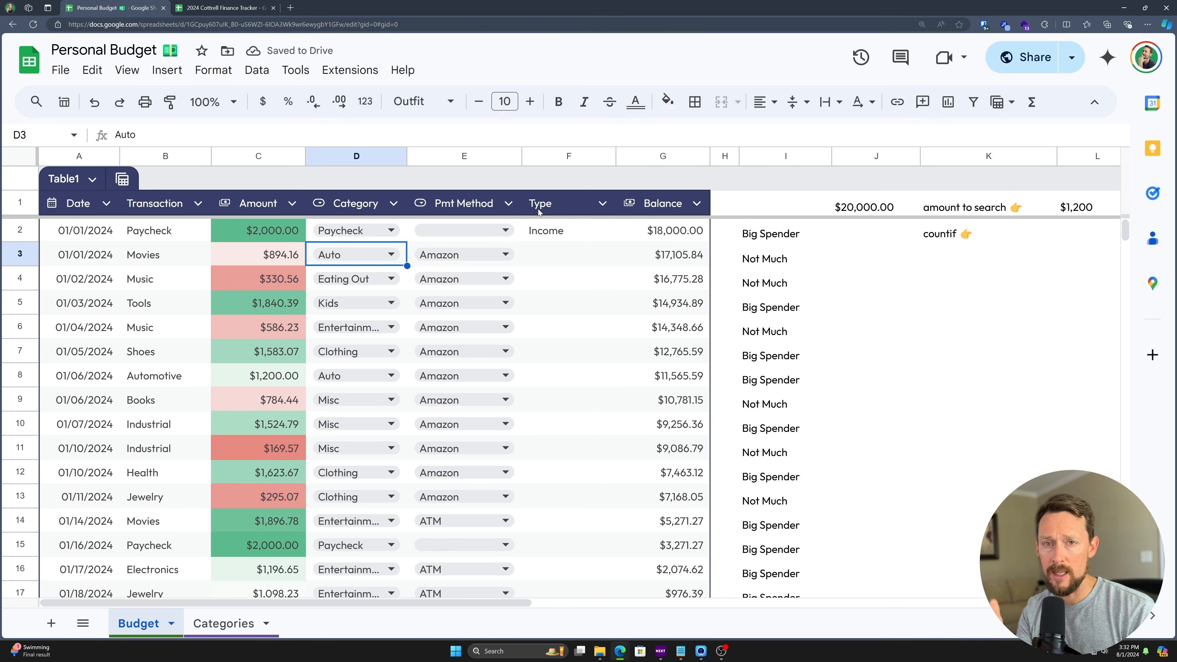
{"action": "key", "text": "Up"}
{"action": "key", "text": "Right"}
{"action": "key", "text": "Right"}
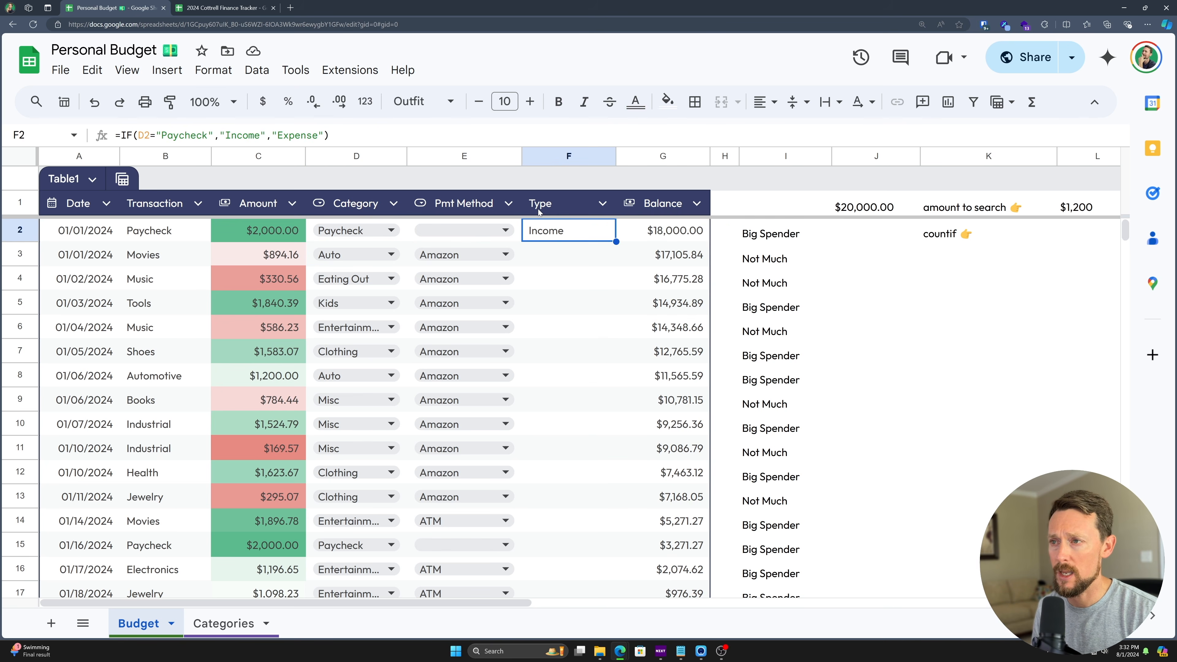
{"action": "key", "text": "ctrl+shift+Down"}
{"action": "key", "text": "ctrl+d"}
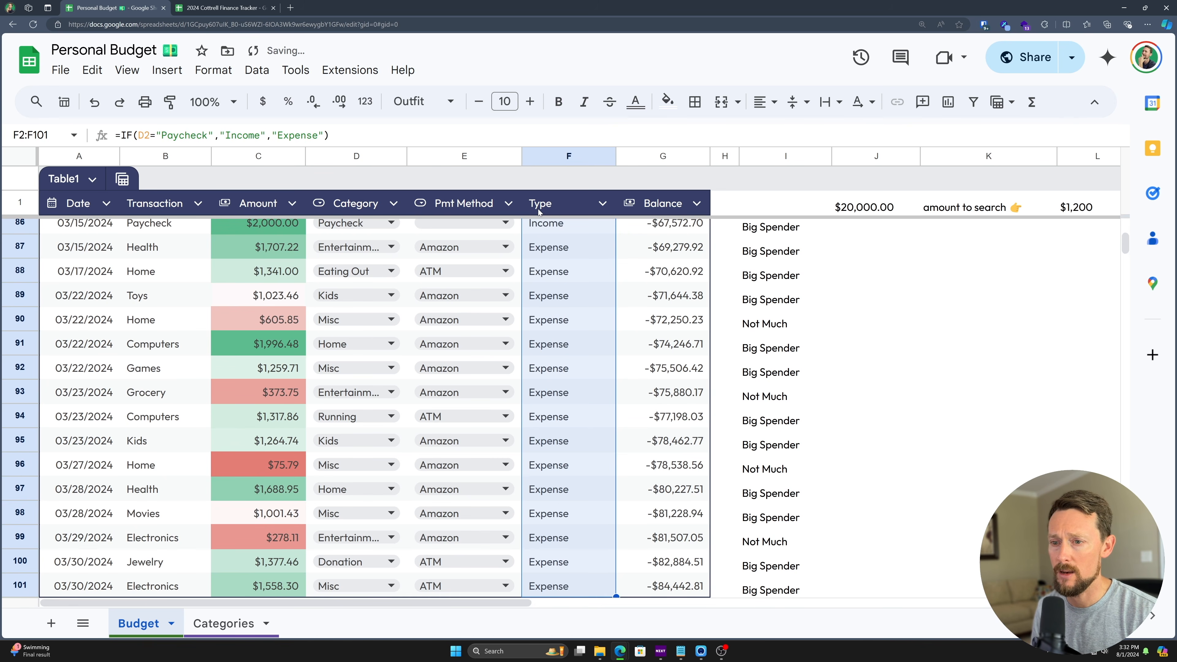
- Spot-check the Income results on the paycheck rows 86 and 67
{"action": "left_click", "coordinate": [538, 209]}
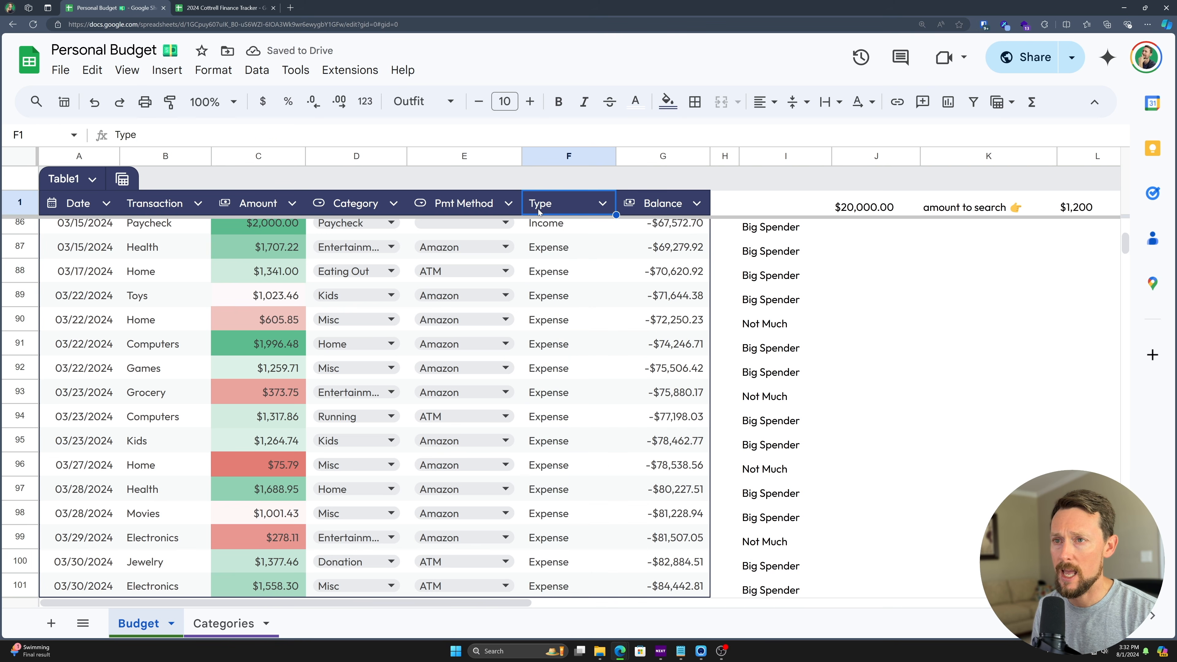
{"action": "scroll", "coordinate": [5, 301], "scroll_direction": "up", "scroll_amount": 1}
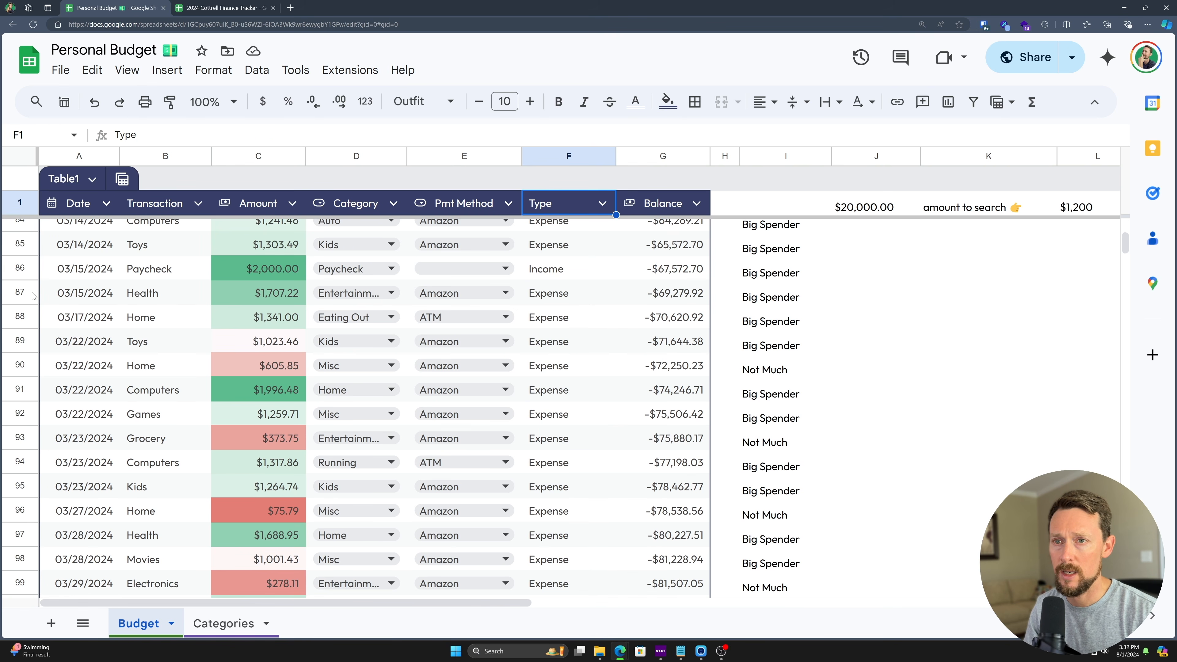
{"action": "left_click", "coordinate": [27, 273]}
{"action": "left_click", "coordinate": [560, 273]}
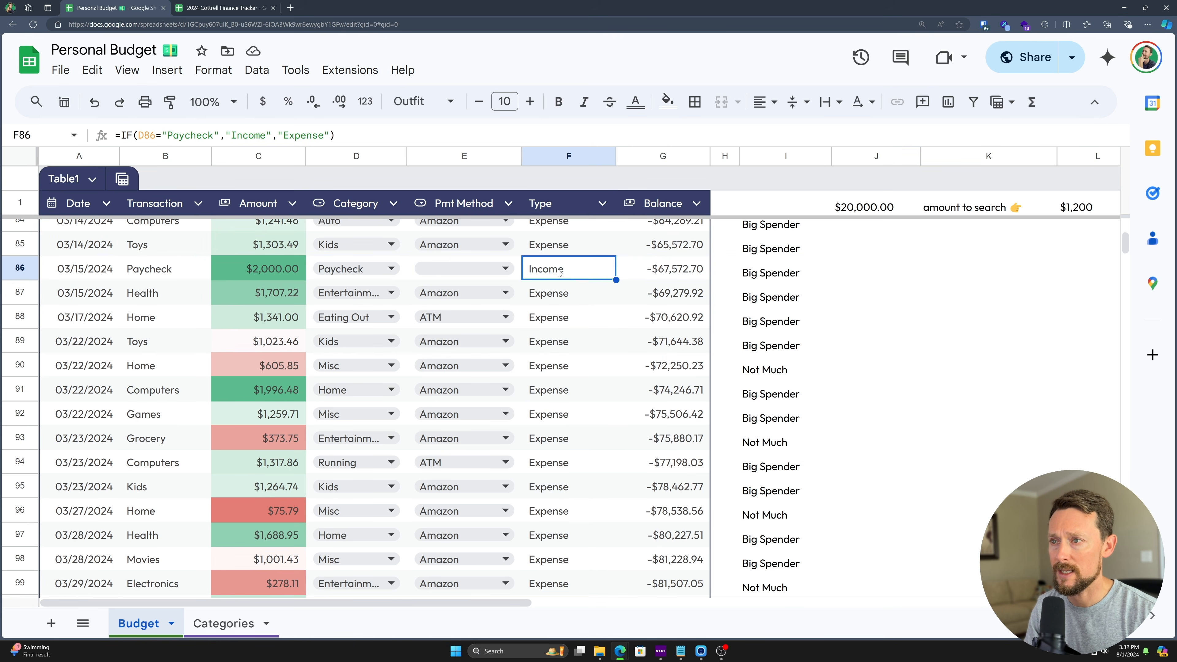
{"action": "scroll", "coordinate": [560, 273], "scroll_direction": "up", "scroll_amount": 7}
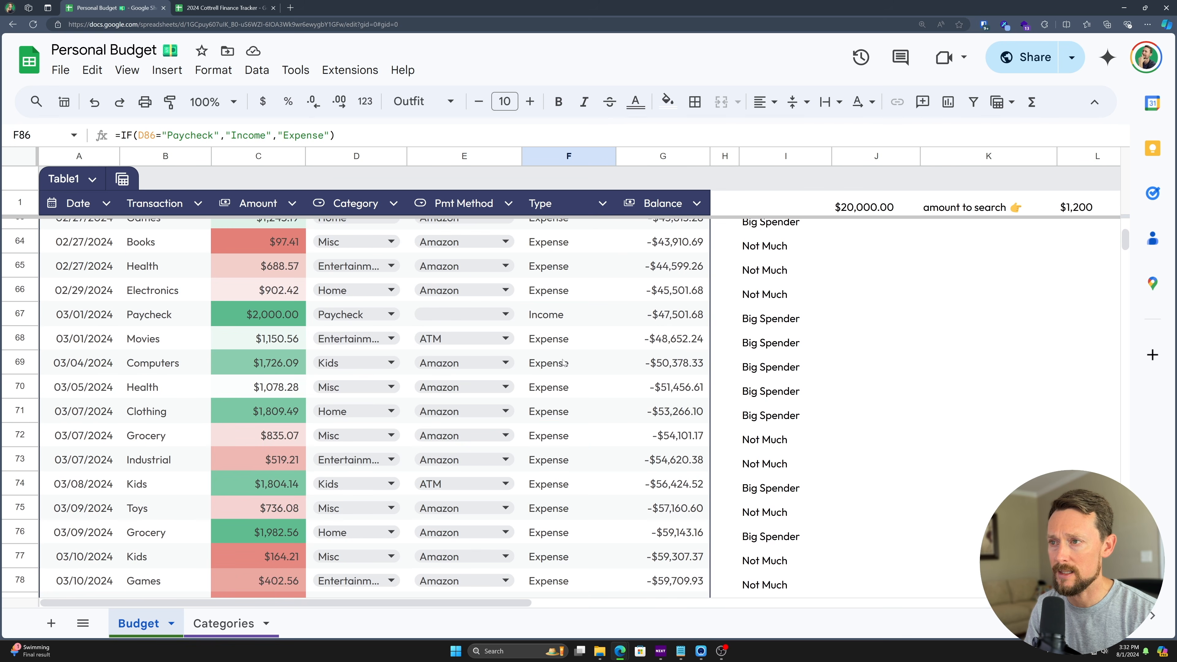
{"action": "left_click", "coordinate": [556, 313]}
{"action": "left_click", "coordinate": [268, 314]}
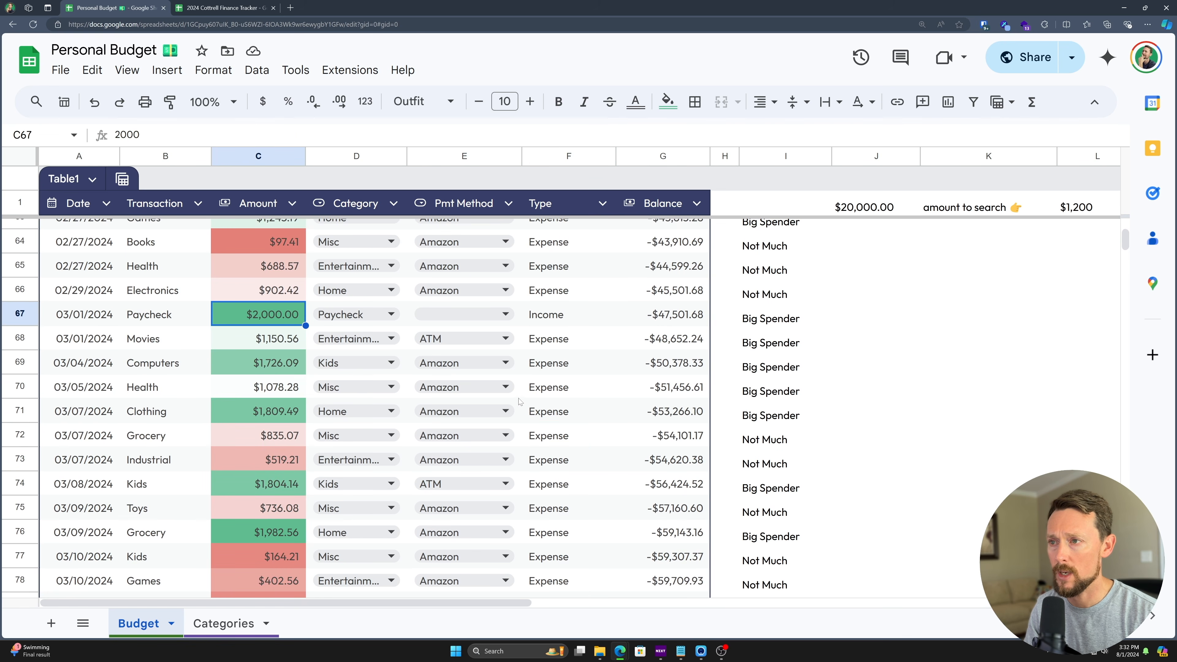
{"action": "scroll", "coordinate": [505, 352], "scroll_direction": "up", "scroll_amount": 20}
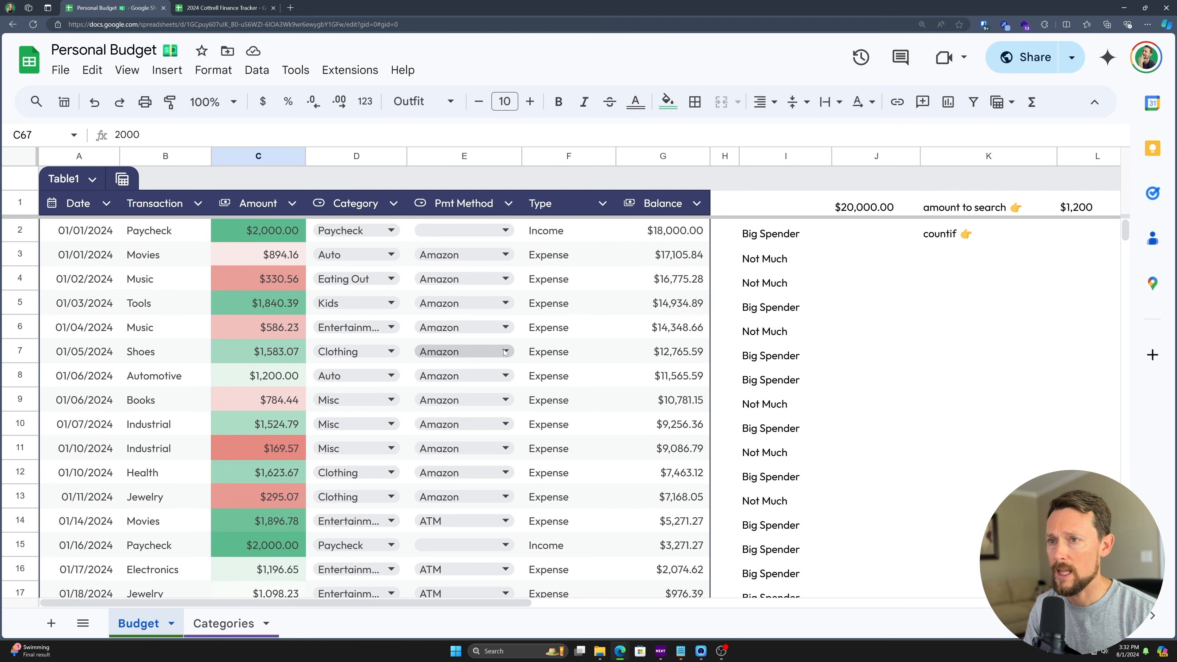
{"action": "left_click", "coordinate": [574, 235]}
{"action": "left_click", "coordinate": [224, 624]}
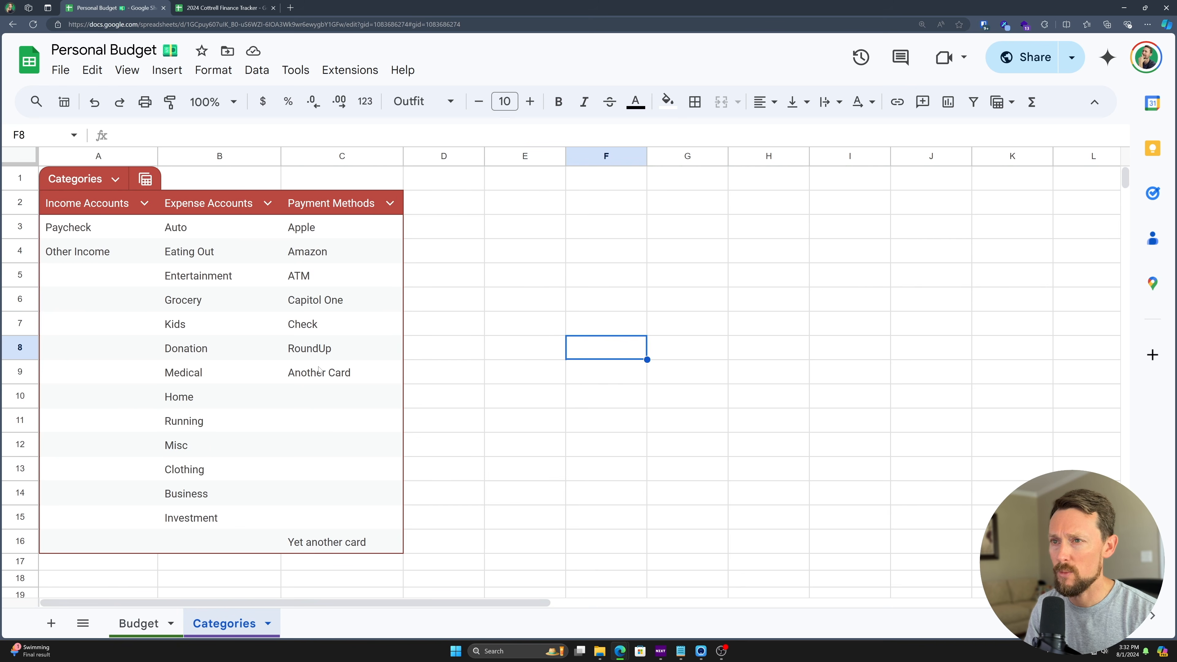
{"action": "left_click", "coordinate": [75, 228]}
{"action": "key", "text": "shift+Down"}
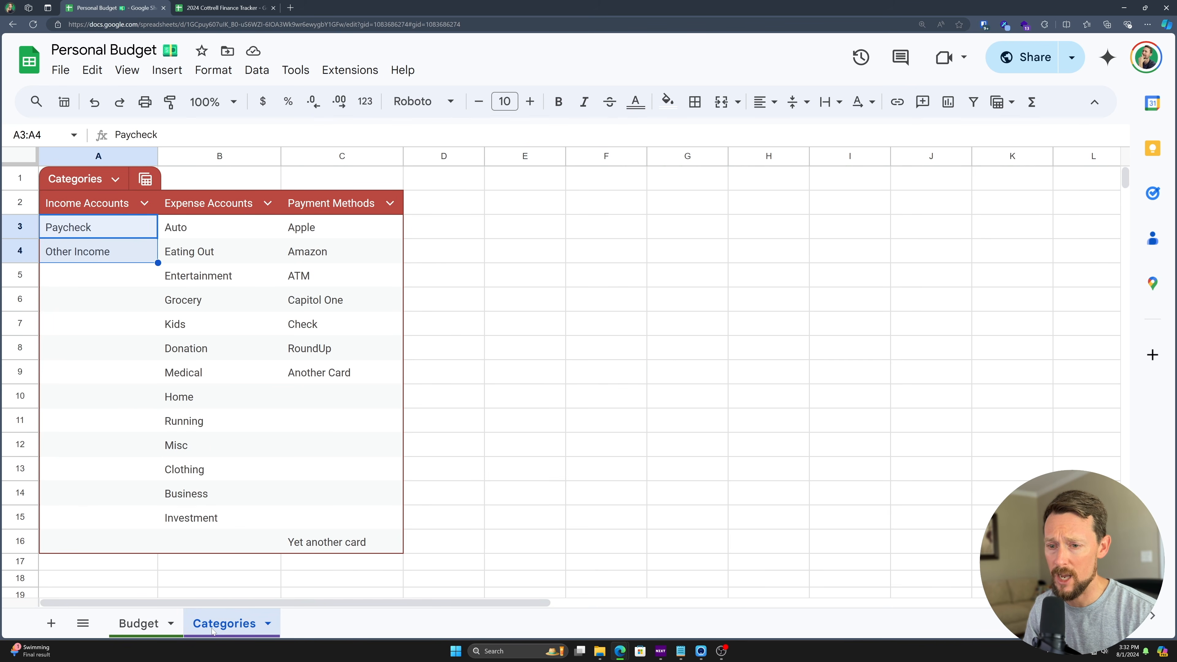
{"action": "left_click", "coordinate": [138, 623]}
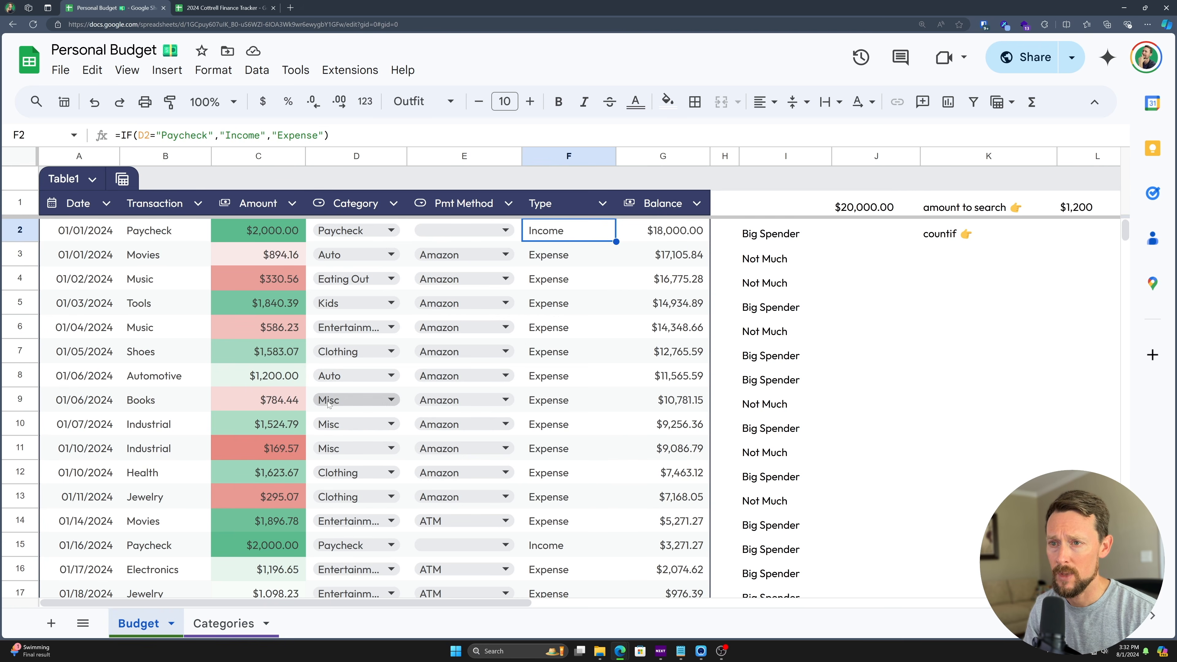
{"action": "left_click", "coordinate": [207, 385]}
{"action": "type", "text": "Other Income"}
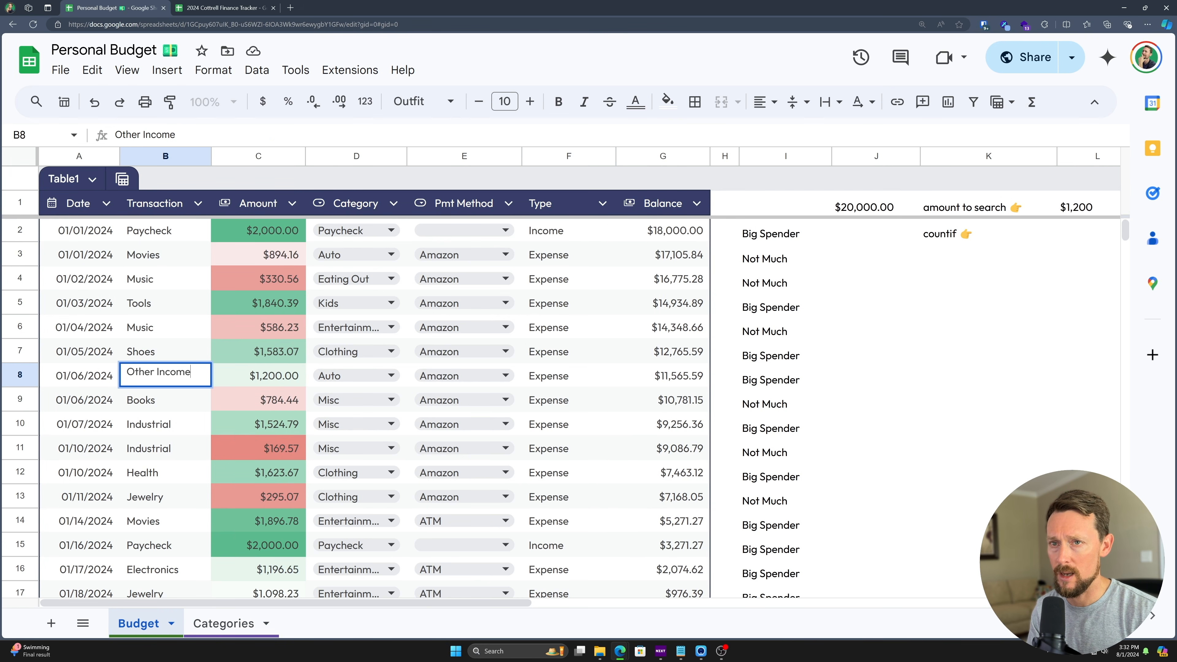
{"action": "key", "text": "Tab"}
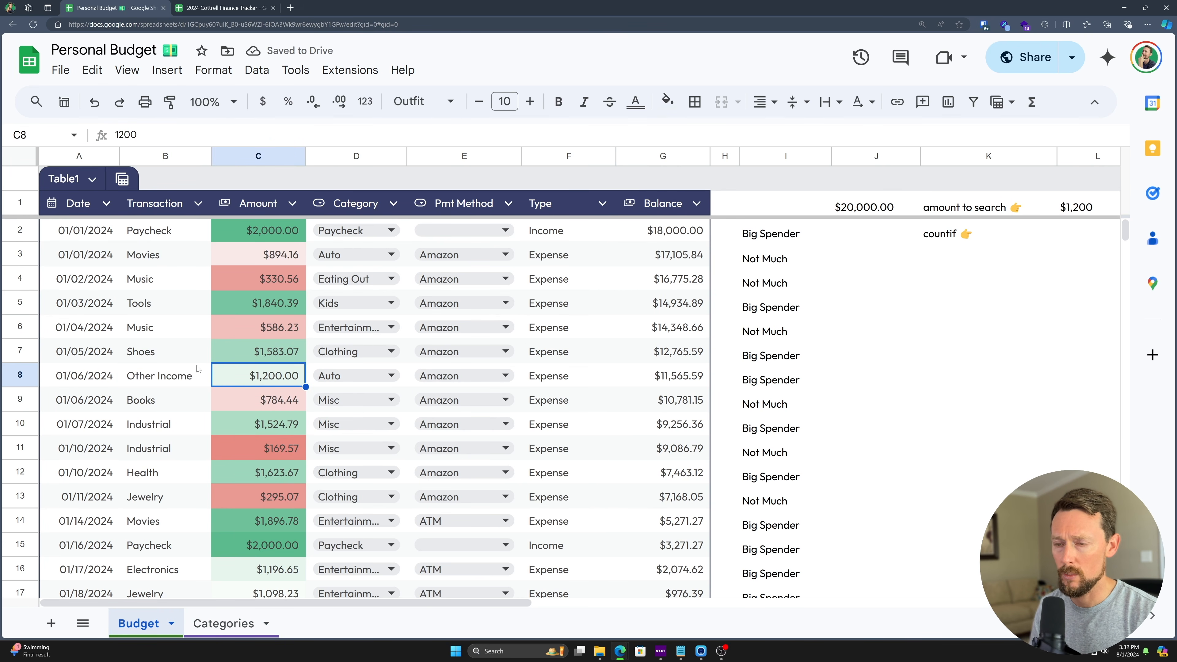
{"action": "type", "text": "25"}
{"action": "key", "text": "BackSpace"}
{"action": "key", "text": "BackSpace"}
{"action": "type", "text": "4500"}
{"action": "key", "text": "Return"}
{"action": "key", "text": "Up"}
{"action": "key", "text": "Right"}
{"action": "key", "text": "Right"}
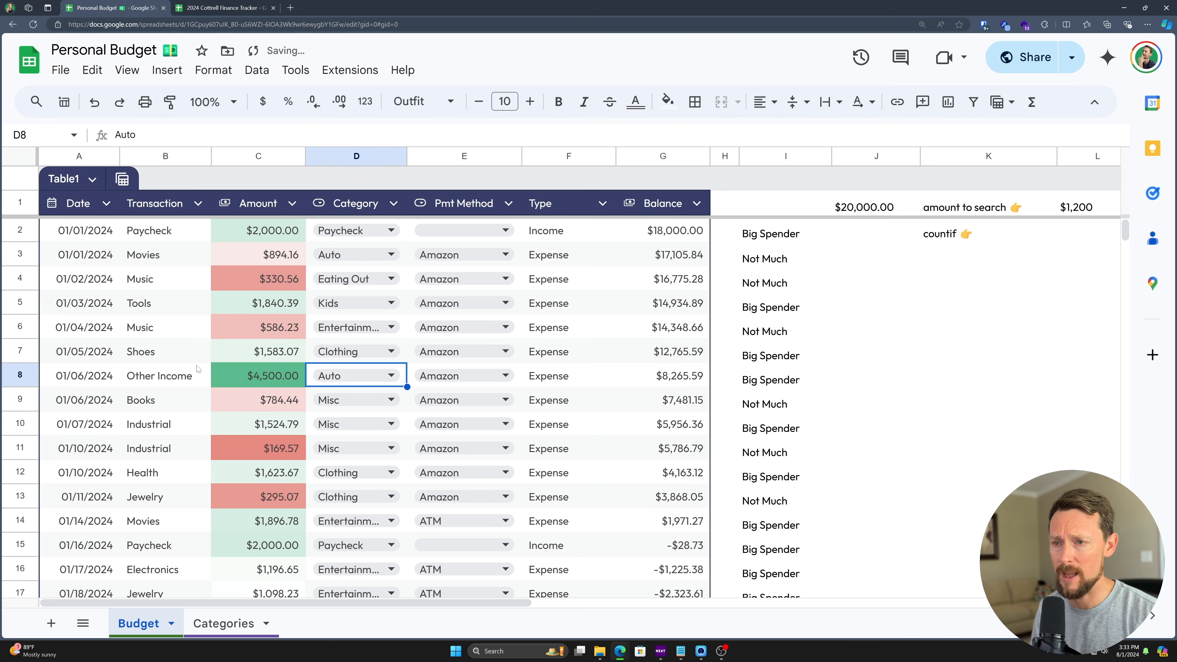
{"action": "type", "text": "oth"}
{"action": "key", "text": "Return"}
{"action": "key", "text": "Down"}
{"action": "key", "text": "Up"}
{"action": "key", "text": "Up"}
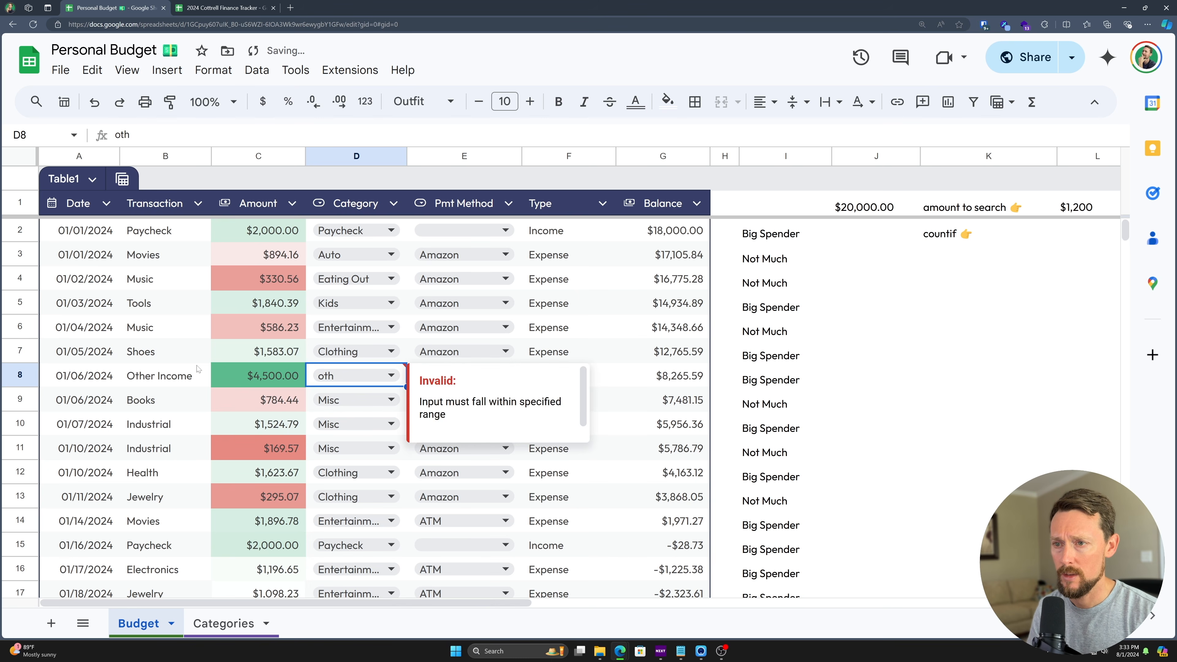
{"action": "type", "text": "oth"}
{"action": "key", "text": "Down"}
{"action": "key", "text": "Return"}
{"action": "key", "text": "Right"}
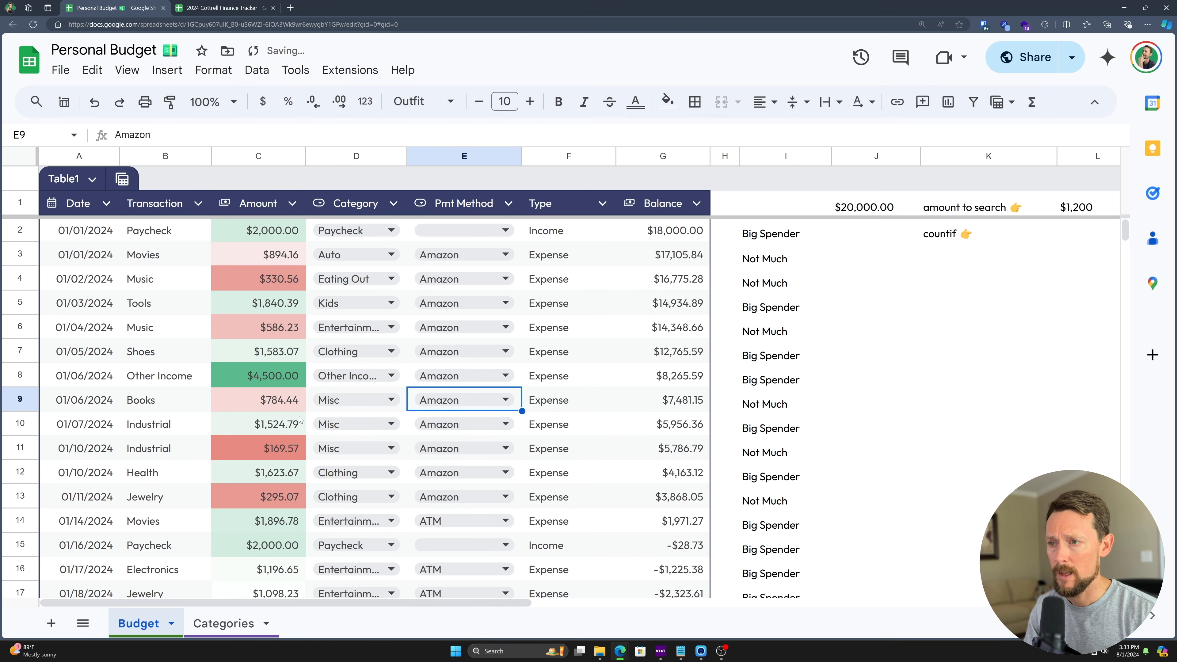
{"action": "left_click", "coordinate": [556, 374]}
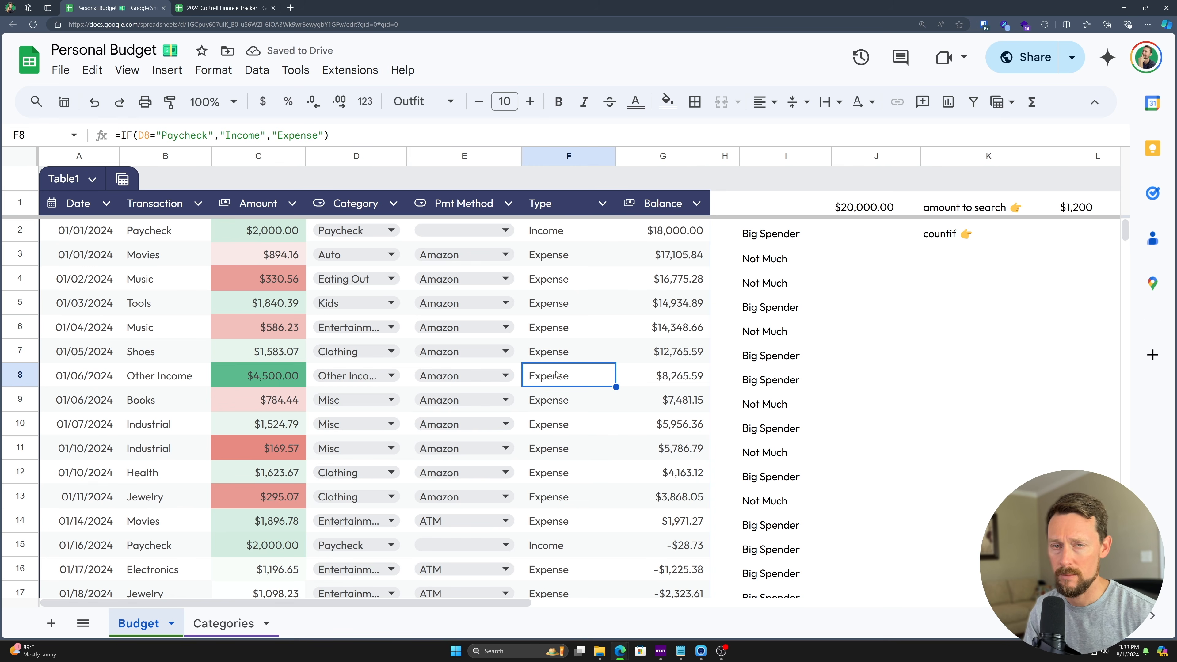
{"action": "double_click", "coordinate": [568, 237]}
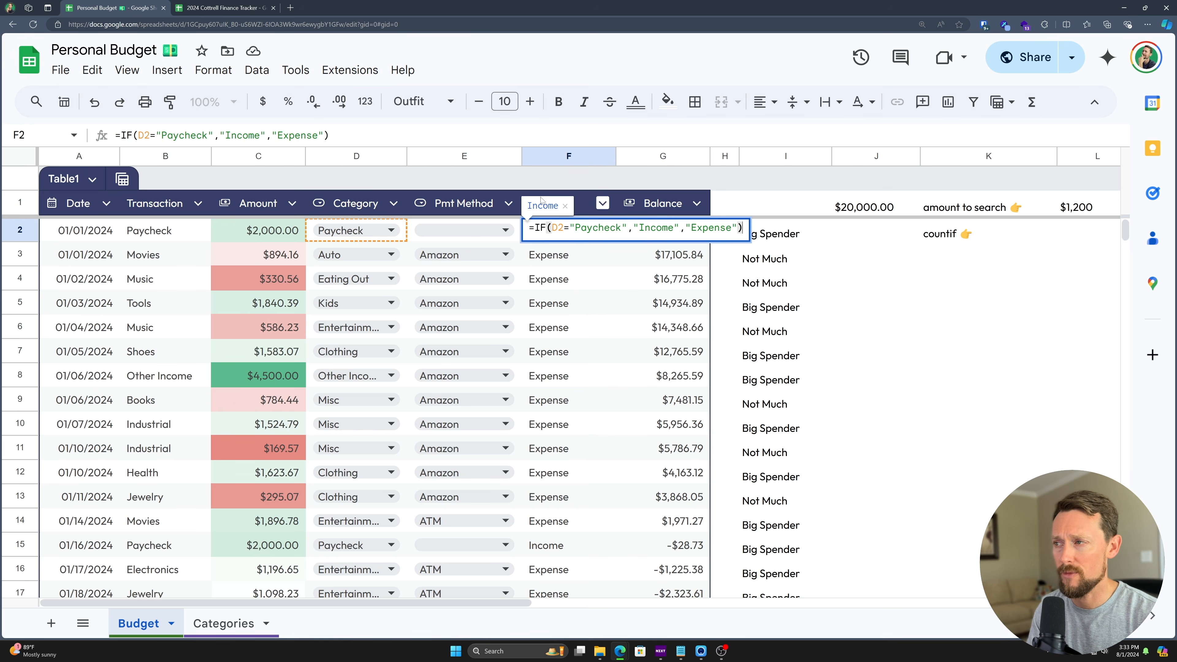
{"action": "key", "text": "Escape"}
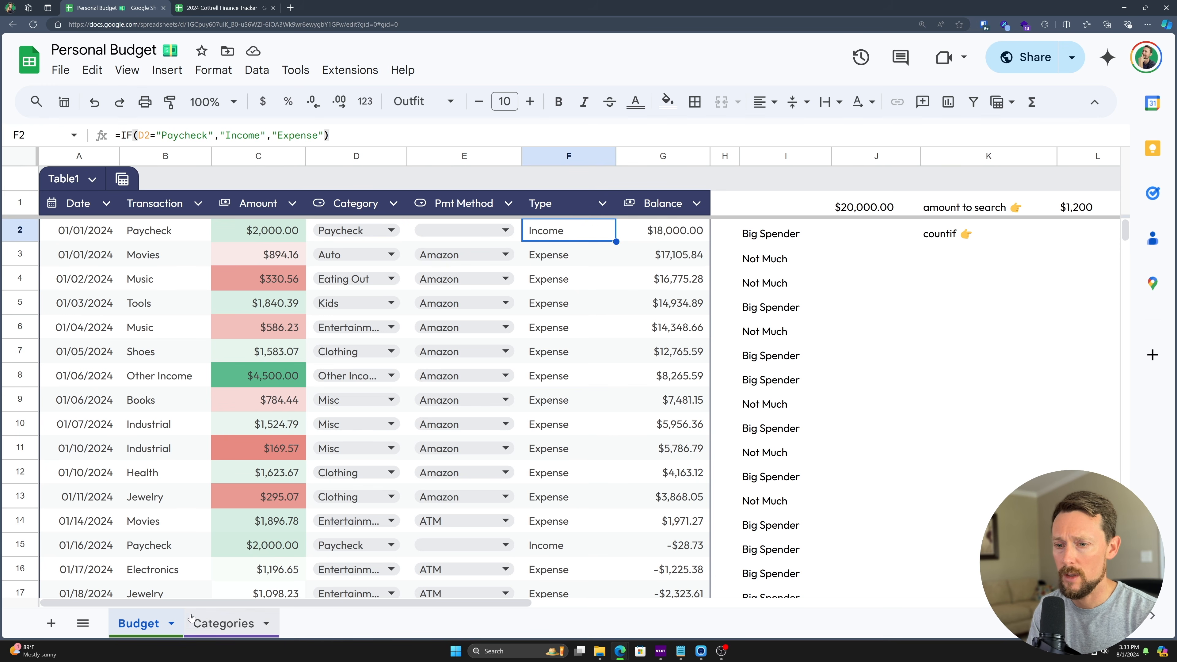
{"action": "left_click", "coordinate": [237, 627]}
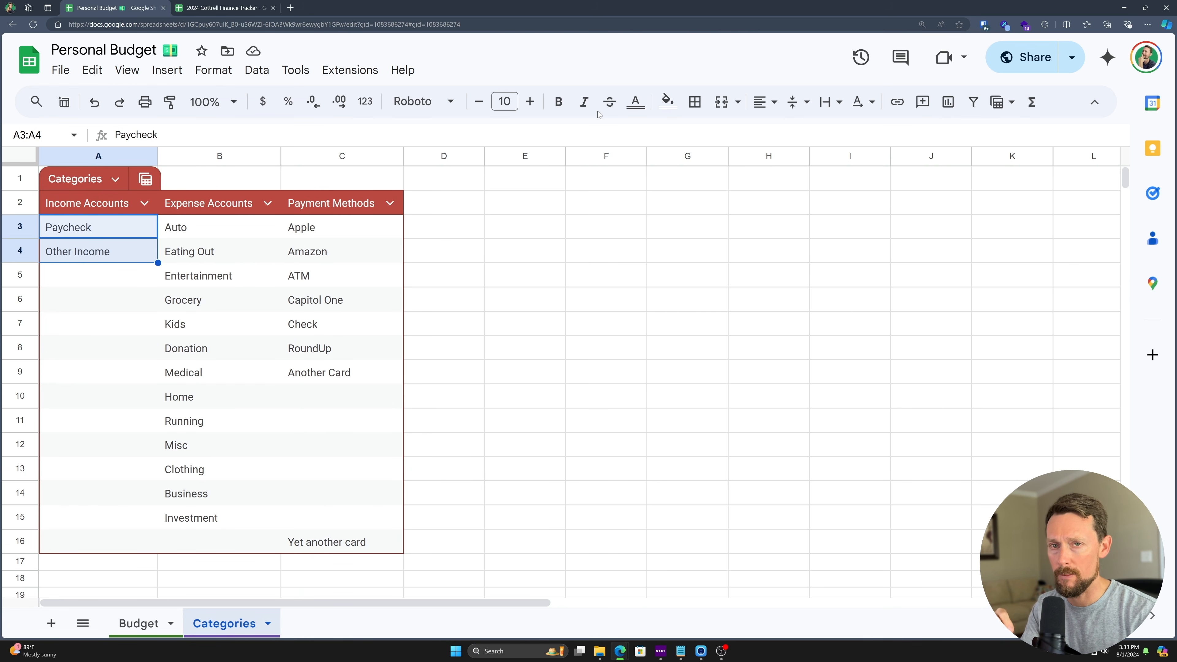
- Put 'Other Income' in E2 as the lookup value
{"action": "left_click", "coordinate": [519, 236]}
{"action": "type", "text": "=match"}
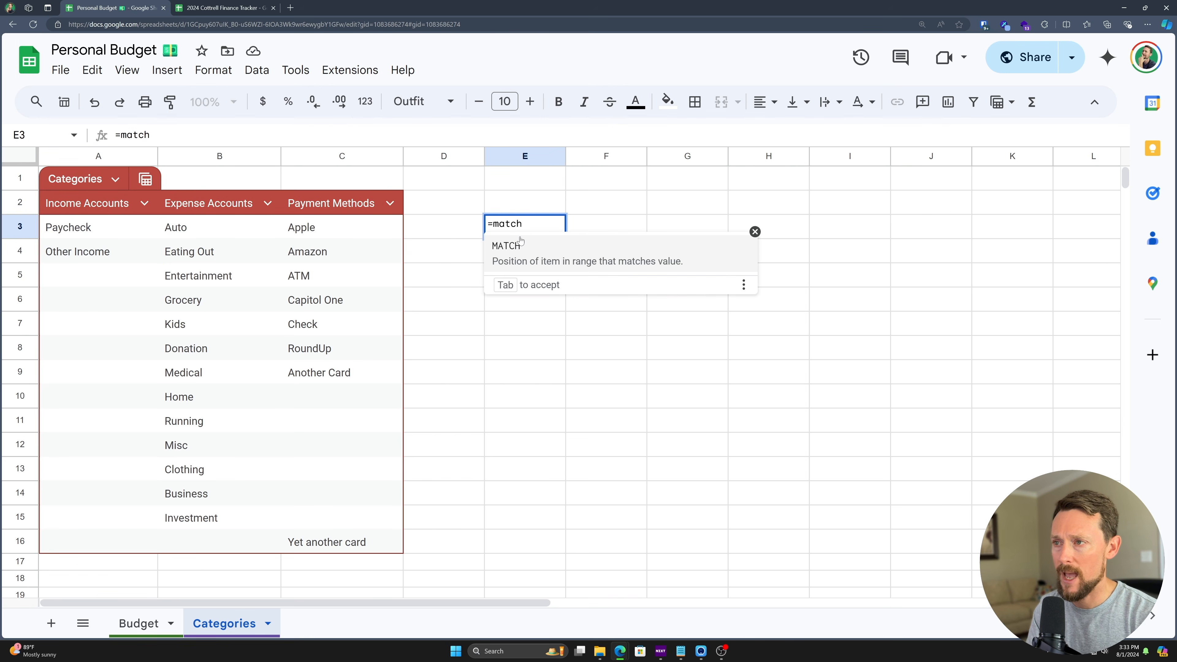
{"action": "key", "text": "Tab"}
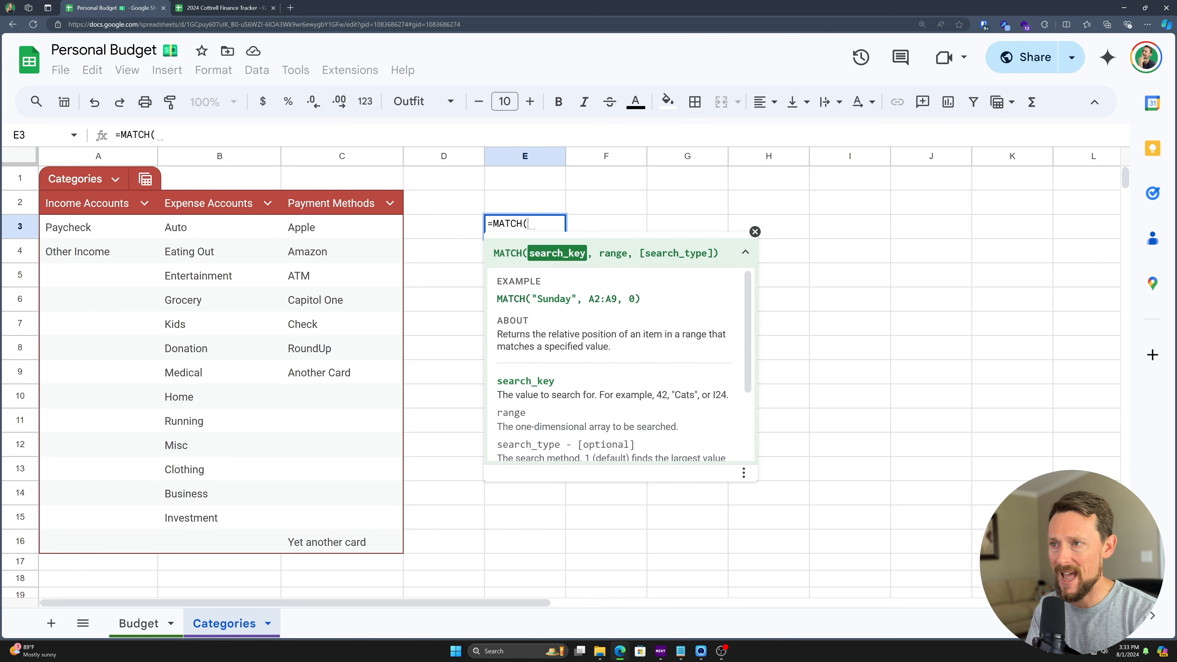
{"action": "left_click", "coordinate": [531, 208]}
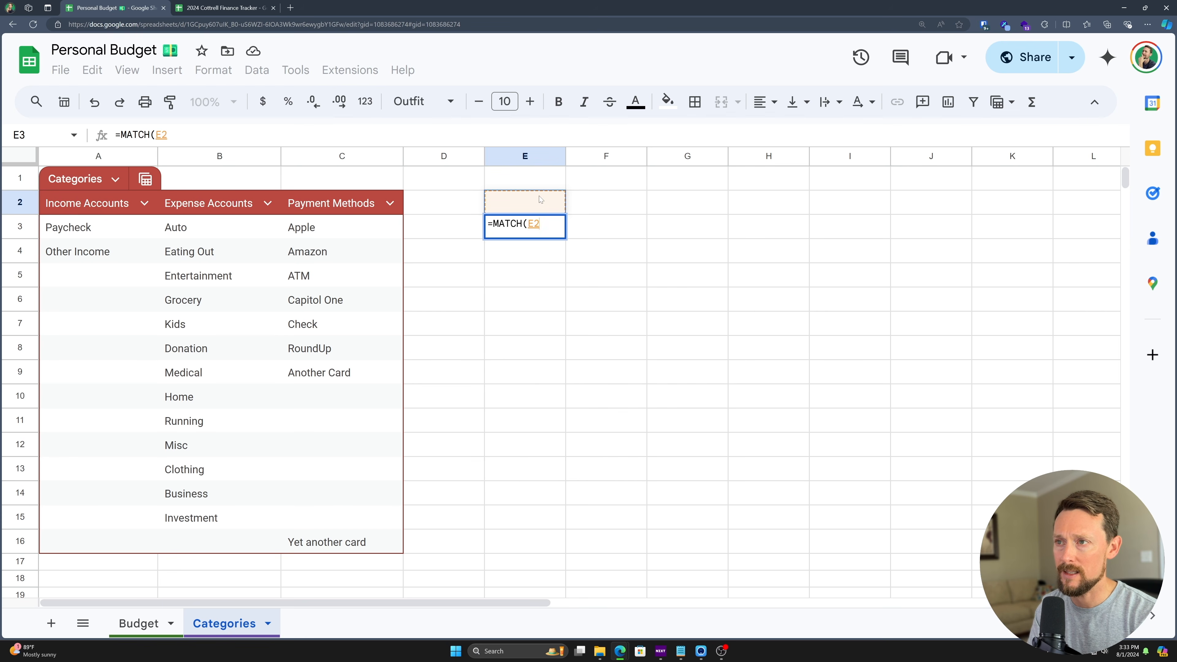
{"action": "key", "text": "Escape"}
{"action": "left_click", "coordinate": [536, 210]}
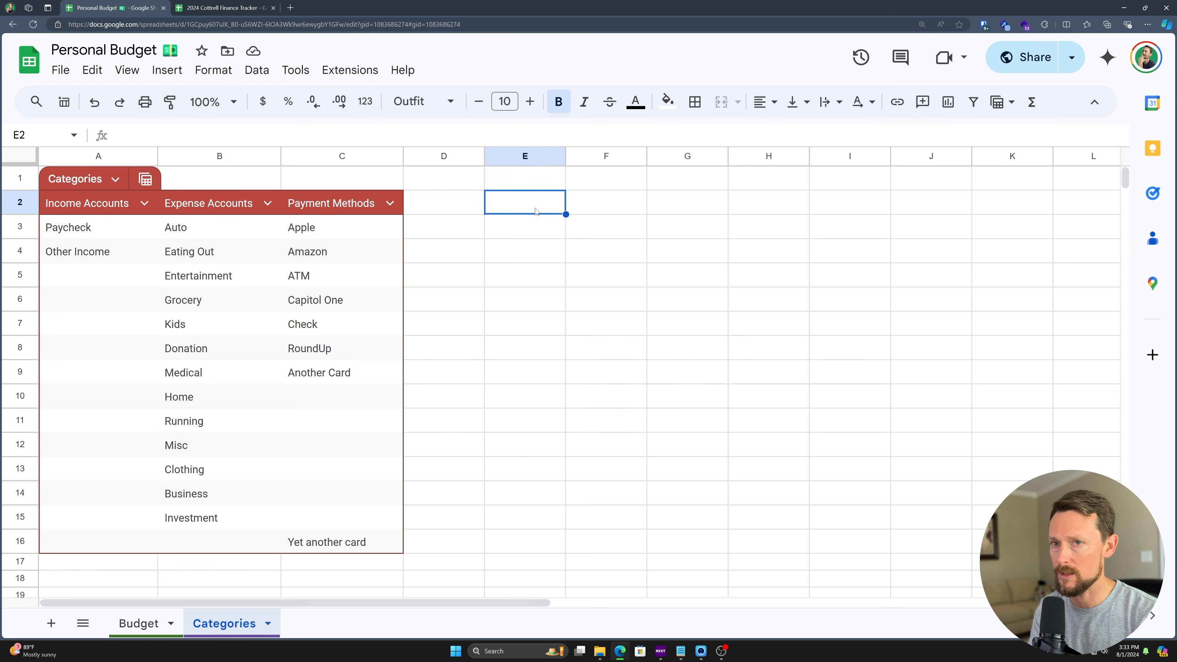
{"action": "type", "text": "Other Income"}
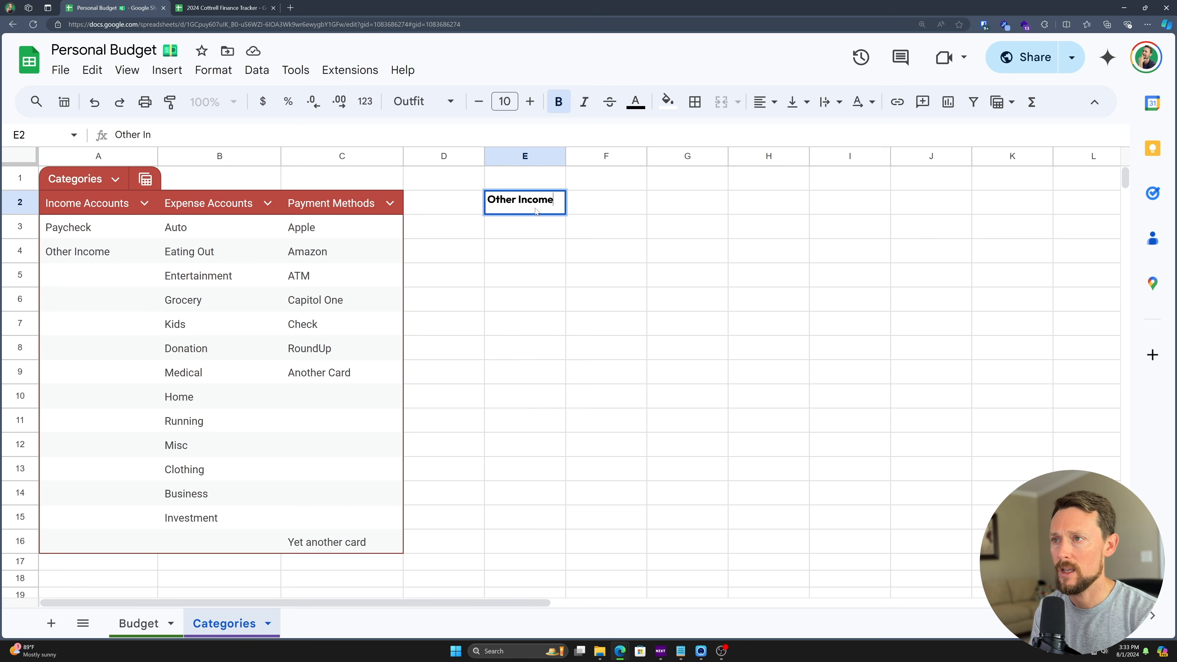
{"action": "key", "text": "Return"}
- Enter =MATCH(E2,Categories[Income Accounts]) in E3, returning position 2
{"action": "type", "text": "=MATCH("}
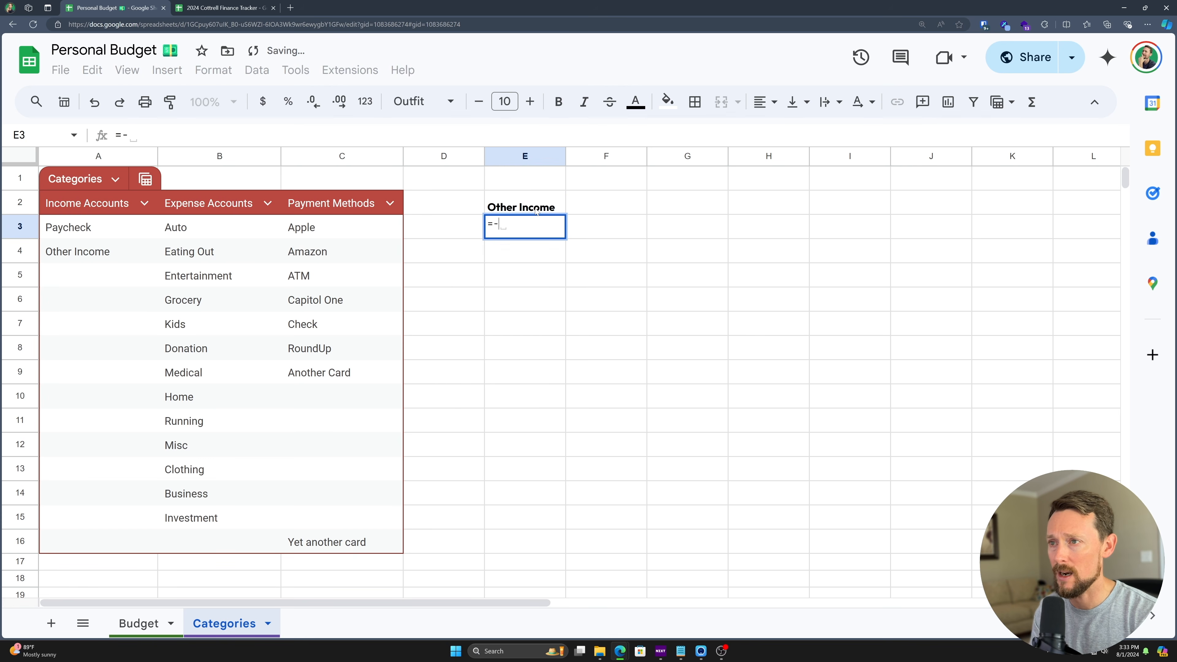
{"action": "left_click", "coordinate": [535, 211]}
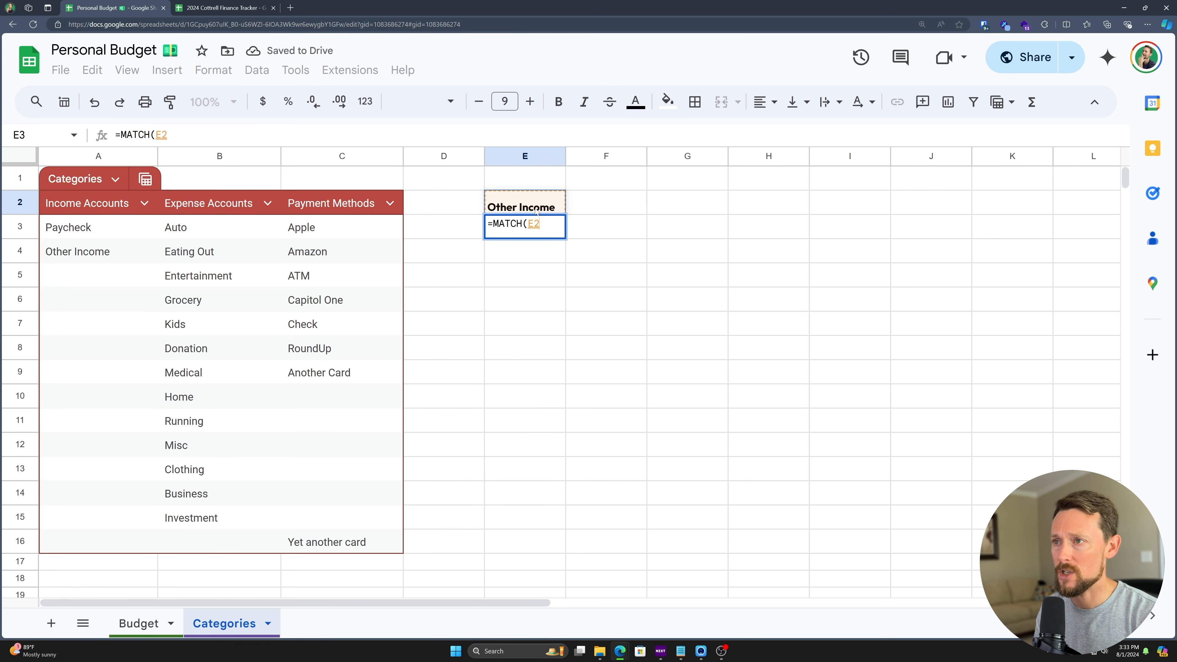
{"action": "type", "text": ","}
{"action": "left_click_drag", "start_coordinate": [117, 227], "coordinate": [131, 520]}
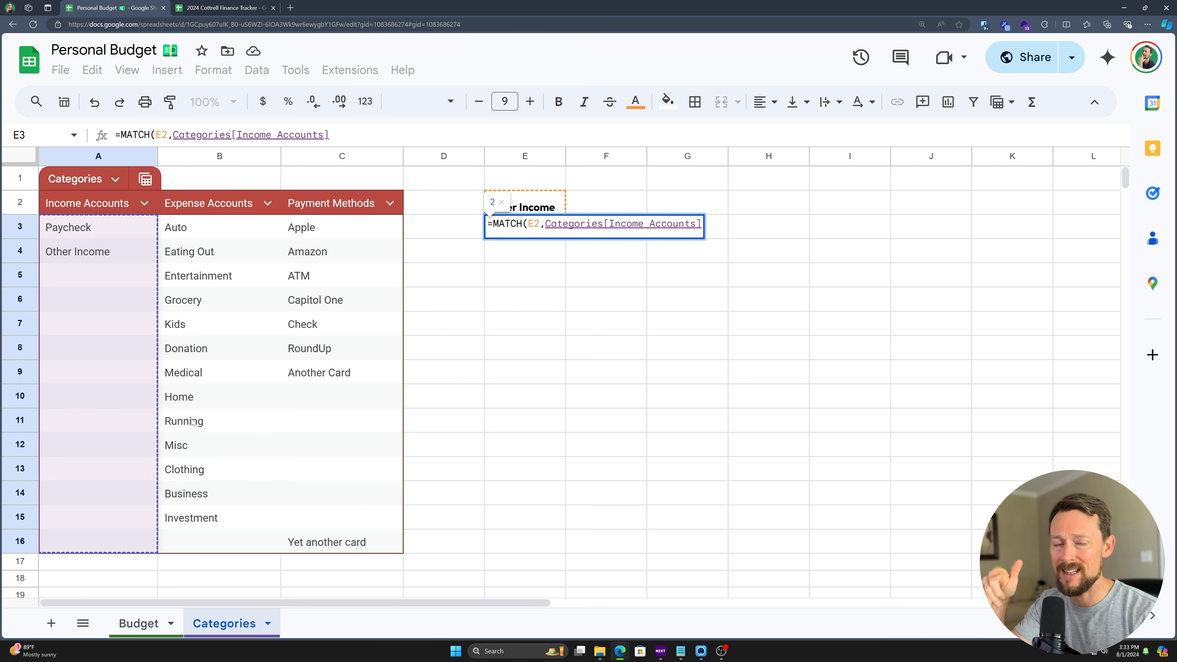
{"action": "type", "text": ")"}
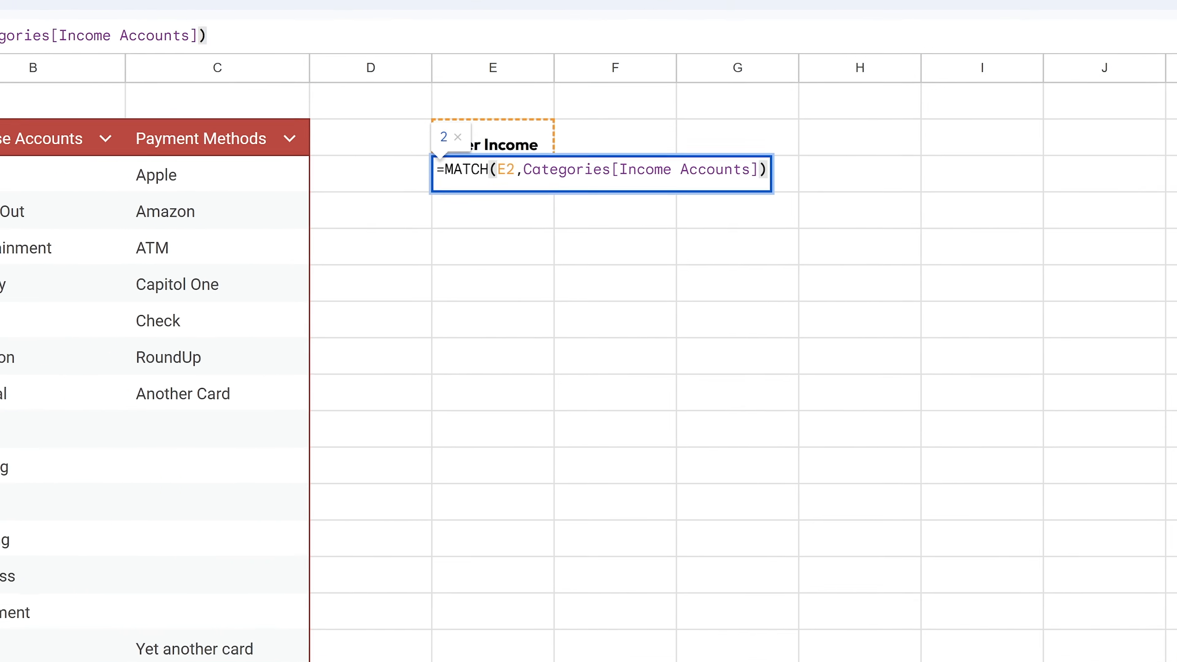
{"action": "type", "text": ","}
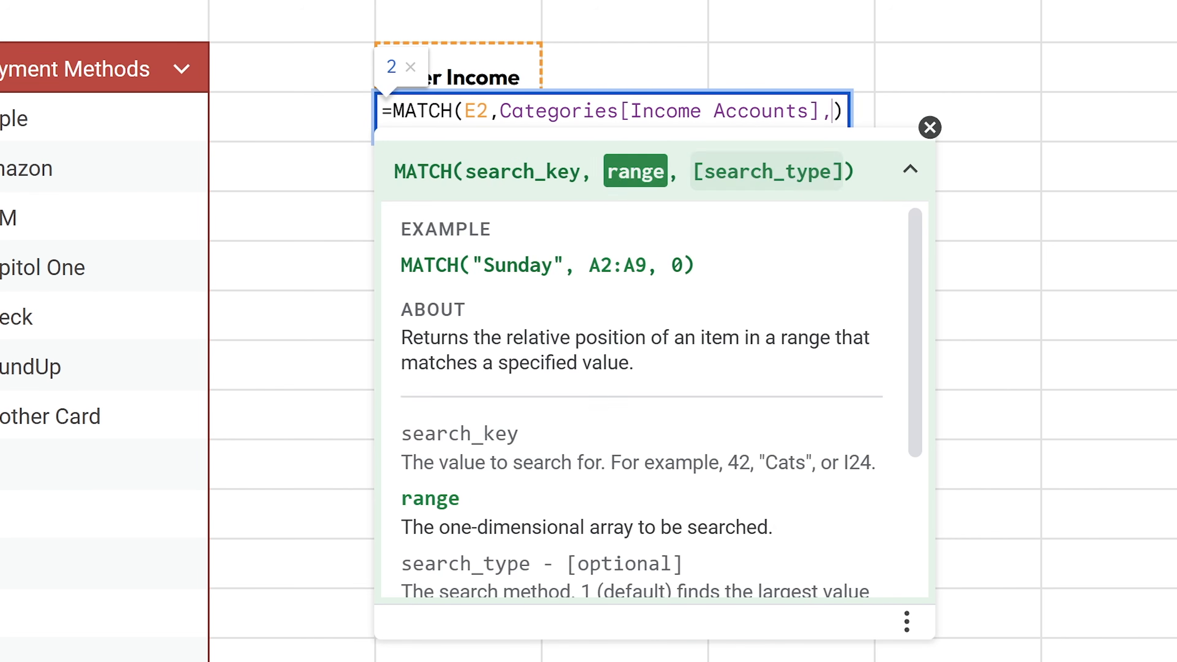
{"action": "left_click_drag", "start_coordinate": [920, 253], "coordinate": [908, 389]}
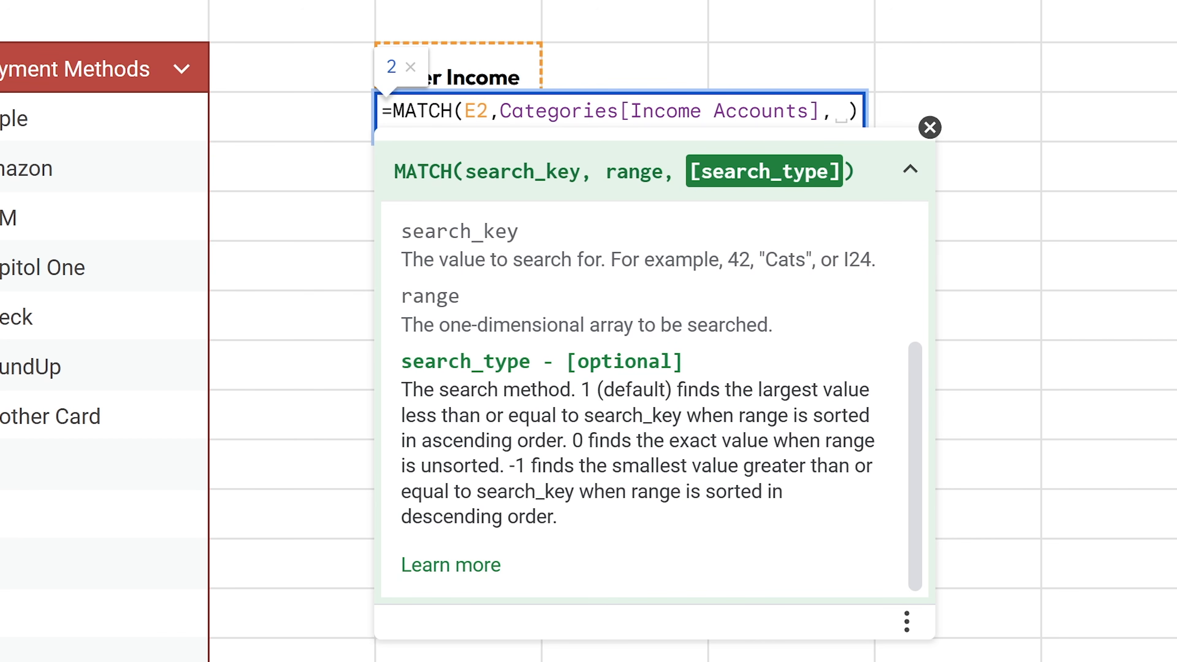
{"action": "key", "text": "BackSpace"}
{"action": "key", "text": "BackSpace"}
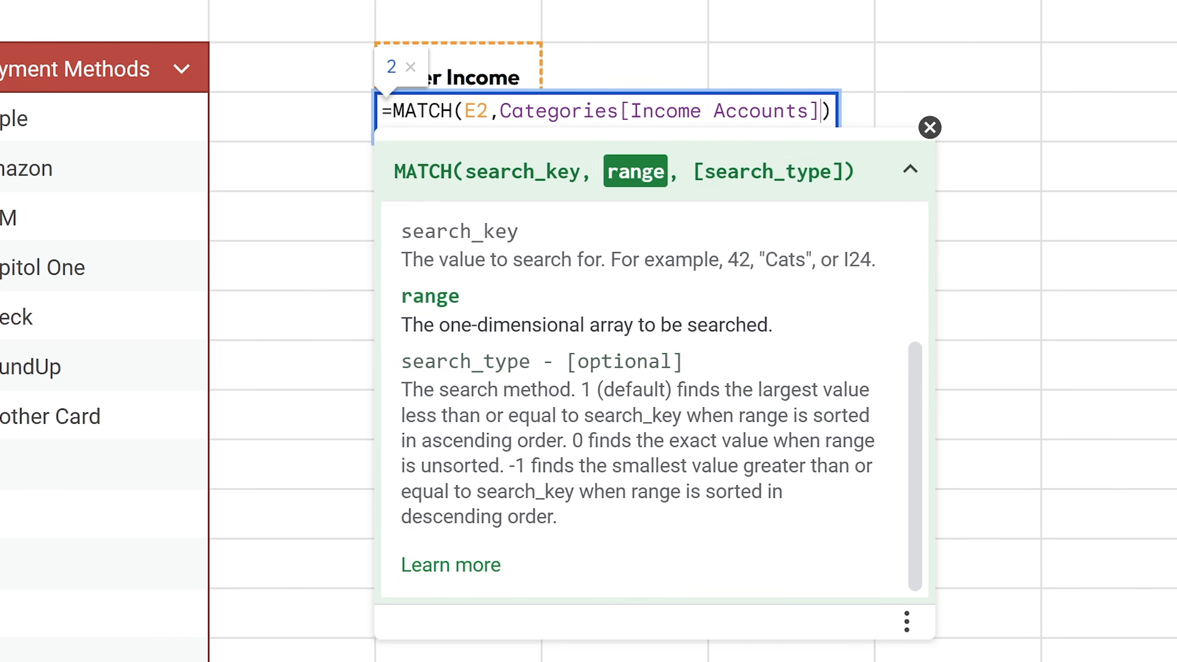
{"action": "key", "text": "Return"}
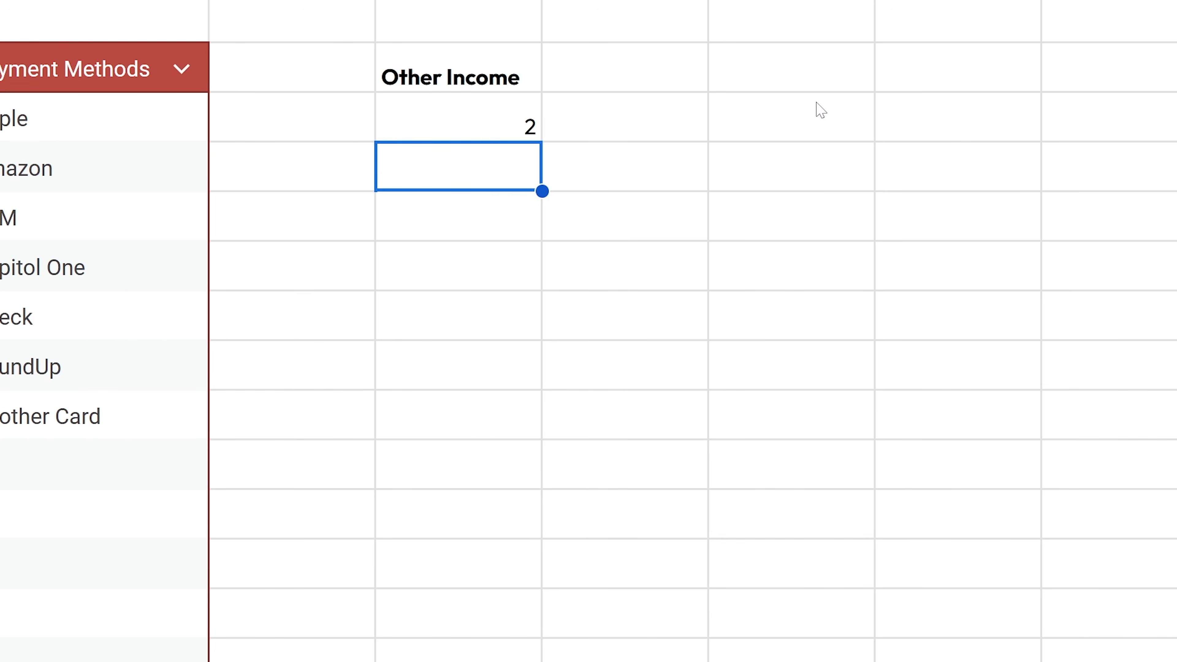
{"action": "key", "text": "Left"}
{"action": "key", "text": "Left"}
{"action": "key", "text": "Left"}
{"action": "key", "text": "Right"}
{"action": "key", "text": "Right"}
{"action": "key", "text": "Right"}
{"action": "key", "text": "F2"}
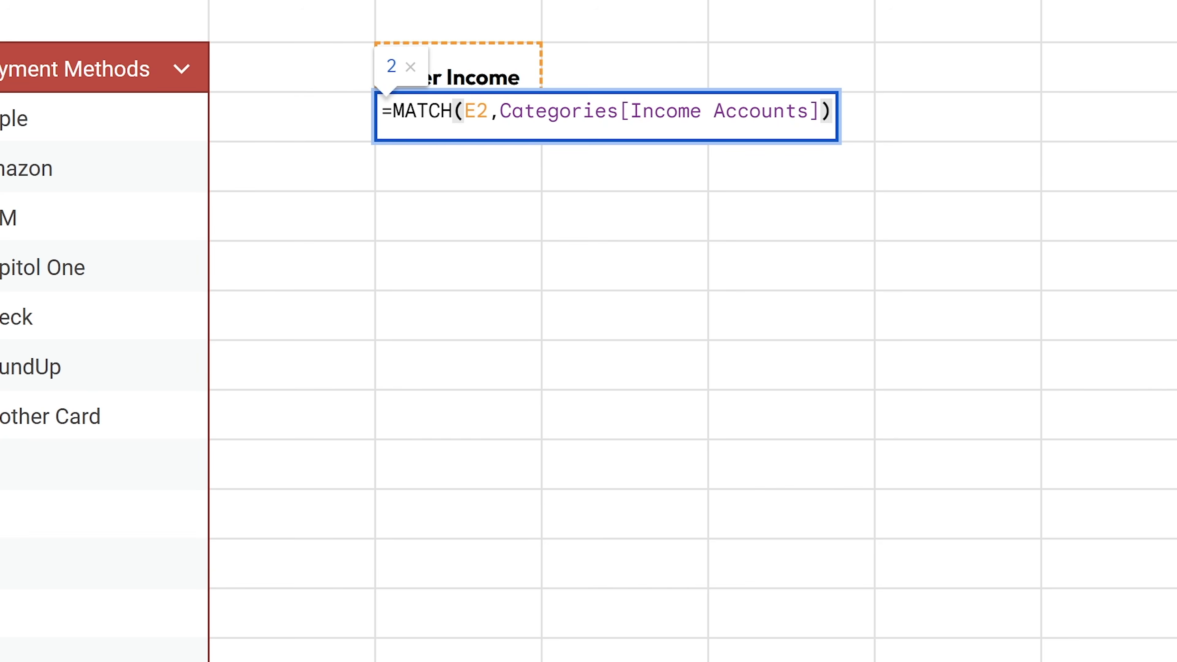
{"action": "key", "text": "Left"}
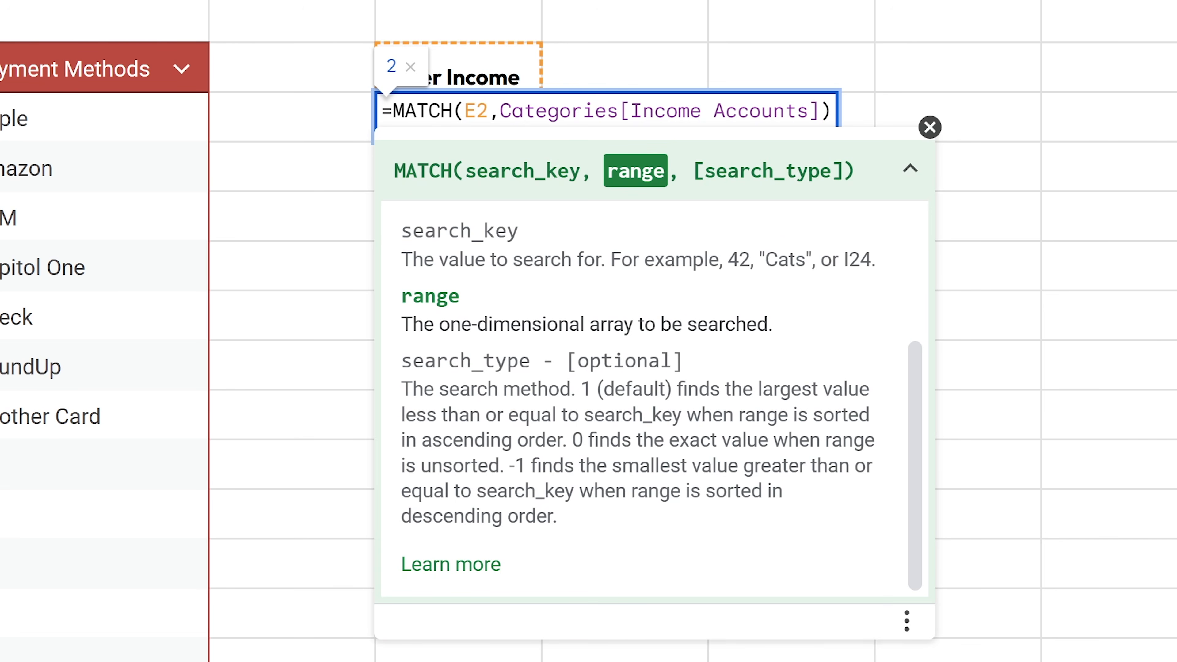
{"action": "left_click_drag", "start_coordinate": [449, 390], "coordinate": [731, 439]}
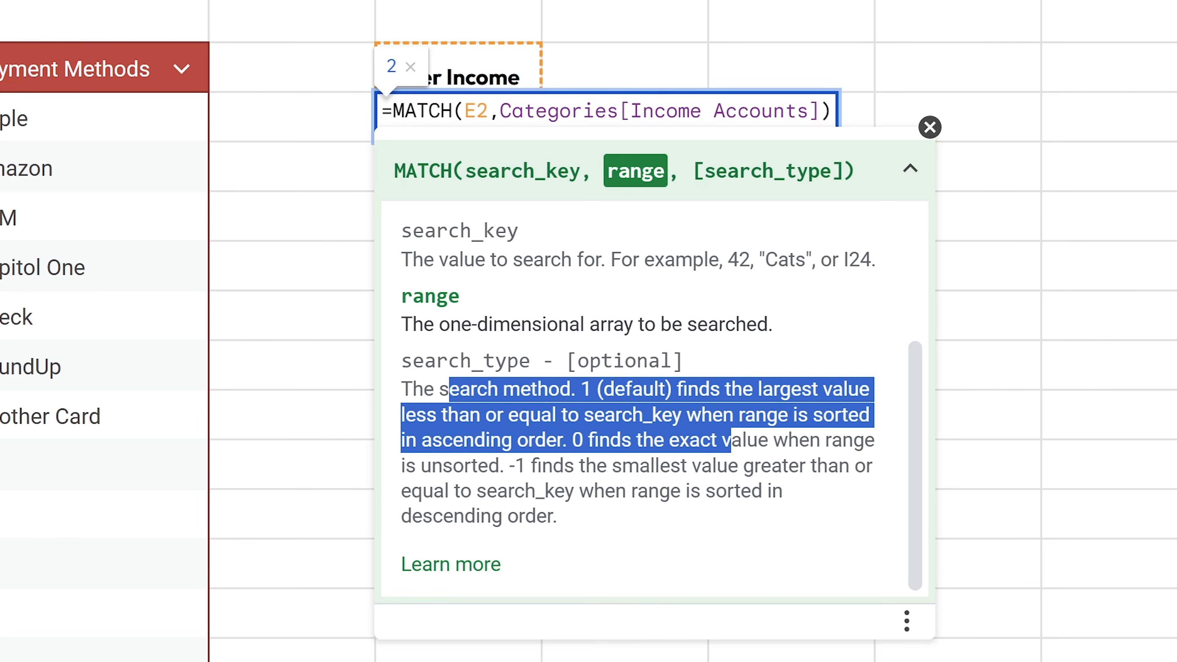
{"action": "left_click", "coordinate": [731, 440]}
{"action": "left_click_drag", "start_coordinate": [666, 389], "coordinate": [518, 415]}
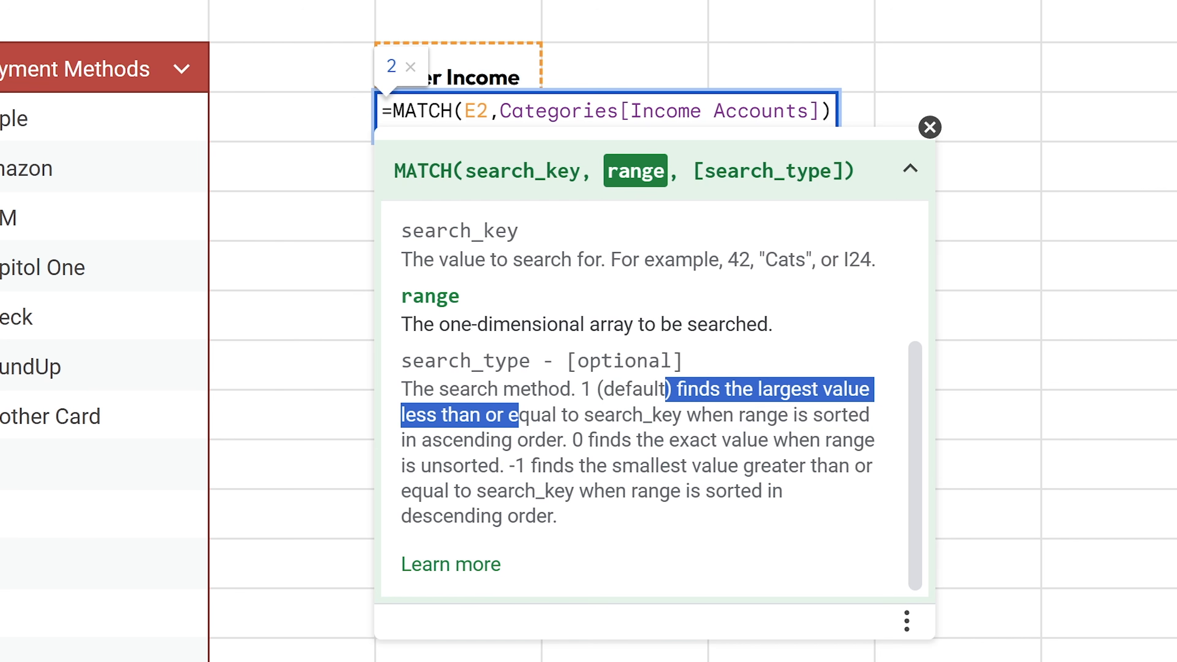
{"action": "left_click", "coordinate": [575, 362]}
{"action": "left_click_drag", "start_coordinate": [585, 440], "coordinate": [680, 439]}
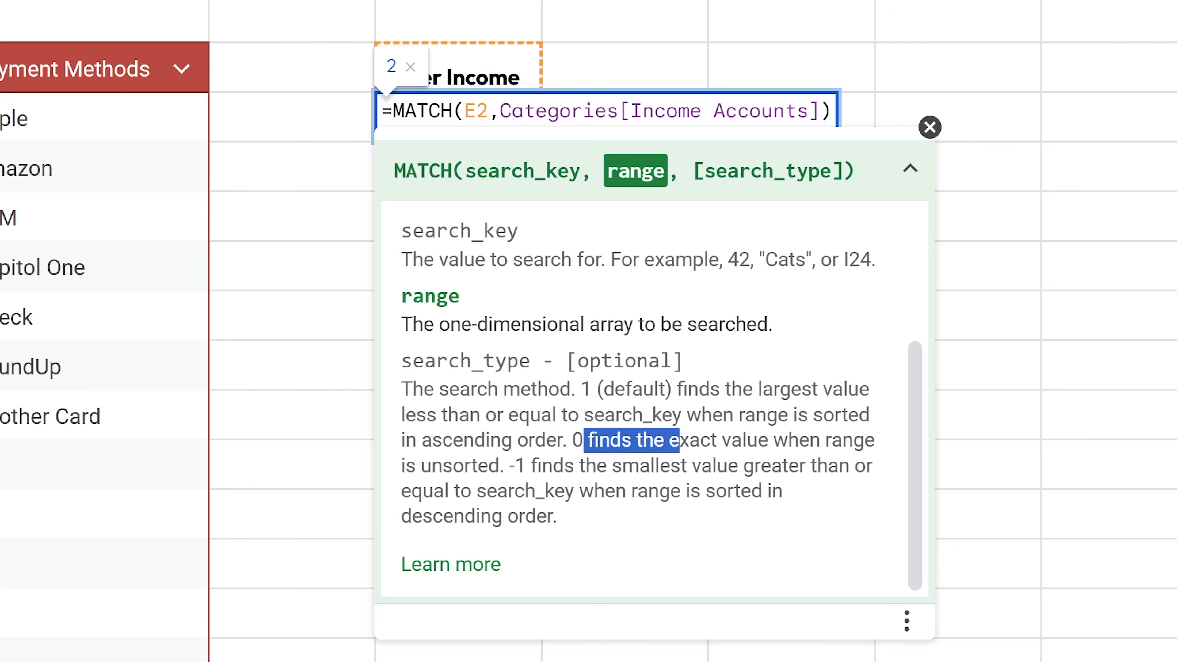
{"action": "left_click", "coordinate": [822, 111]}
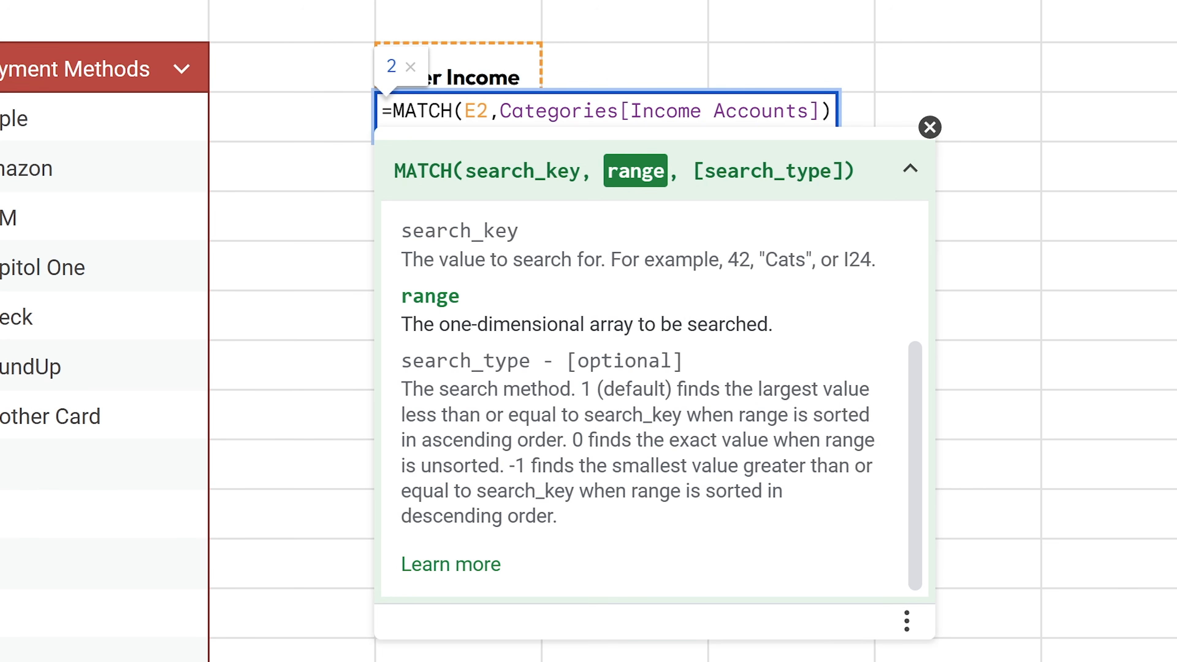
{"action": "type", "text": ",0"}
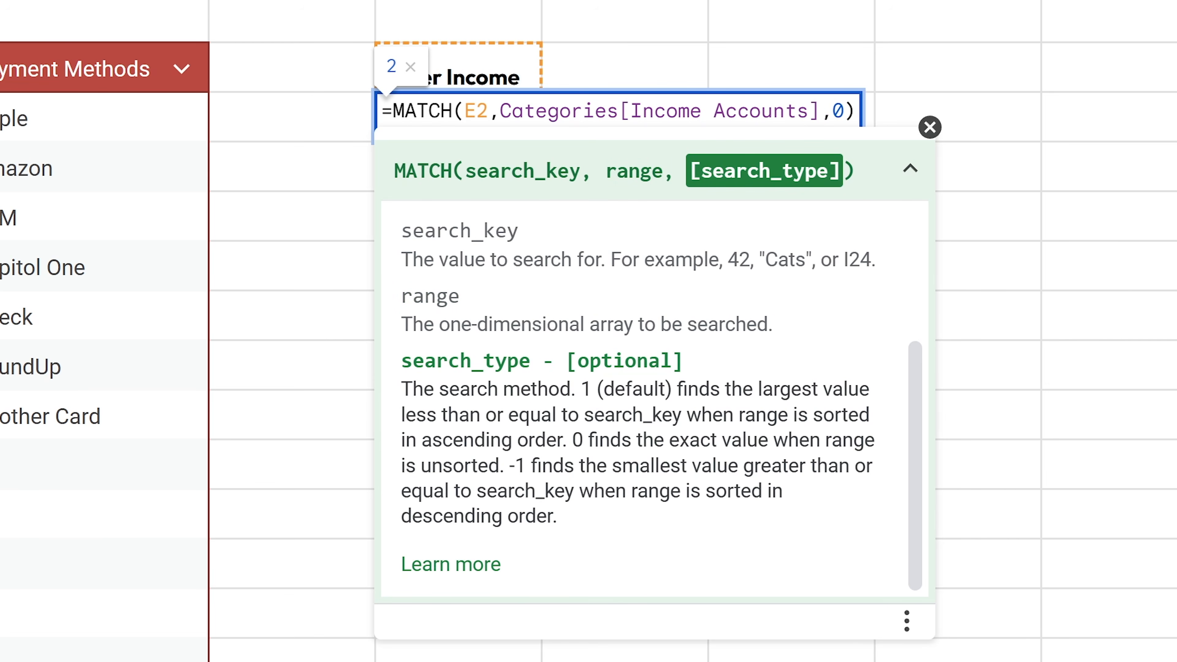
{"action": "key", "text": "BackSpace"}
{"action": "key", "text": "BackSpace"}
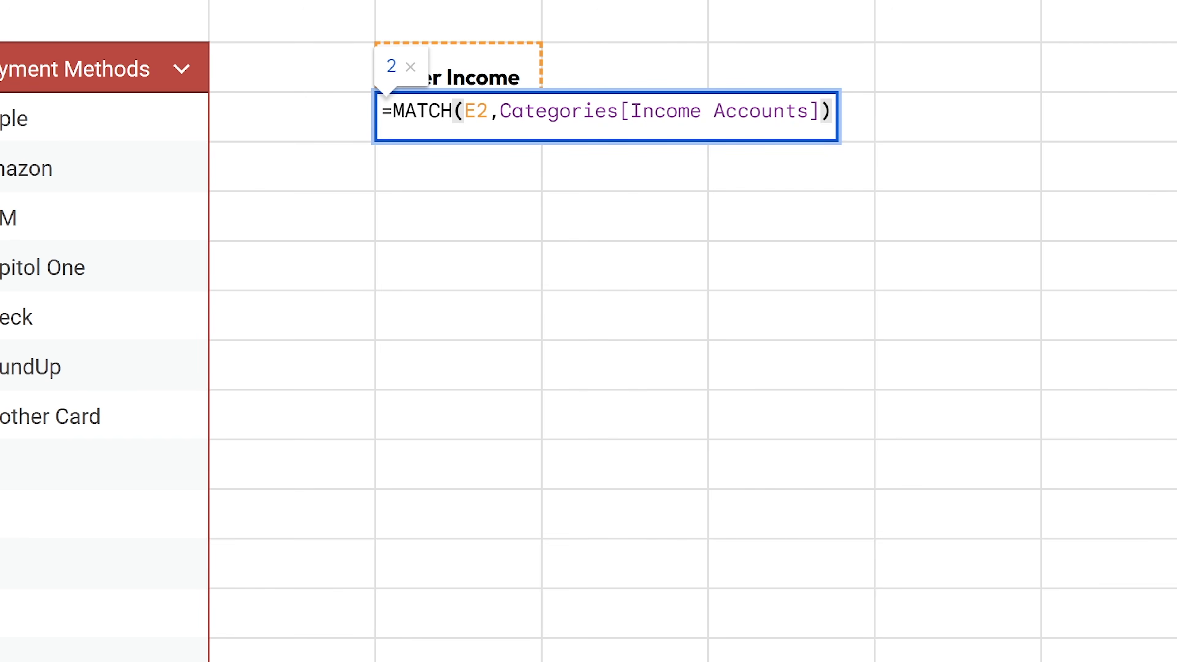
{"action": "key", "text": "Return"}
{"action": "key", "text": "Up"}
{"action": "key", "text": "Up"}
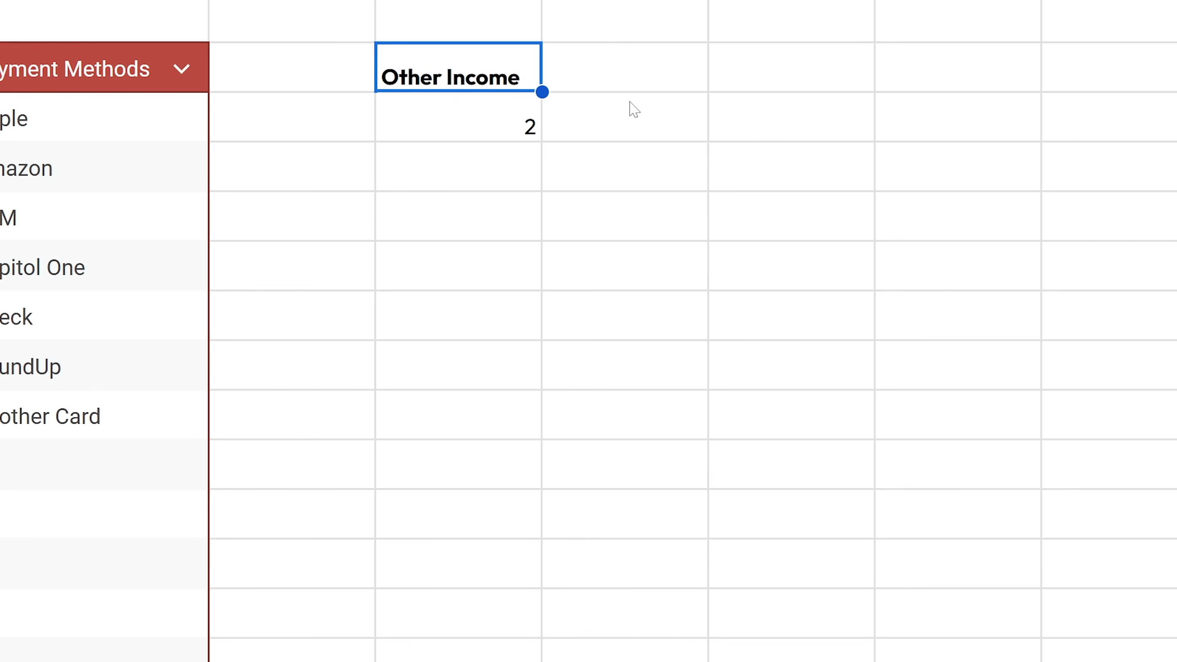
{"action": "type", "text": "Pay"}
- Enter Pay in E2 and add ,0 to E3's MATCH for an exact match
{"action": "key", "text": "Return"}
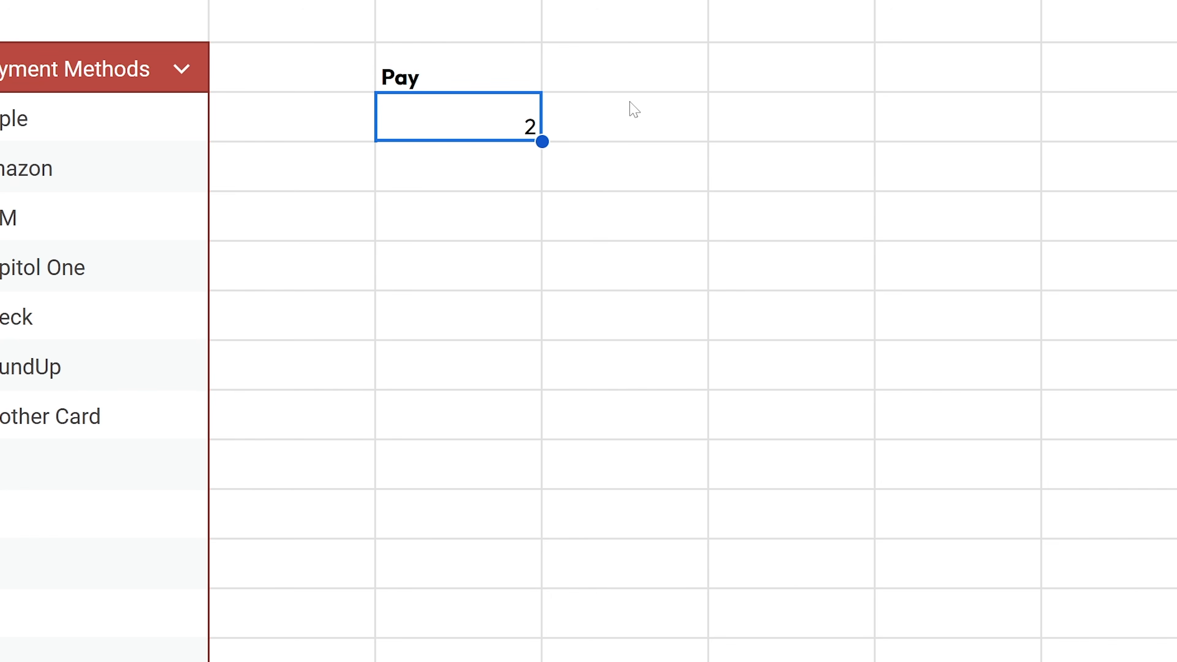
{"action": "key", "text": "Return"}
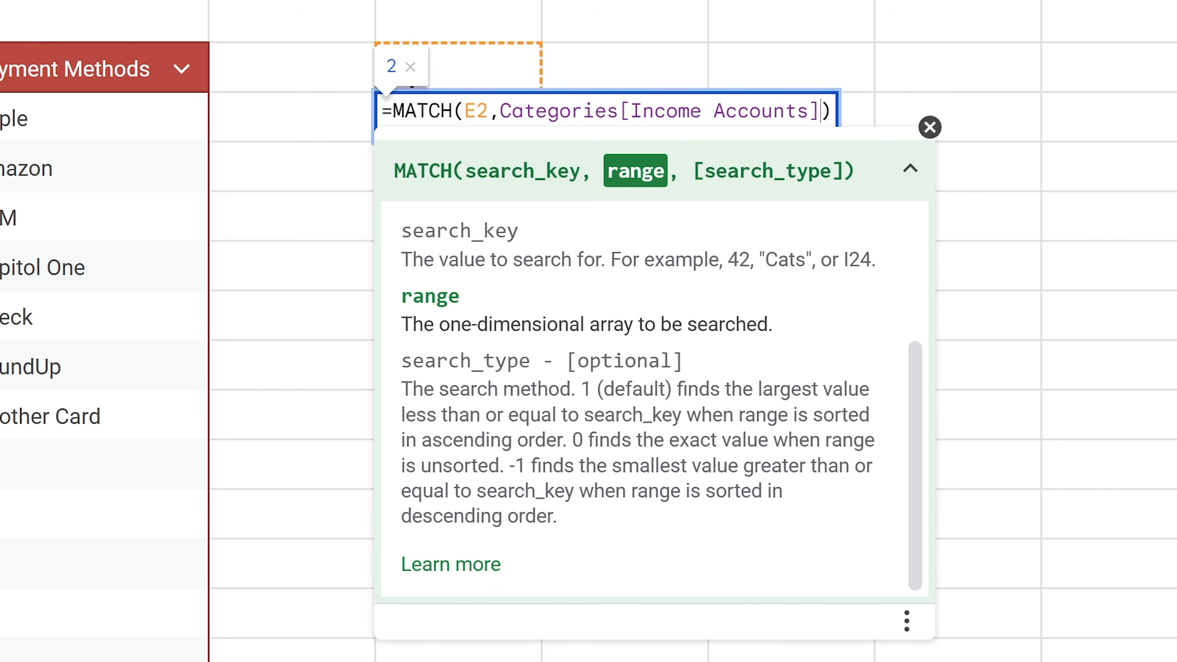
{"action": "type", "text": ",0"}
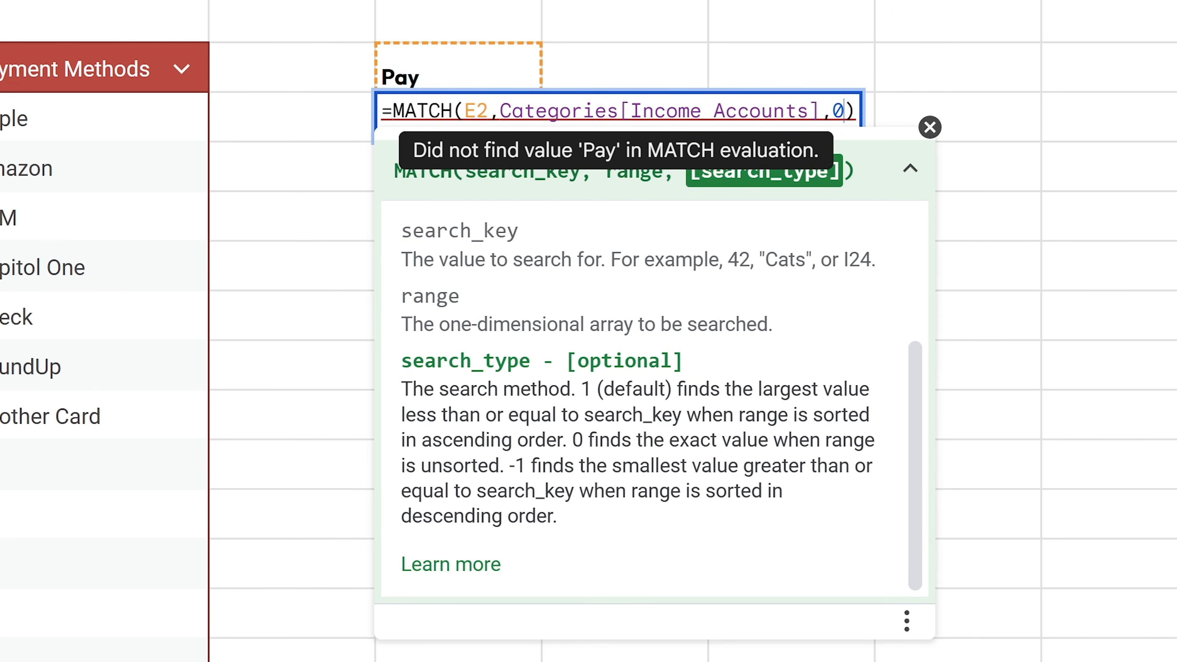
{"action": "key", "text": "Return"}
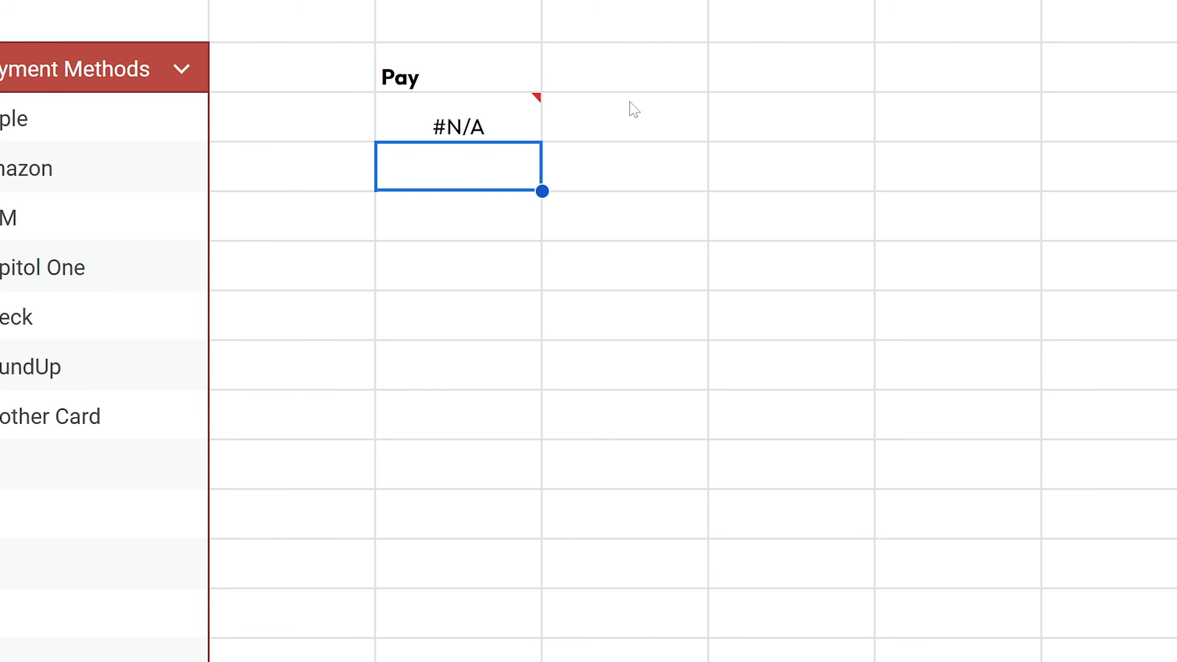
- Confirm Paycheck returns 1 and Pay returns #N/A, then cut E3's formula text
{"action": "key", "text": "Up"}
{"action": "key", "text": "Up"}
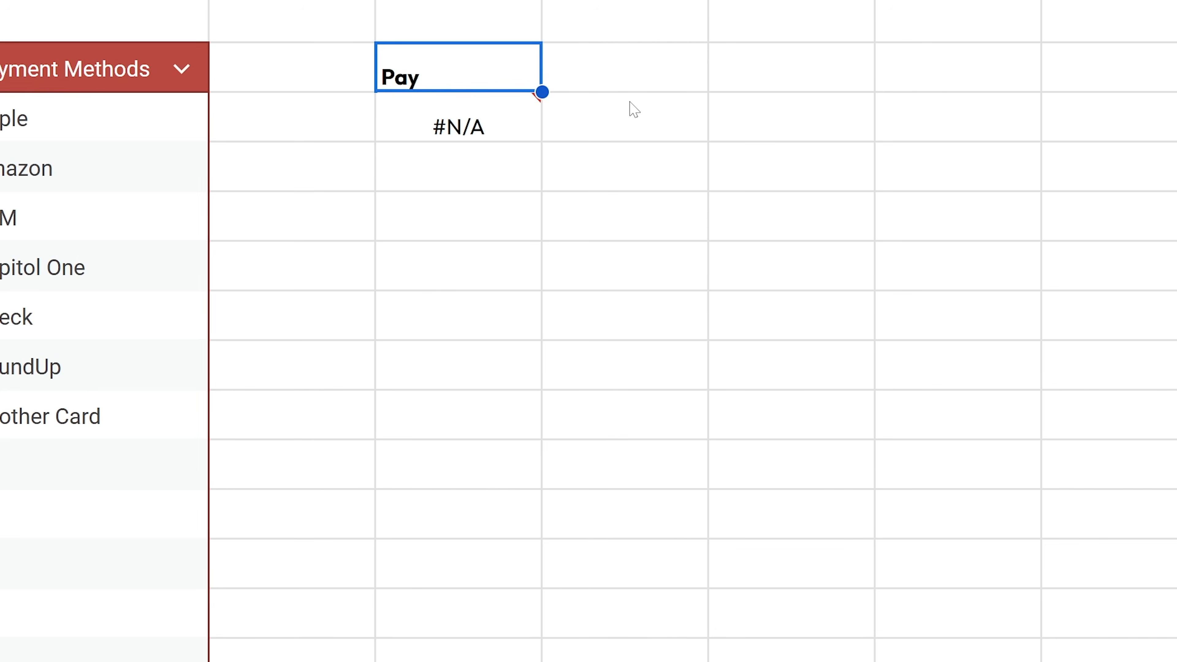
{"action": "type", "text": "Paycheck"}
{"action": "key", "text": "Return"}
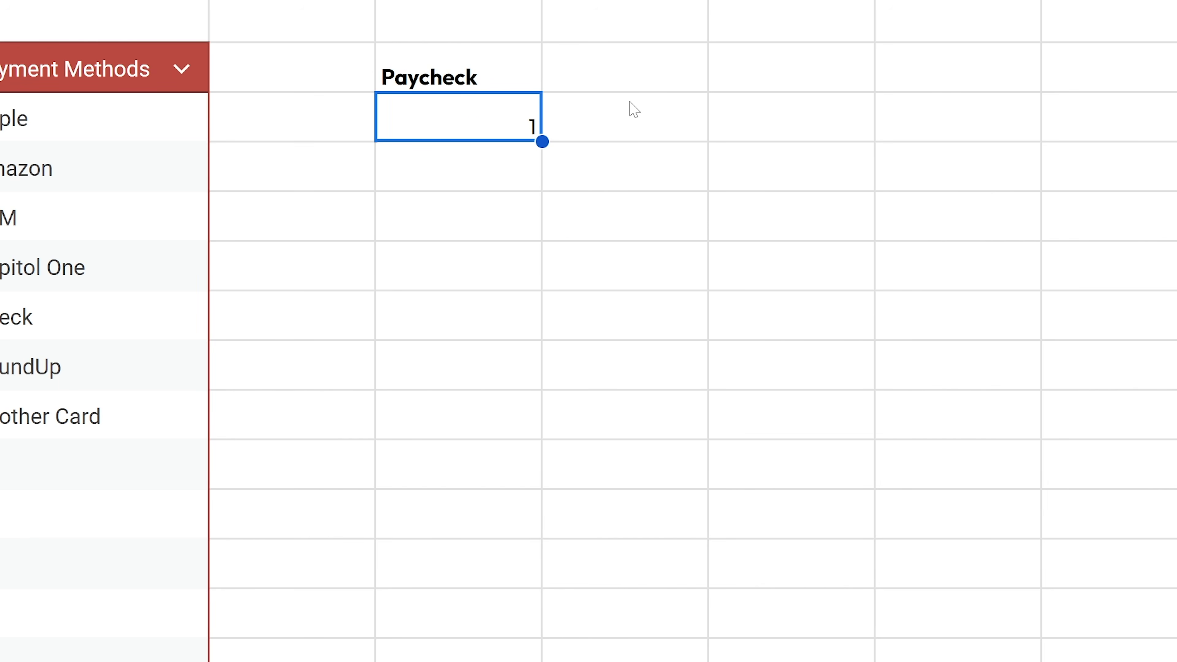
{"action": "key", "text": "Up"}
{"action": "key", "text": "Down"}
{"action": "key", "text": "Up"}
{"action": "type", "text": "Pay"}
{"action": "key", "text": "Return"}
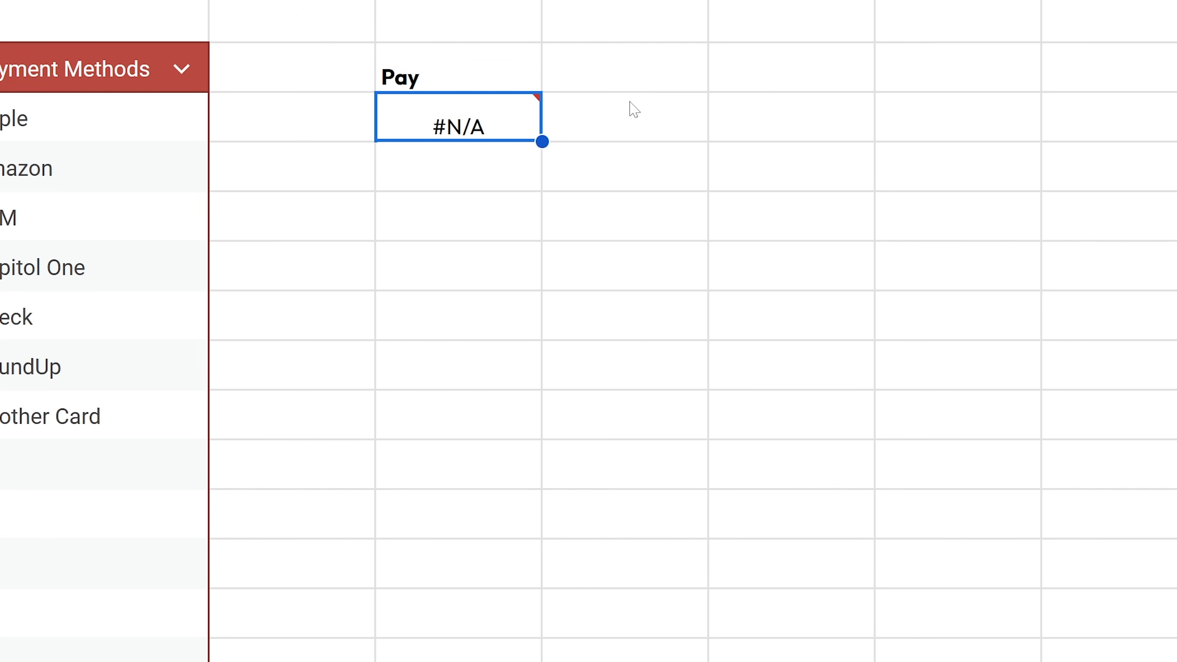
{"action": "key", "text": "Return"}
{"action": "key", "text": "ctrl+a"}
{"action": "key", "text": "ctrl+x"}
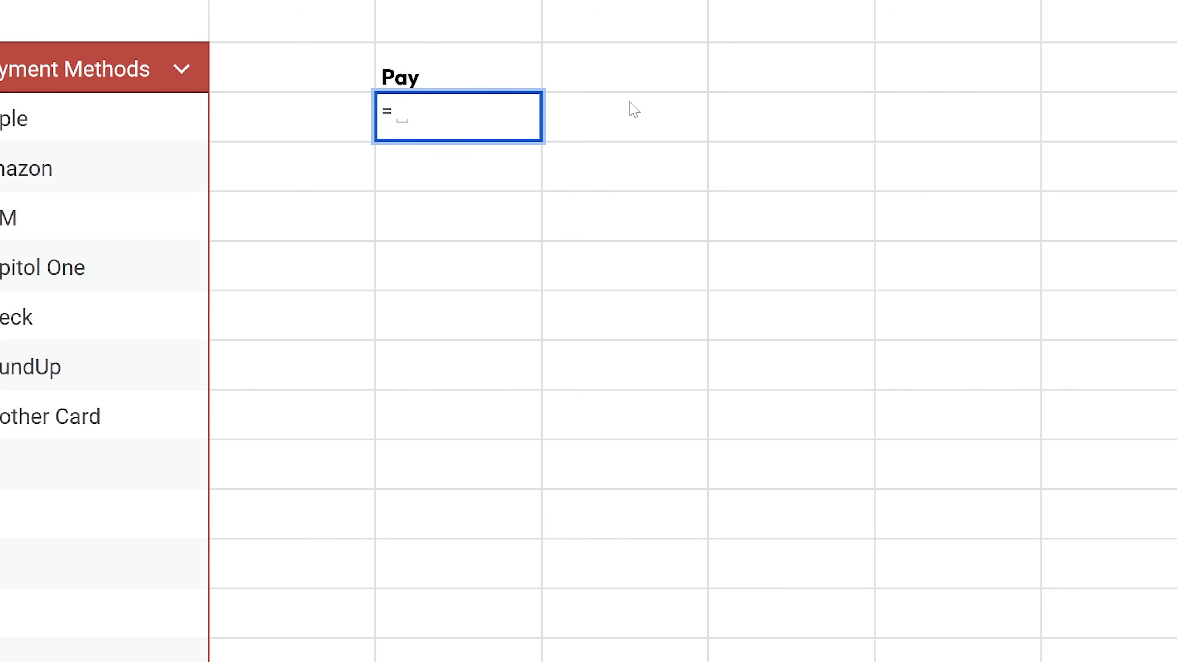
- Enter =ISERROR(MATCH(E2,Categories[Income Accounts],0)) in E3
{"action": "type", "text": "iserr"}
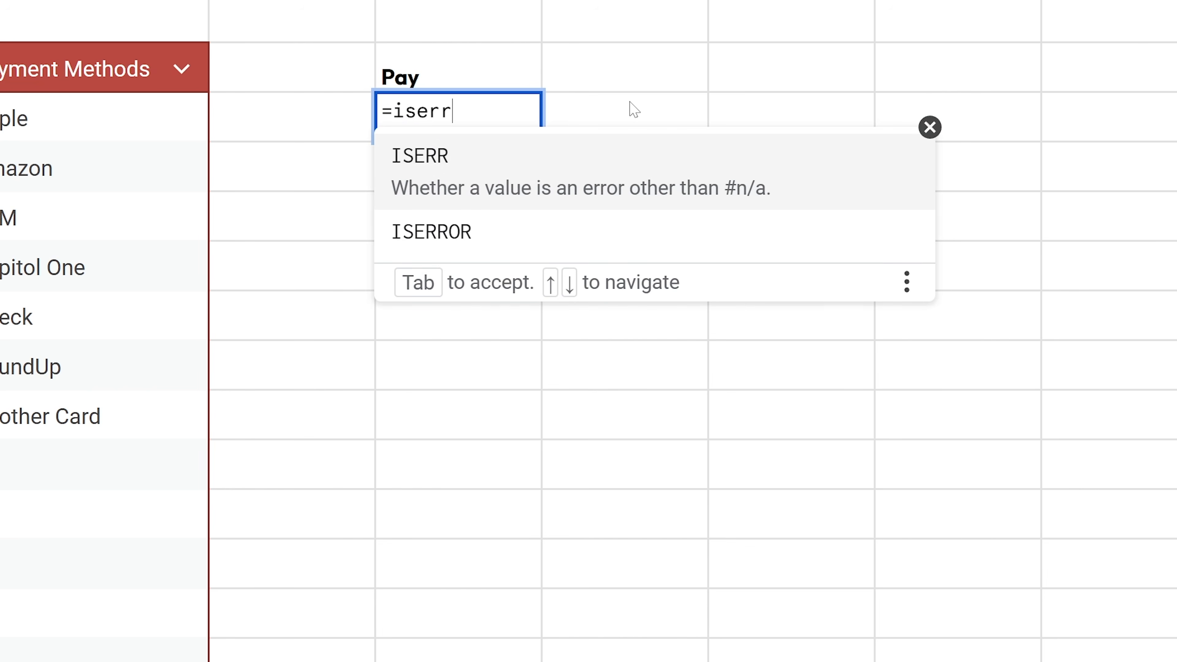
{"action": "key", "text": "Down"}
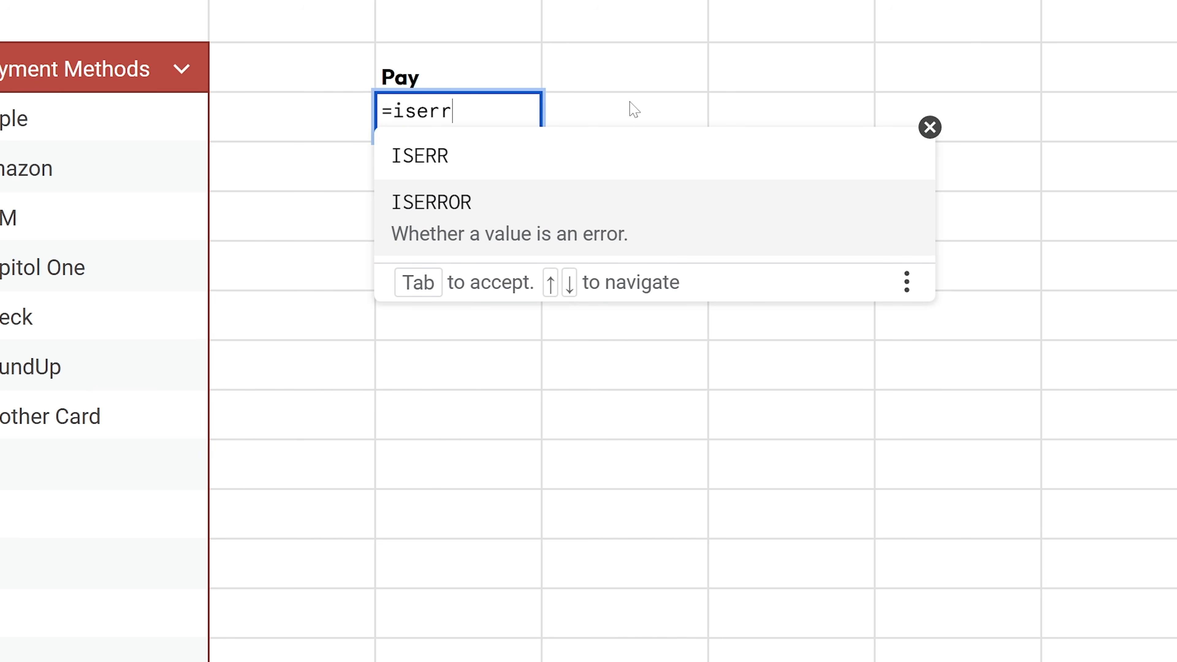
{"action": "key", "text": "Tab"}
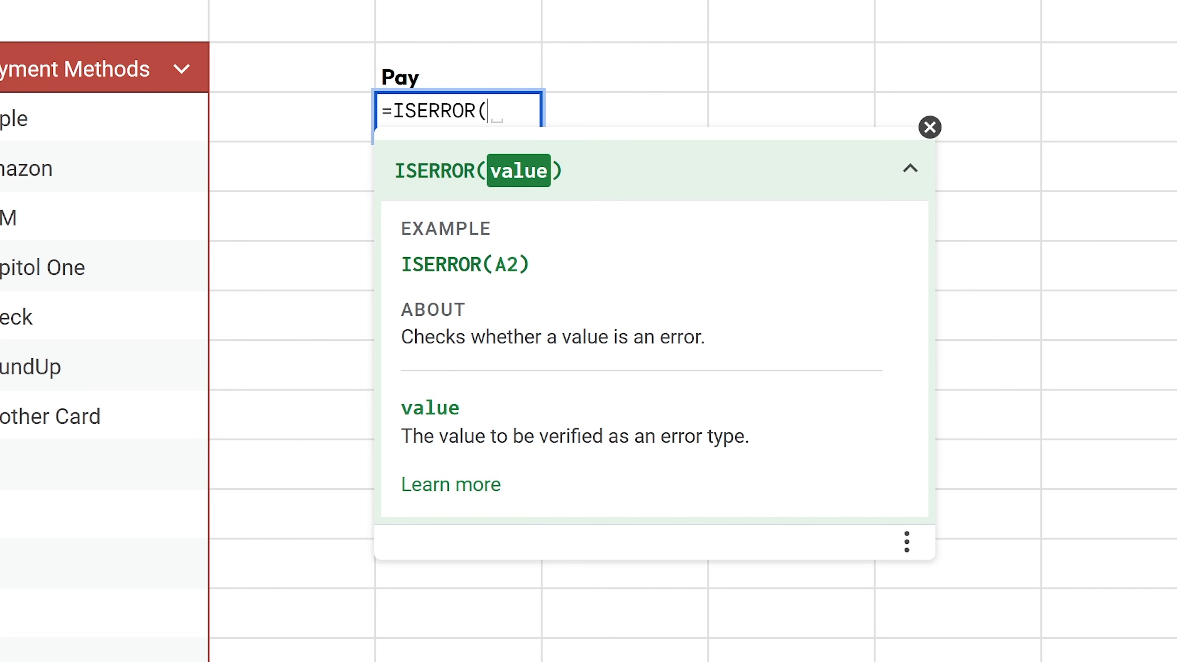
{"action": "key", "text": "ctrl+v"}
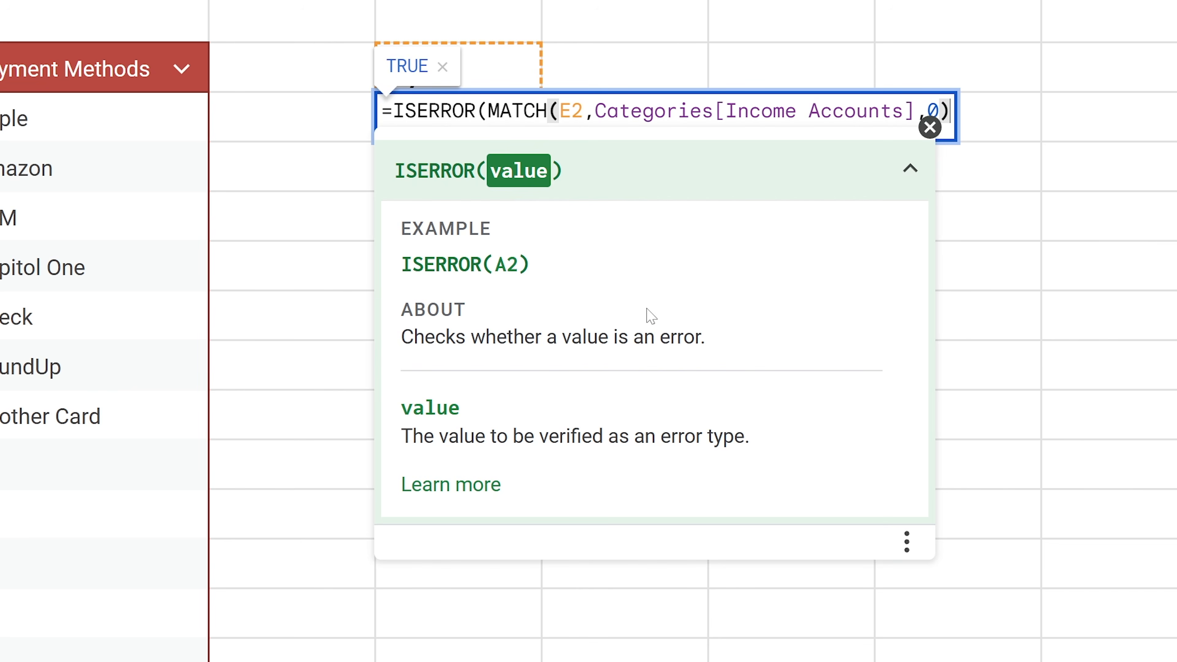
{"action": "type", "text": ")"}
{"action": "key", "text": "Return"}
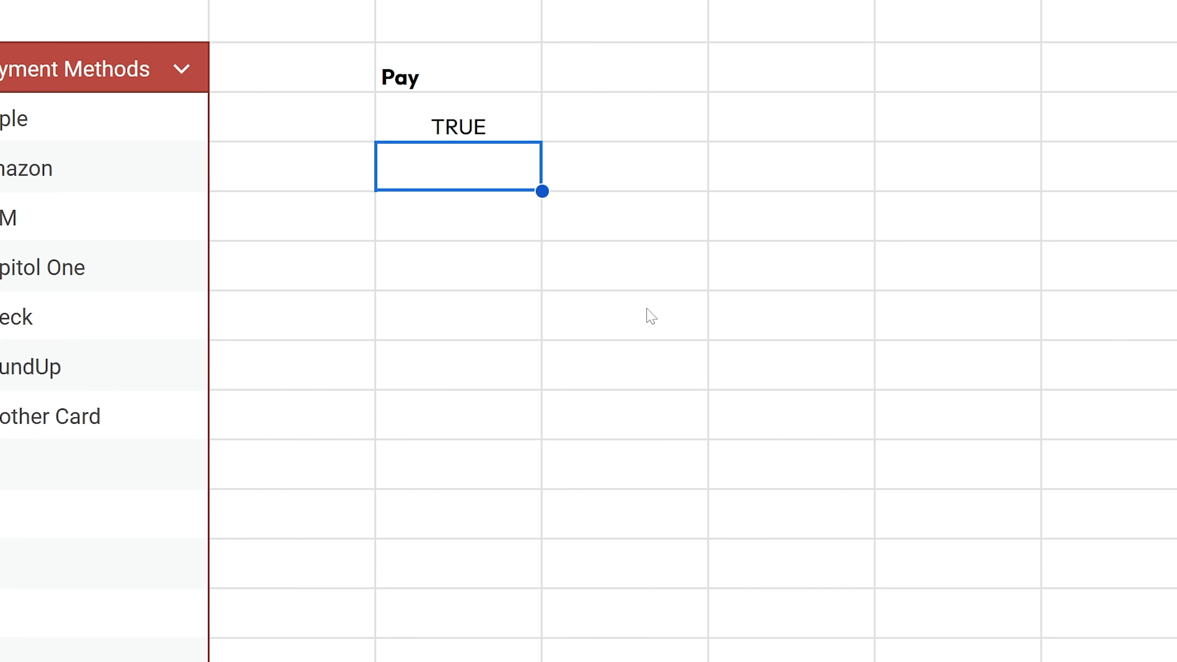
- Test it with Paycheck and Other Income in E2, then clear E3's formula text
{"action": "key", "text": "Up"}
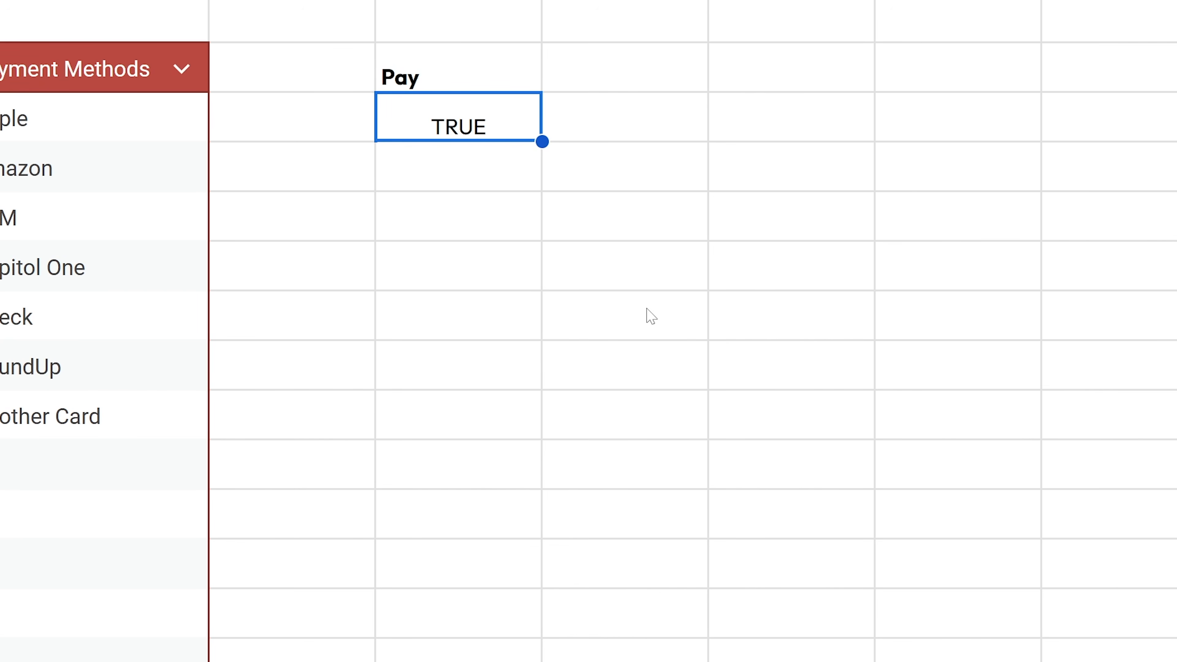
{"action": "key", "text": "Up"}
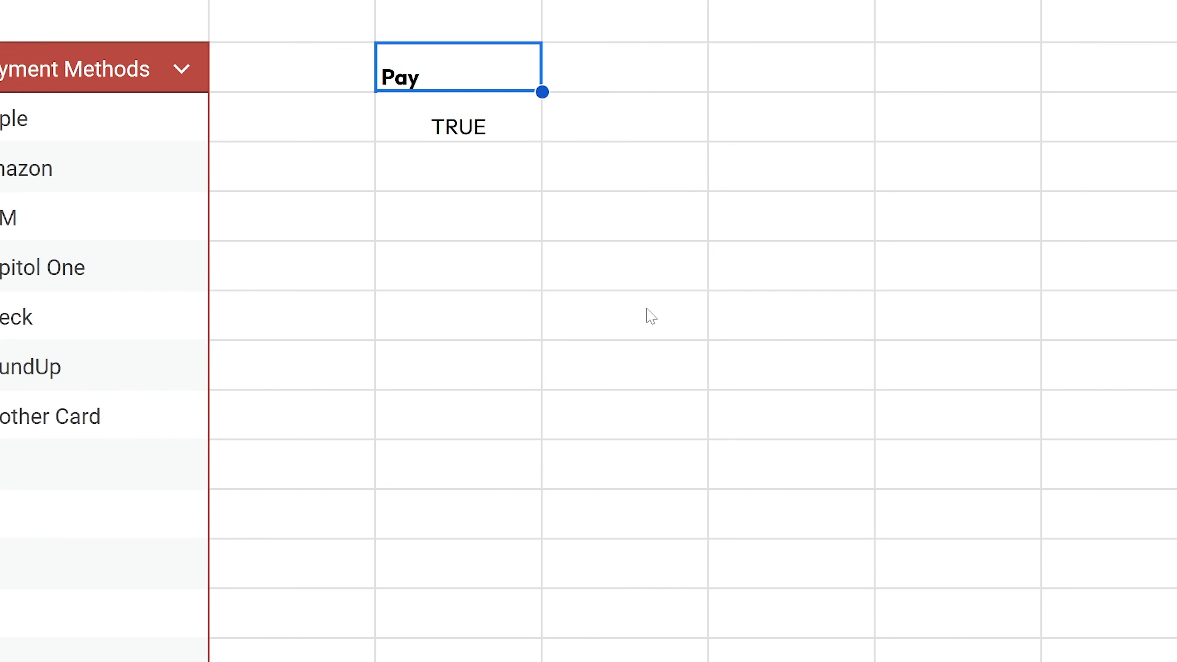
{"action": "type", "text": "Paycheck"}
{"action": "key", "text": "Return"}
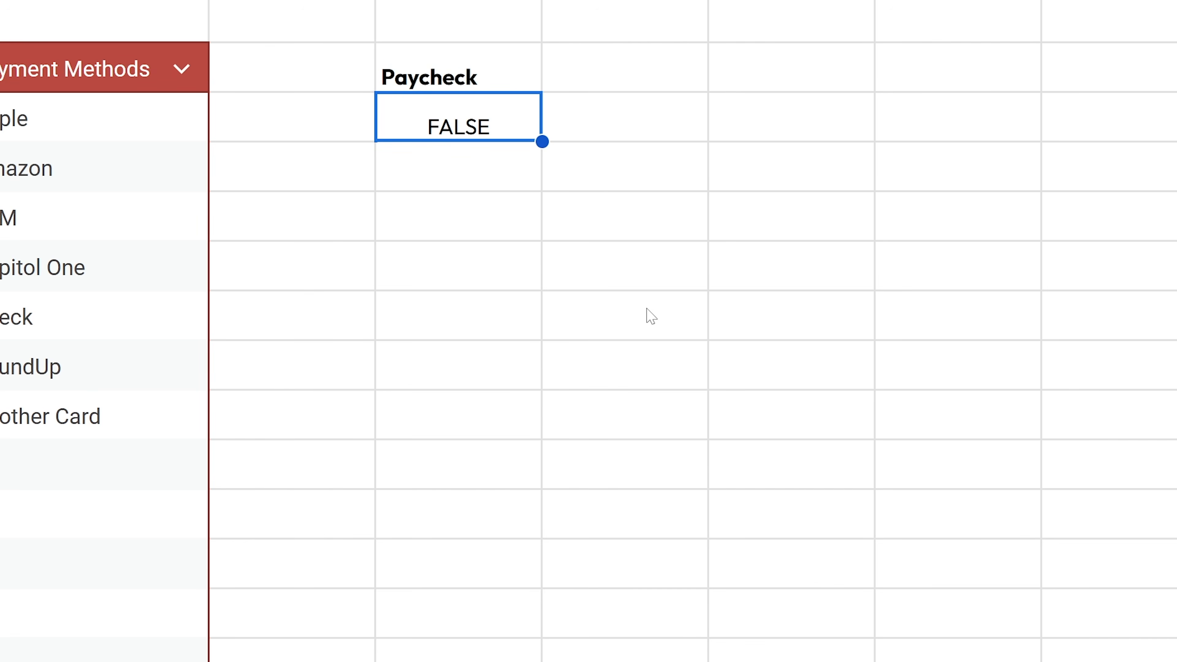
{"action": "key", "text": "Up"}
{"action": "type", "text": "Other Income"}
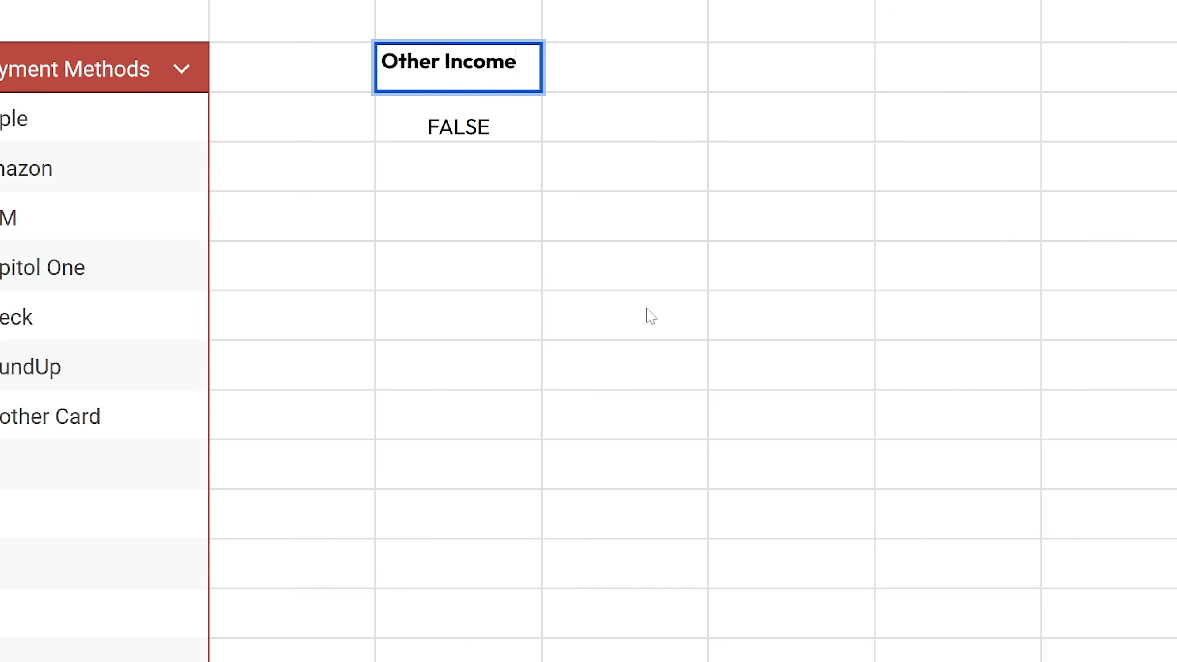
{"action": "key", "text": "Return"}
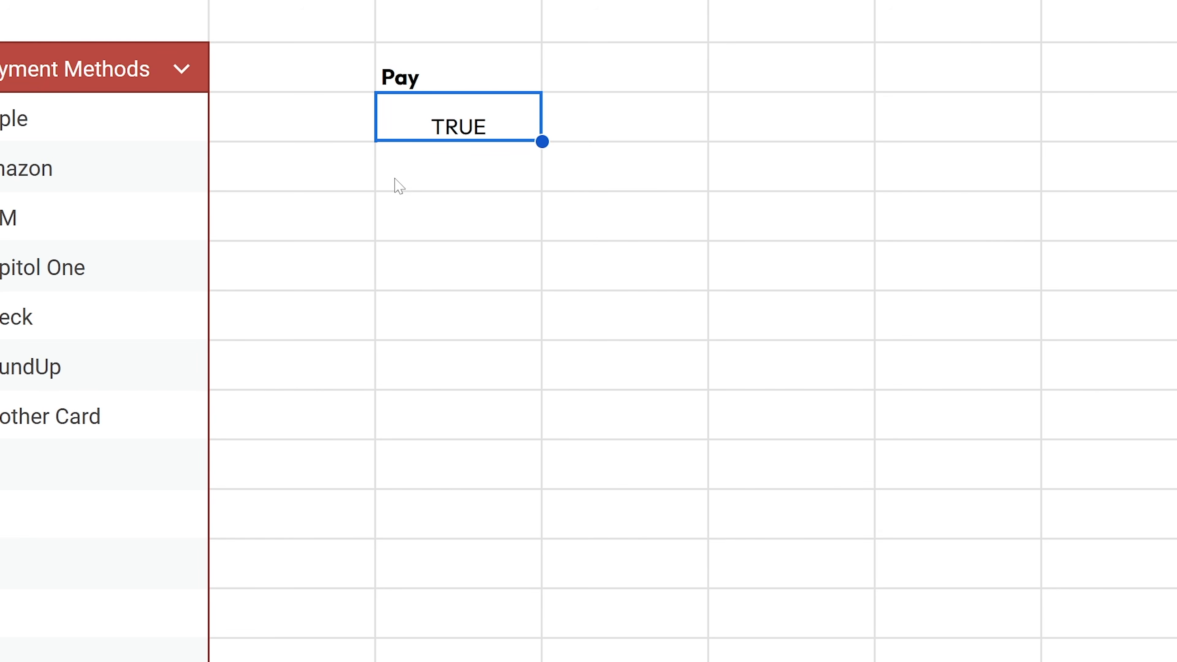
{"action": "double_click", "coordinate": [481, 124]}
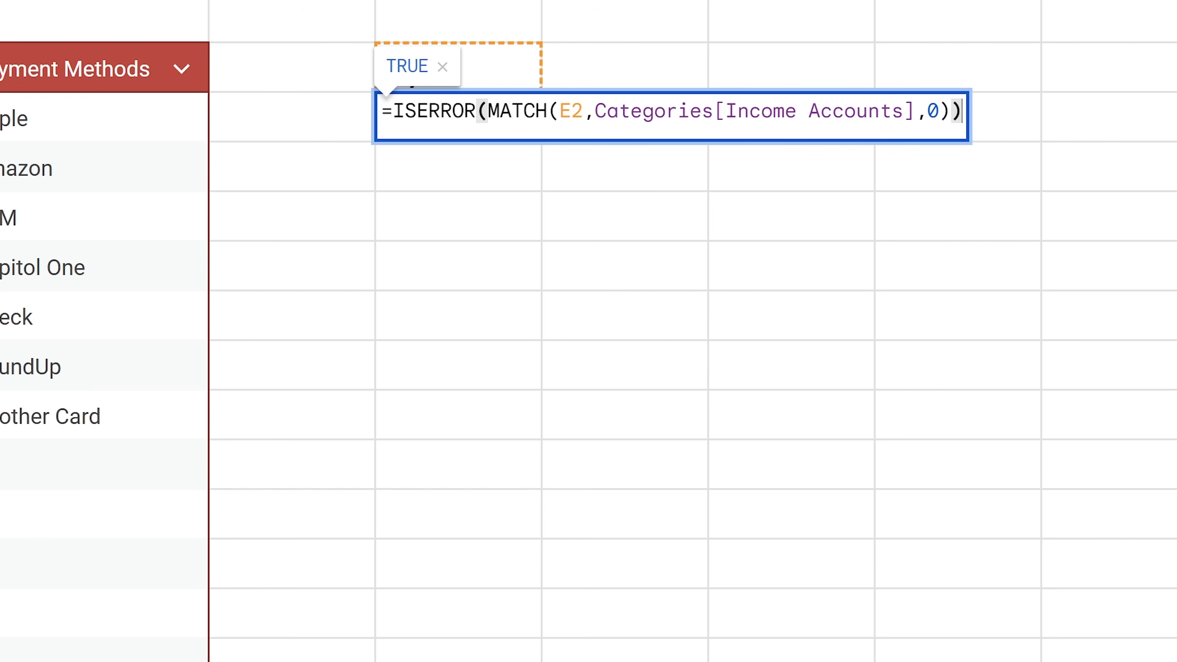
{"action": "left_click_drag", "start_coordinate": [393, 110], "coordinate": [1056, 98]}
{"action": "key", "text": "ctrl+c"}
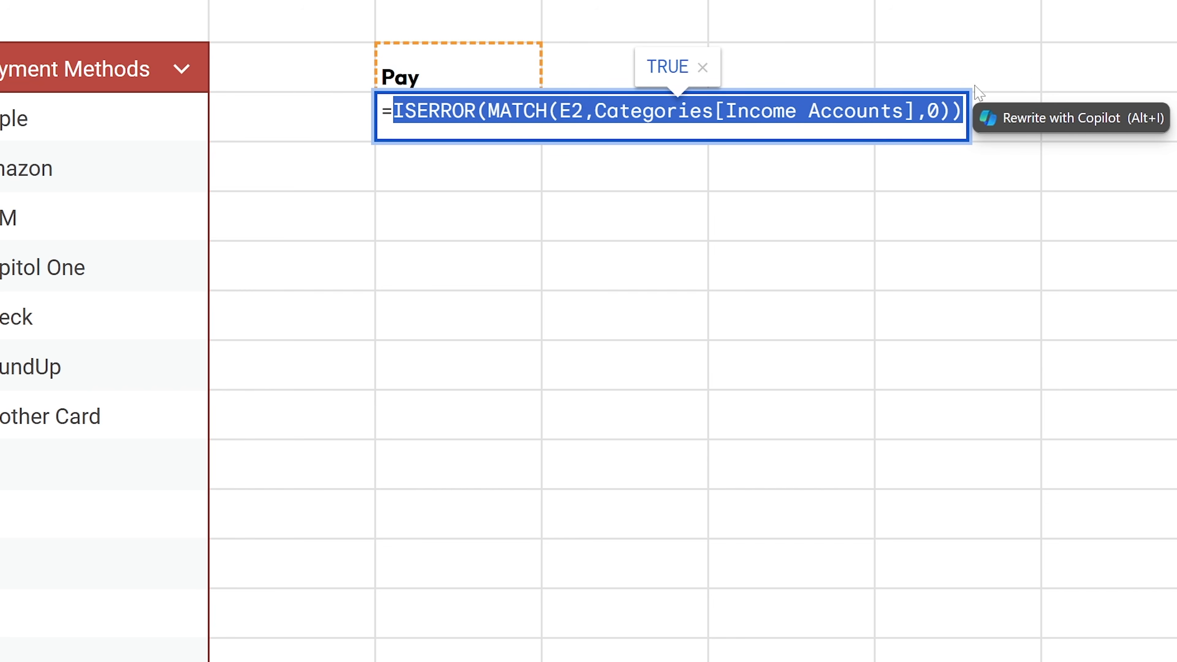
{"action": "key", "text": "BackSpace"}
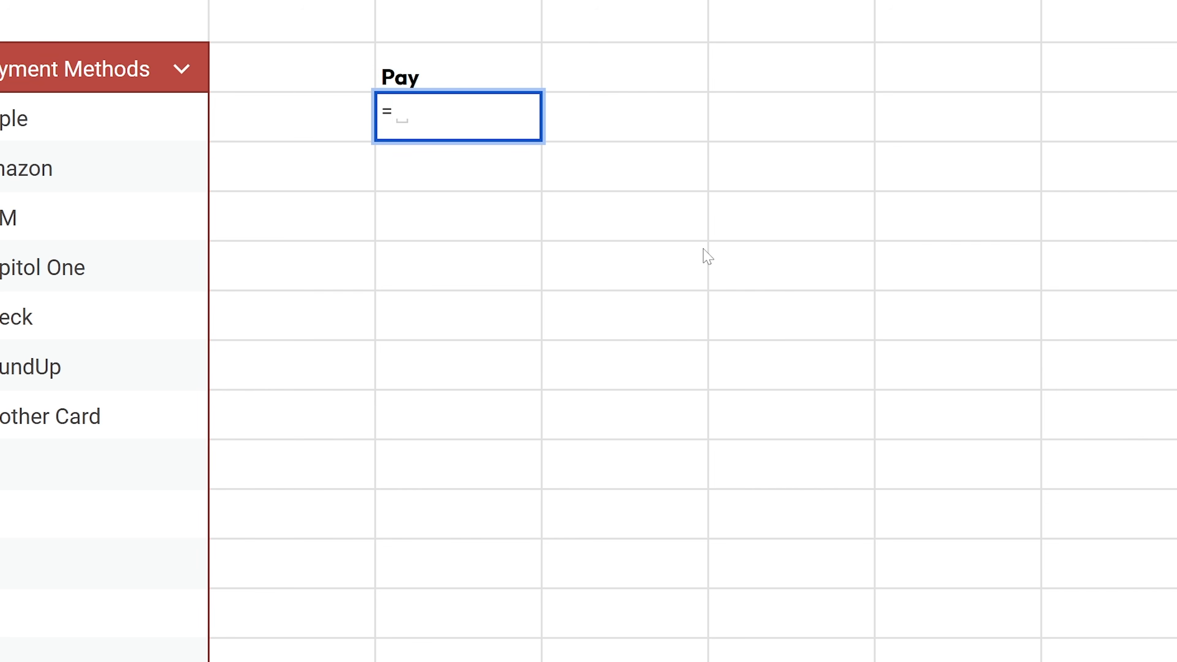
- Enter =IF(ISERROR(MATCH(E2,Categories[Income Accounts],0)),"Expense","Income") in E3
{"action": "type", "text": "FI"}
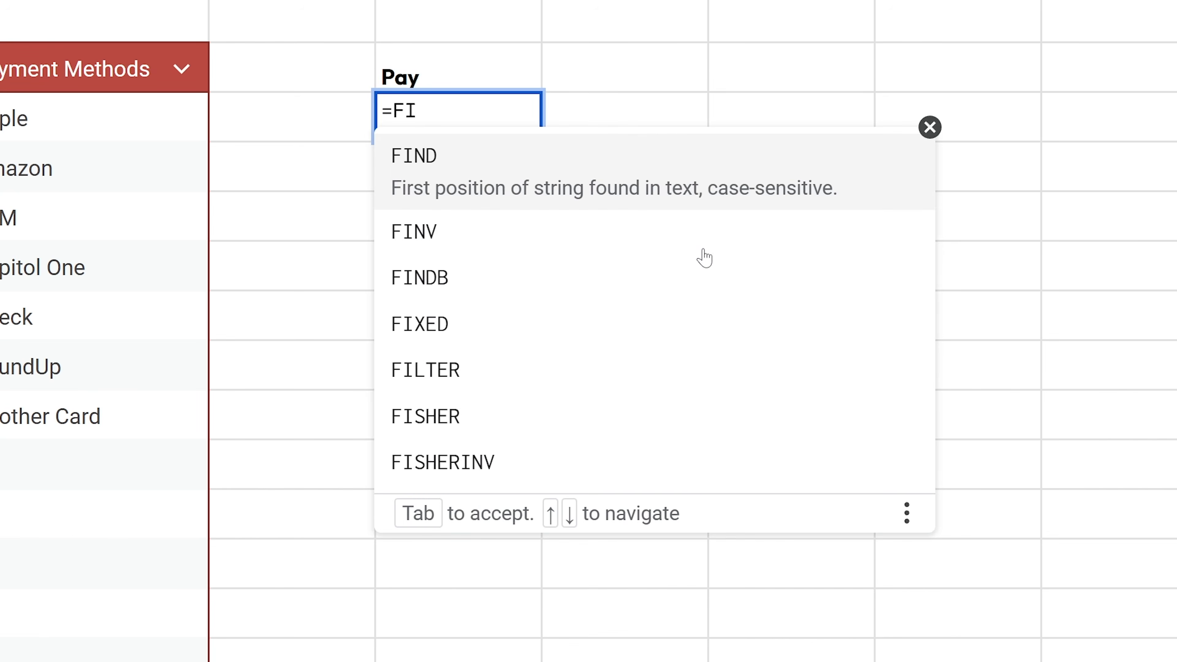
{"action": "key", "text": "BackSpace"}
{"action": "key", "text": "BackSpace"}
{"action": "type", "text": "IF"}
{"action": "key", "text": "Tab"}
{"action": "key", "text": "ctrl+v"}
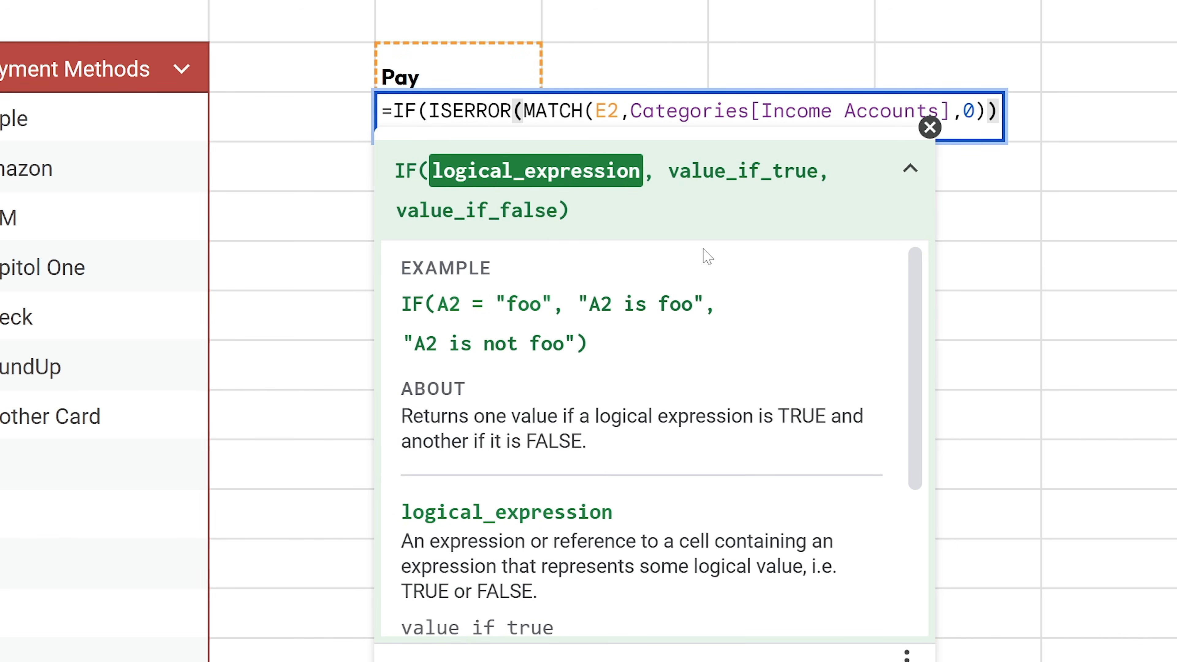
{"action": "type", "text": ","}
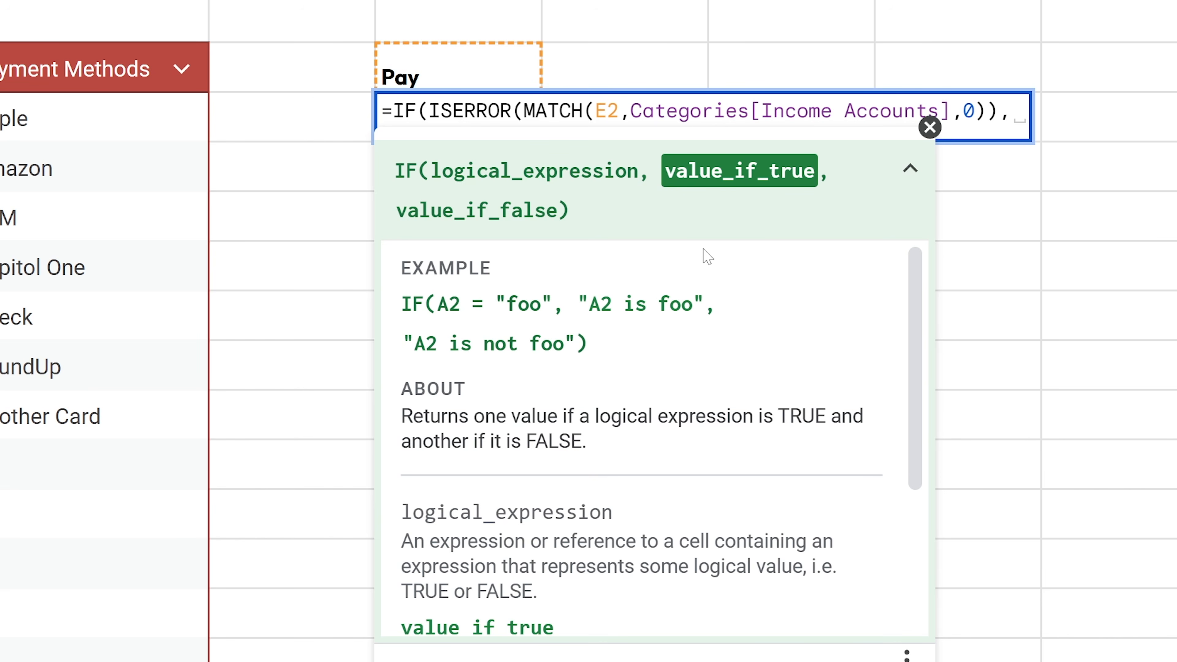
{"action": "type", "text": "\"Expense\""}
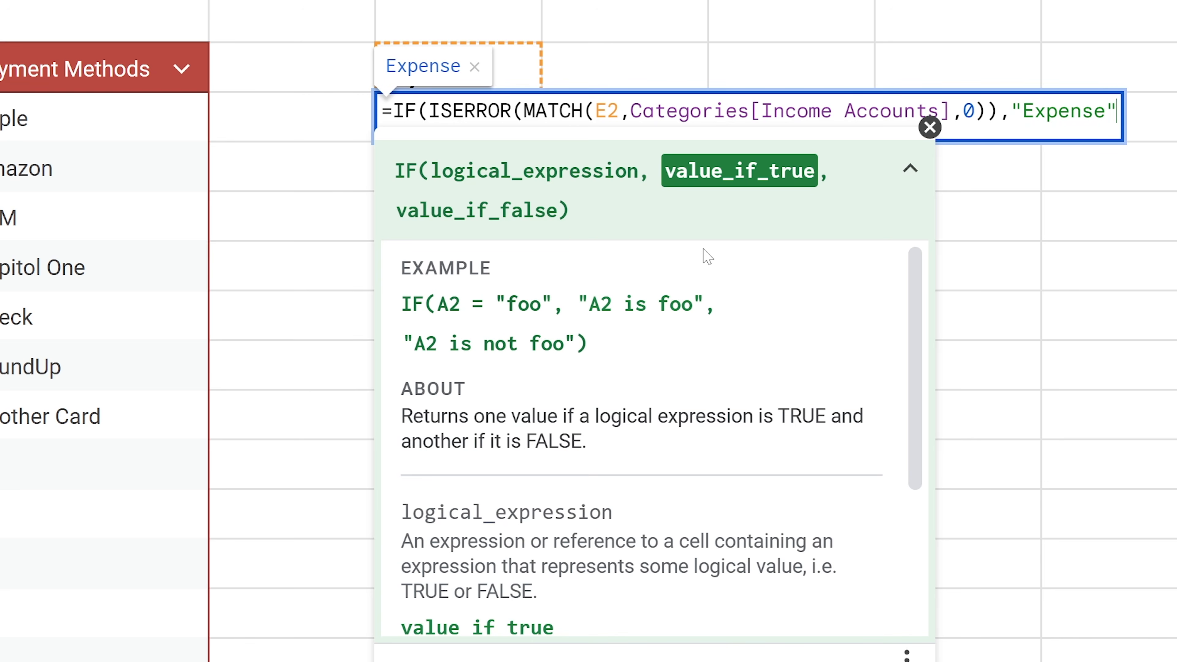
{"action": "type", "text": ",\"I"}
{"action": "type", "text": "nc"}
{"action": "type", "text": ")"}
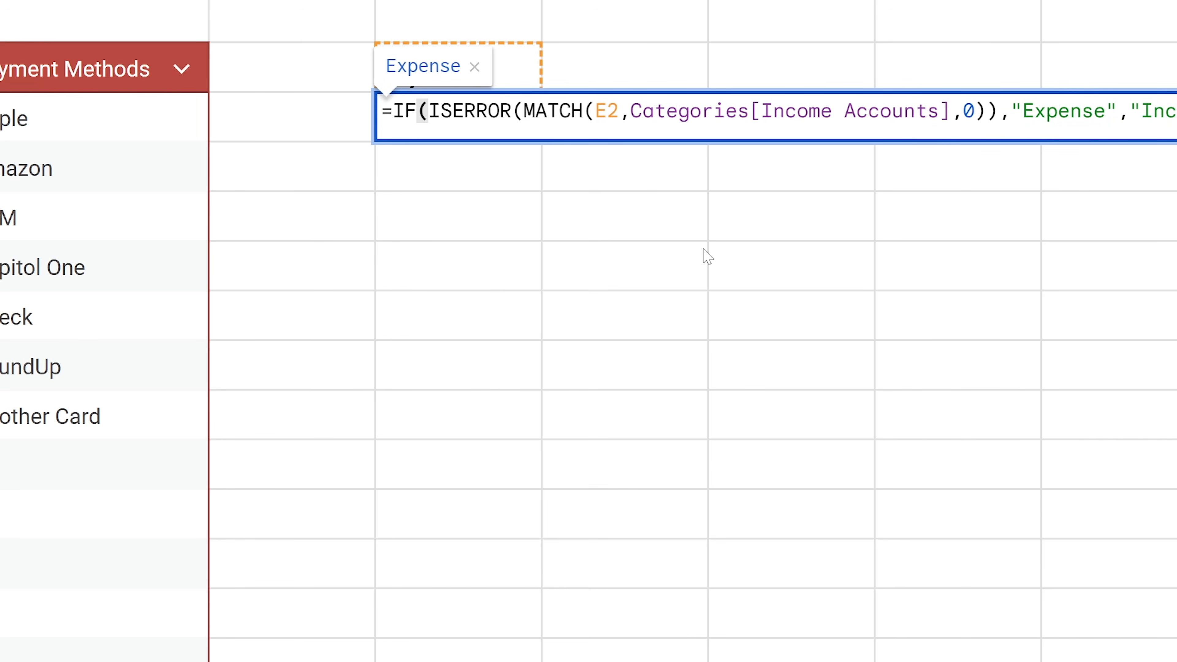
{"action": "key", "text": "Return"}
- Test the formula with Paycheck and Auto in E2, then select the formula text to copy
{"action": "key", "text": "Up"}
{"action": "key", "text": "Up"}
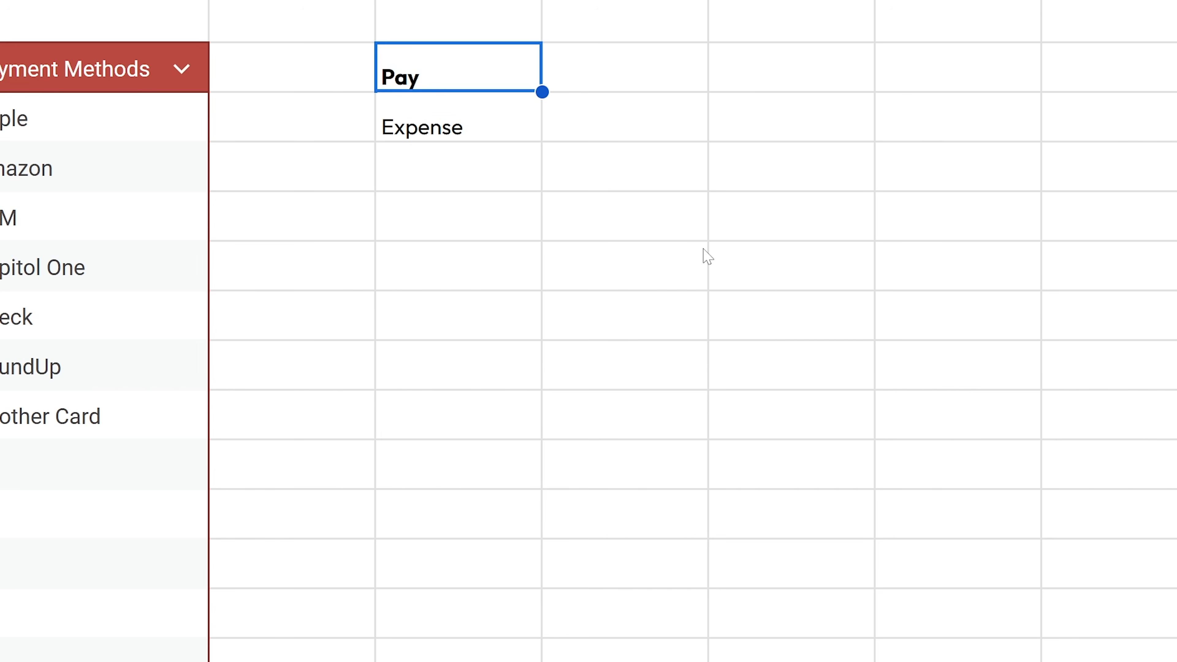
{"action": "type", "text": "Paycheck"}
{"action": "key", "text": "Return"}
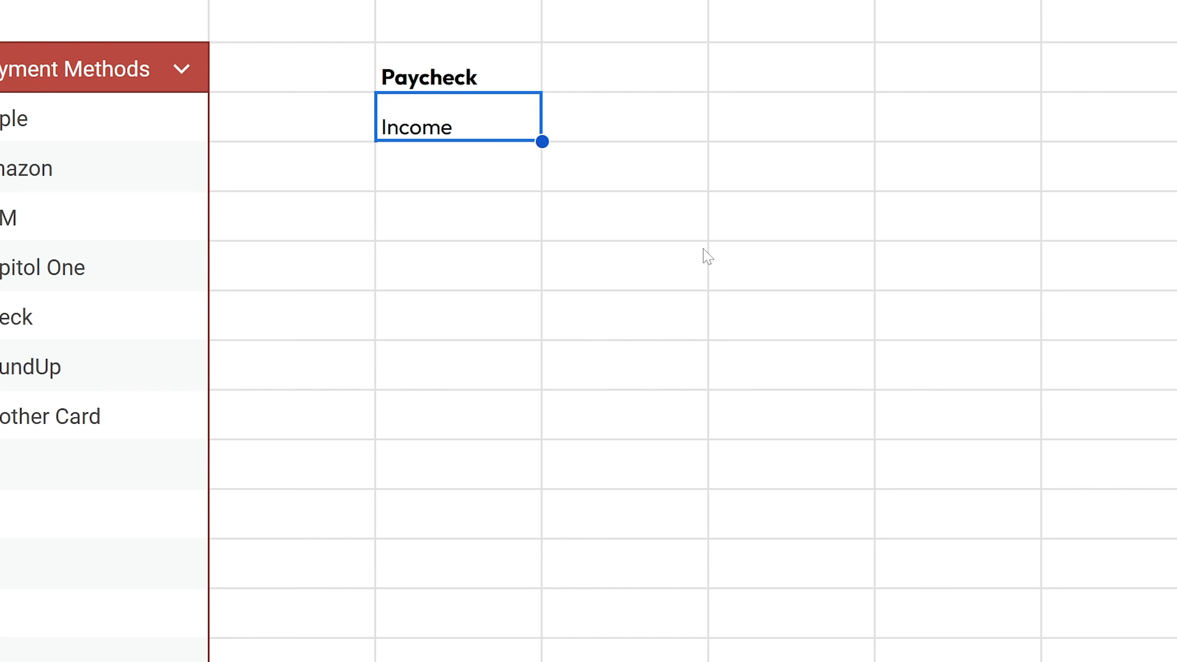
{"action": "key", "text": "Up"}
{"action": "type", "text": "Auto"}
{"action": "key", "text": "Return"}
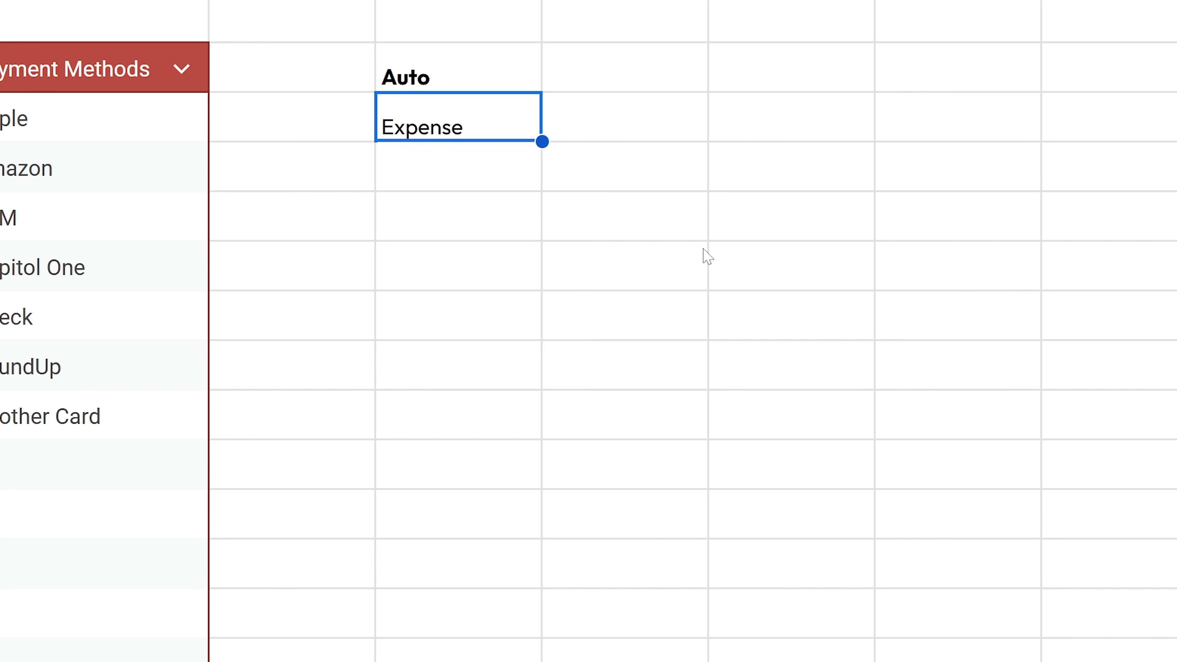
{"action": "key", "text": "Up"}
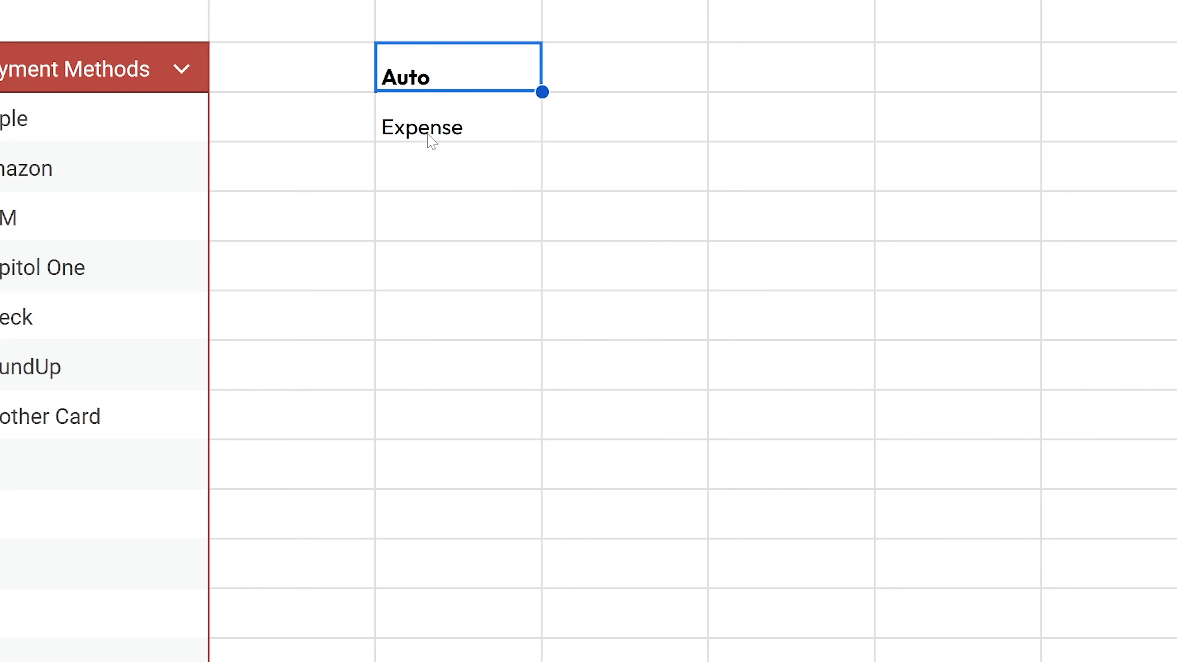
{"action": "double_click", "coordinate": [434, 127]}
{"action": "key", "text": "ctrl+a"}
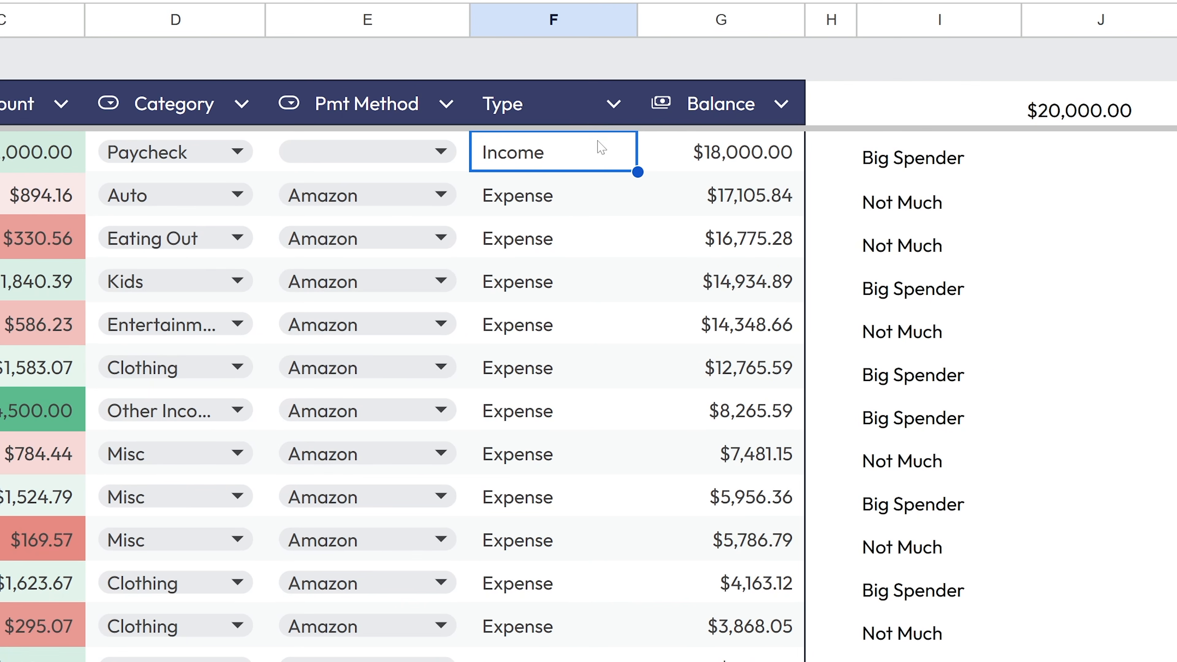
- Replace the first Type cell with the IF/ISERROR formula using D2, auto-filled down the column
{"action": "double_click", "coordinate": [601, 158]}
{"action": "key", "text": "ctrl+a"}
{"action": "key", "text": "ctrl+v"}
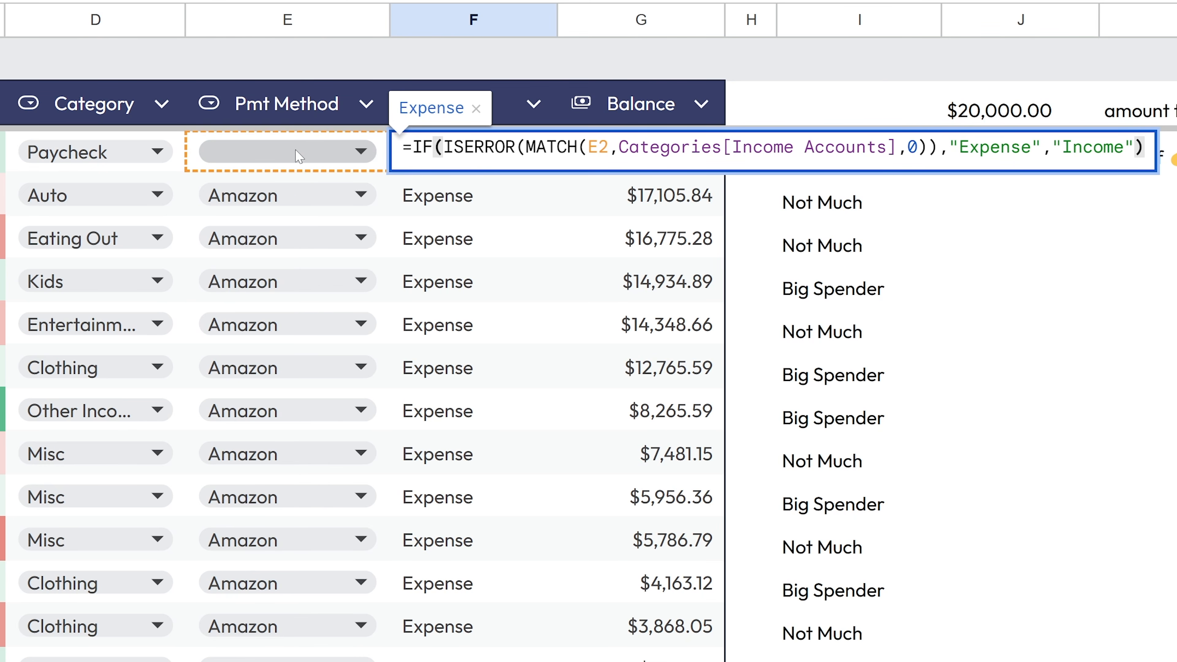
{"action": "left_click", "coordinate": [608, 148]}
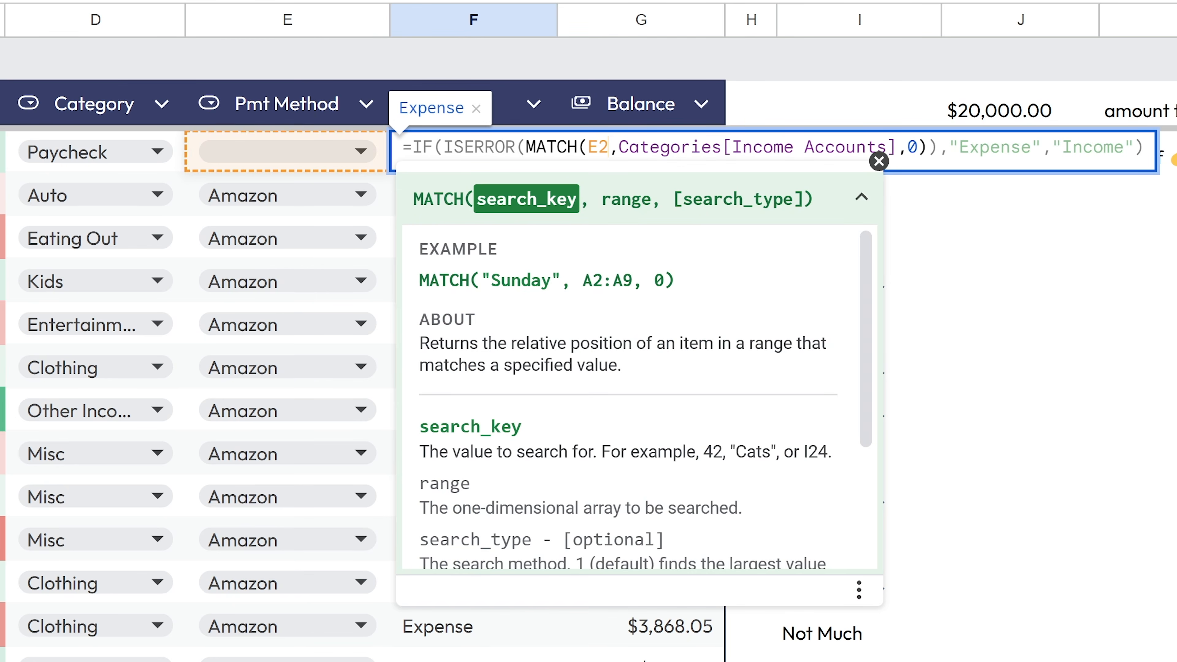
{"action": "key", "text": "BackSpace"}
{"action": "key", "text": "BackSpace"}
{"action": "type", "text": "D2"}
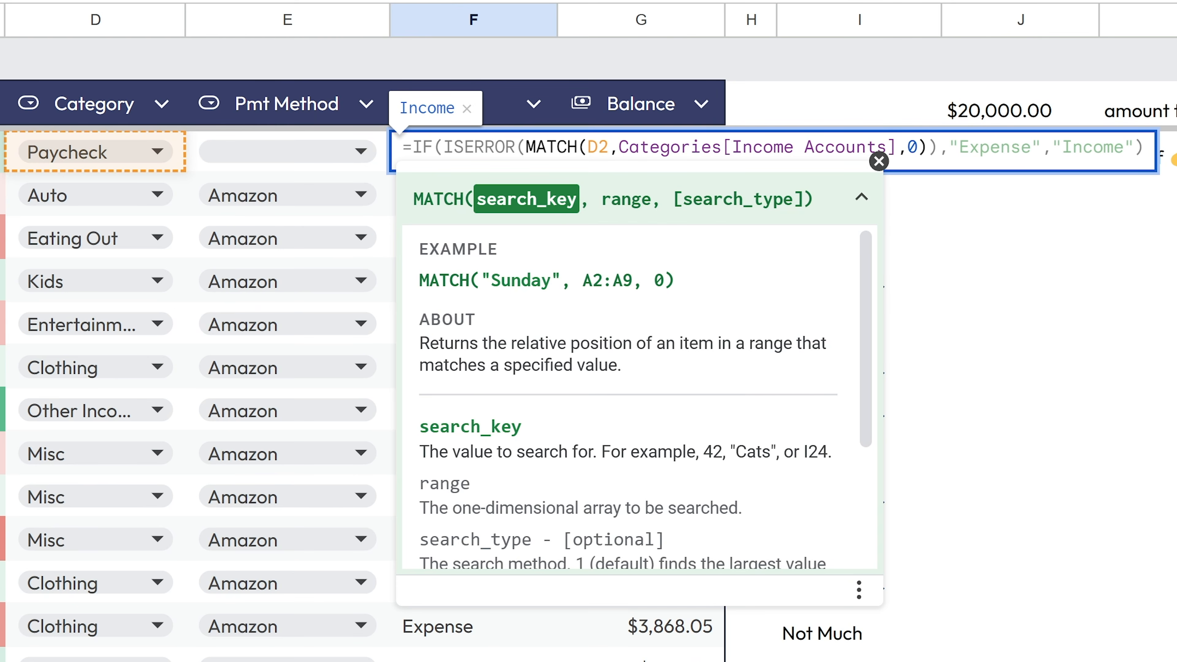
{"action": "left_click_drag", "start_coordinate": [619, 147], "coordinate": [1135, 148]}
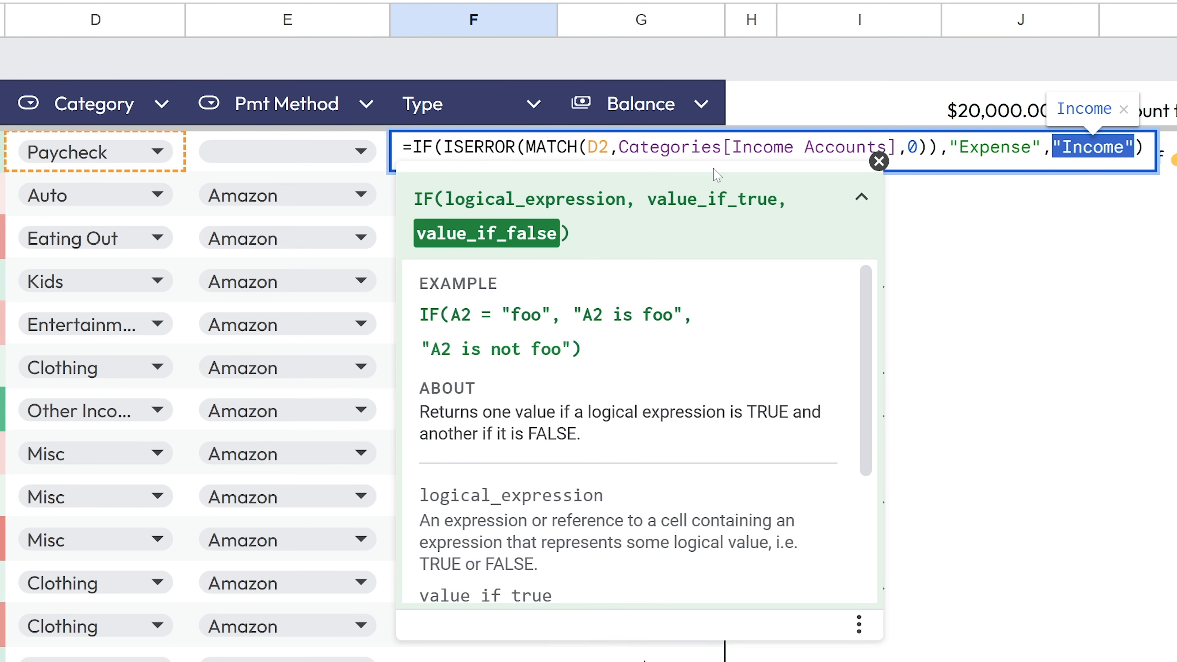
{"action": "key", "text": "Return"}
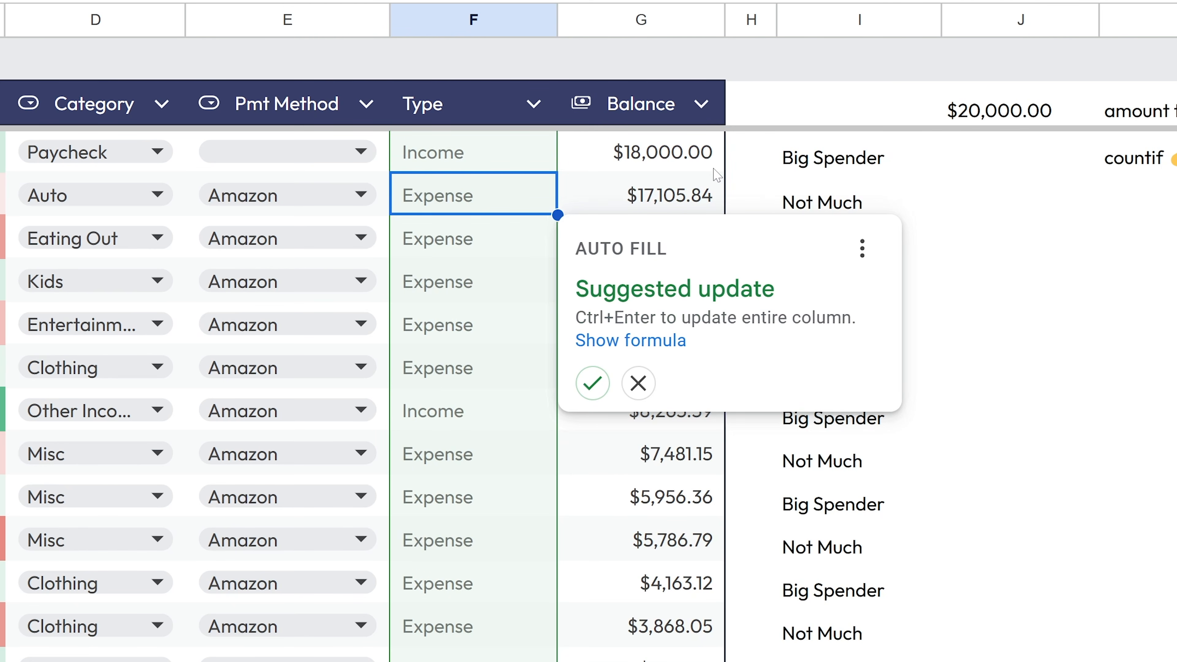
{"action": "key", "text": "ctrl+Return"}
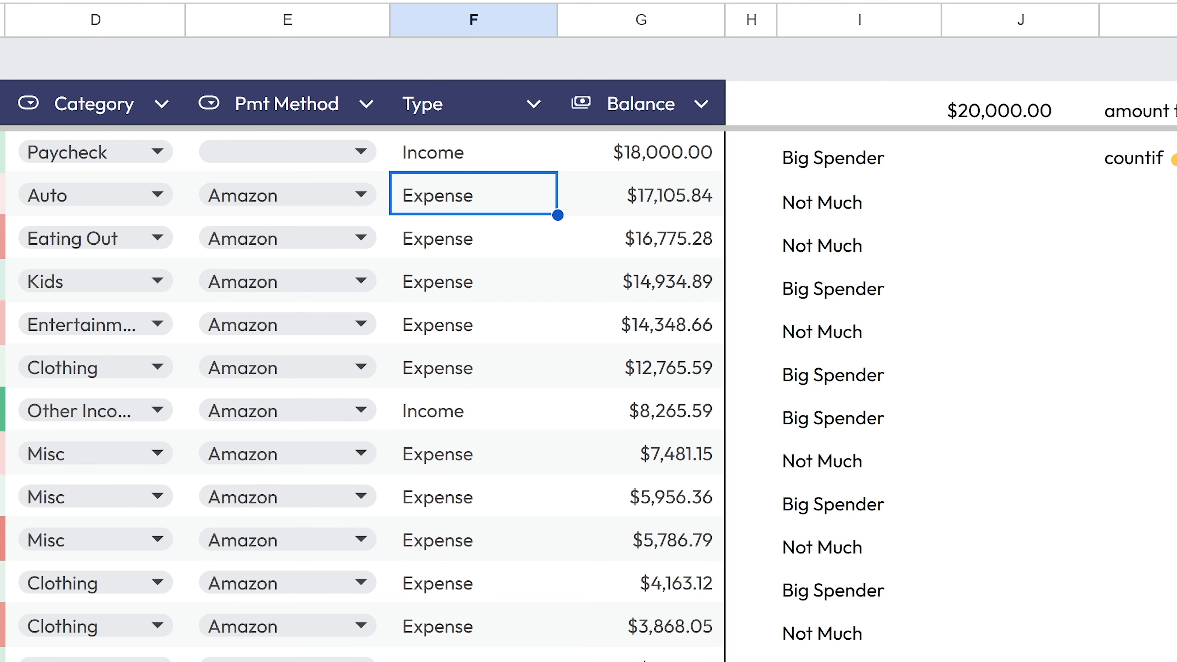
{"action": "left_click", "coordinate": [0, 411]}
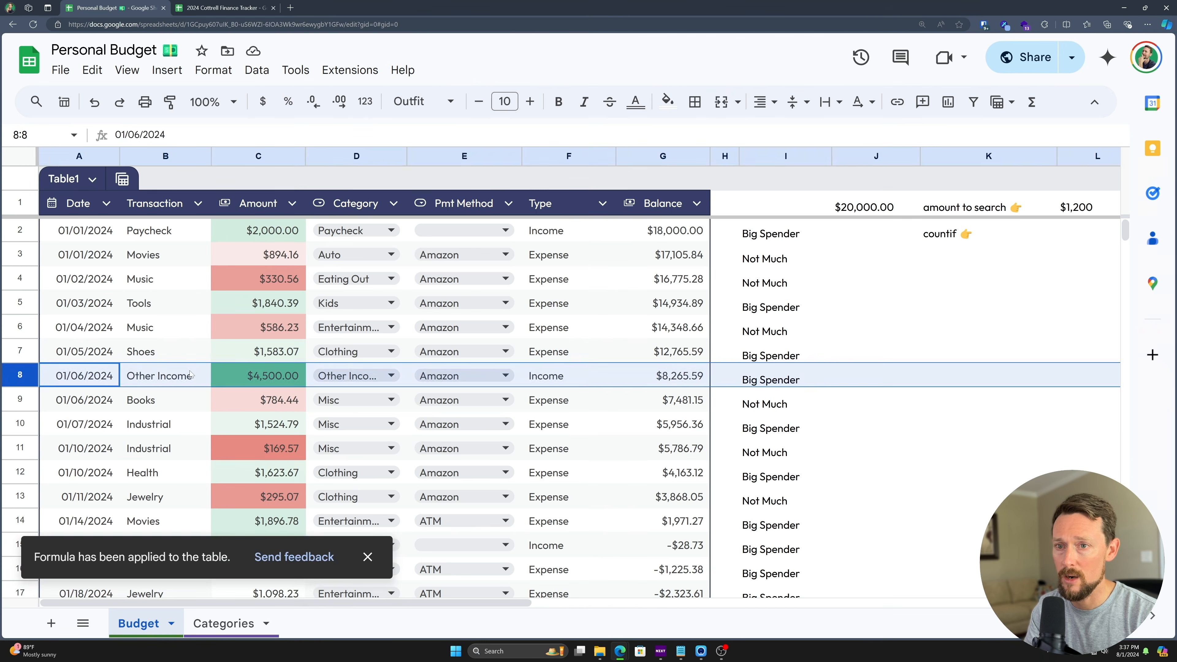
- Check the Type formulas for the Other Income row and the paycheck row 46
{"action": "left_click", "coordinate": [171, 377]}
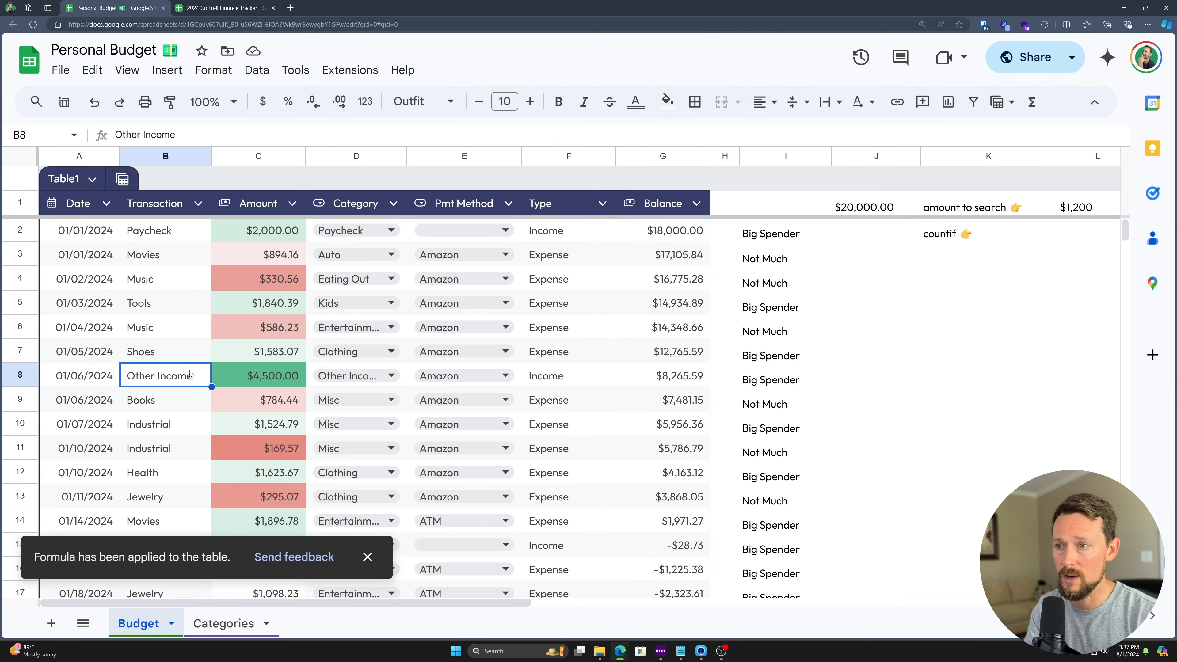
{"action": "left_click", "coordinate": [568, 381]}
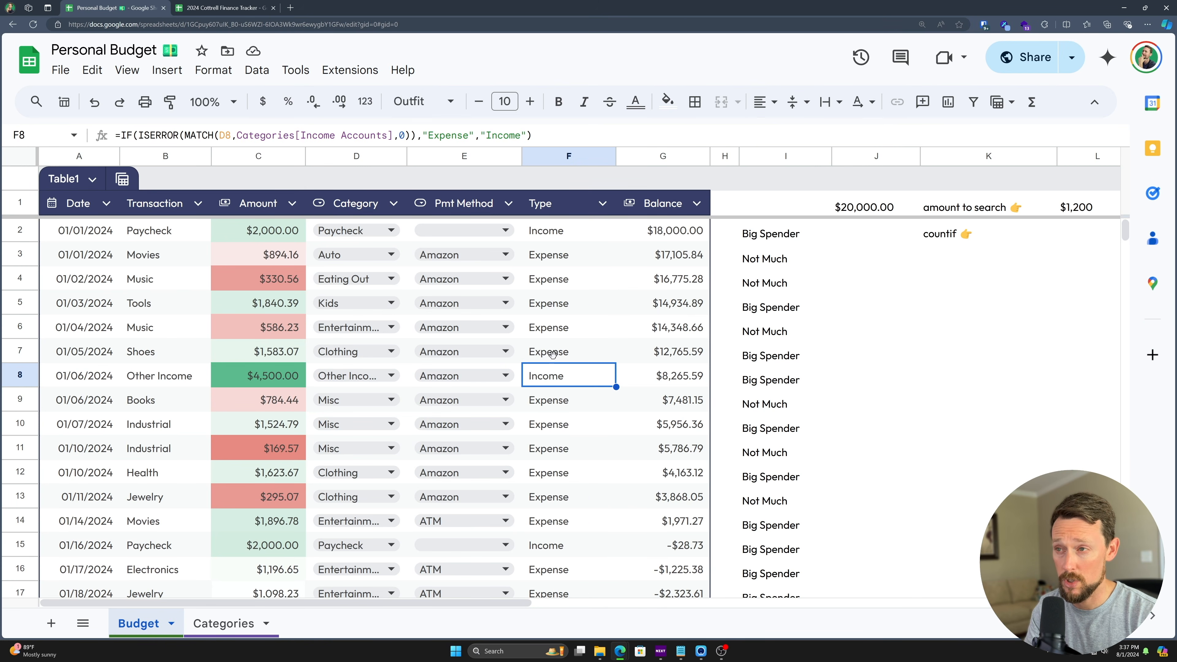
{"action": "left_click", "coordinate": [551, 230]}
{"action": "scroll", "coordinate": [472, 397], "scroll_direction": "down", "scroll_amount": 5}
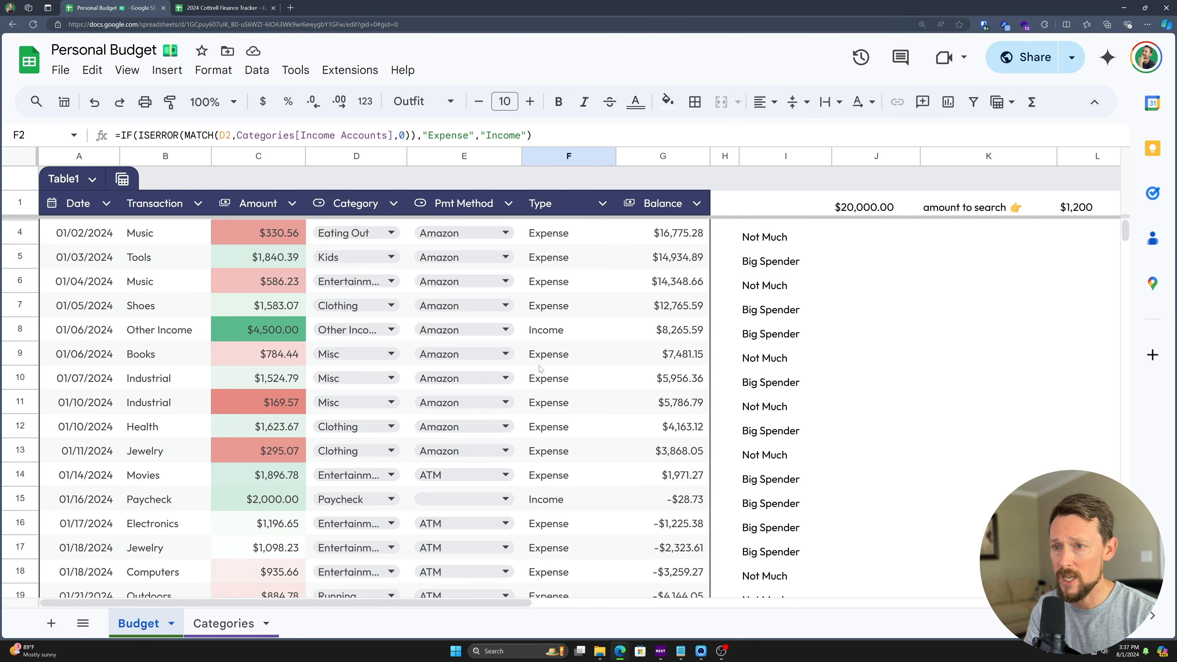
{"action": "scroll", "coordinate": [473, 397], "scroll_direction": "down", "scroll_amount": 12}
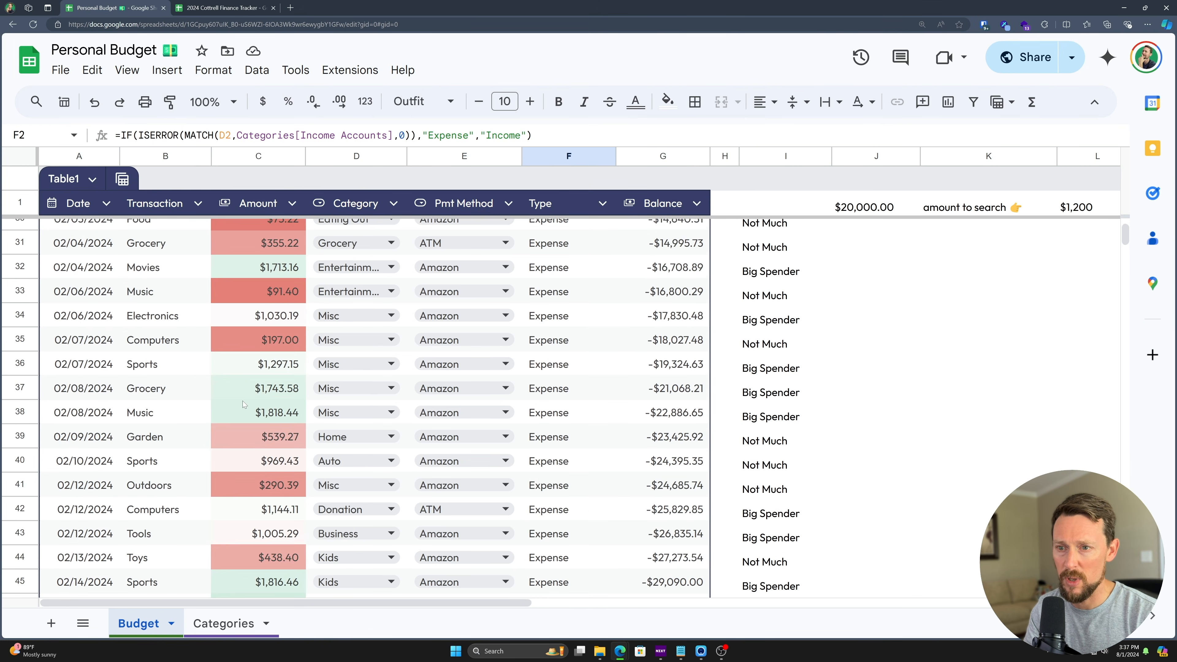
{"action": "scroll", "coordinate": [255, 392], "scroll_direction": "down", "scroll_amount": 3}
{"action": "left_click", "coordinate": [258, 374]}
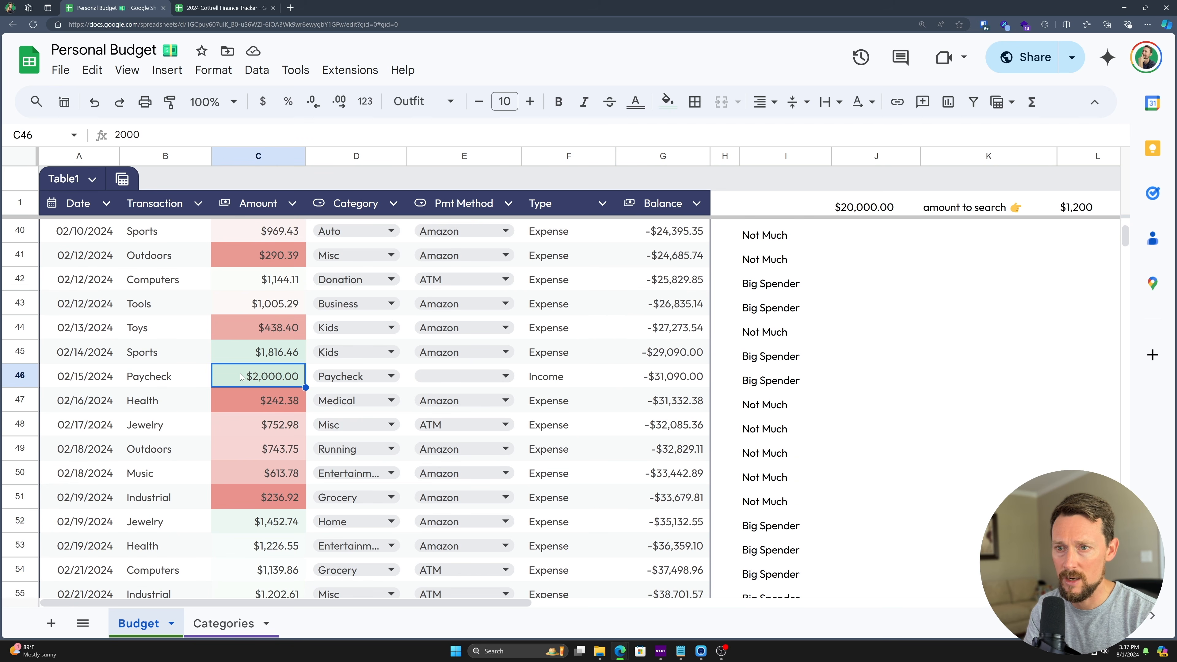
{"action": "left_click", "coordinate": [533, 383]}
{"action": "scroll", "coordinate": [533, 398], "scroll_direction": "down", "scroll_amount": 4}
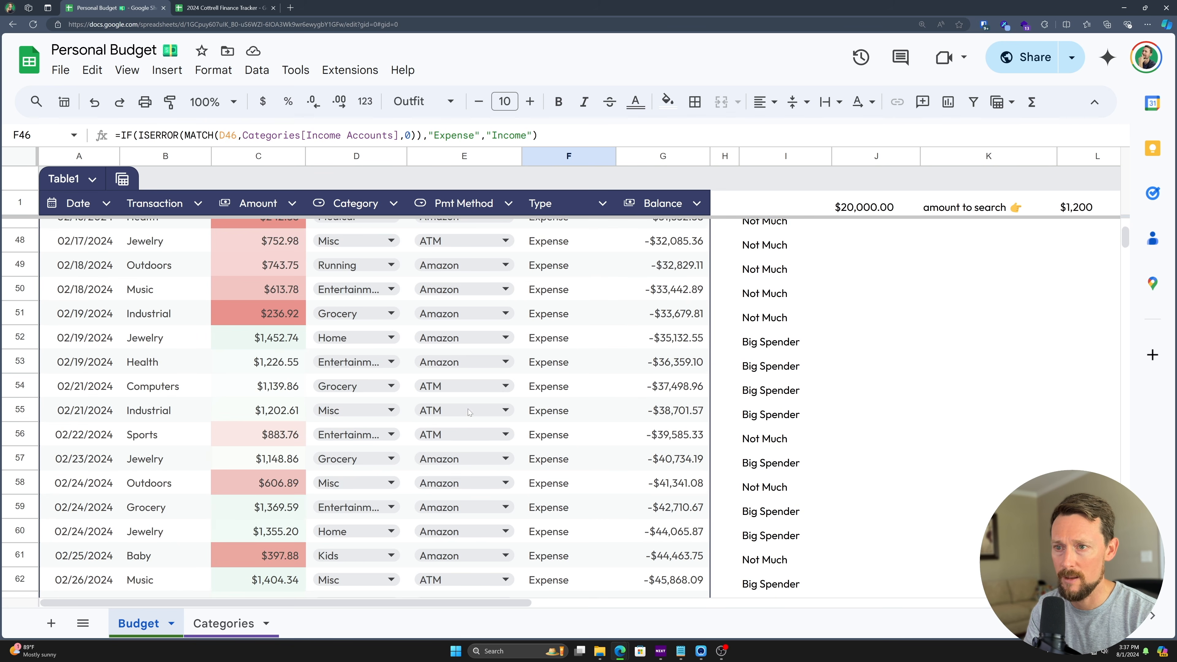
- Search the sheet for paycheck and review paycheck rows 67 and 86
{"action": "key", "text": "ctrl+f"}
{"action": "type", "text": "poay"}
{"action": "key", "text": "ctrl+a"}
{"action": "type", "text": "paycheck"}
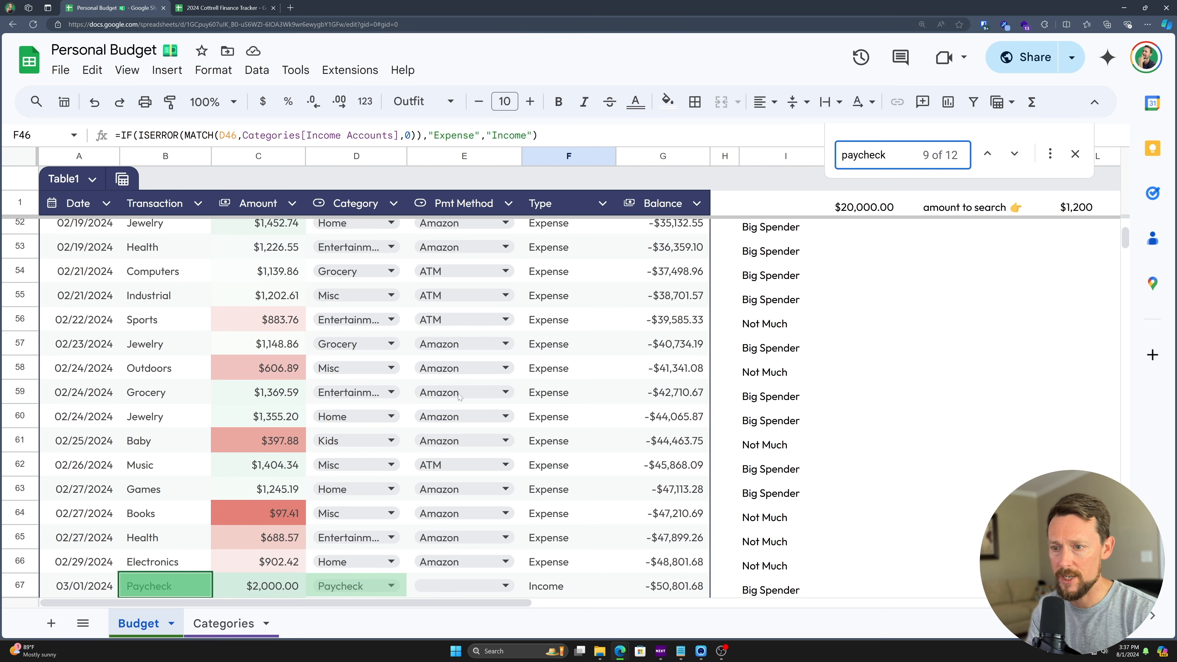
{"action": "scroll", "coordinate": [459, 397], "scroll_direction": "down", "scroll_amount": 5}
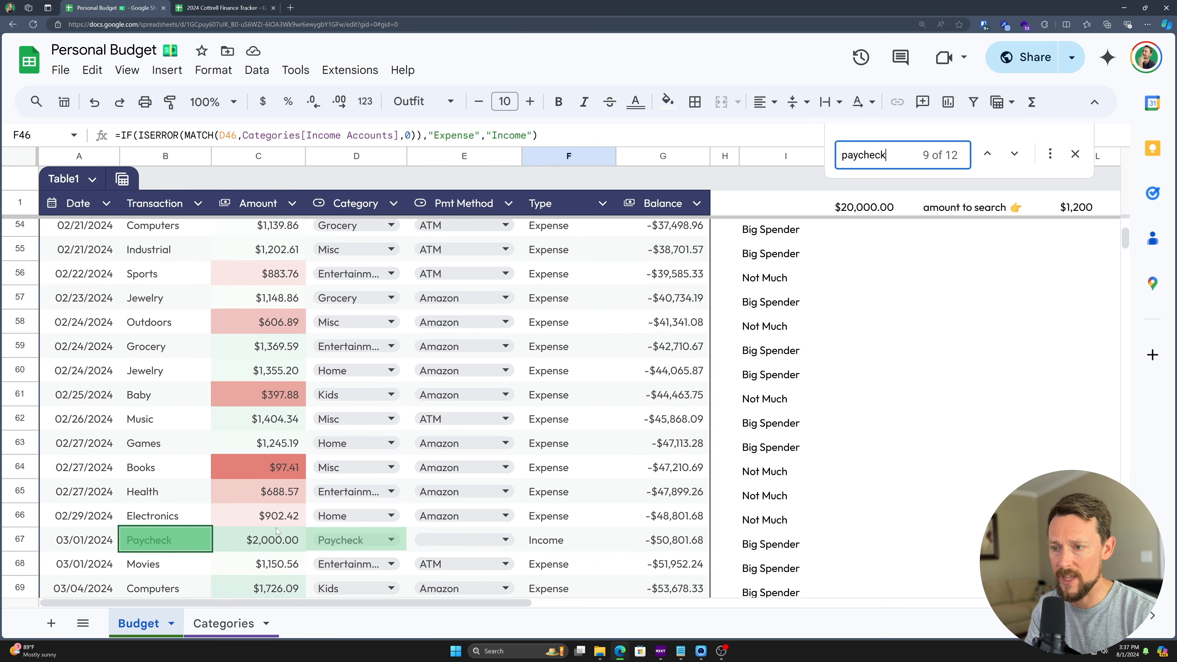
{"action": "left_click", "coordinate": [32, 354]}
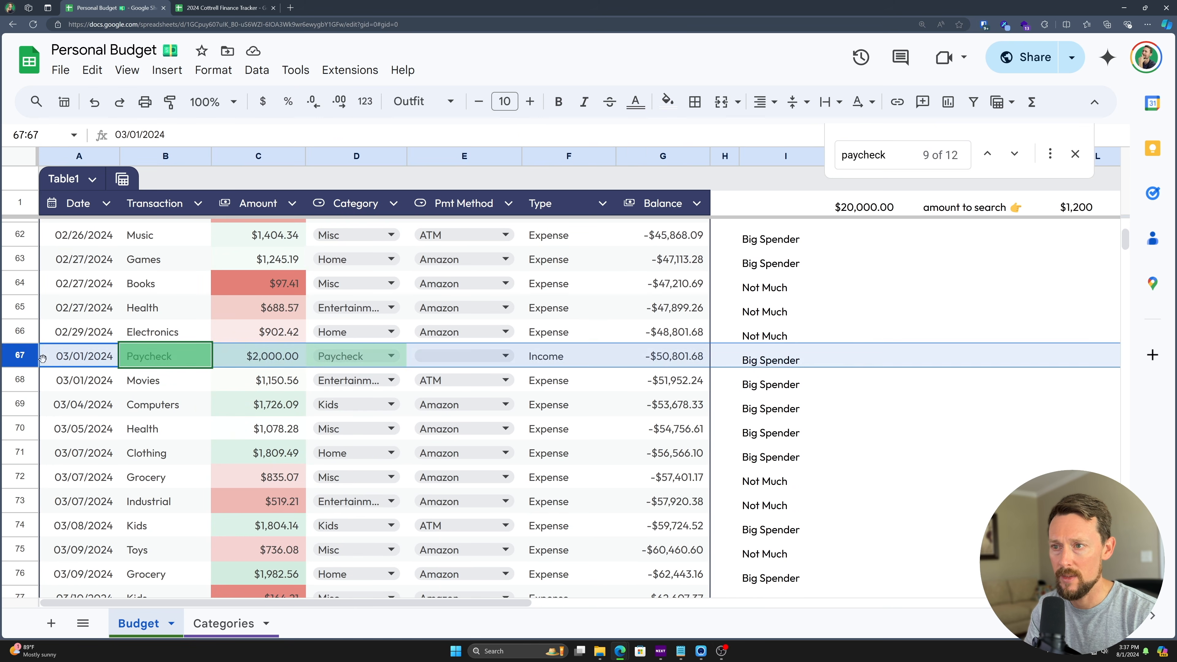
{"action": "scroll", "coordinate": [34, 417], "scroll_direction": "down", "scroll_amount": 5}
{"action": "left_click", "coordinate": [26, 447]}
{"action": "scroll", "coordinate": [158, 463], "scroll_direction": "down", "scroll_amount": 3}
- Change row 94's transaction to Bonus with an amount of 9800
{"action": "left_click", "coordinate": [156, 459]}
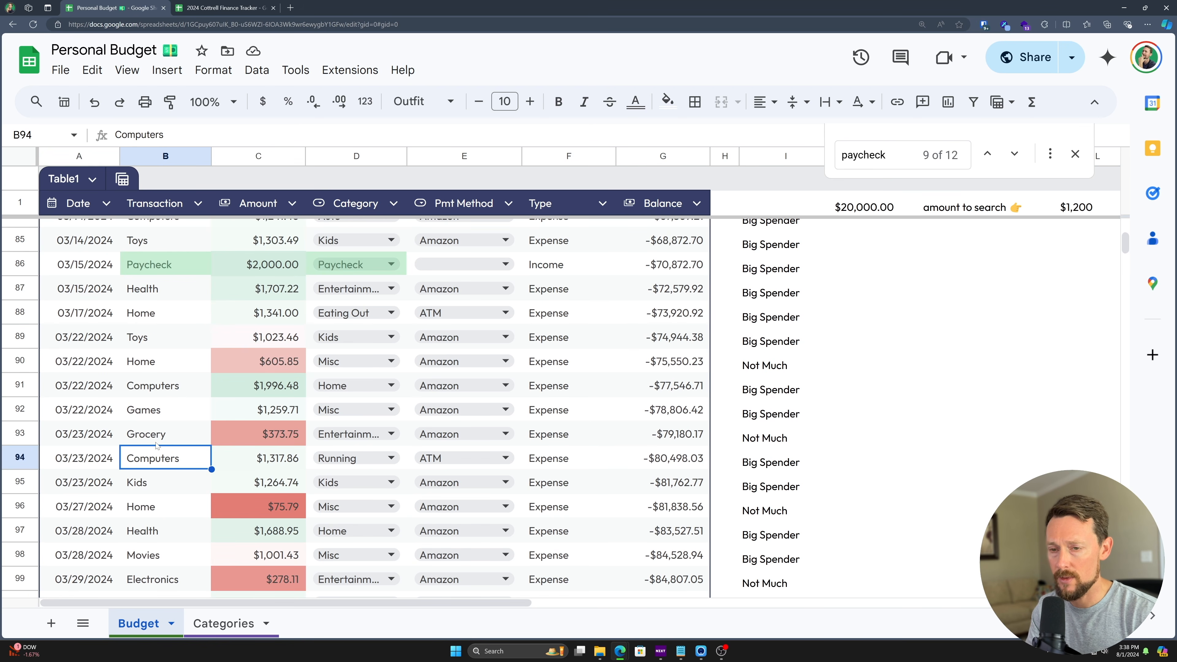
{"action": "type", "text": "Other Inc"}
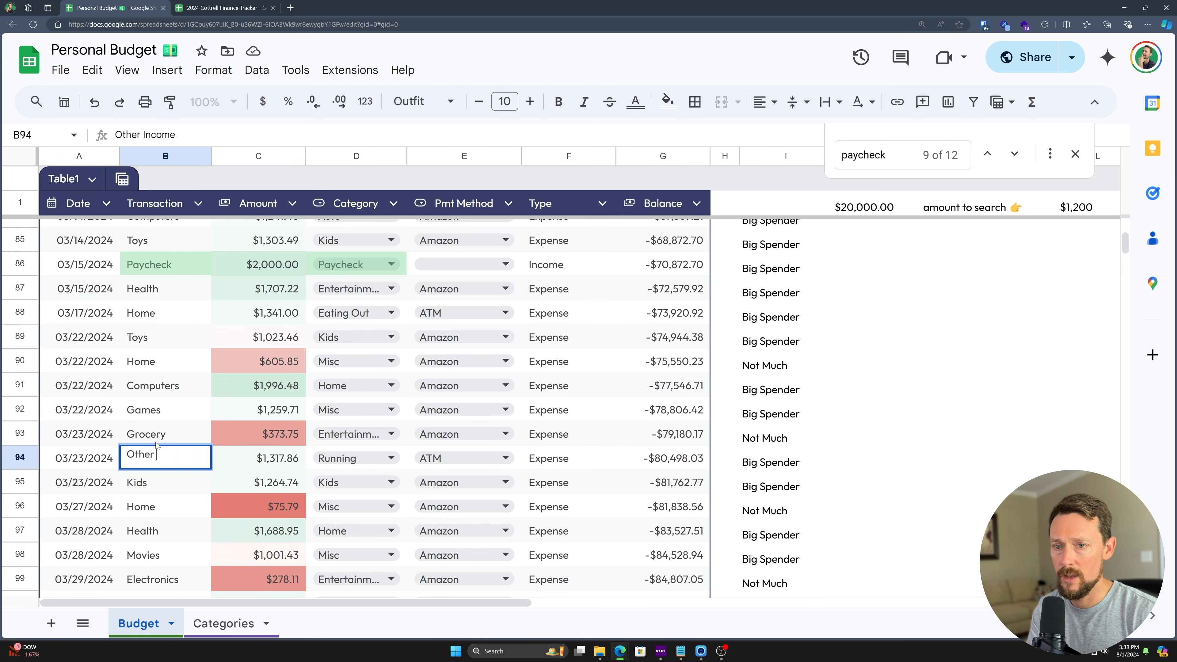
{"action": "type", "text": "ome Again"}
{"action": "key", "text": "ctrl+a"}
{"action": "type", "text": "Bonus"}
{"action": "key", "text": "Tab"}
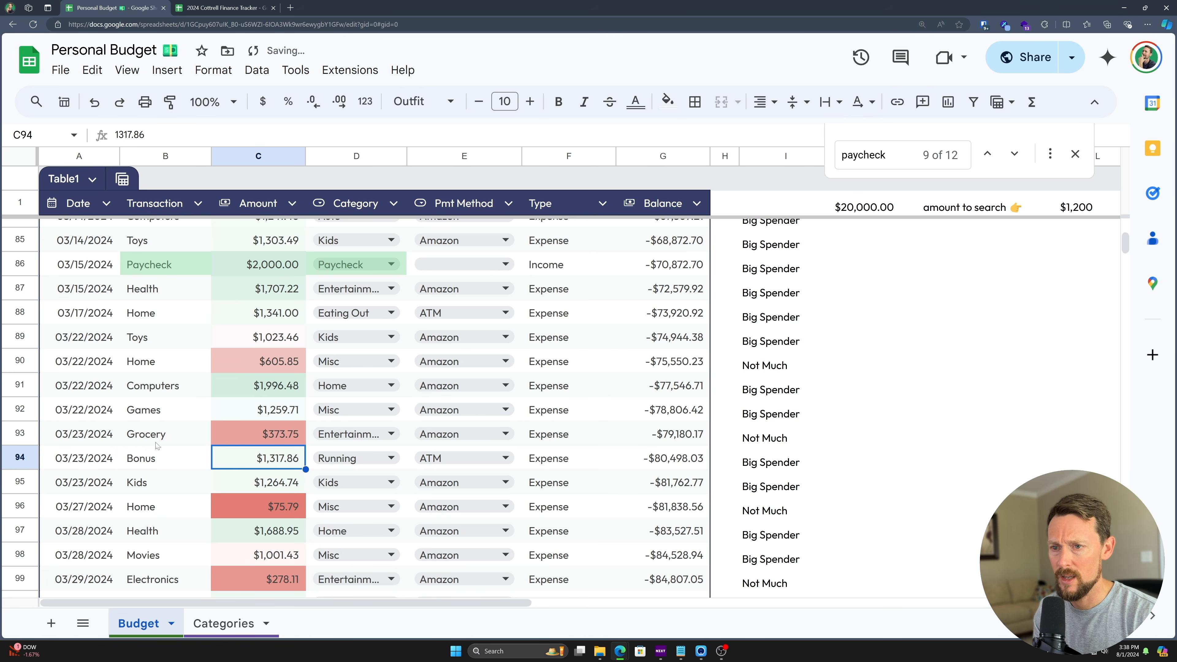
{"action": "type", "text": "10"}
{"action": "key", "text": "BackSpace"}
{"action": "key", "text": "BackSpace"}
{"action": "type", "text": "9800"}
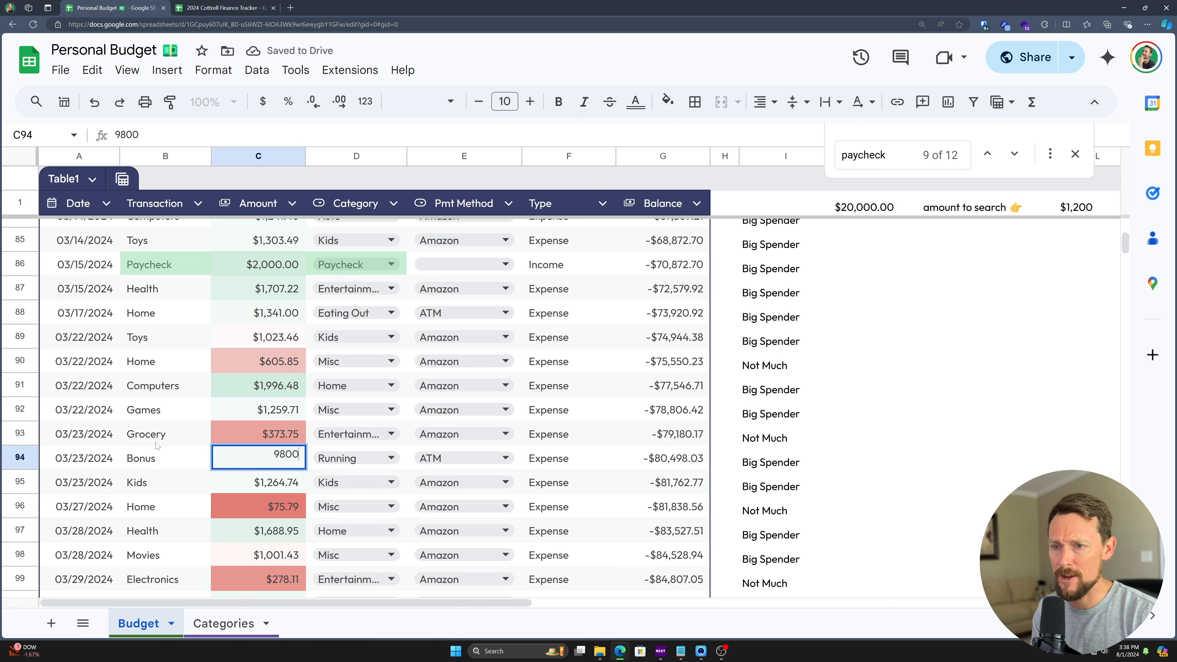
{"action": "key", "text": "Return"}
- Set row 94's category to Other Income and check that its Type reads Income
{"action": "key", "text": "Up"}
{"action": "key", "text": "Right"}
{"action": "key", "text": "Right"}
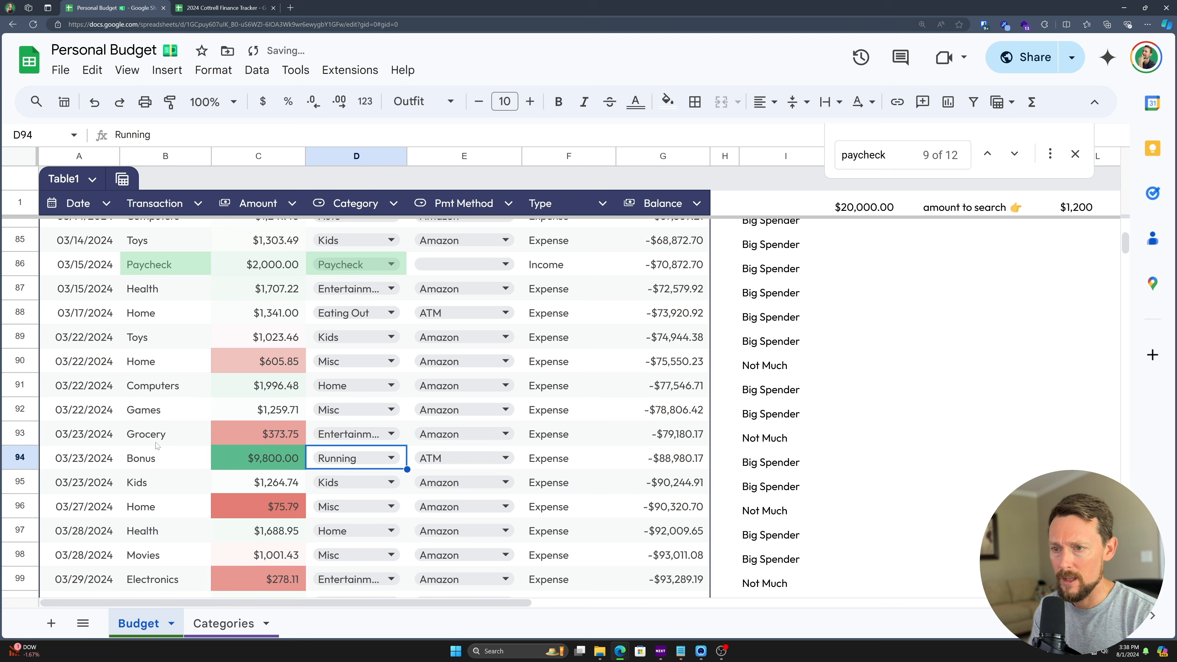
{"action": "type", "text": "oth"}
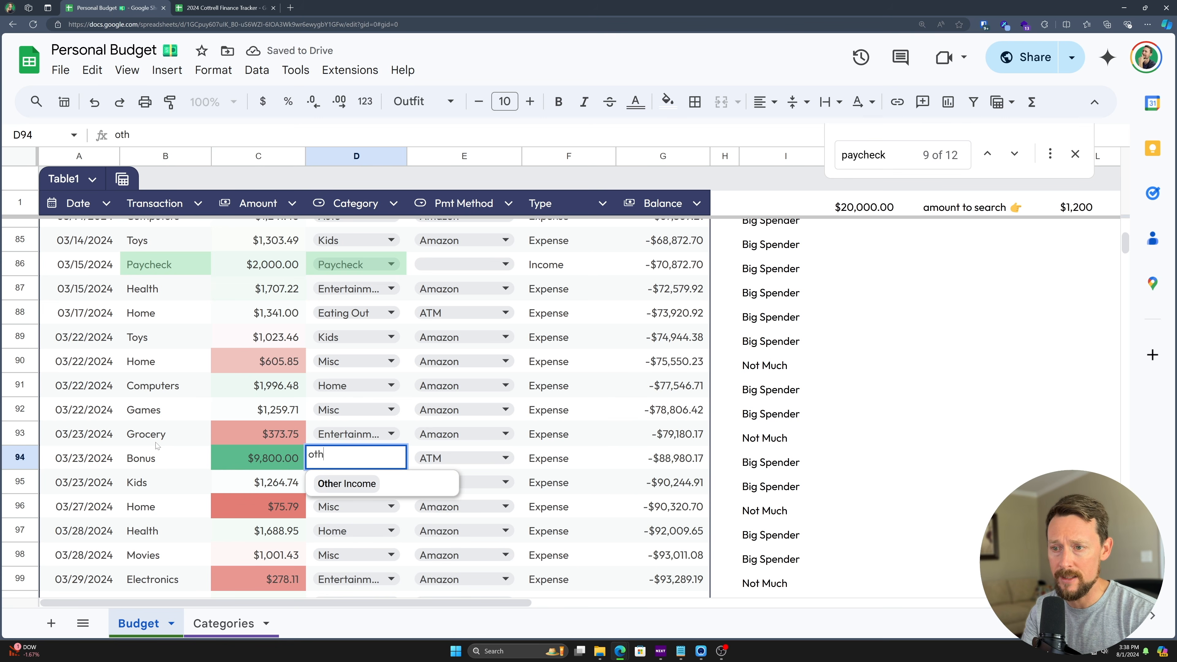
{"action": "key", "text": "Return"}
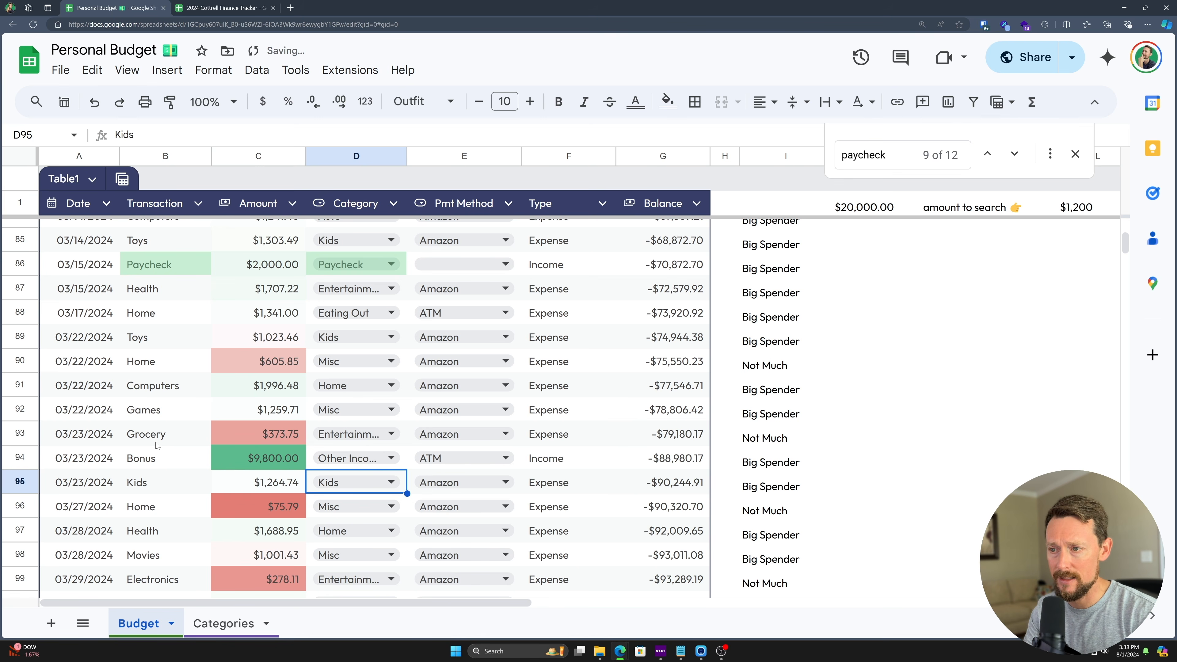
{"action": "key", "text": "Up"}
{"action": "key", "text": "Right"}
{"action": "key", "text": "Right"}
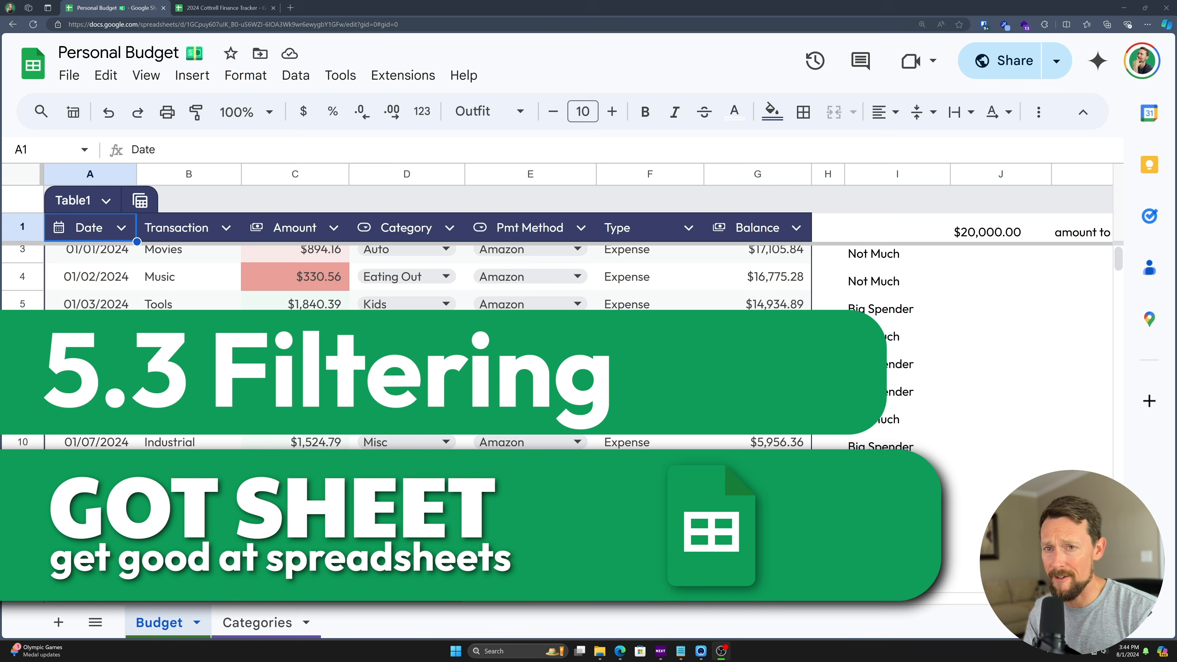
{"action": "scroll", "coordinate": [417, 278], "scroll_direction": "up", "scroll_amount": 1}
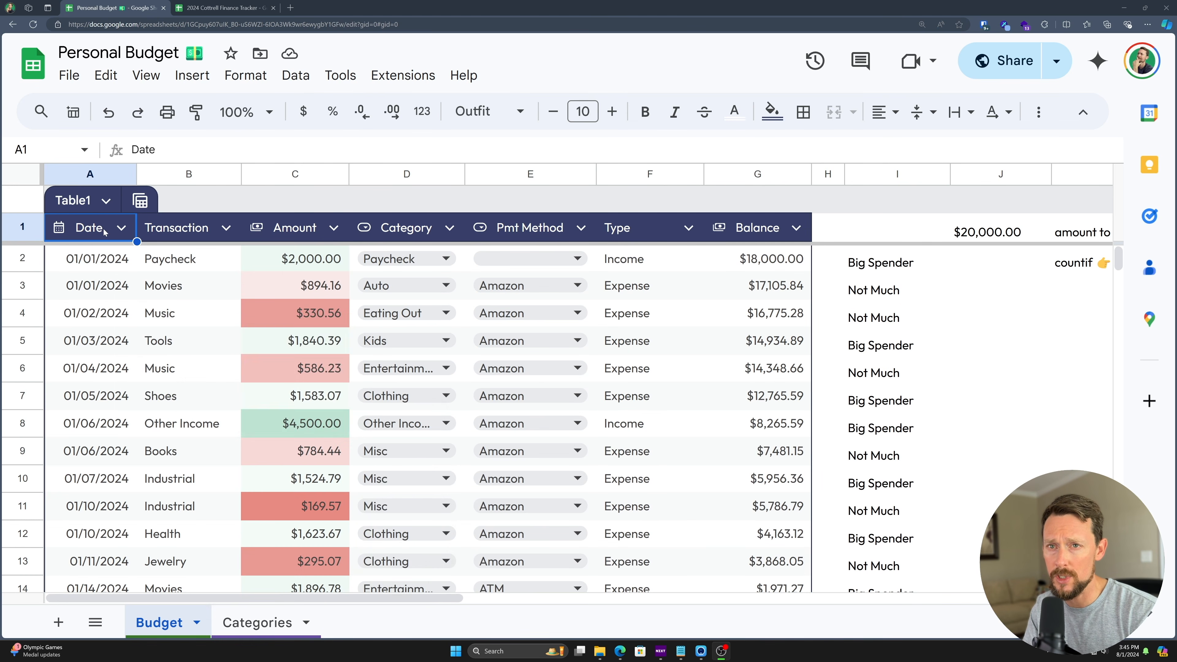
{"action": "left_click", "coordinate": [122, 229]}
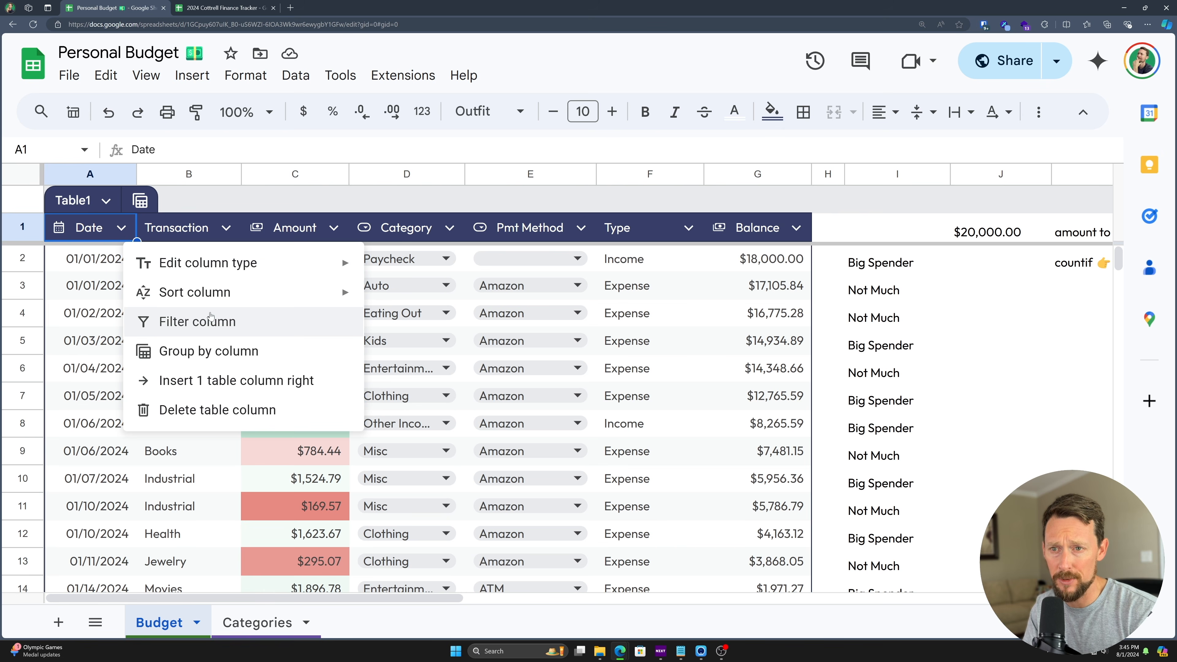
{"action": "left_click", "coordinate": [214, 325]}
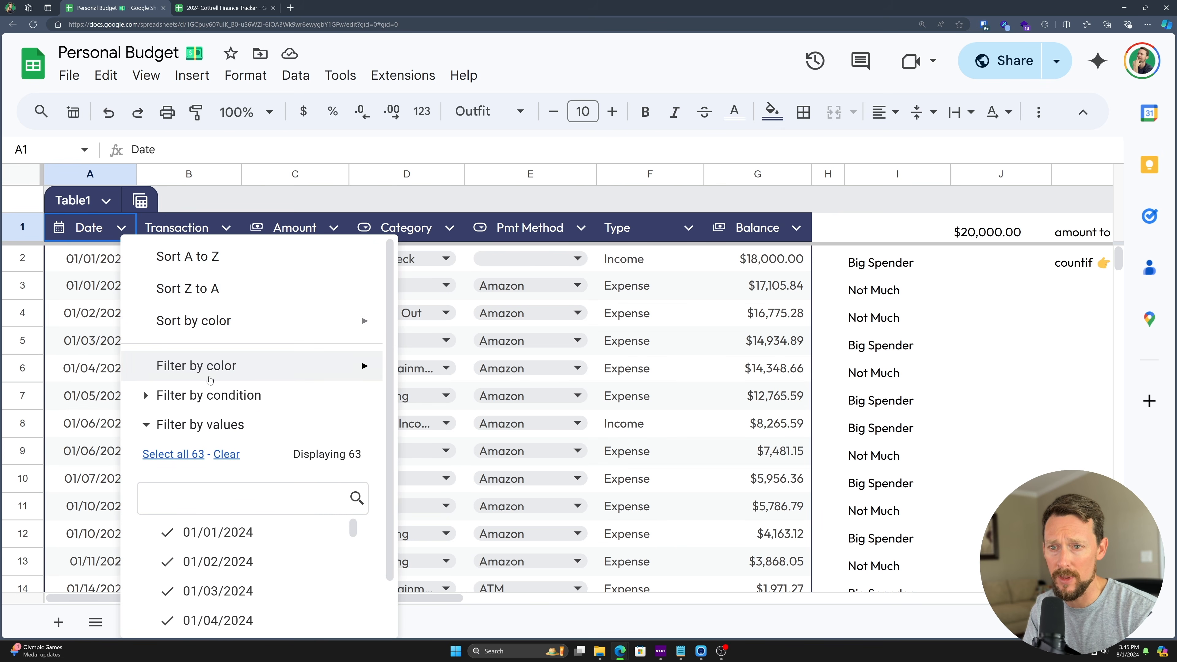
{"action": "scroll", "coordinate": [204, 332], "scroll_direction": "down", "scroll_amount": 1}
{"action": "mouse_move", "coordinate": [204, 332]}
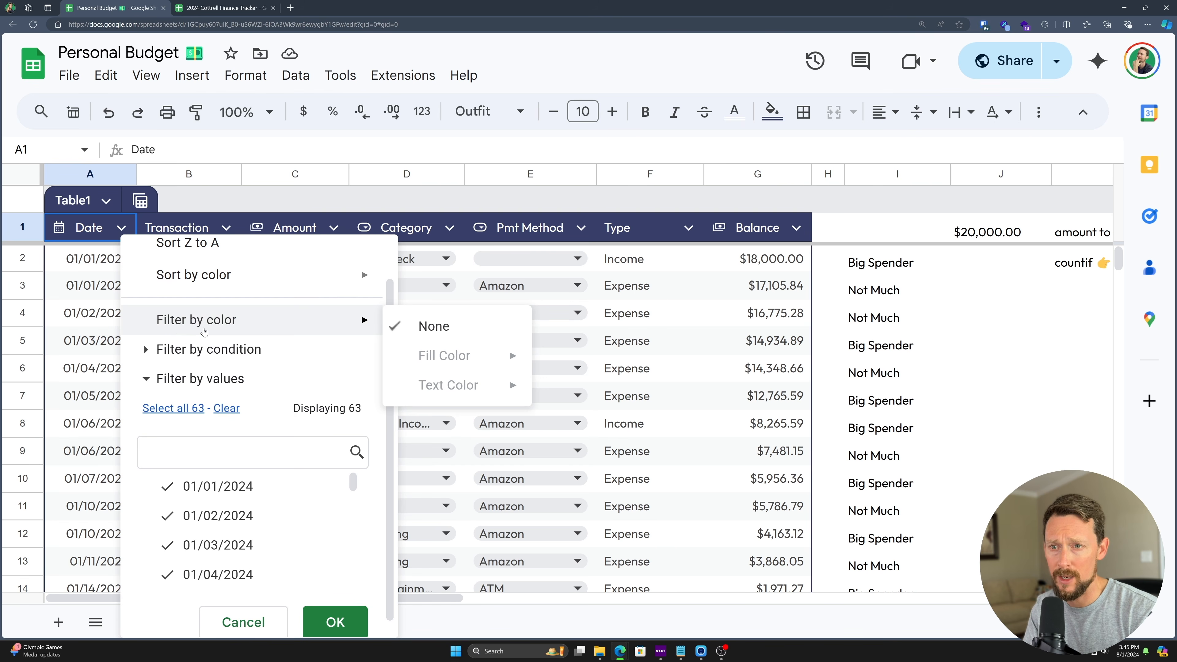
{"action": "left_click", "coordinate": [147, 351]}
{"action": "left_click", "coordinate": [148, 351]}
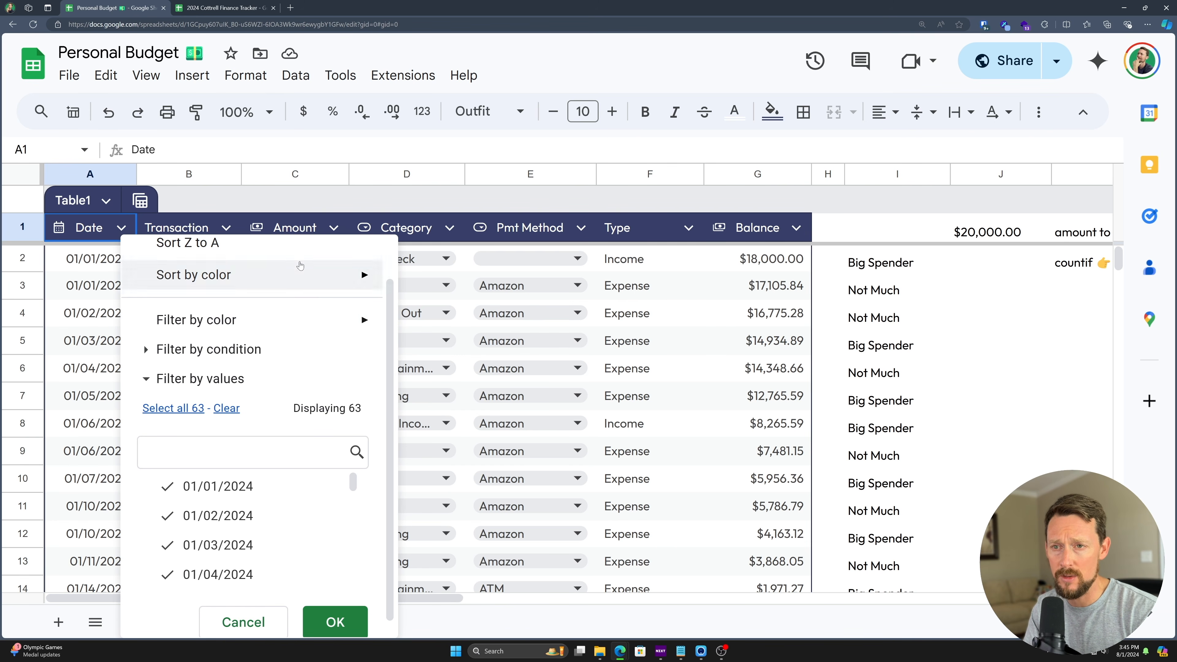
{"action": "left_click", "coordinate": [473, 445]}
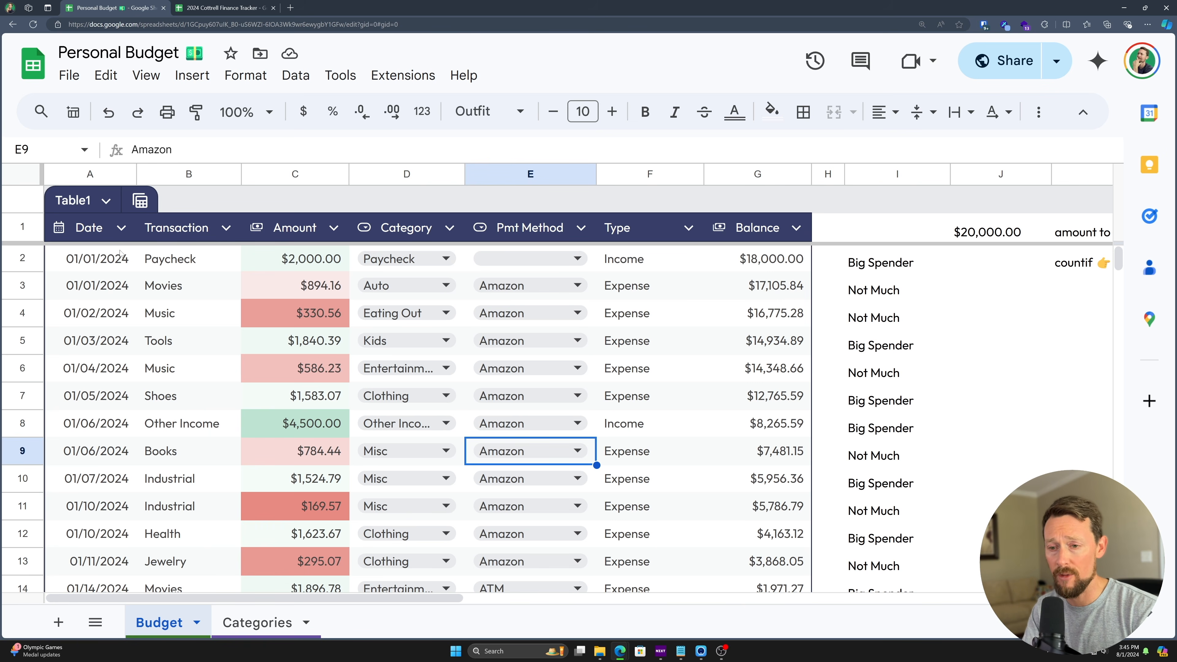
- Add a new sheet set entirely in the Outfit font with gridlines hidden
{"action": "left_click", "coordinate": [58, 622]}
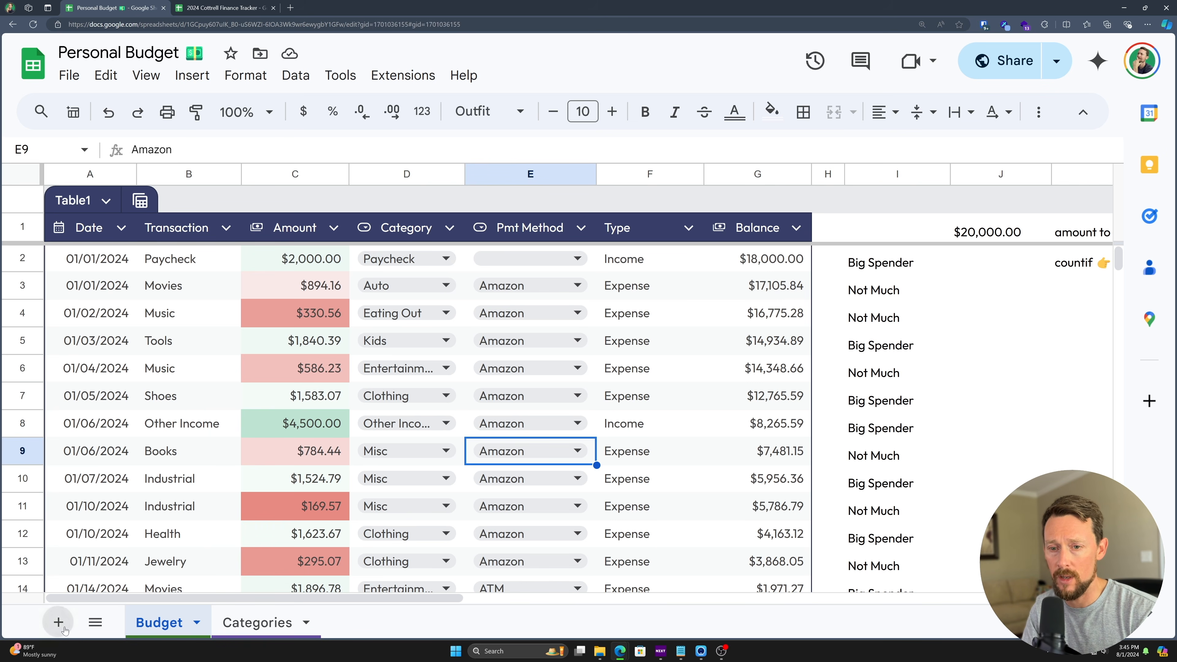
{"action": "key", "text": "ctrl+a"}
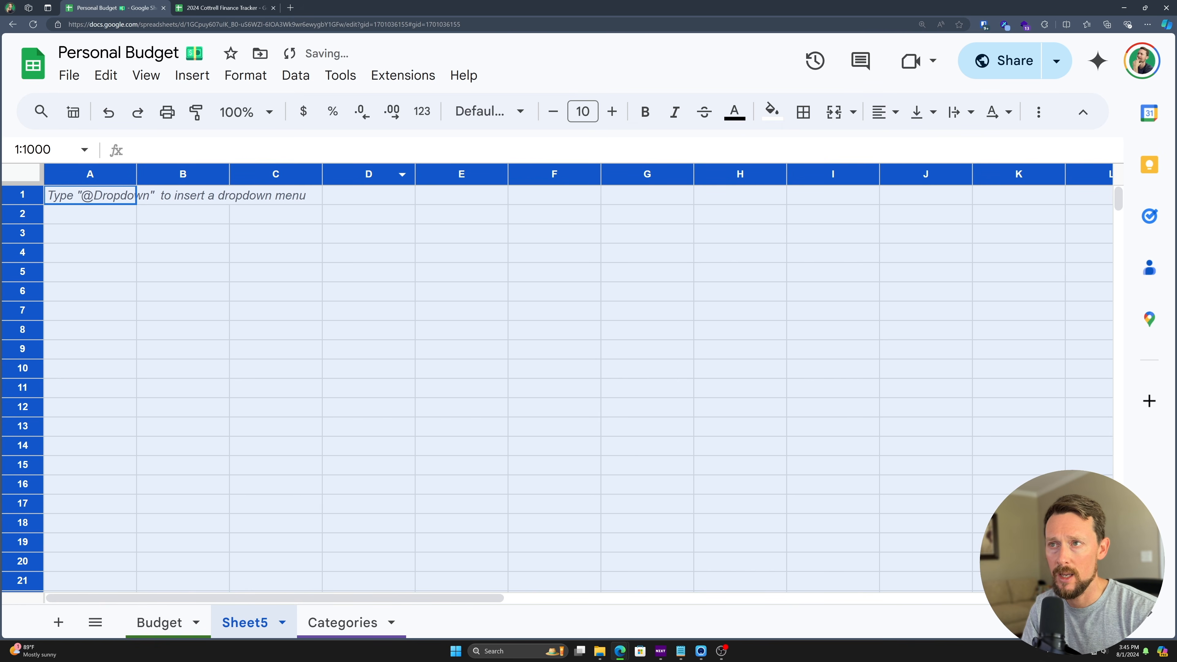
{"action": "left_click", "coordinate": [492, 112]}
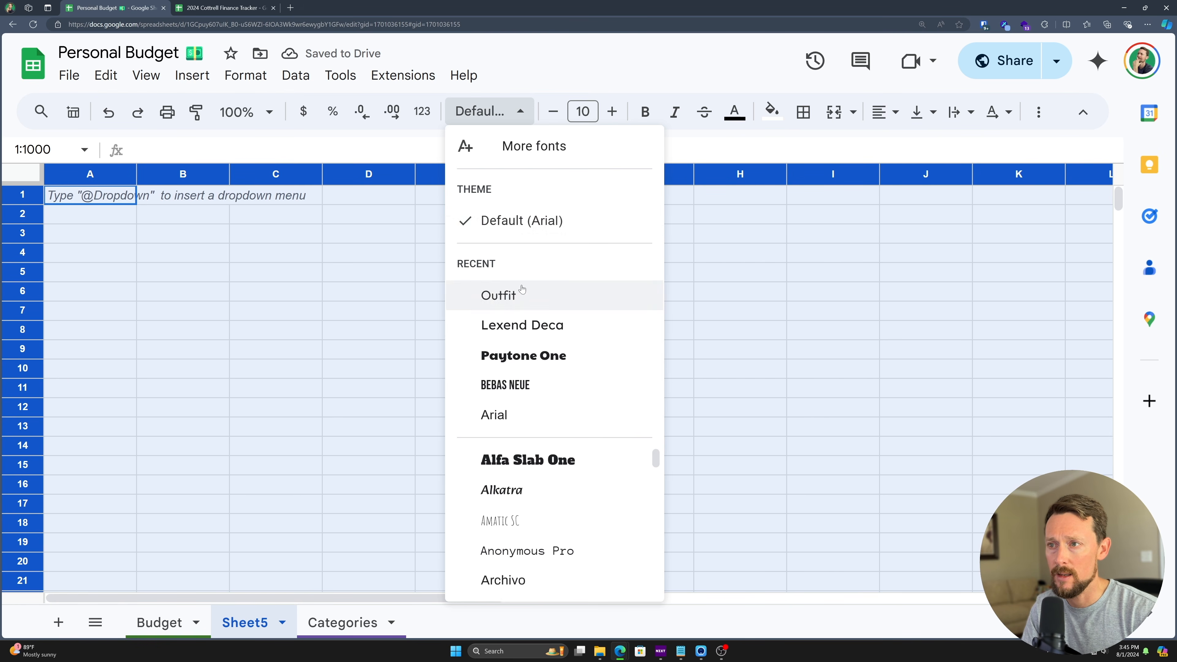
{"action": "left_click", "coordinate": [516, 295]}
{"action": "left_click", "coordinate": [146, 75]}
{"action": "mouse_move", "coordinate": [176, 108]}
{"action": "left_click", "coordinate": [480, 144]}
{"action": "key", "text": "ctrl+plus"}
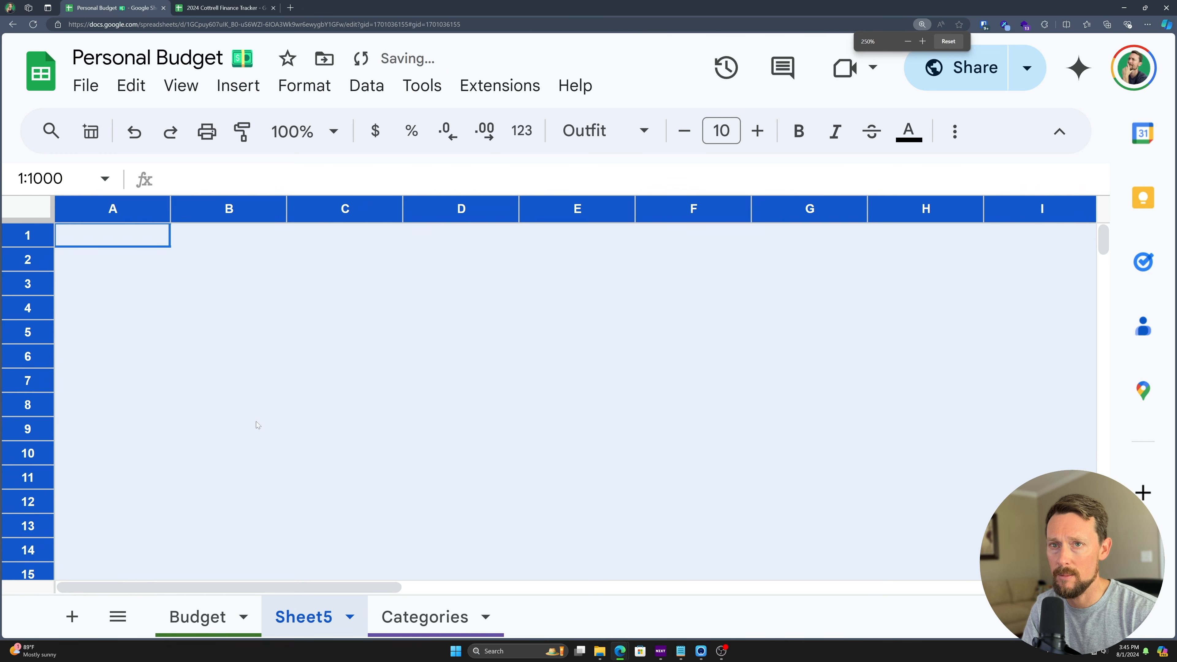
- Rename the sheet Filter, move it after Categories, and colour its tab orange
{"action": "double_click", "coordinate": [330, 617]}
{"action": "type", "text": "Filter"}
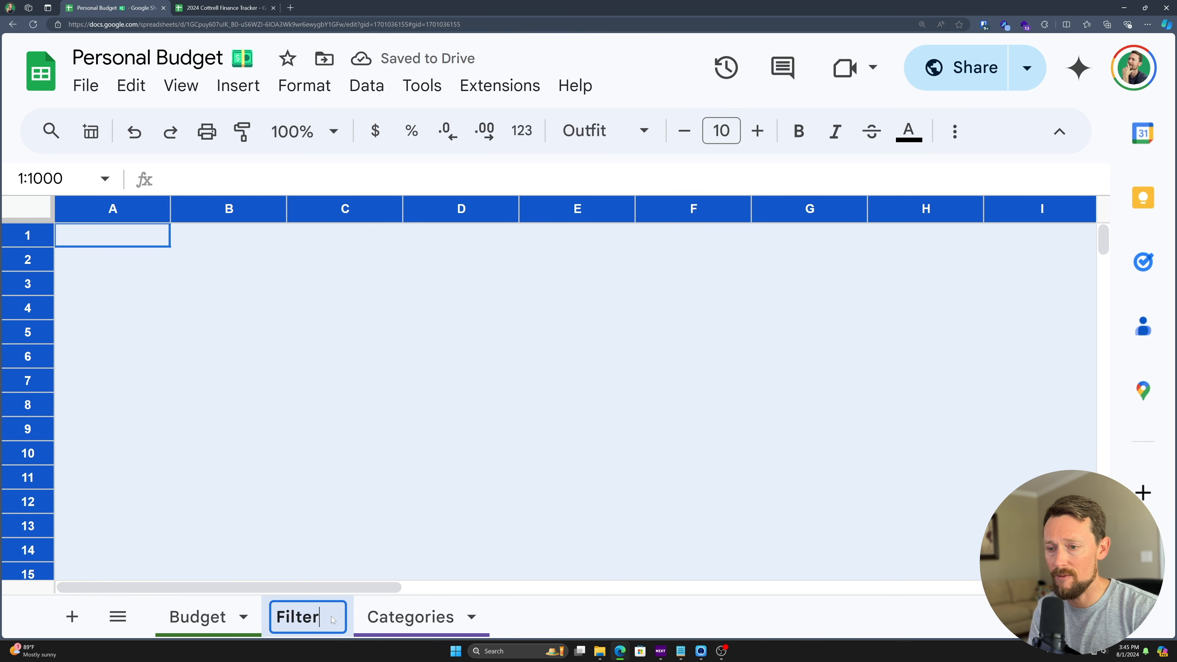
{"action": "key", "text": "Return"}
{"action": "left_click_drag", "start_coordinate": [333, 620], "coordinate": [482, 615]}
{"action": "left_click", "coordinate": [473, 617]}
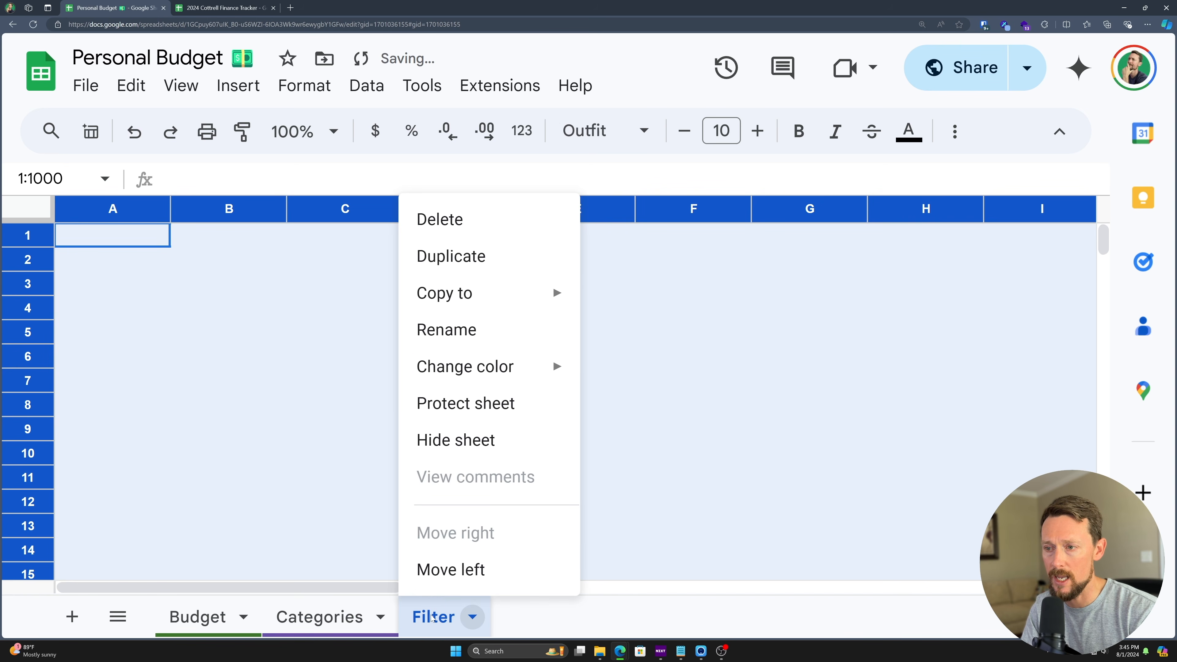
{"action": "mouse_move", "coordinate": [467, 367]}
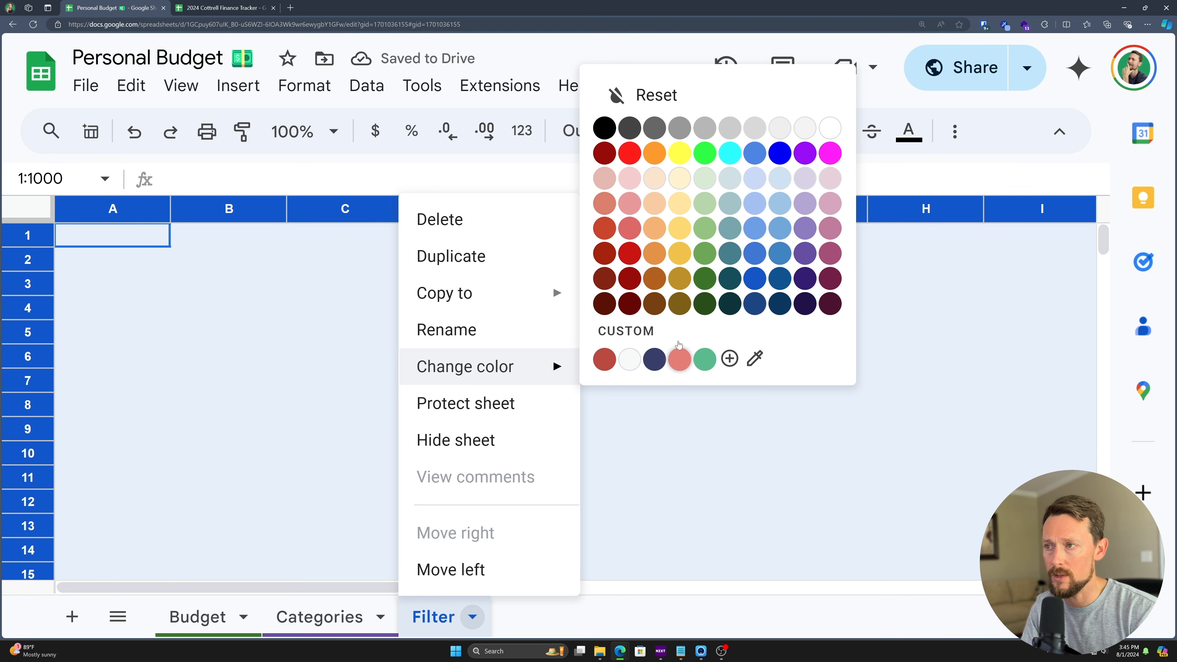
{"action": "left_click", "coordinate": [654, 253]}
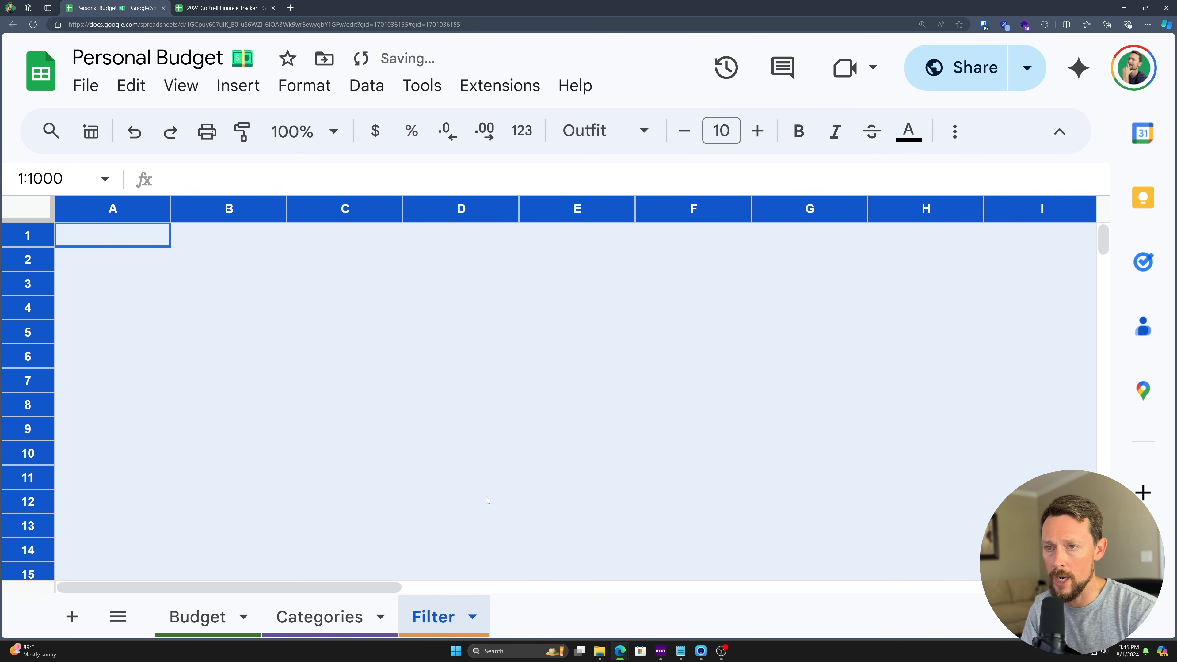
- Start a FILTER formula in Filter A2, then cancel it
{"action": "left_click", "coordinate": [487, 500]}
{"action": "left_click", "coordinate": [128, 266]}
{"action": "type", "text": "lter"}
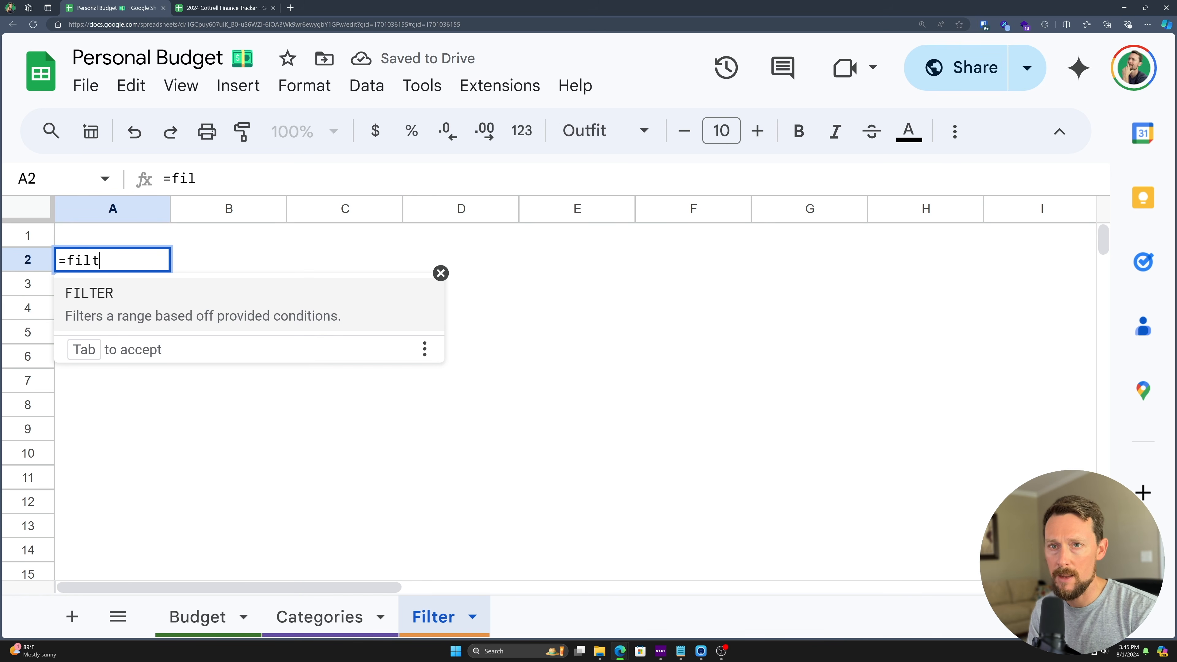
{"action": "key", "text": "Tab"}
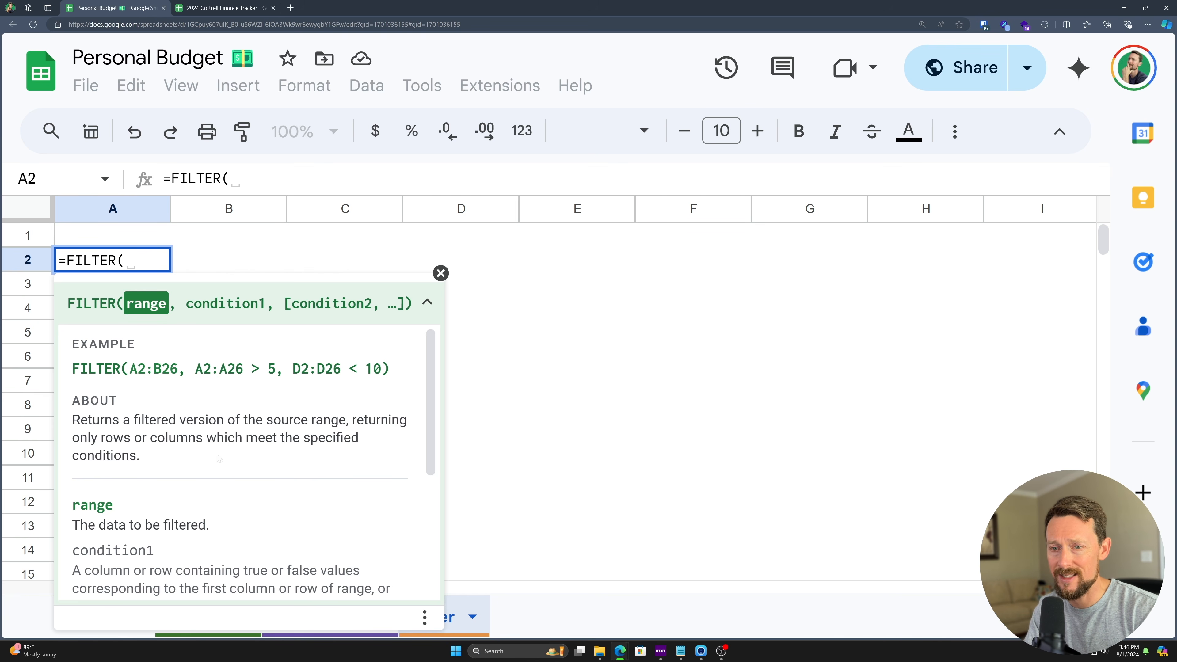
{"action": "key", "text": "Escape"}
- Rename the transactions table on the Budget sheet to Budget
{"action": "left_click", "coordinate": [189, 609]}
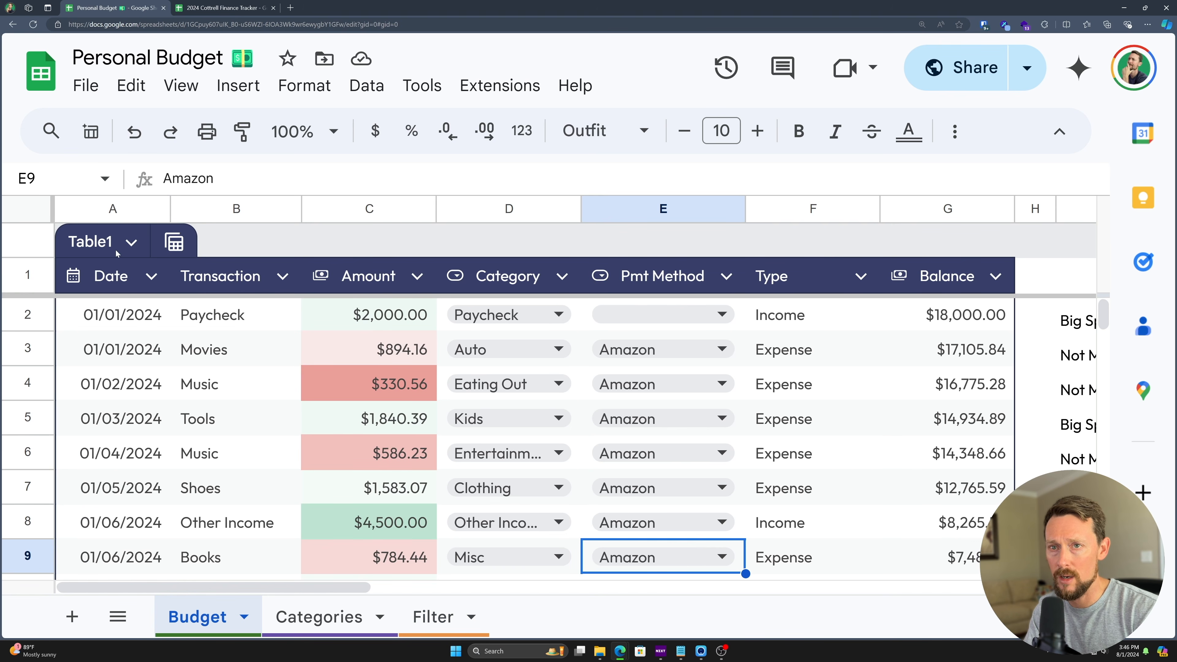
{"action": "left_click", "coordinate": [90, 242]}
{"action": "type", "text": "Budget"}
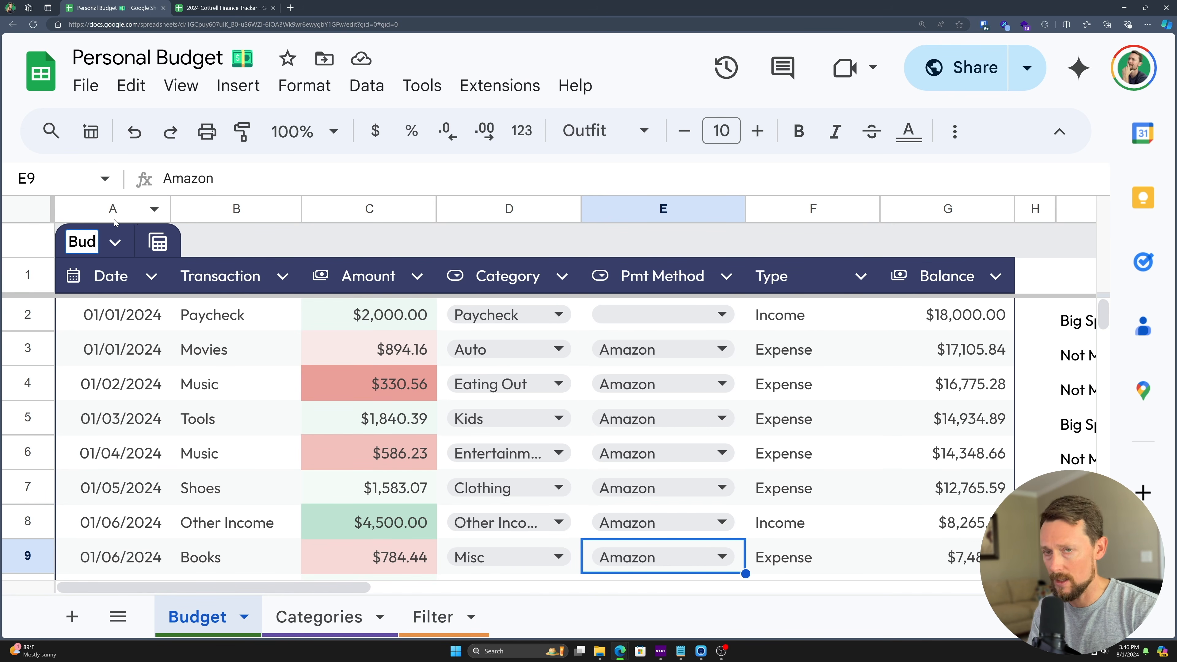
{"action": "key", "text": "Return"}
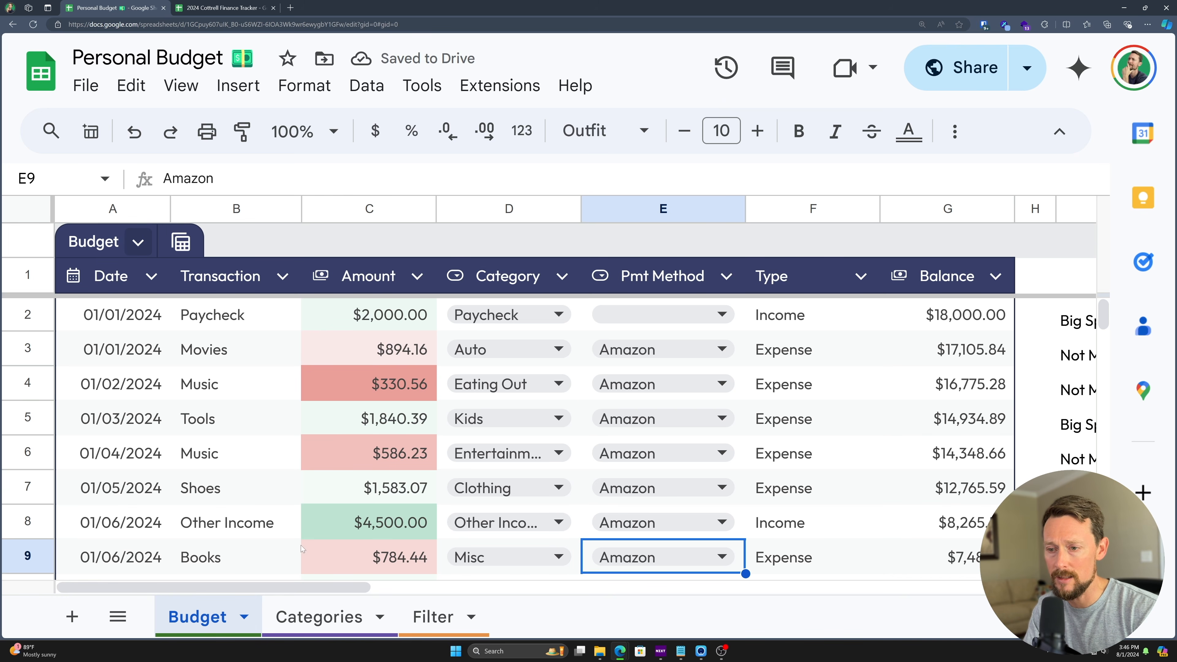
- Back on the Filter sheet, begin typing =FILTER in A2
{"action": "left_click", "coordinate": [431, 612]}
{"action": "type", "text": "=fitler"}
{"action": "key", "text": "BackSpace"}
{"action": "key", "text": "BackSpace"}
{"action": "key", "text": "BackSpace"}
{"action": "key", "text": "BackSpace"}
- Complete =FILTER(Budget,Budget[Category]=A1) in A2
{"action": "type", "text": "lt"}
{"action": "key", "text": "Tab"}
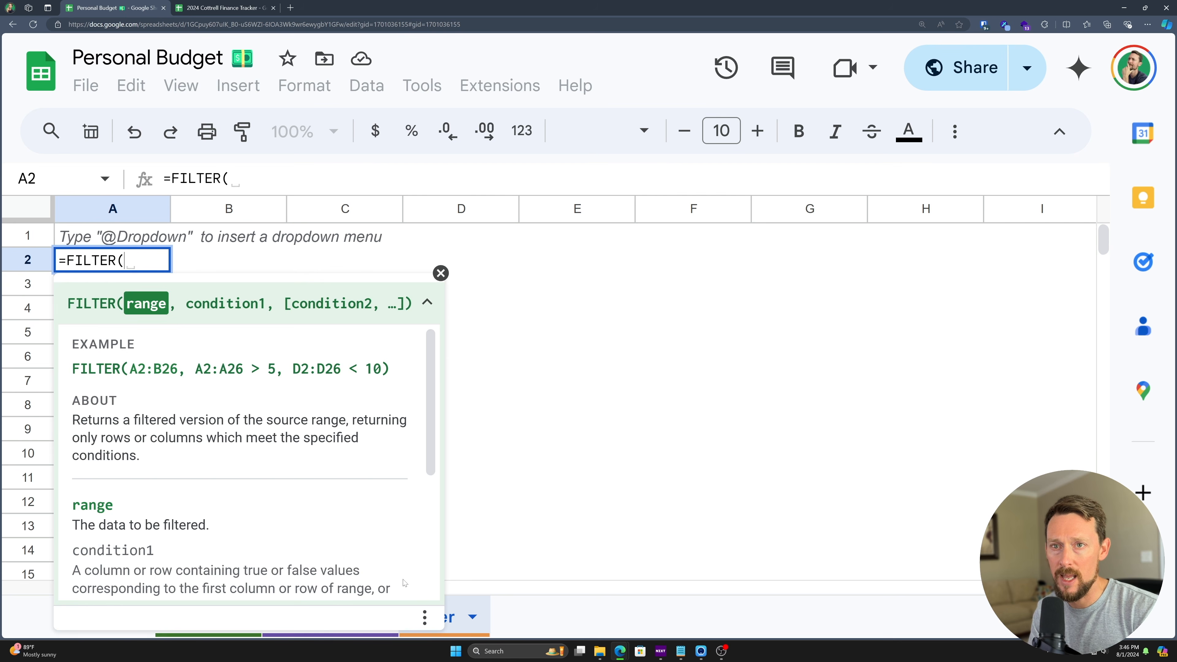
{"action": "type", "text": "bud"}
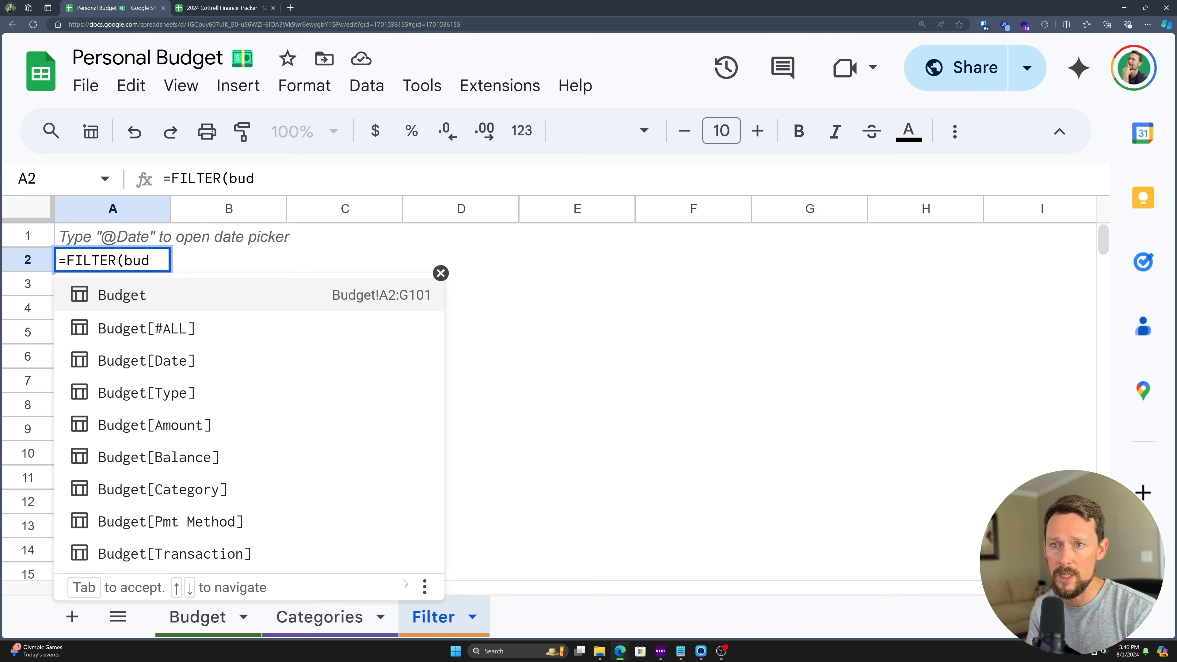
{"action": "key", "text": "Tab"}
{"action": "type", "text": ", "}
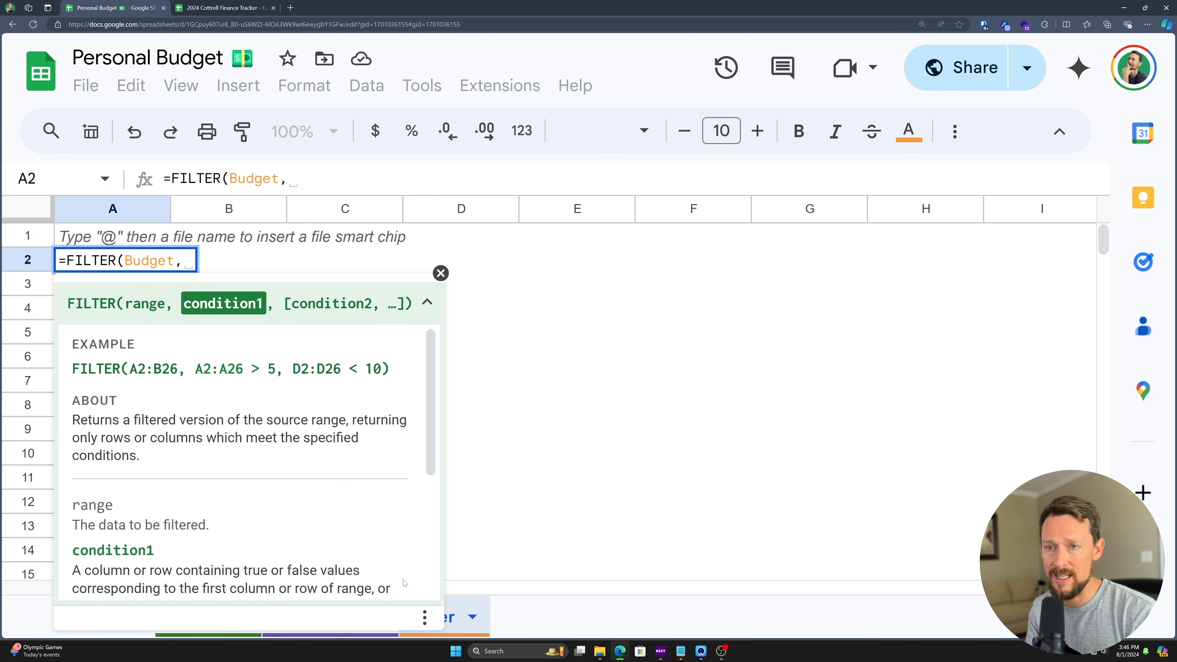
{"action": "type", "text": "budg"}
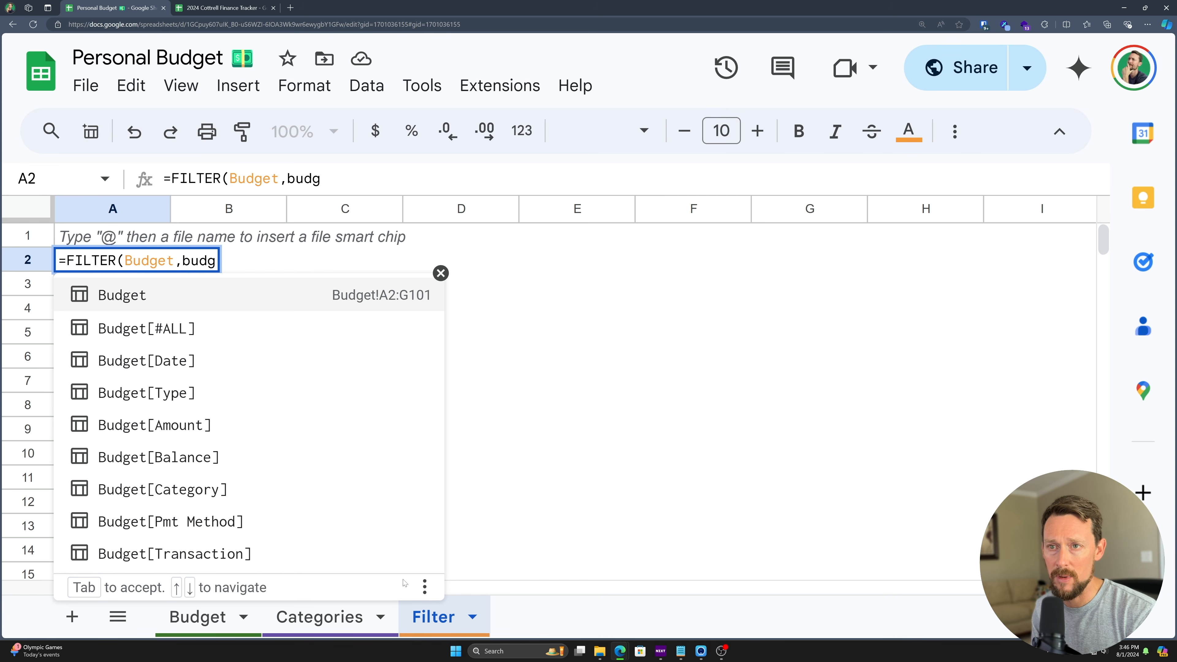
{"action": "key", "text": "Down"}
{"action": "key", "text": "Down"}
{"action": "key", "text": "Down"}
{"action": "key", "text": "Down"}
{"action": "key", "text": "Down"}
{"action": "key", "text": "Down"}
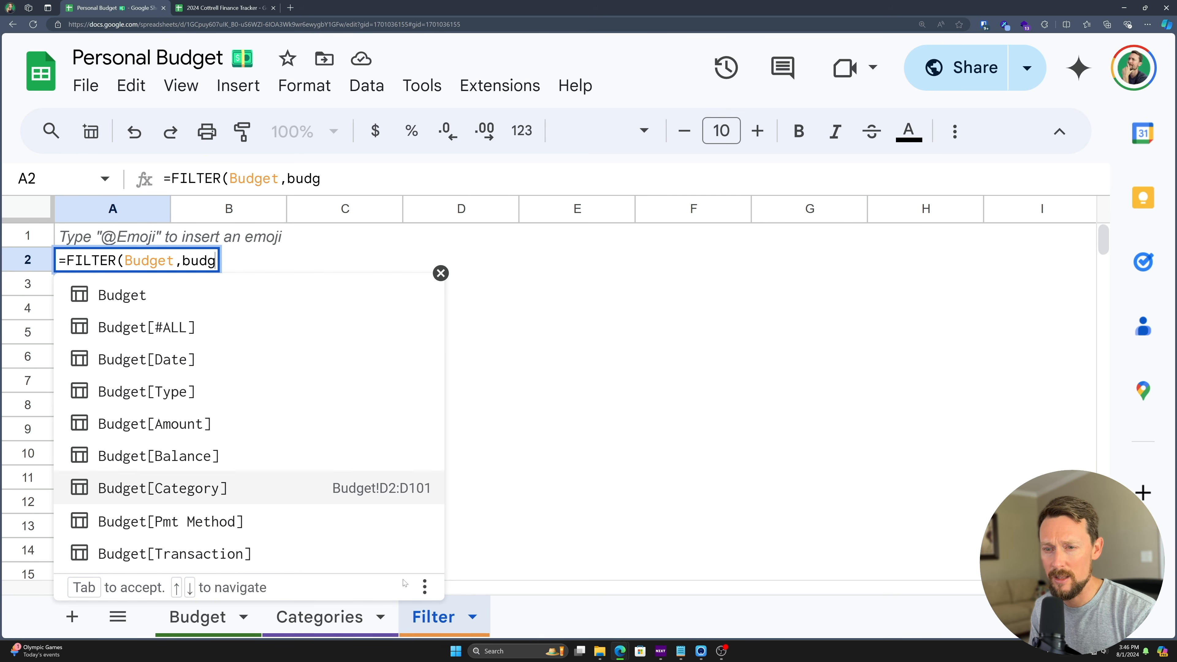
{"action": "key", "text": "Tab"}
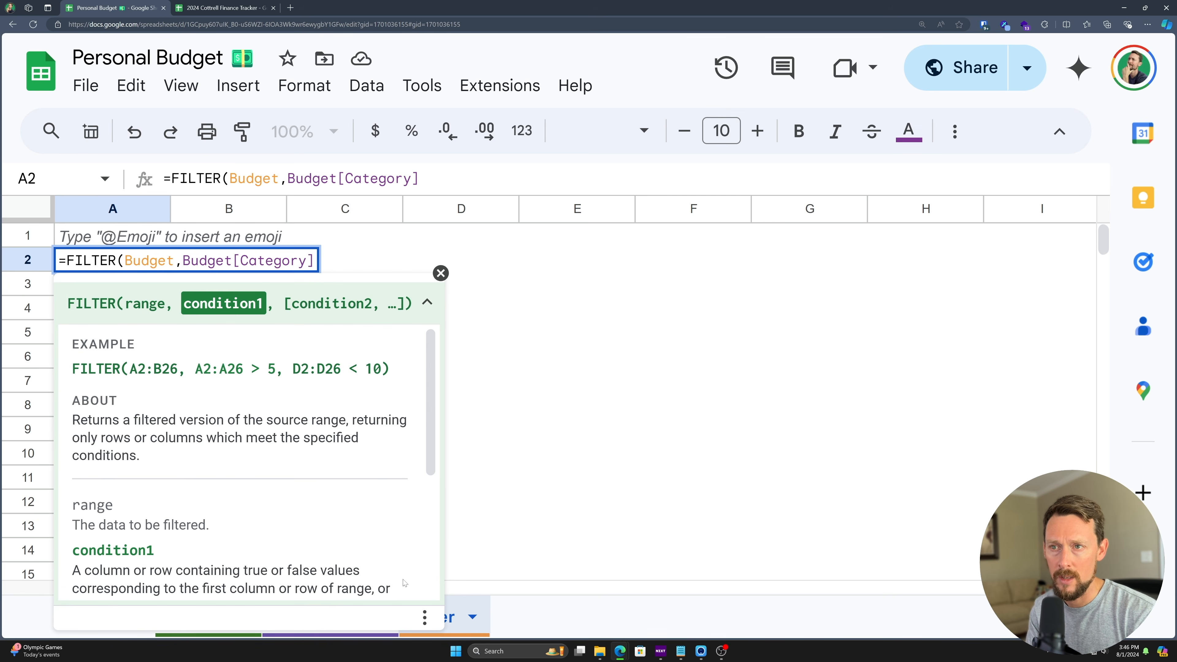
{"action": "type", "text": "=A"}
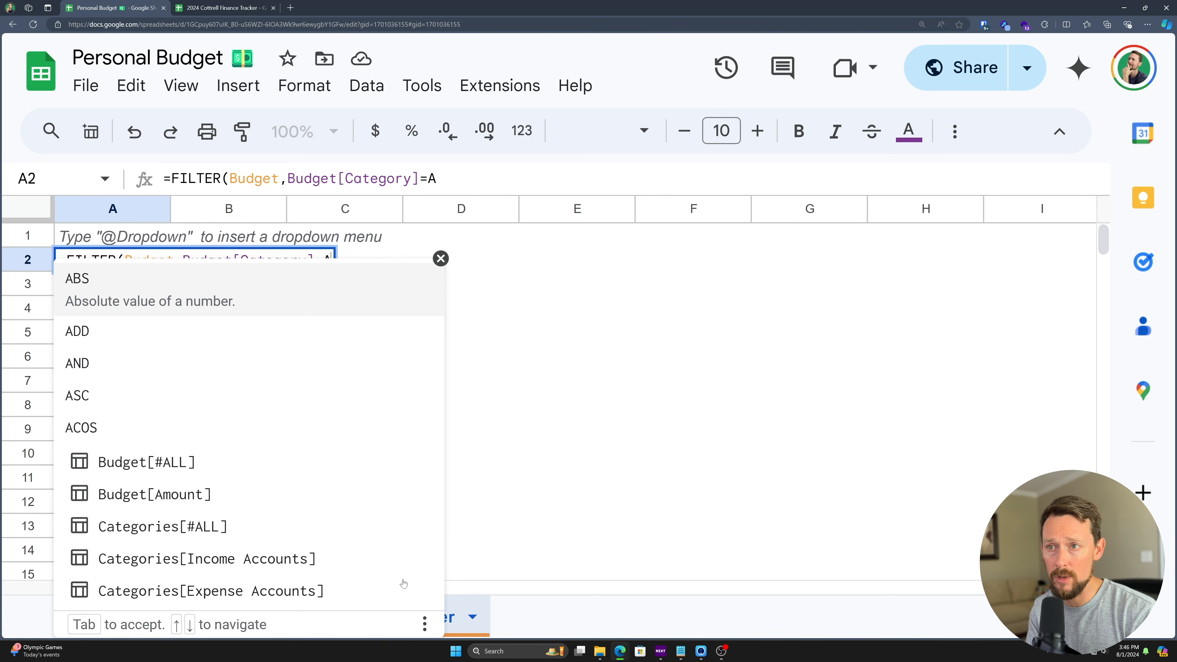
{"action": "type", "text": "1)"}
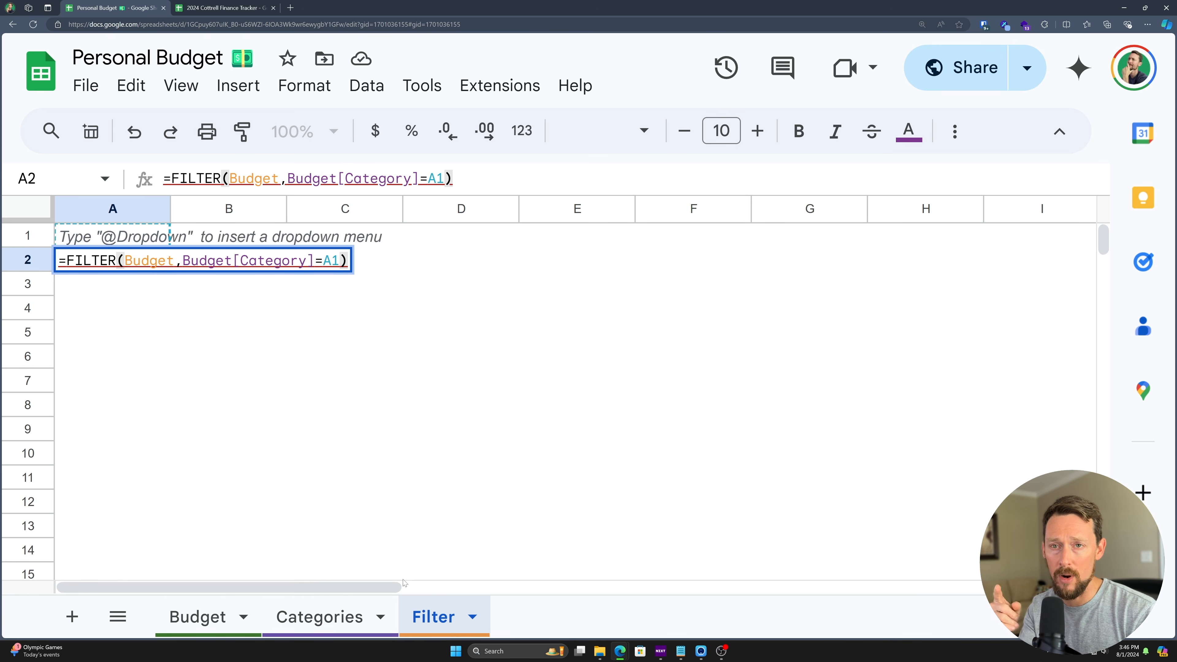
{"action": "key", "text": "Return"}
- Enter Auto in A1 to list the four Auto transactions
{"action": "key", "text": "Up"}
{"action": "key", "text": "Up"}
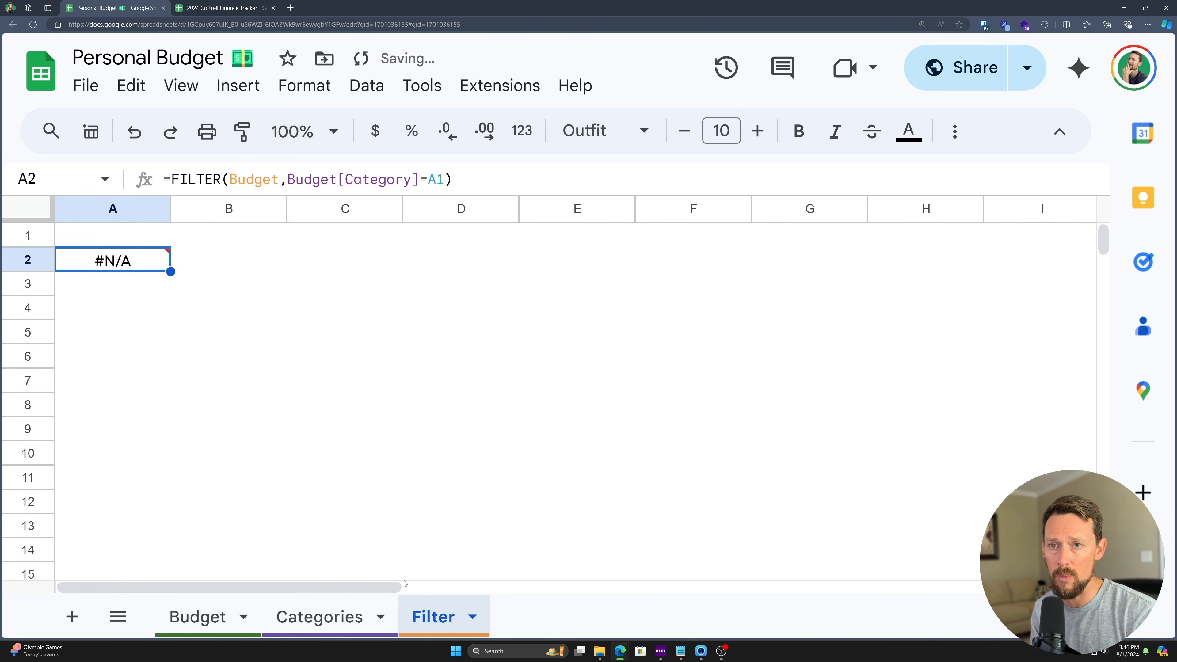
{"action": "type", "text": "Auto"}
{"action": "key", "text": "Return"}
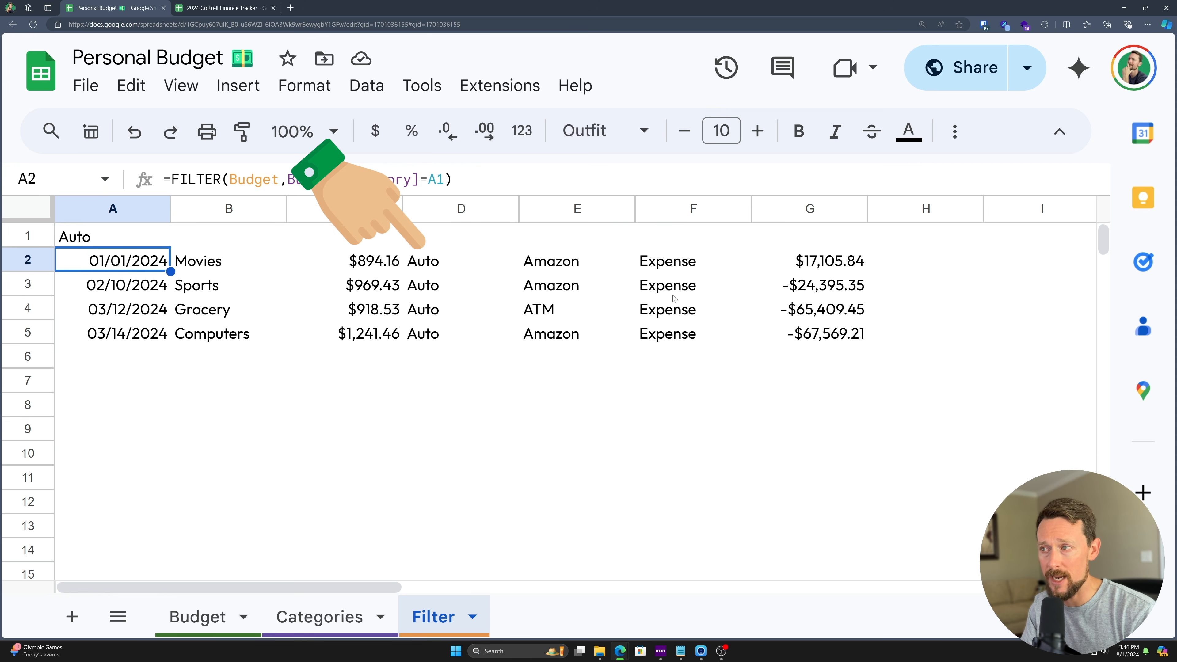
- Paste the Budget header row A1:G1 as a bold new row 2 on Filter
{"action": "left_click", "coordinate": [214, 617]}
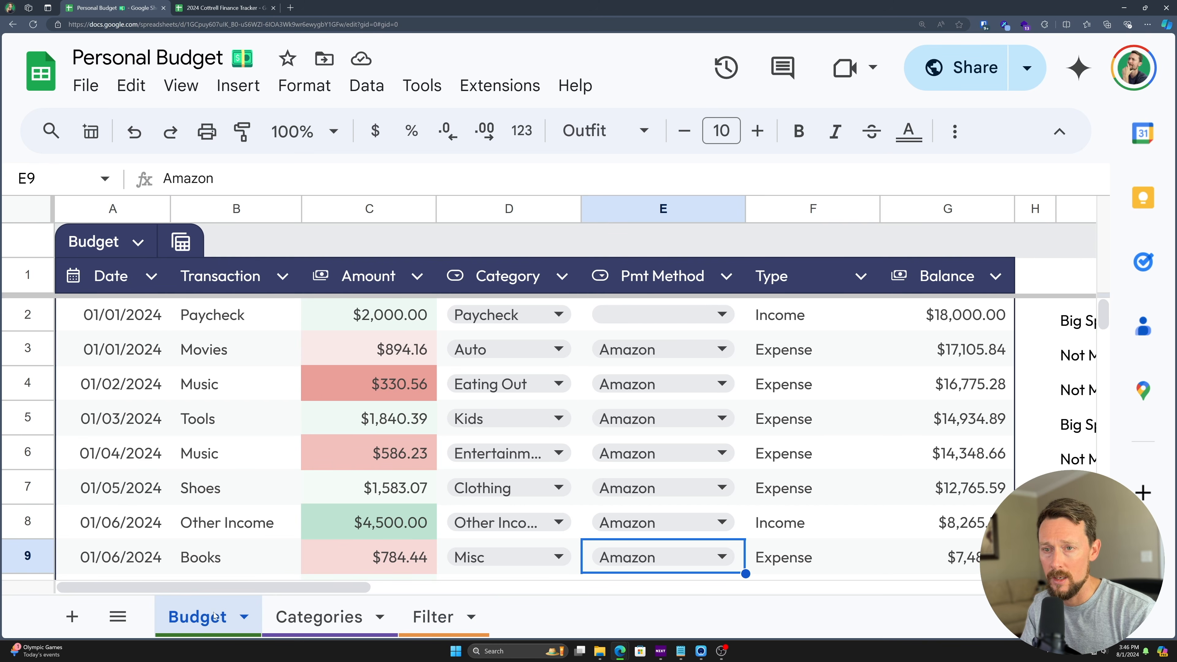
{"action": "left_click_drag", "start_coordinate": [128, 267], "coordinate": [921, 284]}
{"action": "key", "text": "ctrl+c"}
{"action": "left_click", "coordinate": [448, 603]}
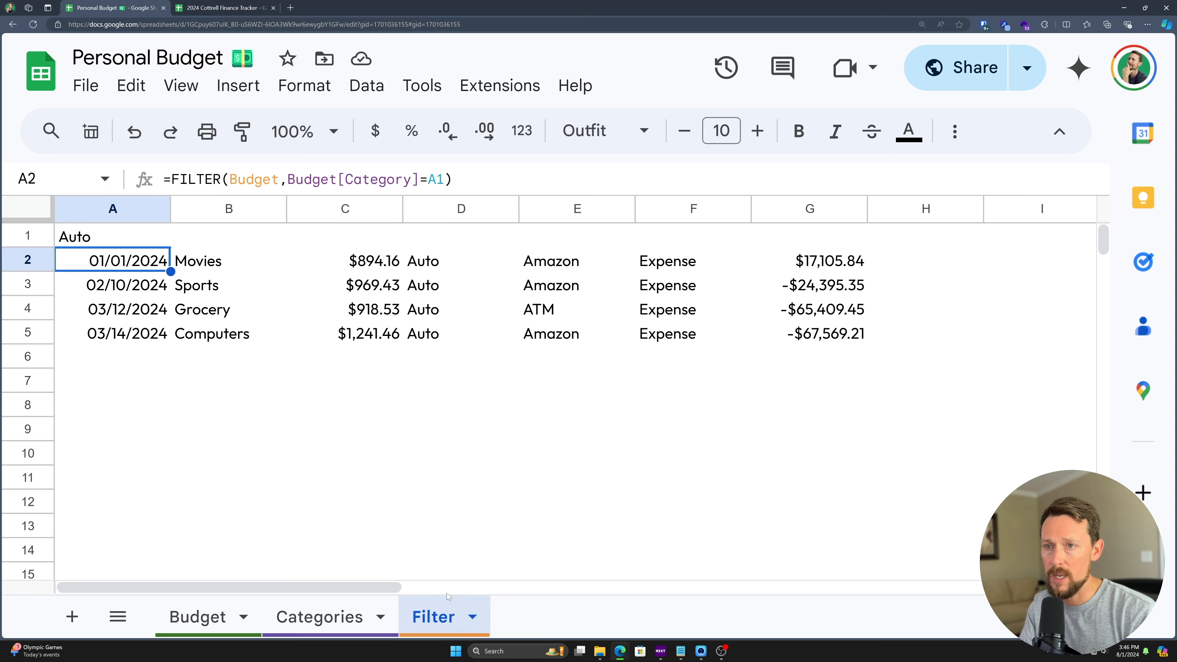
{"action": "right_click", "coordinate": [27, 260]}
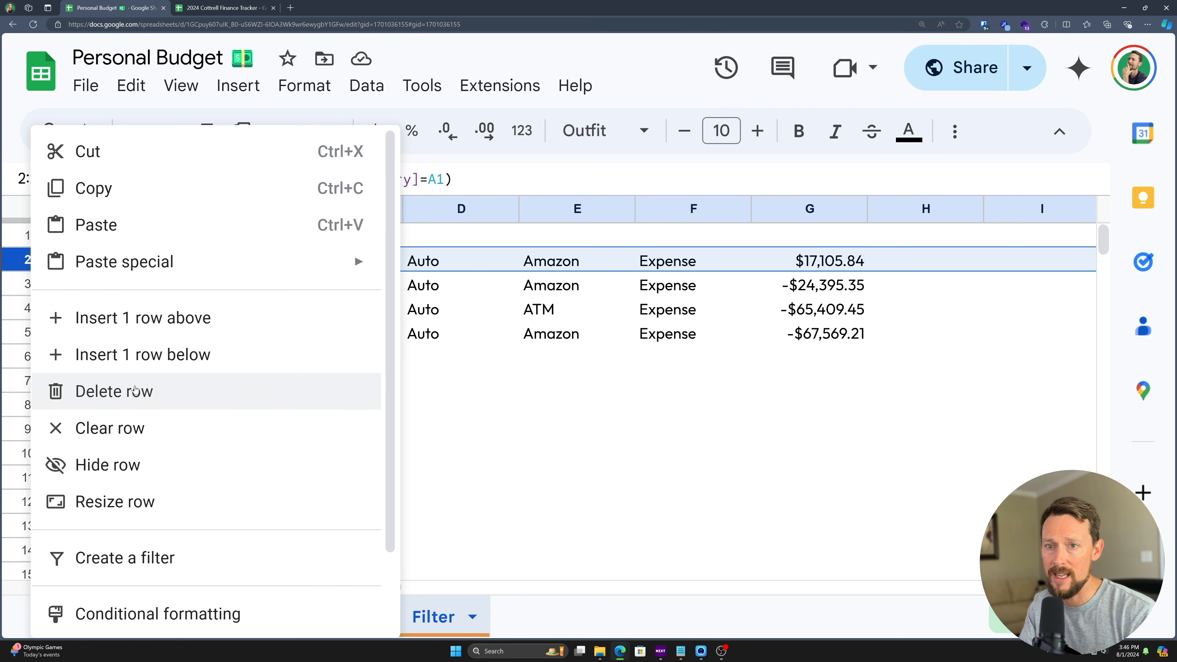
{"action": "left_click", "coordinate": [165, 327]}
{"action": "left_click", "coordinate": [118, 262]}
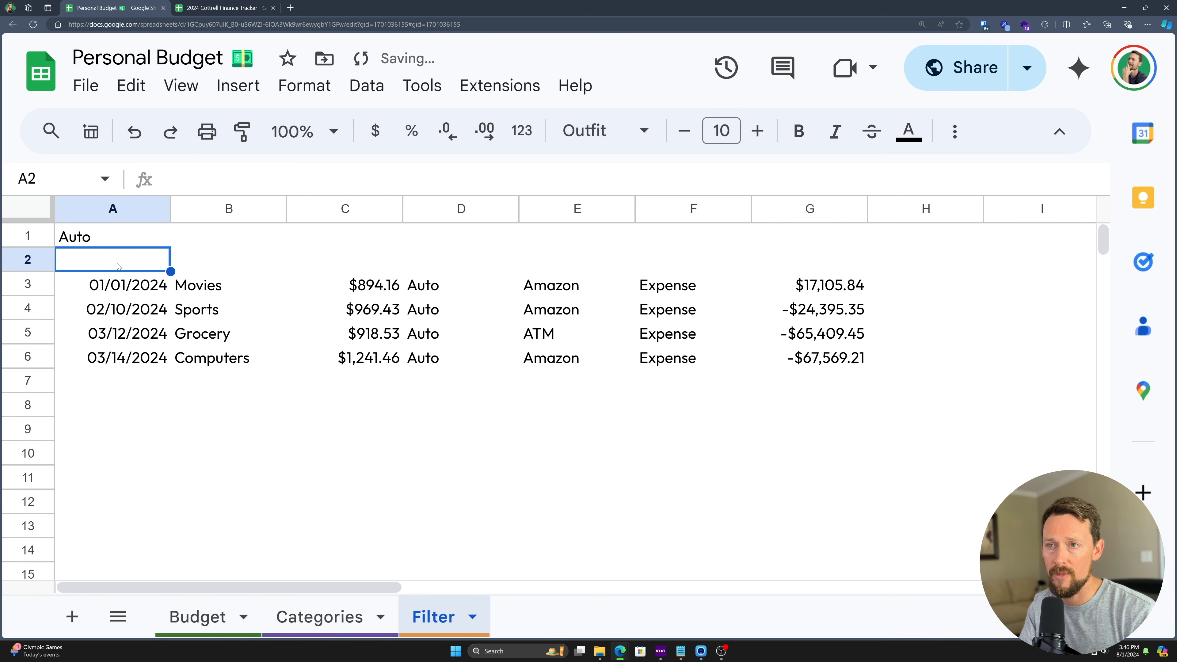
{"action": "key", "text": "ctrl+v"}
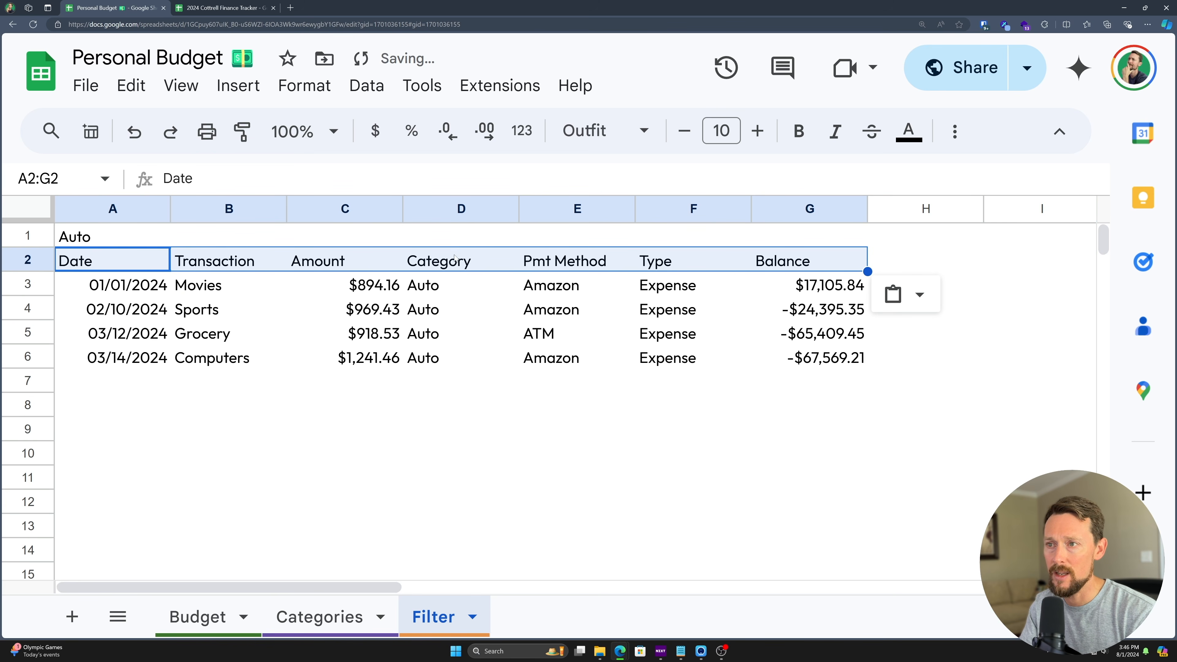
{"action": "key", "text": "ctrl+b"}
{"action": "left_click", "coordinate": [352, 333]}
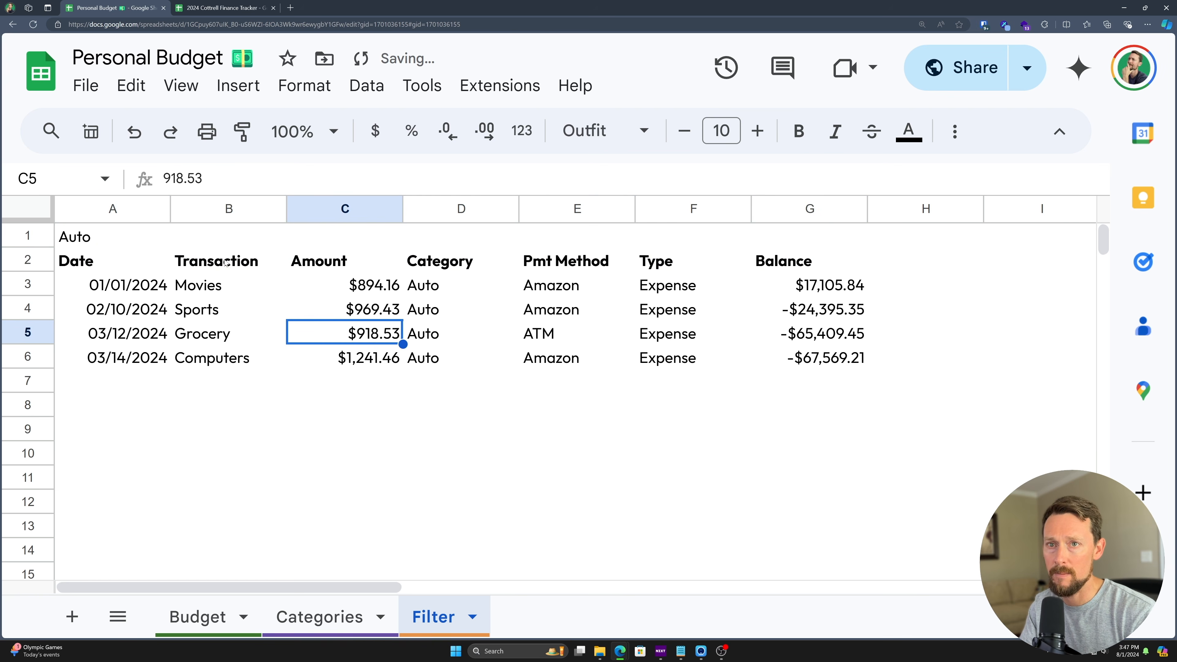
- Move Auto to B1 and label A1 "Filter by:" in the Outfit font
{"action": "left_click", "coordinate": [129, 237]}
{"action": "key", "text": "ctrl+x"}
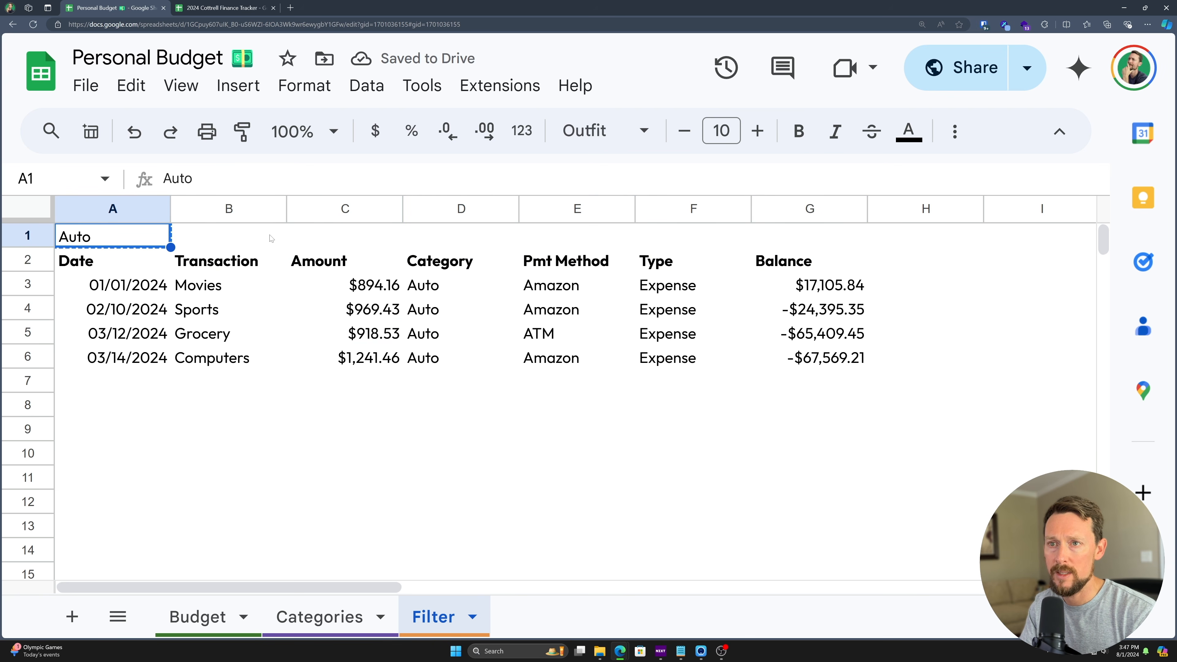
{"action": "key", "text": "Right"}
{"action": "key", "text": "ctrl+v"}
{"action": "left_click", "coordinate": [134, 237]}
{"action": "type", "text": "Filter "}
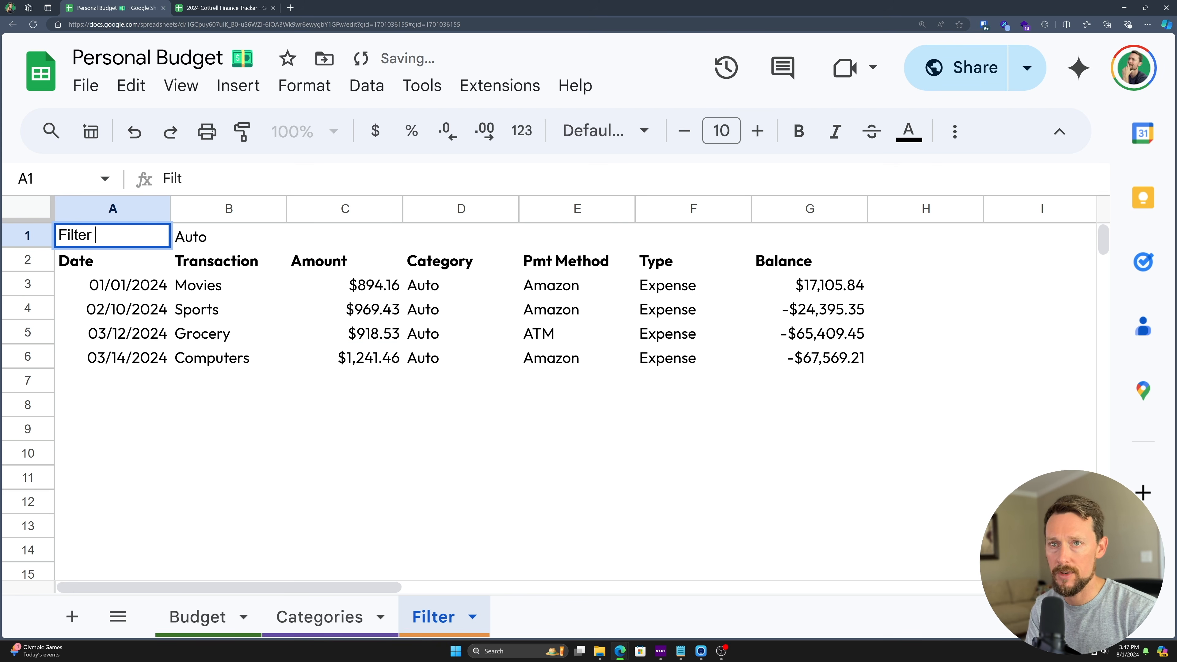
{"action": "type", "text": "by:"}
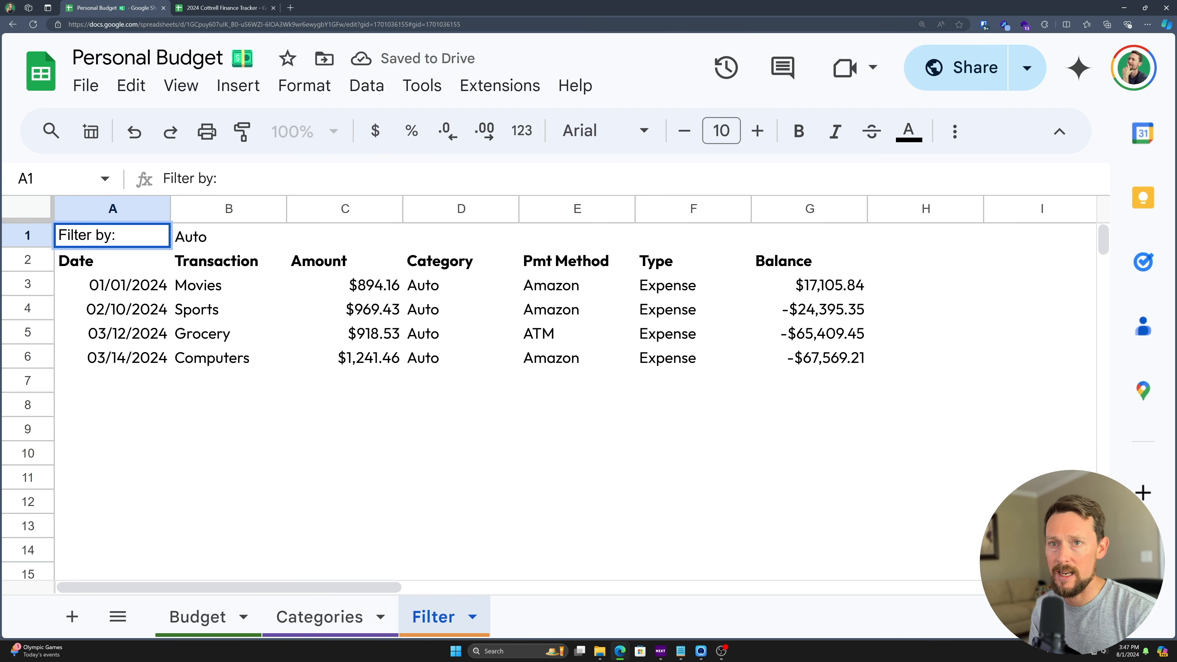
{"action": "key", "text": "Return"}
{"action": "left_click", "coordinate": [118, 238]}
{"action": "left_click", "coordinate": [603, 131]}
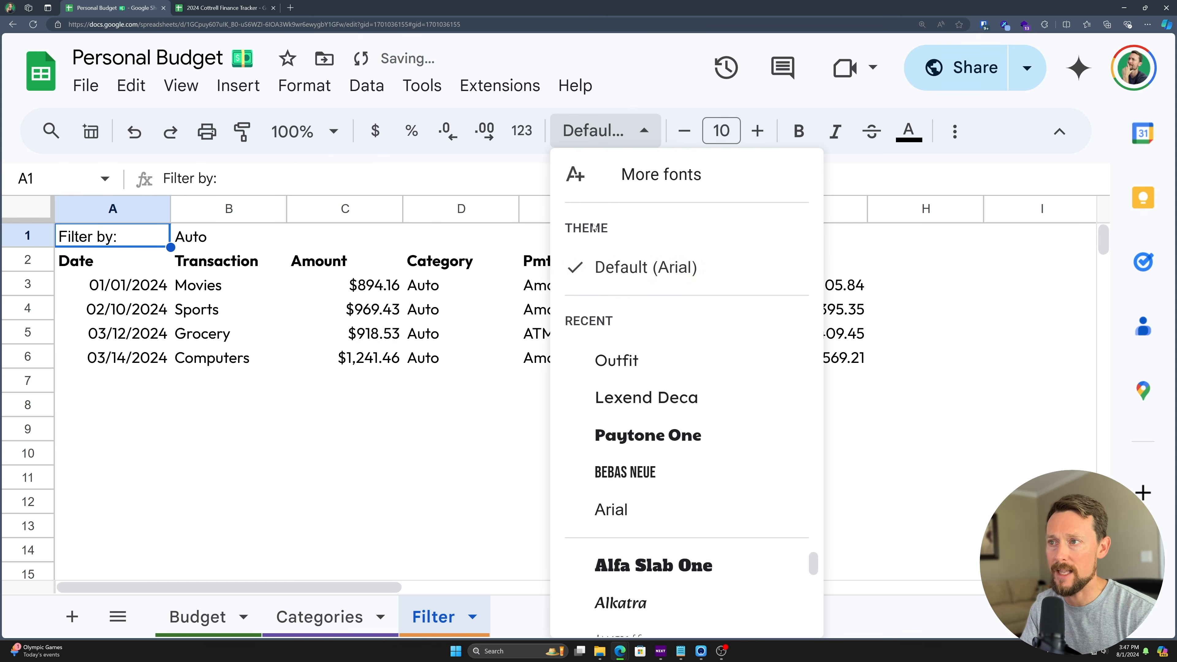
{"action": "left_click", "coordinate": [615, 361]}
{"action": "left_click", "coordinate": [345, 363]}
{"action": "left_click", "coordinate": [216, 244]}
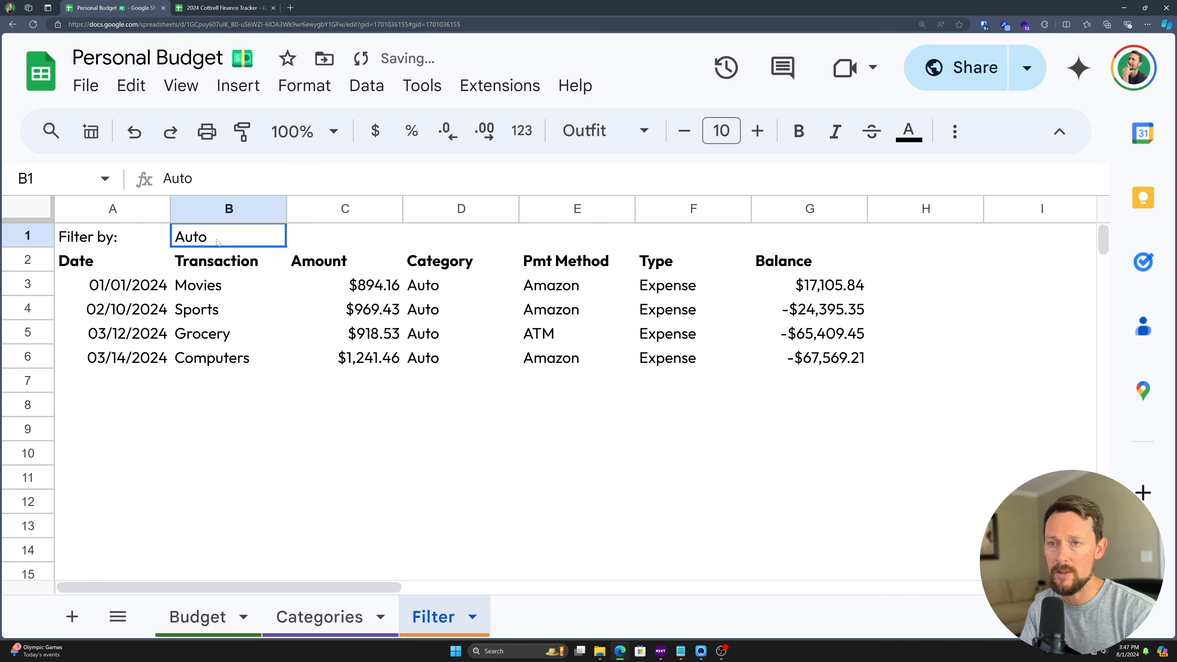
- Filter by Misc and freeze rows 1 and 2 above the results
{"action": "type", "text": "Misc"}
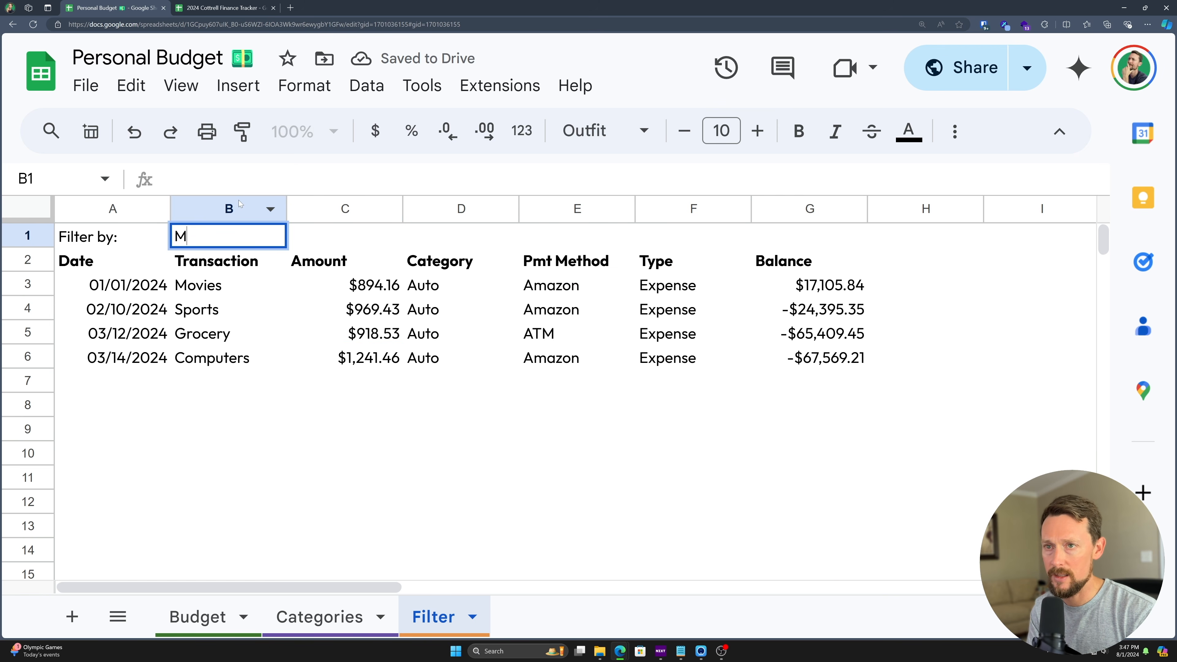
{"action": "key", "text": "Return"}
{"action": "scroll", "coordinate": [402, 275], "scroll_direction": "down", "scroll_amount": 6}
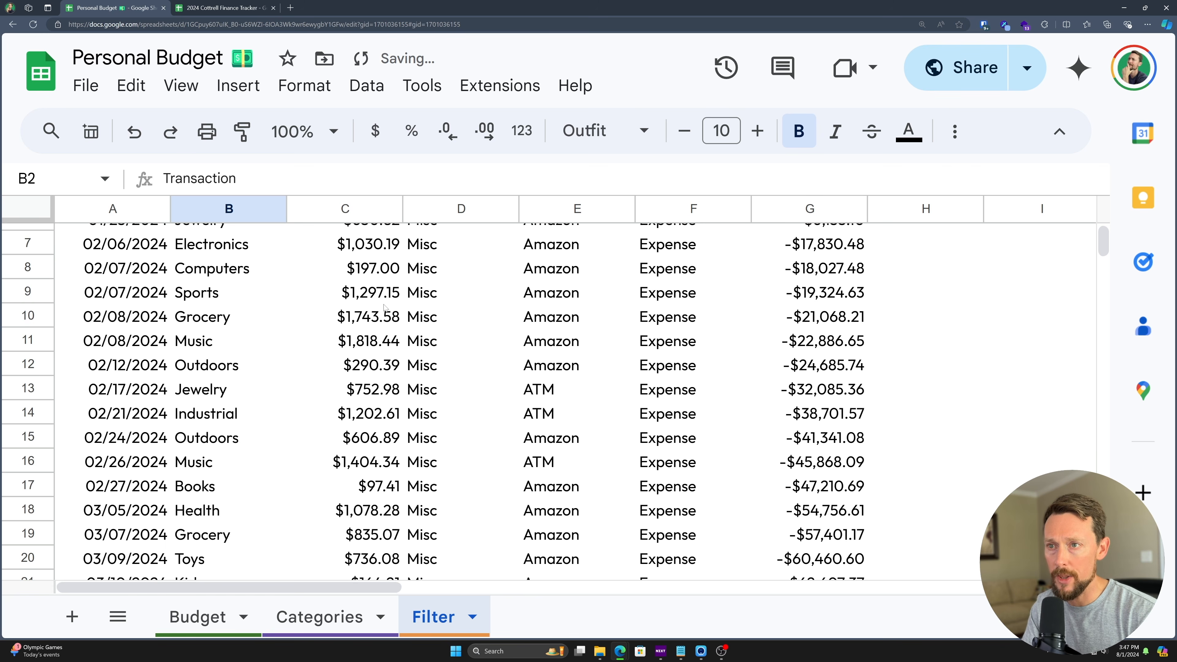
{"action": "scroll", "coordinate": [401, 275], "scroll_direction": "up", "scroll_amount": 7}
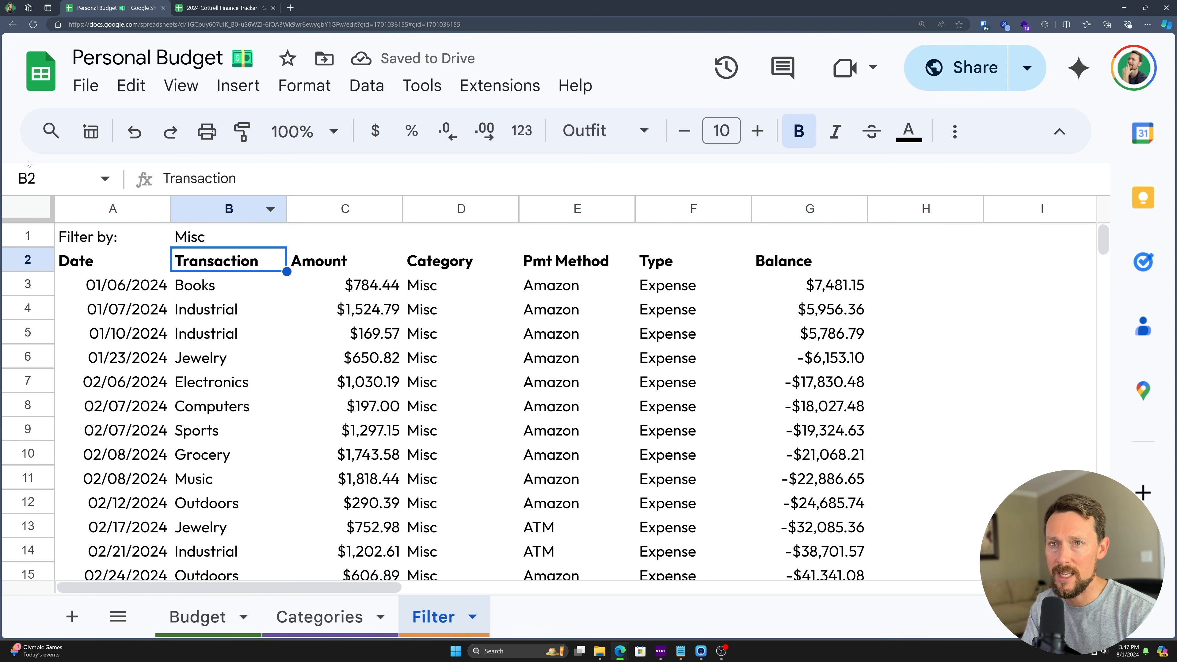
{"action": "left_click_drag", "start_coordinate": [28, 218], "coordinate": [37, 275]}
{"action": "scroll", "coordinate": [238, 337], "scroll_direction": "down", "scroll_amount": 4}
{"action": "scroll", "coordinate": [238, 337], "scroll_direction": "up", "scroll_amount": 4}
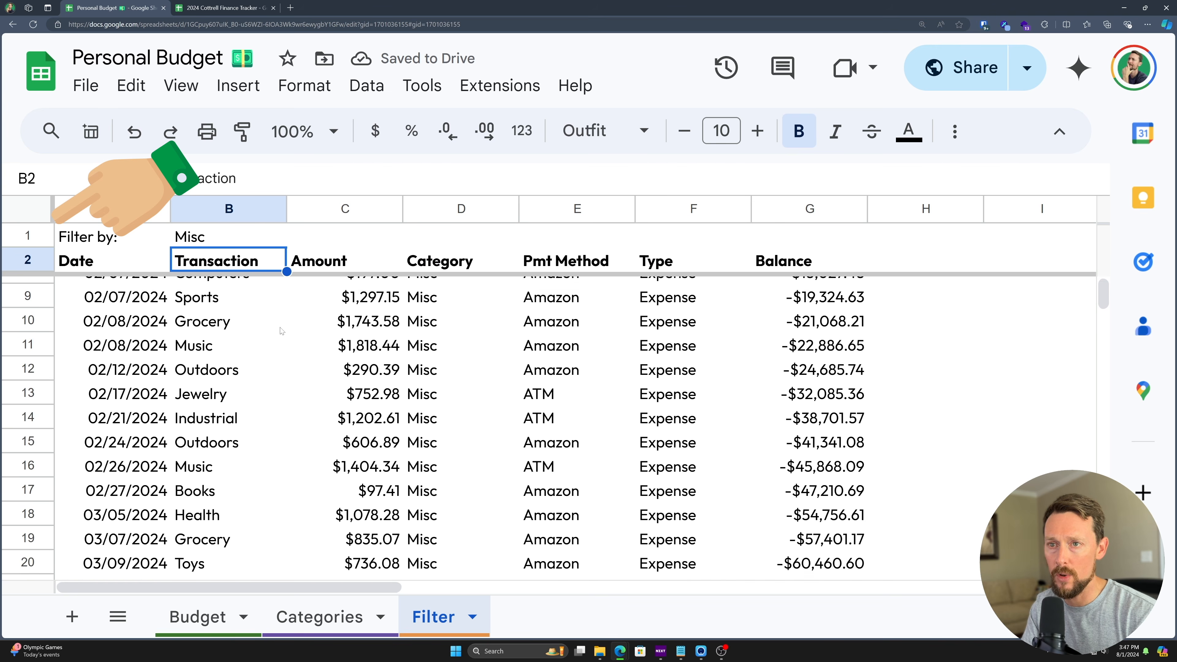
- Change the filter criterion in B1 to Paycheck
{"action": "left_click", "coordinate": [183, 245]}
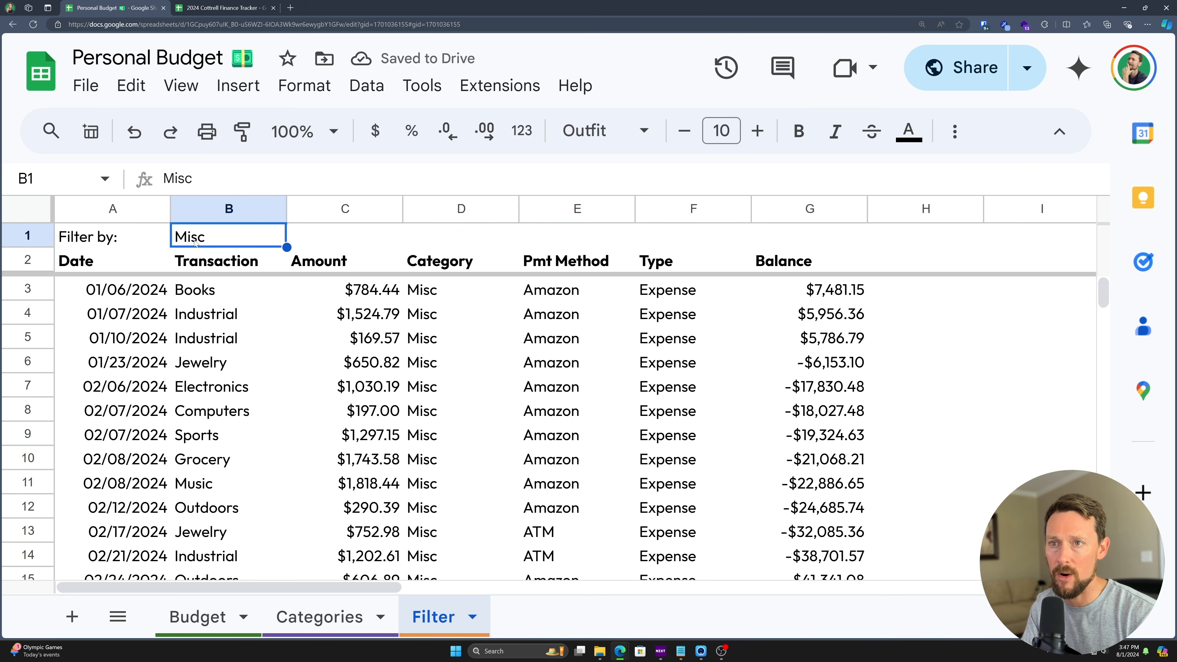
{"action": "left_click_drag", "start_coordinate": [39, 275], "coordinate": [84, 274]}
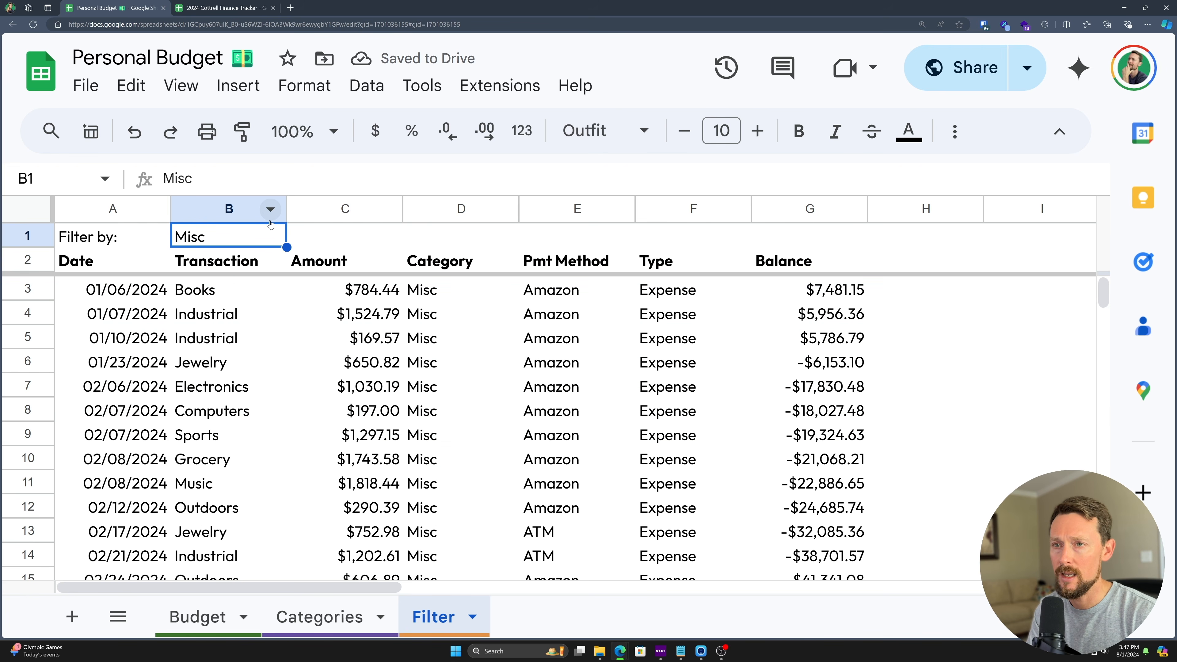
{"action": "type", "text": "Paycheck"}
{"action": "key", "text": "Return"}
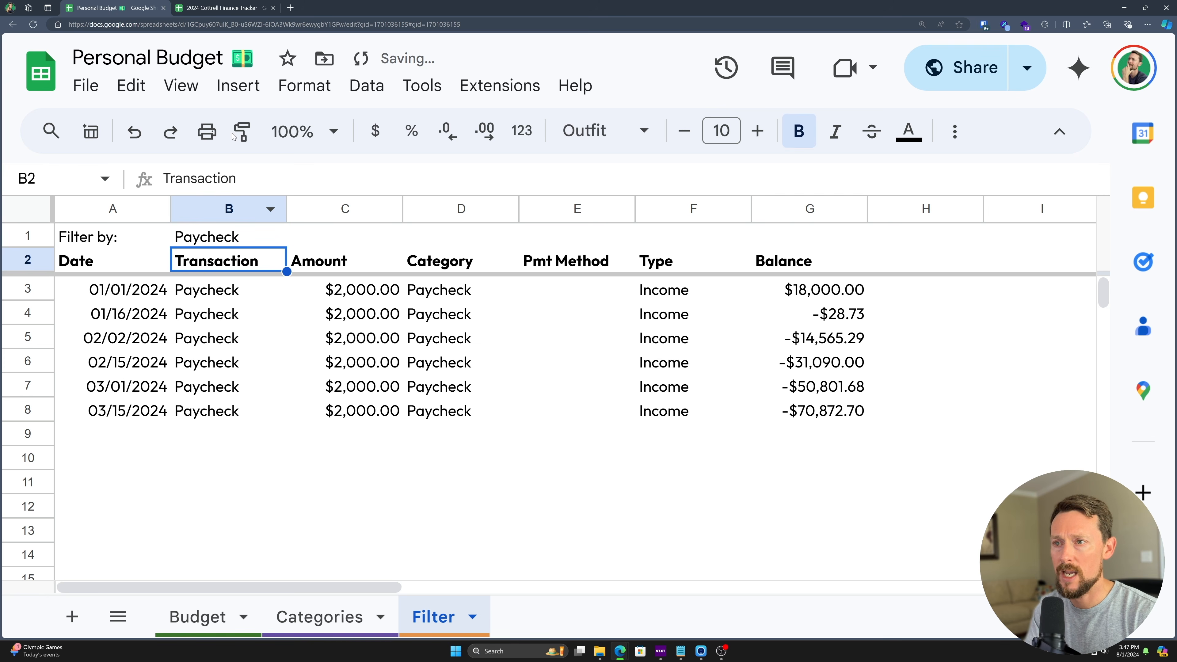
{"action": "left_click", "coordinate": [266, 239]}
{"action": "type", "text": "Other Income"}
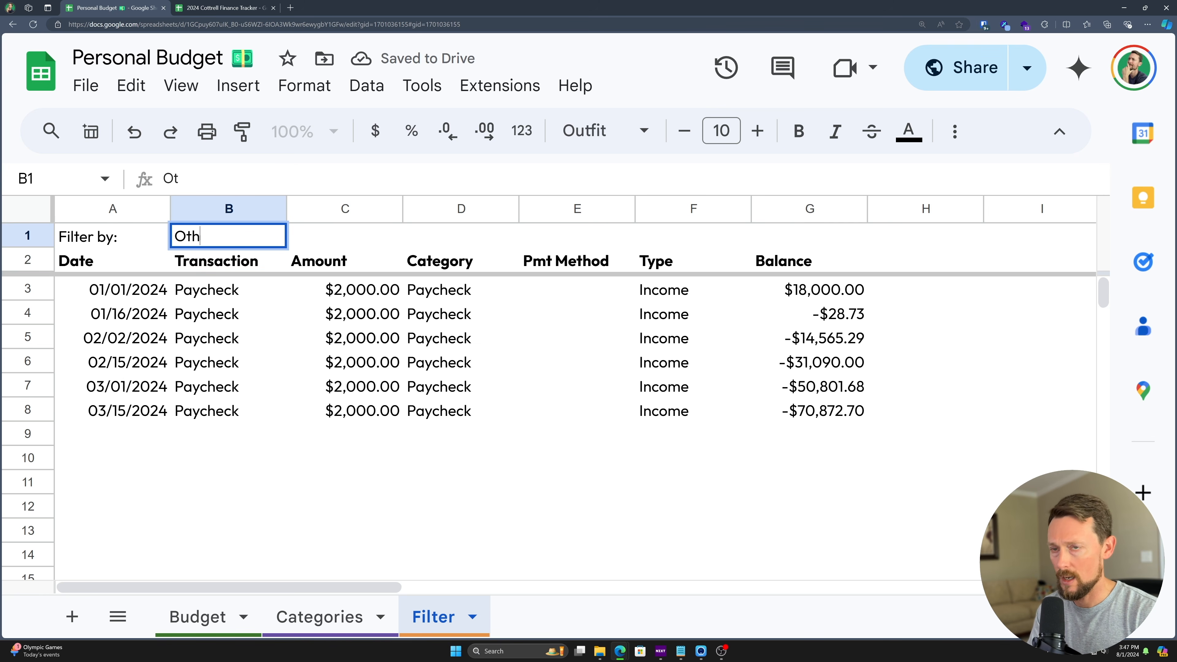
{"action": "key", "text": "Return"}
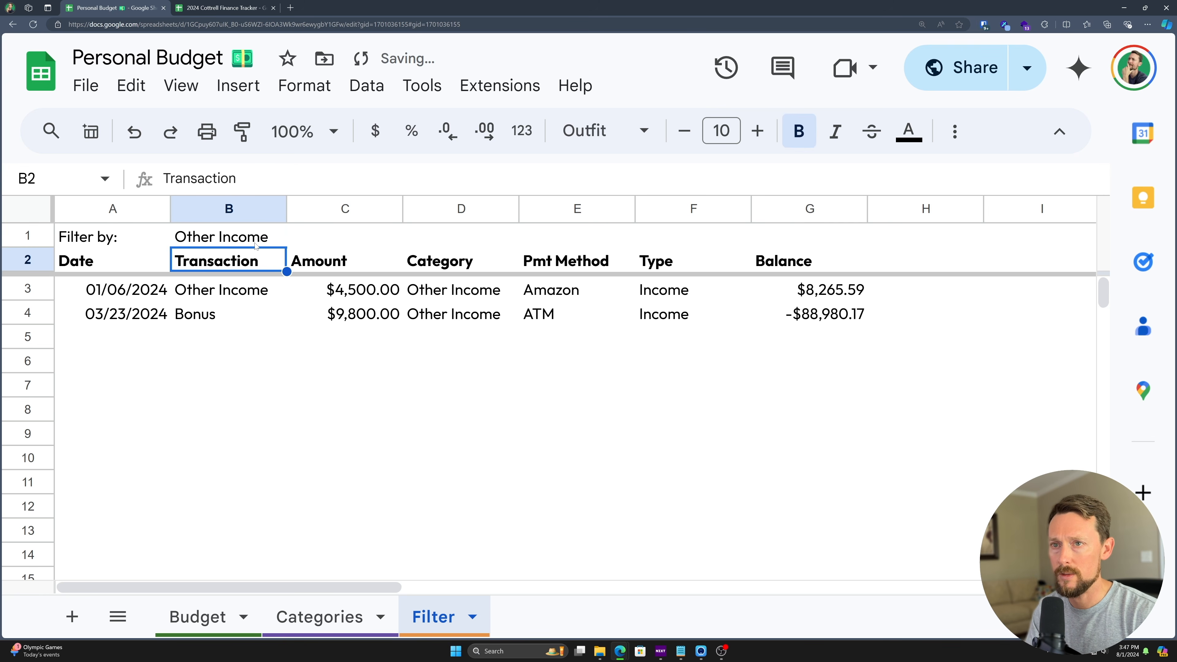
{"action": "left_click", "coordinate": [256, 246]}
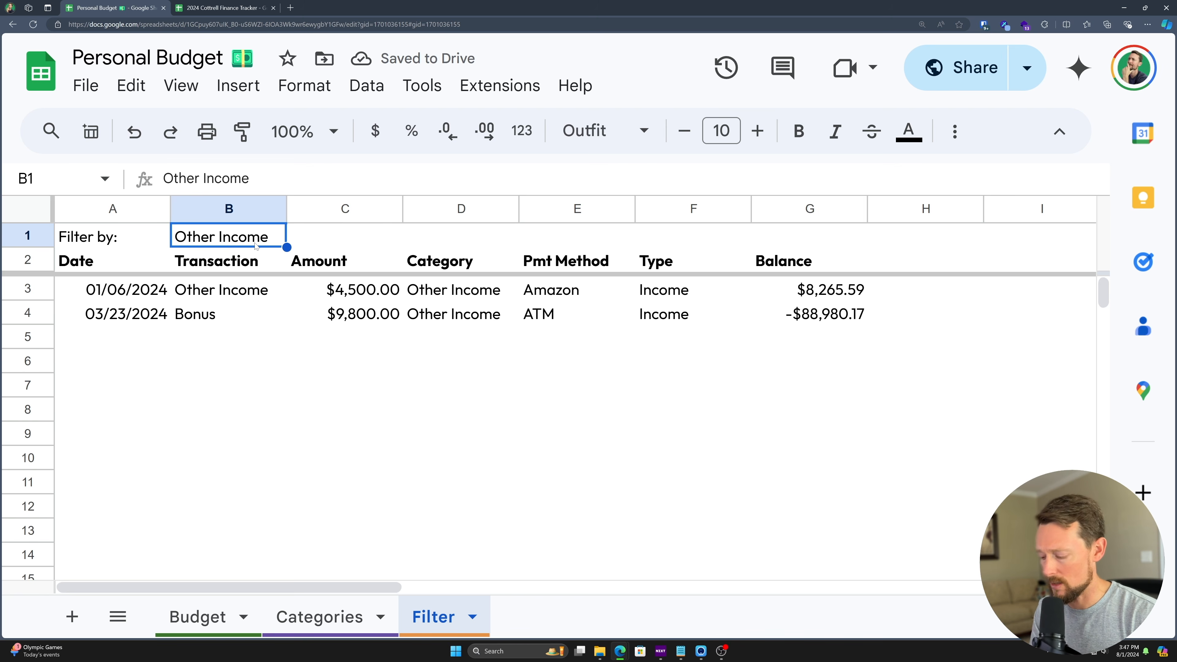
{"action": "type", "text": "@drop"}
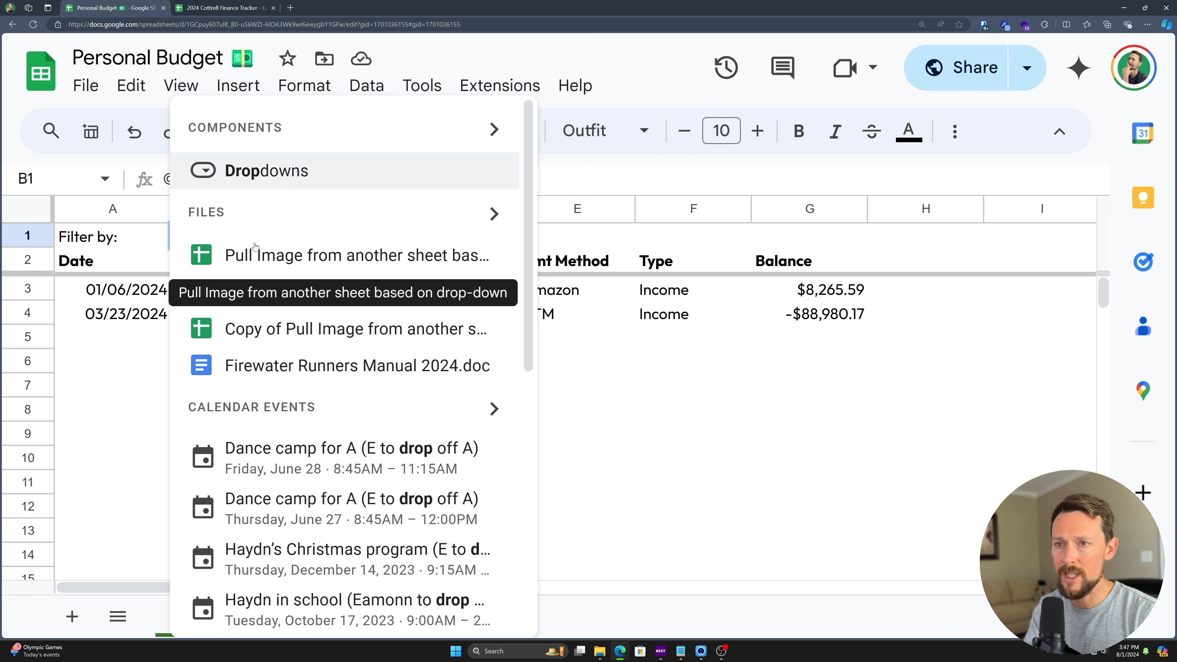
{"action": "key", "text": "Down"}
{"action": "key", "text": "Down"}
{"action": "key", "text": "Escape"}
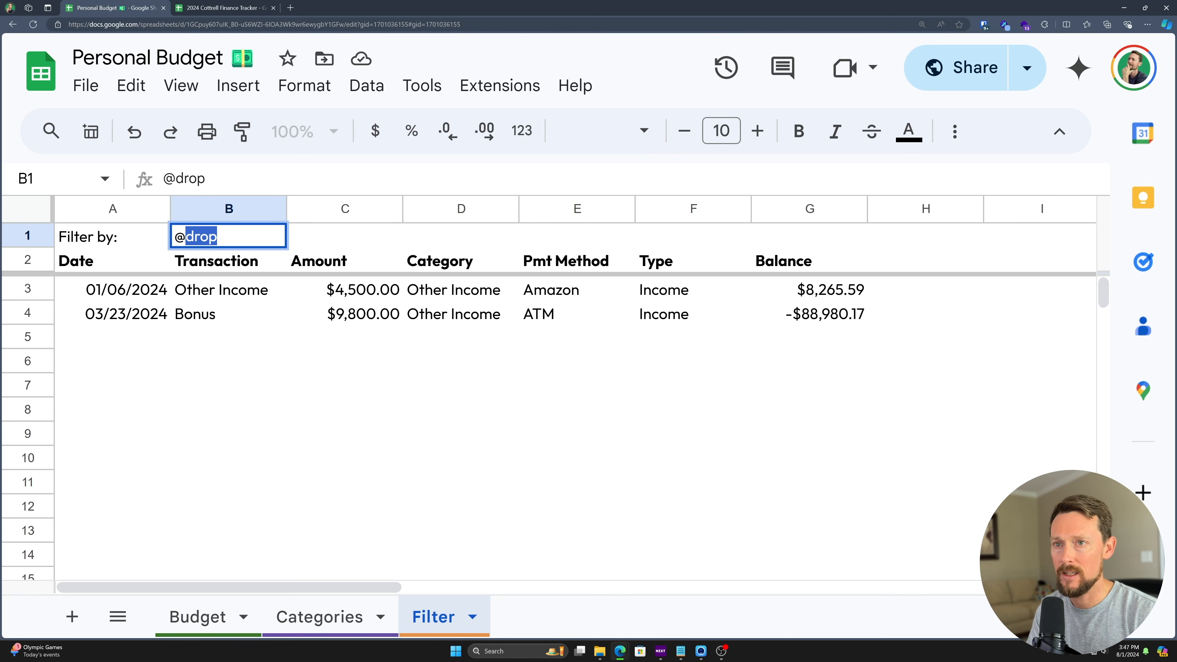
{"action": "key", "text": "BackSpace"}
{"action": "key", "text": "BackSpace"}
{"action": "key", "text": "Escape"}
{"action": "type", "text": "@dropd"}
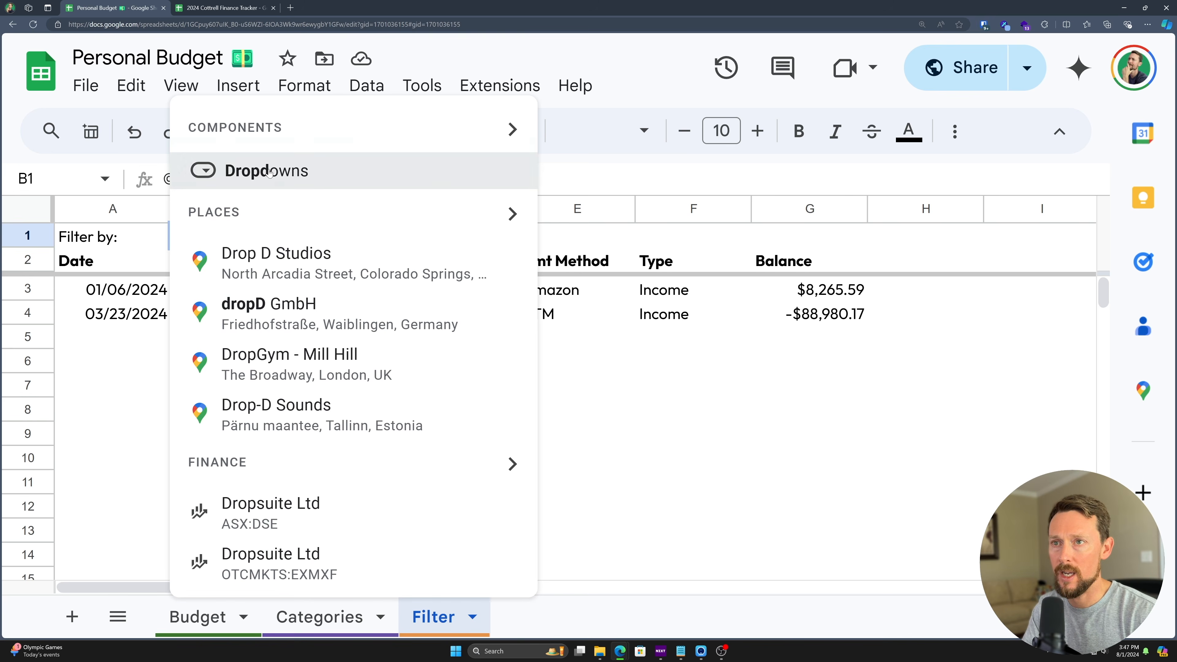
{"action": "left_click", "coordinate": [277, 182]}
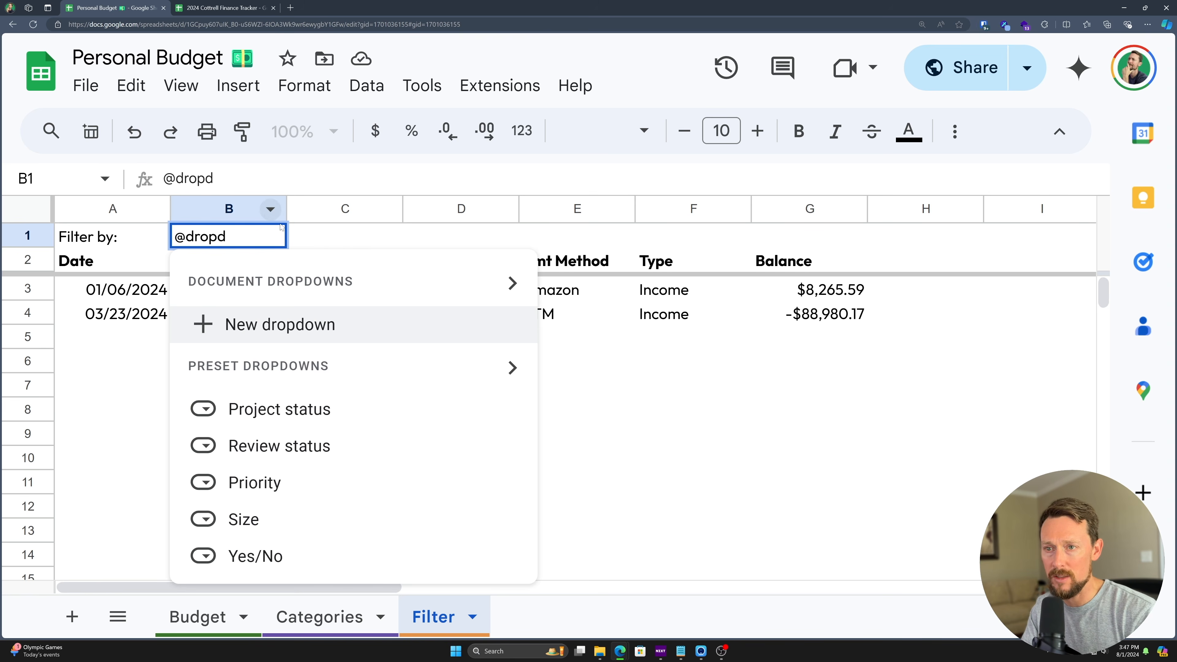
{"action": "left_click", "coordinate": [218, 324]}
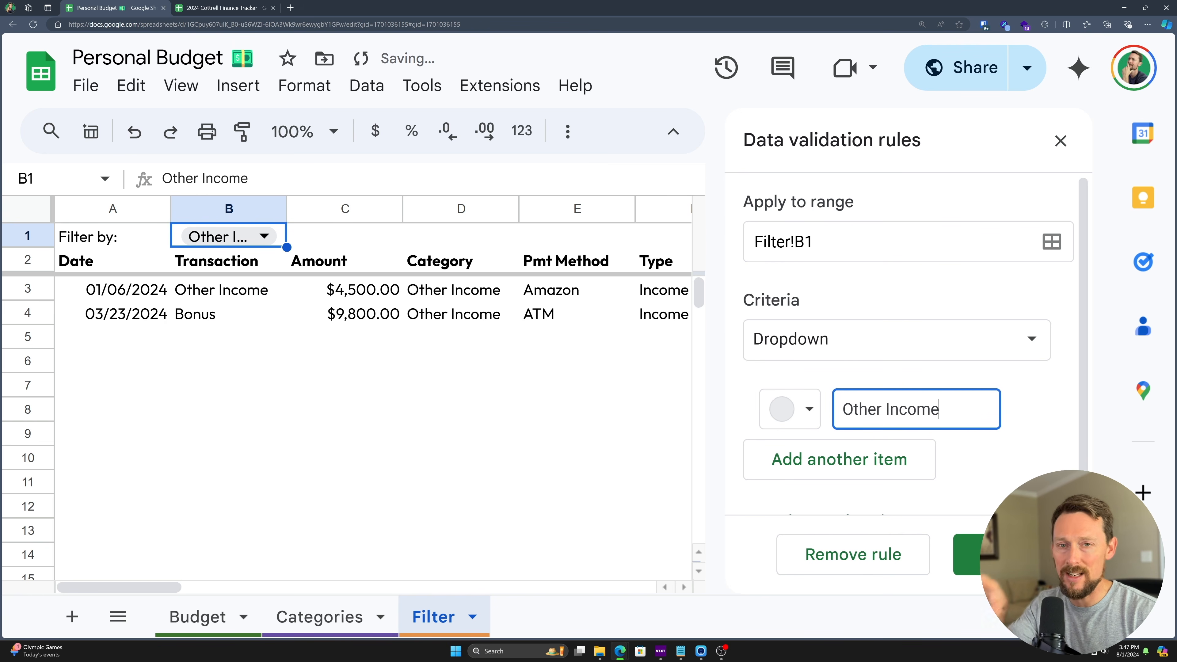
- Make the dropdown take its options from the range Categories!A3:B16 and save the rule
{"action": "key", "text": "ctrl+minus"}
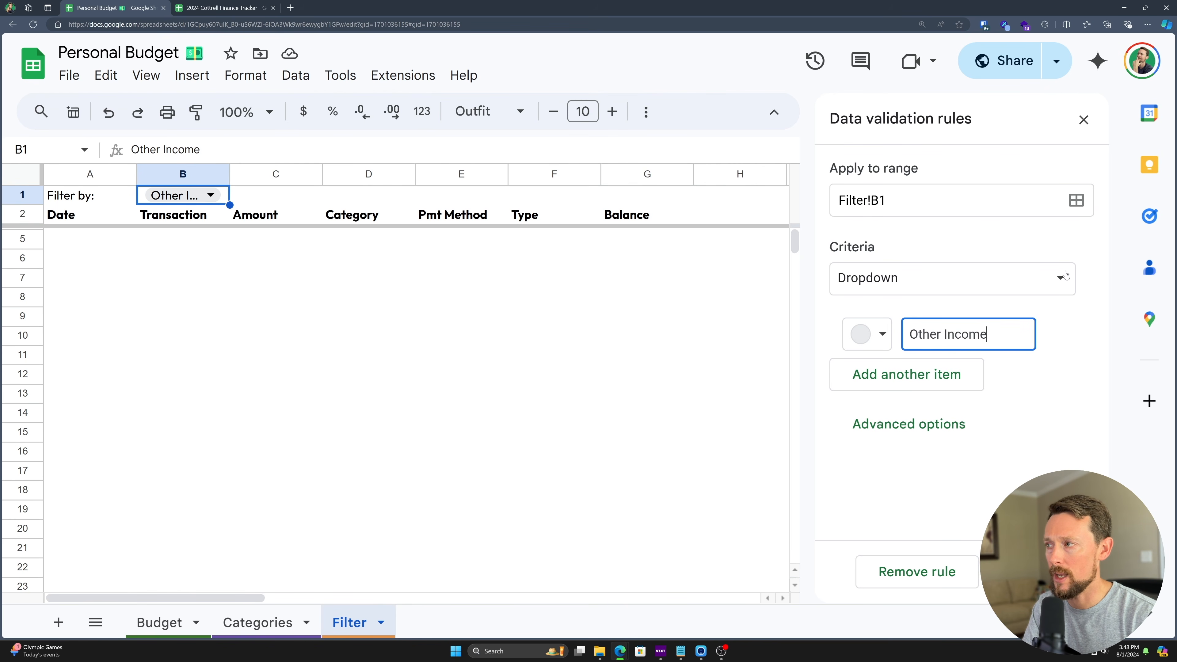
{"action": "left_click", "coordinate": [1055, 277]}
{"action": "left_click", "coordinate": [916, 312]}
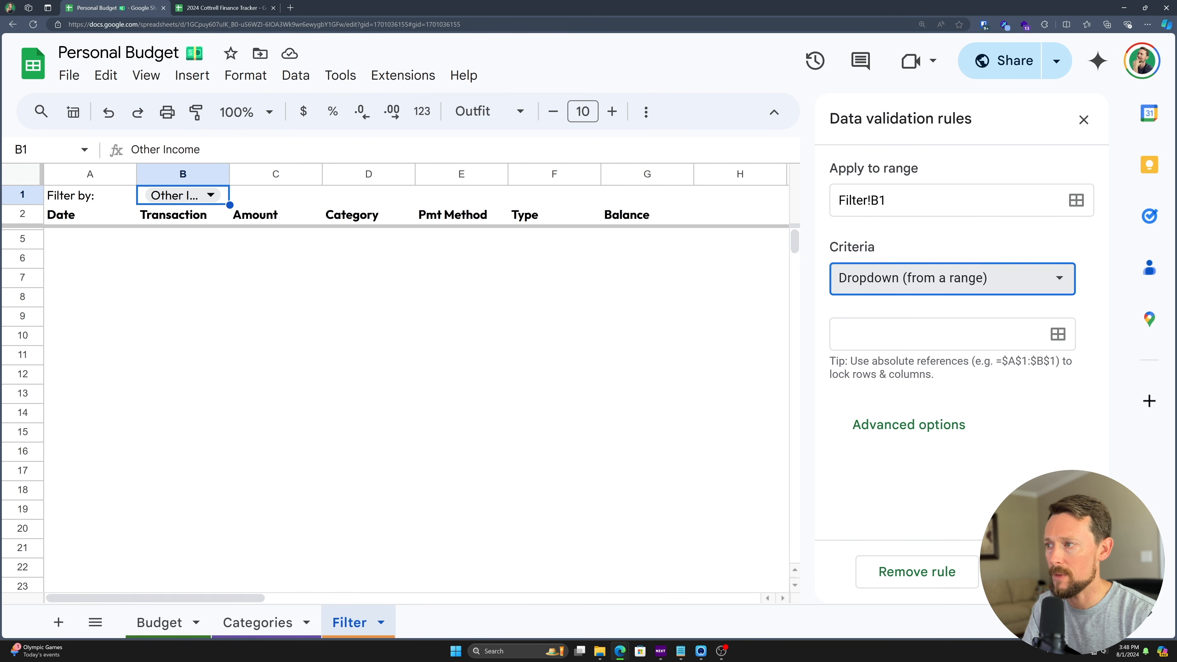
{"action": "type", "text": "=Catego"}
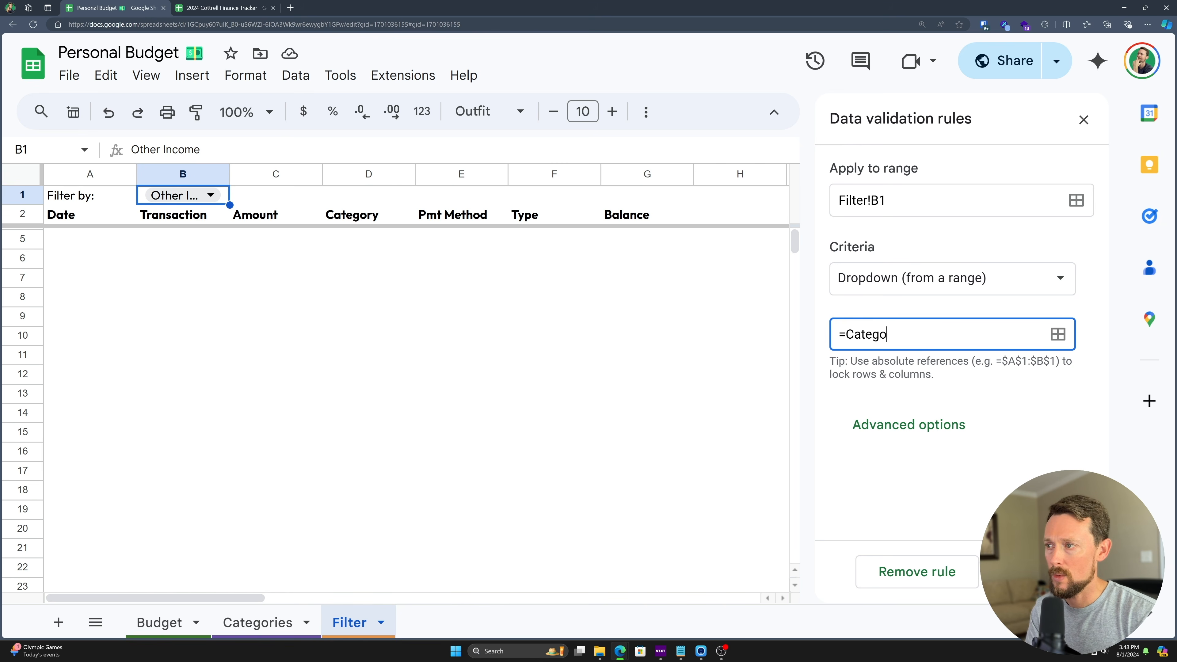
{"action": "type", "text": "ries!"}
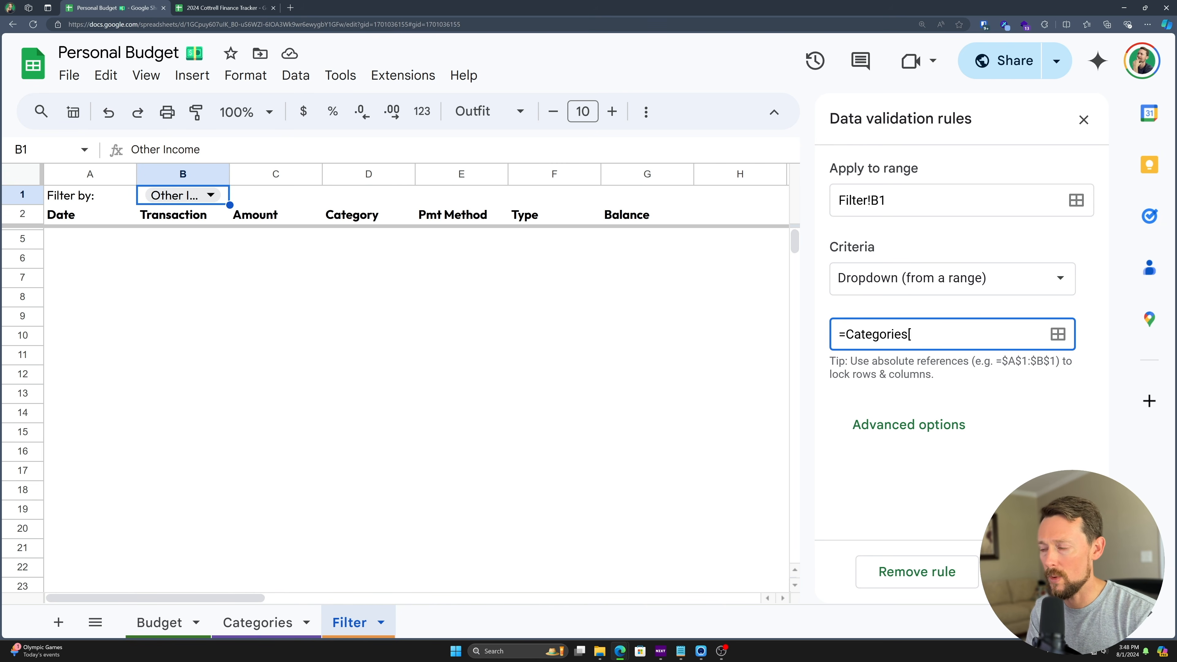
{"action": "left_click", "coordinate": [258, 623]}
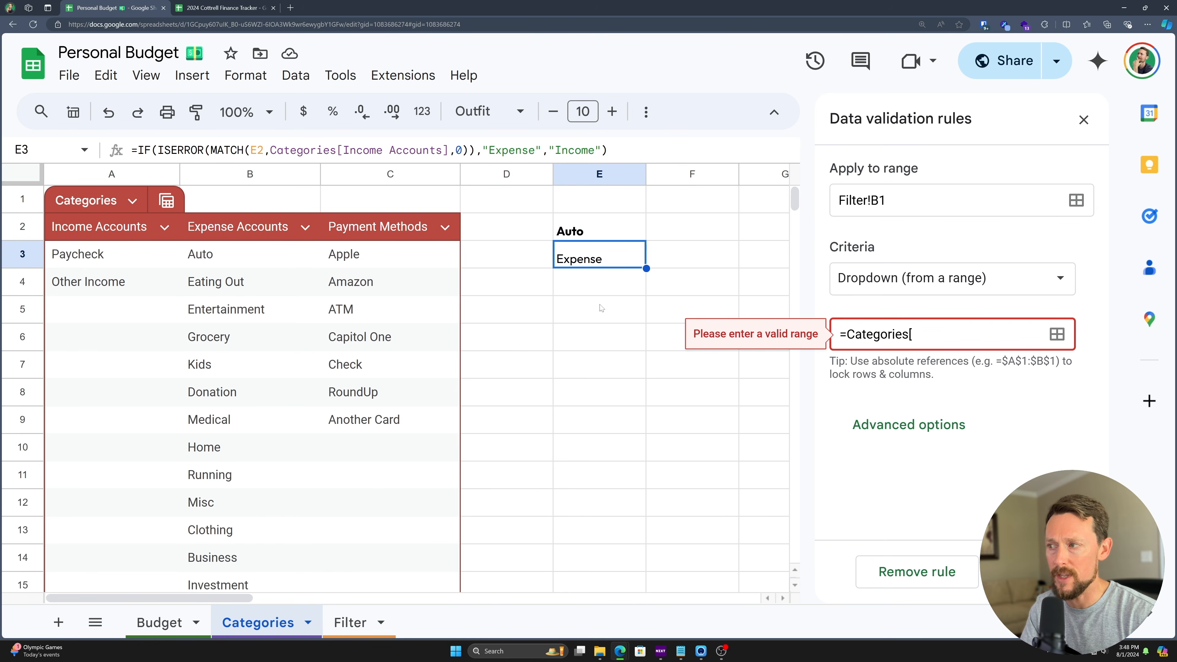
{"action": "key", "text": "ctrl+a"}
{"action": "key", "text": "BackSpace"}
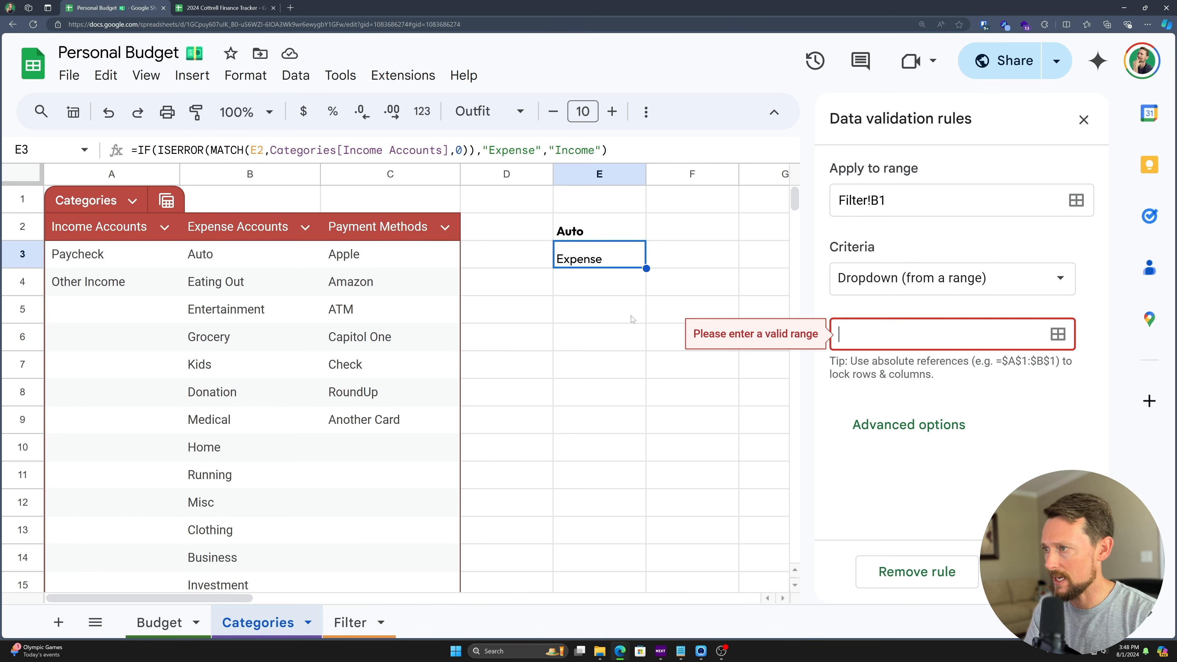
{"action": "left_click", "coordinate": [1058, 333]}
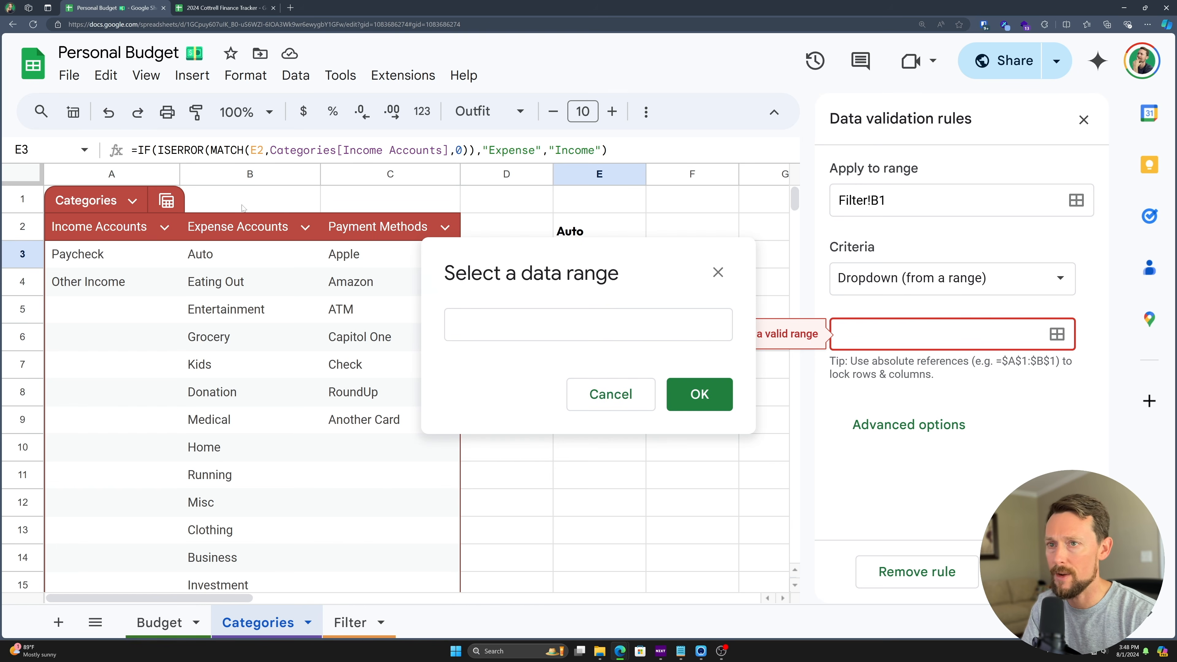
{"action": "left_click_drag", "start_coordinate": [105, 258], "coordinate": [246, 566]}
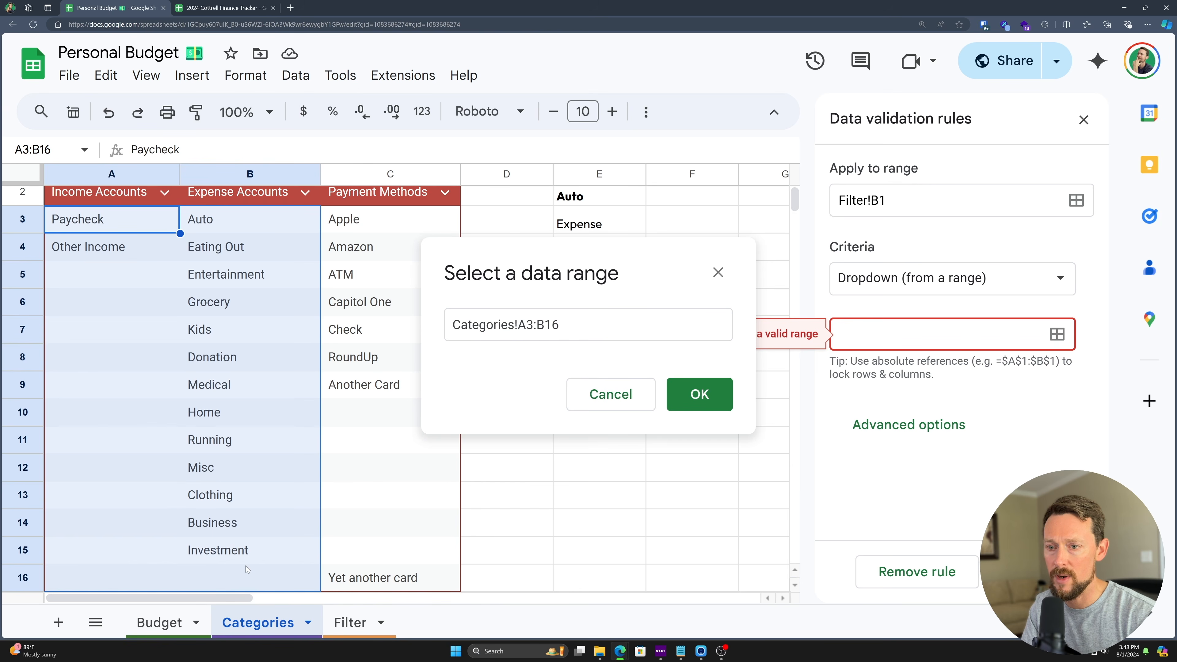
{"action": "left_click", "coordinate": [700, 395]}
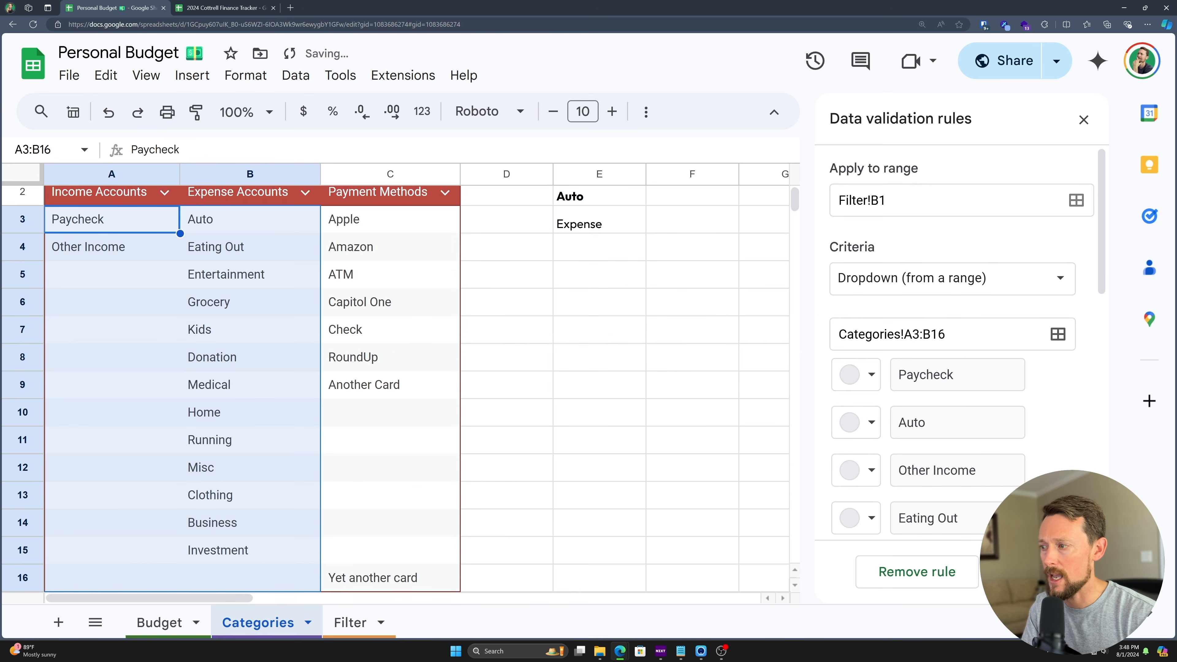
{"action": "scroll", "coordinate": [532, 360], "scroll_direction": "up", "scroll_amount": 1}
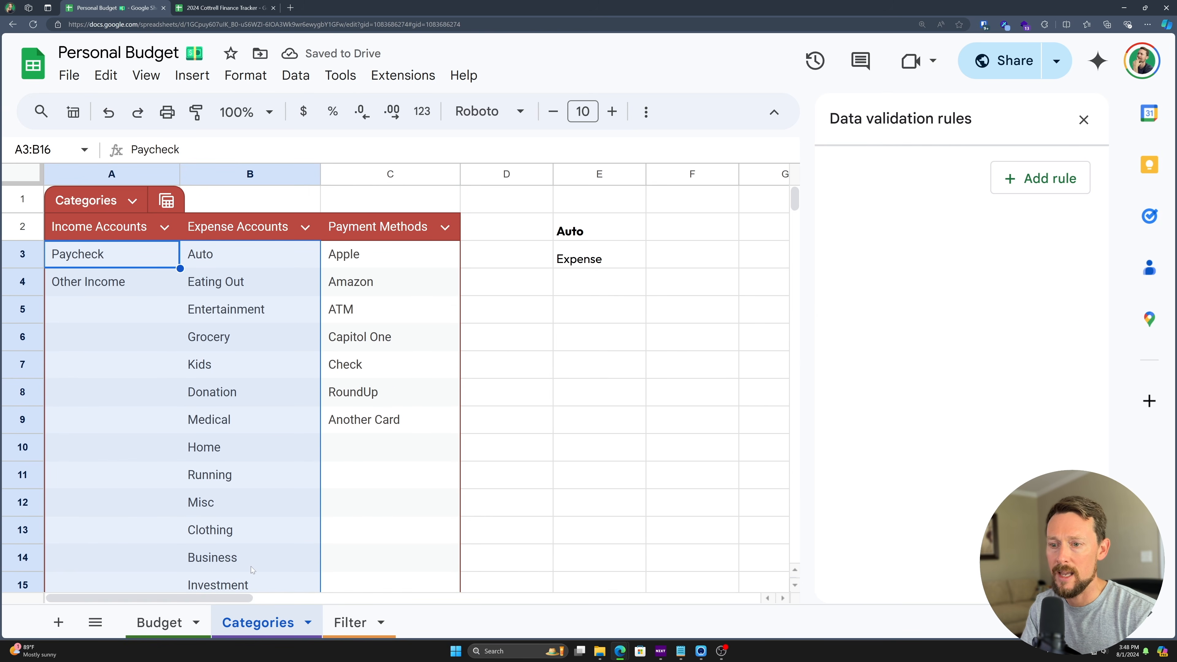
- Merge cells B1 and C1 on the Filter sheet
{"action": "left_click", "coordinate": [350, 623]}
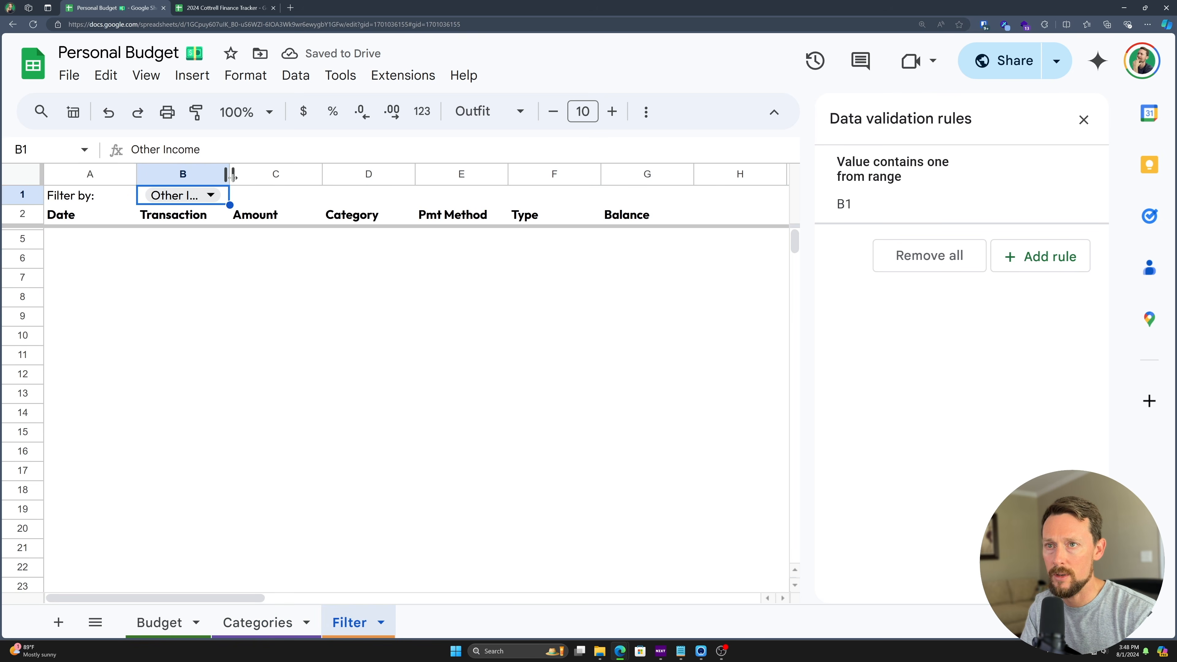
{"action": "left_click_drag", "start_coordinate": [211, 195], "coordinate": [284, 175]}
{"action": "key", "text": "alt+h"}
{"action": "key", "text": "m"}
{"action": "key", "text": "c"}
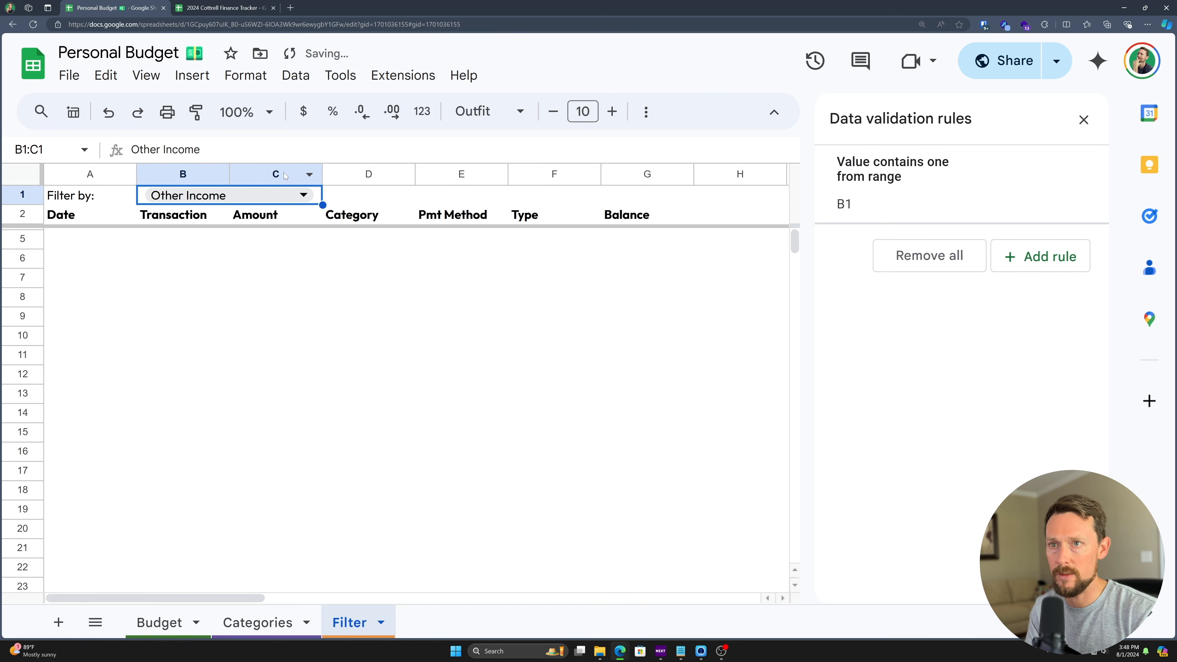
- Try Paycheck and Donation in the B1 dropdown, finishing on Running
{"action": "left_click", "coordinate": [303, 195]}
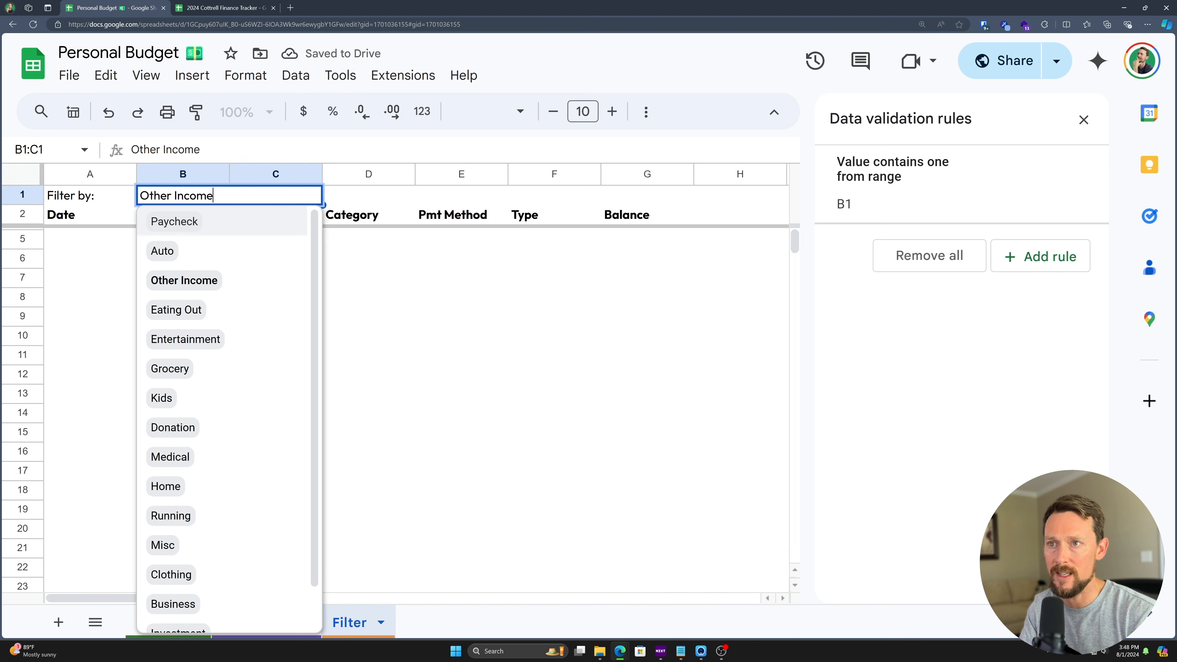
{"action": "left_click", "coordinate": [211, 225]}
{"action": "left_click", "coordinate": [227, 195]}
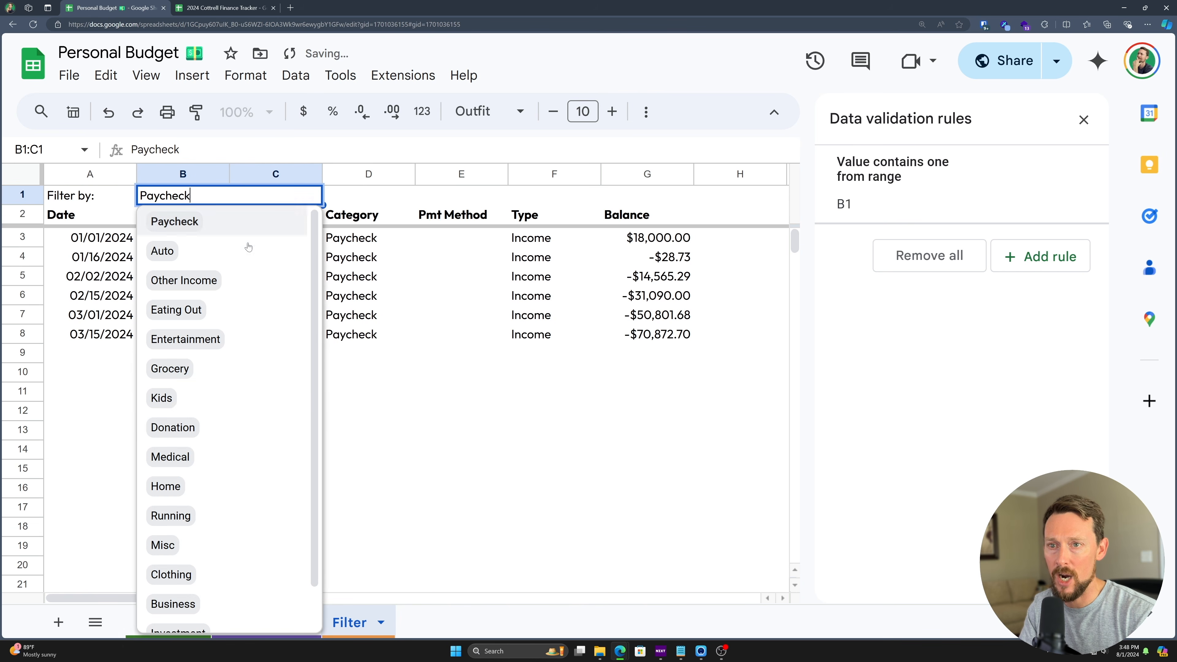
{"action": "left_click", "coordinate": [217, 421]}
{"action": "left_click", "coordinate": [227, 195]}
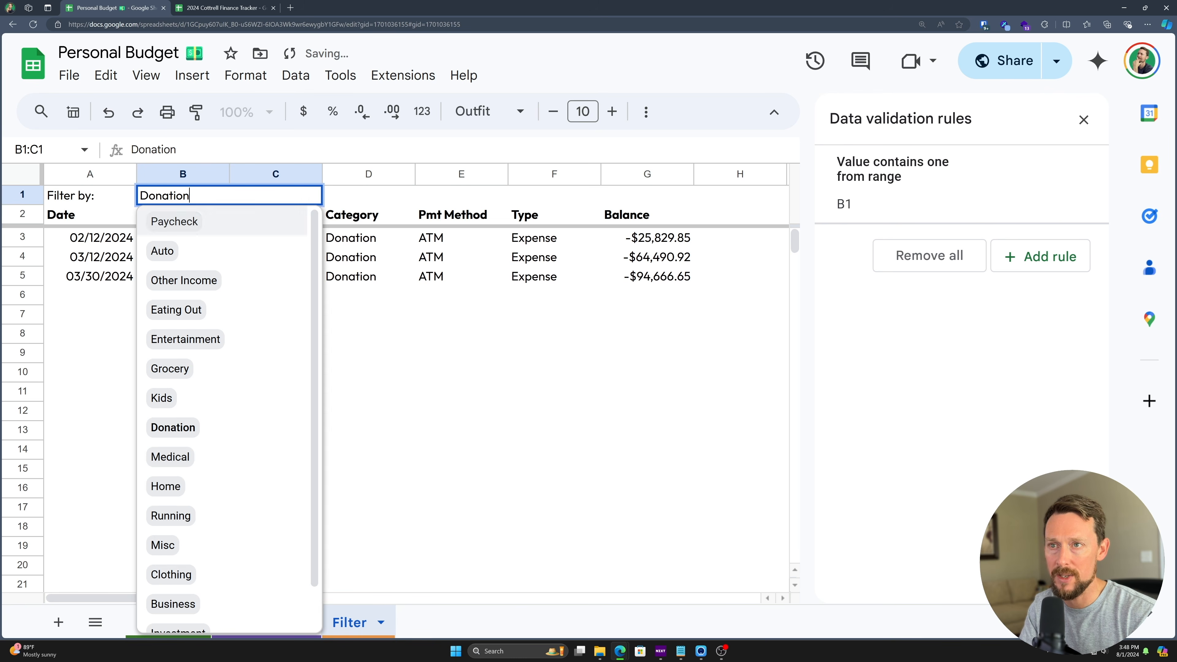
{"action": "left_click", "coordinate": [213, 510]}
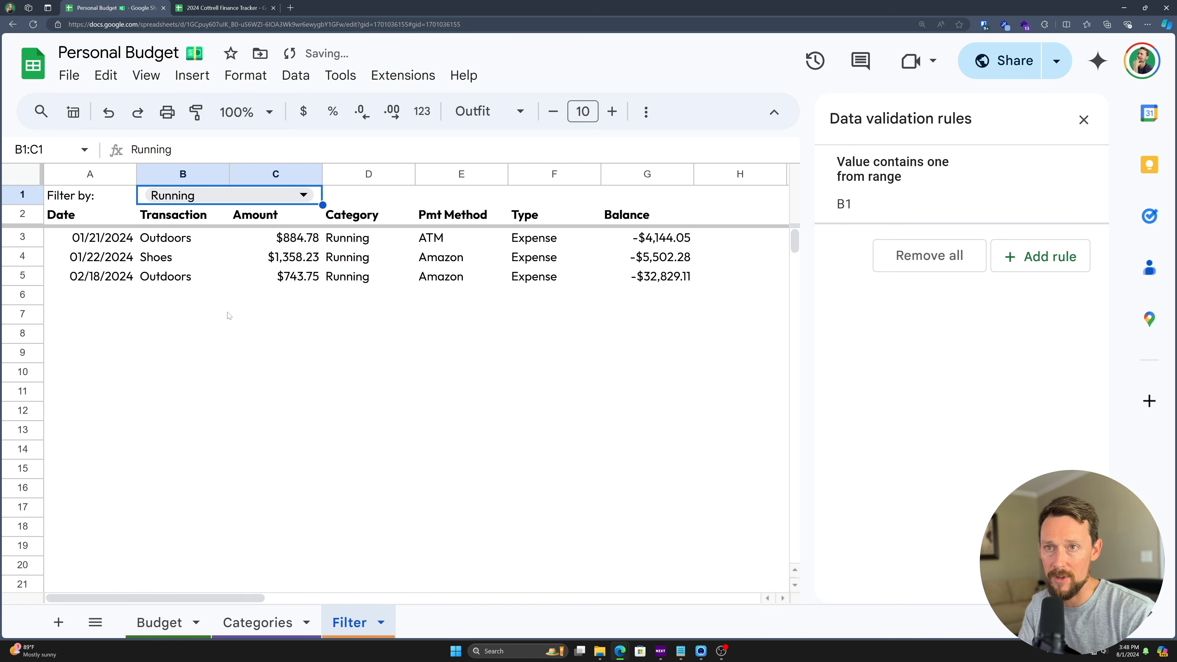
{"action": "left_click", "coordinate": [274, 198]}
{"action": "left_click", "coordinate": [273, 203]}
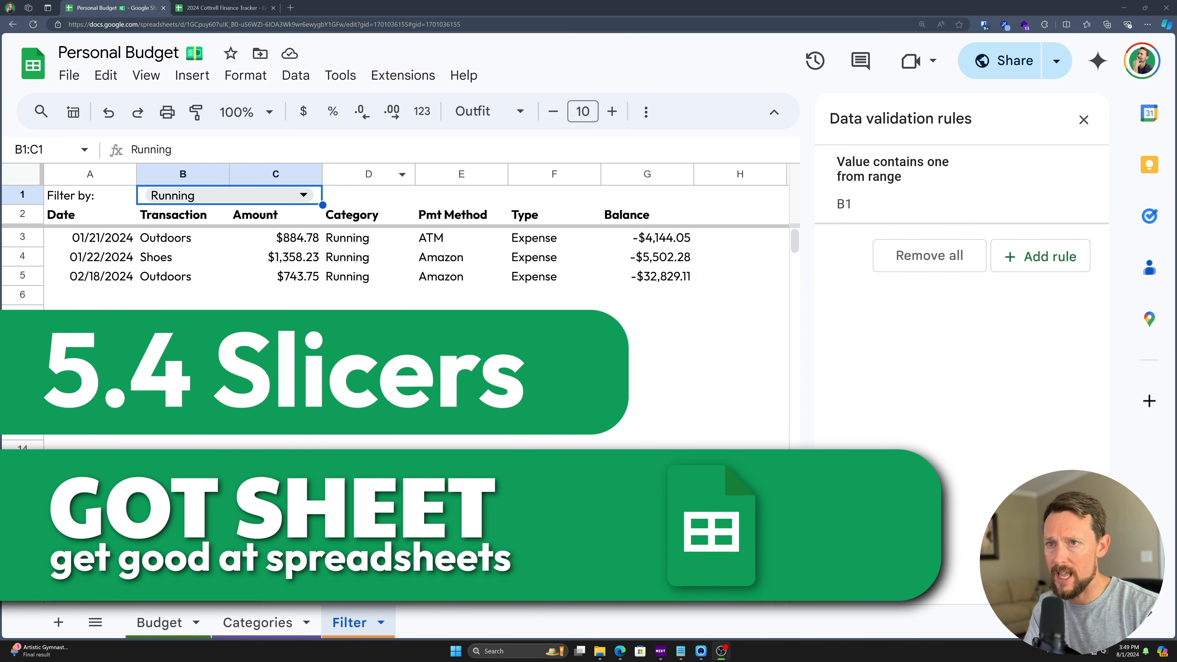
- Close the Data validation panel, select a cell in the Budget table, and open the Data menu
{"action": "left_click", "coordinate": [1084, 120]}
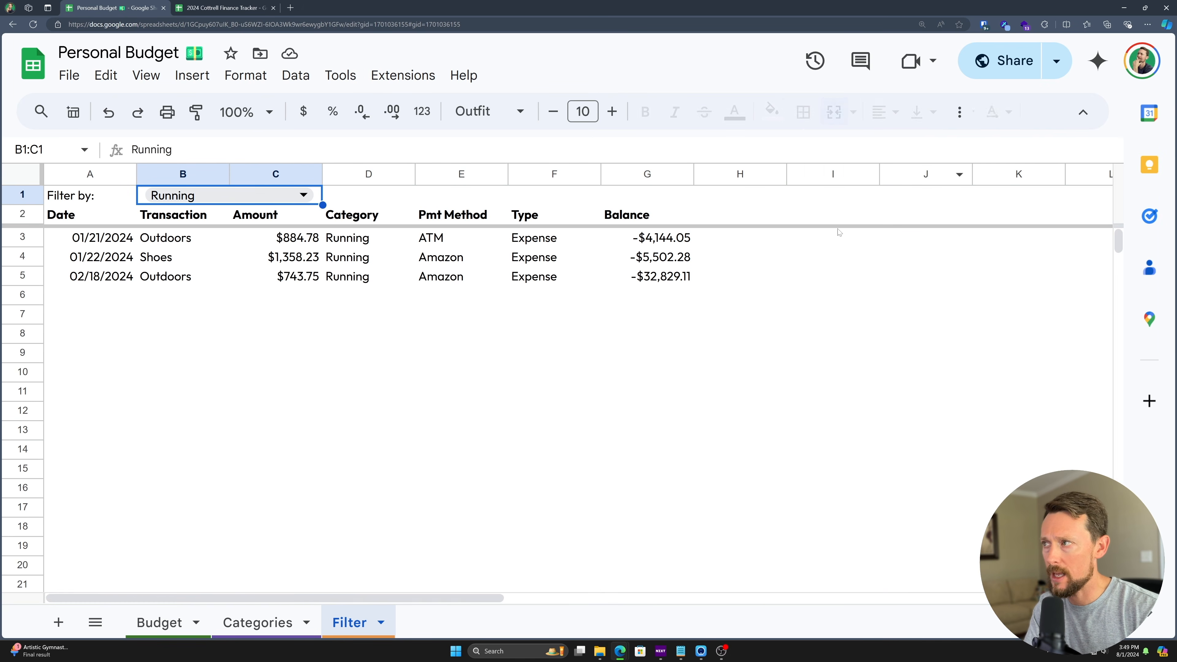
{"action": "left_click", "coordinate": [160, 622]}
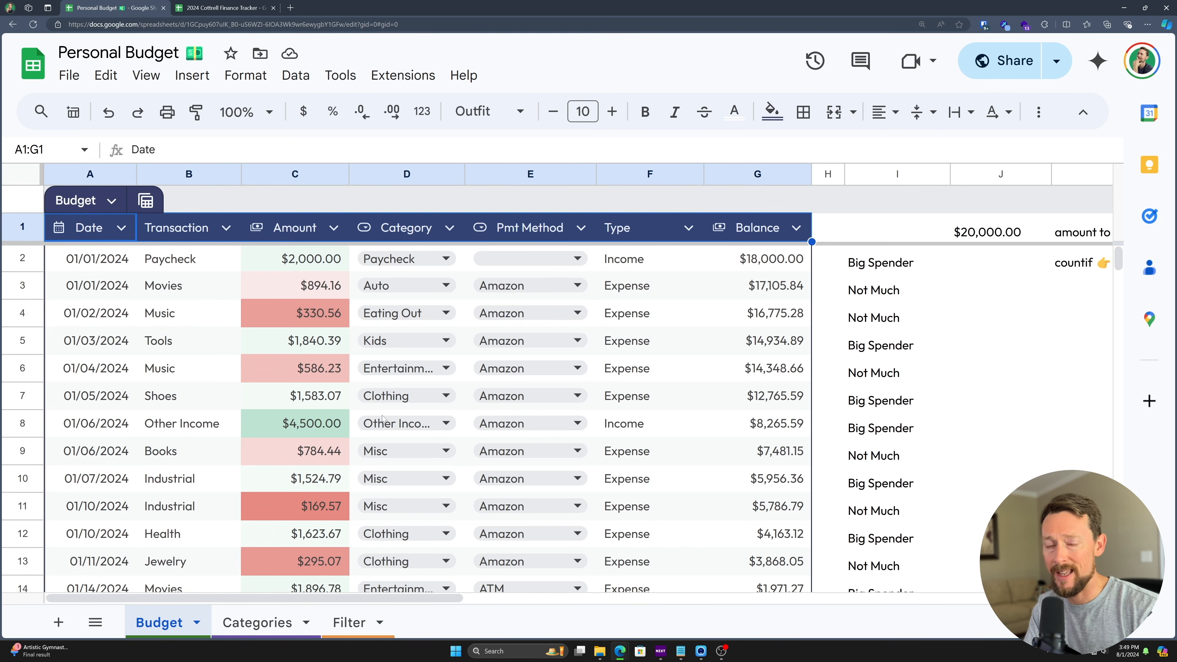
{"action": "left_click", "coordinate": [186, 291]}
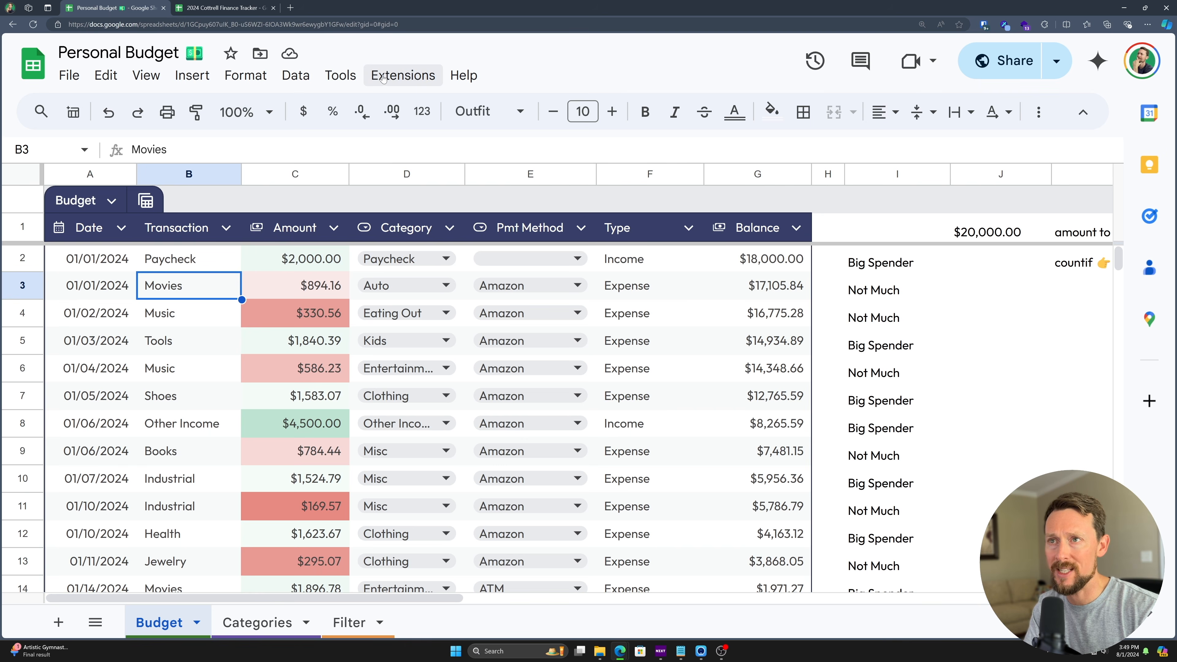
{"action": "left_click", "coordinate": [303, 78]}
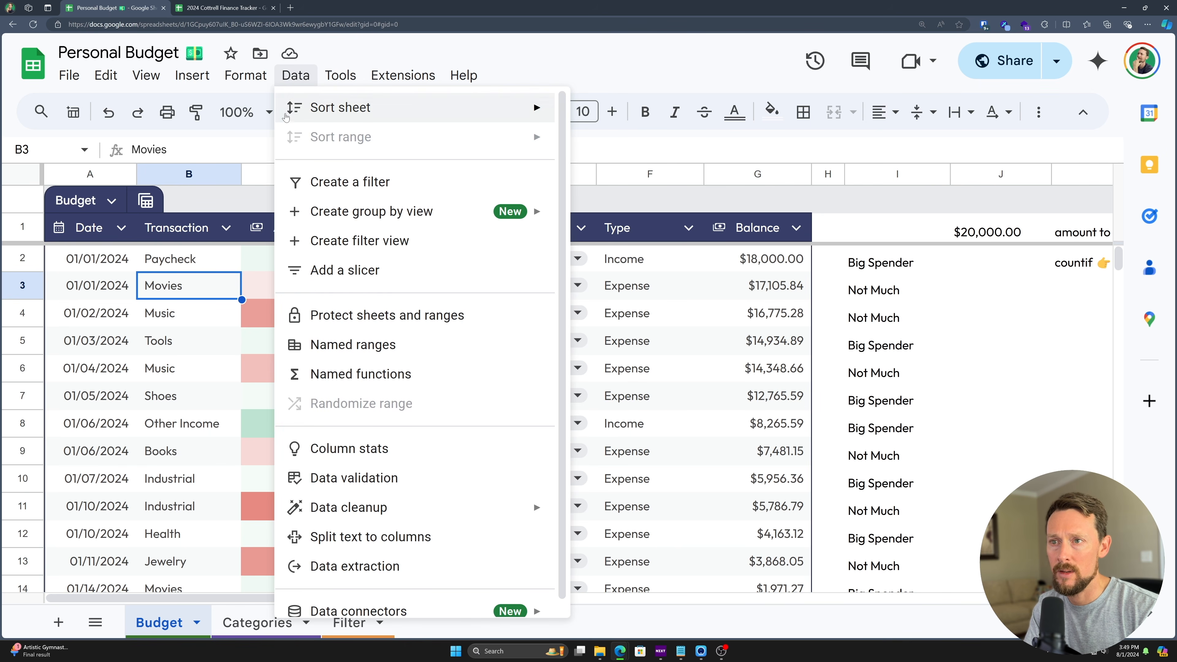
- Add a slicer to the Budget table, move it up, and set its column to Category
{"action": "left_click", "coordinate": [349, 272]}
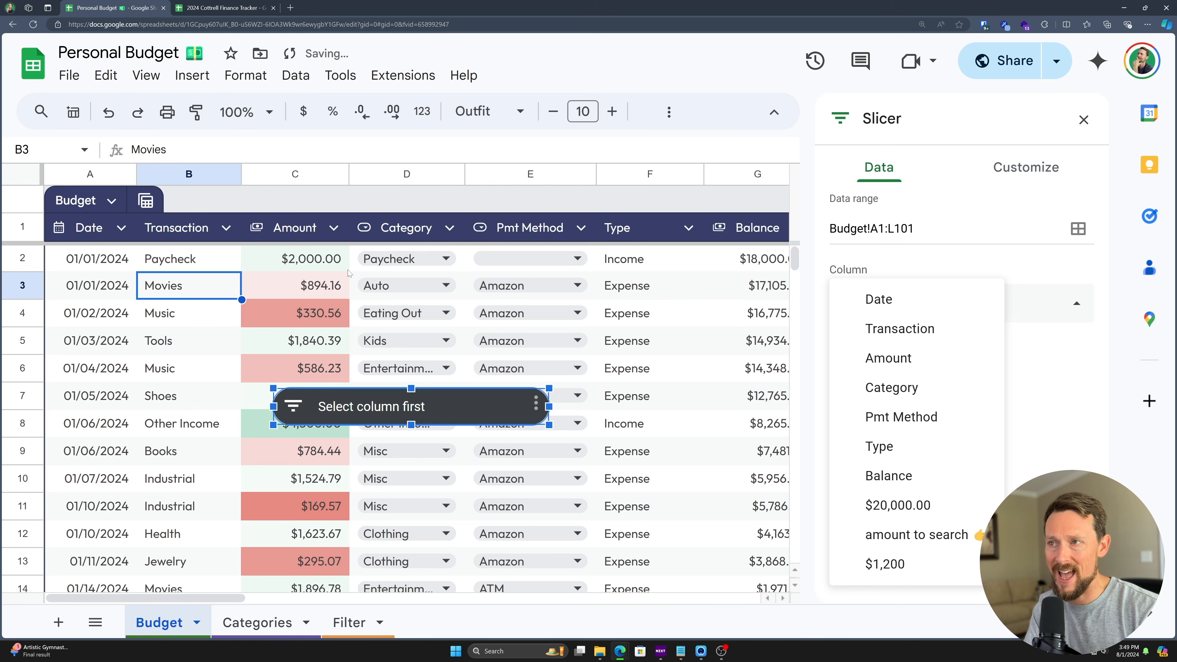
{"action": "left_click_drag", "start_coordinate": [364, 419], "coordinate": [311, 263]}
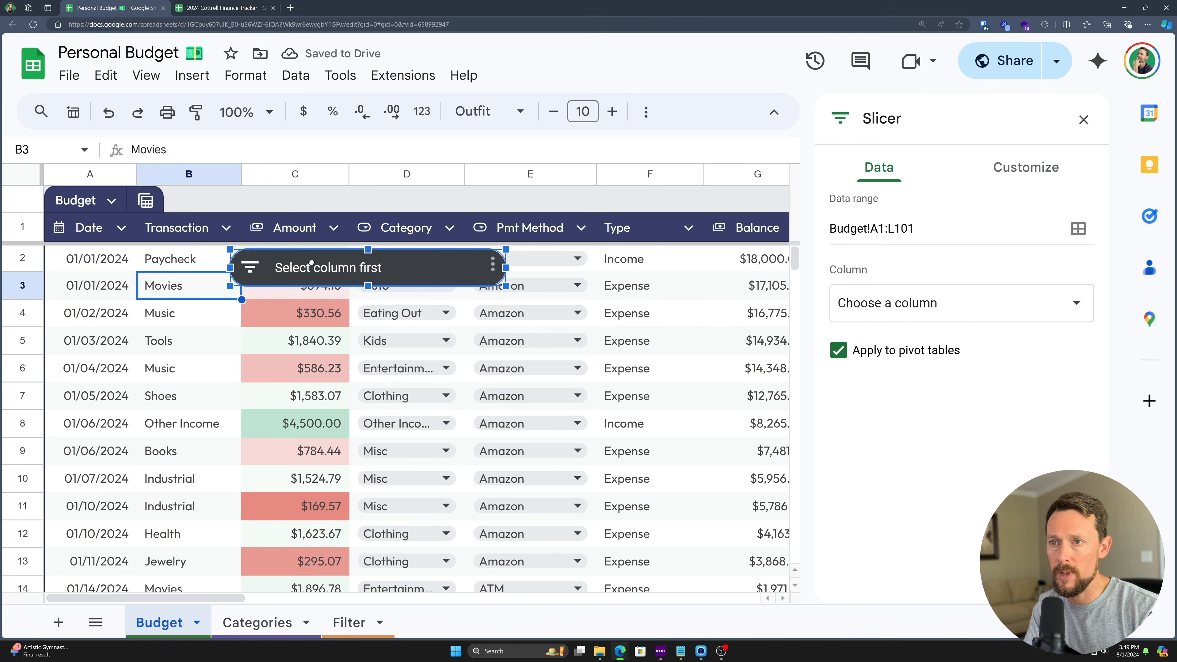
{"action": "left_click", "coordinate": [252, 271]}
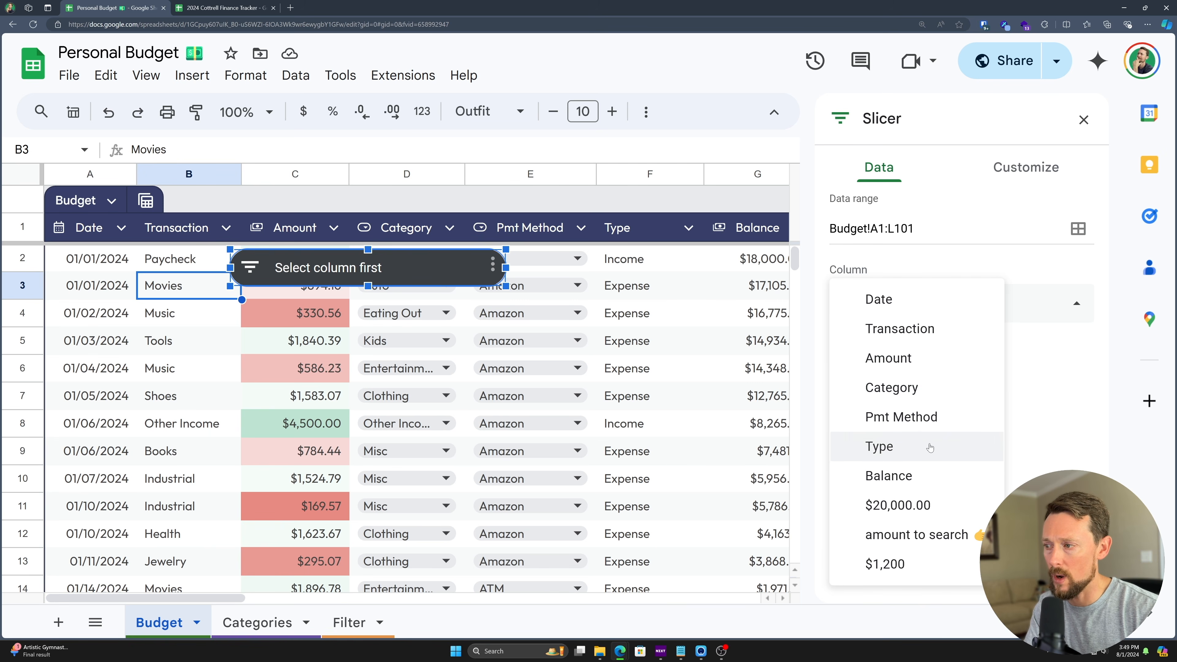
{"action": "left_click", "coordinate": [903, 392]}
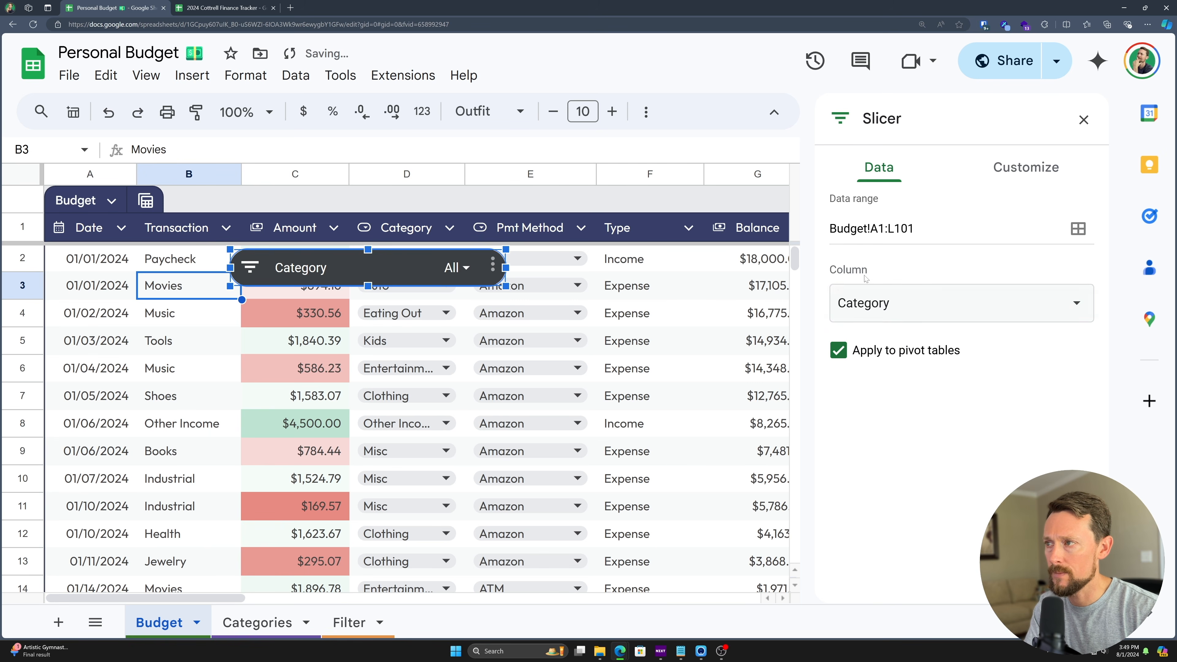
- Change the slicer range to end at column G (Budget!A1:G101) and reselect Category
{"action": "left_click", "coordinate": [834, 313]}
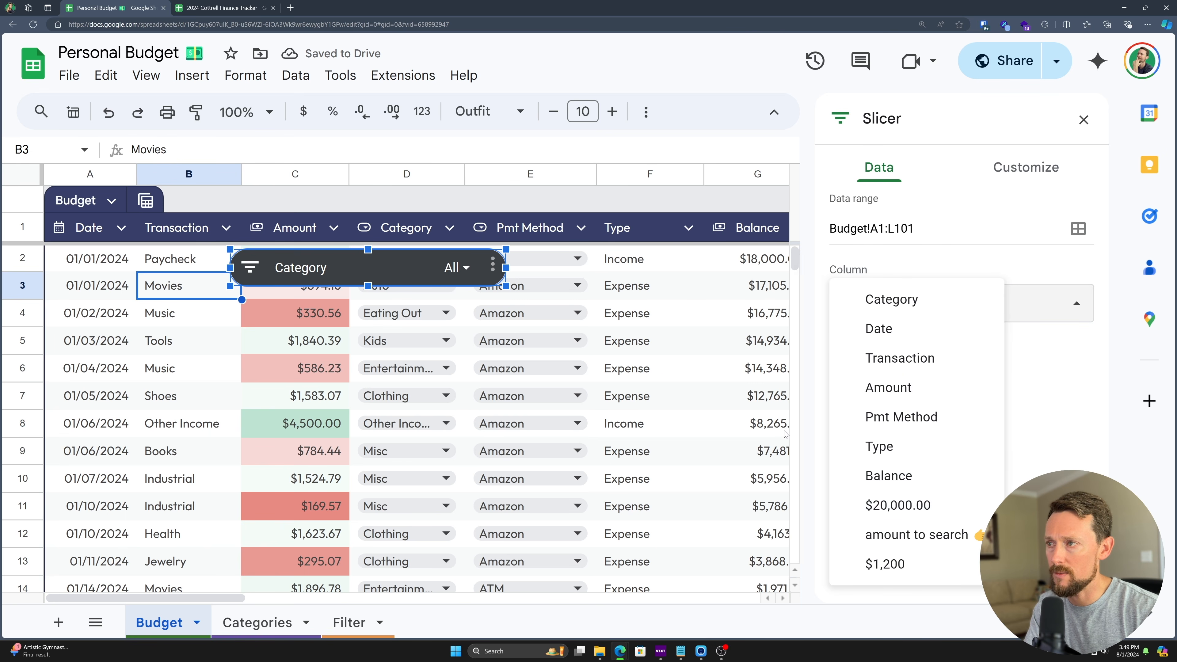
{"action": "scroll", "coordinate": [701, 379], "scroll_direction": "right", "scroll_amount": 5}
{"action": "scroll", "coordinate": [701, 379], "scroll_direction": "right", "scroll_amount": 5}
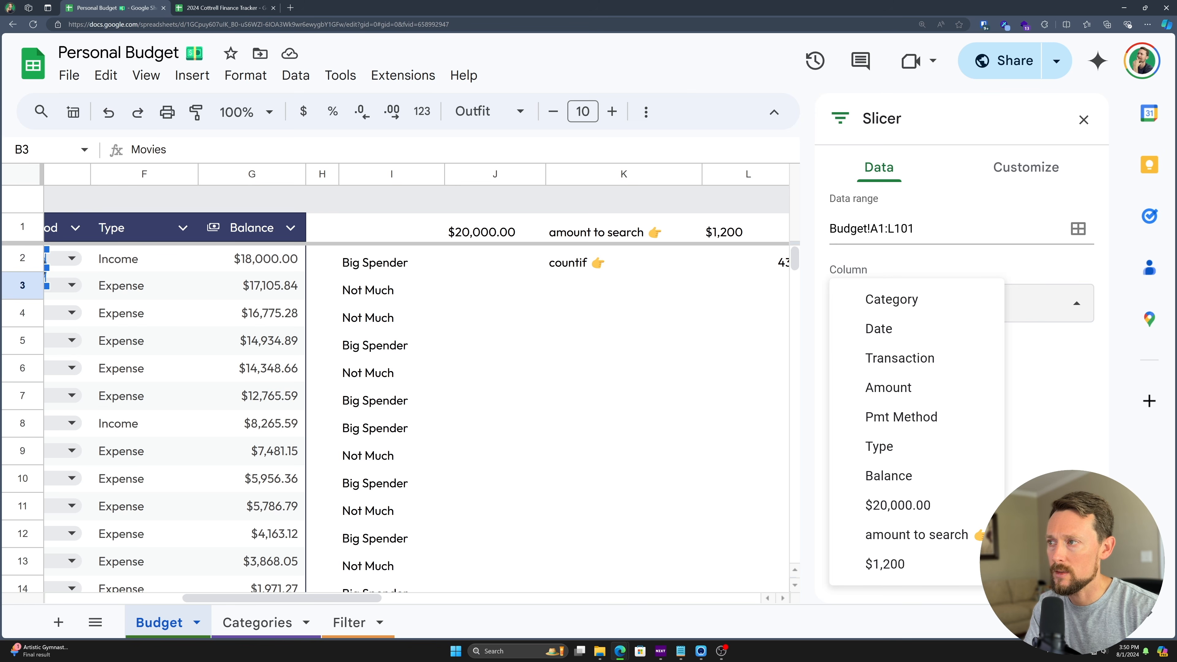
{"action": "left_click_drag", "start_coordinate": [888, 229], "coordinate": [894, 229]}
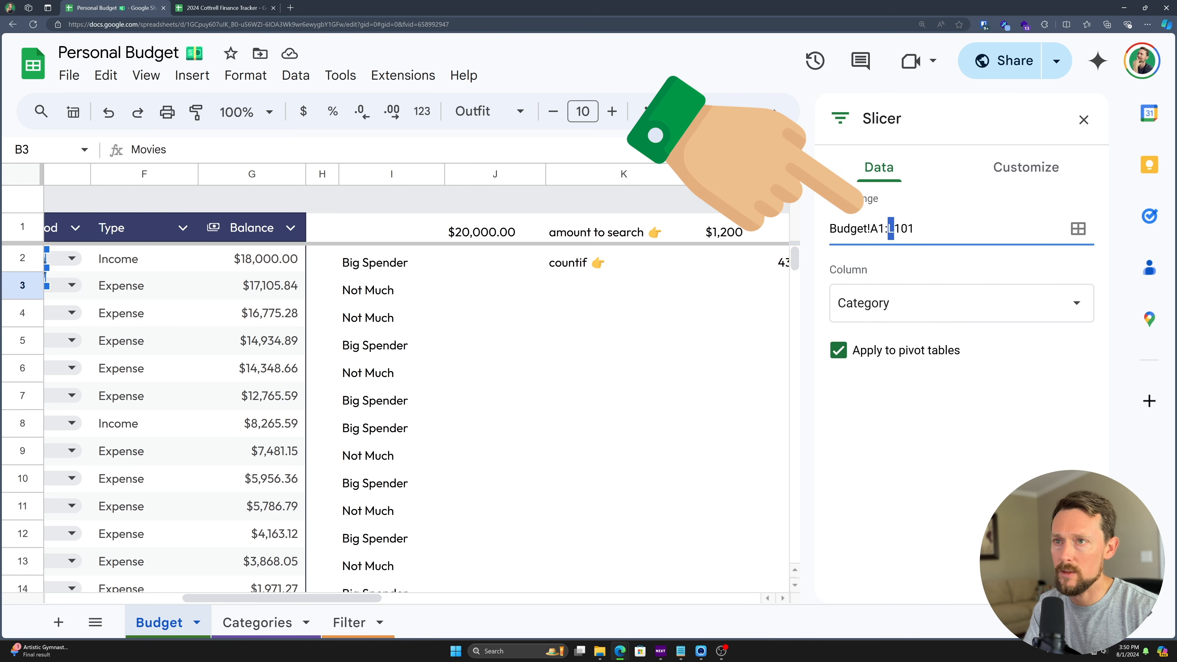
{"action": "type", "text": "G"}
{"action": "left_click", "coordinate": [880, 303]}
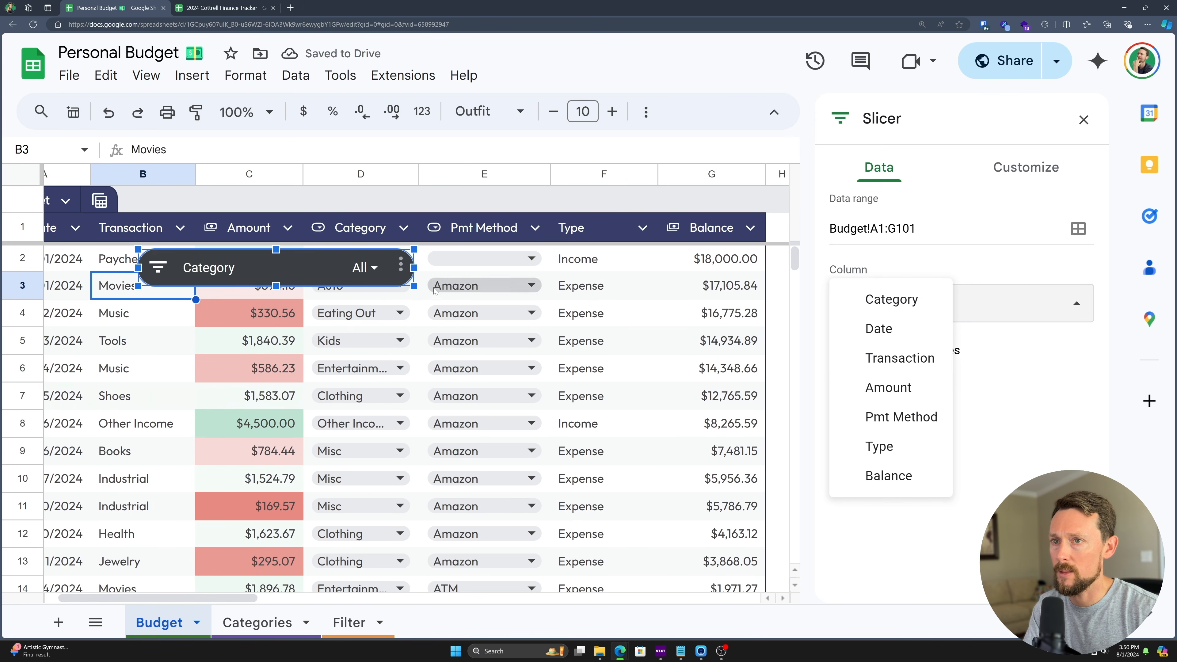
{"action": "left_click", "coordinate": [913, 301]}
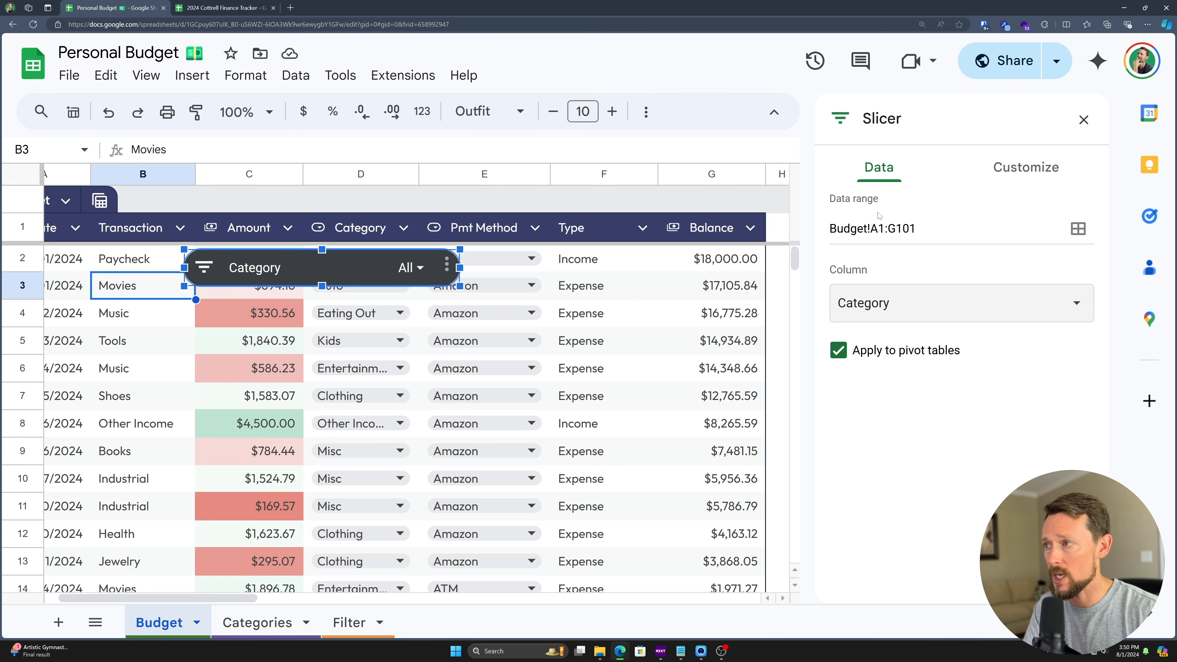
- Set the slicer's title font to Outfit
{"action": "left_click", "coordinate": [1012, 181]}
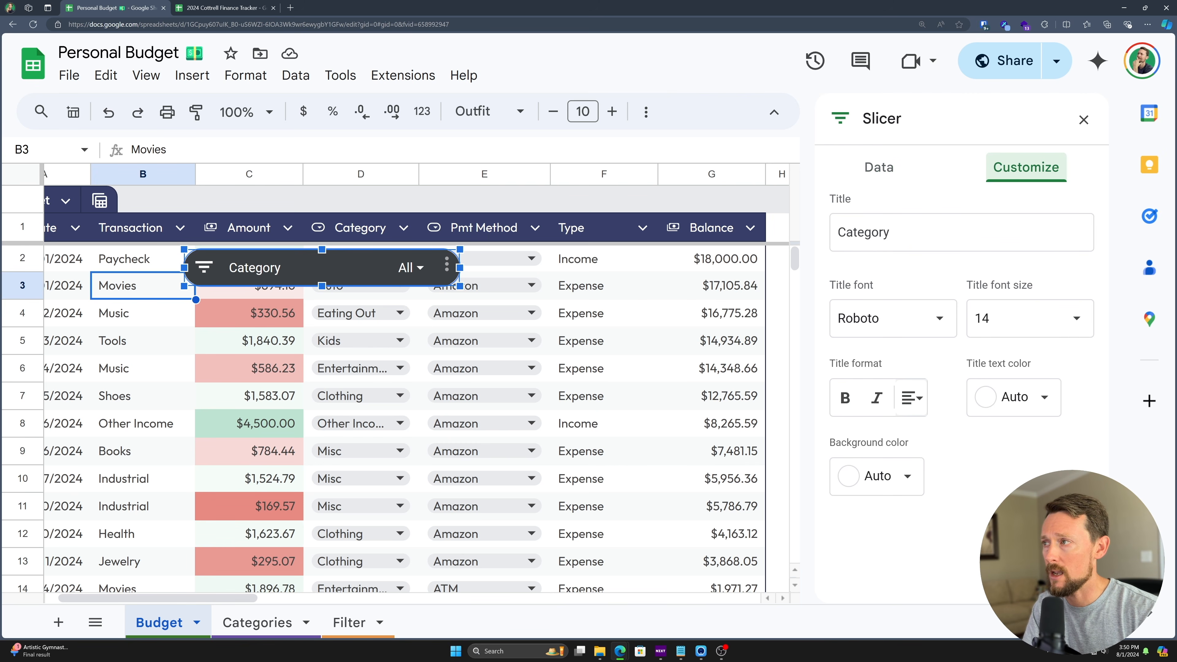
{"action": "left_click", "coordinate": [897, 322]}
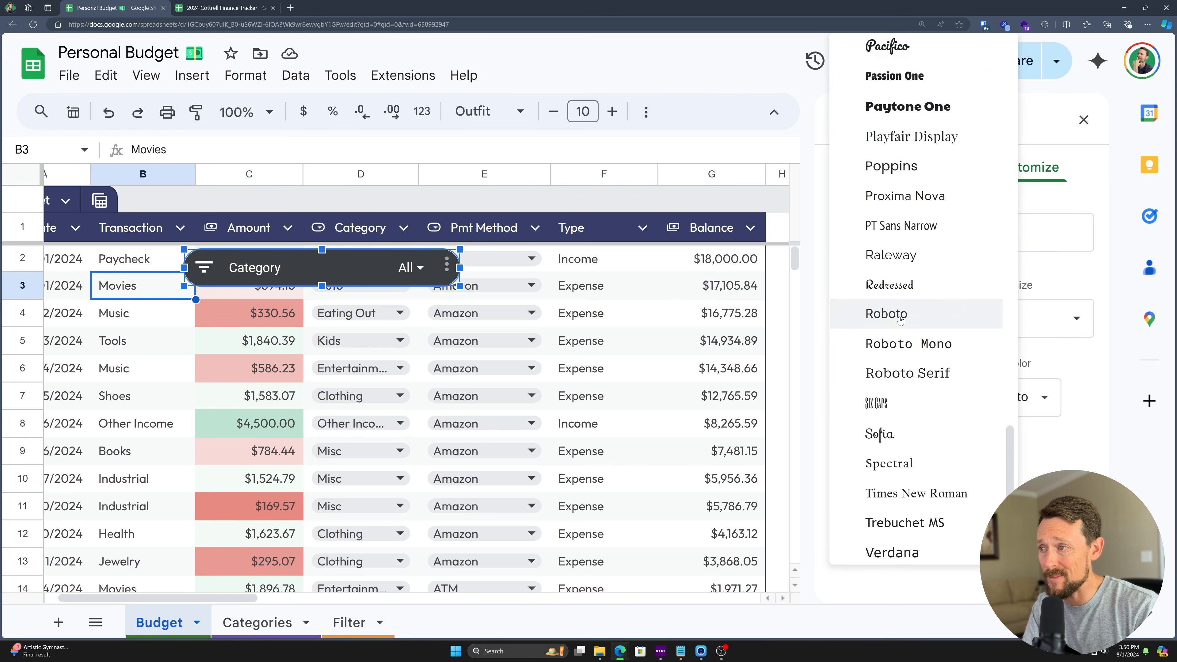
{"action": "scroll", "coordinate": [916, 378], "scroll_direction": "down", "scroll_amount": 1}
{"action": "scroll", "coordinate": [916, 379], "scroll_direction": "up", "scroll_amount": 8}
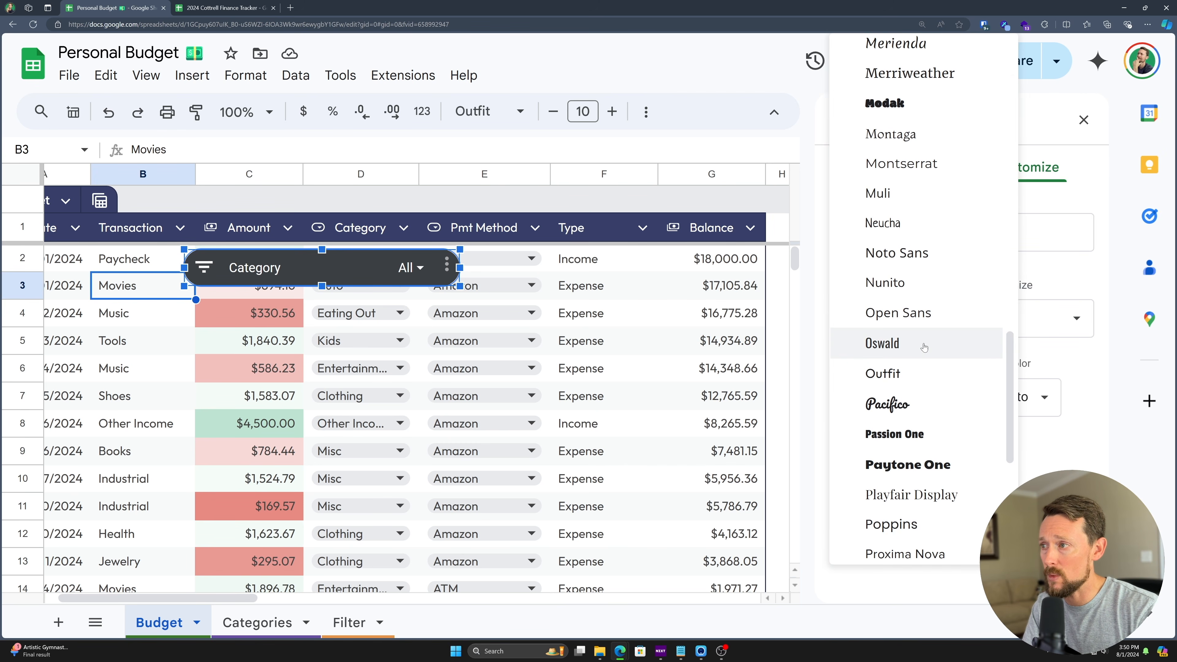
{"action": "left_click", "coordinate": [921, 376]}
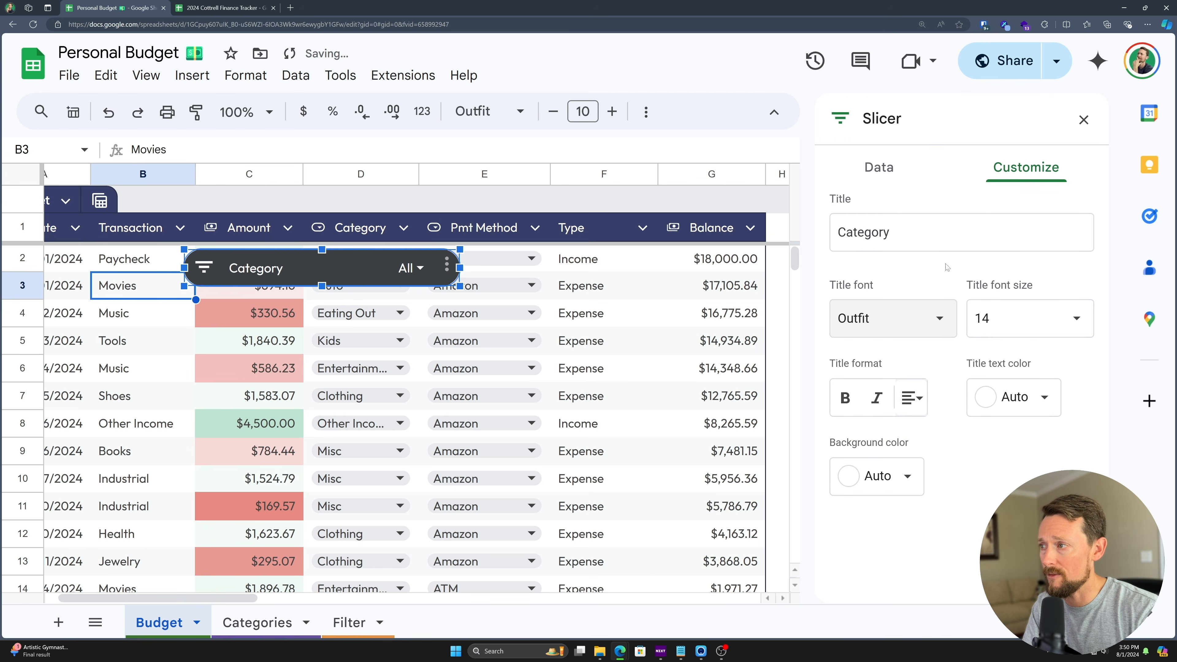
- Give the slicer a dark navy background and a bold white title, then move it onto the header row
{"action": "left_click", "coordinate": [890, 481]}
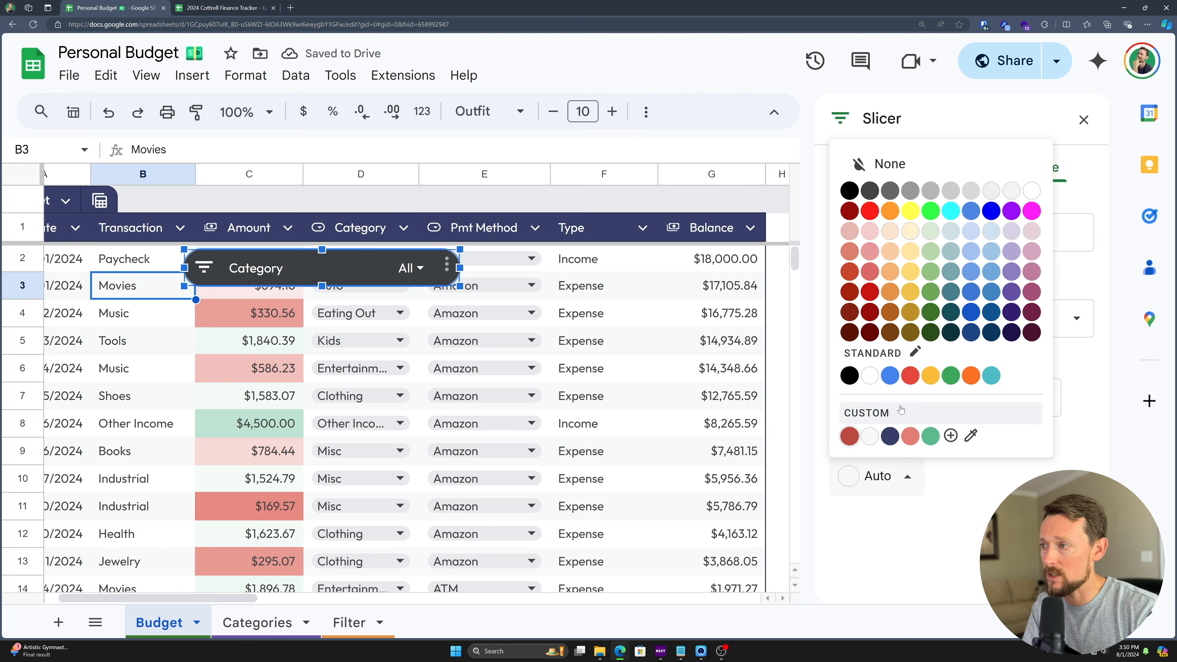
{"action": "left_click", "coordinate": [1011, 333]}
{"action": "left_click", "coordinate": [860, 471]}
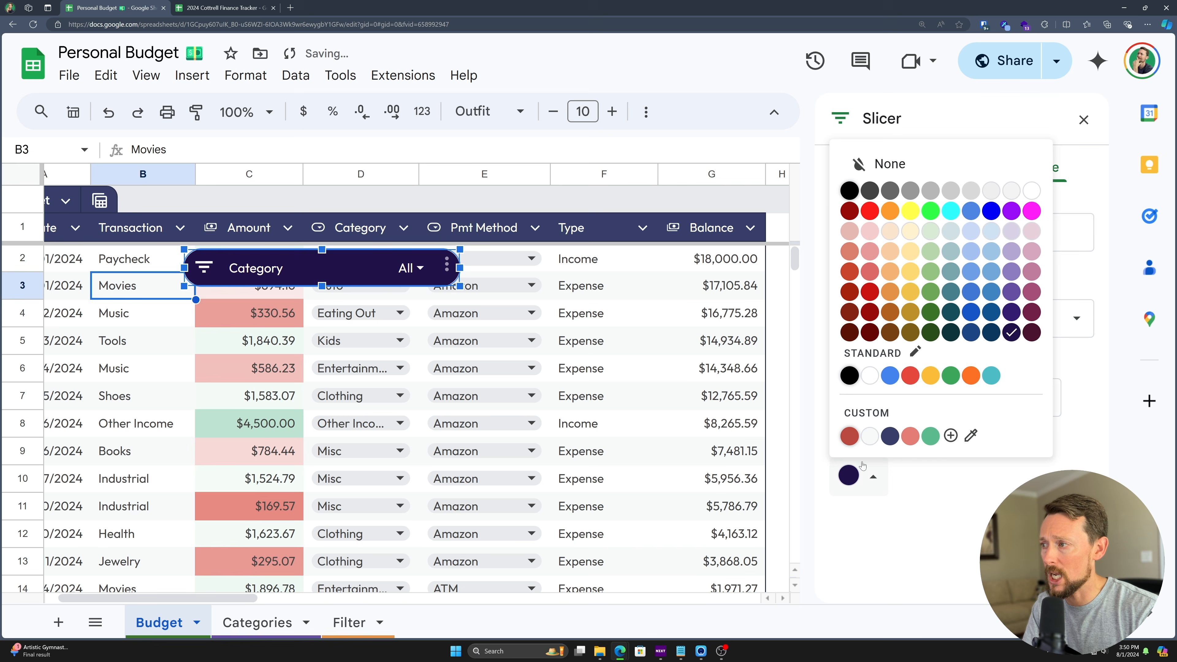
{"action": "left_click", "coordinate": [896, 438]}
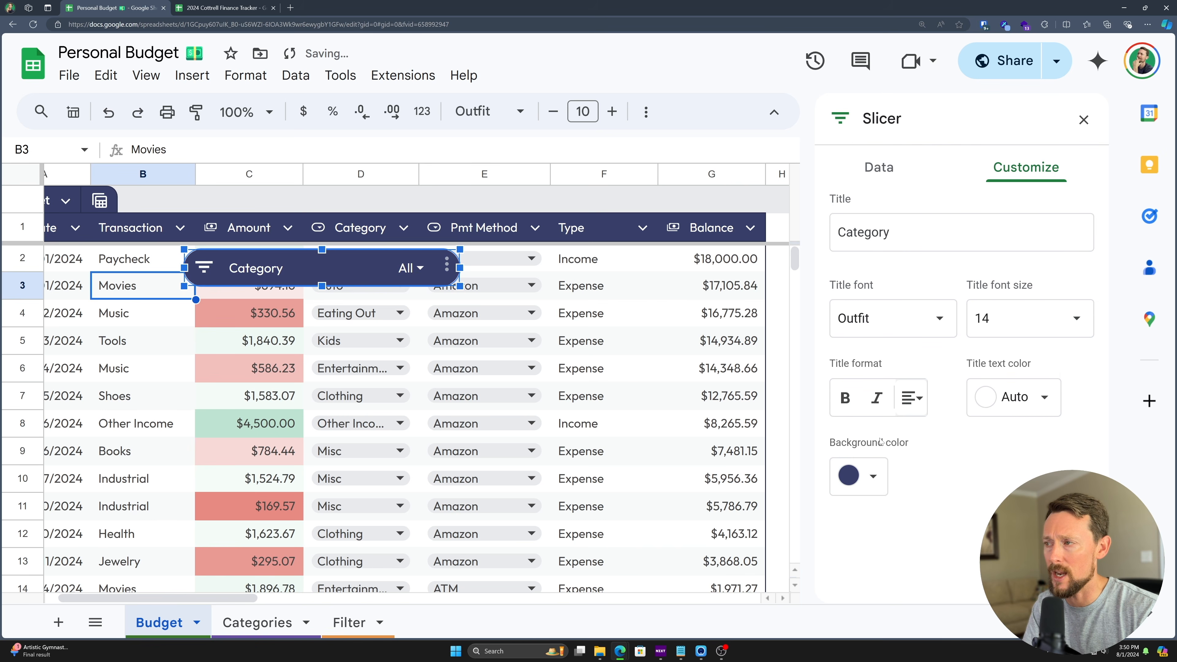
{"action": "left_click", "coordinate": [1044, 398]}
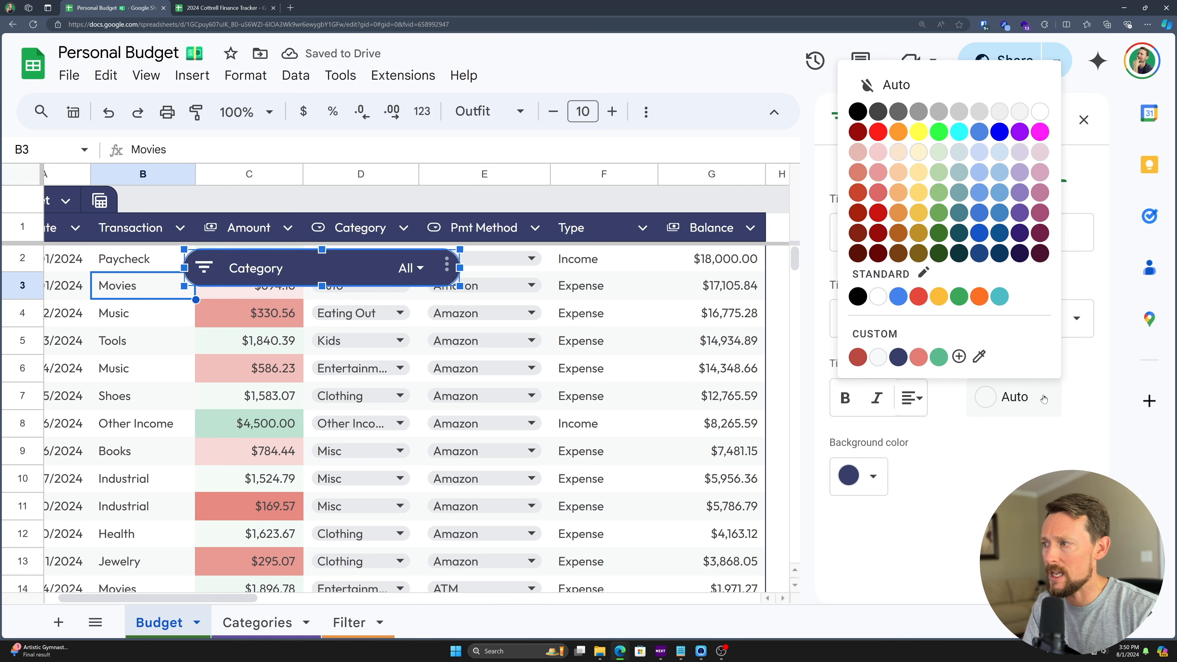
{"action": "left_click", "coordinate": [878, 296]}
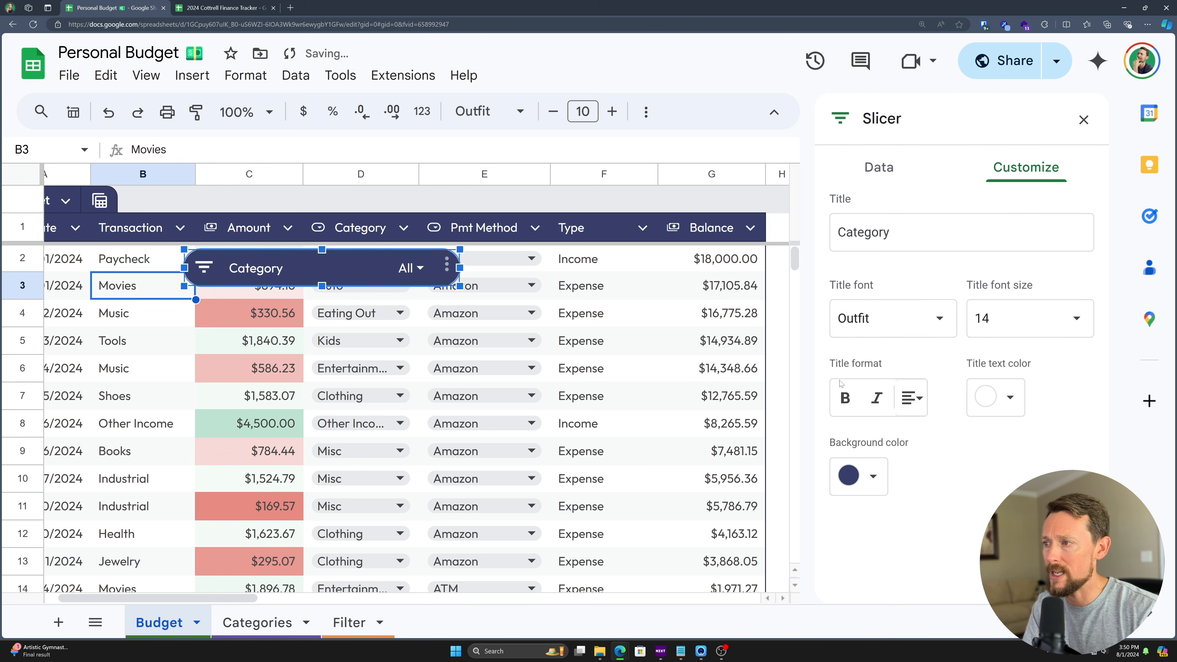
{"action": "left_click", "coordinate": [845, 398]}
{"action": "left_click_drag", "start_coordinate": [347, 256], "coordinate": [591, 219]}
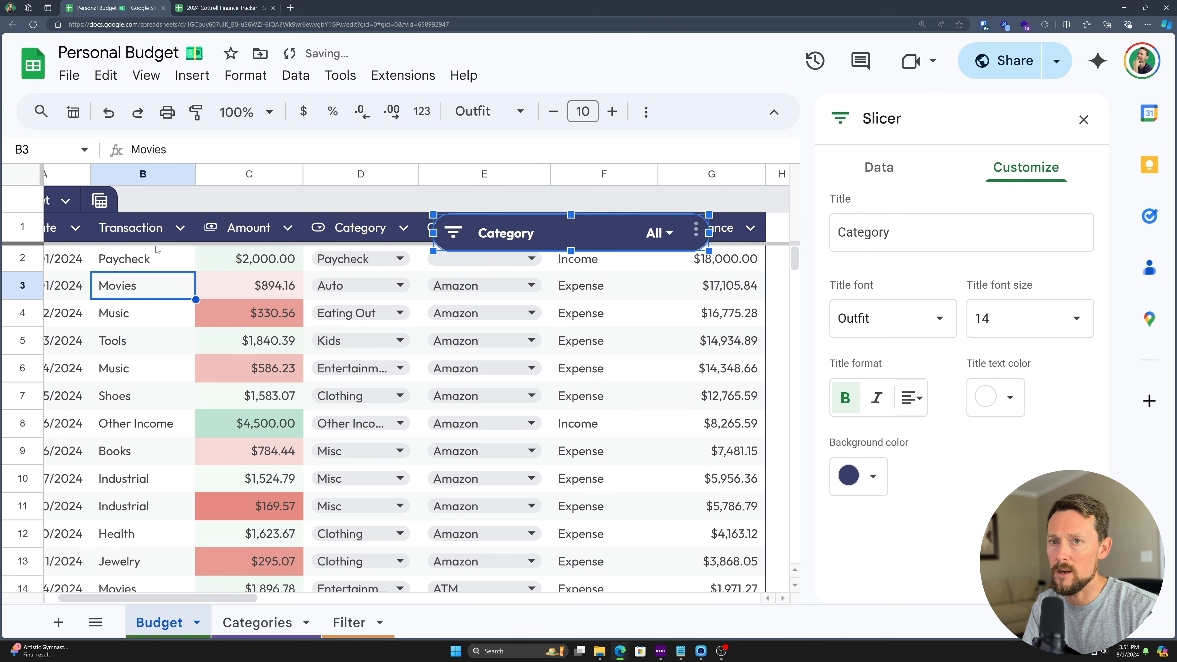
- Move the Category slicer beside the table at H1 and make row 1 taller to fit it
{"action": "scroll", "coordinate": [429, 263], "scroll_direction": "right", "scroll_amount": 5}
{"action": "left_click", "coordinate": [309, 263]}
{"action": "left_click_drag", "start_coordinate": [308, 248], "coordinate": [648, 226]}
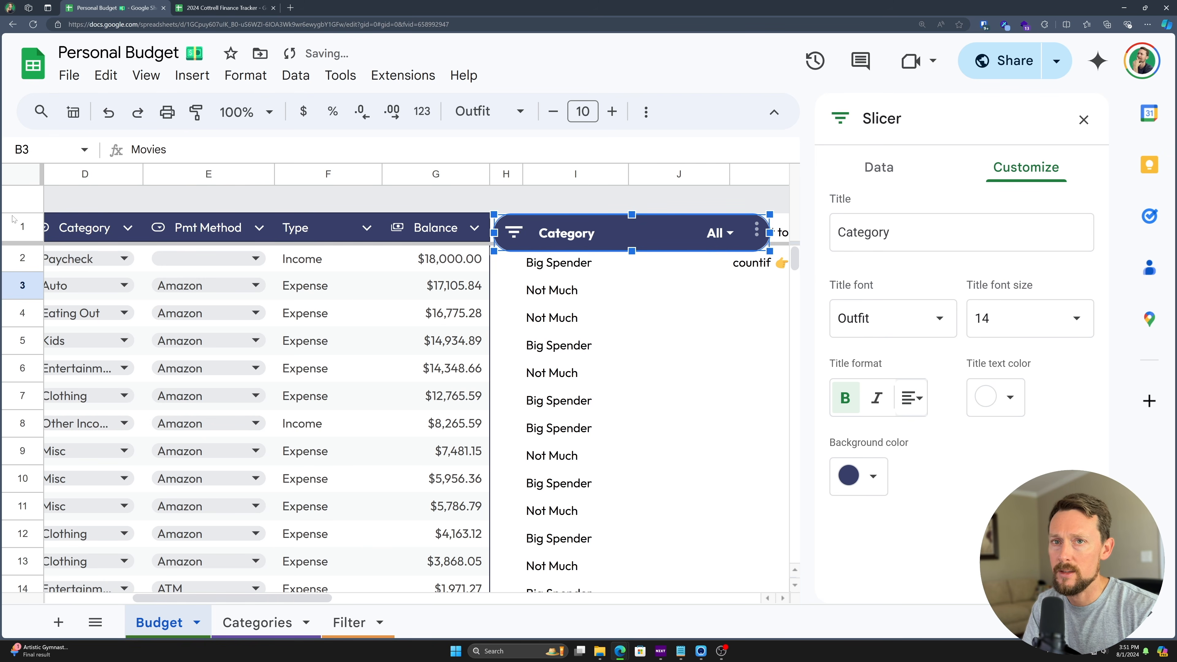
{"action": "left_click", "coordinate": [23, 218]}
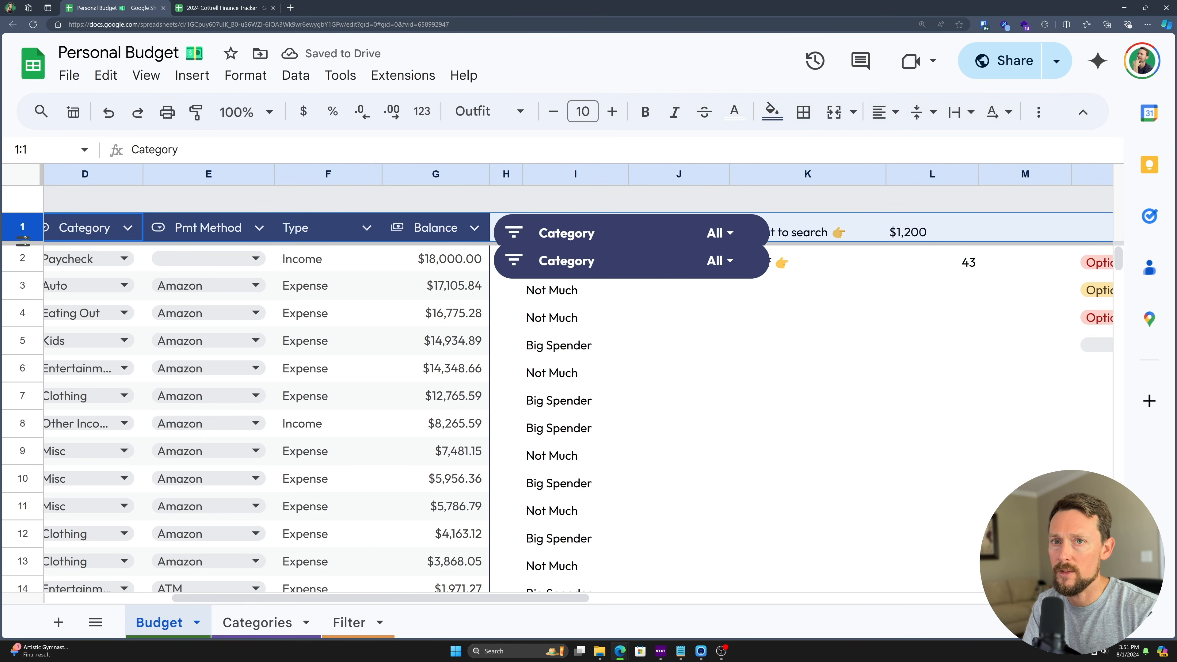
{"action": "left_click_drag", "start_coordinate": [23, 244], "coordinate": [403, 261]}
{"action": "scroll", "coordinate": [578, 246], "scroll_direction": "left", "scroll_amount": 4}
{"action": "left_click", "coordinate": [788, 234]}
{"action": "left_click_drag", "start_coordinate": [803, 239], "coordinate": [803, 243]}
{"action": "scroll", "coordinate": [747, 347], "scroll_direction": "down", "scroll_amount": 10}
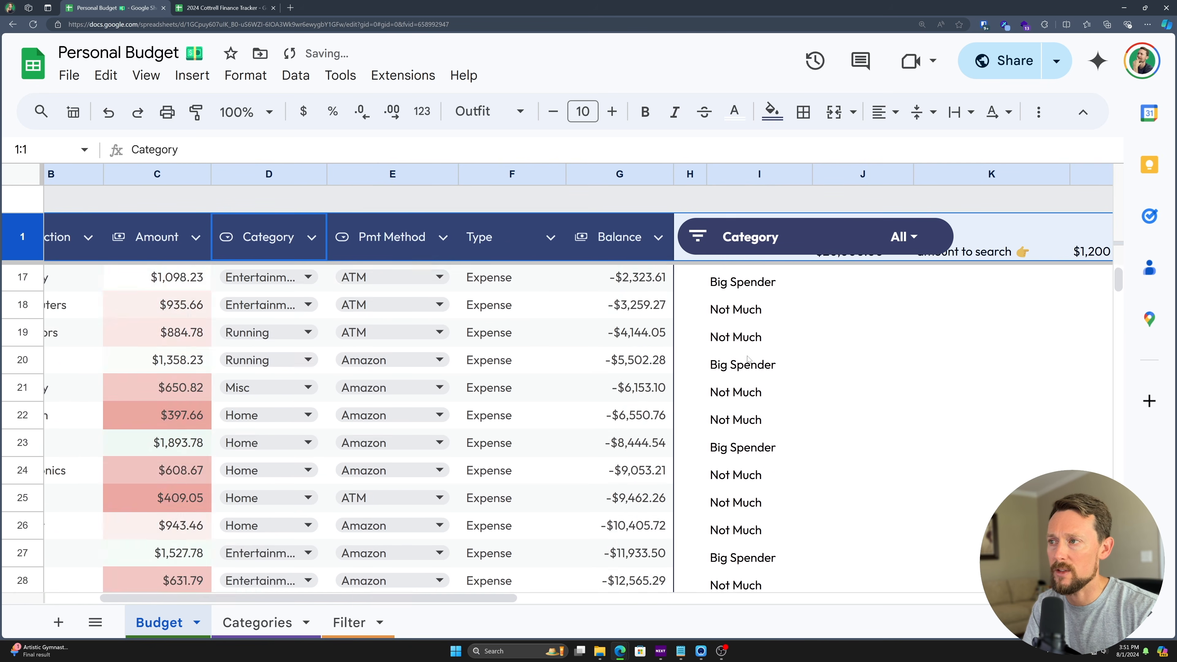
{"action": "scroll", "coordinate": [747, 347], "scroll_direction": "up", "scroll_amount": 10}
- Filter the slicer to only Auto, Business and Clothing
{"action": "left_click", "coordinate": [898, 237]}
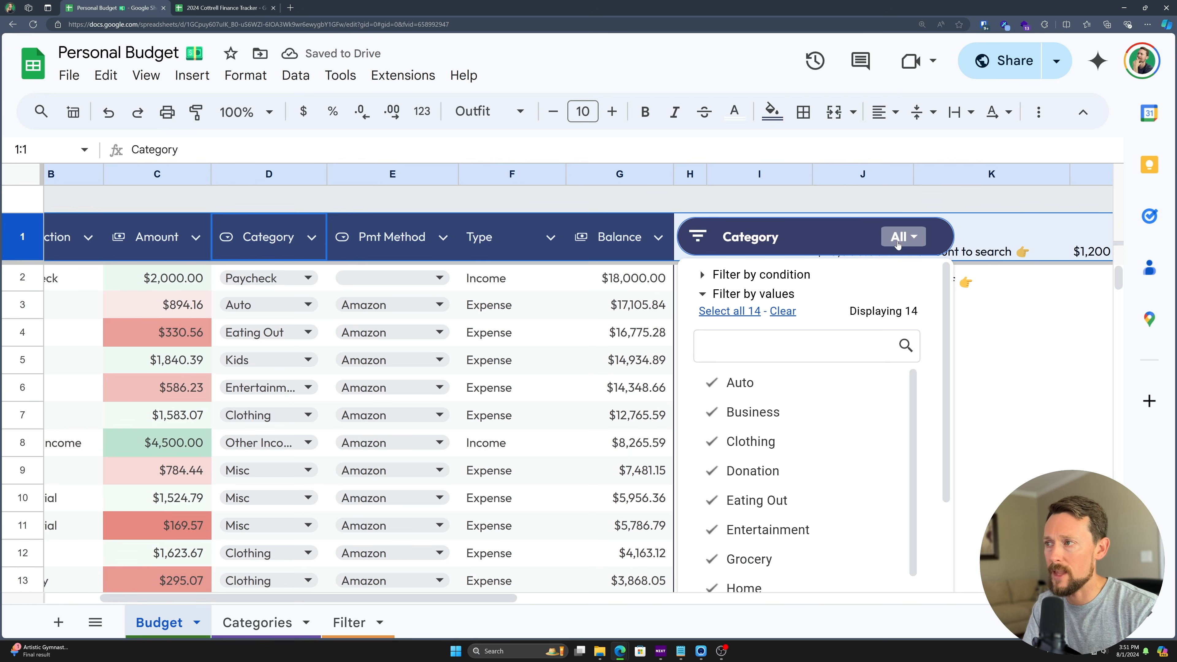
{"action": "scroll", "coordinate": [790, 351], "scroll_direction": "down", "scroll_amount": 4}
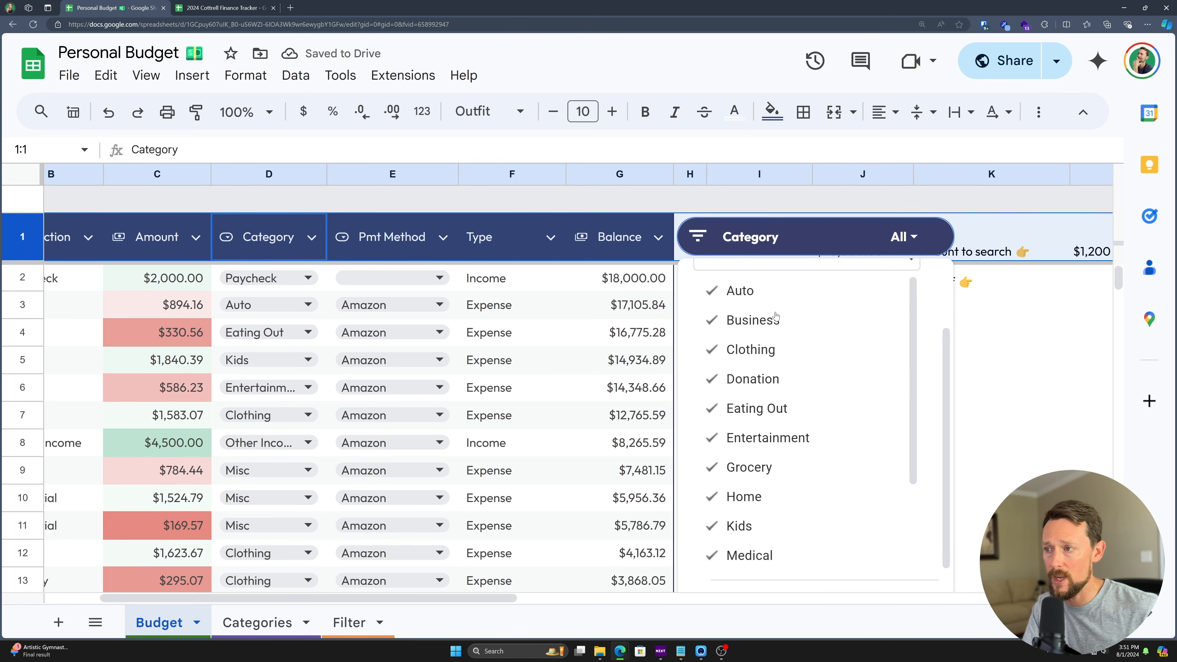
{"action": "scroll", "coordinate": [789, 351], "scroll_direction": "down", "scroll_amount": 2}
{"action": "scroll", "coordinate": [789, 353], "scroll_direction": "up", "scroll_amount": 6}
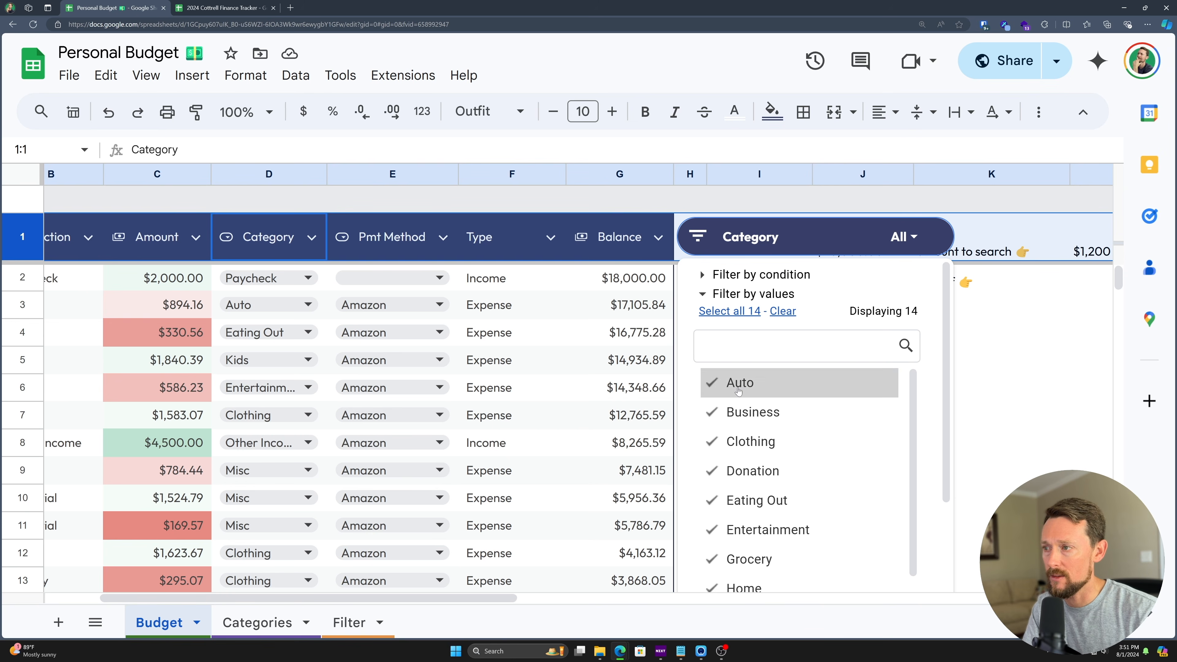
{"action": "left_click", "coordinate": [782, 320]}
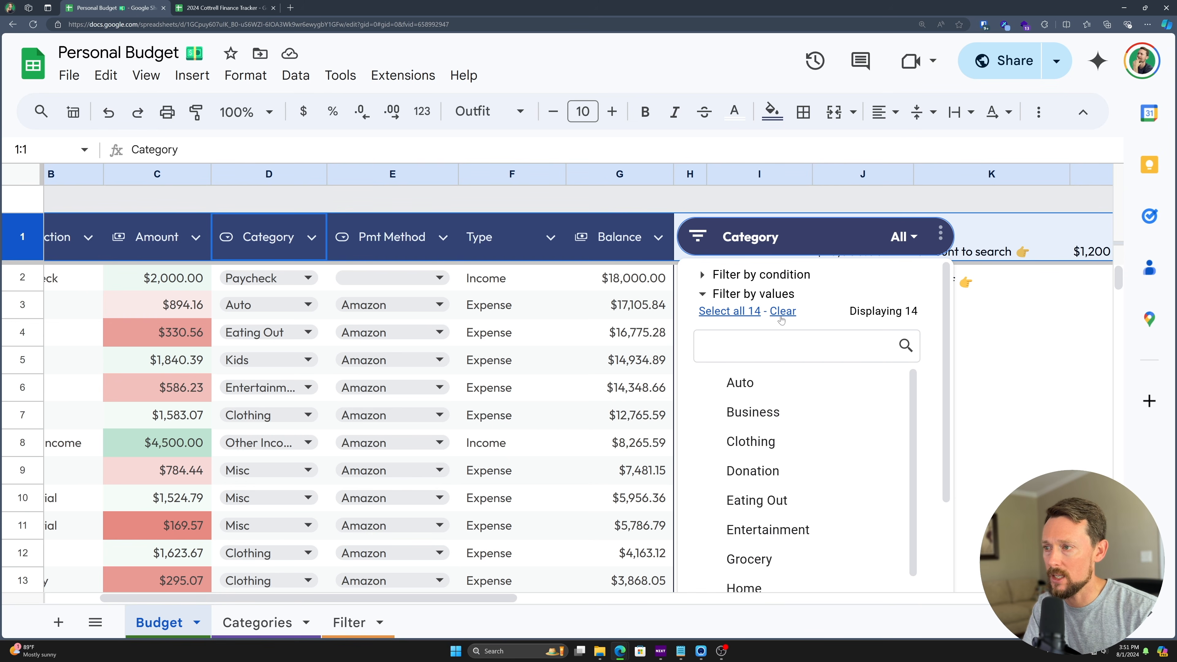
{"action": "left_click", "coordinate": [750, 390]}
{"action": "left_click", "coordinate": [752, 414]}
{"action": "left_click", "coordinate": [753, 442]}
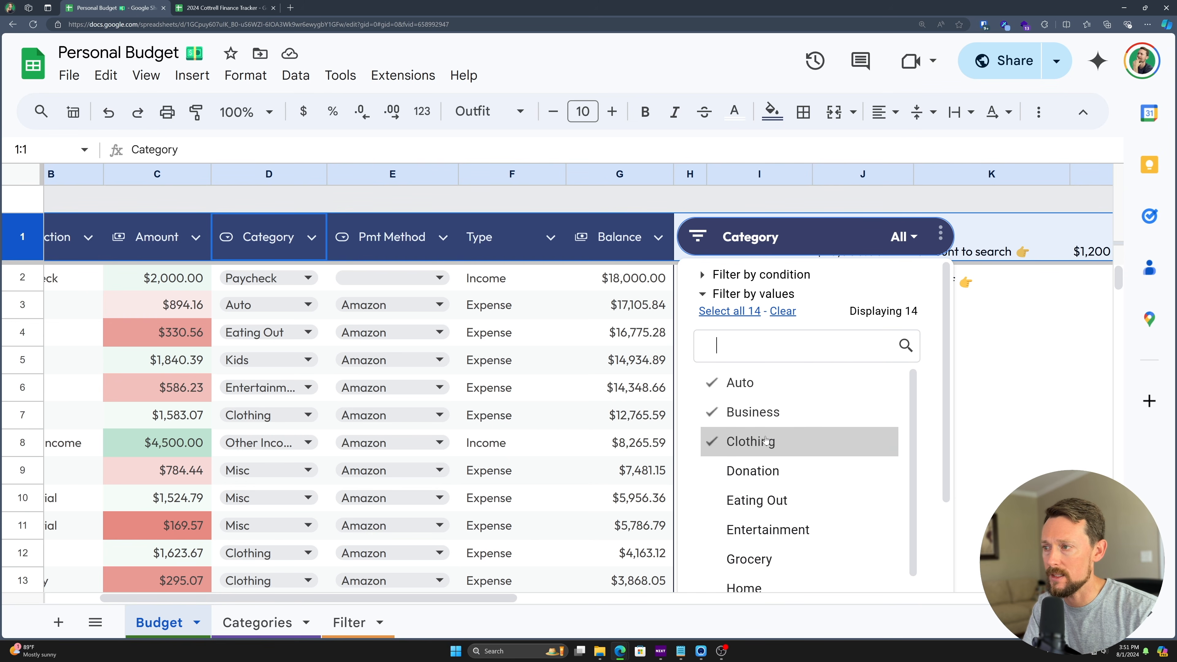
{"action": "scroll", "coordinate": [880, 418], "scroll_direction": "down", "scroll_amount": 5}
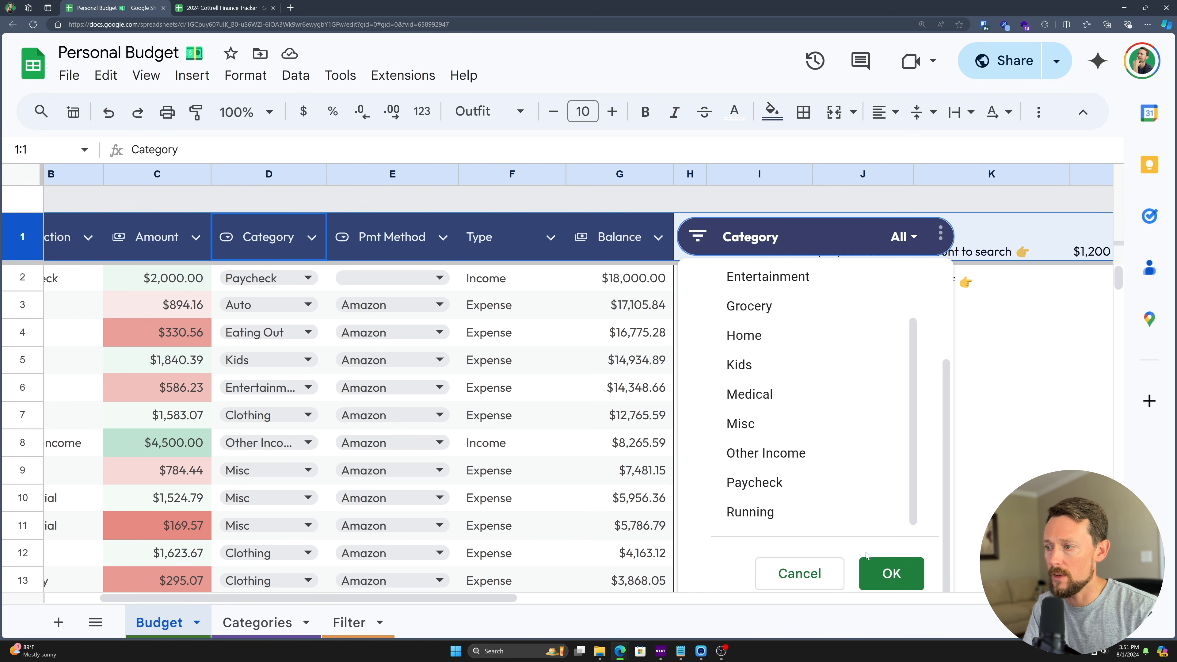
{"action": "left_click", "coordinate": [892, 574]}
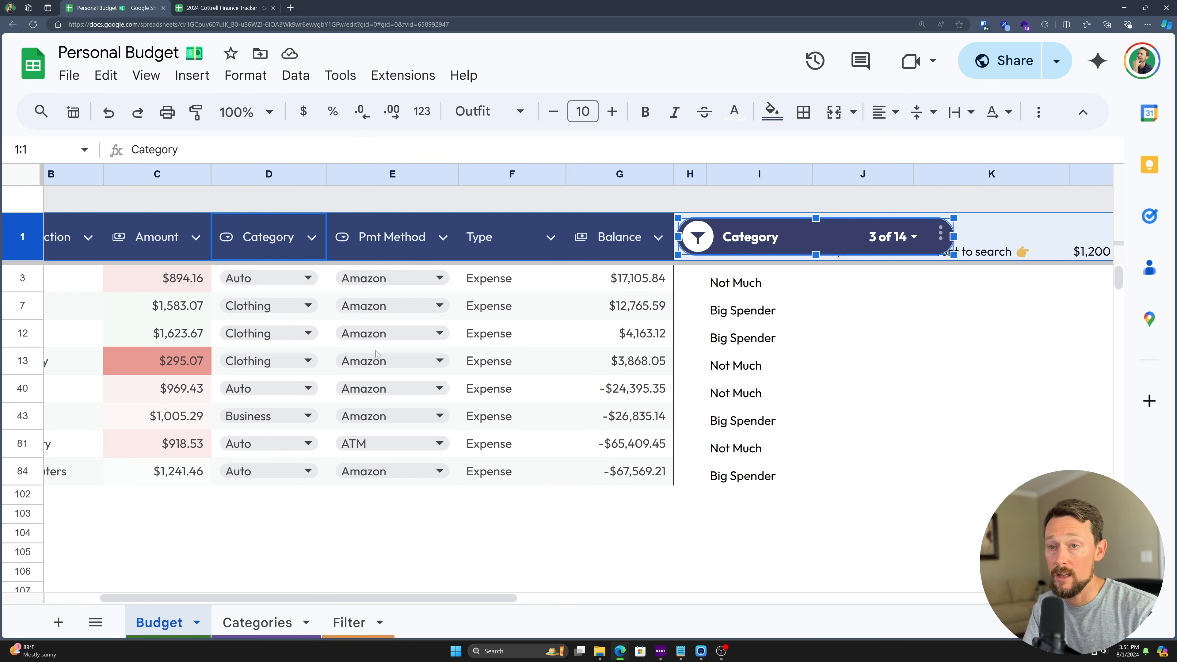
{"action": "scroll", "coordinate": [412, 332], "scroll_direction": "left", "scroll_amount": 3}
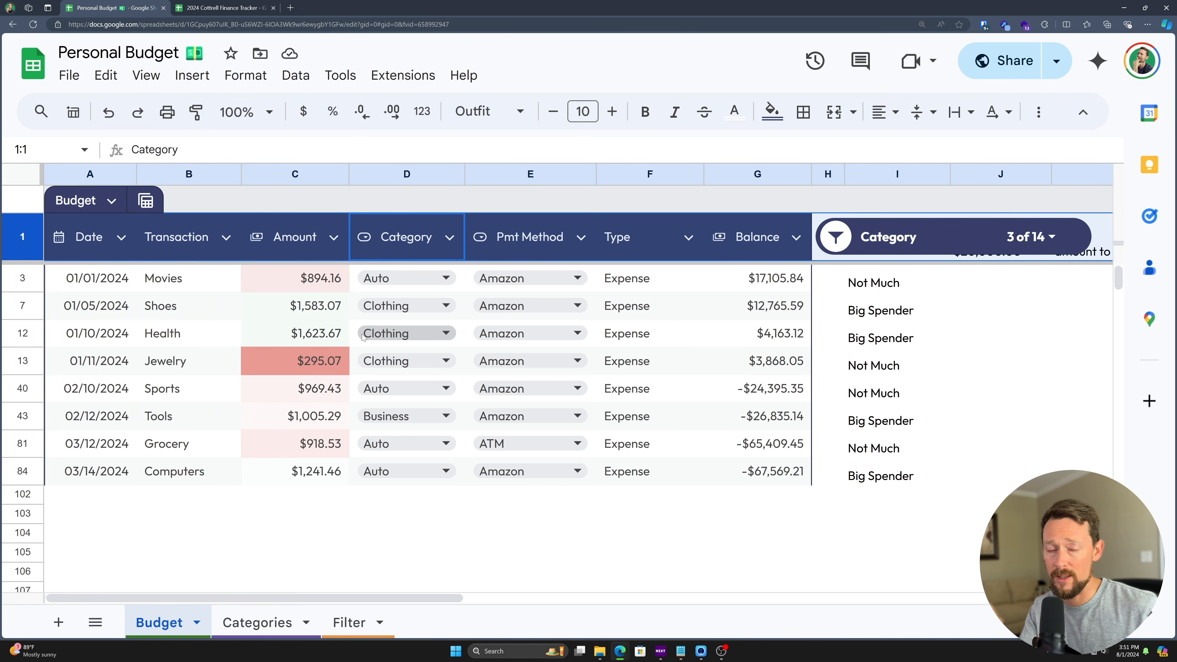
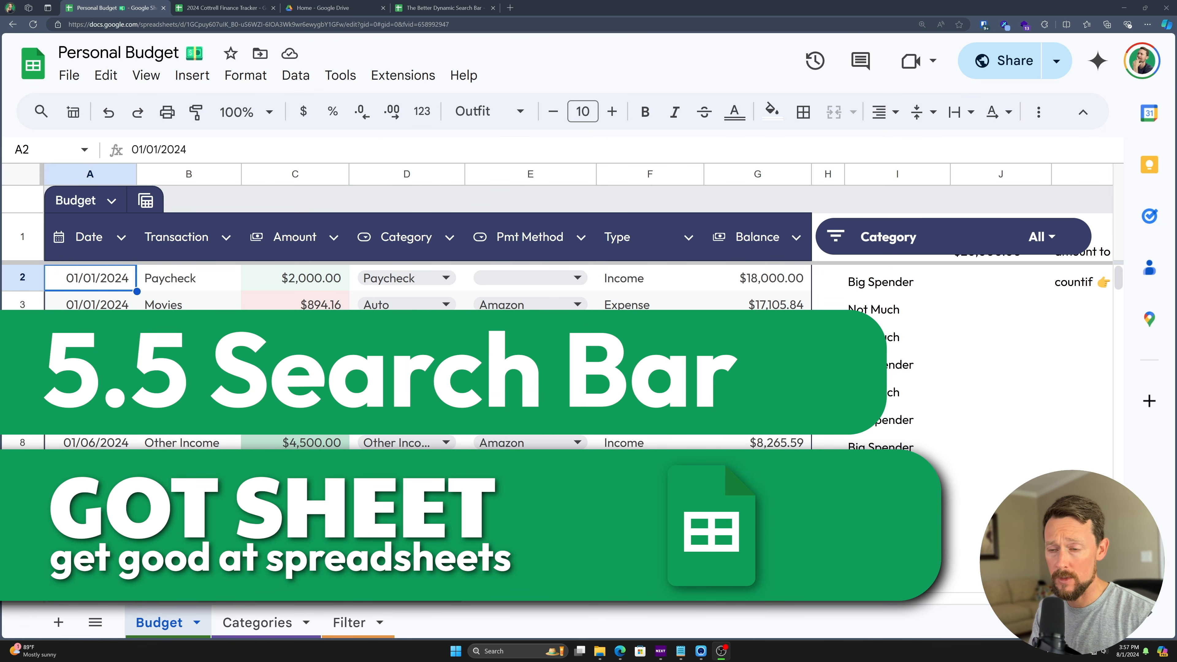
- Add a new blank sheet and name it Search
{"action": "left_click", "coordinate": [59, 622]}
{"action": "double_click", "coordinate": [246, 622]}
{"action": "type", "text": "Search"}
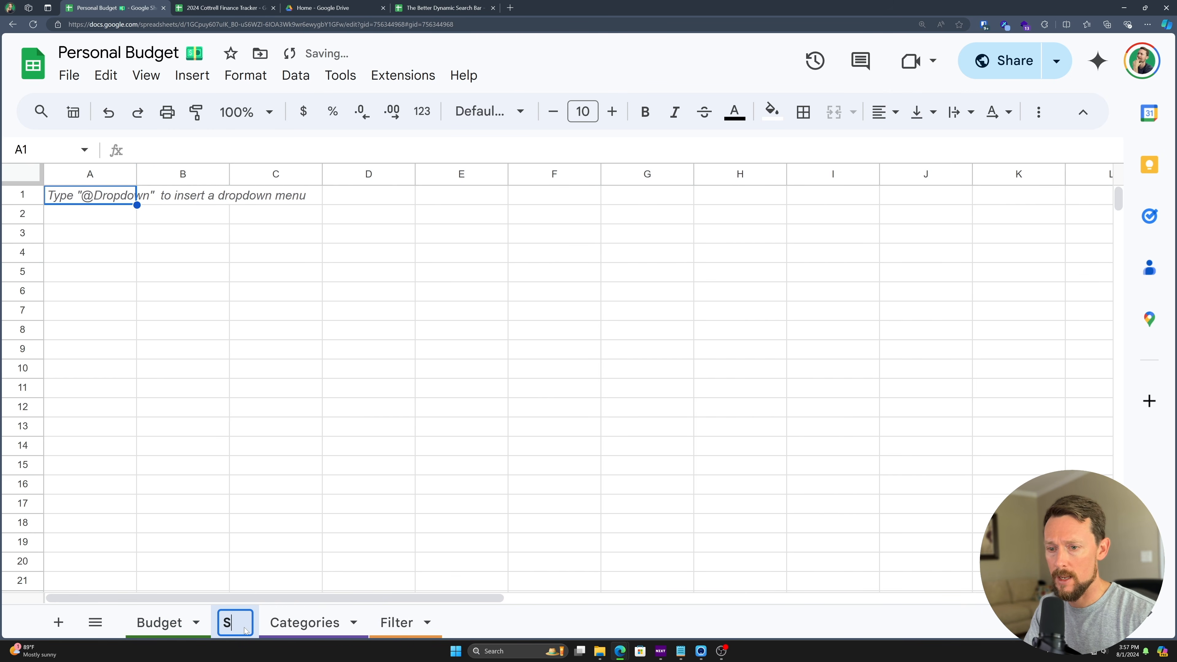
{"action": "key", "text": "Return"}
- Colour the Search tab dark red and move it after the Filter sheet
{"action": "left_click", "coordinate": [282, 623]}
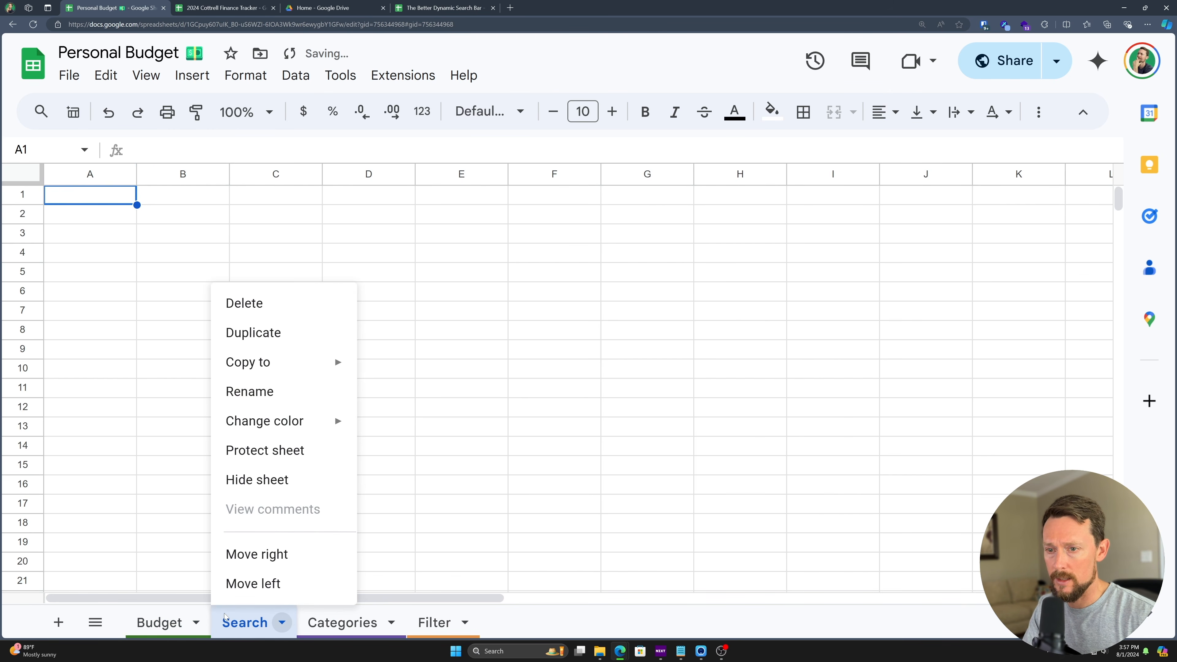
{"action": "mouse_move", "coordinate": [307, 419]}
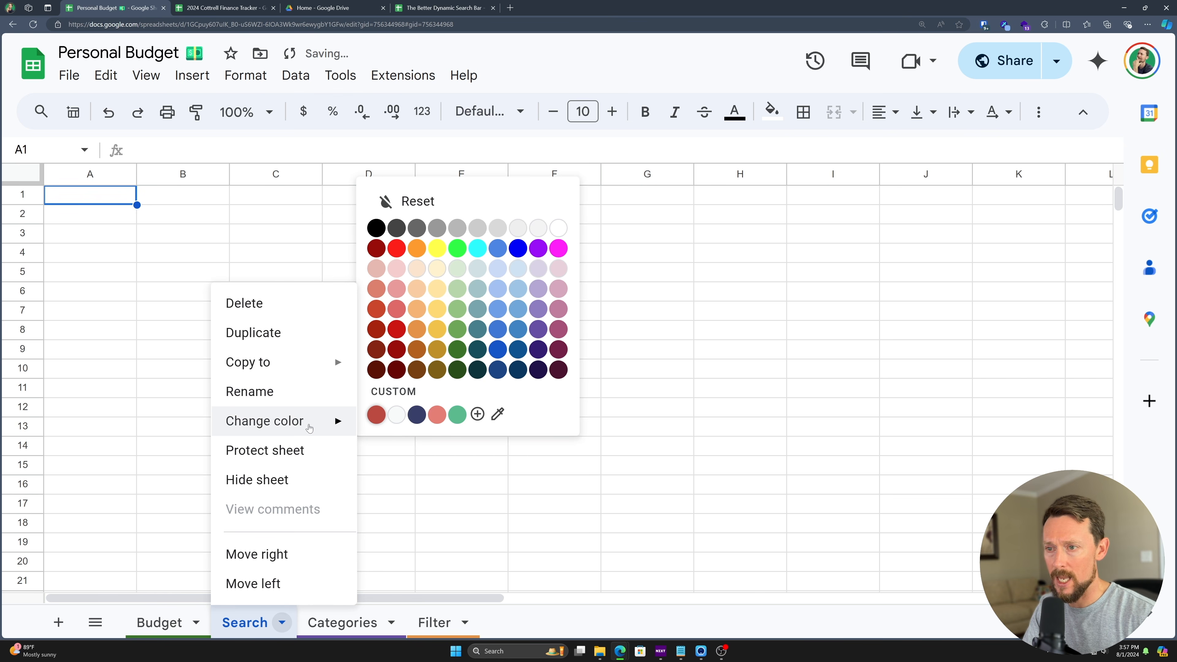
{"action": "left_click", "coordinate": [396, 349]}
{"action": "left_click_drag", "start_coordinate": [245, 622], "coordinate": [456, 606]}
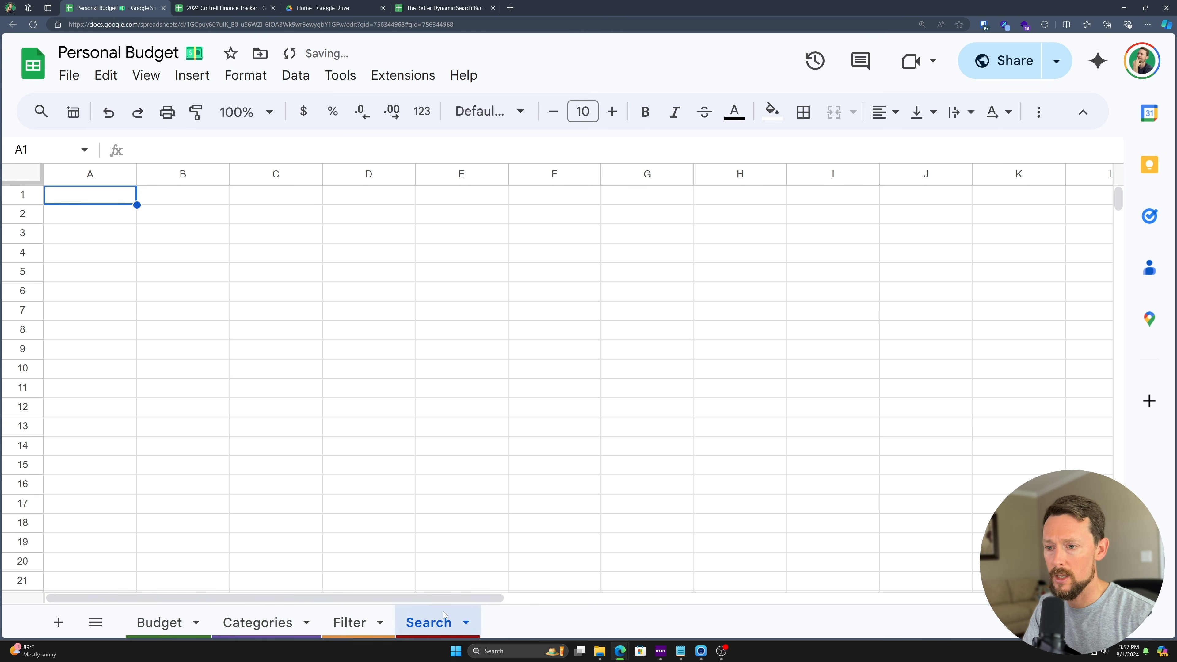
{"action": "left_click", "coordinate": [155, 77]}
- Hide the Search sheet's gridlines and enter the label 'search term:' in B1
{"action": "mouse_move", "coordinate": [176, 107]}
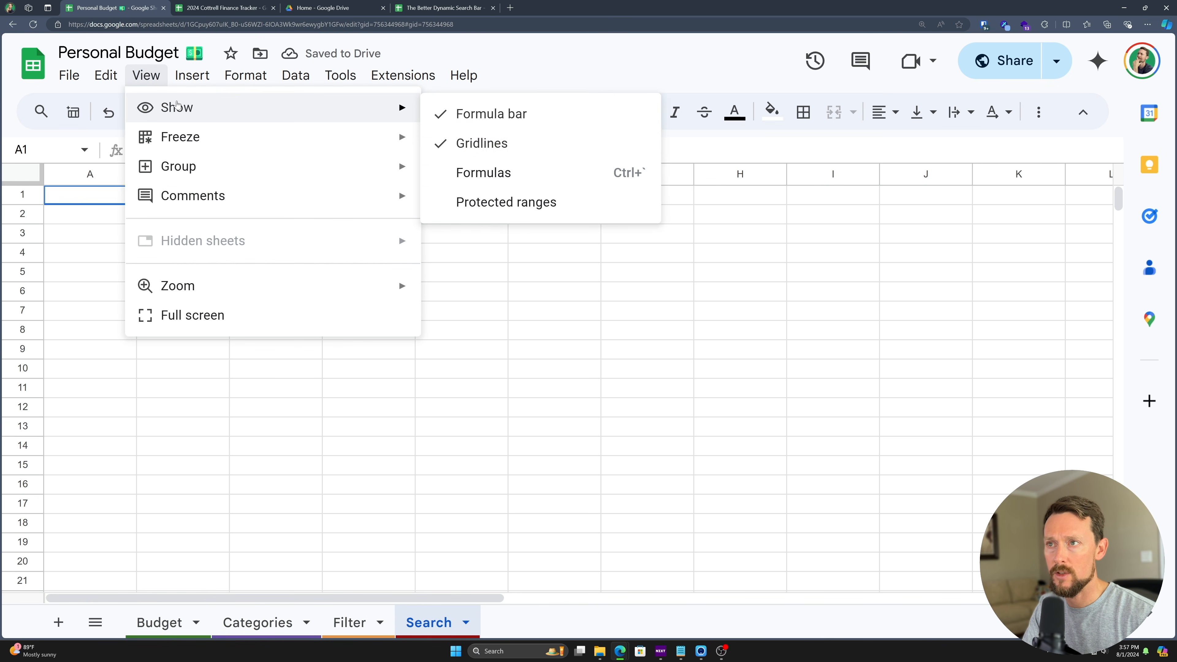
{"action": "left_click", "coordinate": [485, 142]}
{"action": "left_click", "coordinate": [171, 203]}
{"action": "type", "text": "search Te"}
{"action": "key", "text": "BackSpace"}
{"action": "key", "text": "BackSpace"}
{"action": "type", "text": "term:"}
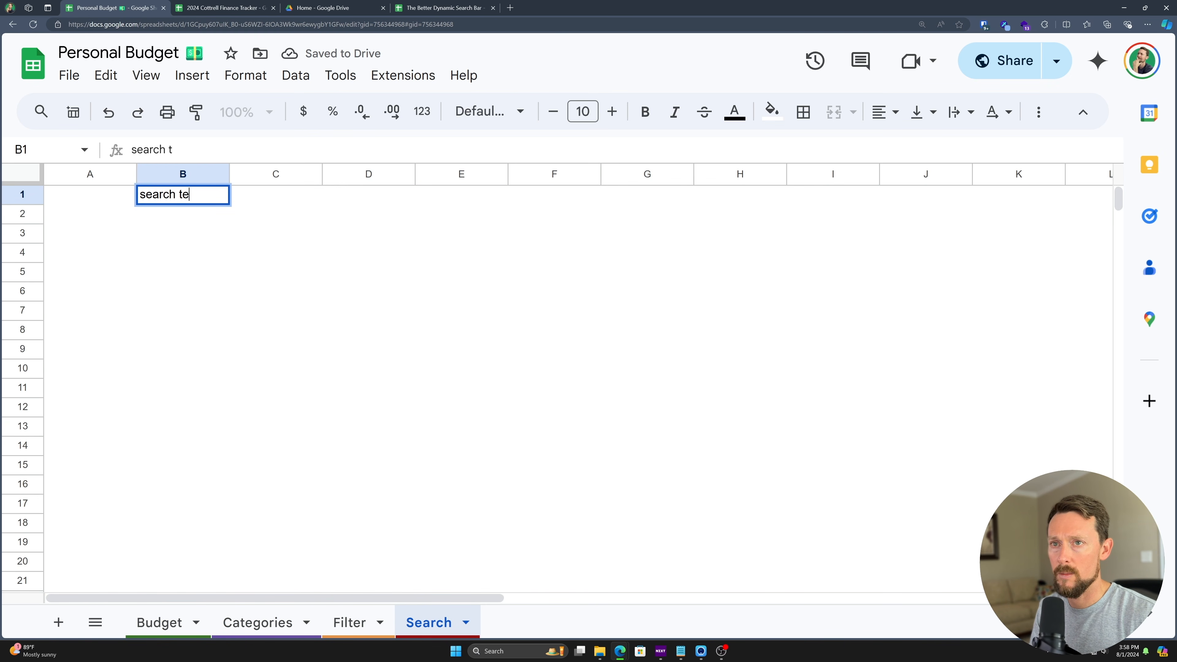
{"action": "key", "text": "Tab"}
- Fill B1:C1 light green, then return to the Budget sheet
{"action": "left_click", "coordinate": [160, 197], "text": "shift"}
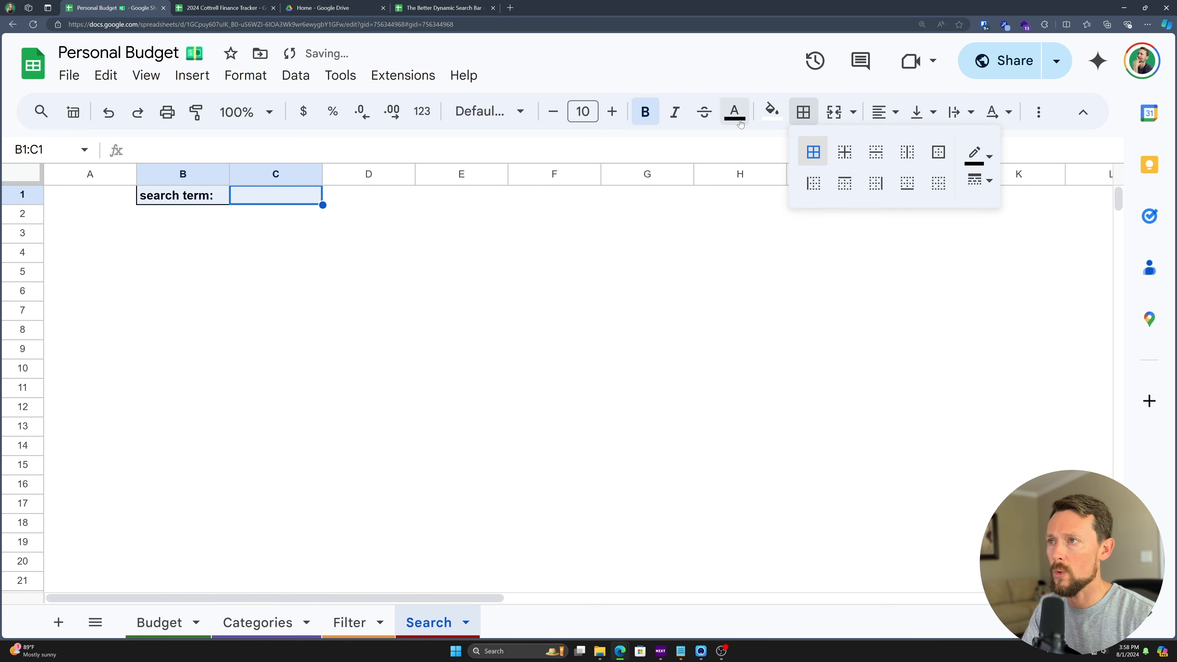
{"action": "left_click", "coordinate": [772, 111]}
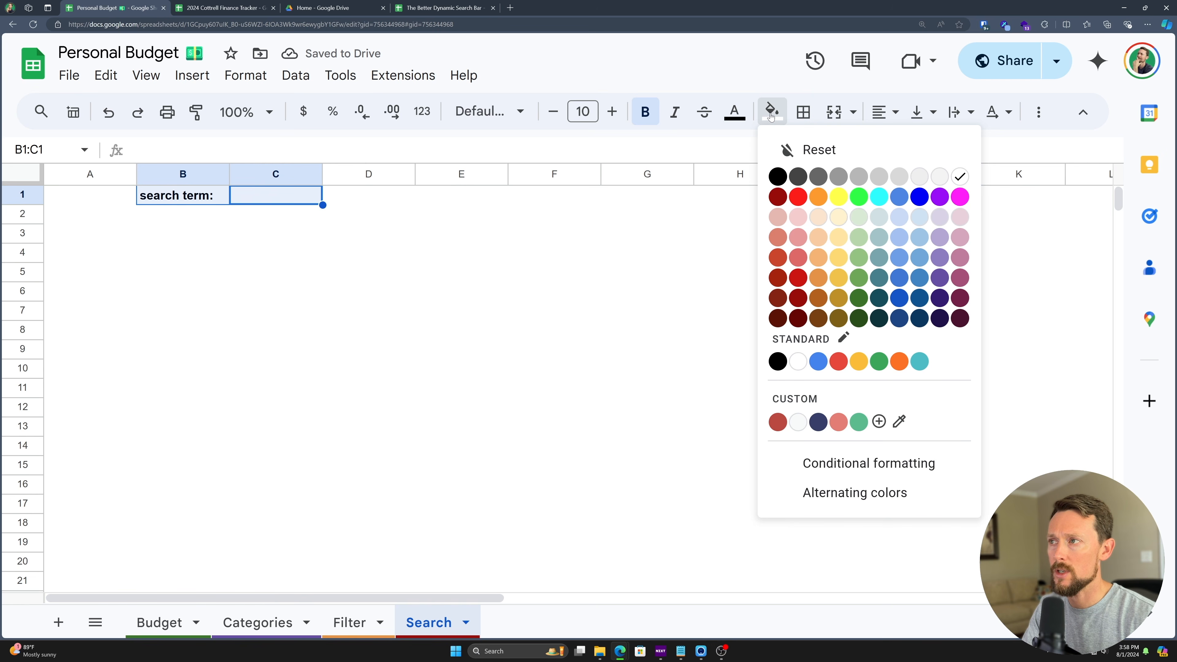
{"action": "left_click", "coordinate": [859, 221]}
{"action": "left_click", "coordinate": [271, 258]}
{"action": "left_click", "coordinate": [94, 238]}
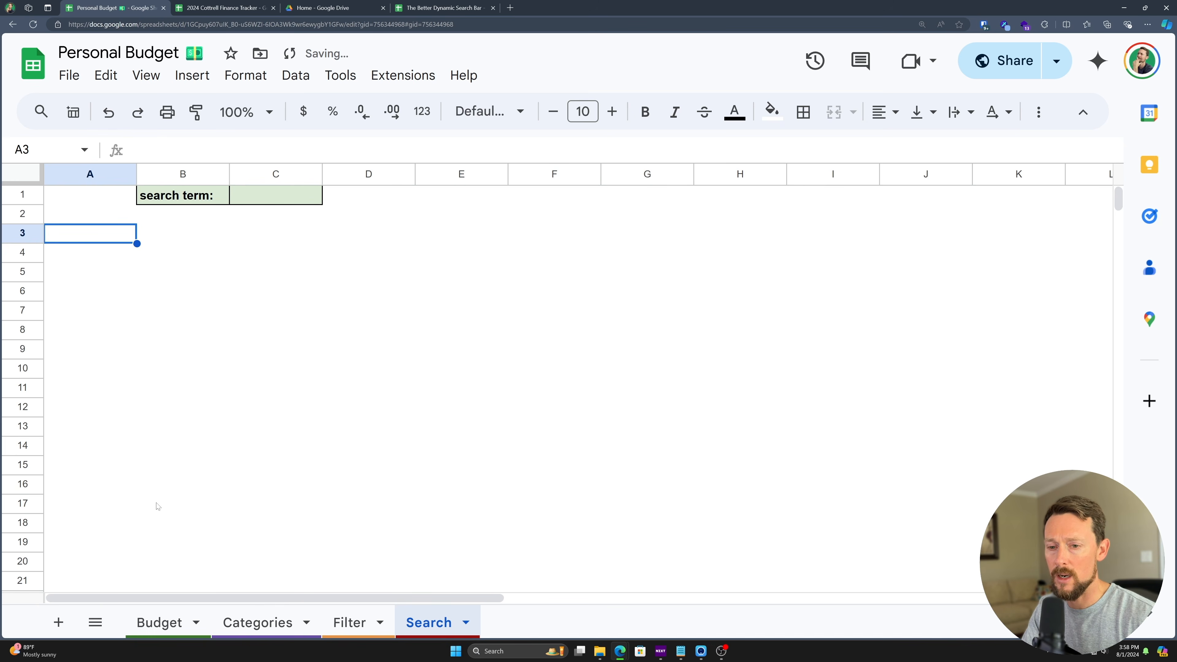
{"action": "left_click", "coordinate": [161, 623]}
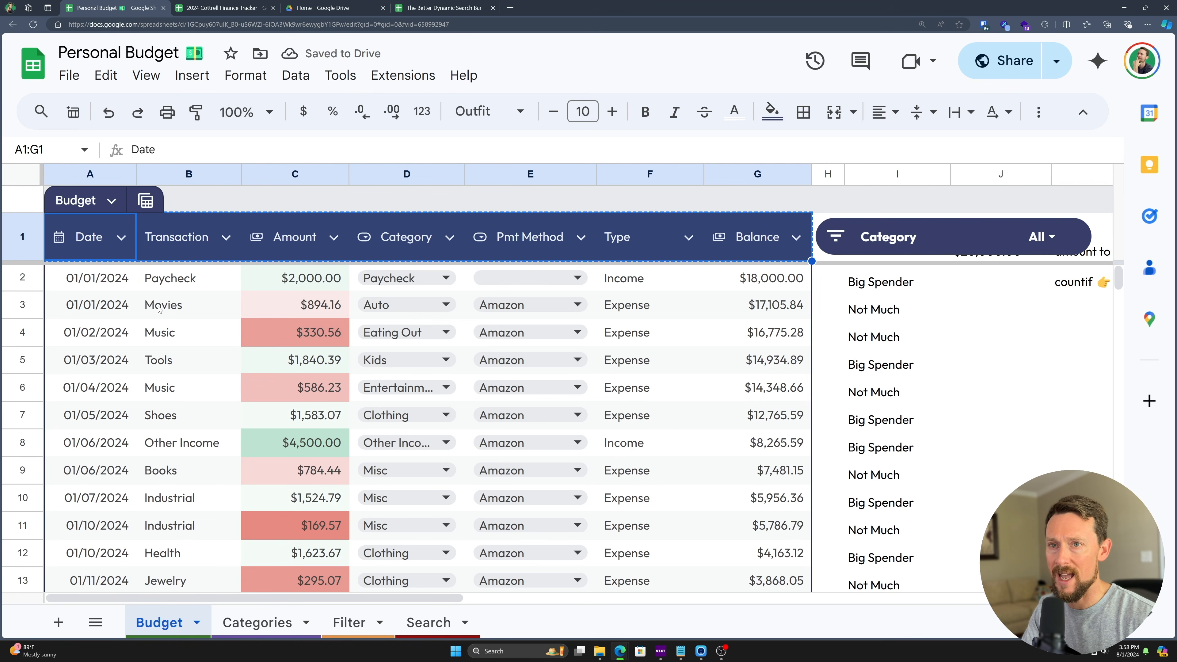
- Paste the Budget column headers into row 2 of the Search sheet, starting at A2
{"action": "left_click", "coordinate": [429, 622]}
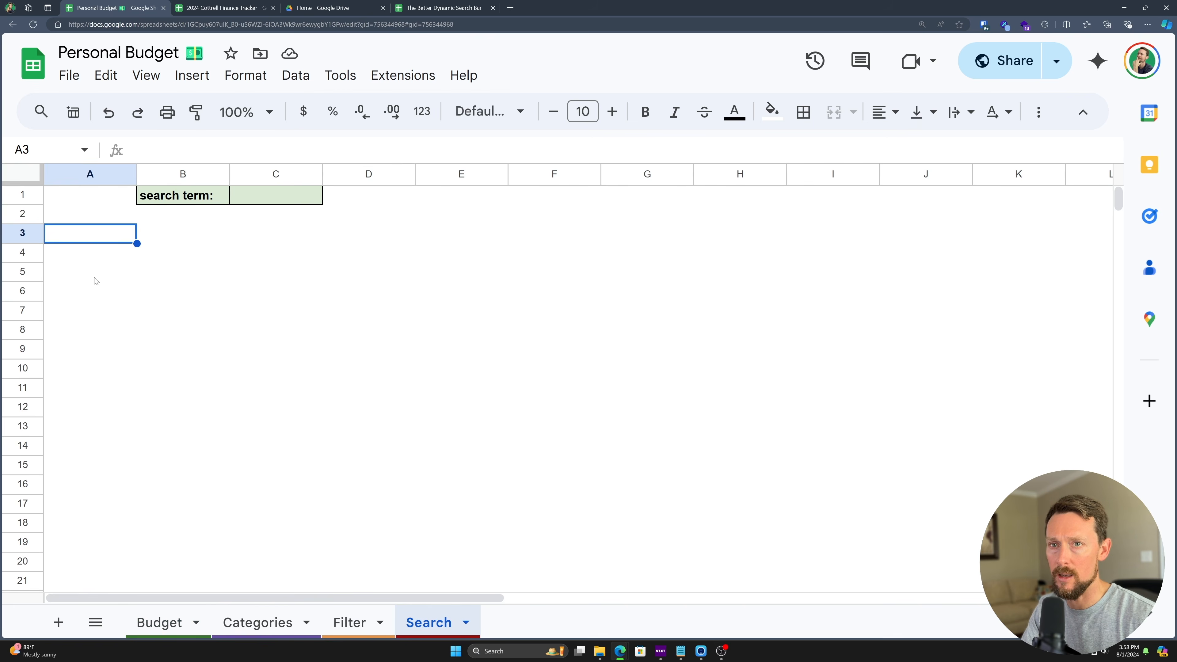
{"action": "left_click", "coordinate": [65, 215]}
{"action": "type", "text": "Date\tTransaction\tAmount\tCategory\tPmt Method\tType\tBalance"}
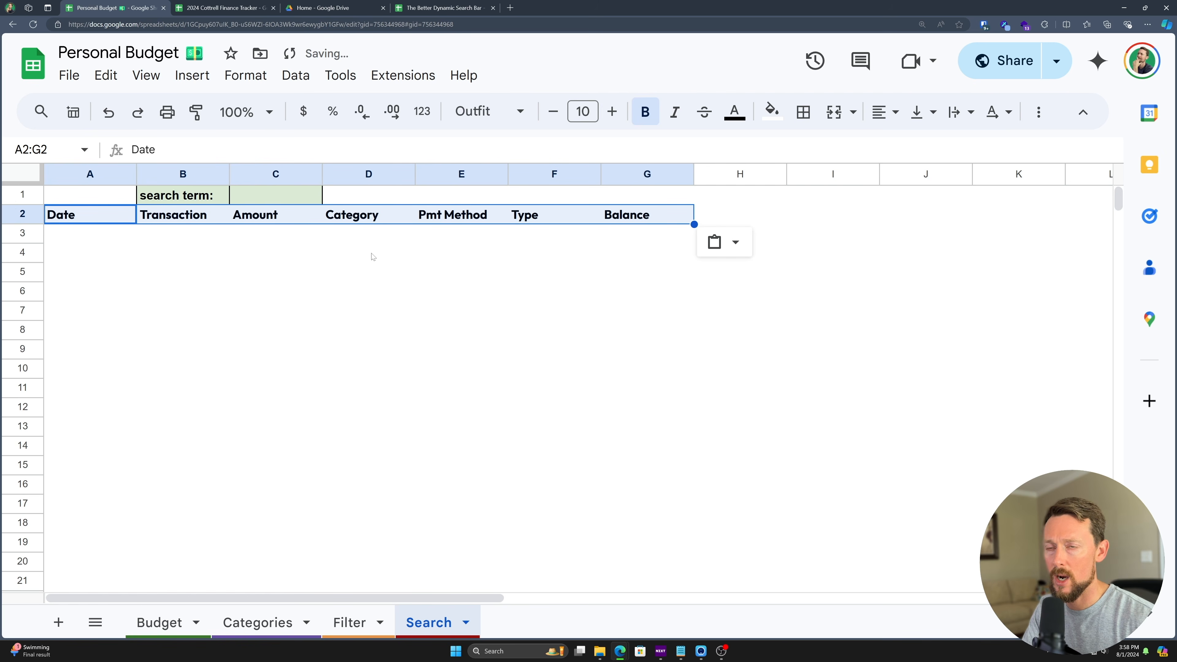
- Try kids and paycheck as search terms in C1, settling on pay
{"action": "left_click", "coordinate": [300, 202]}
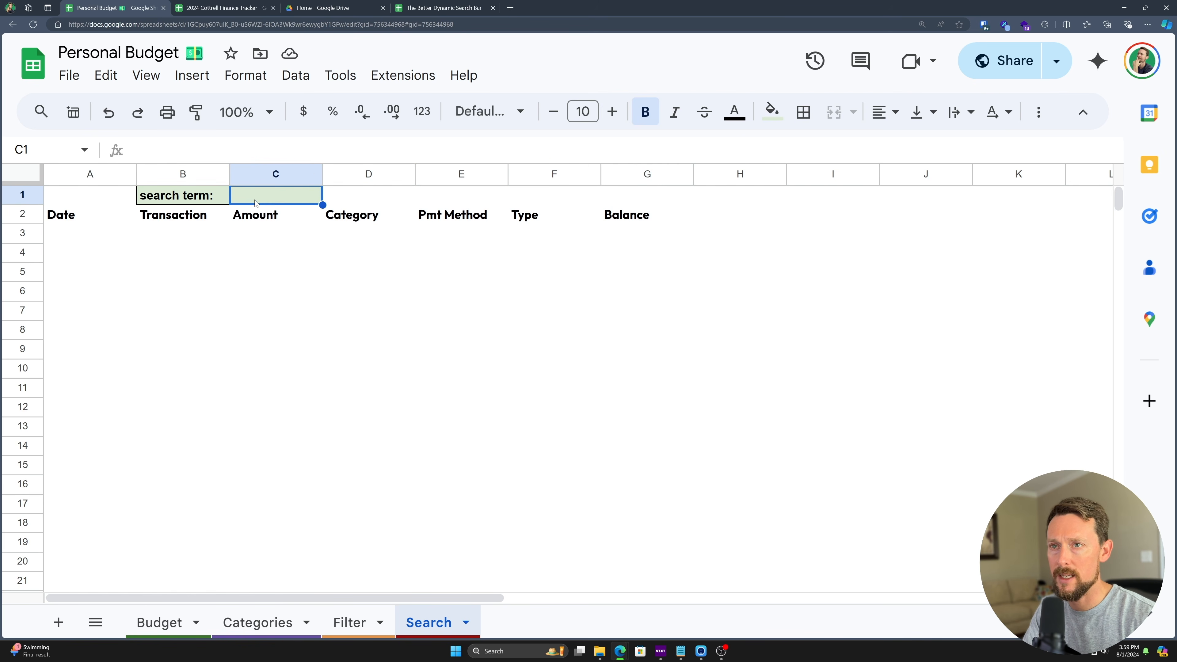
{"action": "type", "text": "kids"}
{"action": "key", "text": "Return"}
{"action": "key", "text": "Up"}
{"action": "type", "text": "paycheck"}
{"action": "key", "text": "Return"}
{"action": "key", "text": "Up"}
{"action": "type", "text": "pay"}
{"action": "key", "text": "Return"}
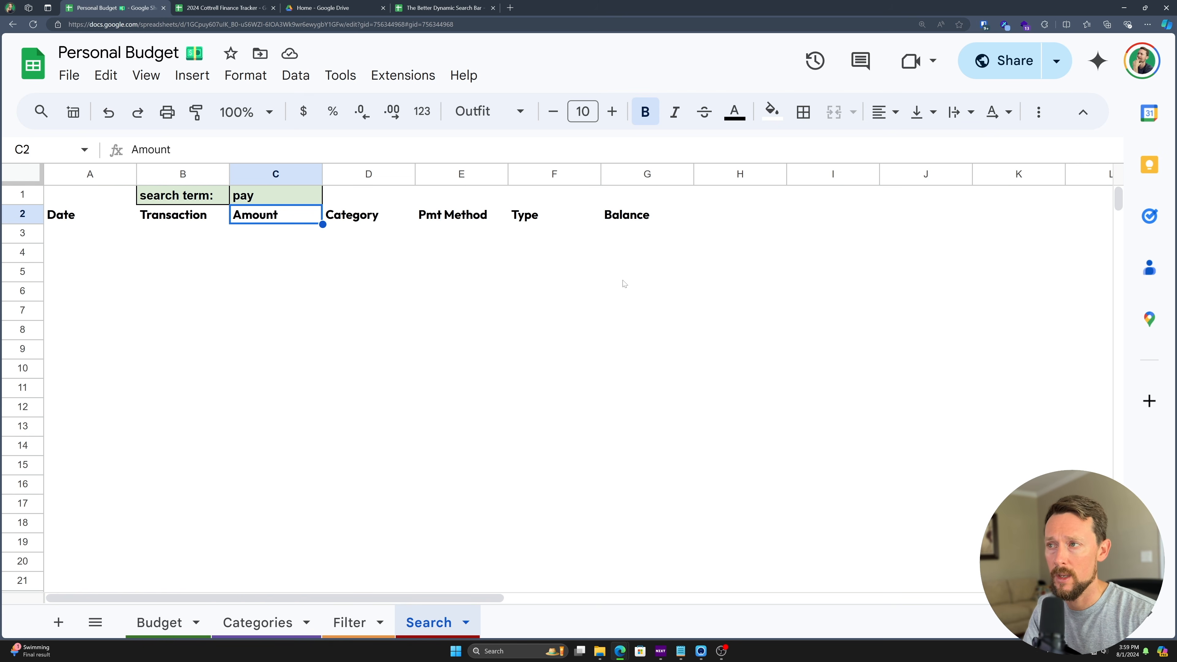
{"action": "left_click", "coordinate": [802, 215]}
- Enter scratch test values pay in I1, paycheck in J1 and kids in J2
{"action": "key", "text": "Up"}
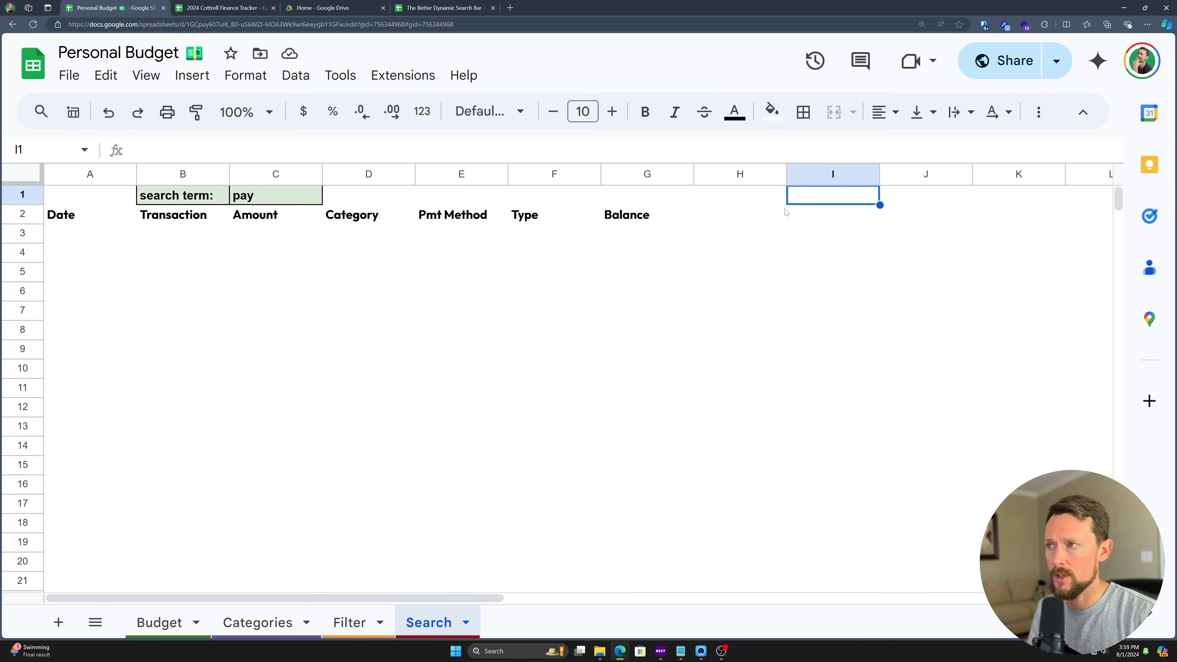
{"action": "type", "text": "pay"}
{"action": "key", "text": "Tab"}
{"action": "type", "text": "paycheck"}
{"action": "key", "text": "Return"}
{"action": "key", "text": "Tab"}
{"action": "type", "text": "kids"}
{"action": "key", "text": "Return"}
- Add a scratch =SEARCH(I1,J1) test formula
{"action": "type", "text": "=search"}
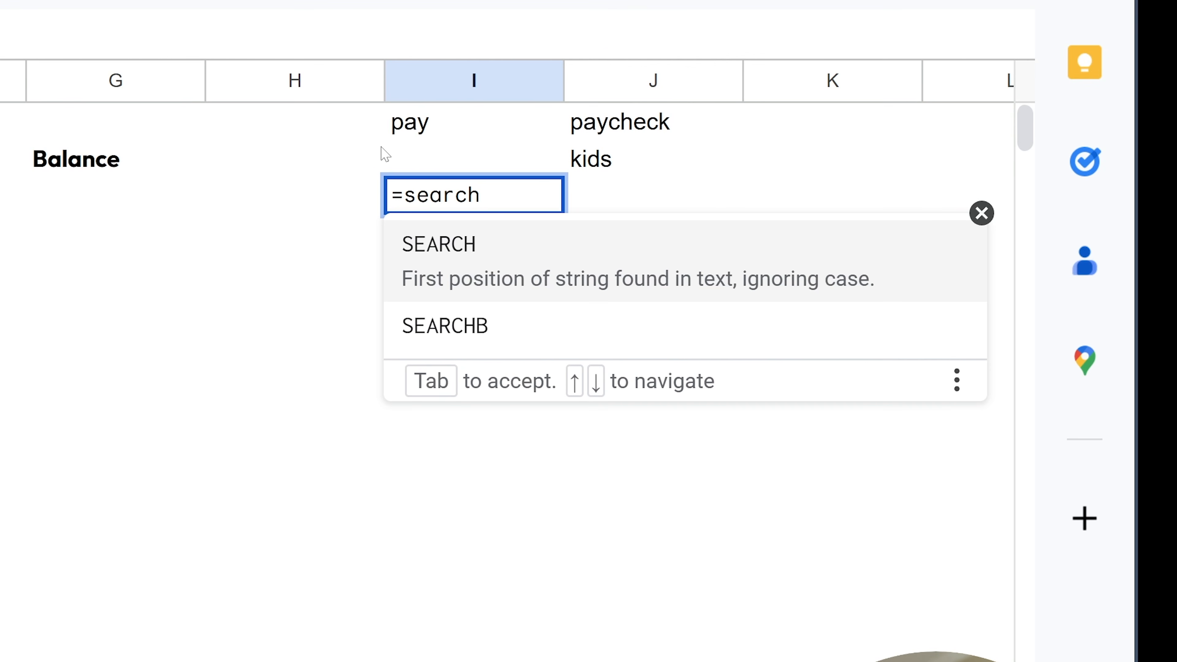
{"action": "key", "text": "Tab"}
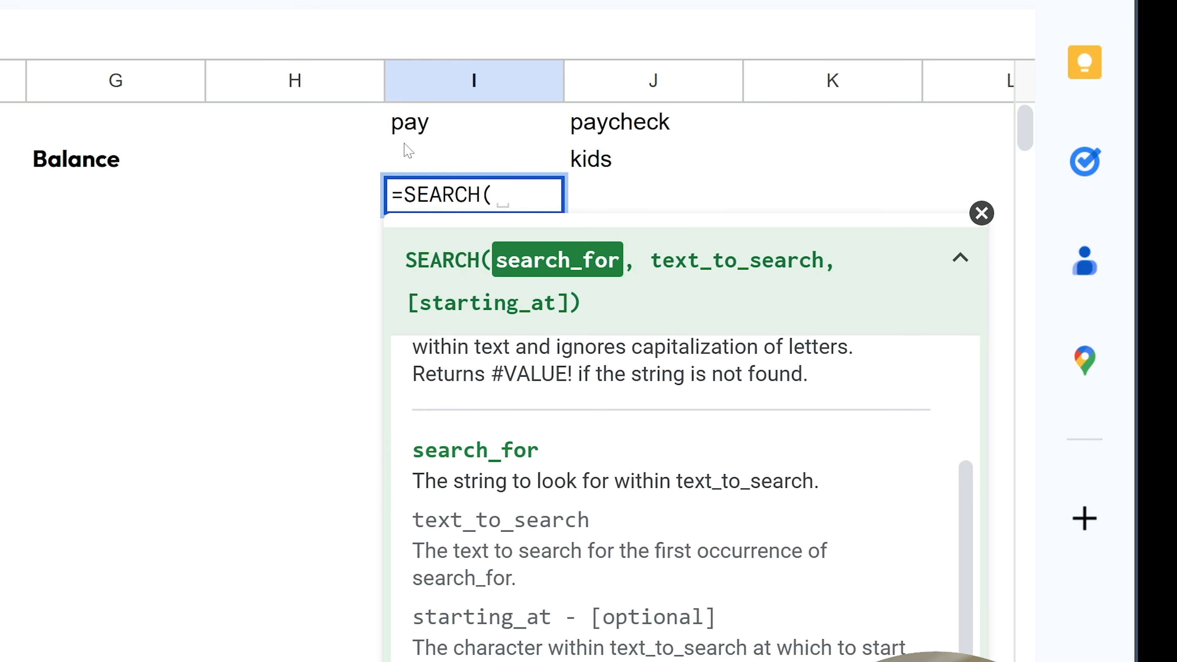
{"action": "left_click", "coordinate": [420, 128]}
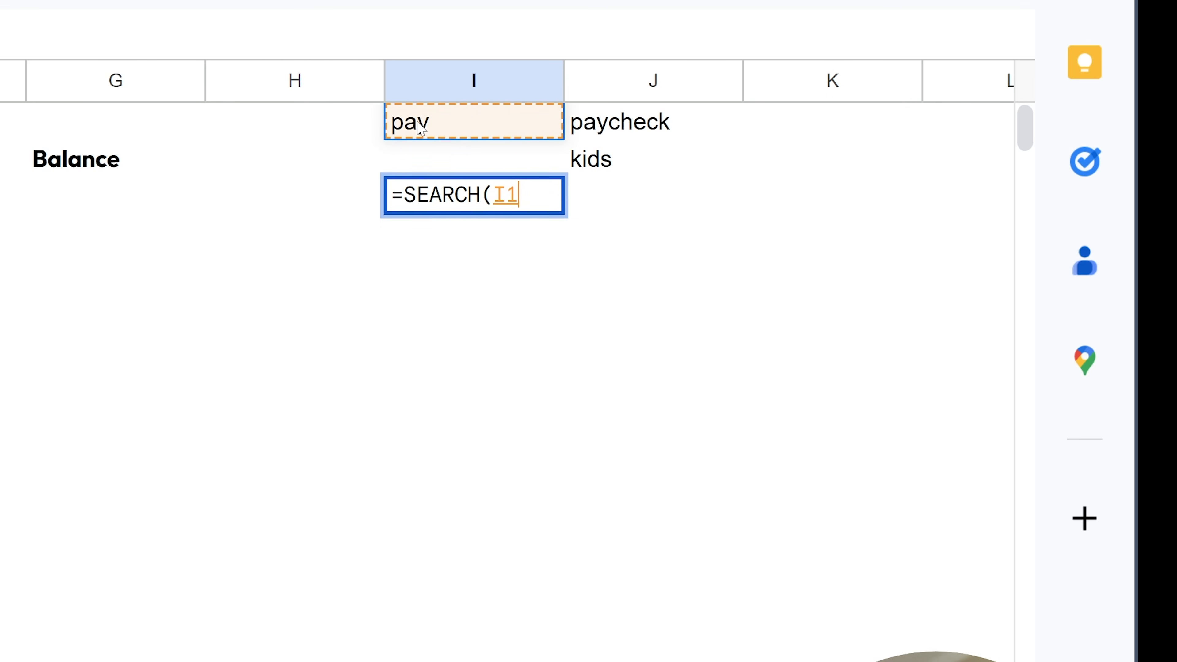
{"action": "type", "text": ","}
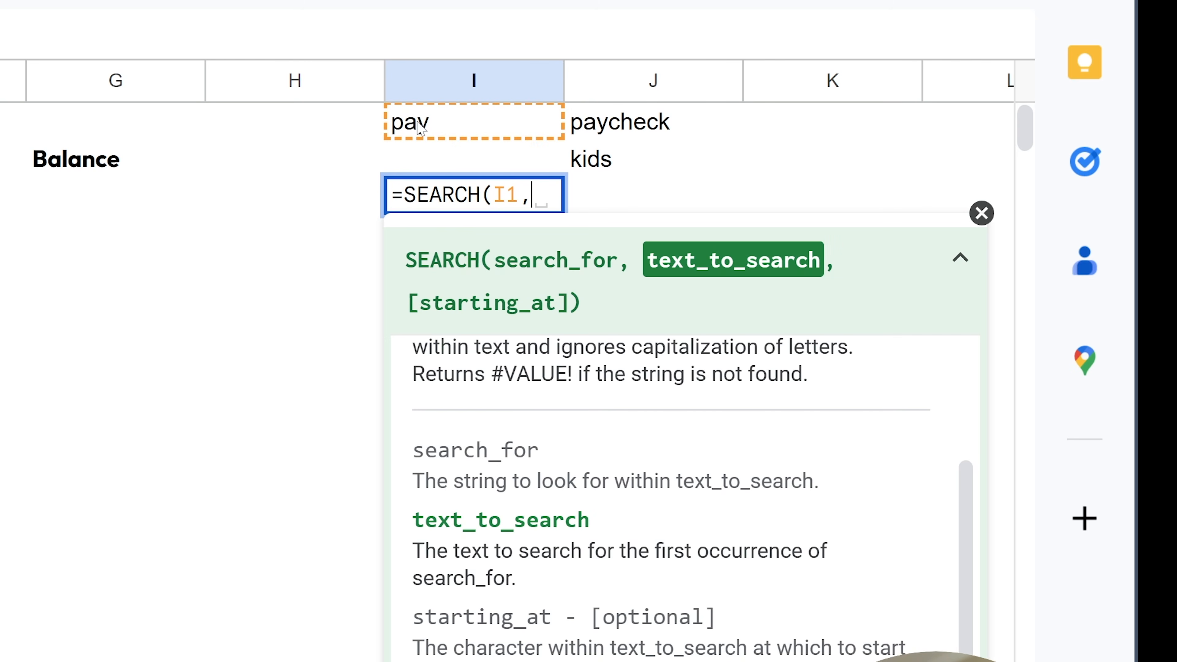
{"action": "left_click", "coordinate": [682, 123]}
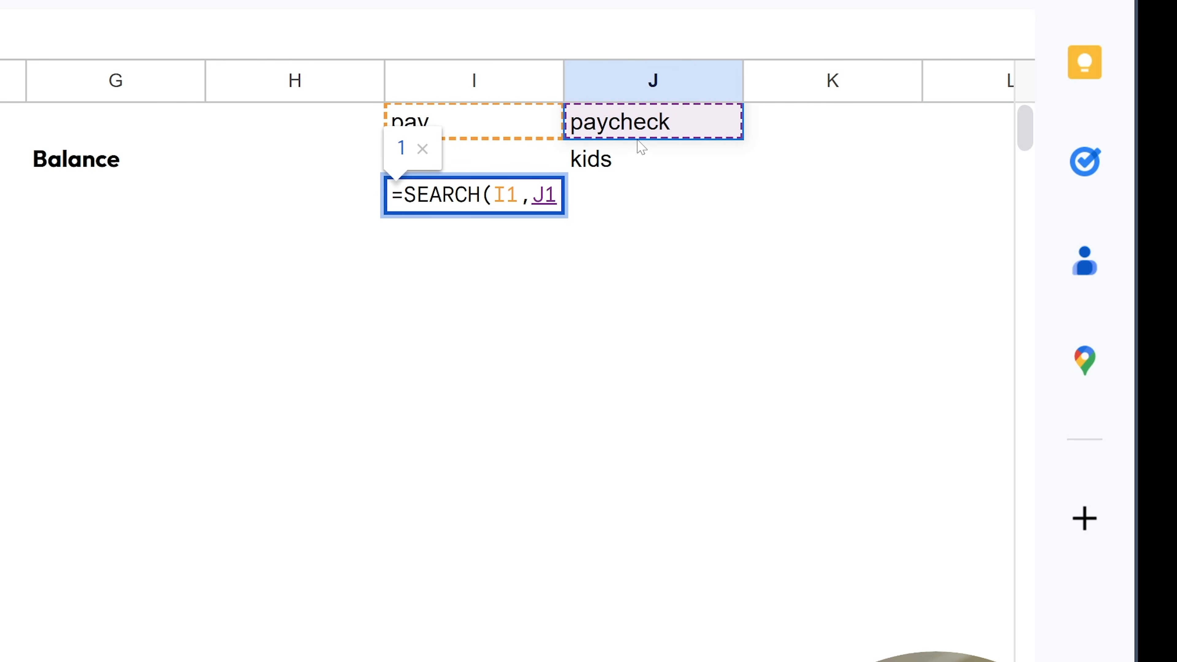
{"action": "type", "text": ")"}
{"action": "key", "text": "Return"}
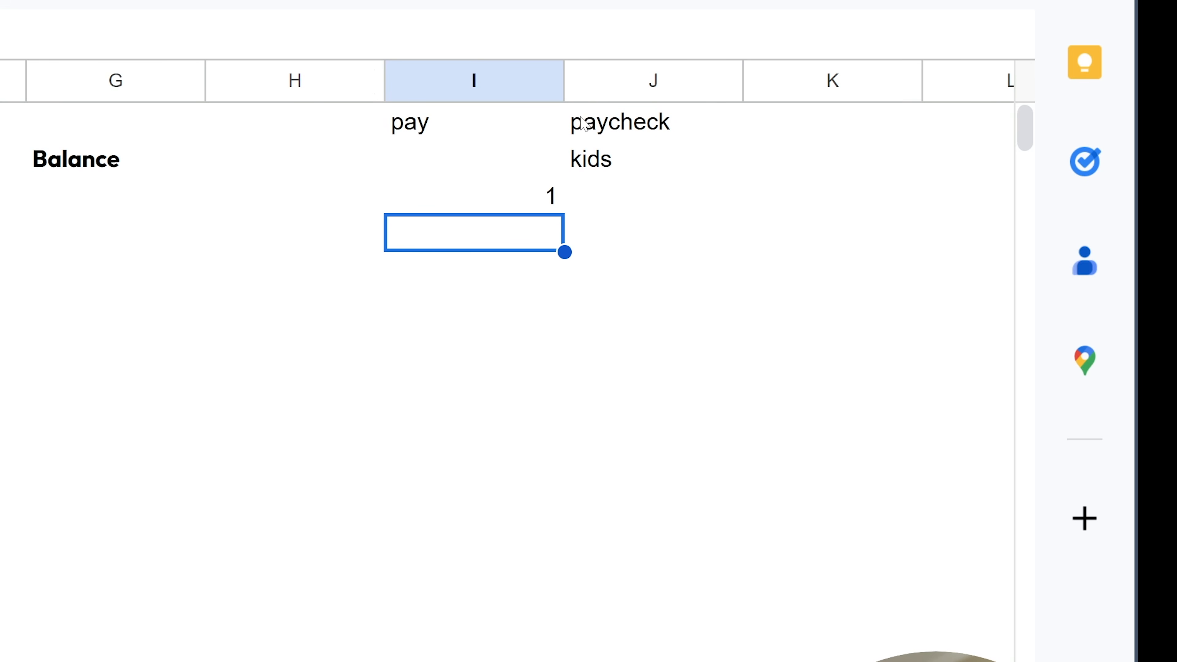
- Retest with check in I1 and change the formula to search J2
{"action": "left_click", "coordinate": [433, 134]}
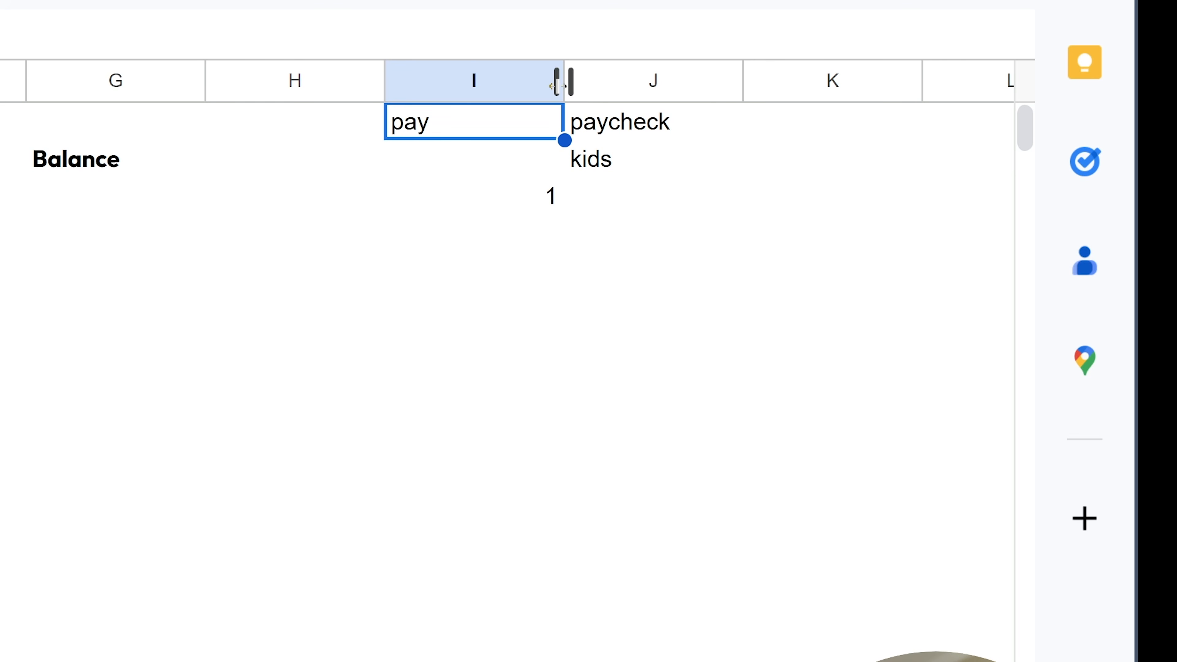
{"action": "type", "text": "check"}
{"action": "key", "text": "Return"}
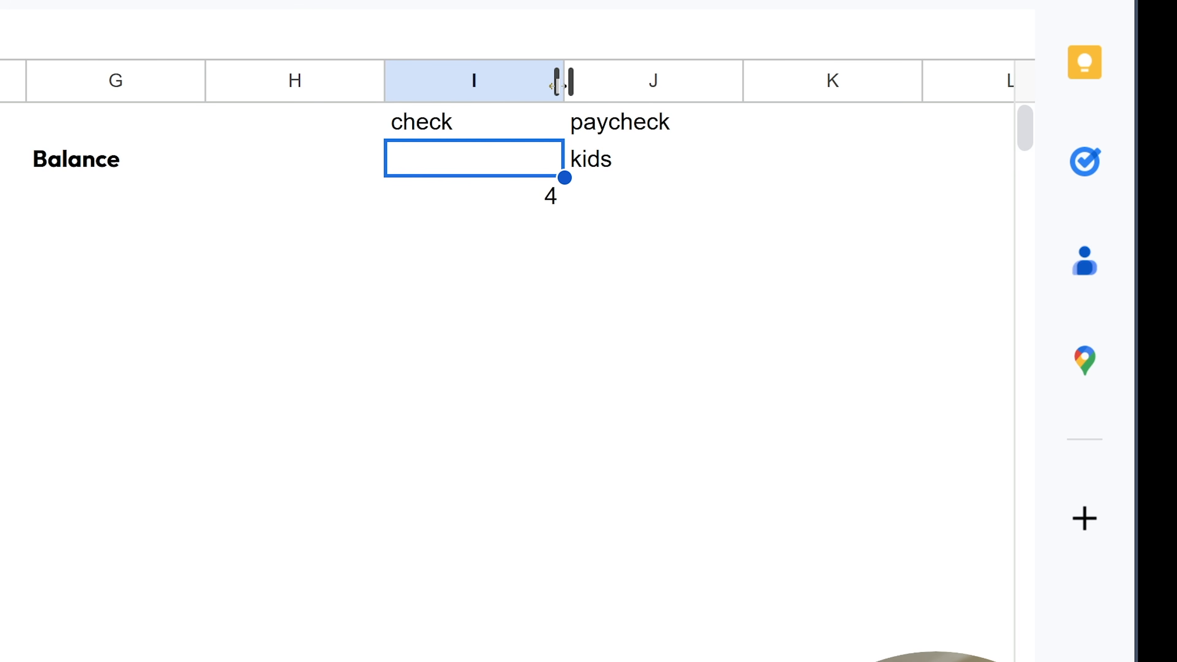
{"action": "key", "text": "Up"}
{"action": "key", "text": "Down"}
{"action": "key", "text": "Down"}
{"action": "key", "text": "F2"}
{"action": "key", "text": "BackSpace"}
{"action": "type", "text": "2"}
{"action": "key", "text": "Return"}
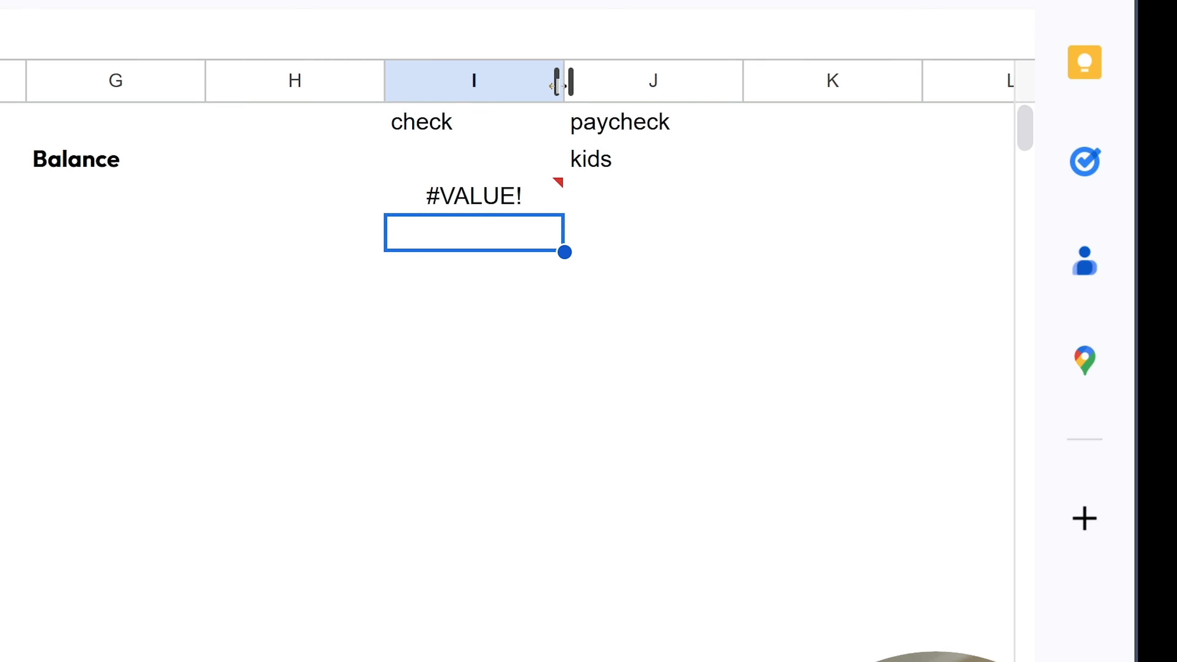
- Change the test term to ds so the check returns 3, and select columns I–J
{"action": "key", "text": "Up"}
{"action": "key", "text": "Up"}
{"action": "key", "text": "Up"}
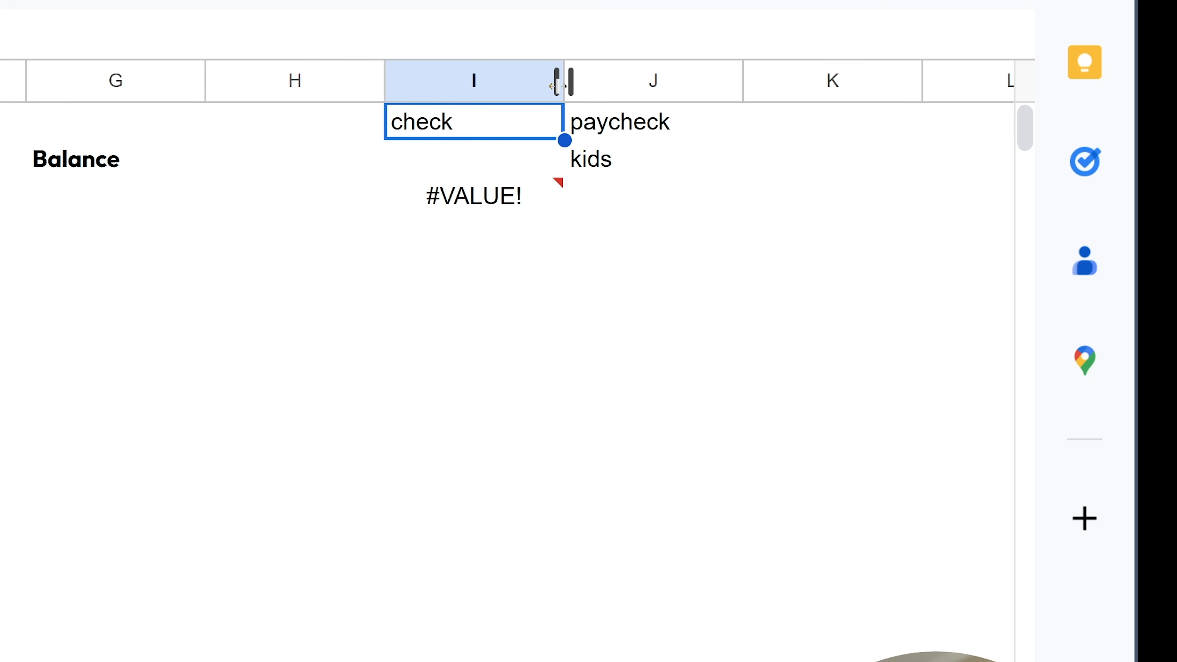
{"action": "type", "text": "ds"}
{"action": "key", "text": "Return"}
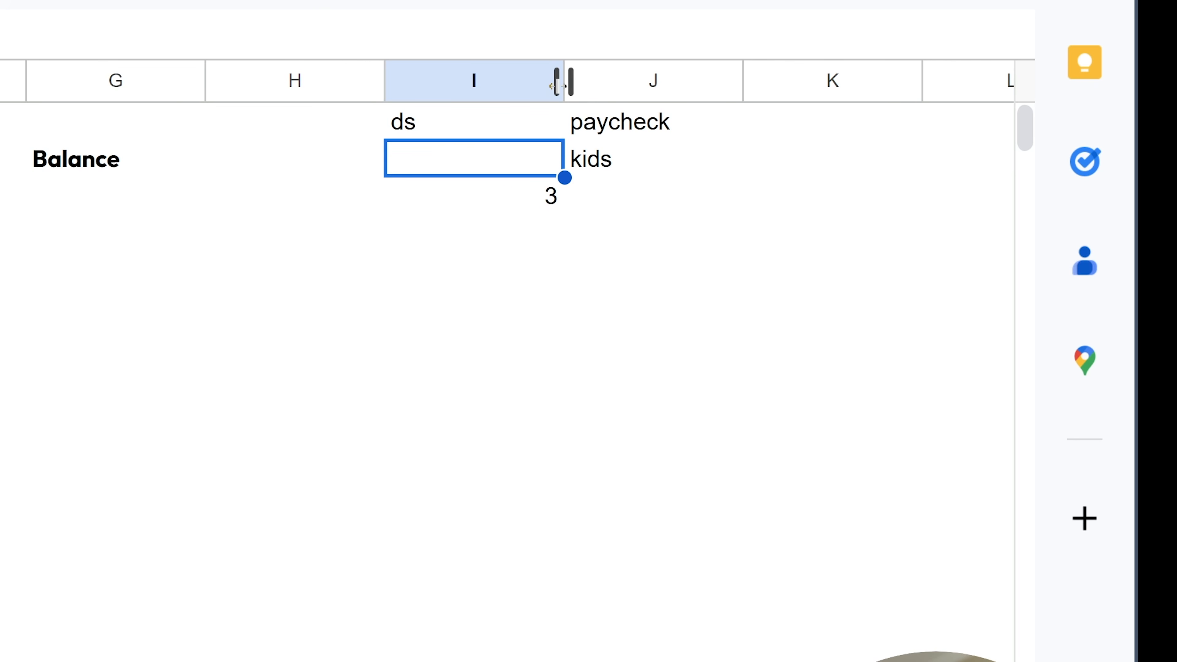
{"action": "left_click_drag", "start_coordinate": [622, 81], "coordinate": [539, 75]}
- Delete the scratch columns I–J and begin a formula in A3
{"action": "right_click", "coordinate": [515, 79]}
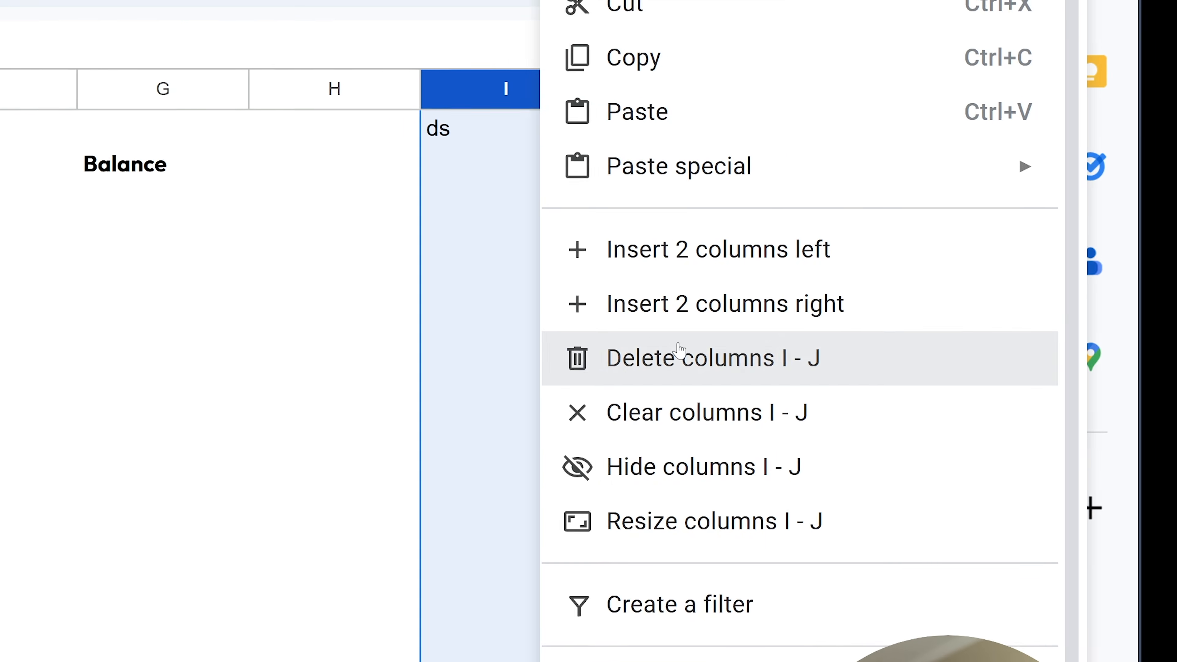
{"action": "left_click", "coordinate": [679, 351]}
{"action": "left_click", "coordinate": [96, 259]}
{"action": "key", "text": "Up"}
{"action": "type", "text": "="}
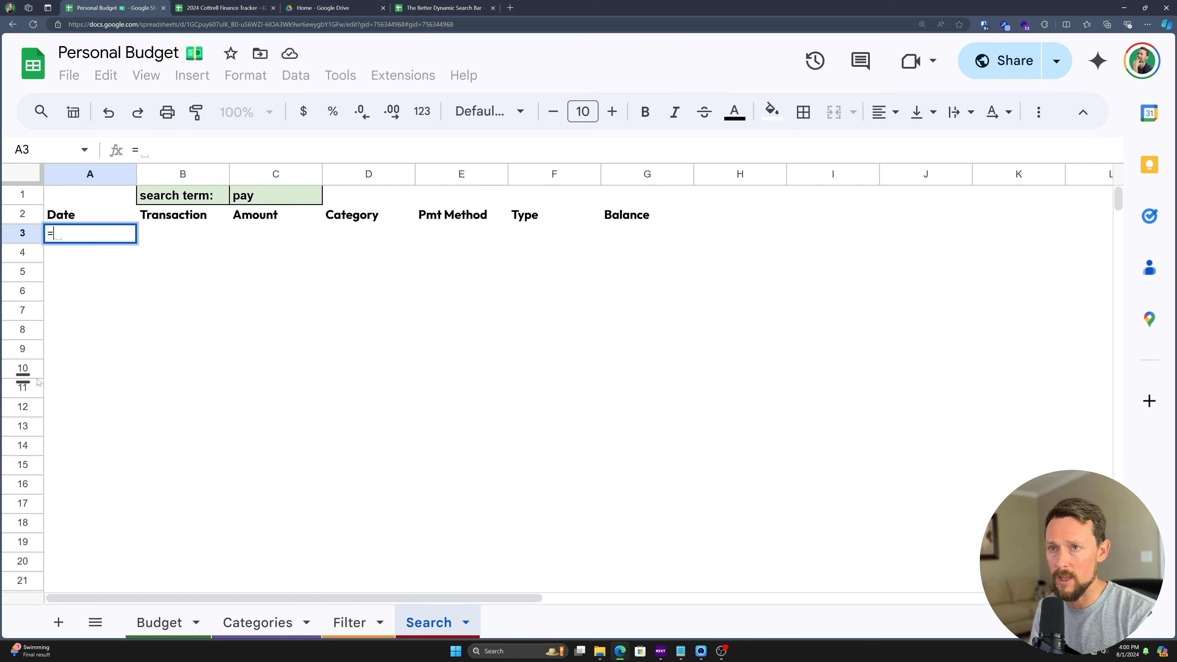
- Build a SEARCH(C1,Budget[Transaction]) expression in A3
{"action": "type", "text": "search"}
{"action": "key", "text": "Tab"}
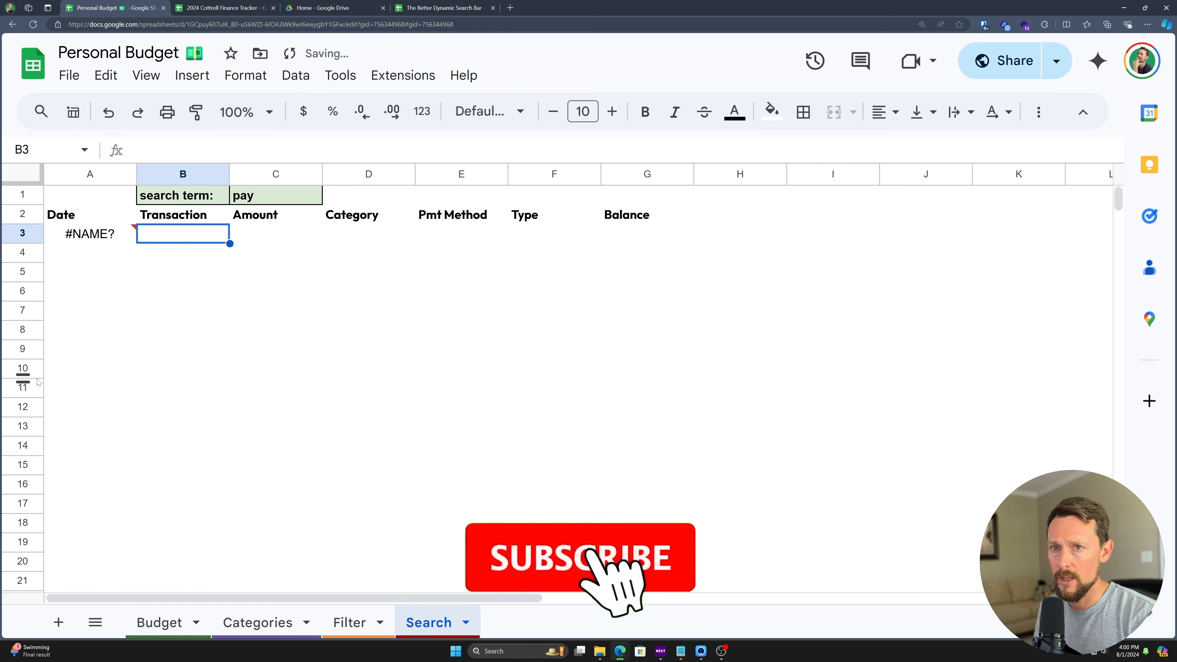
{"action": "left_click", "coordinate": [90, 233]}
{"action": "type", "text": "=sea"}
{"action": "key", "text": "Tab"}
{"action": "left_click", "coordinate": [250, 195]}
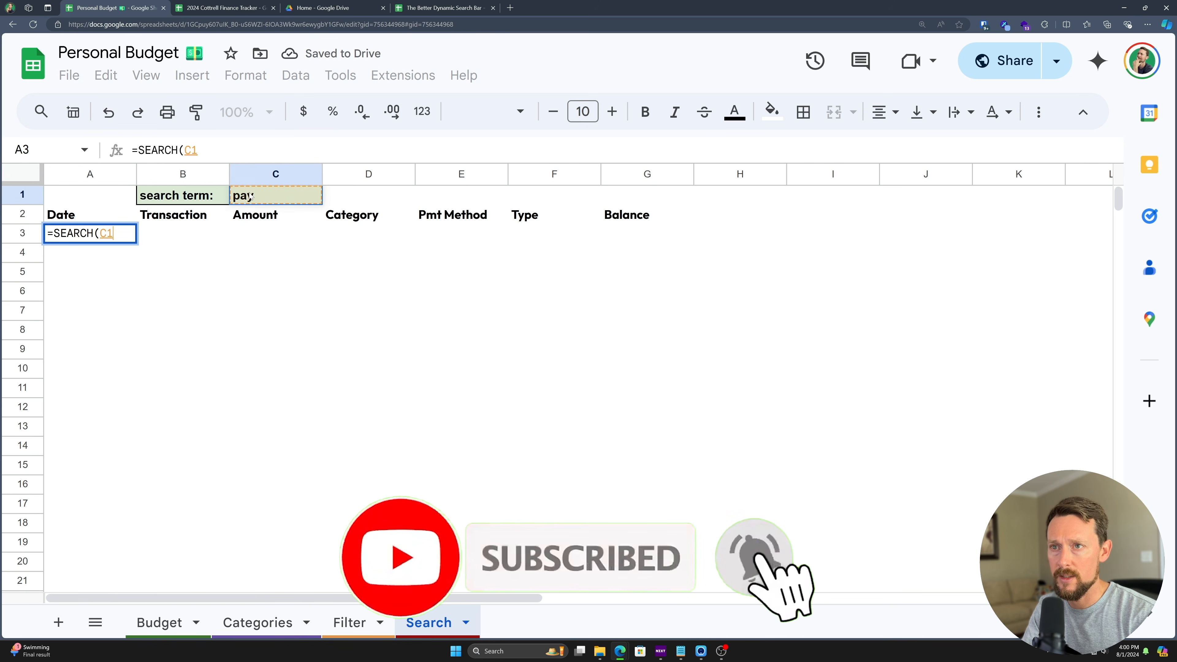
{"action": "type", "text": ",budg"}
{"action": "key", "text": "Down"}
{"action": "key", "text": "Down"}
{"action": "key", "text": "Down"}
{"action": "key", "text": "Down"}
{"action": "key", "text": "Down"}
{"action": "key", "text": "Down"}
{"action": "key", "text": "Down"}
{"action": "key", "text": "Down"}
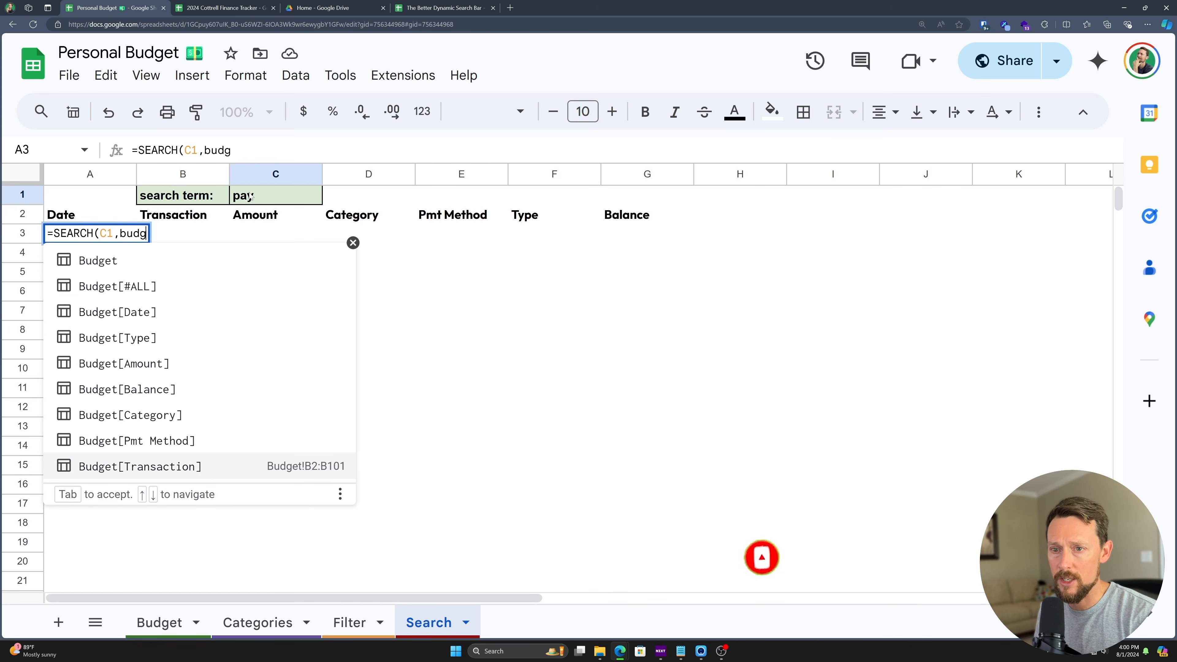
{"action": "key", "text": "Tab"}
{"action": "type", "text": ")"}
- Wrap it as =FILTER(Budget,SEARCH(C1,Budget[Transaction])) to list the six Paycheck rows
{"action": "key", "text": "ctrl+a"}
{"action": "key", "text": "ctrl+c"}
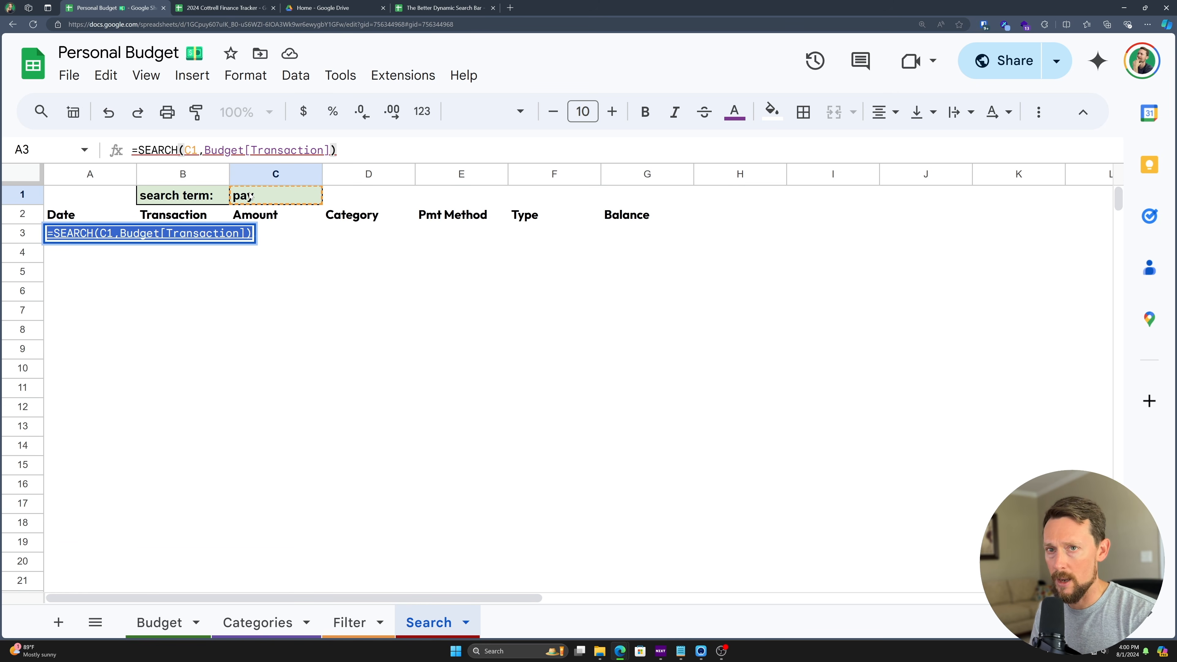
{"action": "key", "text": "BackSpace"}
{"action": "type", "text": "filte"}
{"action": "key", "text": "Tab"}
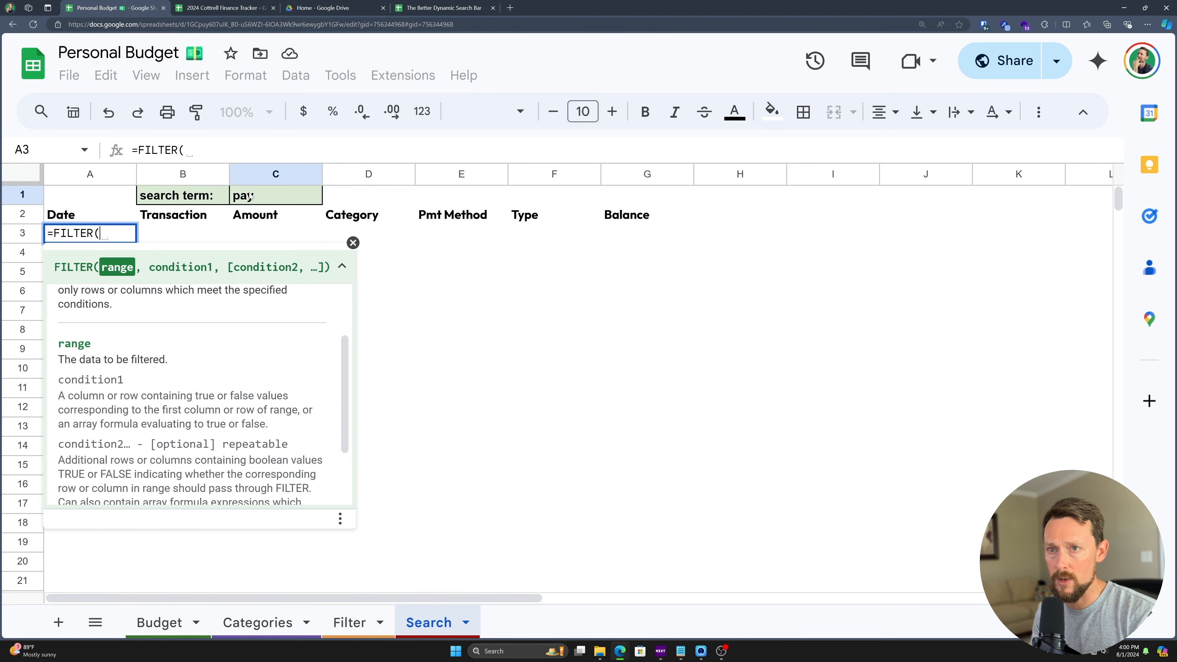
{"action": "type", "text": "Budget,"}
{"action": "key", "text": "ctrl+v"}
{"action": "type", "text": ")"}
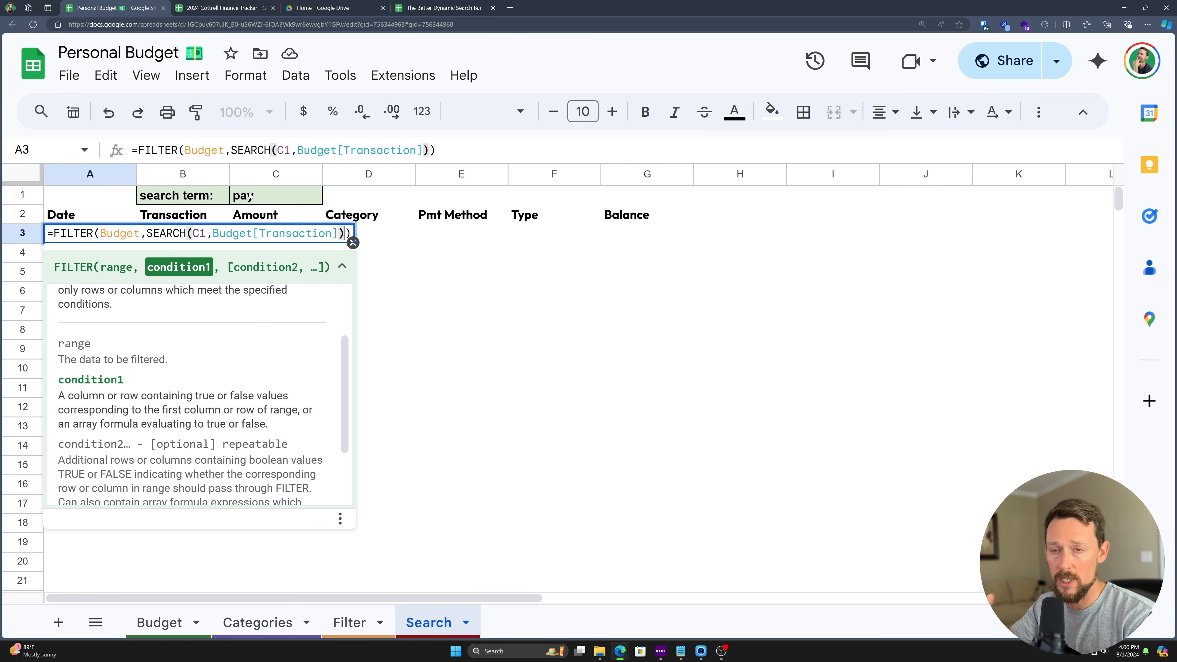
{"action": "key", "text": "Return"}
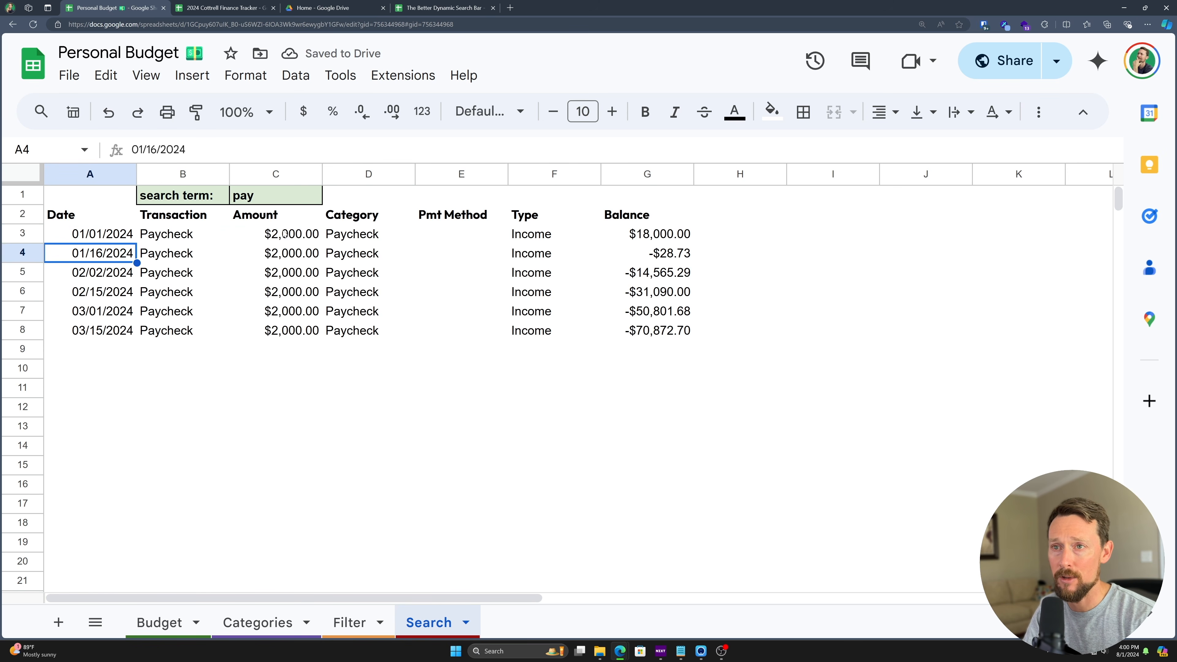
- Search for kid in C1 and look over the Kids matches
{"action": "left_click", "coordinate": [262, 197]}
{"action": "type", "text": "kid"}
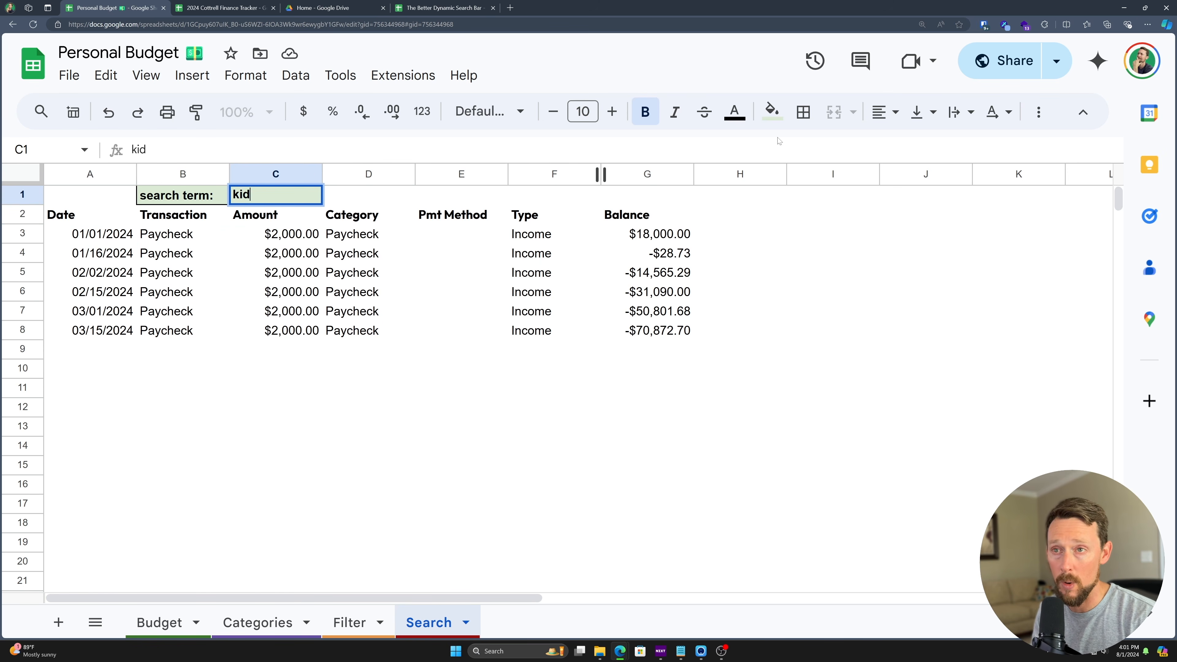
{"action": "key", "text": "Return"}
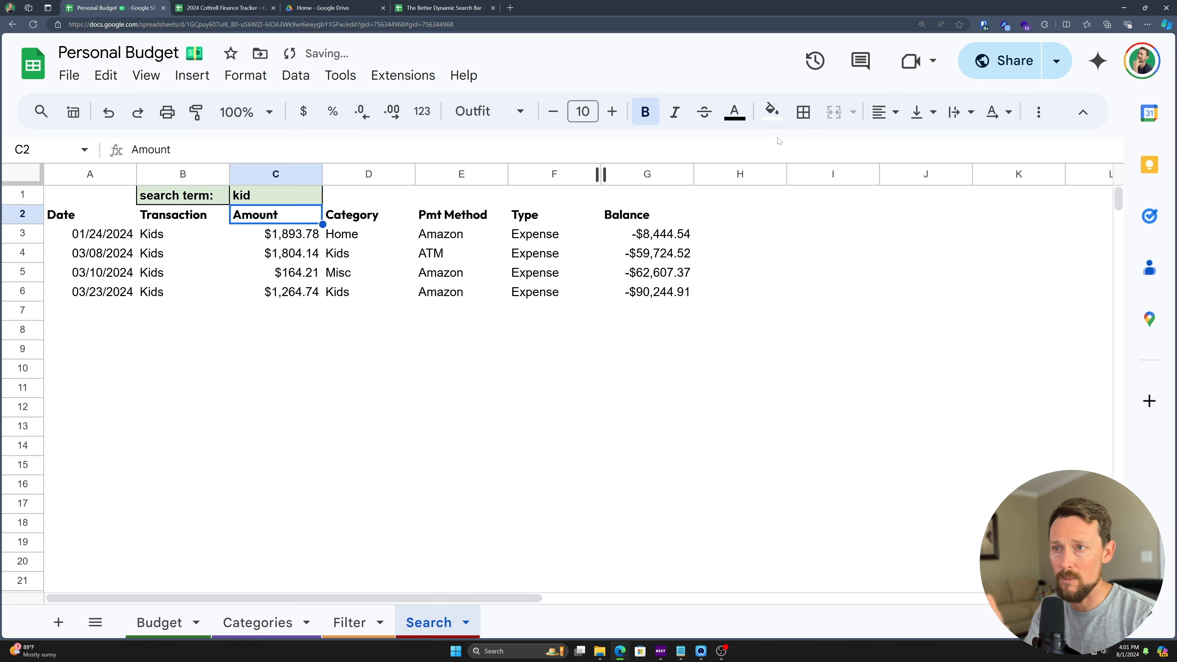
{"action": "key", "text": "Down"}
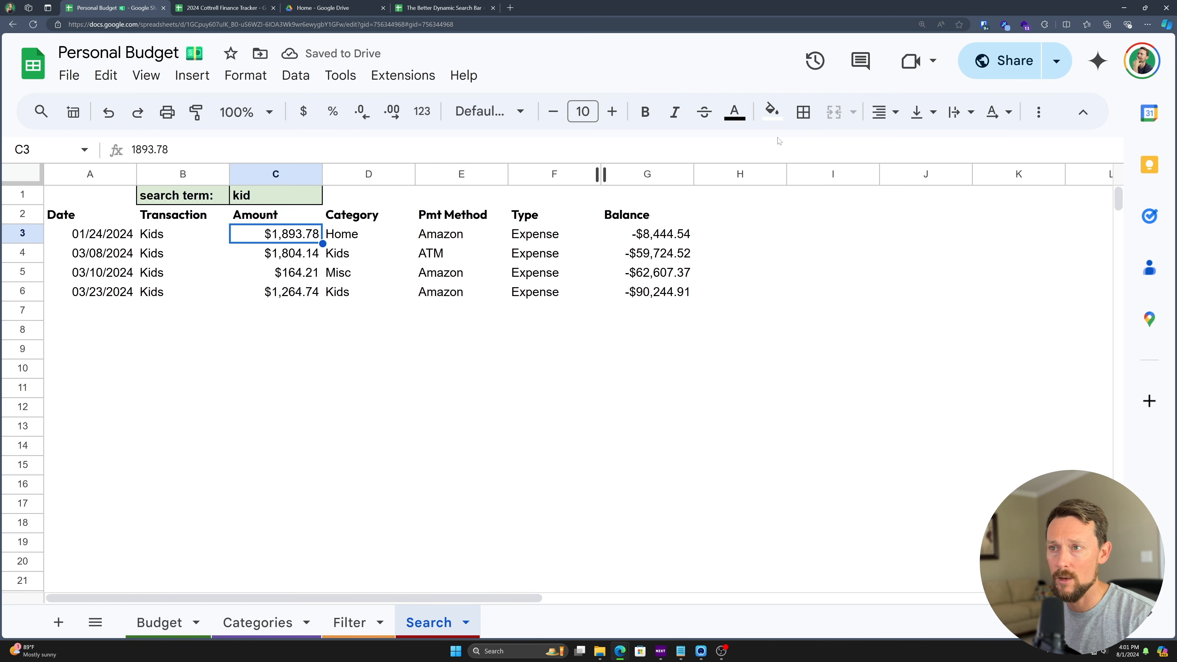
{"action": "key", "text": "Right"}
{"action": "key", "text": "Left"}
{"action": "key", "text": "Left"}
{"action": "key", "text": "Down"}
{"action": "key", "text": "Down"}
{"action": "key", "text": "Up"}
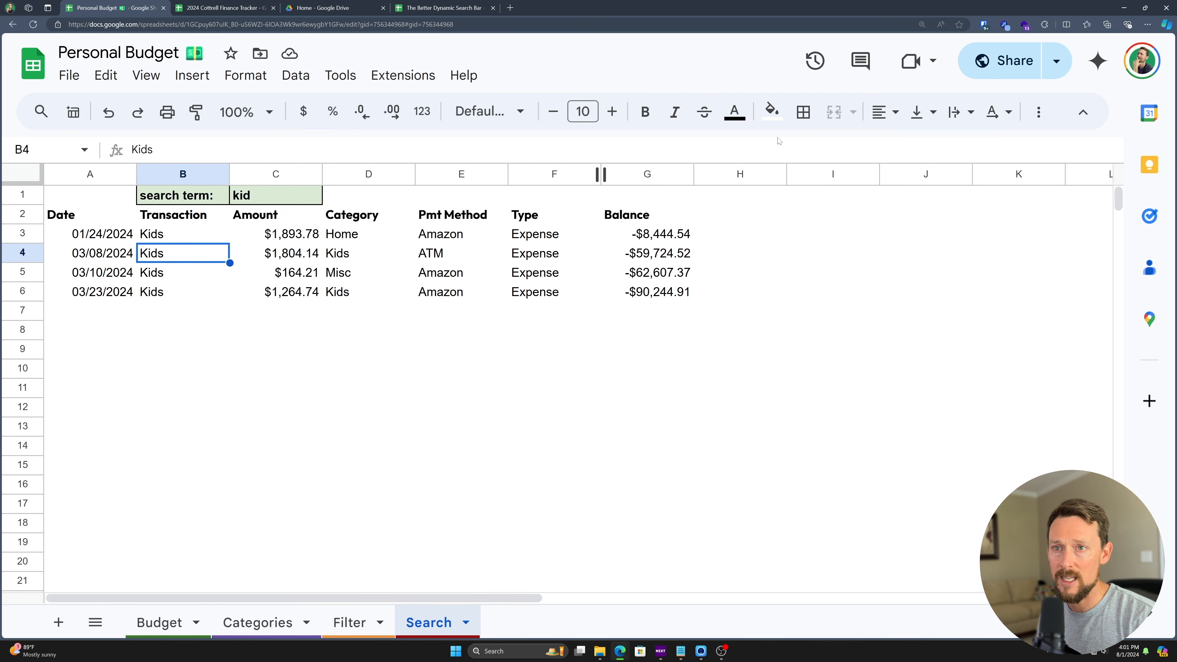
{"action": "key", "text": "Up"}
{"action": "key", "text": "Up"}
{"action": "key", "text": "Right"}
{"action": "key", "text": "Up"}
- Try the search terms au, a and ind, reviewing the Industrial matches
{"action": "type", "text": "au"}
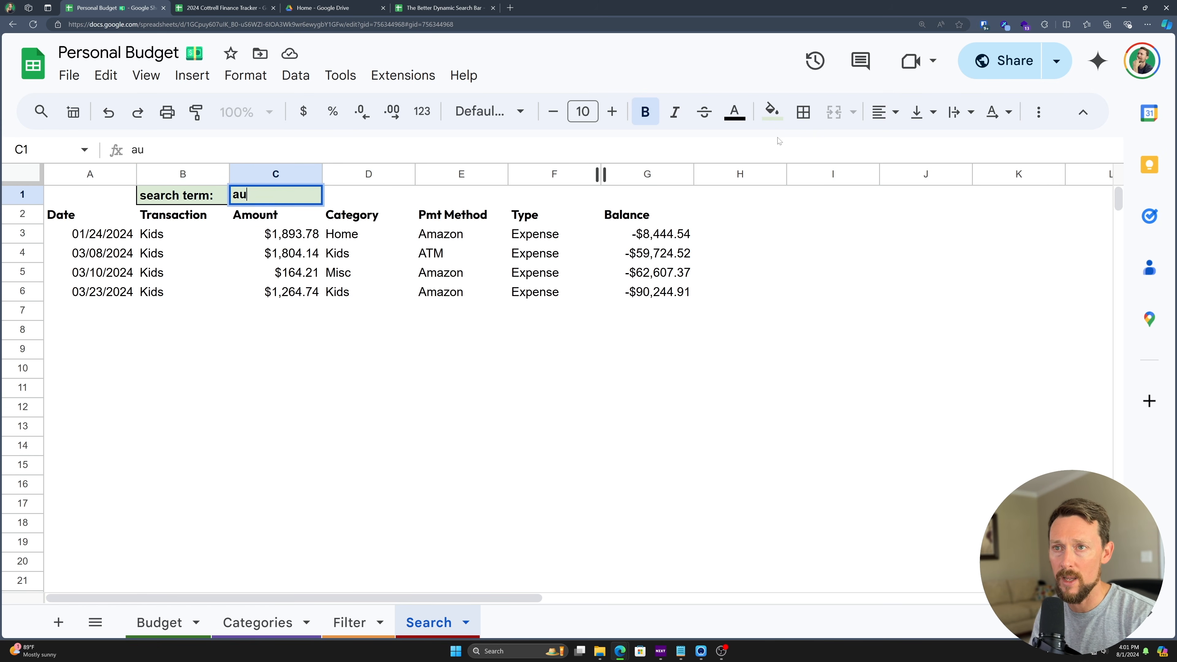
{"action": "key", "text": "Return"}
{"action": "key", "text": "Up"}
{"action": "type", "text": "a"}
{"action": "key", "text": "Return"}
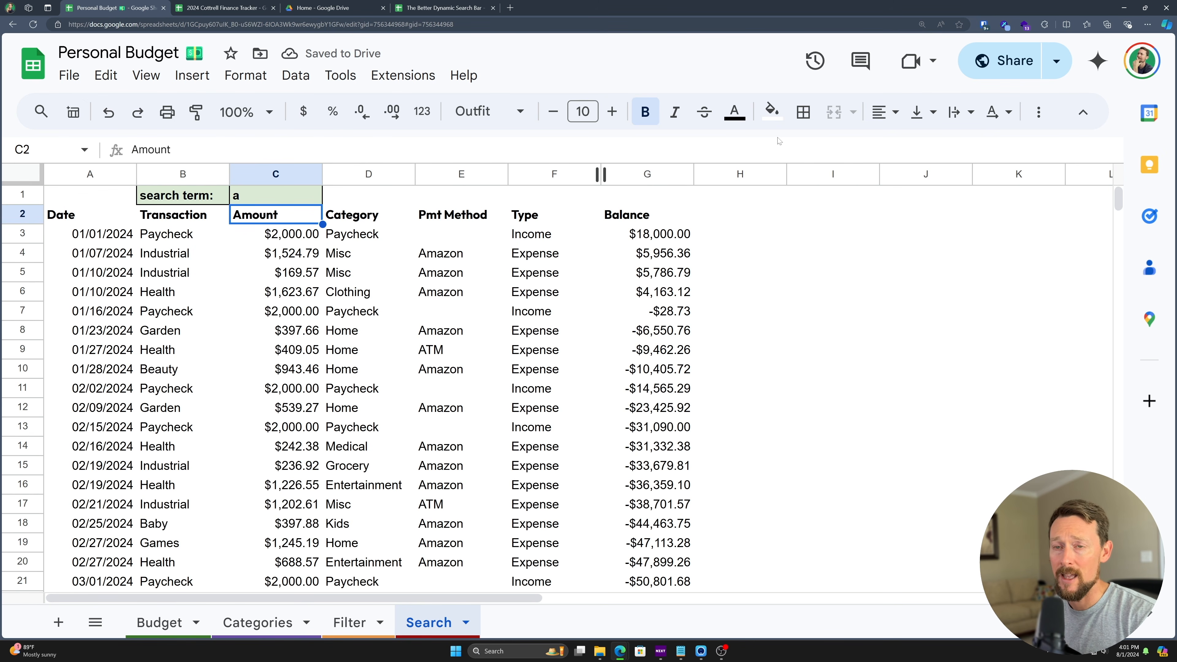
{"action": "key", "text": "Left"}
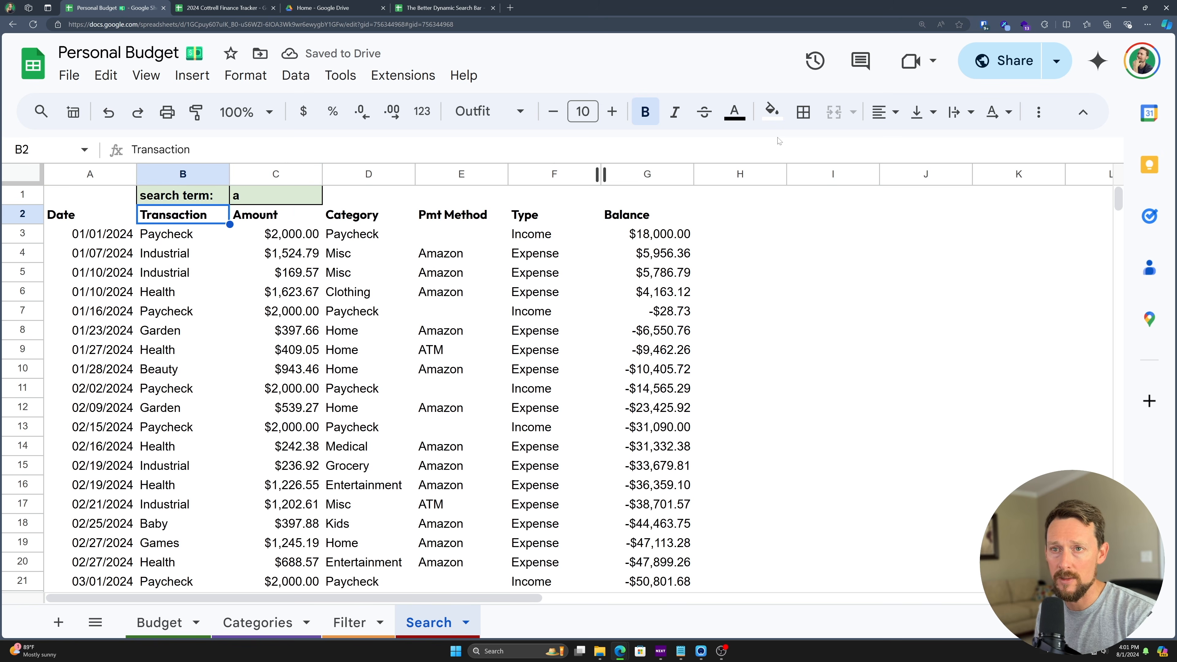
{"action": "key", "text": "Right"}
{"action": "key", "text": "Up"}
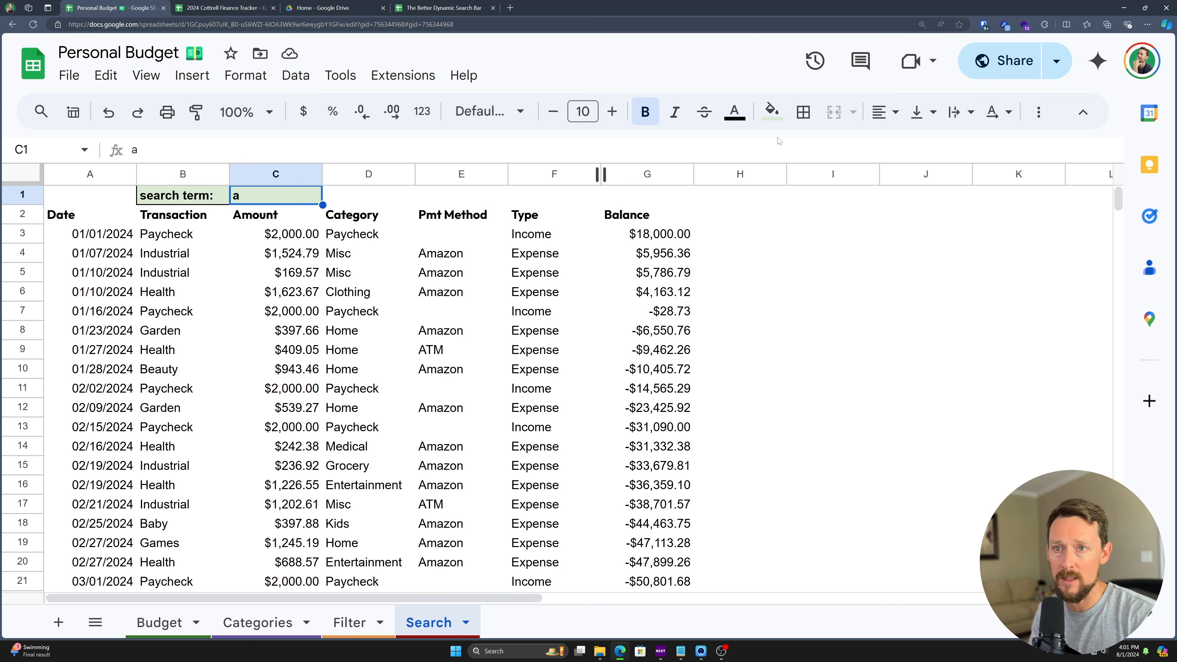
{"action": "type", "text": "ind"}
{"action": "key", "text": "Return"}
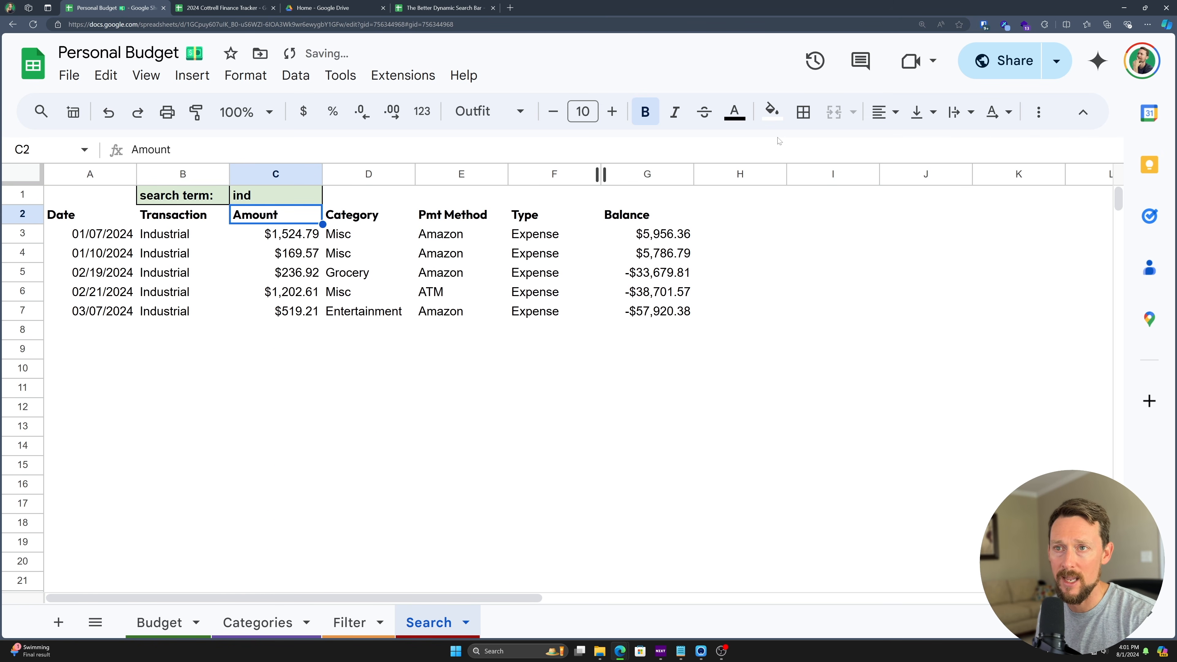
{"action": "key", "text": "Up"}
{"action": "key", "text": "Down"}
{"action": "key", "text": "Left"}
{"action": "key", "text": "Down"}
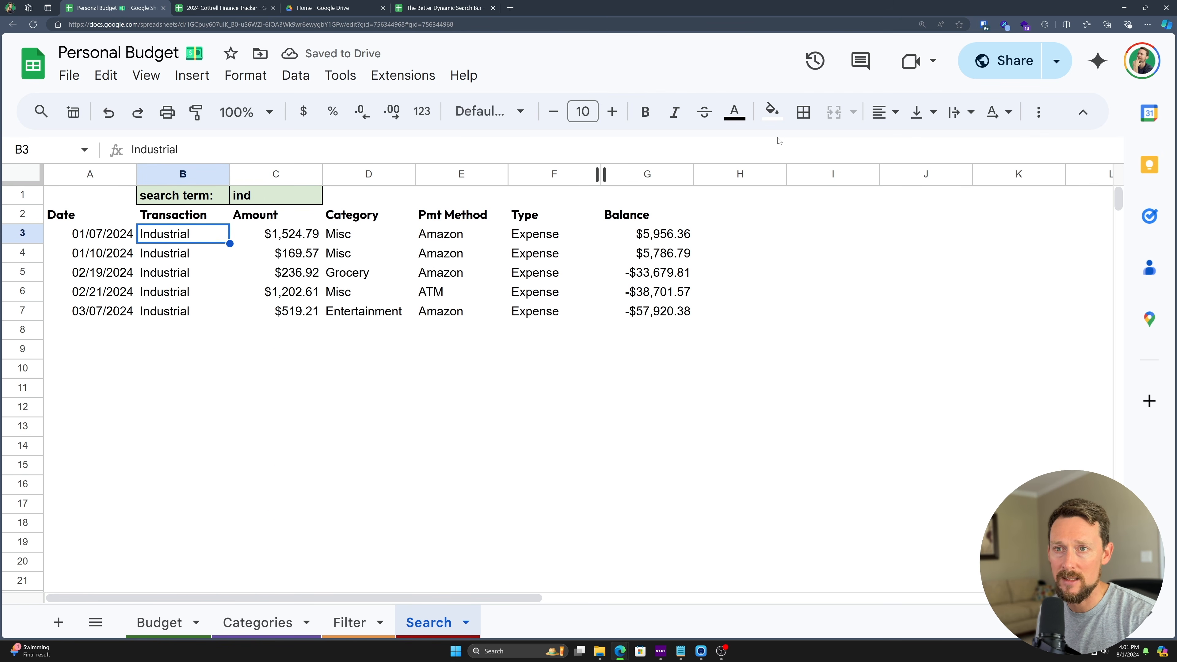
{"action": "key", "text": "Up"}
{"action": "key", "text": "Up"}
{"action": "key", "text": "Right"}
{"action": "key", "text": "Right"}
{"action": "key", "text": "Left"}
- Test mixed-case terms INd and PaYc, which still list the six Paycheck rows
{"action": "type", "text": "I"}
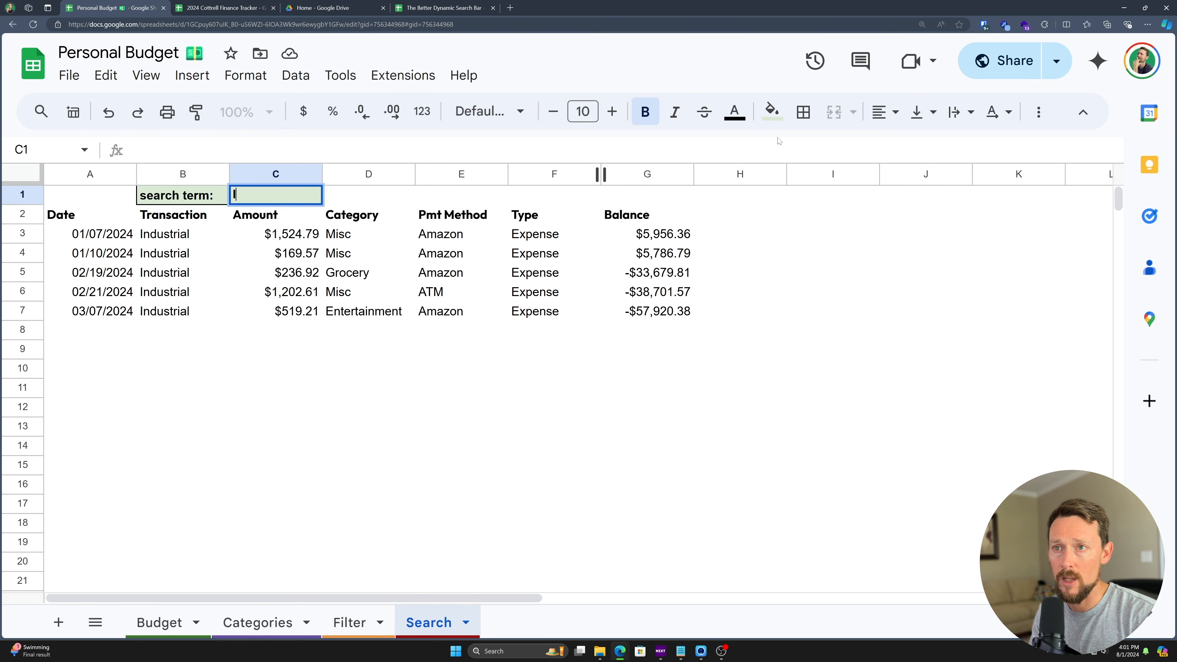
{"action": "type", "text": "ND"}
{"action": "key", "text": "BackSpace"}
{"action": "type", "text": "d"}
{"action": "key", "text": "Return"}
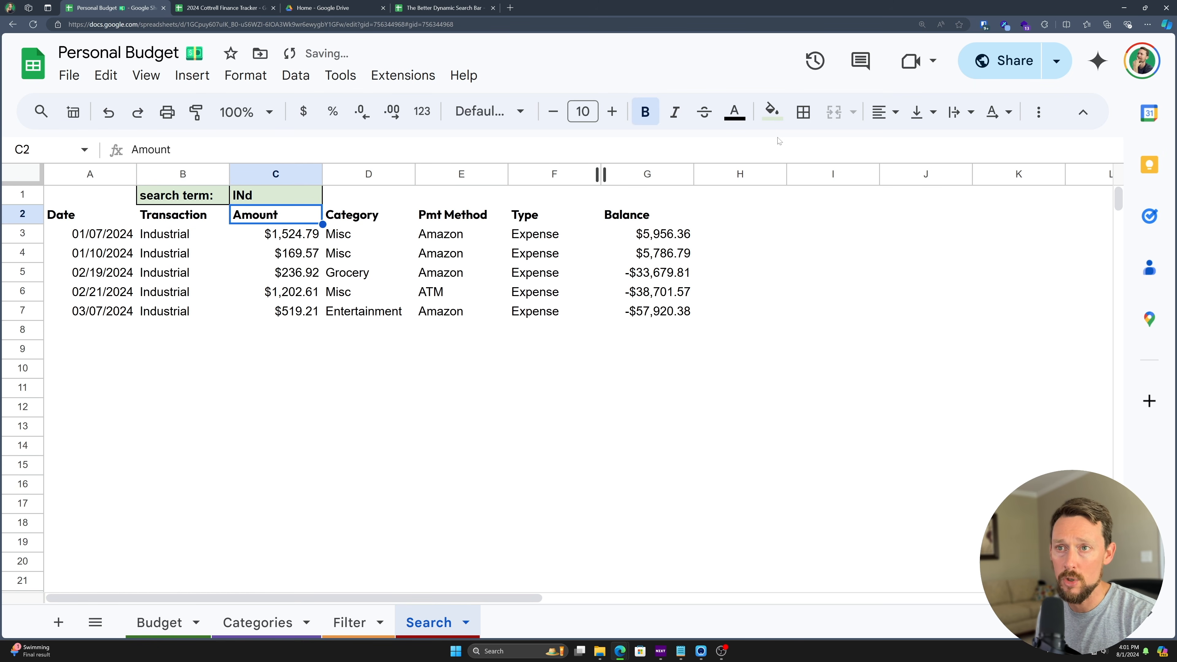
{"action": "key", "text": "Up"}
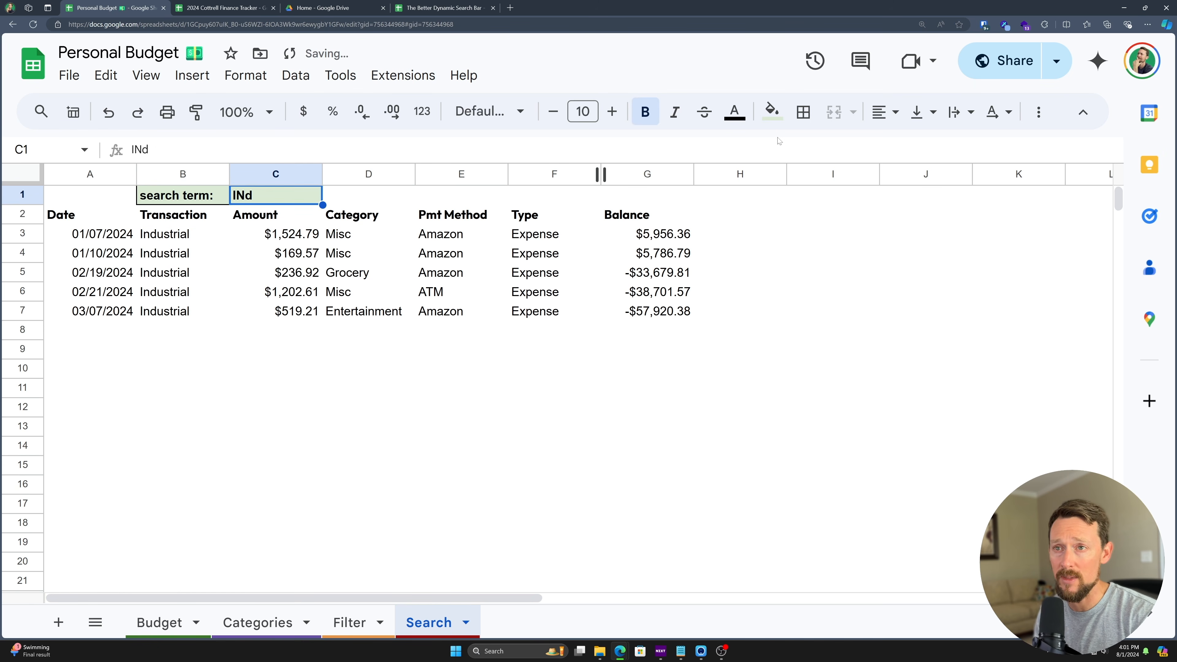
{"action": "type", "text": "PaYc"}
{"action": "key", "text": "Return"}
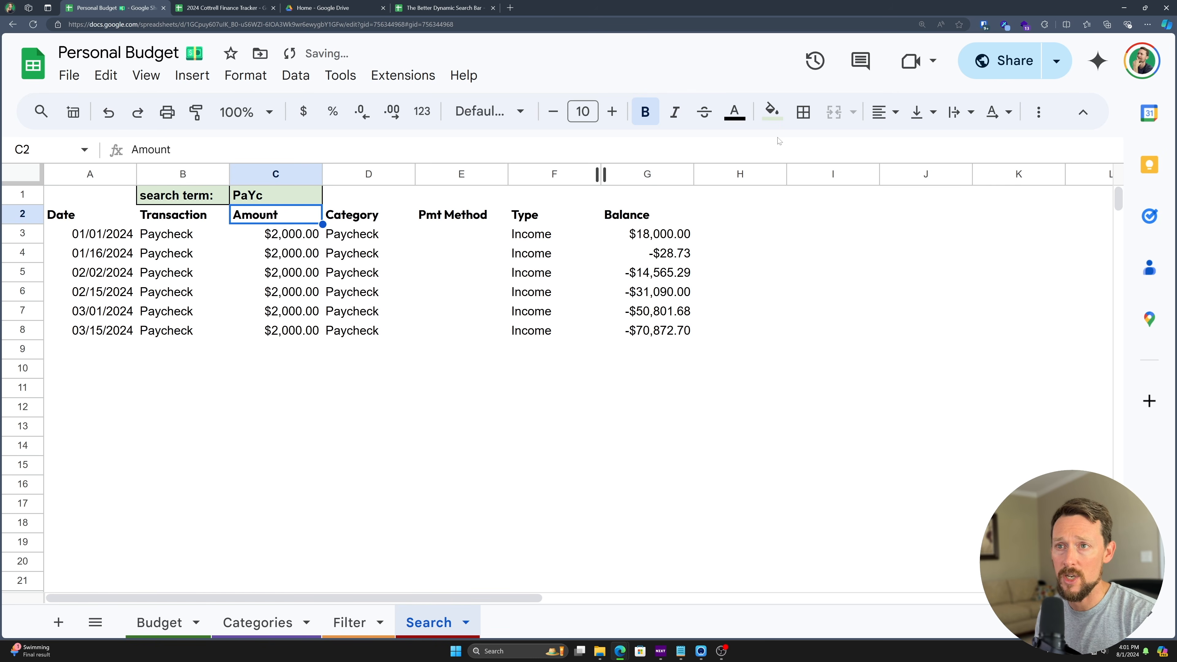
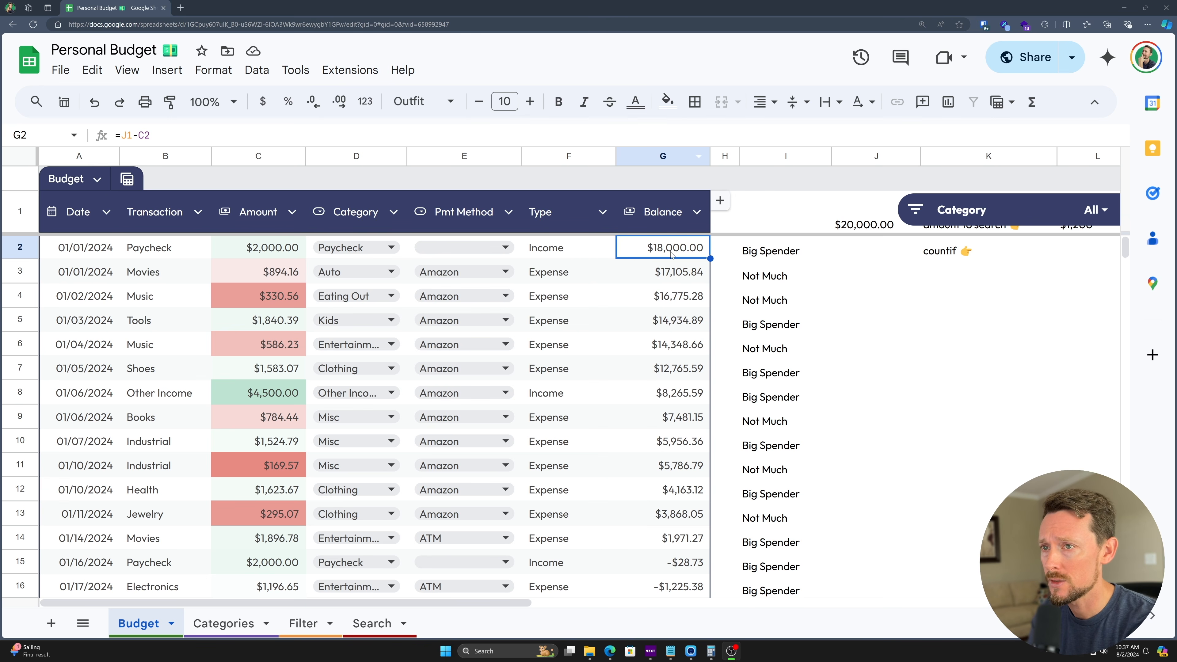
- Inspect the Type, Amount and Balance columns and the existing G2 balance formula
{"action": "left_click", "coordinate": [575, 160]}
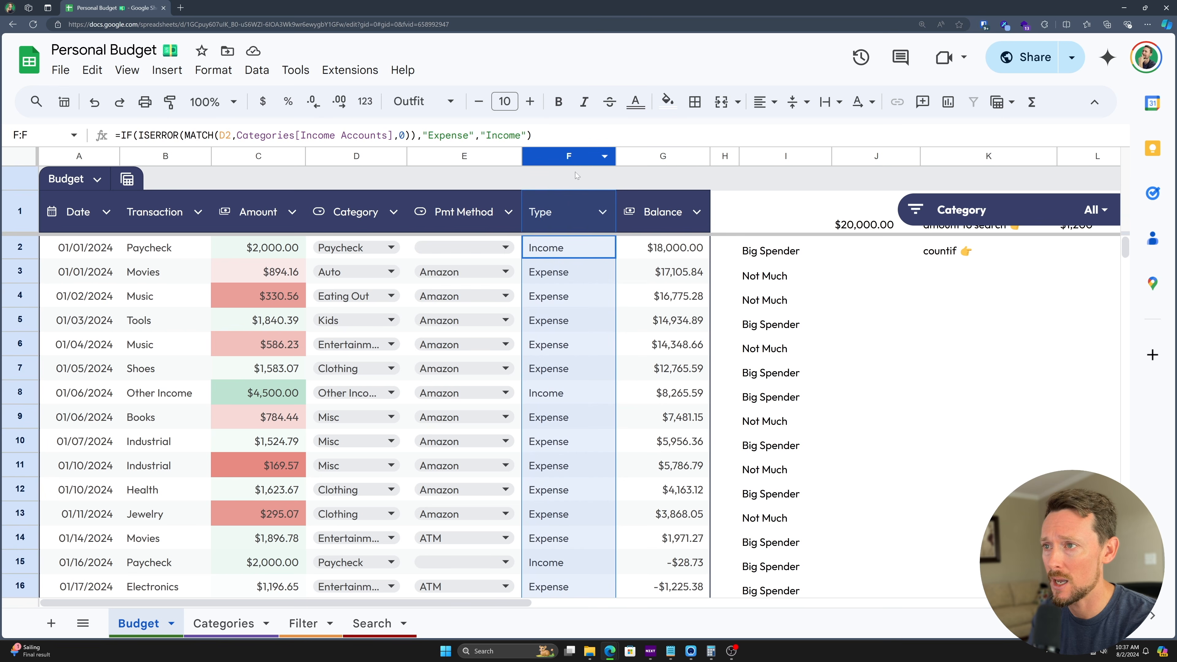
{"action": "left_click", "coordinate": [565, 248]}
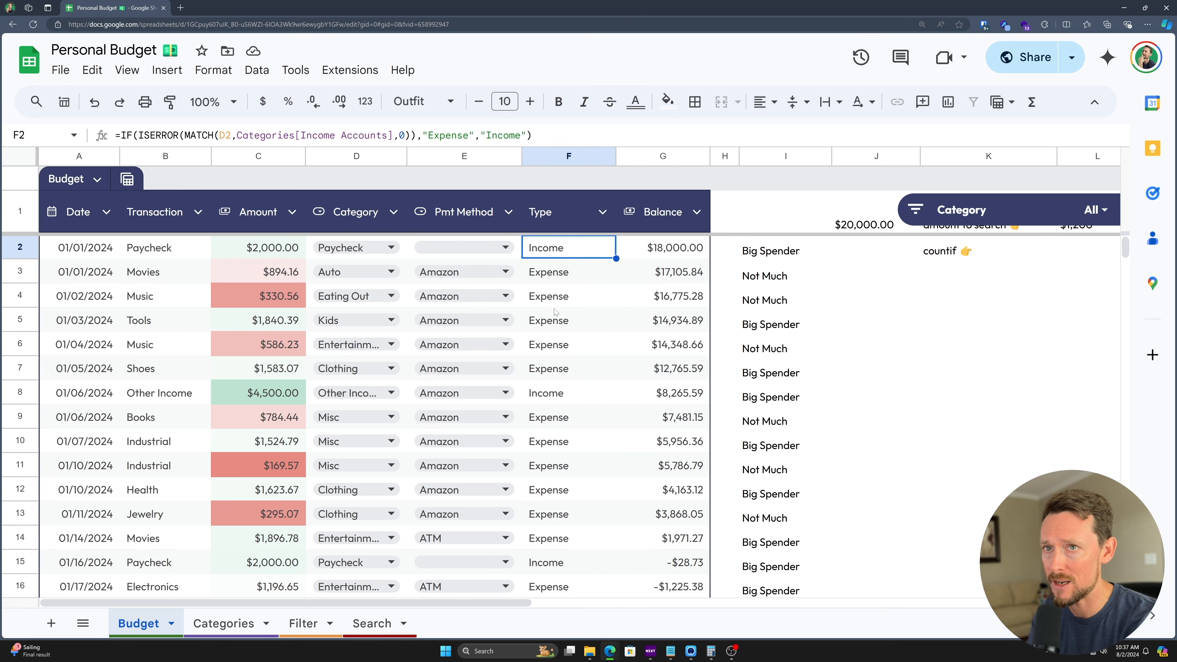
{"action": "left_click", "coordinate": [651, 251]}
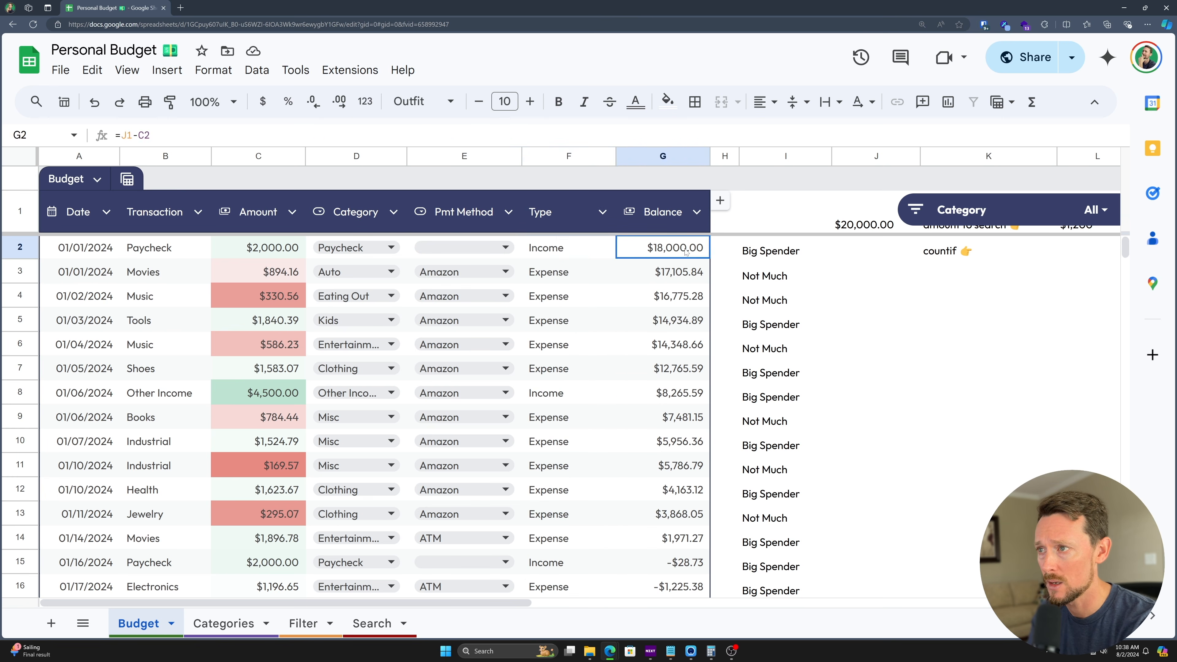
{"action": "double_click", "coordinate": [651, 251]}
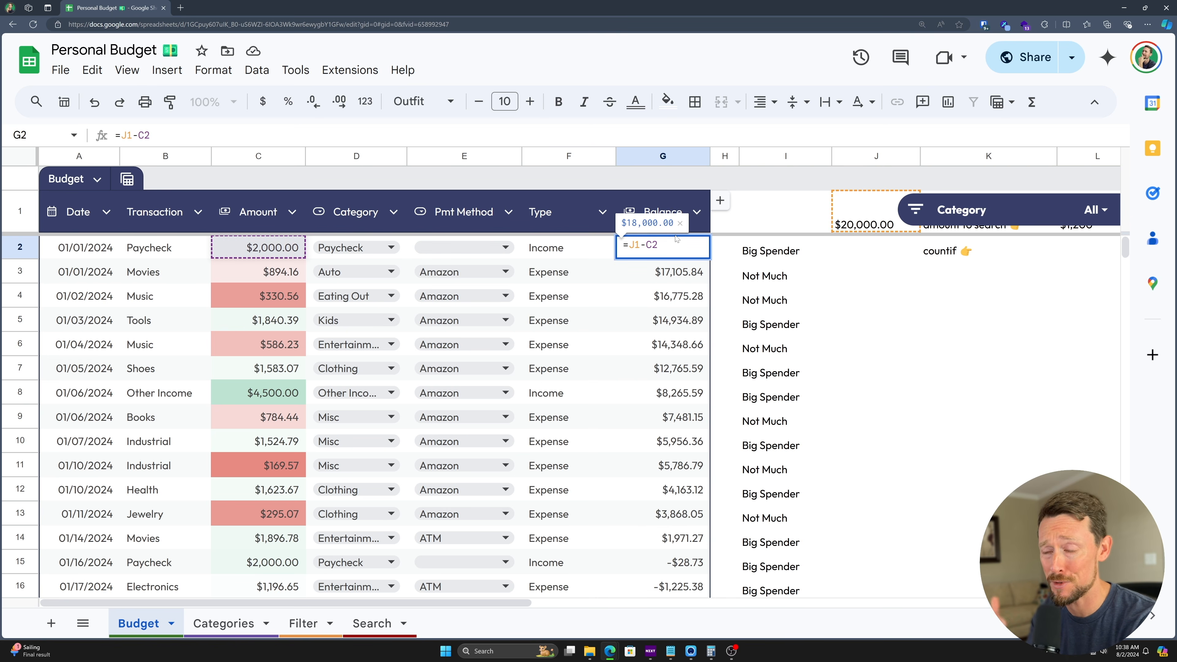
{"action": "key", "text": "Escape"}
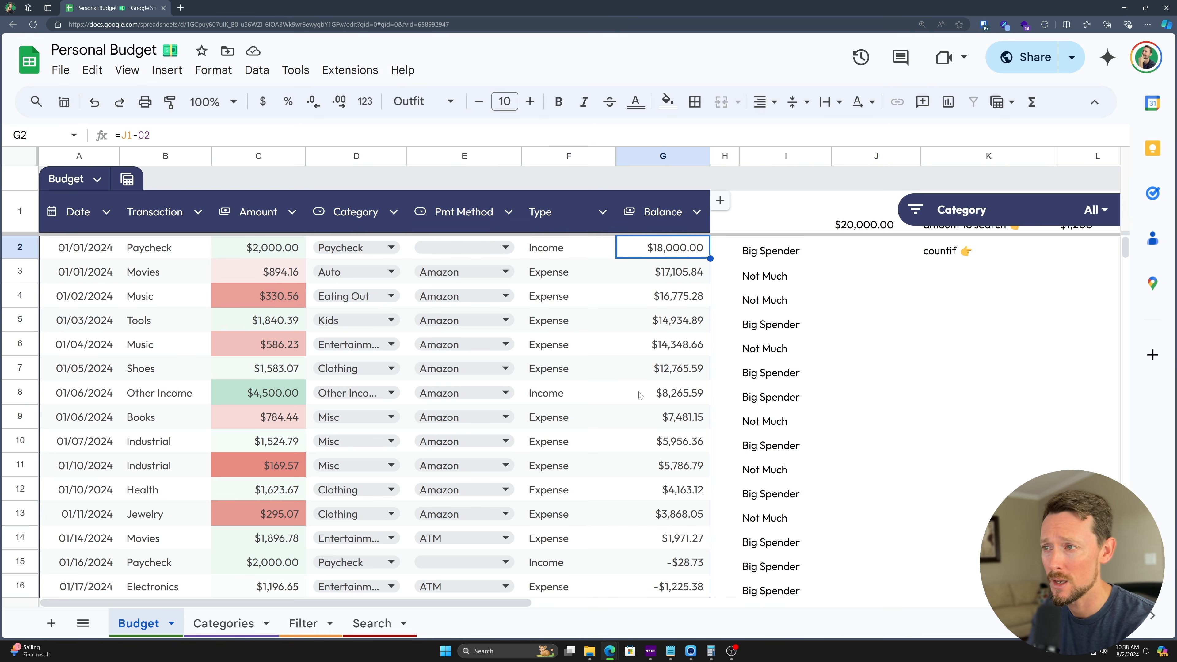
{"action": "scroll", "coordinate": [653, 376], "scroll_direction": "down", "scroll_amount": 5}
{"action": "scroll", "coordinate": [653, 375], "scroll_direction": "down", "scroll_amount": 8}
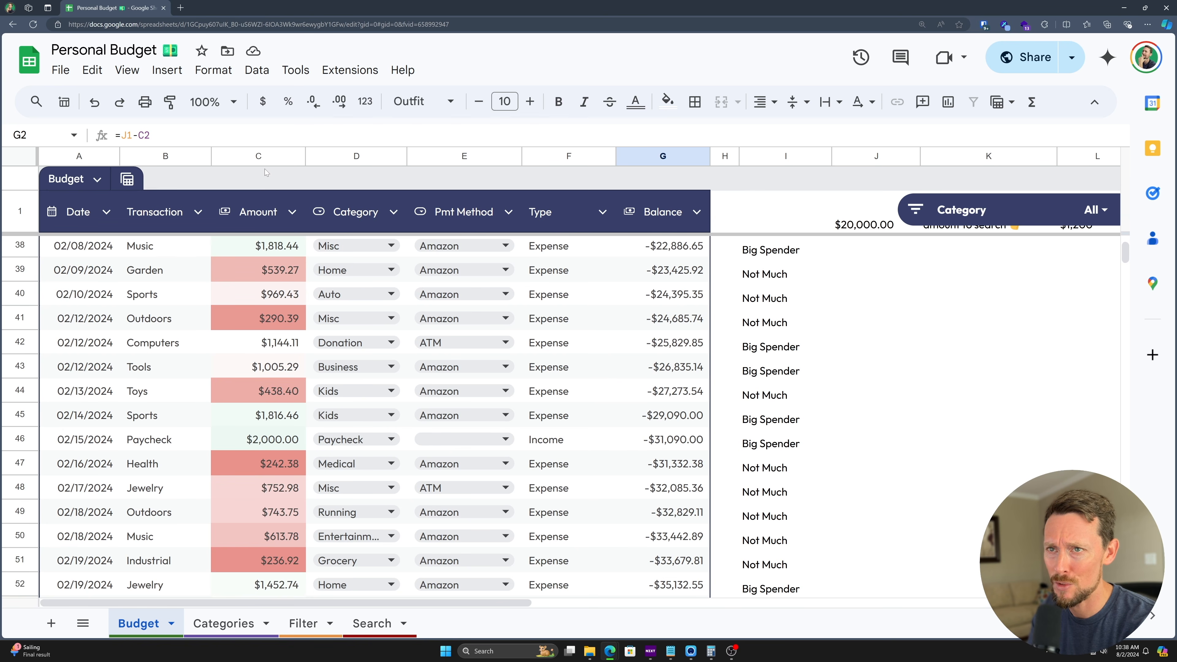
{"action": "left_click", "coordinate": [266, 156]}
{"action": "scroll", "coordinate": [282, 319], "scroll_direction": "down", "scroll_amount": 2}
{"action": "scroll", "coordinate": [283, 320], "scroll_direction": "down", "scroll_amount": 5}
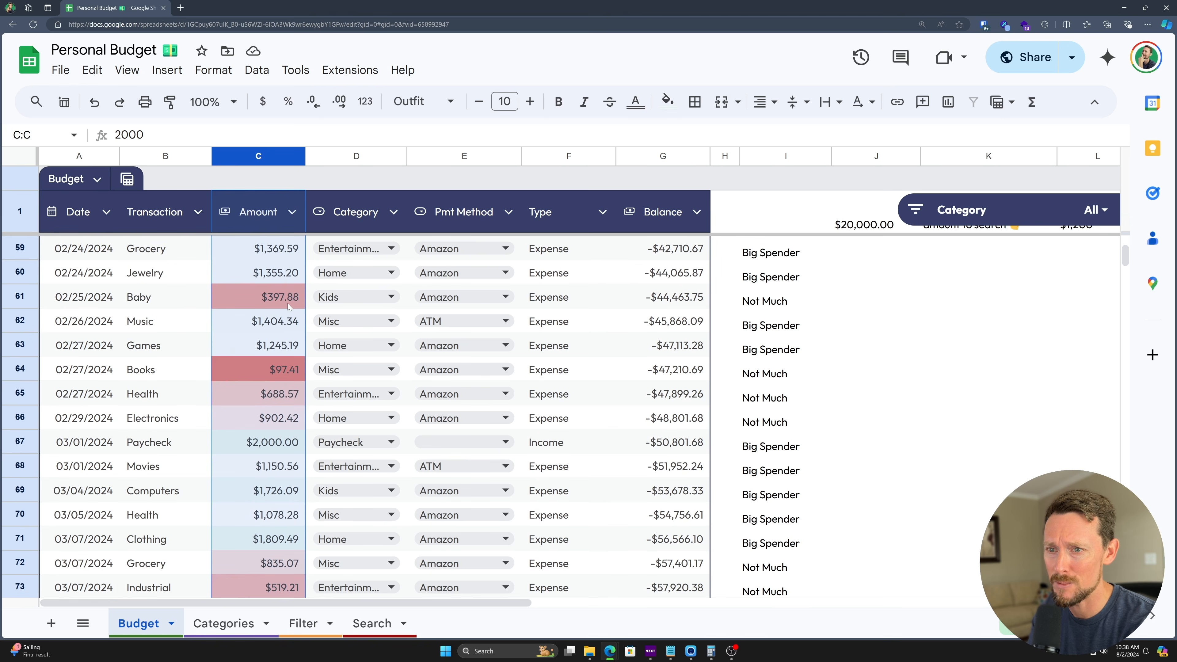
{"action": "scroll", "coordinate": [281, 341], "scroll_direction": "down", "scroll_amount": 9}
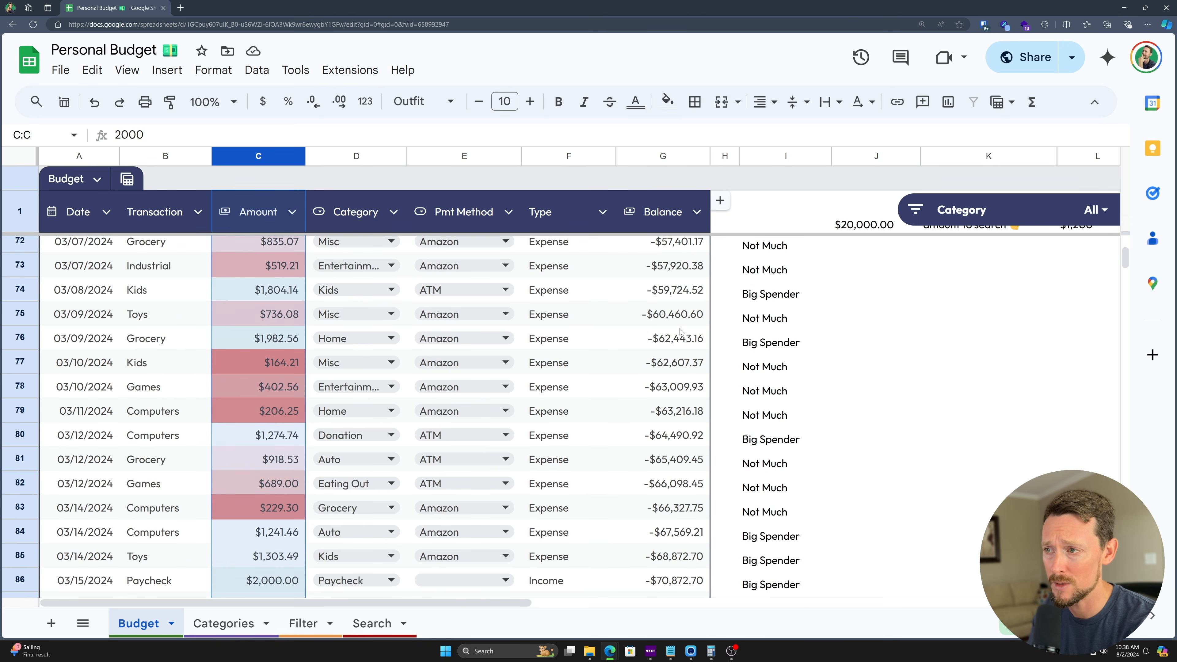
{"action": "scroll", "coordinate": [673, 349], "scroll_direction": "down", "scroll_amount": 3}
{"action": "left_click", "coordinate": [675, 392]}
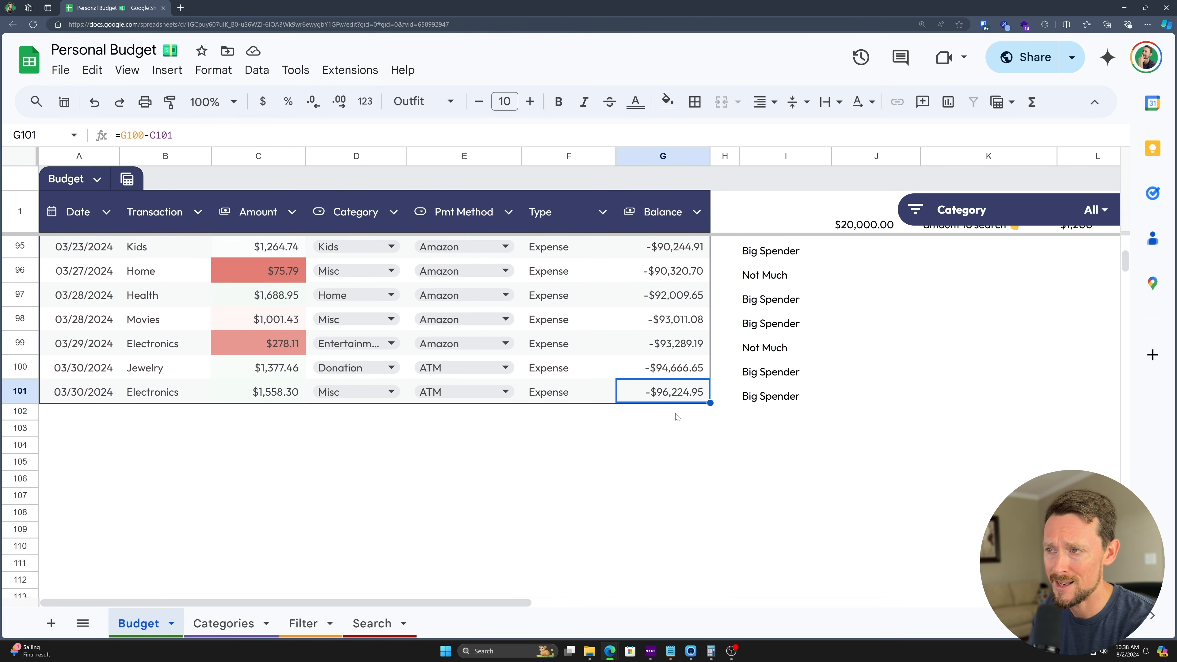
{"action": "key", "text": "ctrl+Up"}
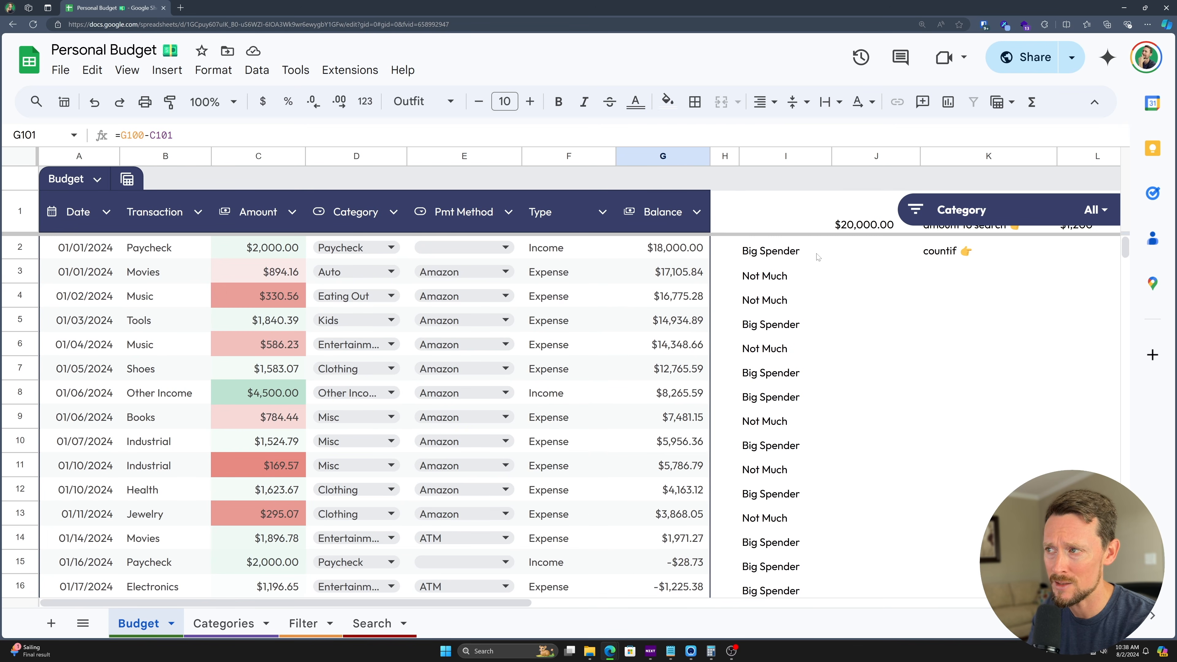
- Enter 200,000 as the starting amount in J1
{"action": "left_click", "coordinate": [869, 224]}
{"action": "type", "text": "20"}
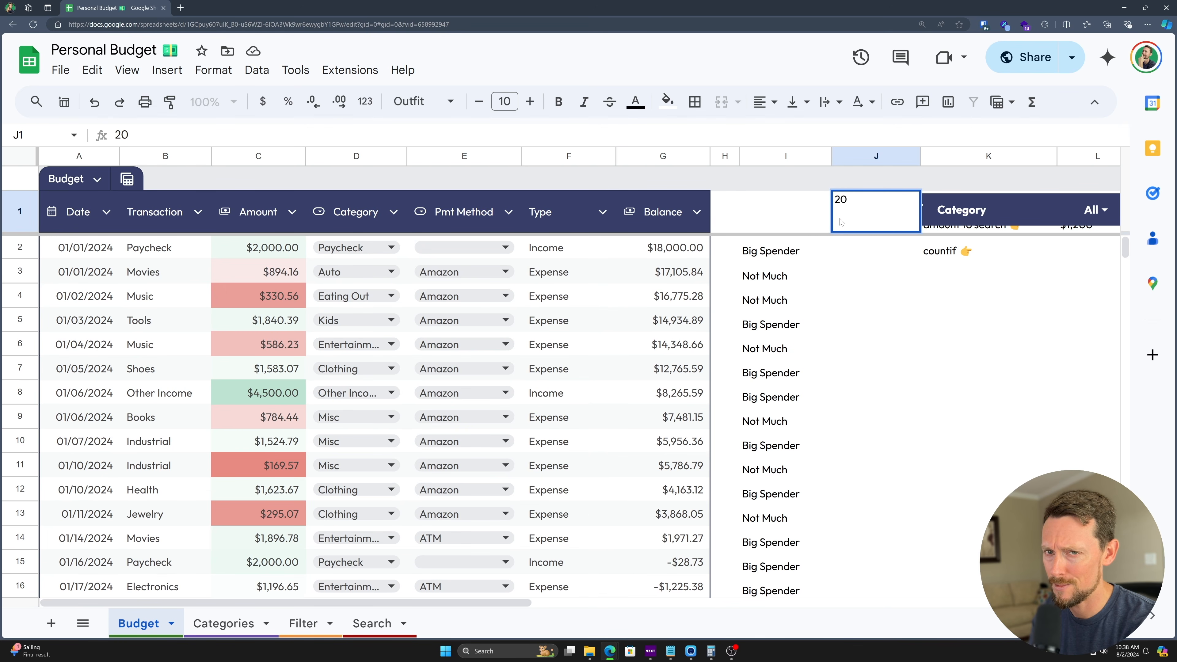
{"action": "type", "text": "0,000"}
{"action": "key", "text": "Return"}
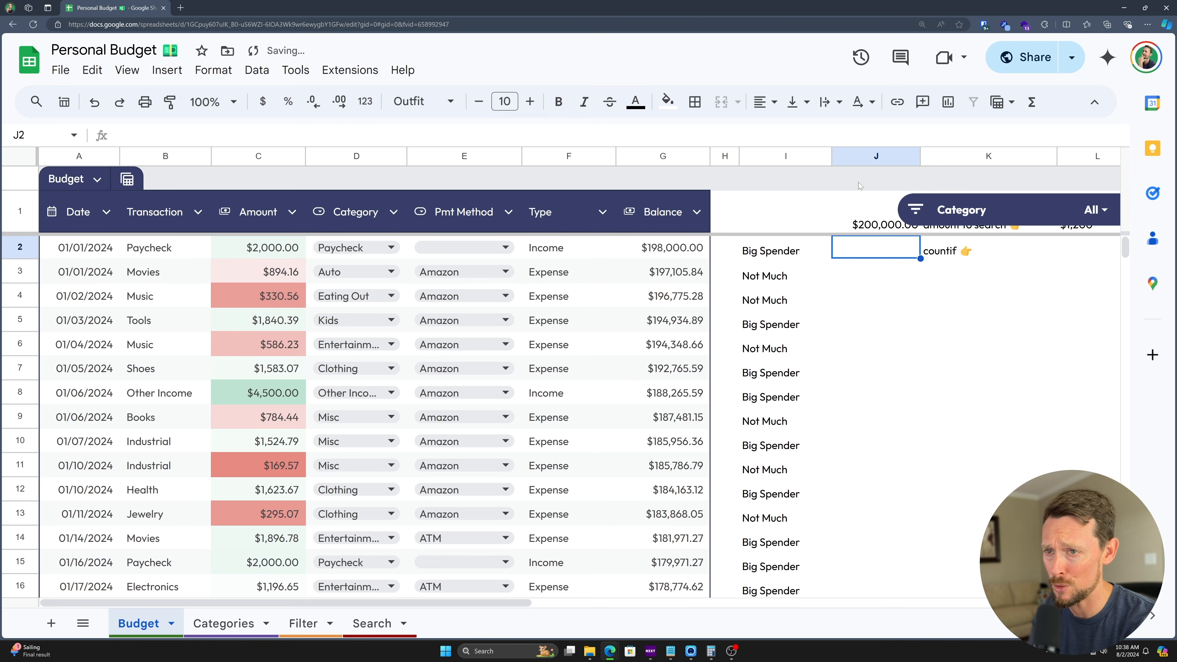
- Rewrite G2 as =IF(F2="Income",J1+C2 and accept the suggested fill down column G
{"action": "left_click", "coordinate": [672, 258]}
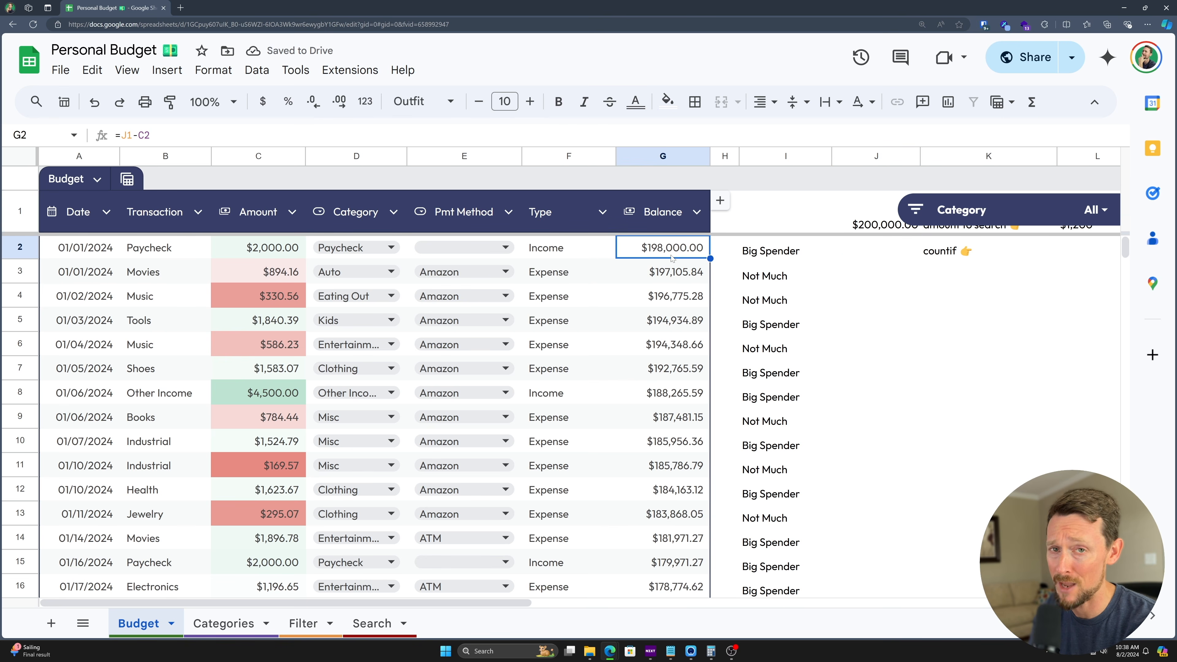
{"action": "double_click", "coordinate": [666, 253]}
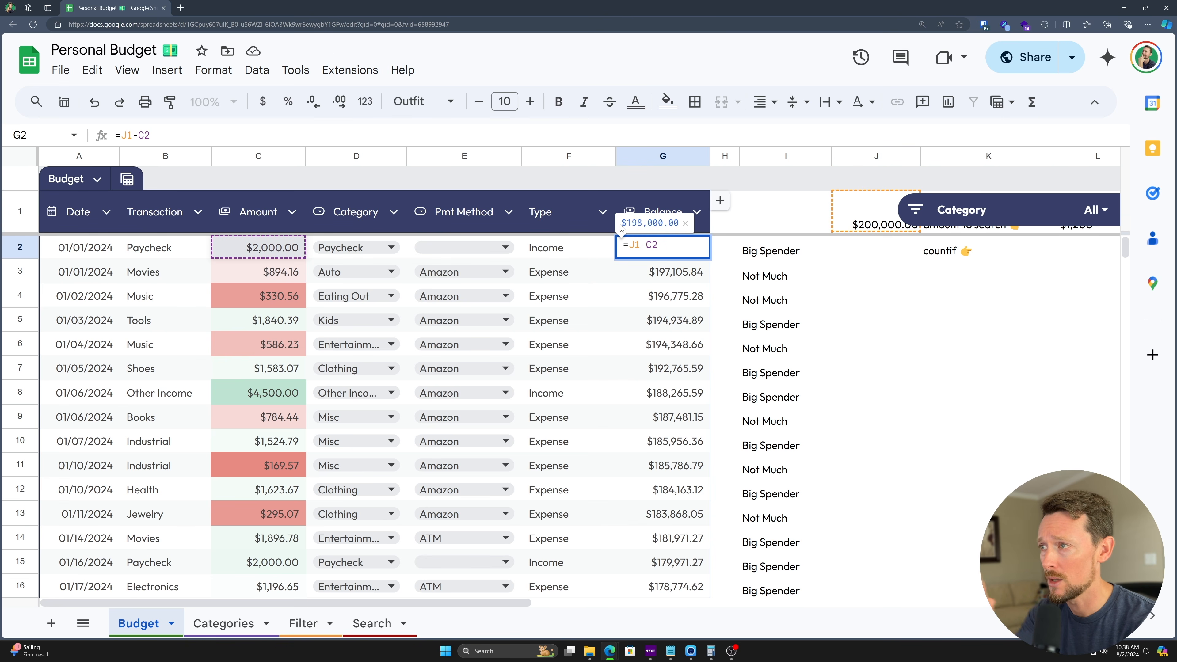
{"action": "key", "text": "shift+Left"}
{"action": "key", "text": "shift+Left"}
{"action": "key", "text": "shift+Left"}
{"action": "key", "text": "shift+Left"}
{"action": "key", "text": "shift+Left"}
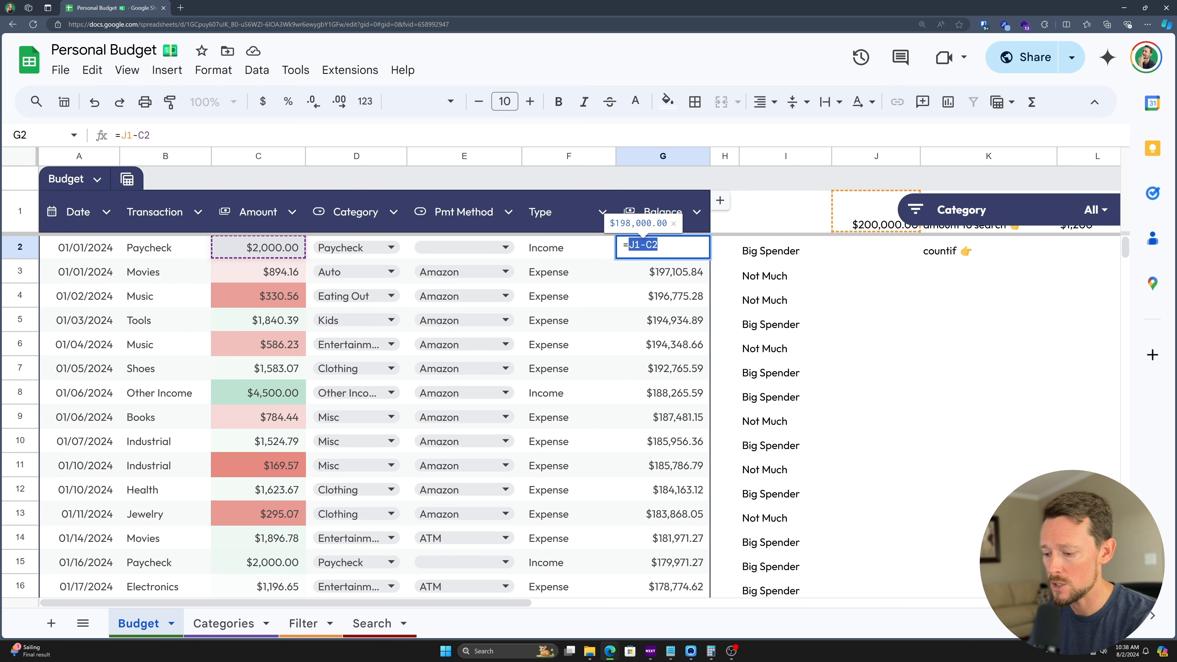
{"action": "key", "text": "BackSpace"}
{"action": "type", "text": "IF("}
{"action": "left_click", "coordinate": [565, 248]}
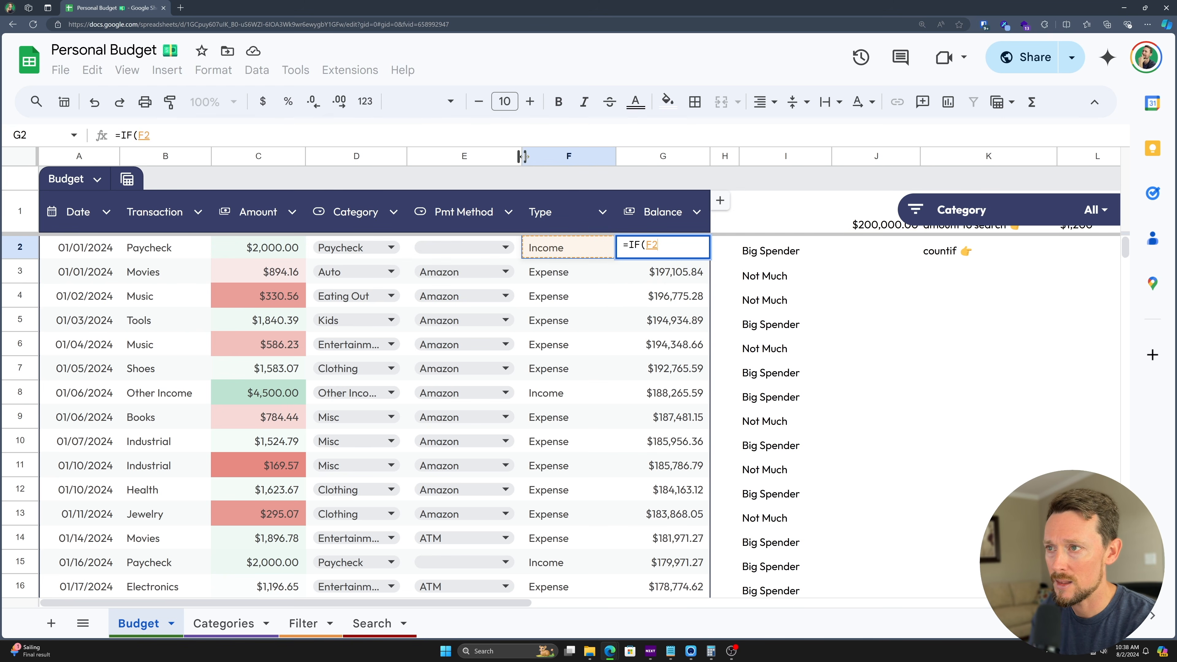
{"action": "type", "text": "=\"In"}
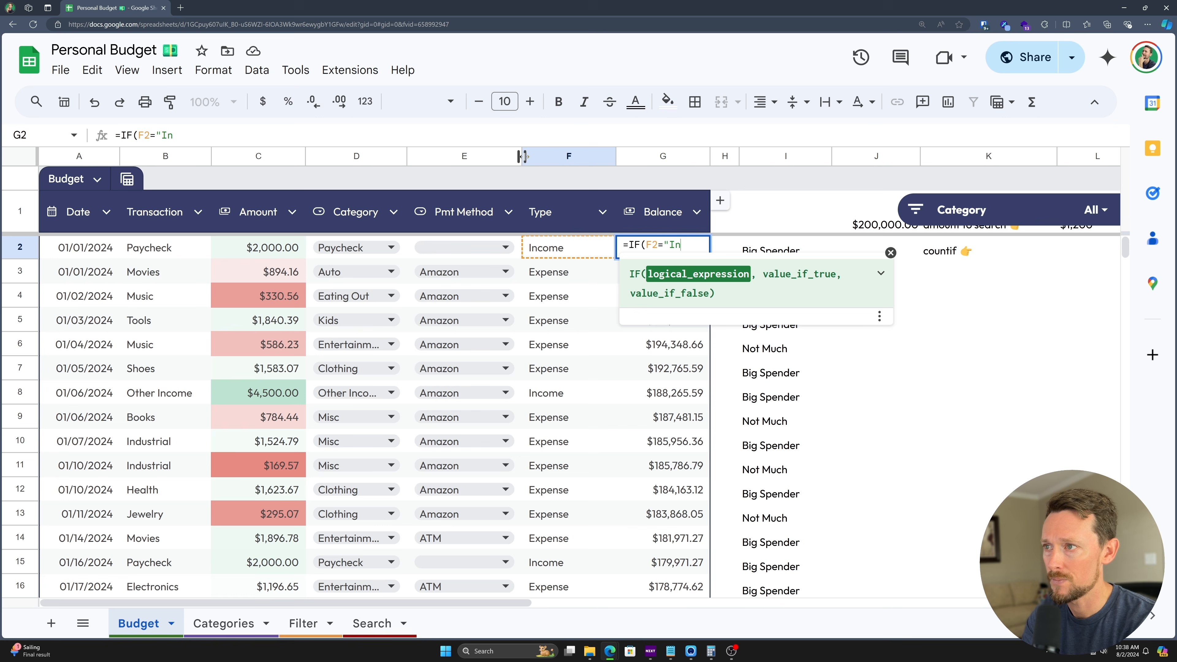
{"action": "type", "text": "come\""}
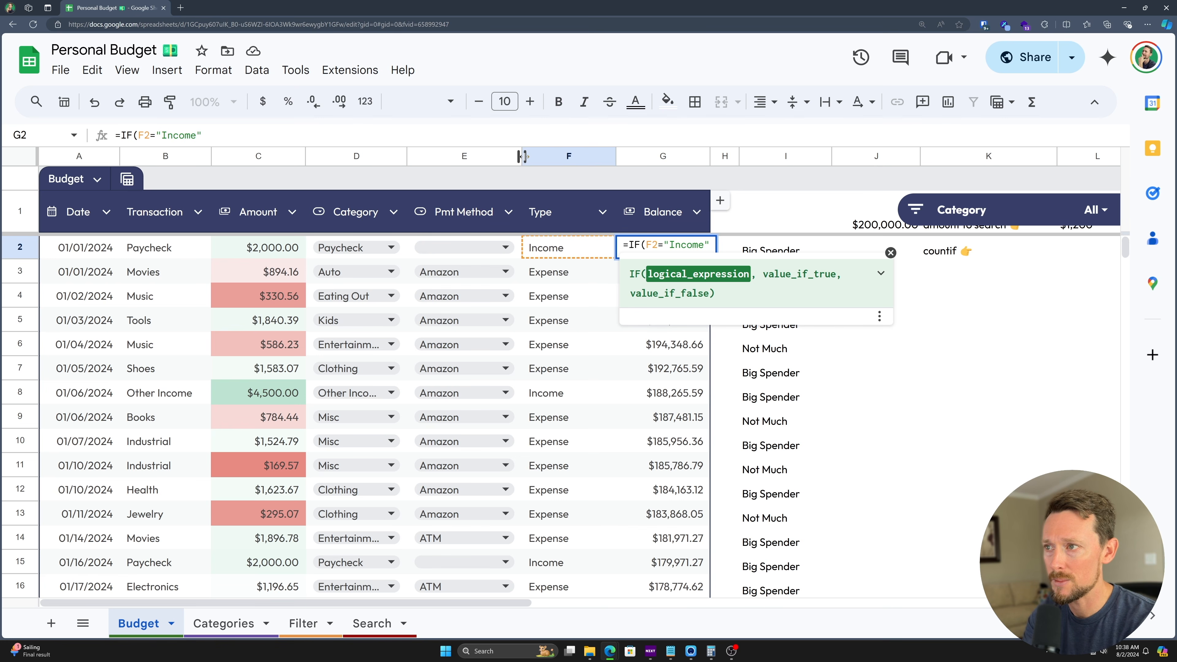
{"action": "type", "text": ","}
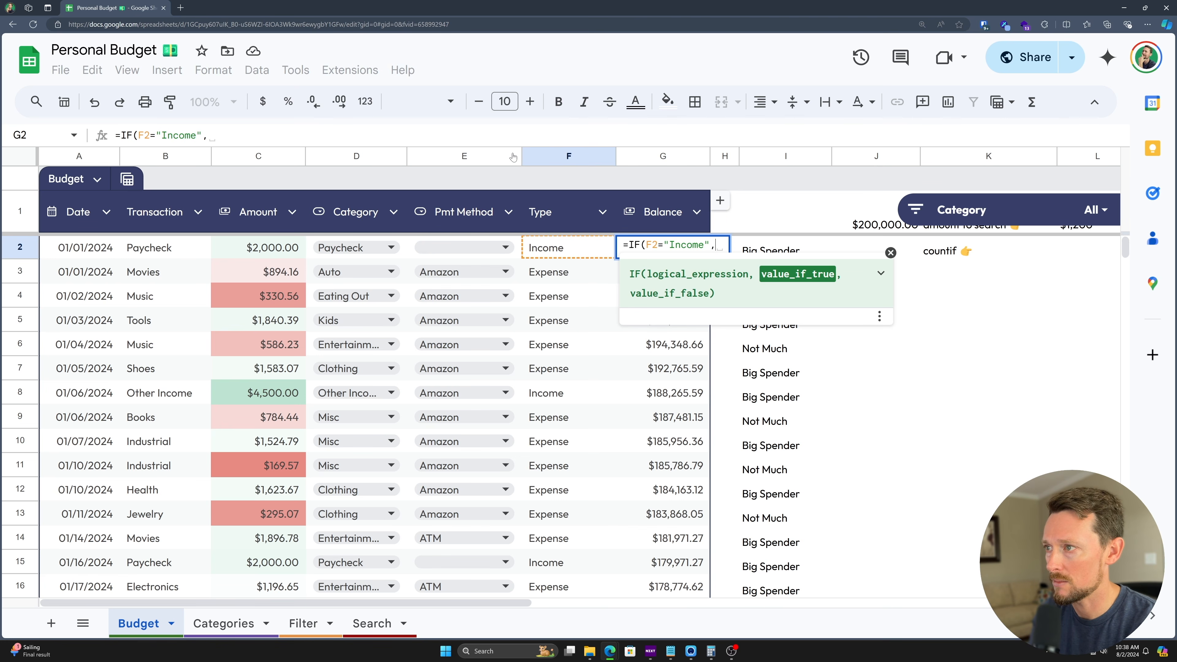
{"action": "left_click", "coordinate": [859, 218]}
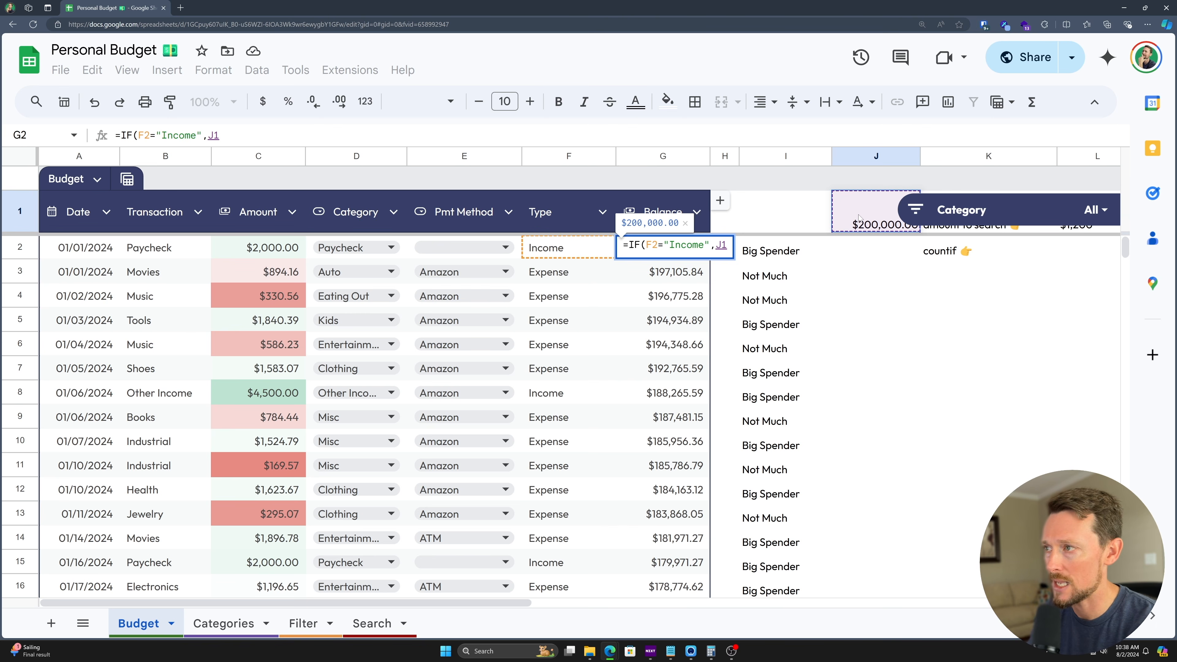
{"action": "type", "text": "+"}
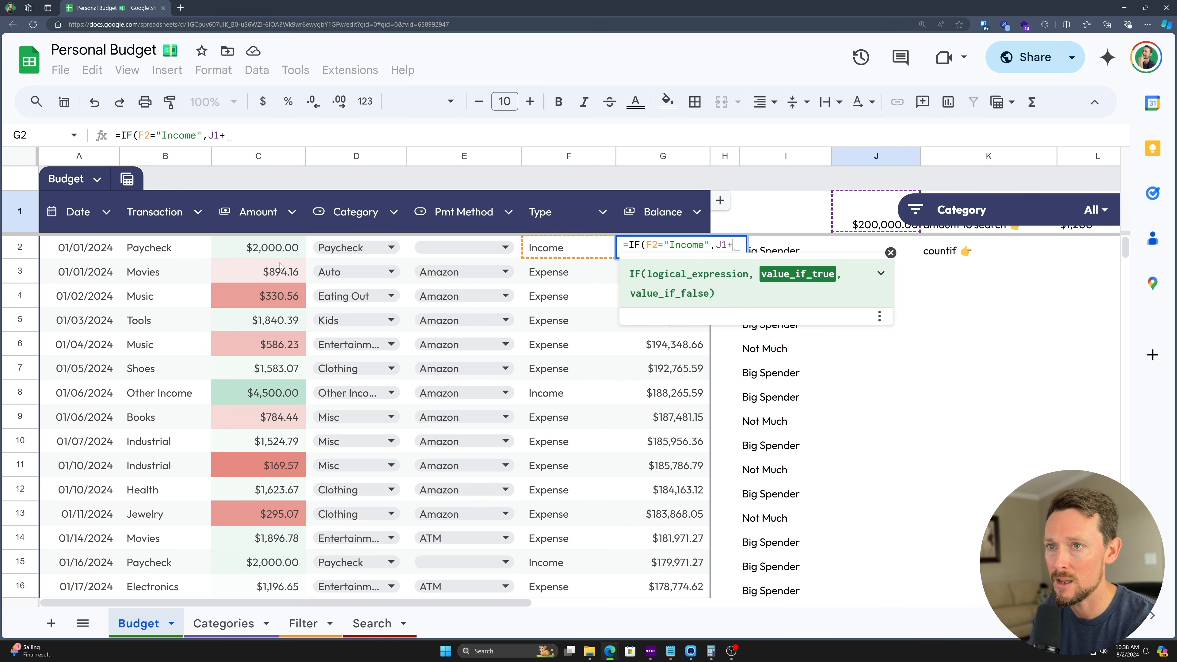
{"action": "left_click", "coordinate": [279, 248]}
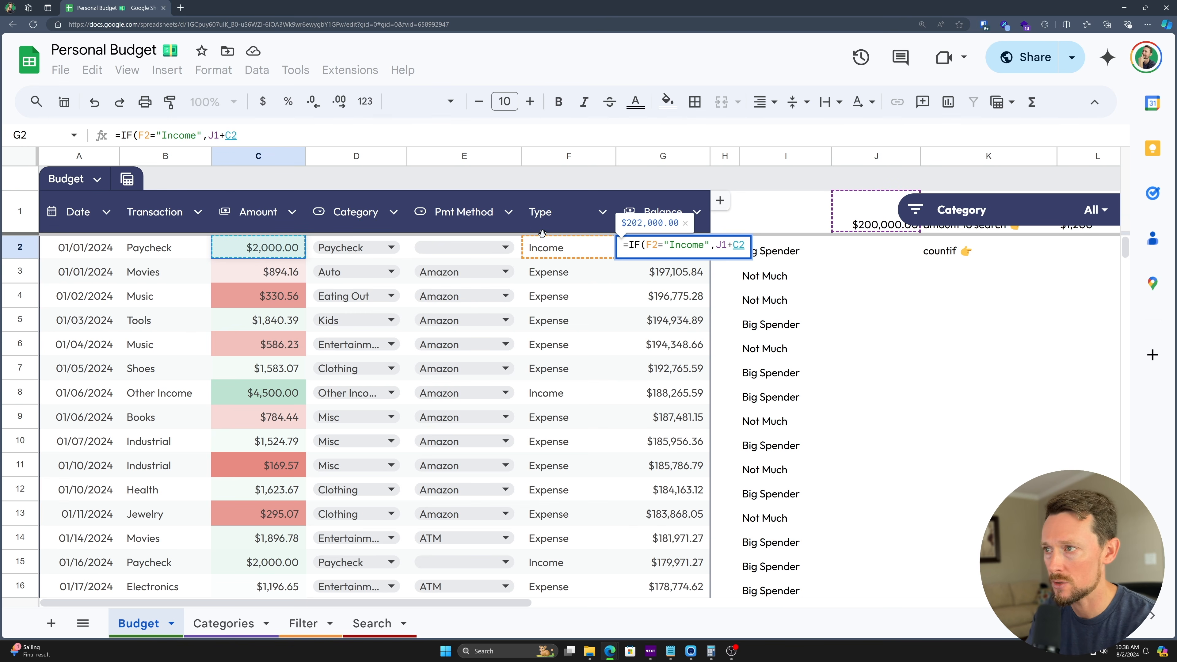
{"action": "key", "text": "Return"}
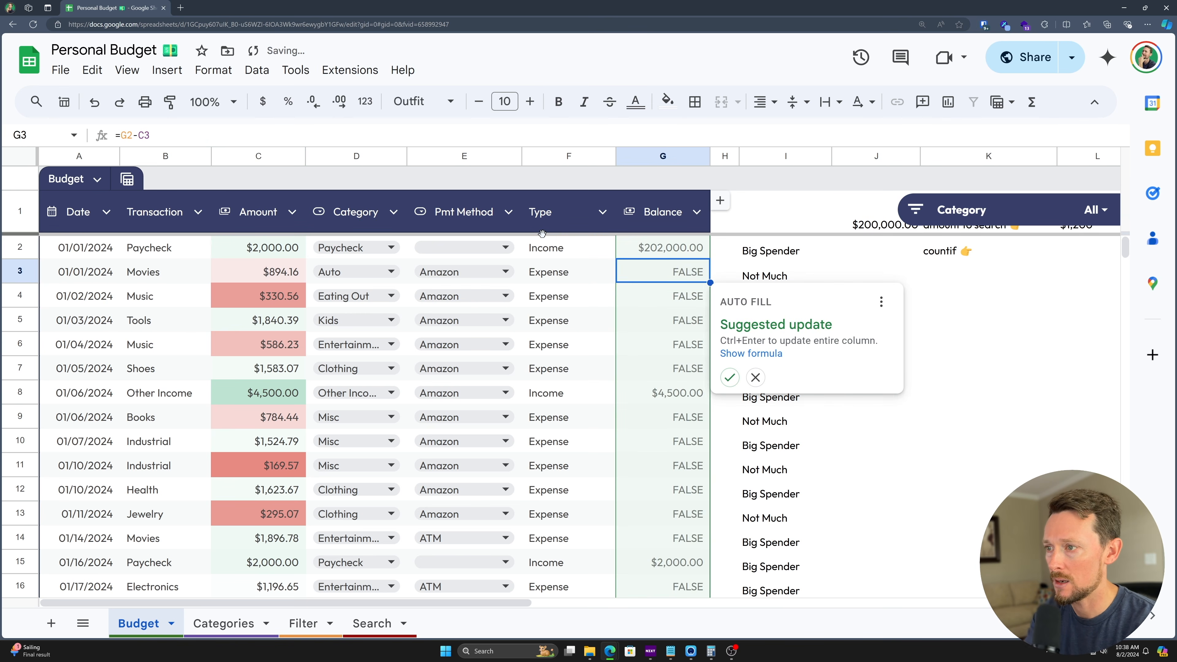
{"action": "key", "text": "ctrl+Return"}
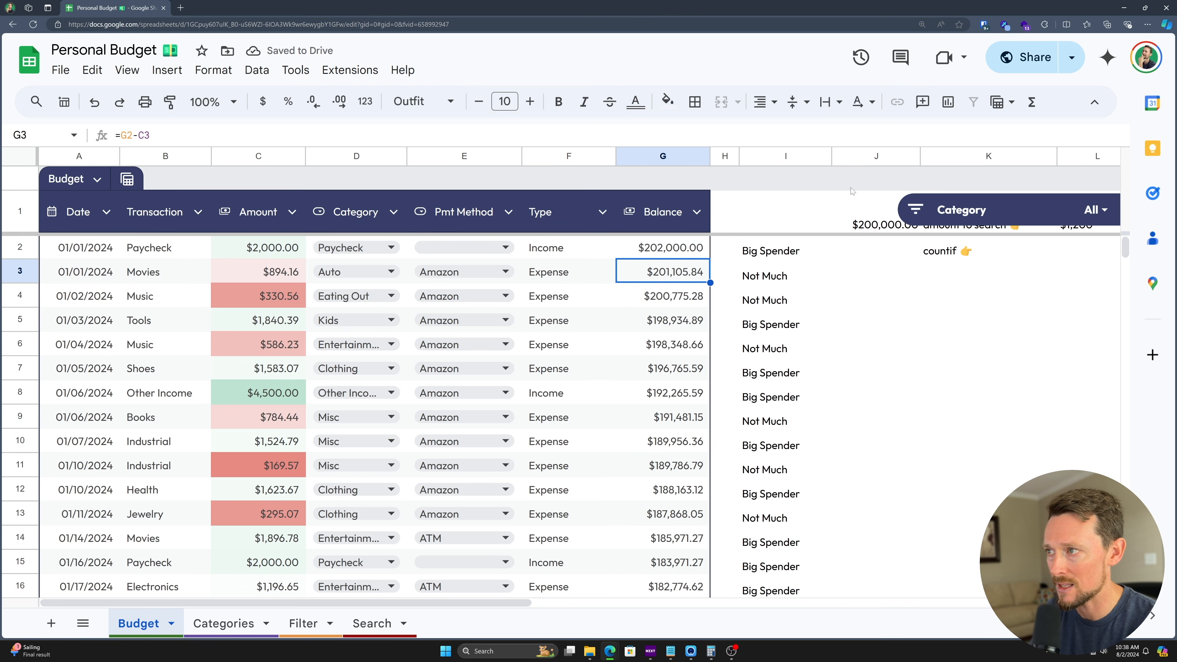
- Check J1, then clear G3's old balance formula down to the equals sign
{"action": "left_click", "coordinate": [875, 220]}
{"action": "left_click", "coordinate": [680, 276]}
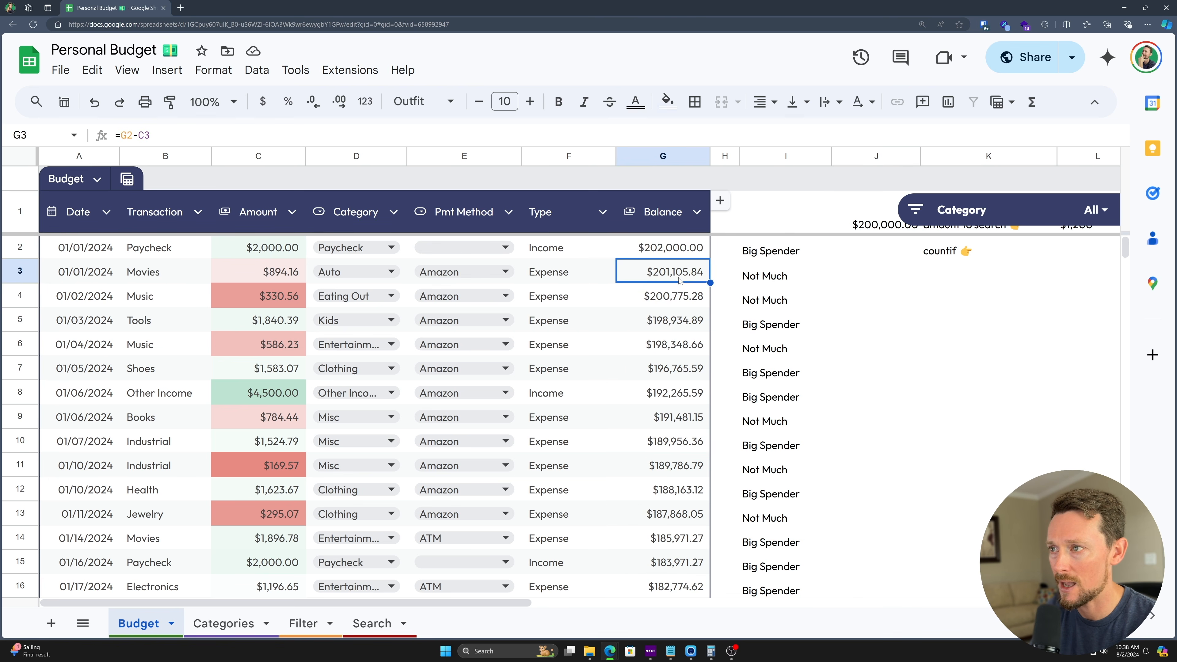
{"action": "double_click", "coordinate": [680, 278]}
{"action": "key", "text": "shift+Left"}
{"action": "key", "text": "shift+Left"}
{"action": "key", "text": "shift+Left"}
{"action": "key", "text": "shift+Left"}
{"action": "key", "text": "shift+Left"}
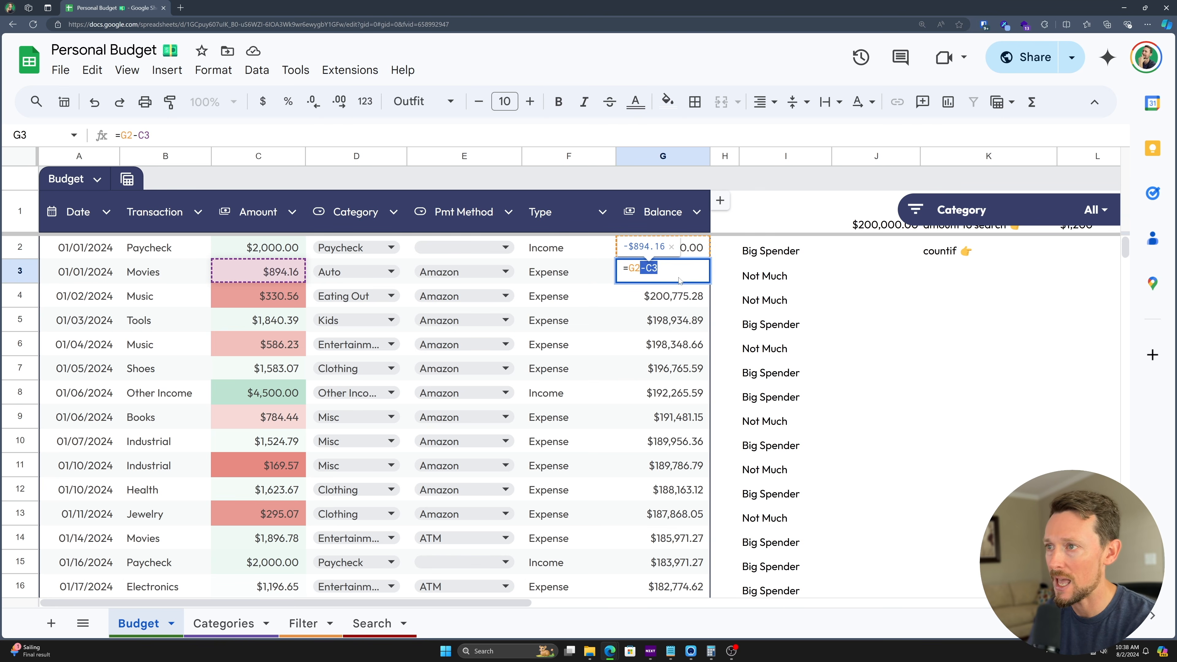
{"action": "key", "text": "BackSpace"}
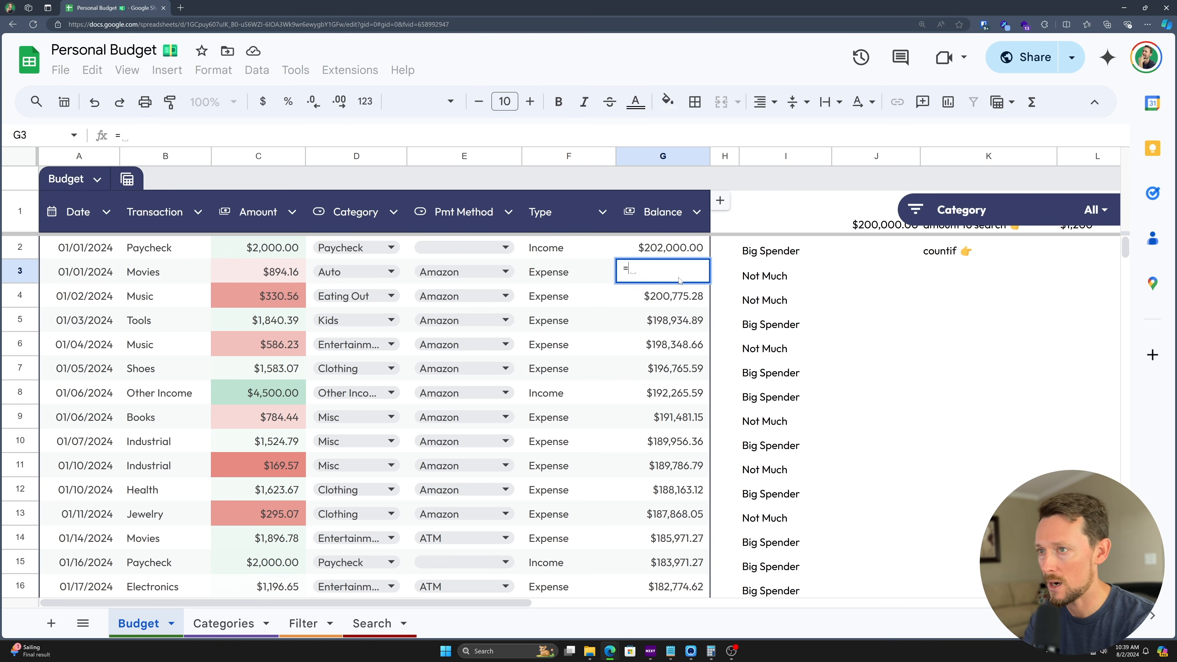
- Enter =IF(F3="Income",G2+C3,G2-C3) in G3 and fill it down to G101
{"action": "type", "text": "IF("}
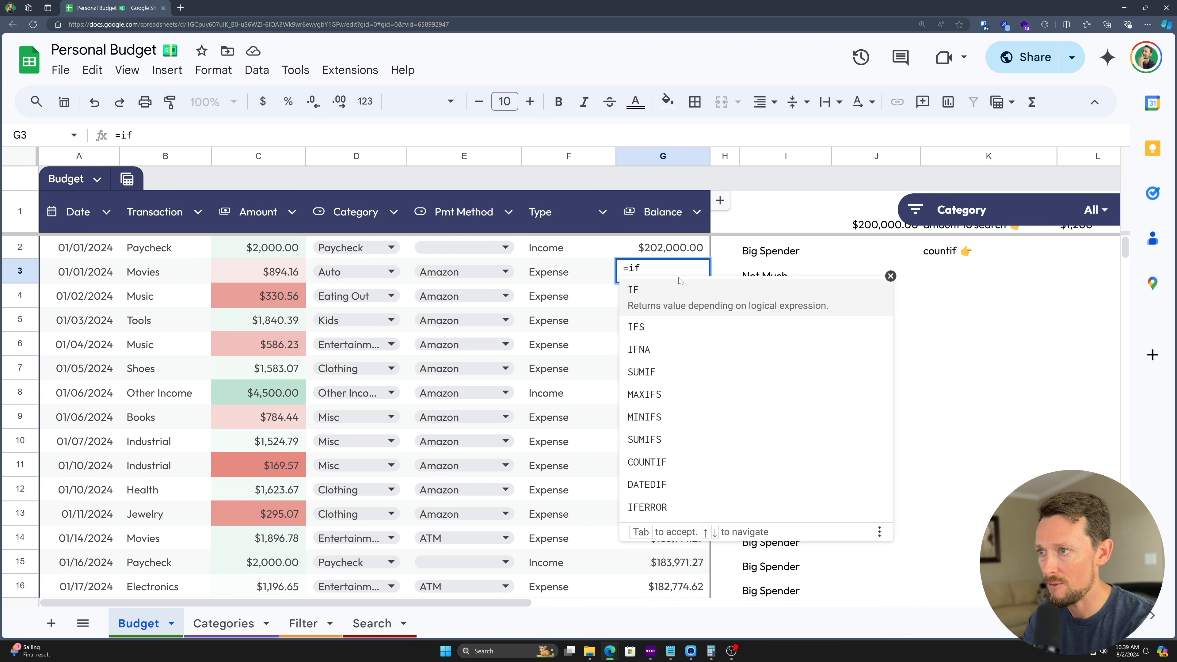
{"action": "left_click", "coordinate": [577, 279]}
{"action": "type", "text": "=\"Income\","}
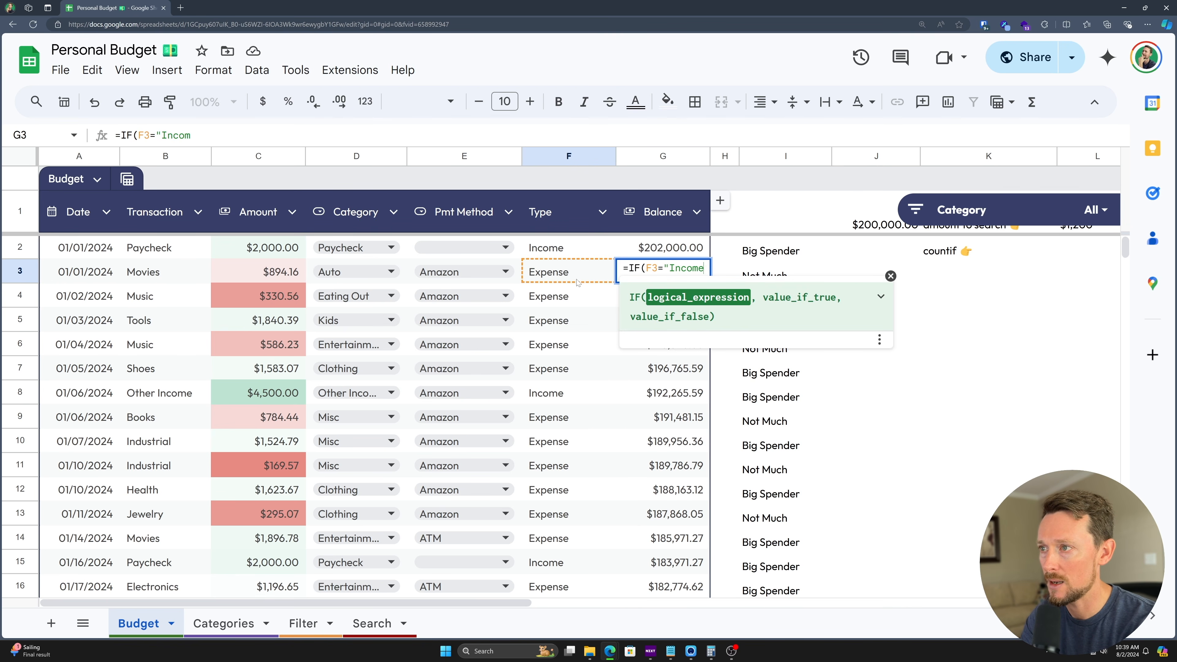
{"action": "left_click", "coordinate": [697, 251]}
{"action": "type", "text": "+"}
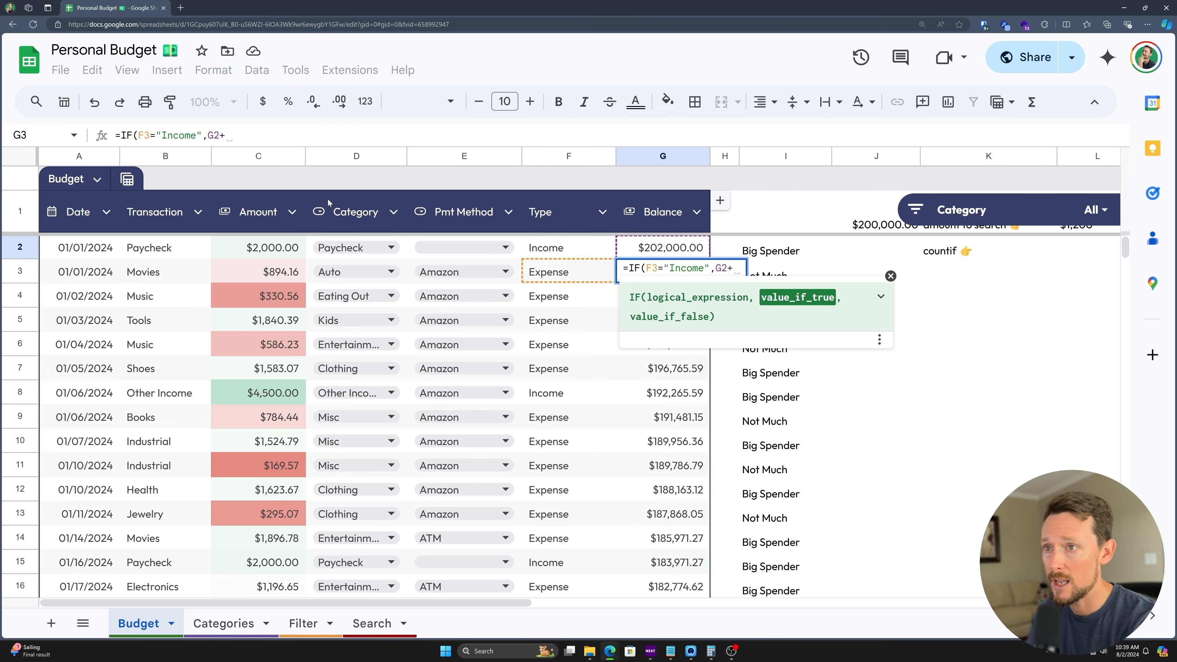
{"action": "left_click", "coordinate": [249, 281]}
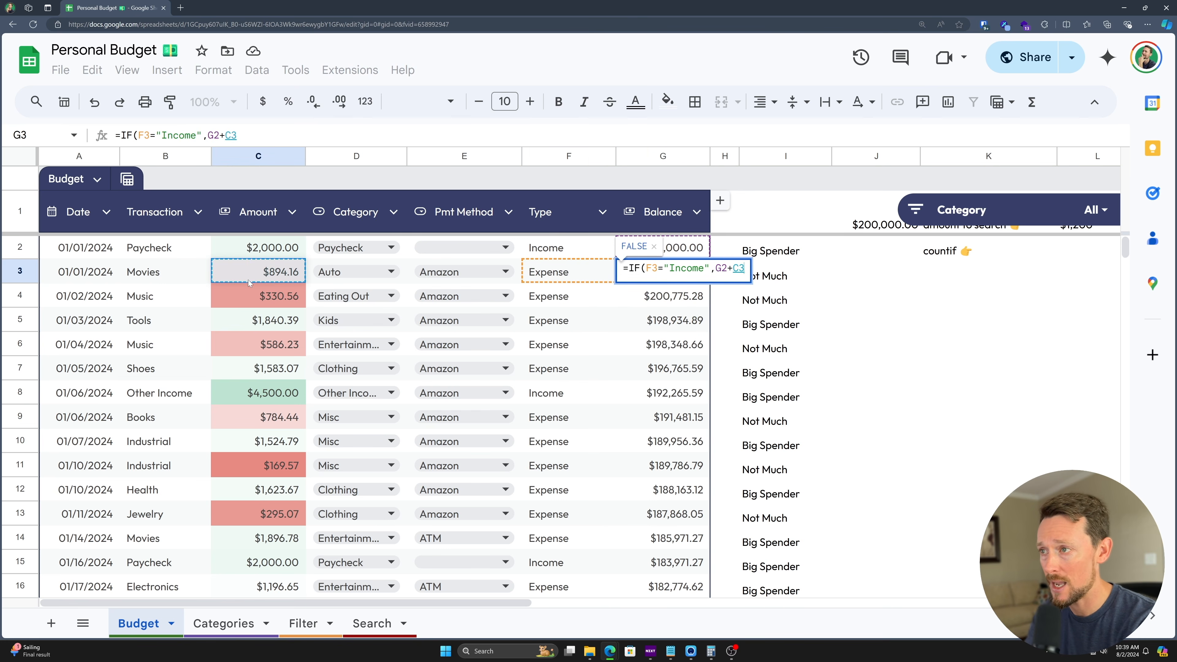
{"action": "type", "text": ","}
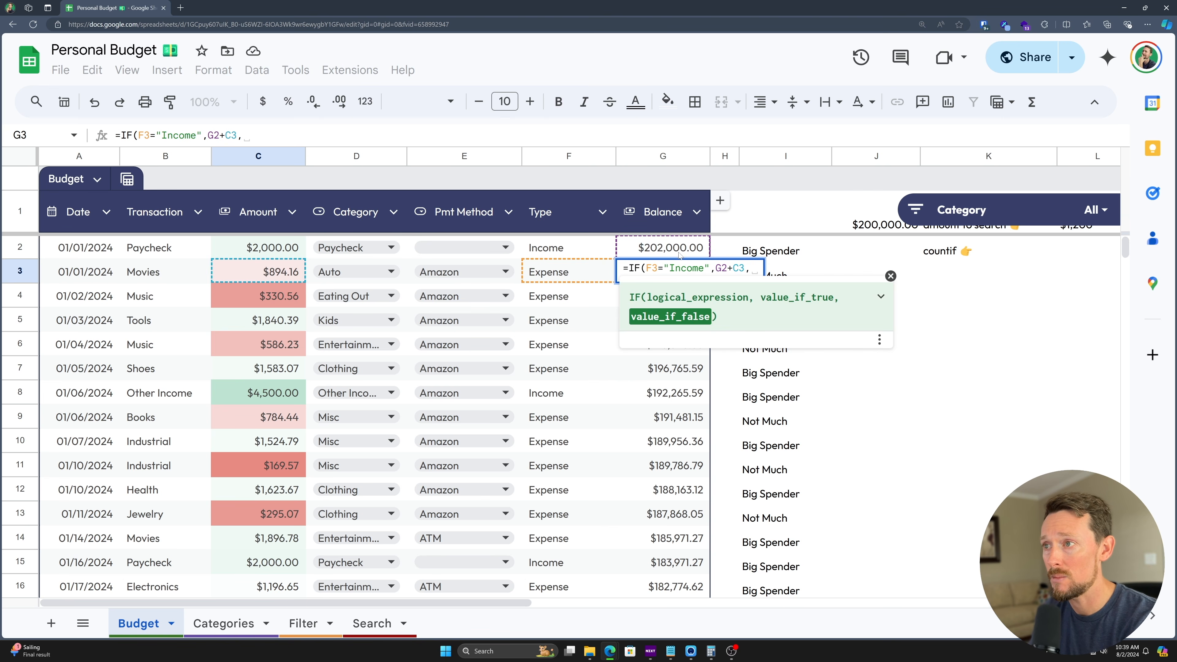
{"action": "left_click", "coordinate": [689, 247]}
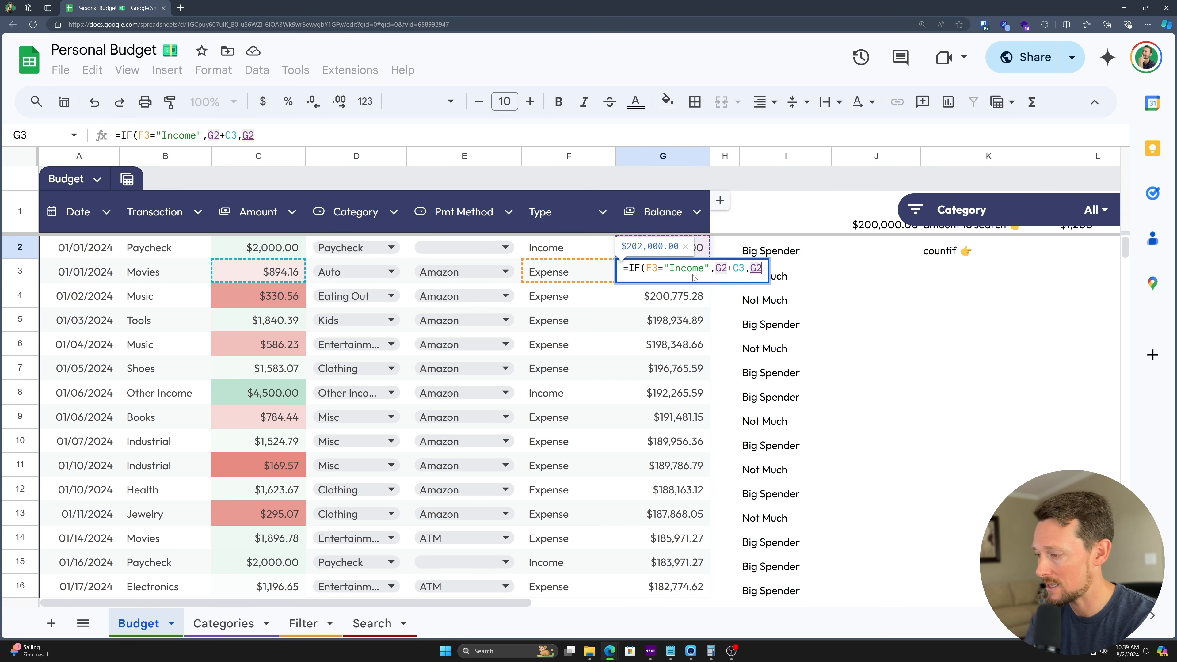
{"action": "type", "text": "-"}
{"action": "left_click", "coordinate": [252, 275]}
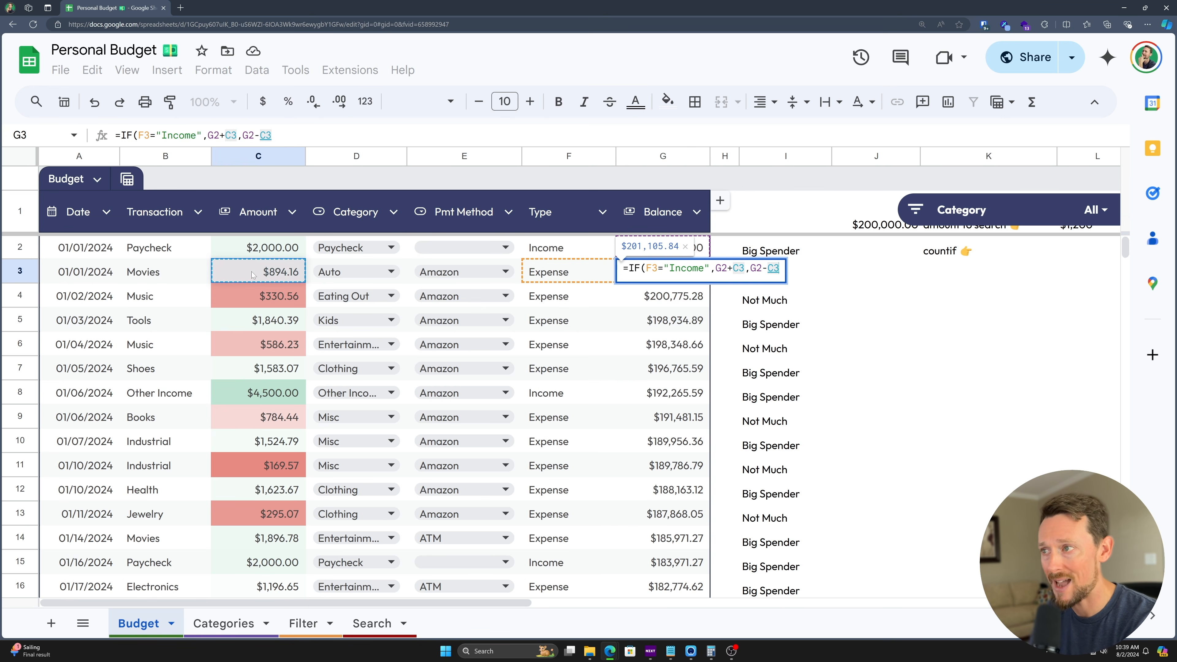
{"action": "key", "text": "Return"}
{"action": "key", "text": "Up"}
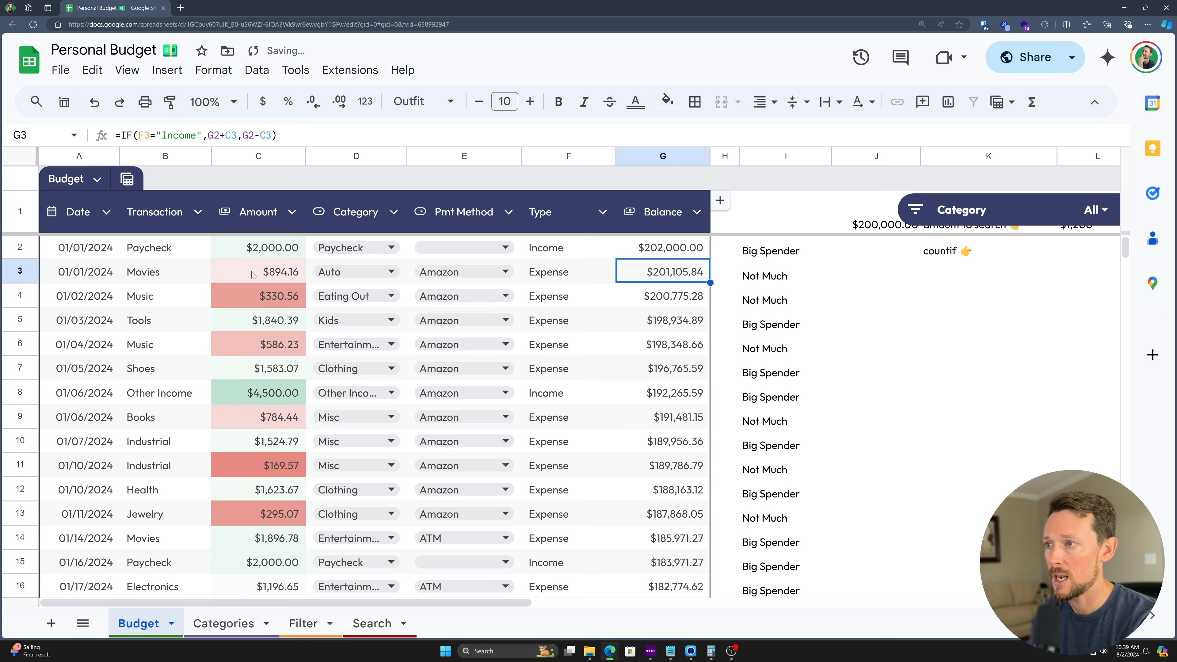
{"action": "key", "text": "ctrl+shift+Down"}
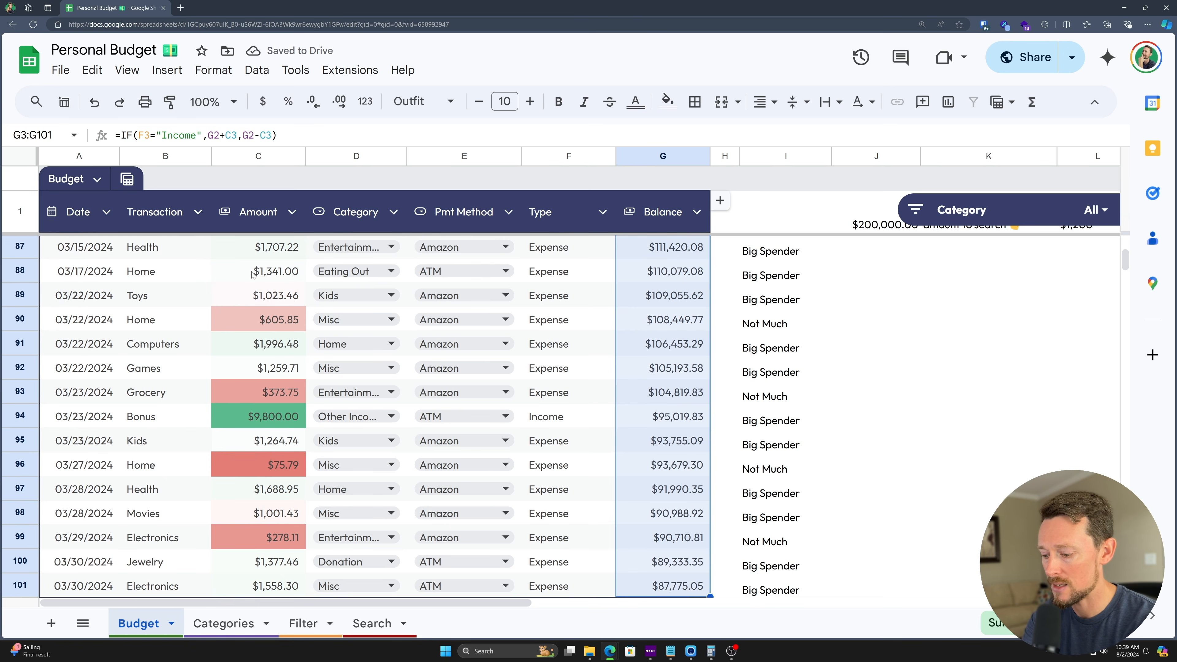
{"action": "key", "text": "ctrl+d"}
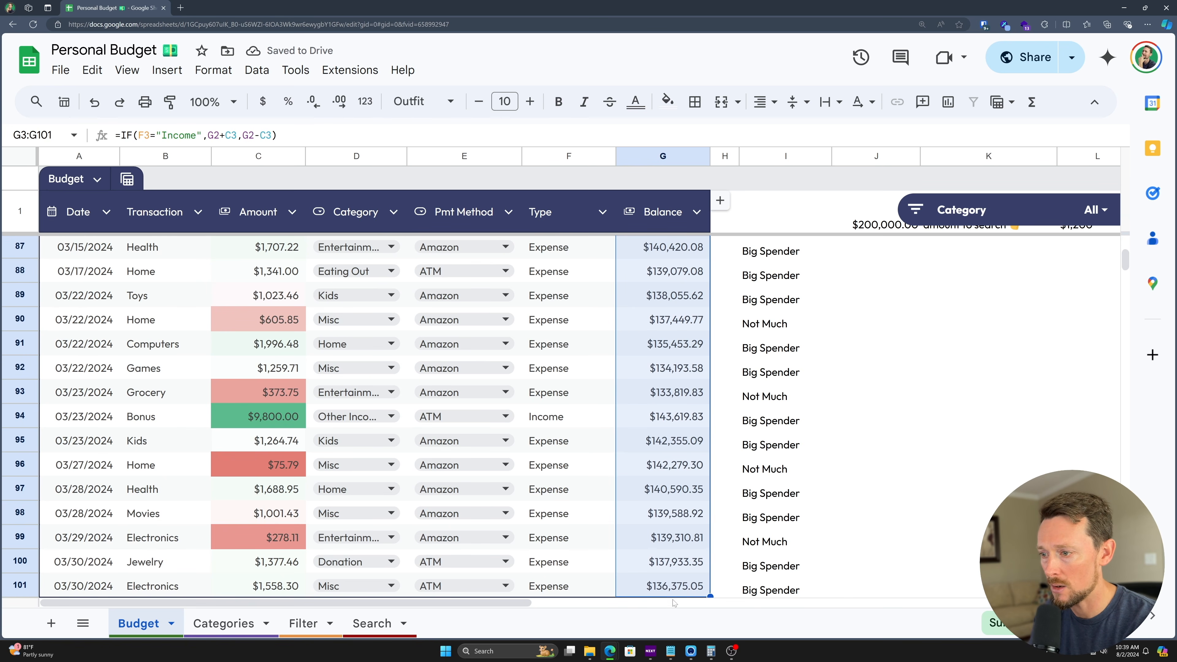
- Verify the balance formulas in G101 and the Bonus income row G94
{"action": "left_click", "coordinate": [681, 587]}
{"action": "double_click", "coordinate": [681, 587]}
{"action": "scroll", "coordinate": [651, 530], "scroll_direction": "down", "scroll_amount": 2}
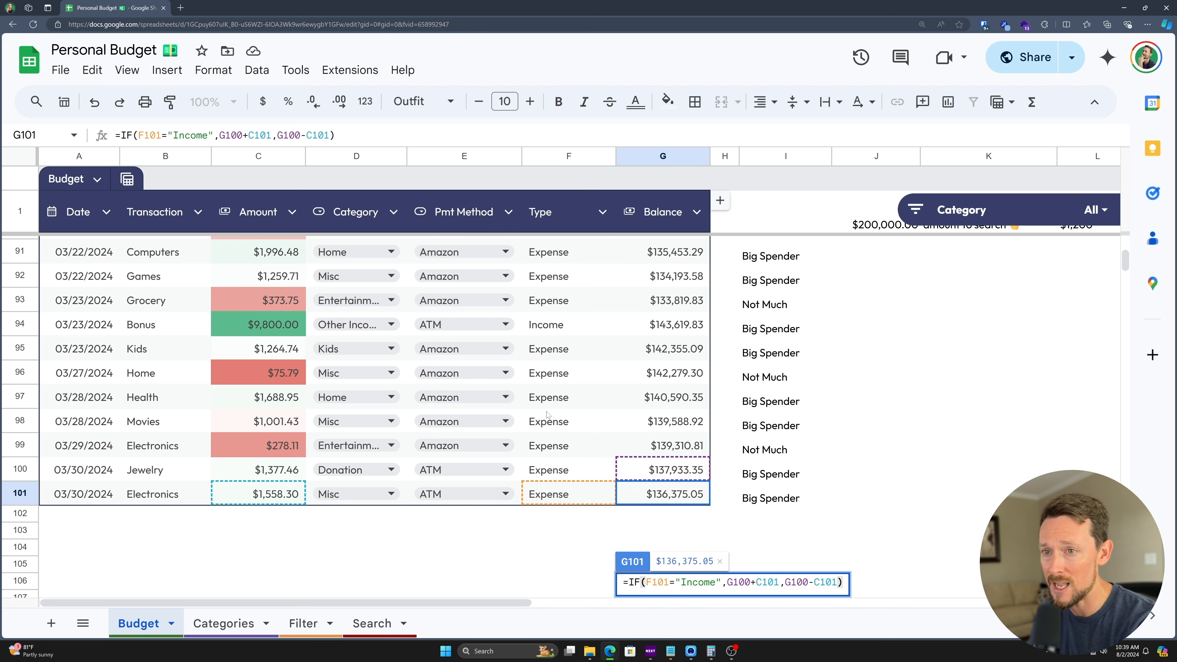
{"action": "key", "text": "Escape"}
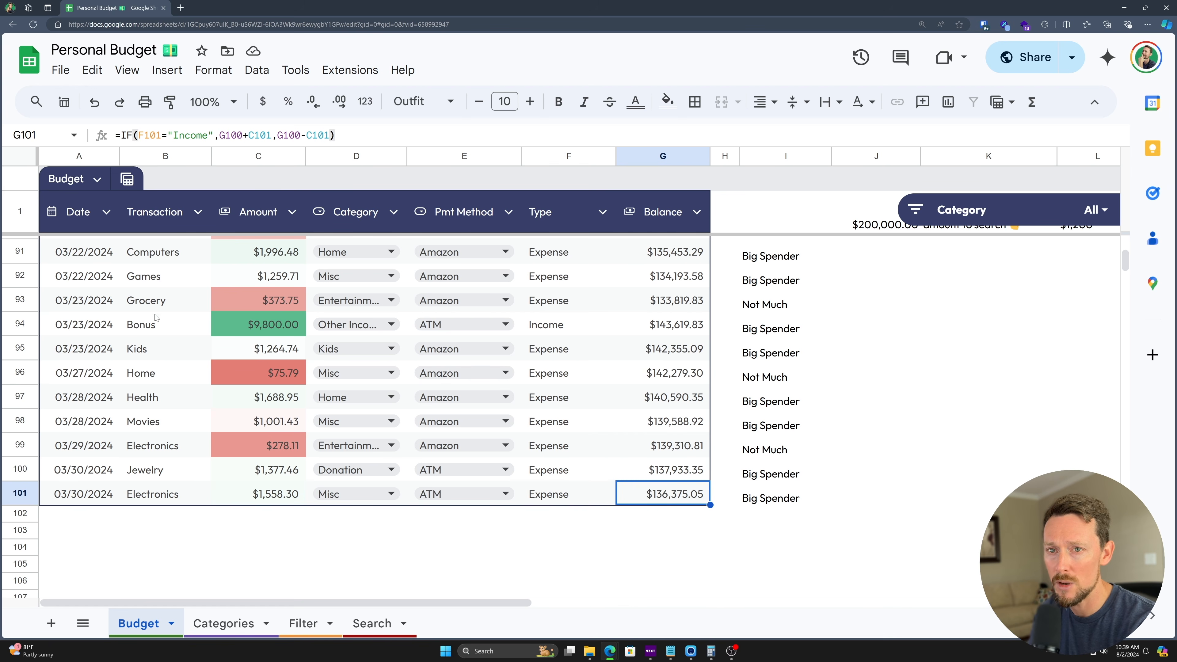
{"action": "left_click_drag", "start_coordinate": [74, 327], "coordinate": [612, 332]}
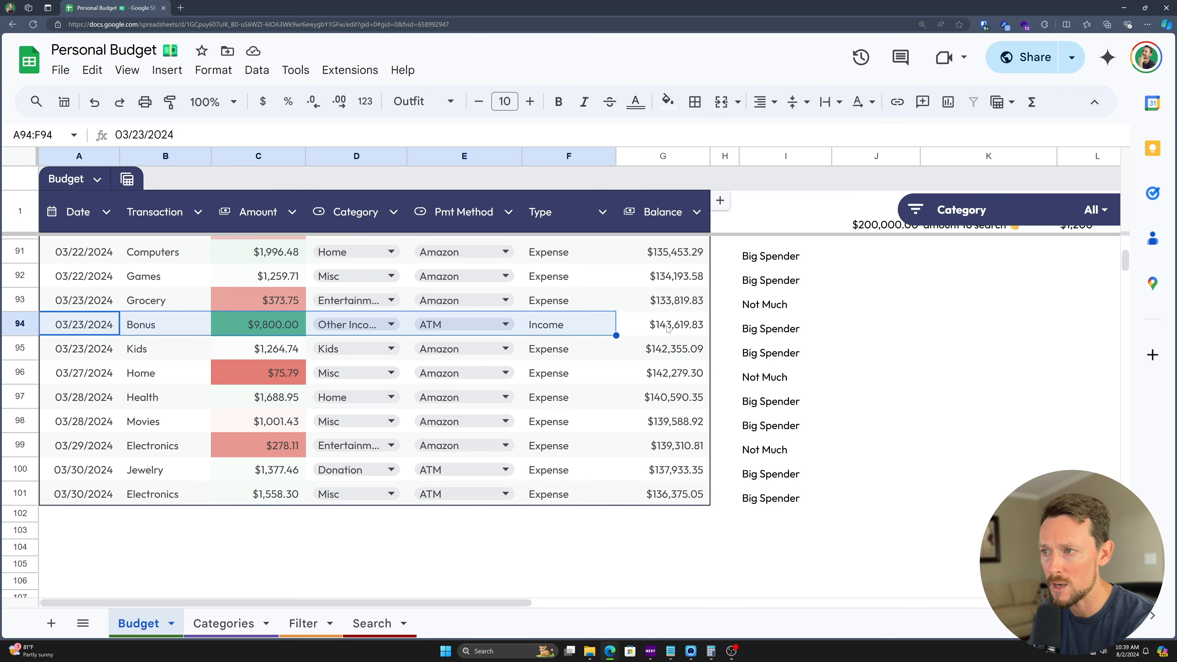
{"action": "double_click", "coordinate": [667, 328]}
{"action": "key", "text": "Escape"}
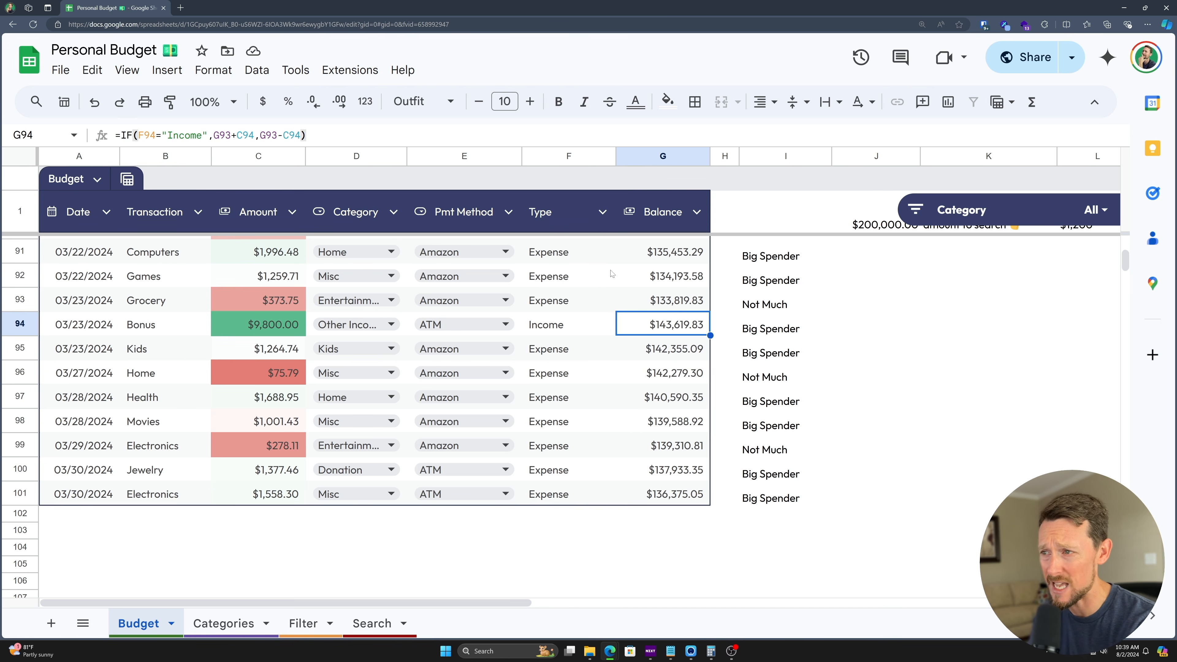
{"action": "left_click", "coordinate": [674, 304]}
{"action": "key", "text": "ctrl+Home"}
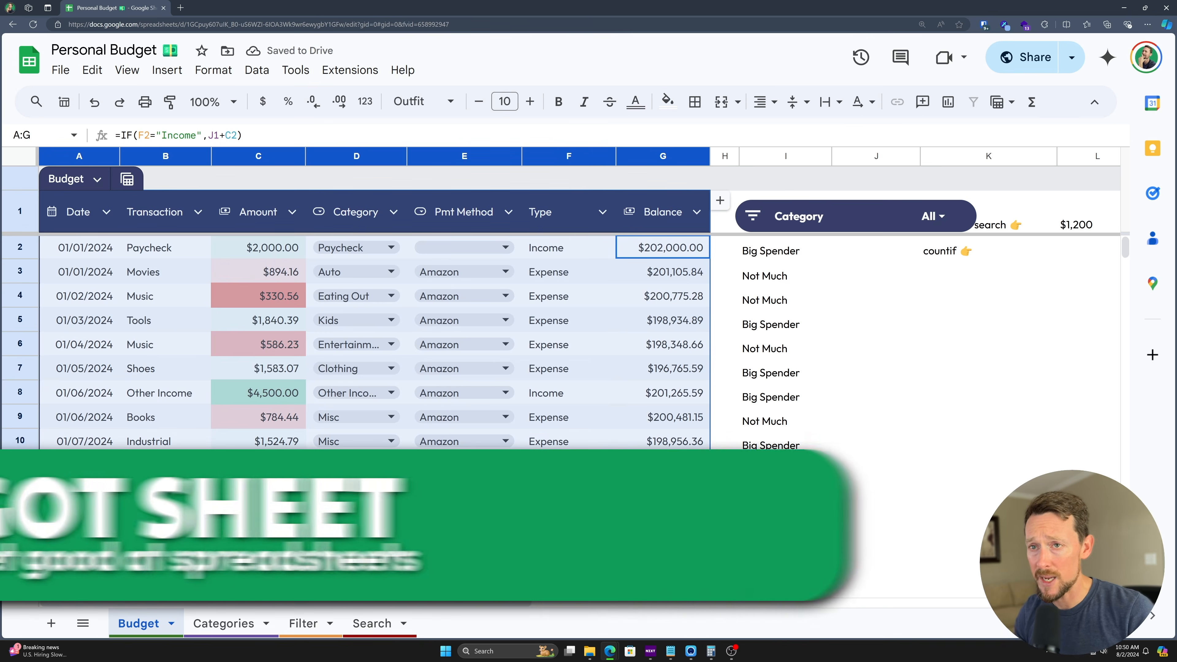
- Insert a chart from the Budget data and look over its Setup and Customize options
{"action": "left_click", "coordinate": [189, 292]}
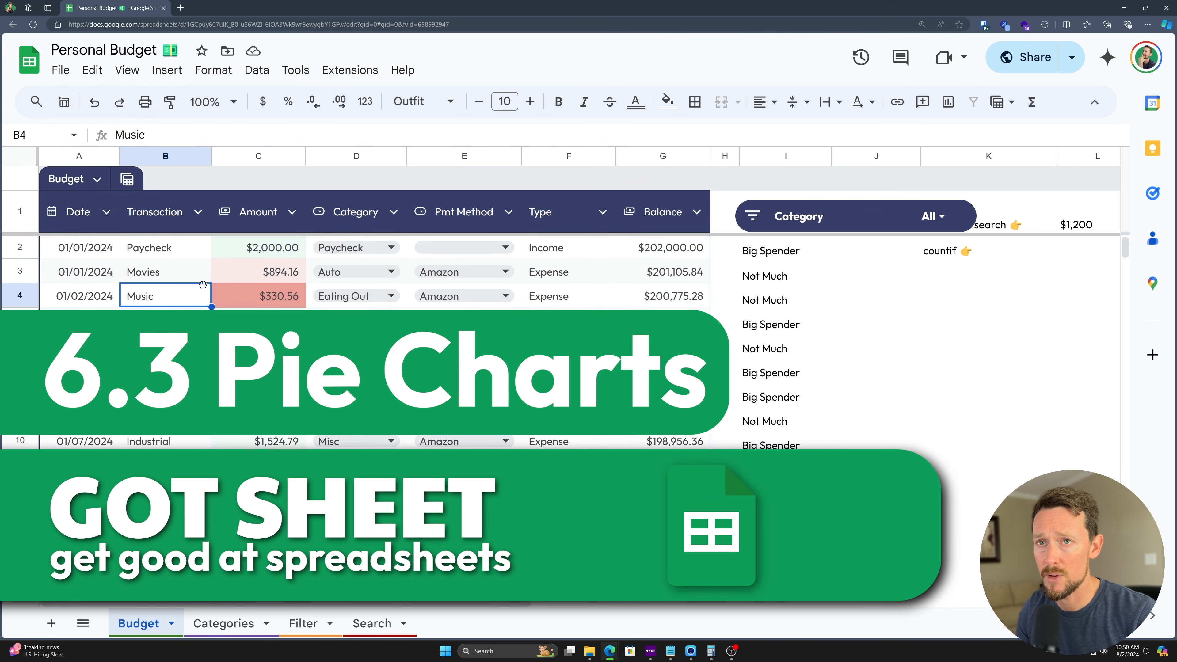
{"action": "left_click", "coordinate": [163, 74]}
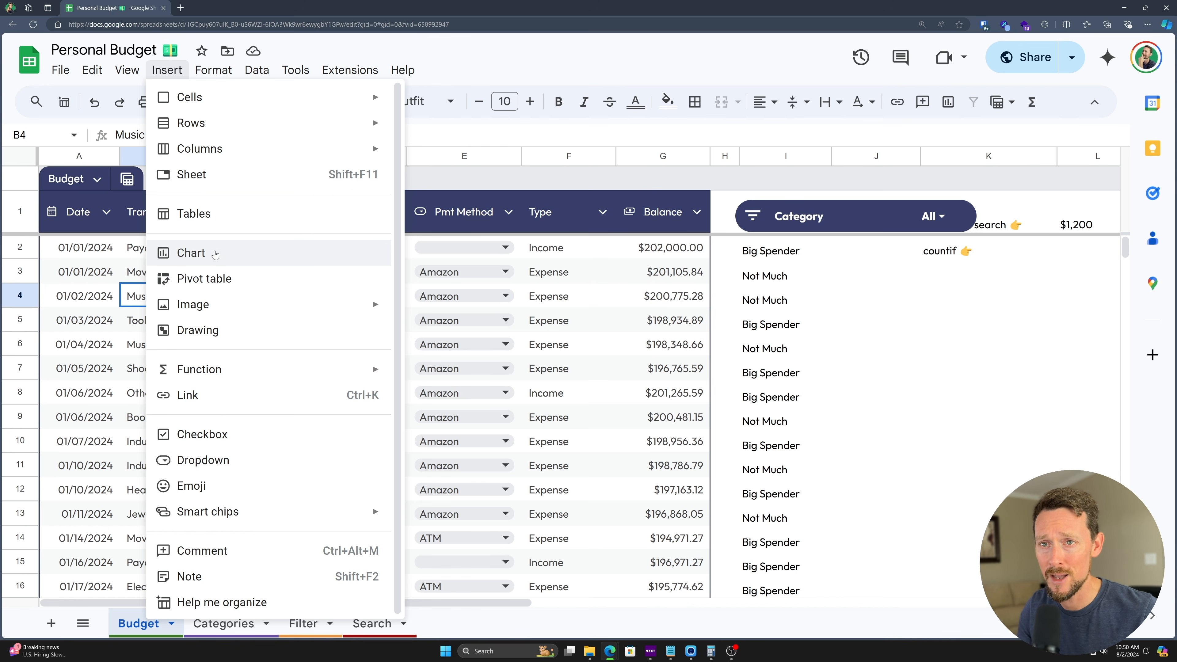
{"action": "left_click", "coordinate": [200, 256]}
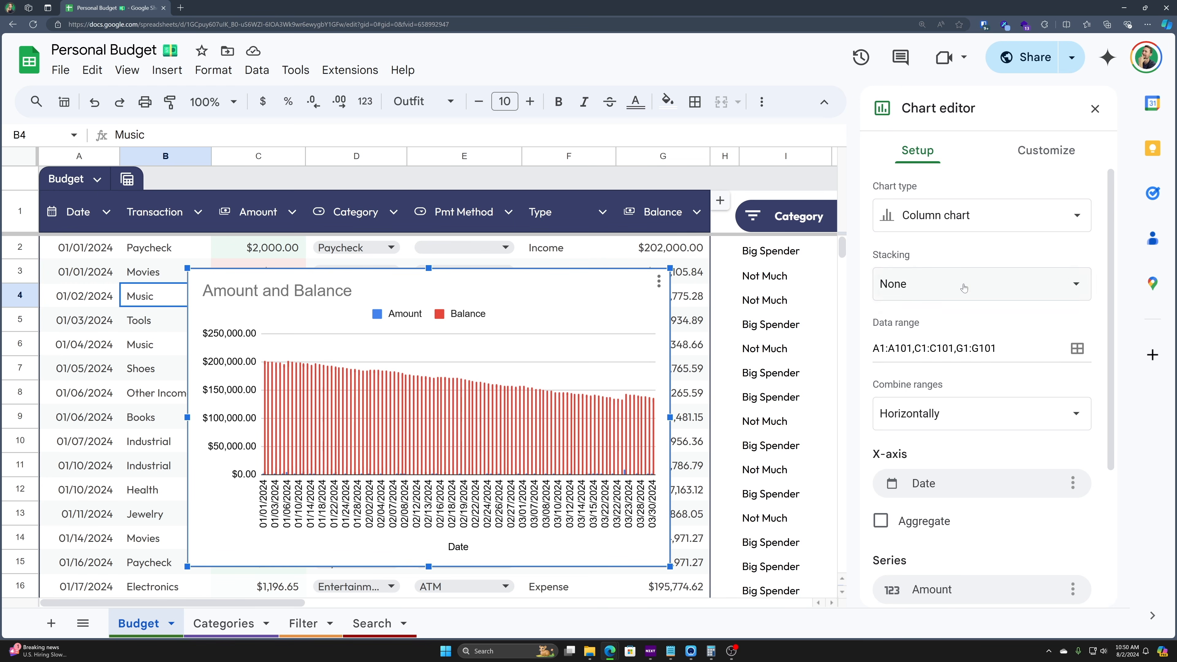
{"action": "scroll", "coordinate": [964, 288], "scroll_direction": "down", "scroll_amount": 5}
{"action": "scroll", "coordinate": [950, 260], "scroll_direction": "up", "scroll_amount": 5}
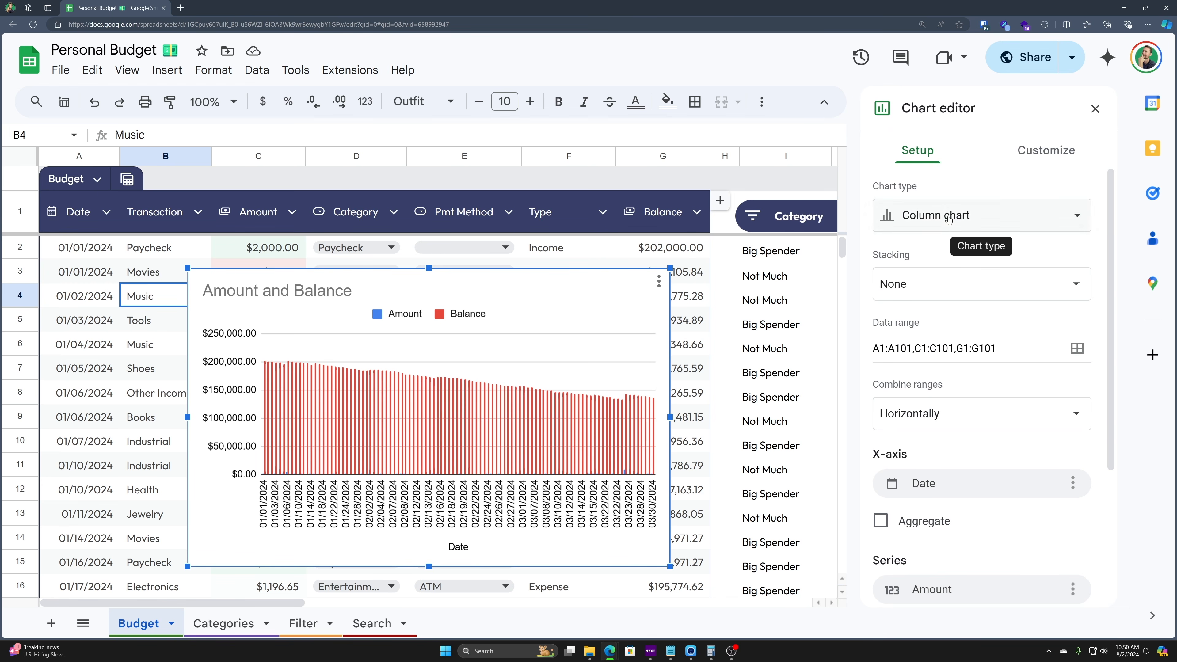
{"action": "left_click", "coordinate": [1046, 149]}
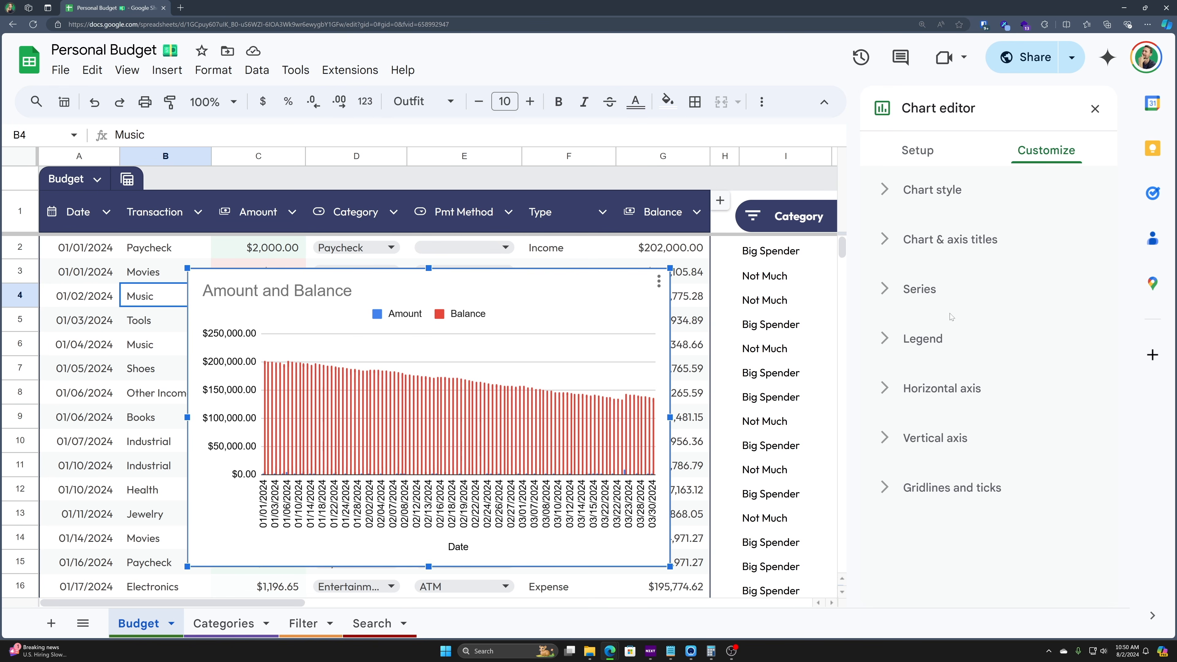
{"action": "left_click", "coordinate": [916, 157]}
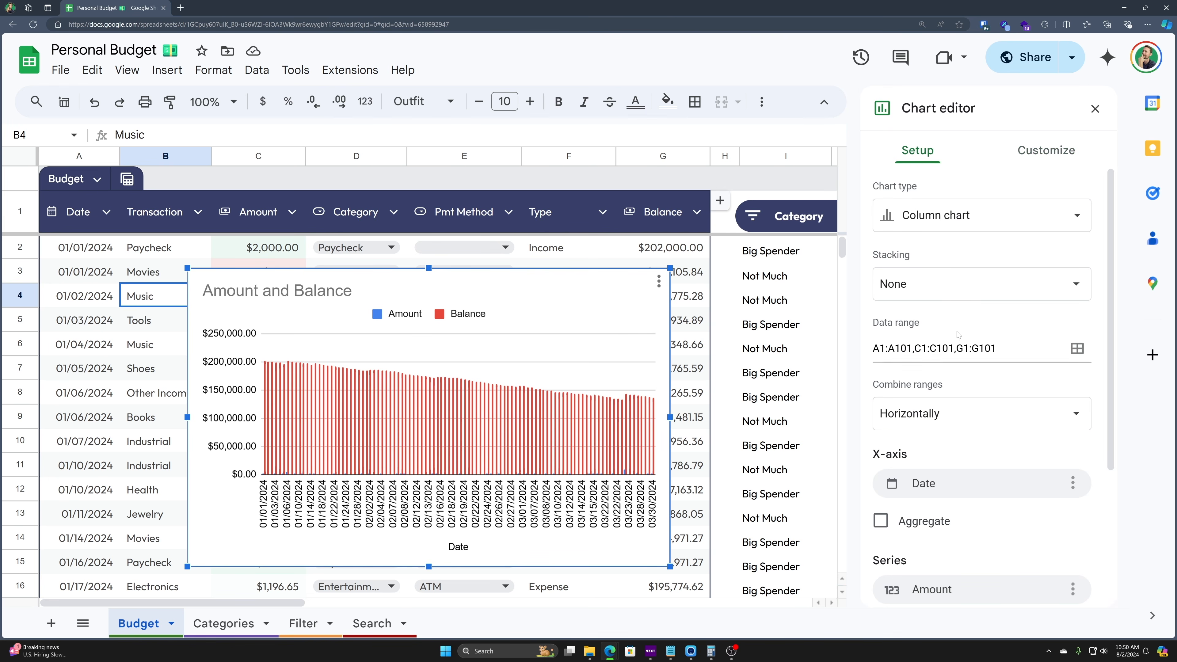
- Change the chart type to Pie chart
{"action": "left_click", "coordinate": [943, 219]}
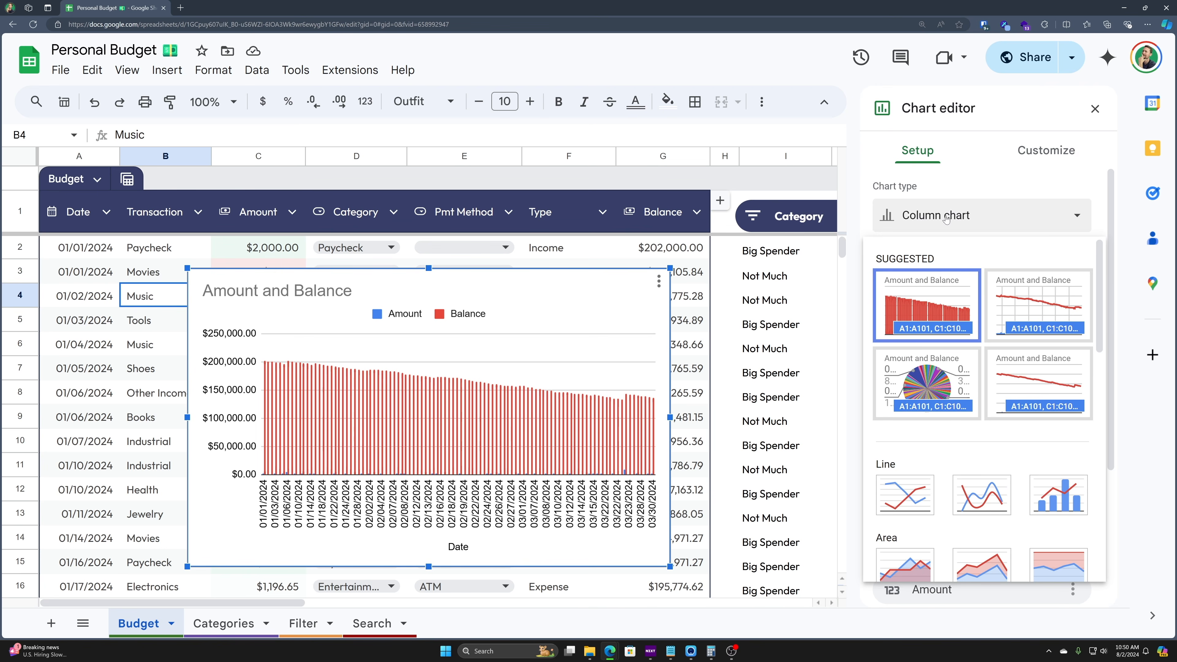
{"action": "scroll", "coordinate": [939, 320], "scroll_direction": "down", "scroll_amount": 3}
{"action": "scroll", "coordinate": [938, 320], "scroll_direction": "down", "scroll_amount": 3}
{"action": "scroll", "coordinate": [920, 302], "scroll_direction": "up", "scroll_amount": 3}
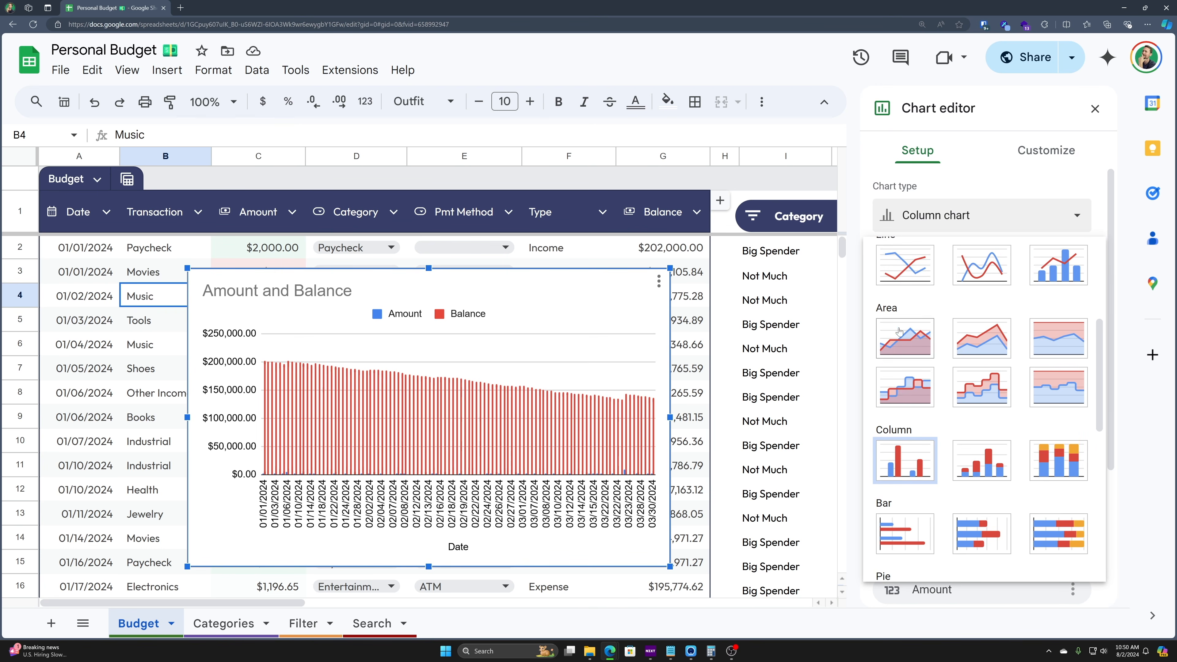
{"action": "scroll", "coordinate": [968, 361], "scroll_direction": "down", "scroll_amount": 6}
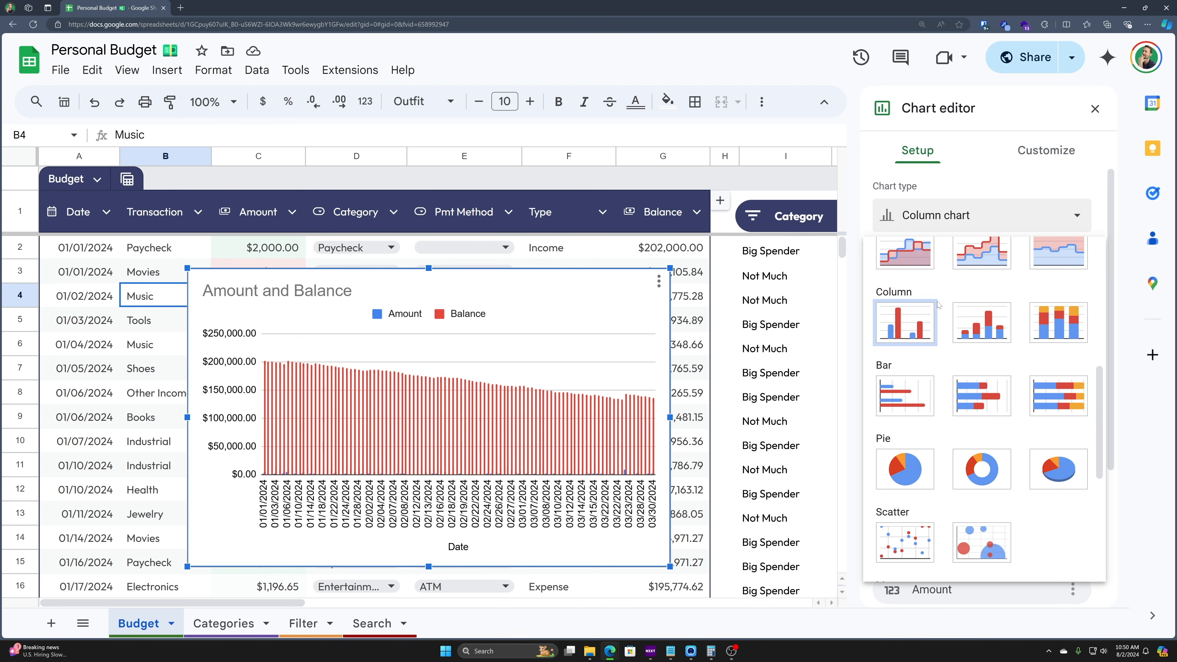
{"action": "scroll", "coordinate": [968, 361], "scroll_direction": "up", "scroll_amount": 2}
{"action": "scroll", "coordinate": [968, 361], "scroll_direction": "down", "scroll_amount": 3}
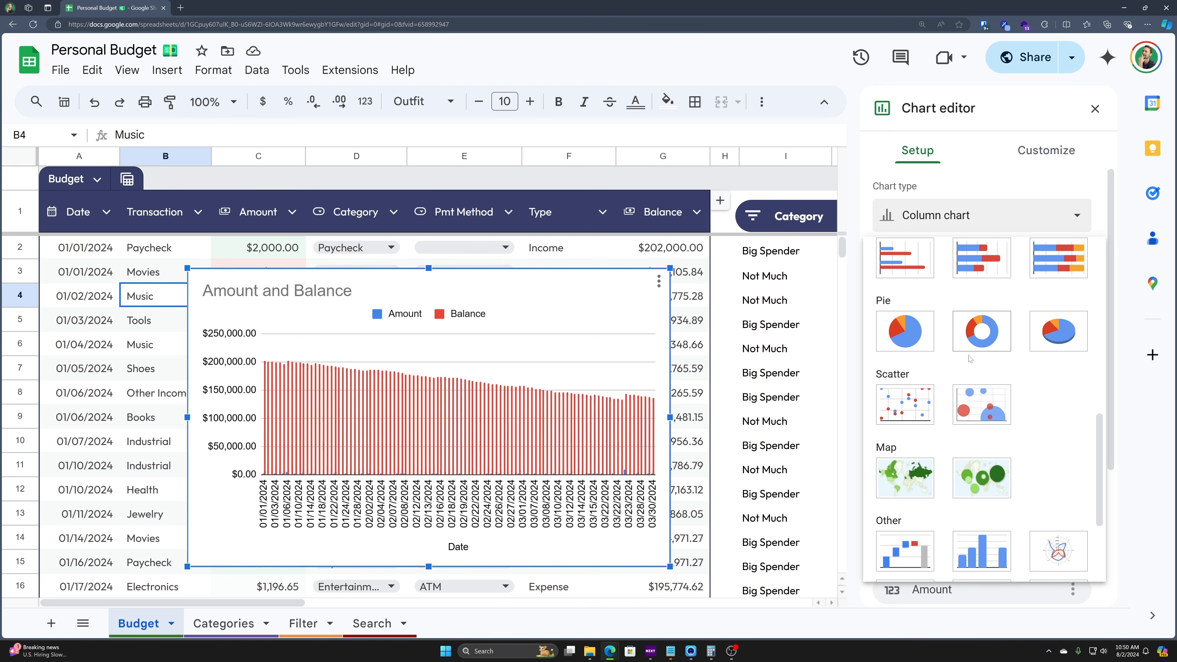
{"action": "scroll", "coordinate": [950, 326], "scroll_direction": "up", "scroll_amount": 1}
{"action": "scroll", "coordinate": [950, 326], "scroll_direction": "up", "scroll_amount": 2}
{"action": "scroll", "coordinate": [987, 328], "scroll_direction": "up", "scroll_amount": 1}
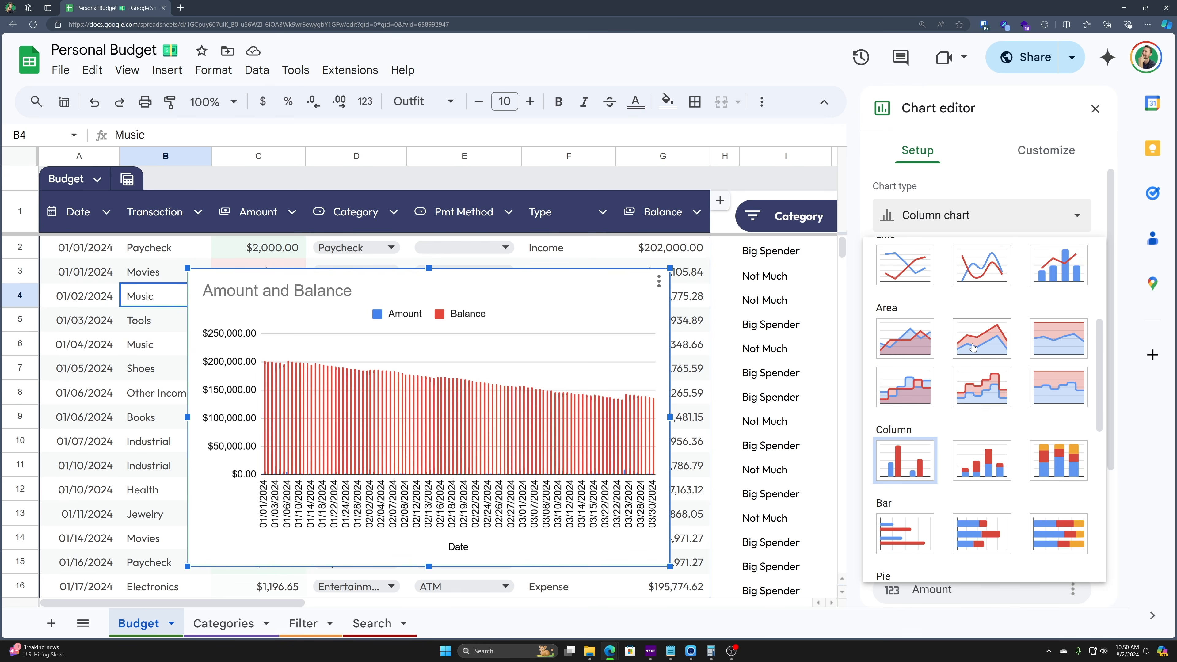
{"action": "scroll", "coordinate": [987, 328], "scroll_direction": "down", "scroll_amount": 3}
{"action": "left_click", "coordinate": [911, 420]}
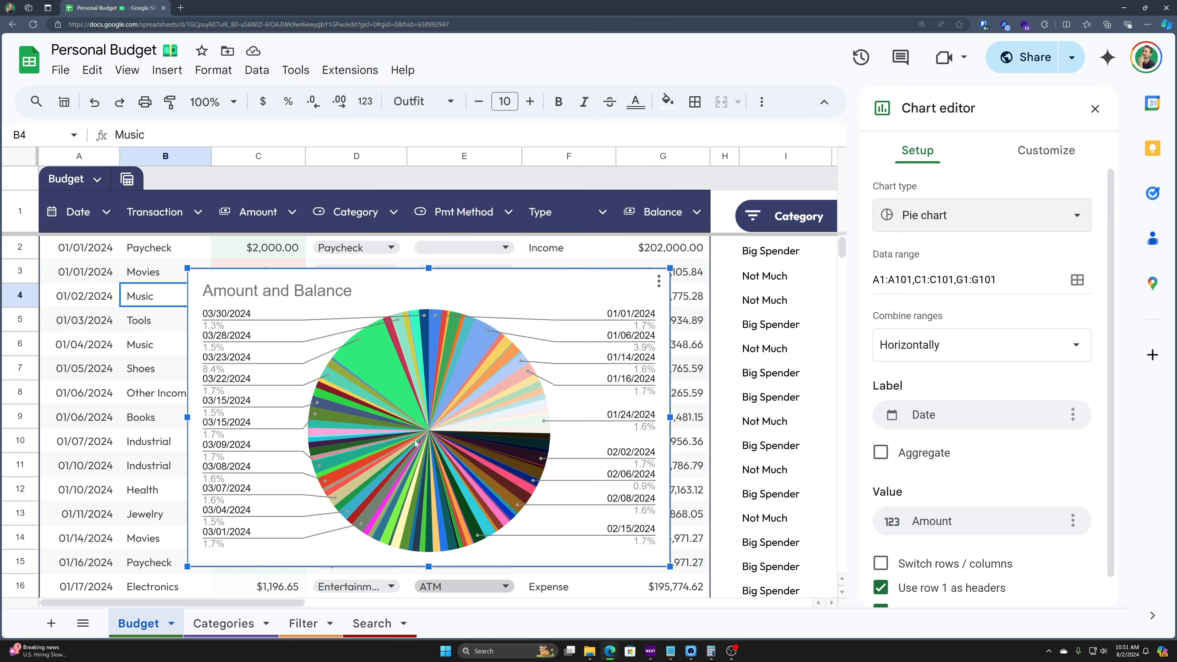
- Replace the pie chart's separate ranges with the single data range A1:G101
{"action": "left_click", "coordinate": [1010, 275]}
{"action": "left_click_drag", "start_coordinate": [1001, 280], "coordinate": [923, 262]}
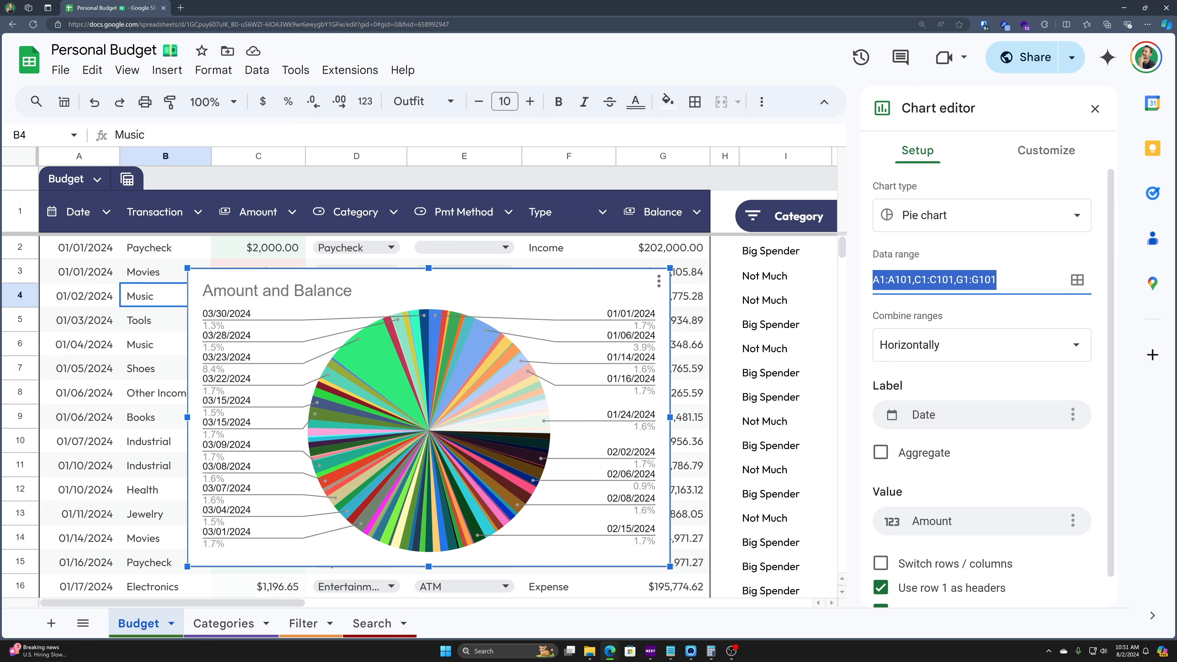
{"action": "left_click", "coordinate": [963, 279]}
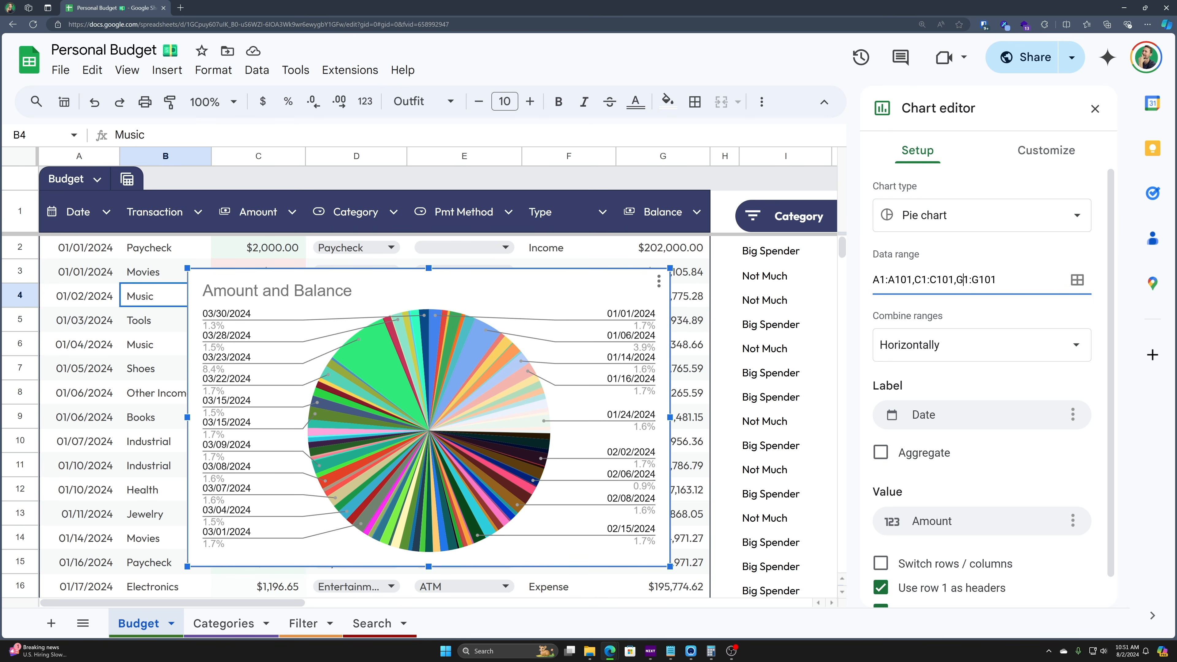
{"action": "left_click_drag", "start_coordinate": [996, 279], "coordinate": [890, 274]}
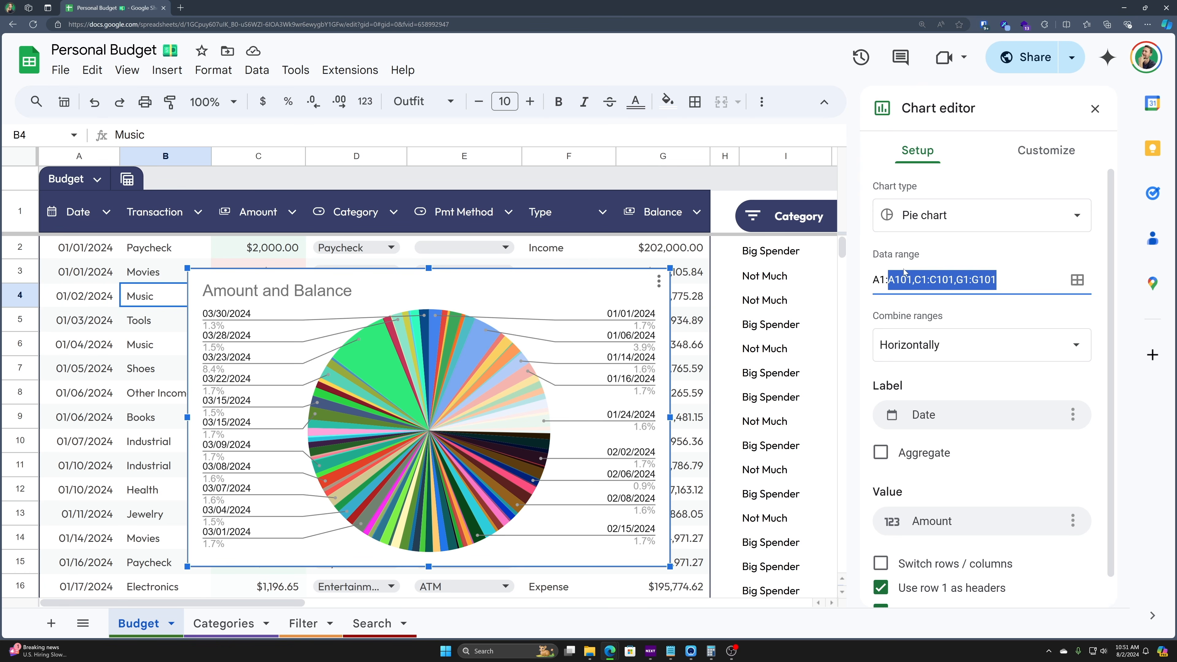
{"action": "type", "text": "G1201"}
{"action": "key", "text": "BackSpace"}
{"action": "key", "text": "BackSpace"}
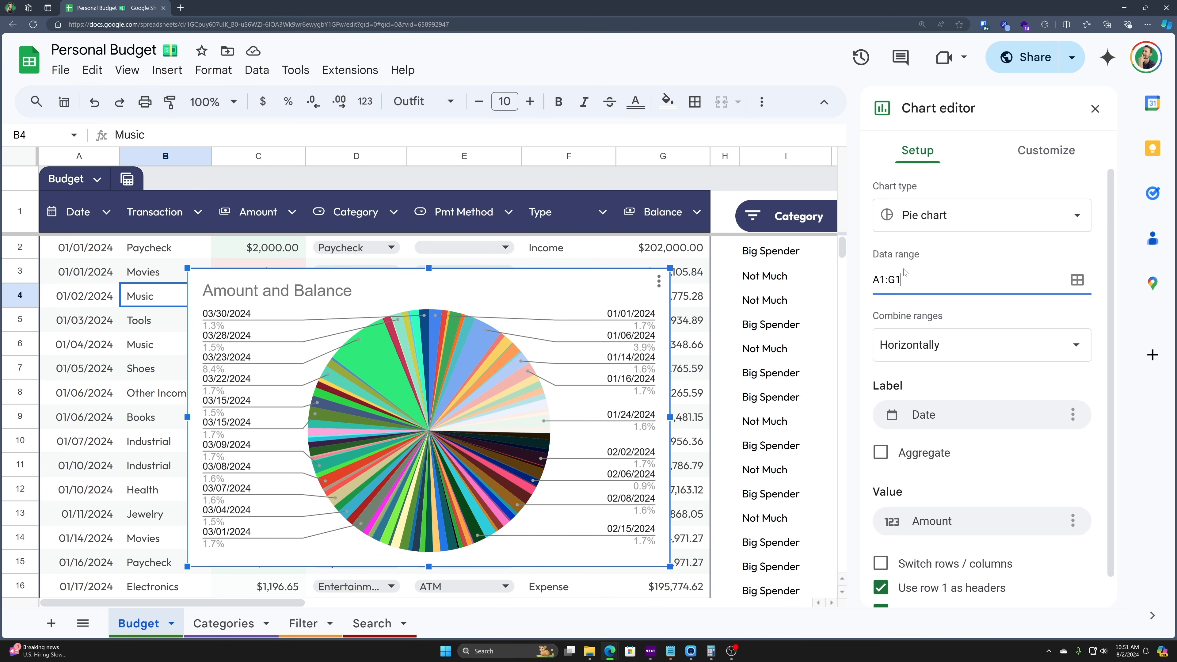
{"action": "key", "text": "Tab"}
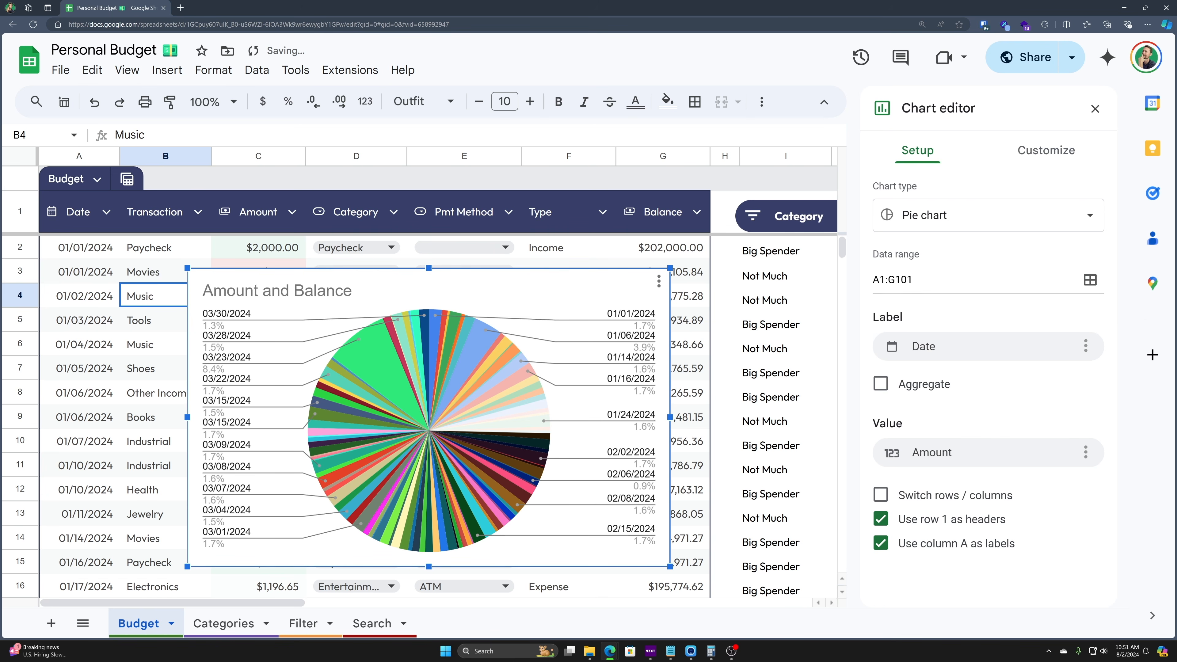
- Reopen the pie chart editor and set the slice Label to Type, after trying Category and Amount
{"action": "left_click_drag", "start_coordinate": [669, 156], "coordinate": [70, 153]}
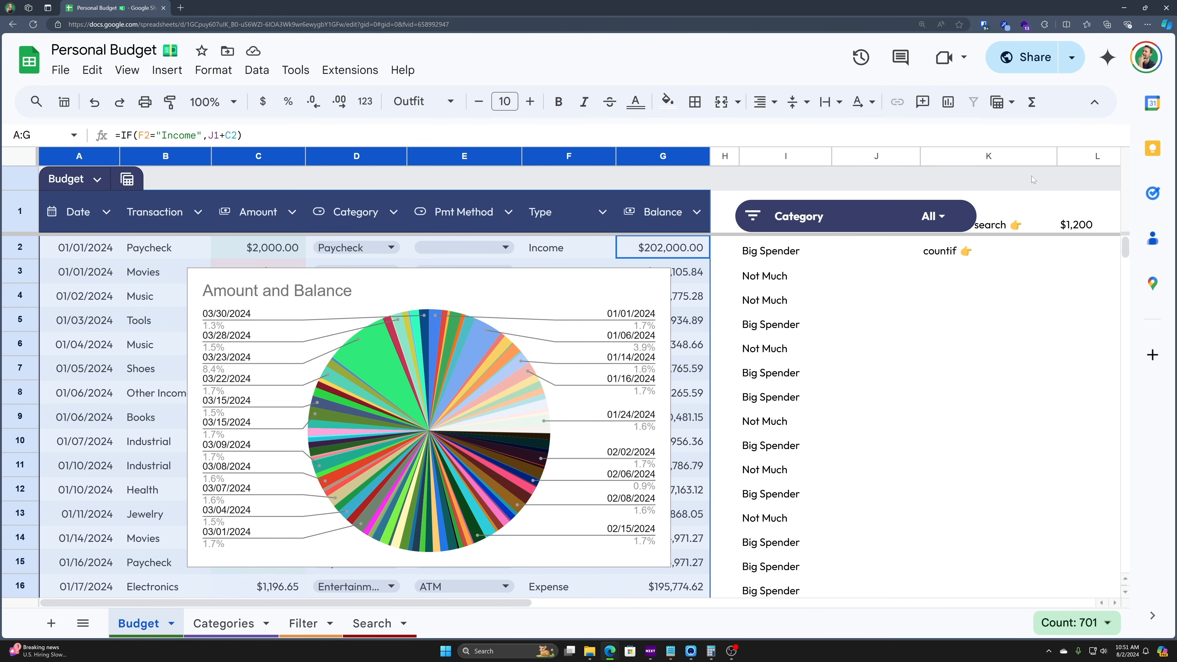
{"action": "left_click", "coordinate": [555, 290]}
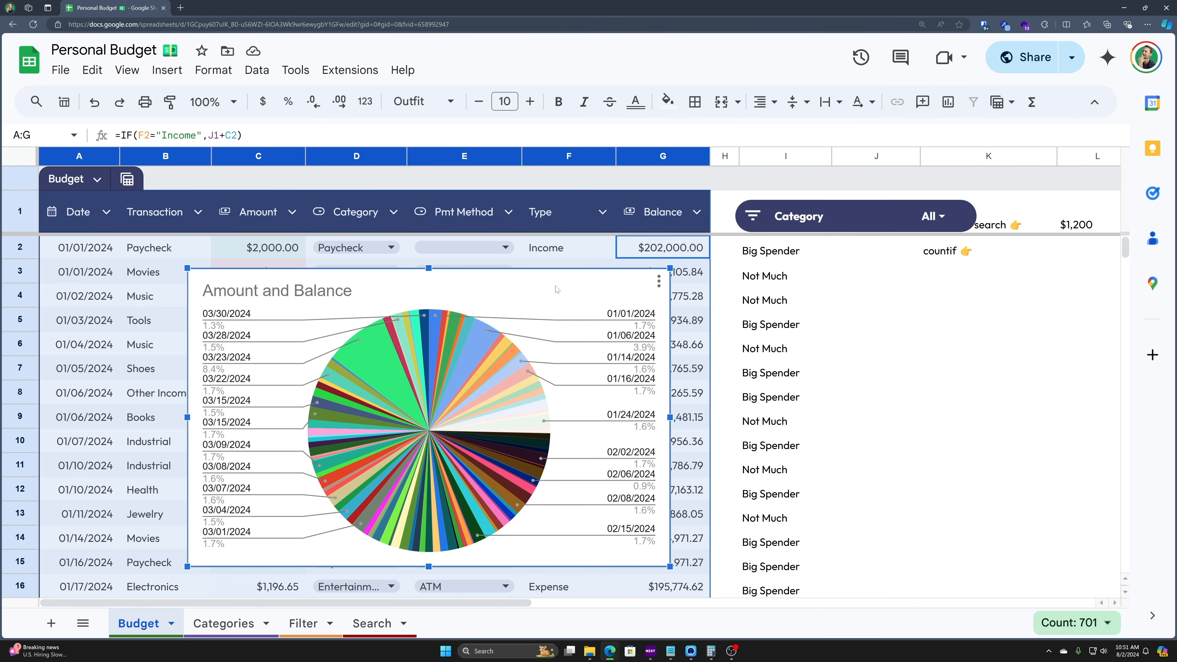
{"action": "left_click", "coordinate": [659, 280]}
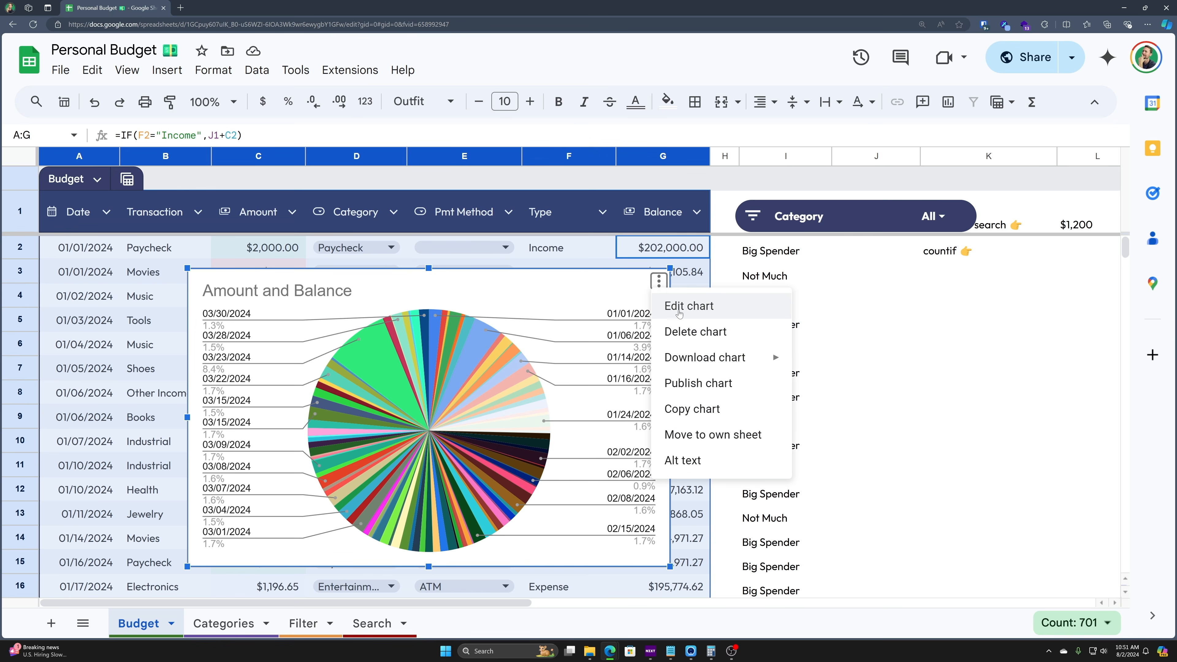
{"action": "left_click", "coordinate": [578, 295]}
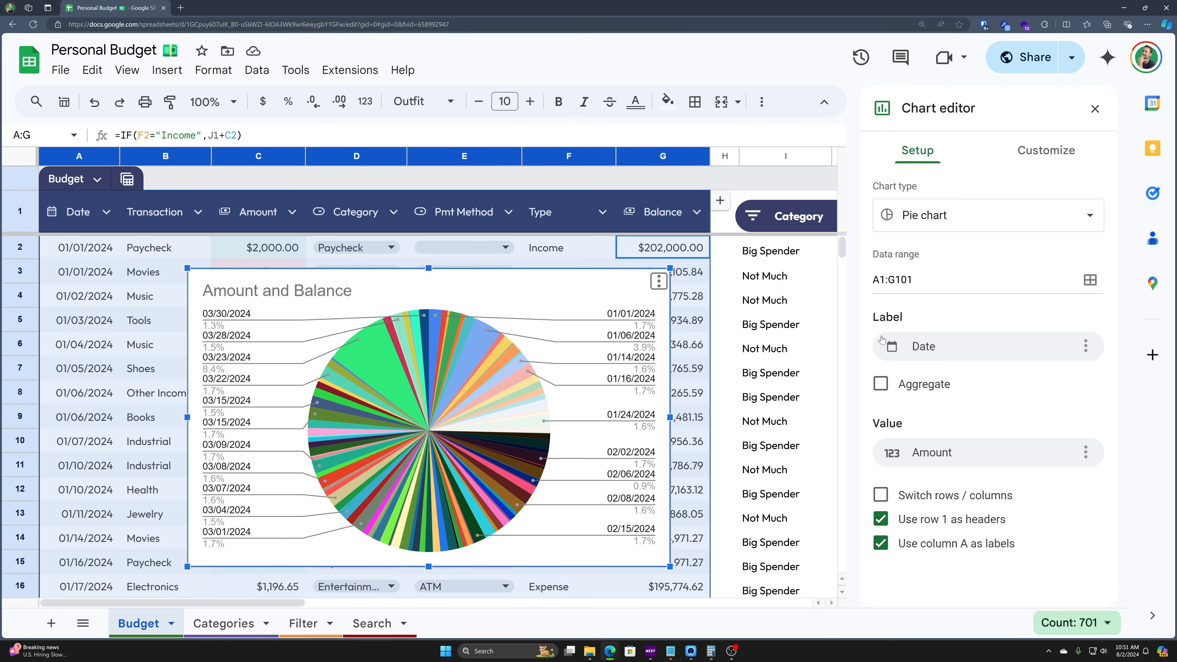
{"action": "left_click", "coordinate": [962, 348]}
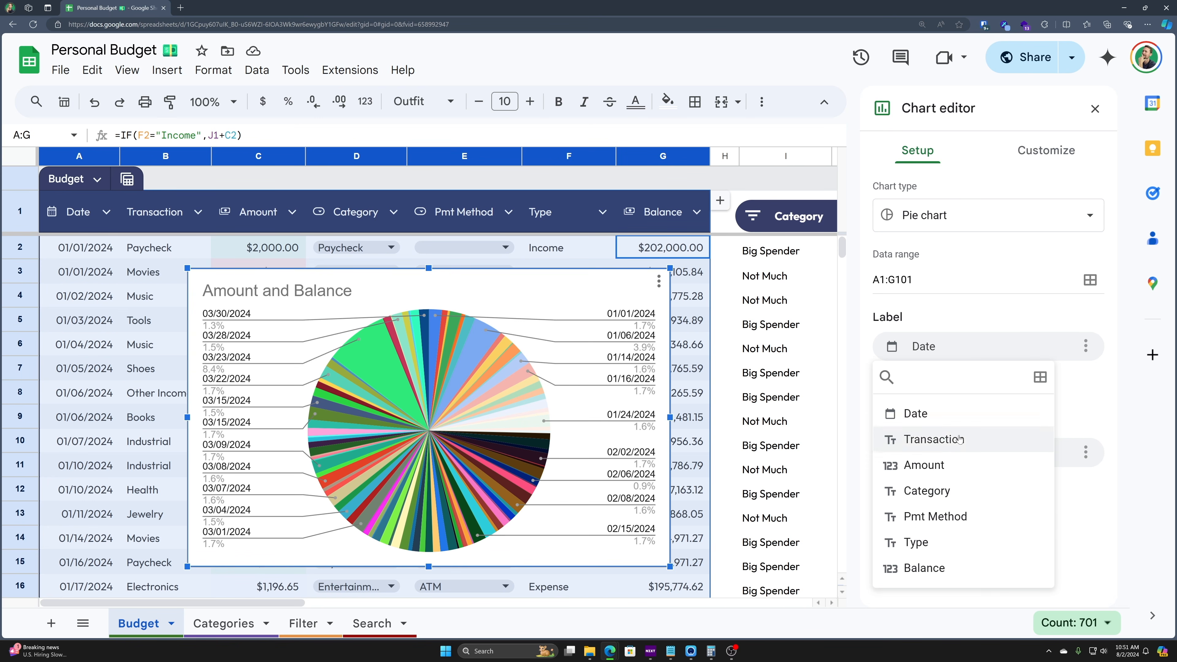
{"action": "left_click", "coordinate": [936, 491]}
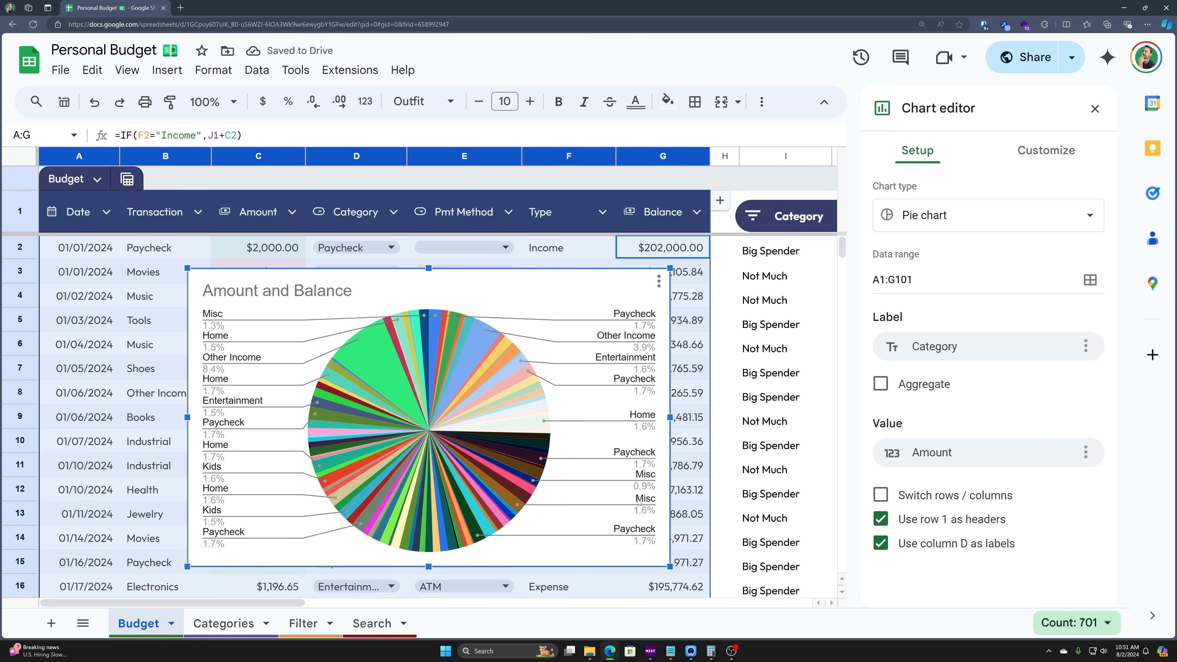
{"action": "left_click", "coordinate": [967, 360]}
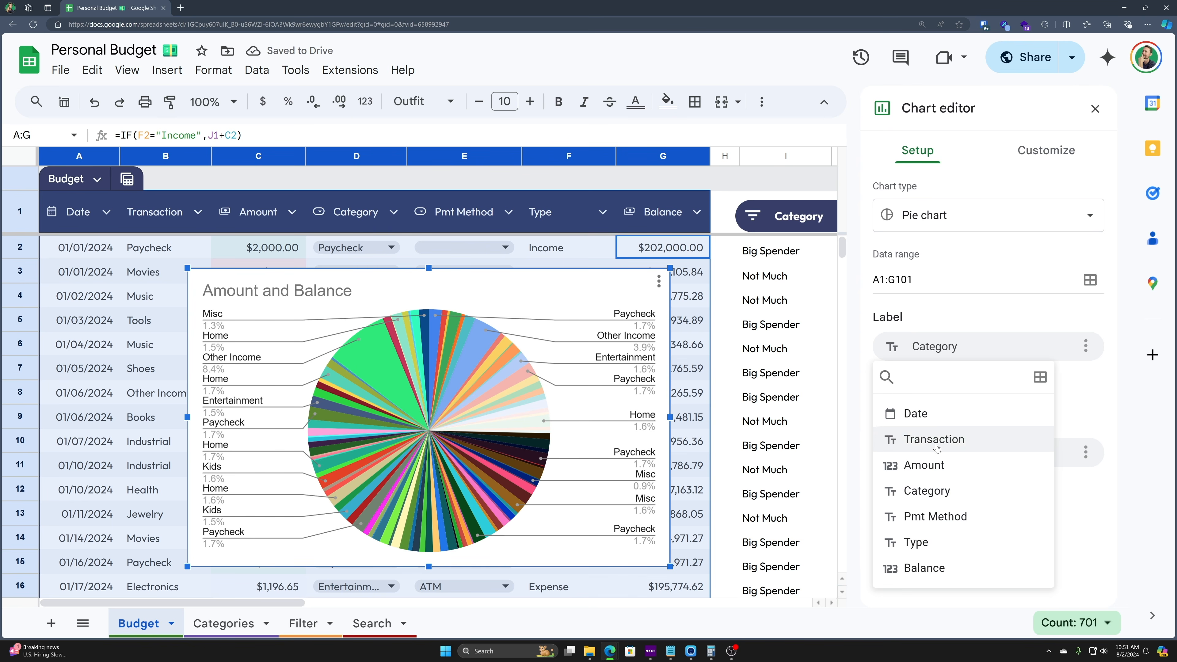
{"action": "left_click", "coordinate": [934, 463]}
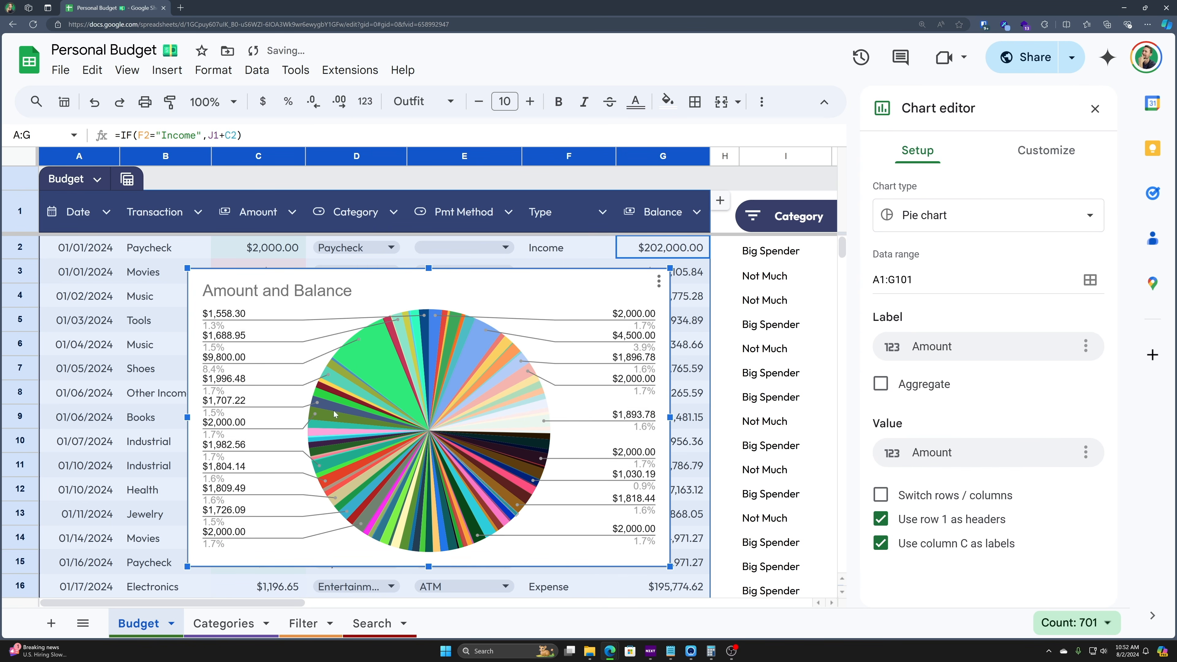
{"action": "left_click", "coordinate": [1006, 357]}
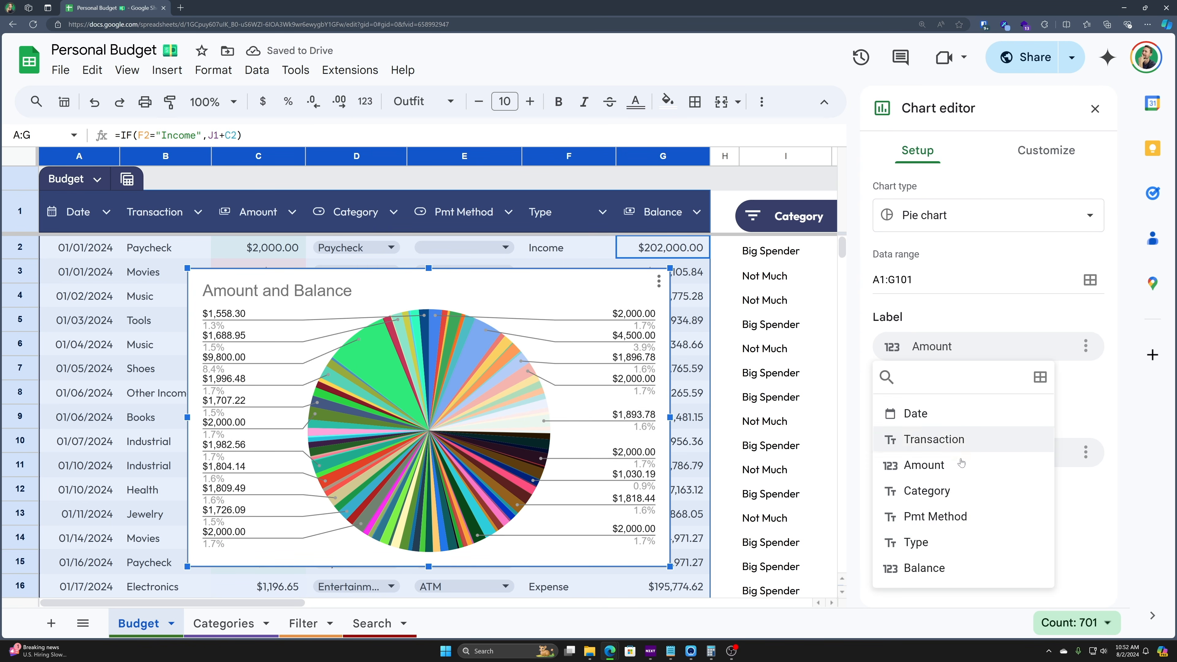
{"action": "left_click", "coordinate": [915, 543]}
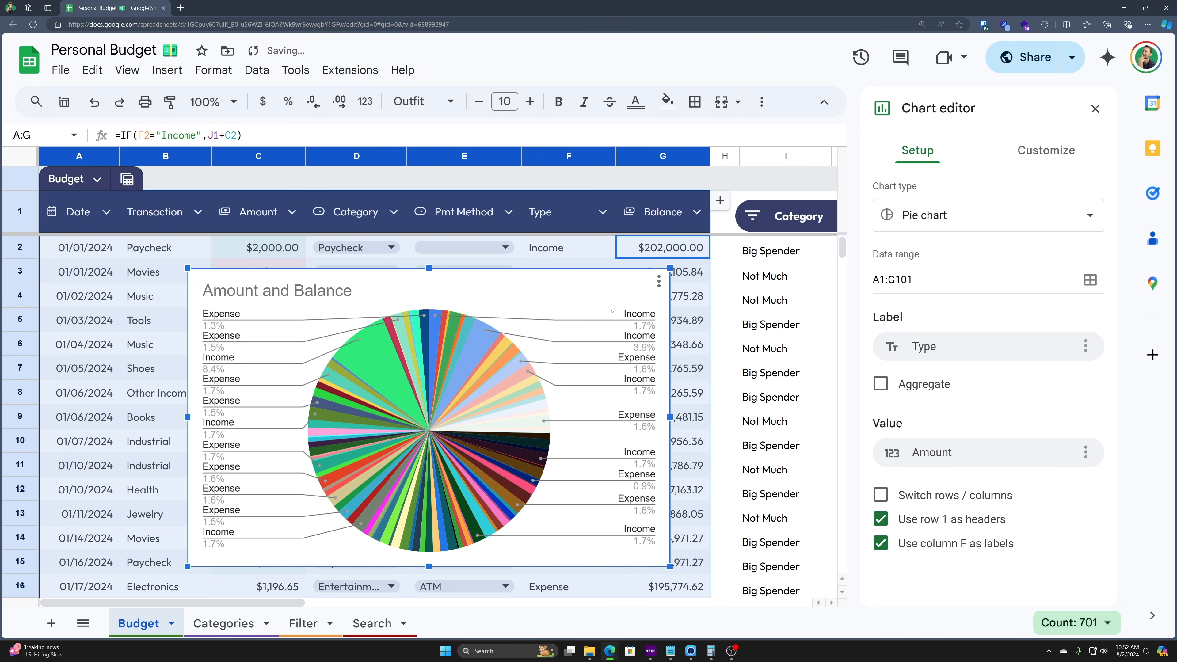
- Move the pie chart left and aggregate Amounts into one slice per Type
{"action": "mouse_move", "coordinate": [569, 274]}
{"action": "left_mouse_down"}
{"action": "mouse_move", "coordinate": [422, 390]}
{"action": "mouse_move", "coordinate": [422, 327]}
{"action": "mouse_move", "coordinate": [582, 286]}
{"action": "left_mouse_up"}
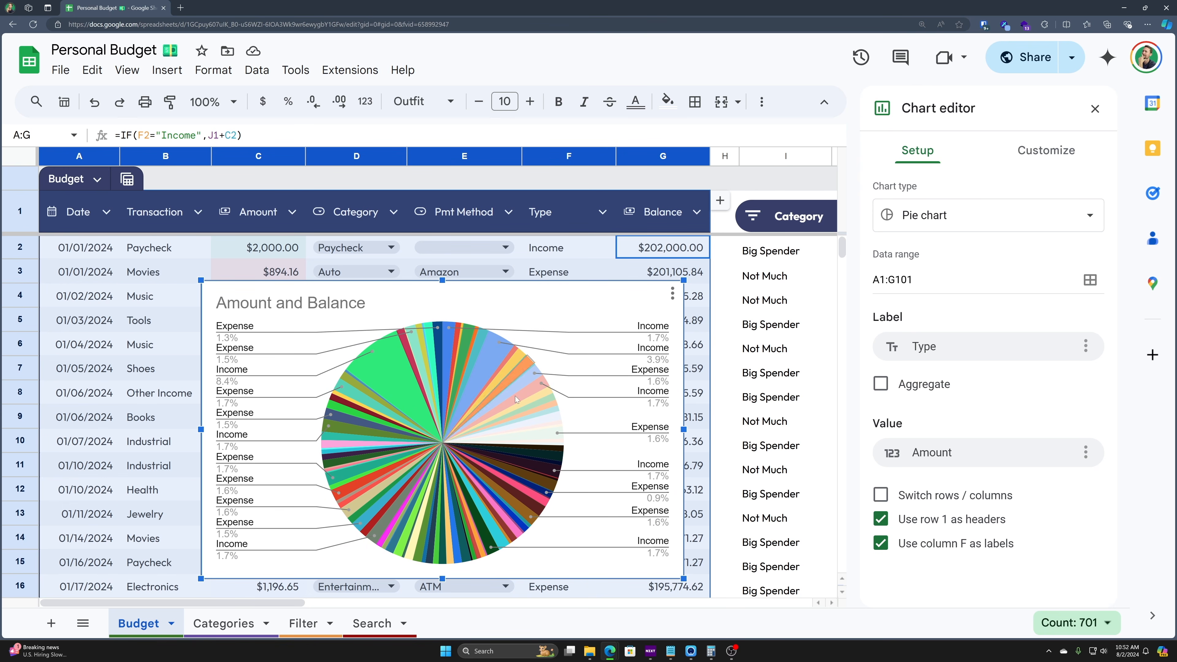
{"action": "left_click", "coordinate": [880, 384]}
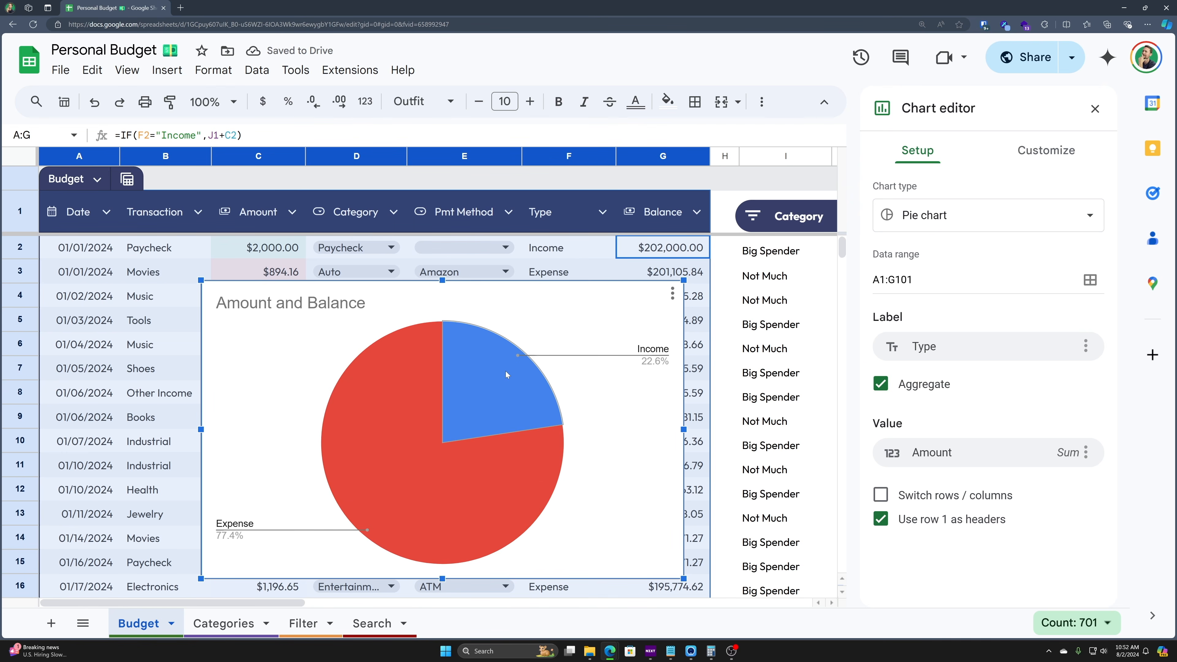
{"action": "left_click", "coordinate": [497, 369]}
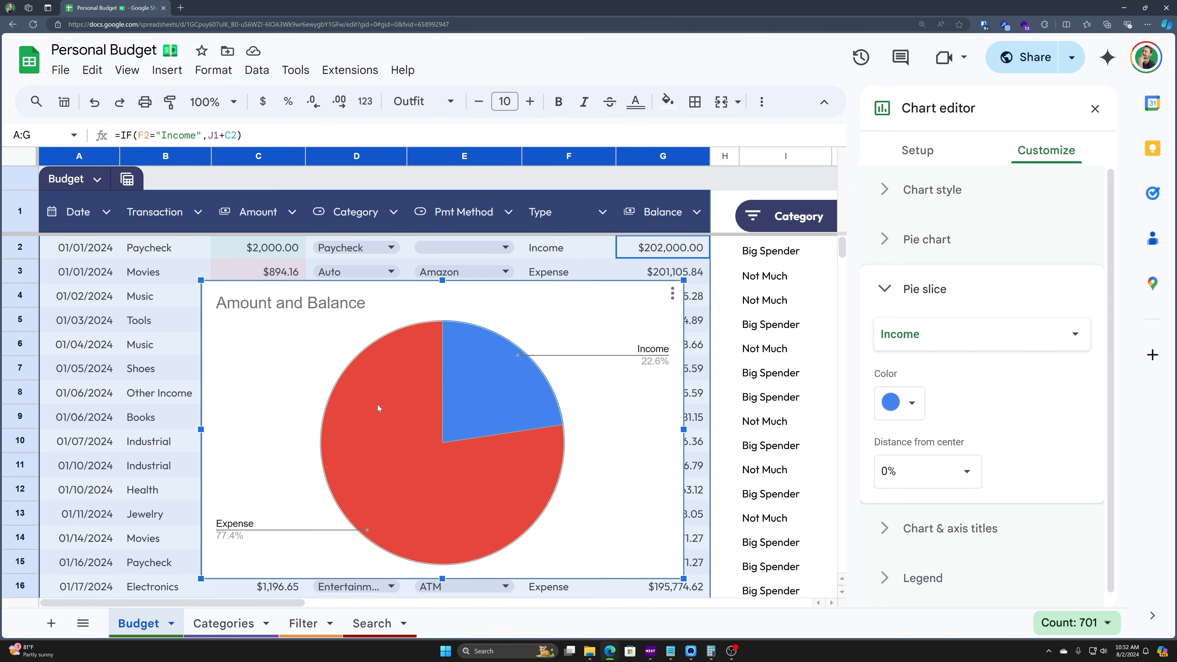
- Colour the Expense slice dark brick red, keeping it at 0% distance from centre
{"action": "left_click", "coordinate": [376, 419]}
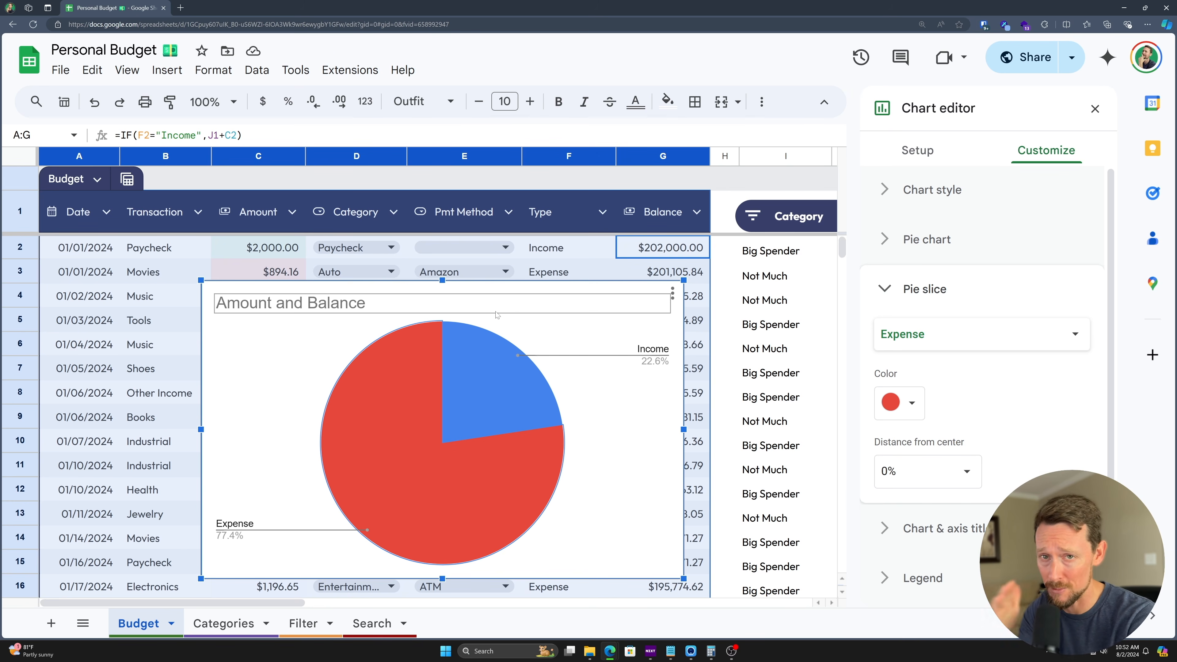
{"action": "key", "text": "Left"}
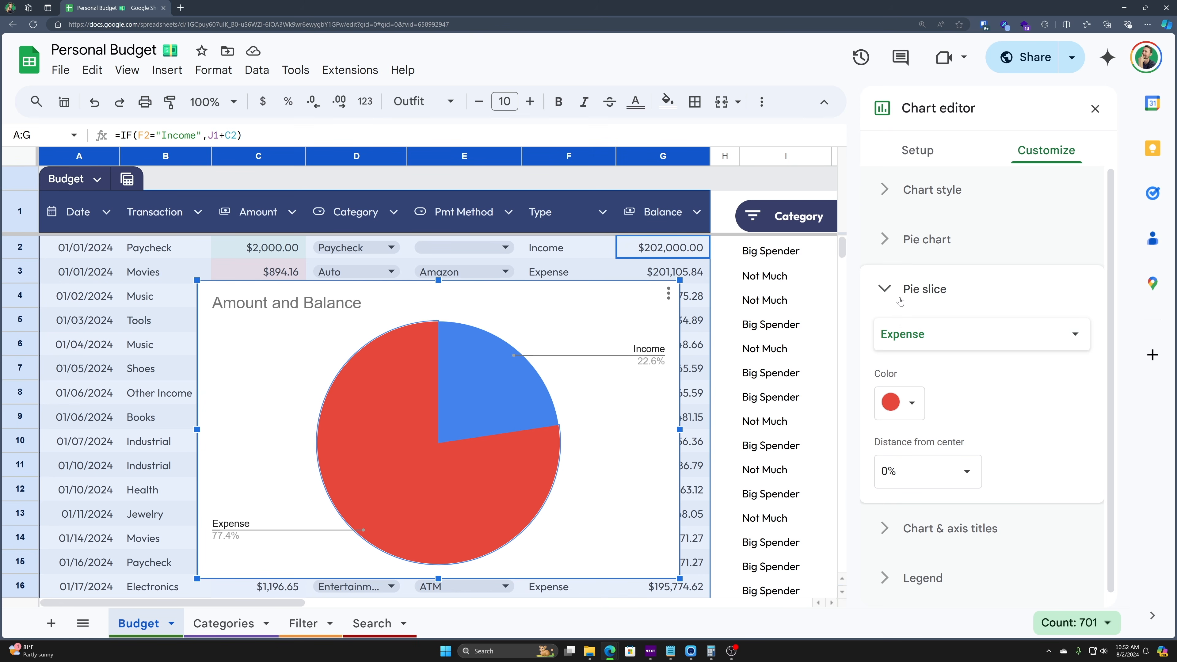
{"action": "left_click", "coordinate": [959, 337]}
{"action": "left_click", "coordinate": [945, 338]}
{"action": "left_click", "coordinate": [914, 405]}
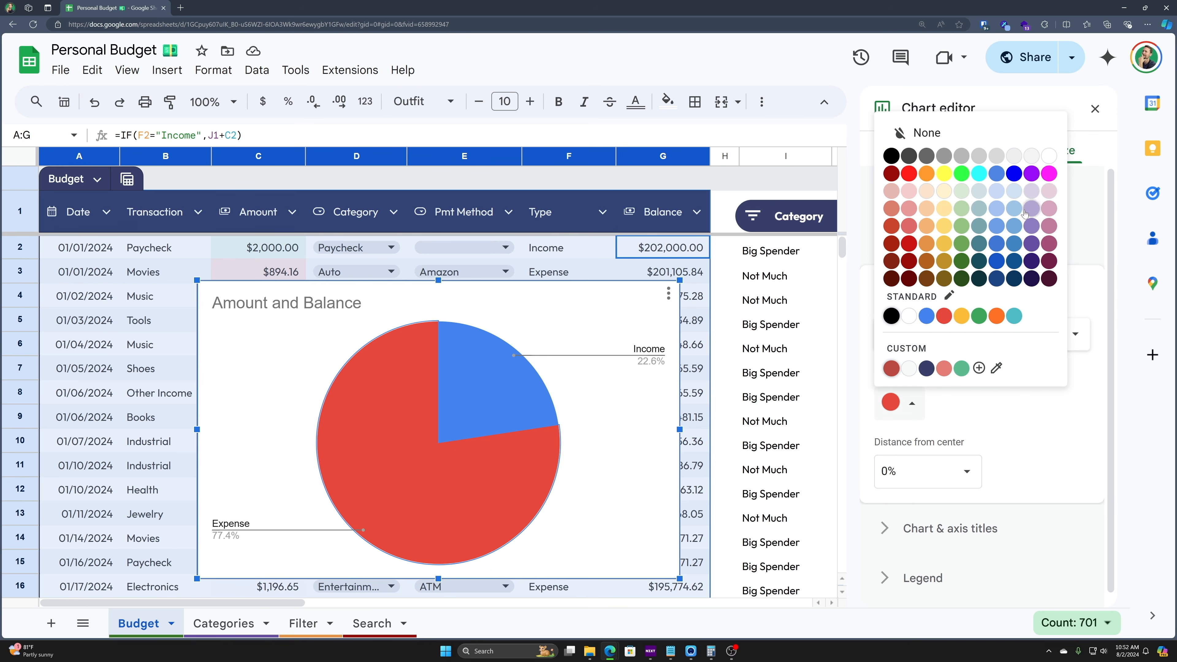
{"action": "left_click", "coordinate": [892, 227]}
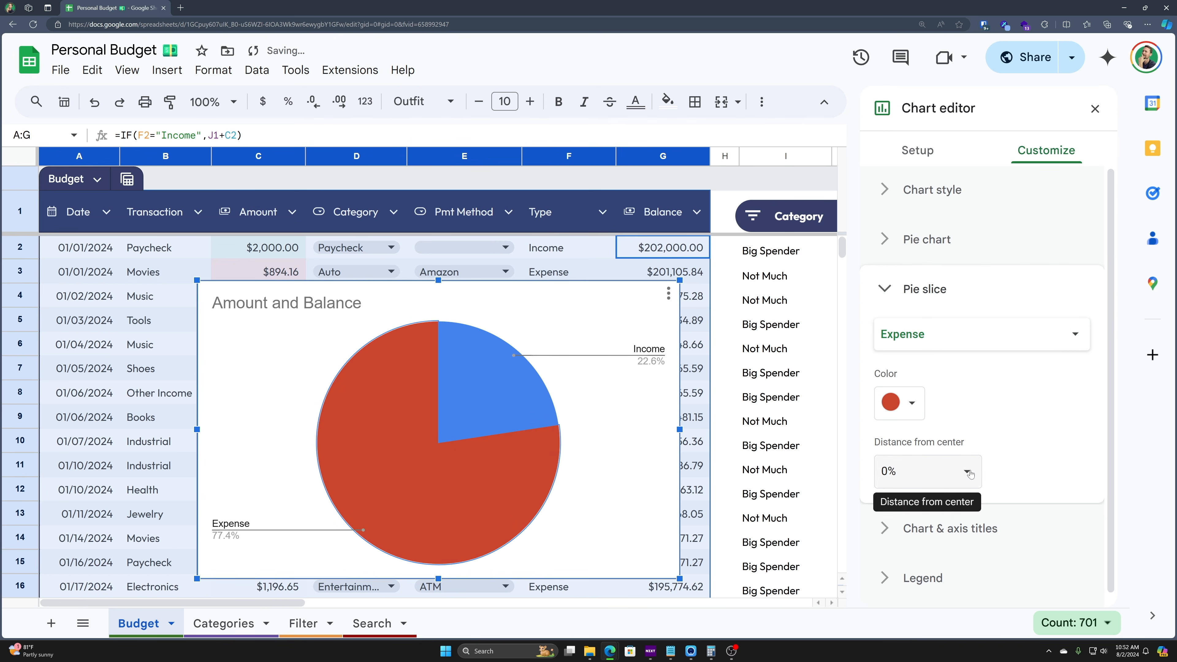
{"action": "left_click", "coordinate": [932, 469]}
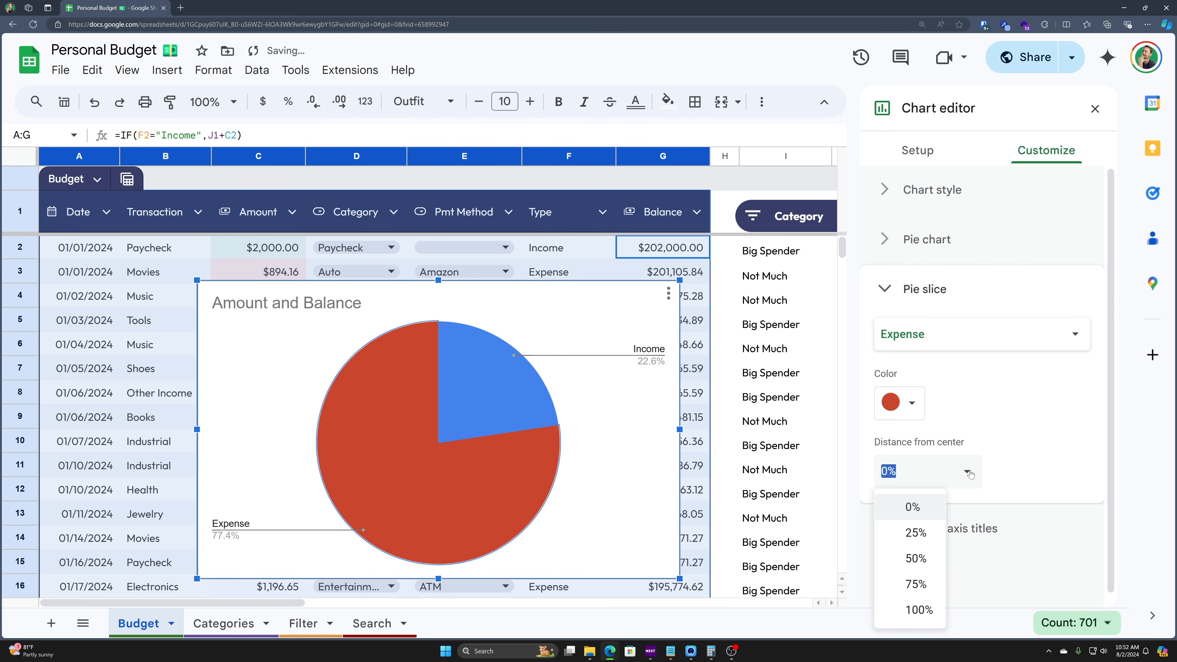
{"action": "left_click", "coordinate": [922, 560]}
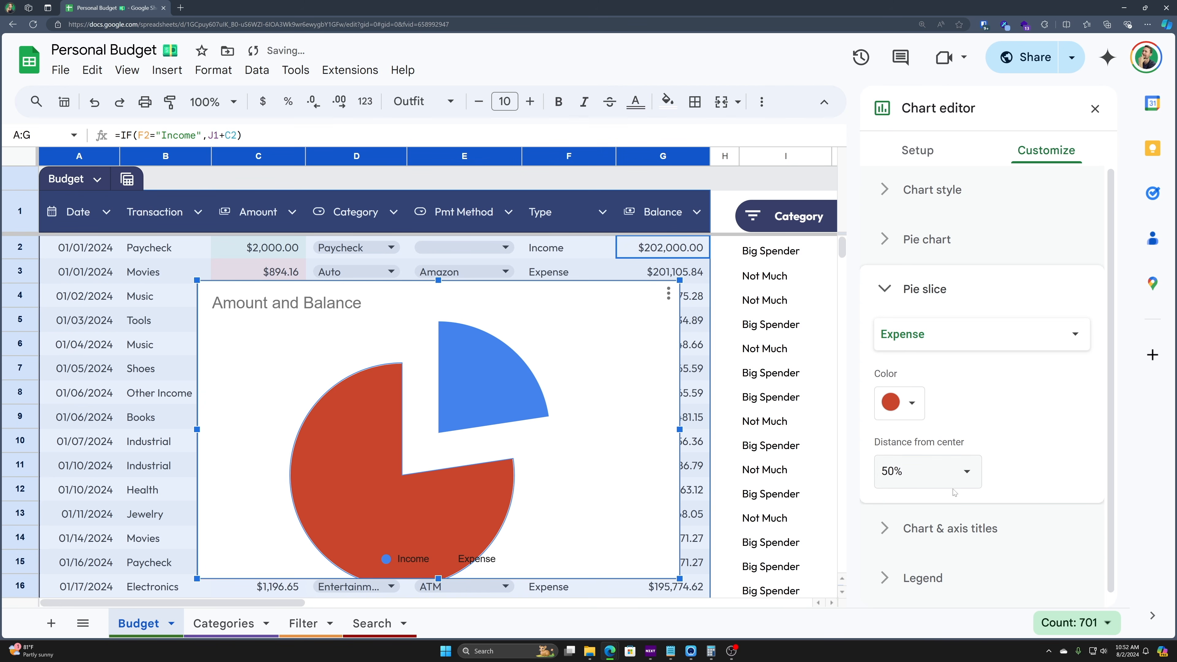
{"action": "left_click", "coordinate": [927, 480]}
{"action": "left_click", "coordinate": [920, 506]}
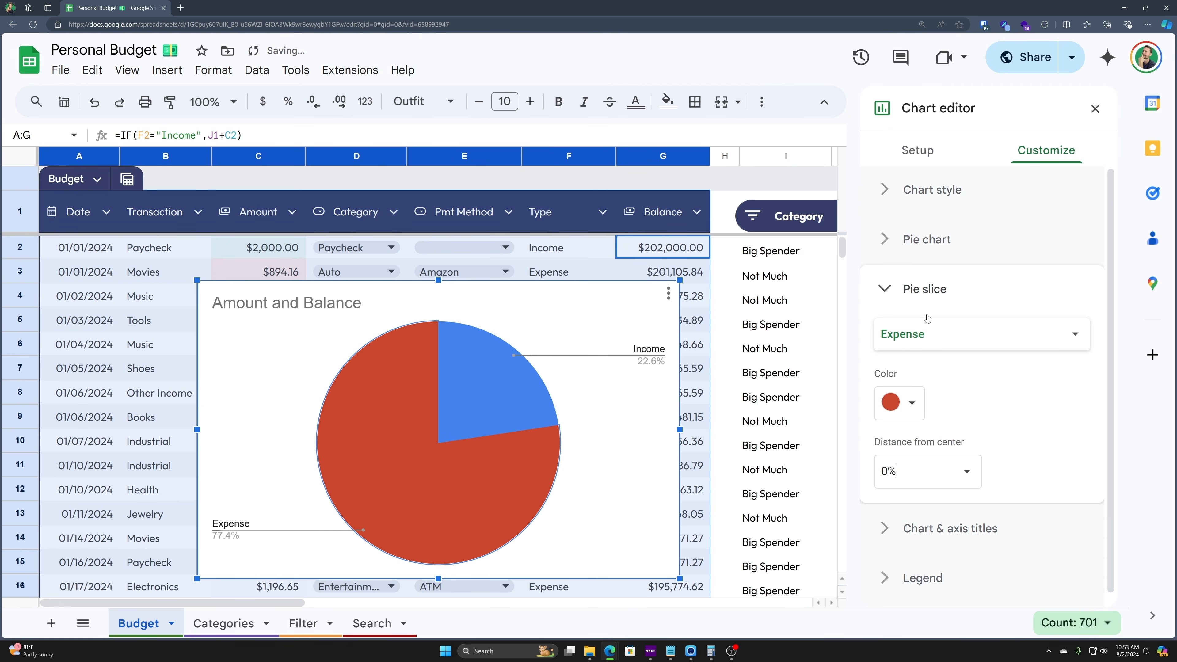
- Colour the Income slice green and pull it 25% from centre
{"action": "left_click", "coordinate": [927, 330]}
{"action": "left_click", "coordinate": [922, 305]}
{"action": "left_click", "coordinate": [890, 402]}
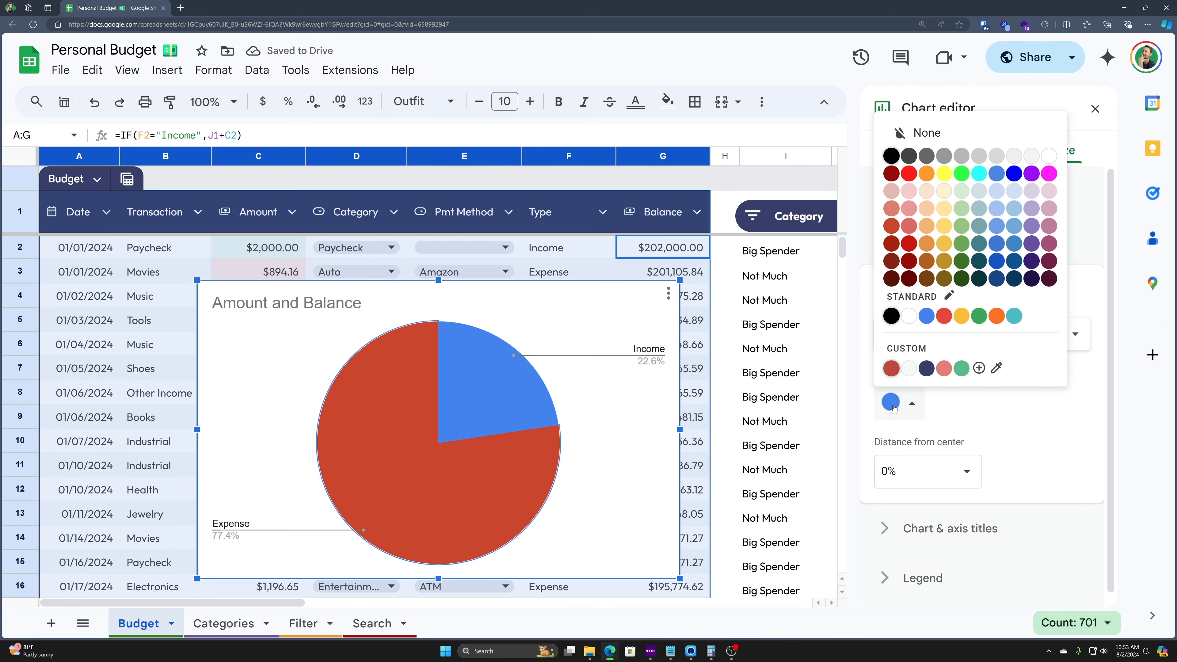
{"action": "left_click", "coordinate": [997, 245]}
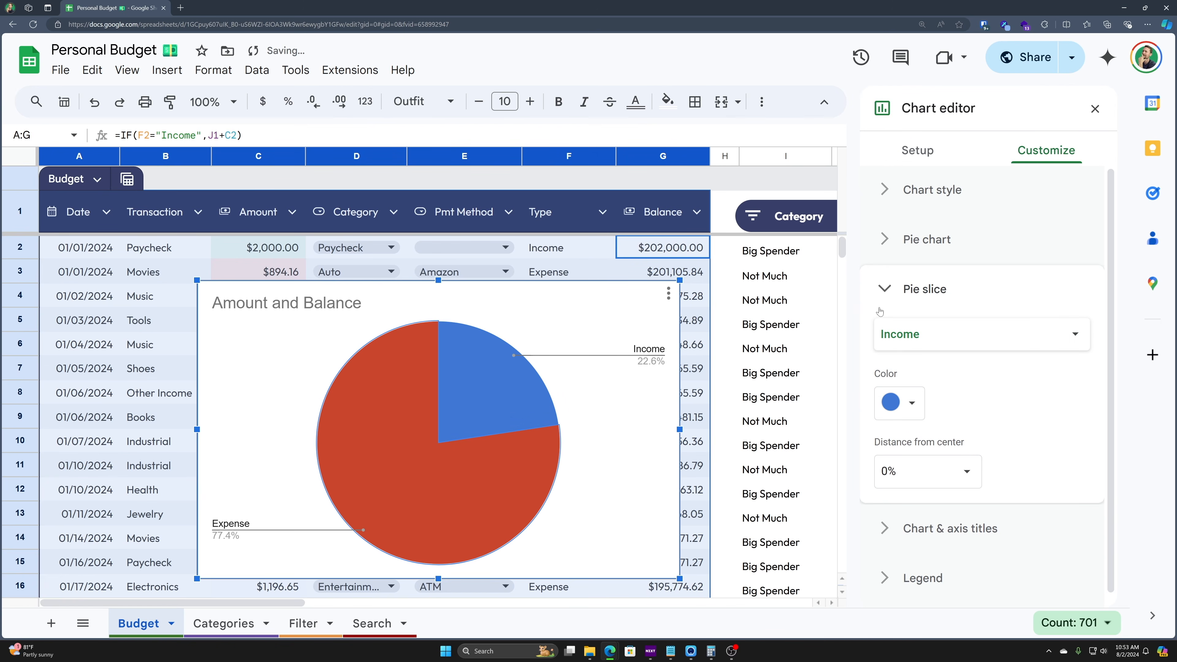
{"action": "left_click", "coordinate": [908, 403]}
{"action": "left_click", "coordinate": [962, 245]}
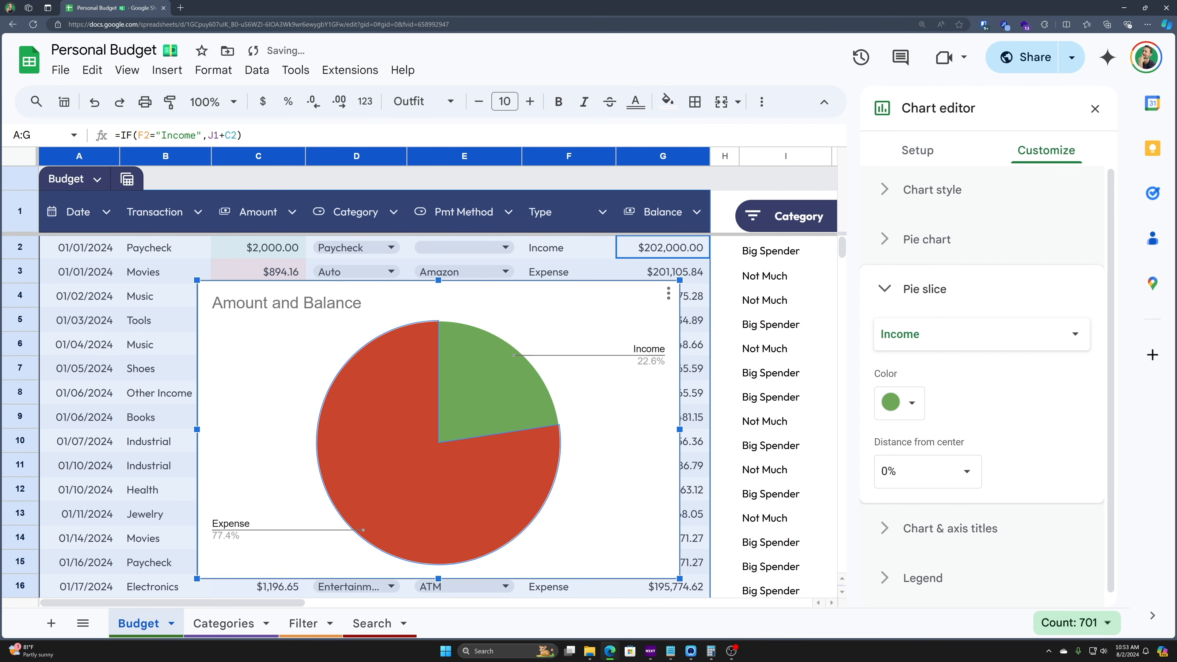
{"action": "left_click", "coordinate": [967, 472]}
{"action": "left_click", "coordinate": [916, 531]}
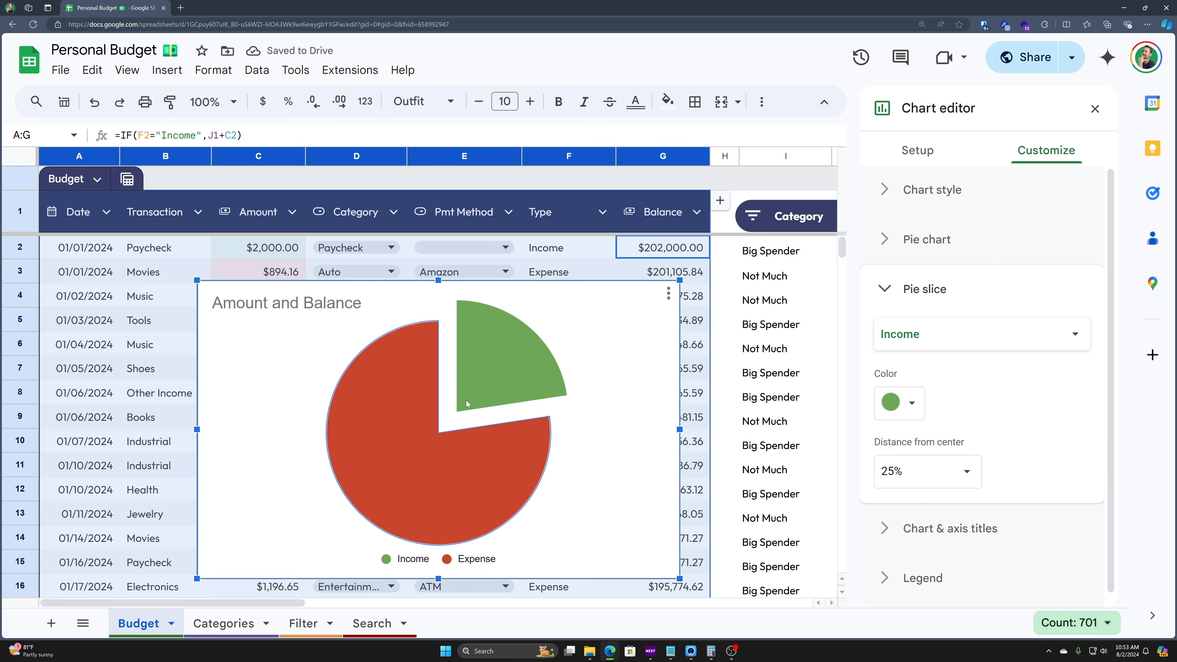
{"action": "left_click", "coordinate": [886, 239]}
{"action": "left_click", "coordinate": [886, 231]}
{"action": "left_click", "coordinate": [891, 188]}
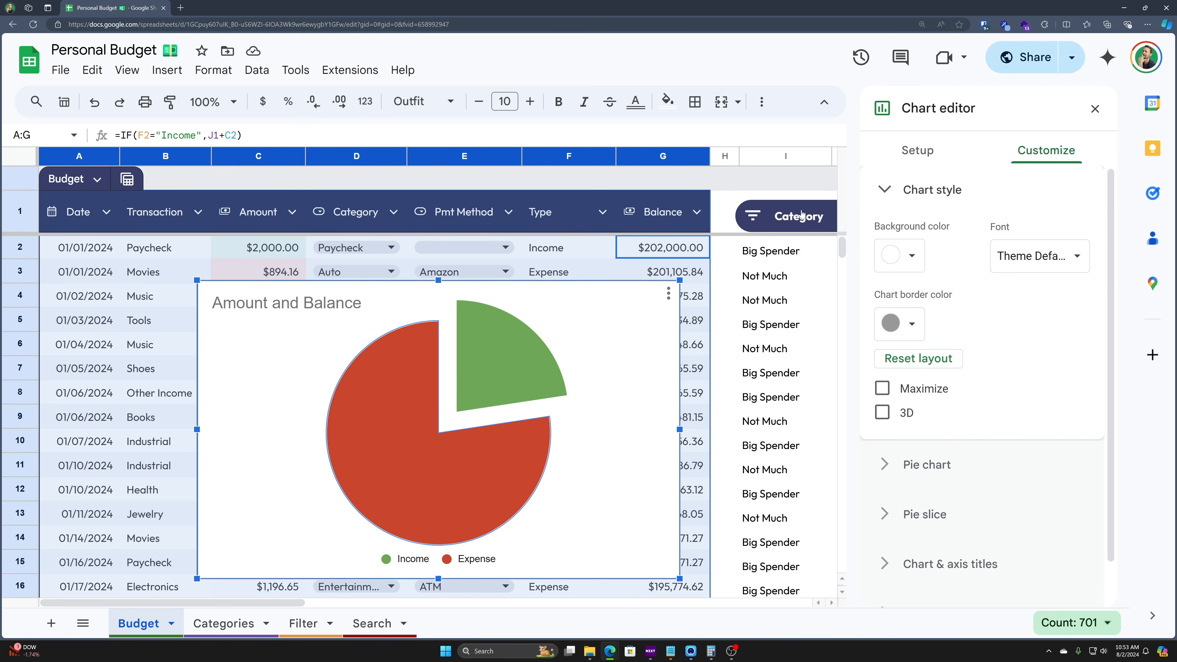
- Give the chart a dark grey background, Wide font and dark border, leaving it flat, non-maximized
{"action": "left_click", "coordinate": [907, 261]}
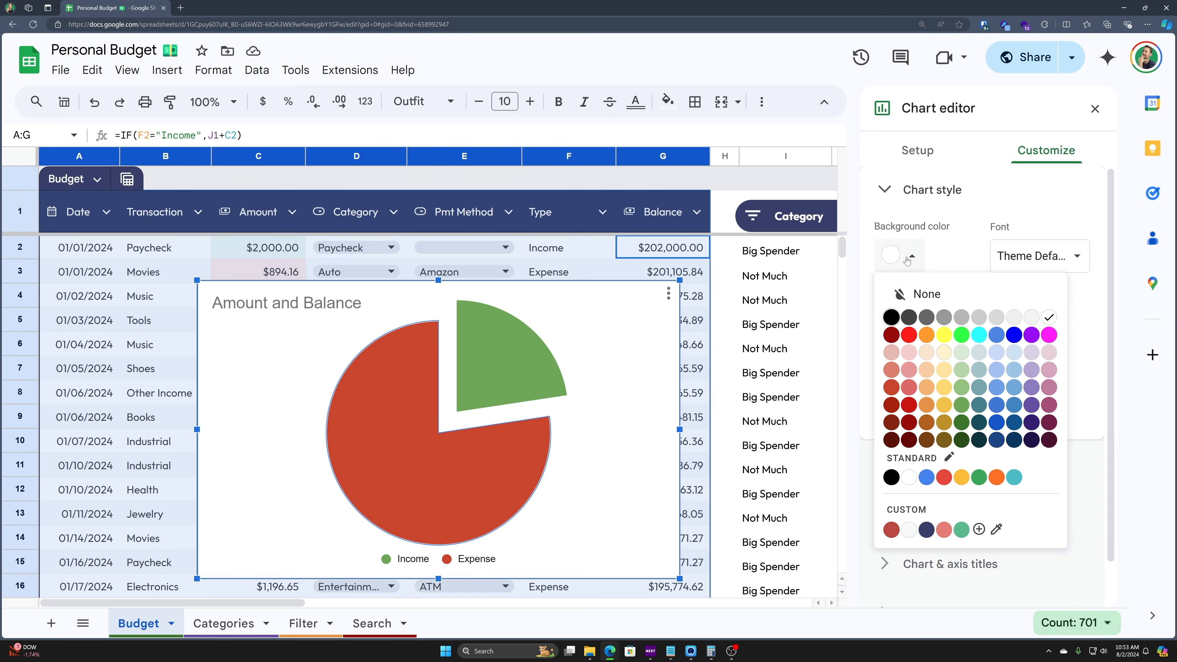
{"action": "left_click", "coordinate": [908, 319]}
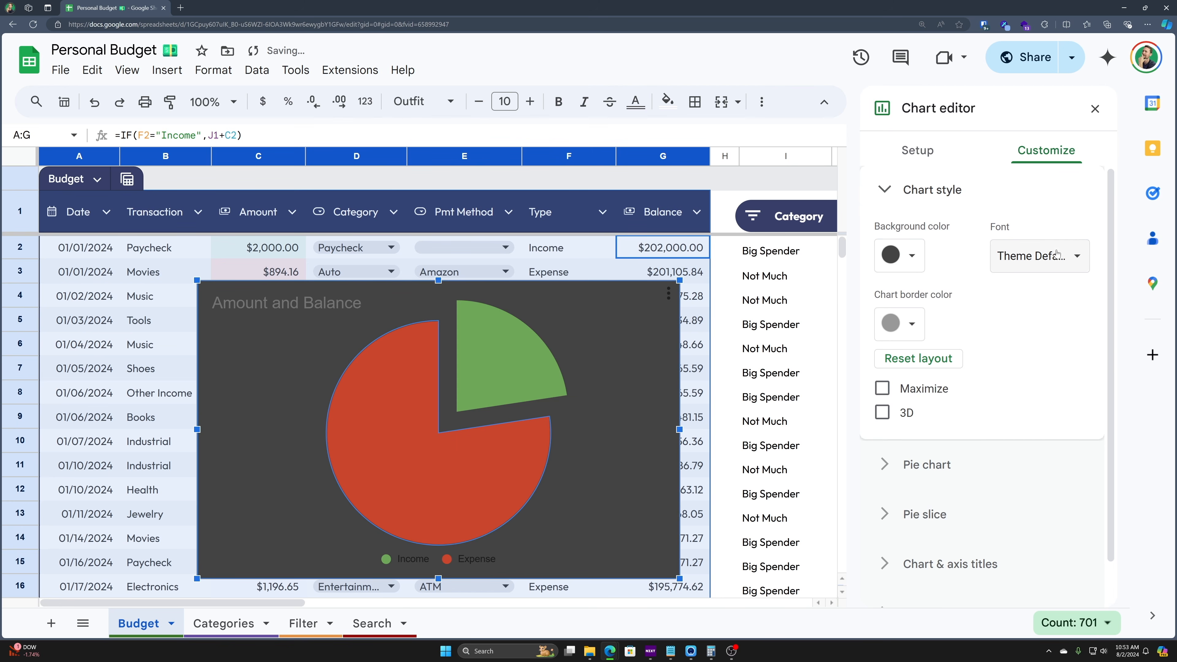
{"action": "left_click", "coordinate": [1024, 256]}
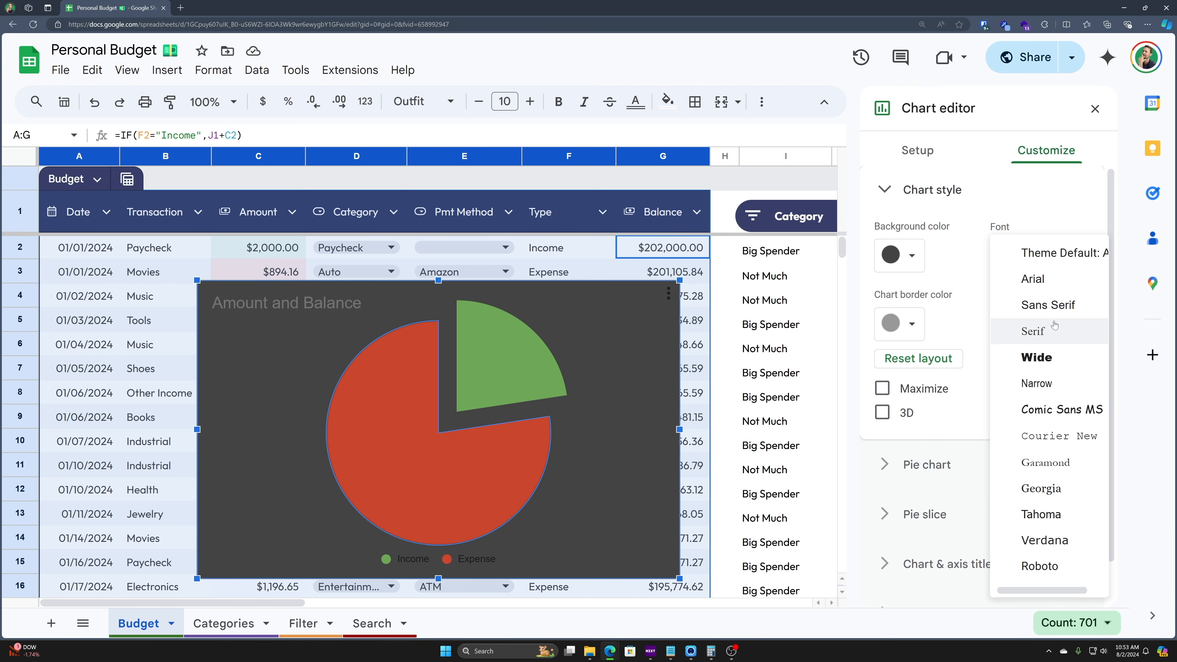
{"action": "left_click", "coordinate": [1049, 365]}
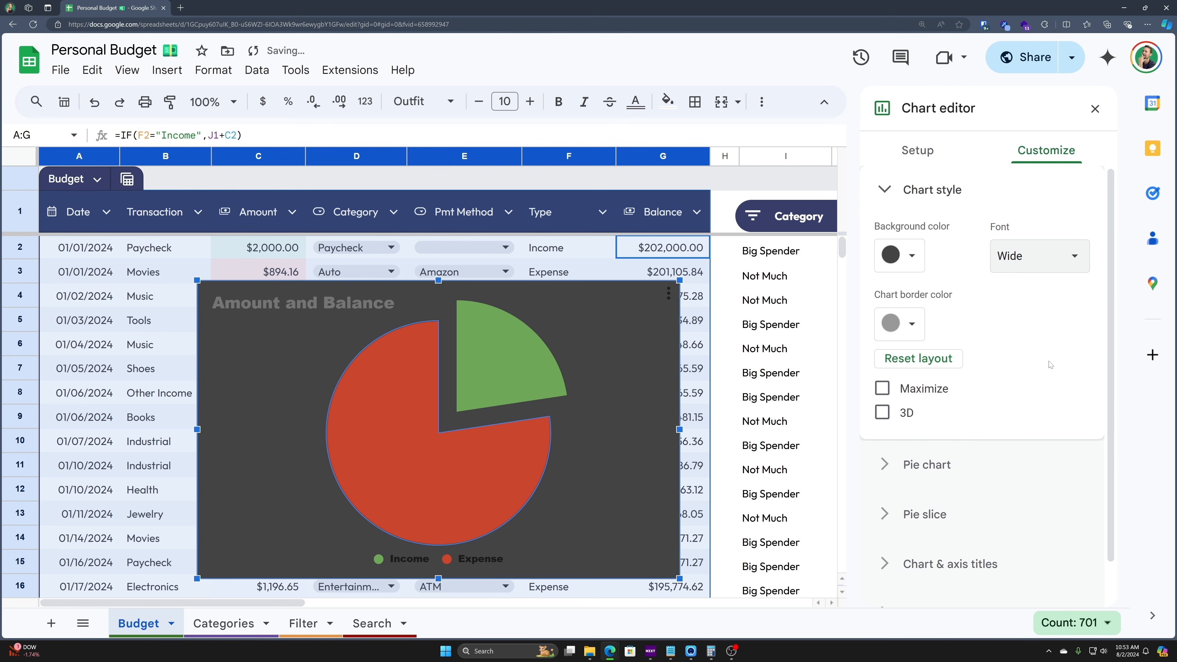
{"action": "left_click", "coordinate": [923, 338]}
{"action": "left_click", "coordinate": [910, 386]}
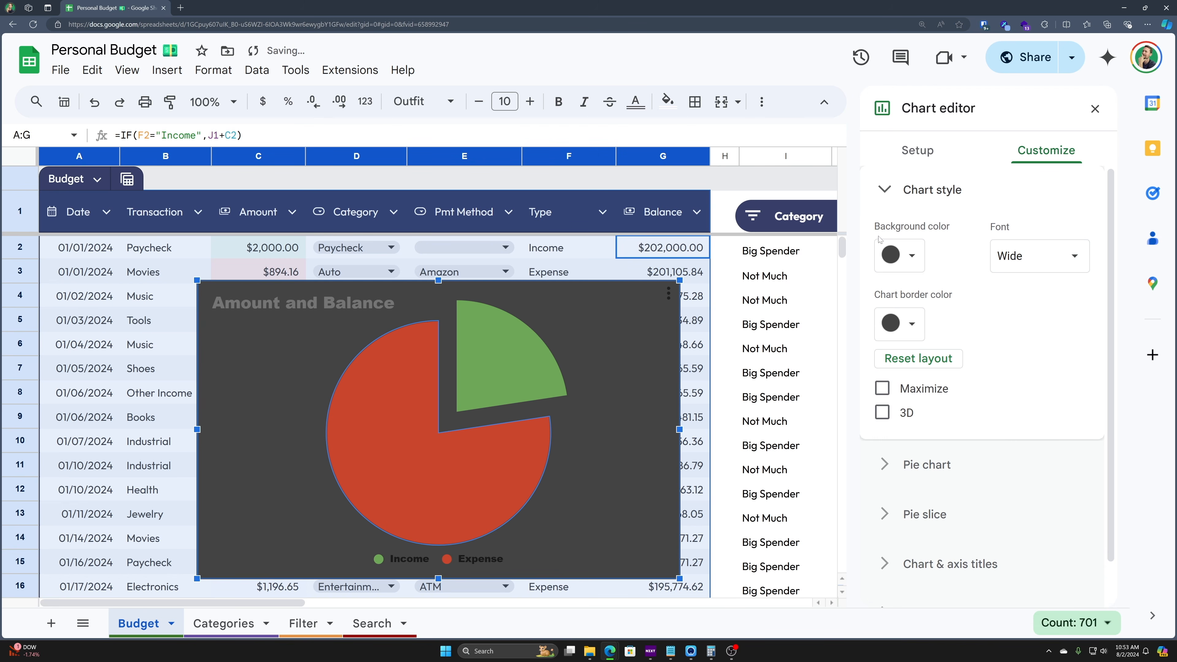
{"action": "left_click", "coordinate": [882, 389]}
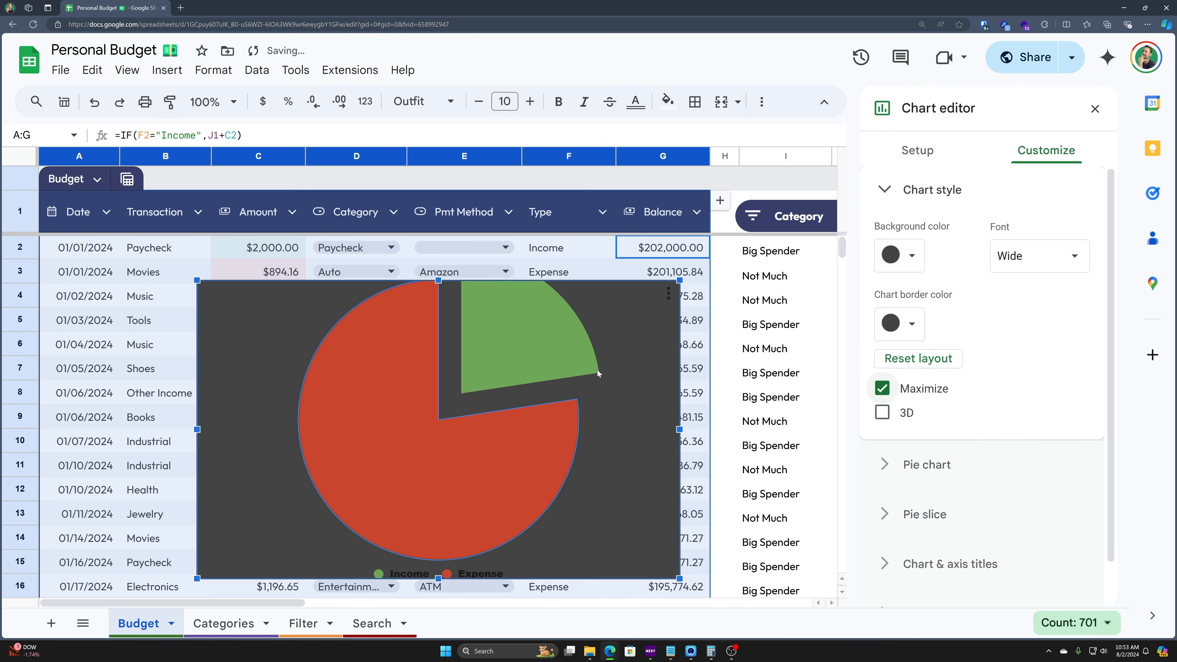
{"action": "left_click", "coordinate": [883, 413]}
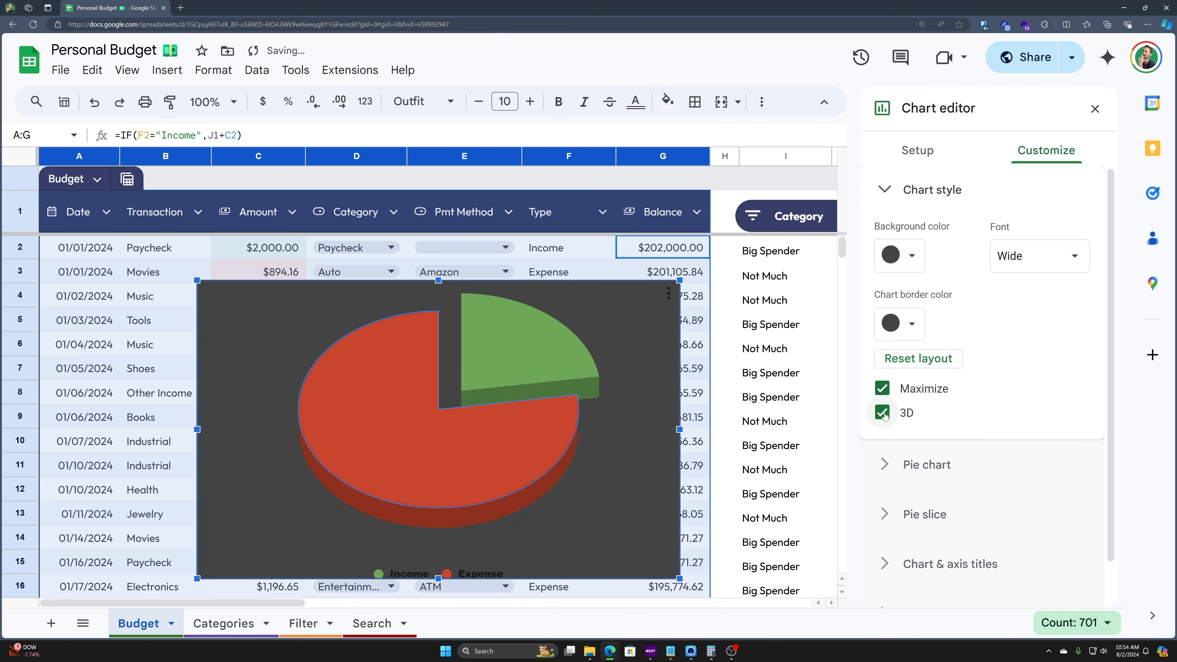
{"action": "left_click", "coordinate": [883, 413]}
{"action": "left_click", "coordinate": [883, 390]}
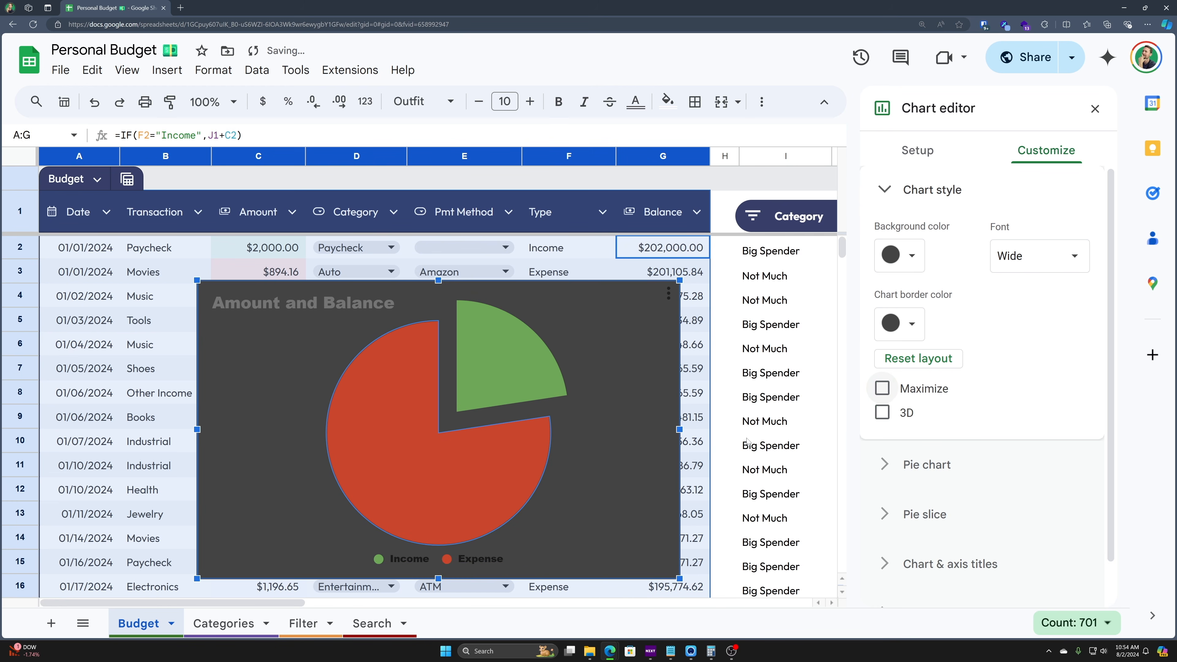
- Set pie slice labels to Value, keeping a 0% donut hole and no slice border
{"action": "left_click", "coordinate": [885, 465]}
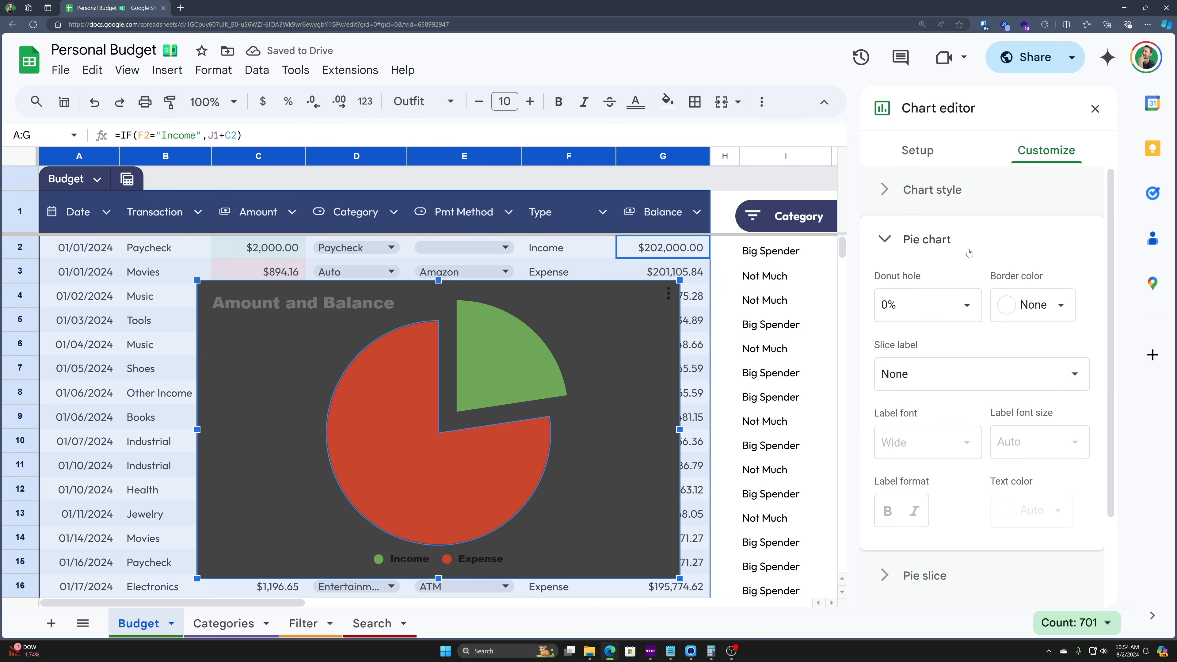
{"action": "left_click", "coordinate": [938, 304]}
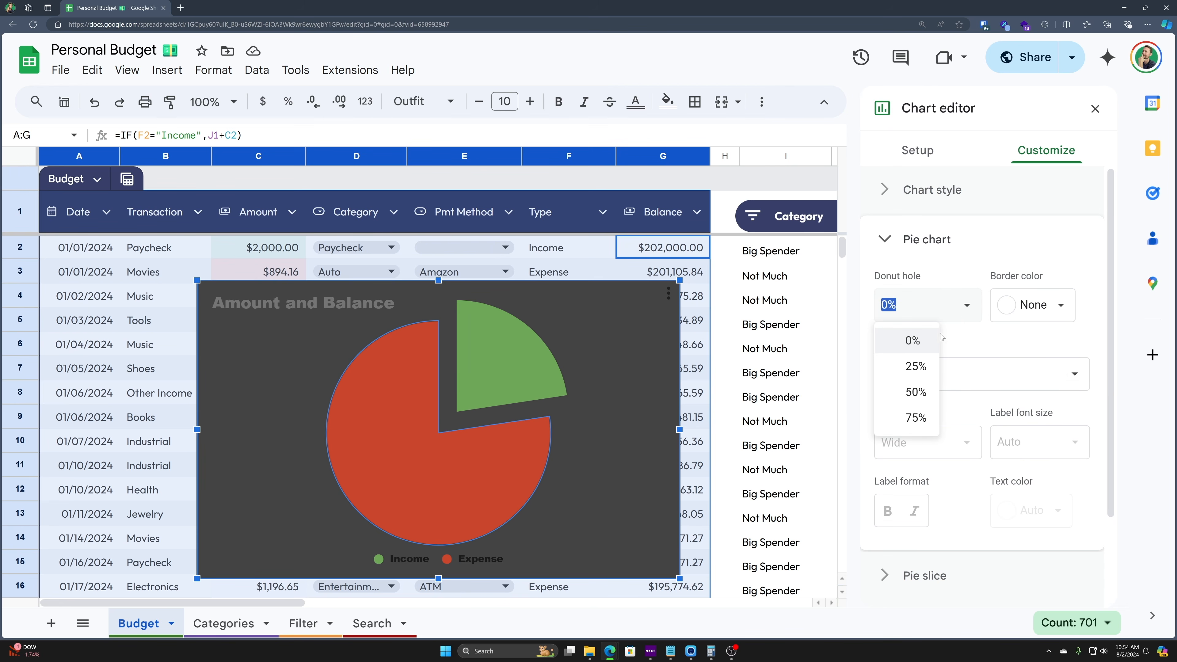
{"action": "left_click", "coordinate": [909, 364]}
{"action": "left_click", "coordinate": [936, 305]}
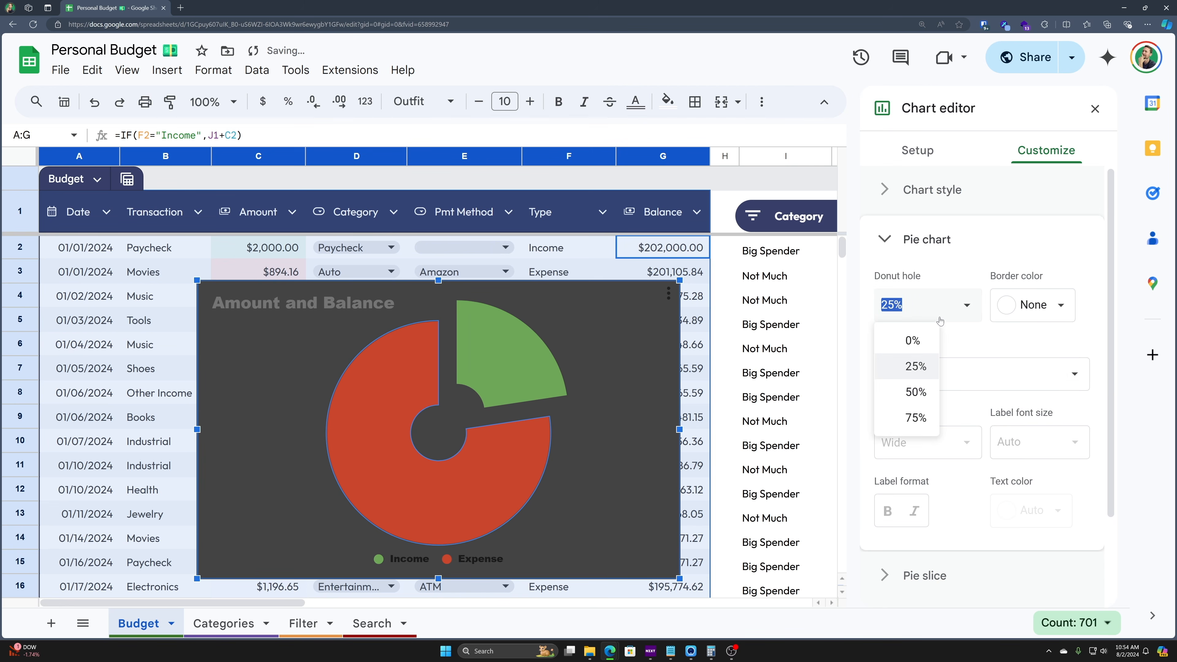
{"action": "left_click", "coordinate": [927, 335]}
{"action": "left_click", "coordinate": [1064, 306]}
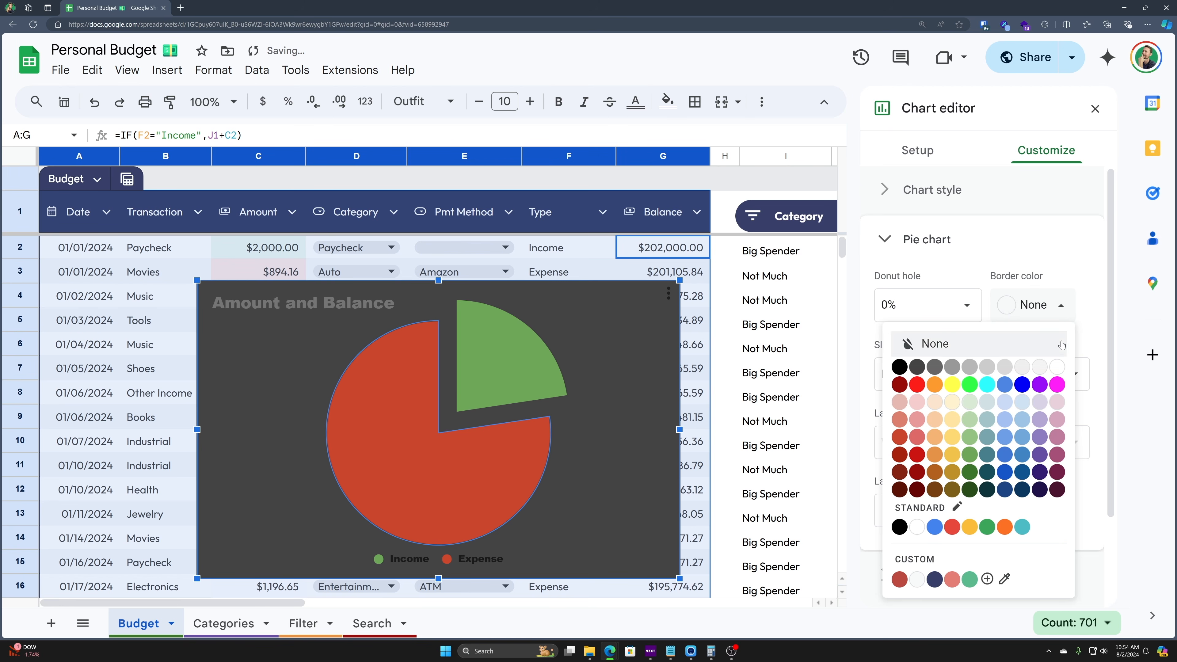
{"action": "left_click", "coordinate": [934, 344]}
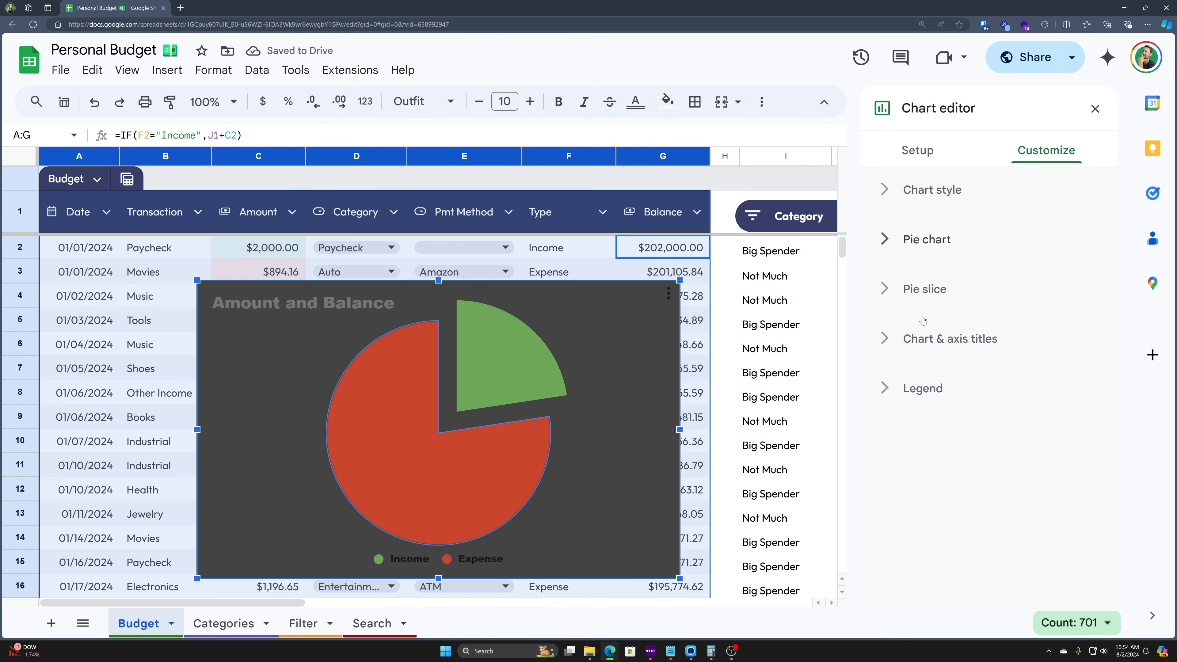
{"action": "left_click", "coordinate": [909, 374]}
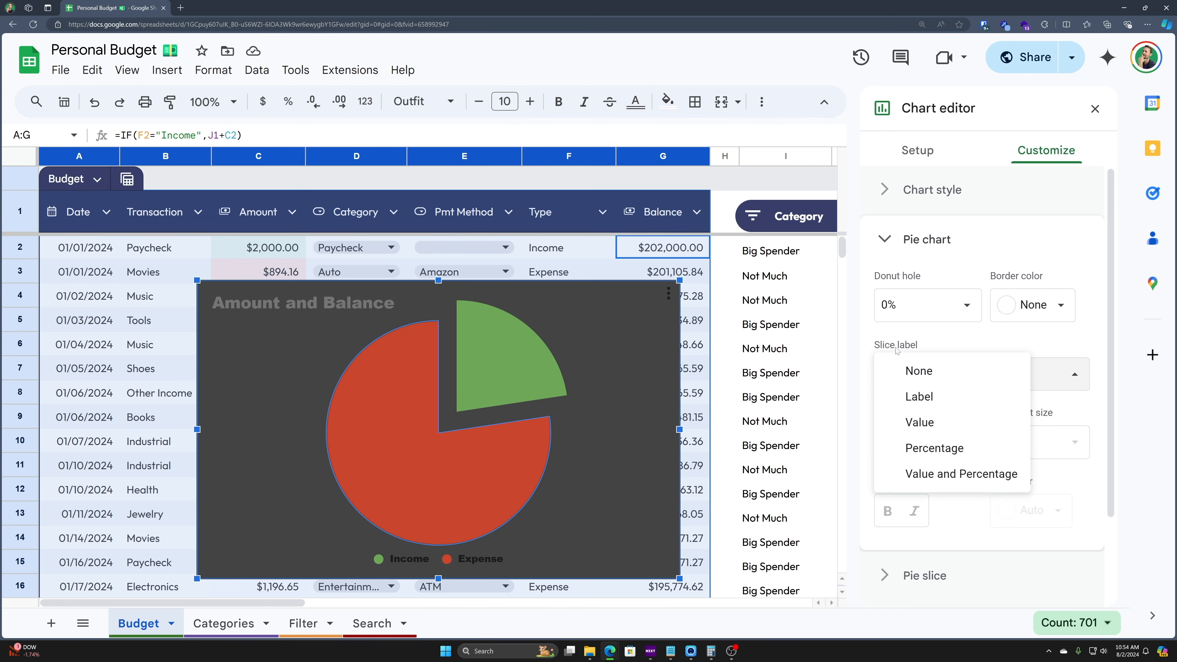
{"action": "left_click", "coordinate": [957, 407]}
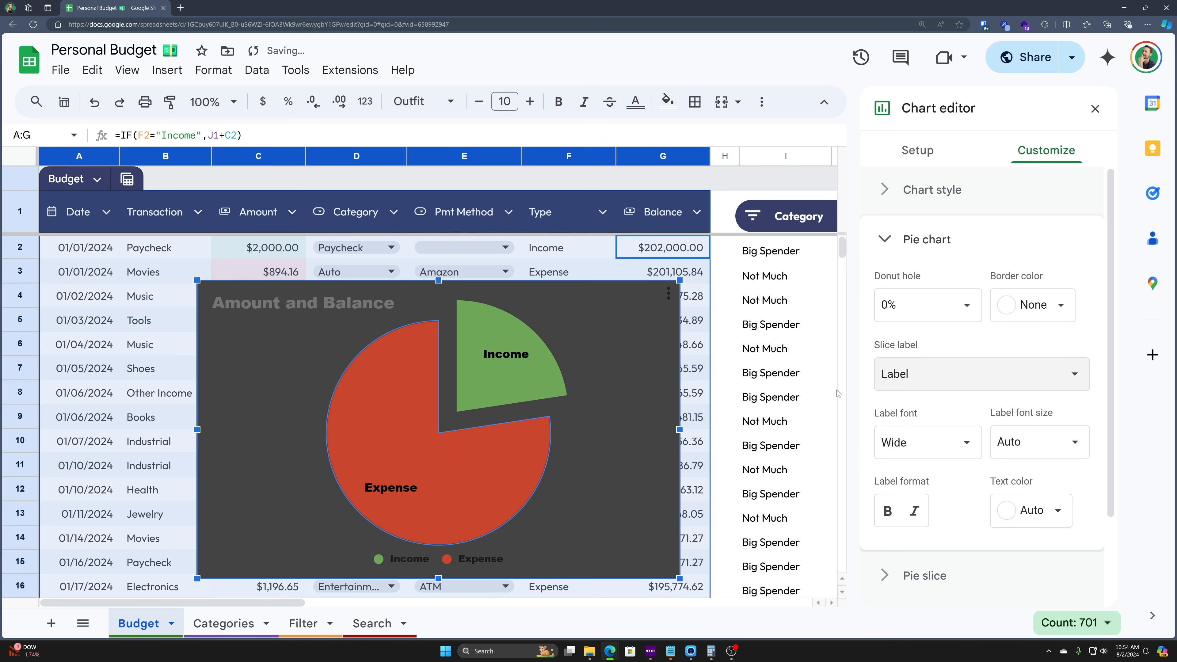
{"action": "left_click", "coordinate": [952, 377]}
{"action": "left_click", "coordinate": [946, 401]}
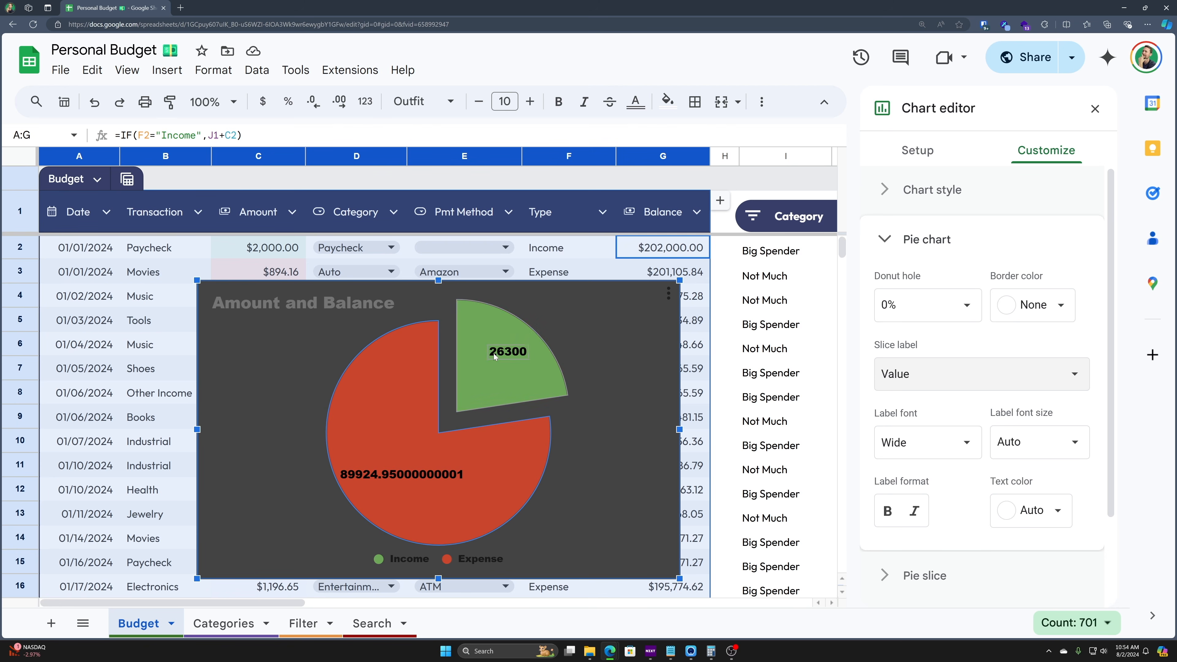
- Edit the slice labels to read $26300 and $89924.95, trimming the extra Expense digits
{"action": "double_click", "coordinate": [506, 352]}
{"action": "key", "text": "BackSpace"}
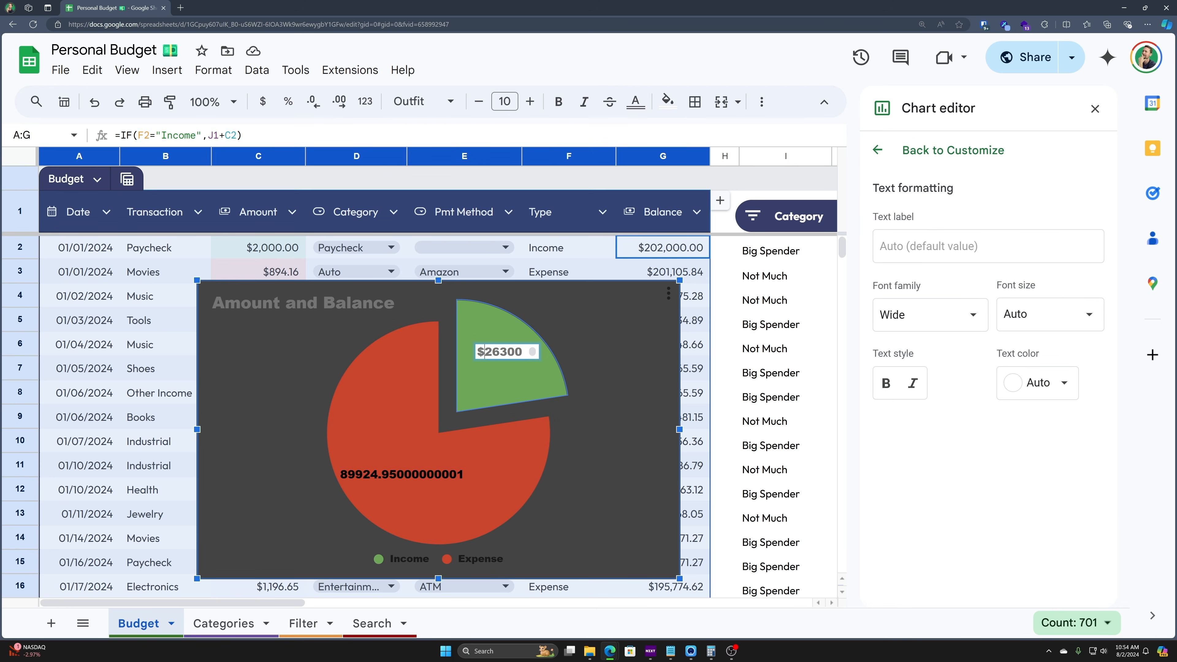
{"action": "double_click", "coordinate": [402, 474]}
{"action": "key", "text": "Right"}
{"action": "key", "text": "shift+Left"}
{"action": "key", "text": "shift+Left"}
{"action": "key", "text": "shift+Left"}
{"action": "key", "text": "shift+Left"}
{"action": "key", "text": "shift+Left"}
{"action": "key", "text": "shift+Left"}
{"action": "key", "text": "shift+Left"}
{"action": "key", "text": "shift+Left"}
{"action": "key", "text": "shift+Left"}
{"action": "key", "text": "shift+Left"}
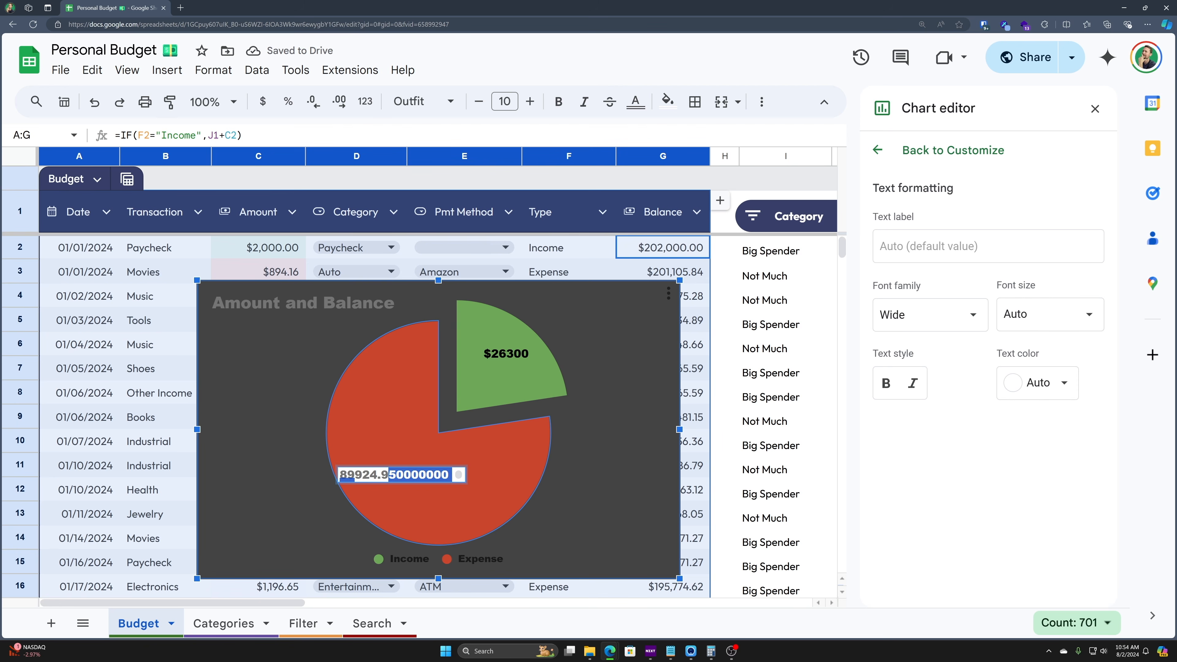
{"action": "key", "text": "shift+Right"}
{"action": "key", "text": "BackSpace"}
{"action": "key", "text": "Home"}
{"action": "type", "text": "$"}
{"action": "key", "text": "Return"}
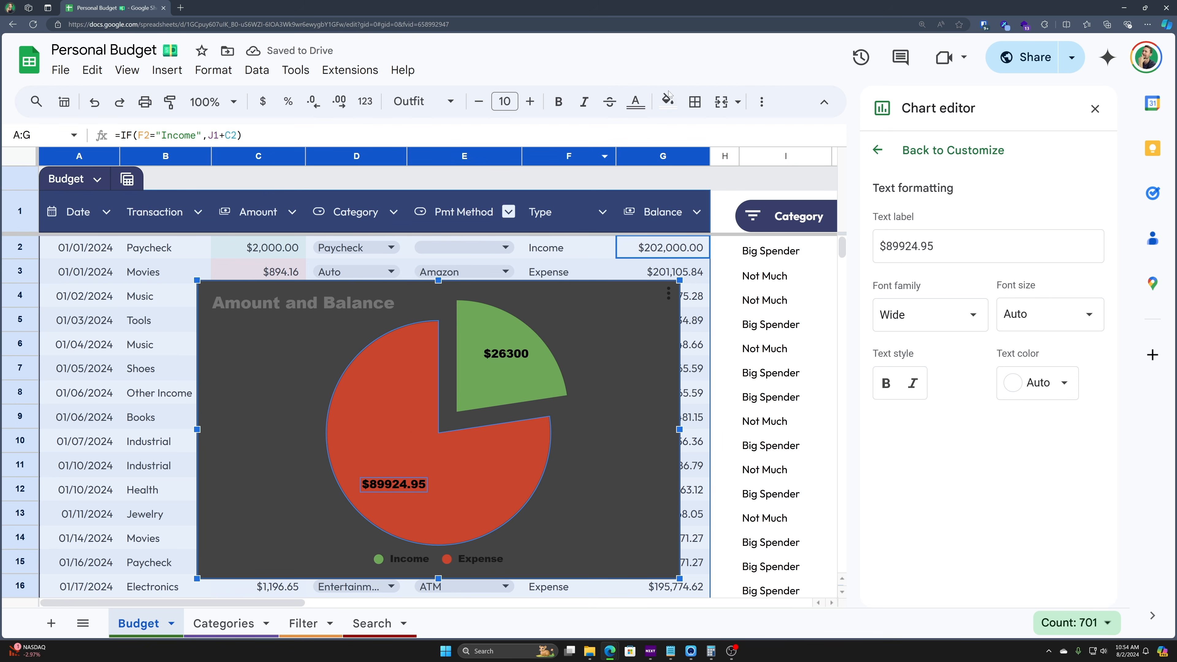
- Keep the slice labels showing Value and make their text white
{"action": "left_click", "coordinate": [952, 150]}
{"action": "left_click", "coordinate": [921, 373]}
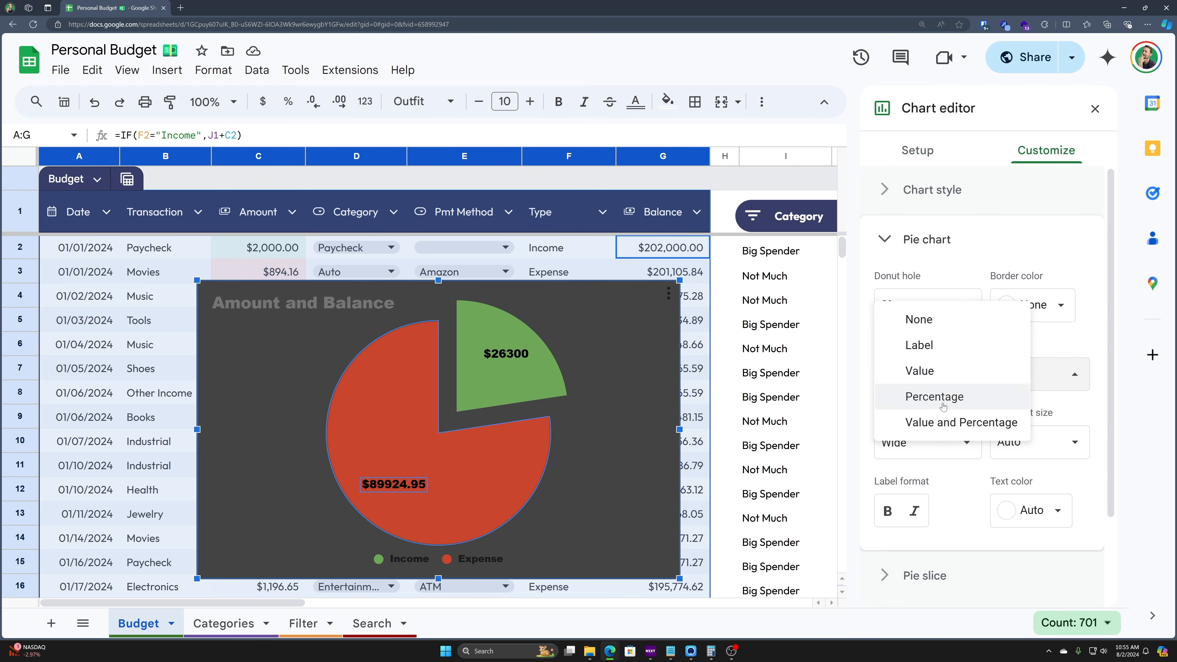
{"action": "left_click", "coordinate": [920, 371]}
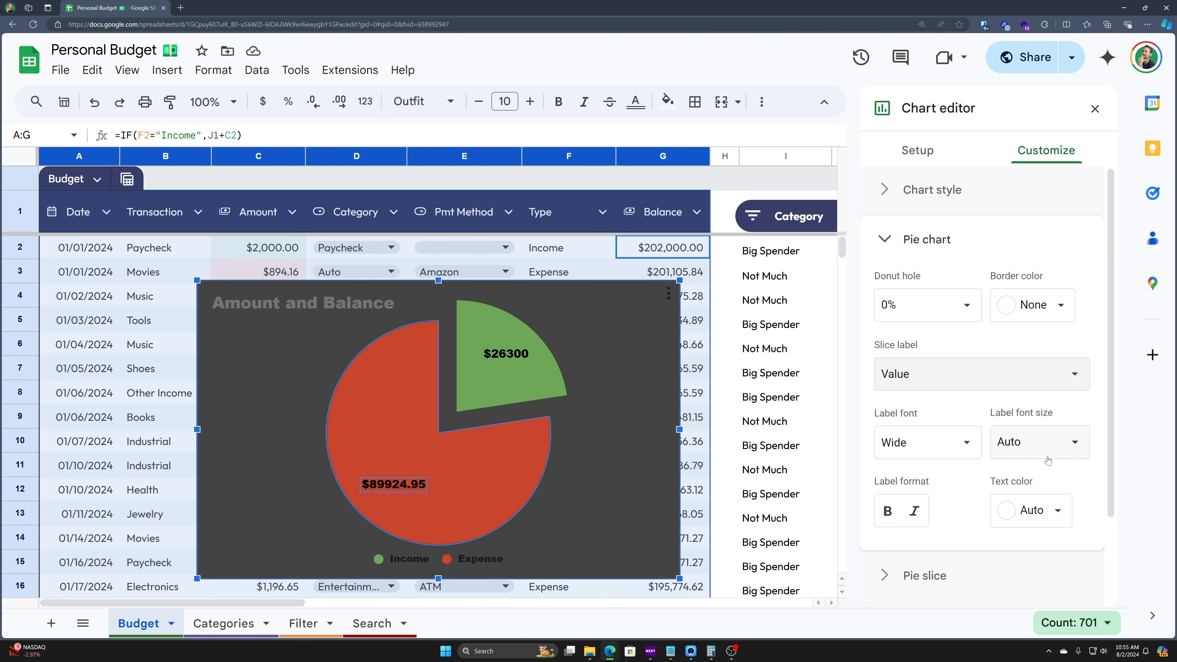
{"action": "left_click", "coordinate": [1045, 511]}
{"action": "left_click", "coordinate": [1053, 264]}
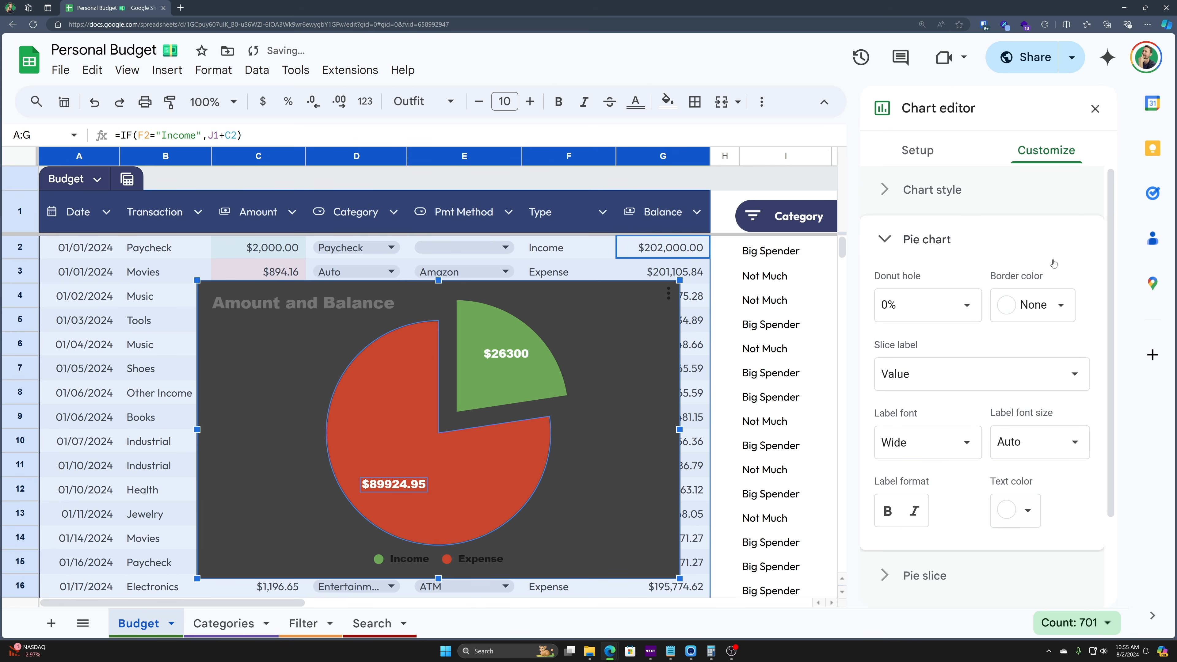
- Title the chart 'Type of Transaction' in white text
{"action": "left_click", "coordinate": [970, 393]}
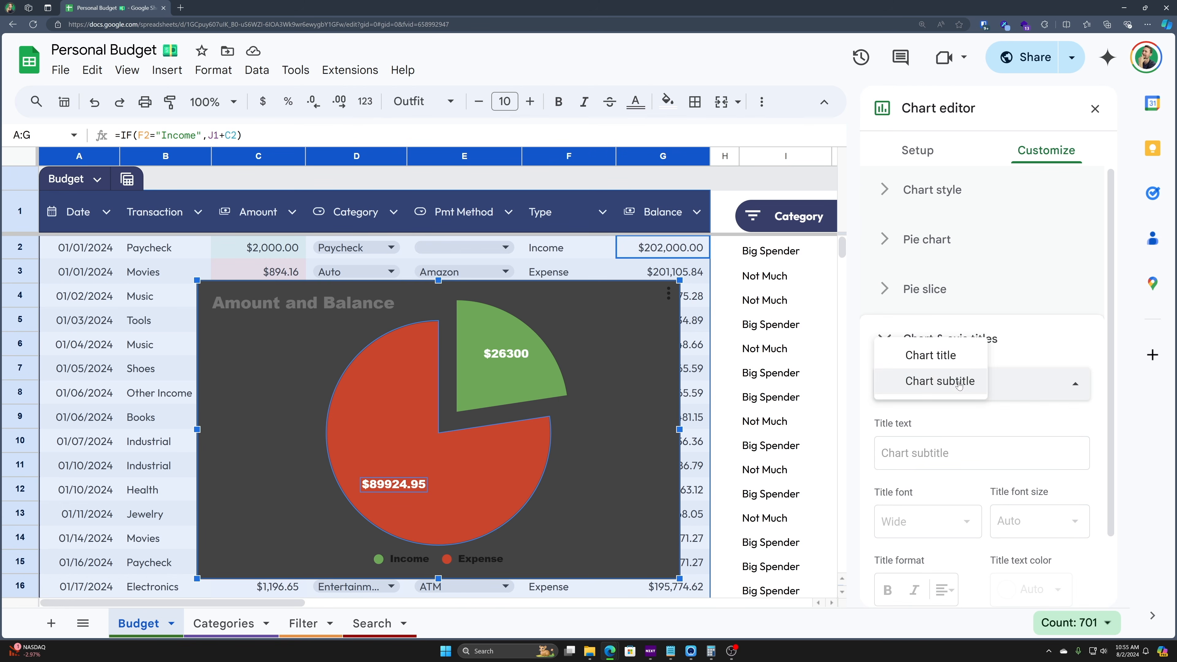
{"action": "left_click", "coordinate": [943, 361]}
{"action": "scroll", "coordinate": [945, 423], "scroll_direction": "down", "scroll_amount": 1}
{"action": "scroll", "coordinate": [946, 424], "scroll_direction": "down", "scroll_amount": 1}
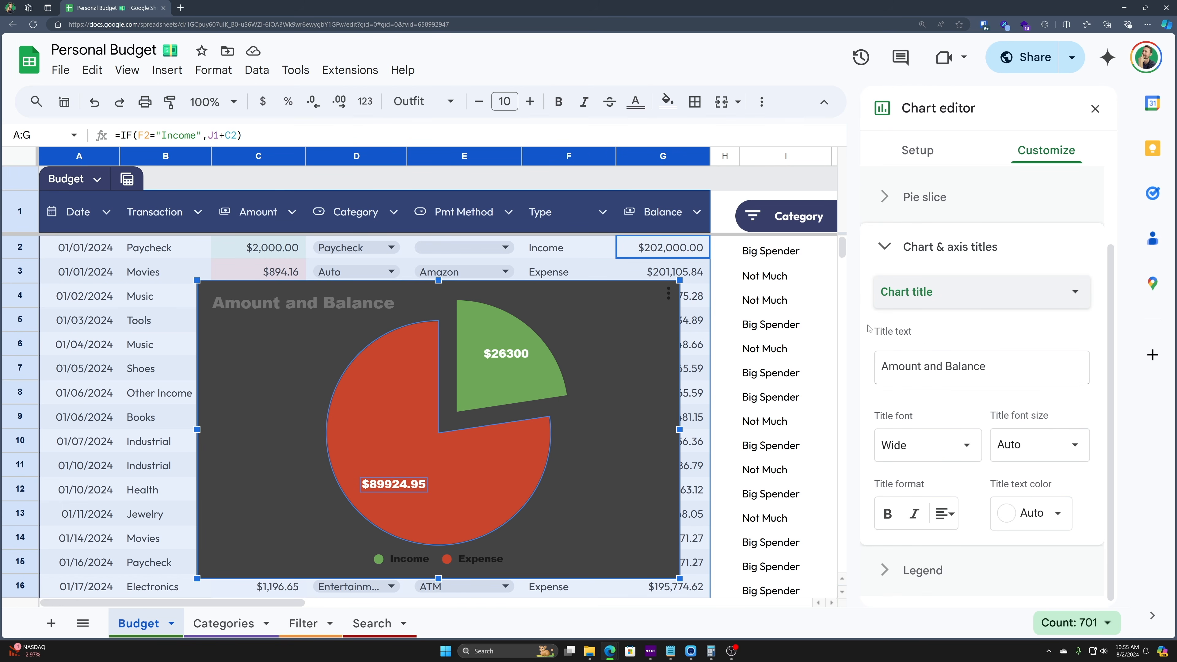
{"action": "left_click", "coordinate": [945, 368]}
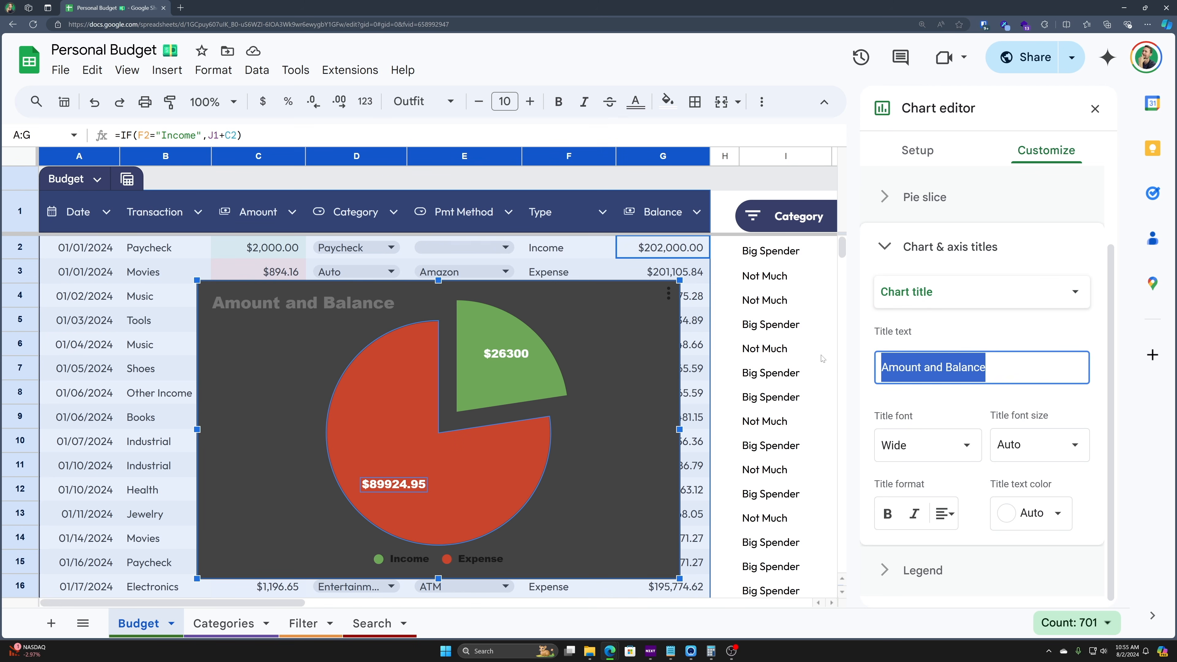
{"action": "type", "text": "Type of Trans"}
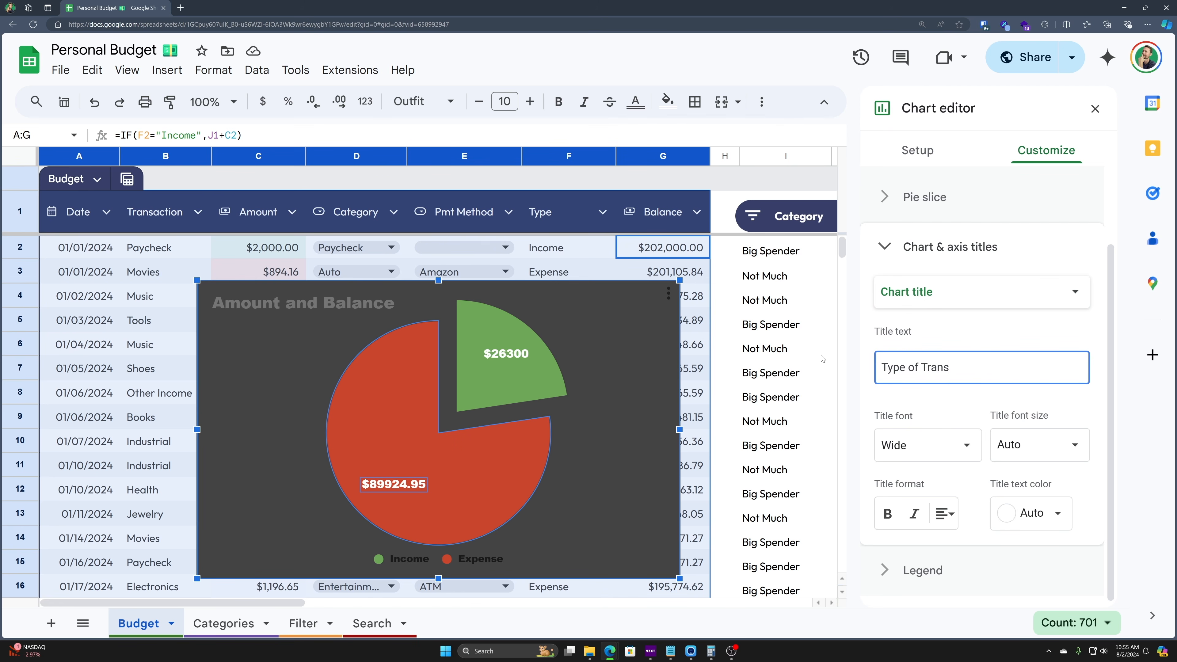
{"action": "type", "text": "action"}
{"action": "left_click", "coordinate": [1015, 518]}
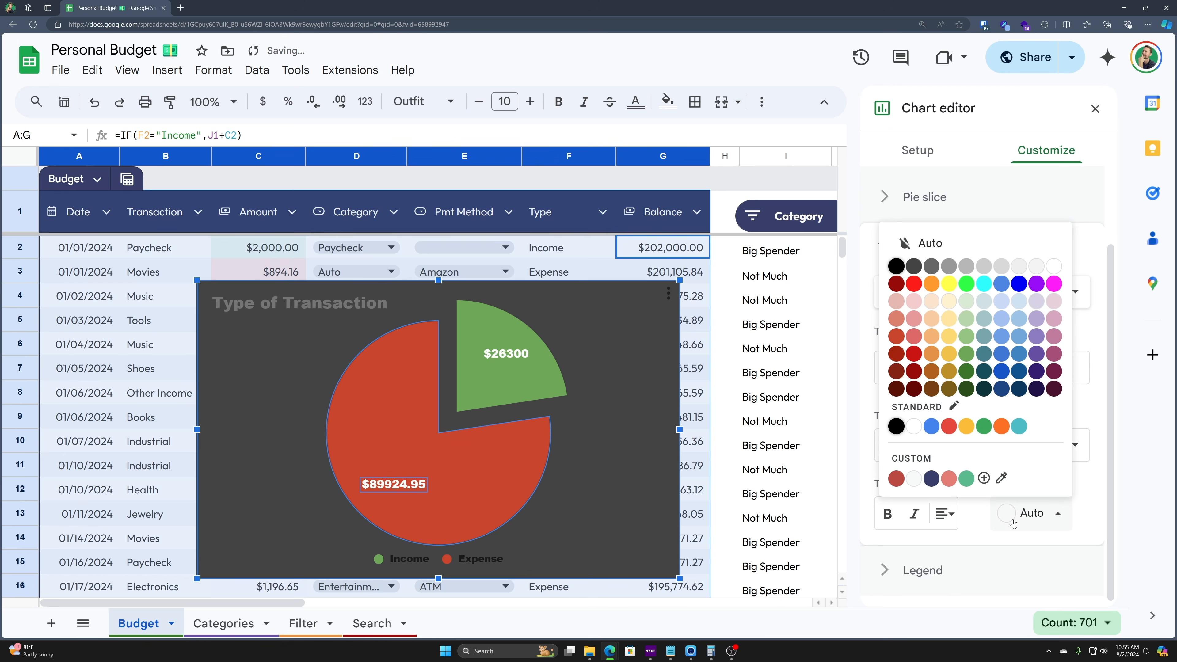
{"action": "left_click", "coordinate": [914, 426]}
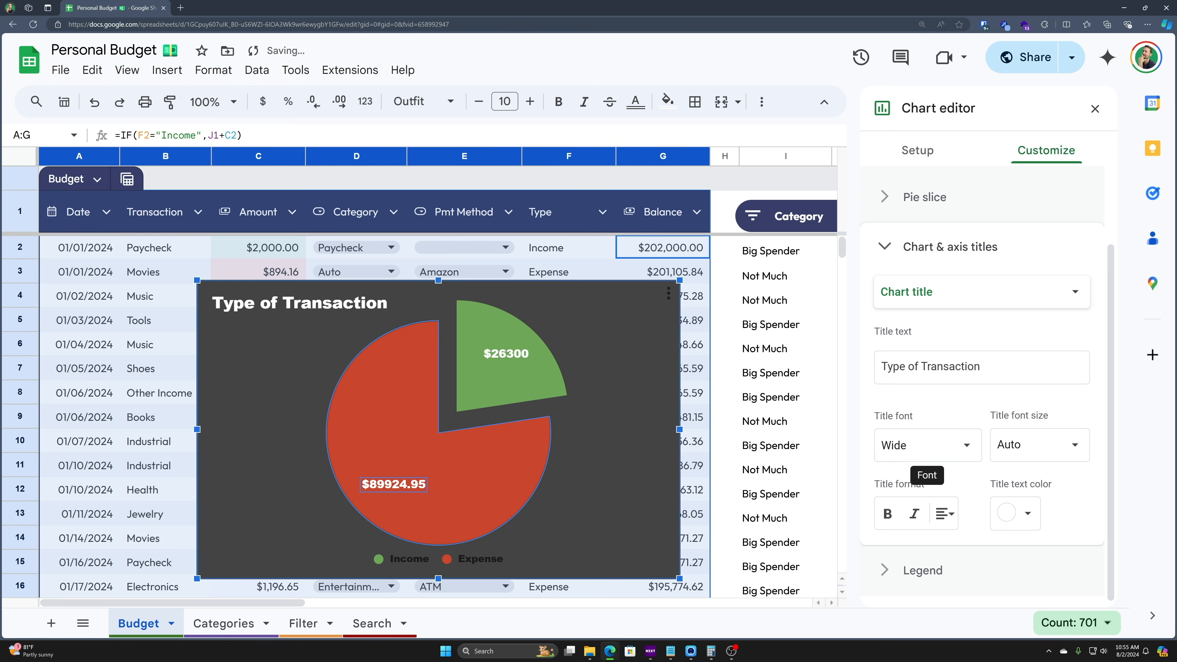
- Add the chart subtitle 'Income v Expenses'
{"action": "left_click", "coordinate": [941, 292]}
{"action": "left_click", "coordinate": [941, 314]}
{"action": "left_click", "coordinate": [923, 371]}
{"action": "type", "text": "Income v Expenses"}
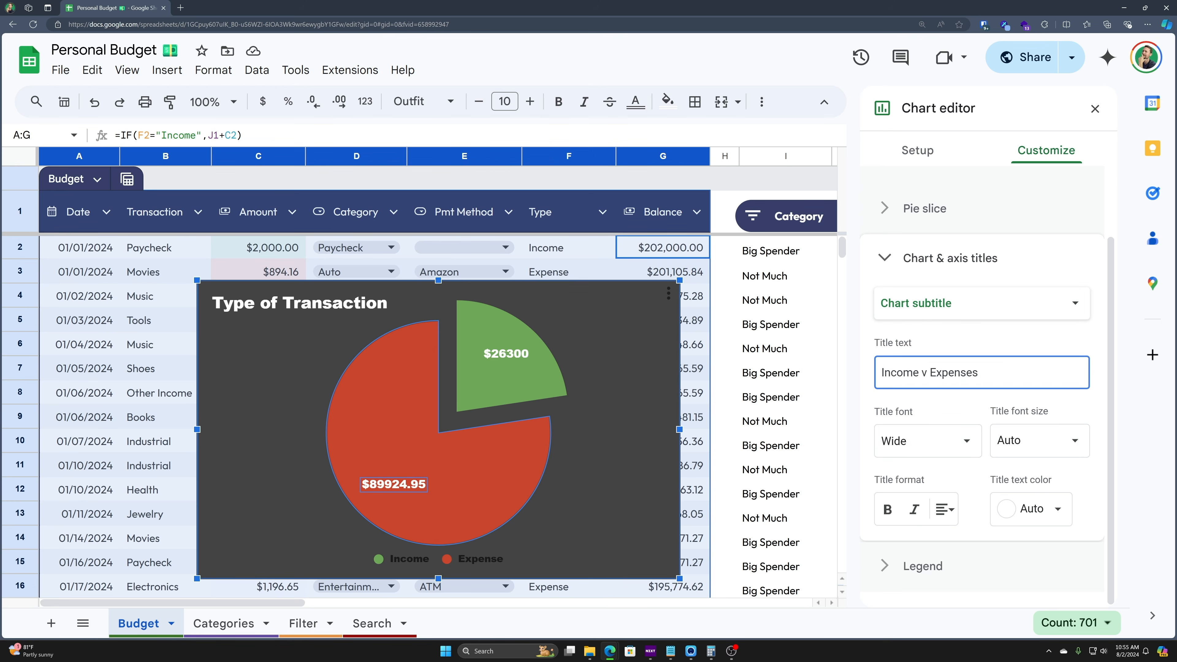
{"action": "left_click", "coordinate": [672, 423]}
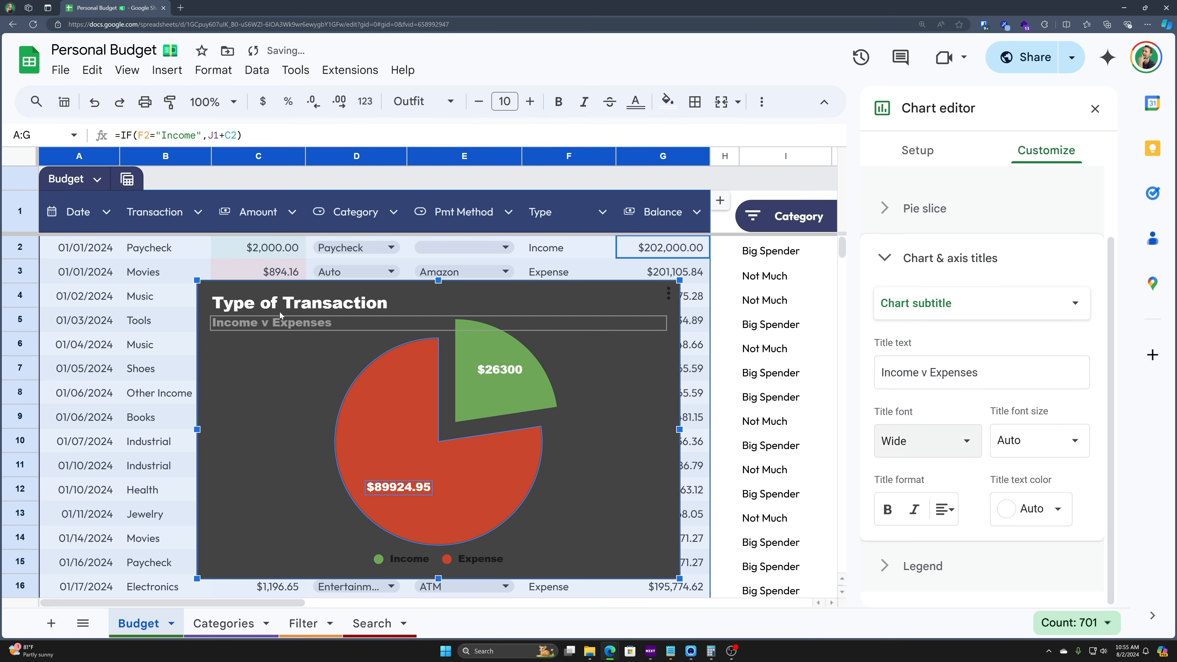
{"action": "left_click", "coordinate": [889, 259]}
- Make the legend text white and settle the legend position on Bottom
{"action": "left_click", "coordinate": [886, 388]}
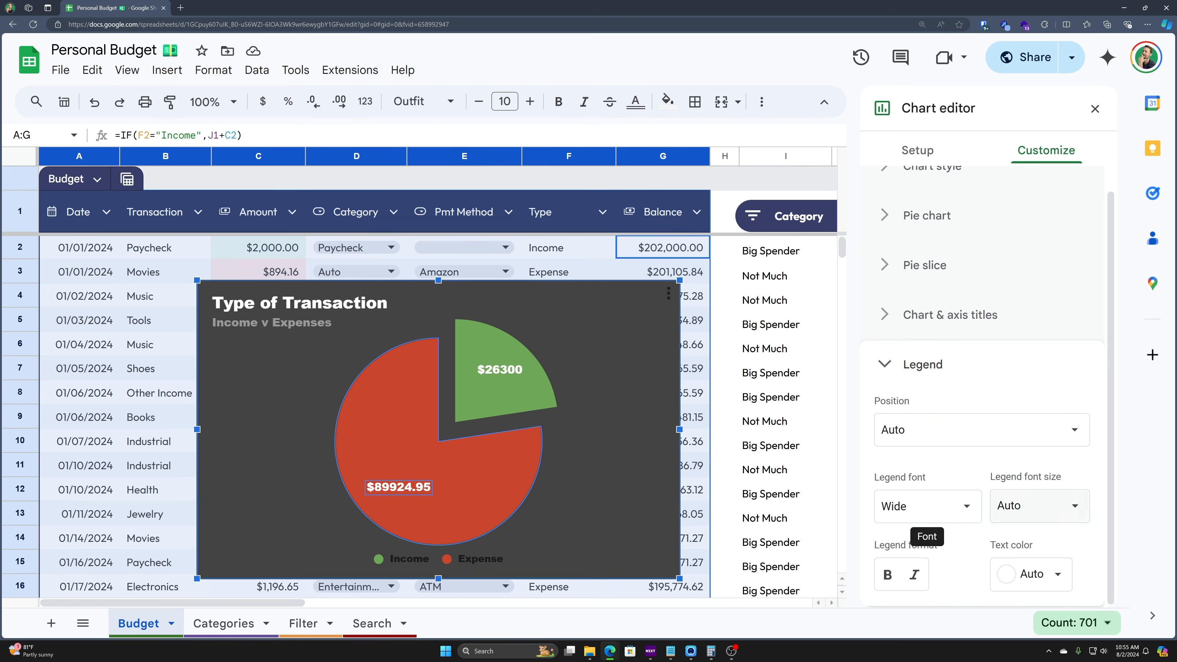
{"action": "left_click", "coordinate": [976, 443]}
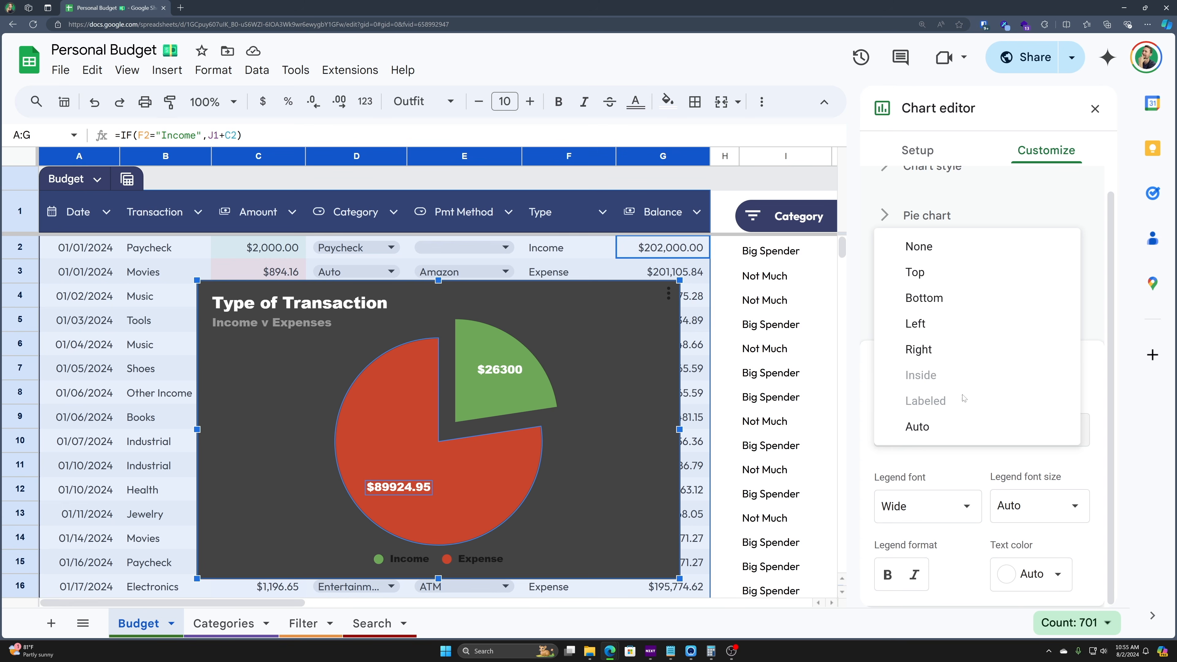
{"action": "left_click", "coordinate": [951, 354]}
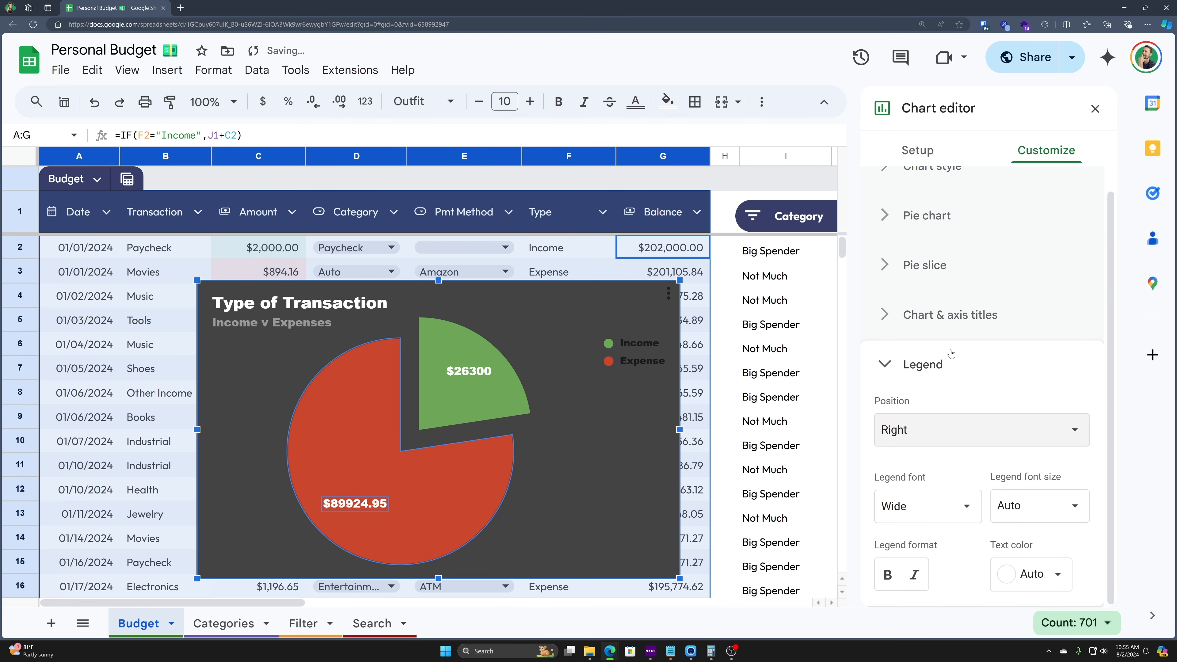
{"action": "left_click", "coordinate": [1037, 580]}
{"action": "left_click", "coordinate": [1057, 329]}
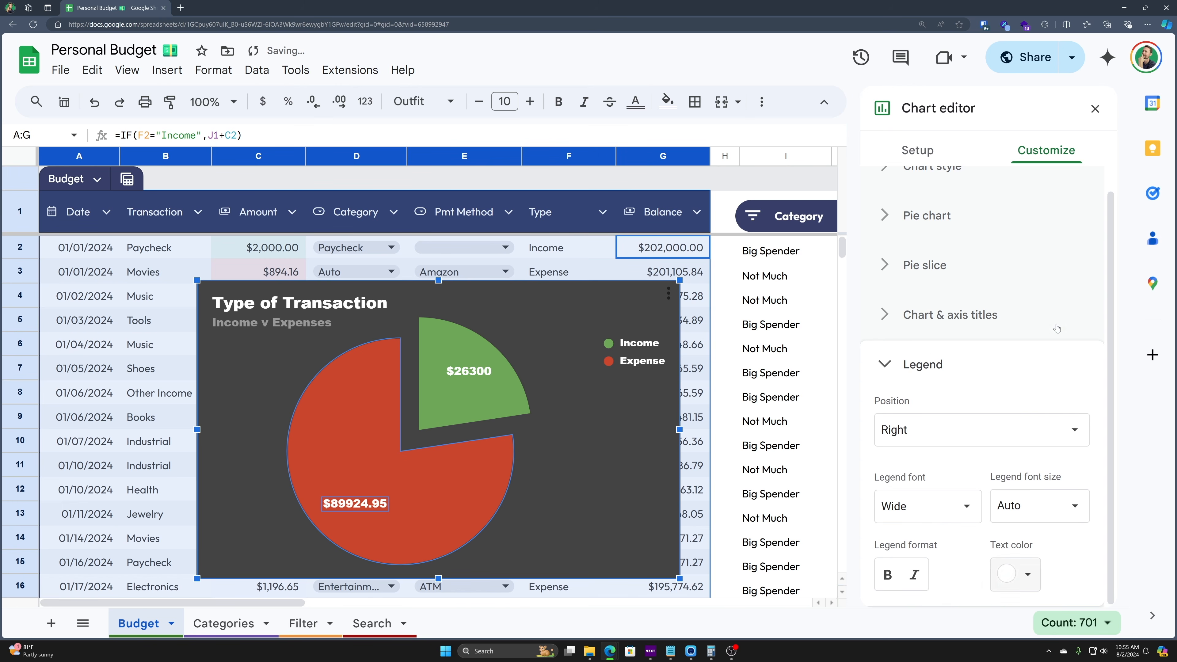
{"action": "left_click", "coordinate": [909, 429]}
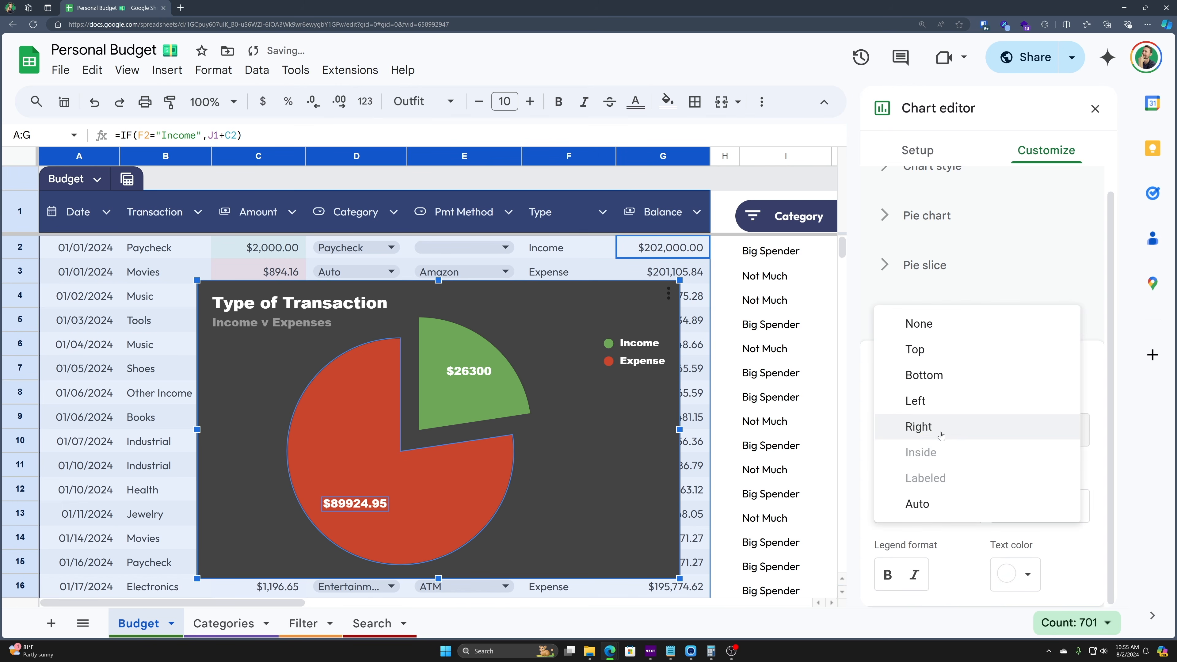
{"action": "left_click", "coordinate": [921, 353]}
{"action": "left_click", "coordinate": [955, 436]}
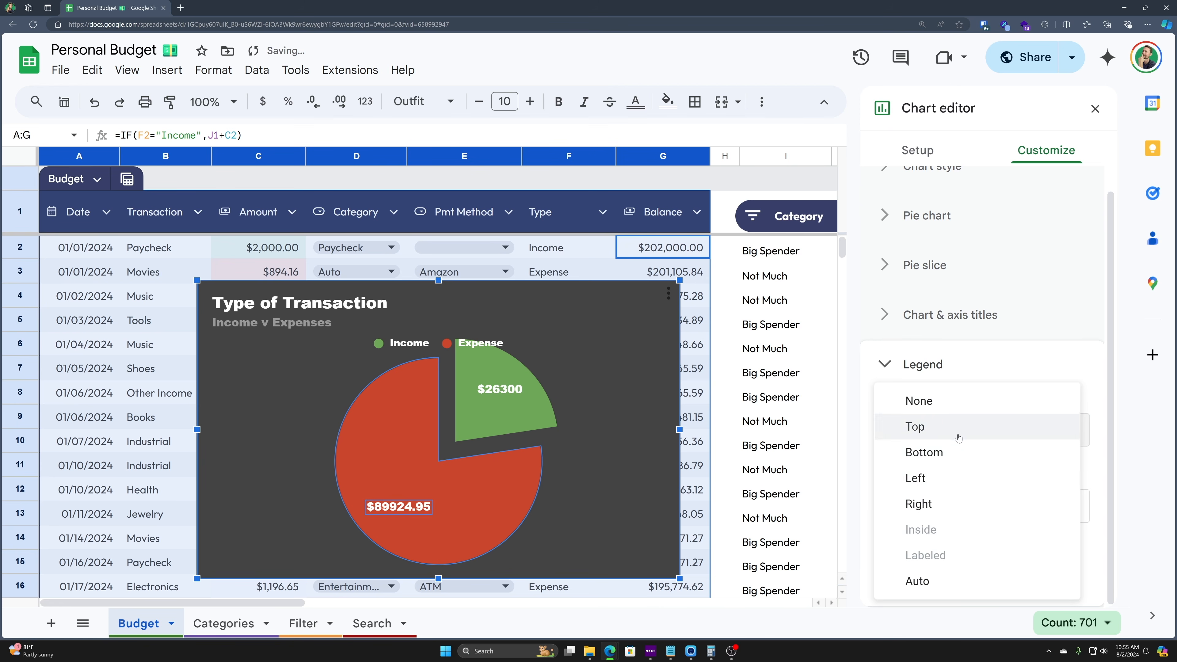
{"action": "left_click", "coordinate": [922, 453]}
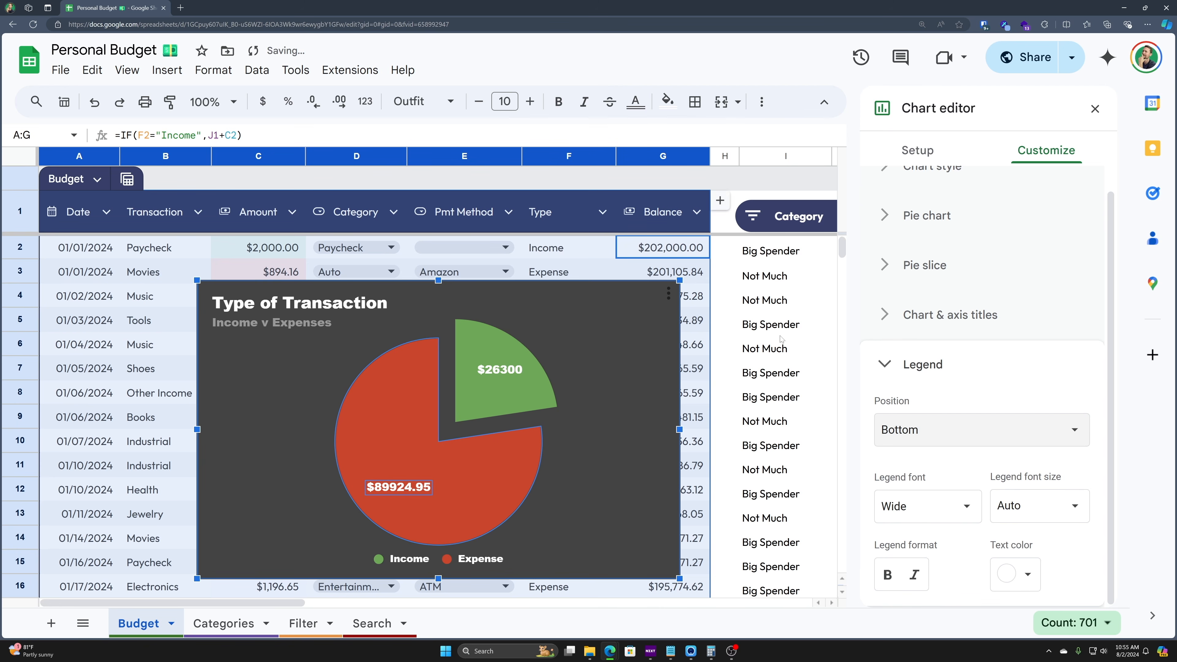
{"action": "left_click", "coordinate": [889, 361]}
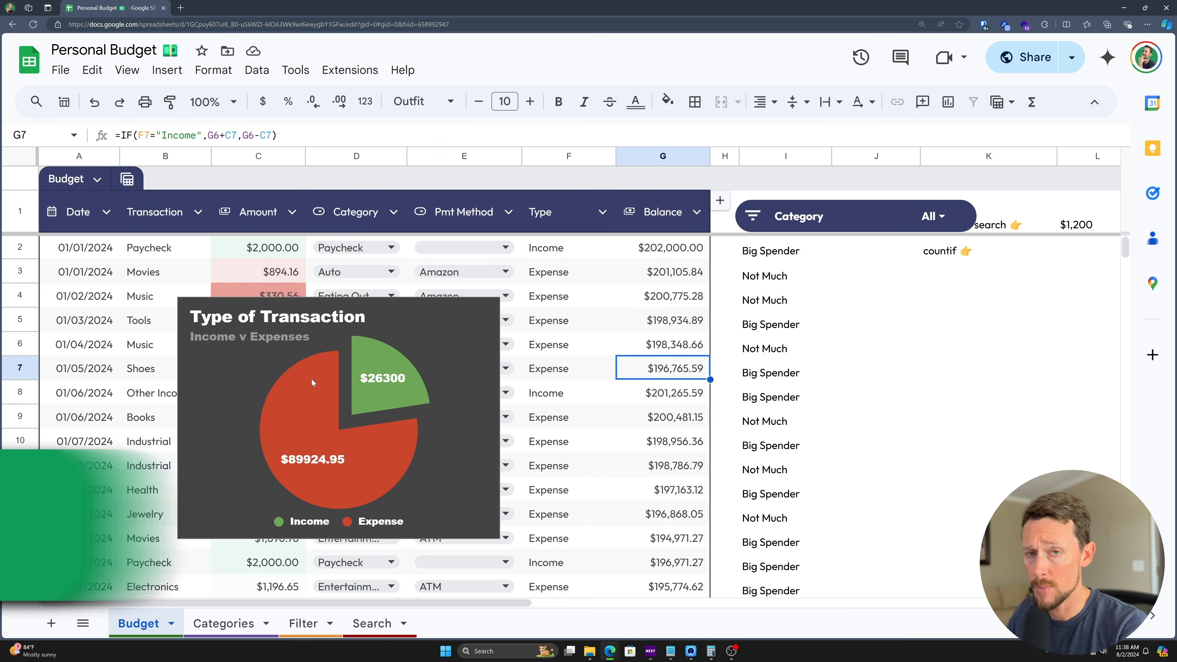
- Move the pie chart slightly up and left, then copy the chart
{"action": "mouse_move", "coordinate": [392, 414]}
{"action": "left_mouse_down"}
{"action": "mouse_move", "coordinate": [382, 366]}
{"action": "mouse_move", "coordinate": [426, 441]}
{"action": "mouse_move", "coordinate": [379, 410]}
{"action": "left_mouse_up"}
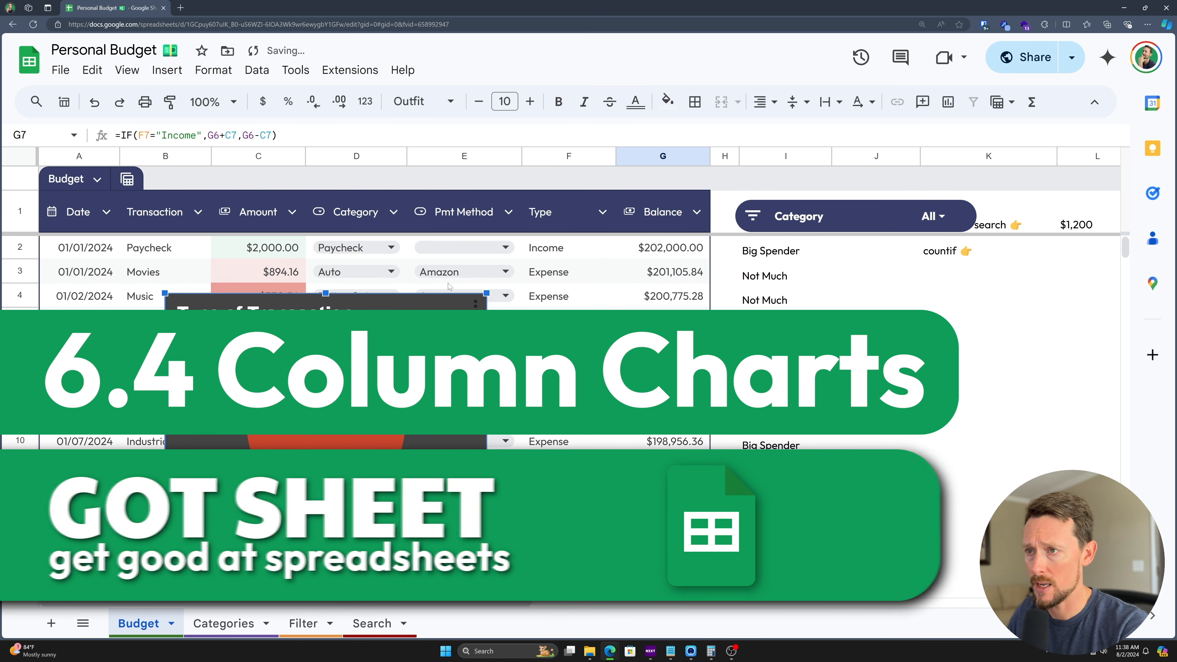
{"action": "left_click", "coordinate": [476, 304]}
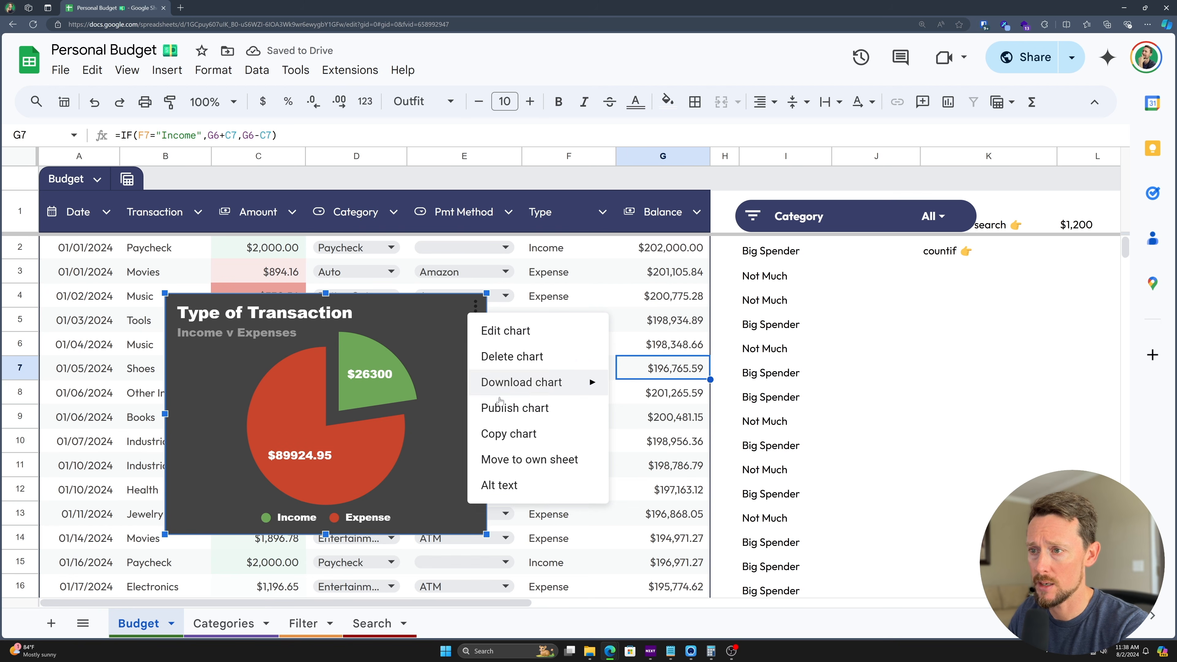
{"action": "left_click", "coordinate": [510, 436]}
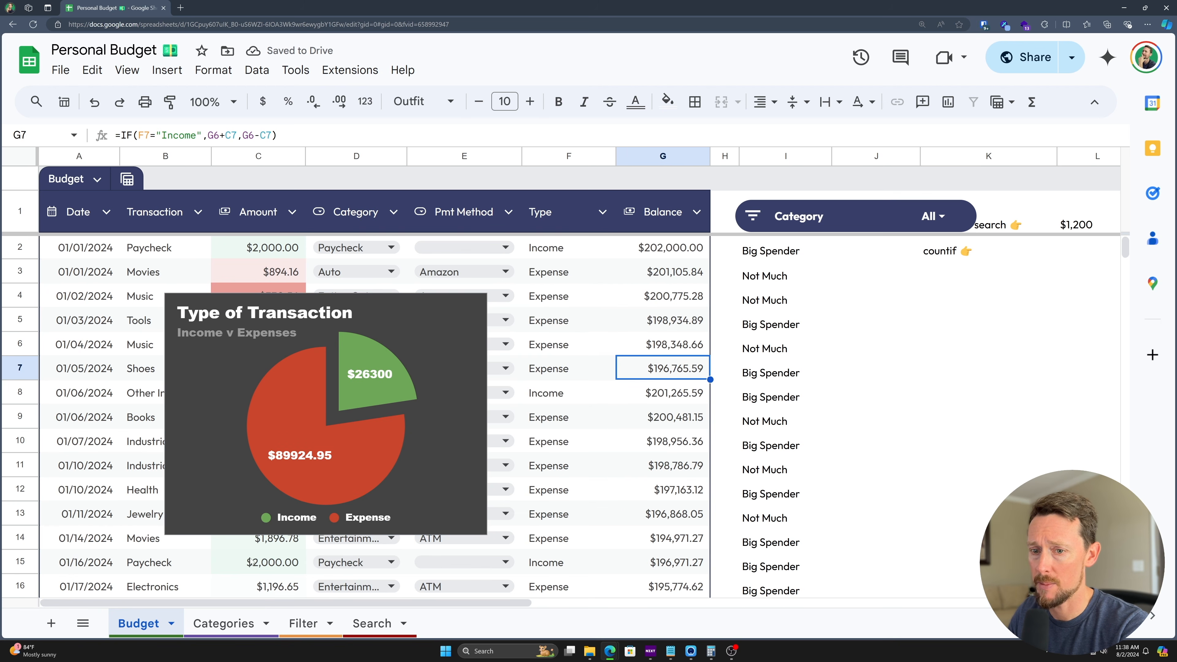
- Add a sheet named Charts, move it to the end, and give its tab a gold colour
{"action": "left_click", "coordinate": [62, 624]}
{"action": "double_click", "coordinate": [214, 625]}
{"action": "type", "text": "Charts"}
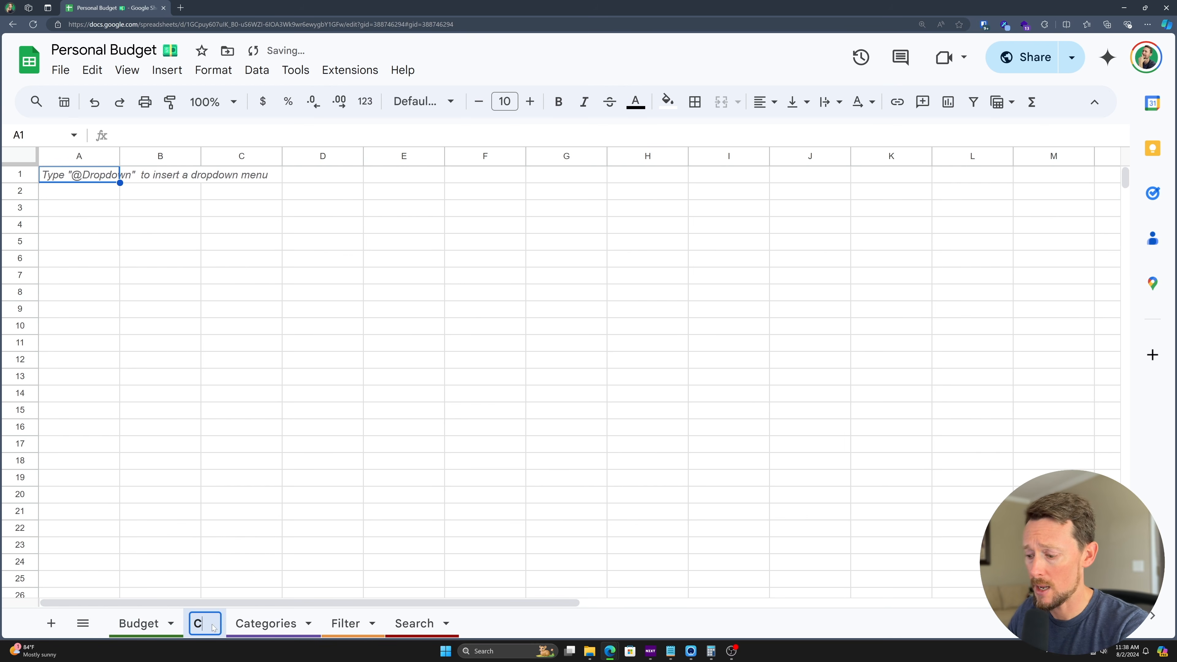
{"action": "key", "text": "Return"}
{"action": "left_click_drag", "start_coordinate": [213, 628], "coordinate": [482, 639]}
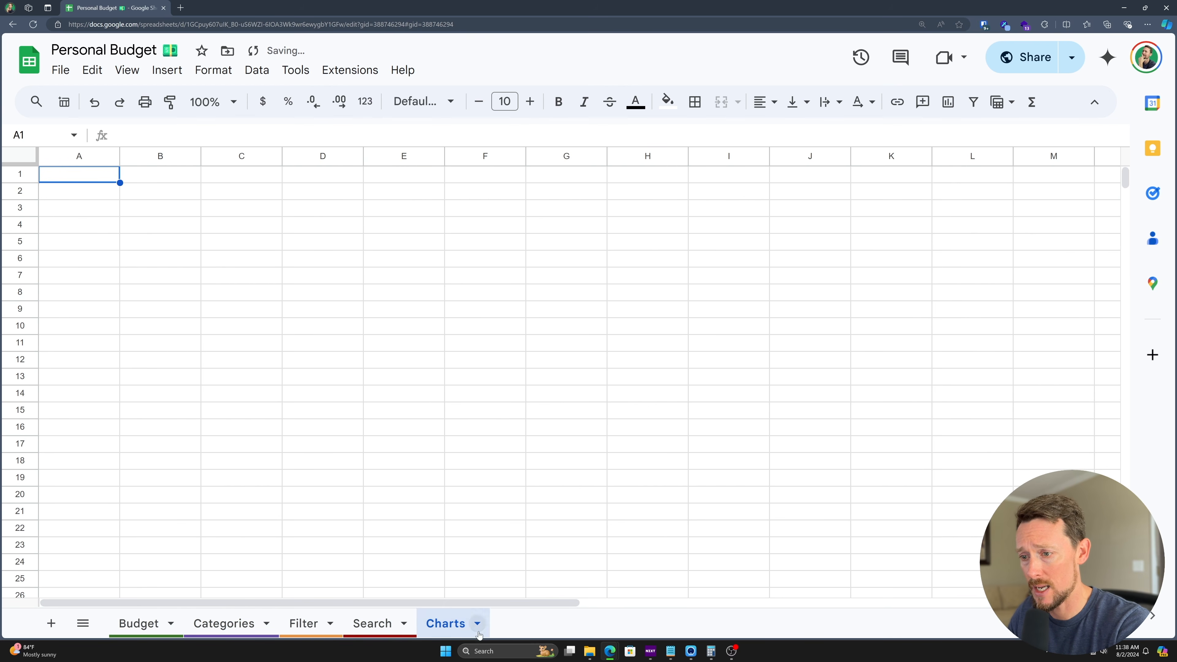
{"action": "left_click", "coordinate": [477, 625]}
{"action": "mouse_move", "coordinate": [485, 447]}
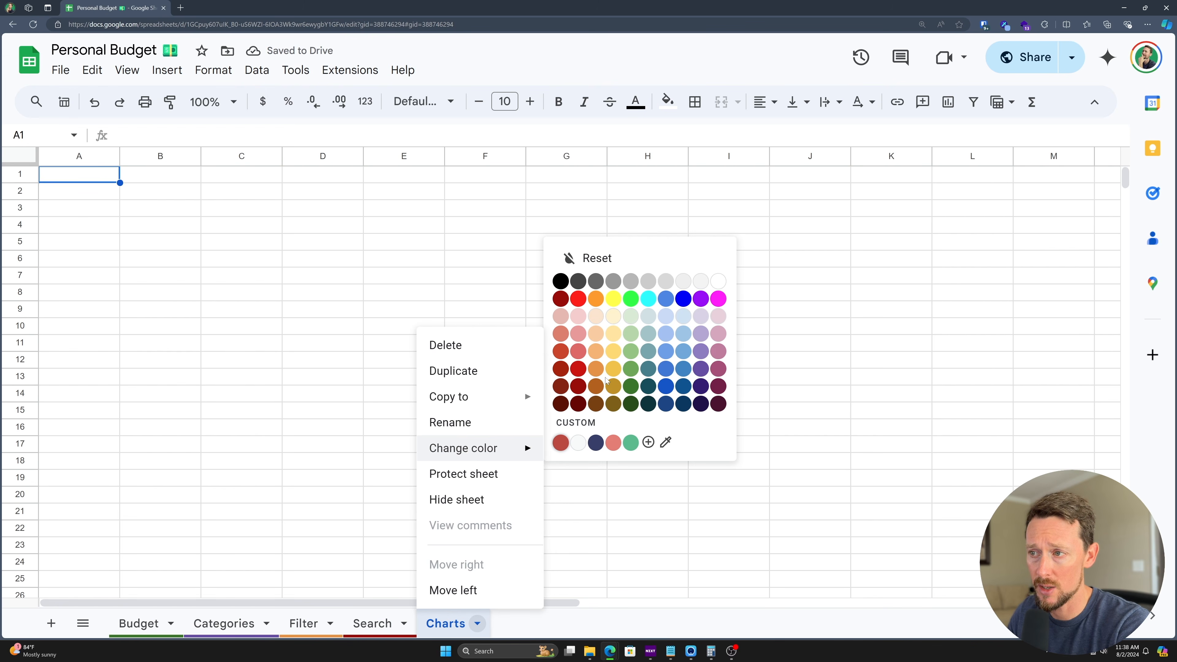
{"action": "left_click", "coordinate": [617, 369]}
- Paste the copied pie chart at cell B2 and reposition it
{"action": "left_click", "coordinate": [145, 216]}
{"action": "left_click", "coordinate": [154, 192]}
{"action": "key", "text": "ctrl+v"}
{"action": "left_click_drag", "start_coordinate": [230, 212], "coordinate": [139, 205]}
{"action": "left_click", "coordinate": [386, 199]}
{"action": "left_click", "coordinate": [419, 228]}
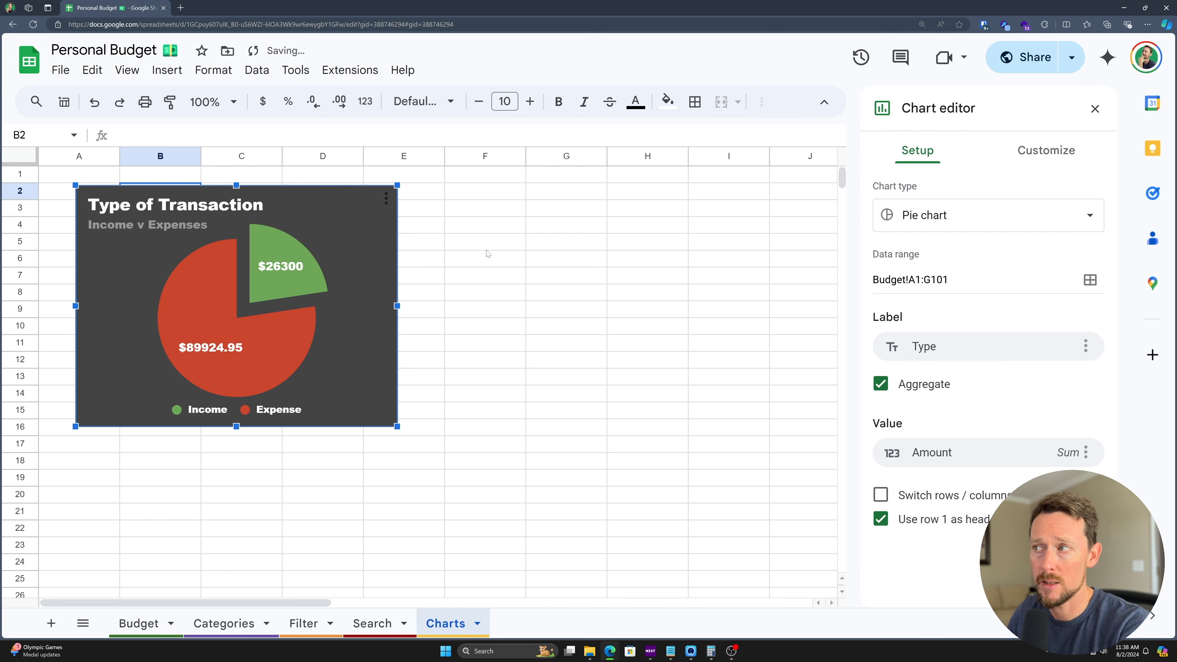
{"action": "left_click", "coordinate": [1095, 109]}
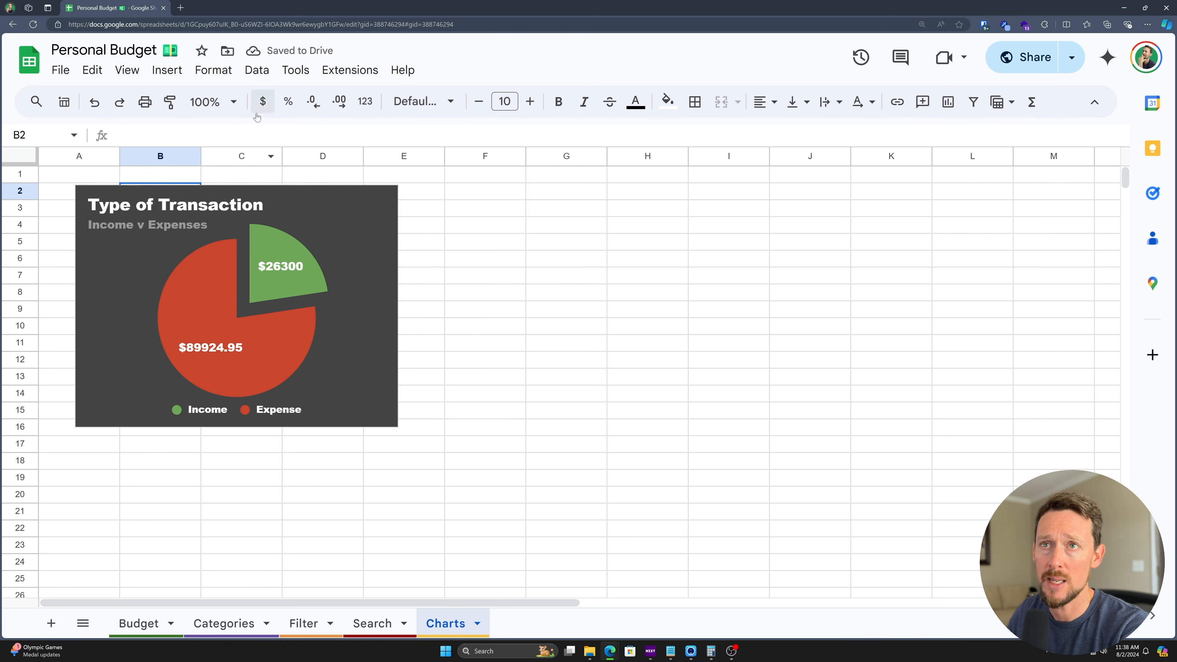
- Hide gridlines on the Charts sheet and nudge the pie chart up and left
{"action": "left_click", "coordinate": [127, 69]}
{"action": "mouse_move", "coordinate": [231, 97]}
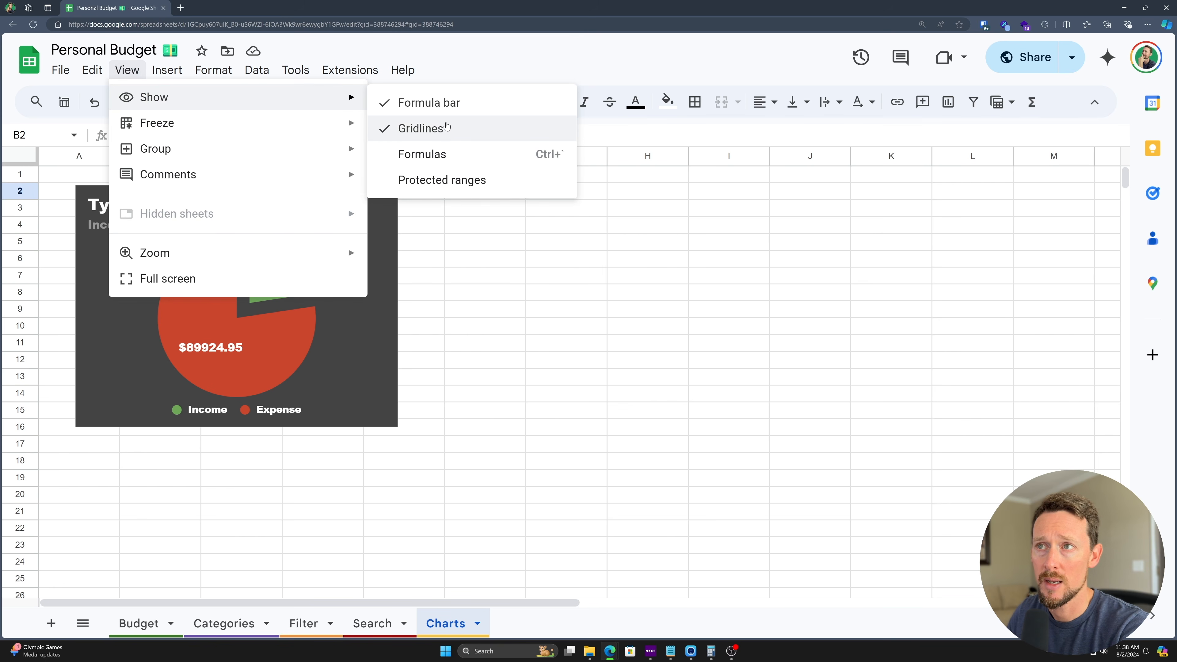
{"action": "left_click", "coordinate": [447, 128]}
{"action": "left_click", "coordinate": [323, 320]}
{"action": "mouse_move", "coordinate": [323, 321]}
{"action": "left_mouse_down"}
{"action": "mouse_move", "coordinate": [299, 325]}
{"action": "mouse_move", "coordinate": [294, 307]}
{"action": "mouse_move", "coordinate": [307, 305]}
{"action": "left_mouse_up"}
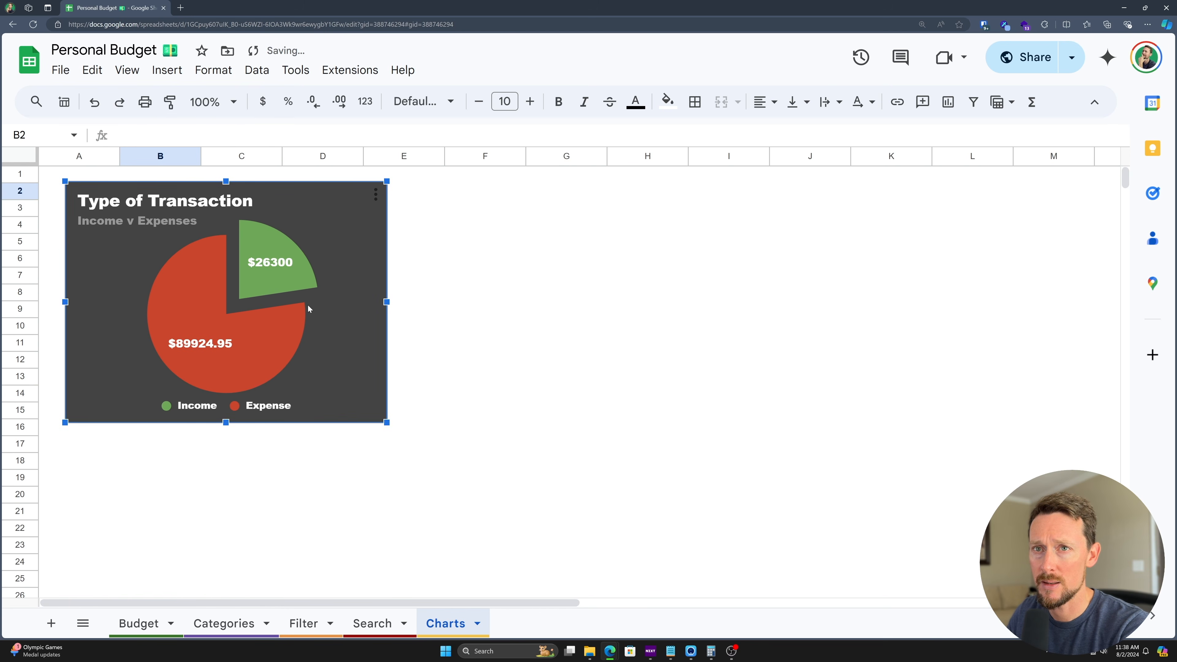
{"action": "left_click", "coordinate": [376, 193]}
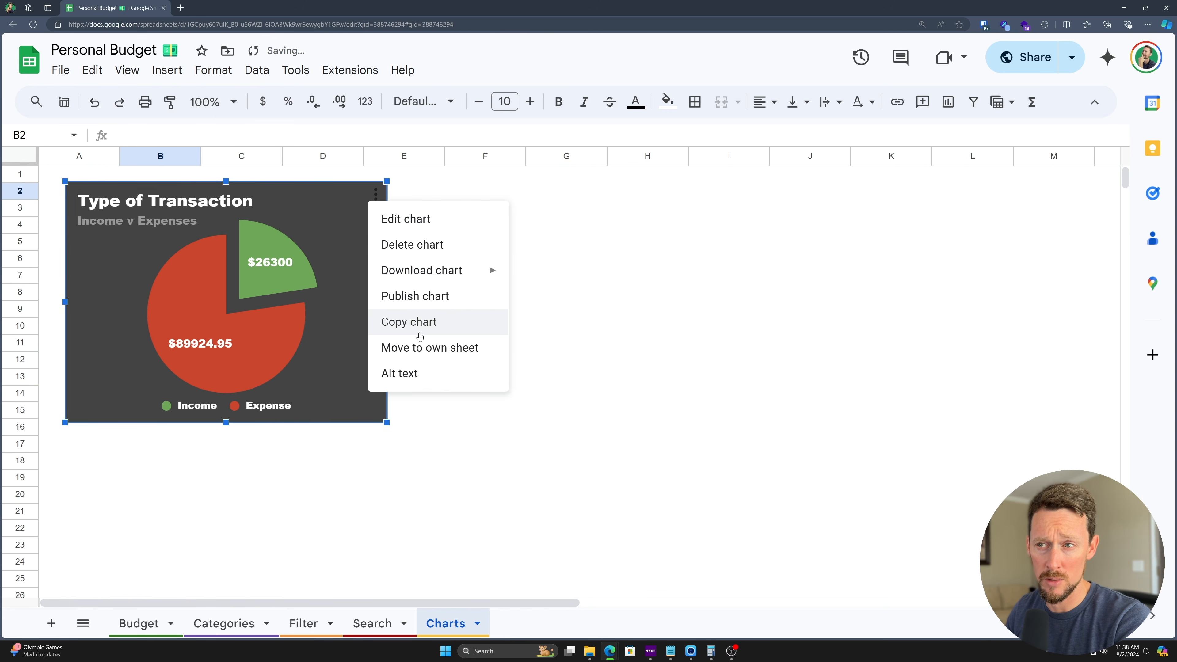
- Move the pie chart onto its own Chart3 sheet and look at its download and publish options
{"action": "left_click", "coordinate": [427, 353]}
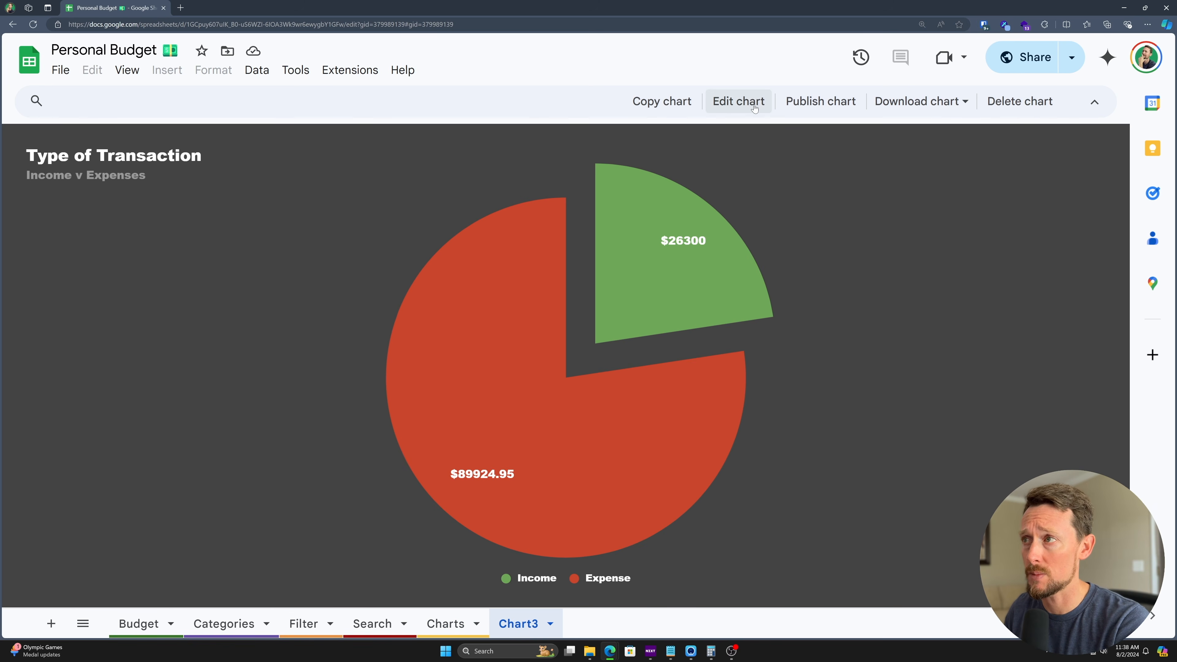
{"action": "left_click", "coordinate": [739, 102]}
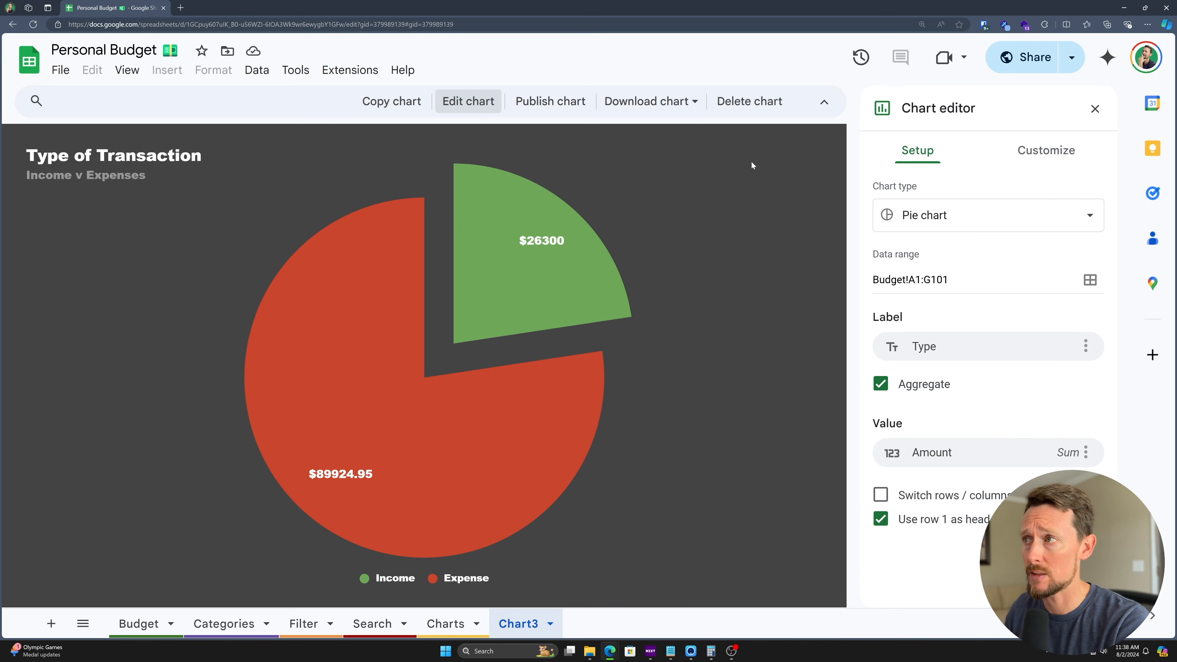
{"action": "left_click", "coordinate": [1094, 110]}
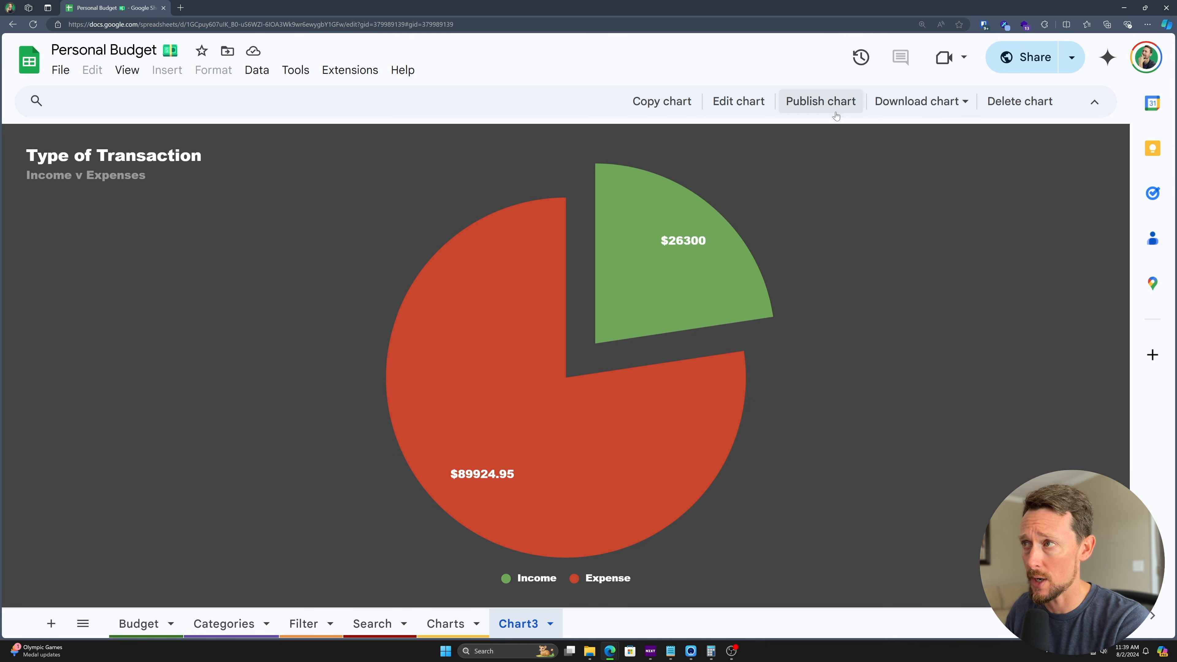
{"action": "left_click", "coordinate": [922, 102]}
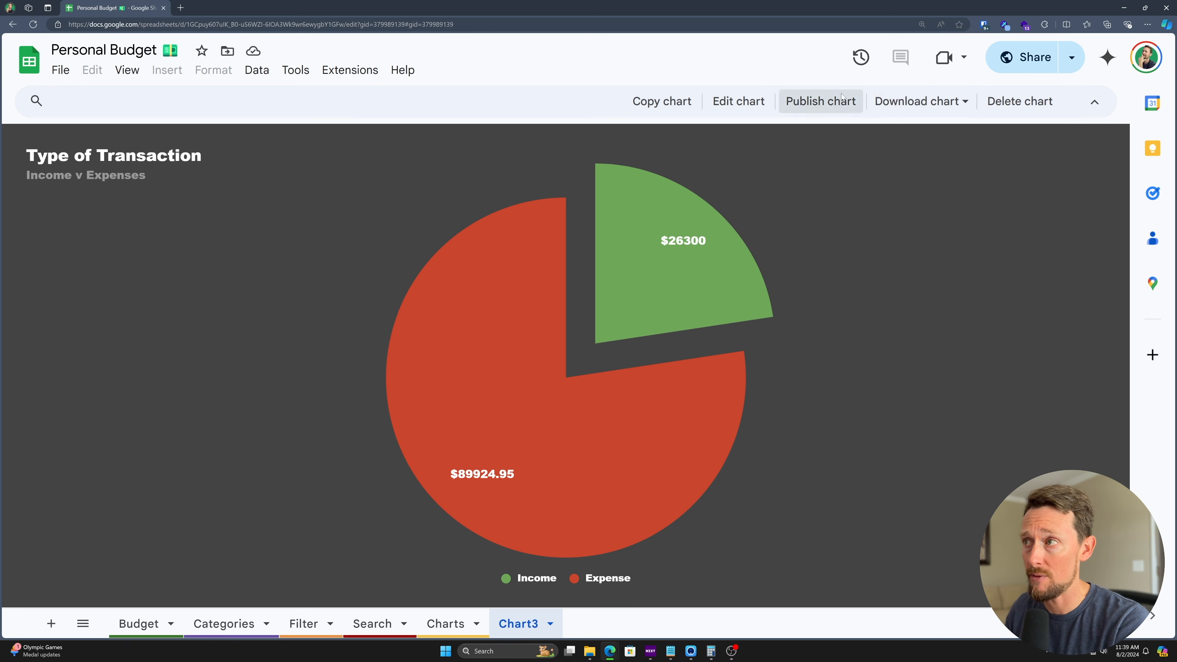
{"action": "left_click", "coordinate": [820, 102]}
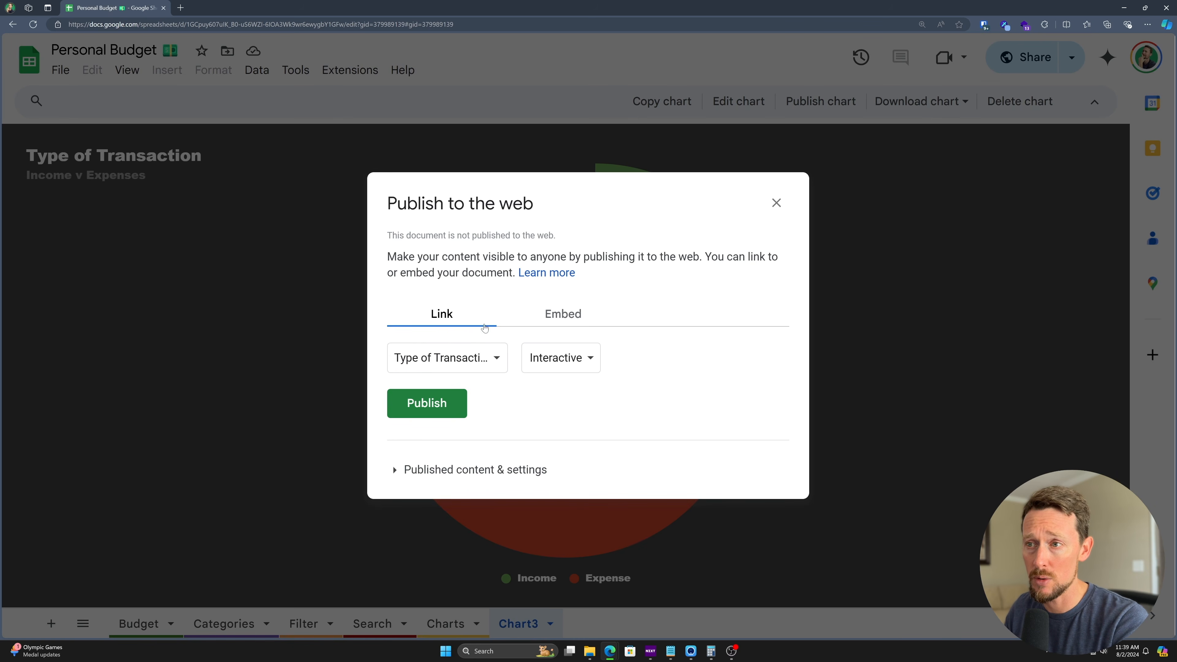
- Review the Link and Embed publishing options, close without publishing, and return to Charts
{"action": "left_click", "coordinate": [571, 366]}
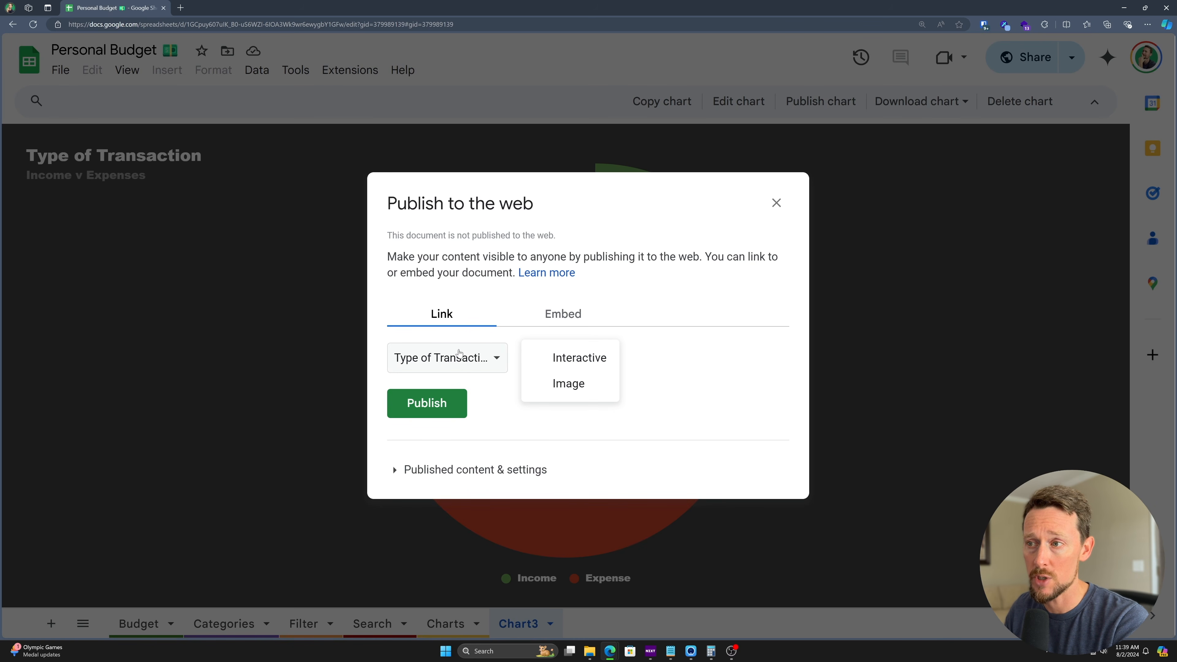
{"action": "left_click", "coordinate": [462, 365]}
{"action": "left_click", "coordinate": [573, 357]}
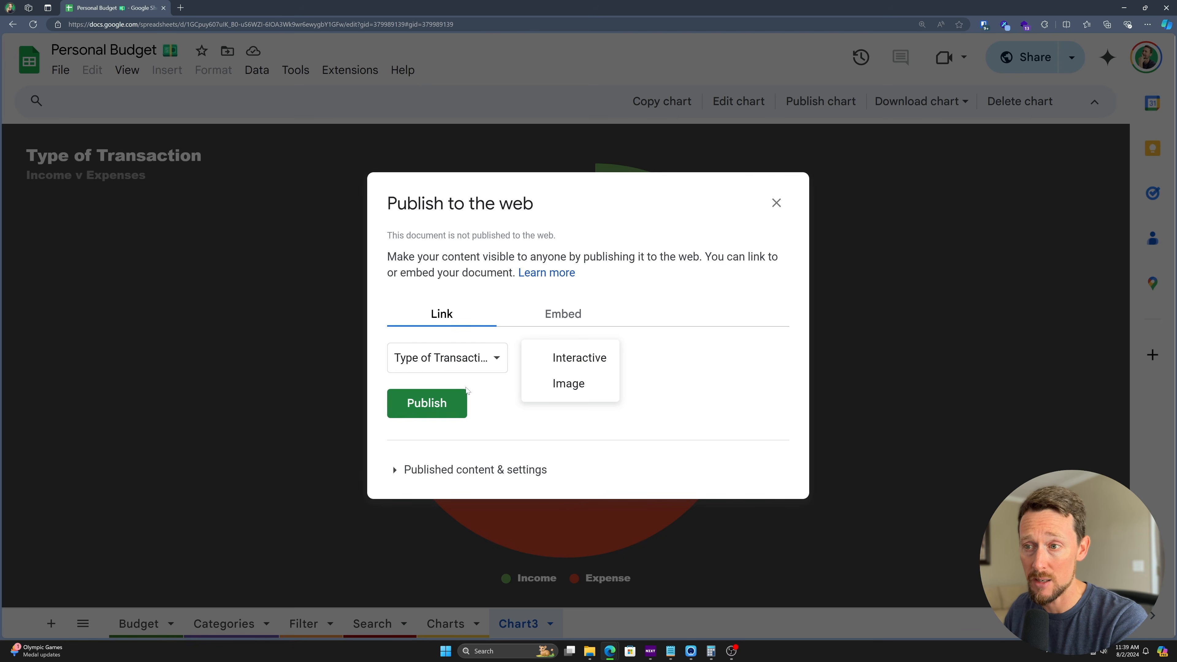
{"action": "left_click", "coordinate": [563, 310]}
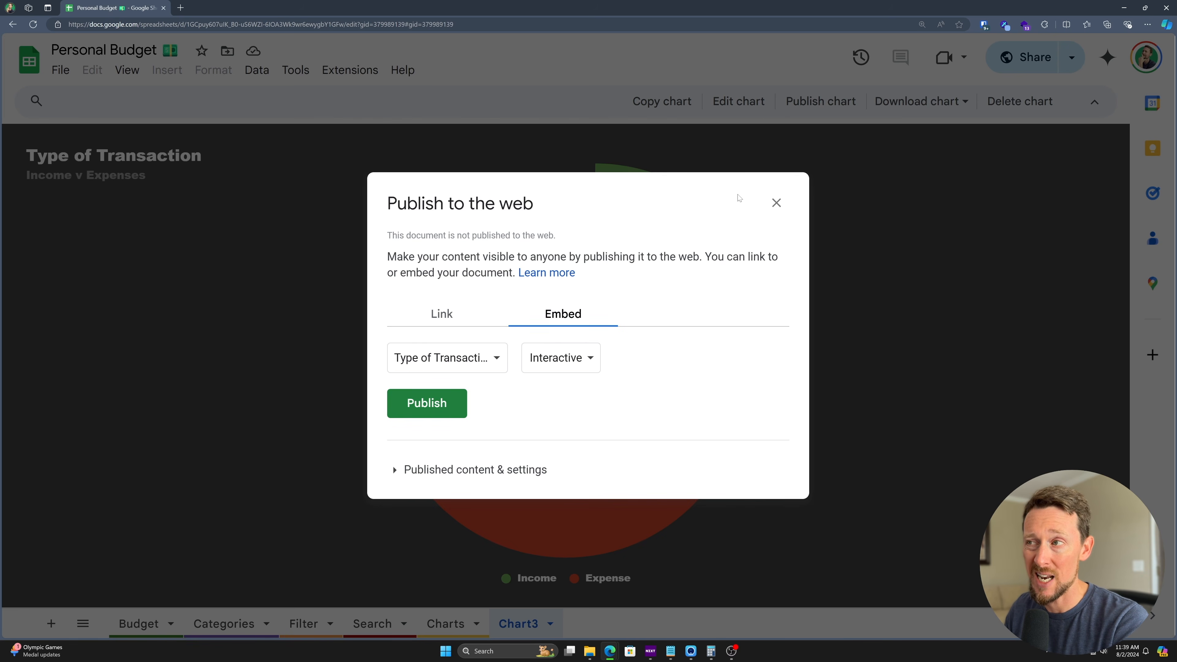
{"action": "left_click", "coordinate": [776, 202]}
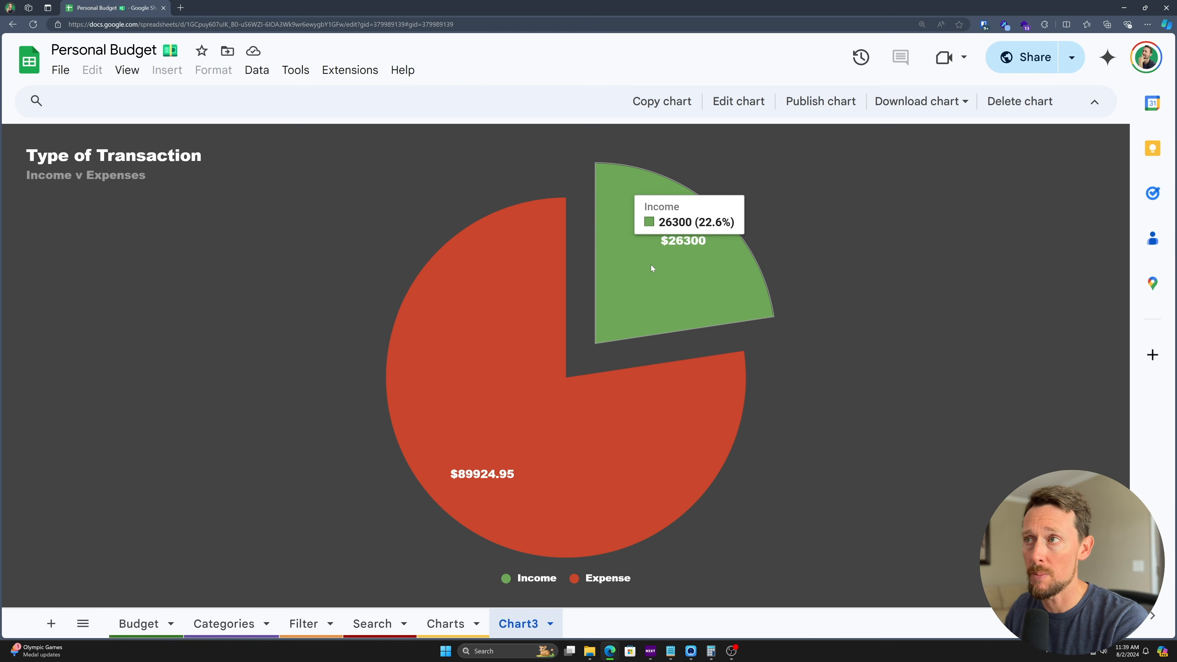
{"action": "left_click", "coordinate": [438, 626]}
{"action": "left_click", "coordinate": [541, 622]}
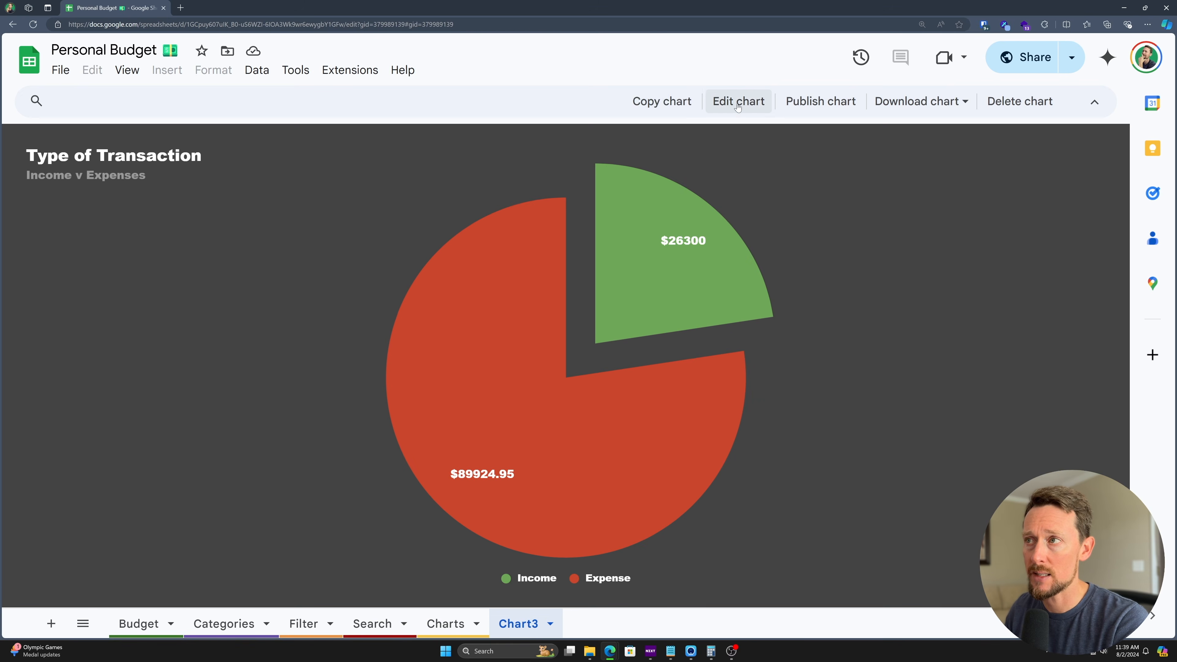
{"action": "left_click", "coordinate": [454, 621]}
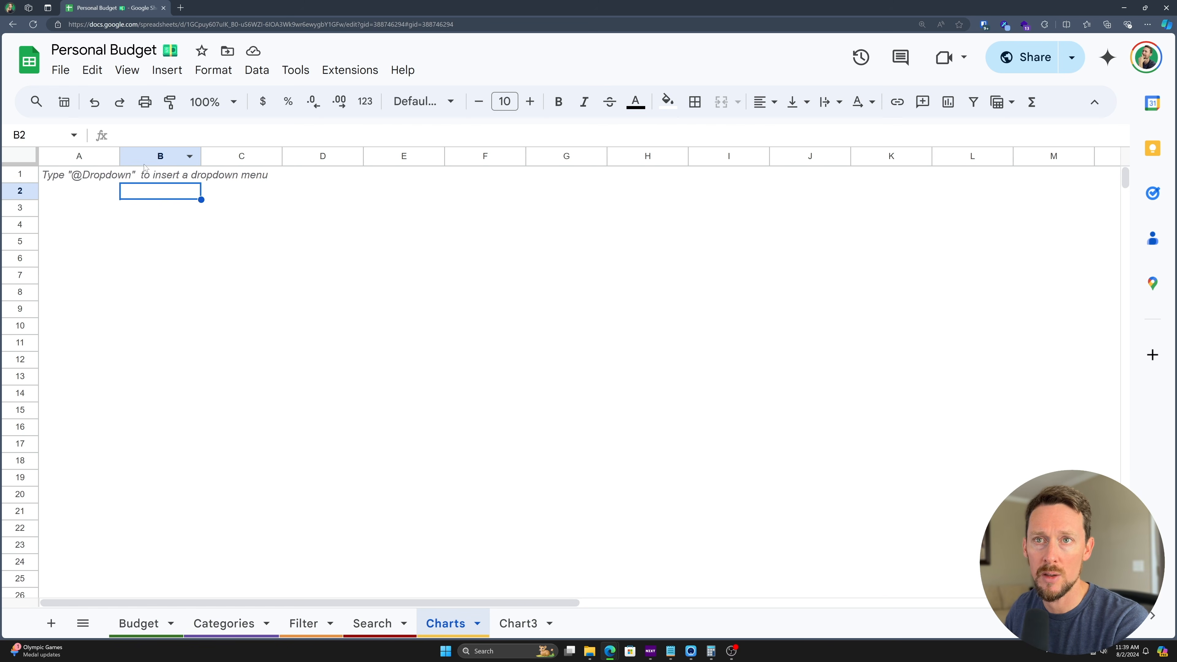
- Paste the pie chart into column A of Charts and insert a new chart at E2
{"action": "key", "text": "ctrl+v"}
{"action": "left_click_drag", "start_coordinate": [153, 224], "coordinate": [132, 240]}
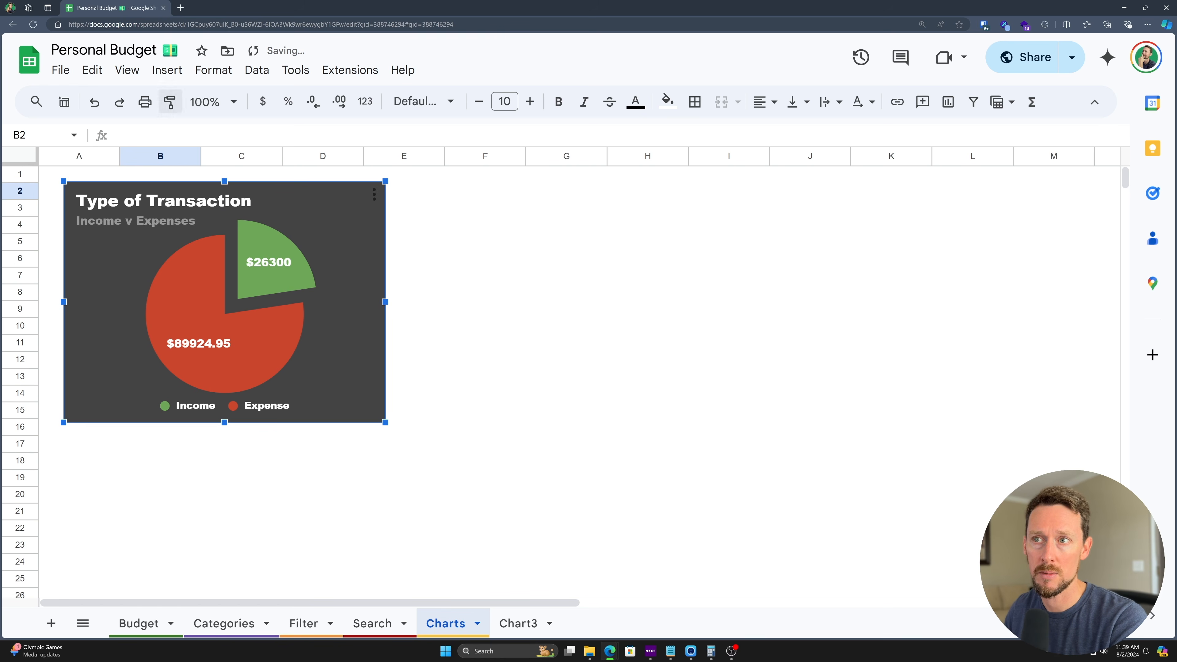
{"action": "left_click", "coordinate": [434, 194]}
{"action": "left_click", "coordinate": [180, 67]}
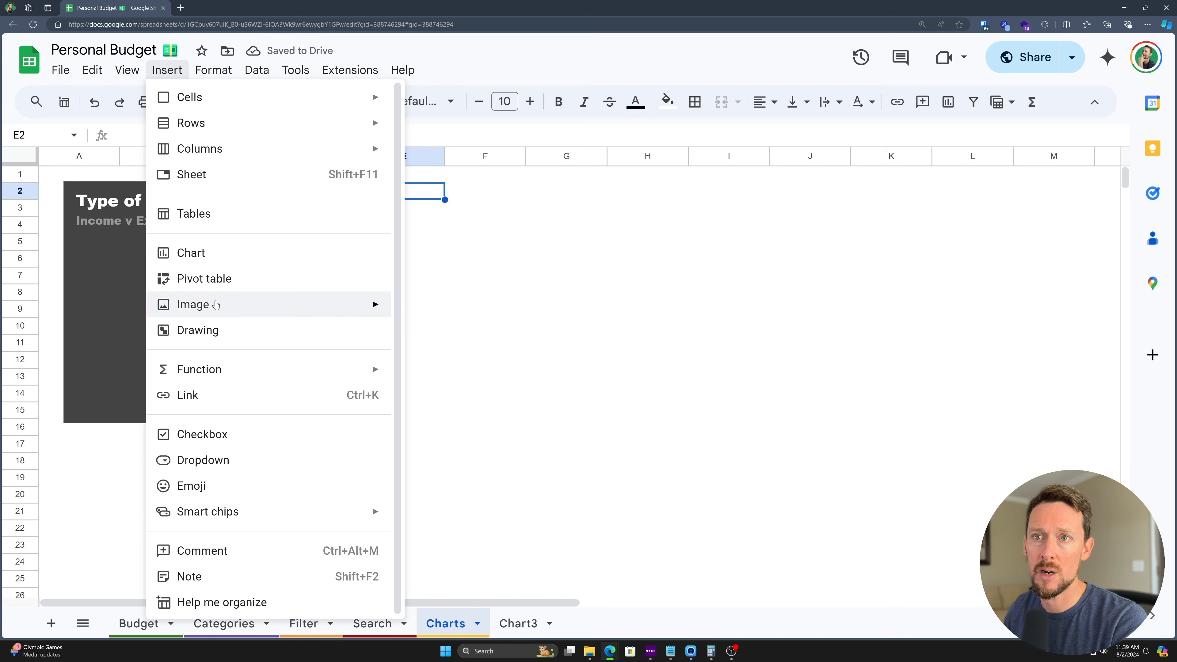
{"action": "left_click", "coordinate": [229, 253]}
- Keep it a column chart and set its data range to Budget!A1:G101
{"action": "left_click", "coordinate": [973, 215]}
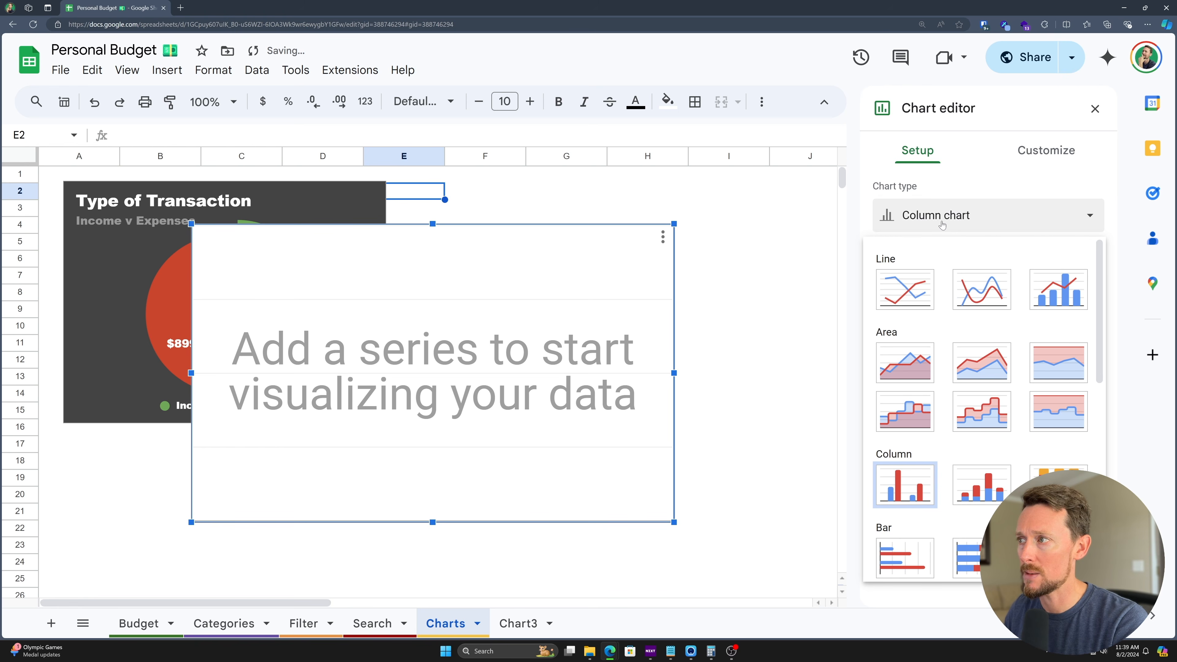
{"action": "scroll", "coordinate": [909, 394], "scroll_direction": "down", "scroll_amount": 2}
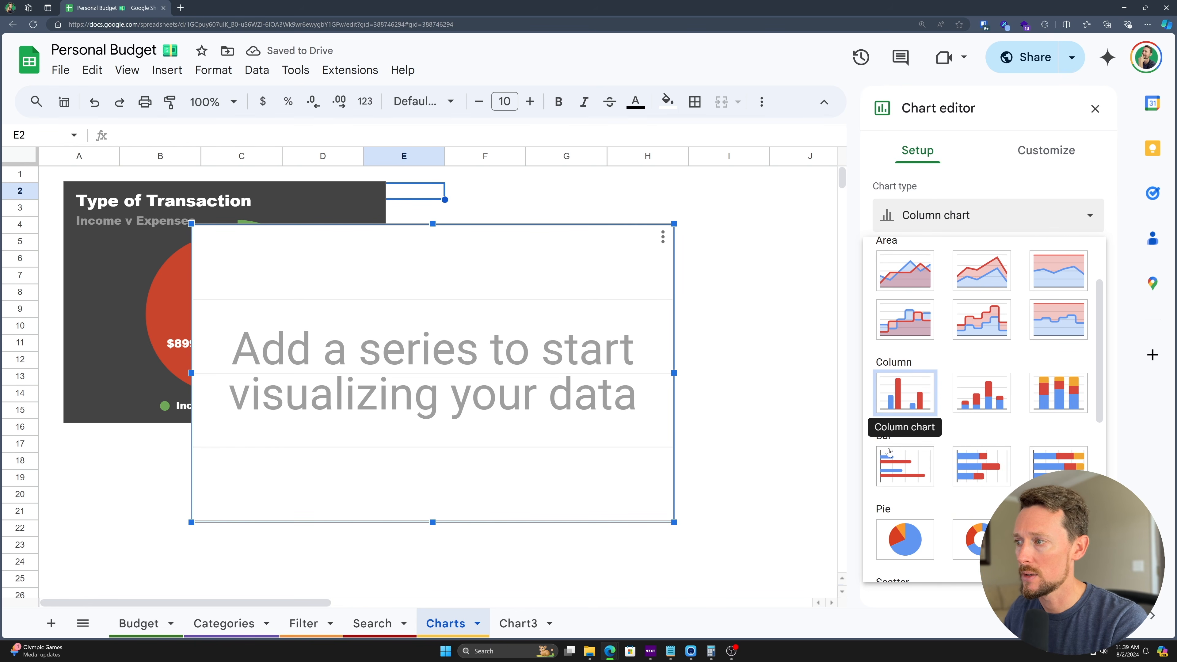
{"action": "left_click", "coordinate": [904, 392]}
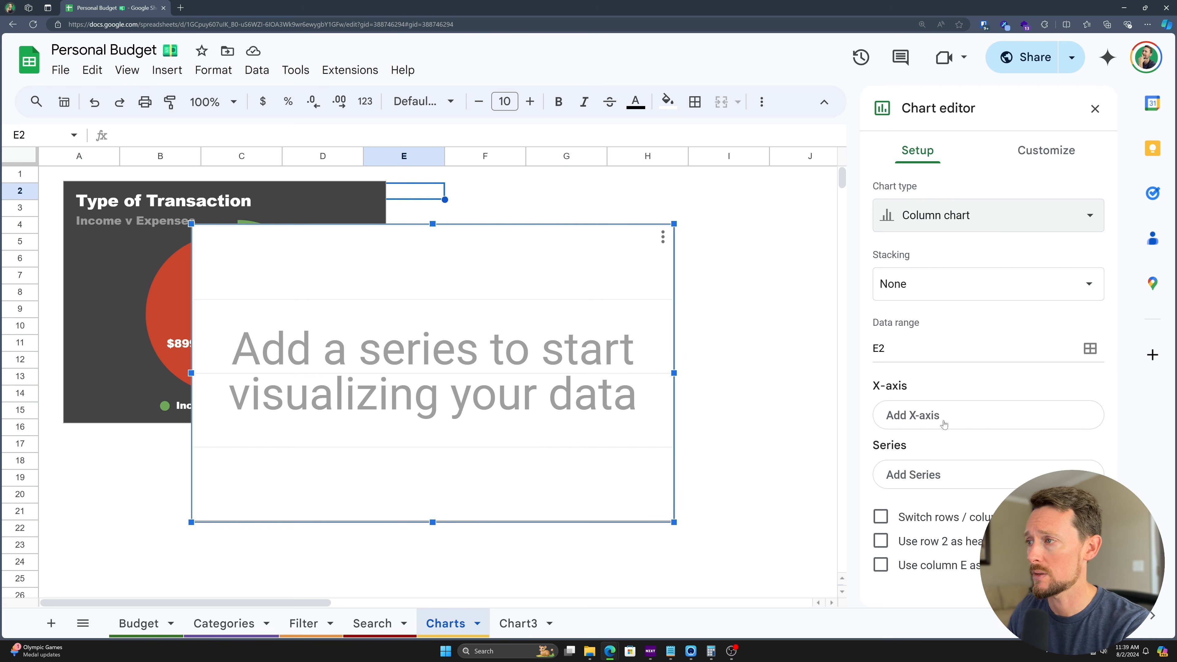
{"action": "left_click", "coordinate": [939, 343]}
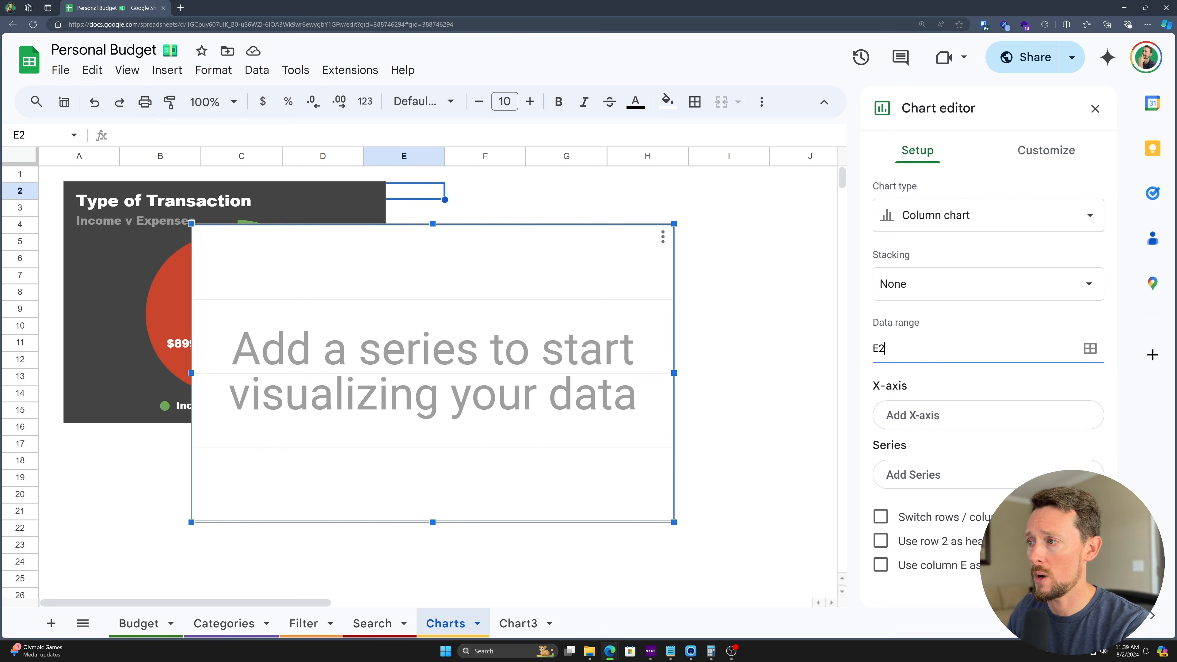
{"action": "left_click", "coordinate": [1091, 347]}
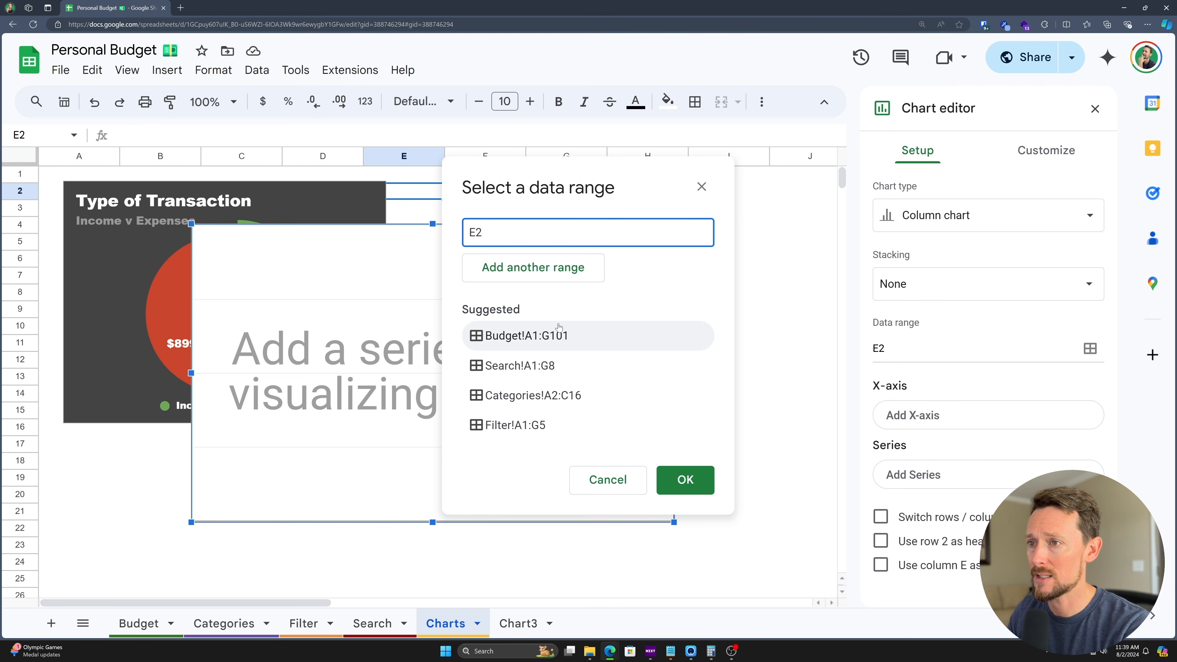
{"action": "left_click", "coordinate": [505, 347]}
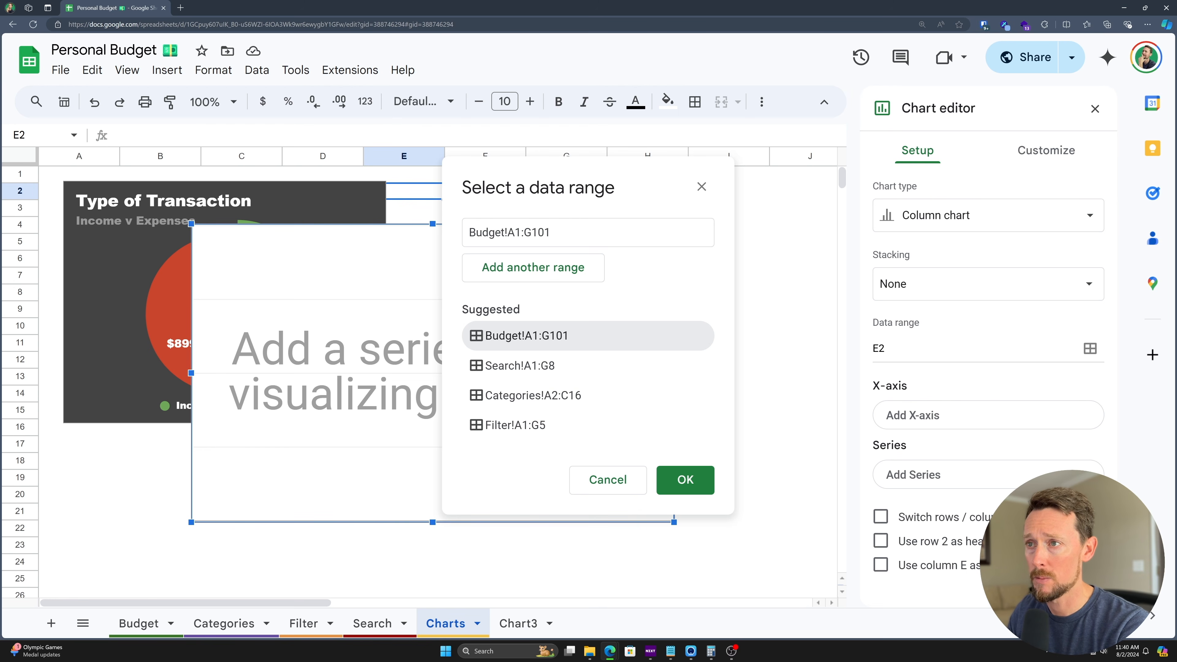
{"action": "left_click", "coordinate": [508, 339]}
- Confirm Budget!A1:G101, remove all series, and use aggregated Category as the X-axis
{"action": "left_click", "coordinate": [690, 481]}
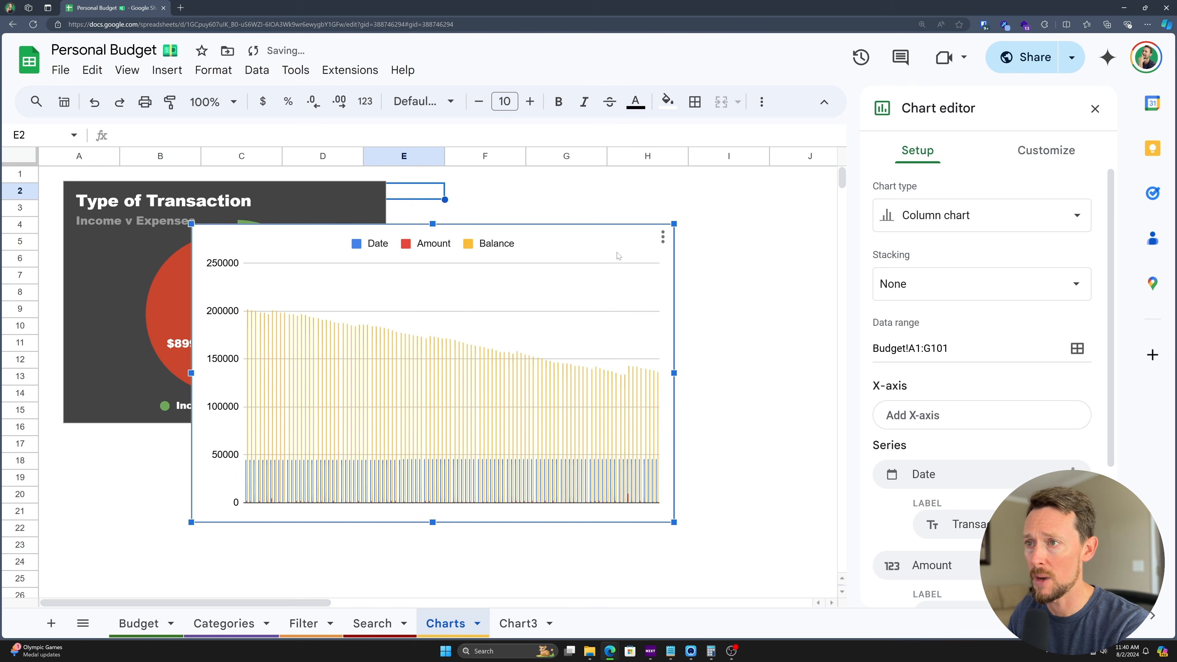
{"action": "scroll", "coordinate": [943, 353], "scroll_direction": "down", "scroll_amount": 4}
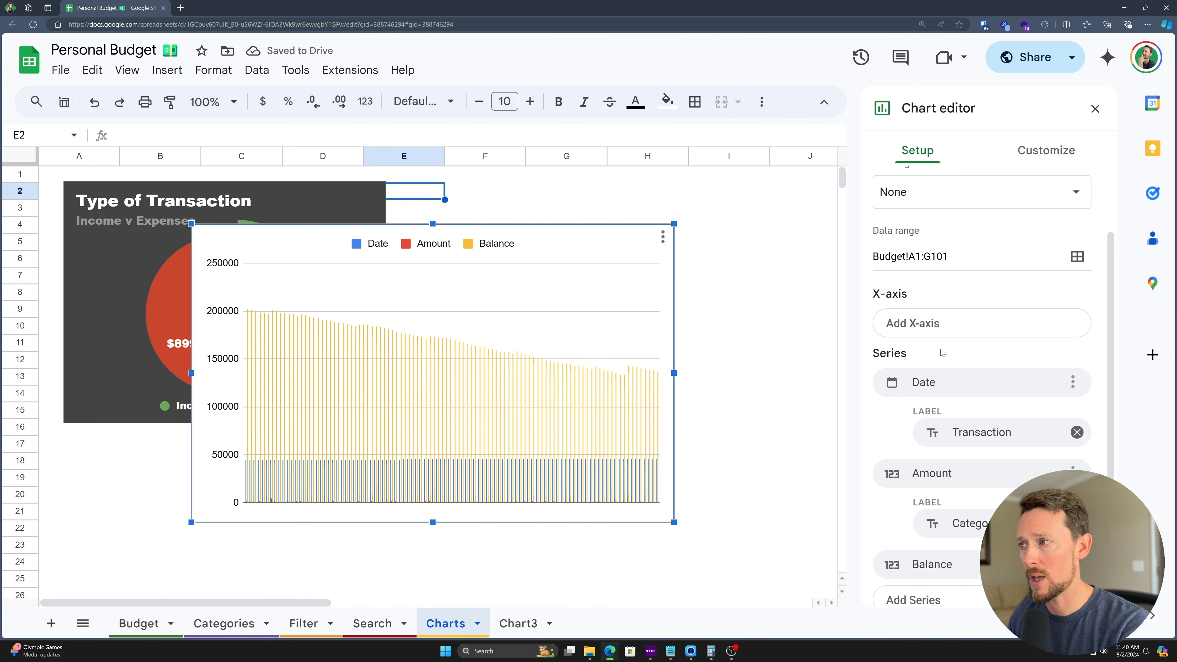
{"action": "scroll", "coordinate": [893, 349], "scroll_direction": "down", "scroll_amount": 1}
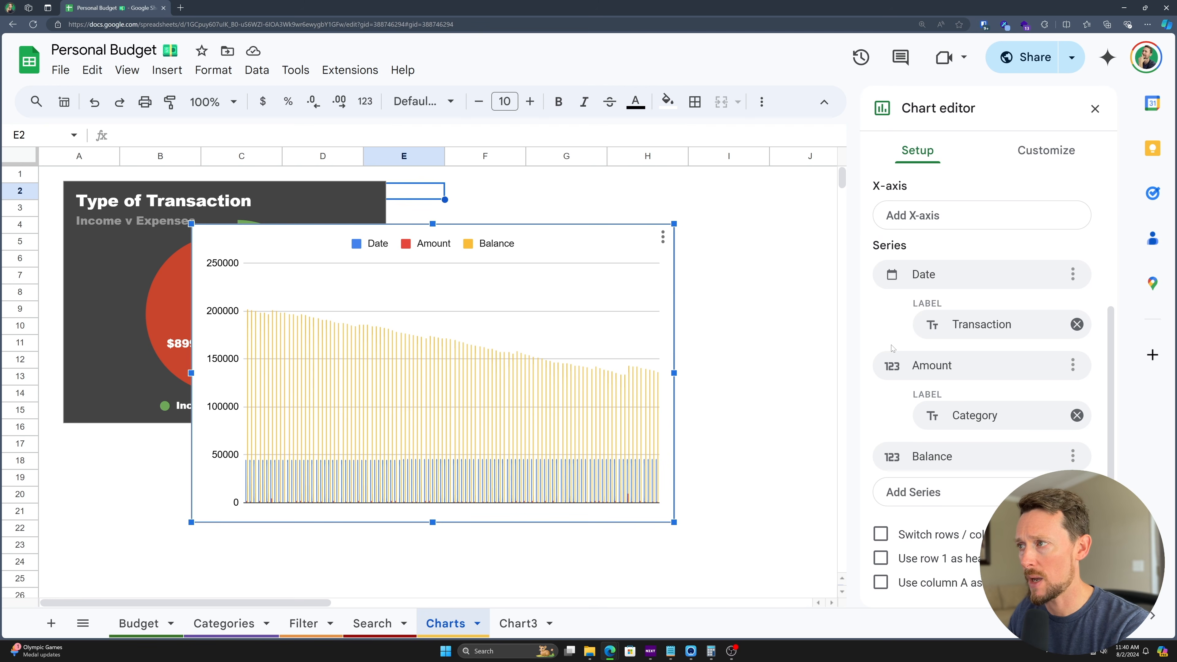
{"action": "scroll", "coordinate": [893, 348], "scroll_direction": "up", "scroll_amount": 1}
{"action": "left_click", "coordinate": [917, 269]}
{"action": "left_click", "coordinate": [919, 266]}
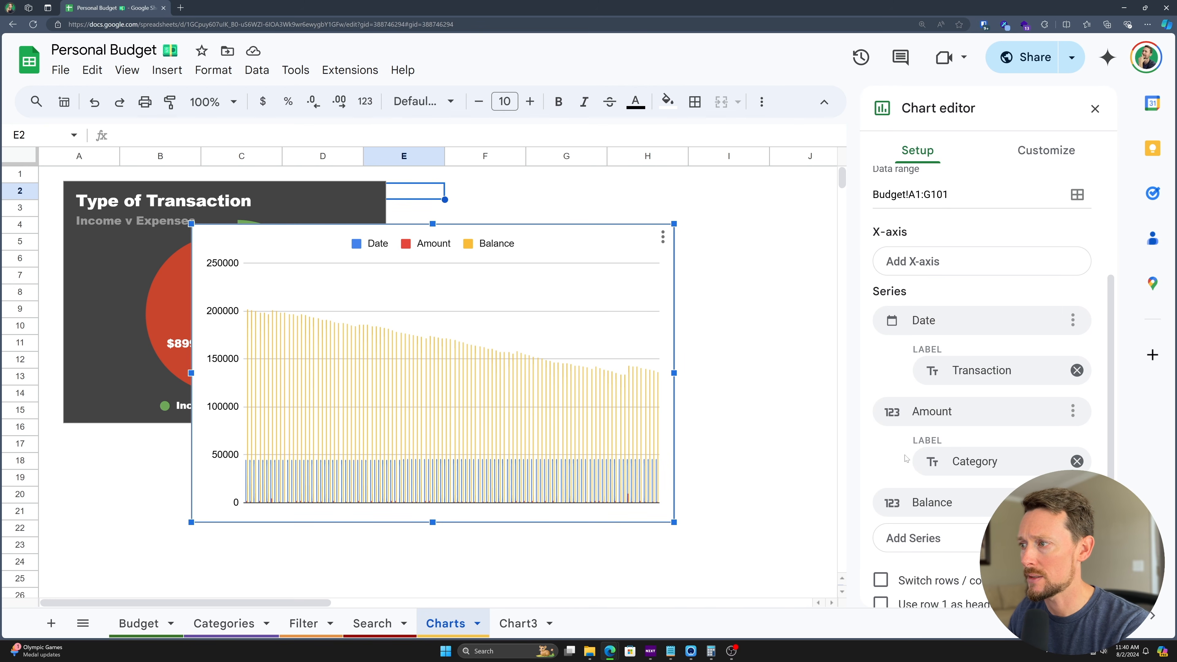
{"action": "left_click", "coordinate": [1073, 320]}
{"action": "left_click", "coordinate": [1060, 380]}
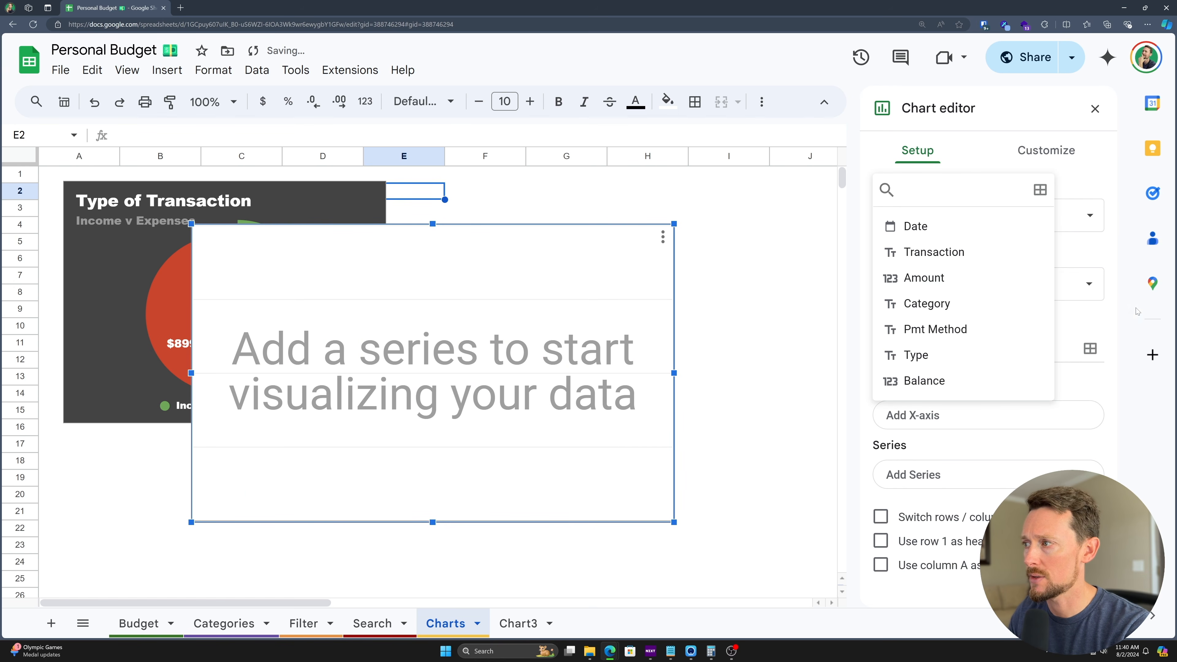
{"action": "left_click", "coordinate": [1088, 329]}
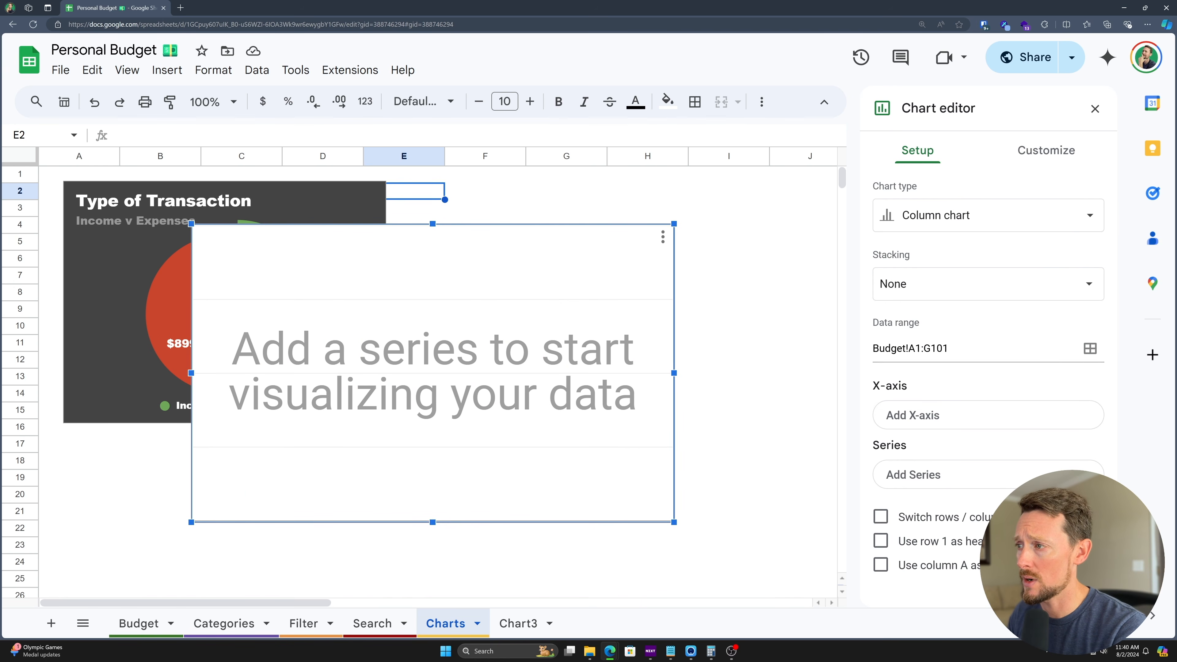
{"action": "left_click", "coordinate": [922, 414]}
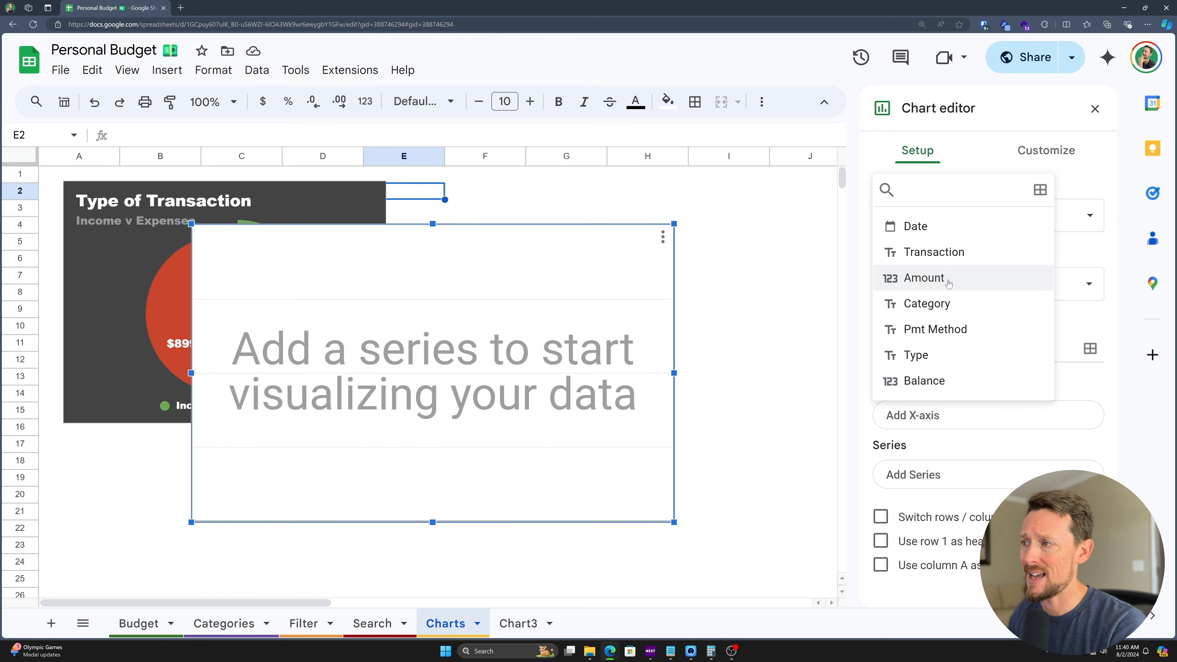
{"action": "left_click", "coordinate": [930, 311]}
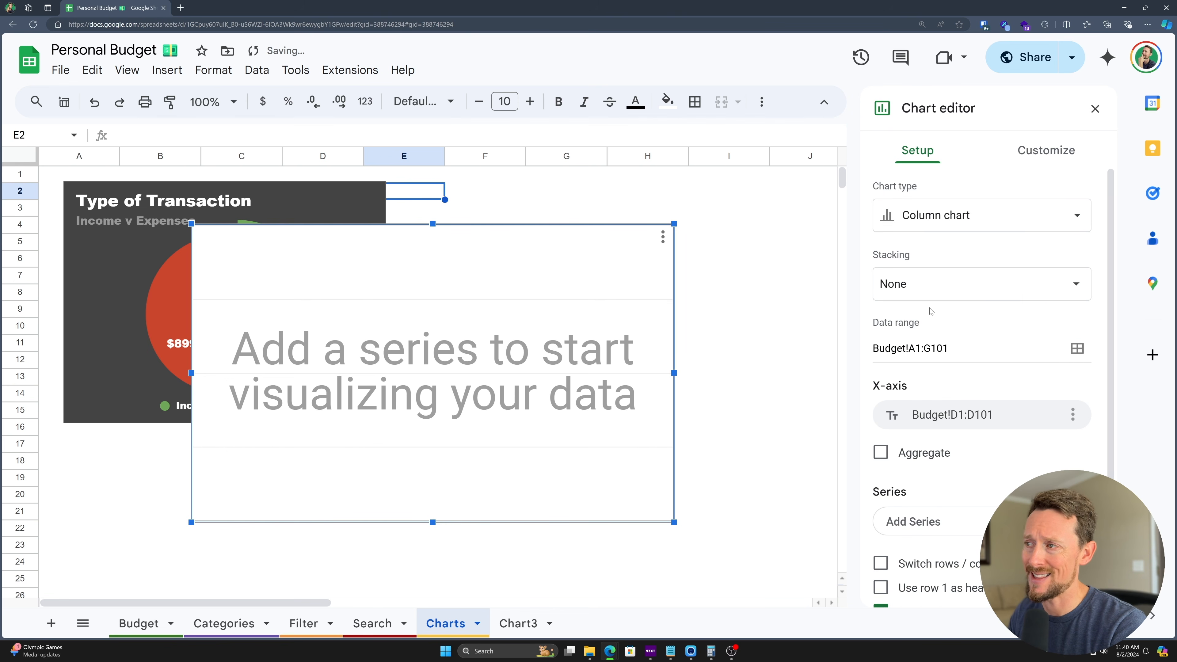
{"action": "left_click", "coordinate": [881, 453]}
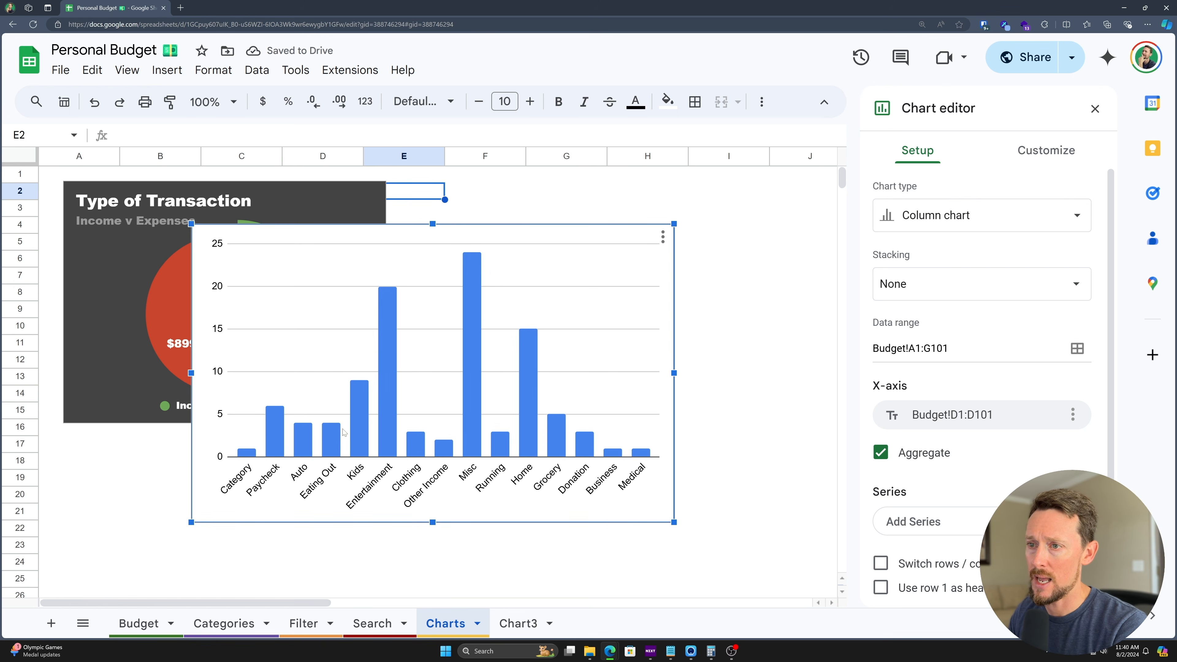
- Add Amount as the series and try Average and Count aggregation
{"action": "scroll", "coordinate": [442, 414], "scroll_direction": "down", "scroll_amount": 1}
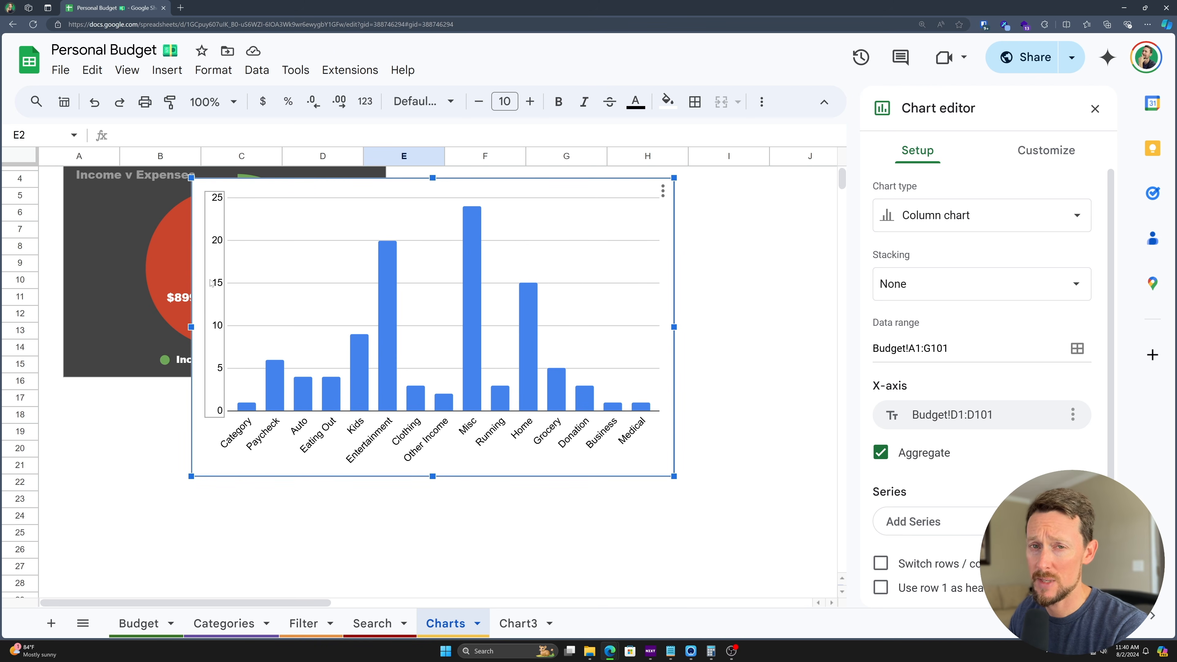
{"action": "left_click", "coordinate": [921, 522]}
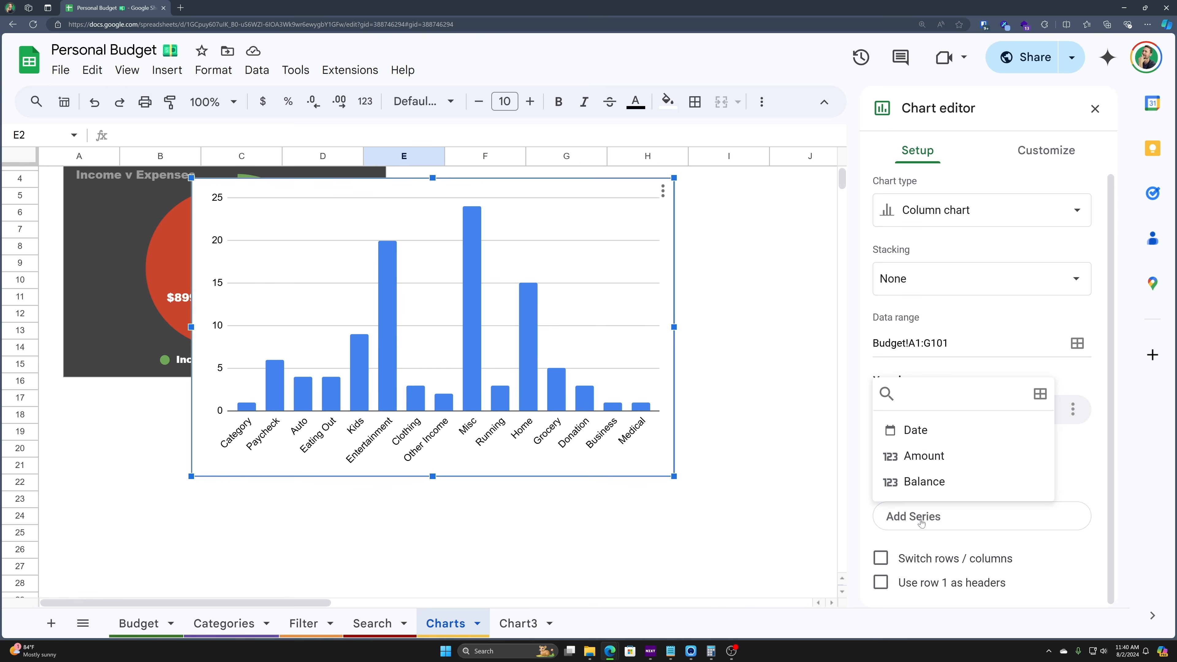
{"action": "left_click", "coordinate": [916, 457]}
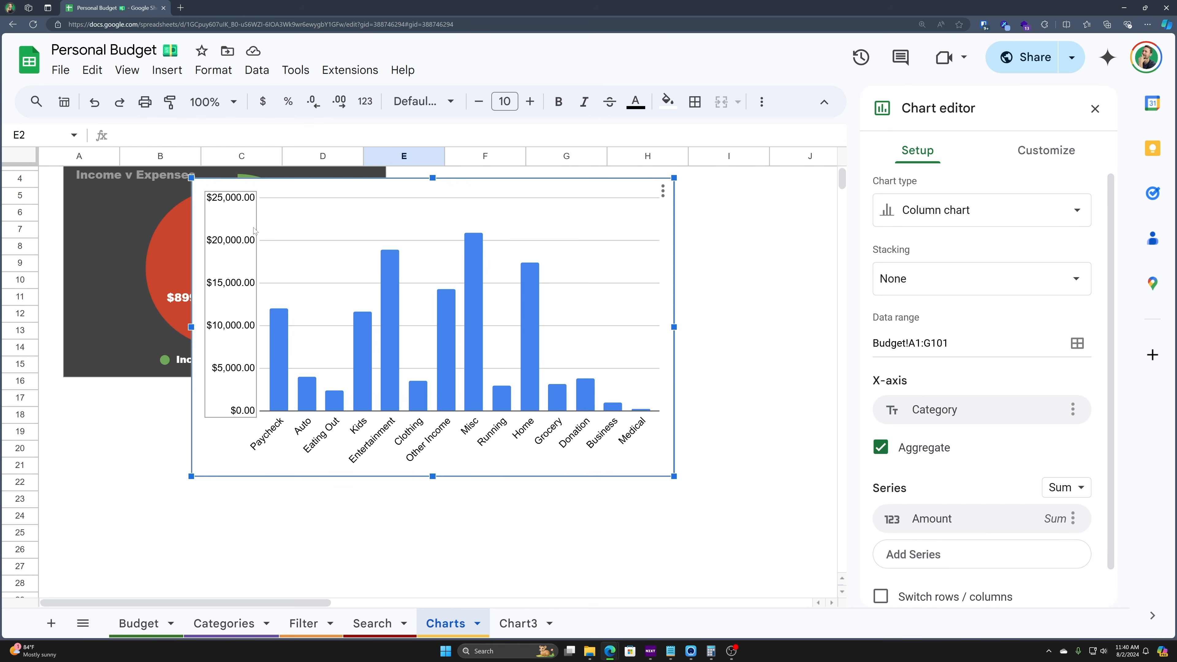
{"action": "left_click", "coordinate": [1070, 498]}
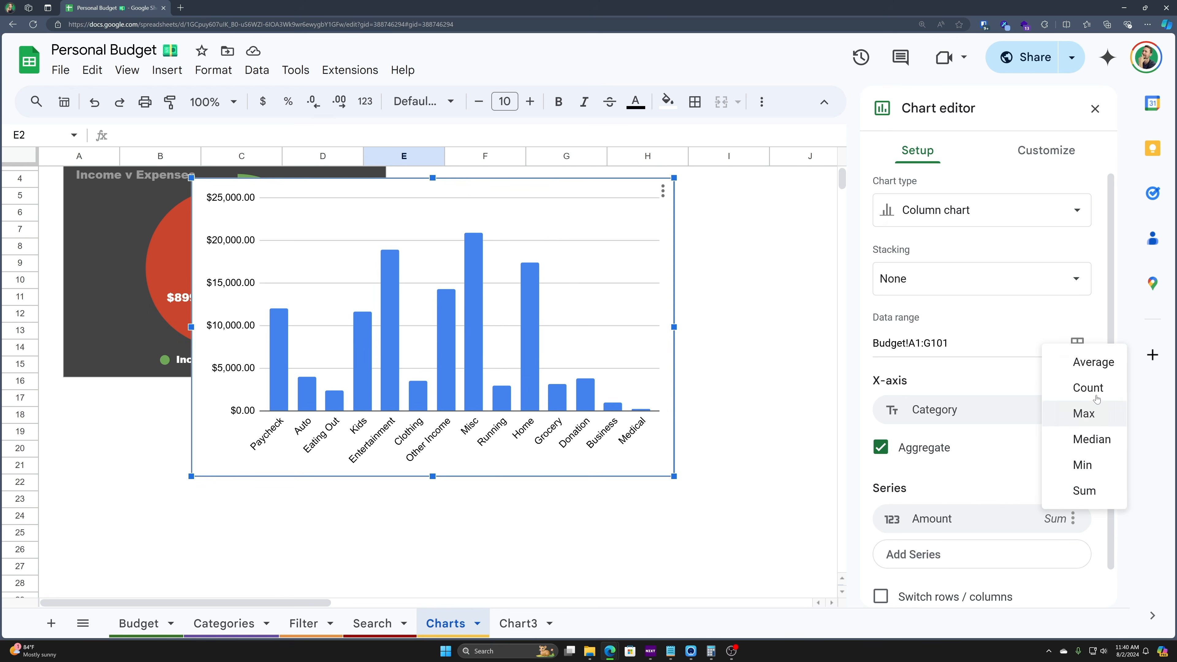
{"action": "left_click", "coordinate": [1096, 369]}
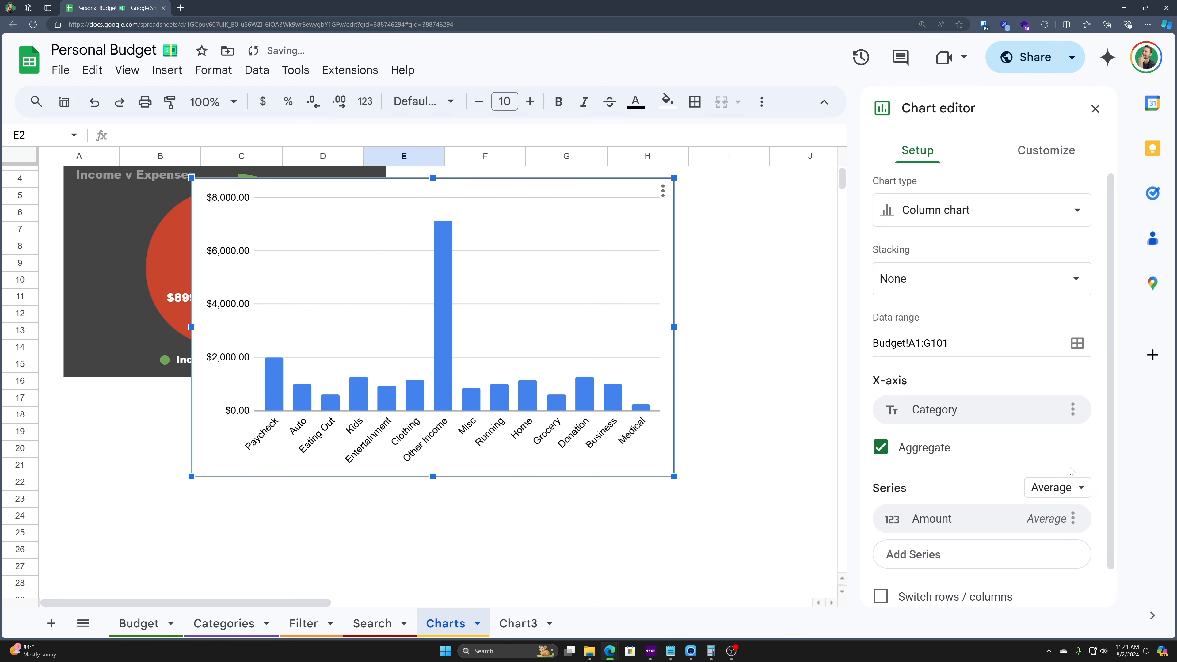
{"action": "left_click", "coordinate": [1070, 487]}
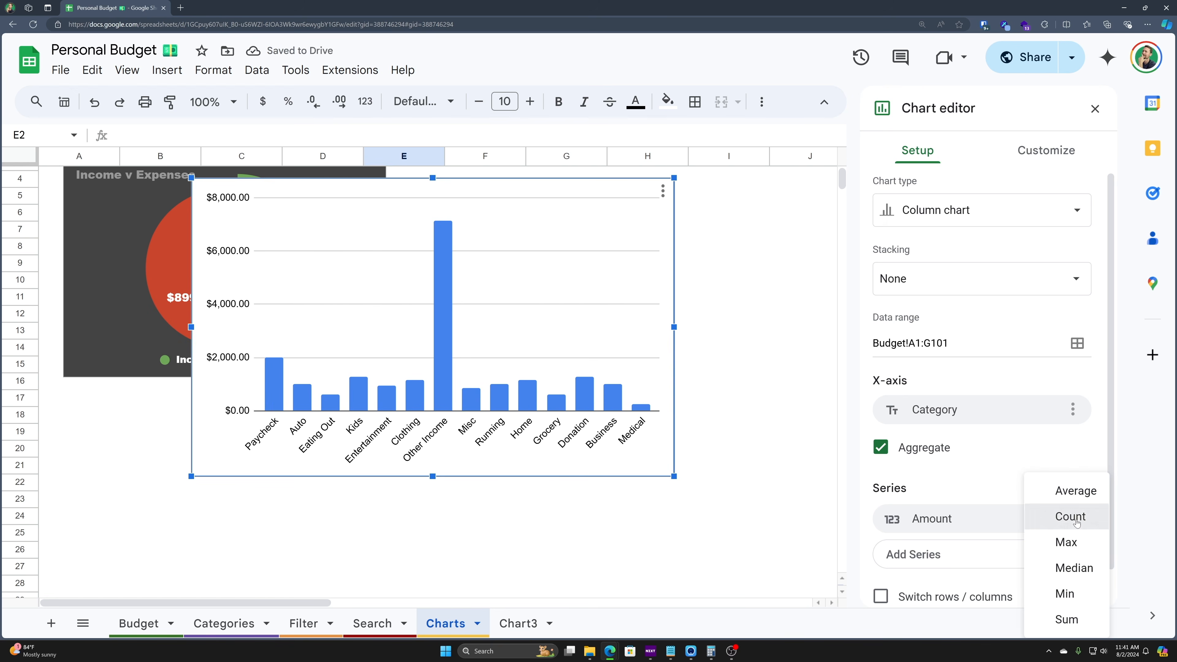
{"action": "left_click", "coordinate": [1066, 517]}
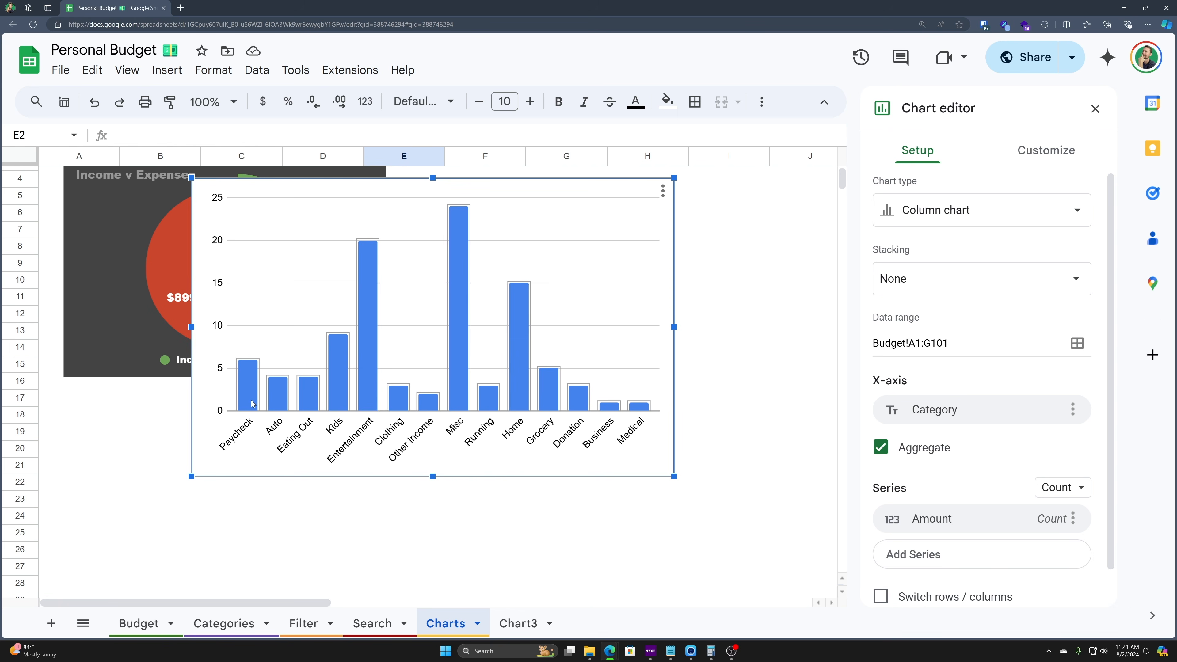
- Set the Amount series aggregation to Sum
{"action": "double_click", "coordinate": [315, 401]}
{"action": "left_click", "coordinate": [909, 152]}
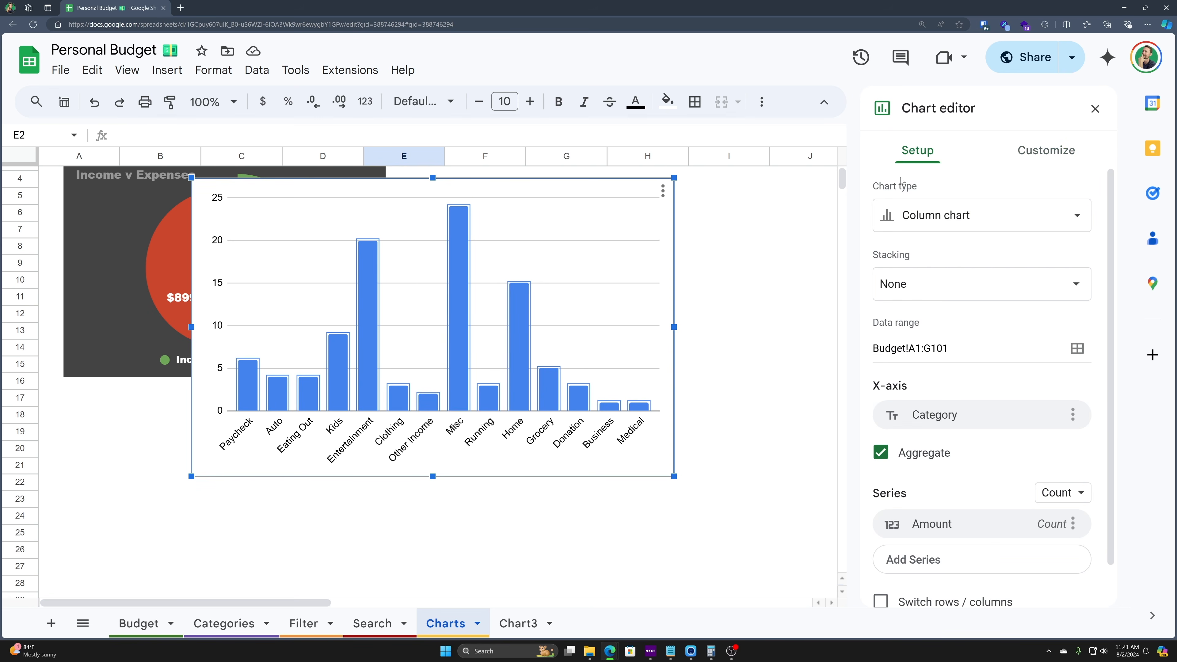
{"action": "scroll", "coordinate": [986, 412], "scroll_direction": "down", "scroll_amount": 1}
{"action": "left_click", "coordinate": [1072, 480]}
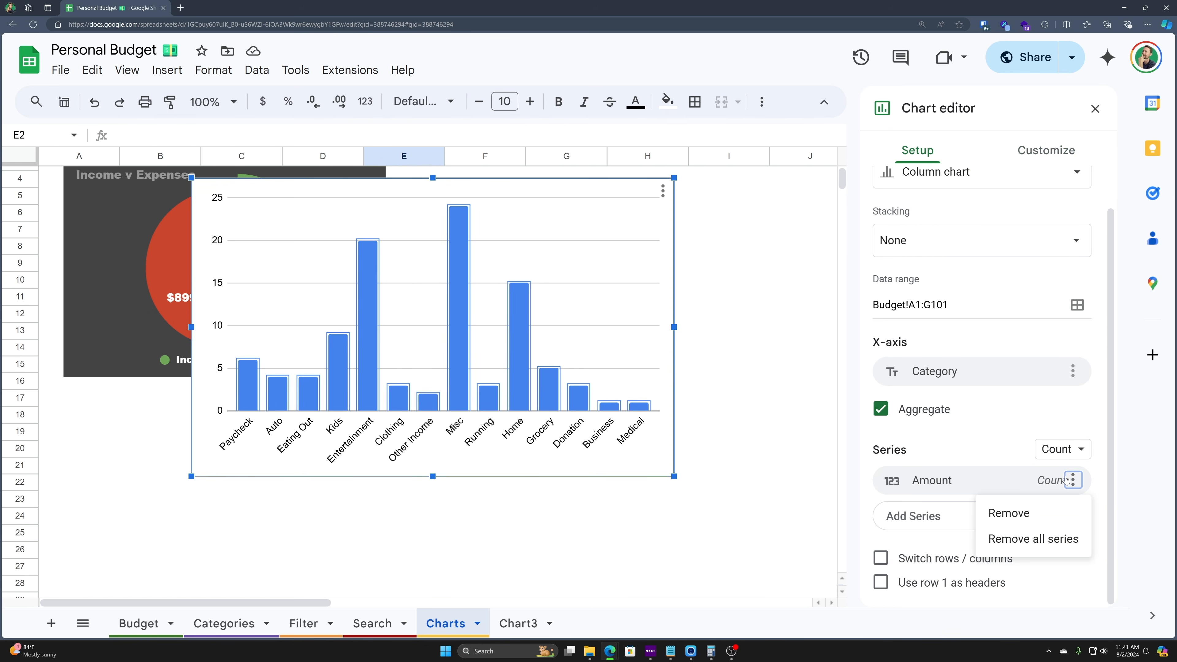
{"action": "left_click", "coordinate": [1052, 457]}
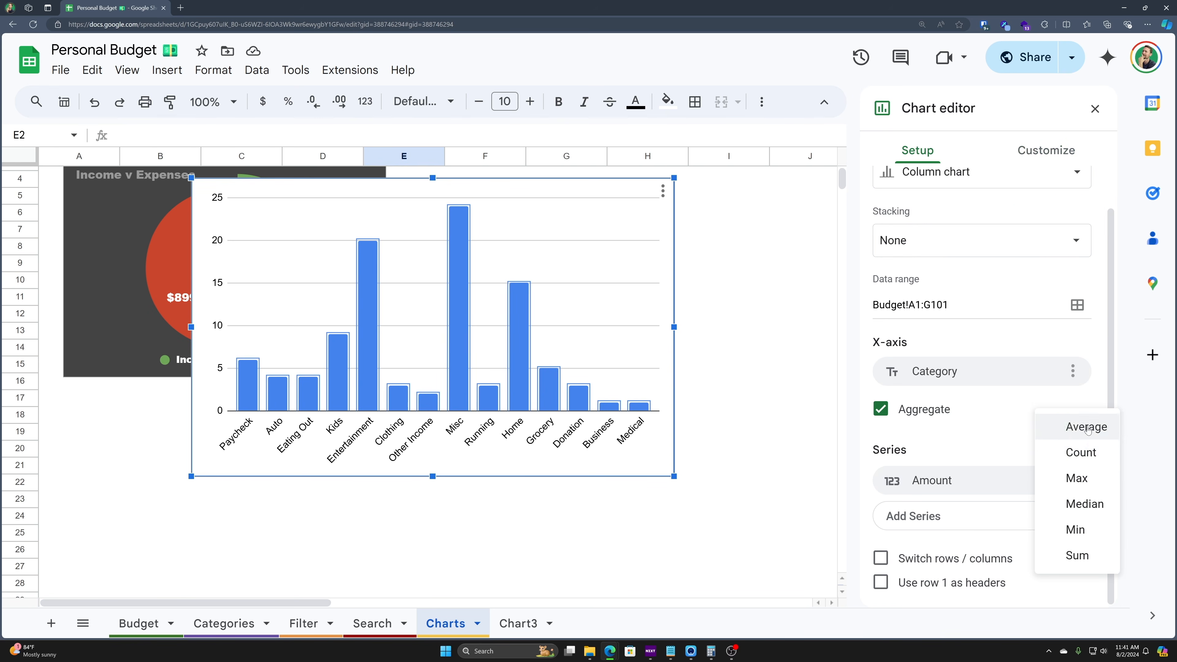
{"action": "left_click", "coordinate": [1077, 556]}
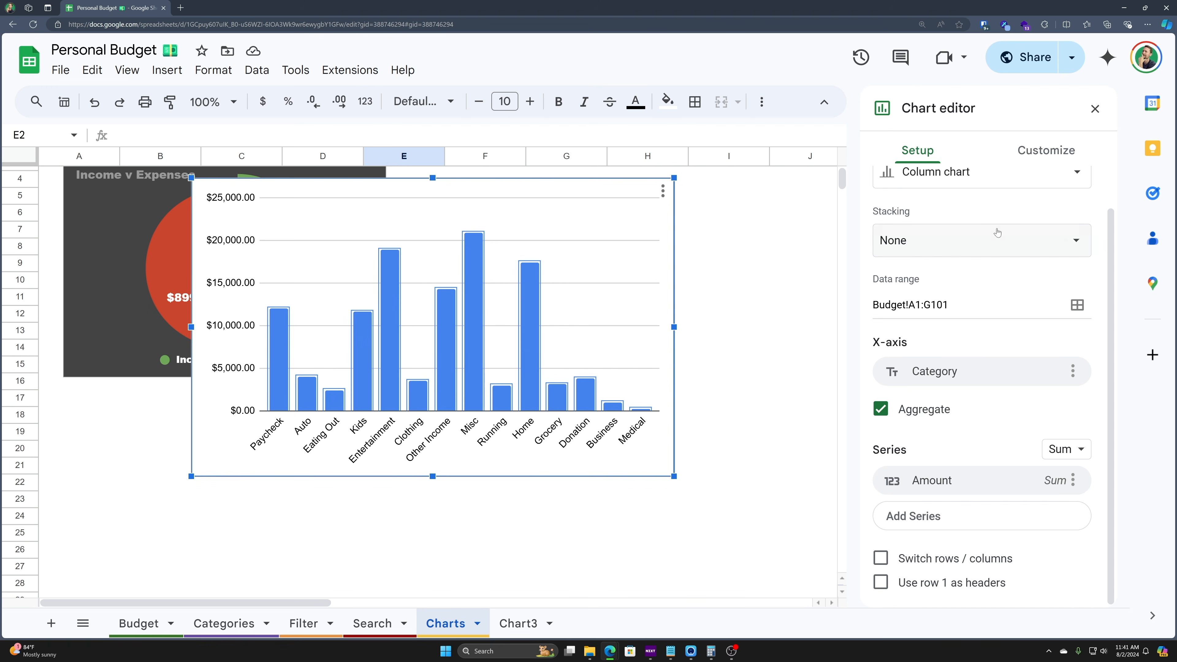
- Title the column chart 'Categories' in white
{"action": "left_click", "coordinate": [1046, 150]}
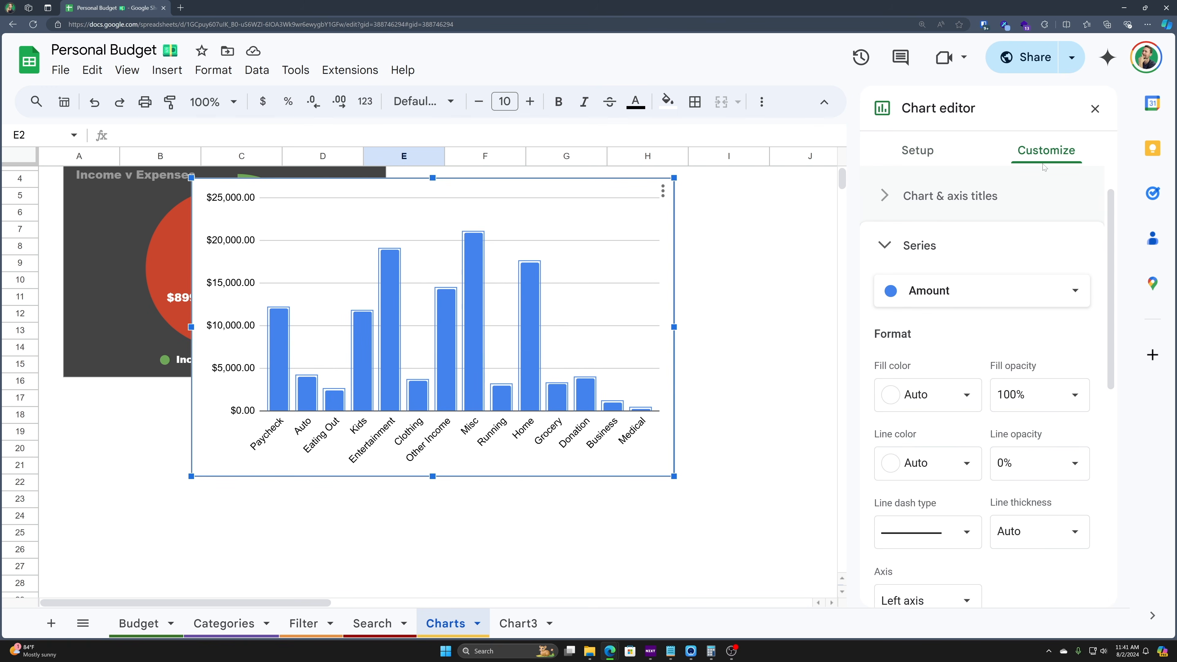
{"action": "left_click", "coordinate": [882, 196]}
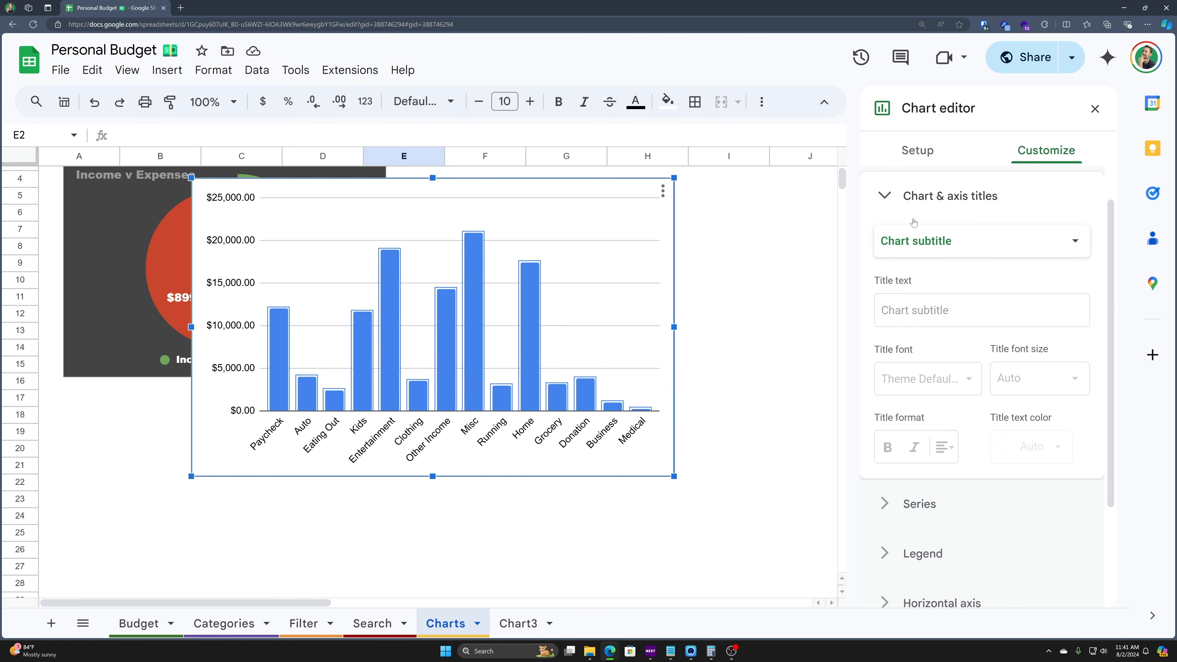
{"action": "left_click", "coordinate": [918, 242]}
{"action": "left_click", "coordinate": [930, 212]}
{"action": "left_click", "coordinate": [928, 314]}
{"action": "type", "text": "Categories"}
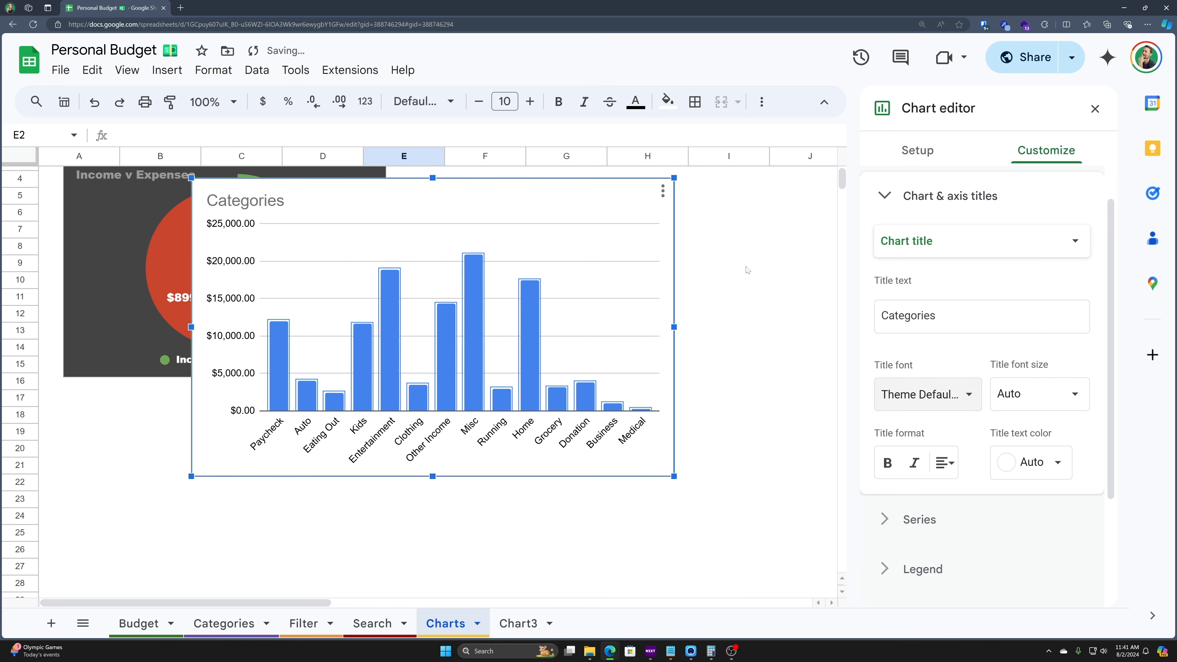
{"action": "left_click", "coordinate": [1037, 448]}
{"action": "left_click", "coordinate": [1051, 226]}
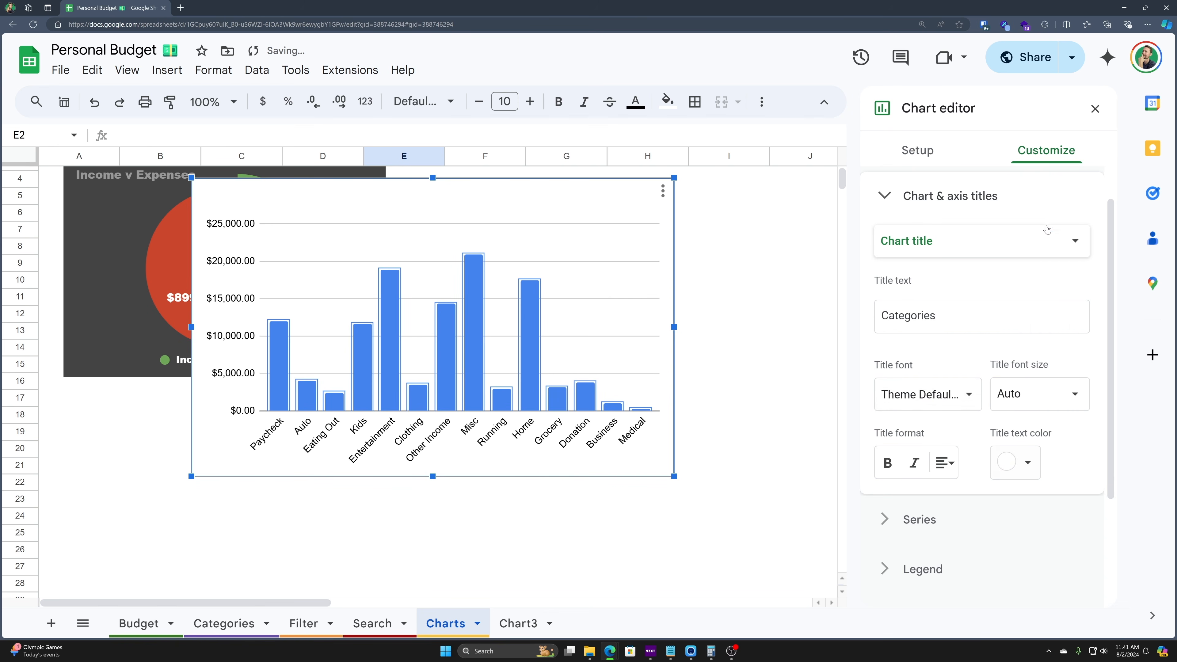
- Give the chart a dark gray background and border and the Wide font
{"action": "left_click", "coordinate": [941, 204]}
{"action": "left_click", "coordinate": [912, 255]}
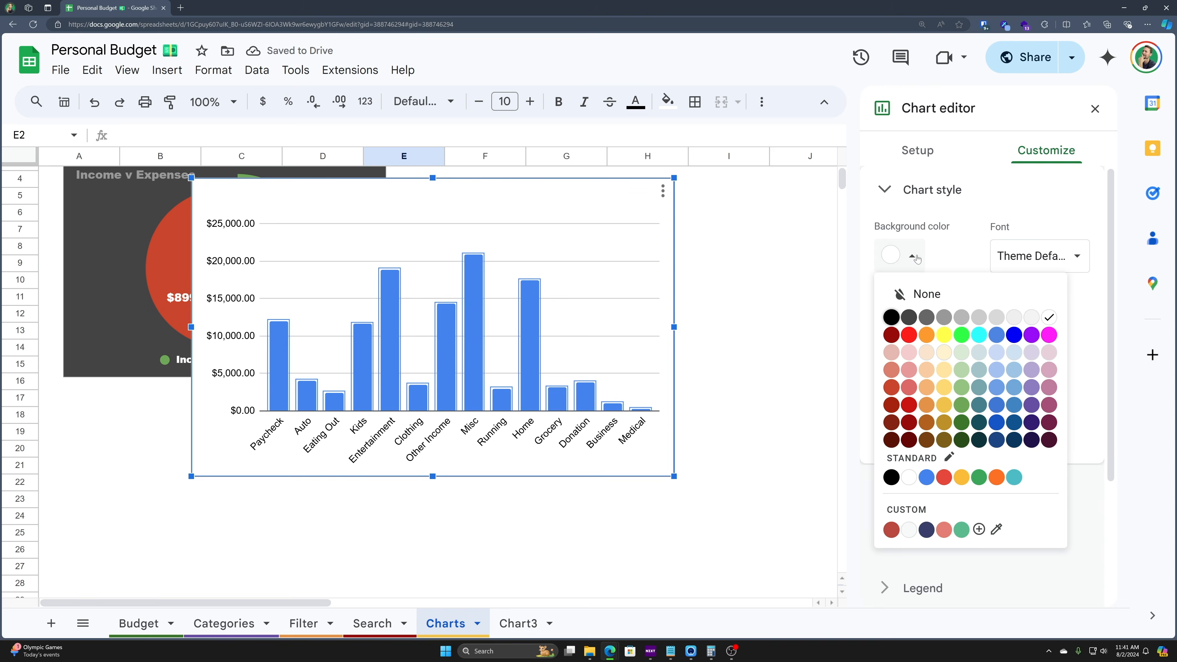
{"action": "left_click", "coordinate": [908, 322]}
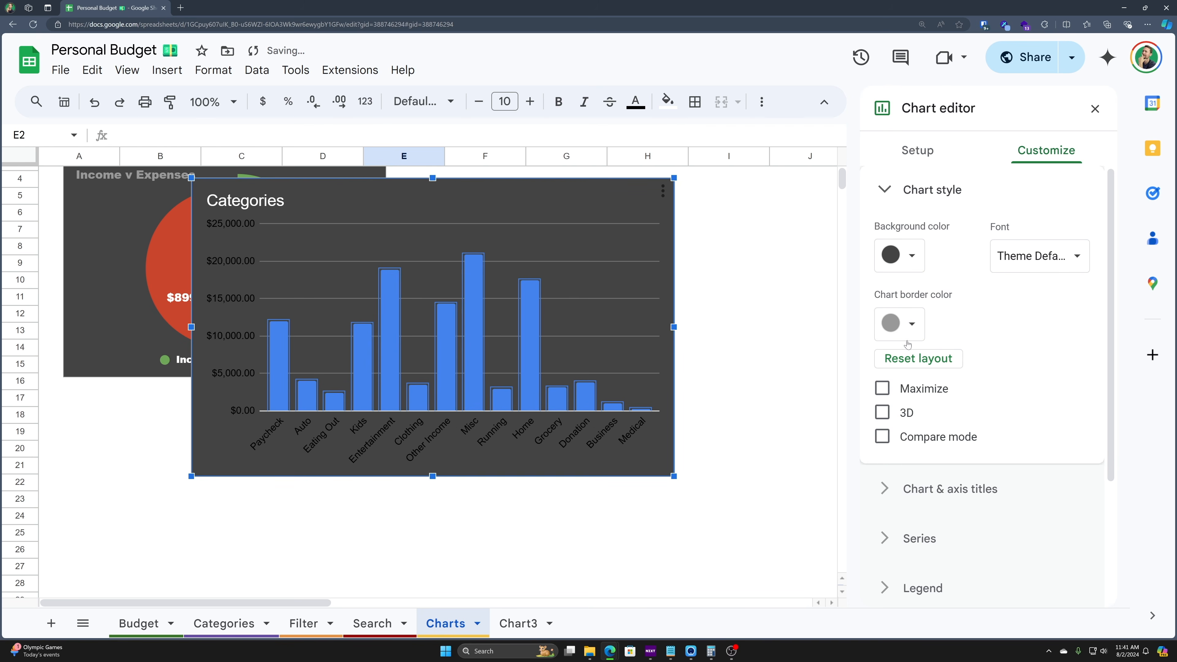
{"action": "left_click", "coordinate": [908, 328]}
{"action": "left_click", "coordinate": [908, 385]}
{"action": "left_click", "coordinate": [1040, 256]}
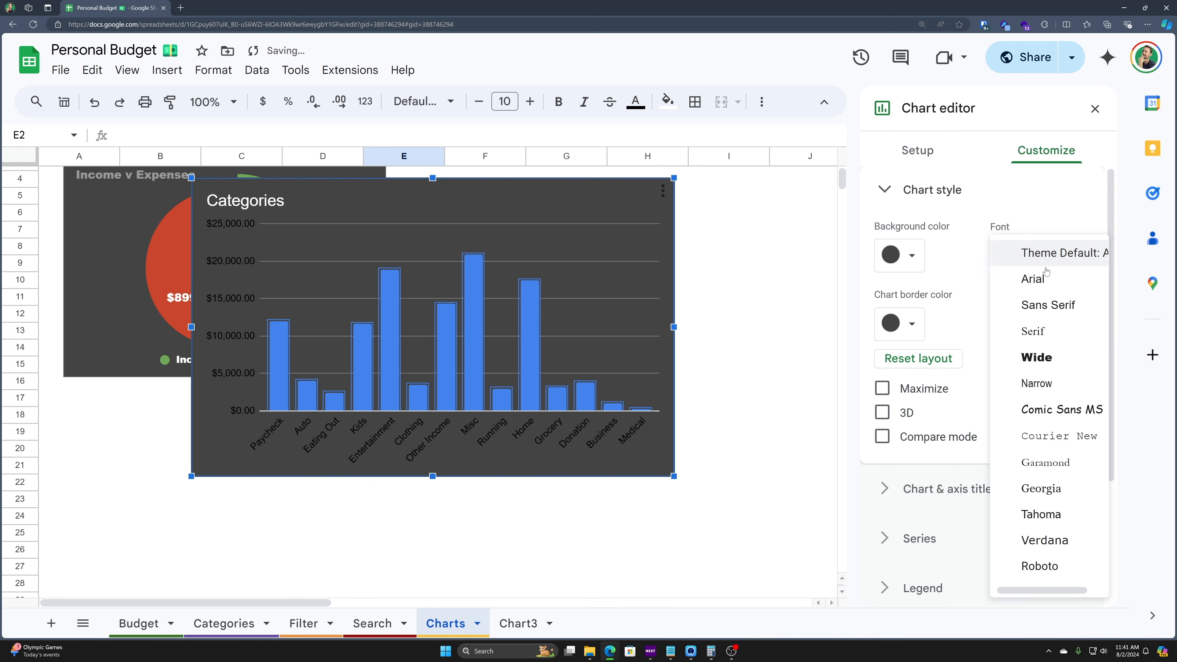
{"action": "left_click", "coordinate": [1039, 370]}
{"action": "left_click", "coordinate": [906, 188]}
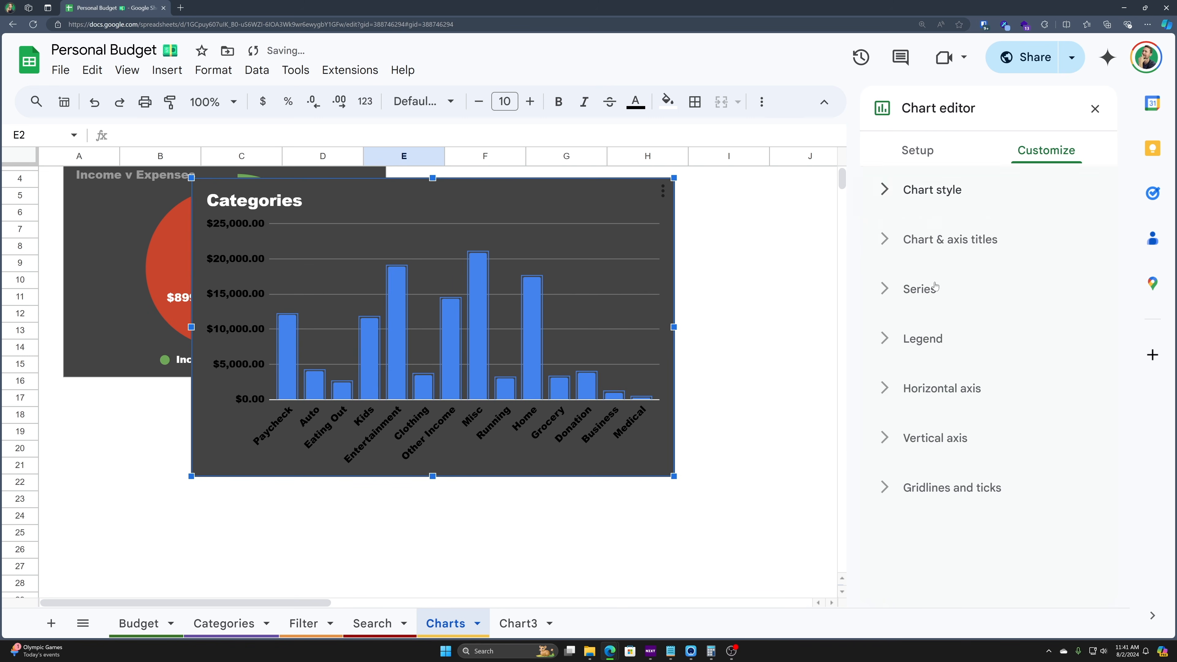
- Set the vertical axis title, first to 'Categories' and then to 'Amounts'
{"action": "left_click", "coordinate": [932, 252]}
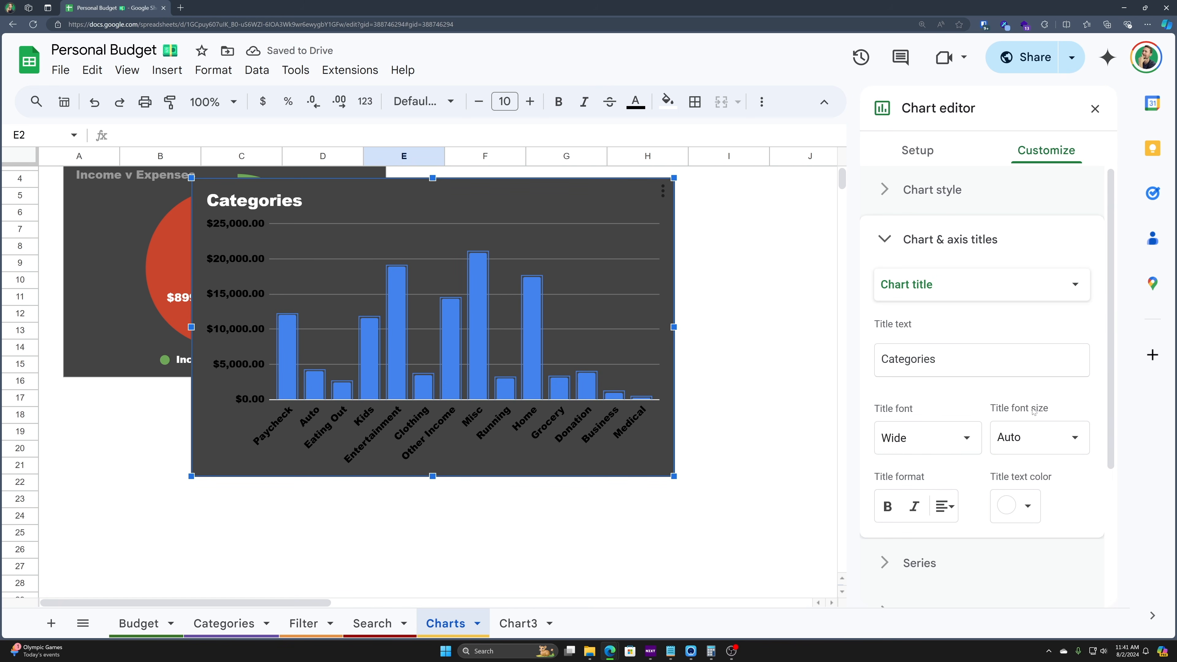
{"action": "left_click", "coordinate": [940, 287]}
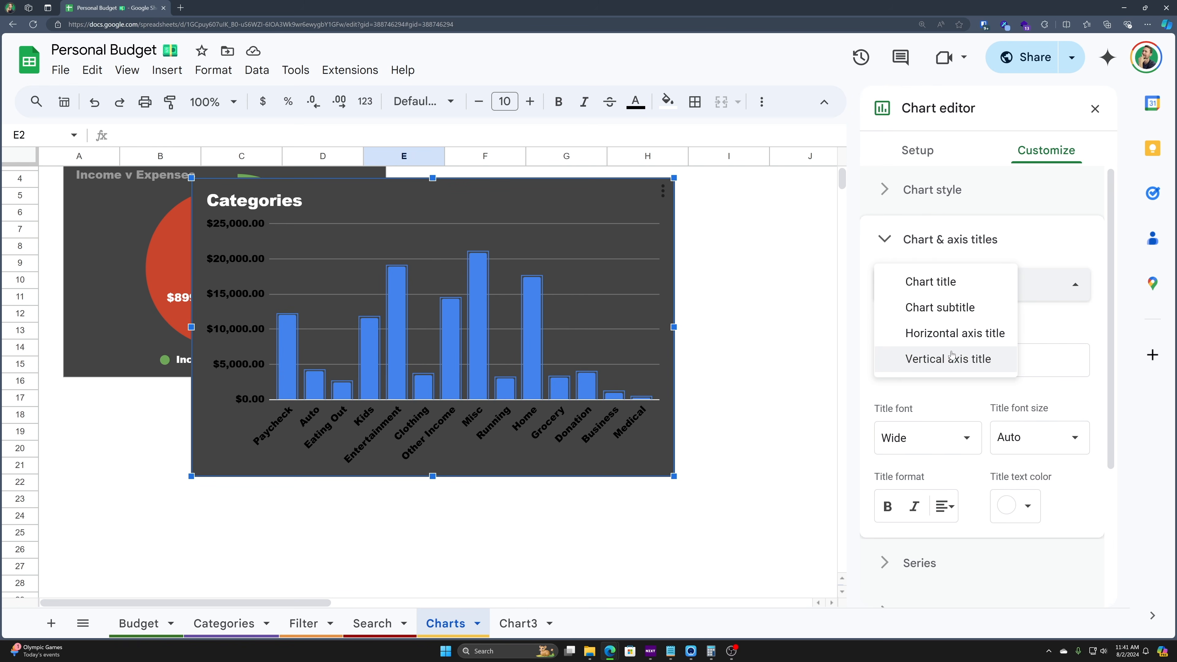
{"action": "left_click", "coordinate": [946, 359]}
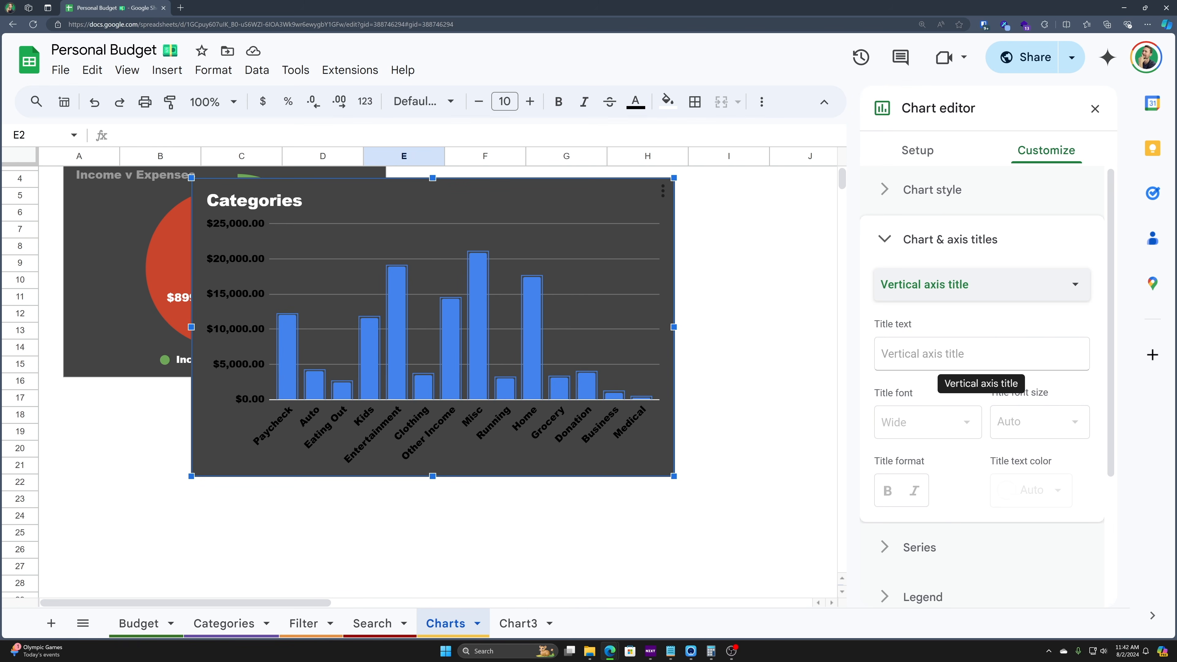
{"action": "left_click", "coordinate": [972, 364]}
{"action": "type", "text": "Categori"}
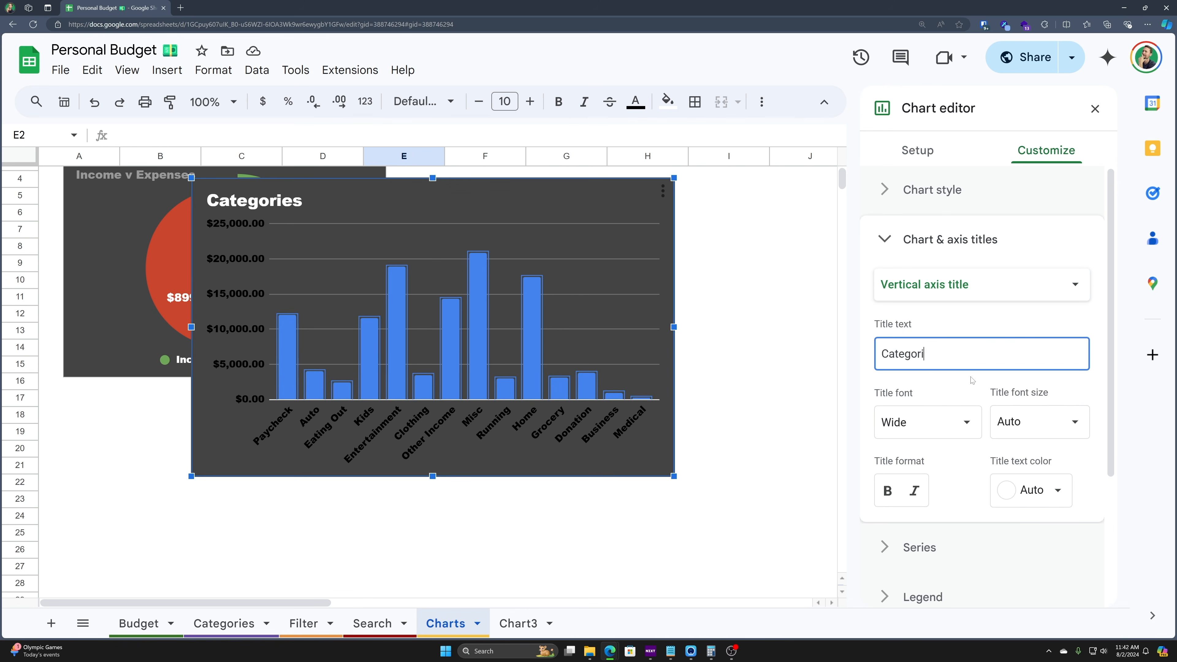
{"action": "type", "text": "es"}
{"action": "key", "text": "Tab"}
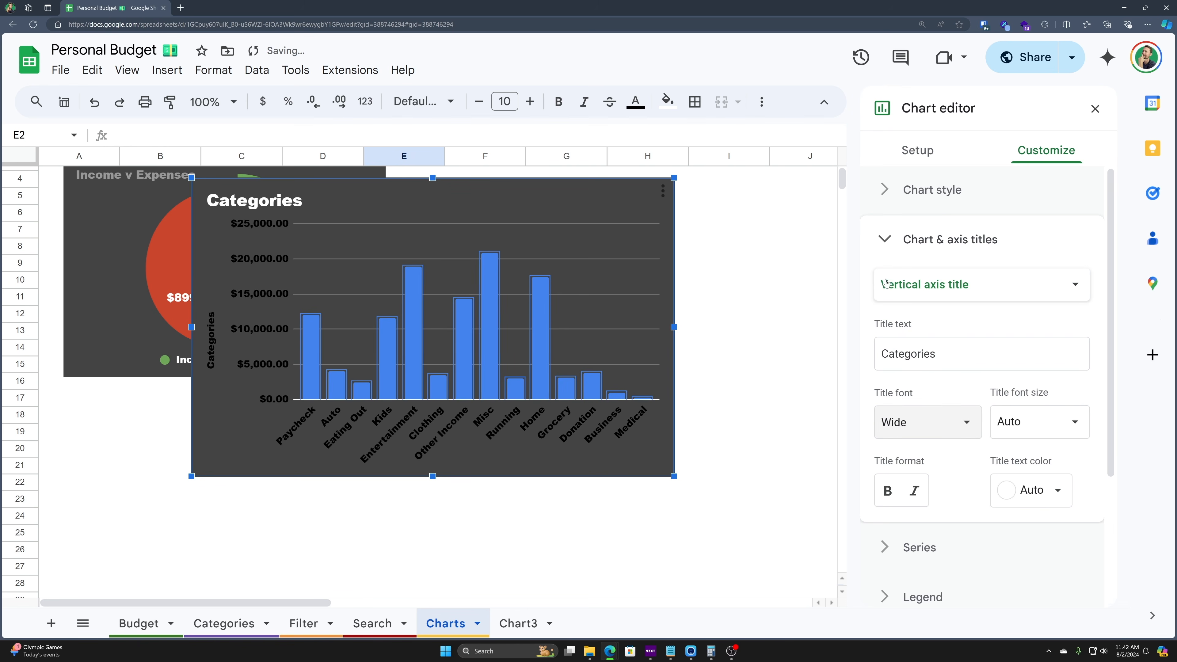
{"action": "key", "text": "shift+Tab"}
{"action": "type", "text": "Amounts"}
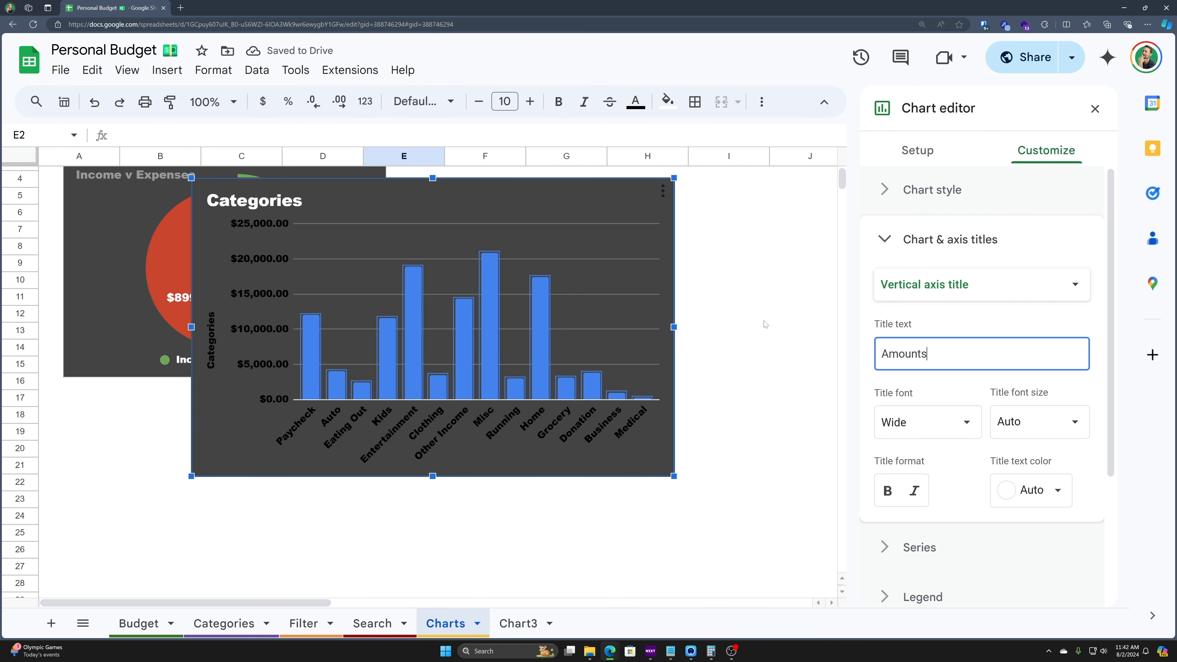
{"action": "key", "text": "Tab"}
{"action": "key", "text": "Tab"}
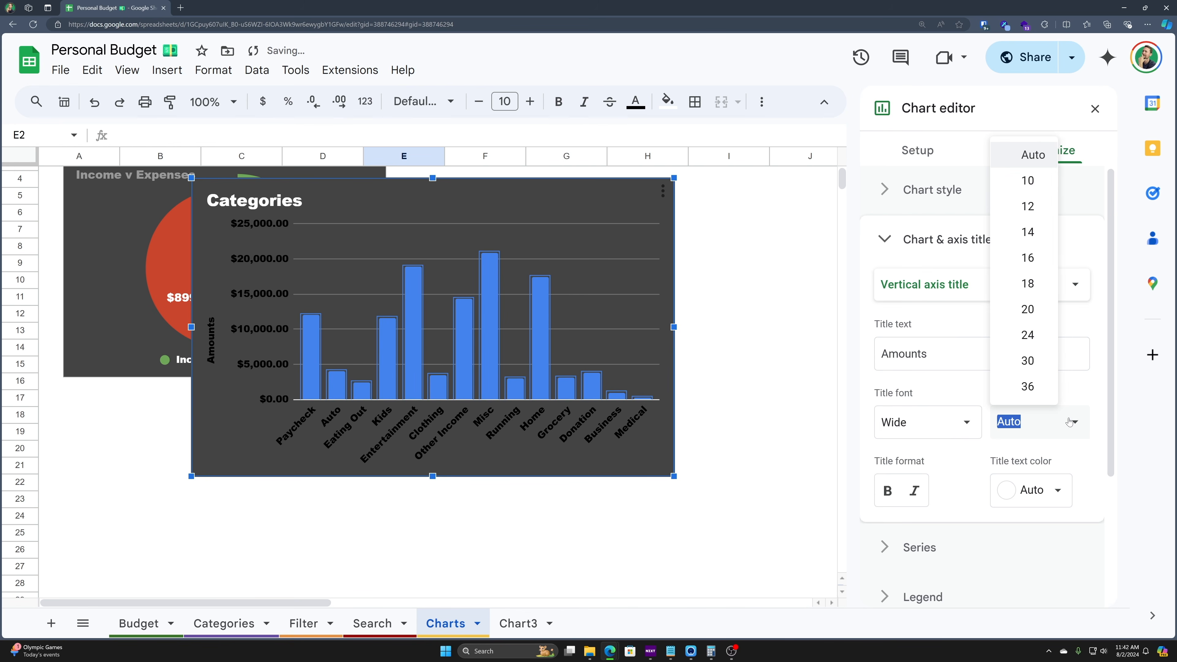
- Remove the 'Amounts' vertical axis title again
{"action": "left_click", "coordinate": [925, 359]}
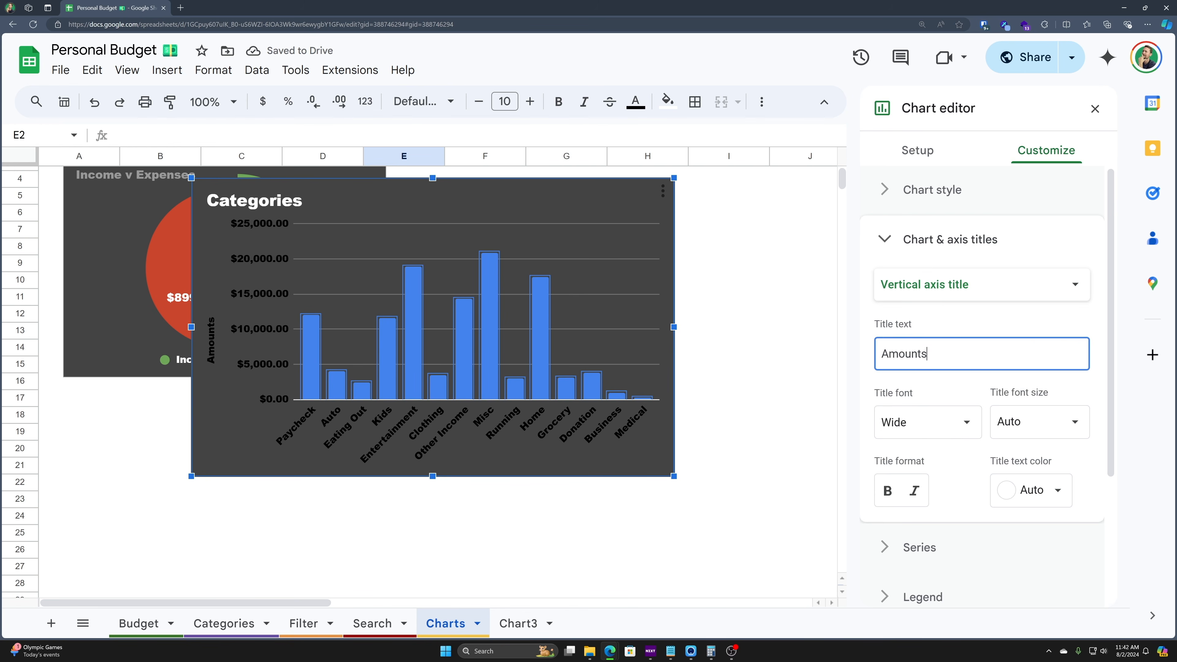
{"action": "left_click", "coordinate": [943, 291]}
{"action": "key", "text": "Tab"}
{"action": "key", "text": "BackSpace"}
{"action": "key", "text": "Tab"}
{"action": "left_click", "coordinate": [874, 567]}
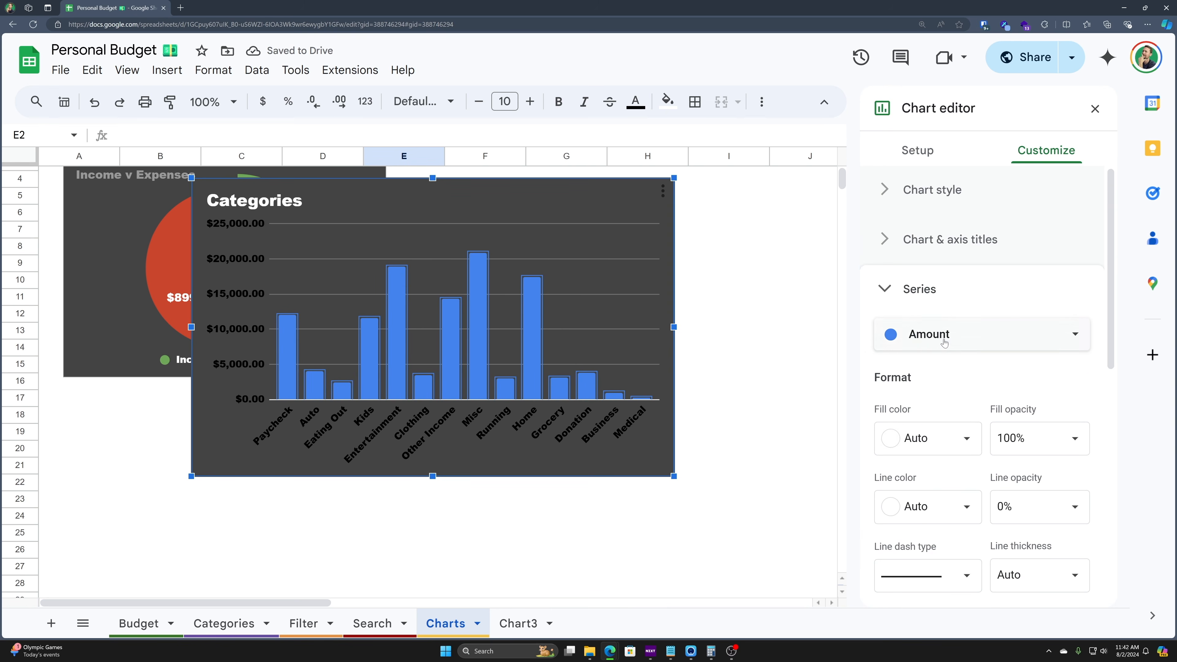
- Make the bars orange with orange outlines, after trying yellow and purple outlines
{"action": "left_click", "coordinate": [936, 446]}
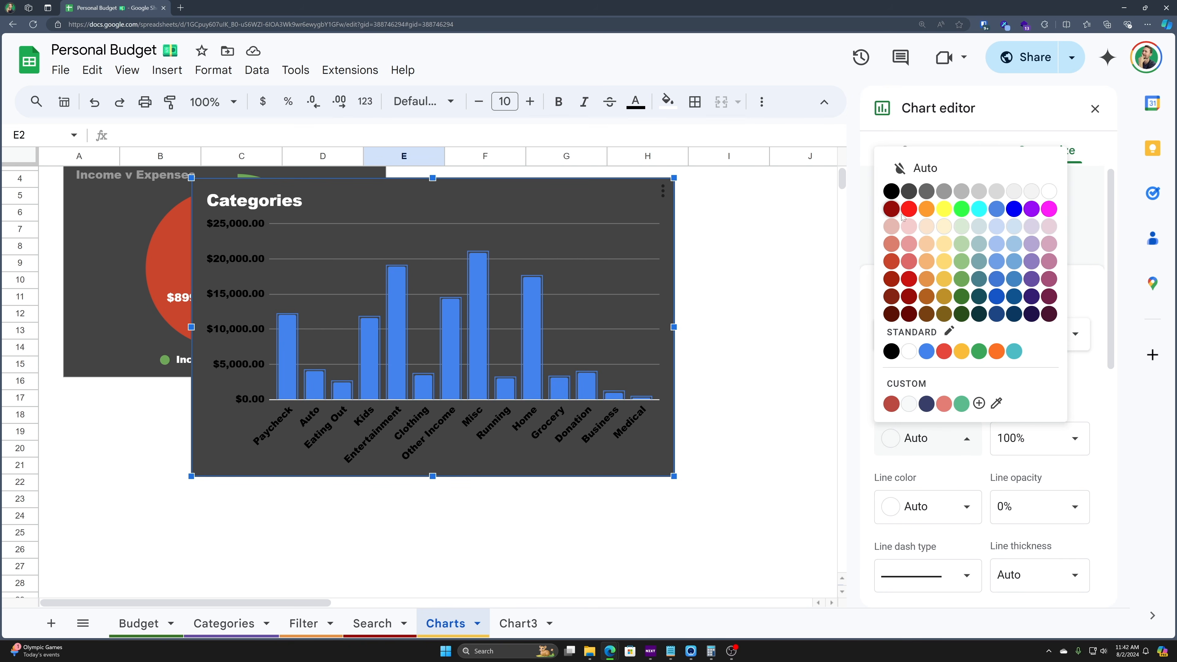
{"action": "left_click", "coordinate": [927, 209]}
{"action": "scroll", "coordinate": [902, 434], "scroll_direction": "down", "scroll_amount": 3}
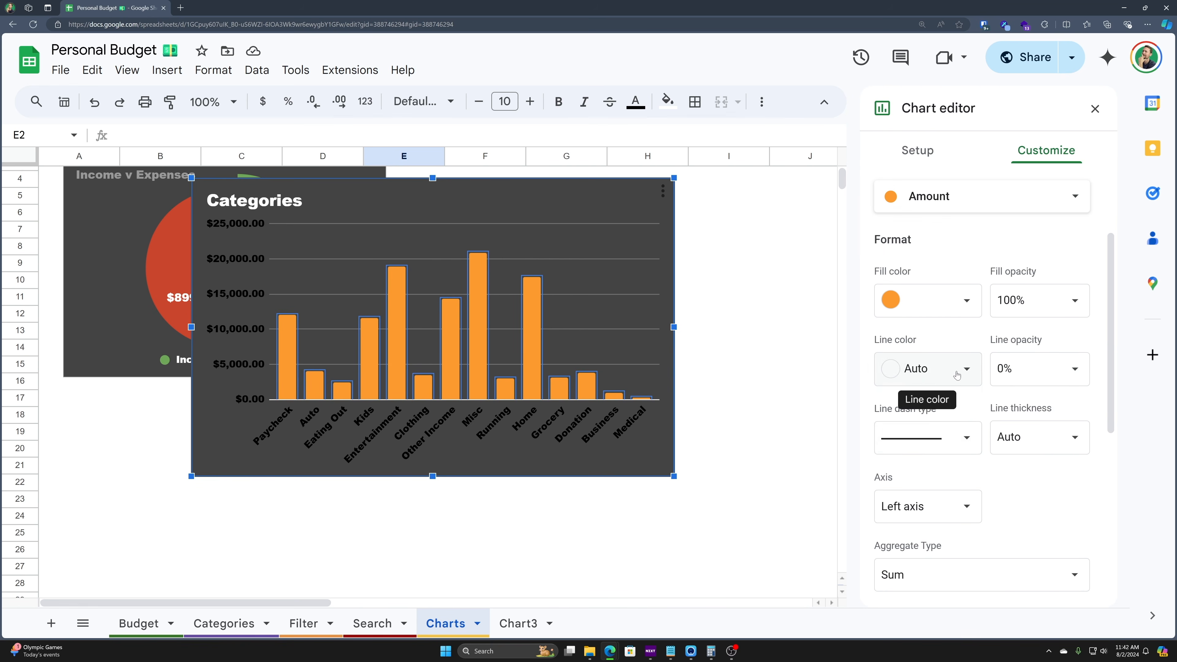
{"action": "scroll", "coordinate": [986, 440], "scroll_direction": "down", "scroll_amount": 1}
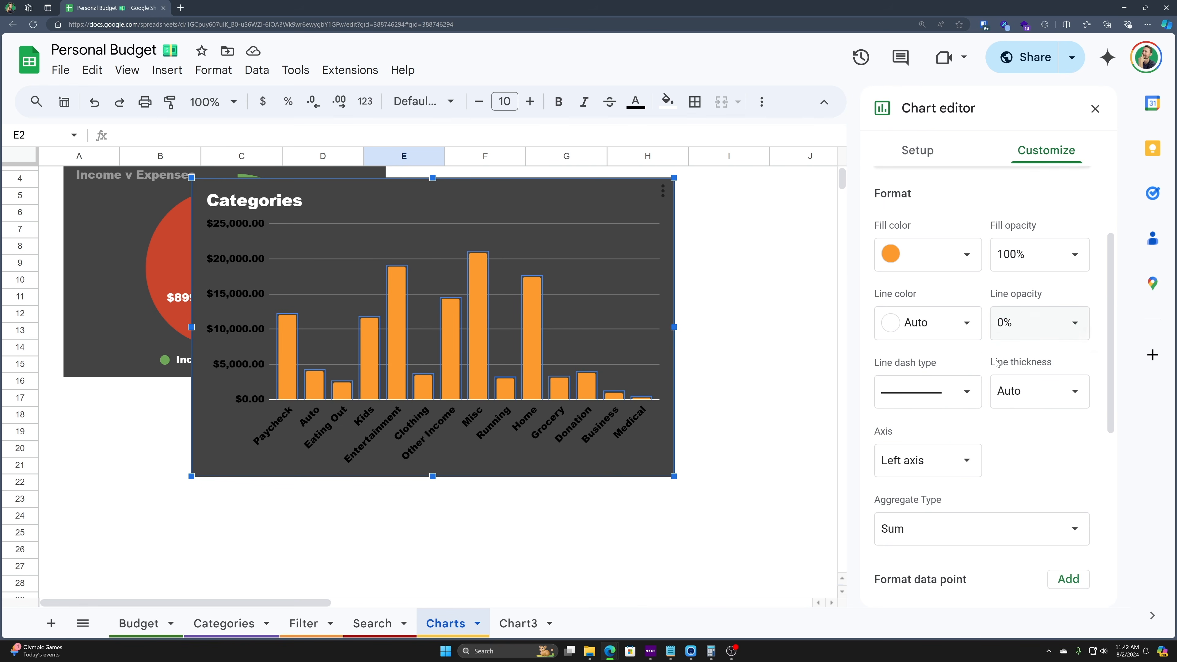
{"action": "left_click", "coordinate": [952, 318]}
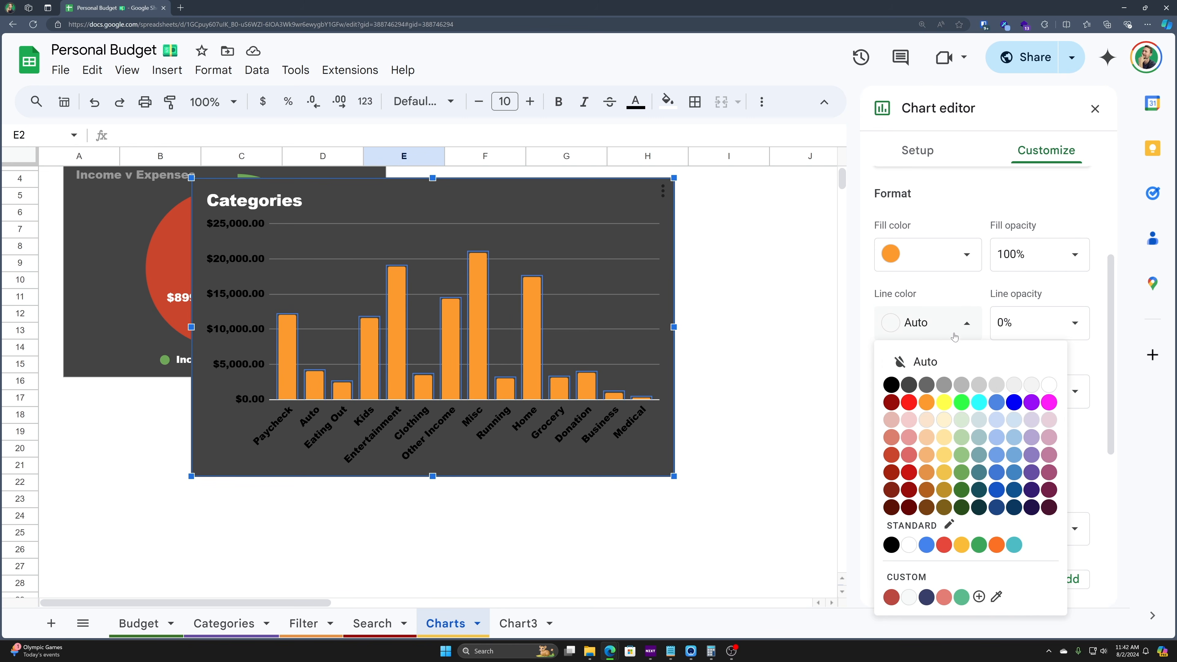
{"action": "left_click", "coordinate": [944, 402]}
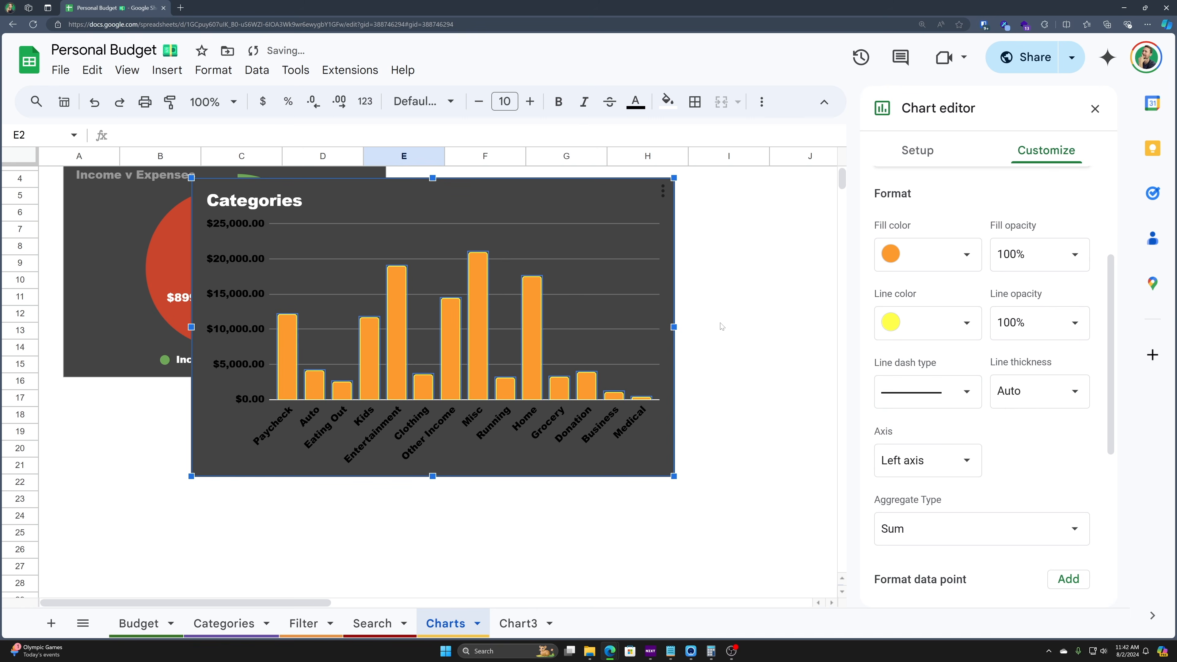
{"action": "left_click", "coordinate": [877, 332]}
{"action": "left_click", "coordinate": [1024, 402]}
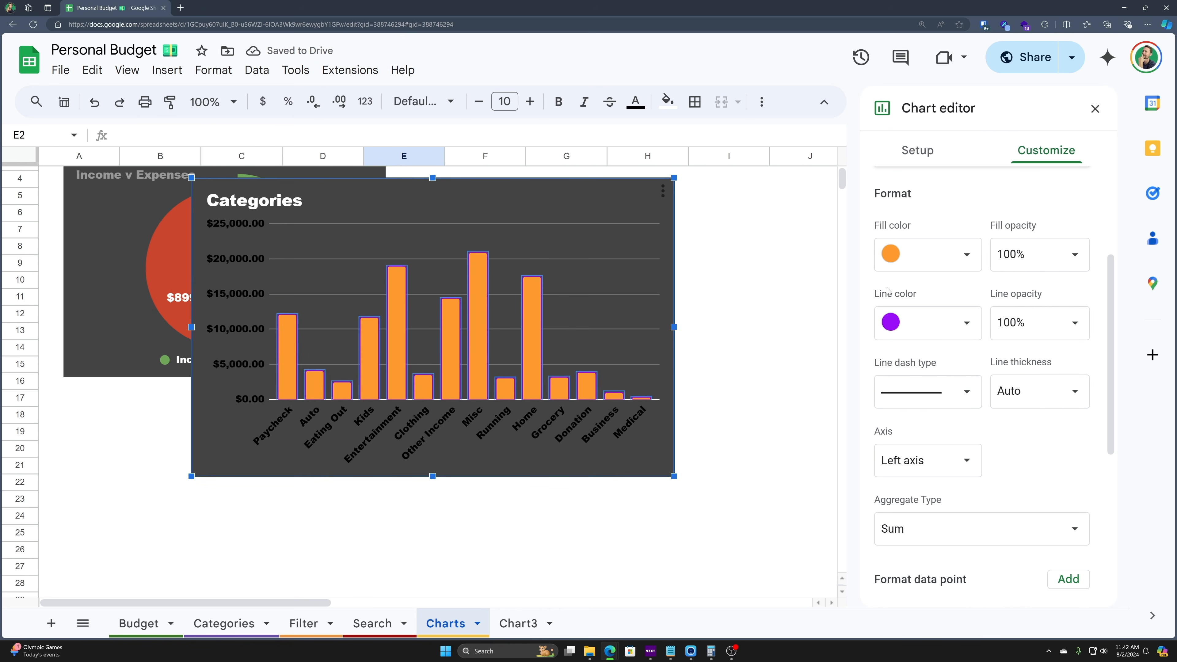
{"action": "left_click", "coordinate": [946, 330]}
{"action": "left_click", "coordinate": [927, 402]}
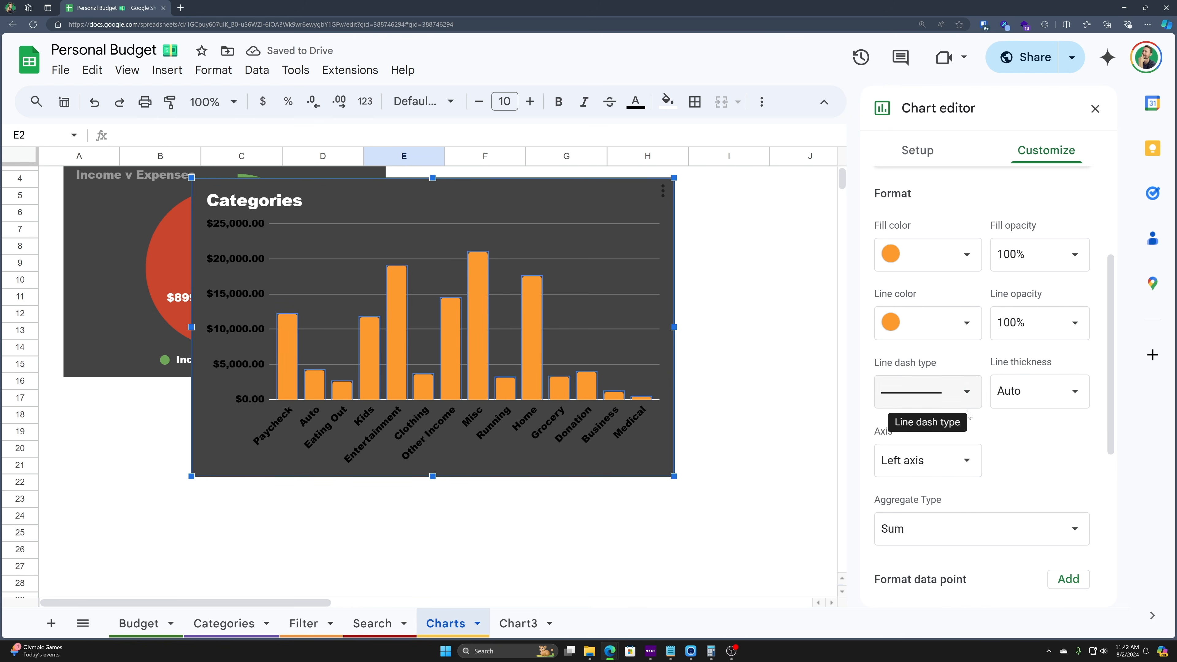
- Turn on value labels for the bar series
{"action": "scroll", "coordinate": [944, 463], "scroll_direction": "down", "scroll_amount": 2}
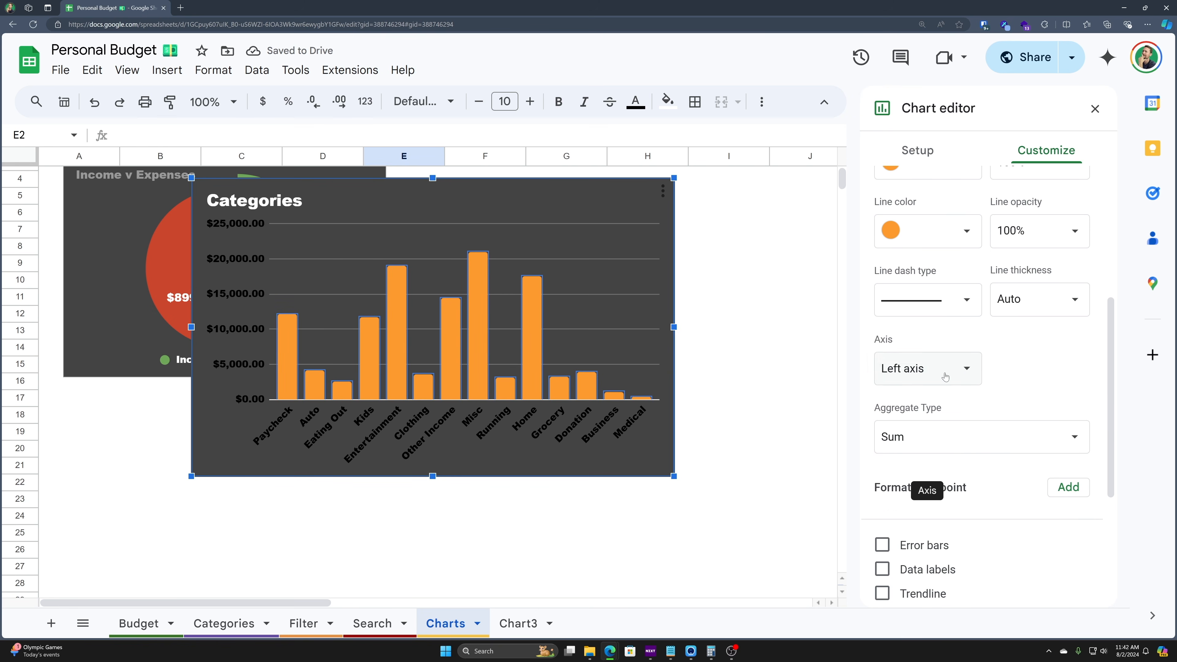
{"action": "scroll", "coordinate": [944, 464], "scroll_direction": "down", "scroll_amount": 1}
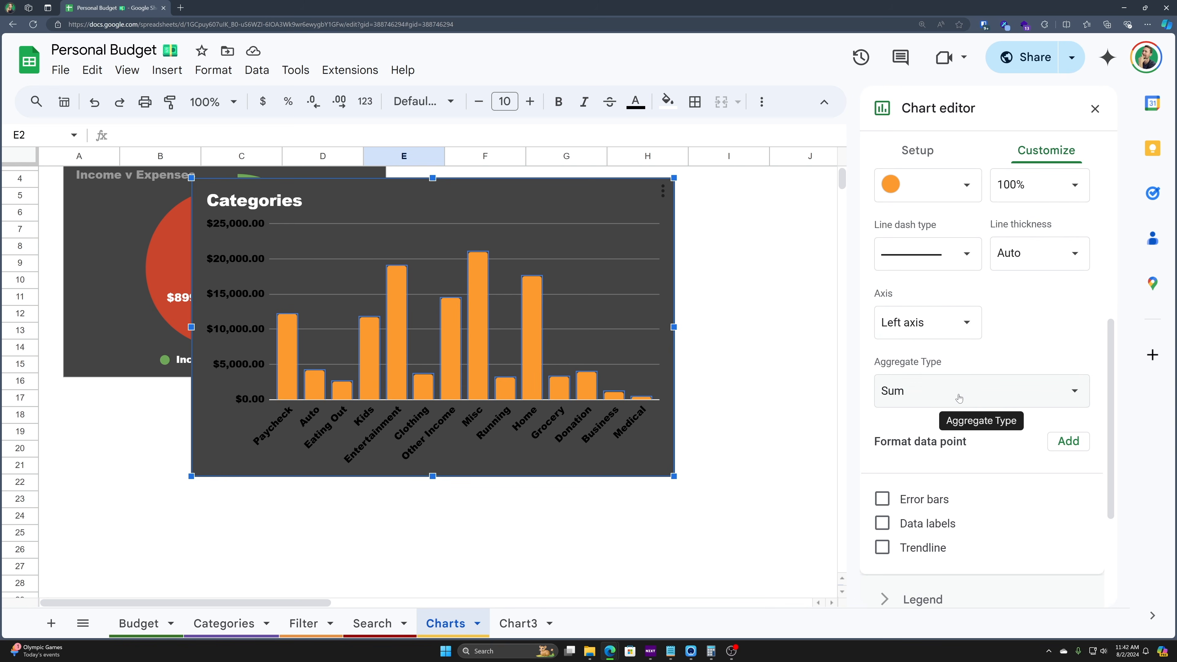
{"action": "scroll", "coordinate": [955, 396], "scroll_direction": "down", "scroll_amount": 2}
{"action": "left_click", "coordinate": [962, 304]}
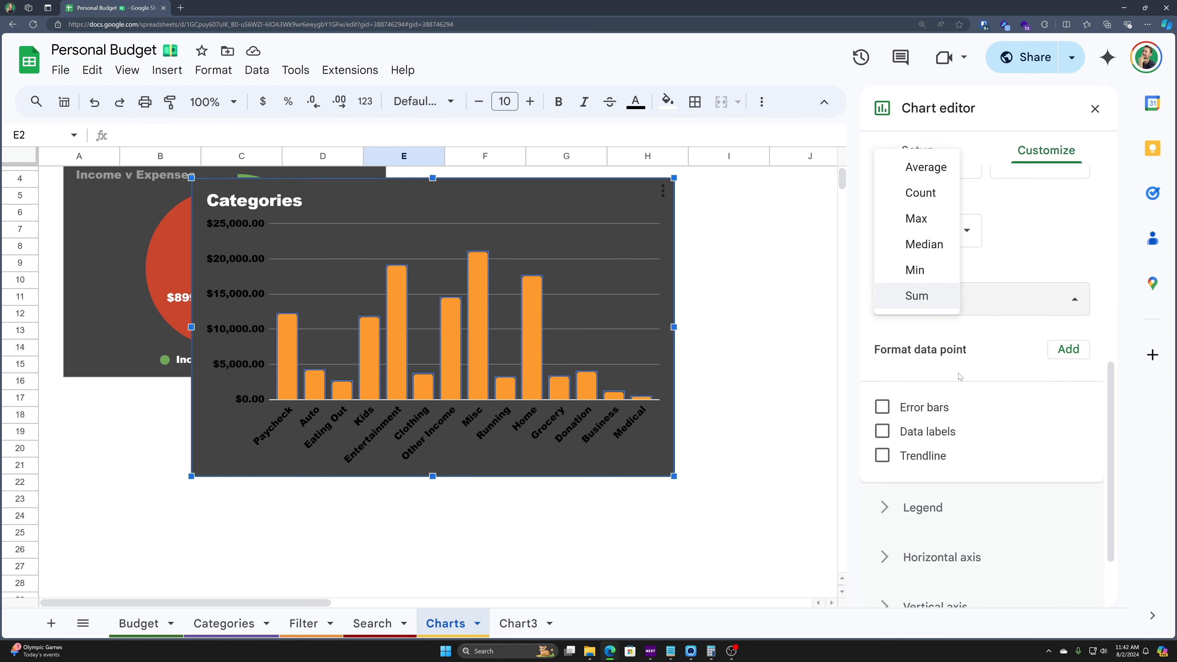
{"action": "scroll", "coordinate": [945, 374], "scroll_direction": "down", "scroll_amount": 2}
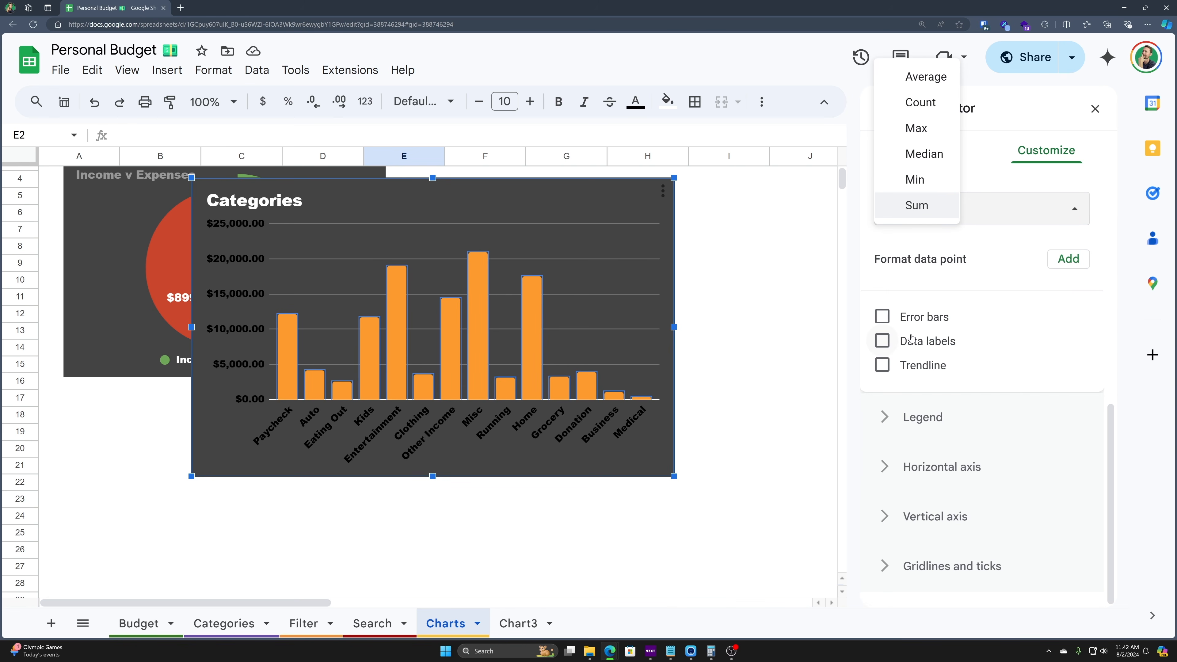
{"action": "left_click", "coordinate": [881, 341]}
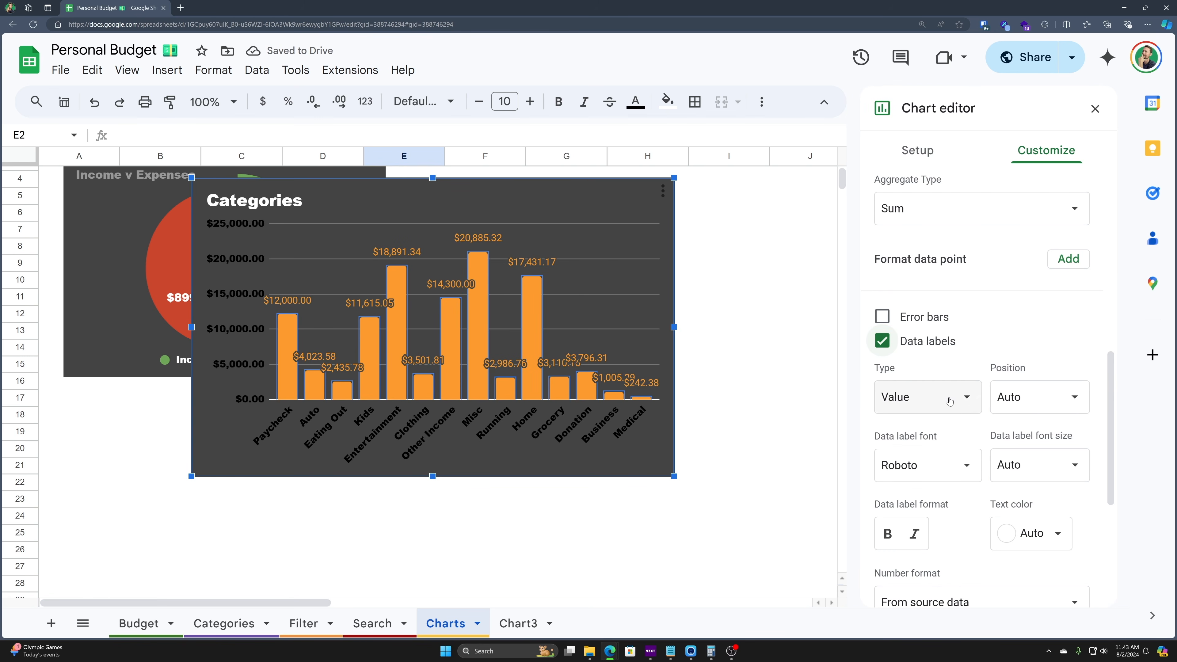
- Set the data labels to Courier New at font size 10
{"action": "scroll", "coordinate": [949, 401], "scroll_direction": "down", "scroll_amount": 1}
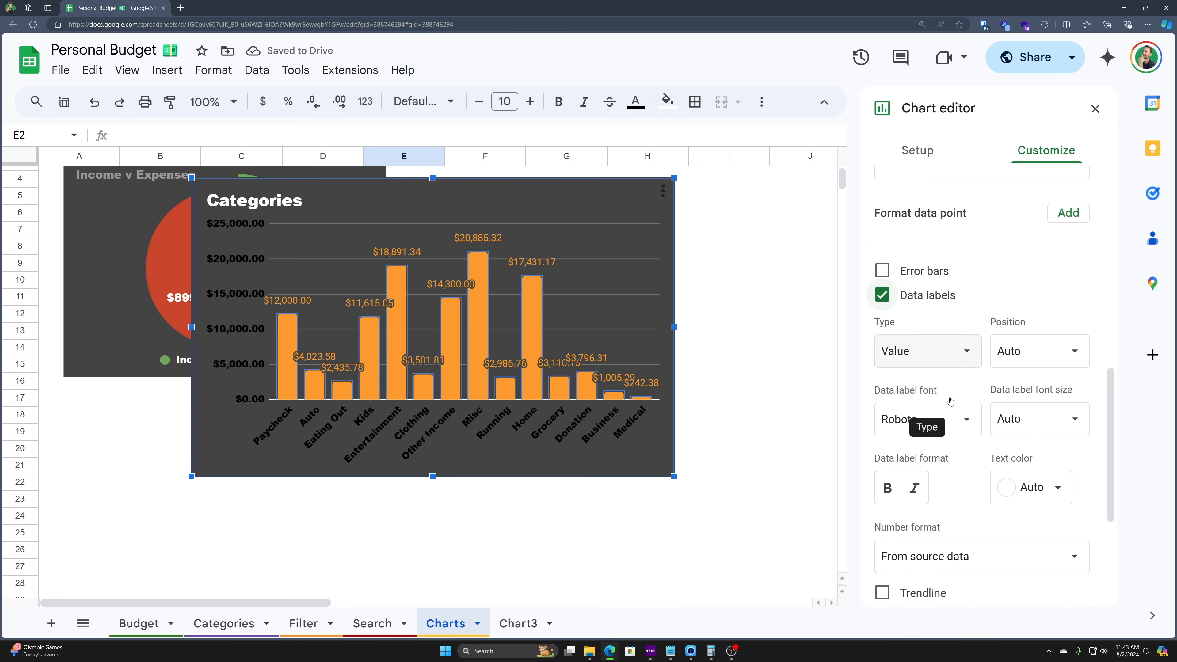
{"action": "left_click", "coordinate": [951, 429]}
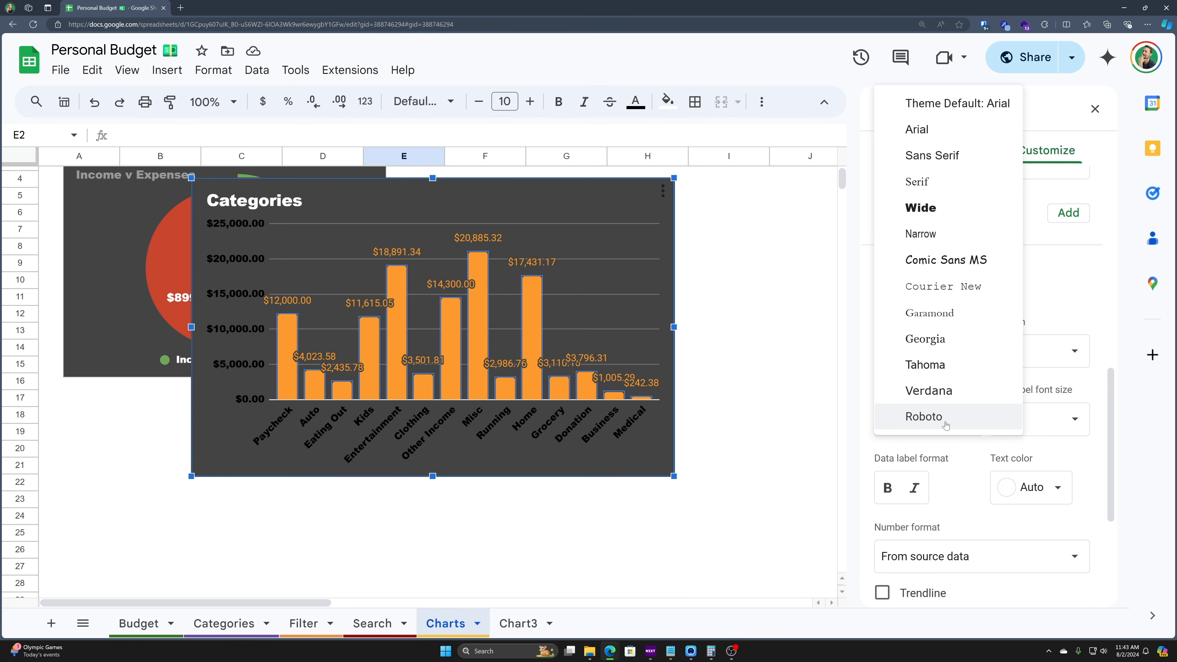
{"action": "left_click", "coordinate": [960, 289]}
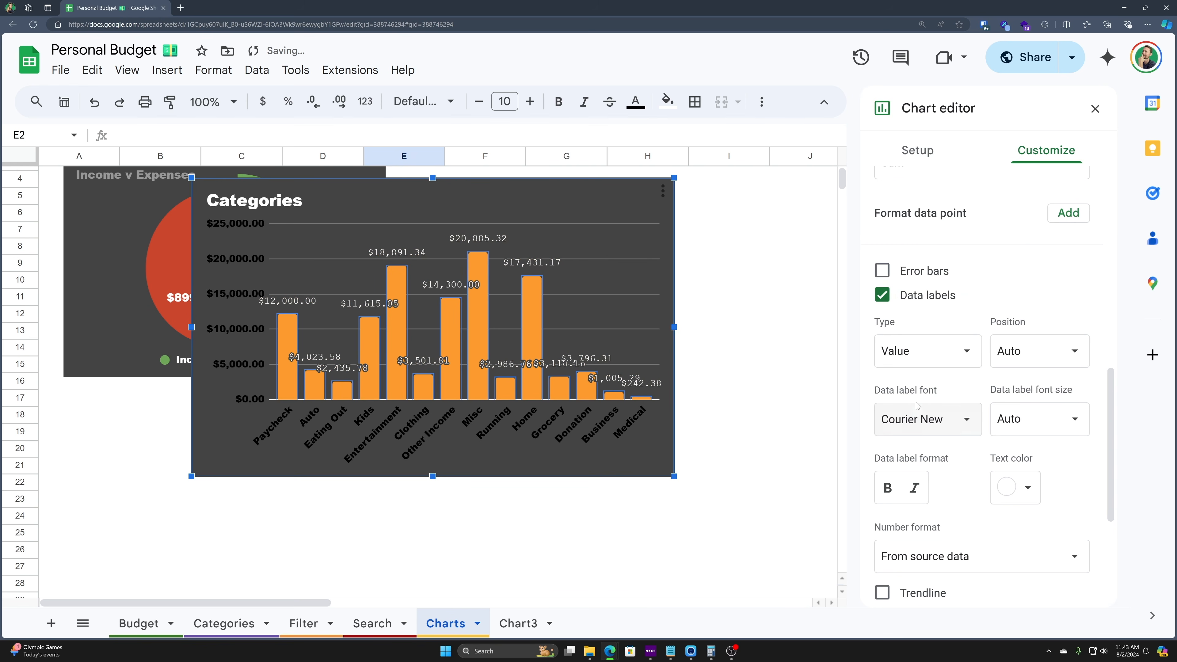
{"action": "left_click", "coordinate": [1027, 420]}
{"action": "left_click", "coordinate": [1032, 350]}
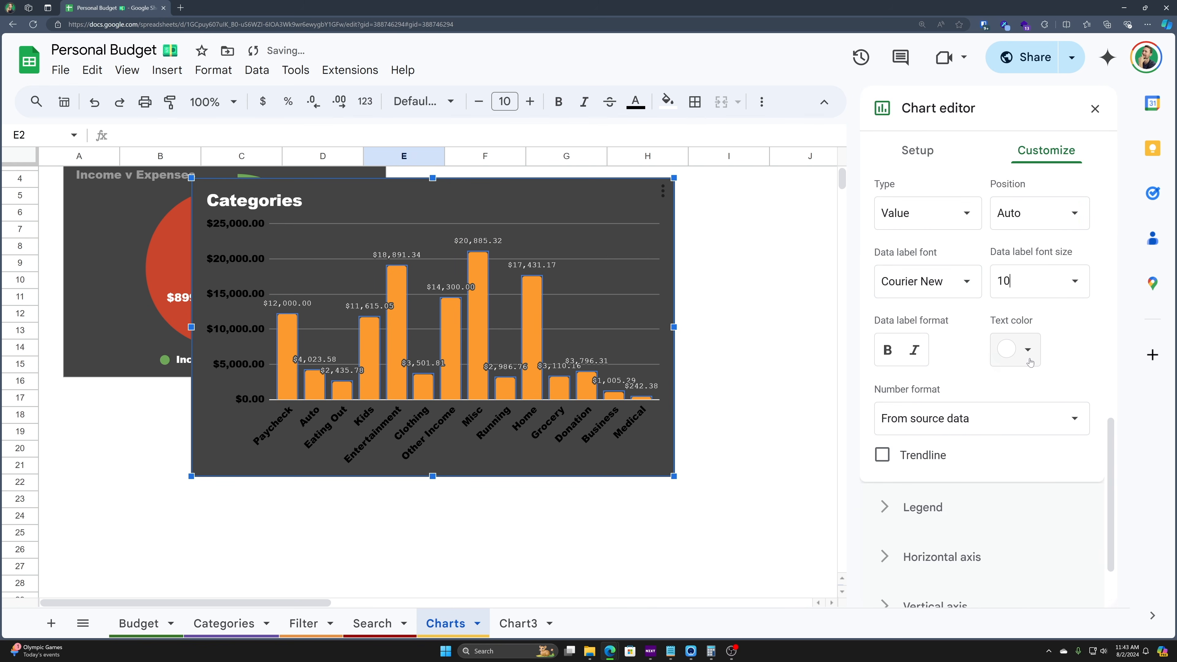
- Make the vertical and horizontal axis labels white
{"action": "scroll", "coordinate": [969, 429], "scroll_direction": "down", "scroll_amount": 5}
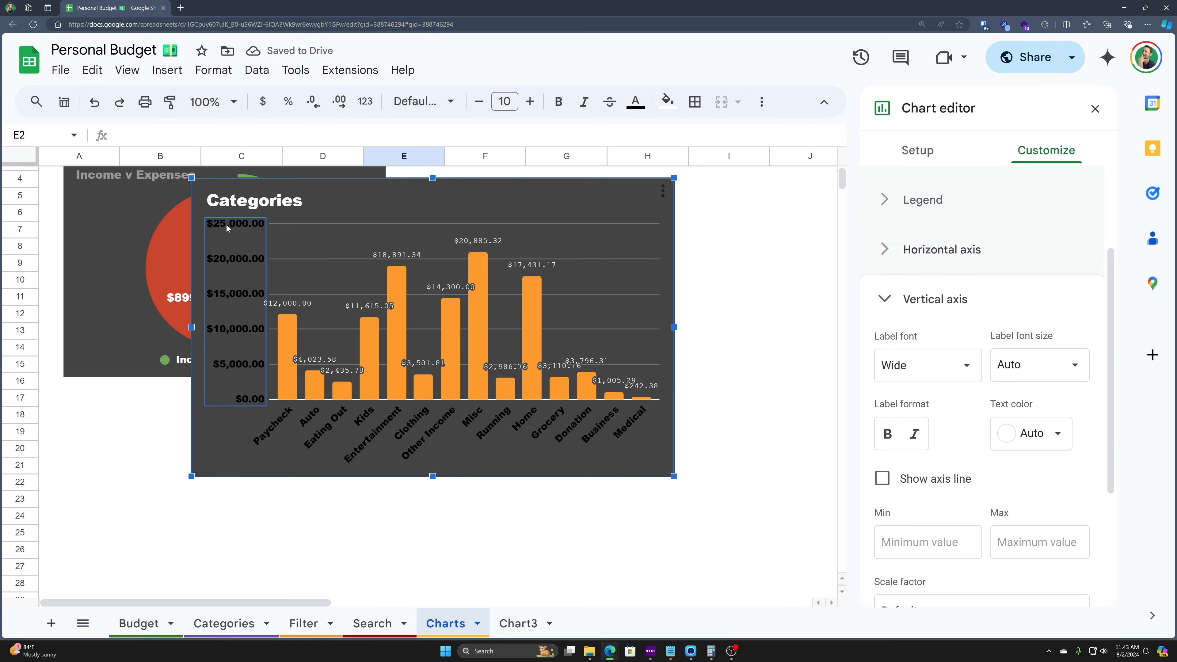
{"action": "scroll", "coordinate": [940, 381], "scroll_direction": "down", "scroll_amount": 2}
{"action": "left_click", "coordinate": [1035, 349]}
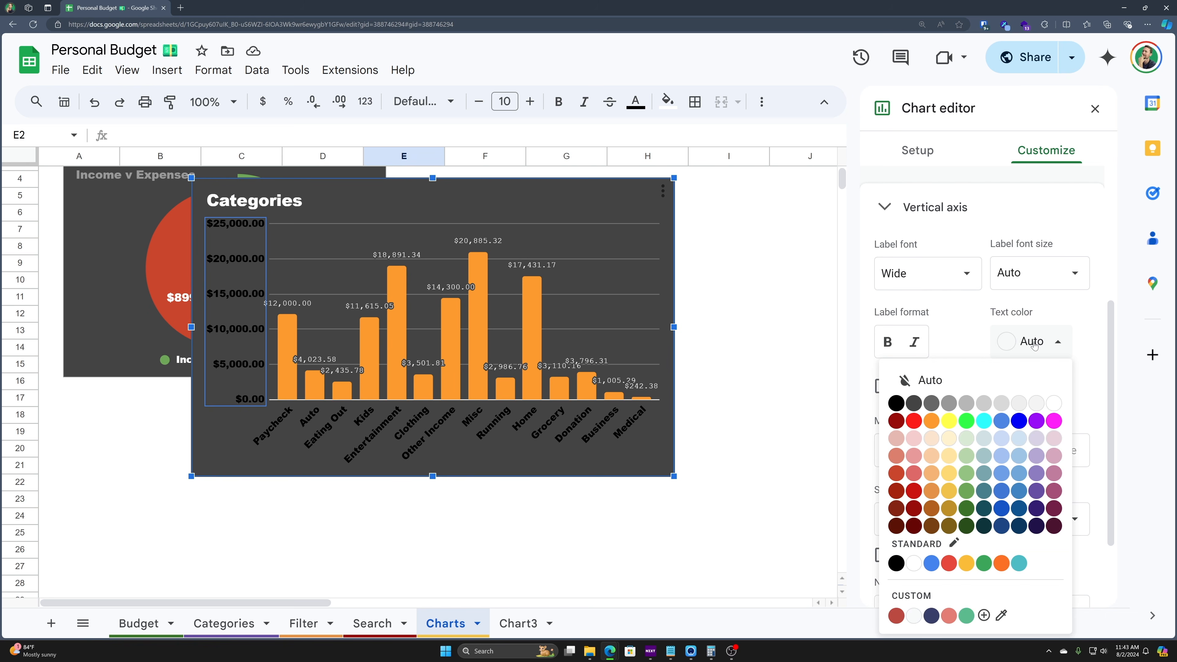
{"action": "left_click", "coordinate": [1055, 402]}
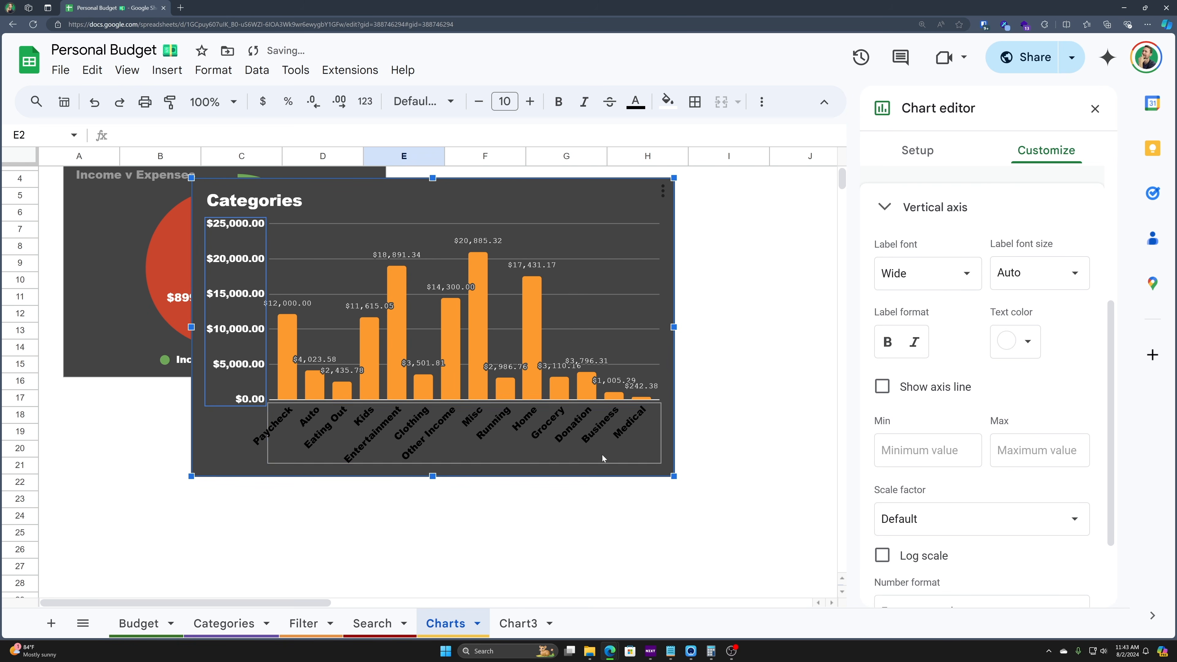
{"action": "left_click", "coordinate": [612, 461]}
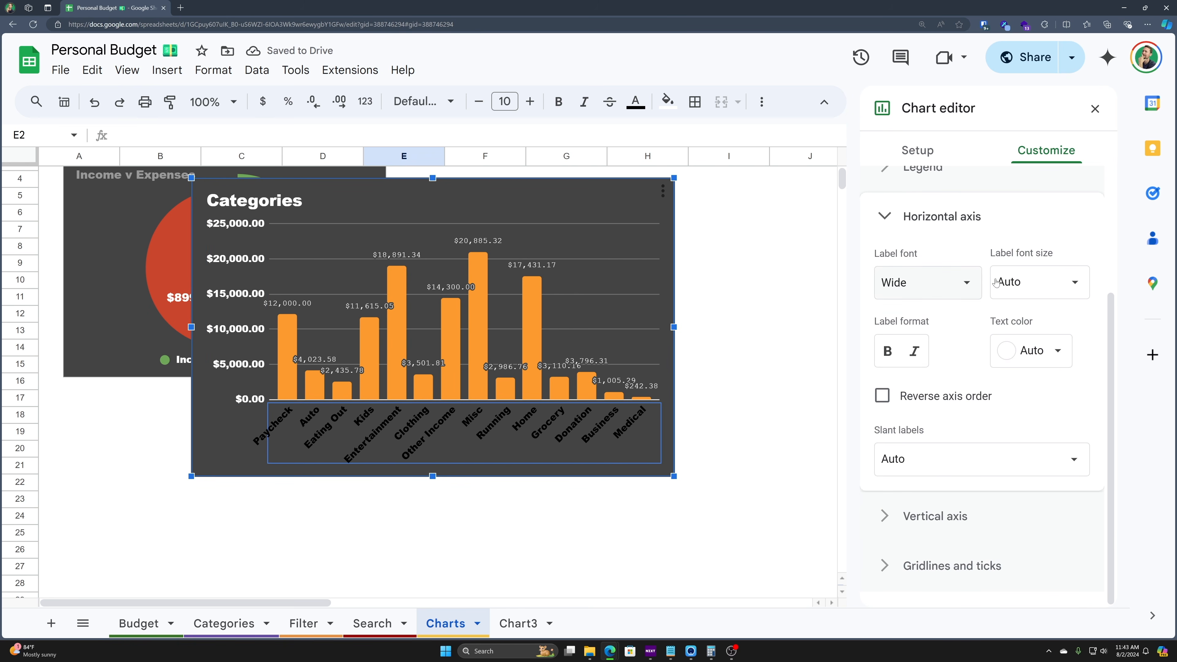
{"action": "left_click", "coordinate": [1043, 354]}
{"action": "left_click", "coordinate": [914, 264]}
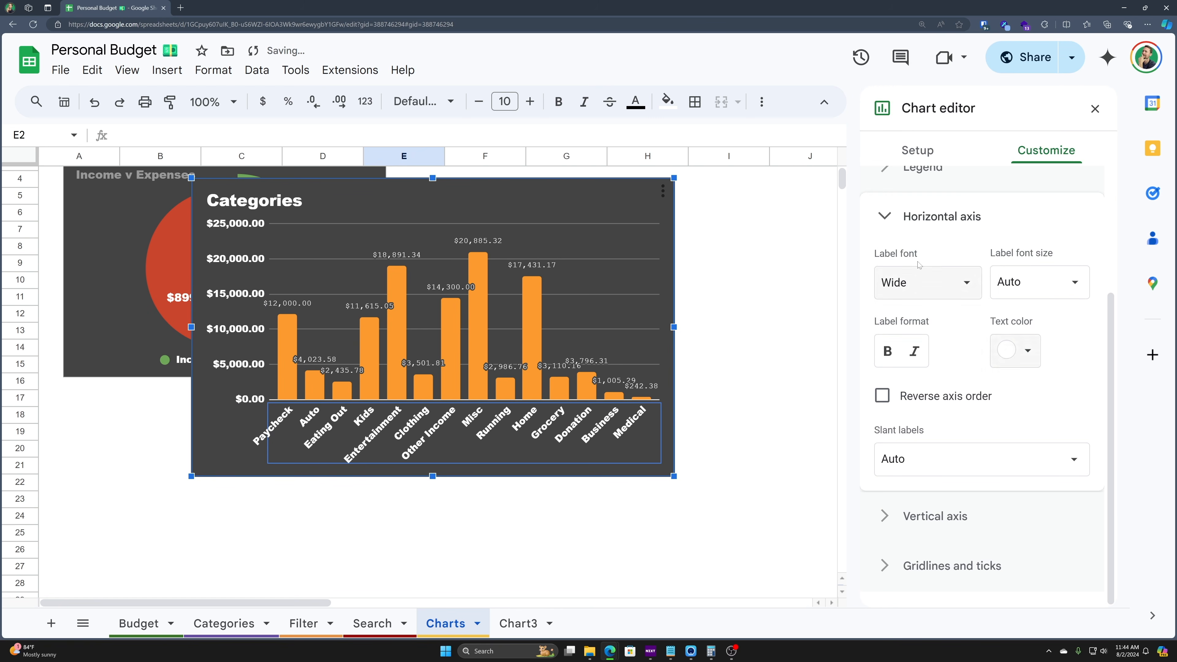
{"action": "left_click", "coordinate": [587, 191]}
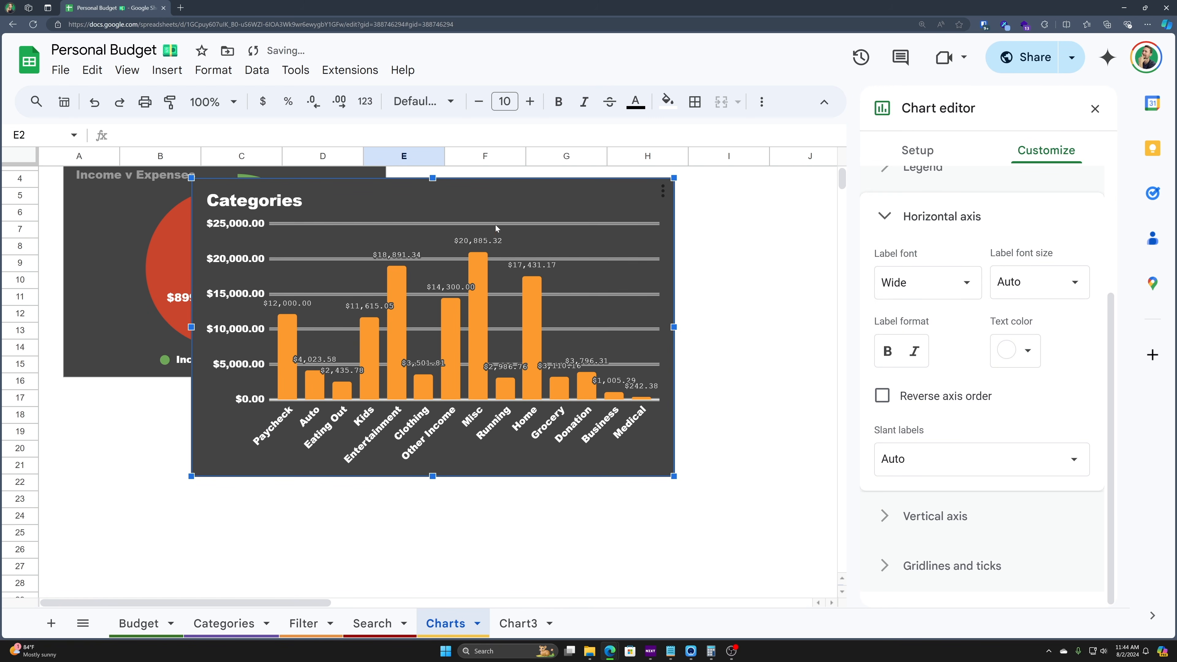
- Move and resize the Categories chart so it sits beside the pie chart
{"action": "left_click_drag", "start_coordinate": [637, 205], "coordinate": [828, 204]}
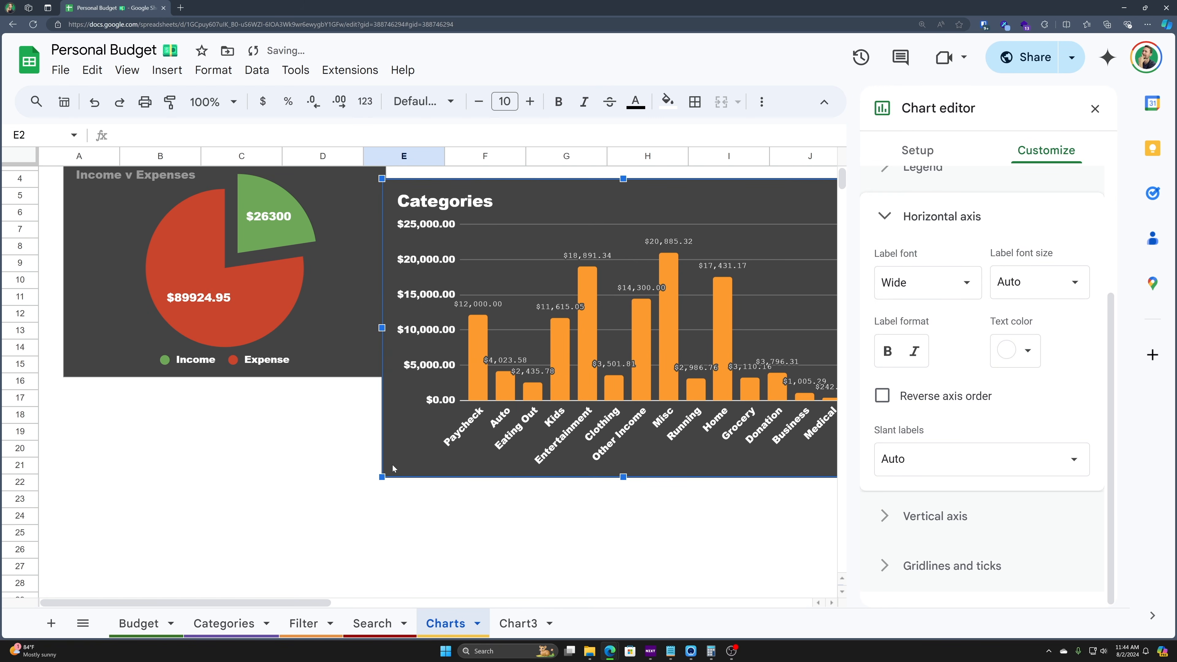
{"action": "left_click_drag", "start_coordinate": [382, 476], "coordinate": [527, 387]}
{"action": "scroll", "coordinate": [527, 387], "scroll_direction": "up", "scroll_amount": 1}
{"action": "left_click_drag", "start_coordinate": [584, 272], "coordinate": [453, 230]}
{"action": "left_click_drag", "start_coordinate": [735, 390], "coordinate": [782, 420]}
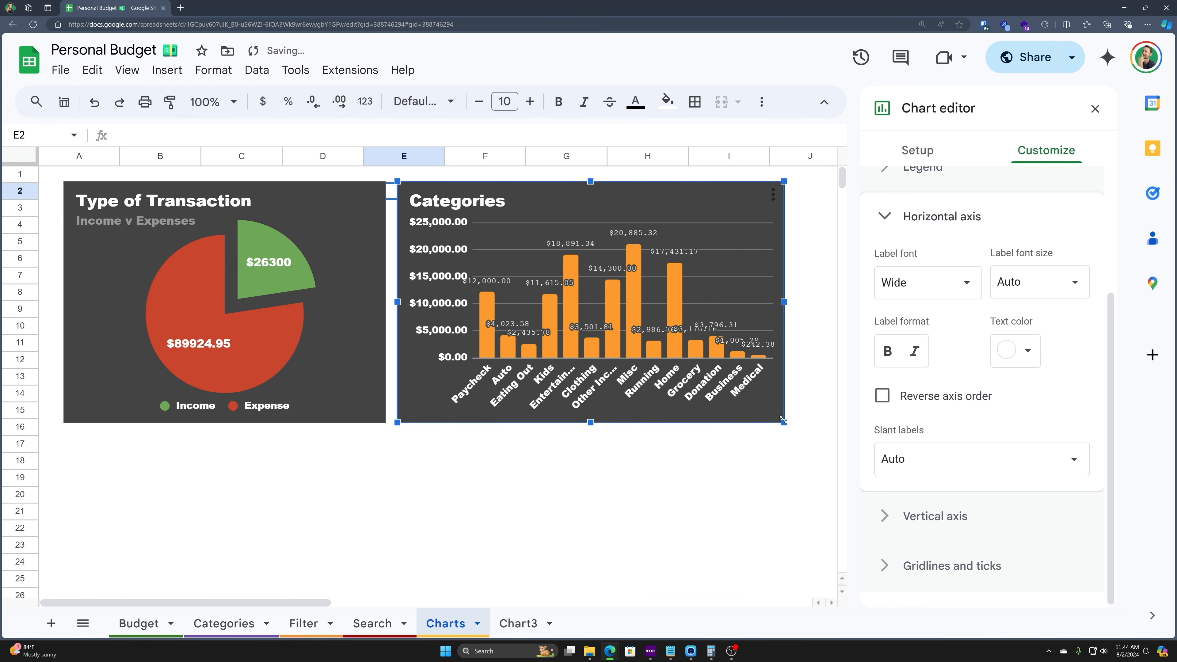
{"action": "left_click", "coordinate": [748, 550]}
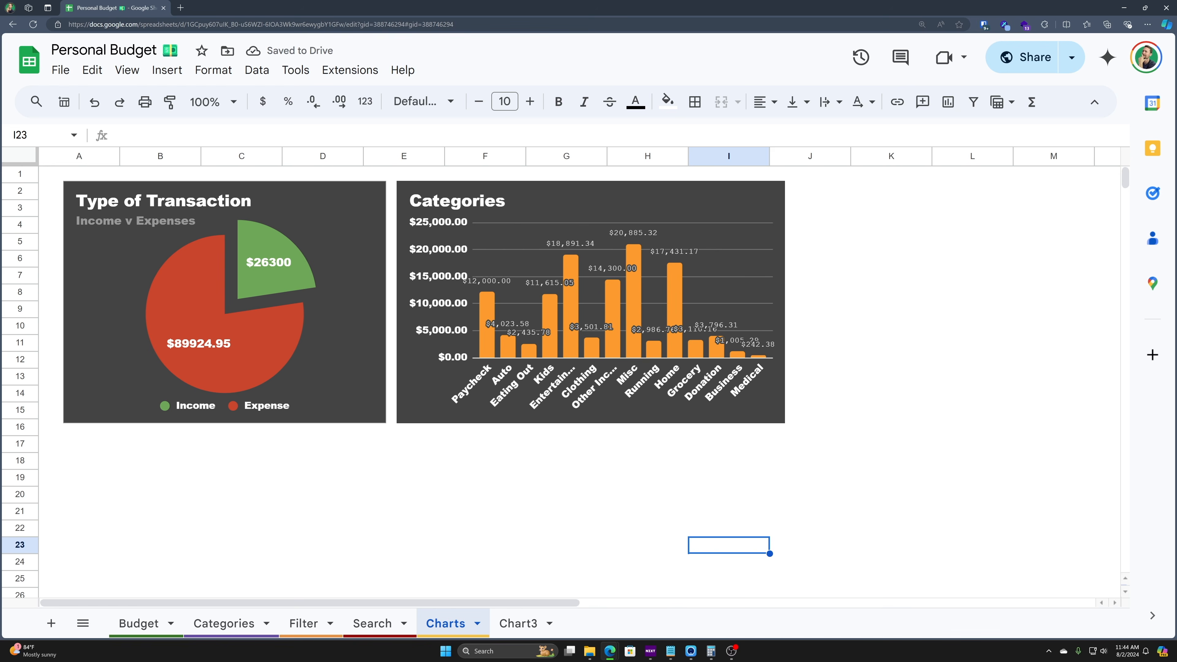
- Widen the Categories chart out to column M, beside the pie chart
{"action": "key", "text": "ctrl+Home"}
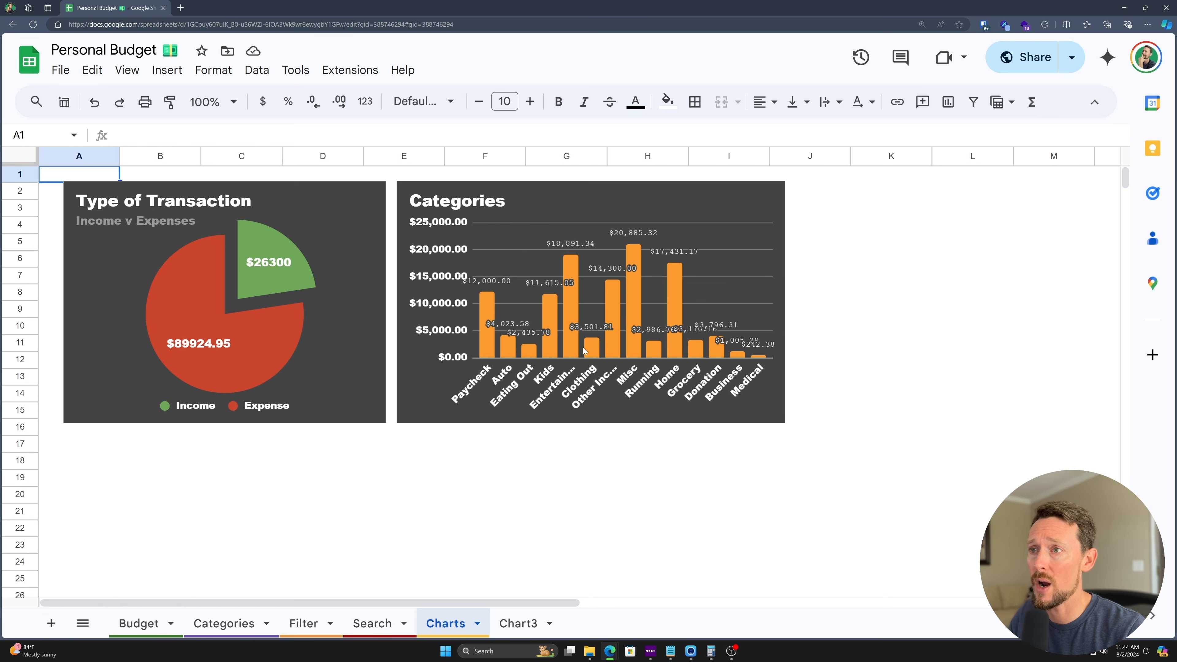
{"action": "left_click", "coordinate": [757, 273]}
{"action": "left_click_drag", "start_coordinate": [785, 301], "coordinate": [1088, 302]}
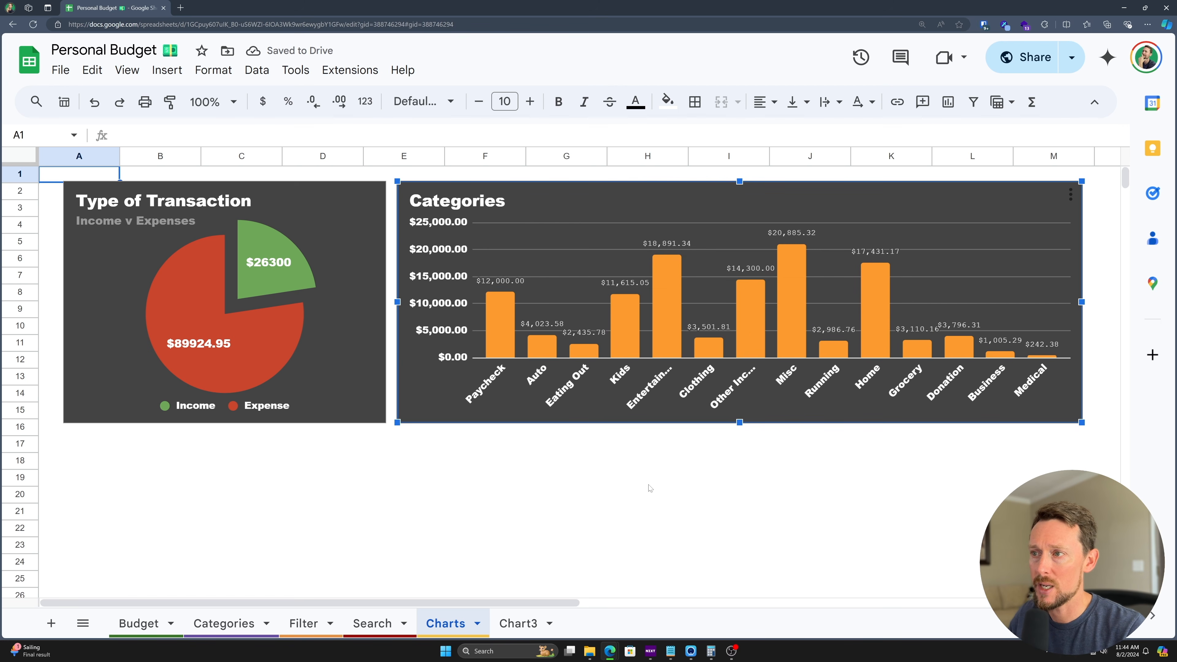
{"action": "mouse_move", "coordinate": [793, 324]}
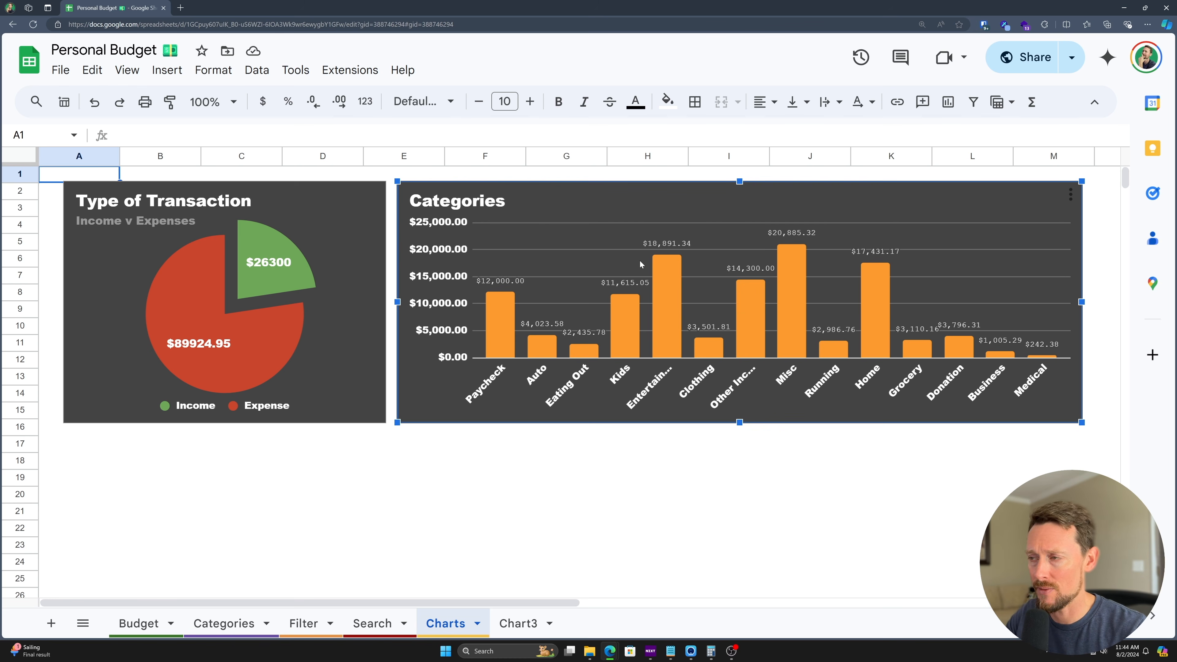
{"action": "scroll", "coordinate": [841, 157], "scroll_direction": "right", "scroll_amount": 1}
{"action": "scroll", "coordinate": [771, 268], "scroll_direction": "down", "scroll_amount": 1}
{"action": "scroll", "coordinate": [772, 270], "scroll_direction": "up", "scroll_amount": 1}
{"action": "left_click", "coordinate": [733, 477]}
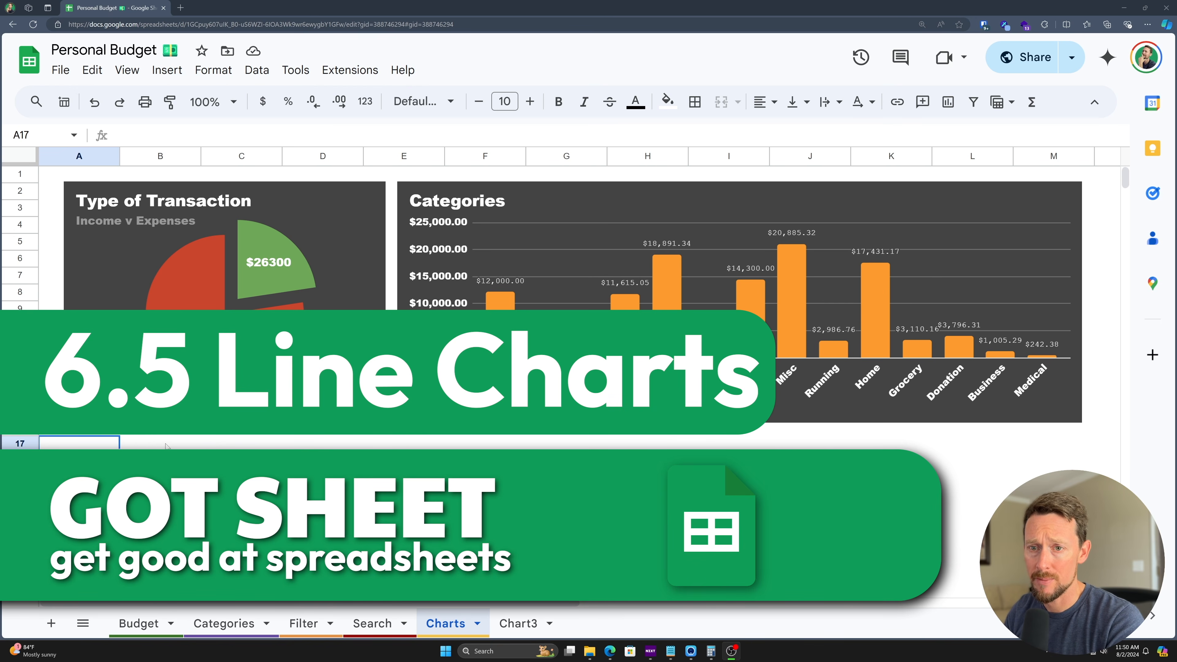
- Insert a new smooth line chart at cell B17
{"action": "left_click", "coordinate": [166, 446]}
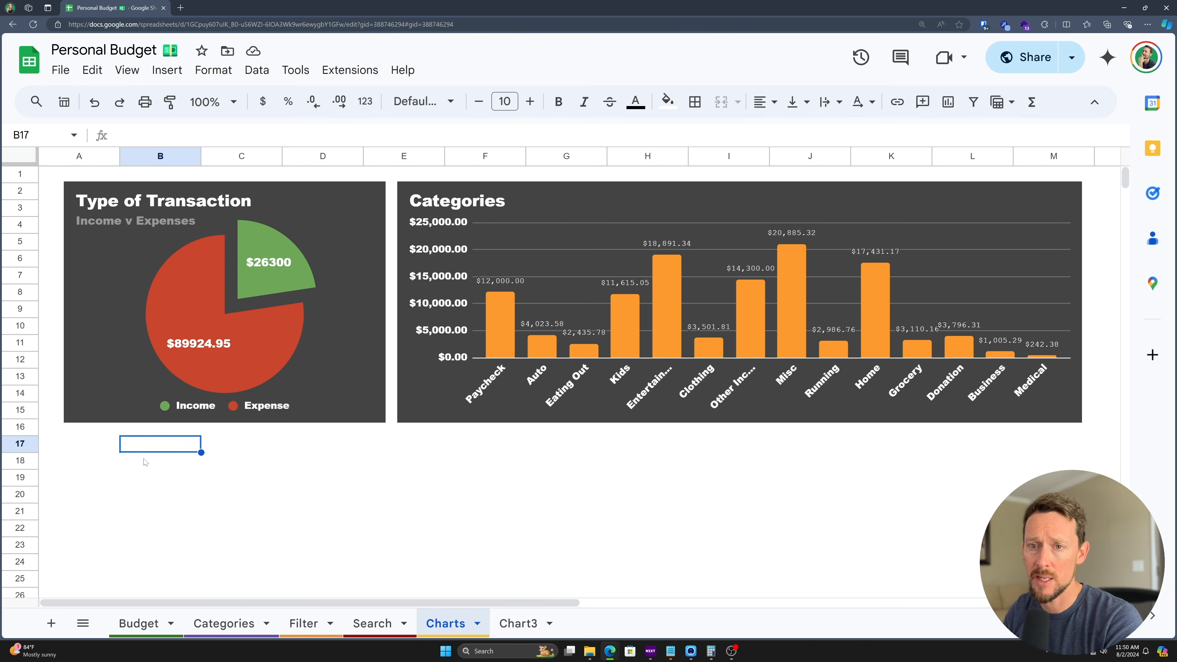
{"action": "left_click", "coordinate": [165, 70]}
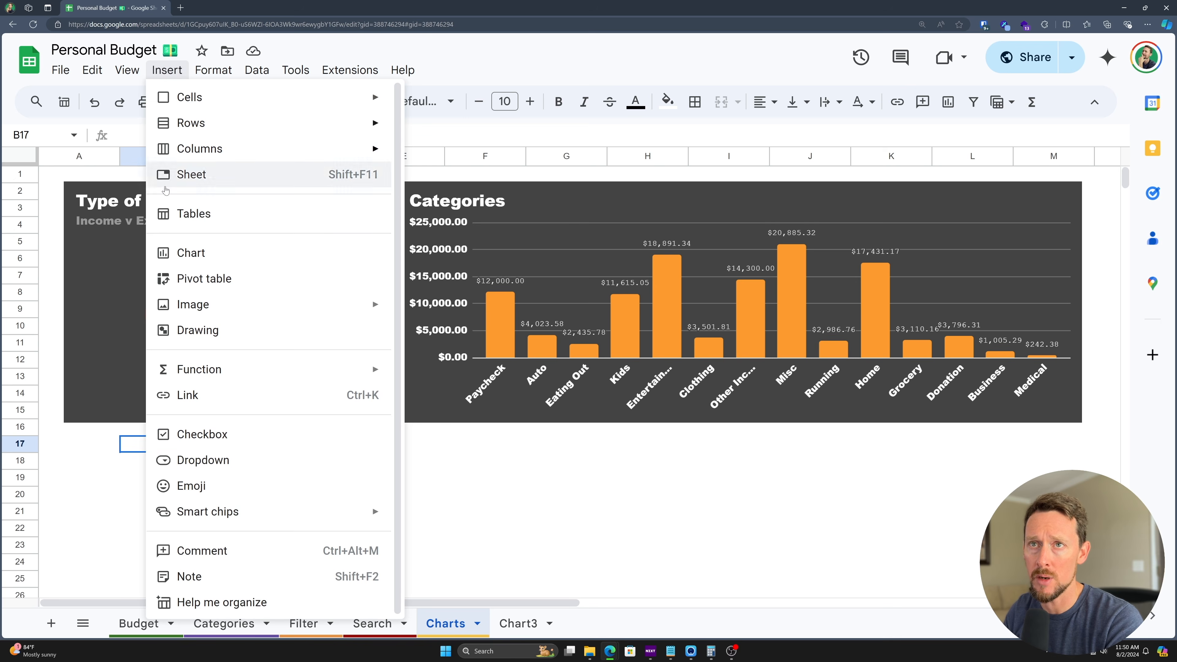
{"action": "left_click", "coordinate": [194, 257]}
{"action": "left_click", "coordinate": [969, 215]}
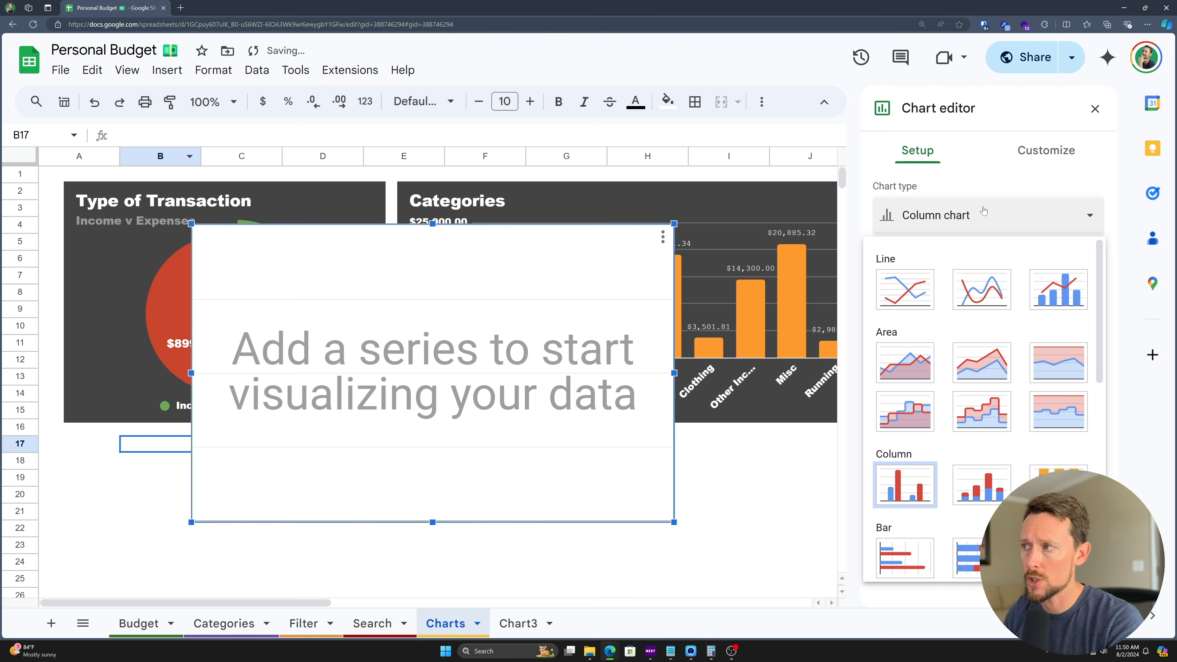
{"action": "left_click", "coordinate": [967, 299]}
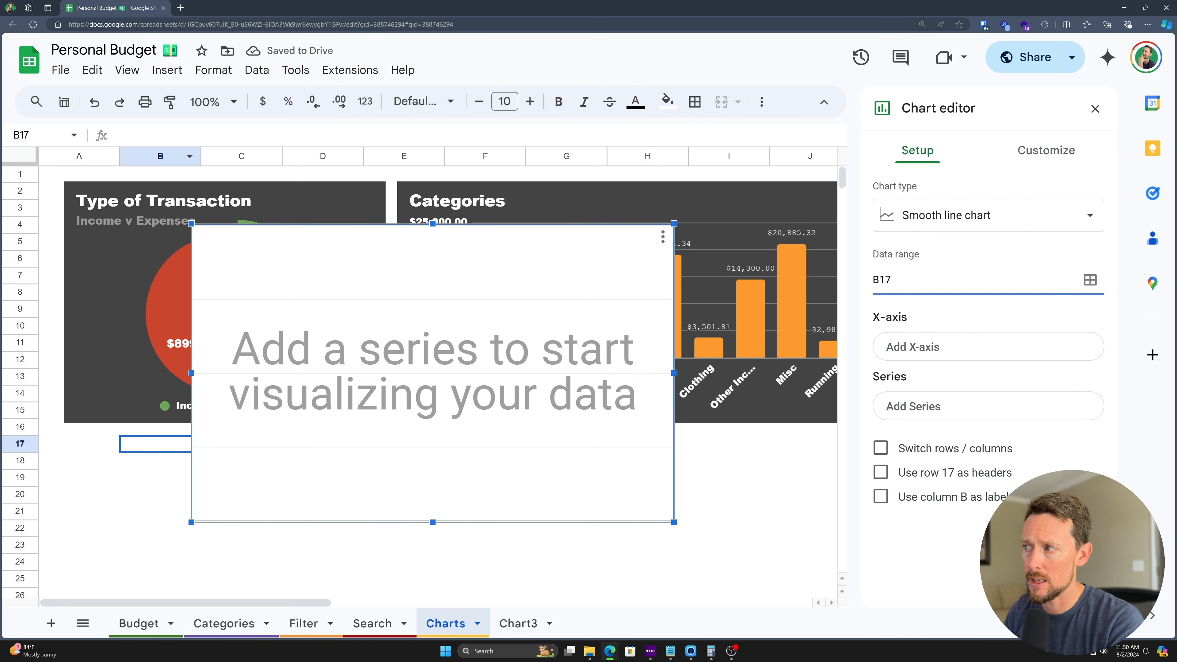
- Set the line chart's data to Budget!A1:G101 and place it below the charts at row 17
{"action": "left_click", "coordinate": [1090, 279]}
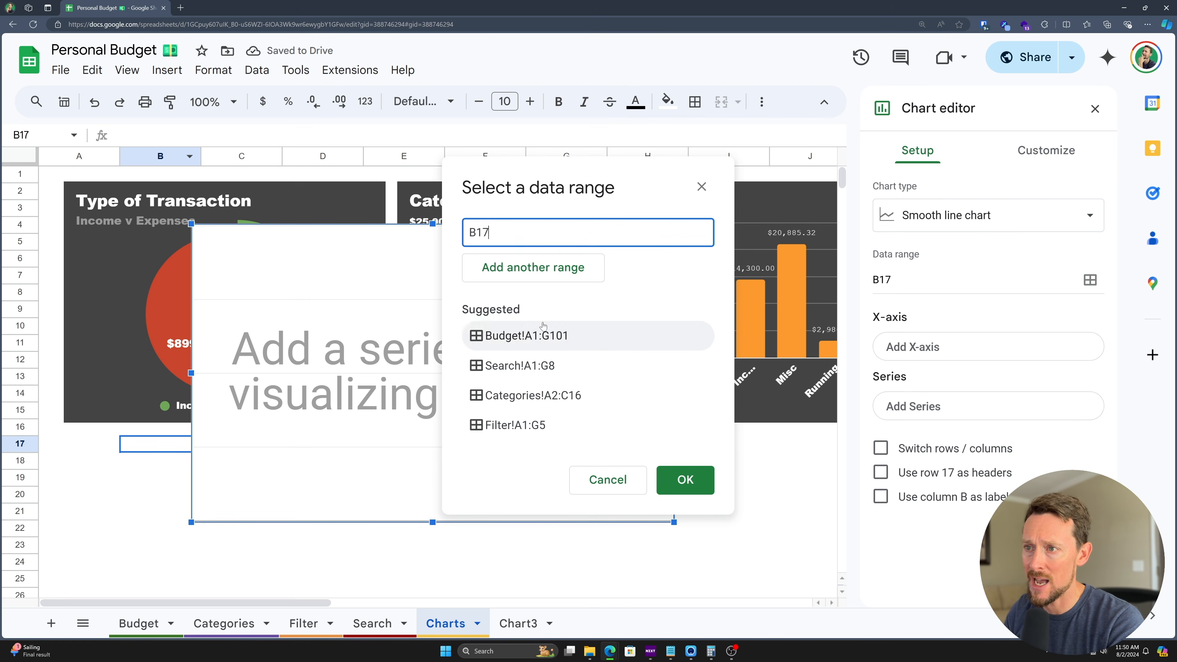
{"action": "left_click_drag", "start_coordinate": [553, 172], "coordinate": [445, 121]}
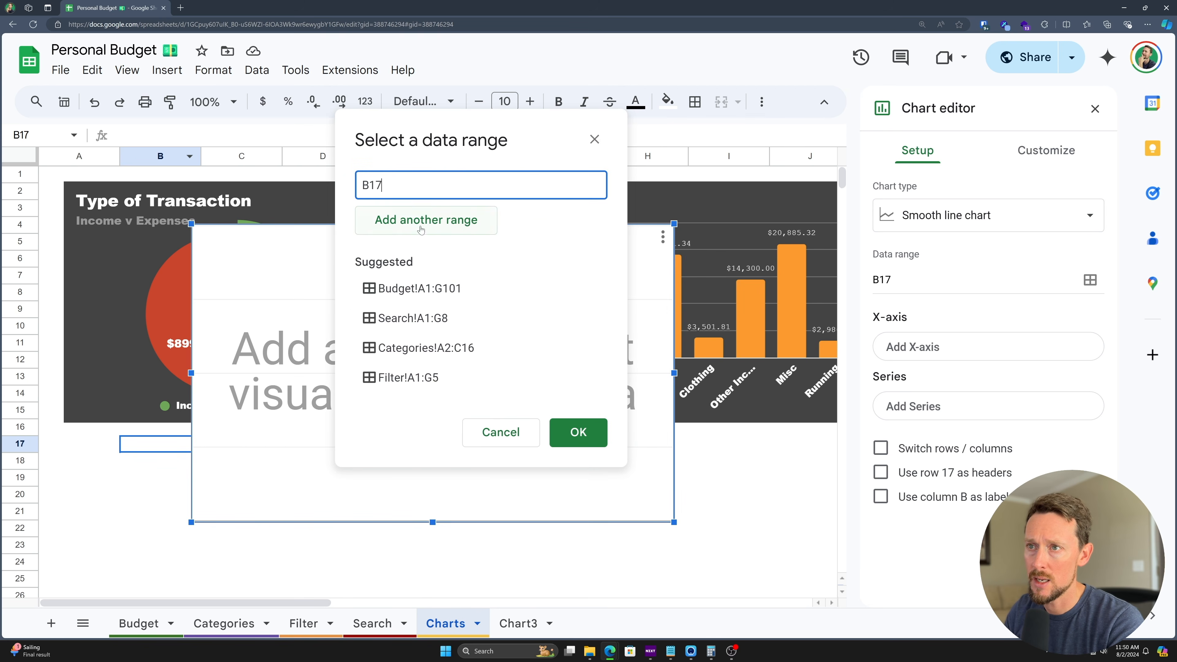
{"action": "left_click", "coordinate": [139, 623]}
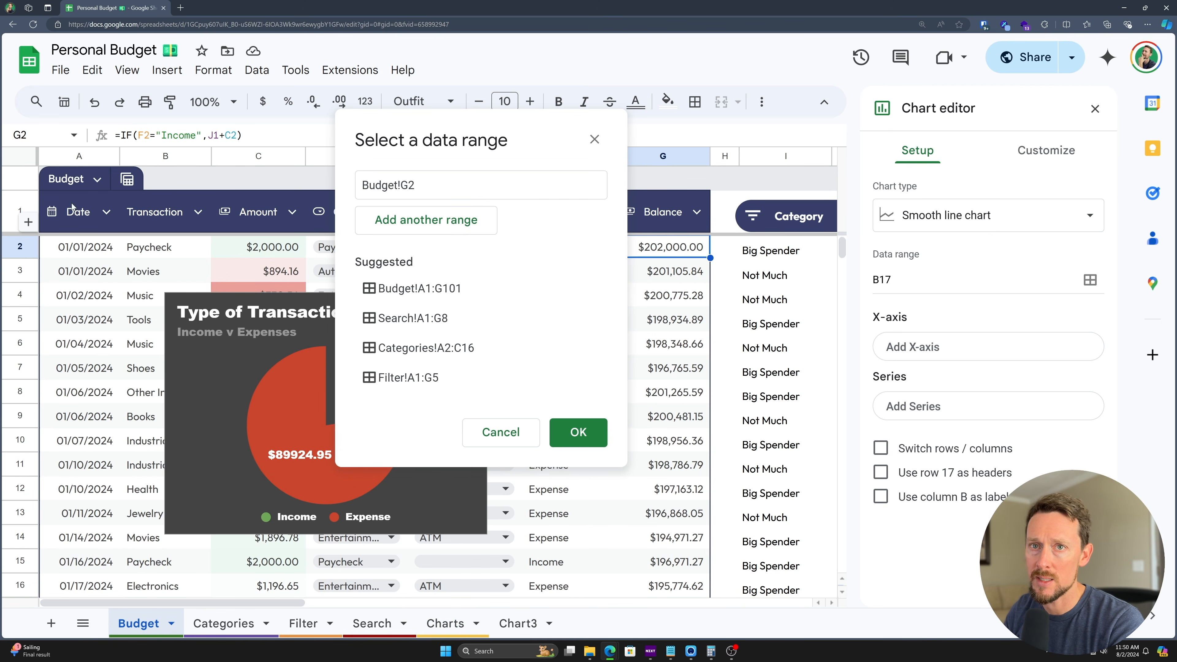
{"action": "left_click_drag", "start_coordinate": [69, 215], "coordinate": [662, 626]}
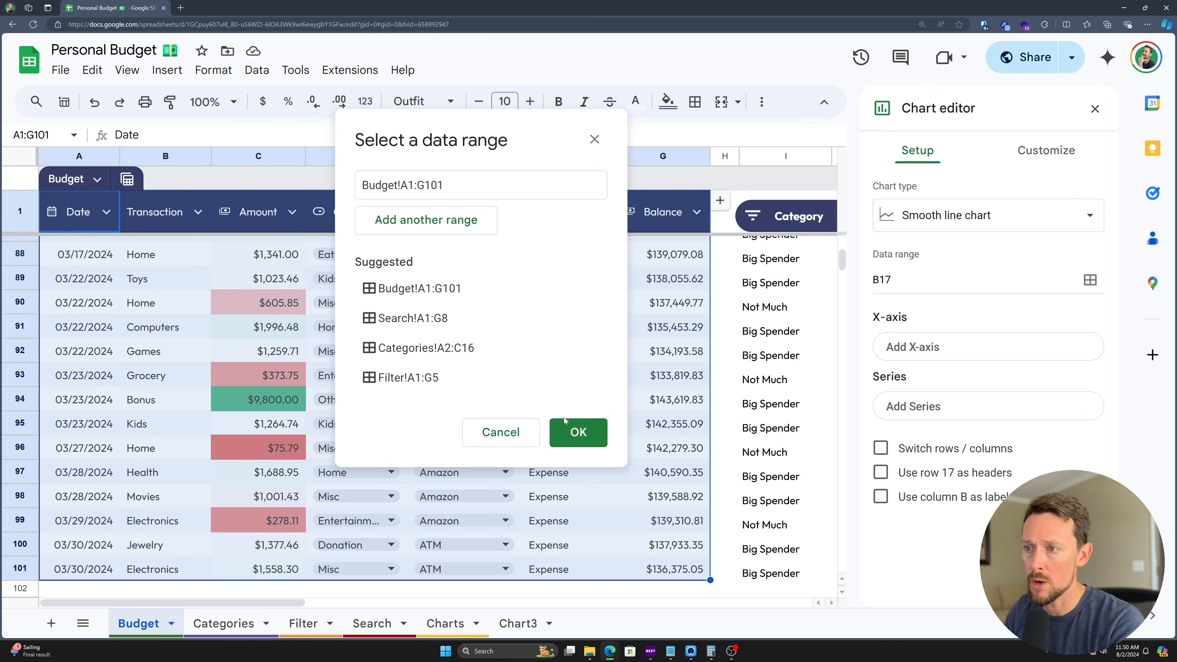
{"action": "left_click", "coordinate": [574, 429]}
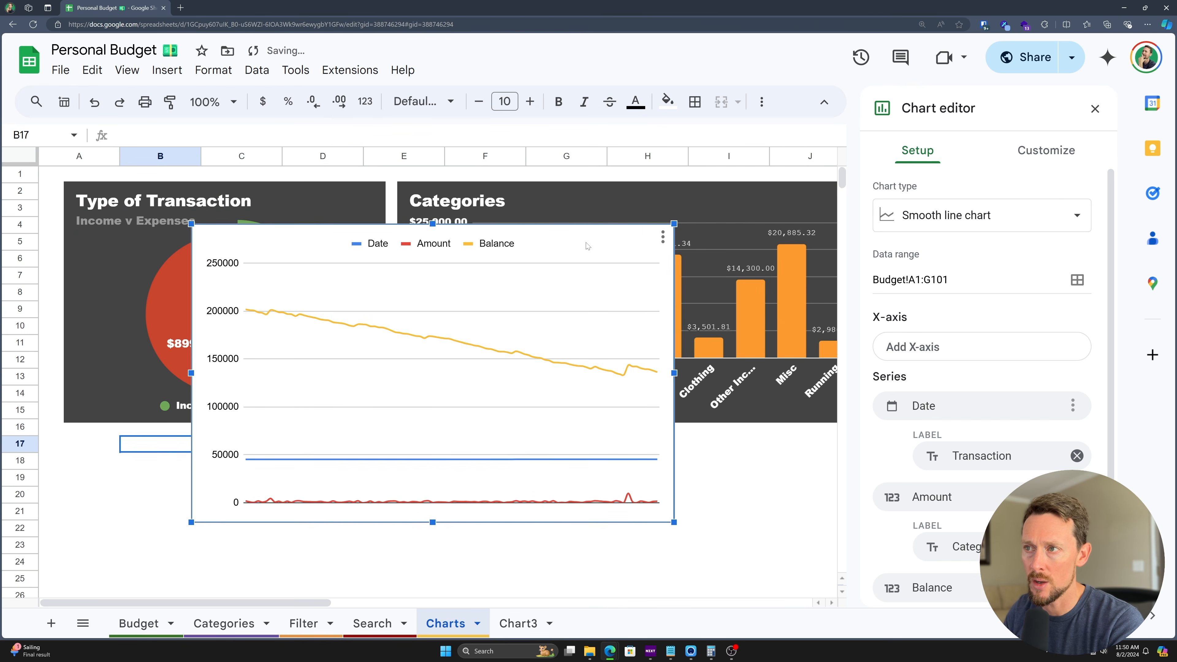
{"action": "left_click_drag", "start_coordinate": [594, 234], "coordinate": [464, 449]}
{"action": "scroll", "coordinate": [473, 412], "scroll_direction": "down", "scroll_amount": 5}
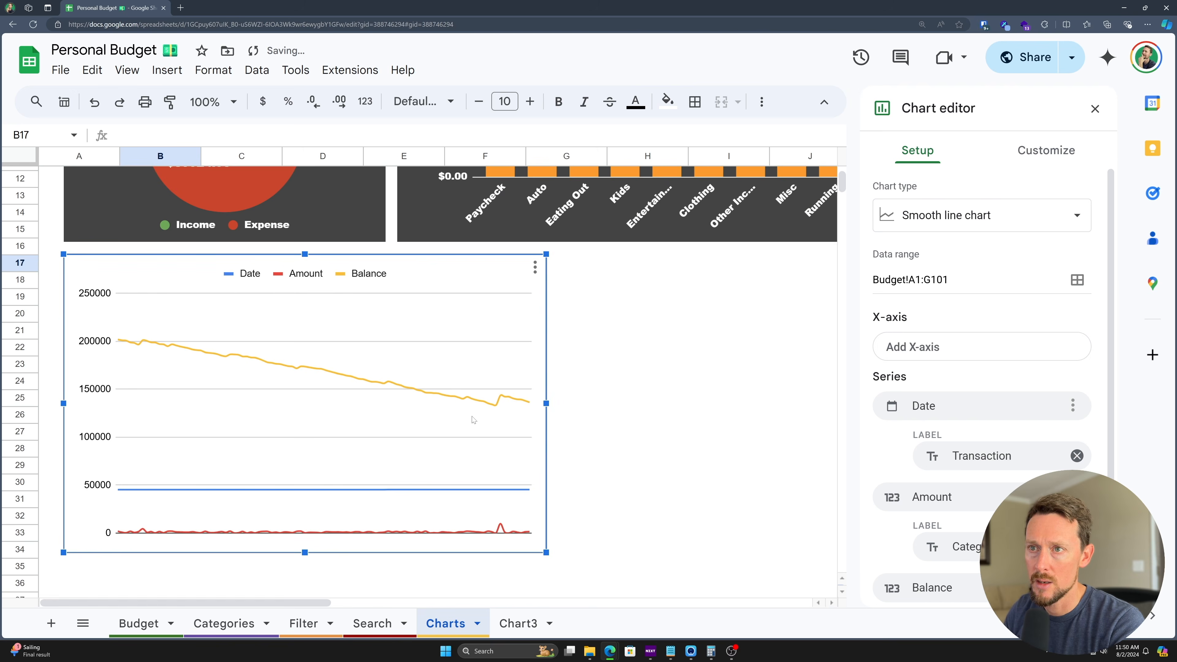
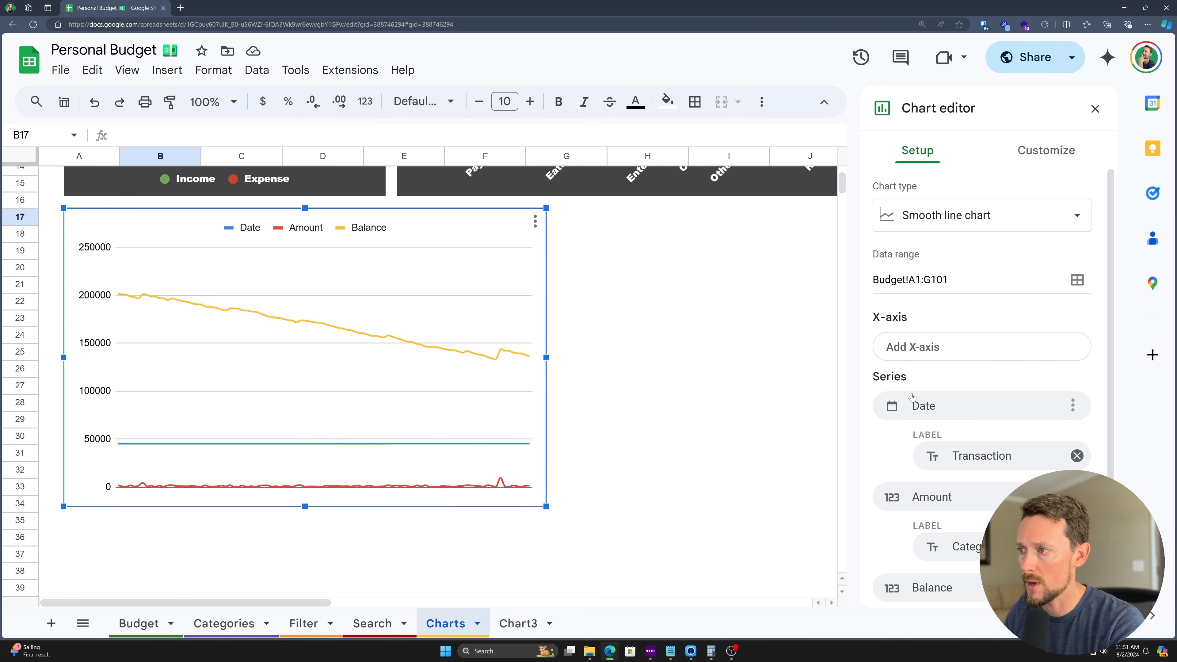
- Remove all series from the line chart and set the X-axis to Date
{"action": "scroll", "coordinate": [361, 473], "scroll_direction": "down", "scroll_amount": 1}
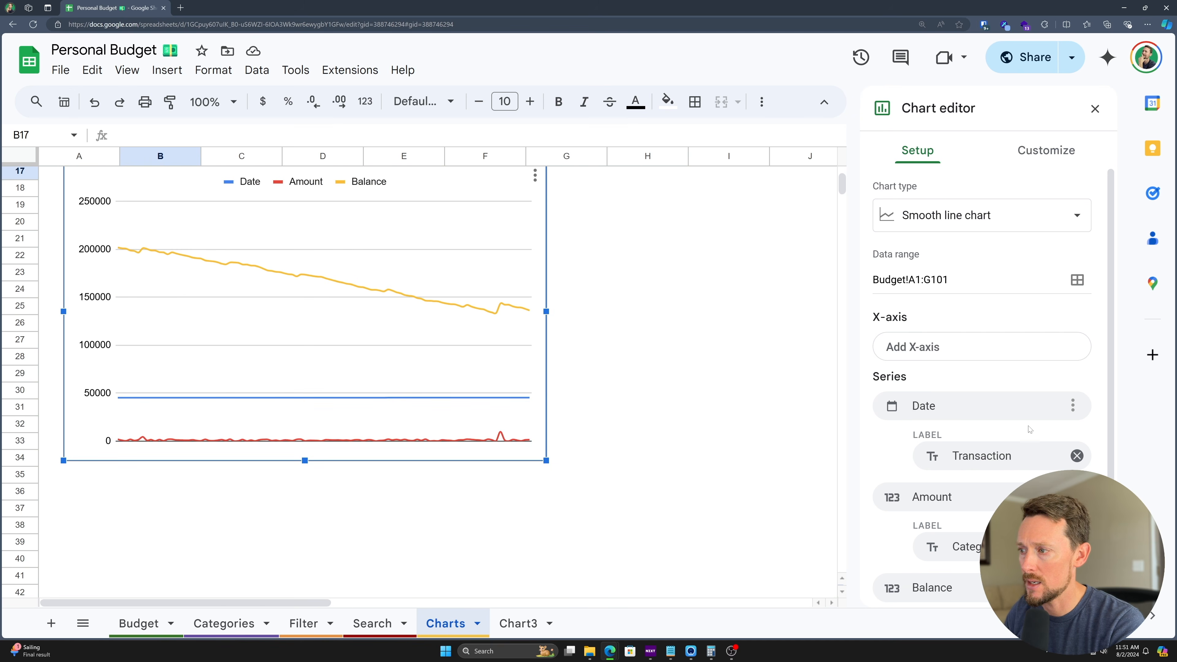
{"action": "scroll", "coordinate": [1032, 427], "scroll_direction": "down", "scroll_amount": 1}
{"action": "left_click", "coordinate": [1072, 358]}
{"action": "left_click", "coordinate": [1024, 416]}
{"action": "left_click", "coordinate": [1003, 343]}
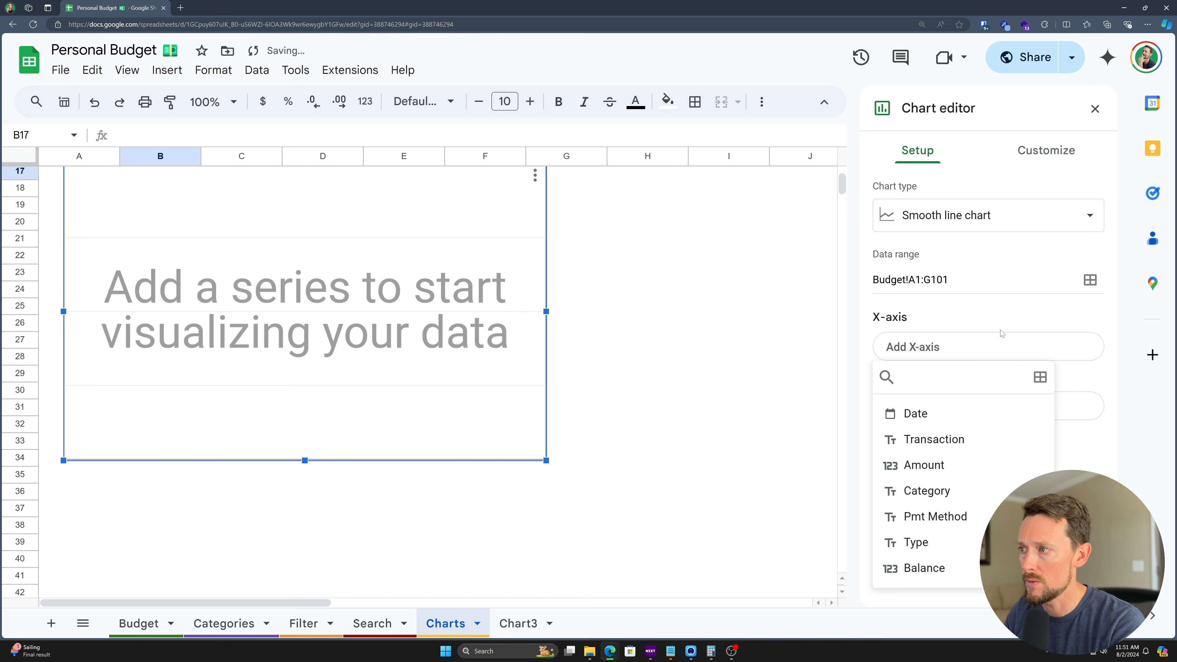
{"action": "left_click", "coordinate": [942, 351]}
{"action": "left_click", "coordinate": [906, 354]}
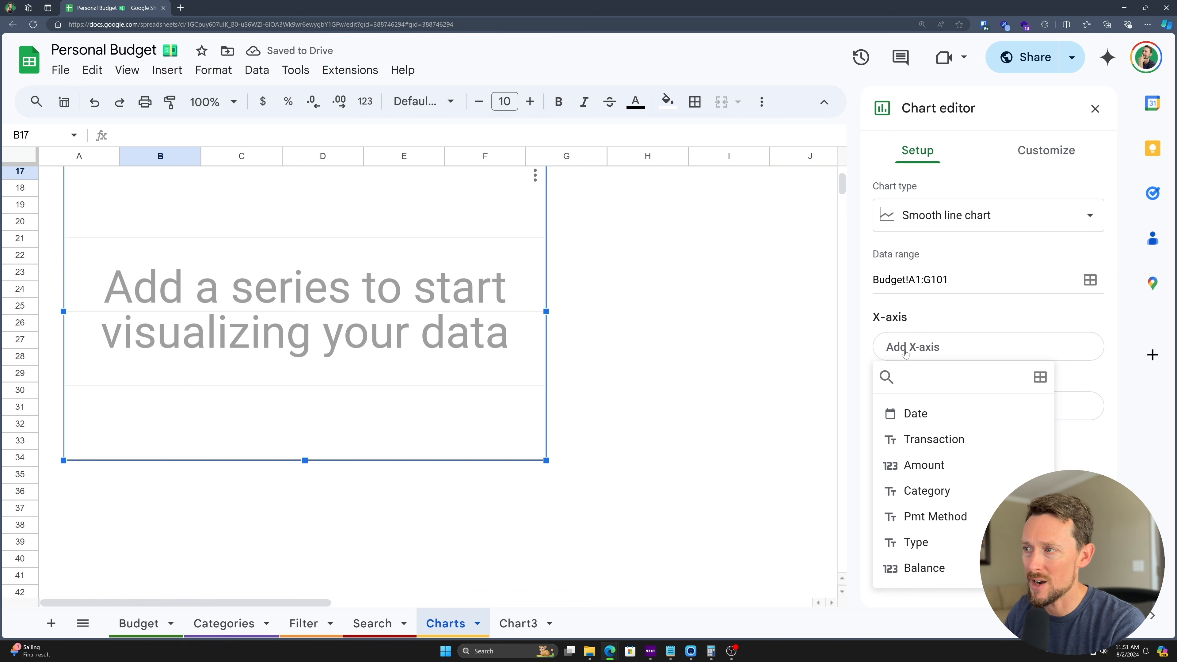
{"action": "left_click", "coordinate": [903, 420]}
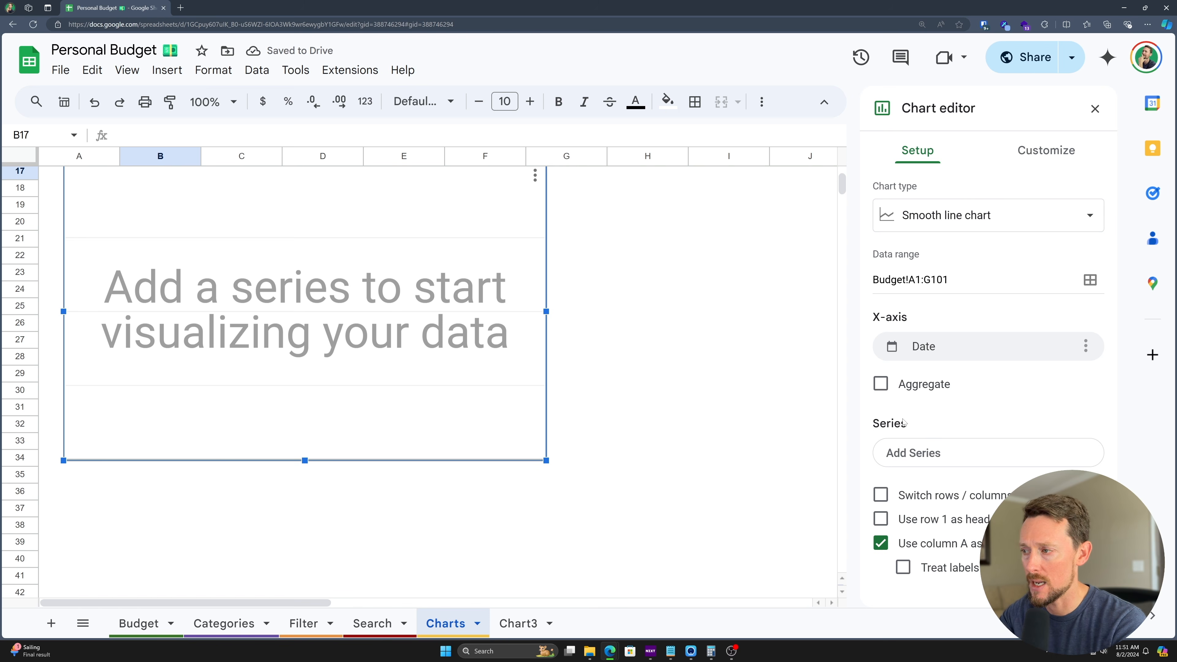
- Add Balance as the chart's only series
{"action": "left_click", "coordinate": [913, 453]}
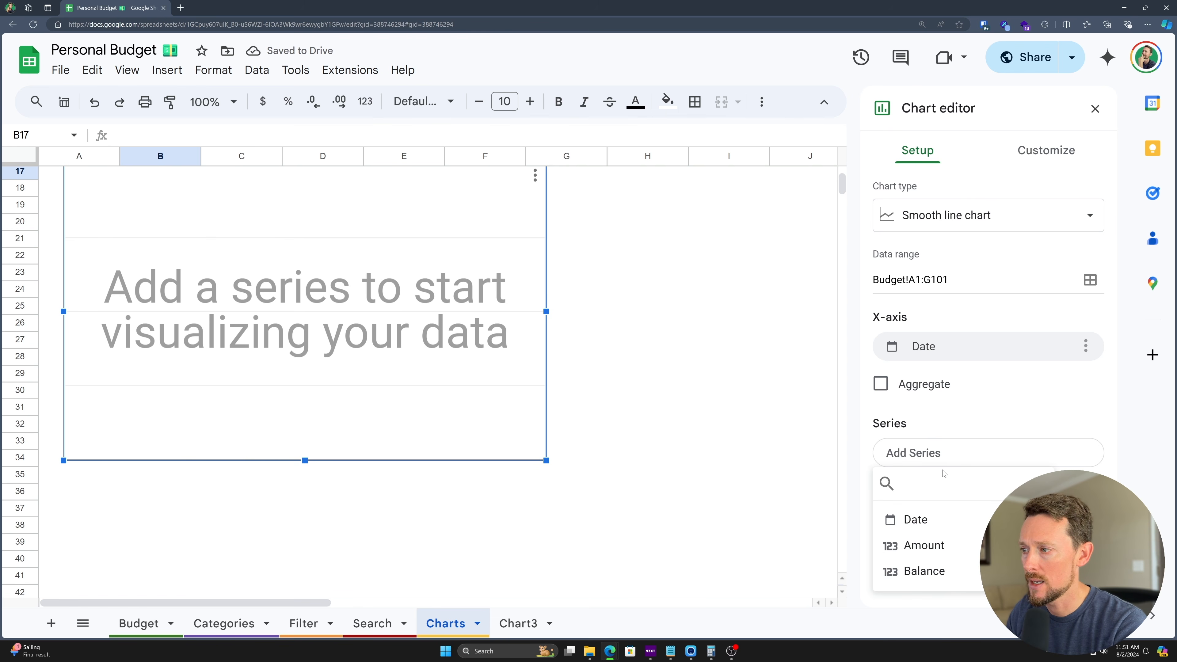
{"action": "left_click", "coordinate": [934, 576]}
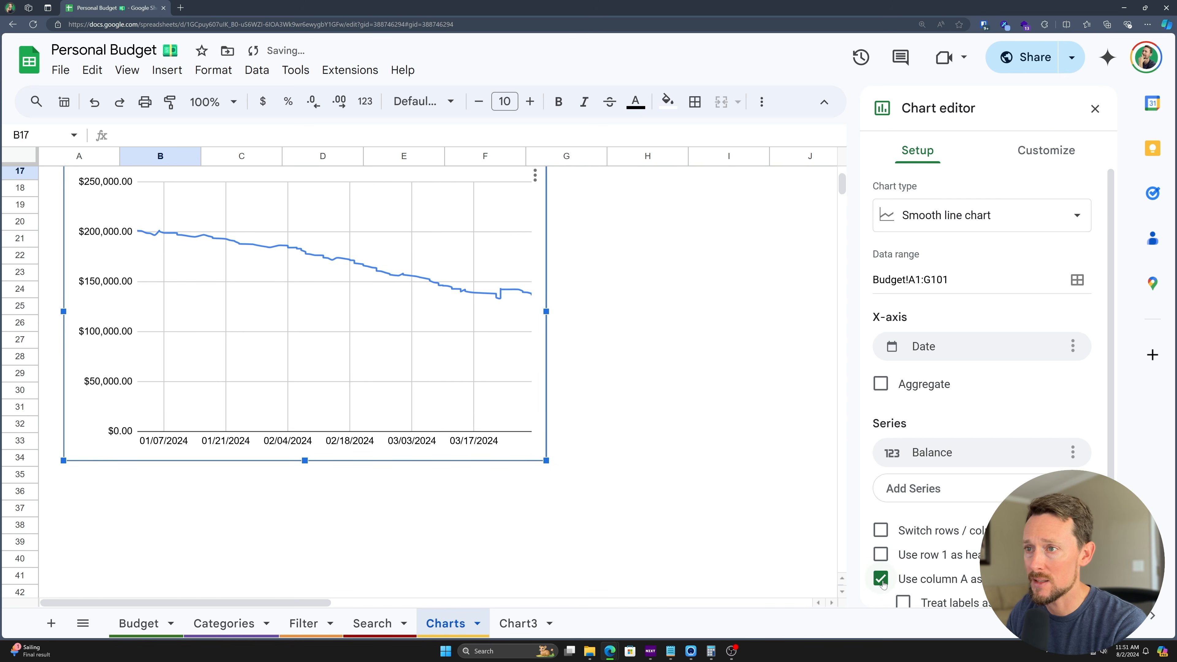
{"action": "mouse_move", "coordinate": [380, 277]}
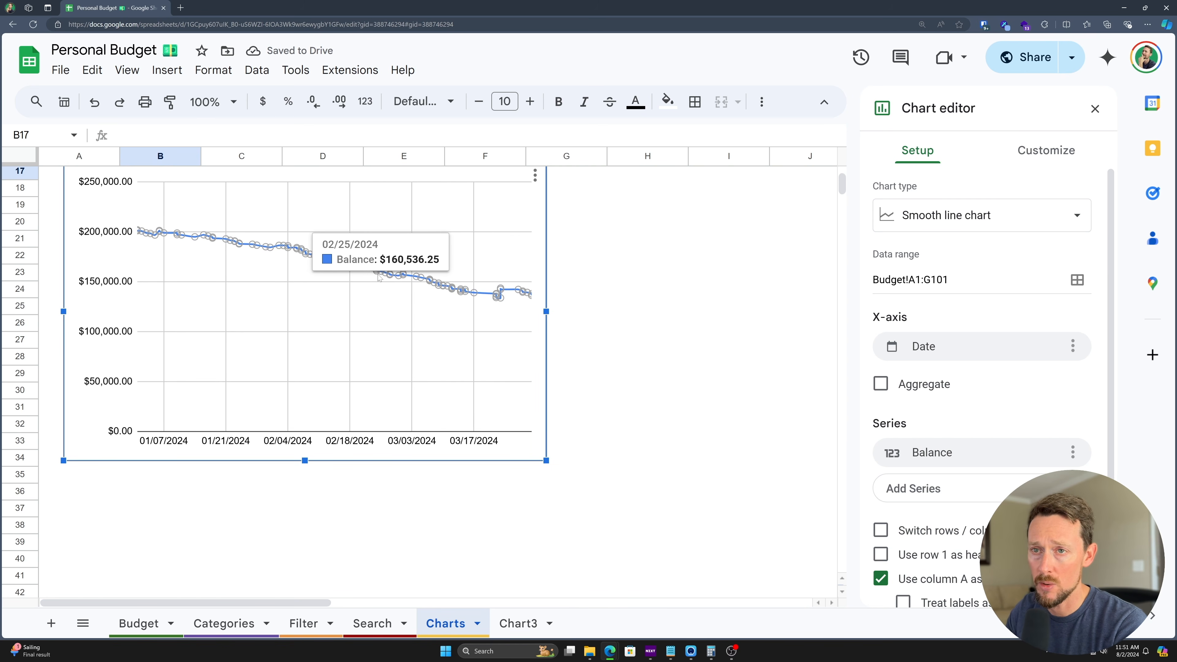
{"action": "scroll", "coordinate": [510, 346], "scroll_direction": "up", "scroll_amount": 1}
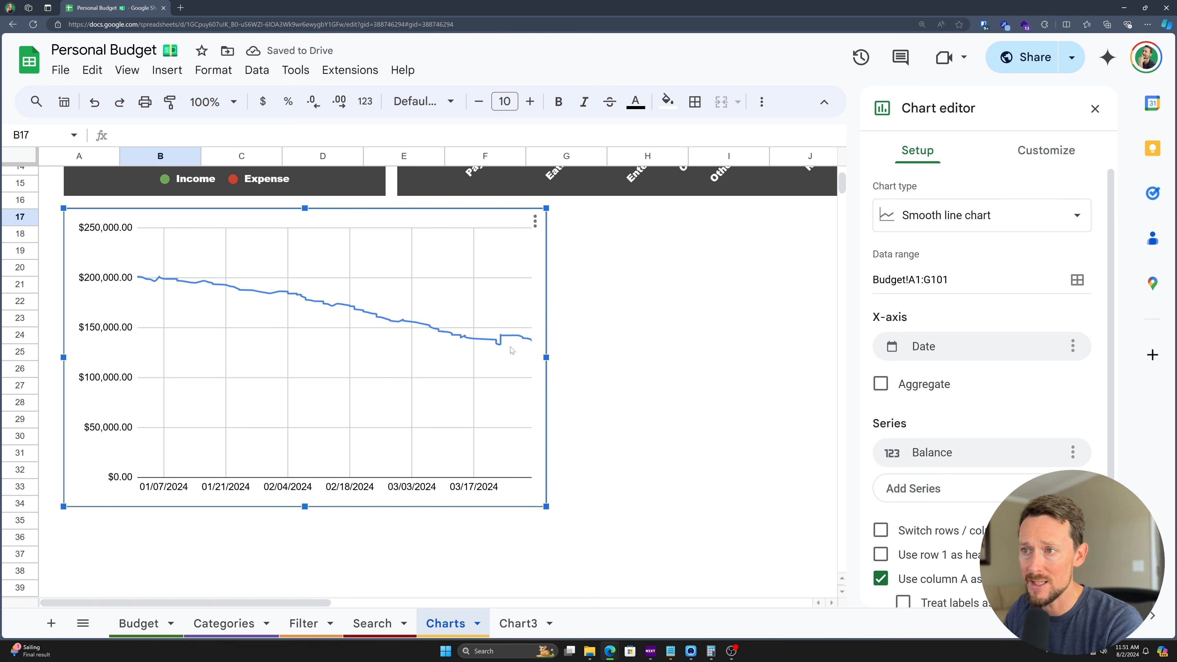
- Stretch the Balance line chart's right edge out to column J
{"action": "left_click_drag", "start_coordinate": [549, 359], "coordinate": [830, 373]}
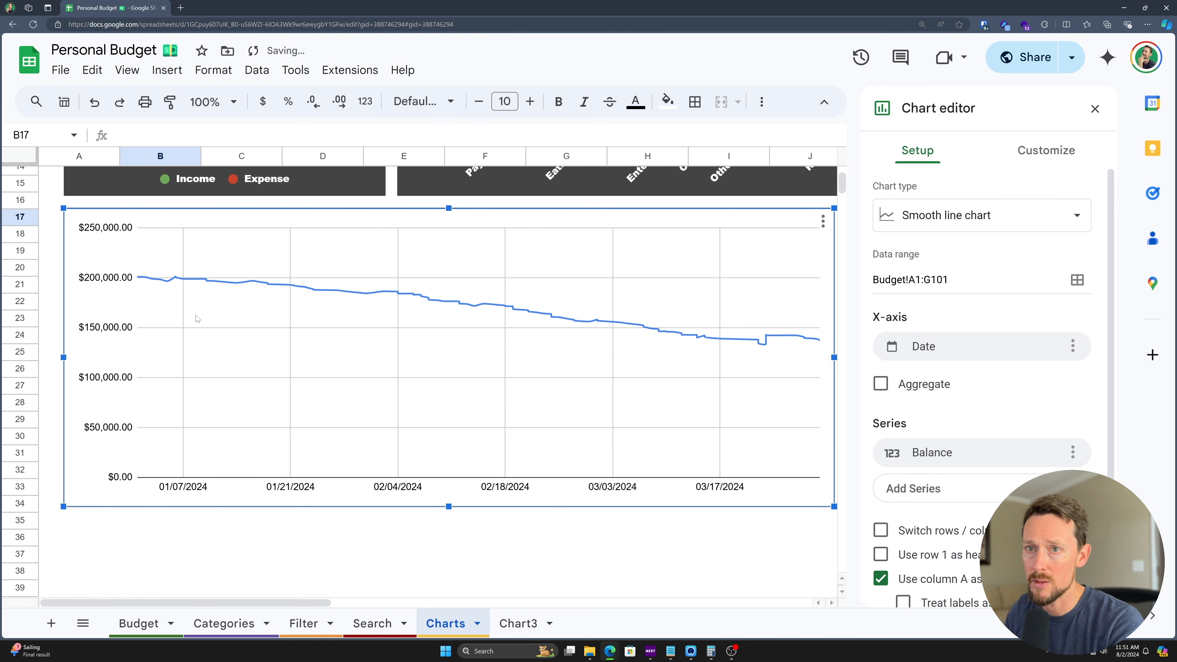
{"action": "mouse_move", "coordinate": [175, 283]}
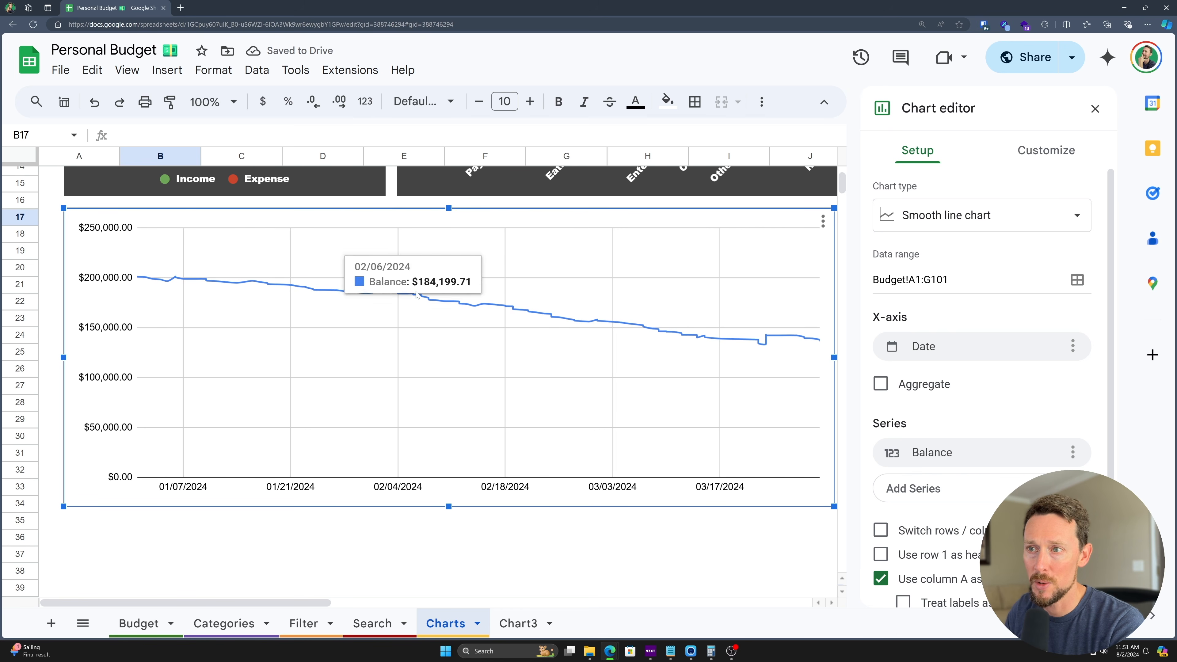
{"action": "scroll", "coordinate": [703, 374], "scroll_direction": "up", "scroll_amount": 2}
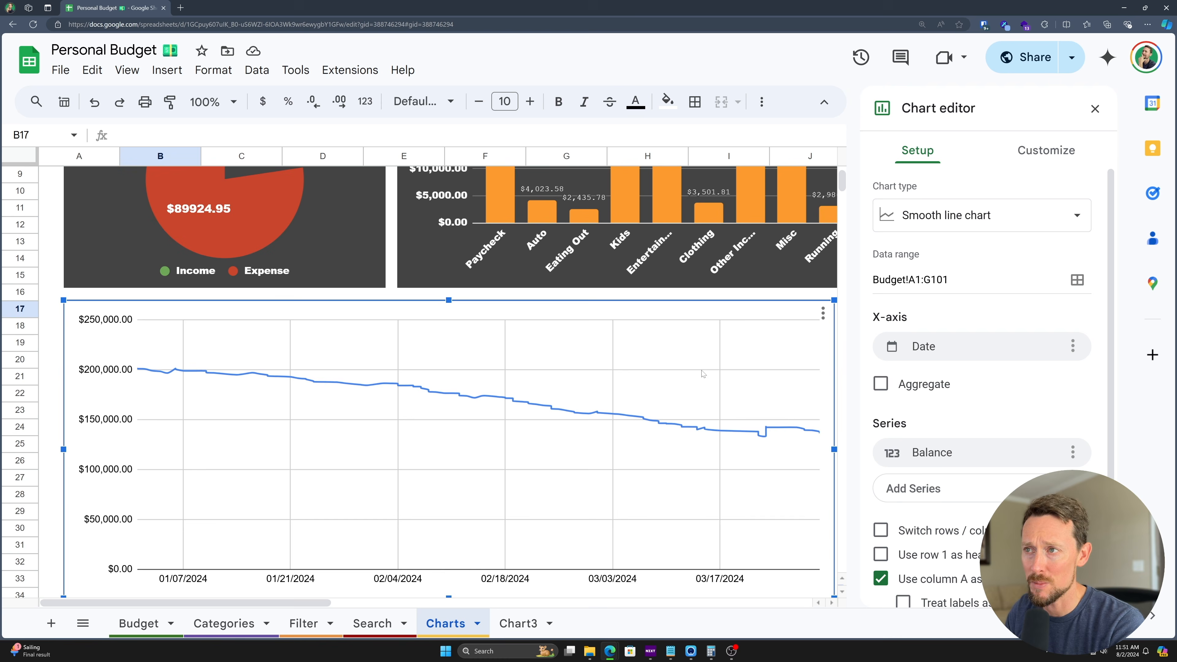
{"action": "scroll", "coordinate": [309, 295], "scroll_direction": "up", "scroll_amount": 3}
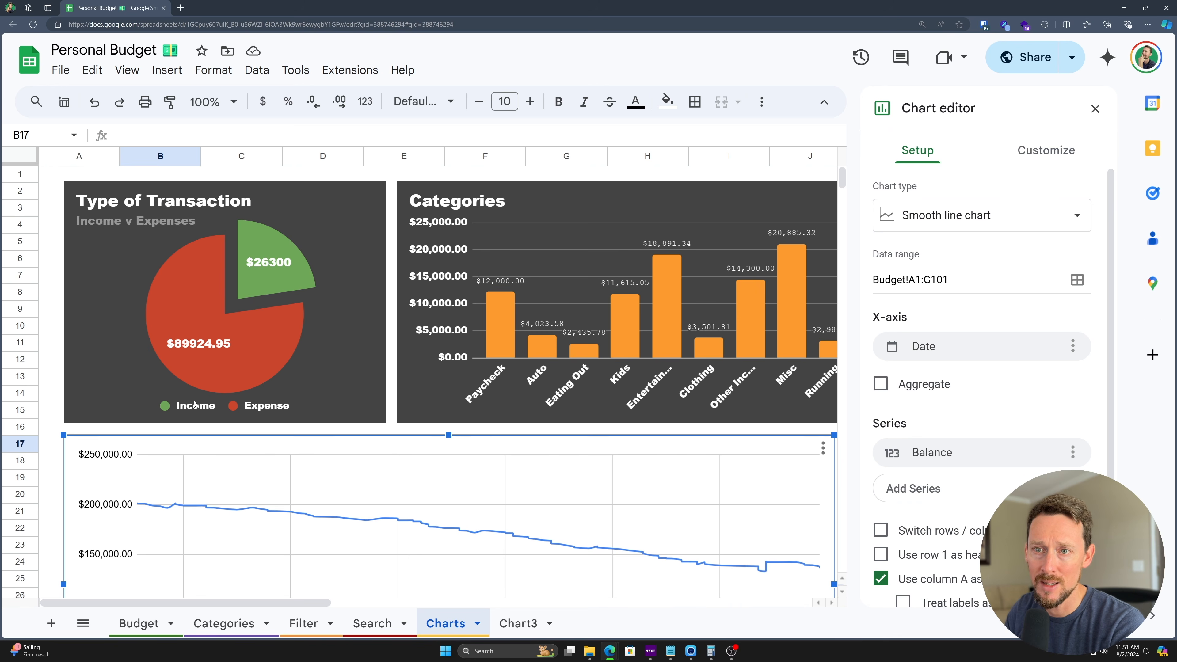
{"action": "scroll", "coordinate": [319, 248], "scroll_direction": "down", "scroll_amount": 7}
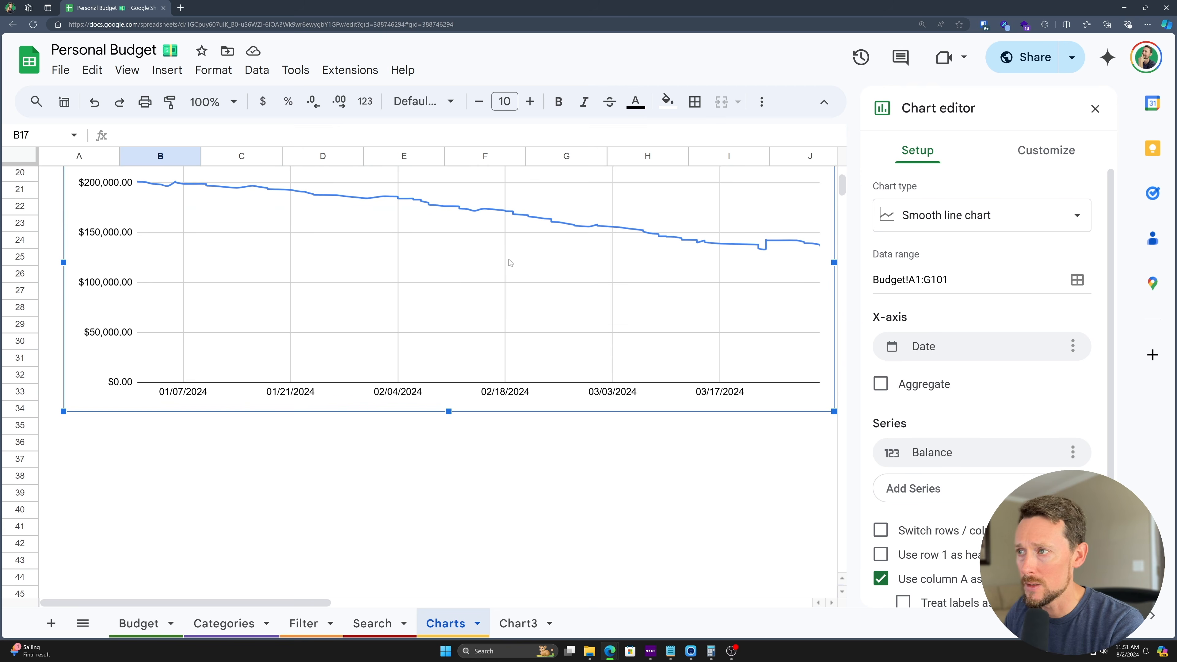
{"action": "scroll", "coordinate": [697, 332], "scroll_direction": "up", "scroll_amount": 2}
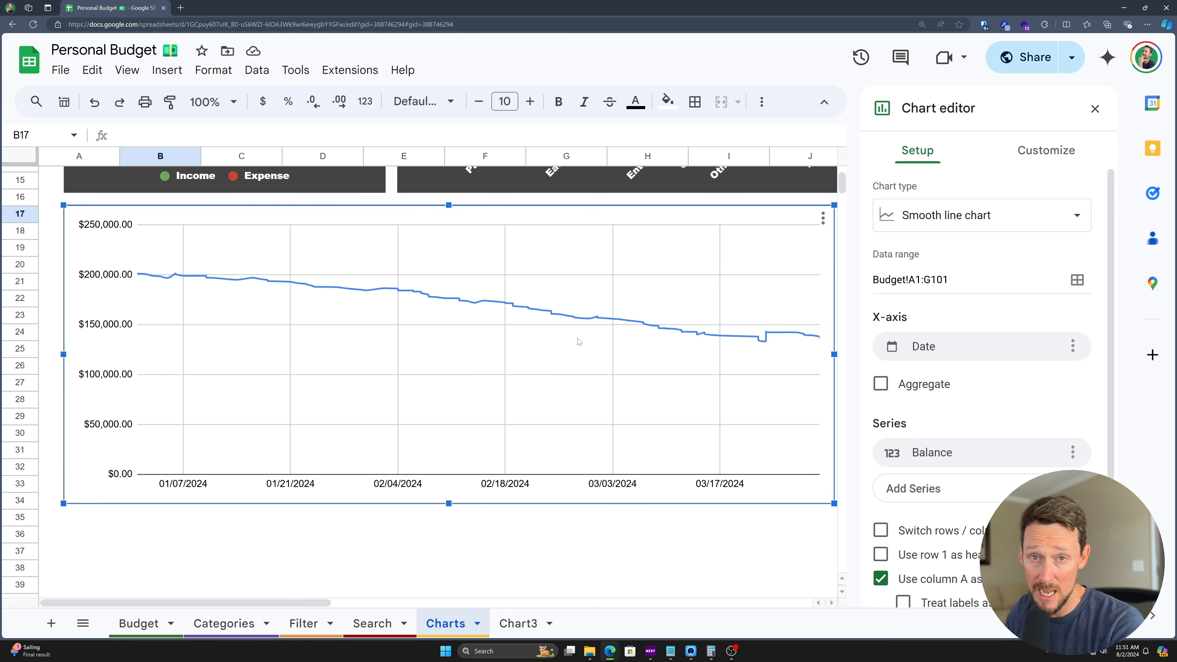
{"action": "scroll", "coordinate": [911, 459], "scroll_direction": "down", "scroll_amount": 1}
{"action": "scroll", "coordinate": [921, 469], "scroll_direction": "up", "scroll_amount": 1}
- Style the line chart with a dark gray background, white border and Maximize layout
{"action": "left_click", "coordinate": [1047, 150]}
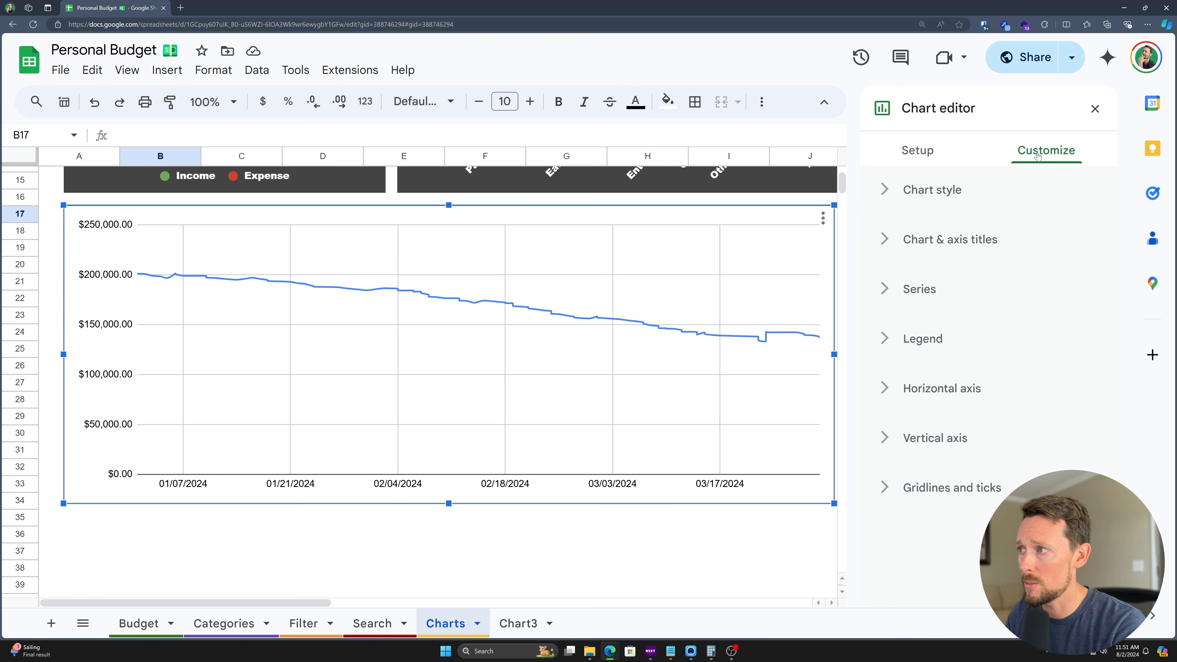
{"action": "left_click", "coordinate": [923, 191]}
{"action": "left_click", "coordinate": [900, 255]}
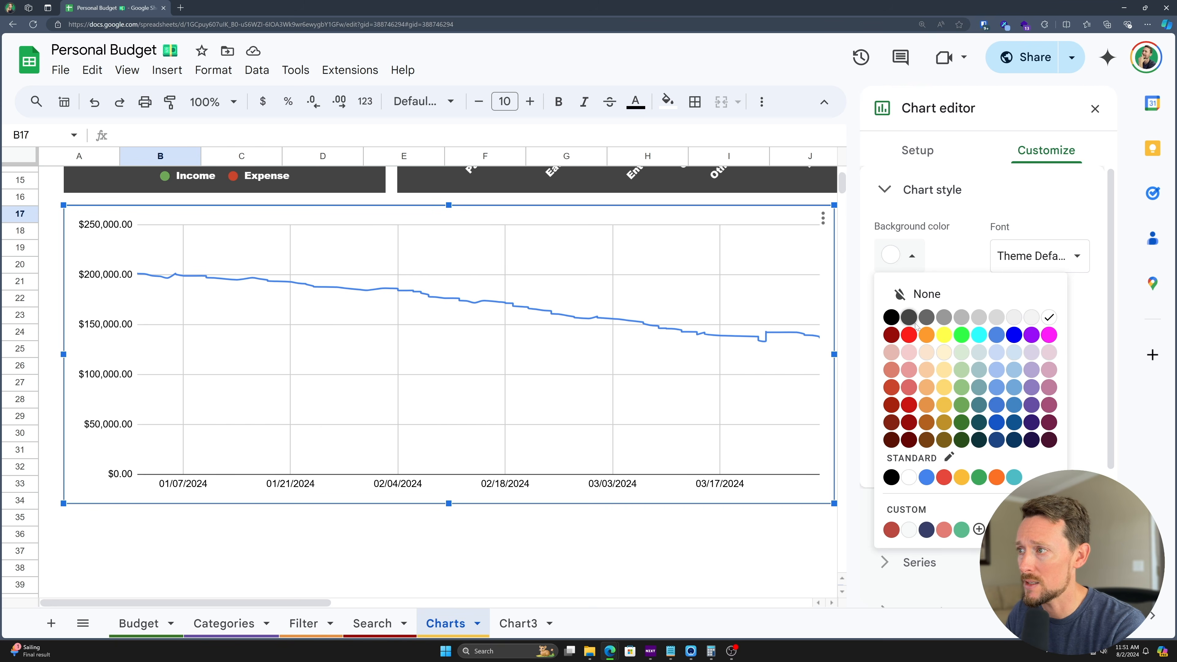
{"action": "left_click", "coordinate": [907, 307]}
{"action": "left_click", "coordinate": [906, 323]}
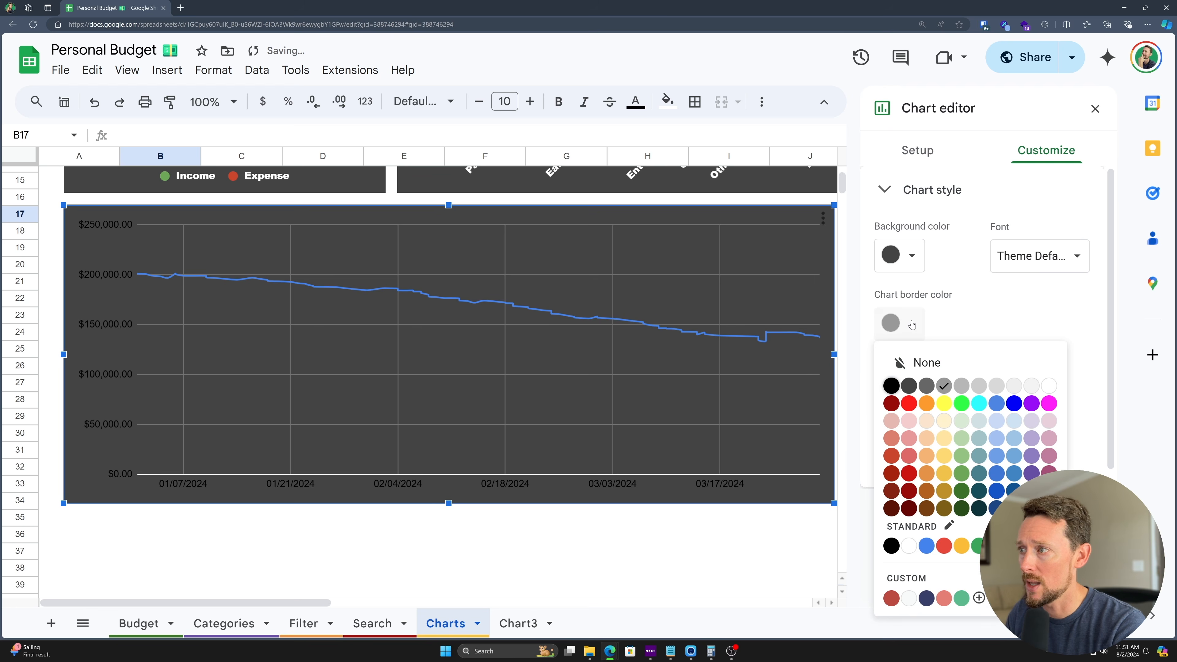
{"action": "left_click", "coordinate": [1051, 386]}
{"action": "left_click", "coordinate": [922, 413]}
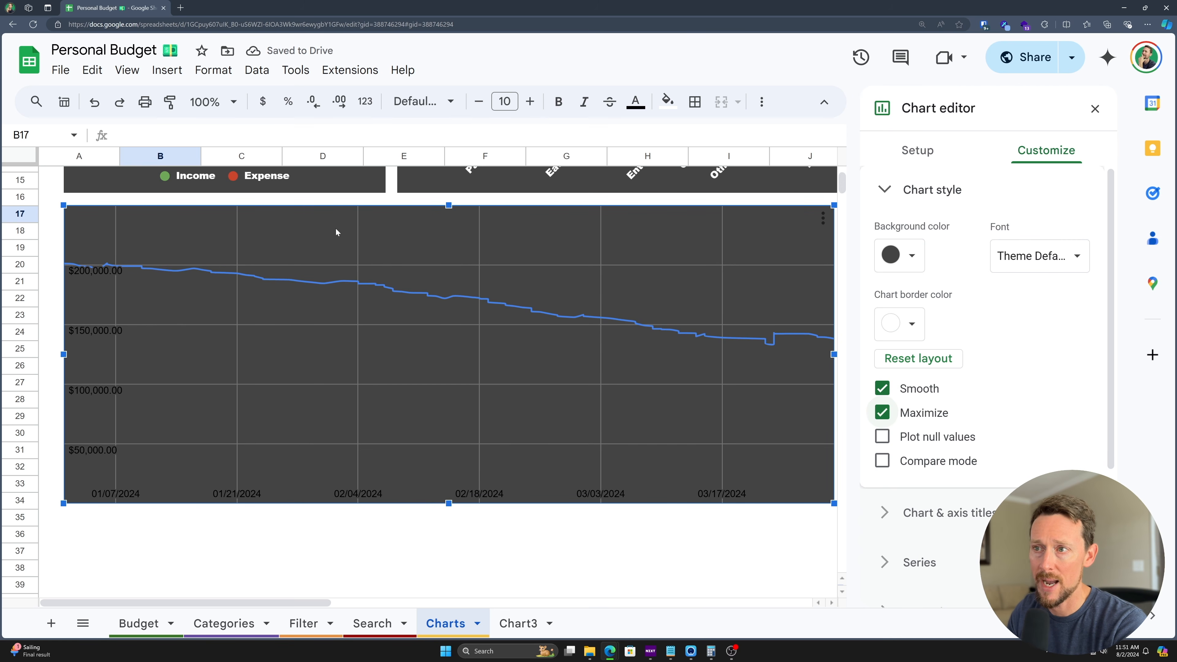
{"action": "scroll", "coordinate": [214, 313], "scroll_direction": "down", "scroll_amount": 1}
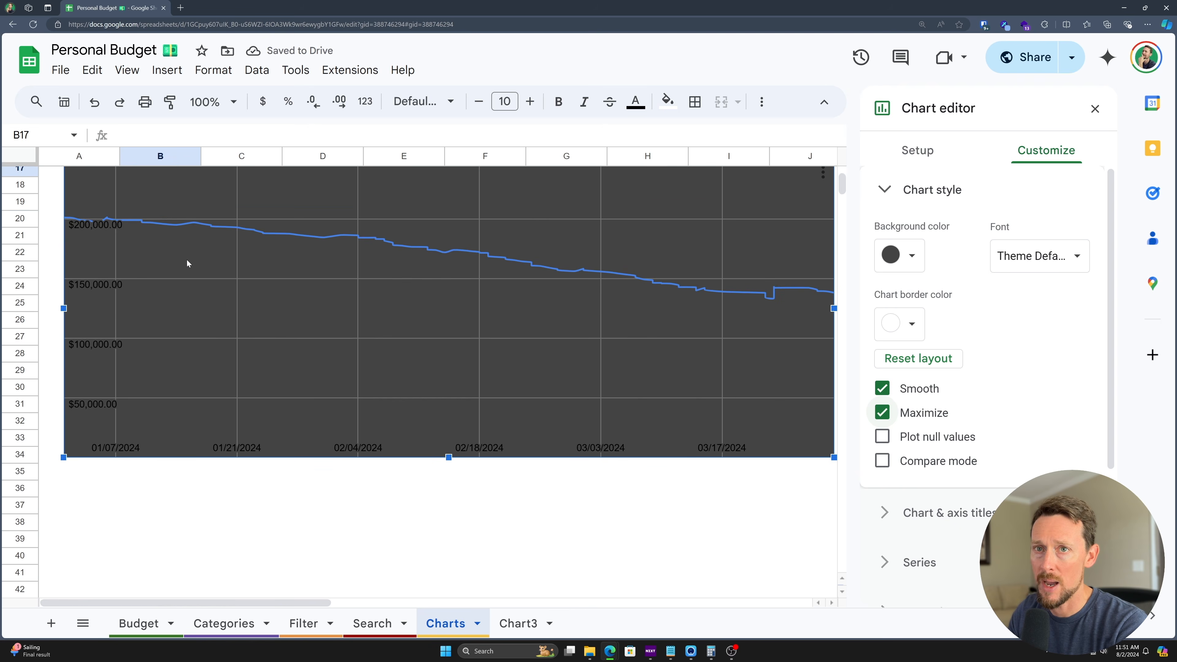
{"action": "scroll", "coordinate": [186, 260], "scroll_direction": "up", "scroll_amount": 2}
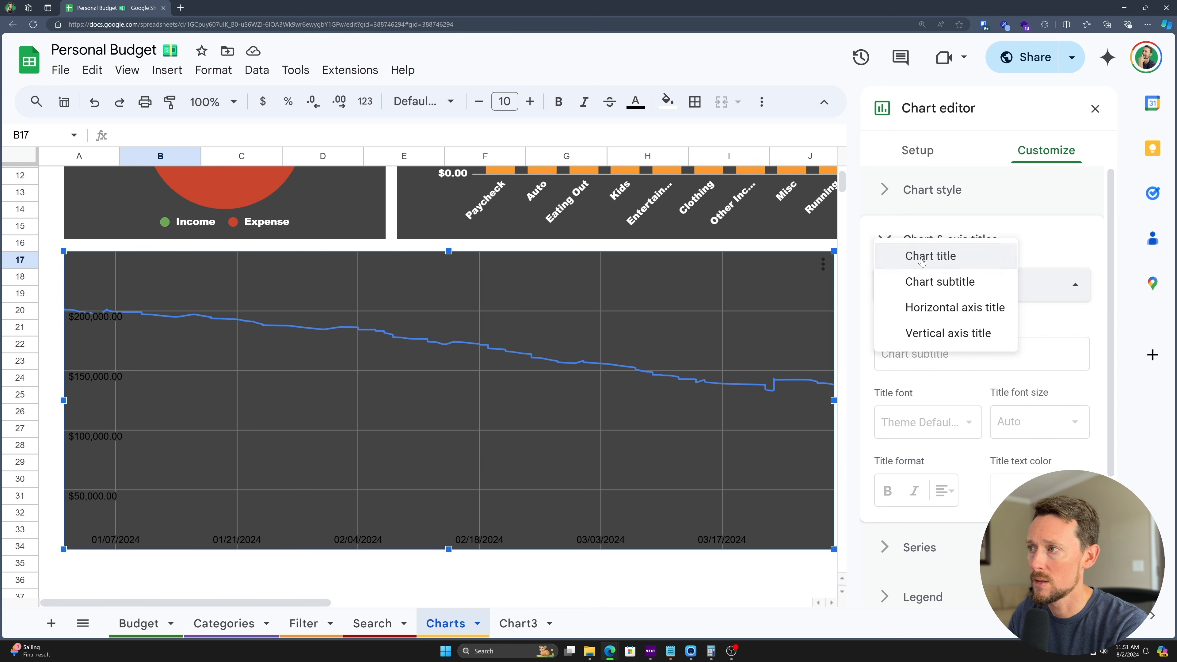
- Title the chart 'Balance Over Time' in white Wide-font text
{"action": "left_click", "coordinate": [921, 257]}
{"action": "left_click", "coordinate": [908, 358]}
{"action": "type", "text": "Balance Over Time"}
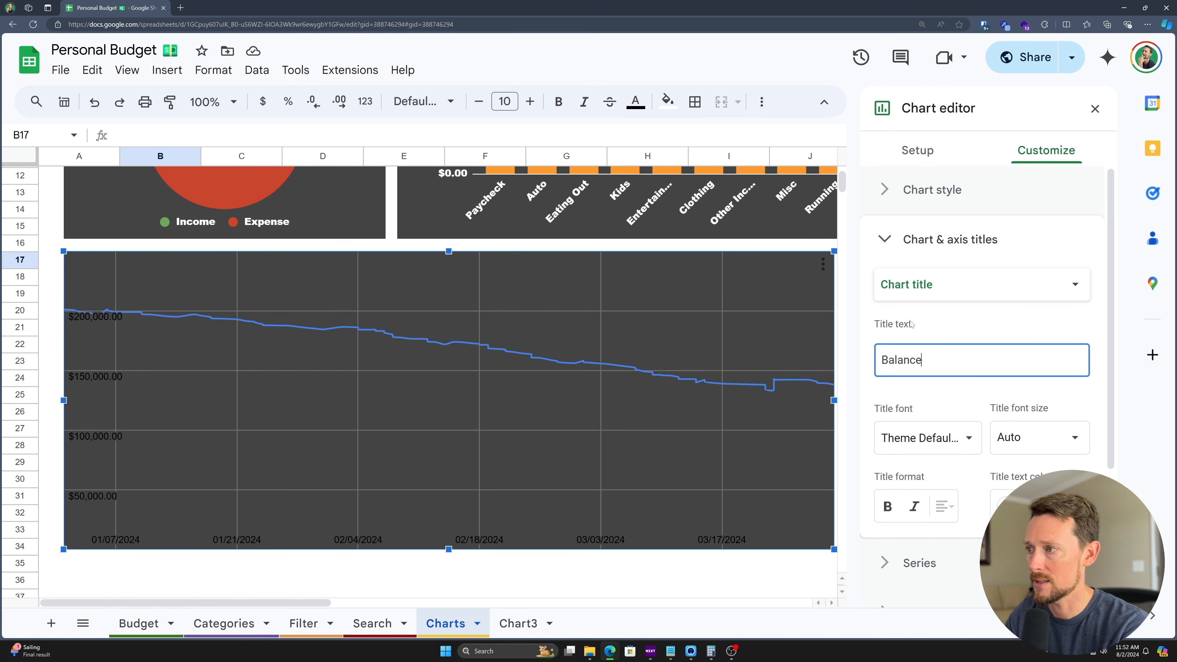
{"action": "key", "text": "Tab"}
{"action": "left_click", "coordinate": [1006, 506]}
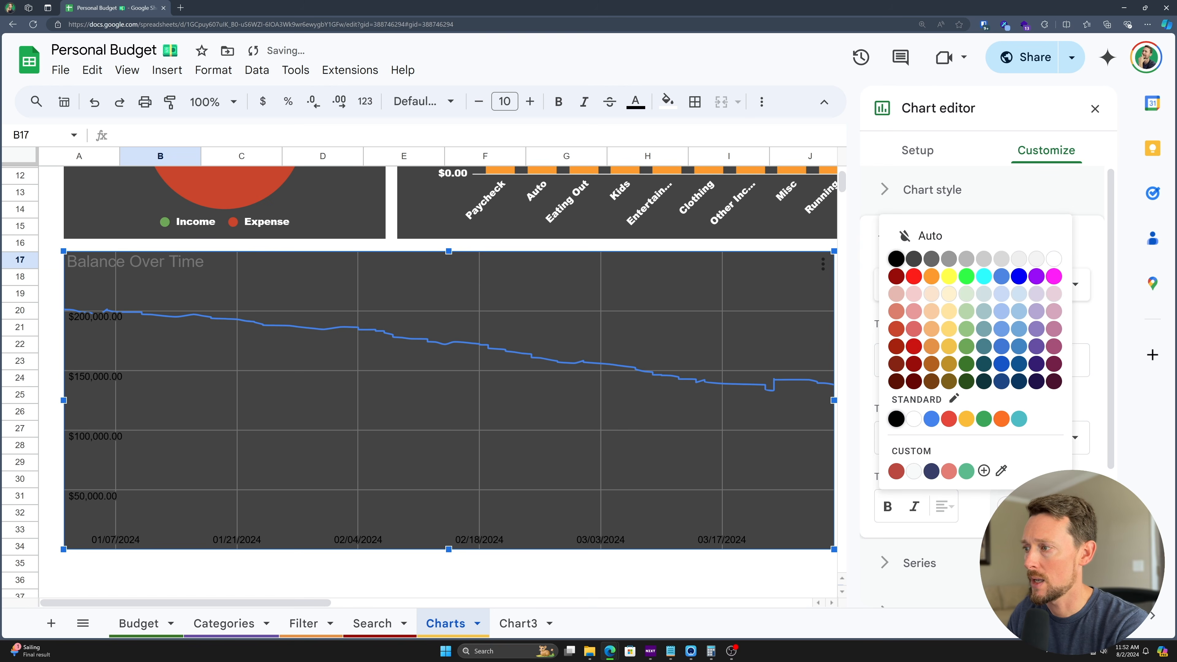
{"action": "left_click", "coordinate": [1054, 259]}
{"action": "left_click", "coordinate": [954, 429]}
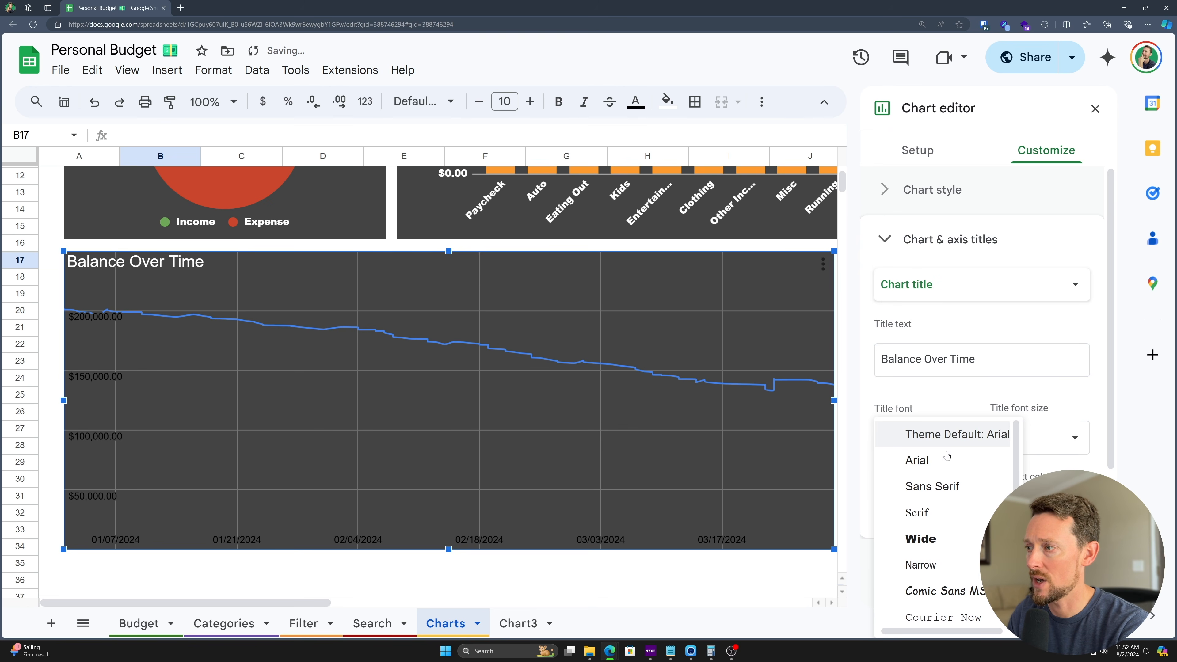
{"action": "left_click", "coordinate": [925, 538]}
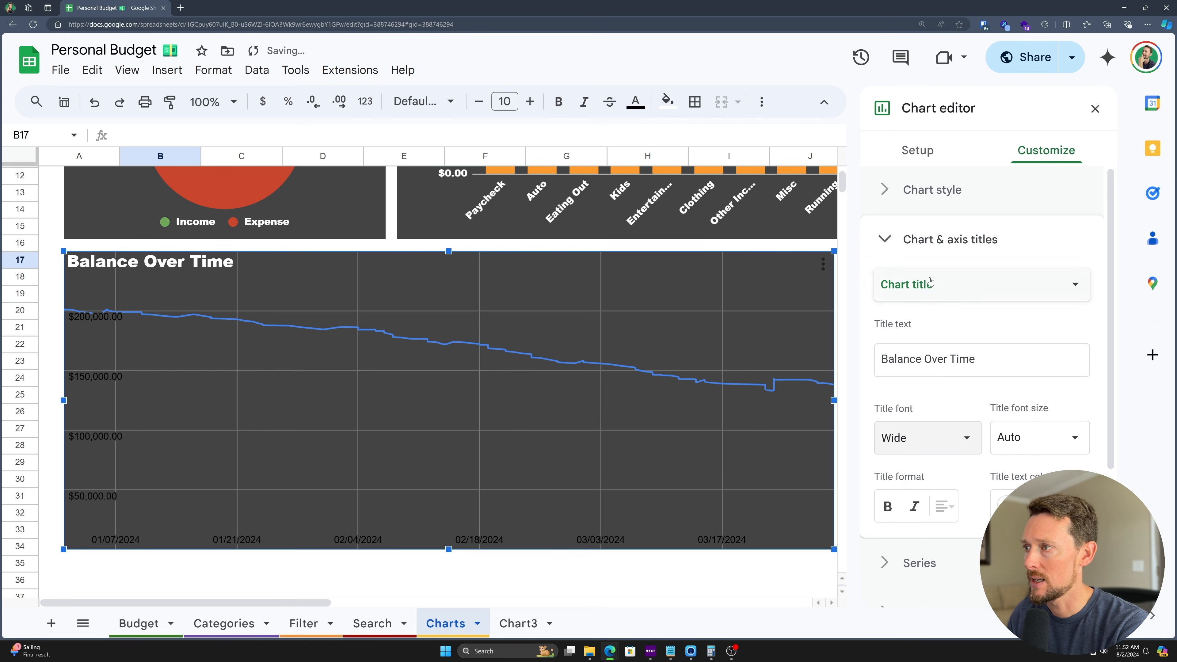
{"action": "left_click", "coordinate": [886, 228]}
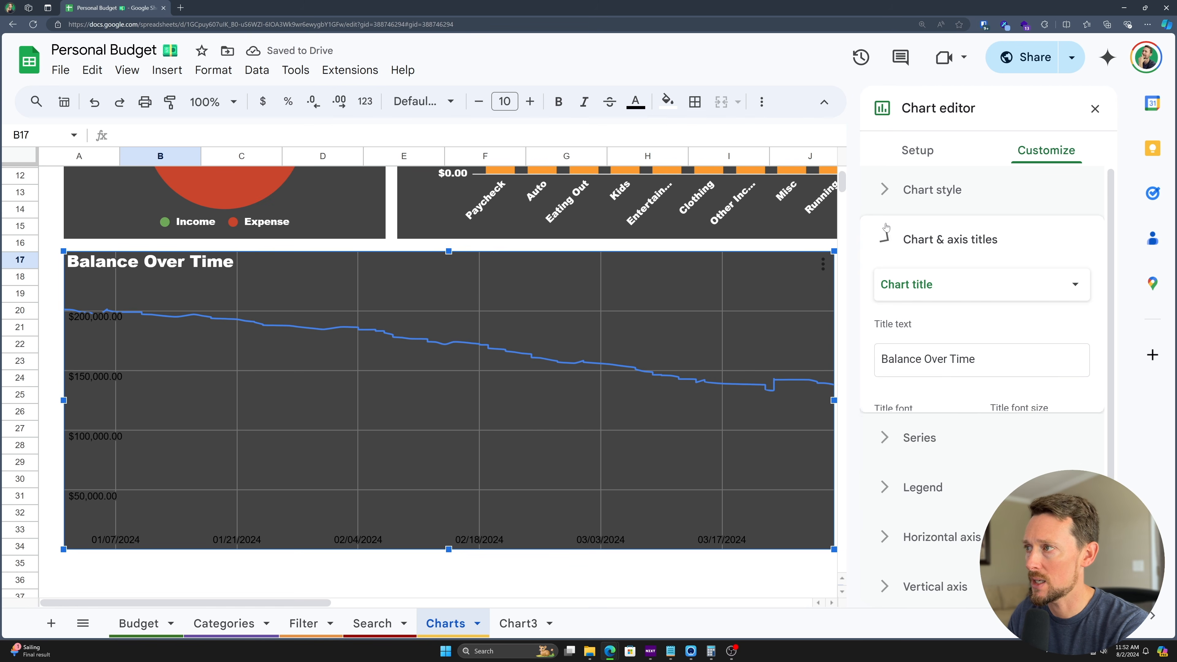
{"action": "left_click", "coordinate": [886, 190]}
- Make the Balance series line red
{"action": "left_click", "coordinate": [885, 190]}
{"action": "left_click", "coordinate": [886, 289]}
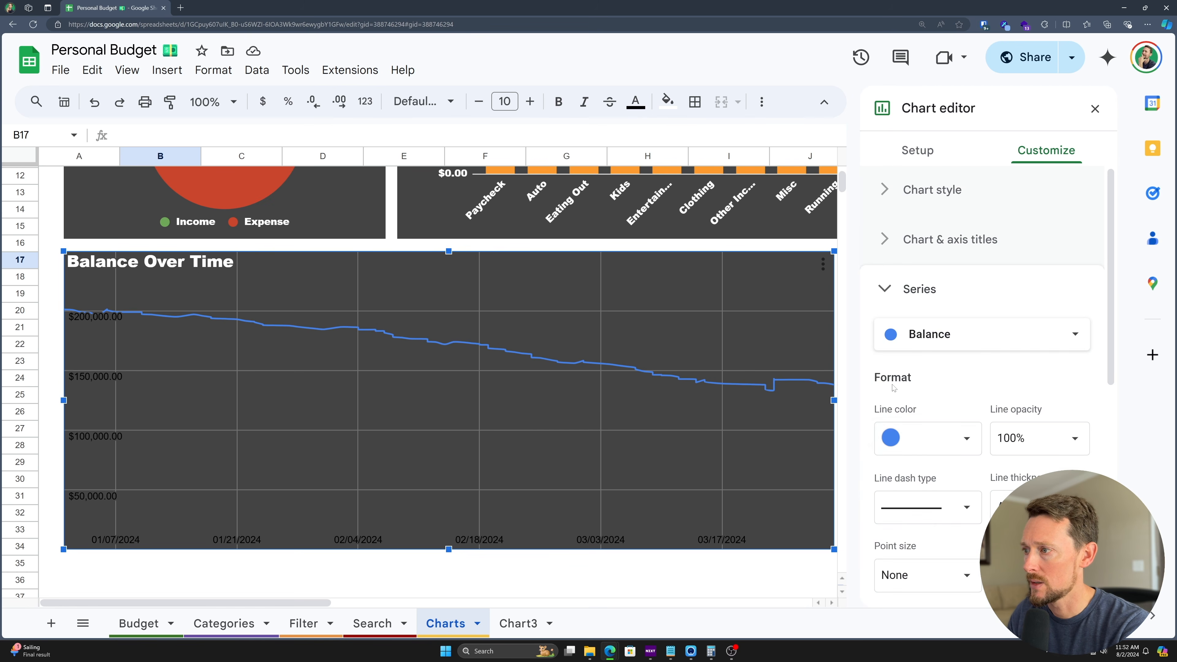
{"action": "left_click", "coordinate": [956, 447]}
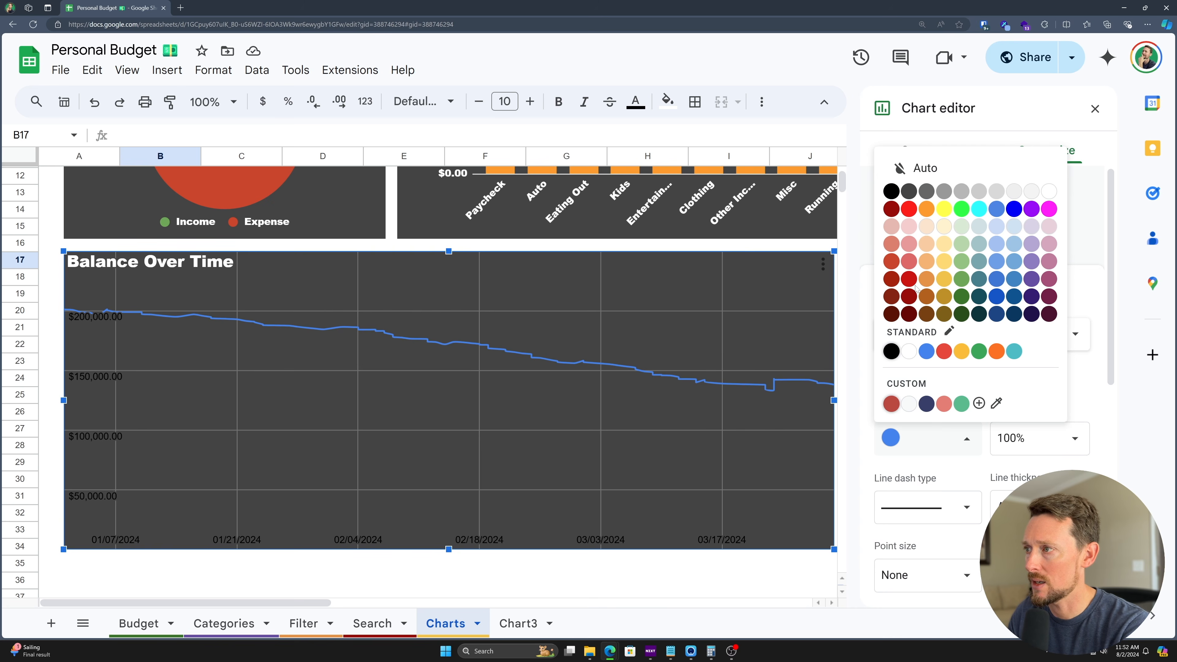
{"action": "left_click", "coordinate": [909, 279]}
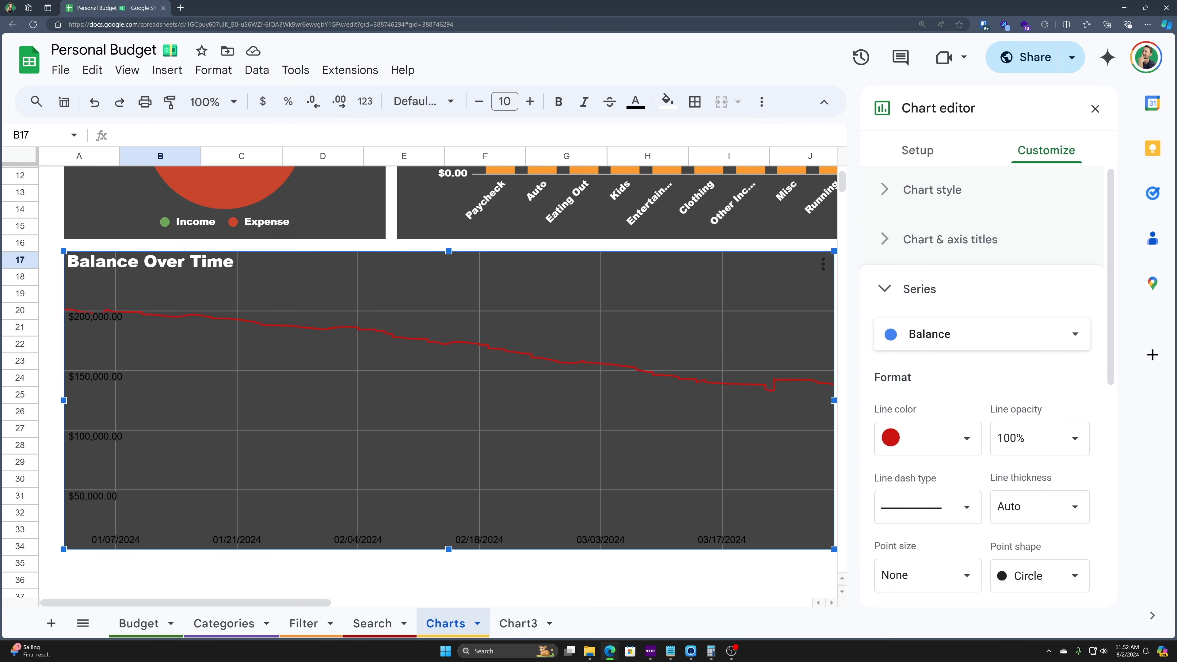
- Try dashed, dash-dot, dotted and 8px line styles, settling on a 2px line
{"action": "scroll", "coordinate": [978, 368], "scroll_direction": "down", "scroll_amount": 2}
{"action": "left_click", "coordinate": [927, 415]}
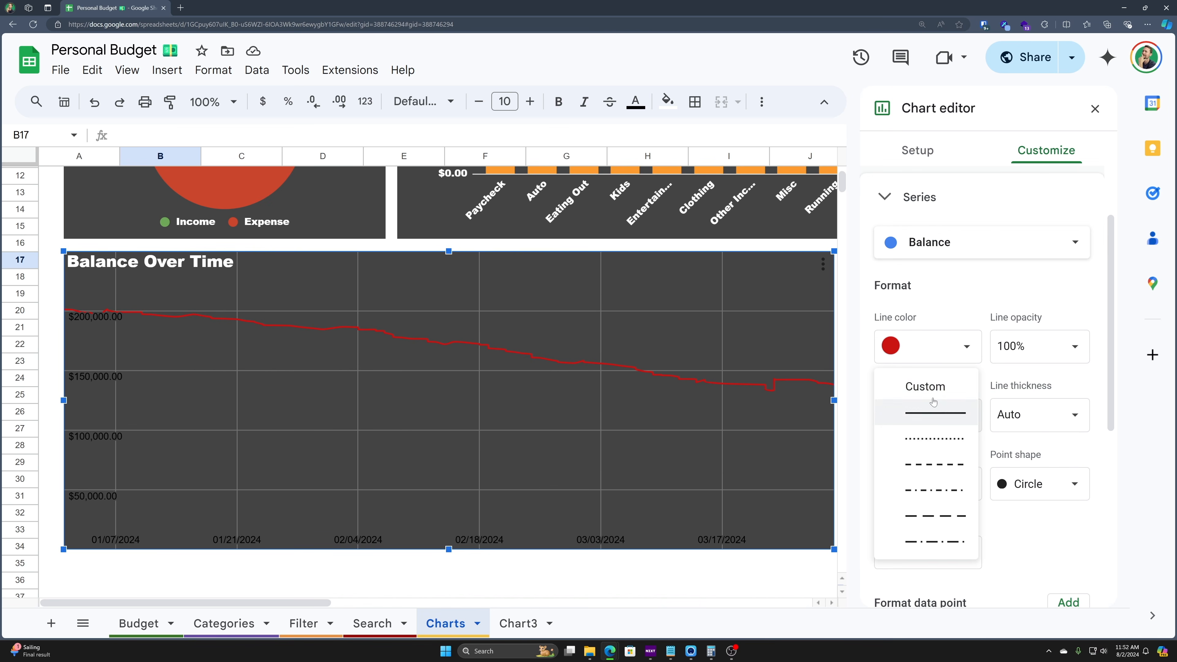
{"action": "left_click", "coordinate": [932, 473]}
{"action": "left_click", "coordinate": [927, 415]}
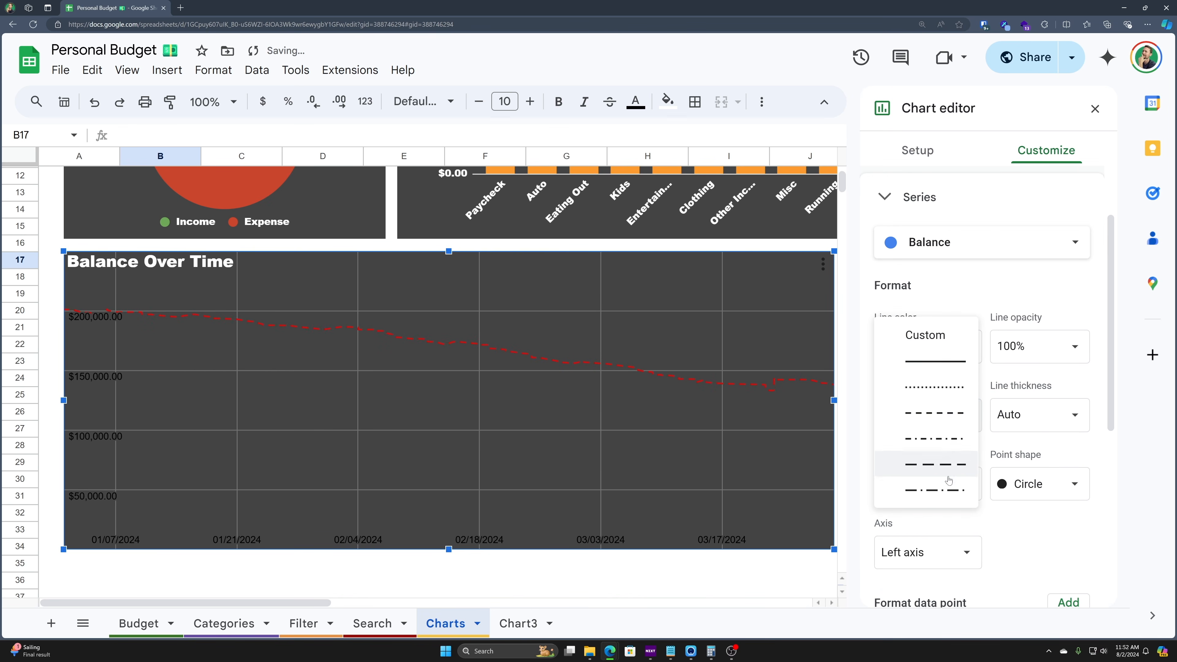
{"action": "left_click", "coordinate": [922, 489]}
{"action": "left_click", "coordinate": [929, 416]}
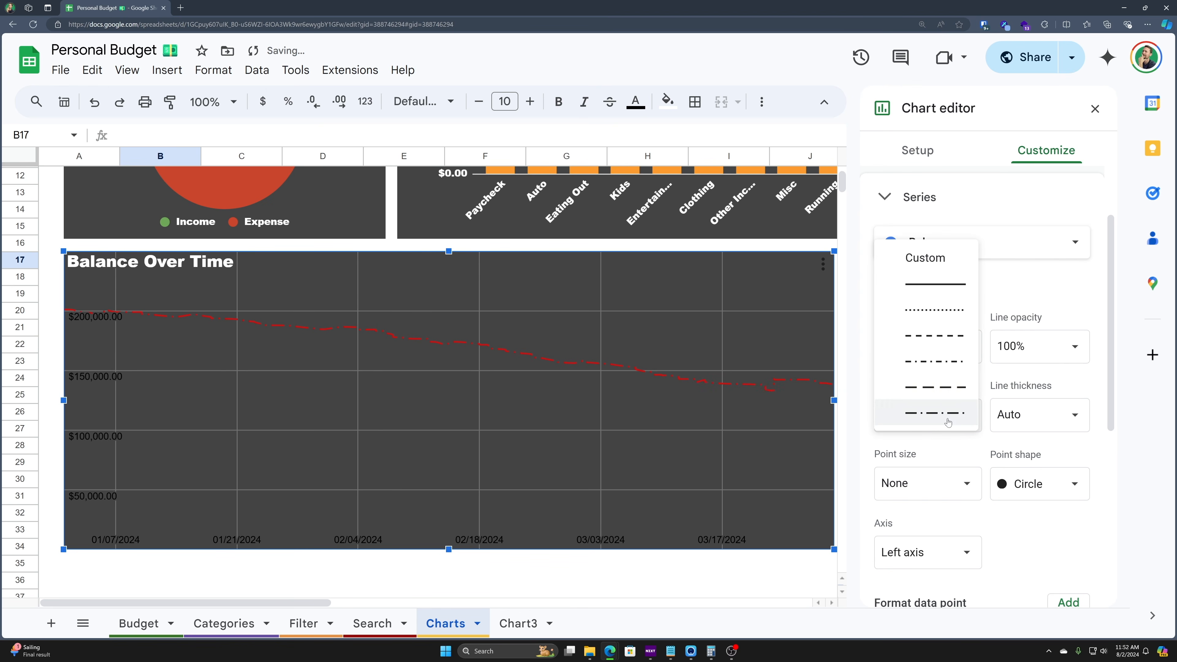
{"action": "left_click", "coordinate": [935, 309]}
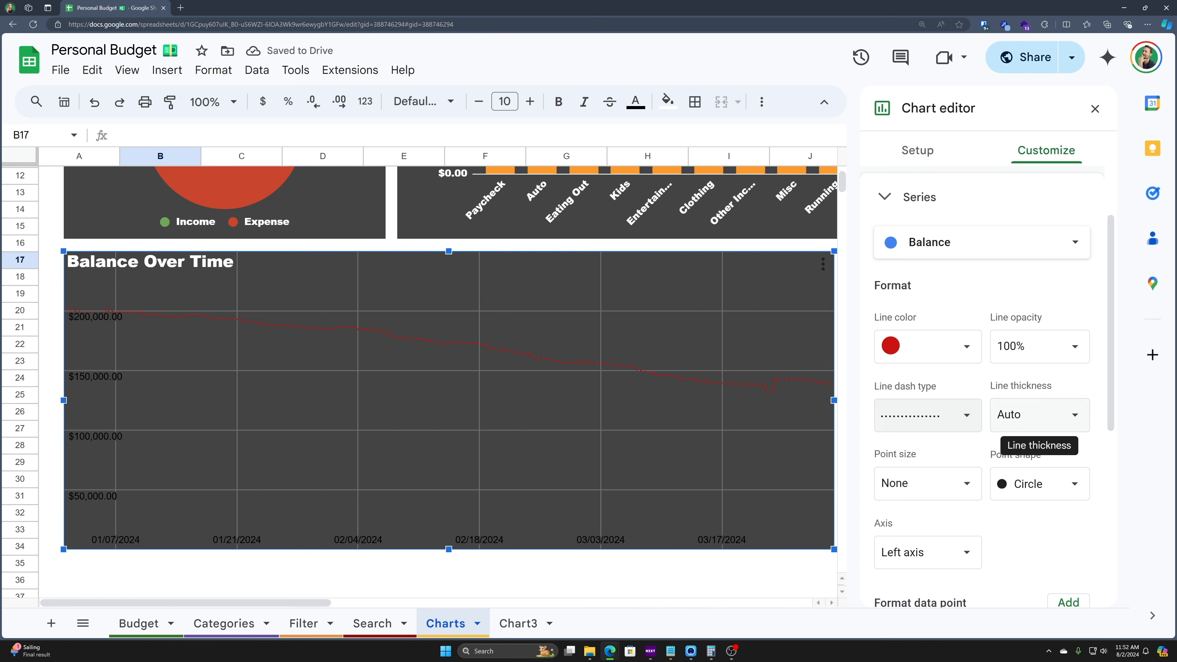
{"action": "left_click", "coordinate": [1062, 415]}
{"action": "left_click", "coordinate": [1028, 552]}
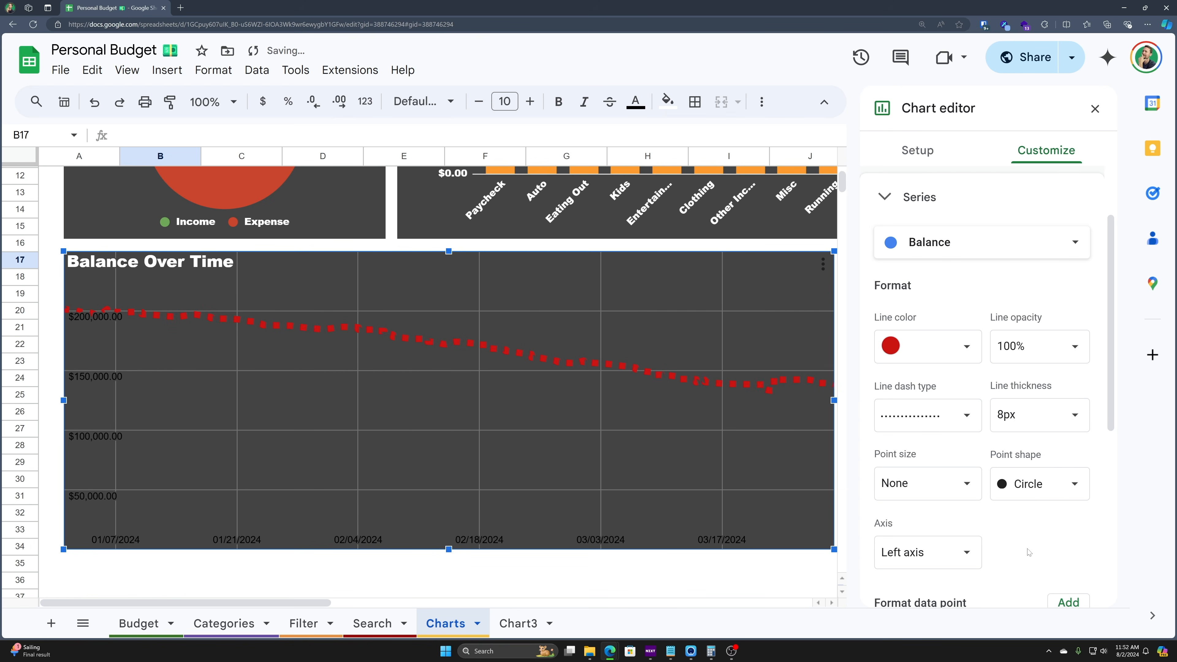
{"action": "left_click", "coordinate": [936, 410]}
{"action": "left_click", "coordinate": [936, 410]}
{"action": "left_click", "coordinate": [945, 427]}
{"action": "left_click", "coordinate": [938, 386]}
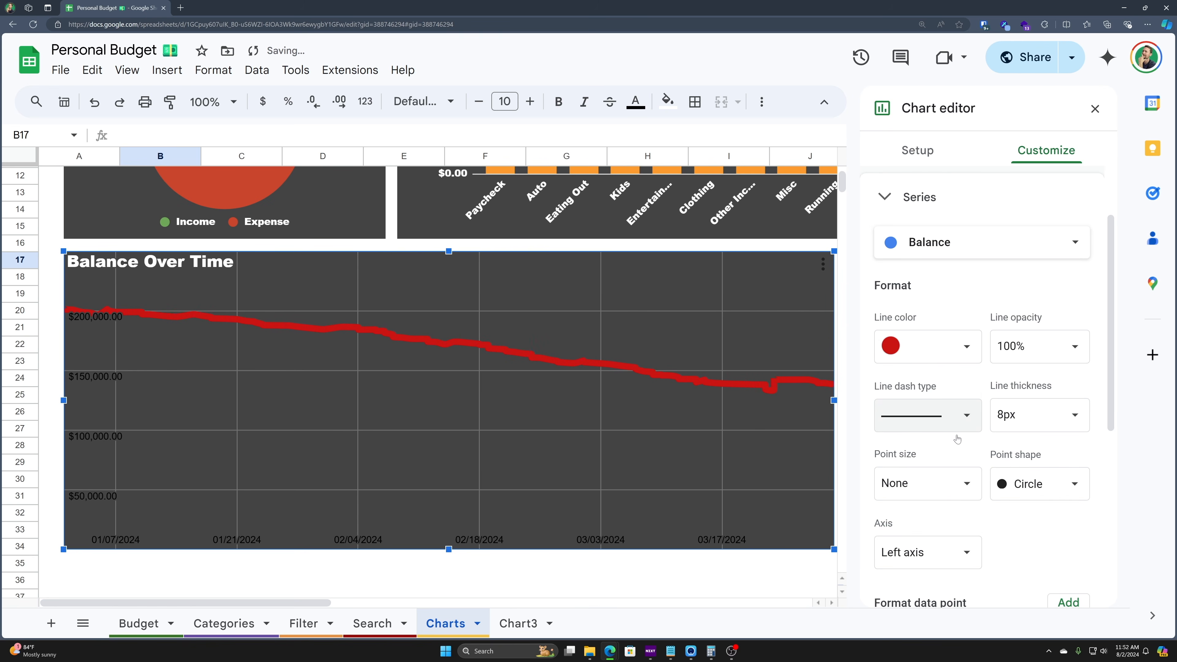
{"action": "left_click", "coordinate": [1070, 426]}
{"action": "left_click", "coordinate": [1026, 505]}
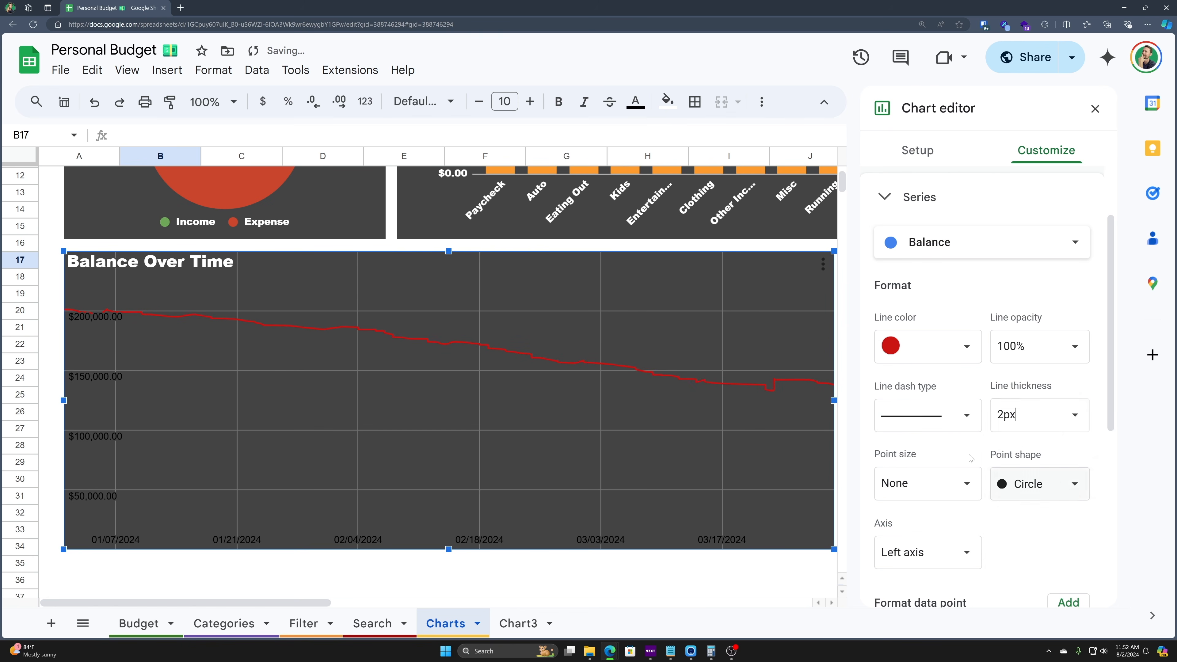
{"action": "left_click", "coordinate": [955, 422]}
{"action": "left_click", "coordinate": [949, 465]}
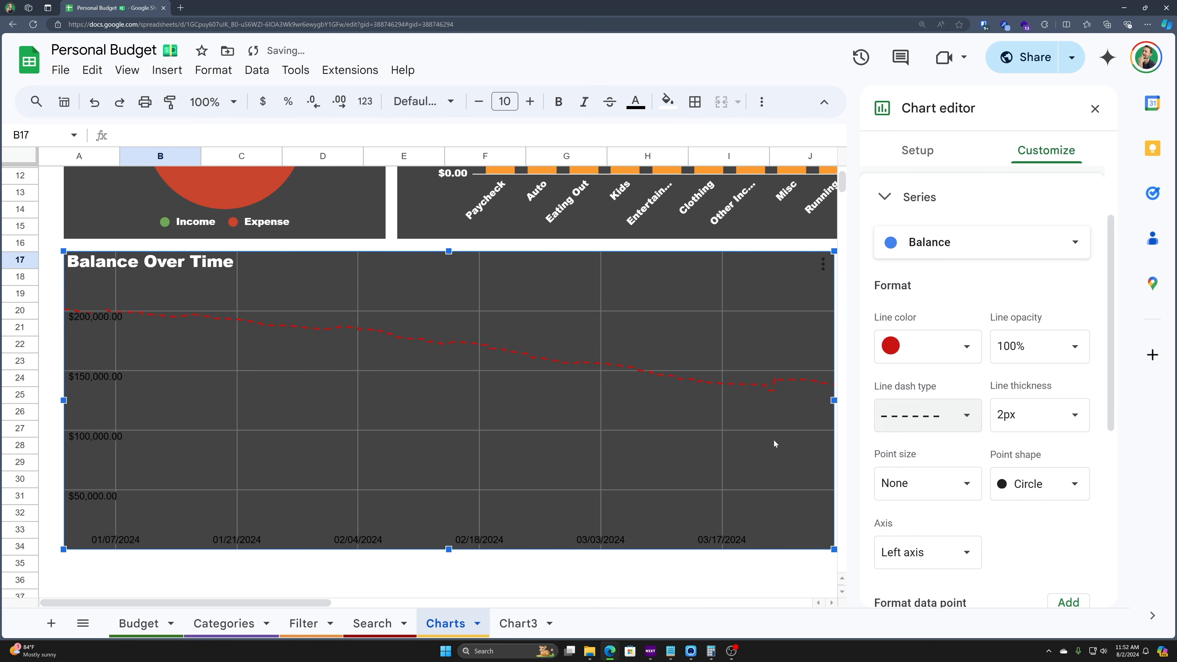
- Try 2px points and a star point shape, then hide the points again
{"action": "scroll", "coordinate": [950, 452], "scroll_direction": "down", "scroll_amount": 1}
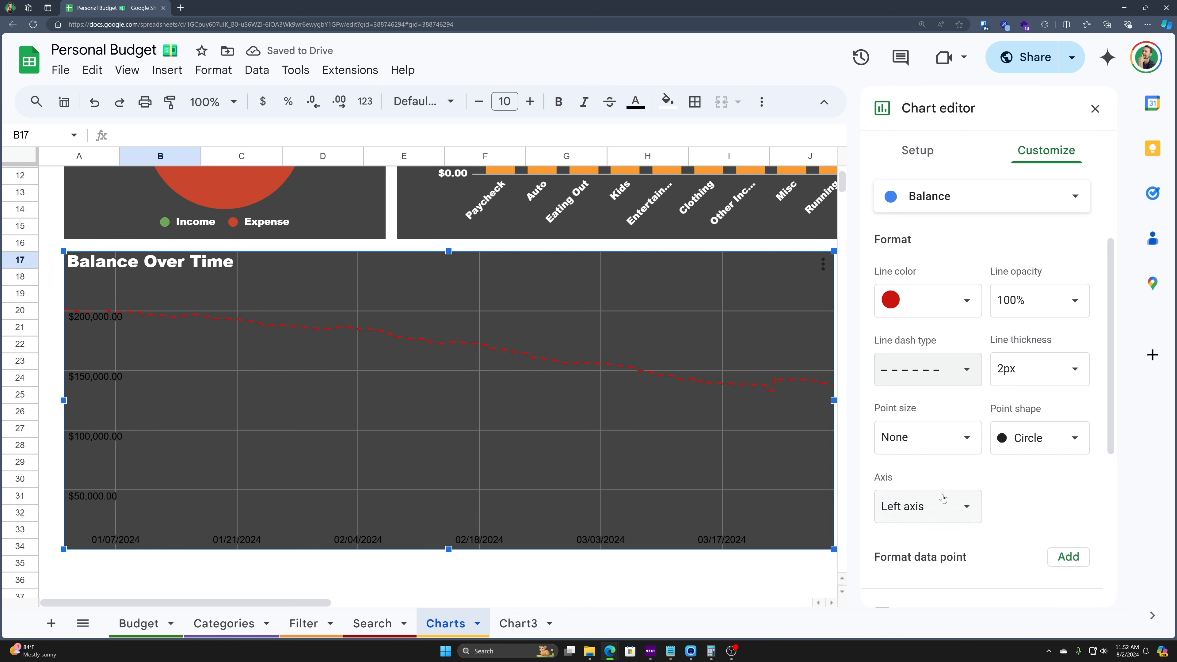
{"action": "left_click", "coordinate": [927, 441]}
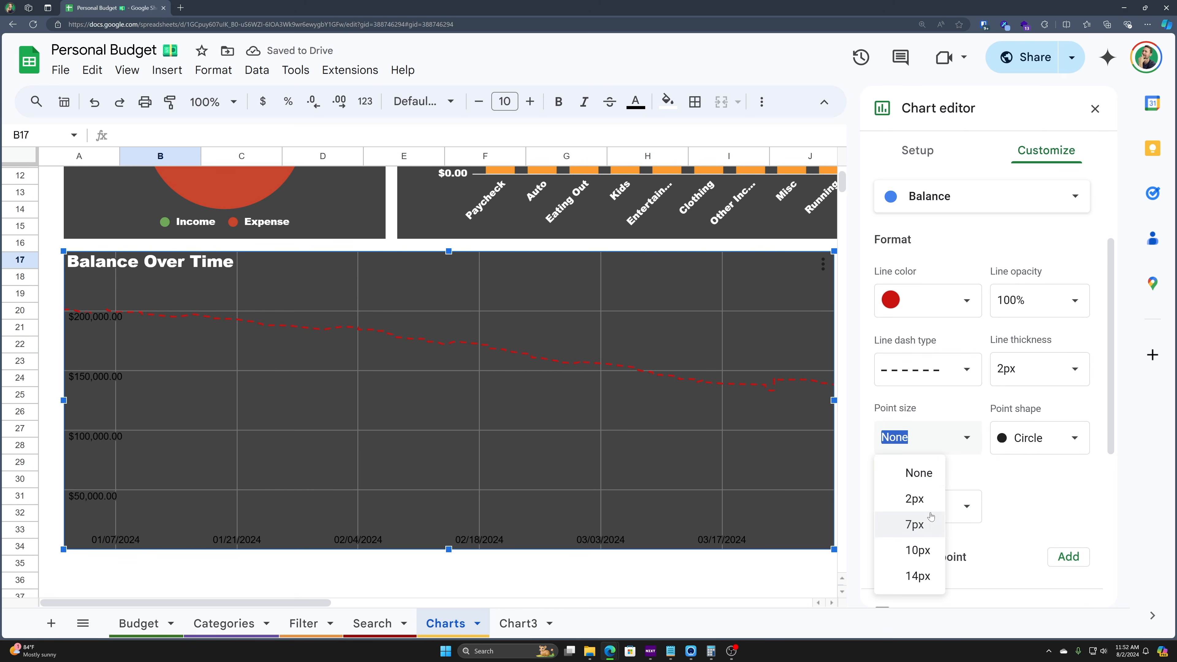
{"action": "left_click", "coordinate": [915, 499]}
{"action": "left_click", "coordinate": [909, 441]}
{"action": "left_click", "coordinate": [930, 478]}
{"action": "left_click", "coordinate": [1050, 449]}
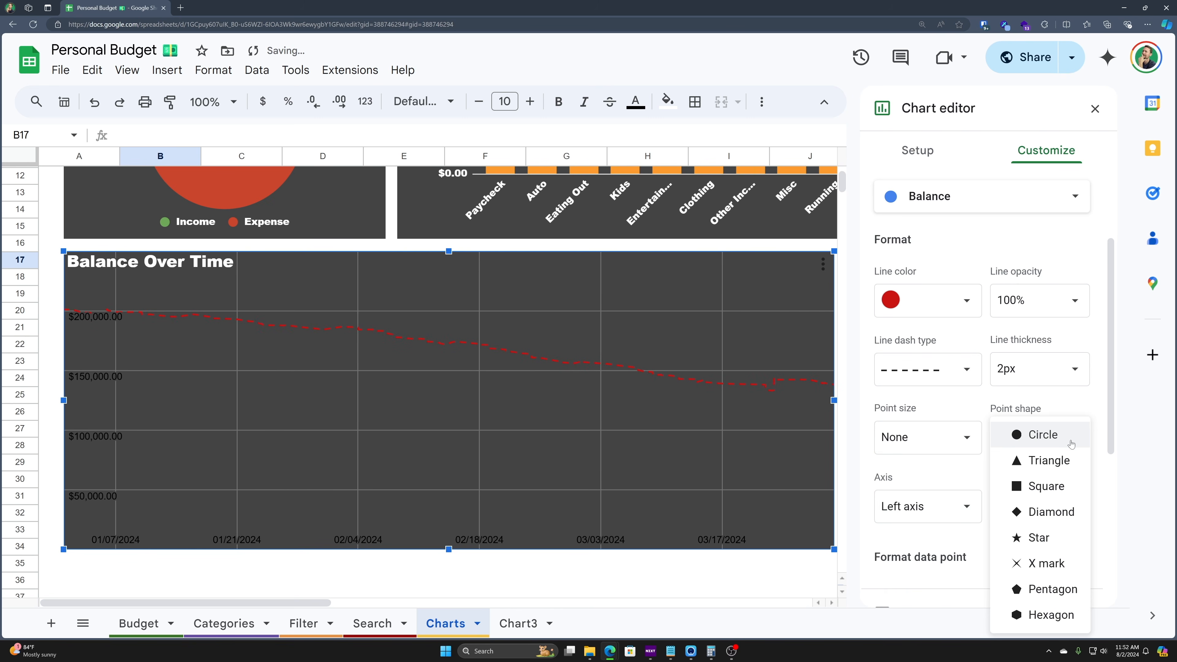
{"action": "left_click", "coordinate": [1039, 538]}
{"action": "left_click", "coordinate": [1038, 438]}
{"action": "left_click", "coordinate": [922, 437]}
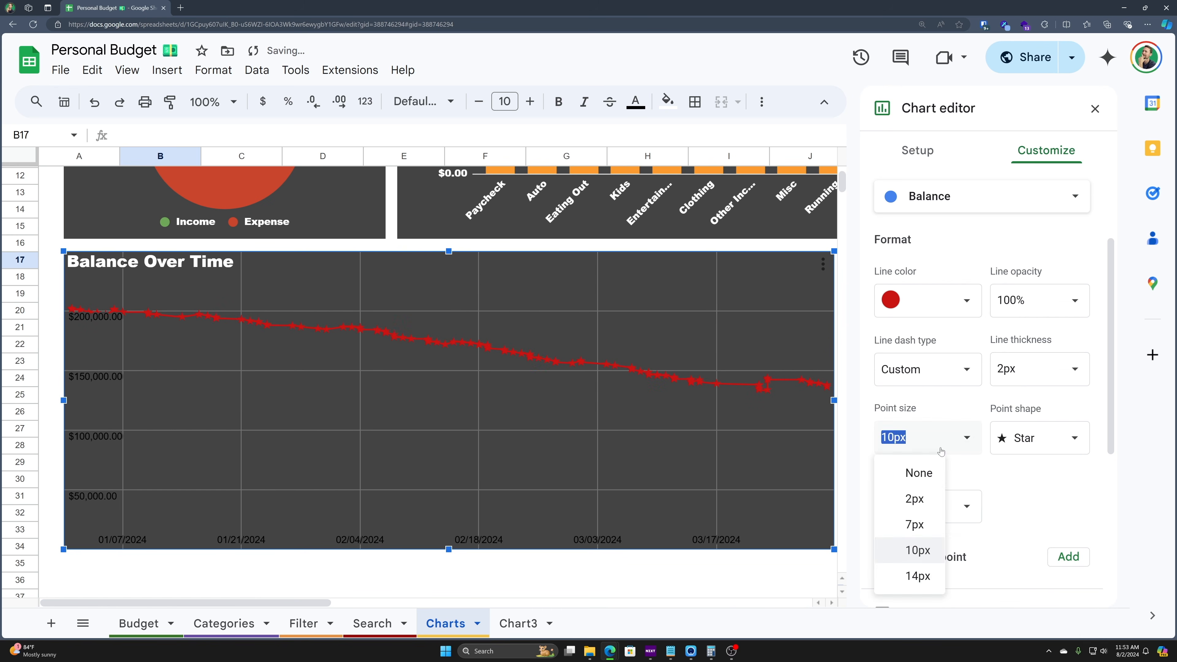
{"action": "left_click", "coordinate": [921, 475]}
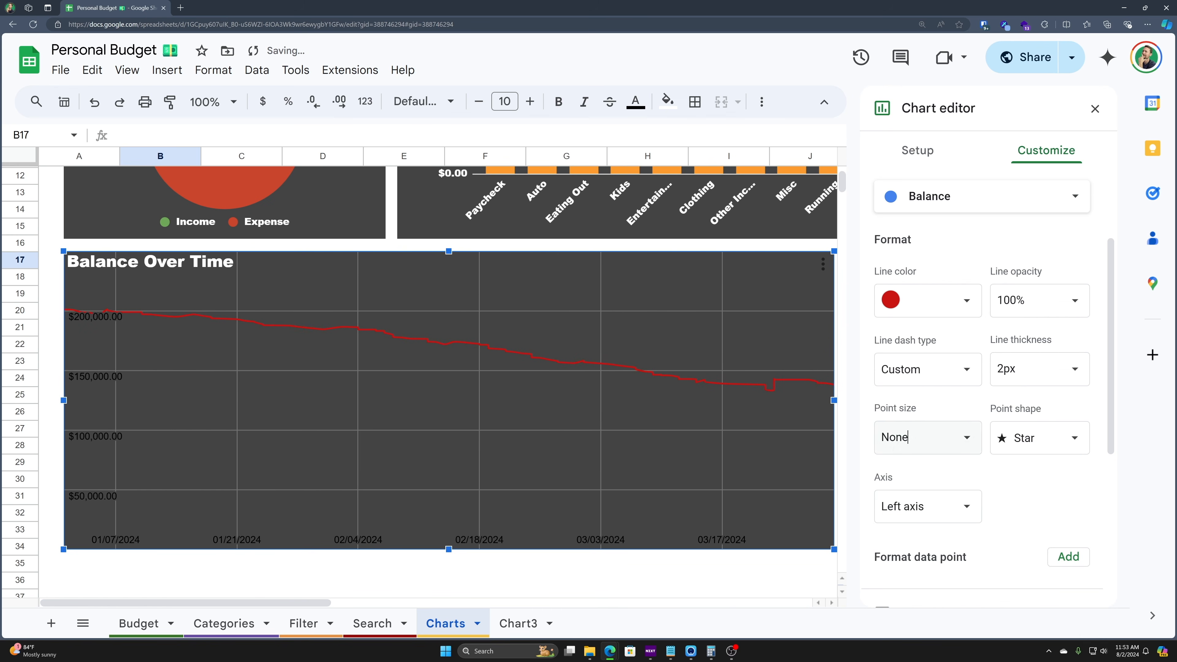
- Toggle data labels and a polynomial trendline on, then turn both off
{"action": "scroll", "coordinate": [903, 411], "scroll_direction": "down", "scroll_amount": 2}
{"action": "scroll", "coordinate": [931, 482], "scroll_direction": "down", "scroll_amount": 1}
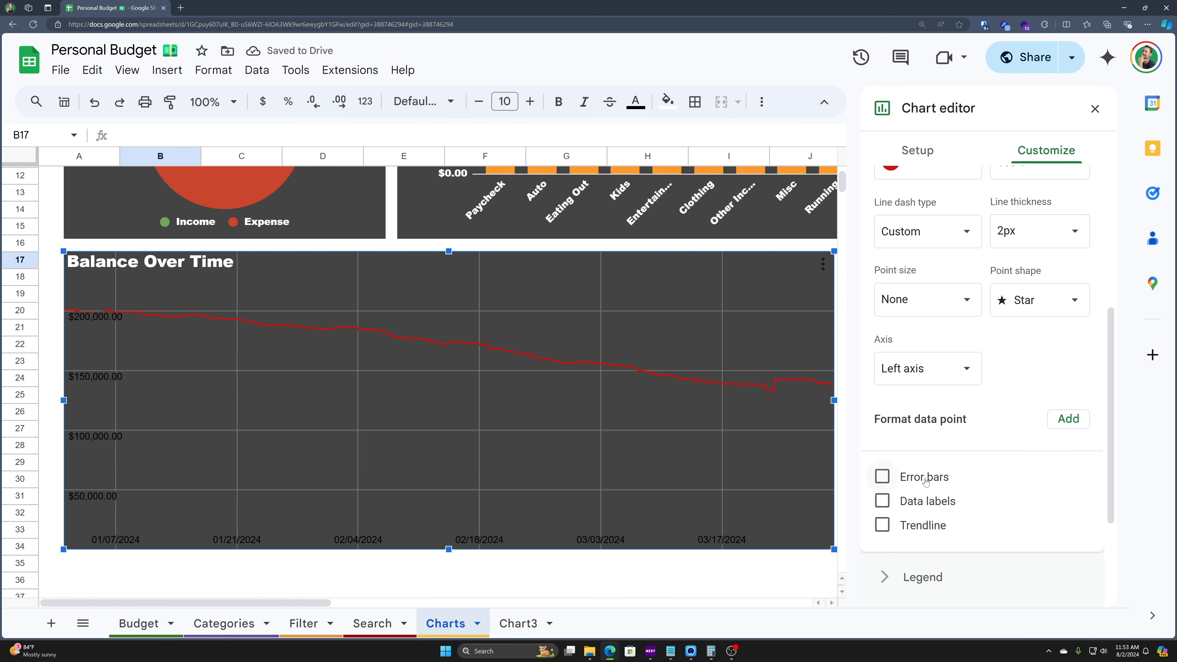
{"action": "left_click", "coordinate": [881, 501]}
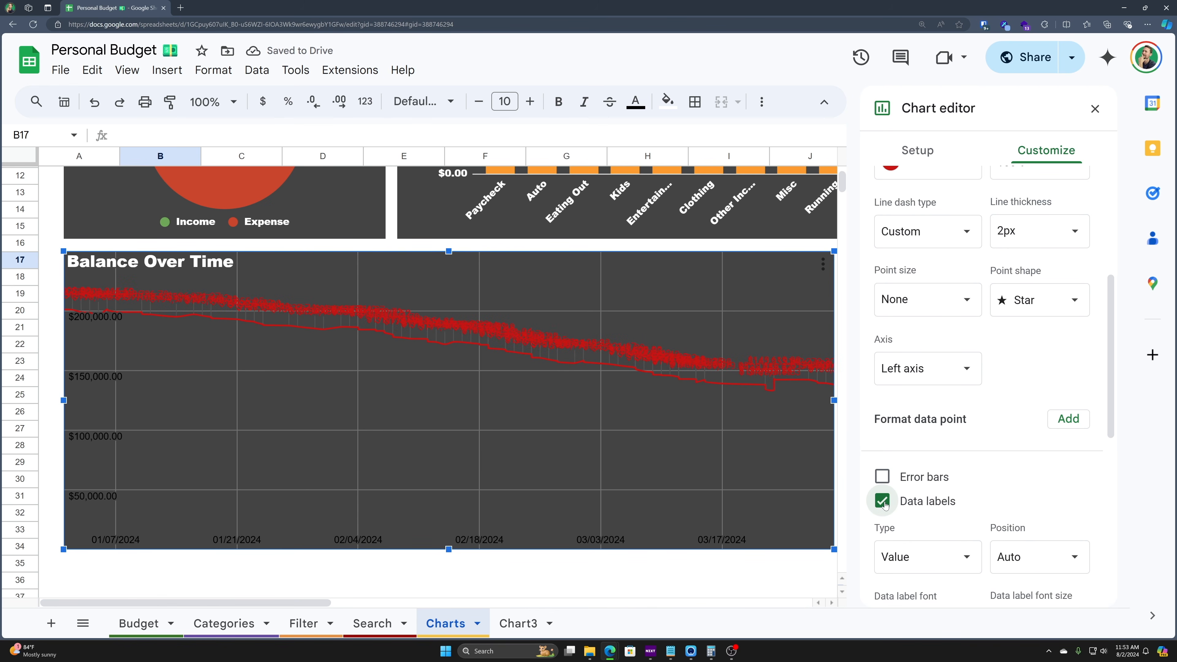
{"action": "left_click", "coordinate": [883, 502]}
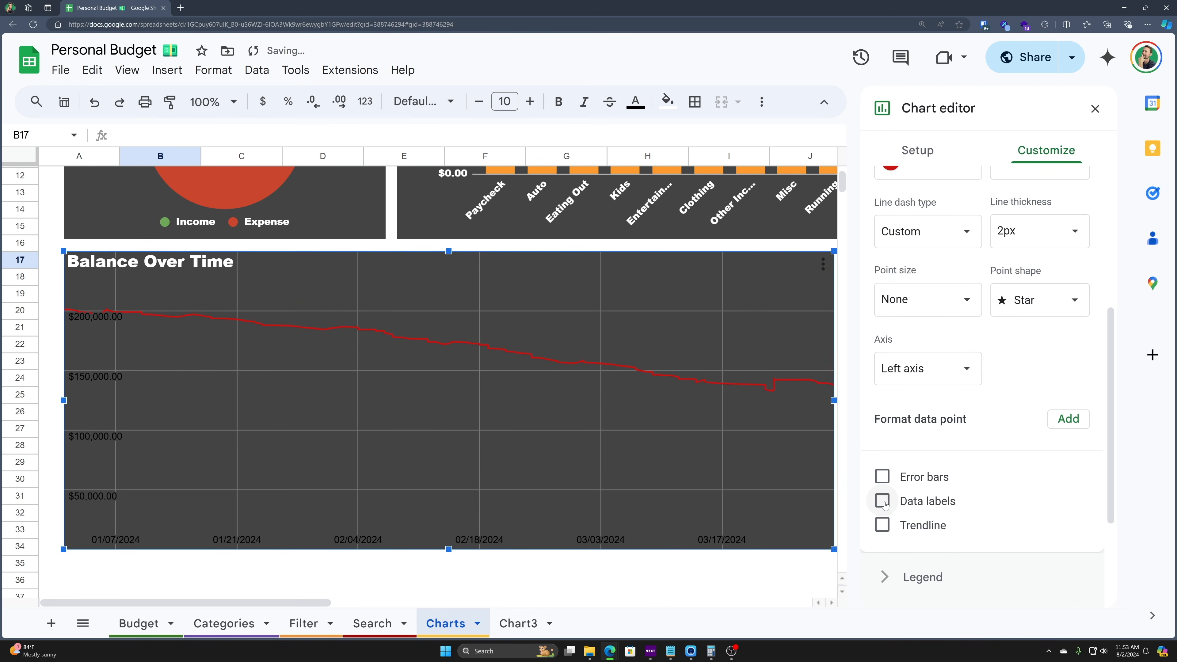
{"action": "left_click", "coordinate": [885, 528]}
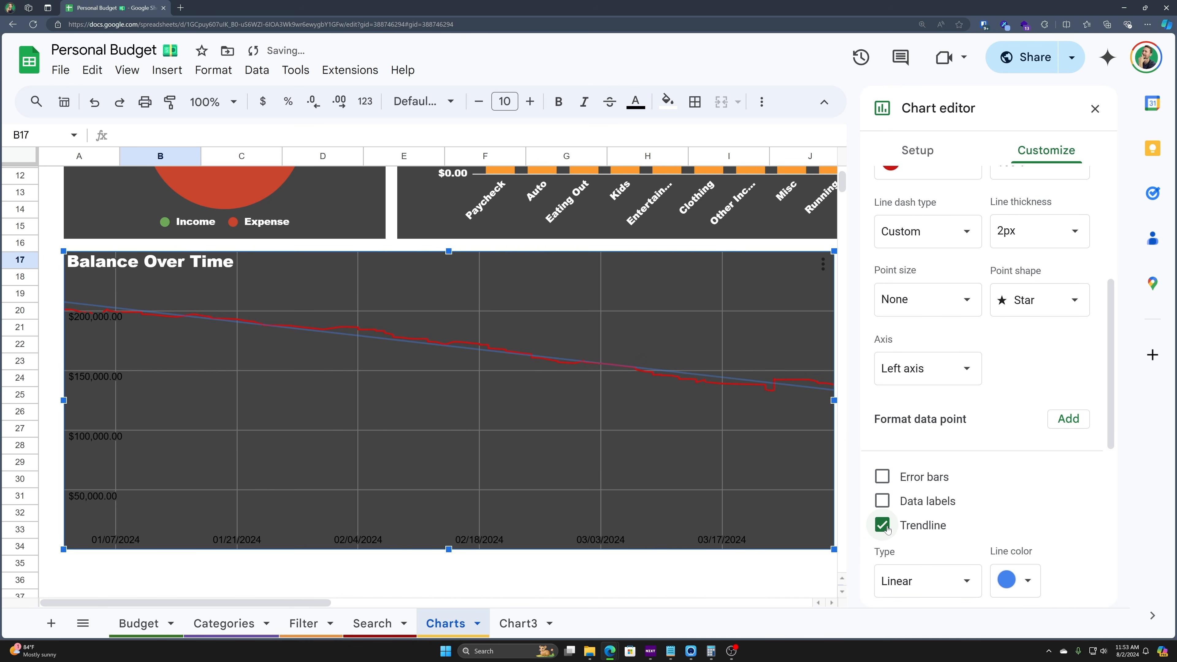
{"action": "scroll", "coordinate": [908, 510], "scroll_direction": "down", "scroll_amount": 2}
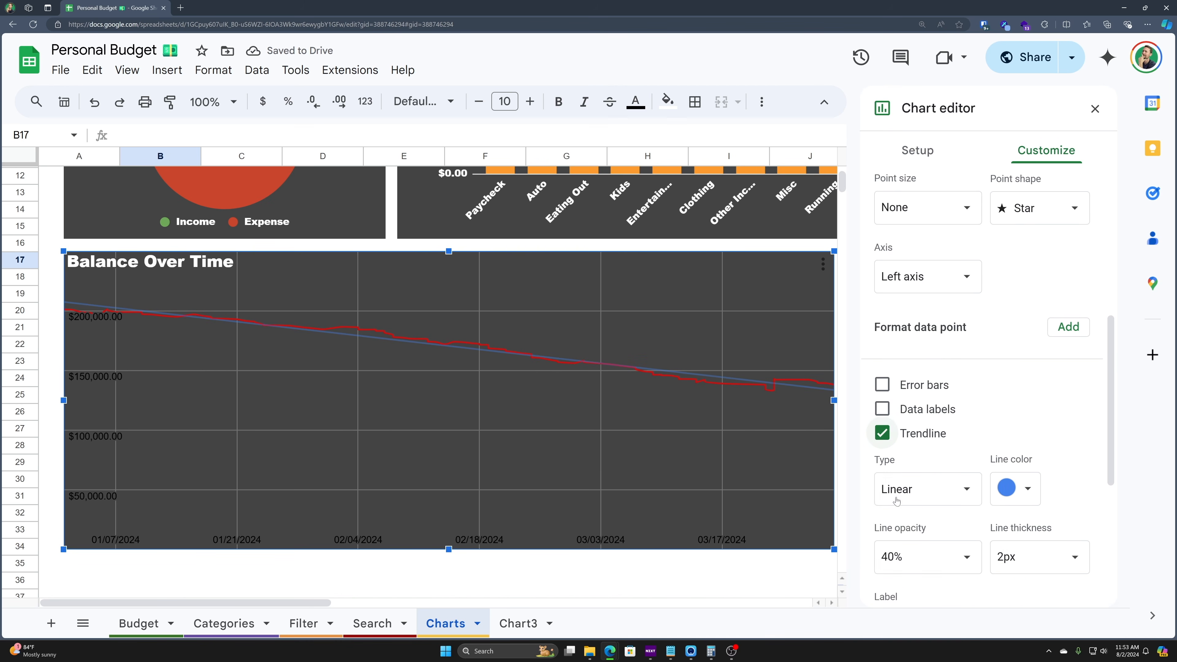
{"action": "left_click", "coordinate": [932, 488]}
{"action": "left_click", "coordinate": [959, 538]}
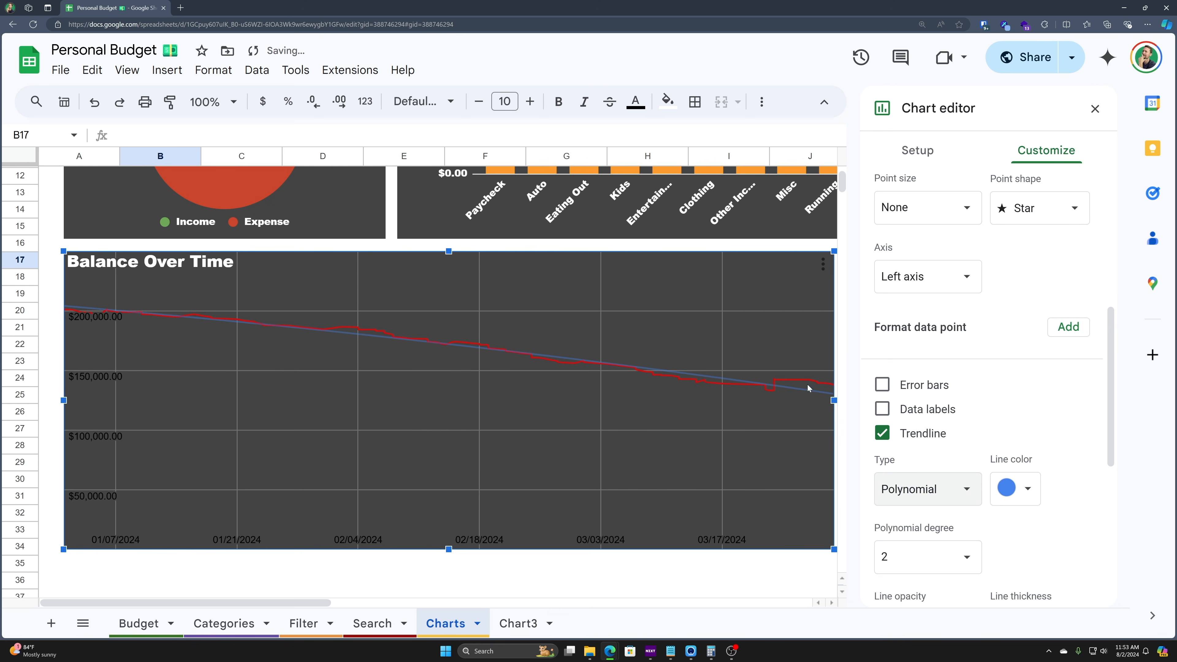
{"action": "left_click", "coordinate": [883, 434]}
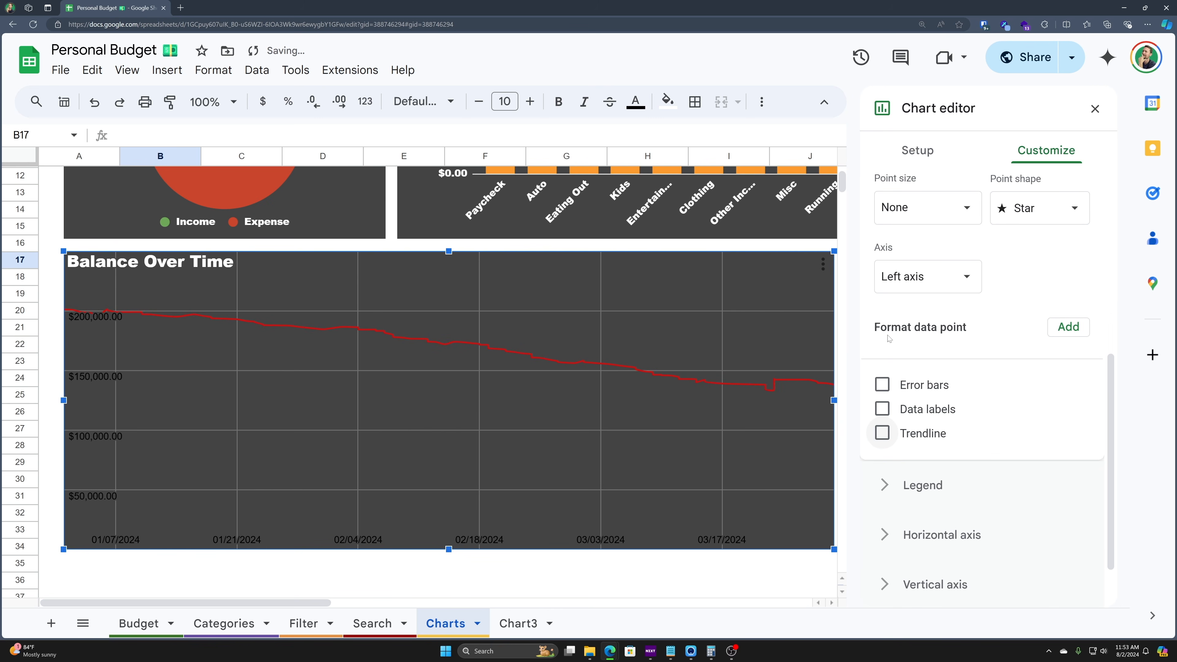
{"action": "scroll", "coordinate": [897, 439], "scroll_direction": "down", "scroll_amount": 1}
- Make the horizontal and vertical axis labels white
{"action": "left_click", "coordinate": [886, 415]}
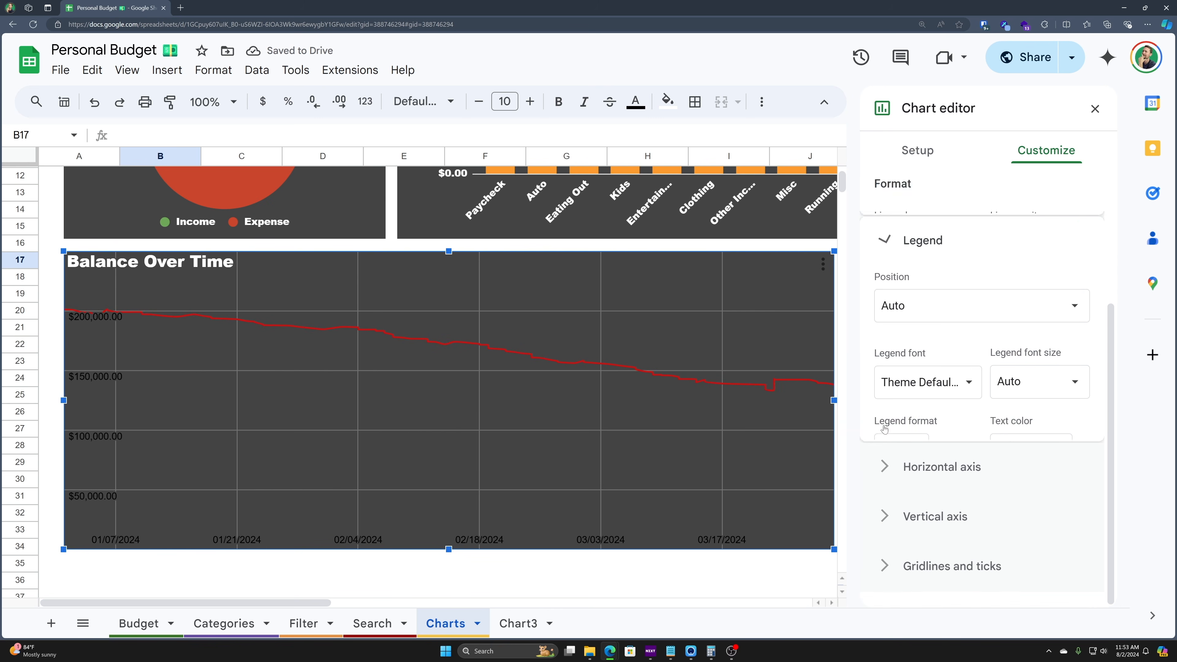
{"action": "left_click", "coordinate": [974, 513]}
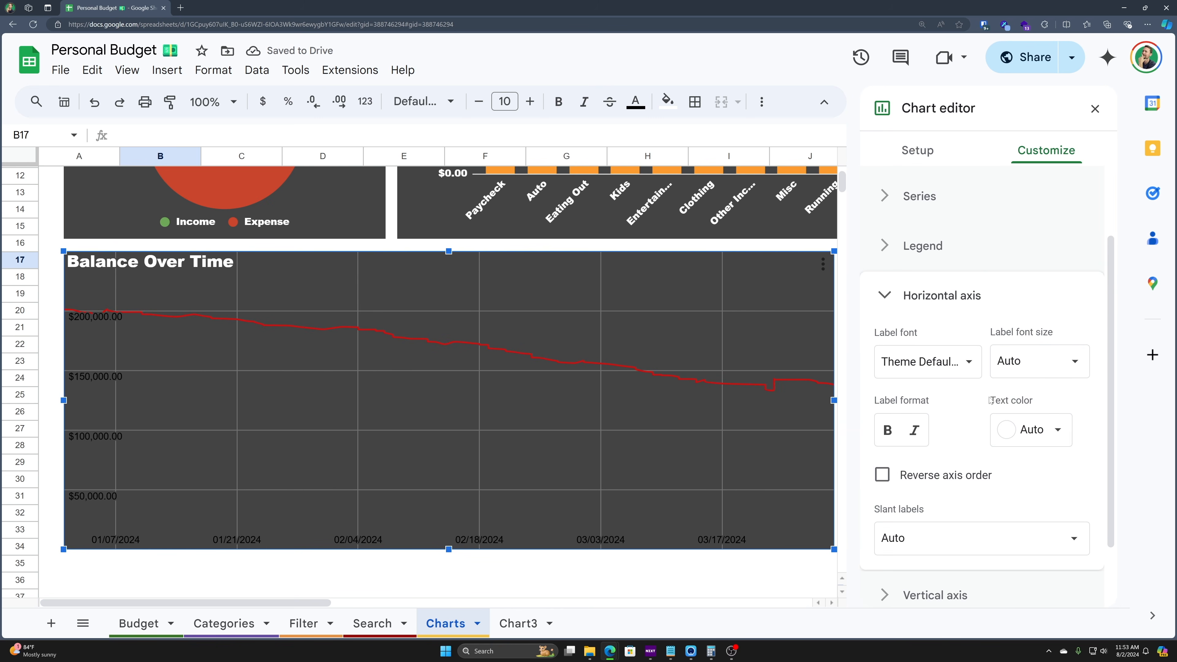
{"action": "left_click", "coordinate": [1061, 440]}
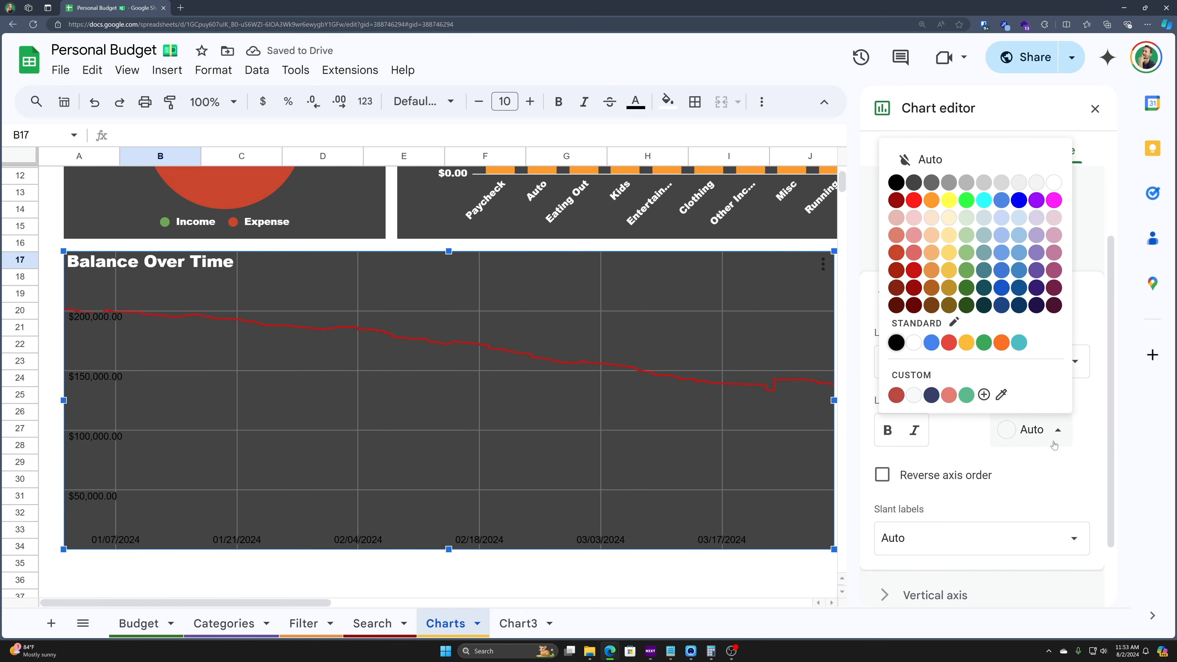
{"action": "left_click", "coordinate": [912, 343]}
{"action": "scroll", "coordinate": [887, 531], "scroll_direction": "down", "scroll_amount": 1}
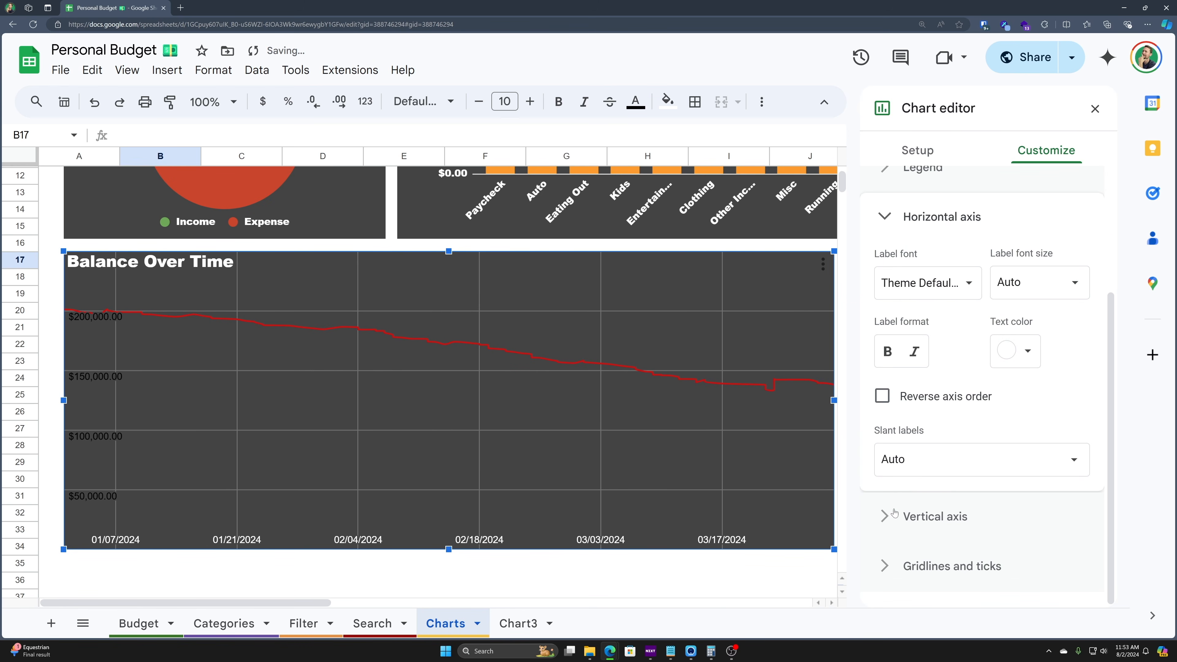
{"action": "left_click", "coordinate": [878, 516]}
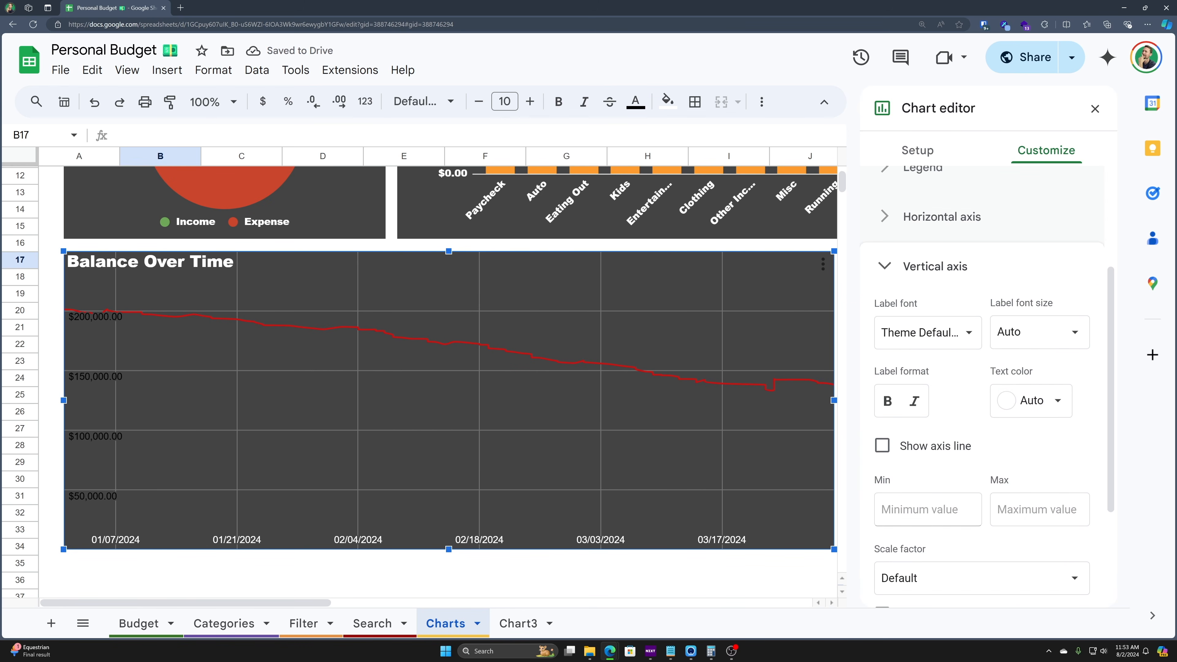
{"action": "left_click", "coordinate": [1033, 398]}
{"action": "left_click", "coordinate": [923, 318]}
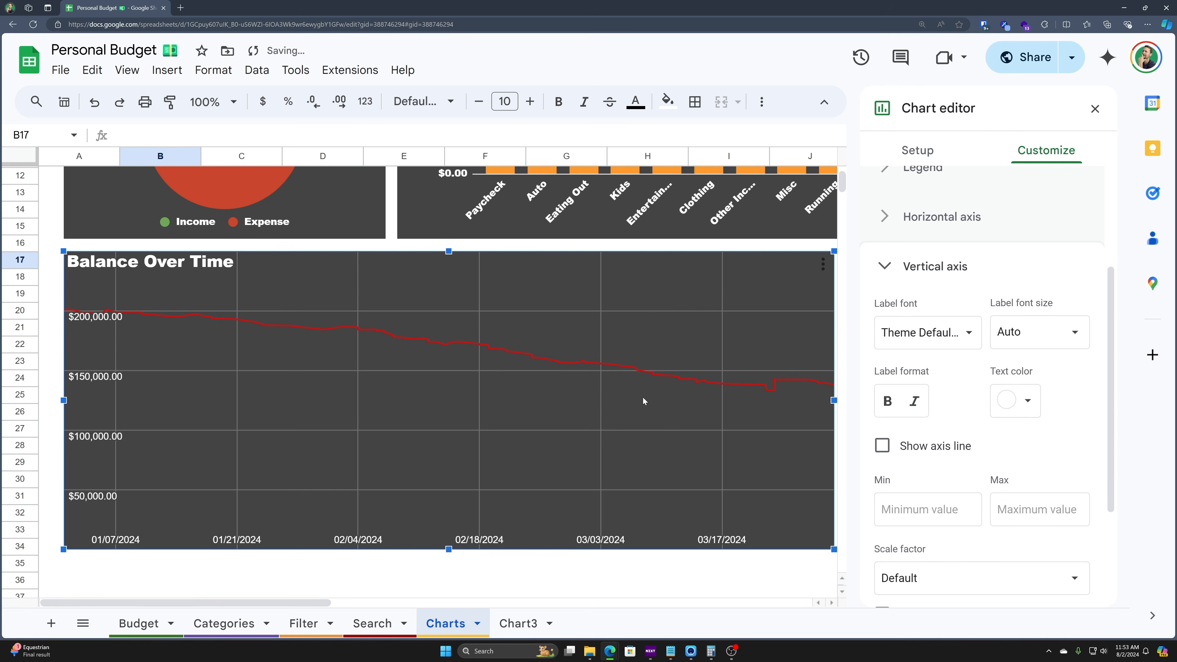
{"action": "scroll", "coordinate": [946, 487], "scroll_direction": "down", "scroll_amount": 2}
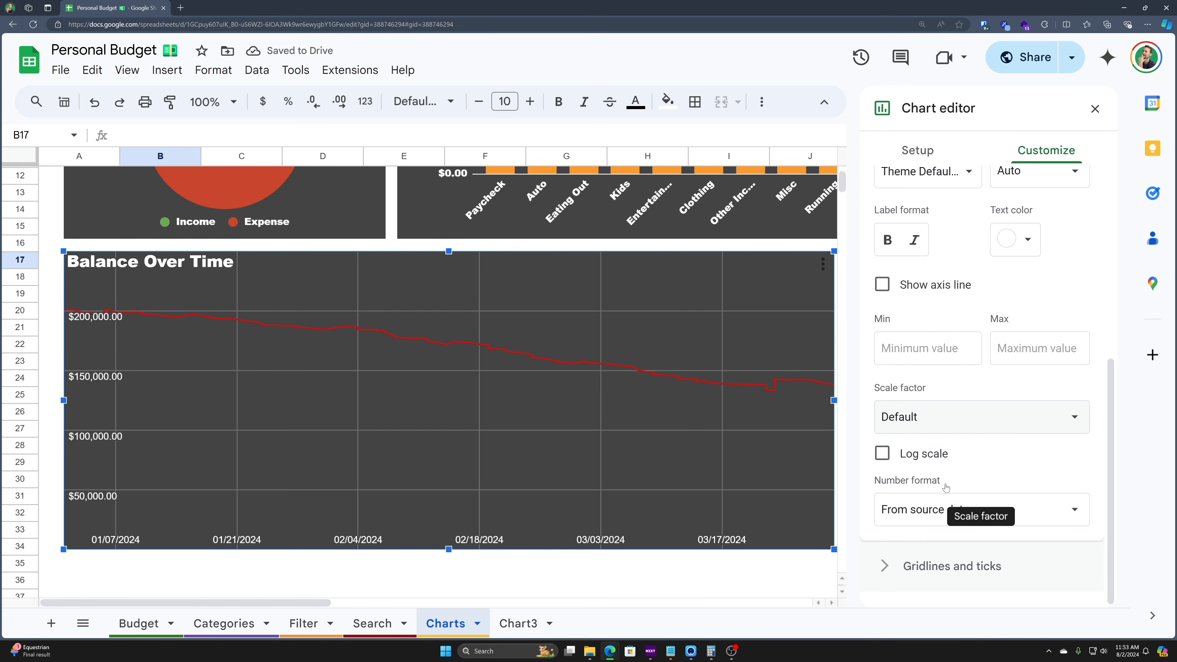
- Add minor gridlines on the date axis, colouring them magenta then pale pink
{"action": "left_click", "coordinate": [921, 551]}
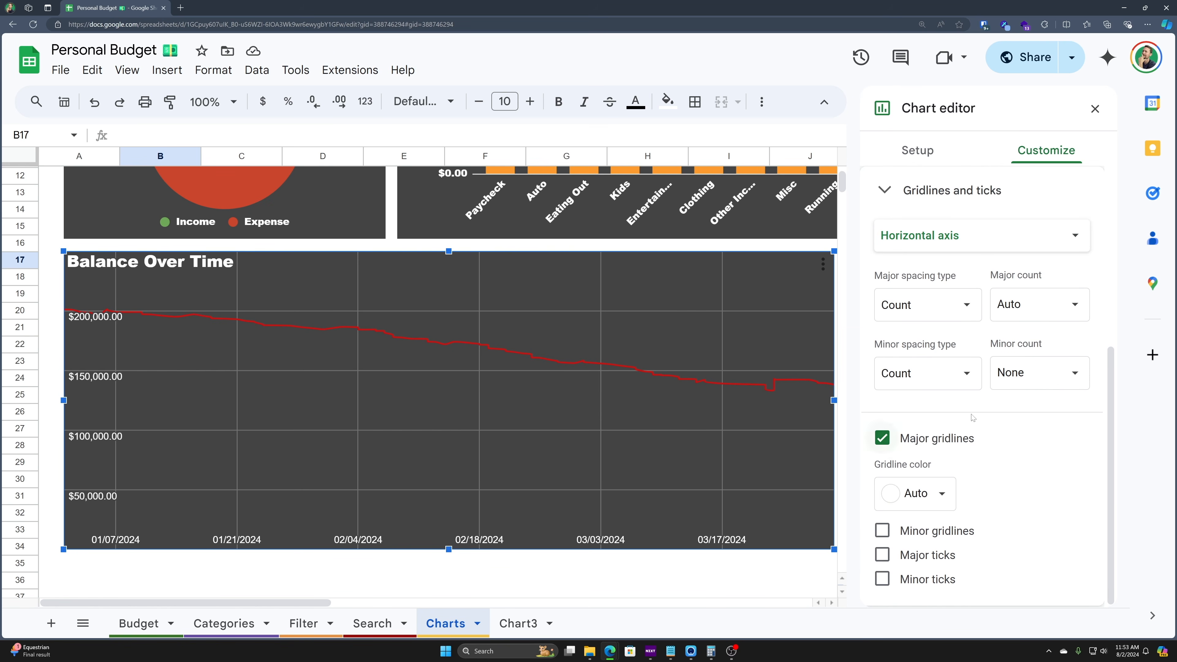
{"action": "left_click", "coordinate": [883, 529]}
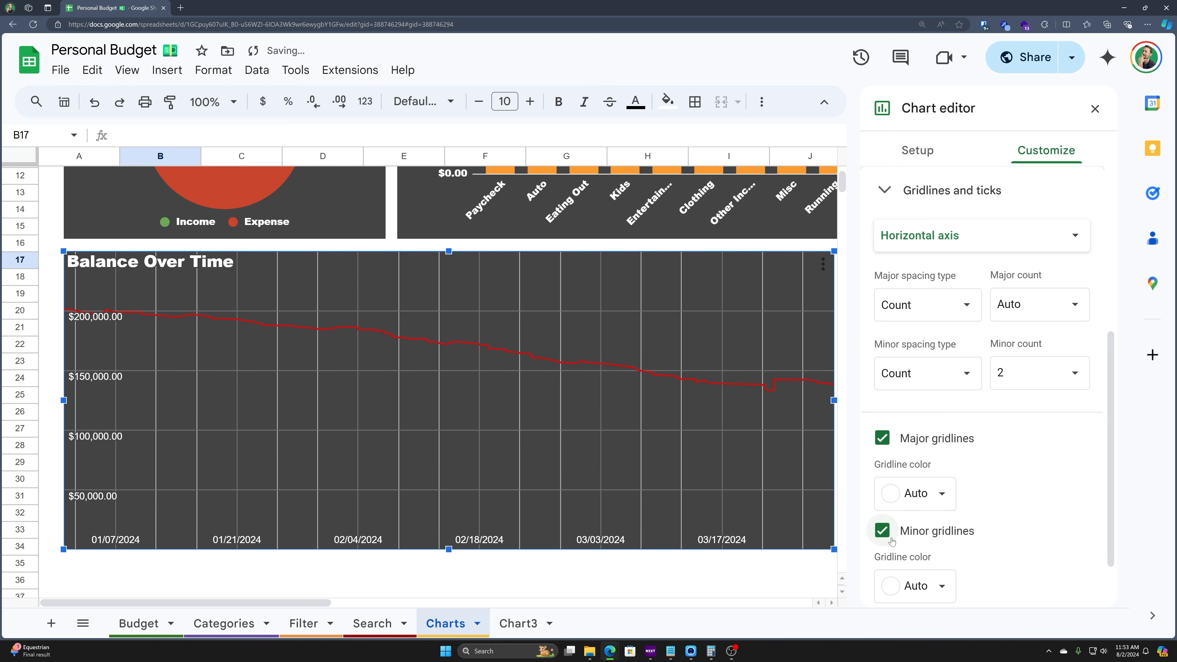
{"action": "scroll", "coordinate": [892, 542], "scroll_direction": "down", "scroll_amount": 2}
{"action": "left_click", "coordinate": [916, 519]}
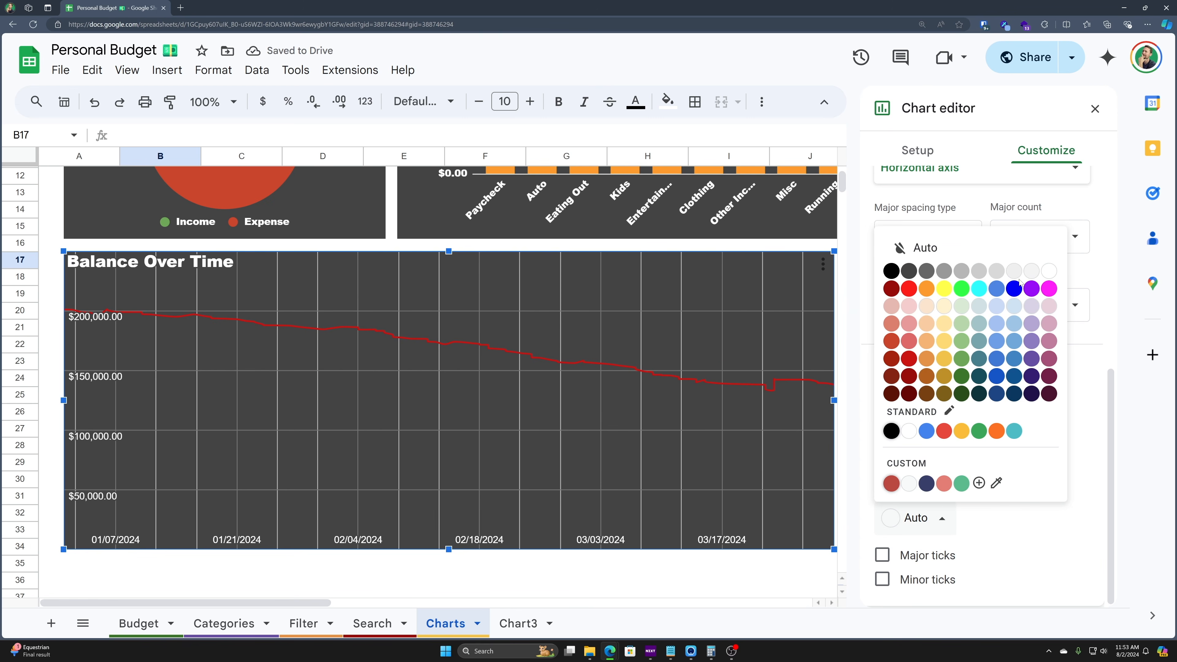
{"action": "left_click", "coordinate": [1050, 290]}
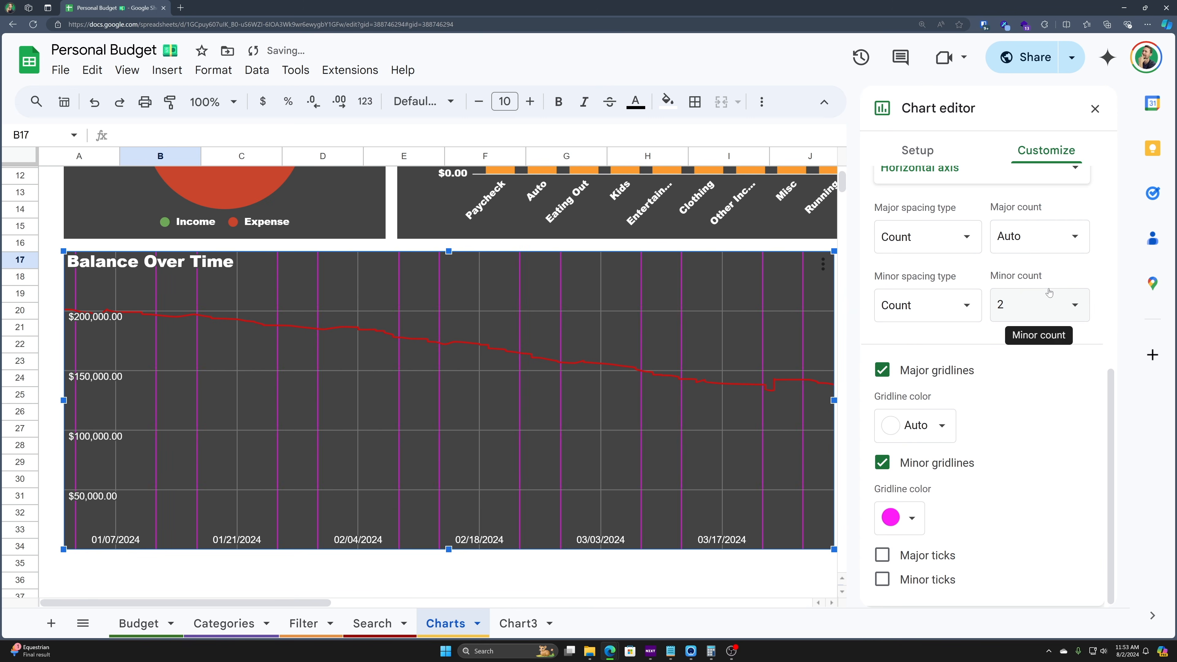
{"action": "left_click", "coordinate": [911, 518]}
{"action": "left_click", "coordinate": [1049, 307]}
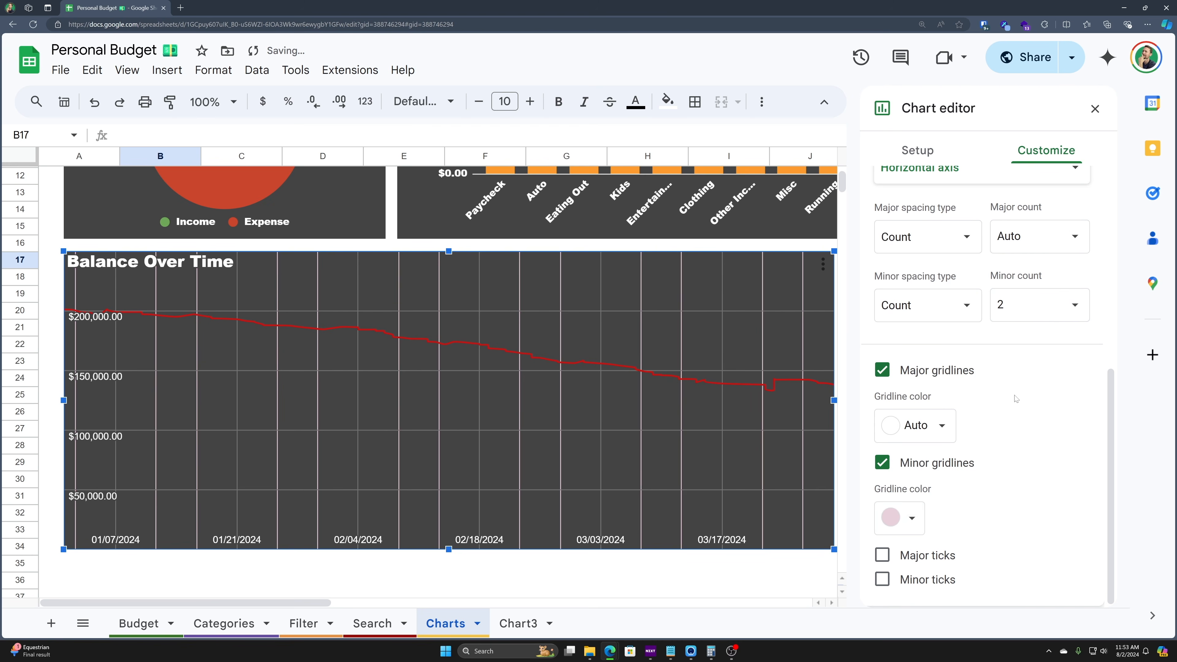
- Try yellow major ticks and minor ticks, then remove all ticks and minor gridlines
{"action": "left_click", "coordinate": [883, 555]}
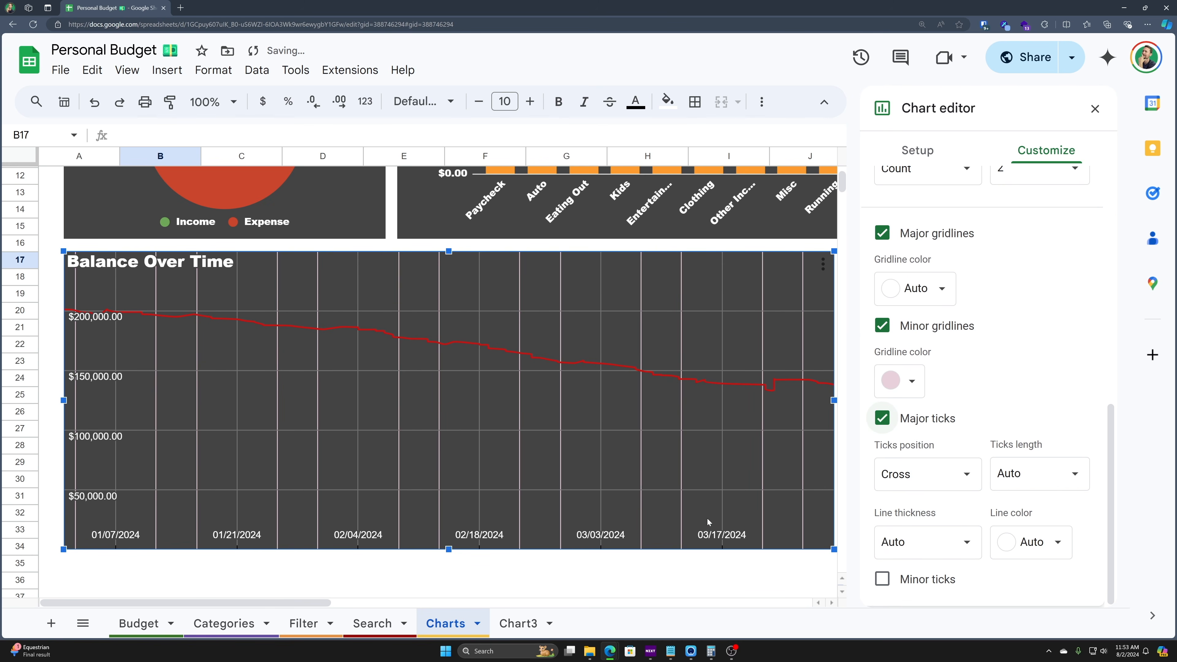
{"action": "left_click", "coordinate": [1048, 542]}
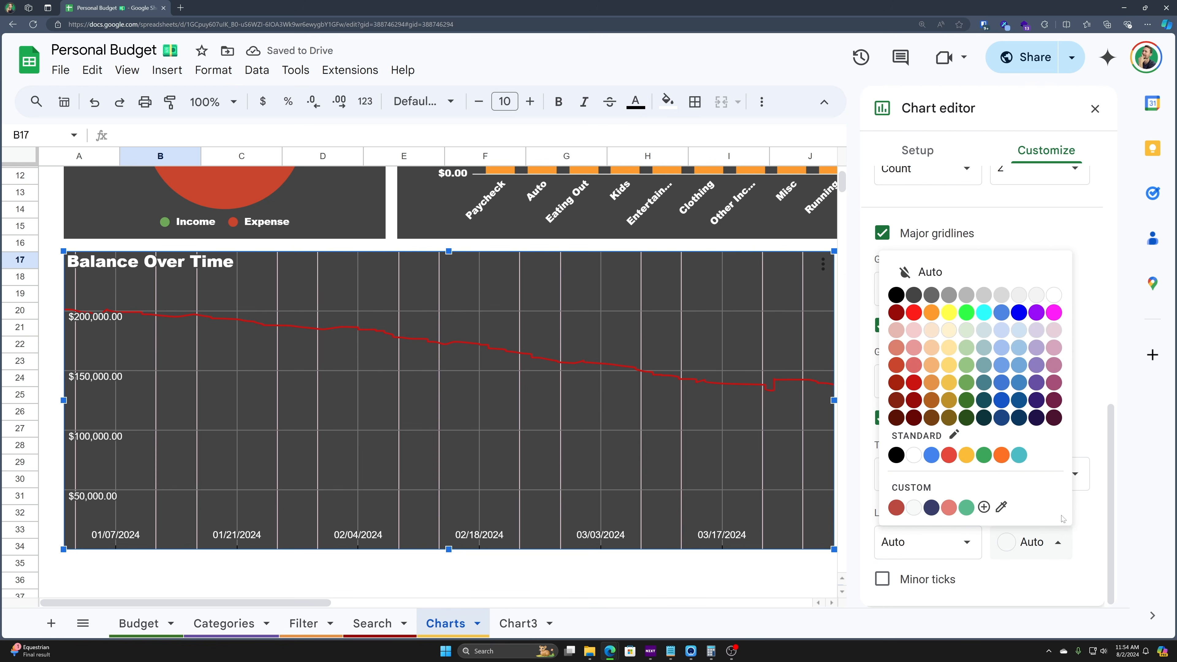
{"action": "left_click", "coordinate": [949, 312]}
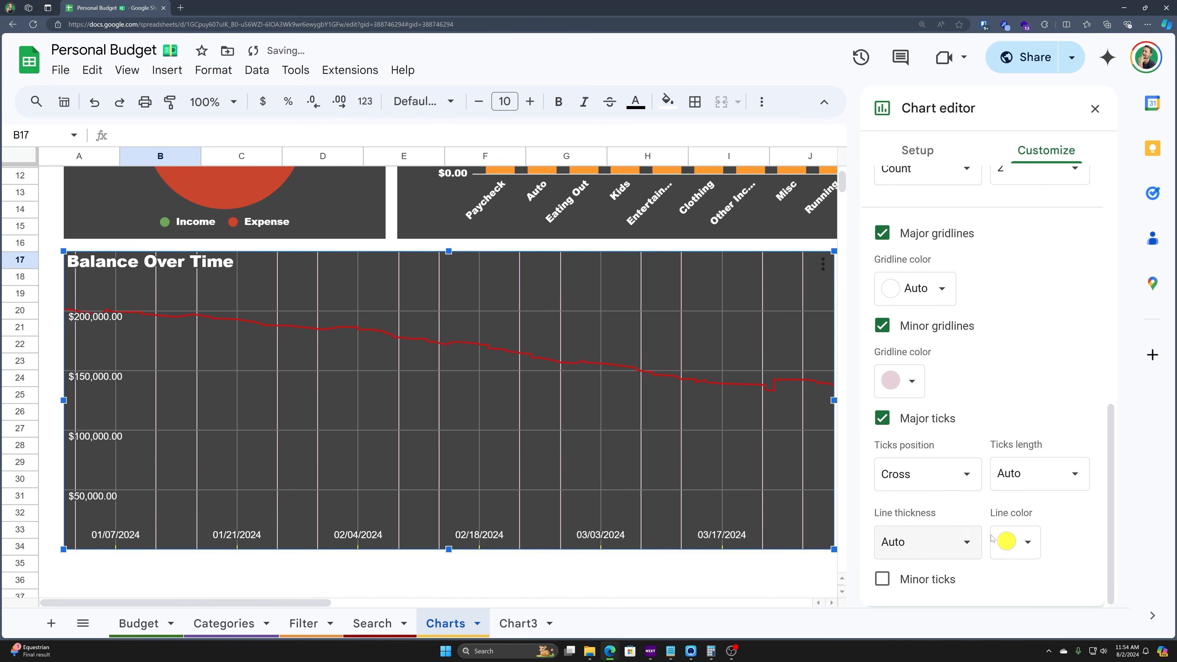
{"action": "left_click", "coordinate": [884, 418]}
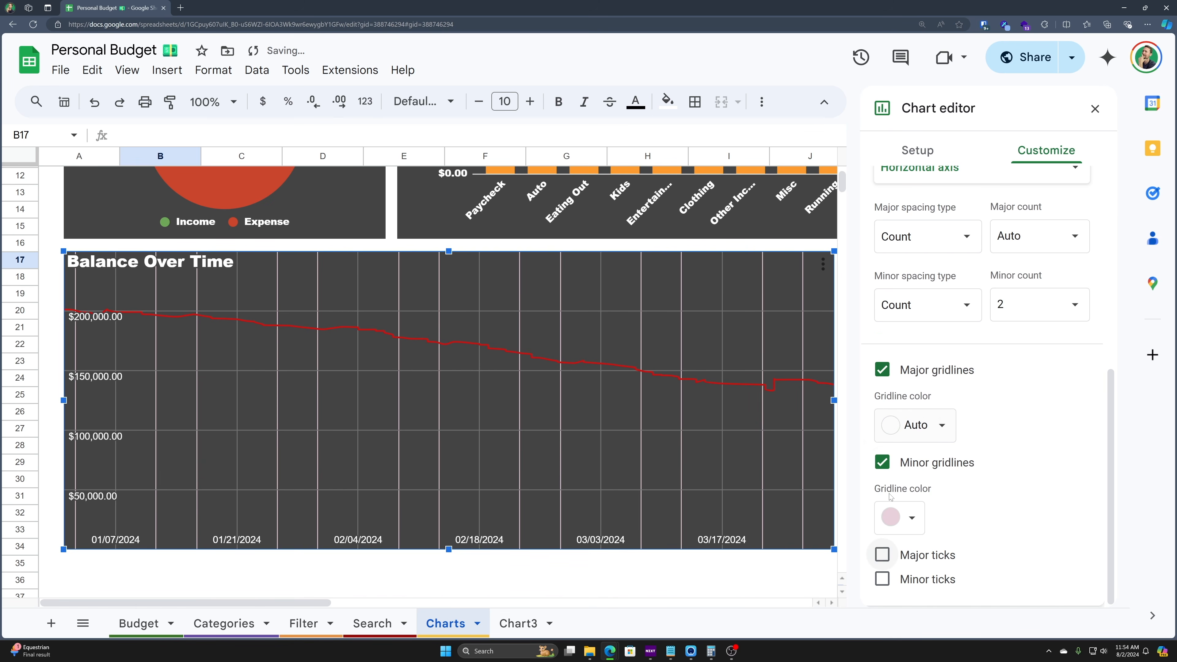
{"action": "left_click", "coordinate": [883, 581]}
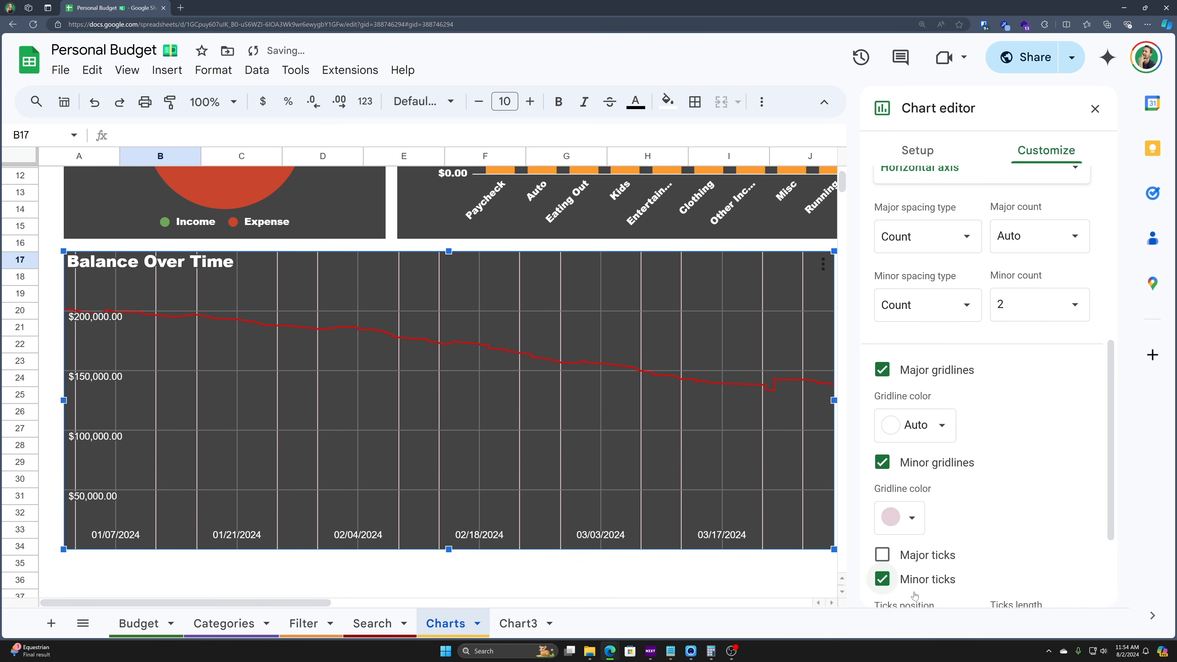
{"action": "left_click", "coordinate": [883, 580]}
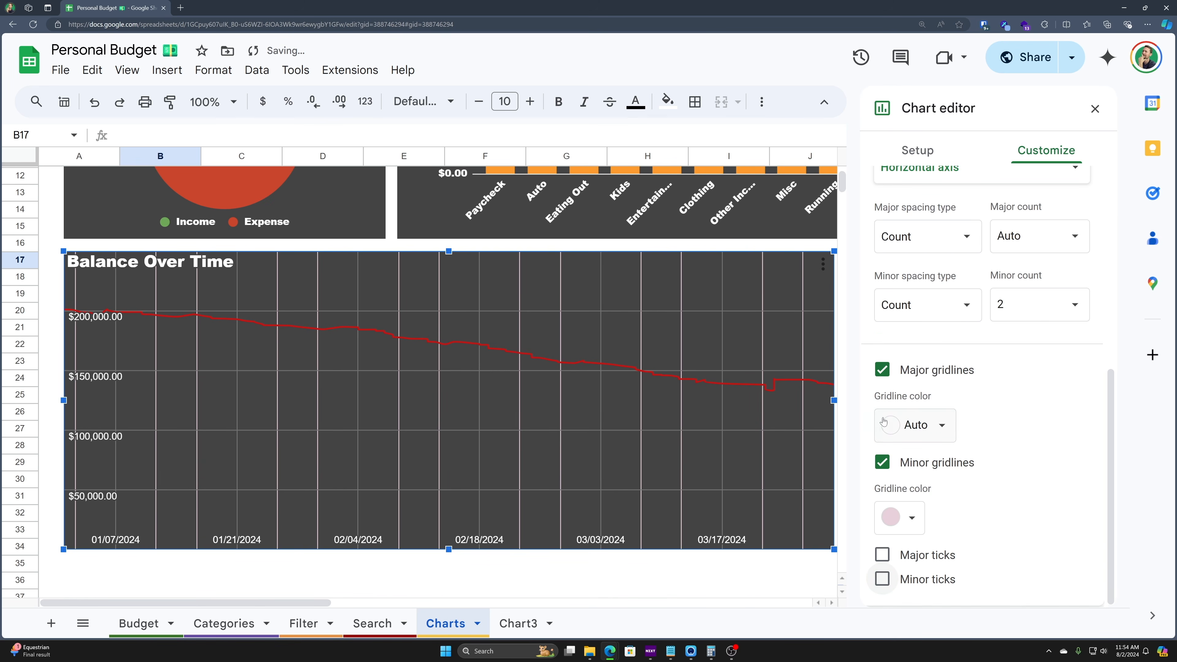
{"action": "left_click", "coordinate": [924, 464]}
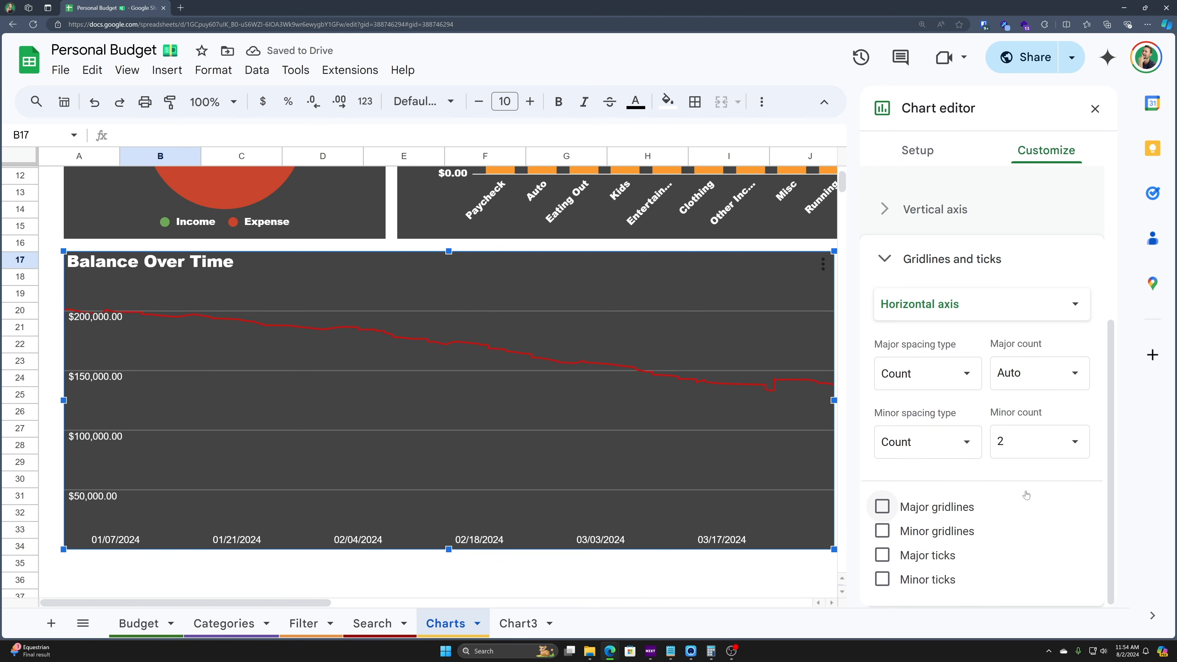
{"action": "left_click", "coordinate": [900, 250]}
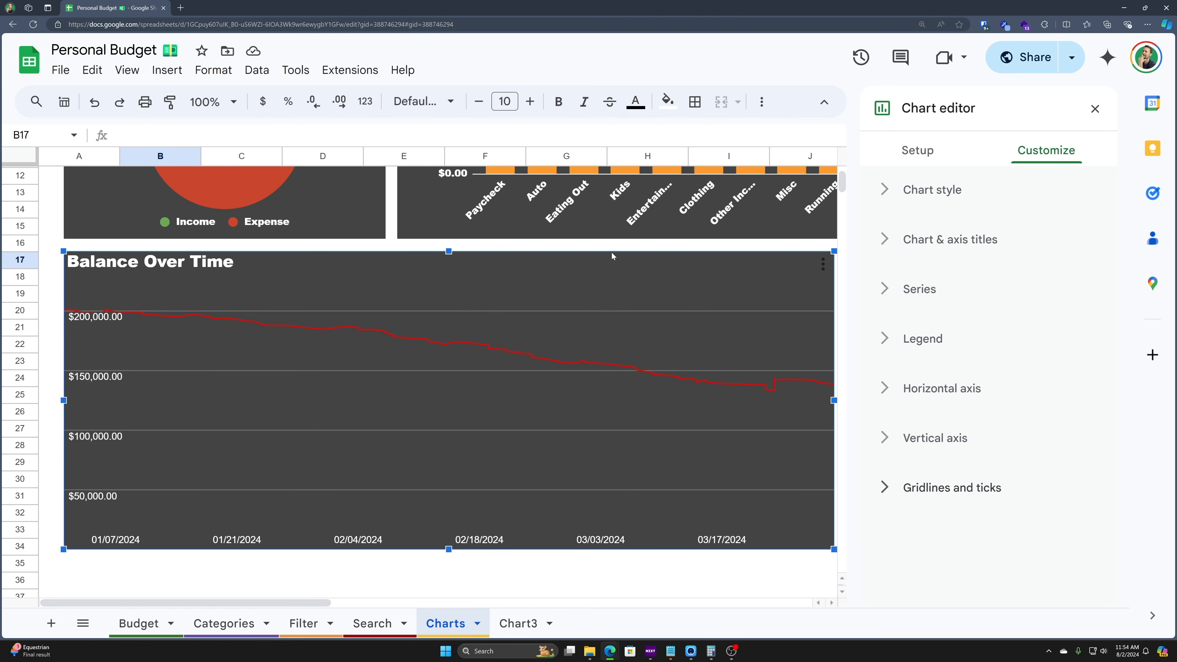
{"action": "scroll", "coordinate": [598, 253], "scroll_direction": "up", "scroll_amount": 4}
- Close the chart editor and fill every cell of the sheet dark gray
{"action": "left_click", "coordinate": [528, 178]}
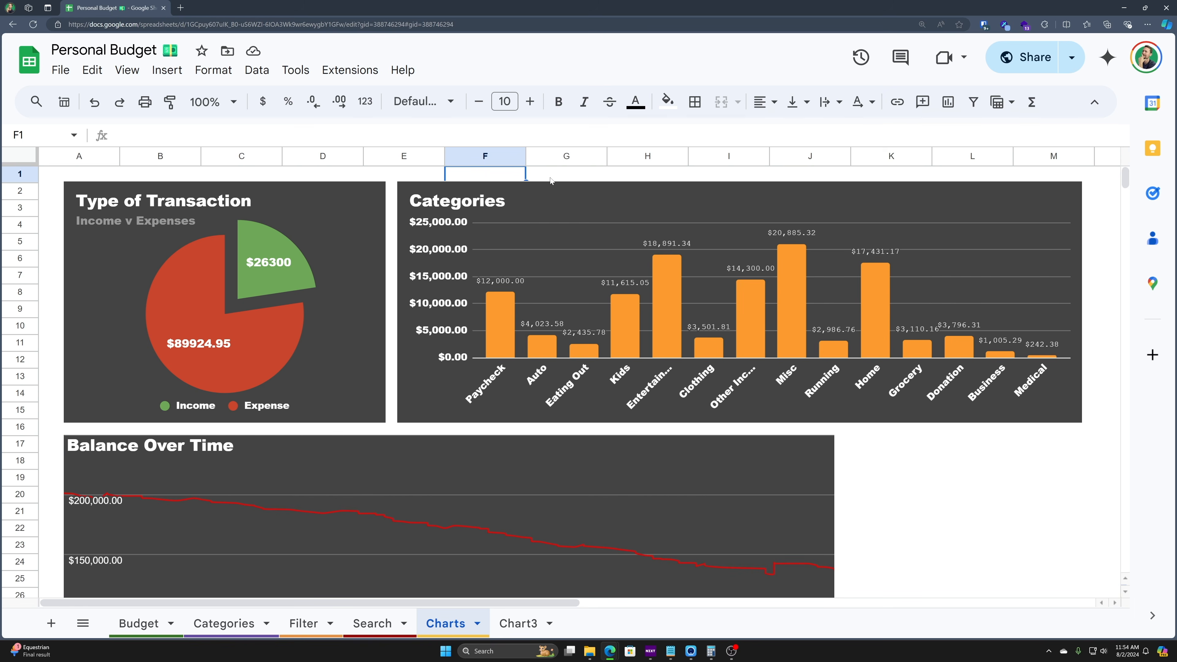
{"action": "key", "text": "ctrl+a"}
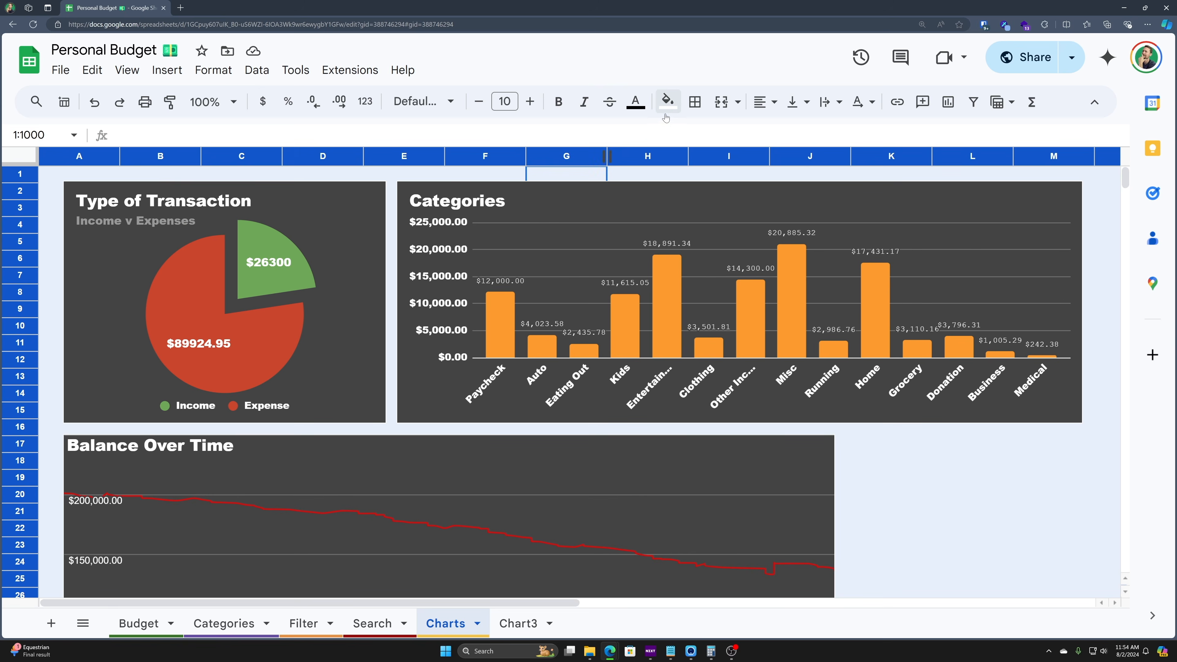
{"action": "left_click", "coordinate": [668, 101]}
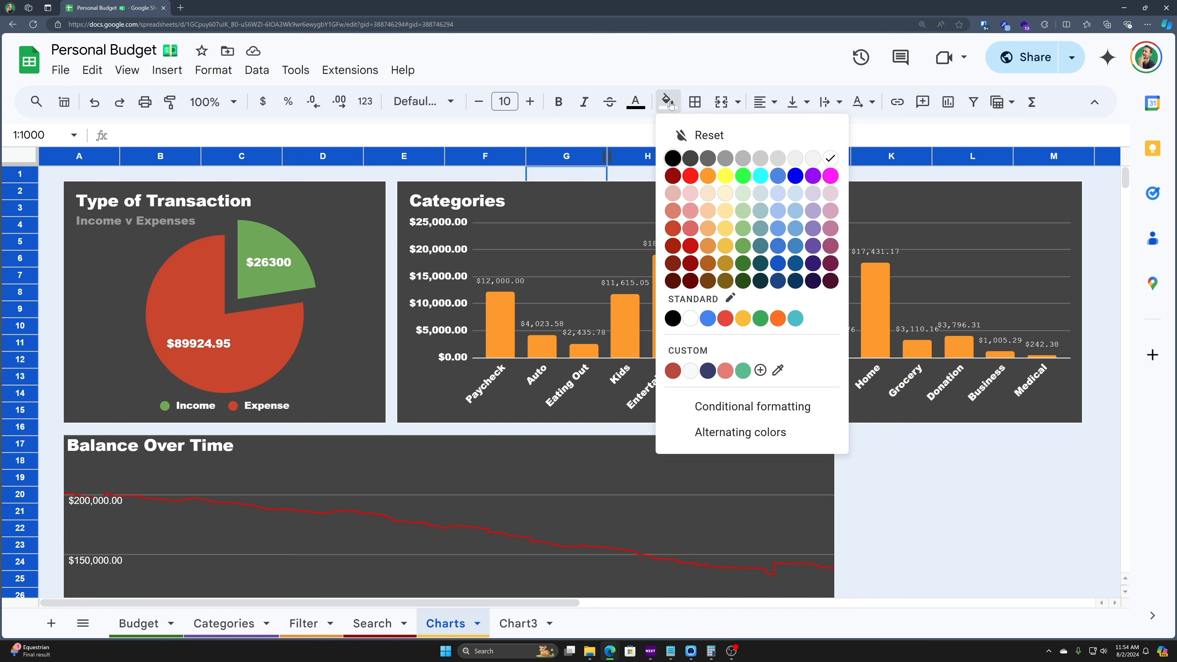
{"action": "left_click", "coordinate": [691, 158]}
{"action": "key", "text": "ctrl+Right"}
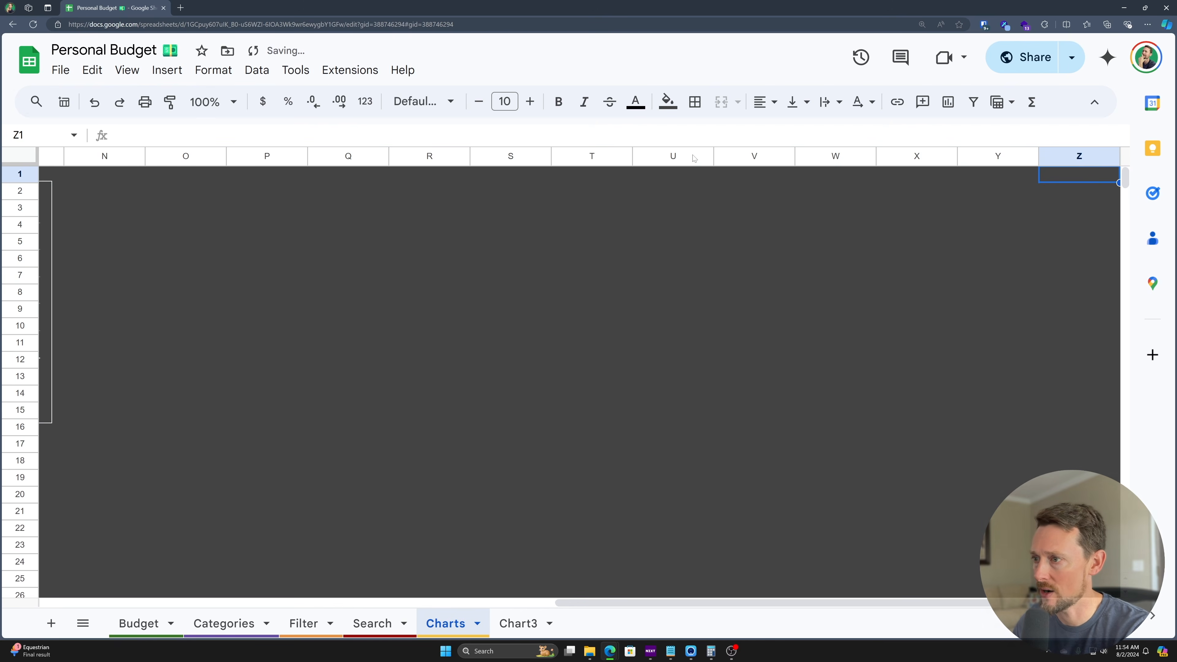
{"action": "key", "text": "ctrl+Left"}
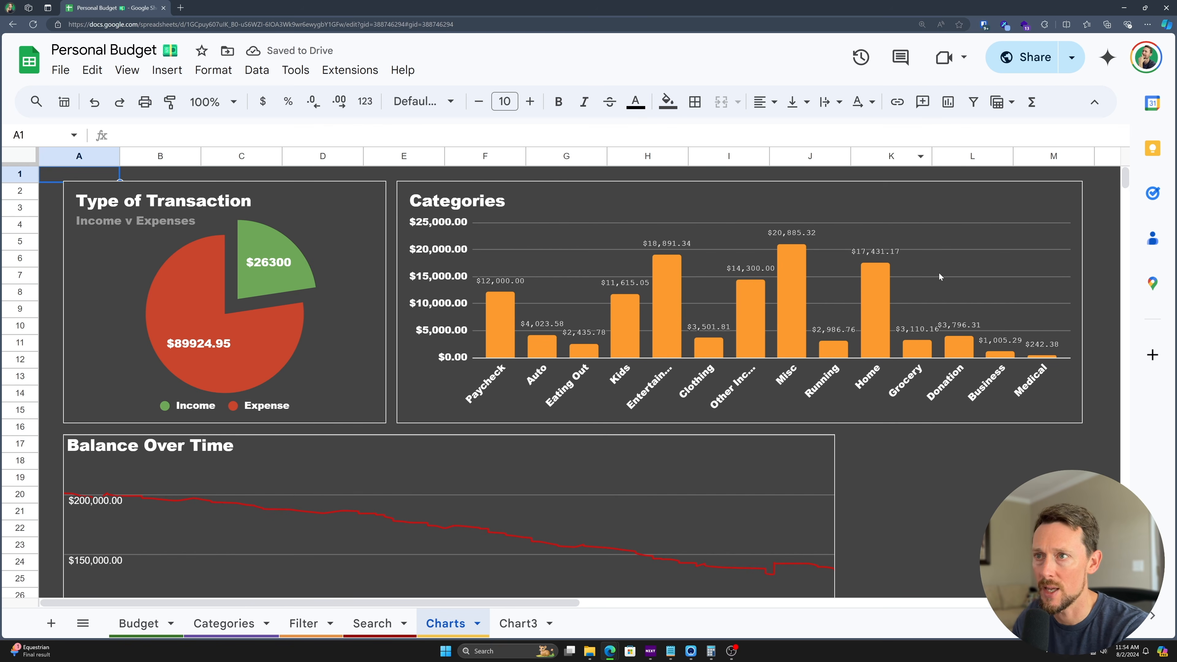
- Delete rows 38 through 1000 below the charts
{"action": "left_click", "coordinate": [972, 474]}
{"action": "scroll", "coordinate": [964, 475], "scroll_direction": "down", "scroll_amount": 2}
{"action": "scroll", "coordinate": [965, 475], "scroll_direction": "down", "scroll_amount": 5}
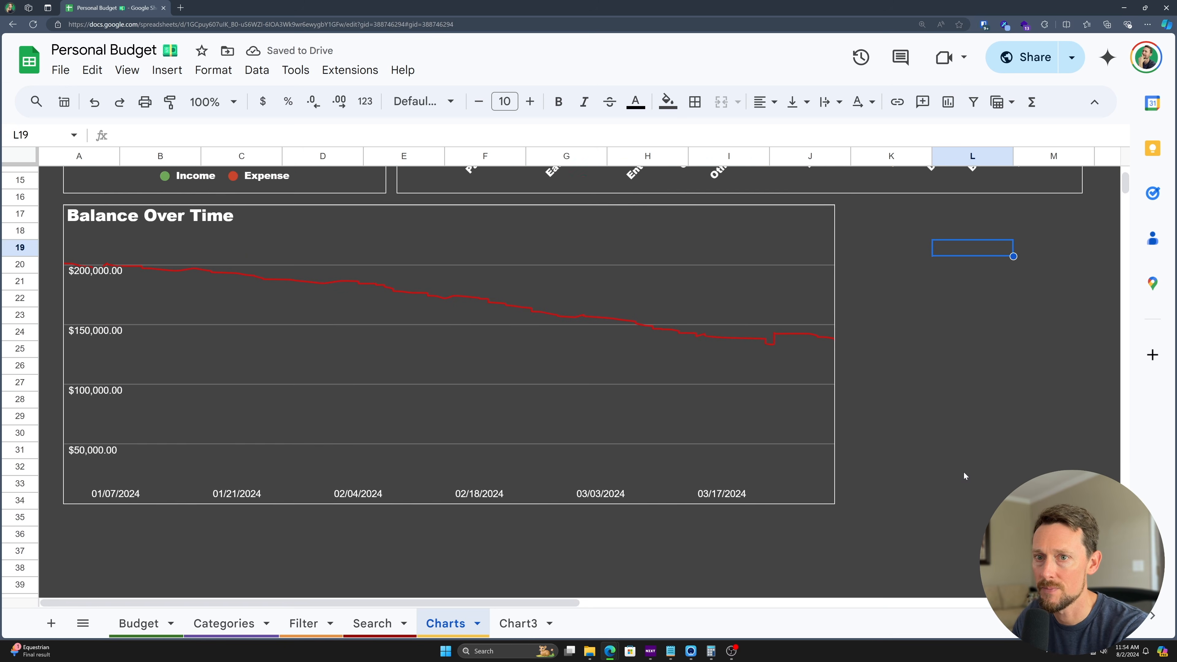
{"action": "scroll", "coordinate": [963, 464], "scroll_direction": "up", "scroll_amount": 5}
{"action": "scroll", "coordinate": [965, 443], "scroll_direction": "down", "scroll_amount": 5}
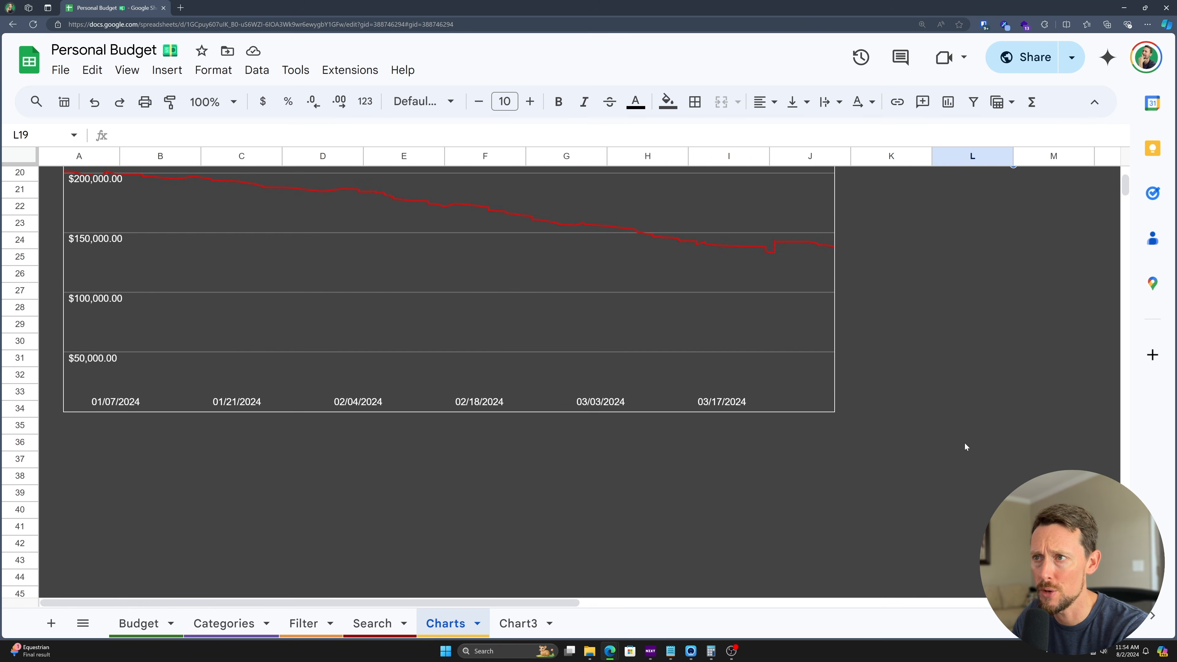
{"action": "left_click", "coordinate": [21, 476]}
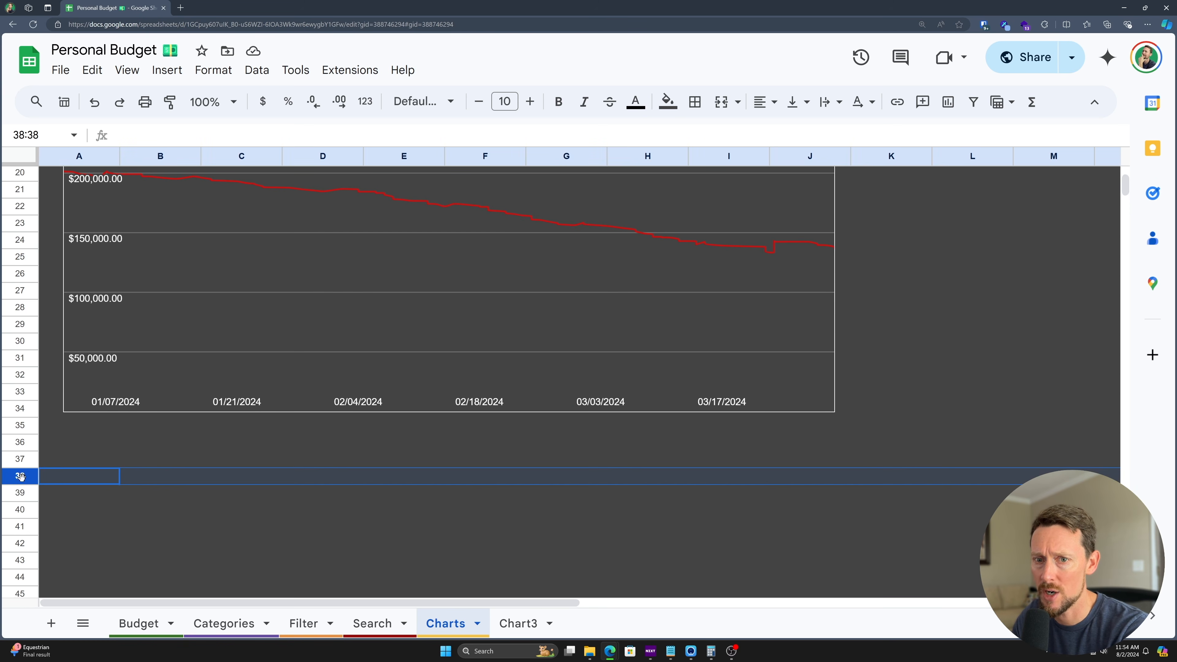
{"action": "key", "text": "ctrl+shift+Down"}
{"action": "right_click", "coordinate": [53, 484]}
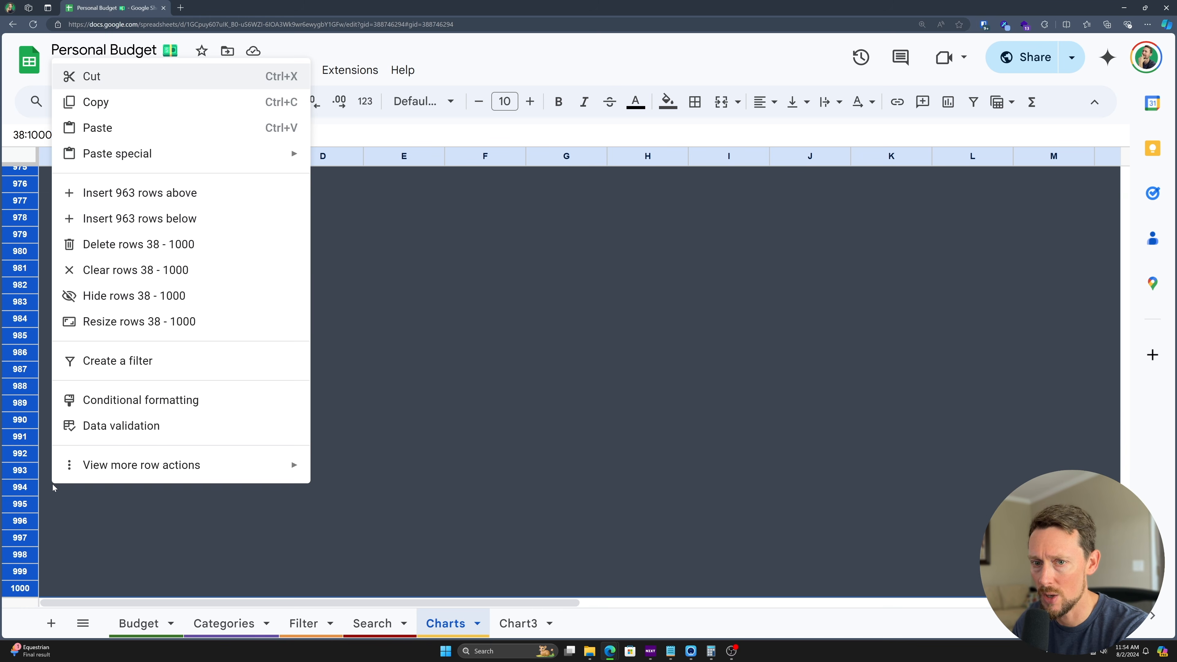
{"action": "left_click", "coordinate": [203, 245]}
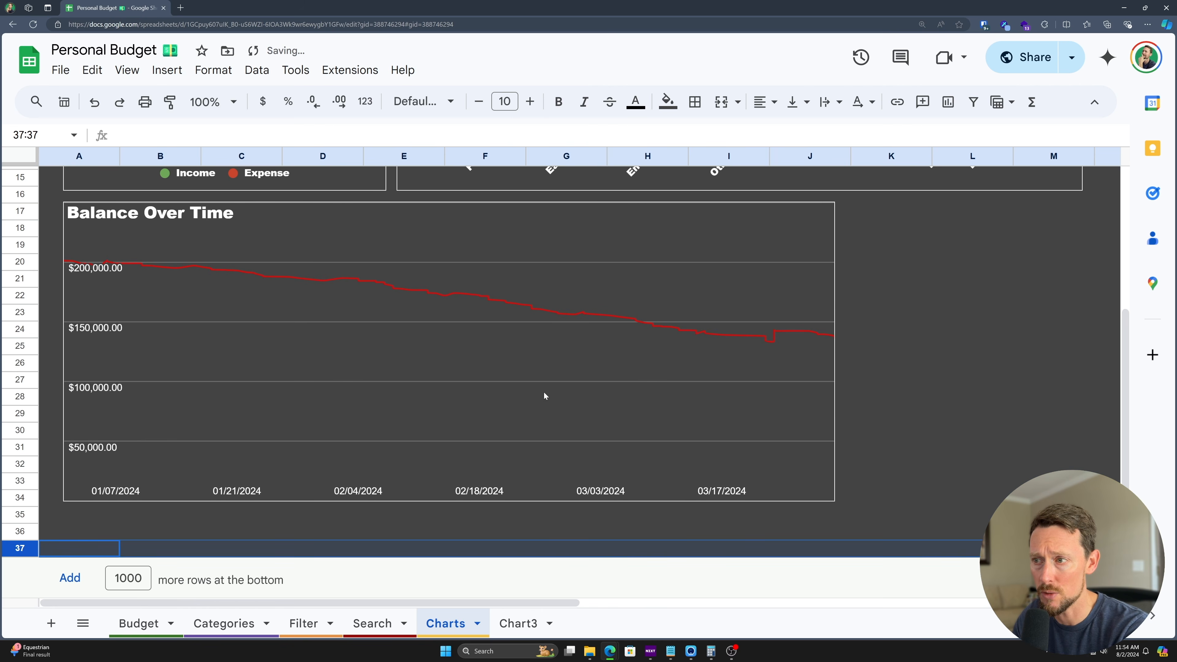
- Delete columns O through Z to the right of the charts
{"action": "scroll", "coordinate": [564, 369], "scroll_direction": "up", "scroll_amount": 5}
{"action": "scroll", "coordinate": [560, 385], "scroll_direction": "down", "scroll_amount": 5}
{"action": "scroll", "coordinate": [559, 258], "scroll_direction": "up", "scroll_amount": 5}
{"action": "scroll", "coordinate": [559, 258], "scroll_direction": "right", "scroll_amount": 5}
{"action": "left_click", "coordinate": [954, 162]}
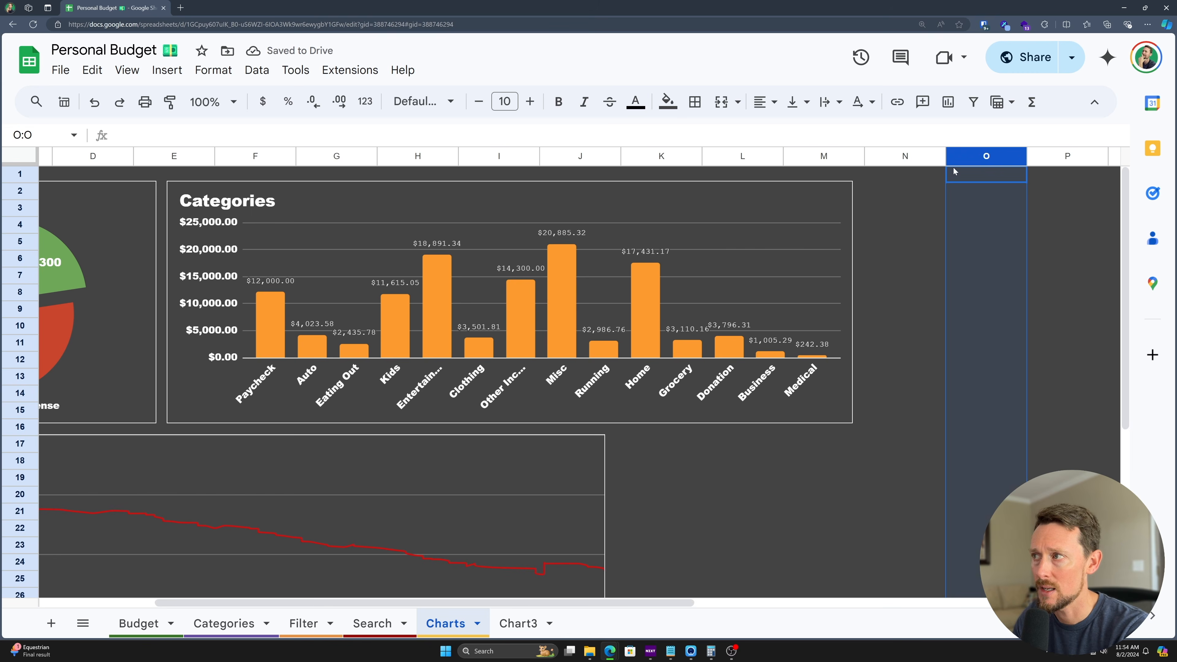
{"action": "key", "text": "ctrl+shift+Right"}
{"action": "right_click", "coordinate": [953, 169]}
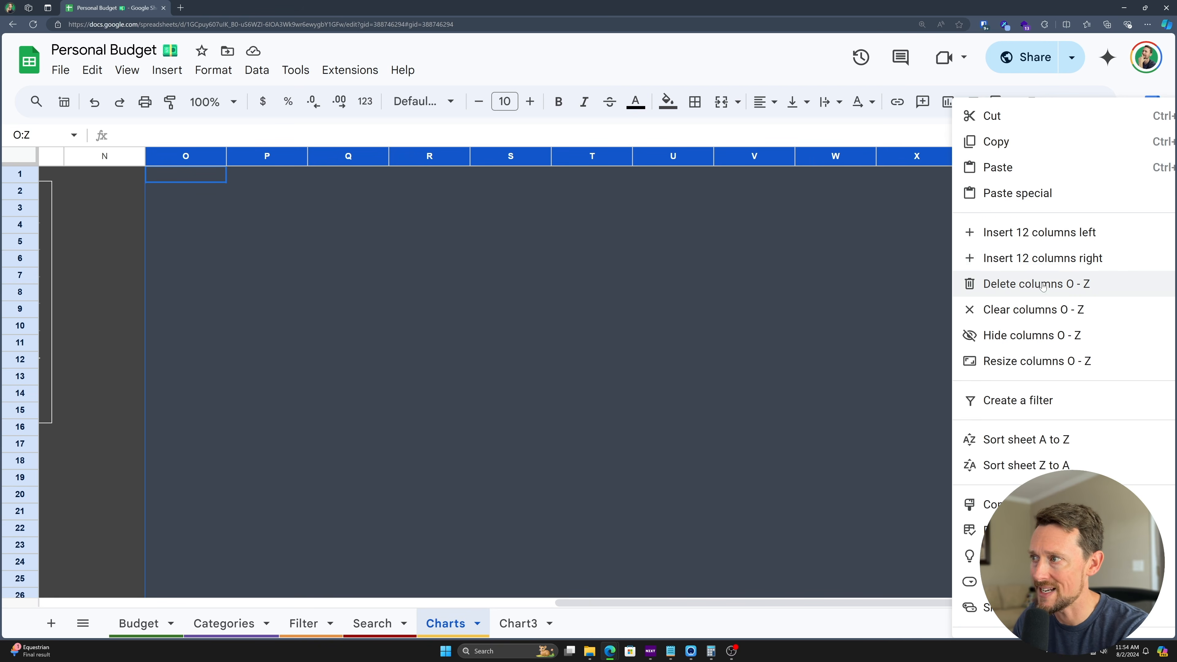
{"action": "left_click", "coordinate": [976, 282]}
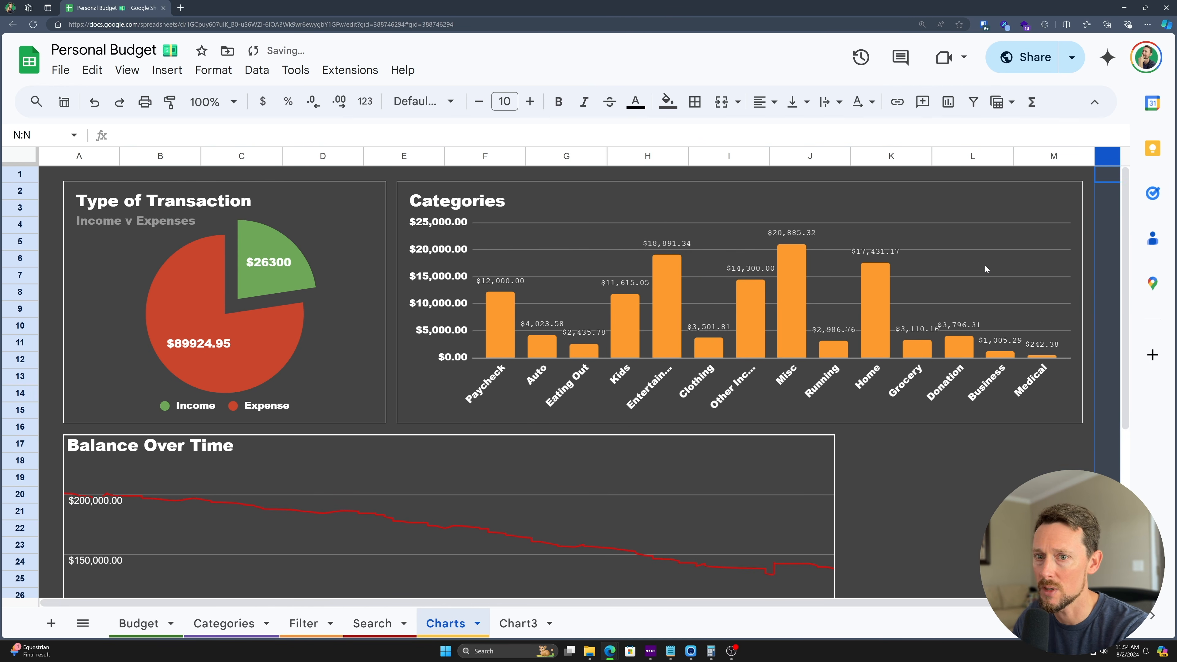
{"action": "scroll", "coordinate": [985, 265], "scroll_direction": "down", "scroll_amount": 5}
{"action": "scroll", "coordinate": [985, 265], "scroll_direction": "up", "scroll_amount": 3}
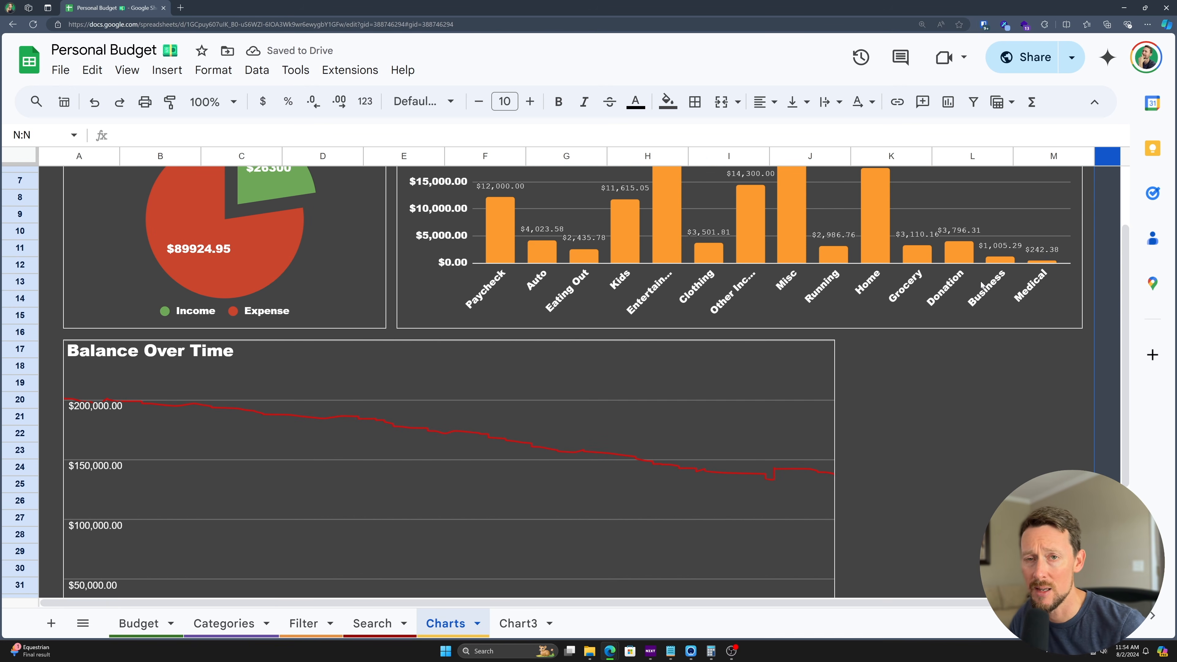